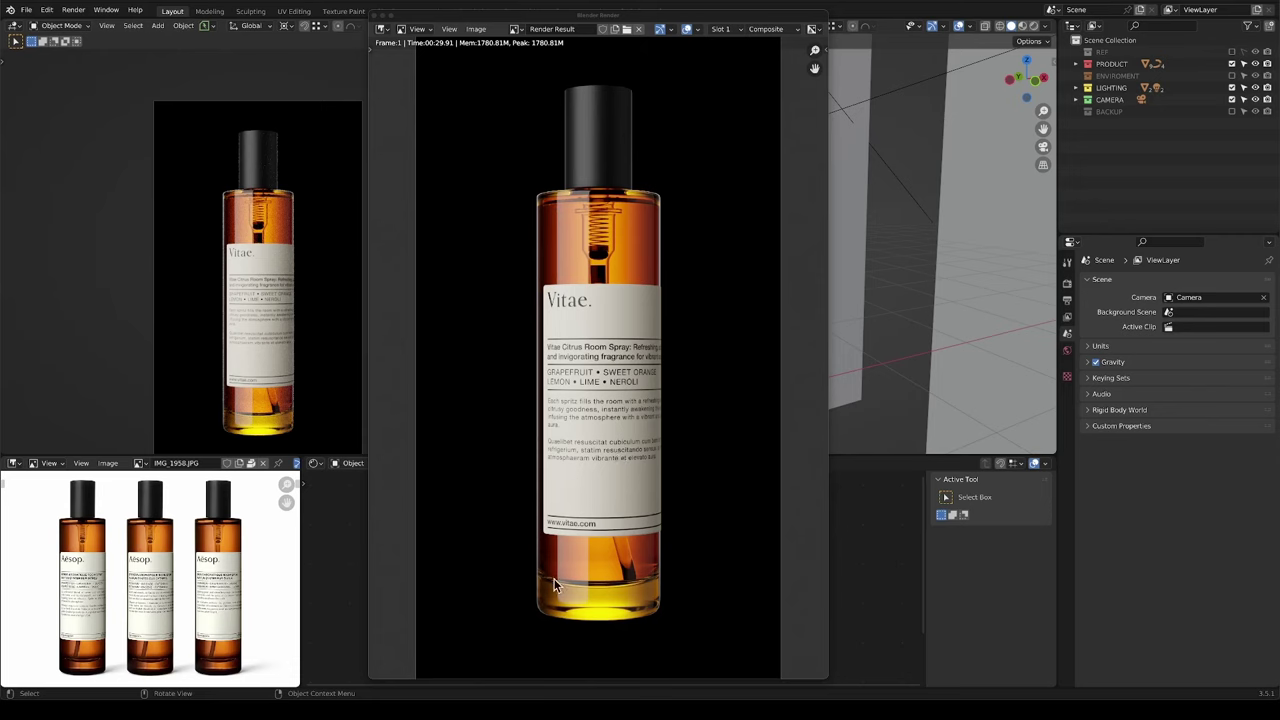
drag(611, 20, 627, 17)
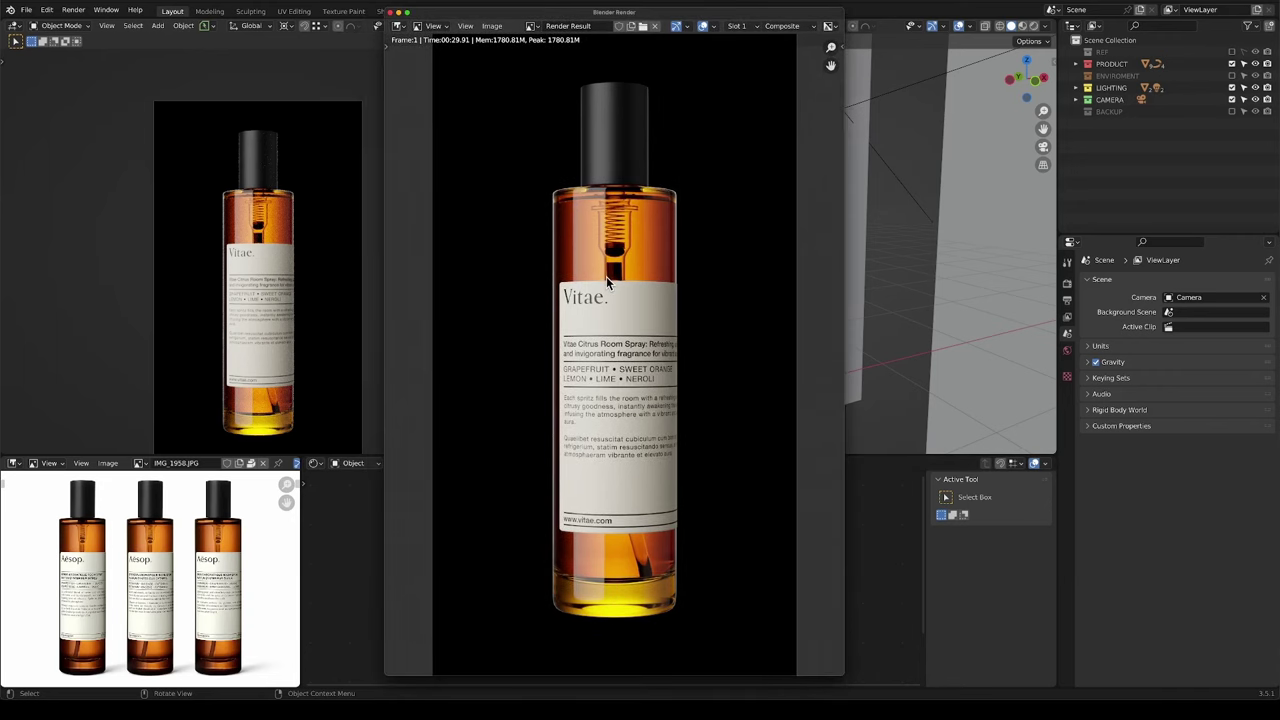
drag(472, 14, 502, 14)
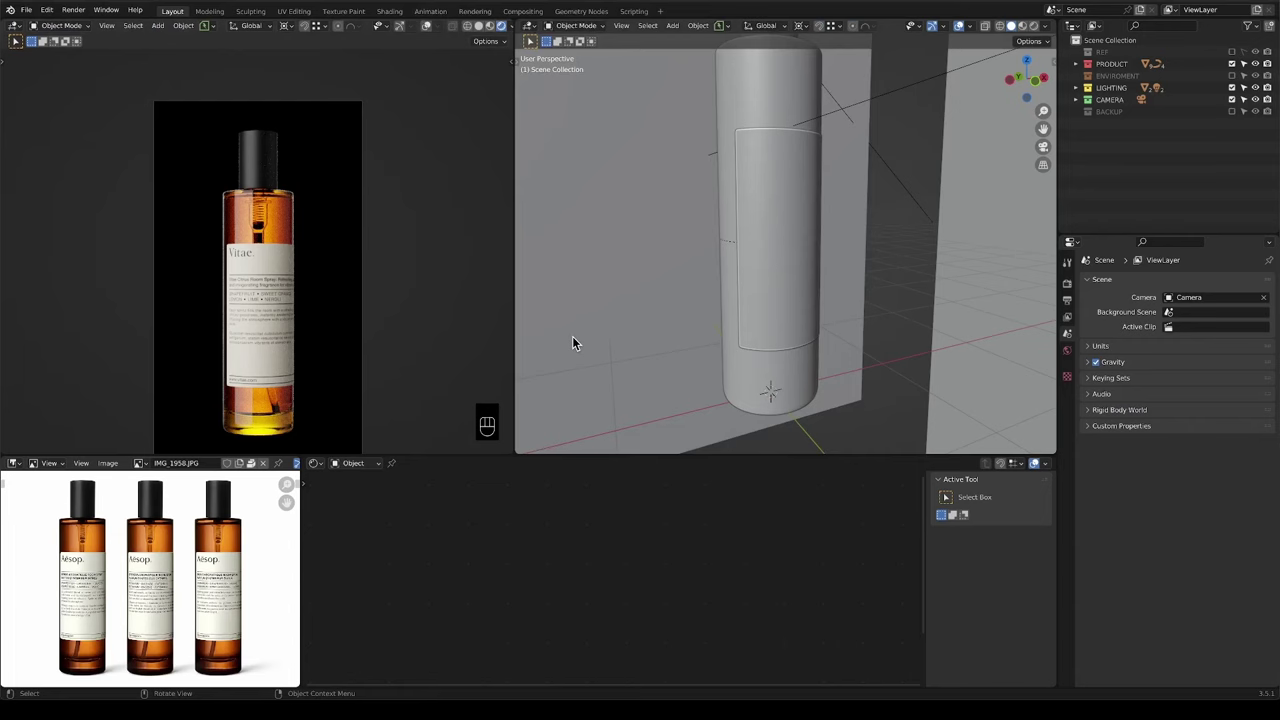
Save the finished bottle project and start a new file.
key(super+s)
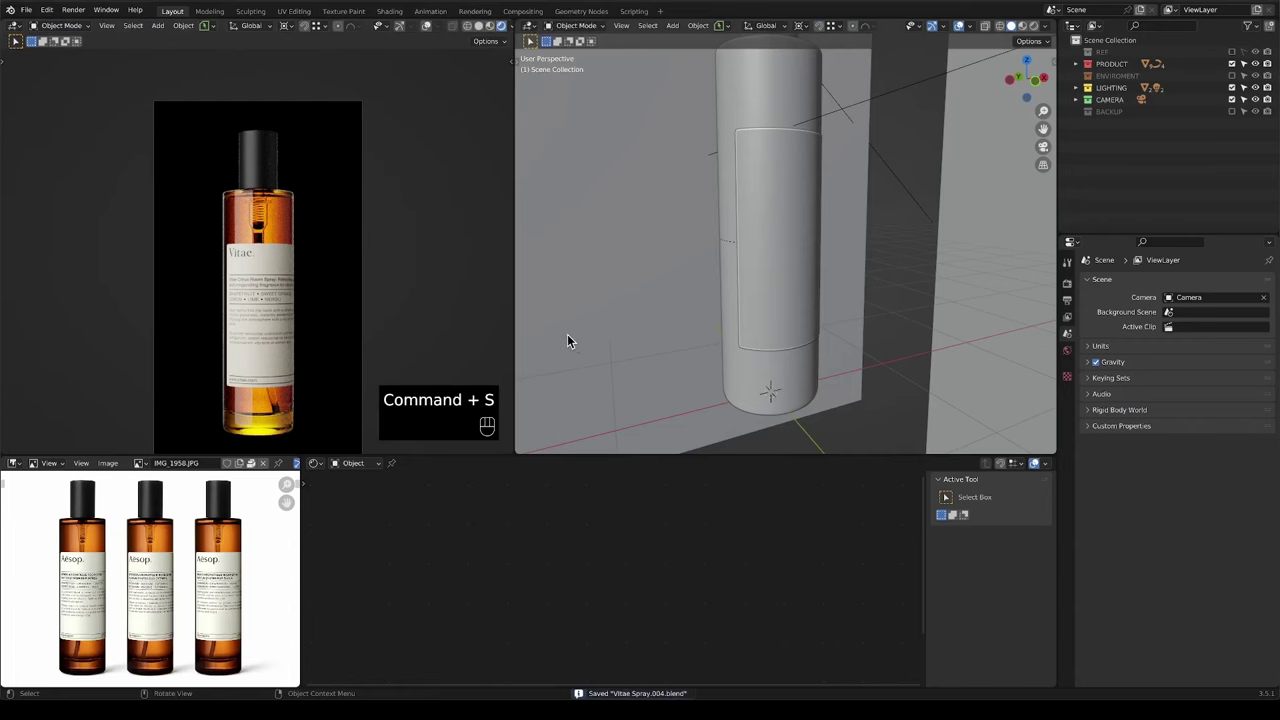
click(26, 9)
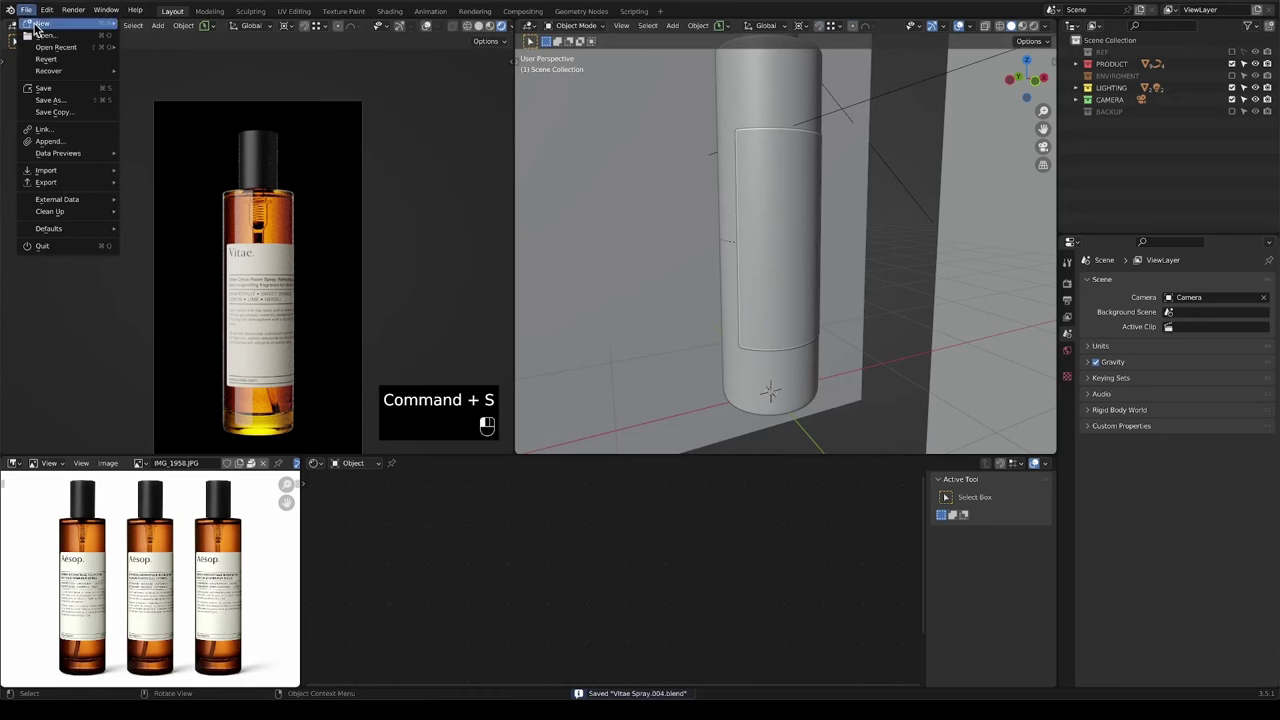
mouse_move(112, 26)
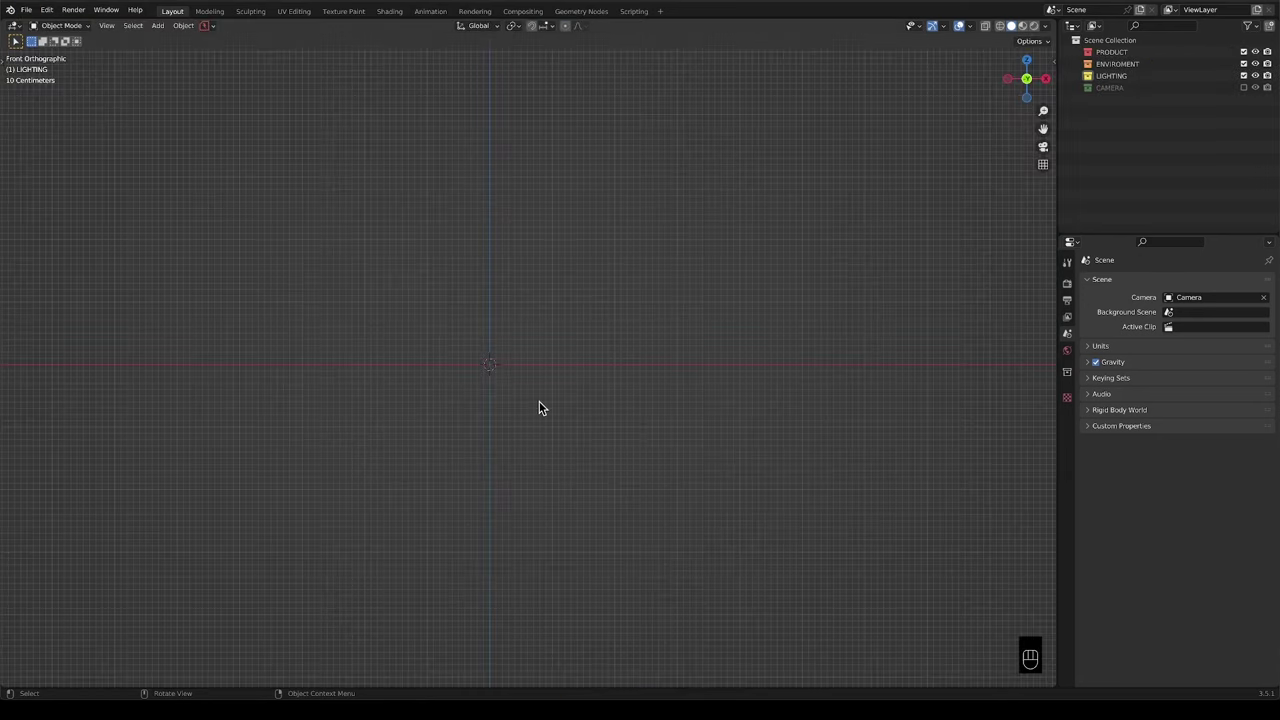
Add two new collections under the Scene Collection and rename the first one REF.
shift+middle_drag(539, 408, 629, 394)
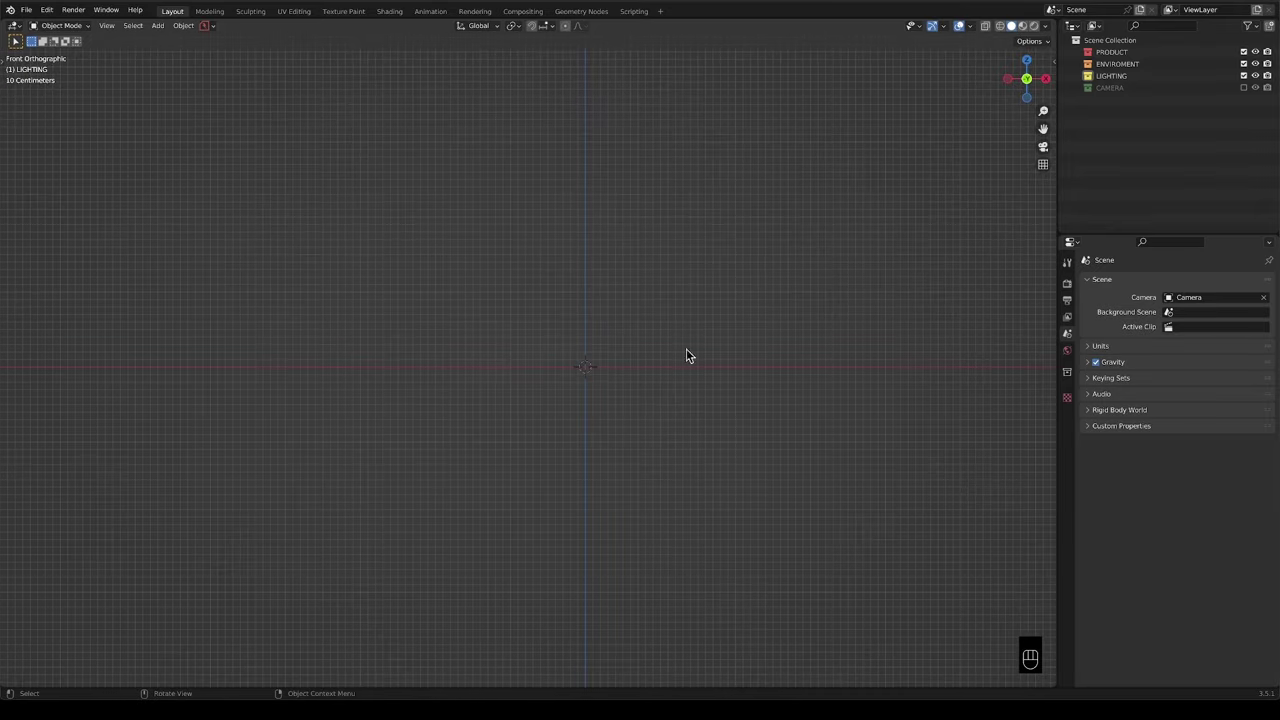
click(1105, 39)
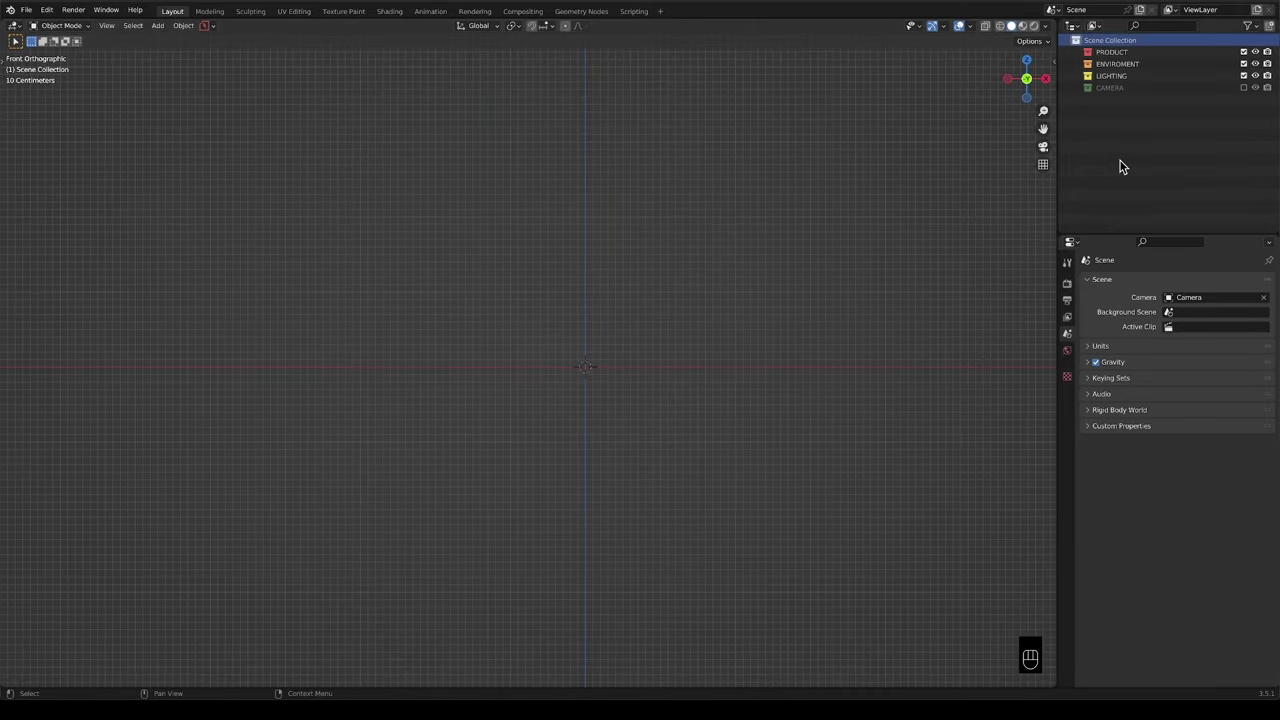
key(c)
key(c)
double_click(1114, 99)
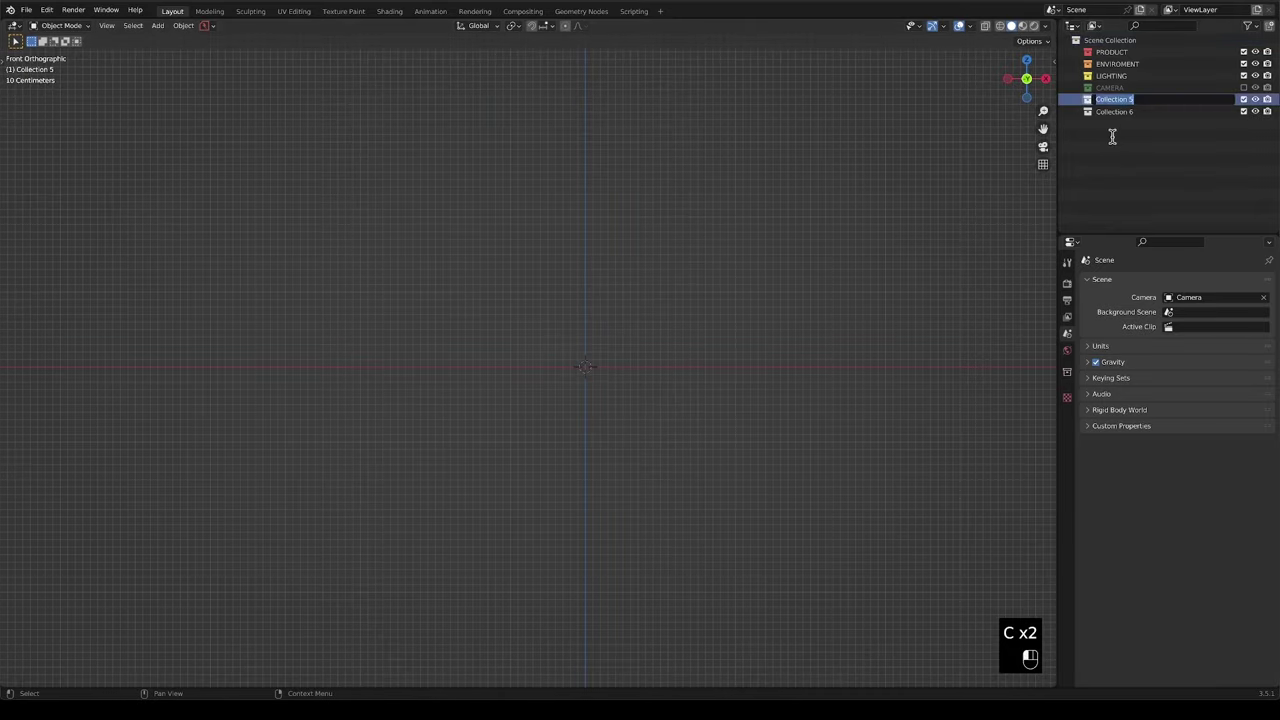
text(REF)
key(Return)
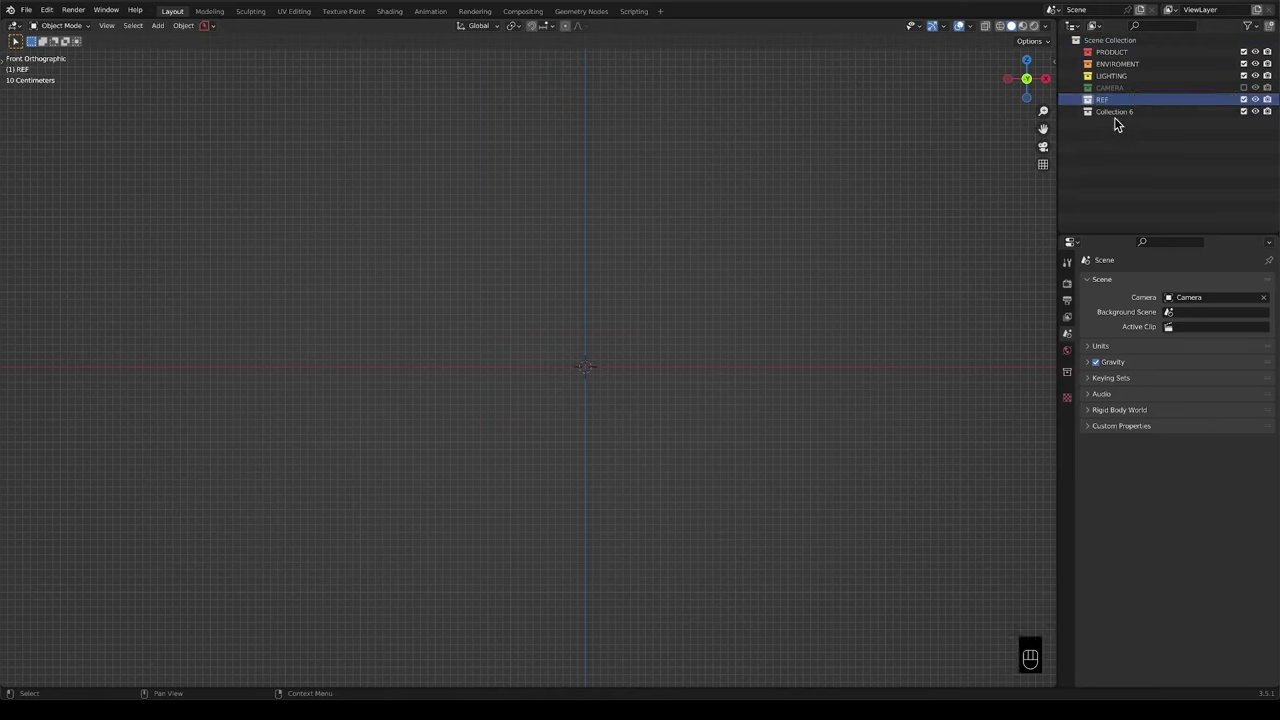
Rename the second new collection BACKUP.
click(1114, 112)
double_click(1114, 112)
text(BACK)
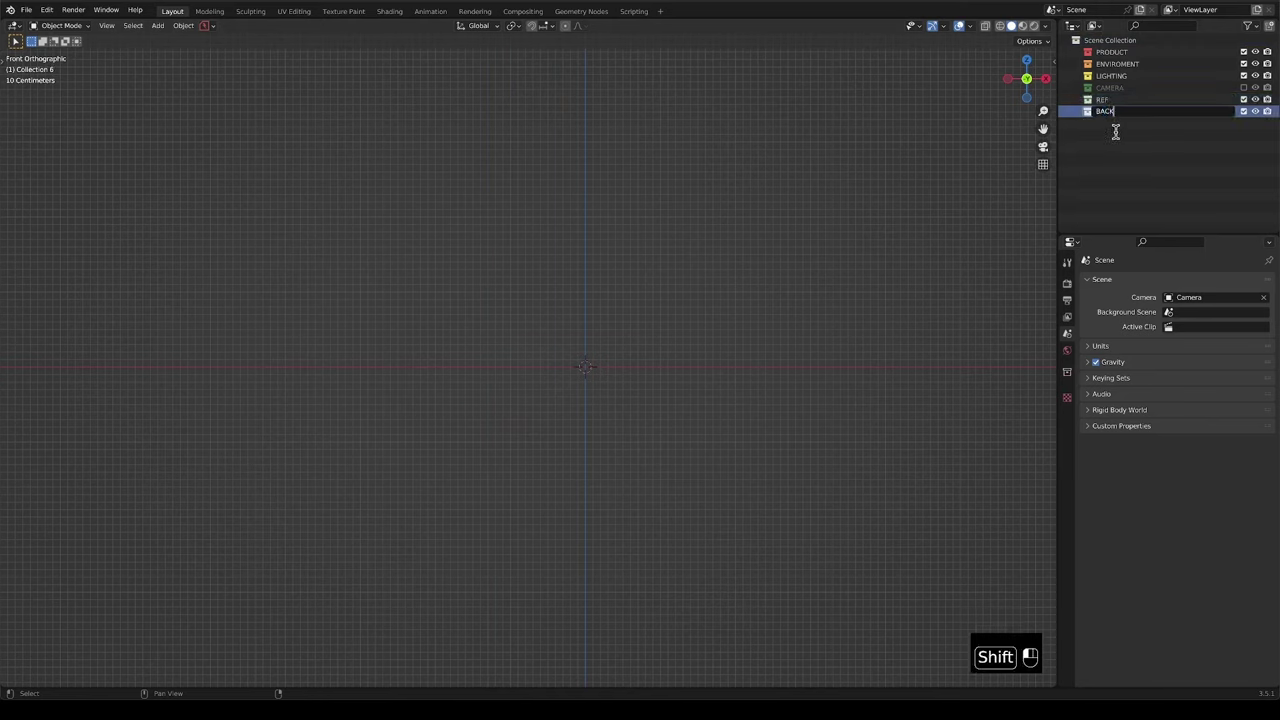
text(UP)
key(Return)
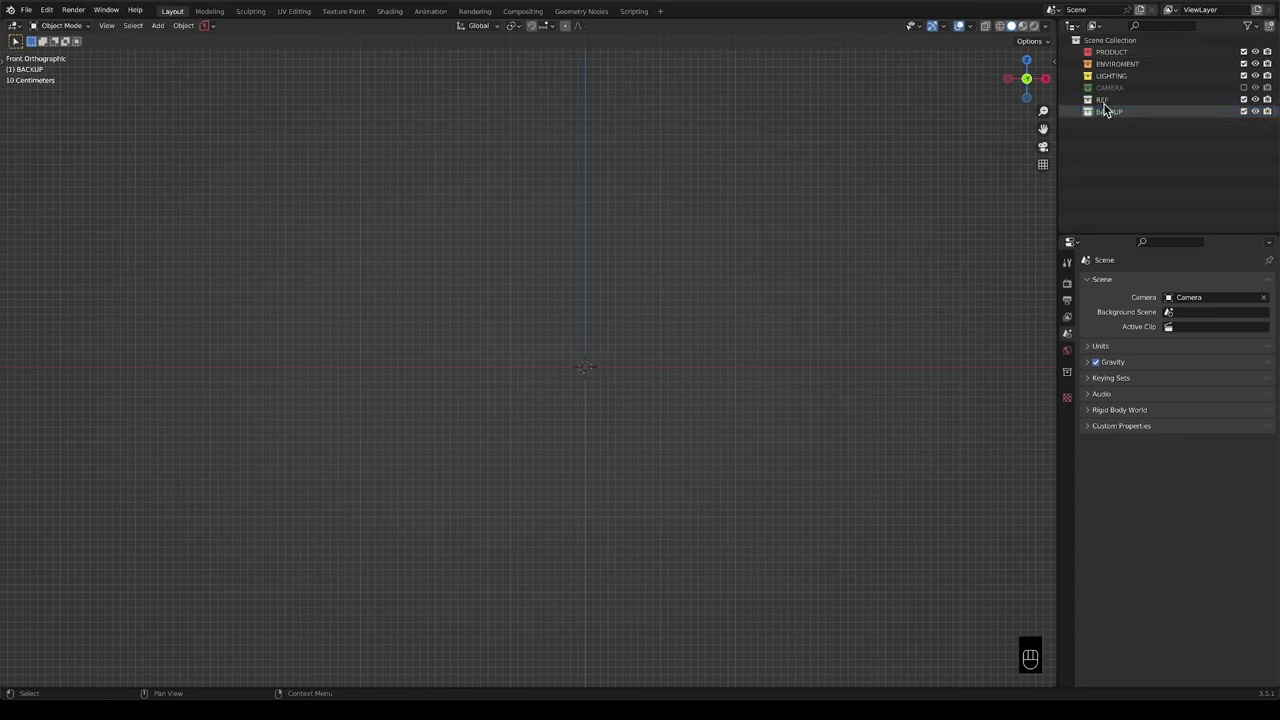
Add IMG_1958.JPG from Dropbox's 03_SAMSUNG BACKUP folder as a reference image in the REF collection.
click(1104, 100)
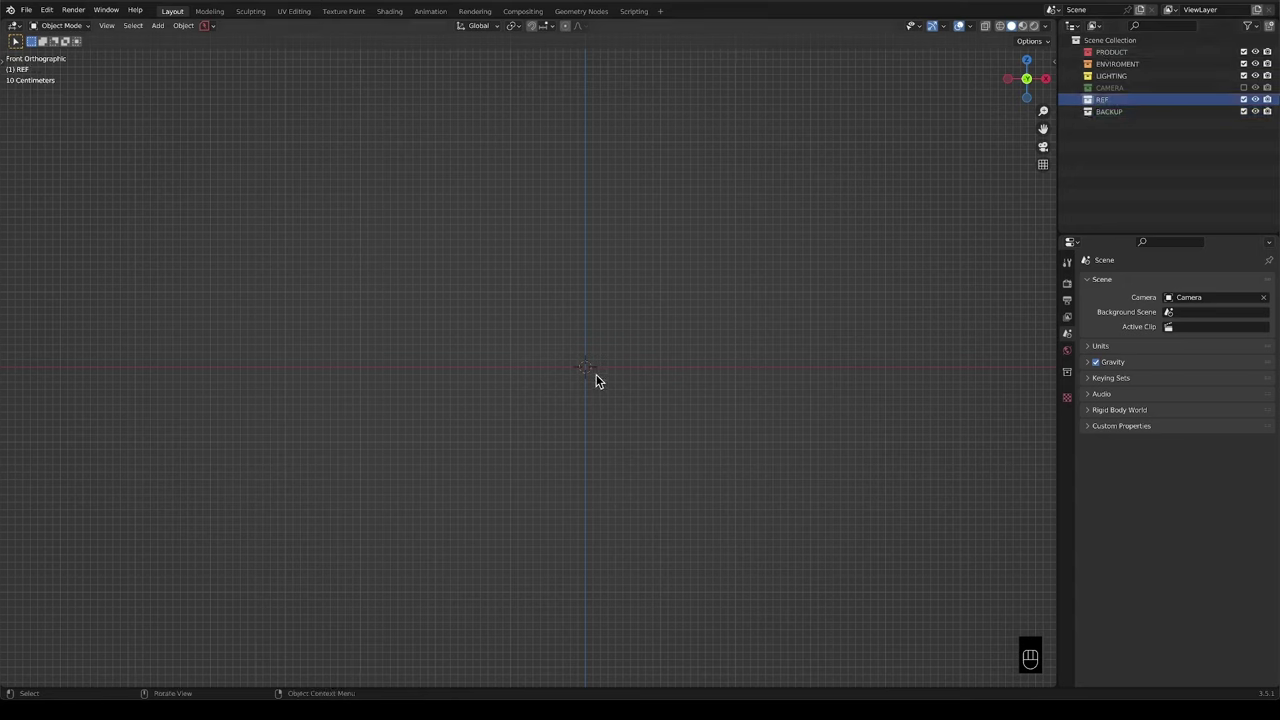
key(shift+a)
mouse_move(598, 507)
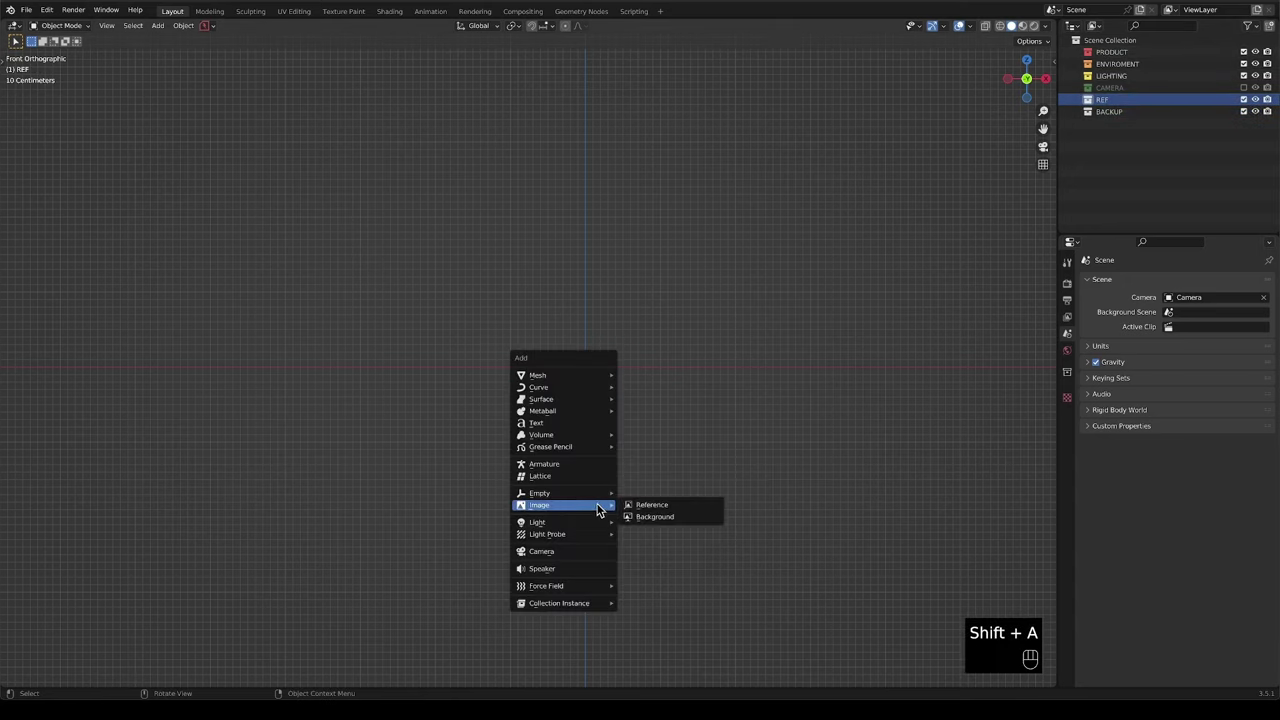
click(651, 505)
drag(706, 360, 662, 278)
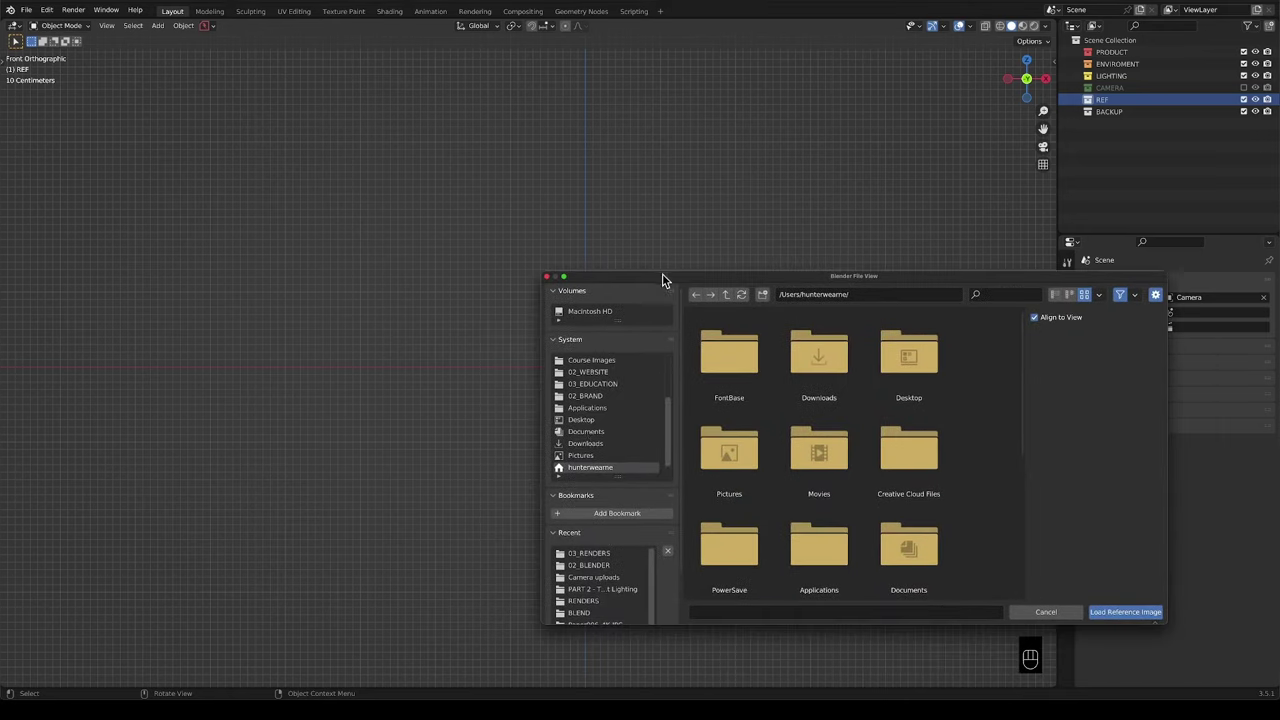
scroll(604, 408, up, 3)
click(584, 361)
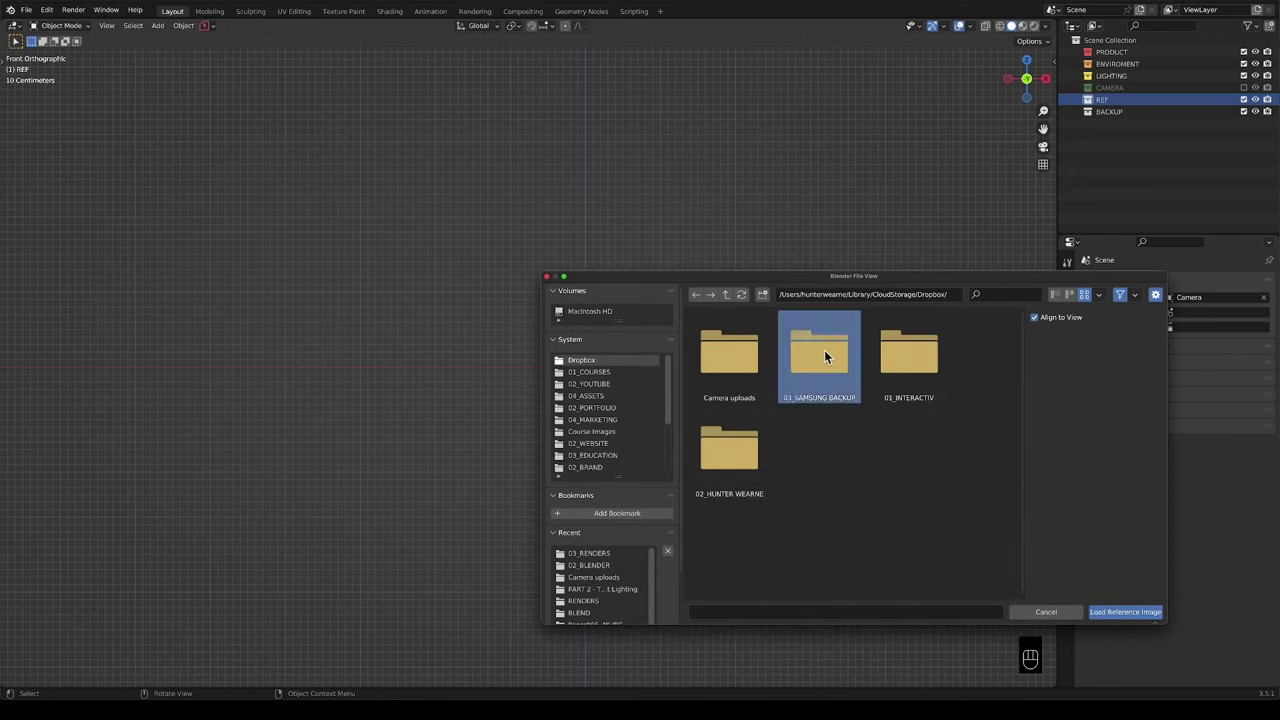
double_click(824, 349)
click(729, 350)
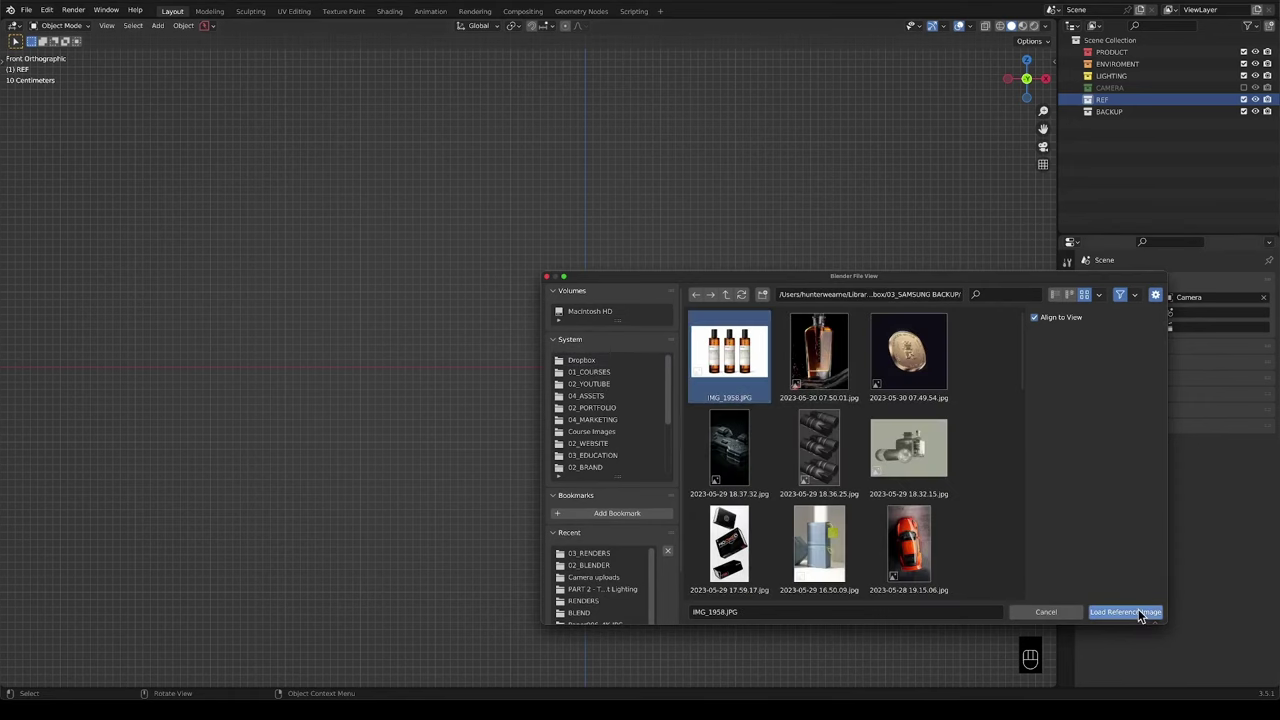
click(1112, 612)
scroll(677, 459, up, 3)
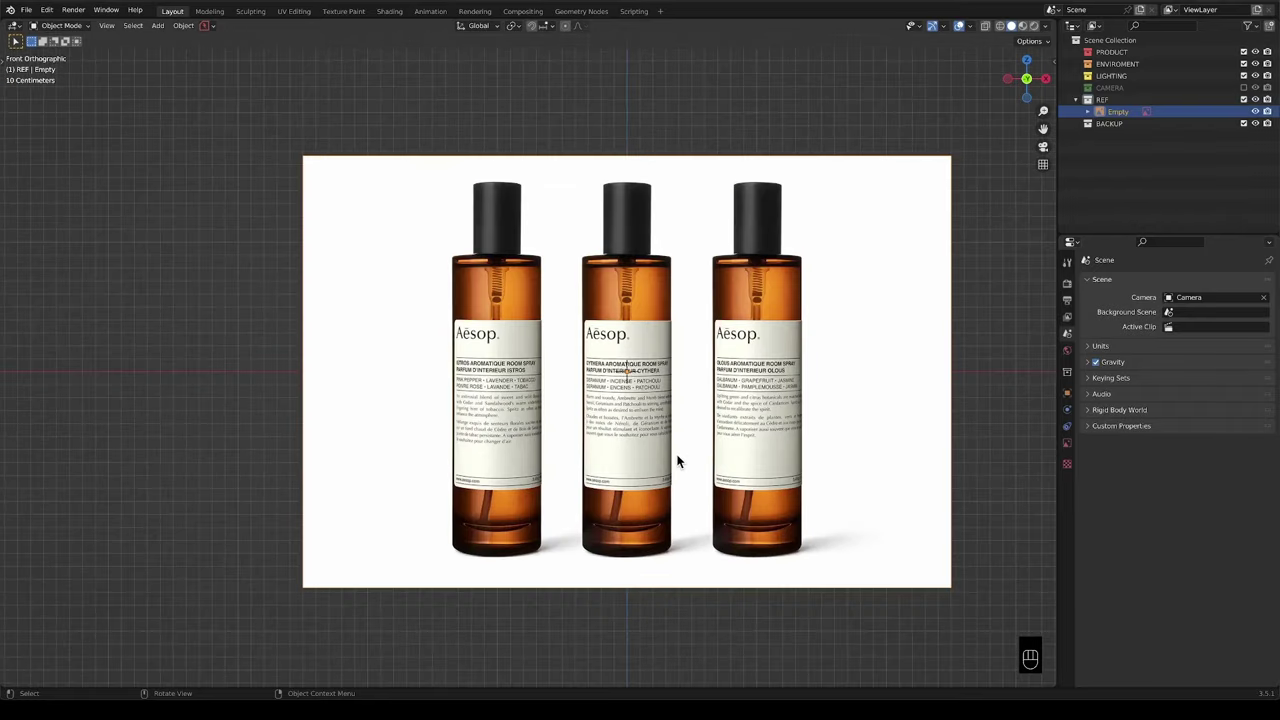
scroll(677, 459, down, 2)
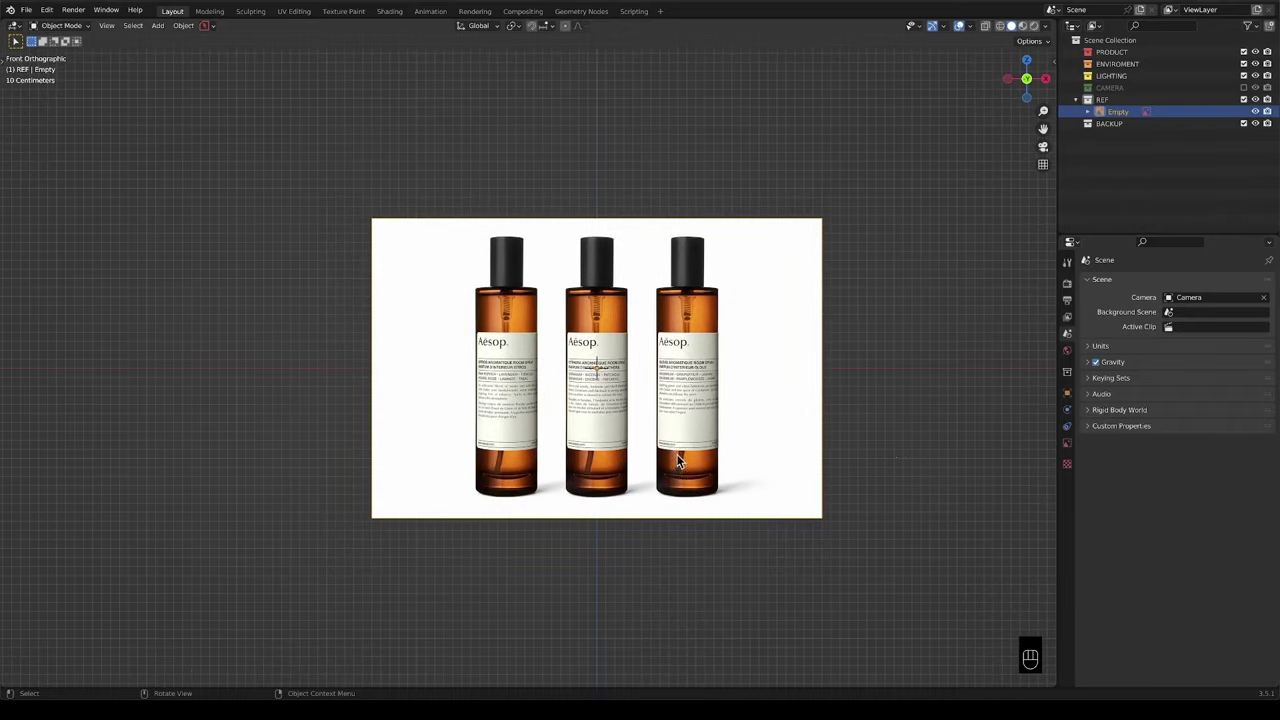
Enable opacity for the bottle reference image and set it to 0.5.
click(1067, 442)
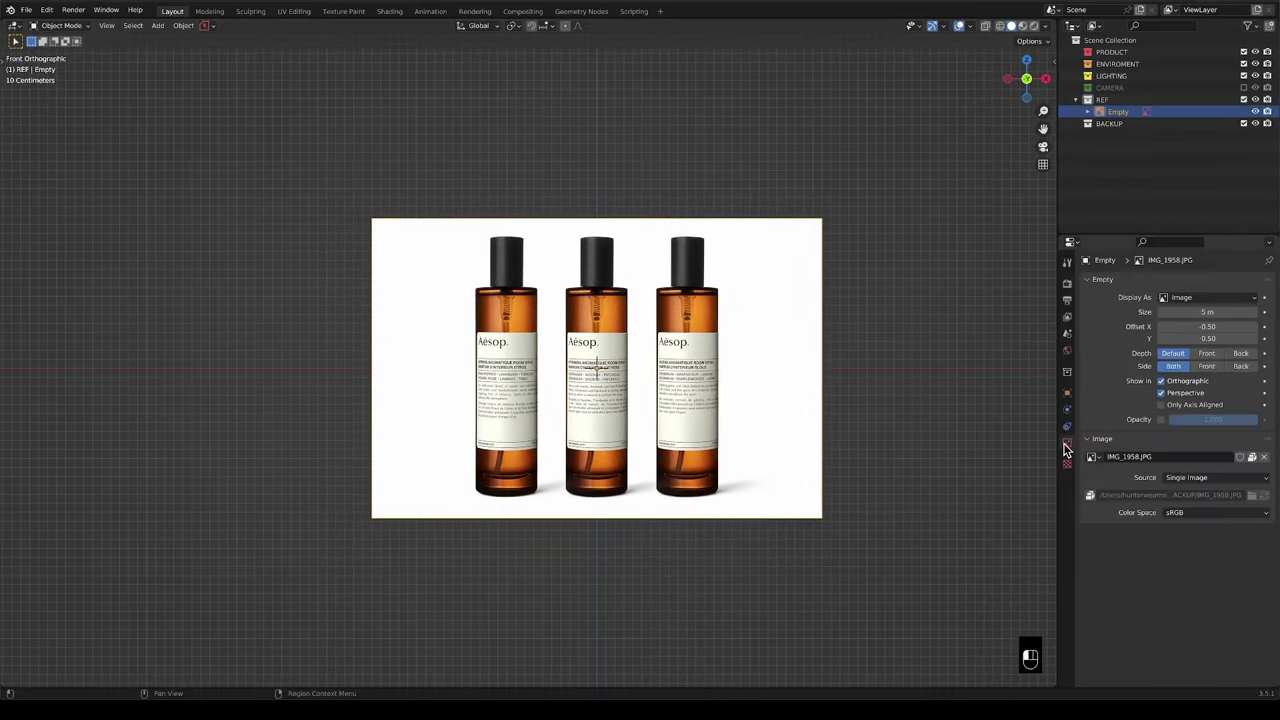
click(1161, 419)
click(1205, 419)
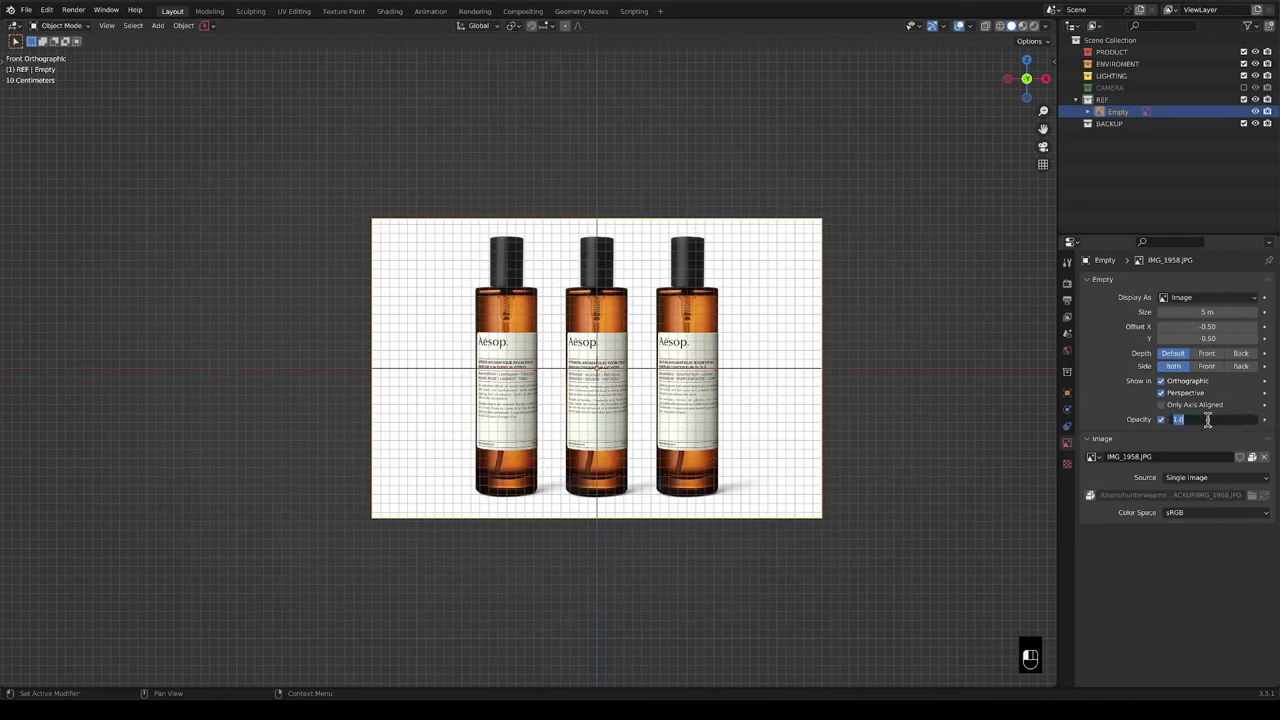
text(.5)
key(Return)
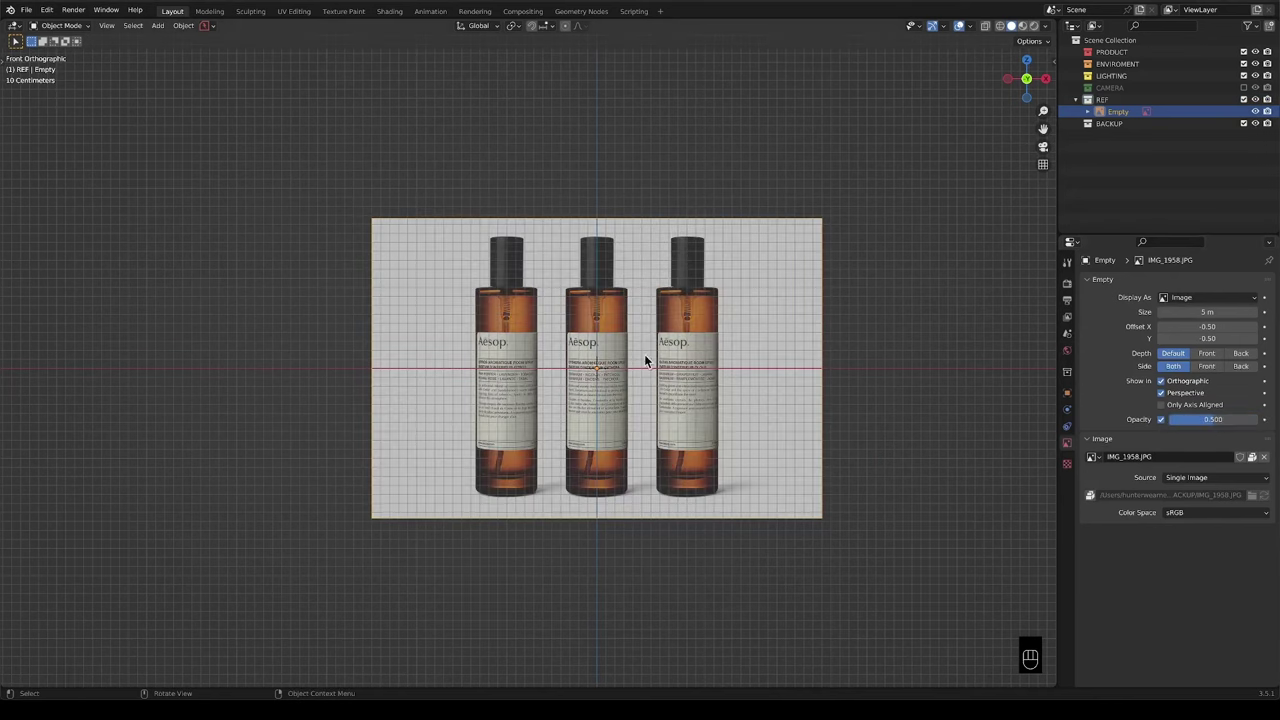
Move the reference image up about 1.35 m along Z so the bottle bases sit near the ground line.
key(g)
key(z)
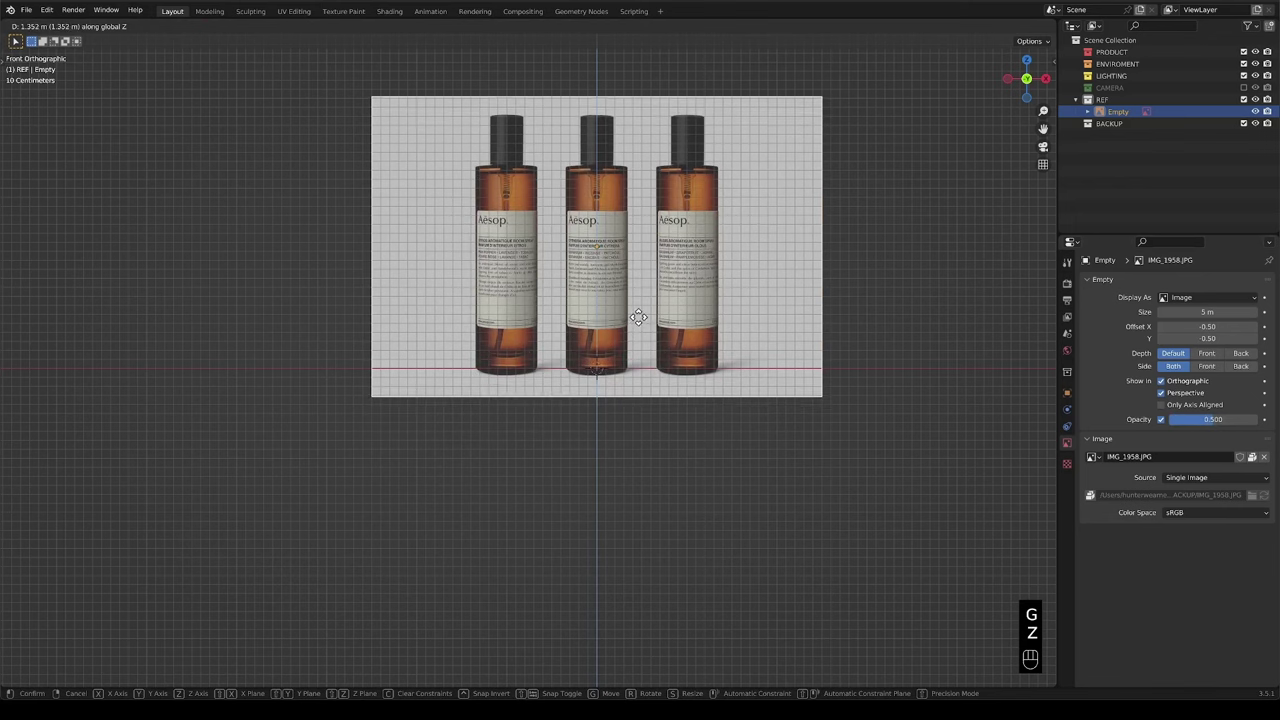
click(348, 363)
scroll(632, 389, up, 5)
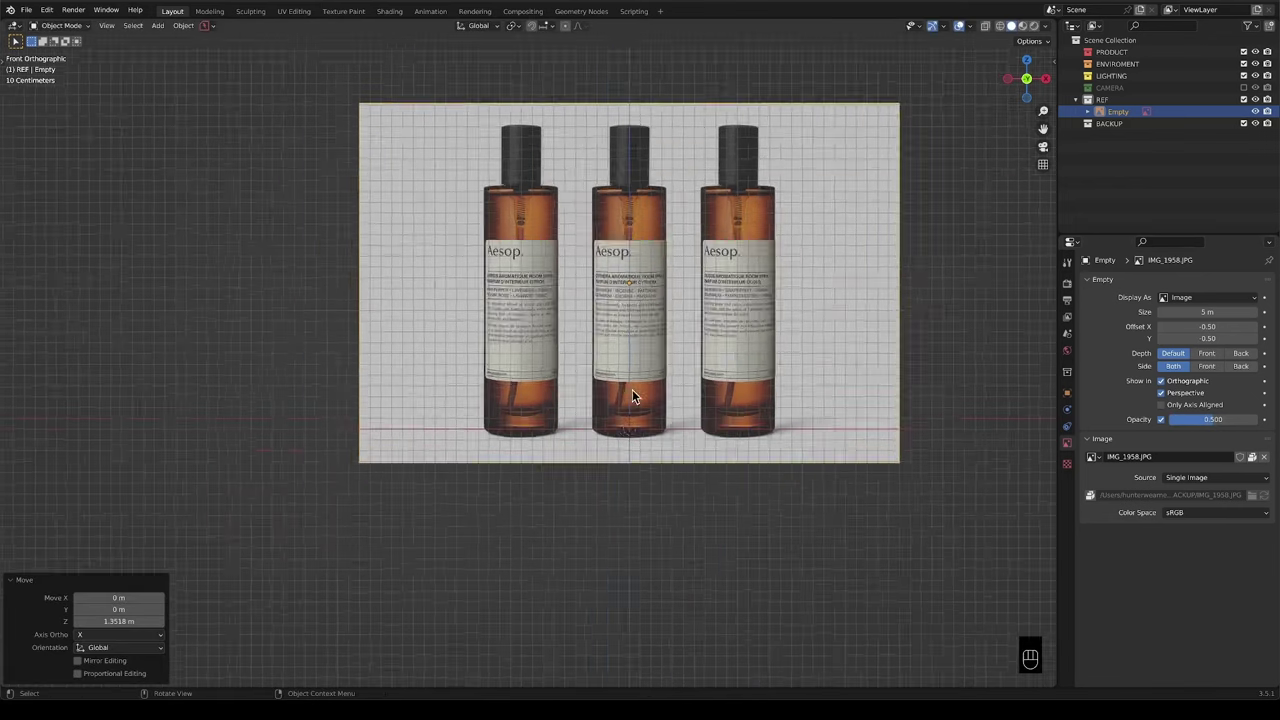
Fine-tune the reference image's height along Z, lowering it about 0.011 m and raising it about 0.010 m.
key(g)
key(z)
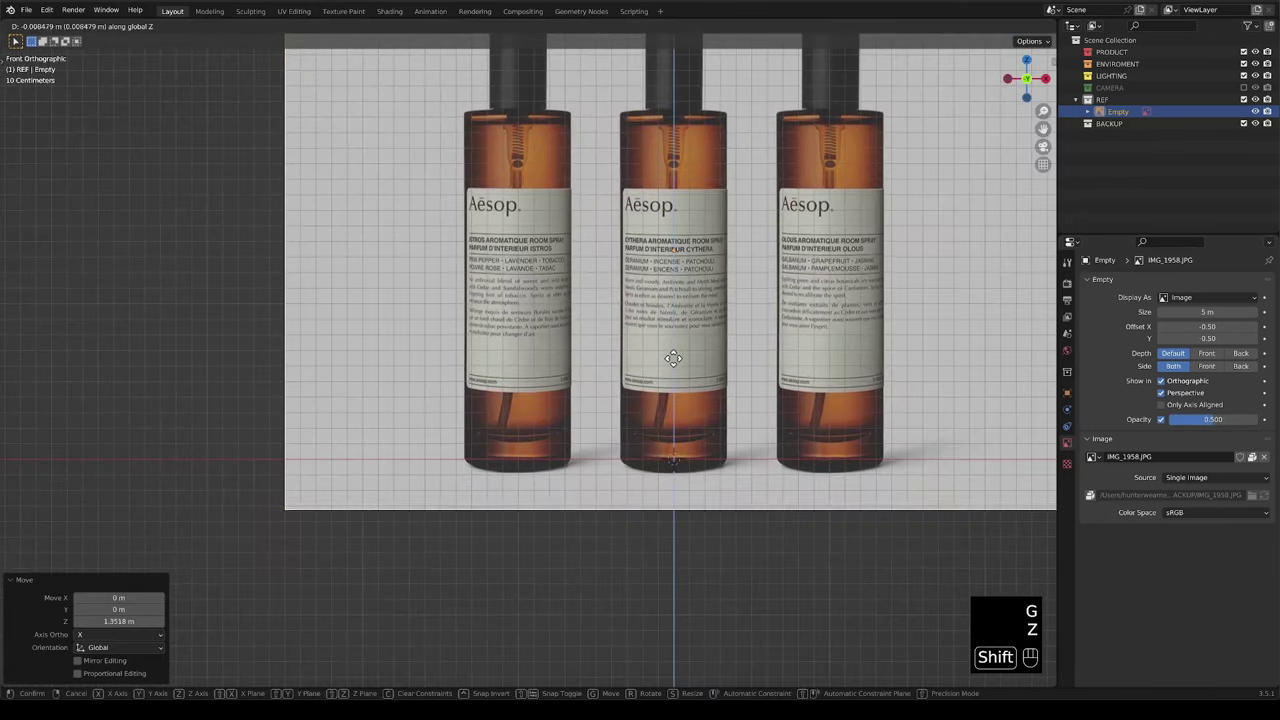
click(527, 480)
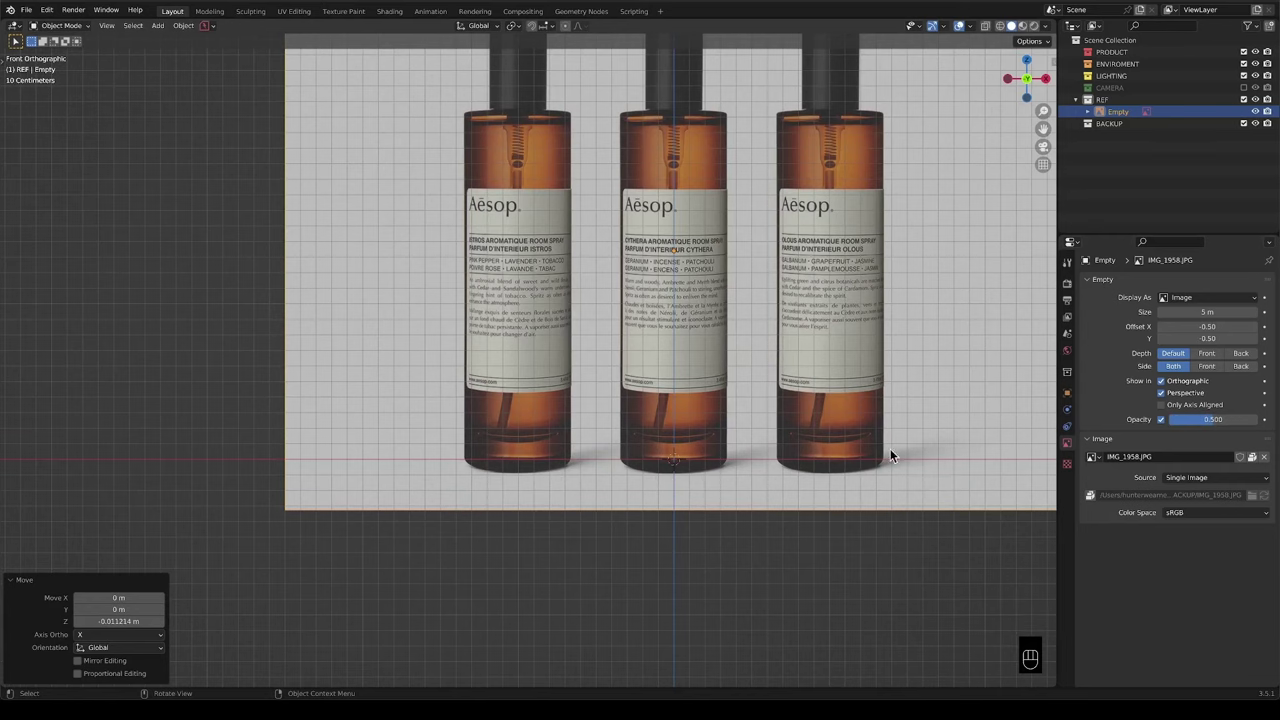
shift+middle_drag(860, 418, 850, 446)
key(g)
key(z)
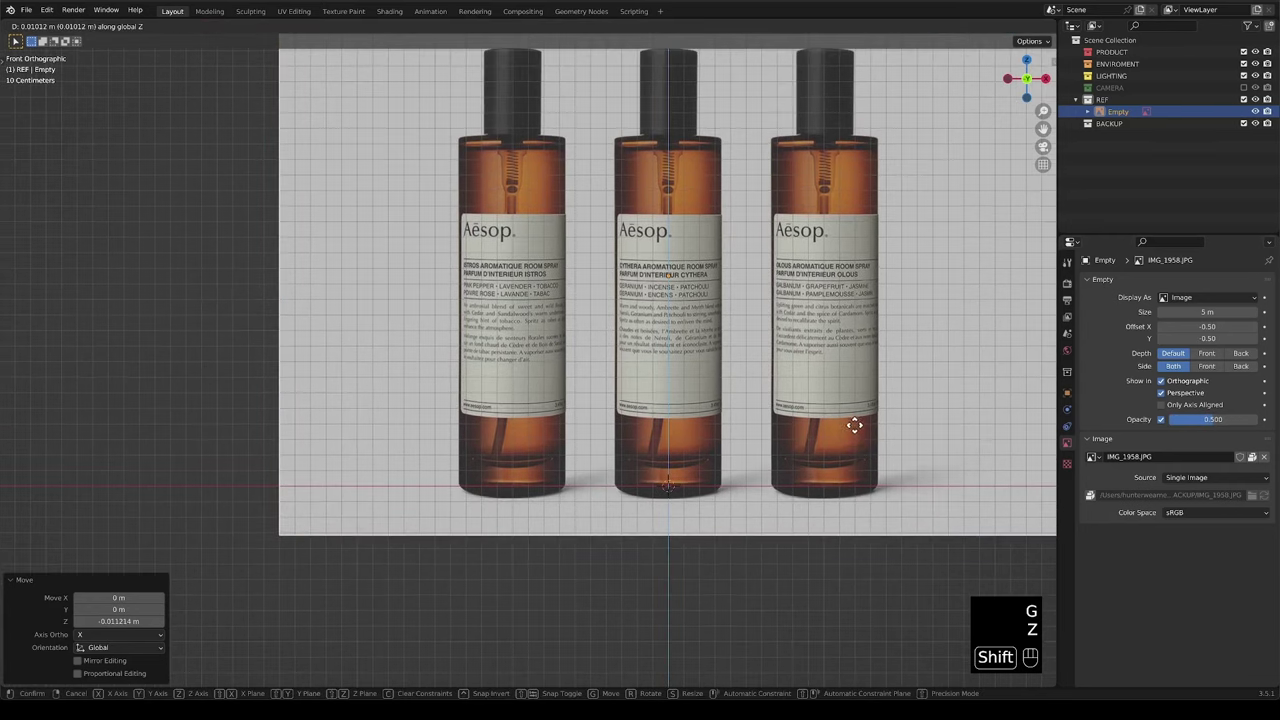
click(851, 432)
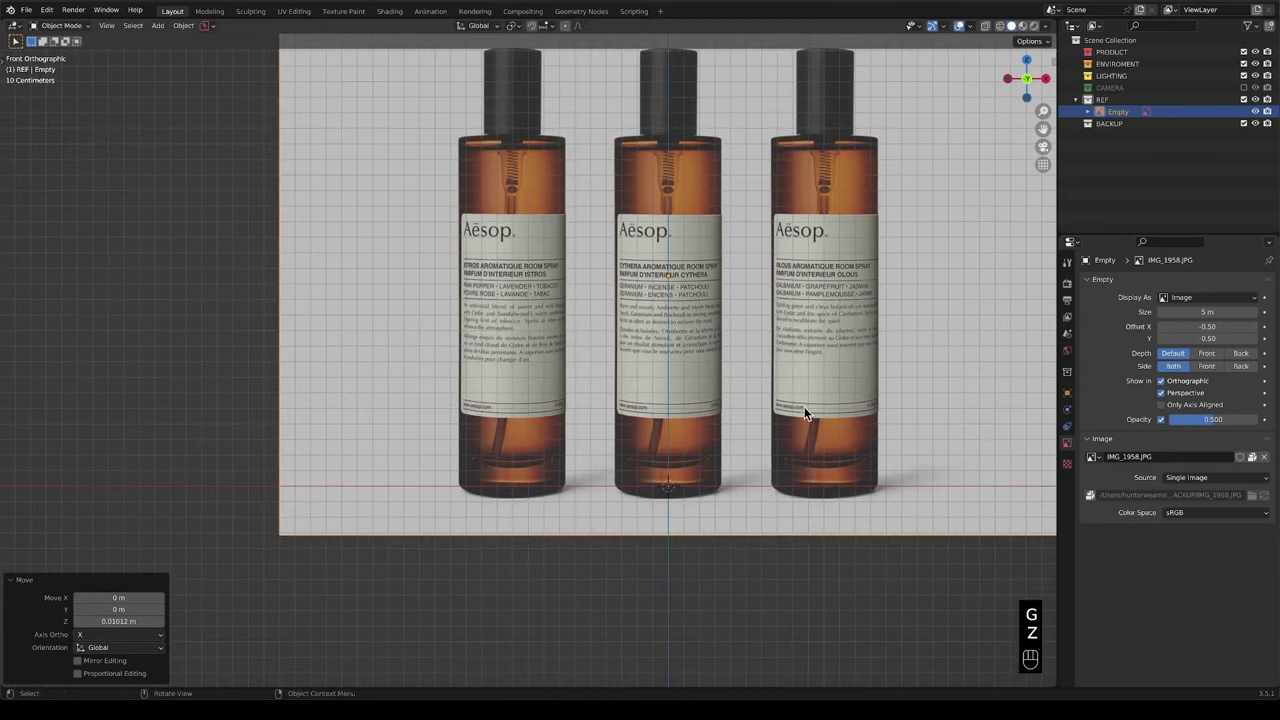
scroll(804, 406, down, 3)
shift+middle_drag(794, 418, 861, 375)
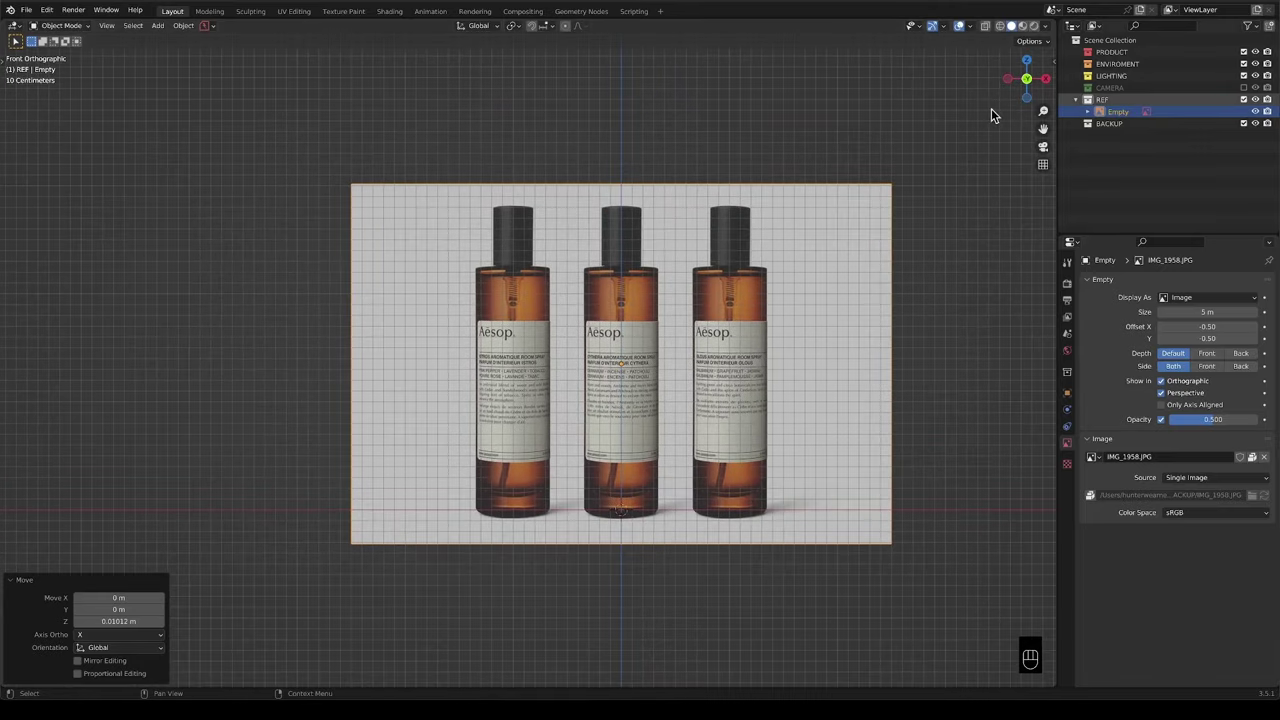
Show the selectability toggles in the outliner and make the REF collection unselectable.
click(1250, 26)
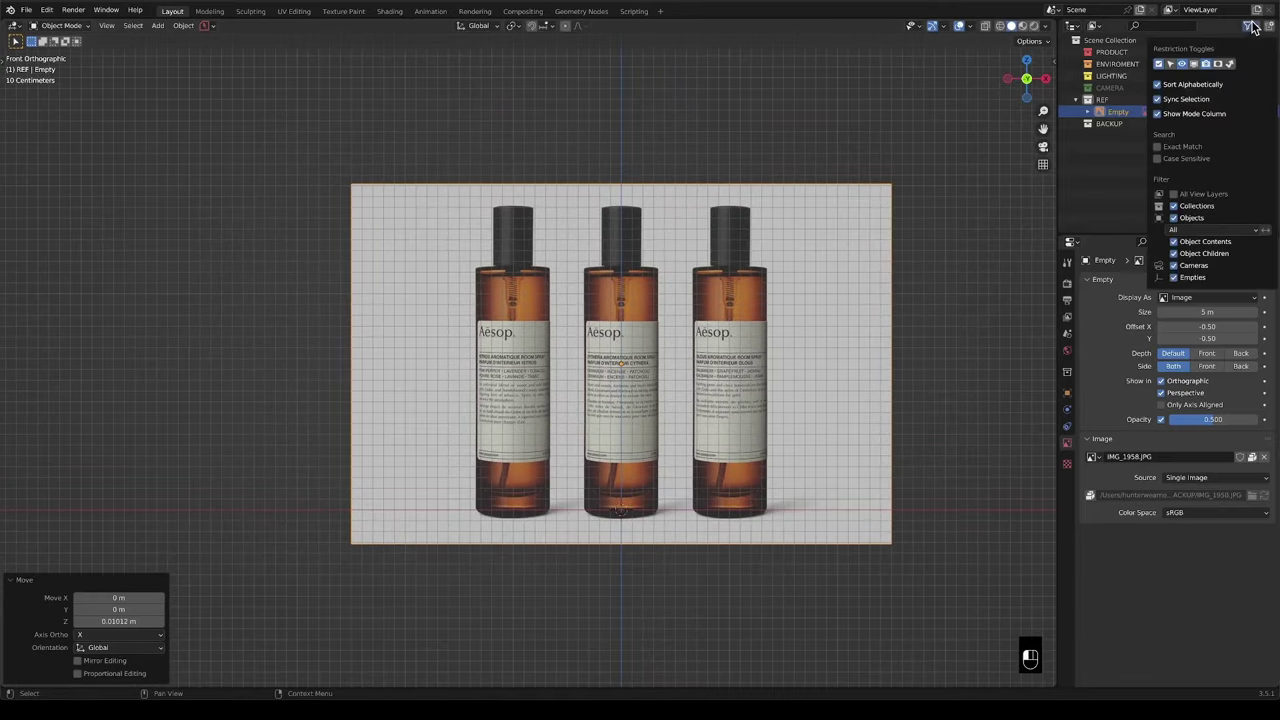
click(1170, 63)
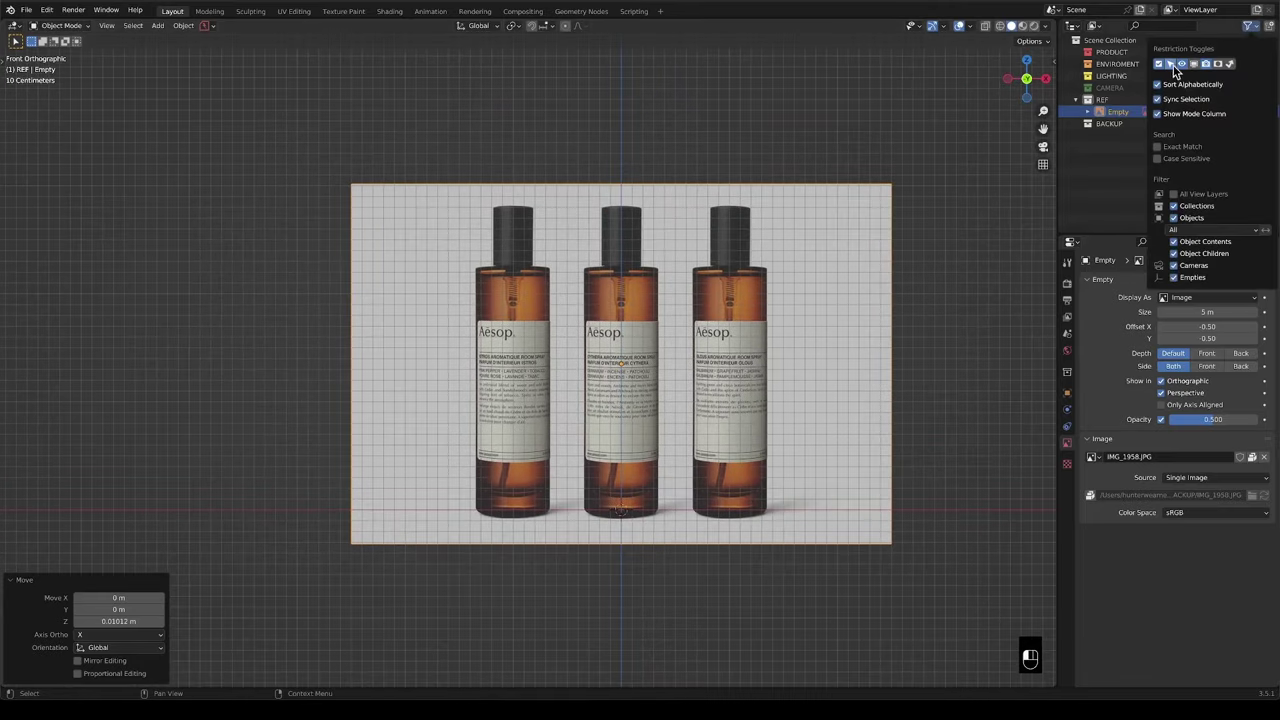
click(1249, 26)
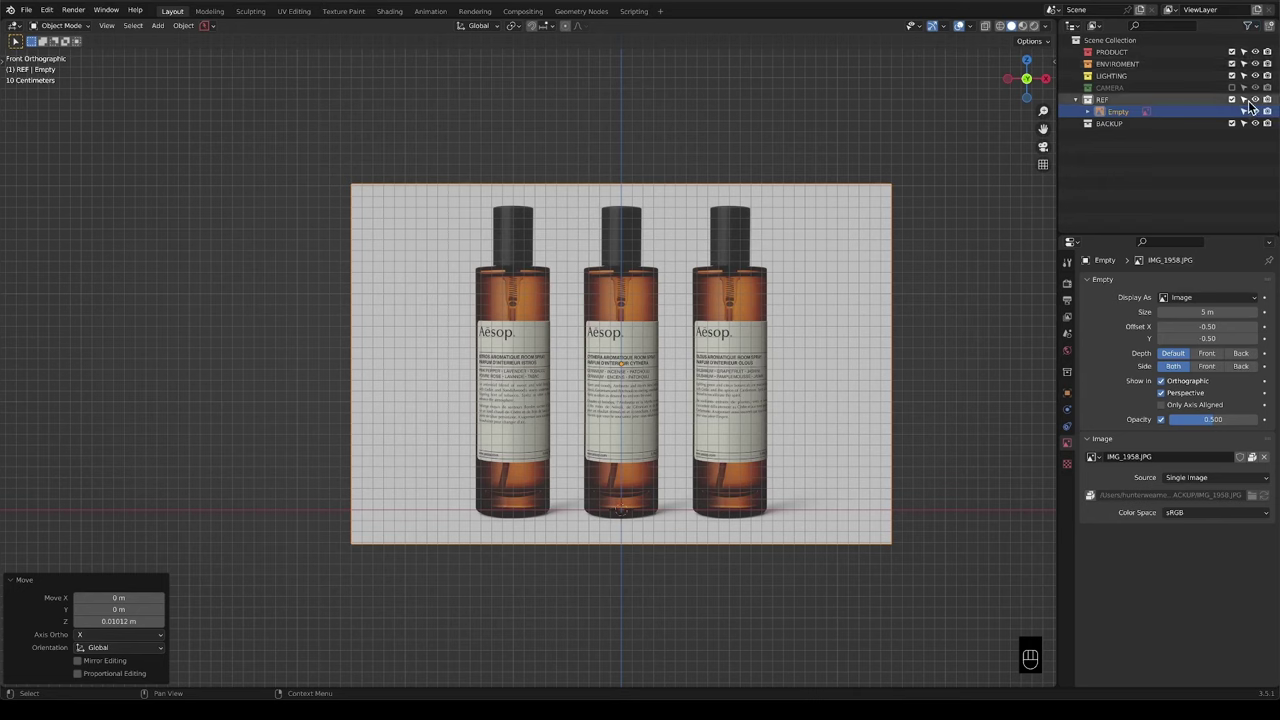
click(1243, 100)
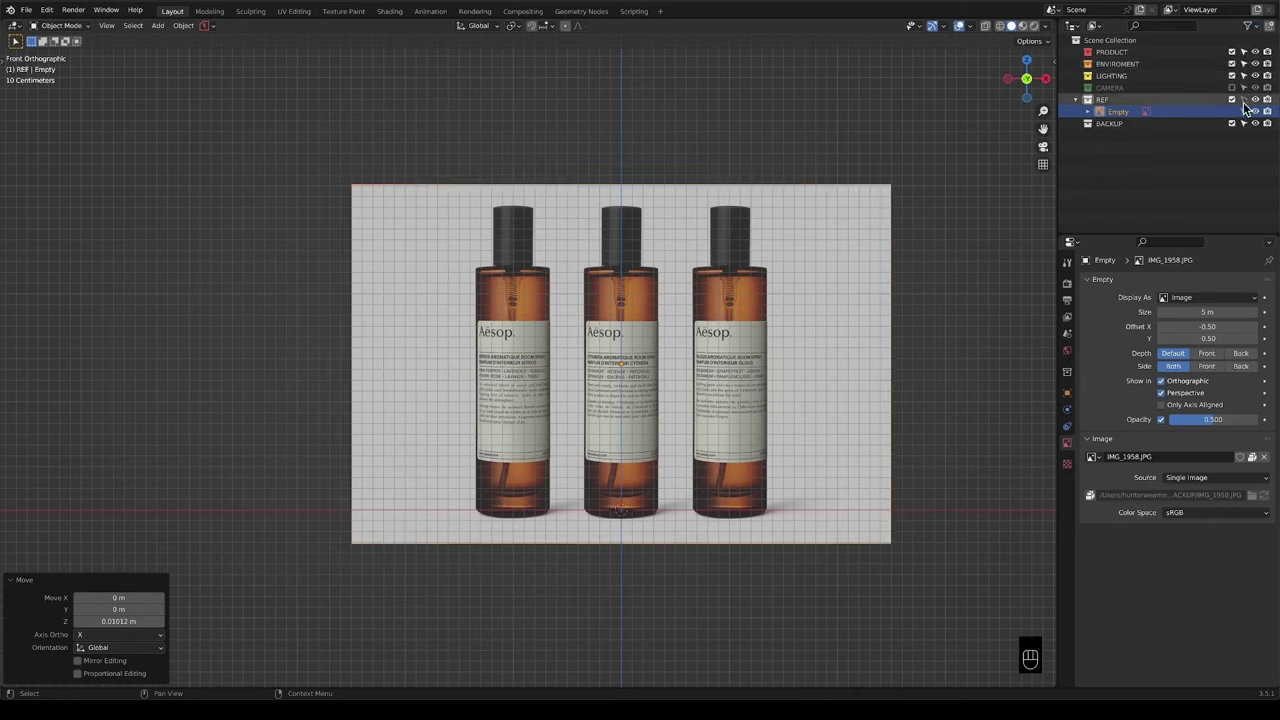
Move the REF collection above the PRODUCT collection in the outliner.
click(1108, 101)
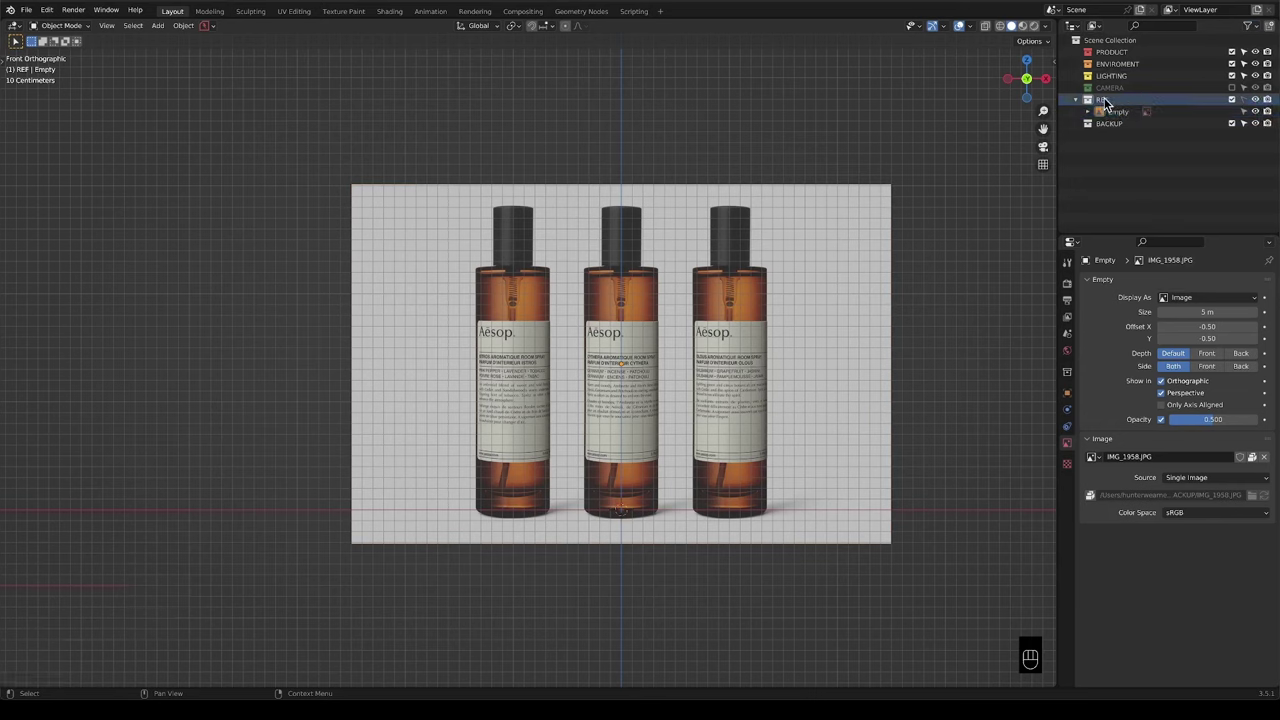
drag(1134, 106, 1092, 50)
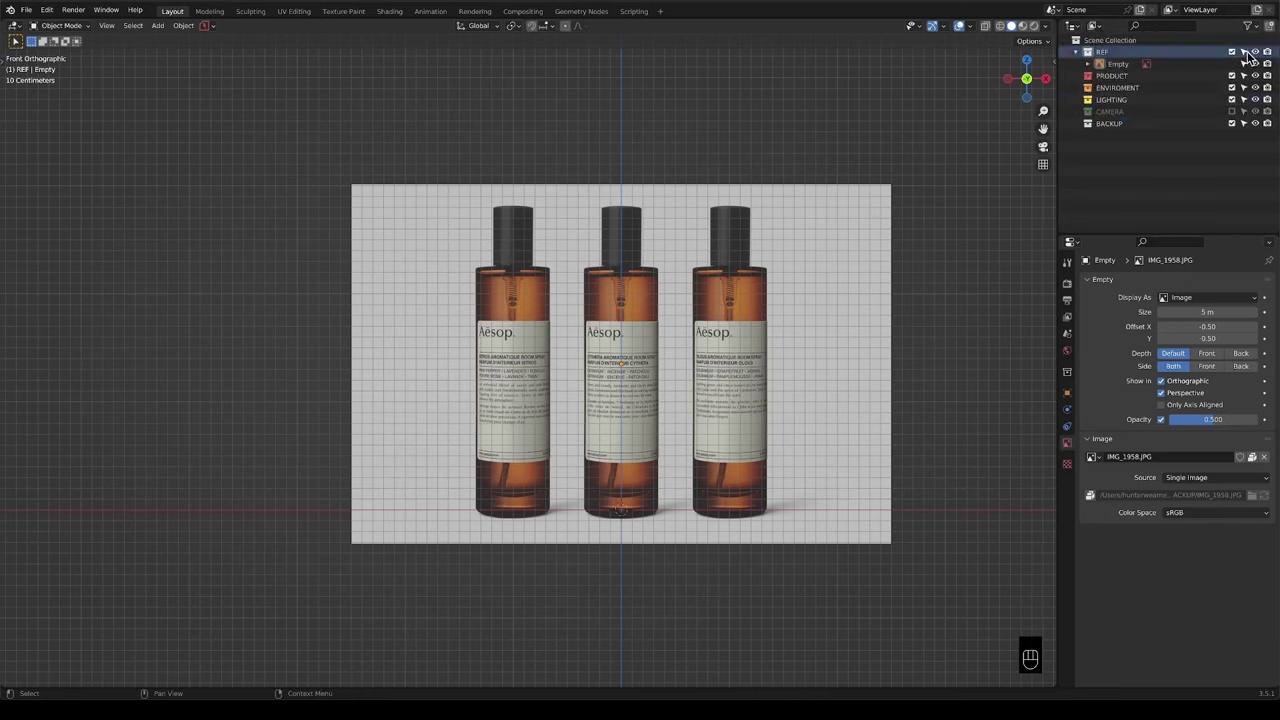
Rename the reference image's empty object as REF.
double_click(1114, 64)
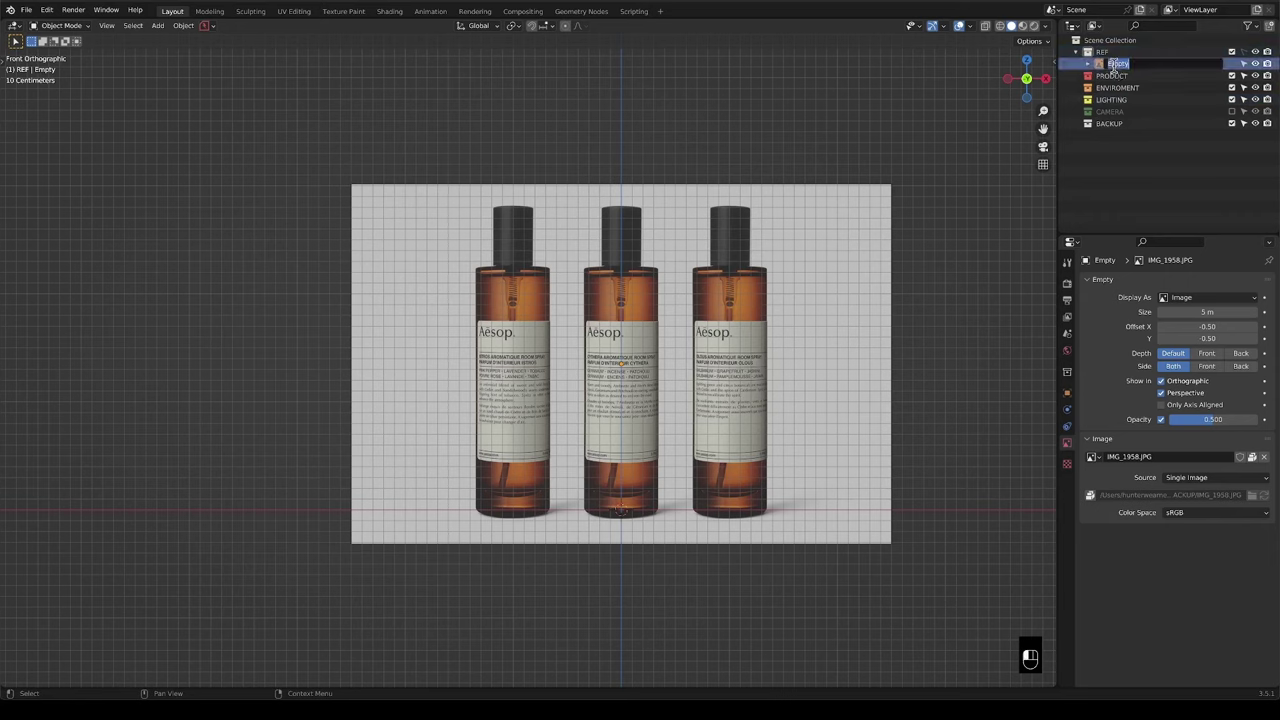
text(REF)
key(Return)
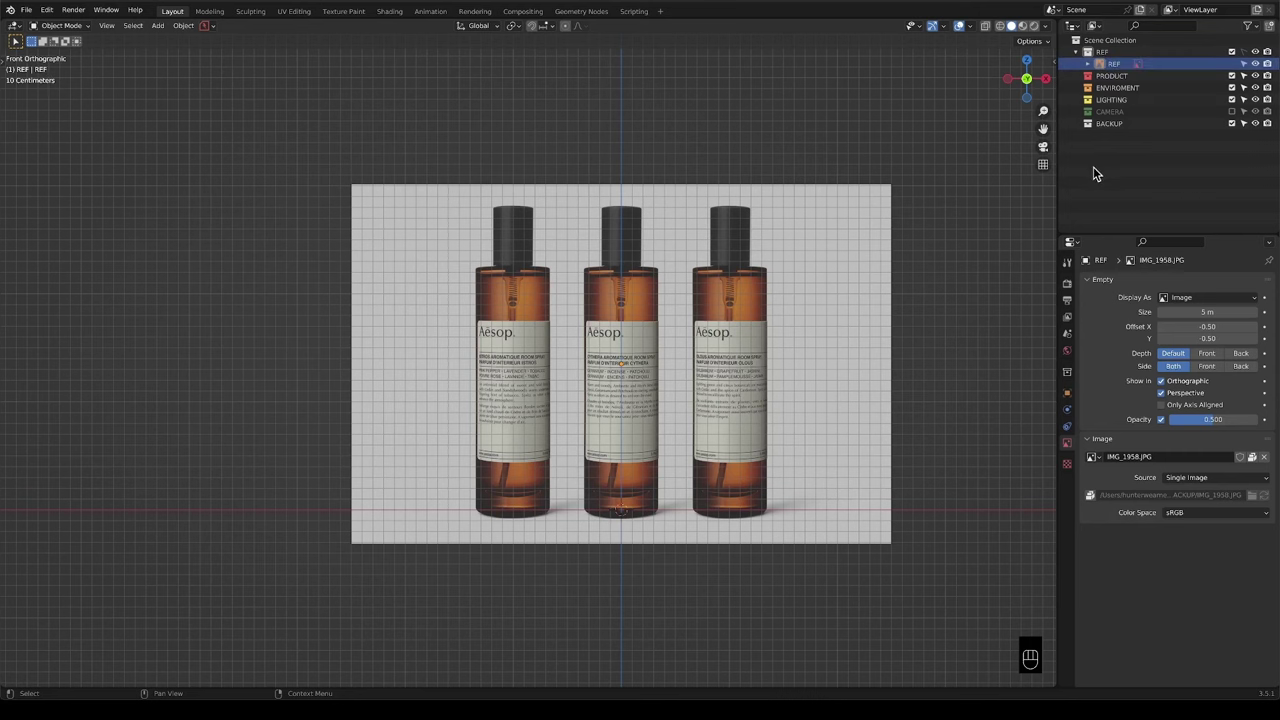
Add a circle mesh at the base of the middle bottle.
scroll(637, 433, up, 5)
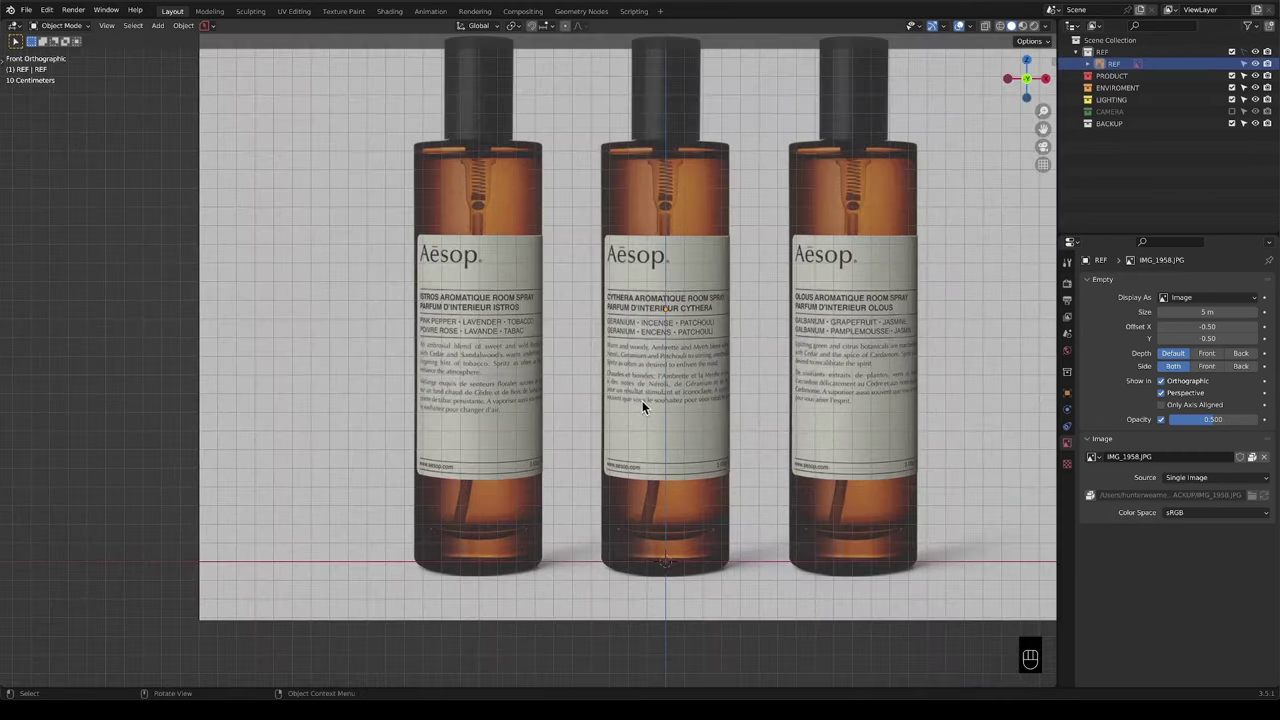
shift+middle_drag(642, 403, 592, 440)
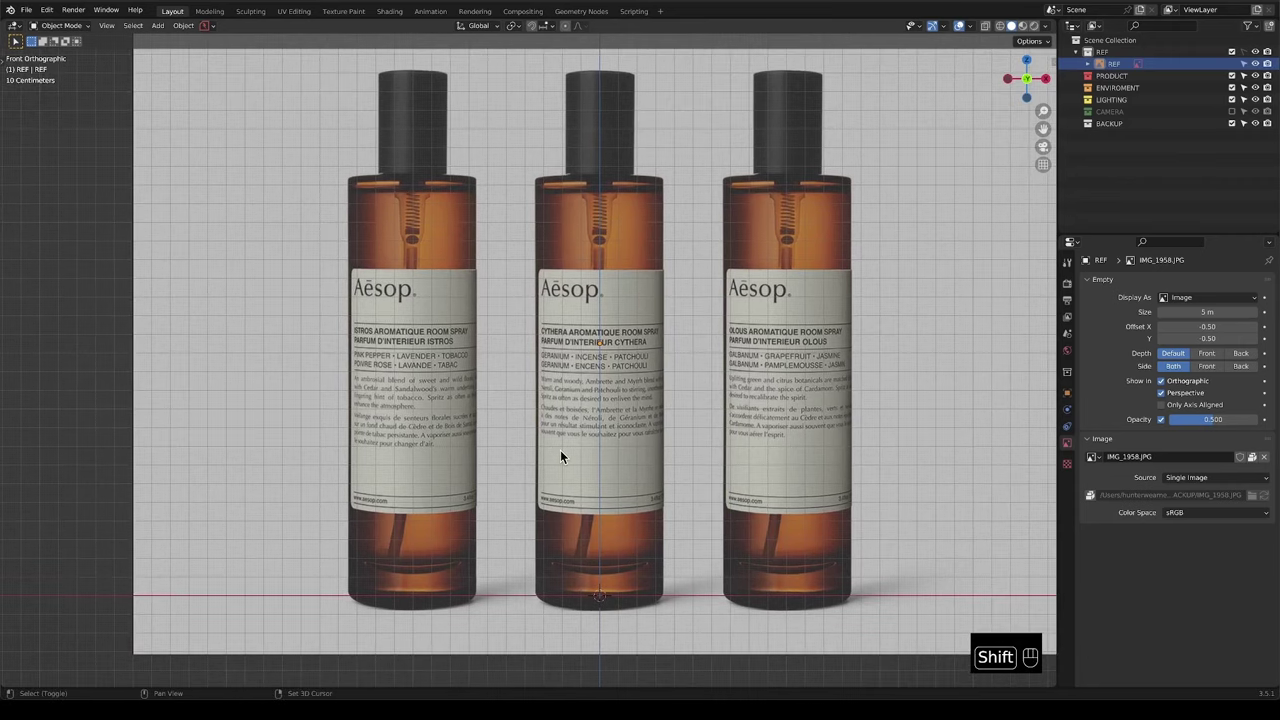
key(shift+a)
mouse_move(515, 335)
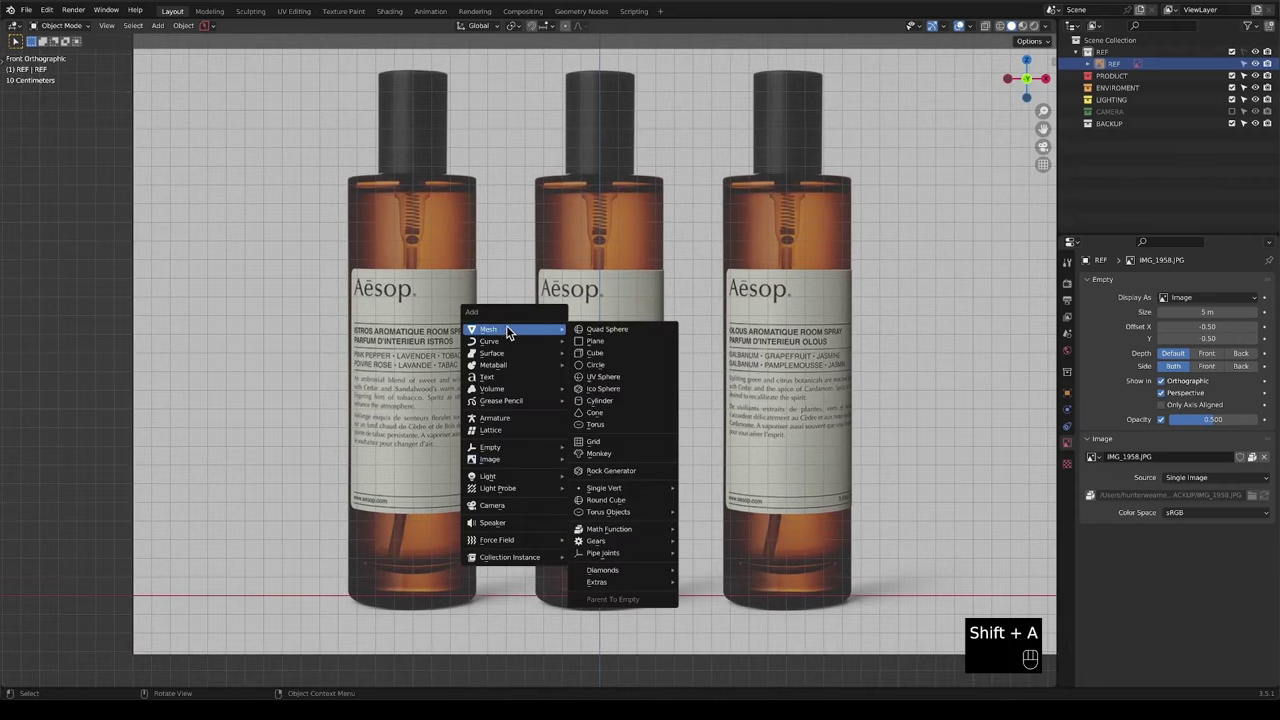
click(625, 369)
Scale all the circle's vertices uniformly to about 0.337 to match the middle bottle's width.
scroll(568, 565, down, 3)
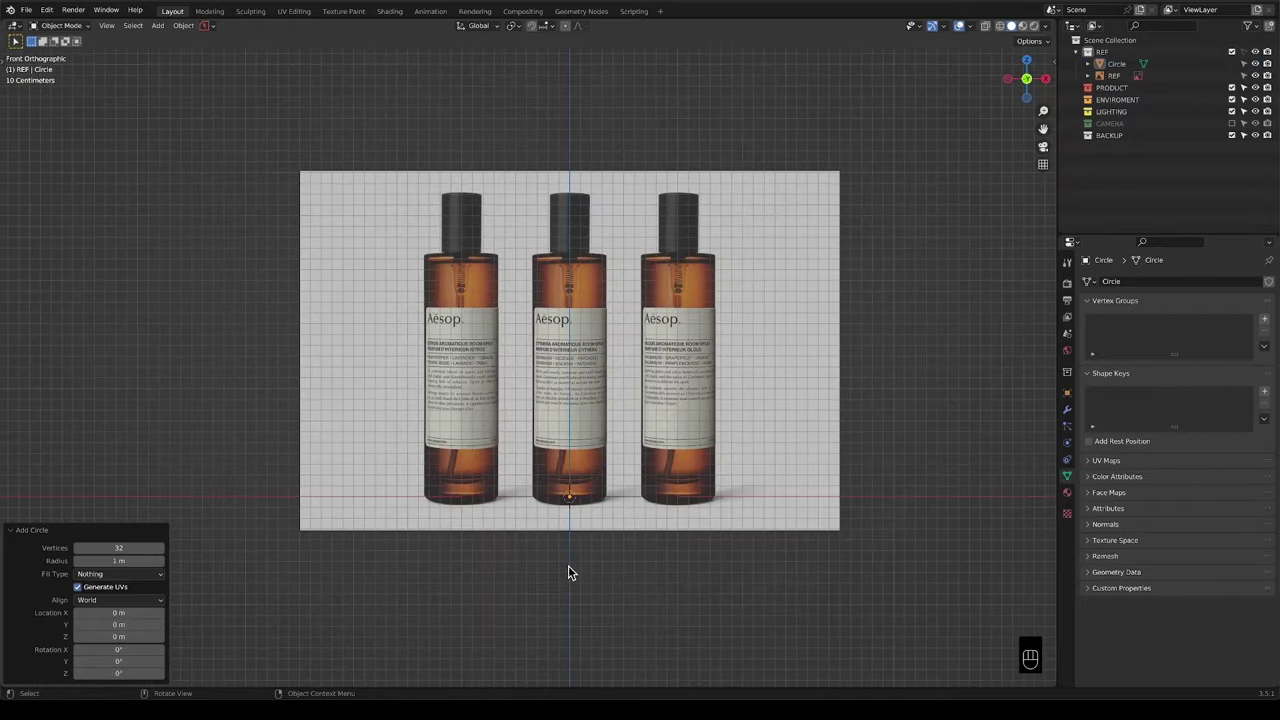
scroll(568, 565, up, 3)
key(Tab)
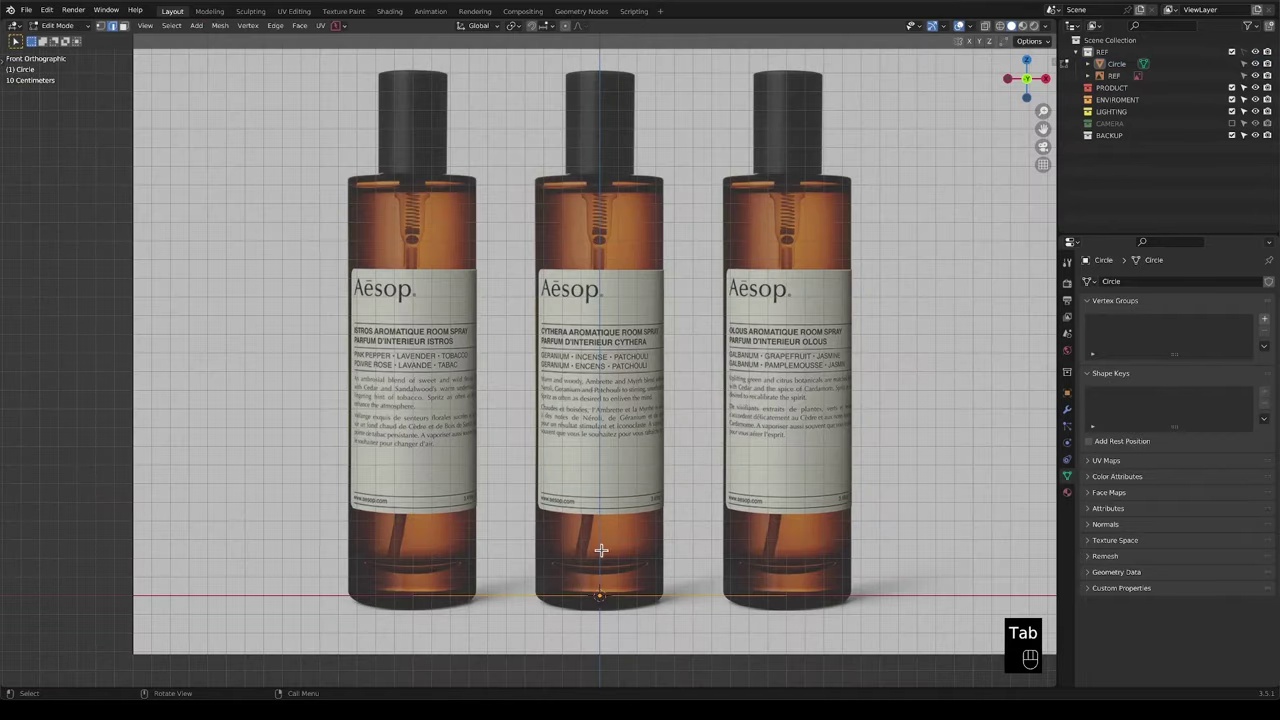
key(1)
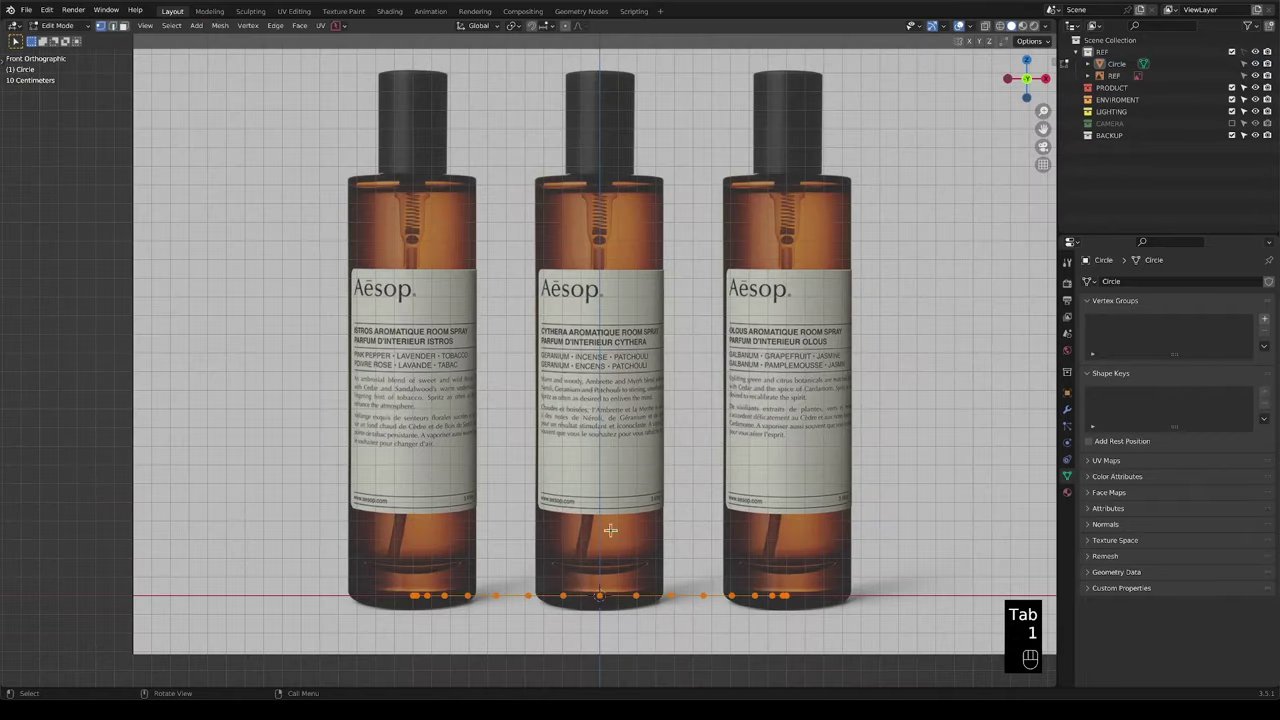
key(s)
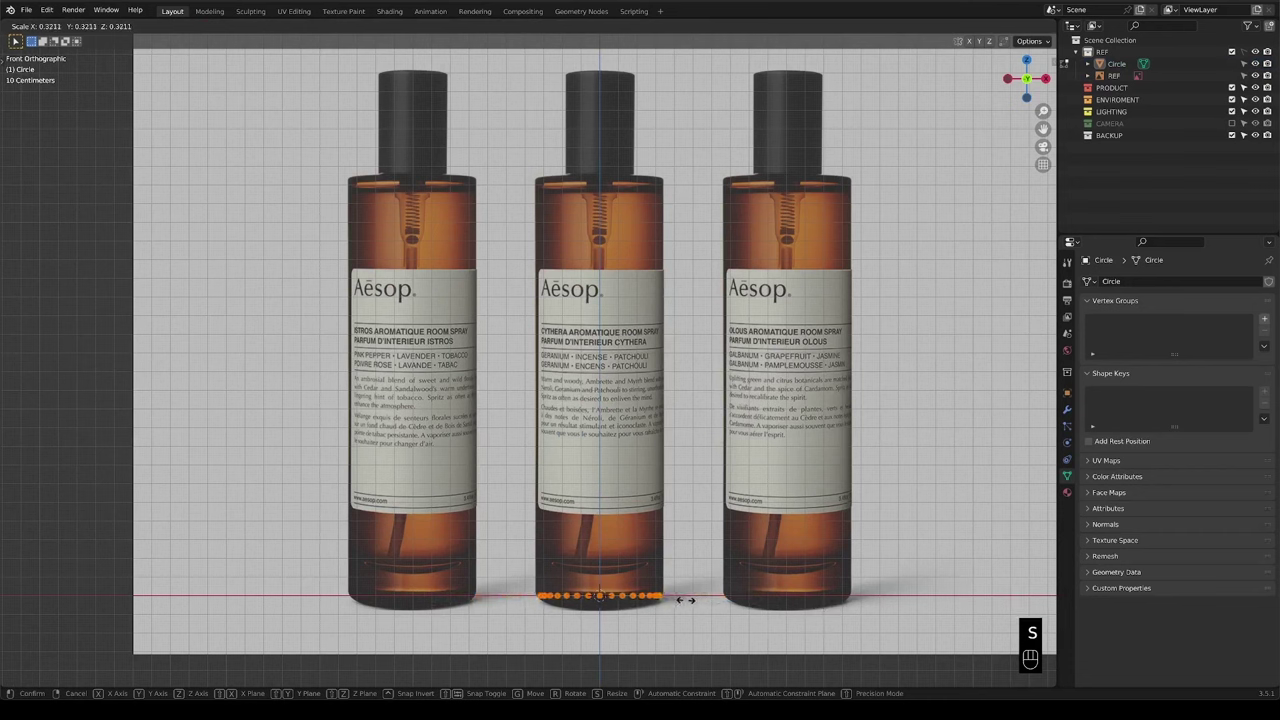
click(688, 601)
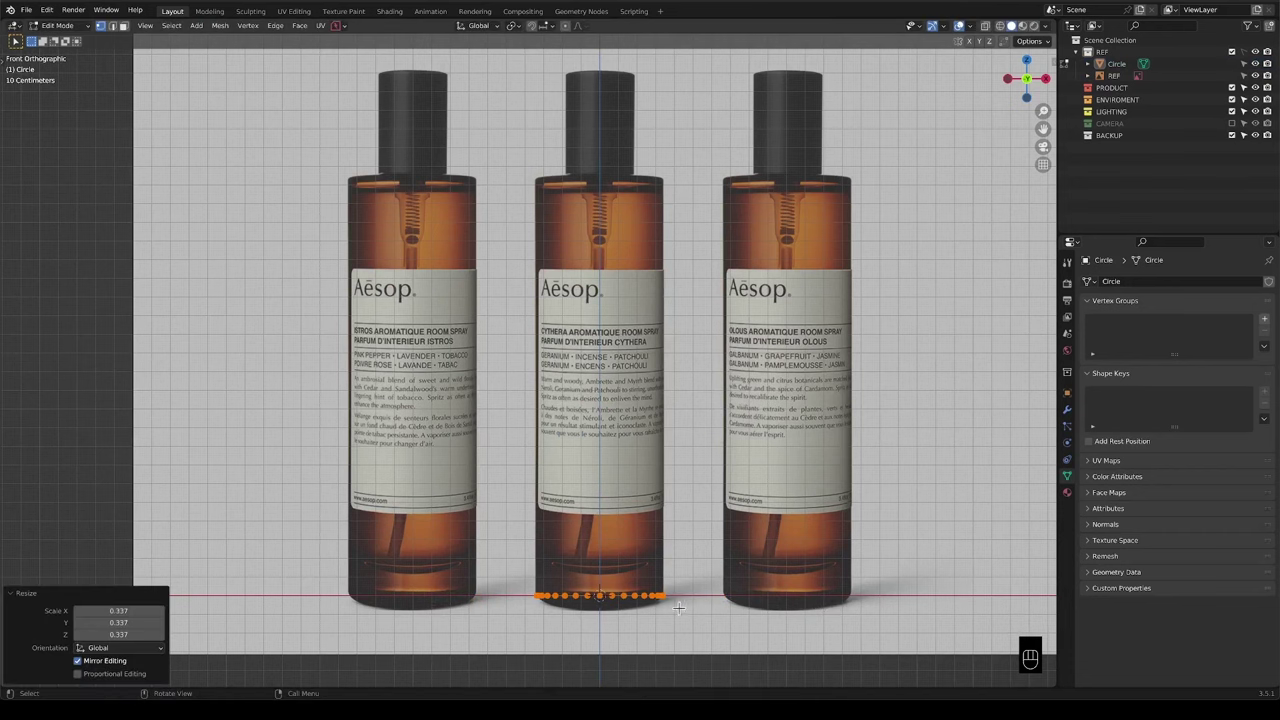
Extrude the circle about 2.24 m up along Z to the middle bottle's shoulder.
key(e)
key(z)
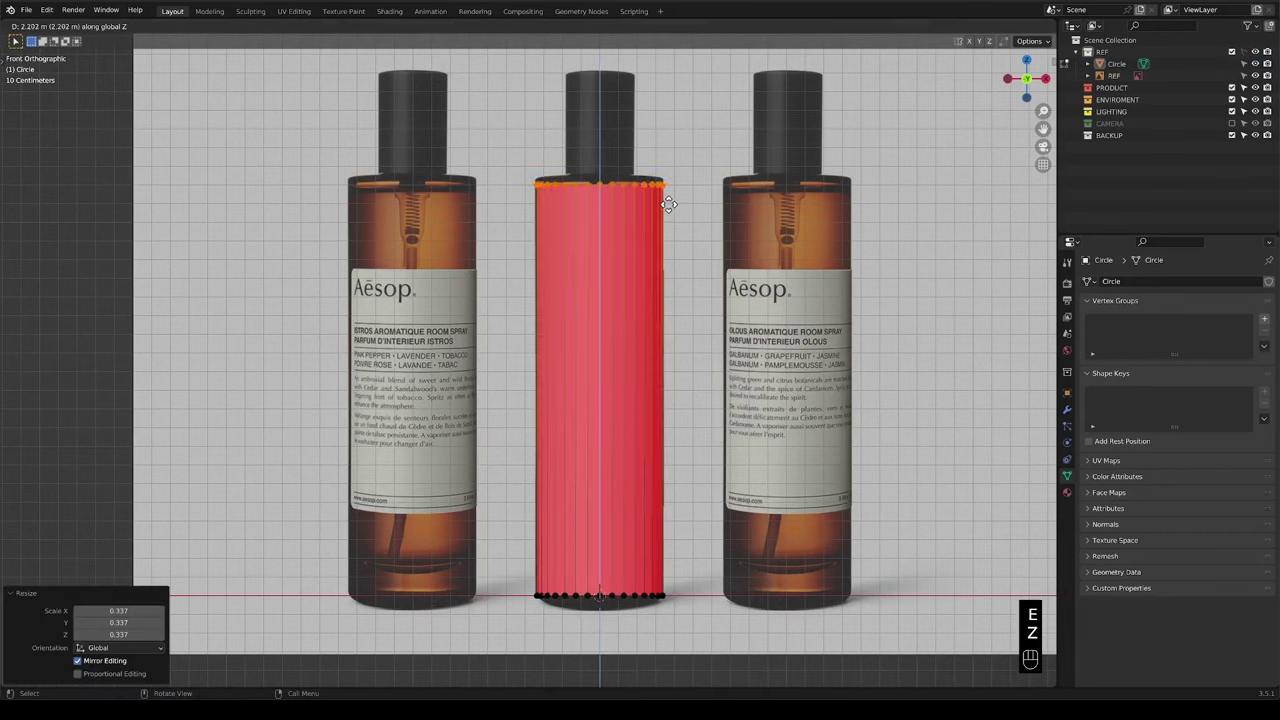
click(669, 196)
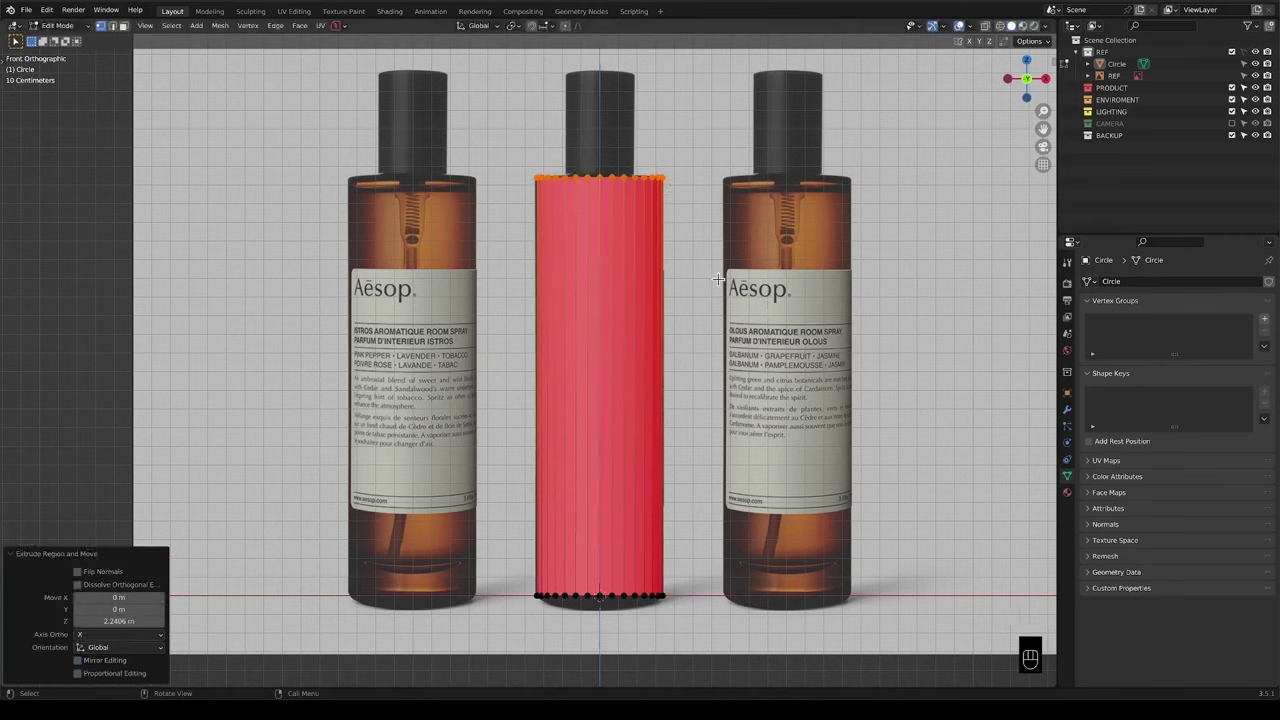
Recalculate the normals of the entire bottle cylinder so its faces point outward.
key(a)
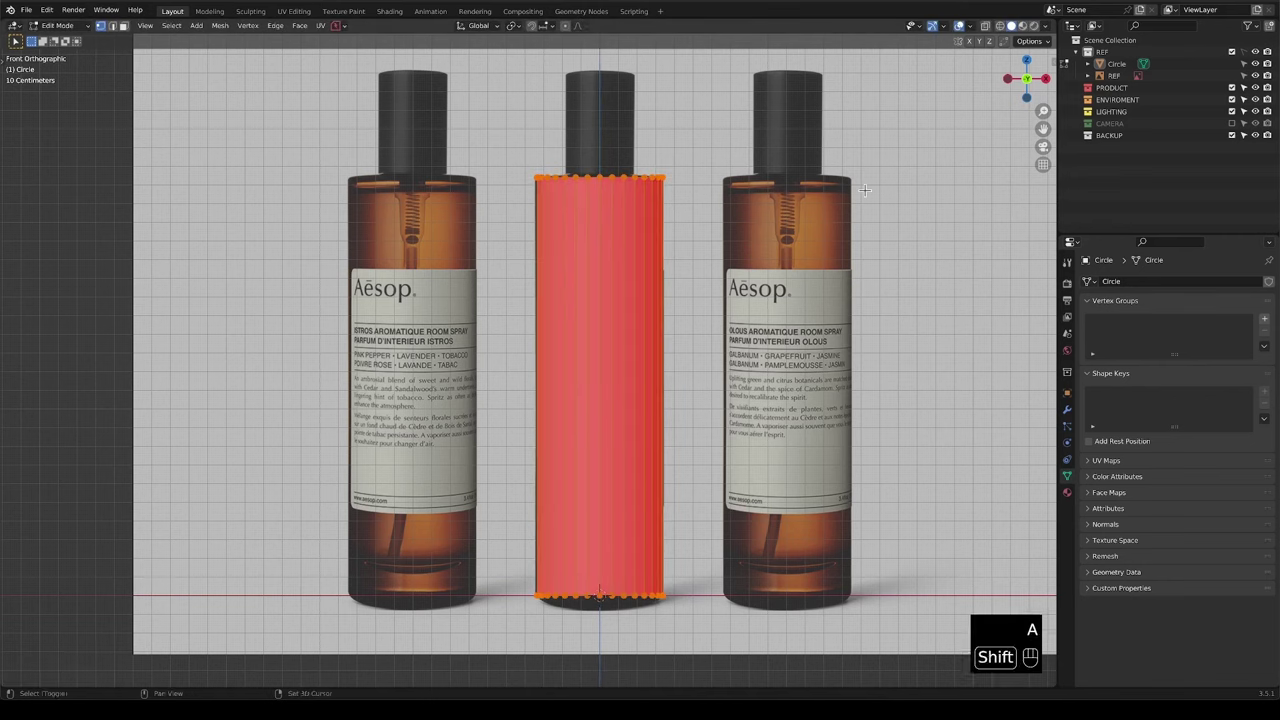
key(shift+n)
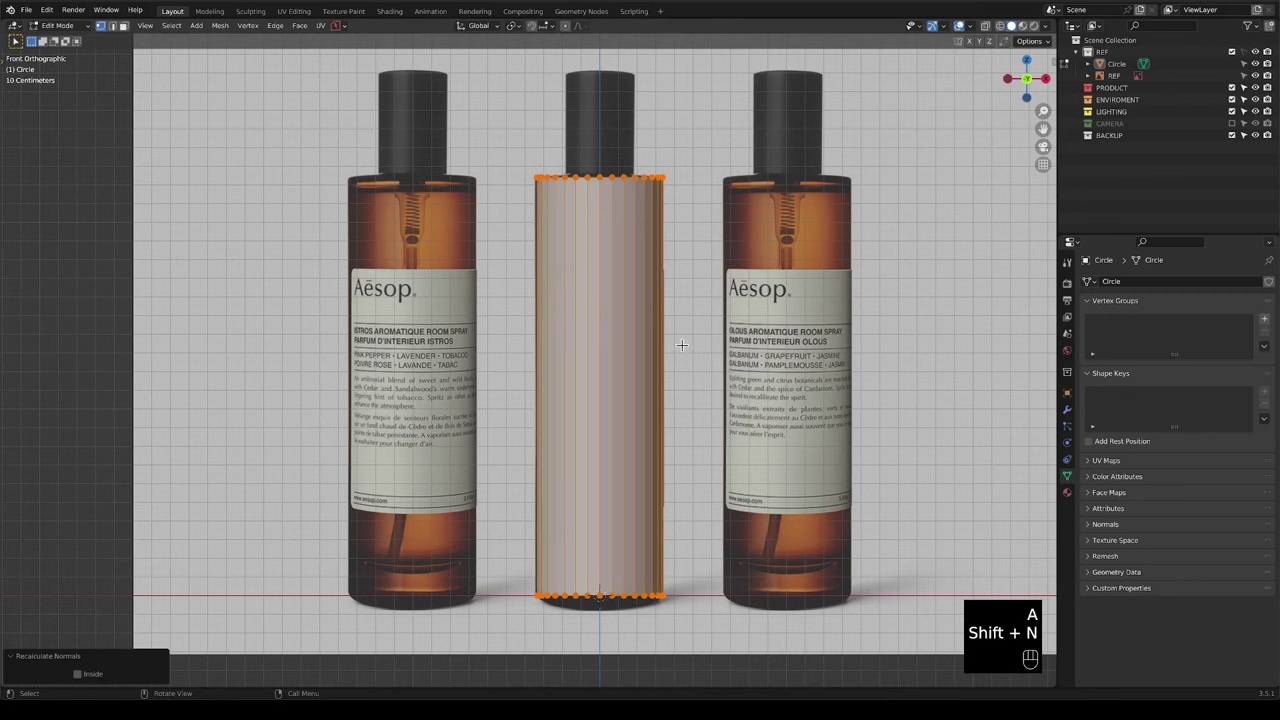
click(972, 27)
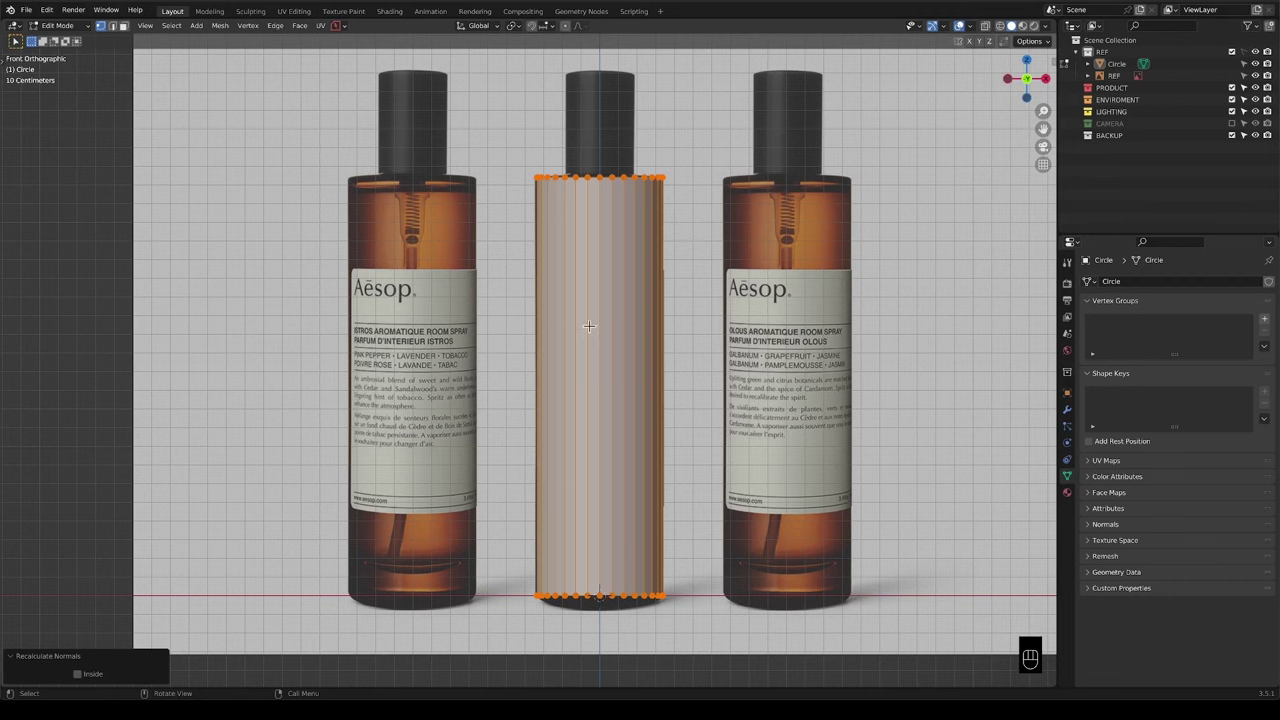
Turn on X-ray in front view so the reference shows through the cylinder.
middle_drag(634, 449, 604, 381)
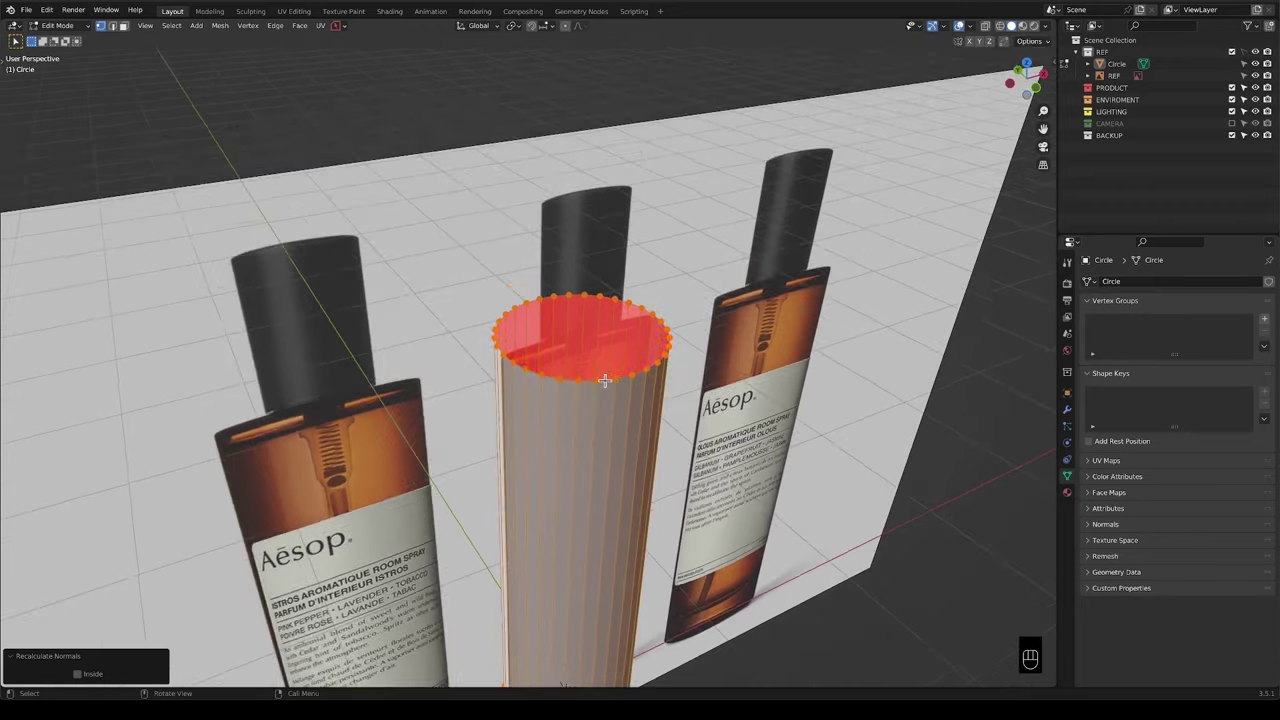
scroll(604, 381, up, 1)
key(KP_1)
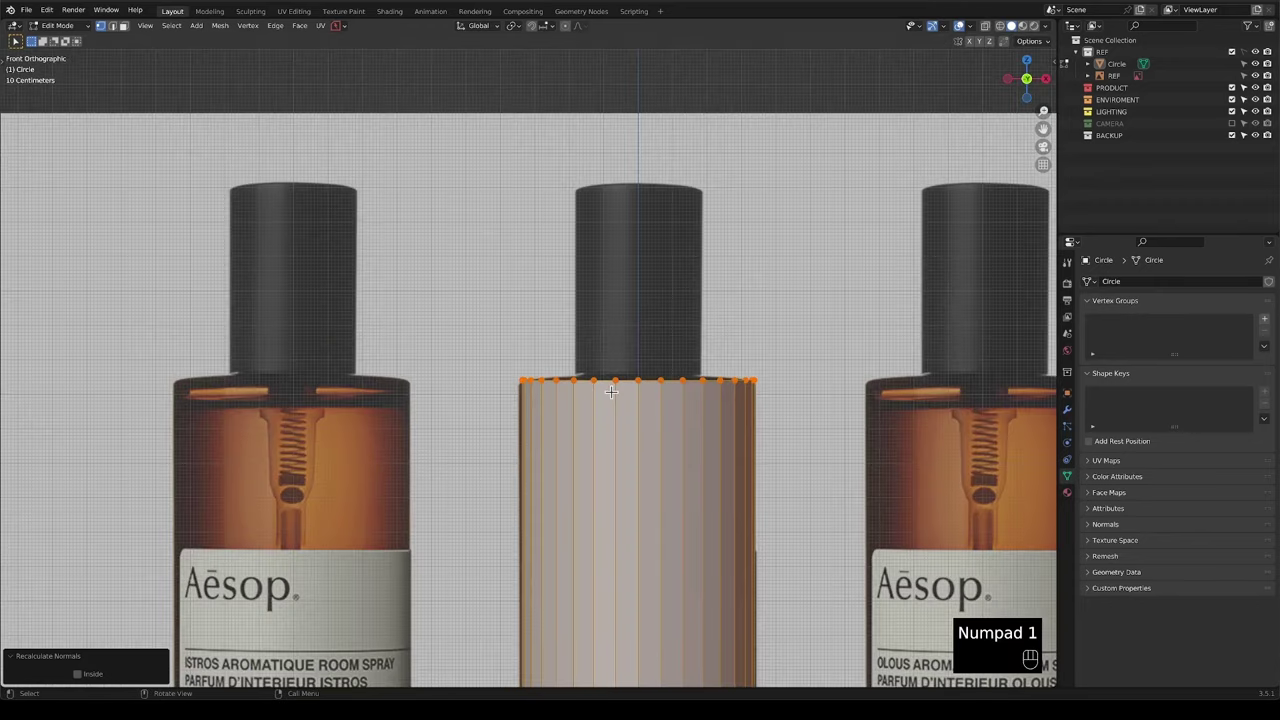
shift+middle_drag(606, 405, 586, 371)
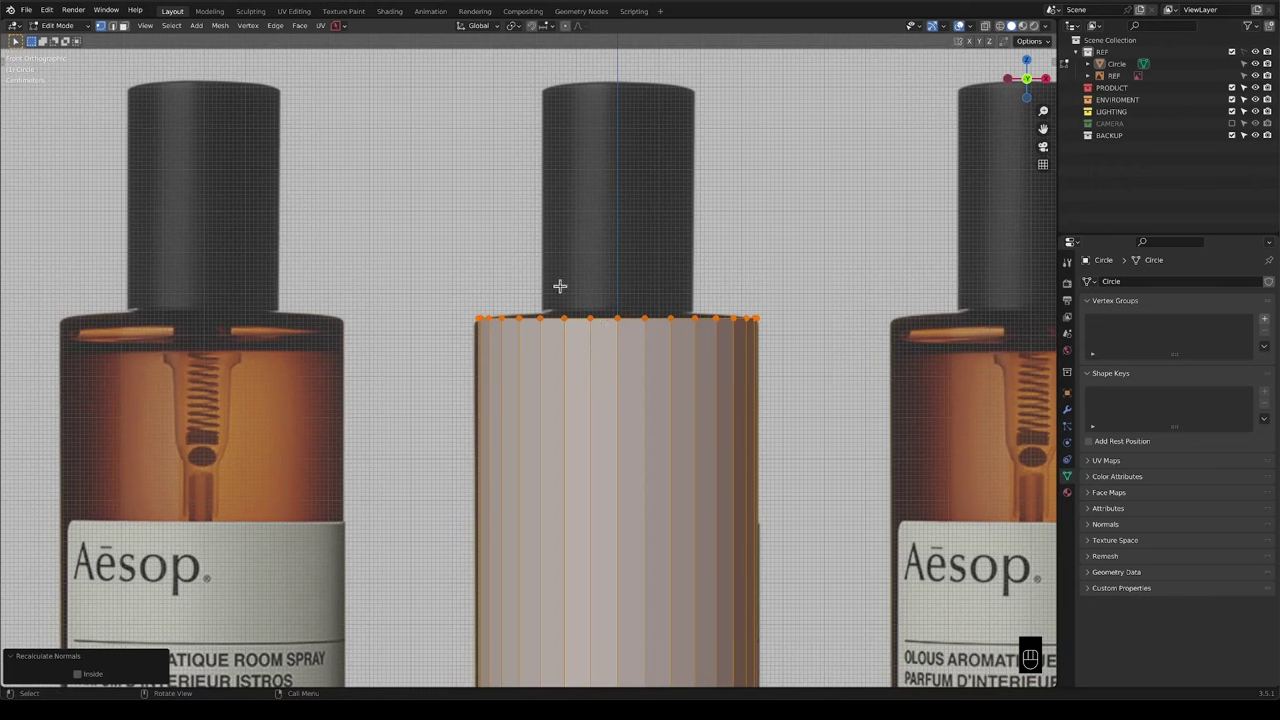
key(alt+z)
scroll(600, 334, down, 1)
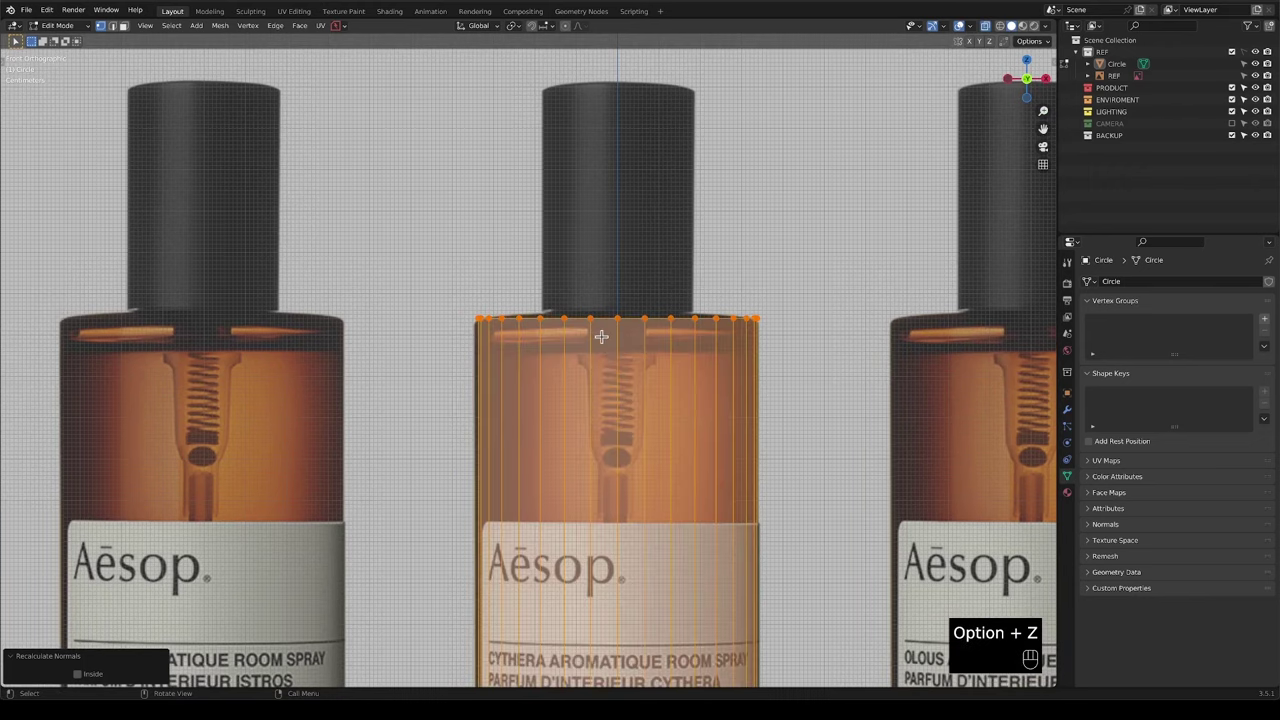
shift+scroll(600, 357, down, 3)
scroll(622, 345, up, 2)
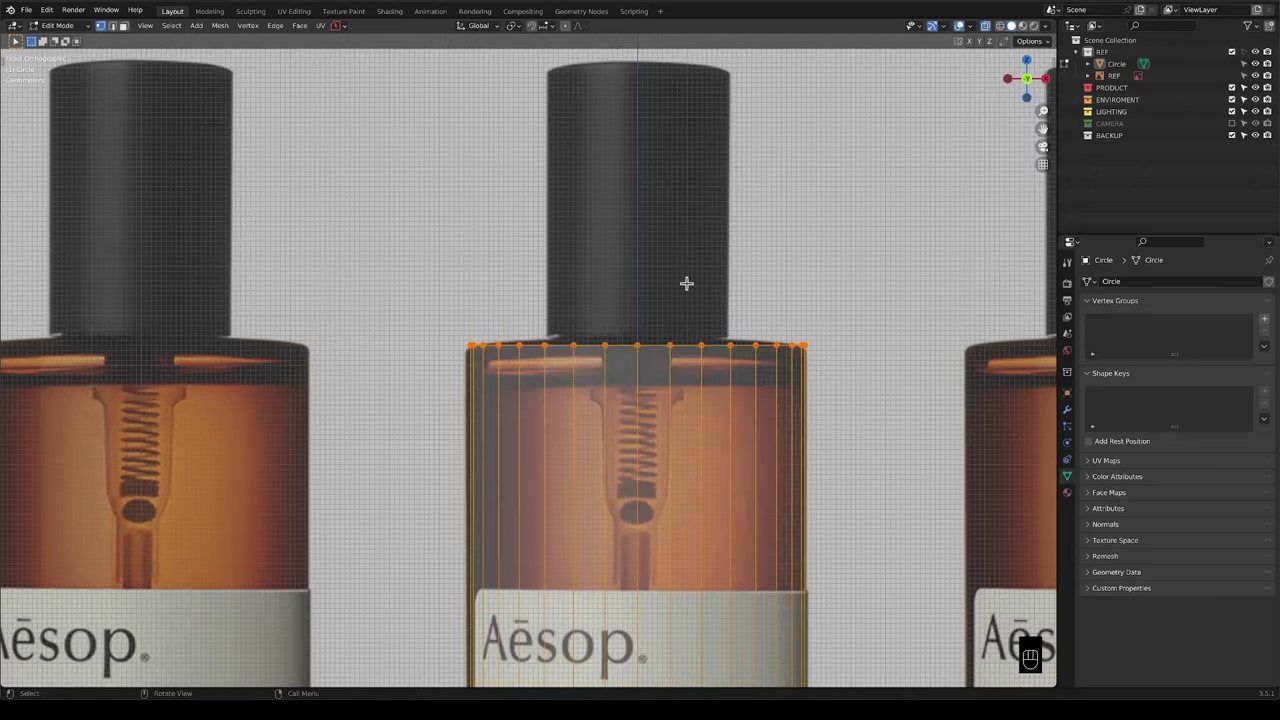
Extrude the cylinder's top edge loop in place and scale it inward to form the bottle's shoulder.
alt+click(606, 346)
alt+click(620, 345)
alt+click(788, 389)
key(e)
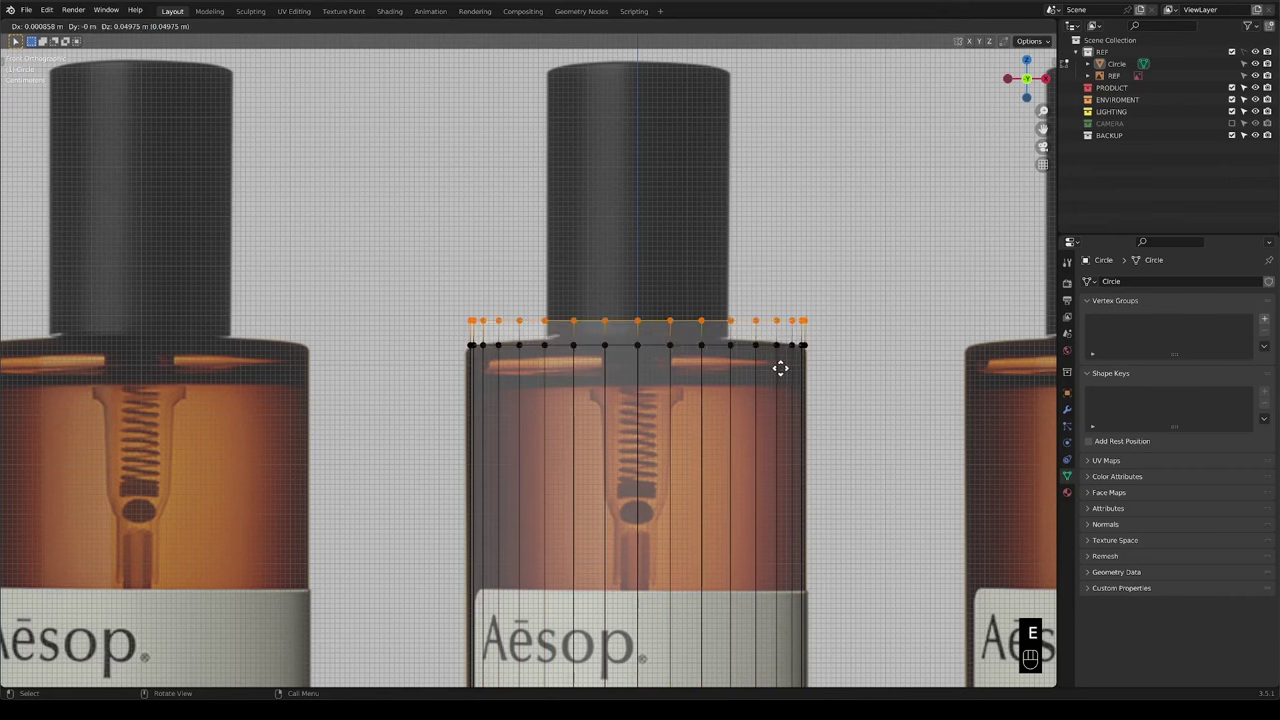
right_click(848, 370)
key(s)
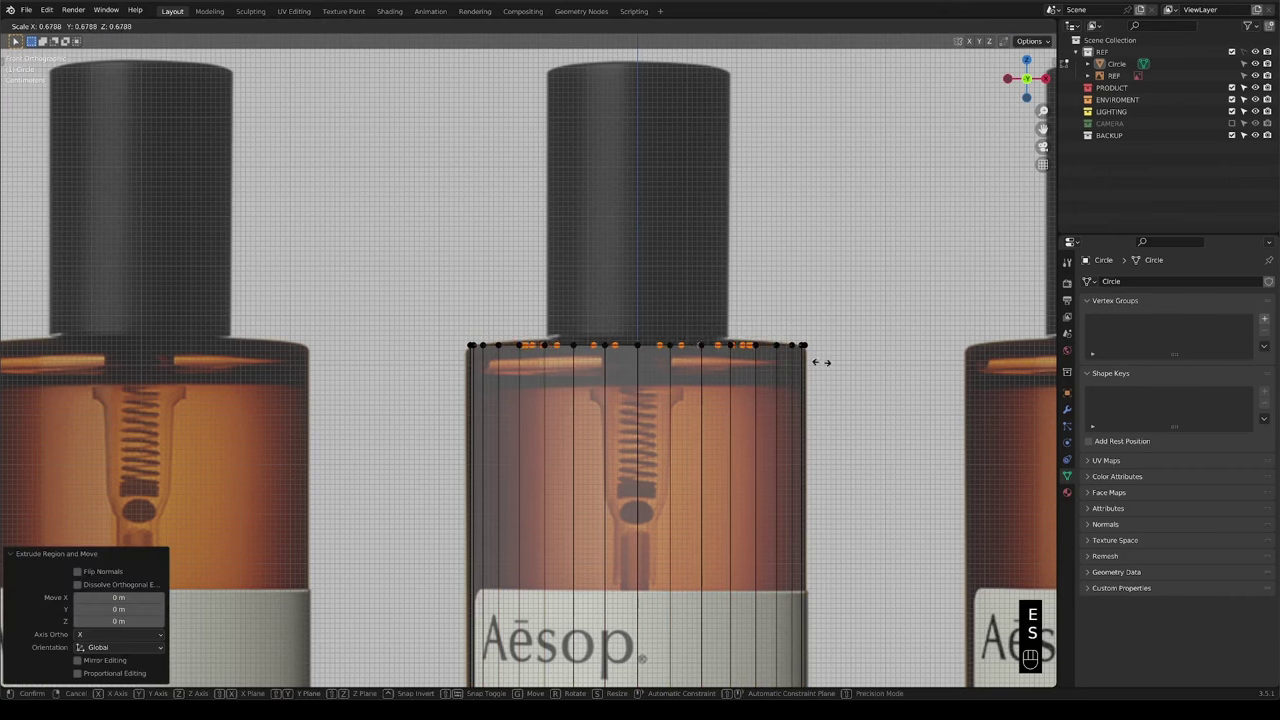
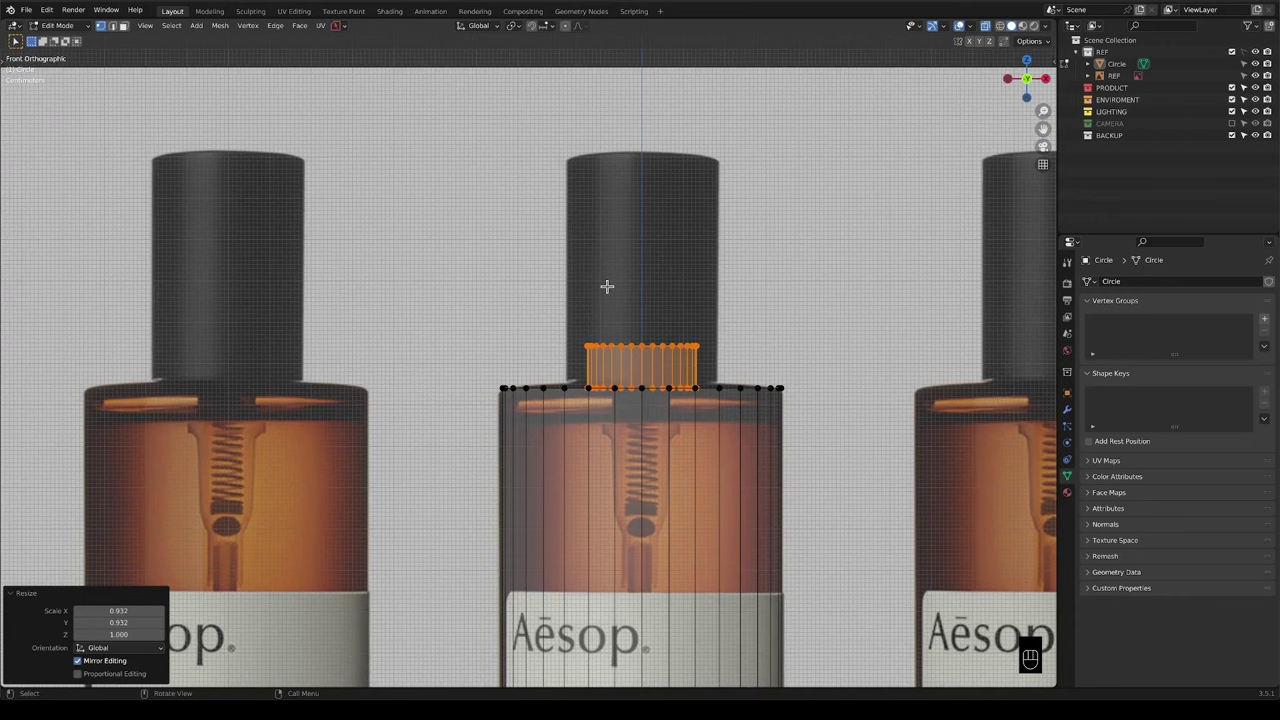
Examine the modelled neck and shoulder against the reference bottle in front view.
scroll(722, 441, down, 1)
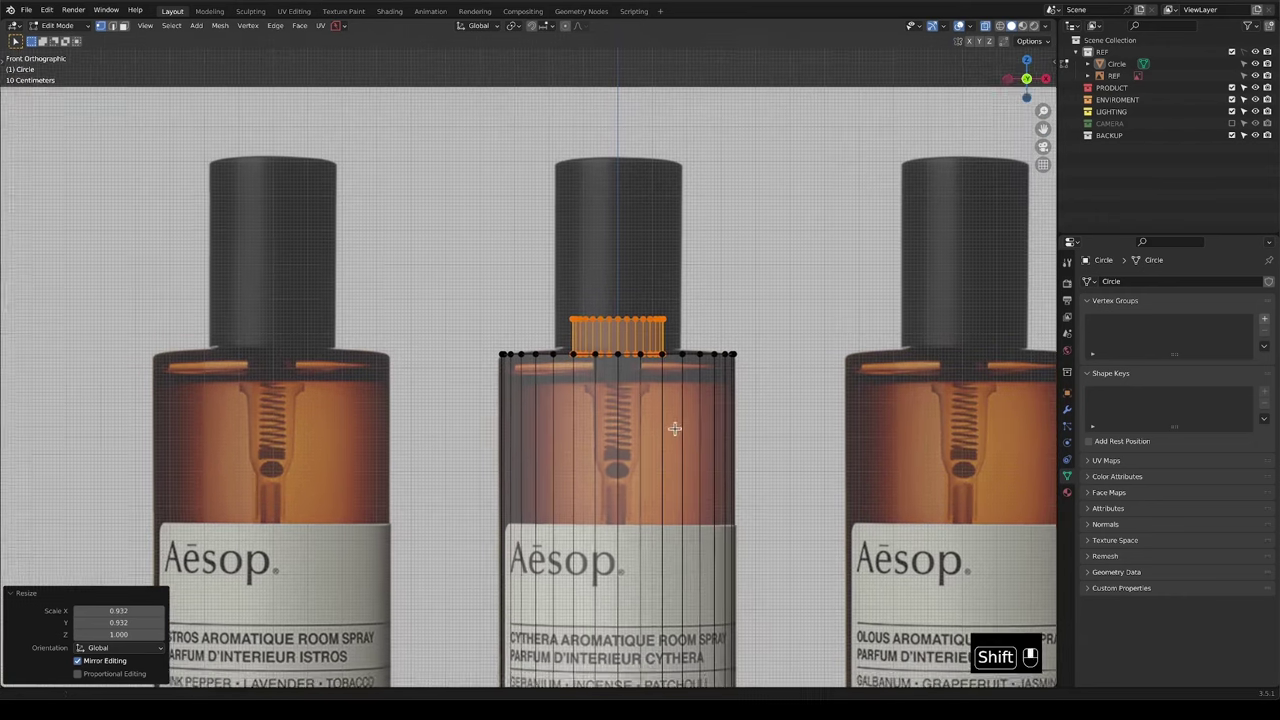
shift+scroll(691, 454, down, 2)
scroll(672, 460, down, 1)
shift+scroll(678, 380, down, 3)
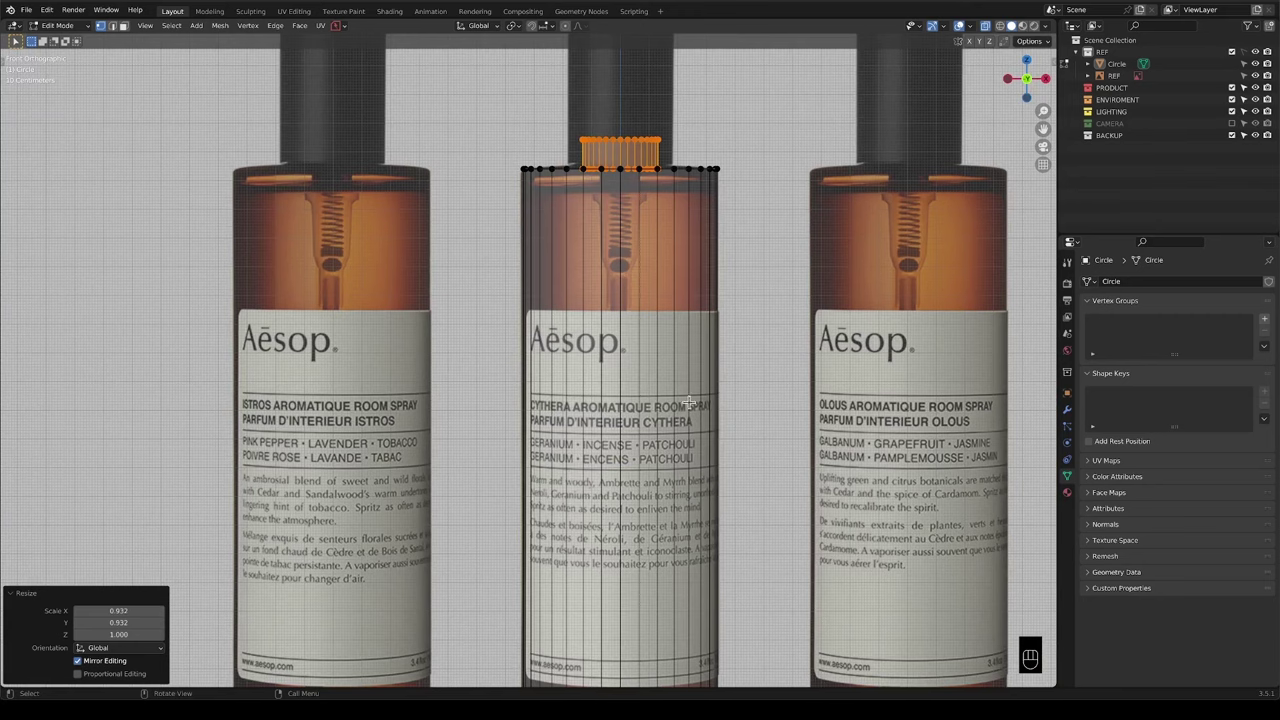
scroll(660, 400, down, 1)
shift+scroll(640, 385, up, 3)
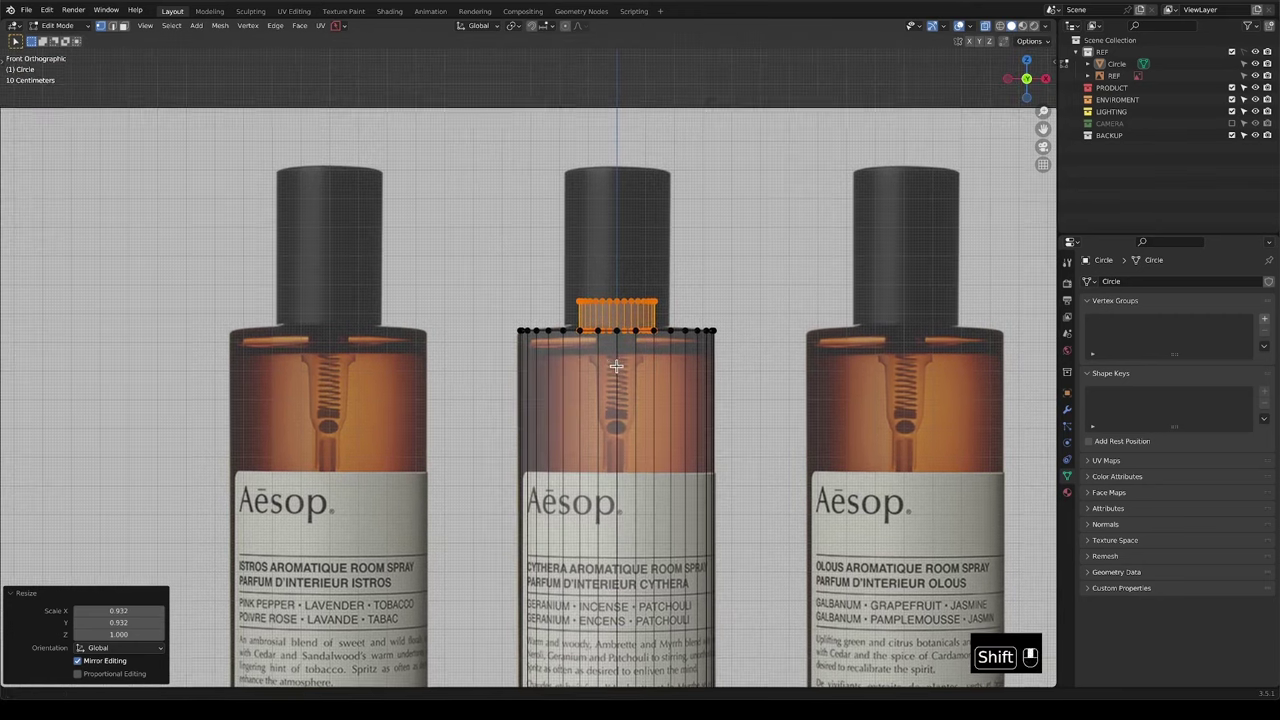
scroll(613, 360, up, 2)
shift+scroll(608, 364, up, 1)
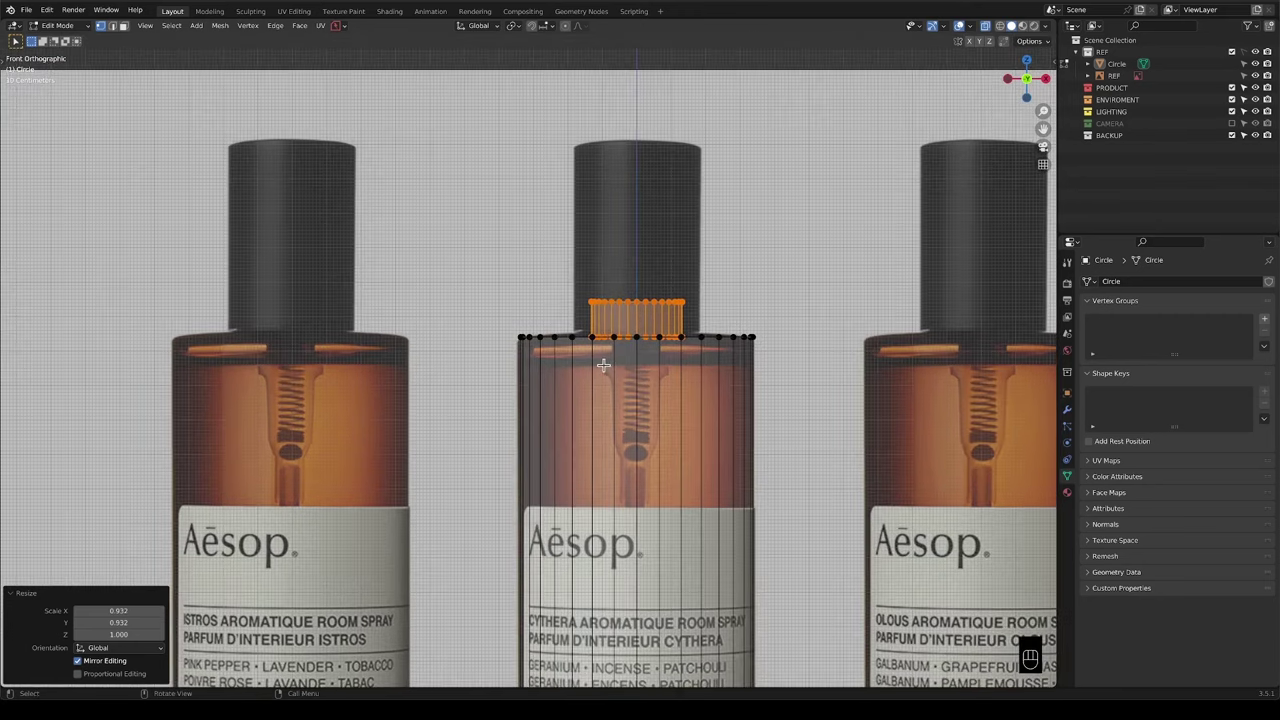
Select the cylinder's bottom edge loop and fill it with a face to close the bottle's base.
scroll(603, 365, down, 3)
shift+scroll(600, 375, down, 4)
scroll(596, 386, up, 2)
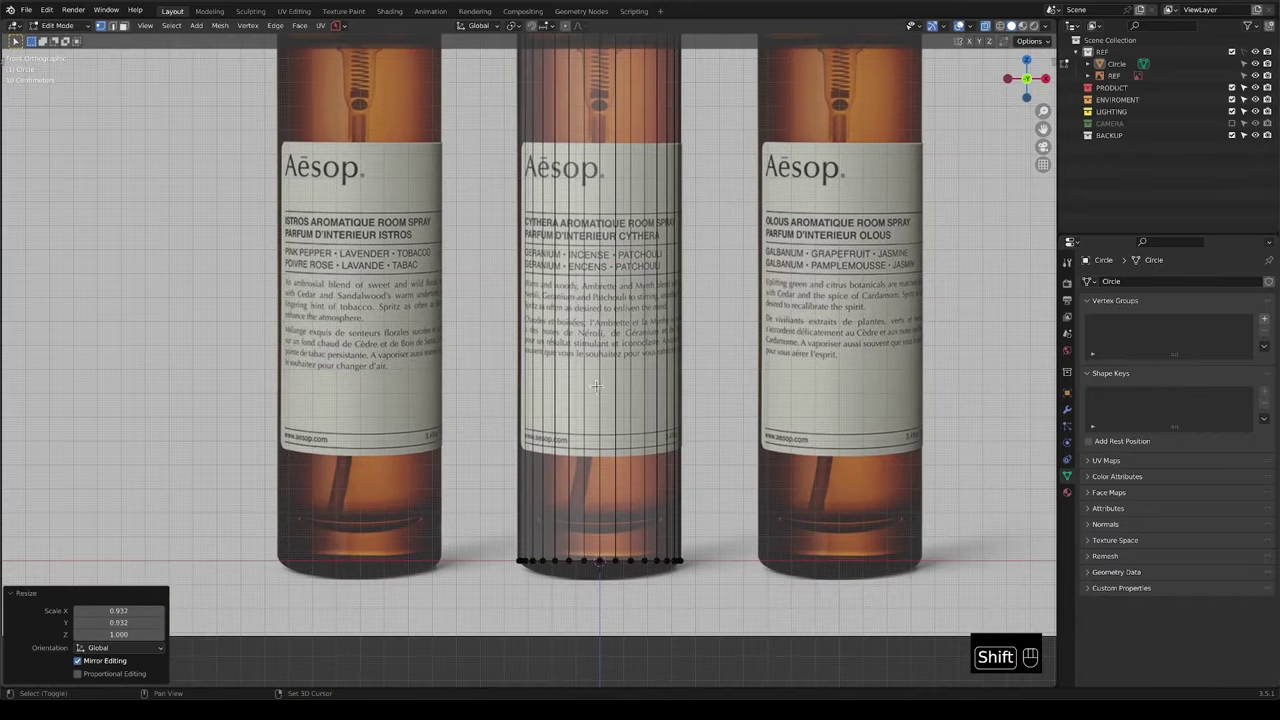
shift+scroll(608, 520, down, 5)
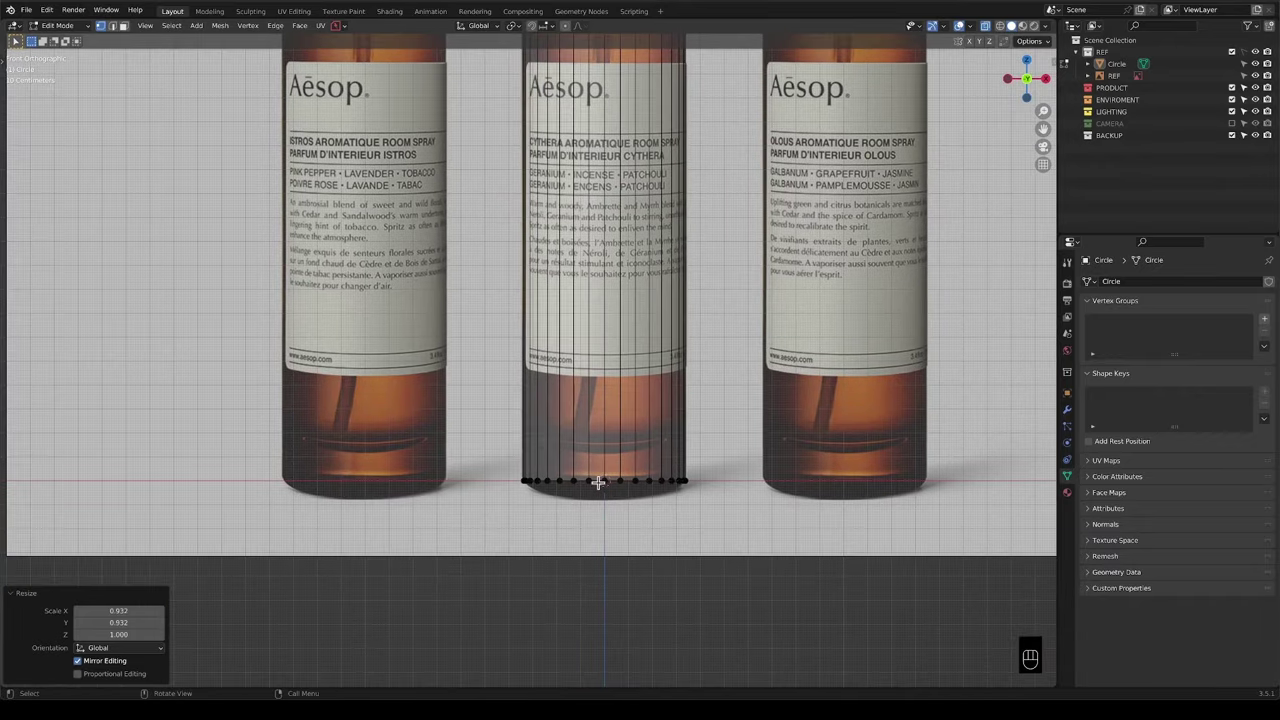
alt+click(597, 482)
scroll(597, 480, up, 2)
shift+scroll(596, 460, down, 4)
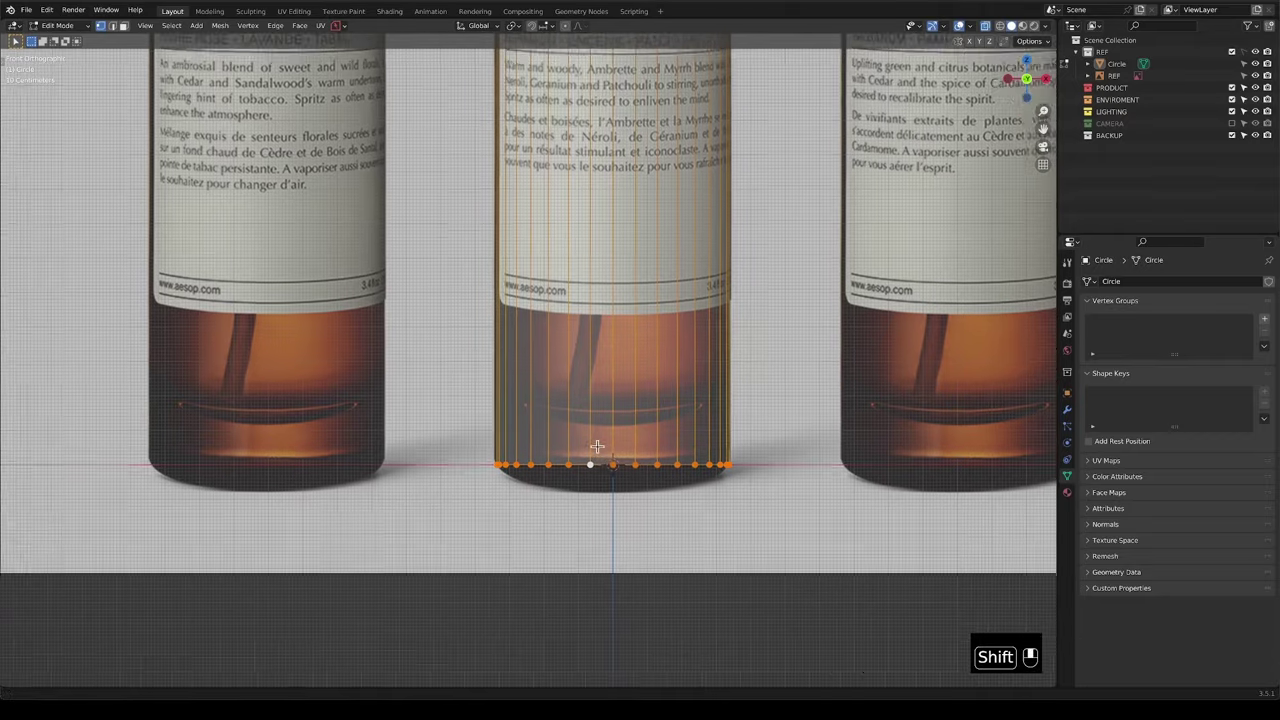
shift+scroll(590, 440, down, 2)
scroll(589, 430, down, 2)
shift+scroll(585, 400, down, 1)
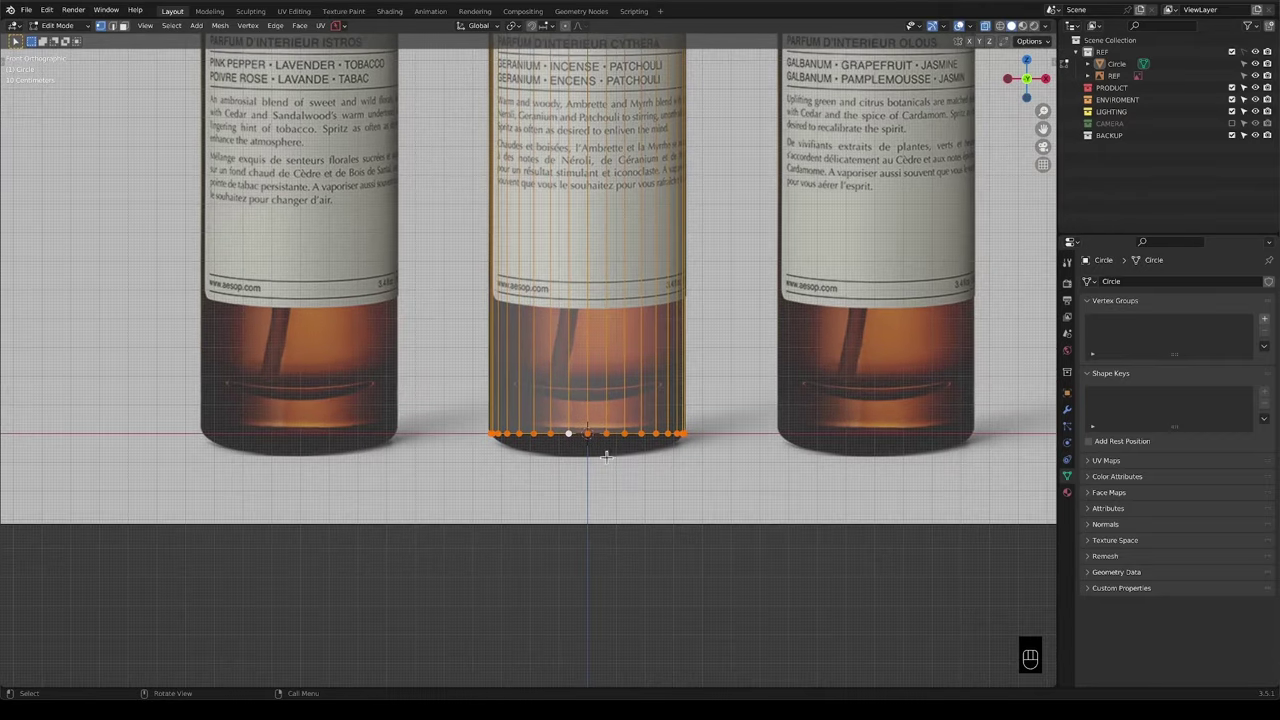
middle_drag(605, 455, 620, 398)
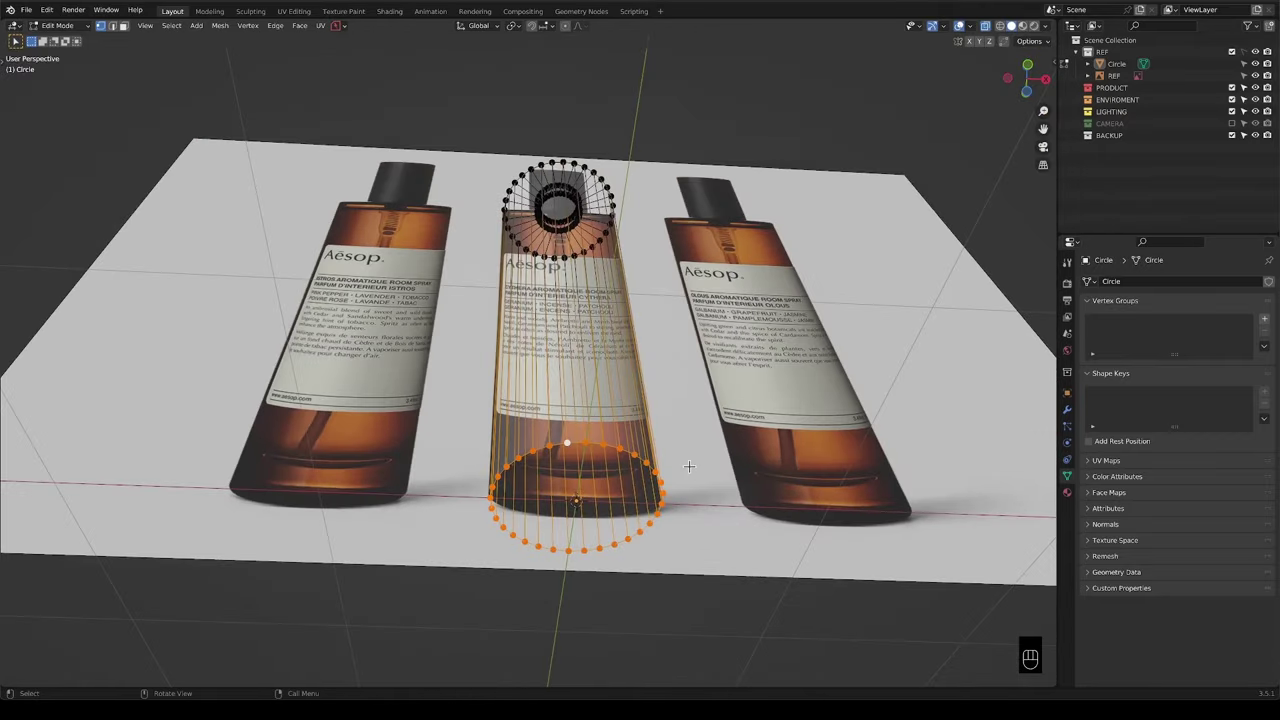
key(f)
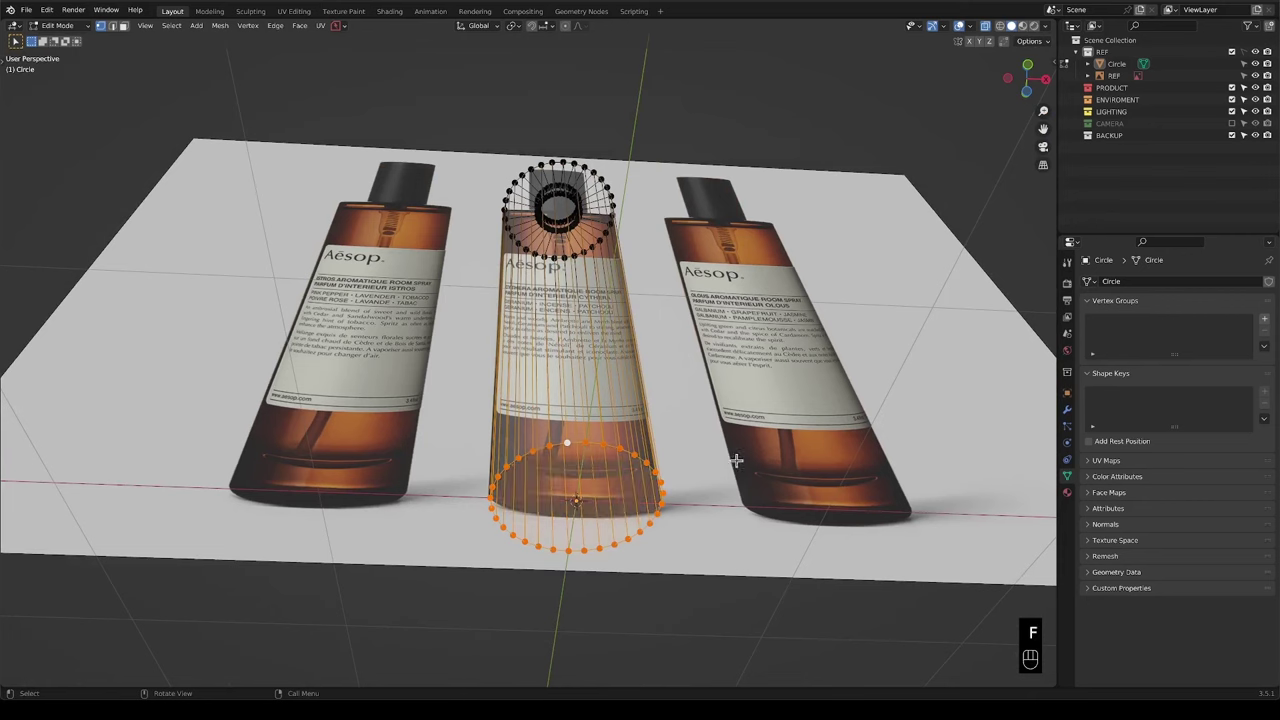
Inset the base face twice, by about 0.10 m and about 0.12 m.
key(i)
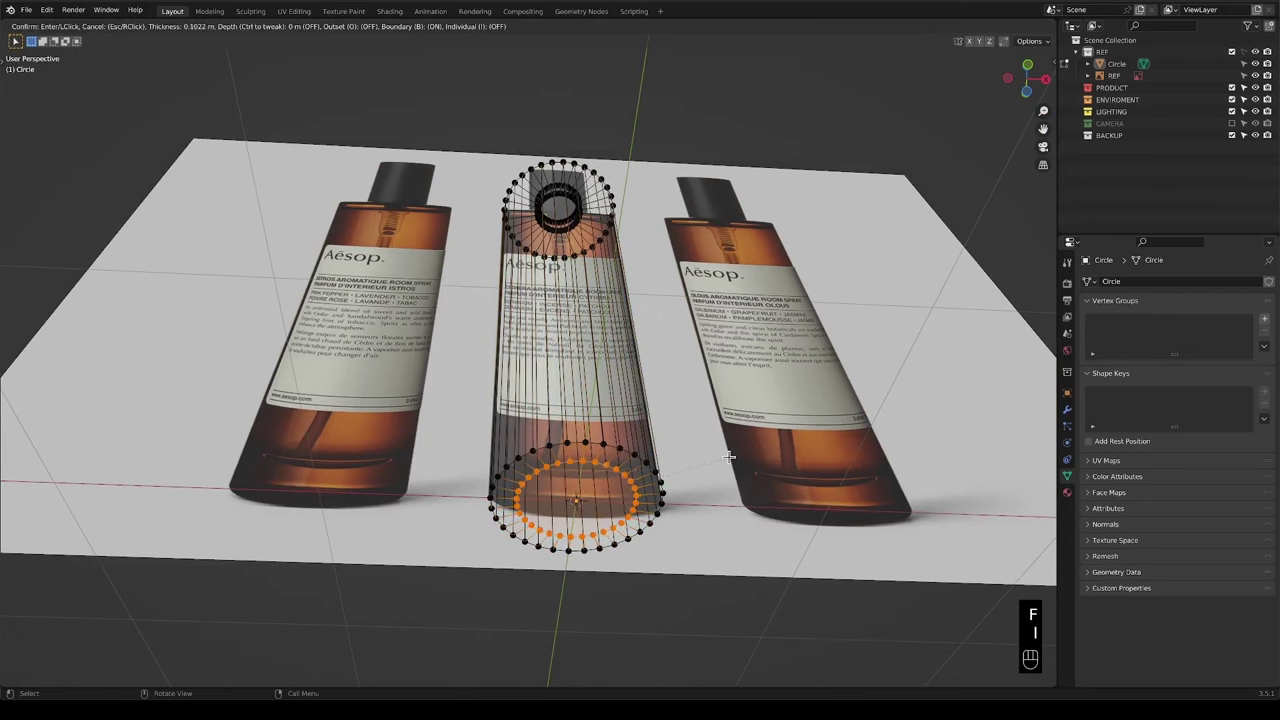
click(728, 457)
key(i)
click(724, 459)
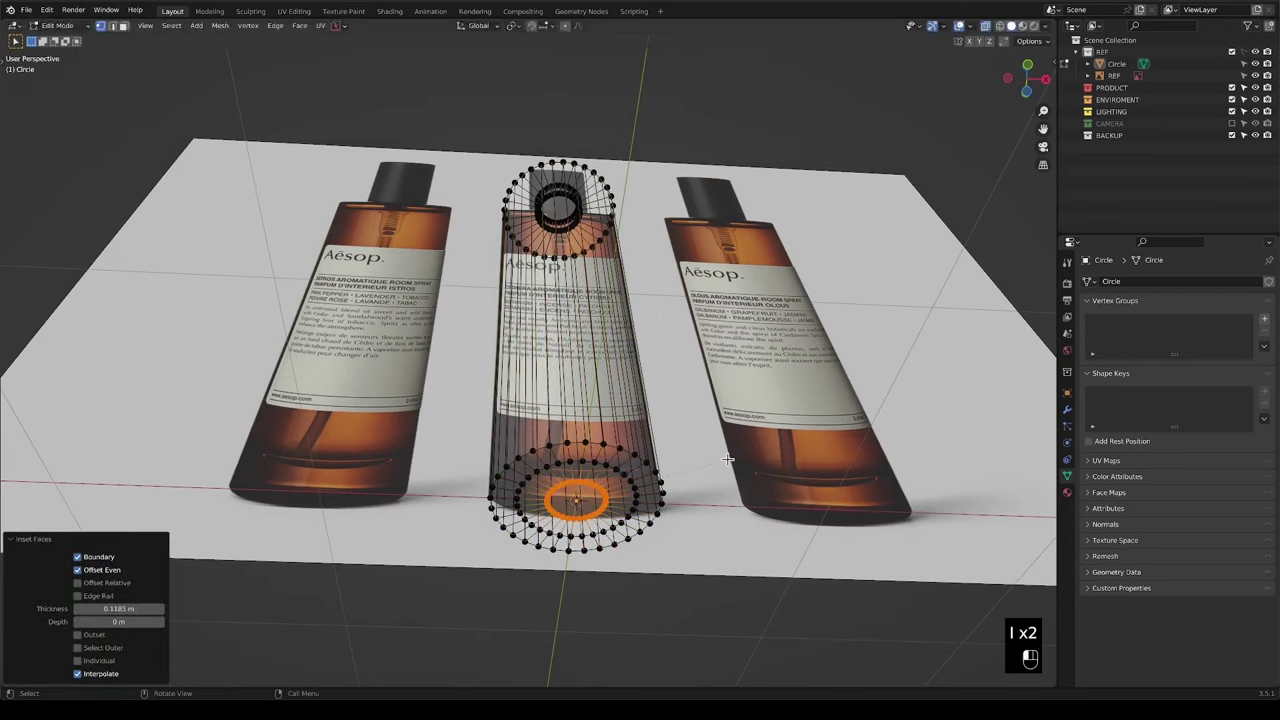
Inset the base's centre face once more and raise the innermost rings about 0.05 m along Z.
key(i)
click(722, 460)
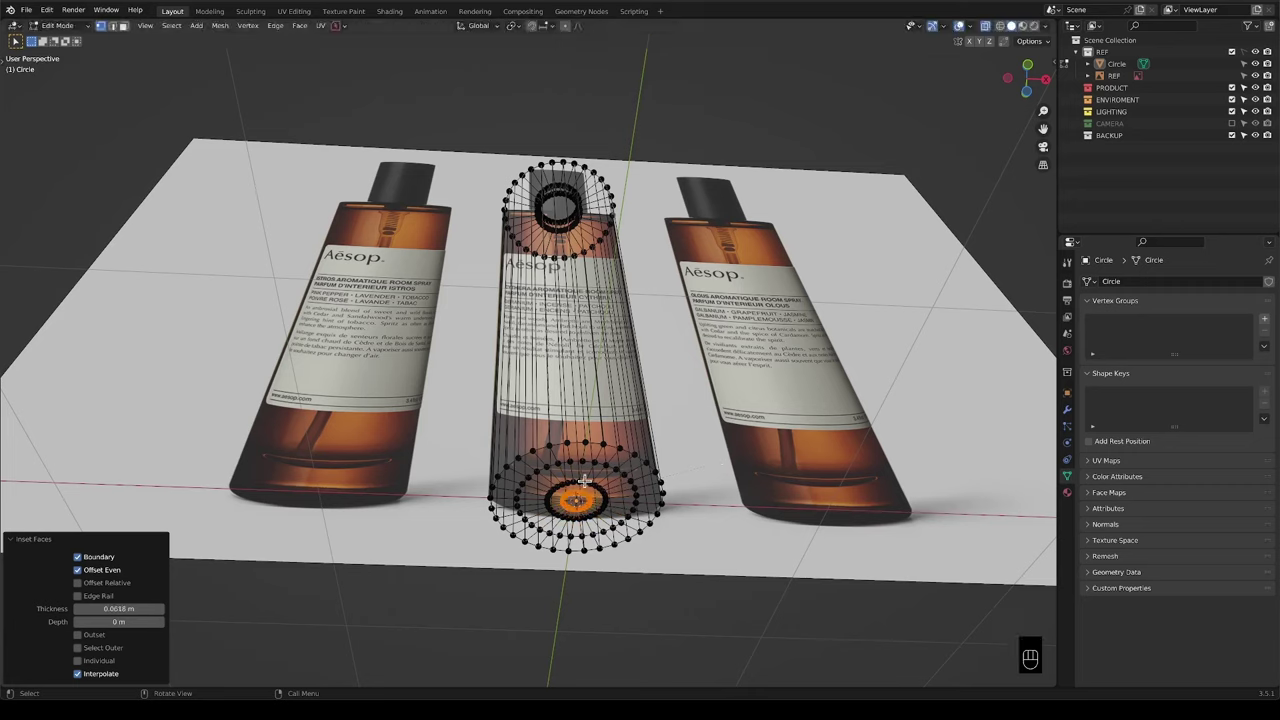
alt+click(582, 492)
alt+shift+click(596, 497)
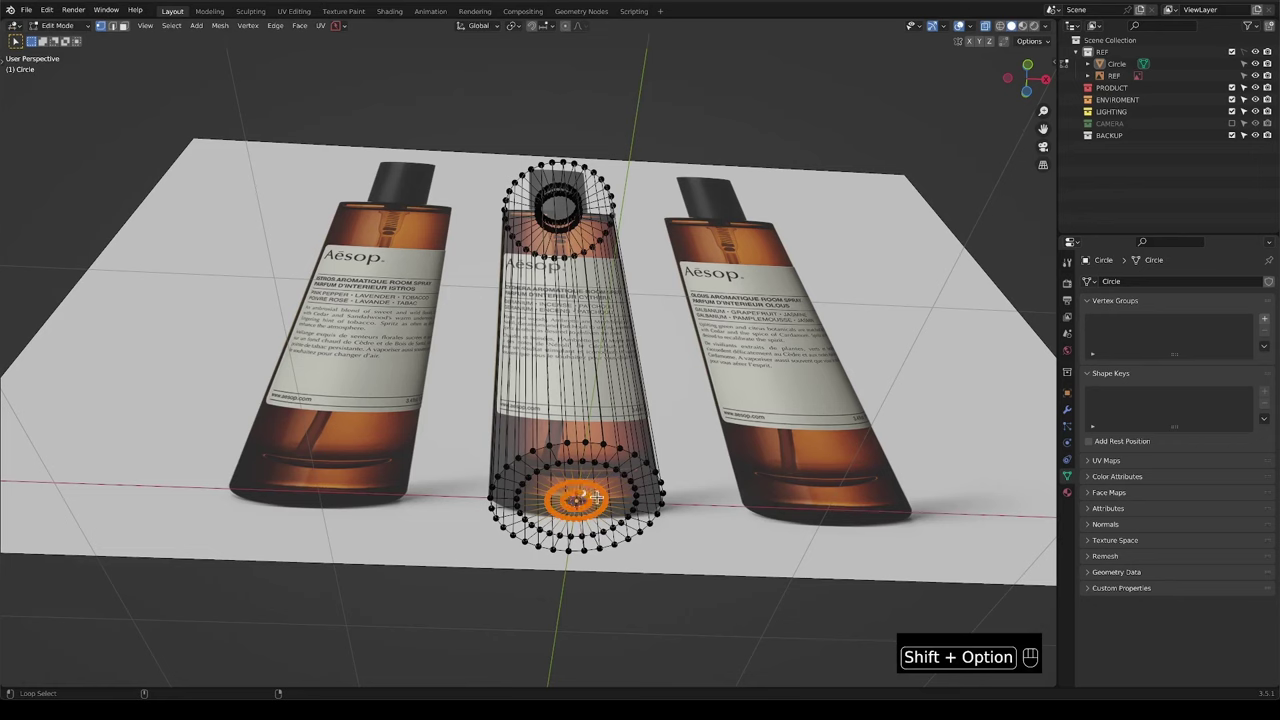
key(g)
key(z)
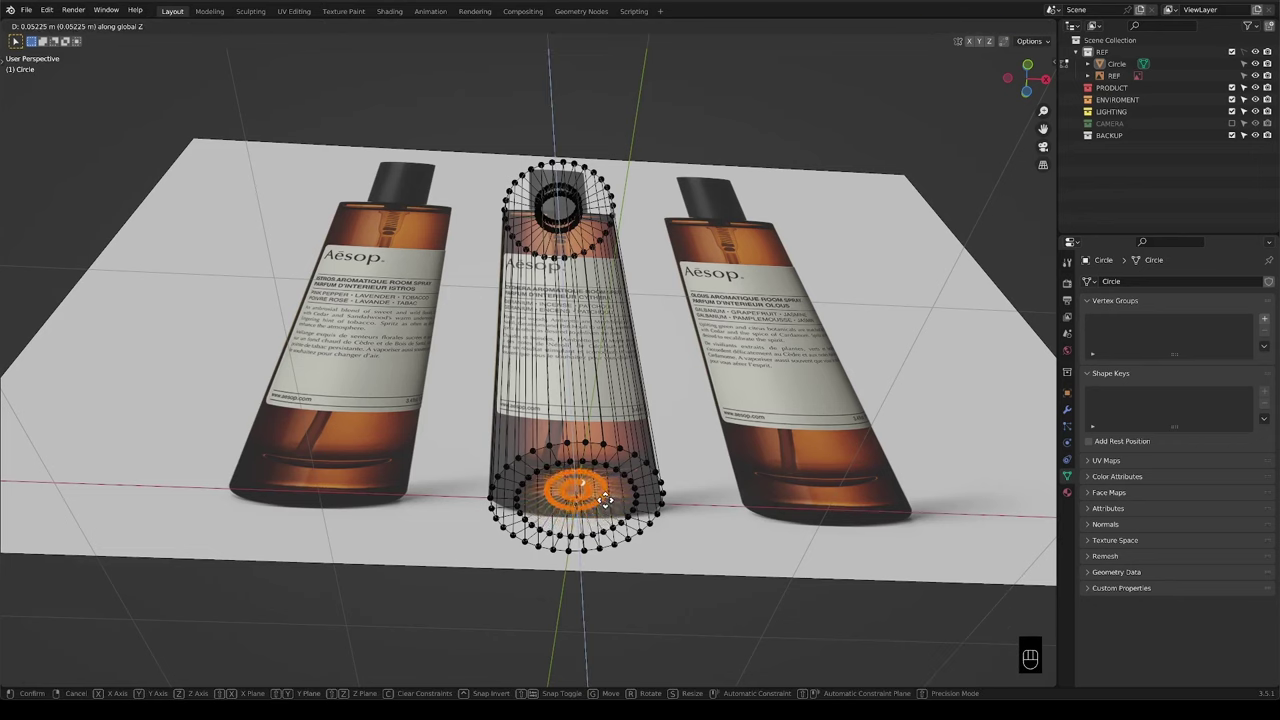
click(604, 499)
Fill the innermost base ring, inset the face about 0.036 m and merge its inner vertices at the centre.
alt+click(579, 484)
alt+click(585, 487)
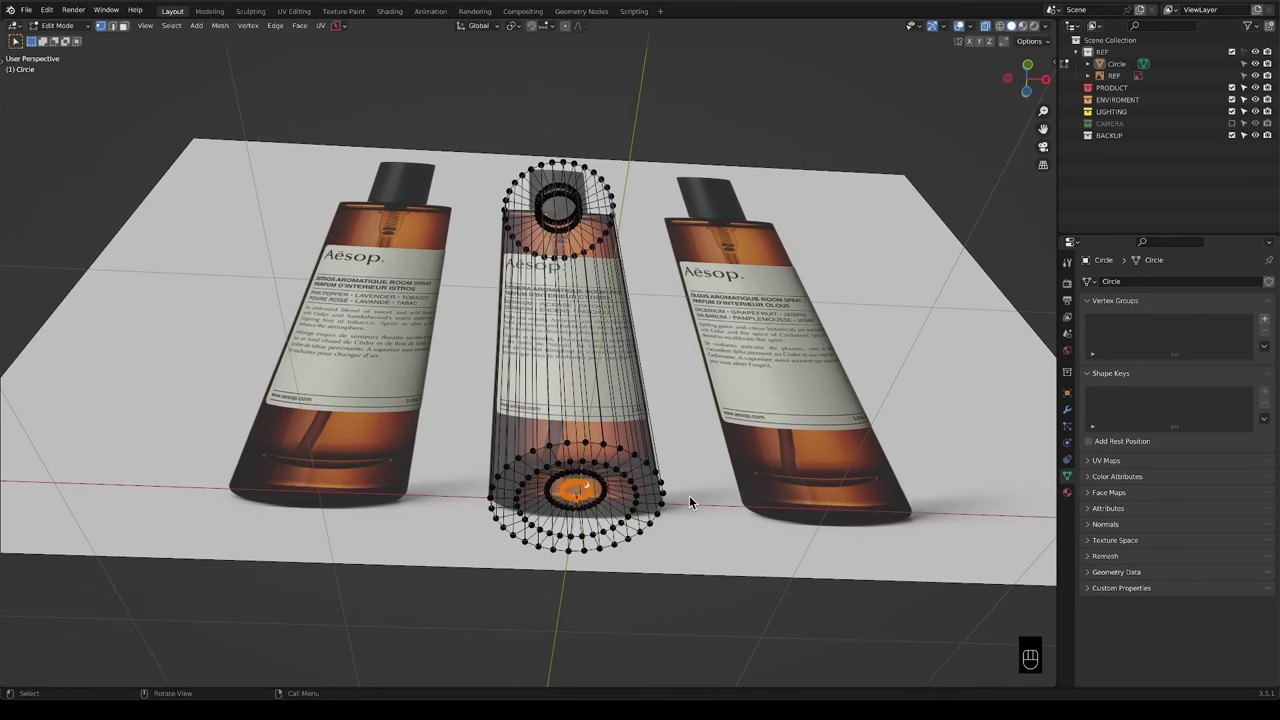
key(f)
middle_drag(686, 495, 665, 495)
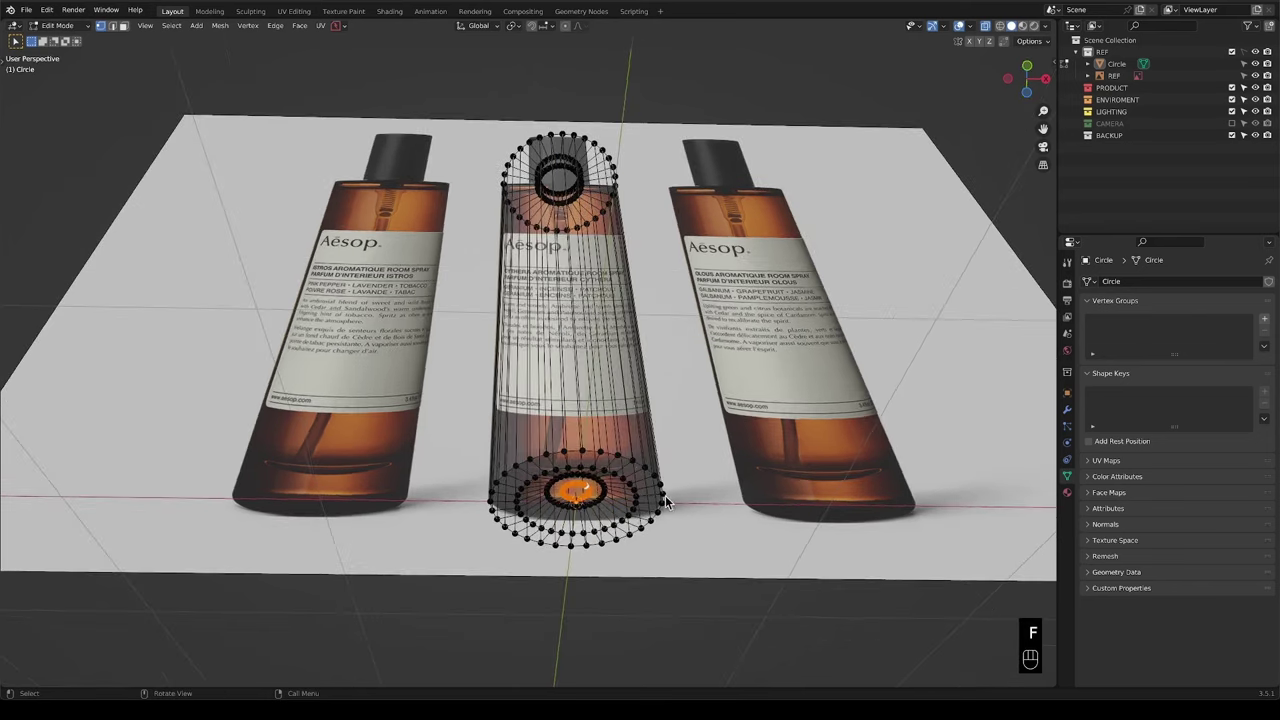
key(i)
click(732, 490)
key(m)
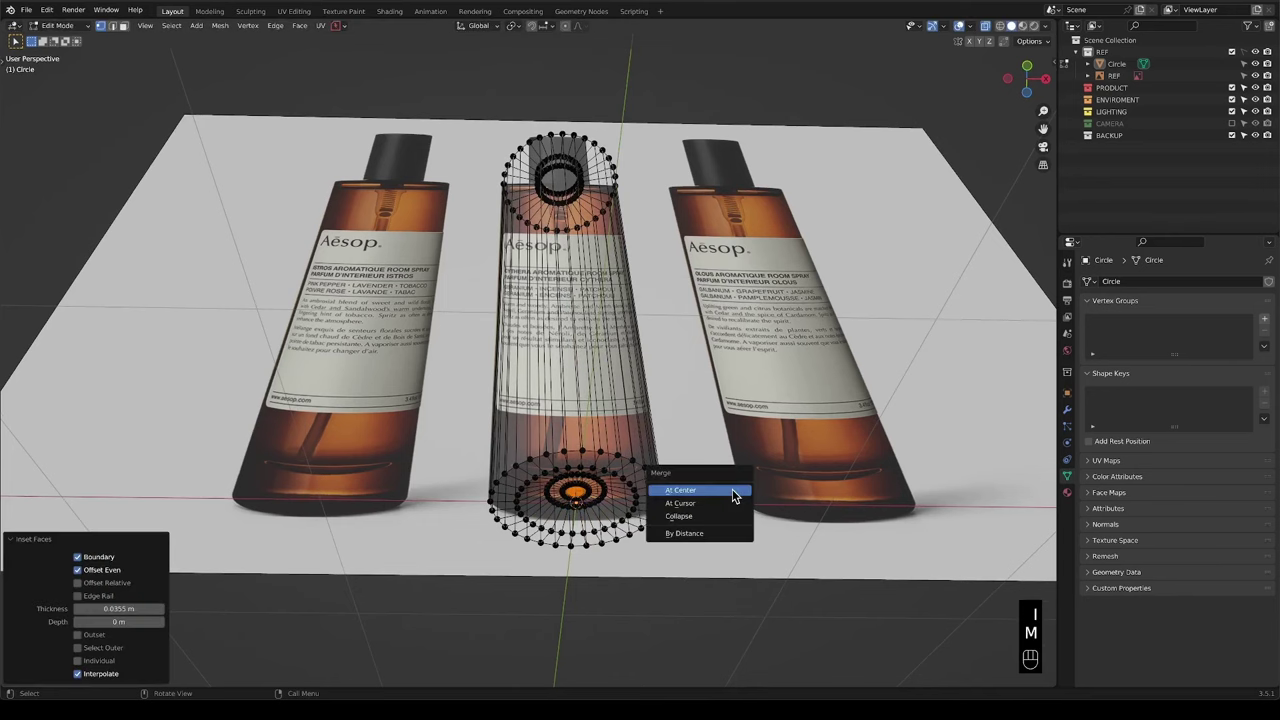
click(673, 491)
Move the Circle object into the PRODUCT collection as BOTTLE and disable the REF collection.
scroll(599, 531, up, 5)
key(Tab)
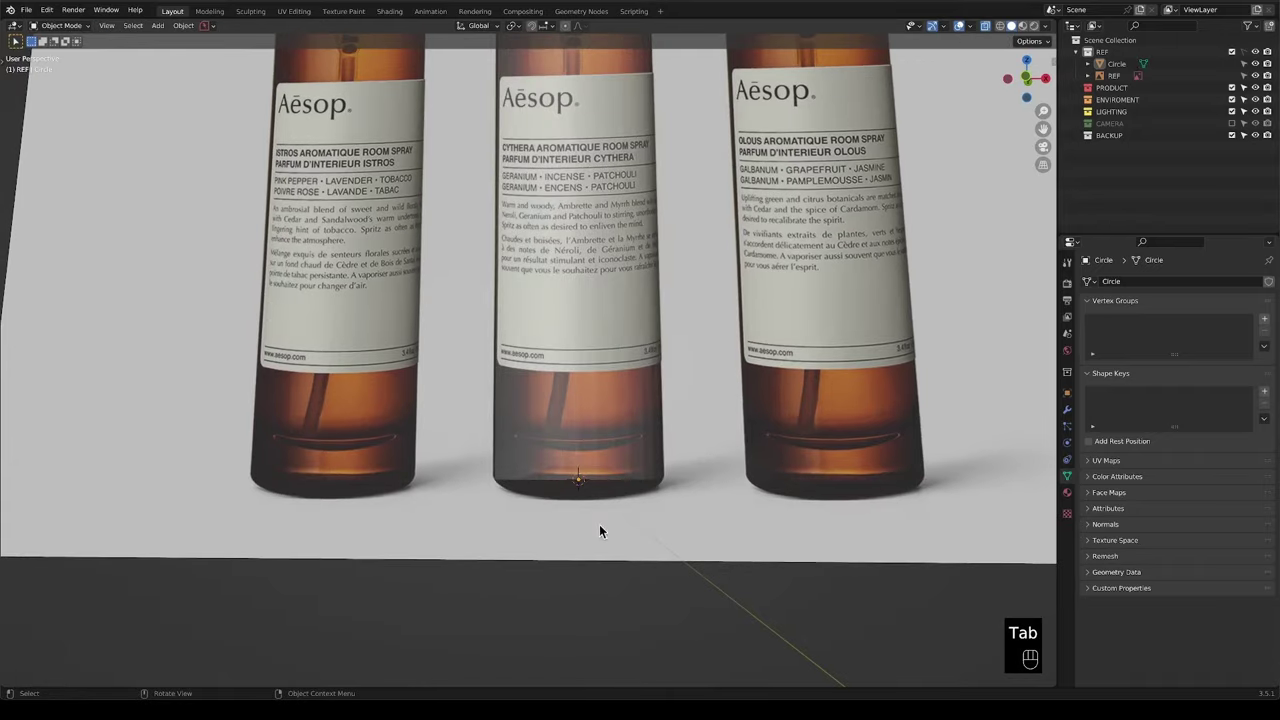
scroll(599, 531, down, 5)
middle_drag(580, 457, 692, 370)
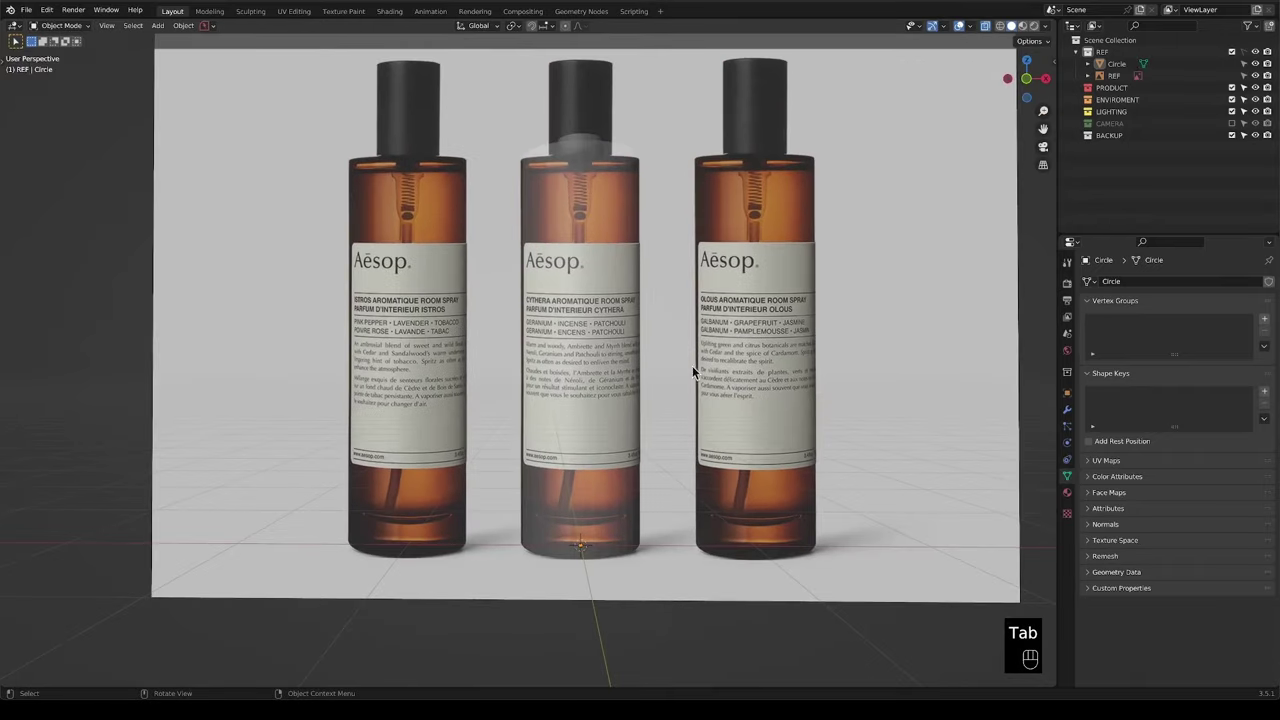
drag(1116, 63, 1118, 90)
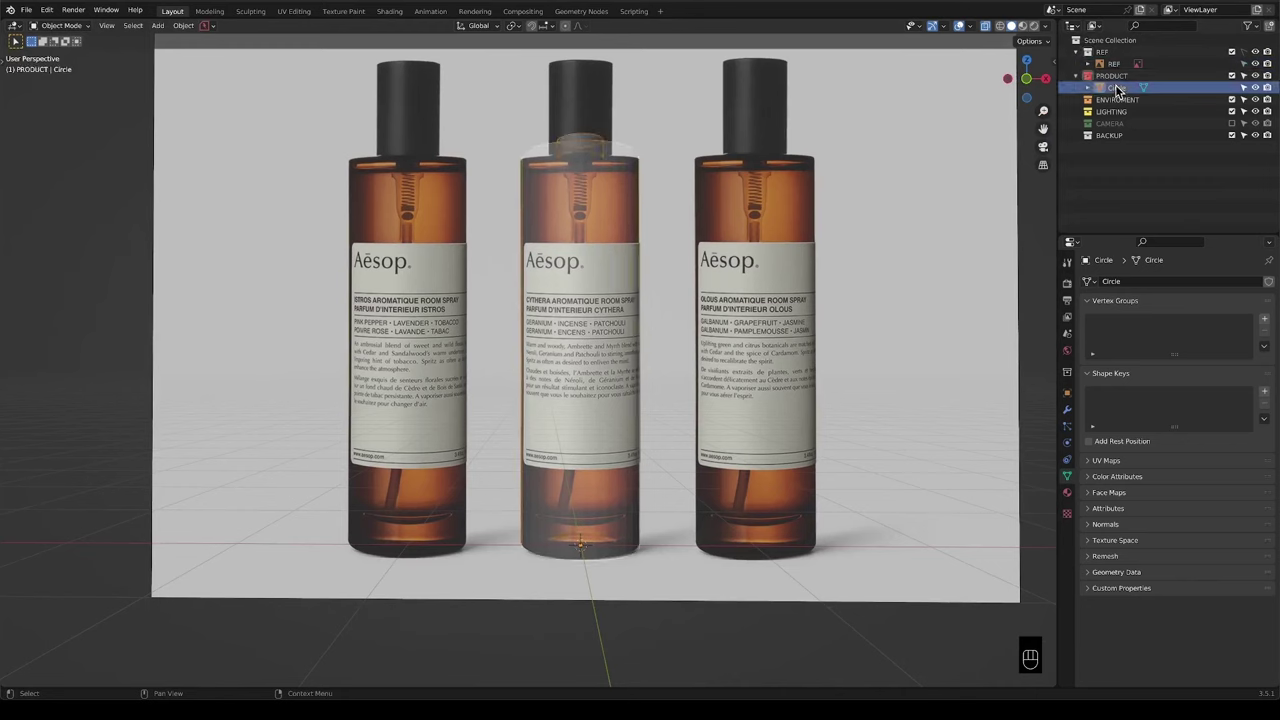
double_click(1118, 89)
text(BOTTLE)
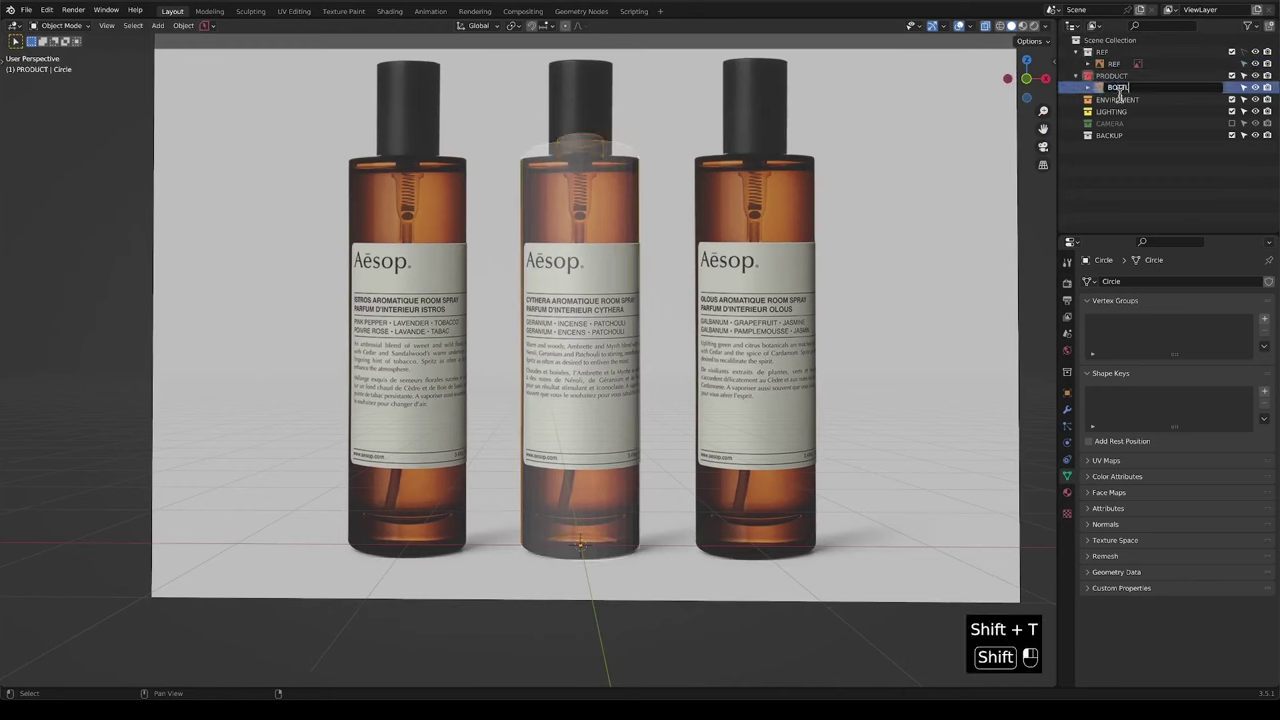
key(Return)
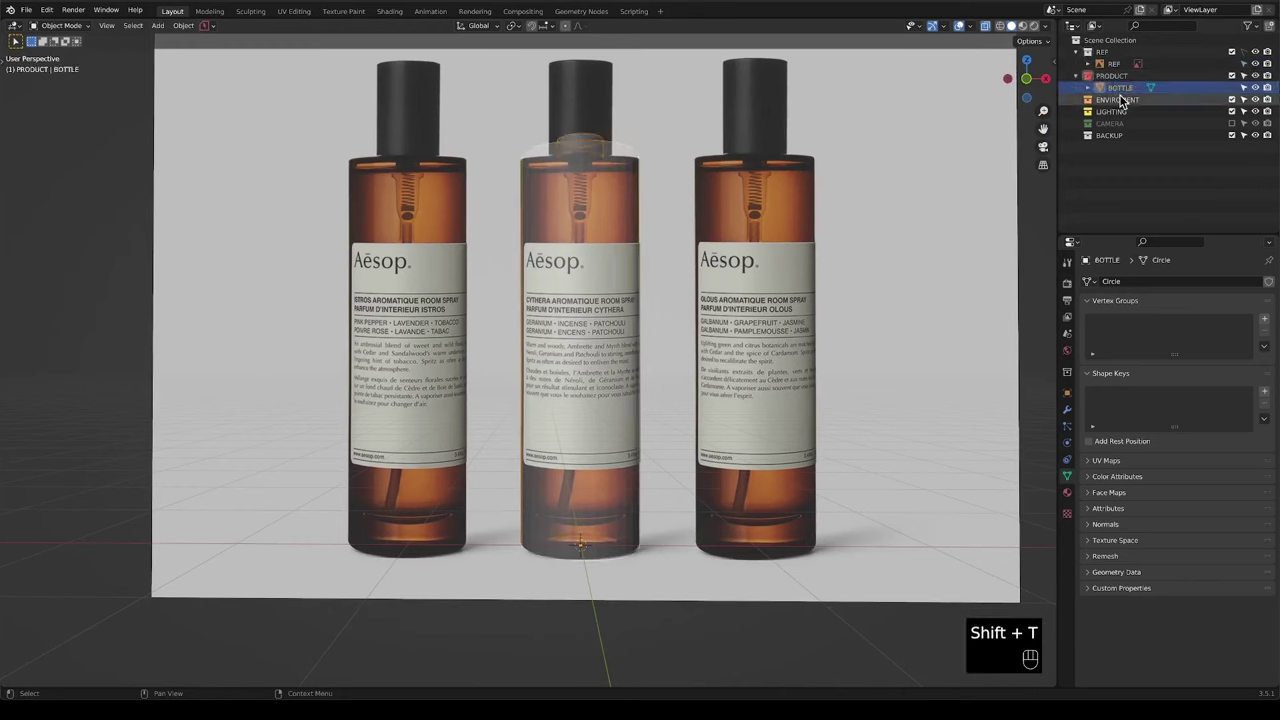
click(1233, 52)
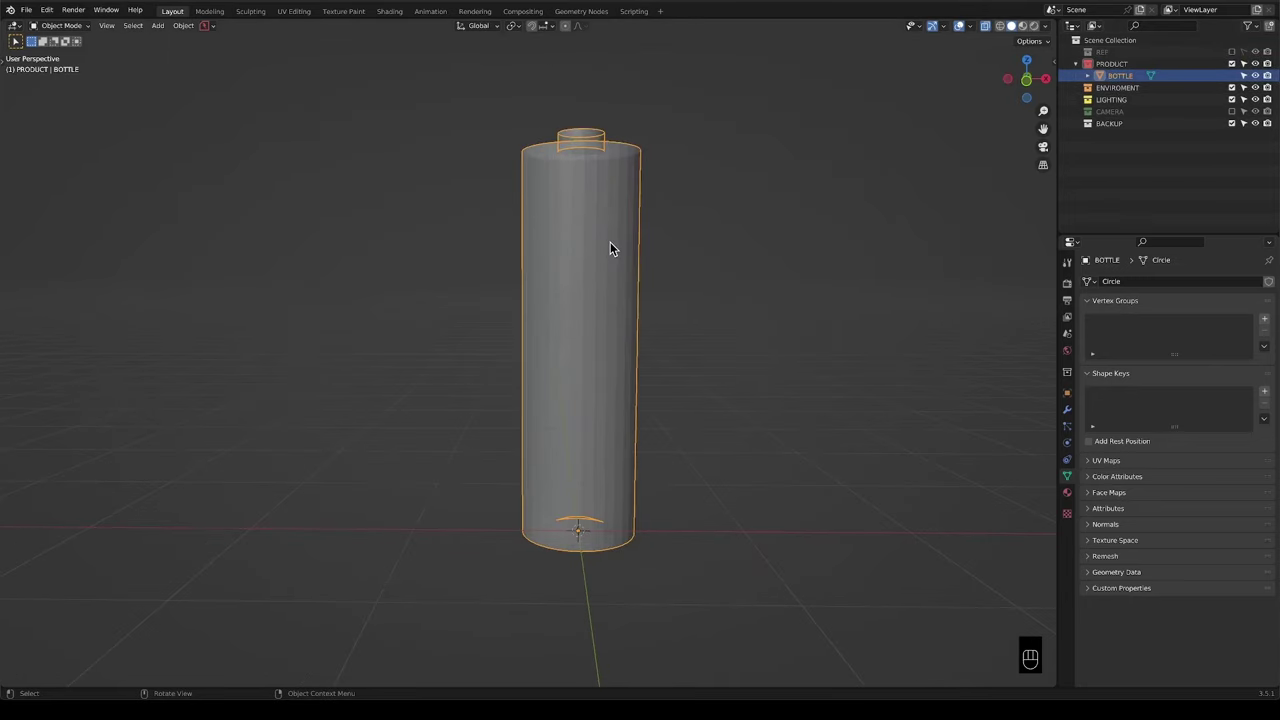
Add a level 2 Subdivision modifier to the bottle and shade it smooth.
key(ctrl+2)
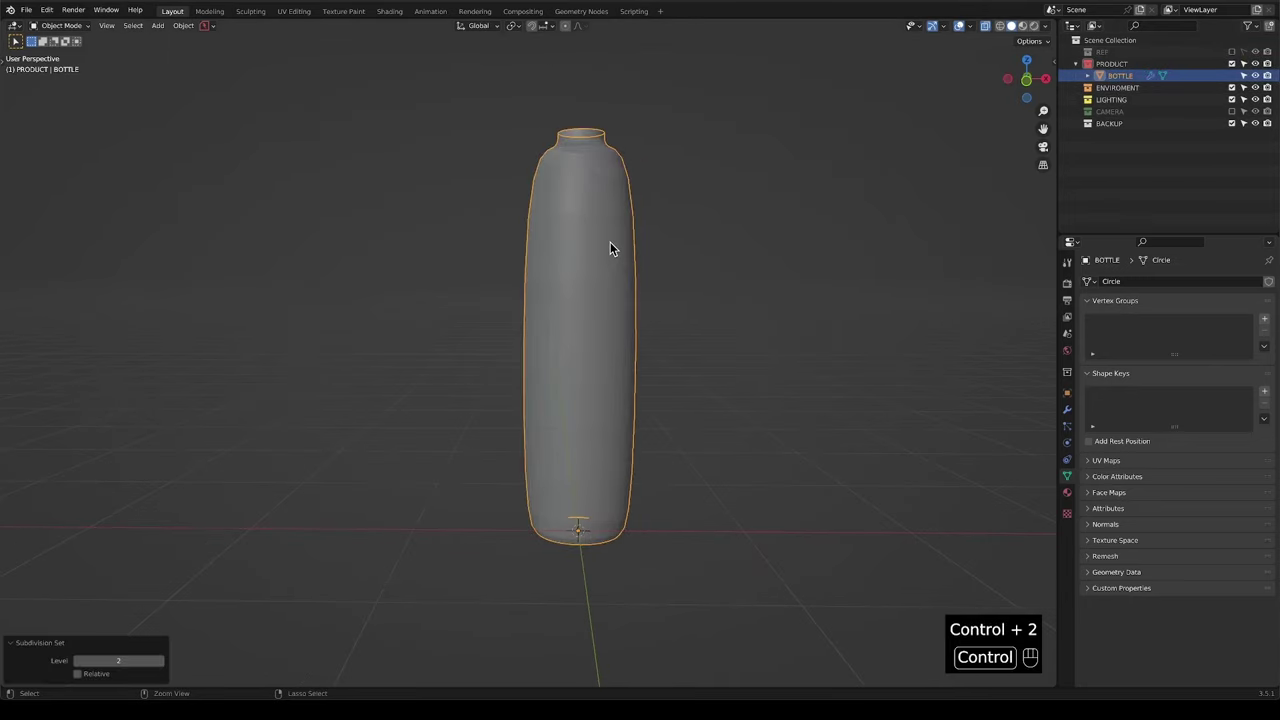
click(1067, 411)
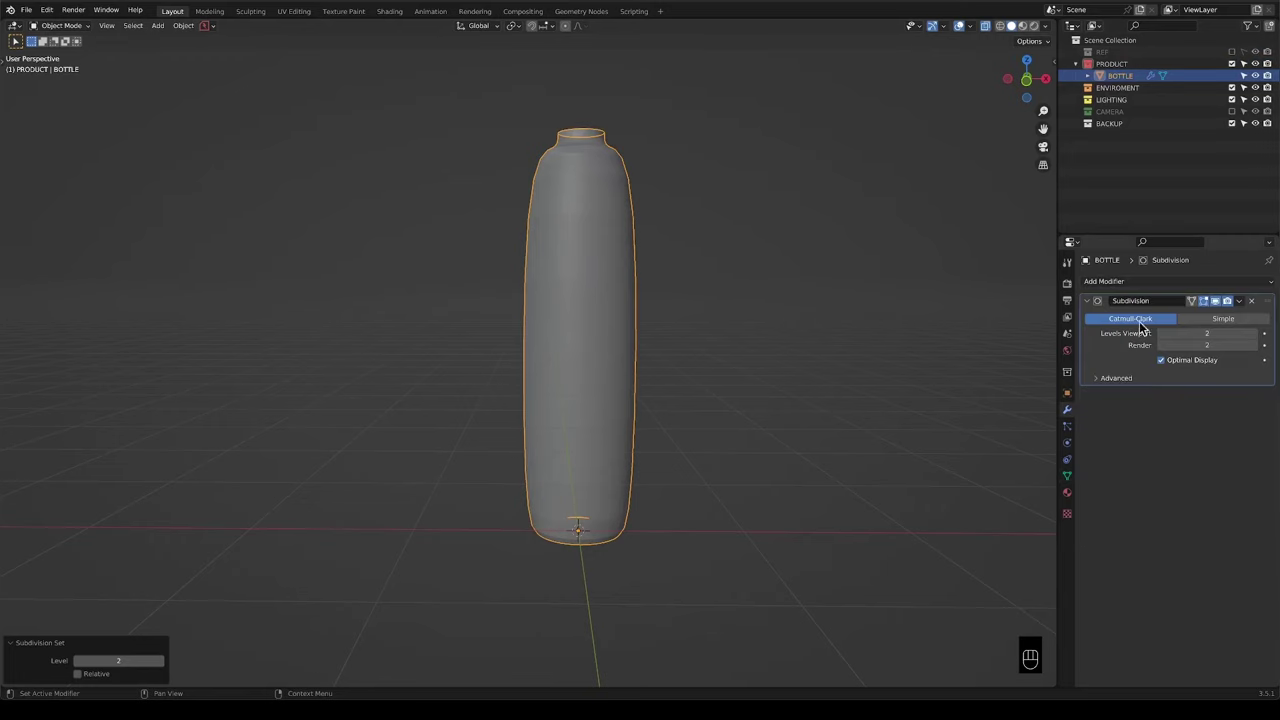
right_click(534, 263)
click(524, 259)
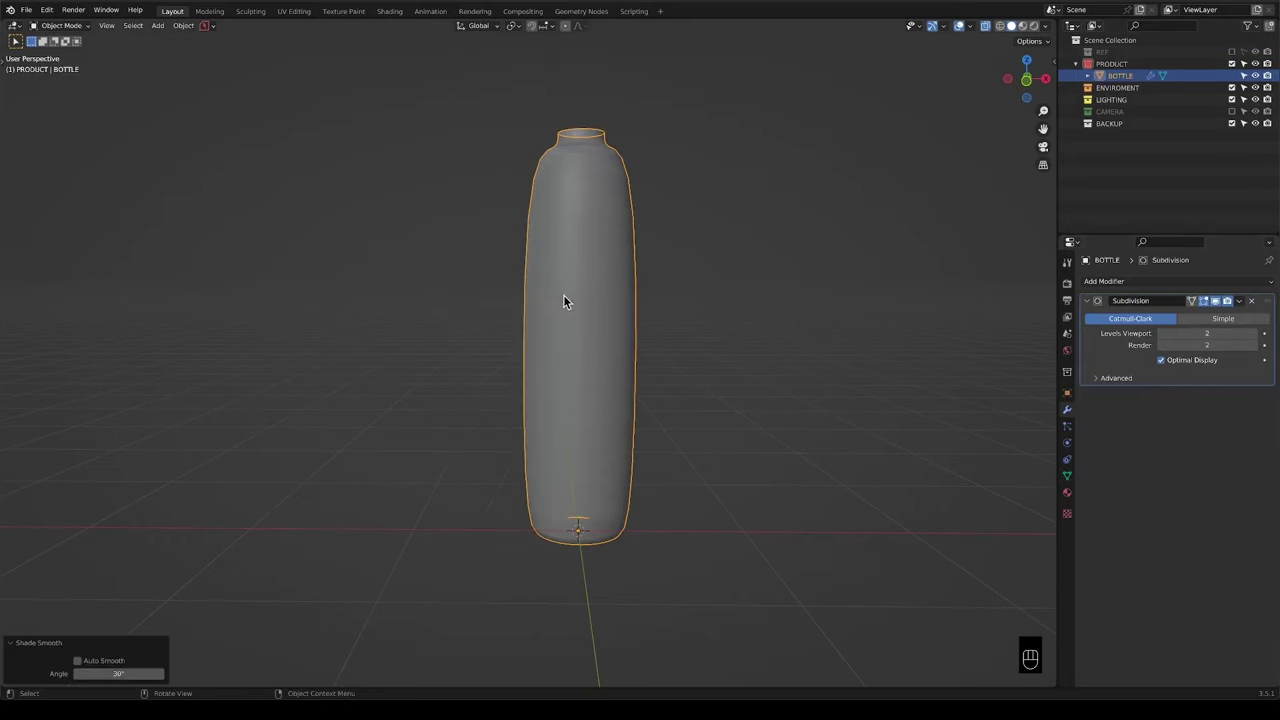
Add eight evenly spaced loop cuts around the bottle's body.
shift+middle_drag(563, 294, 551, 365)
key(Tab)
key(ctrl+r)
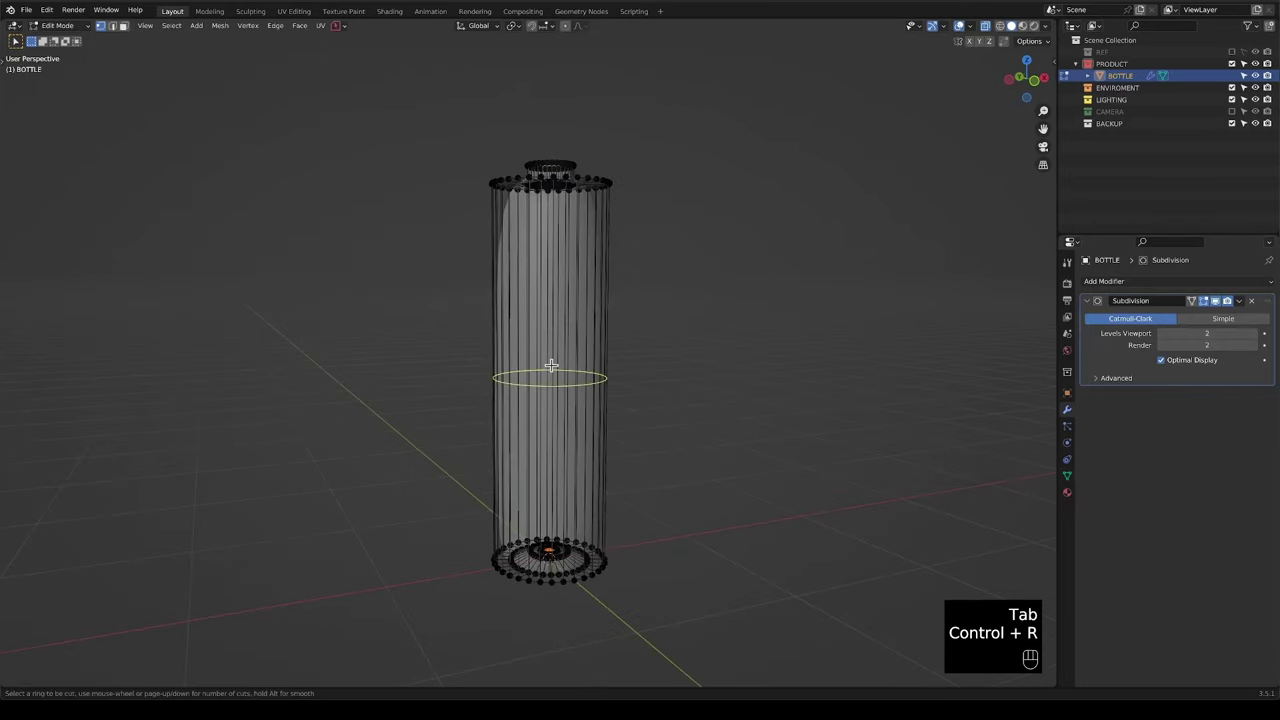
scroll(549, 365, up, 6)
scroll(548, 365, up, 1)
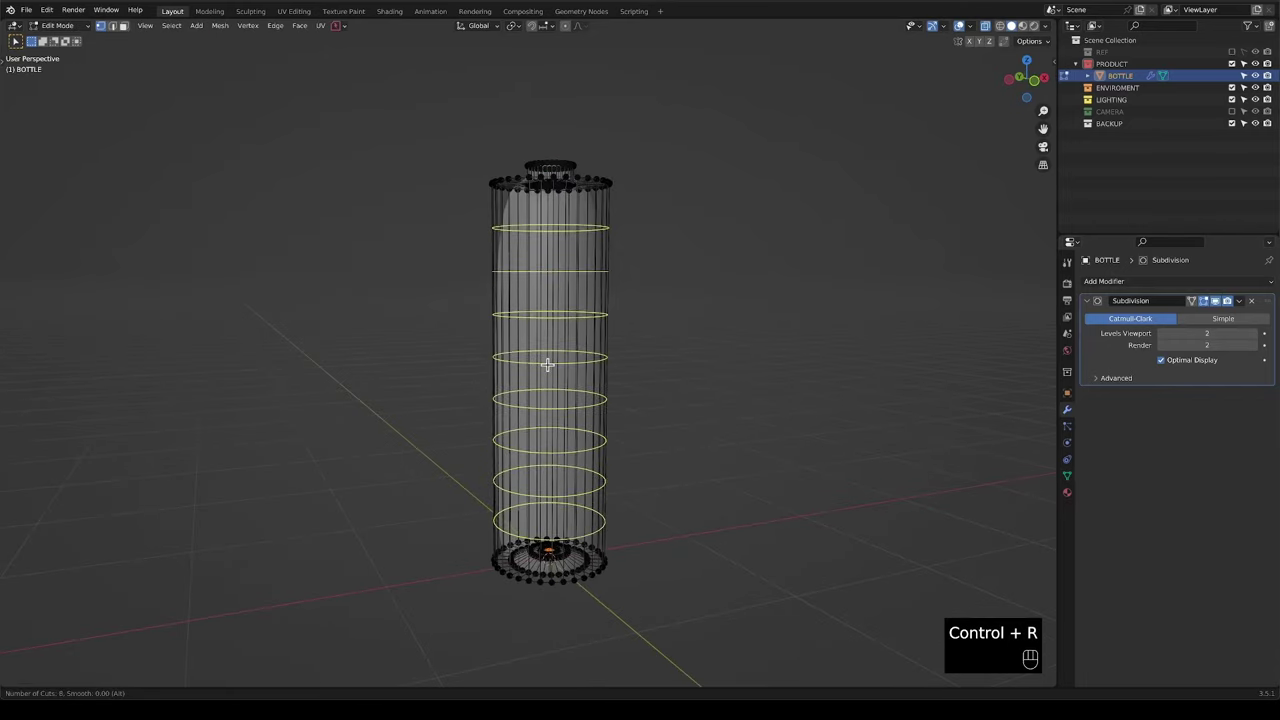
click(549, 363)
right_click(549, 363)
shift+middle_drag(557, 220, 541, 545)
key(Tab)
key(Tab)
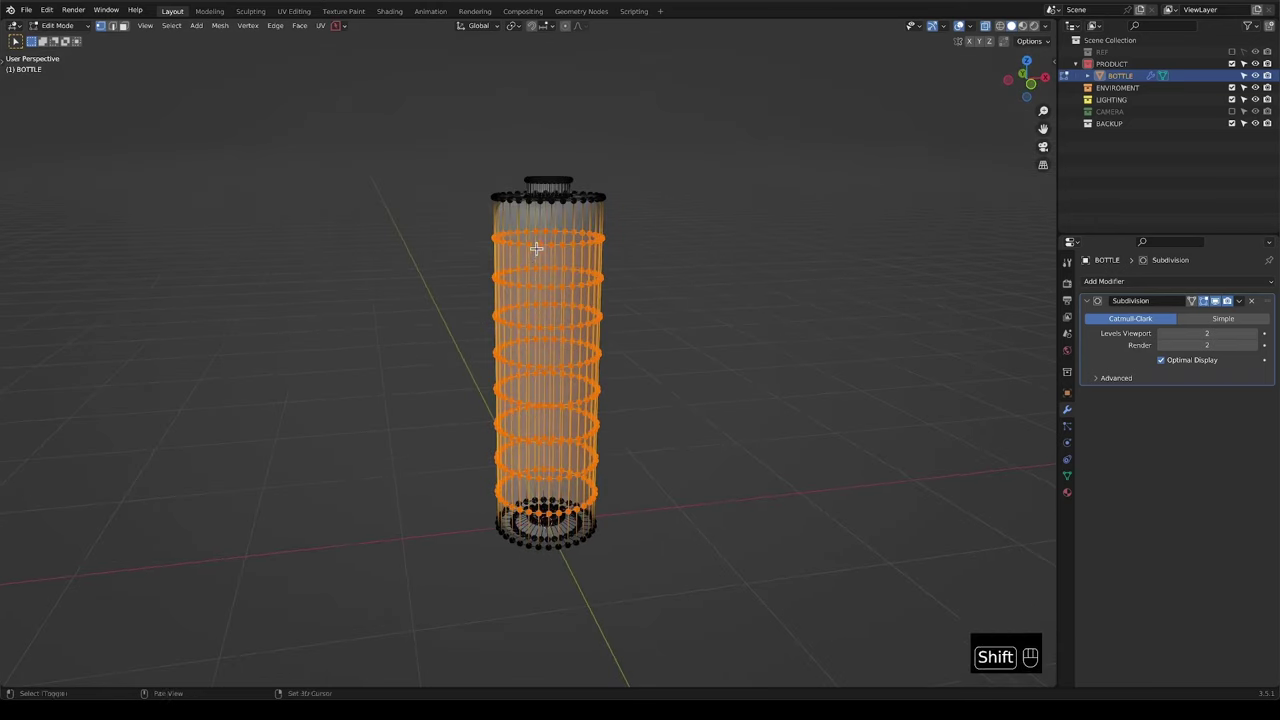
Bevel the shoulder's outer edge, the neck's base loop and the bottle's bottom edge about 0.014 m with two segments.
shift+middle_drag(520, 280, 575, 455)
scroll(563, 428, up, 3)
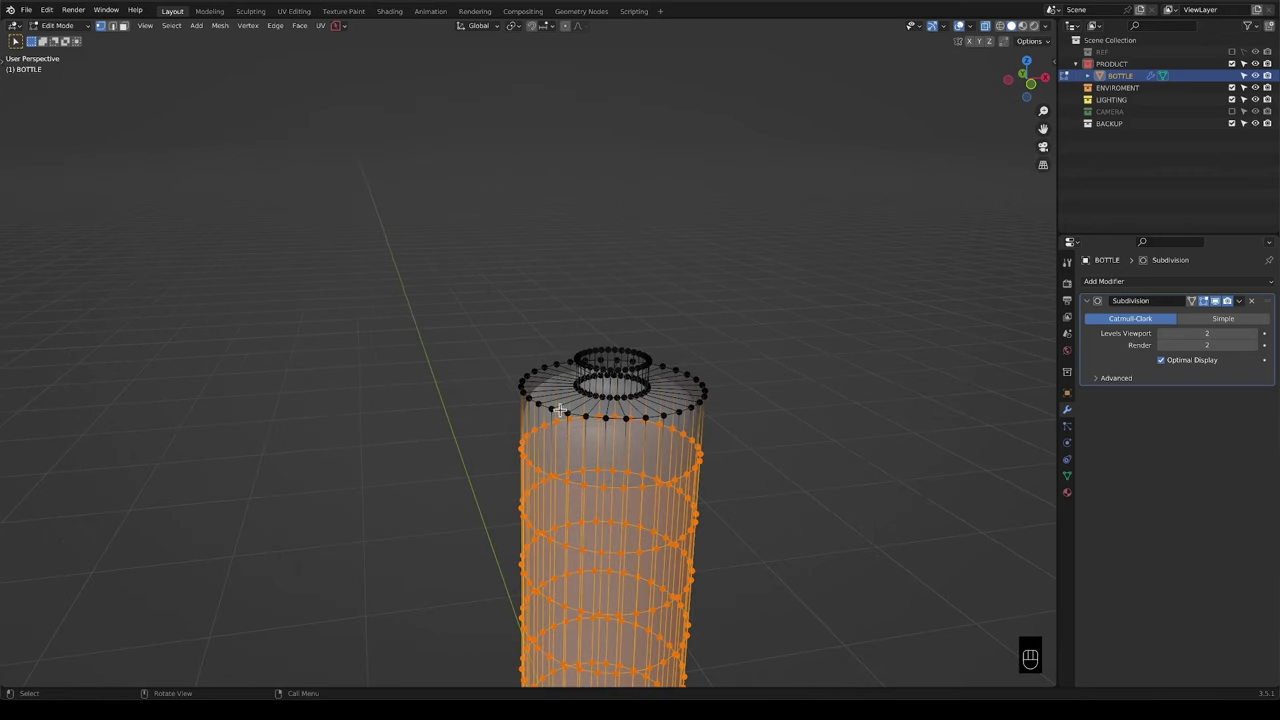
alt+click(570, 412)
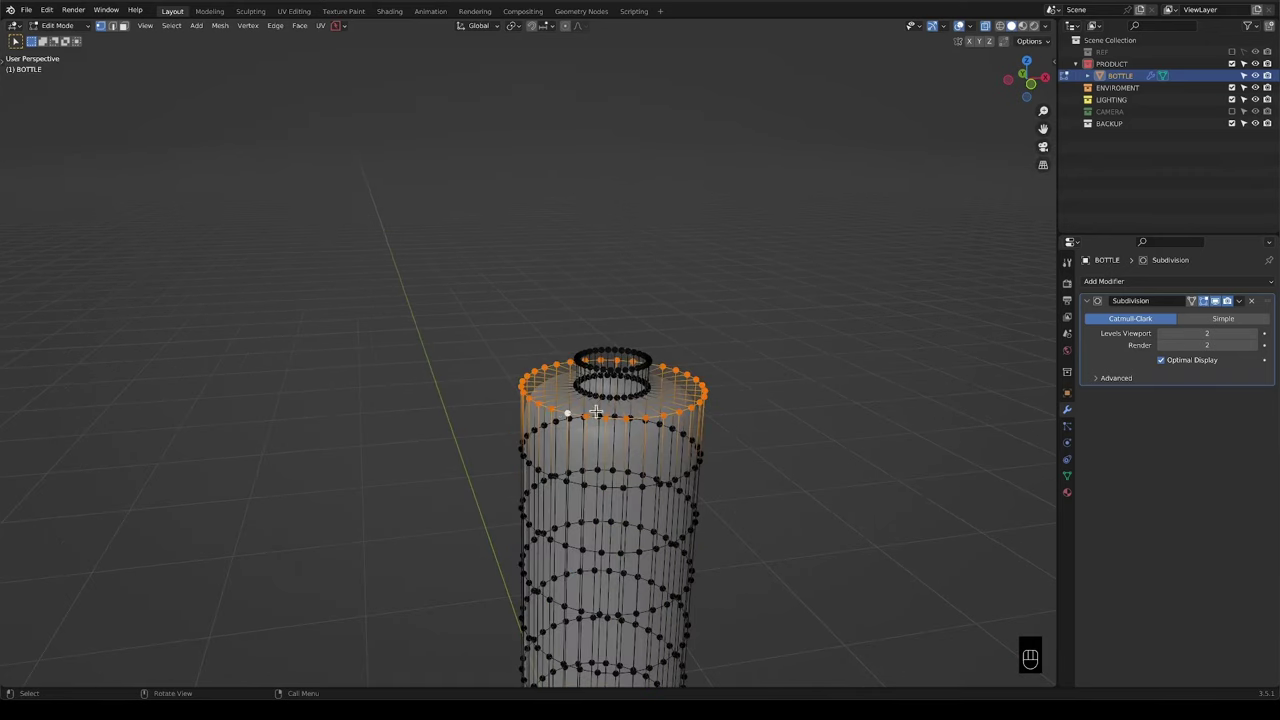
click(786, 371)
key(2)
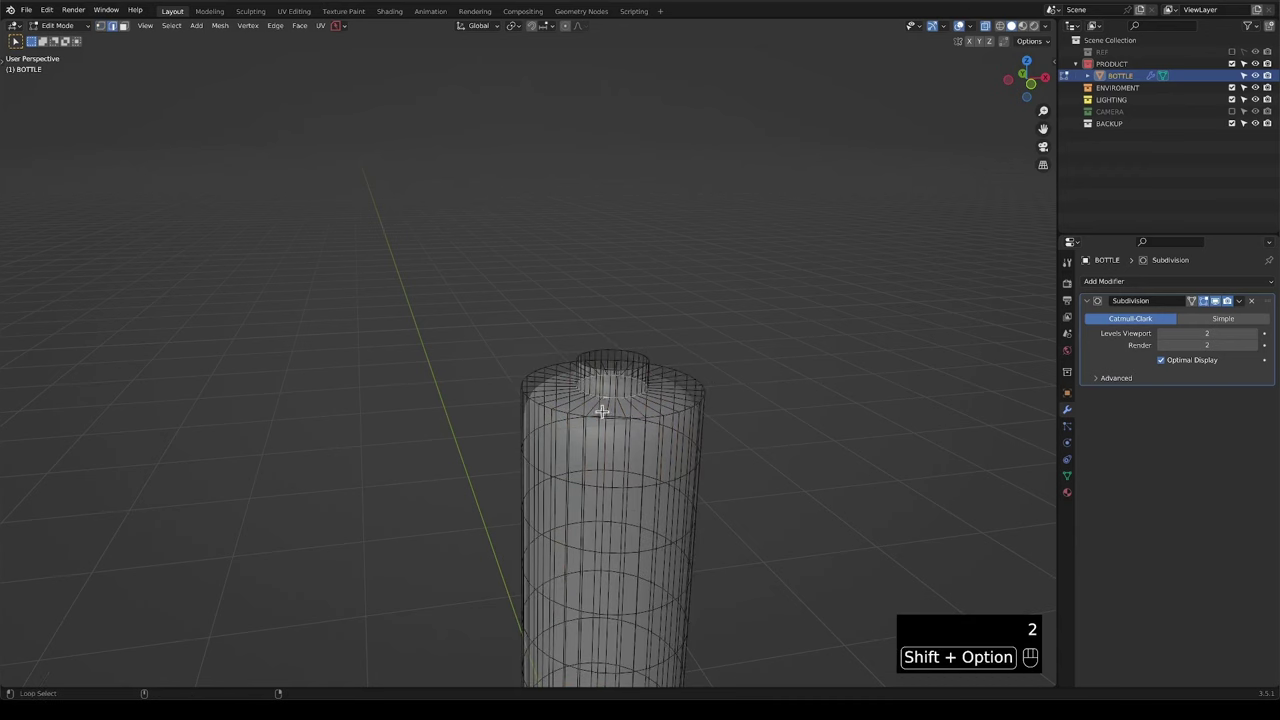
alt+shift+click(590, 487)
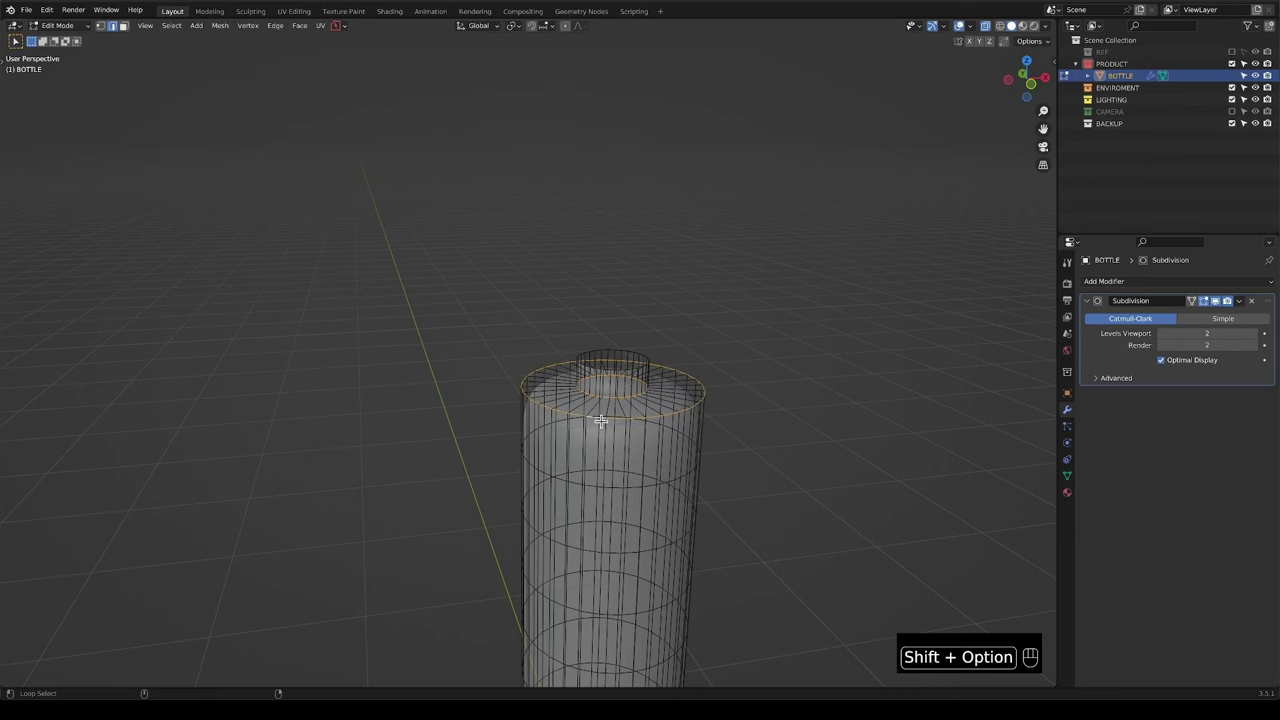
middle_drag(600, 421, 629, 509)
scroll(610, 440, down, 3)
middle_drag(597, 383, 561, 510)
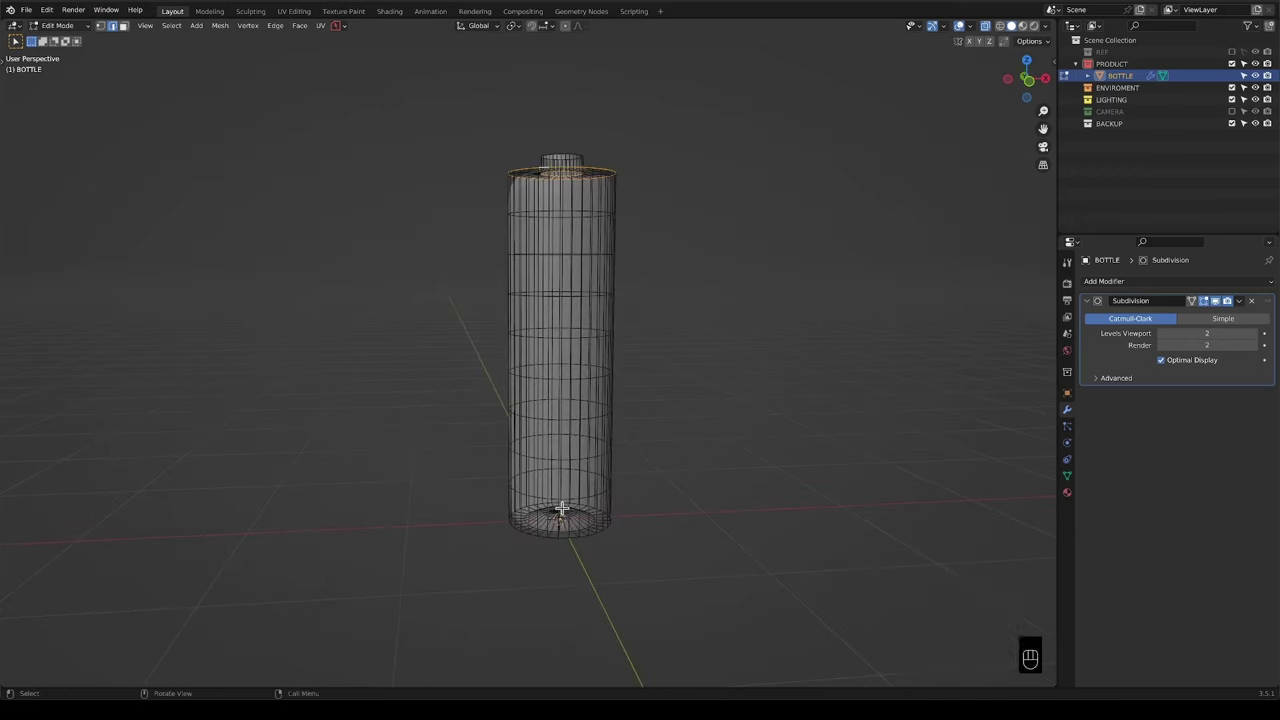
alt+shift+click(551, 537)
scroll(600, 457, up, 3)
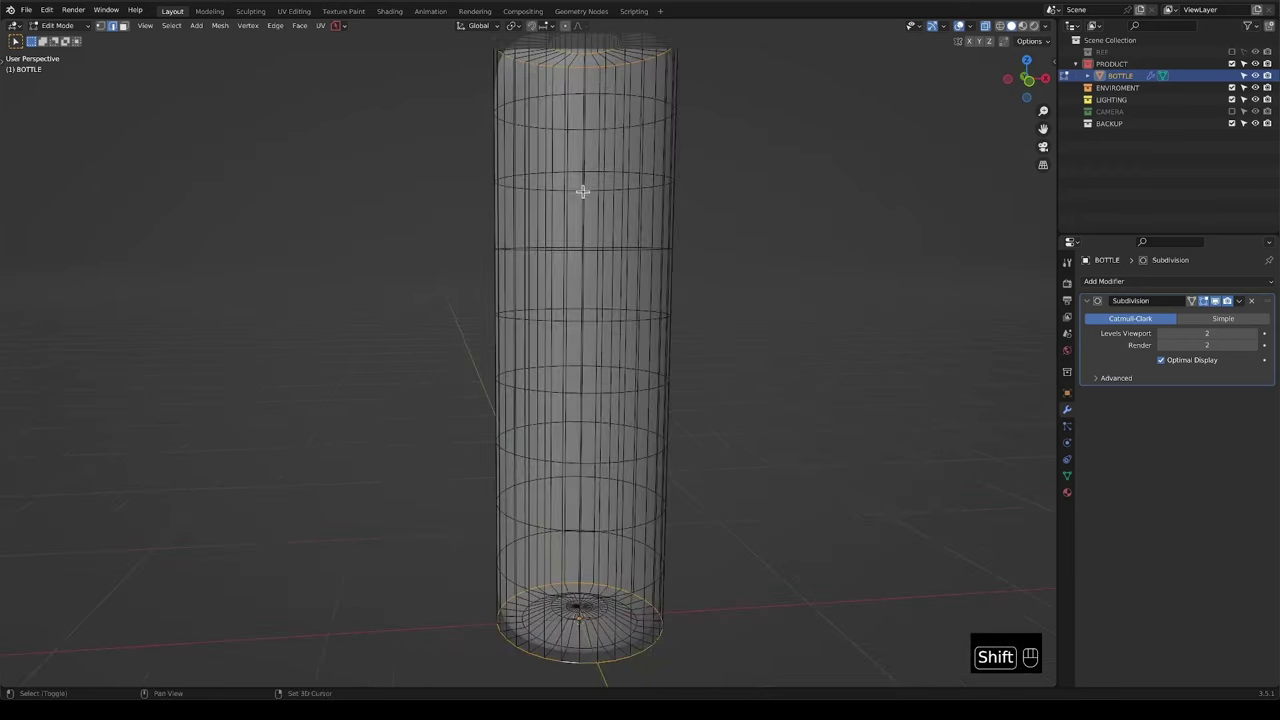
shift+middle_drag(583, 191, 583, 420)
key(KP_1)
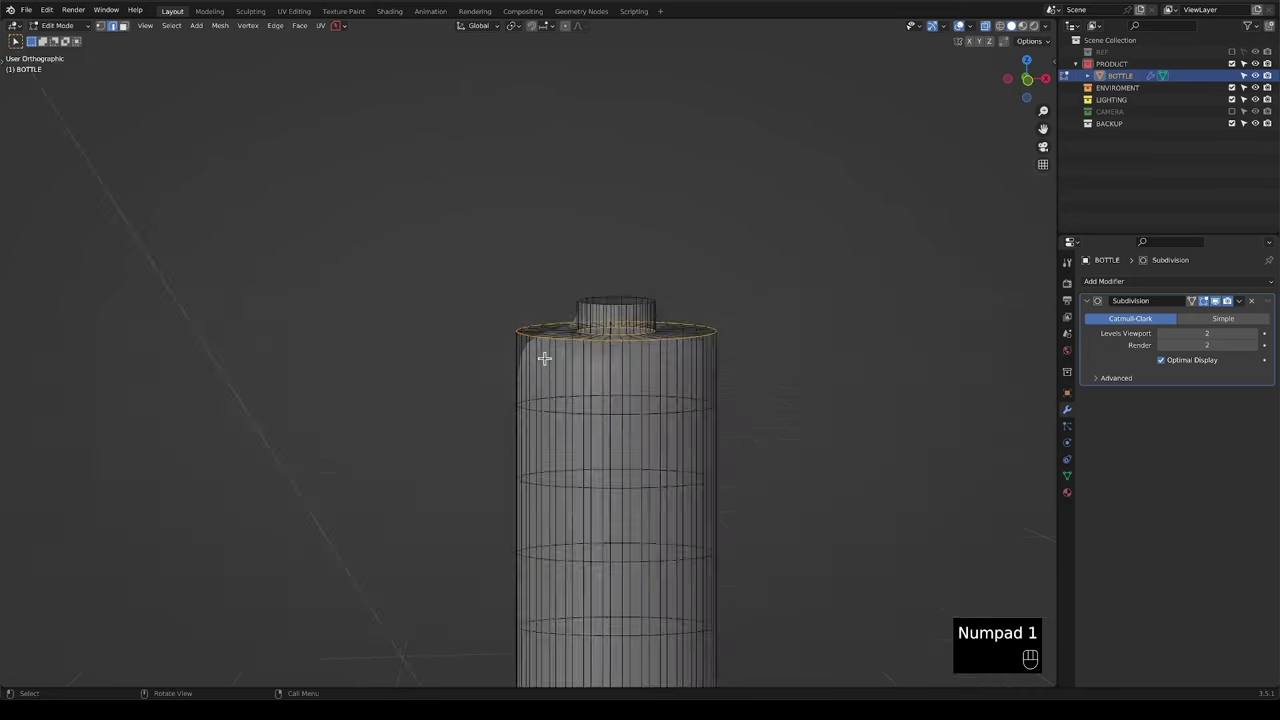
scroll(547, 356, up, 4)
shift+middle_drag(547, 356, 557, 403)
scroll(531, 356, up, 2)
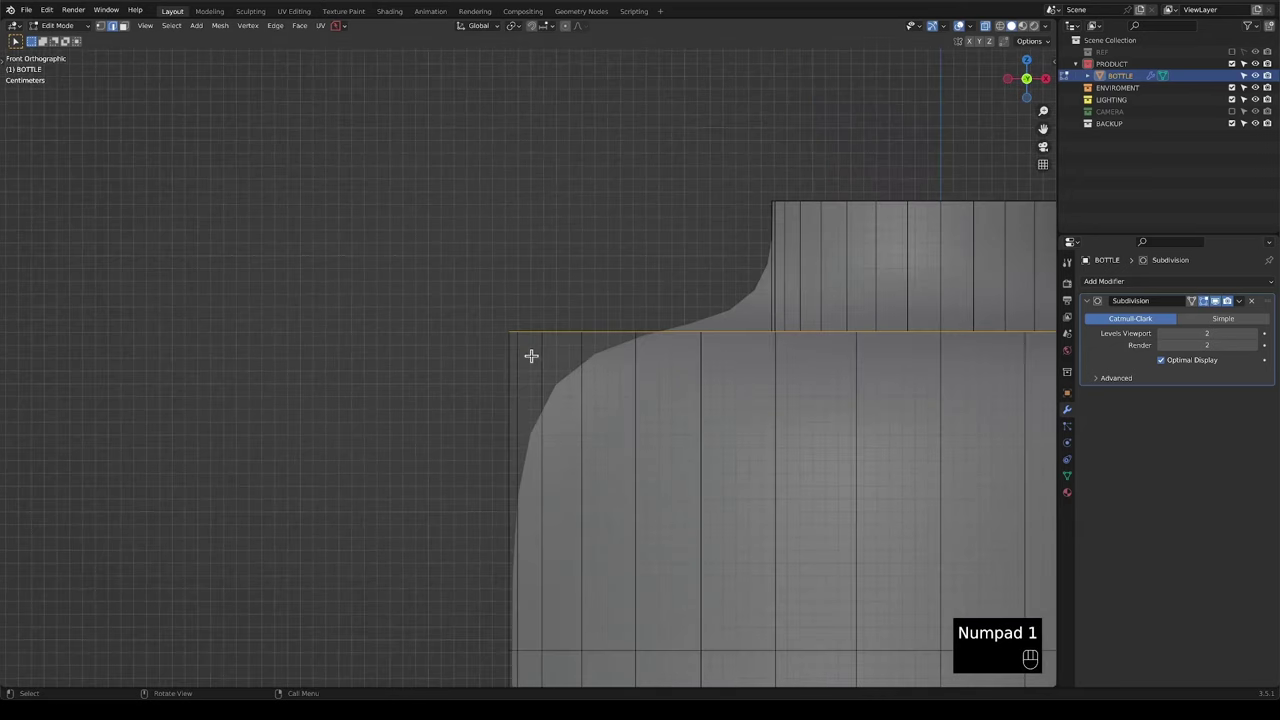
key(ctrl+b)
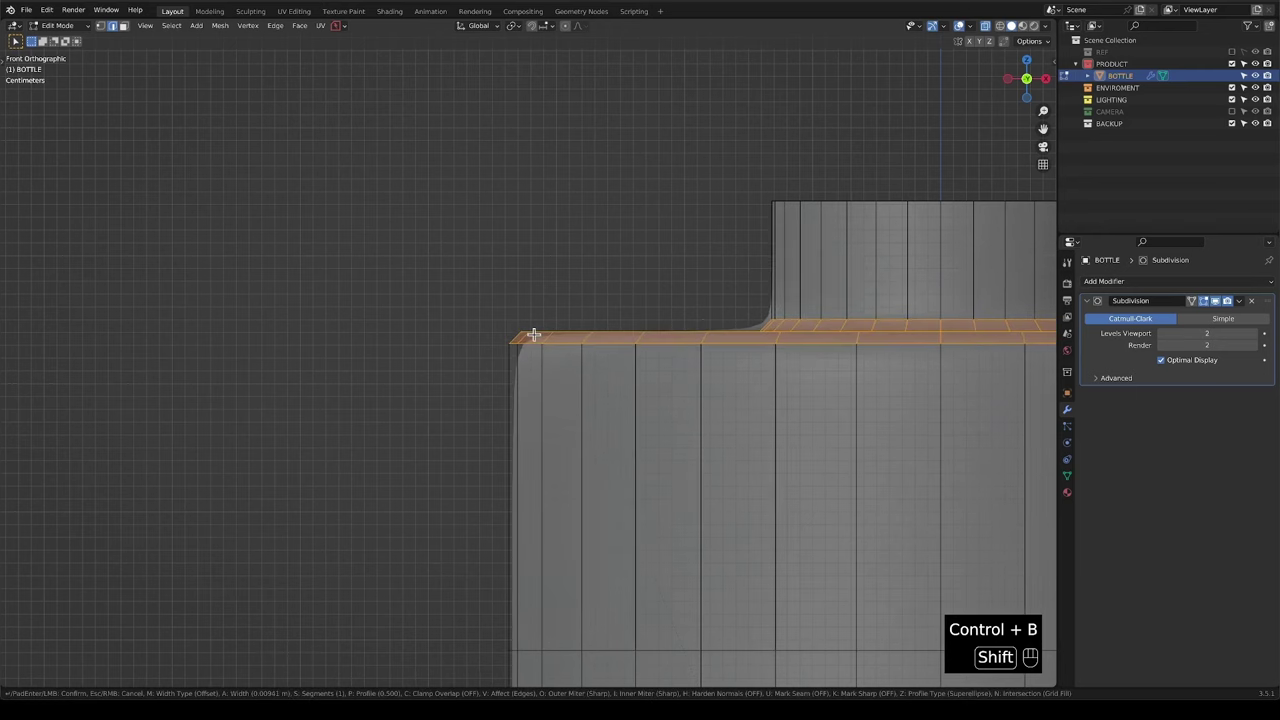
scroll(532, 333, up, 1)
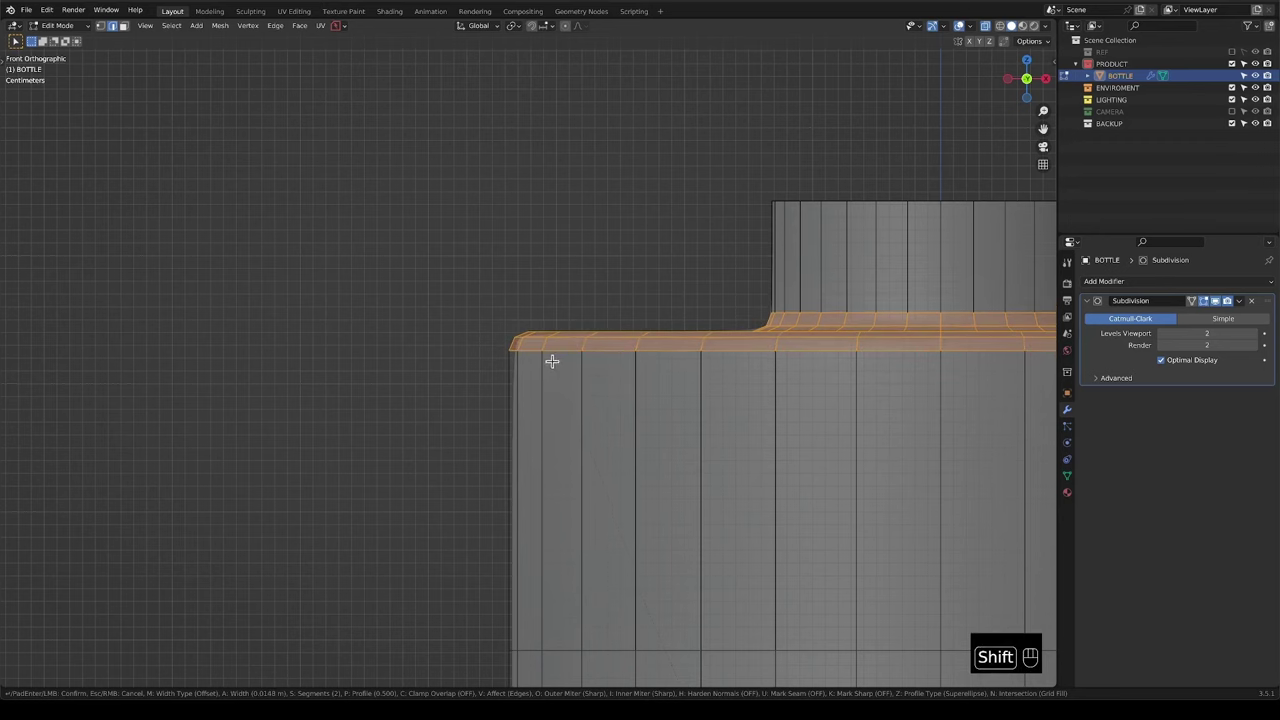
key(shift+p)
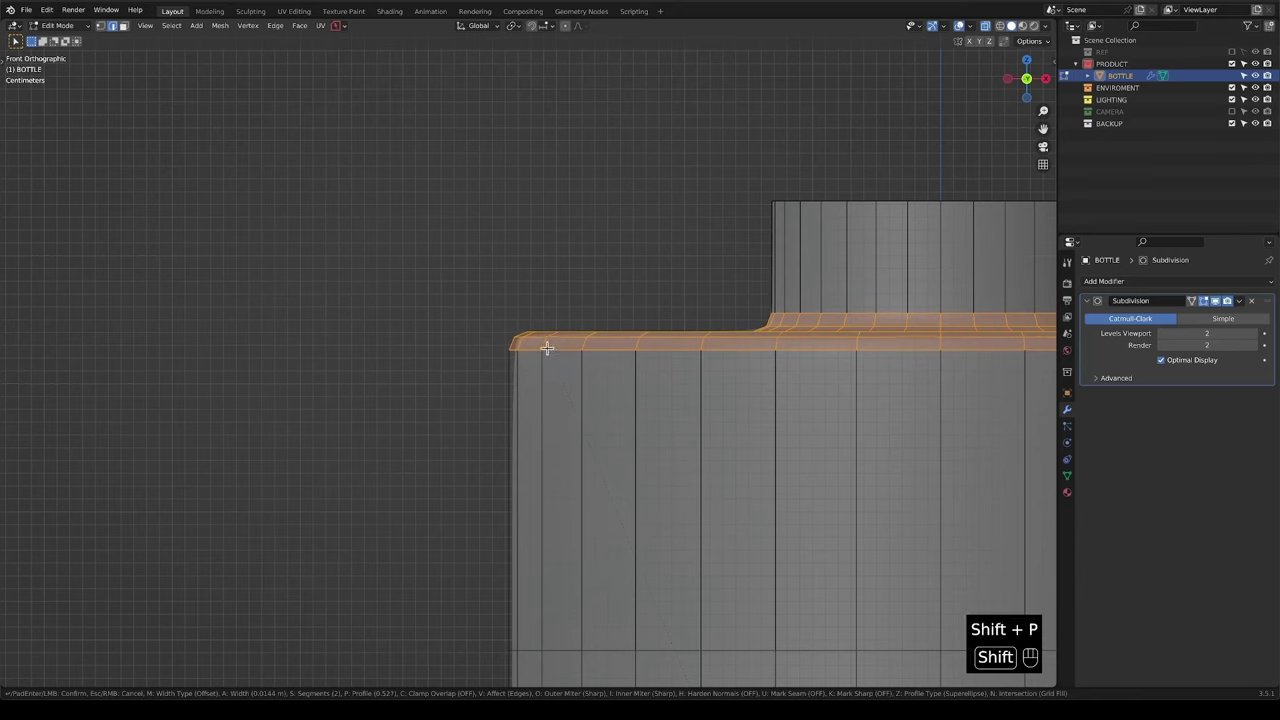
click(343, 155)
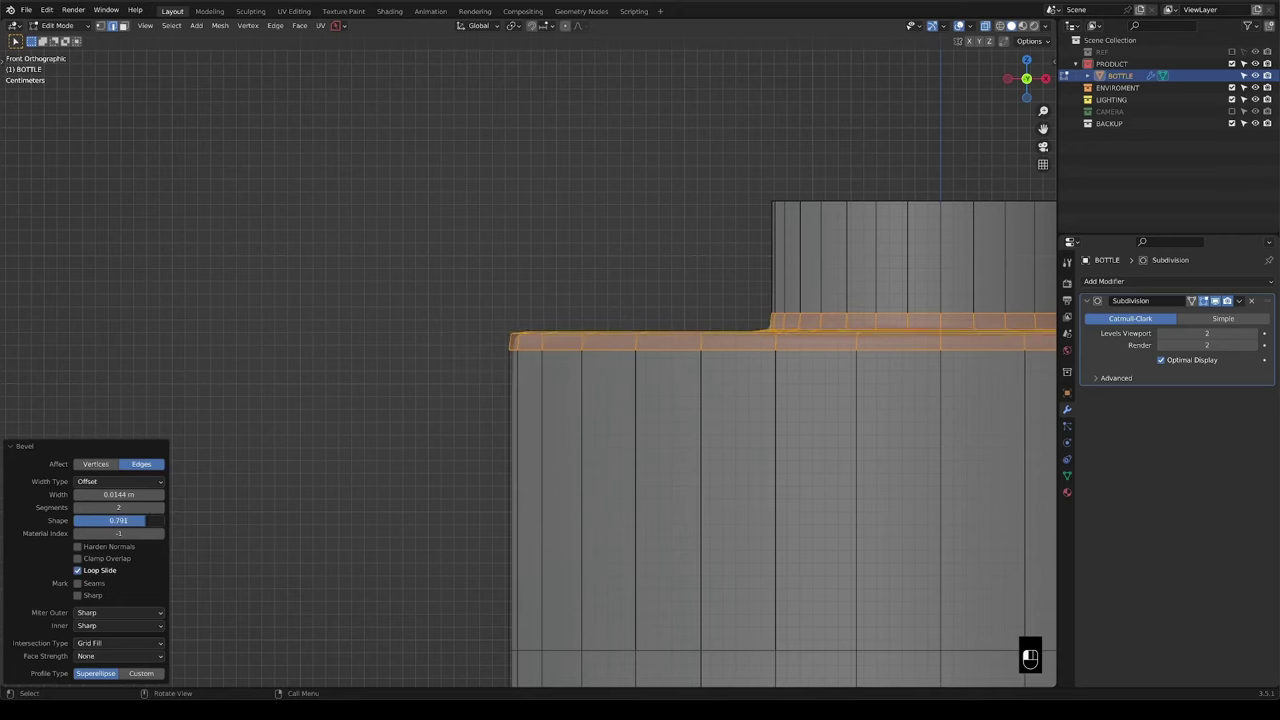
Set the bevel's shape to 1.000 and check the sharpened bottle in Object Mode.
drag(145, 520, 164, 520)
middle_drag(530, 328, 560, 371)
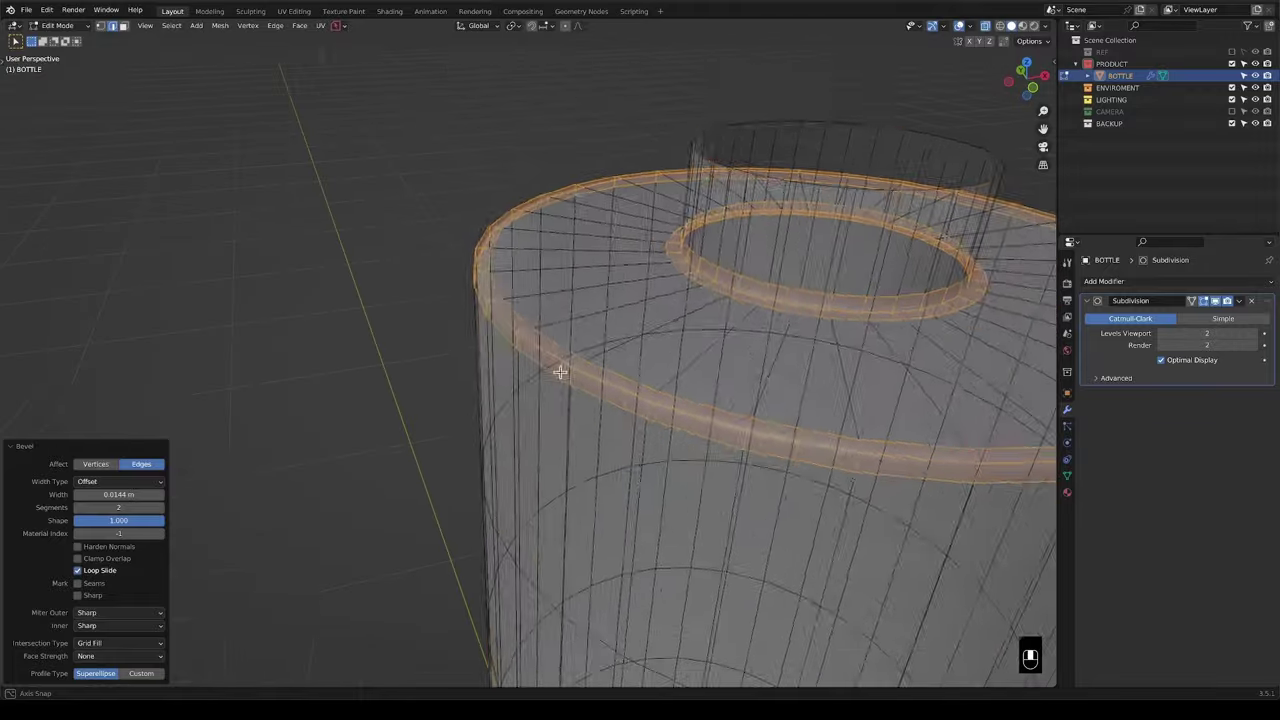
key(Tab)
scroll(552, 376, down, 8)
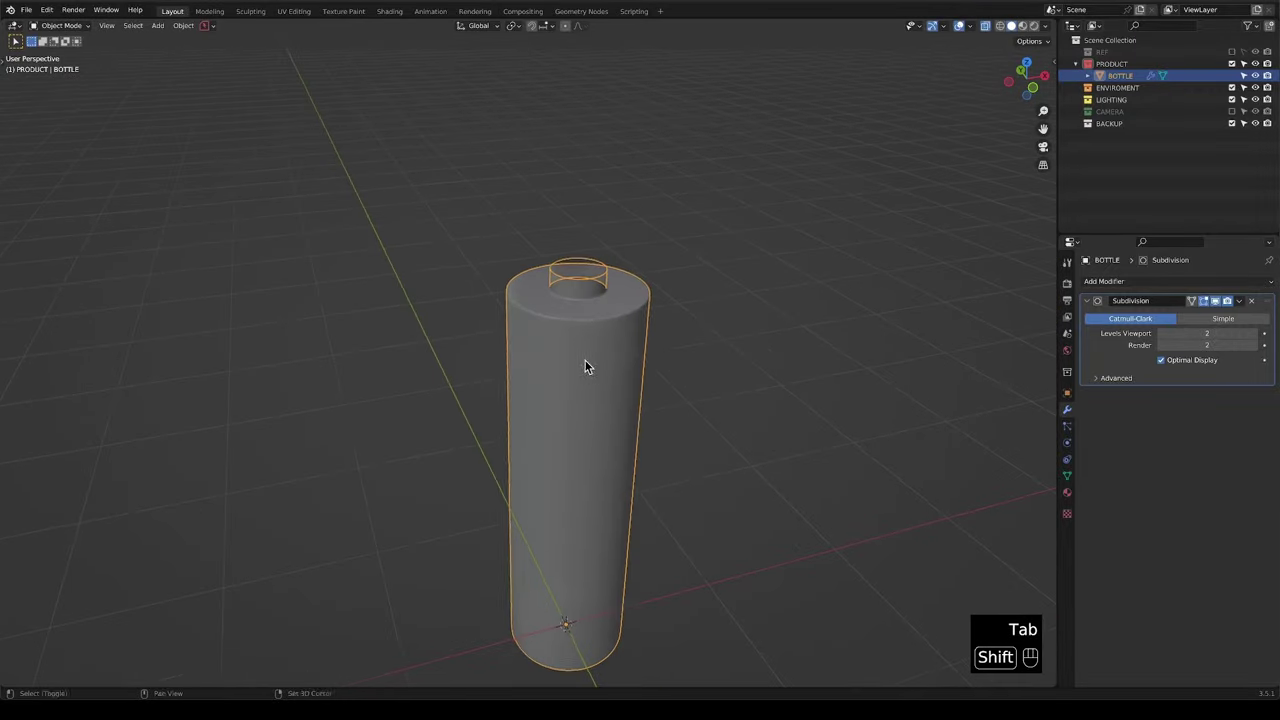
Raise the upper bevel loop at the bottle's base with an edge slide factor of about -0.120 and a further move along Z.
middle_drag(549, 567, 497, 354)
key(KP_1)
scroll(532, 580, up, 4)
key(Tab)
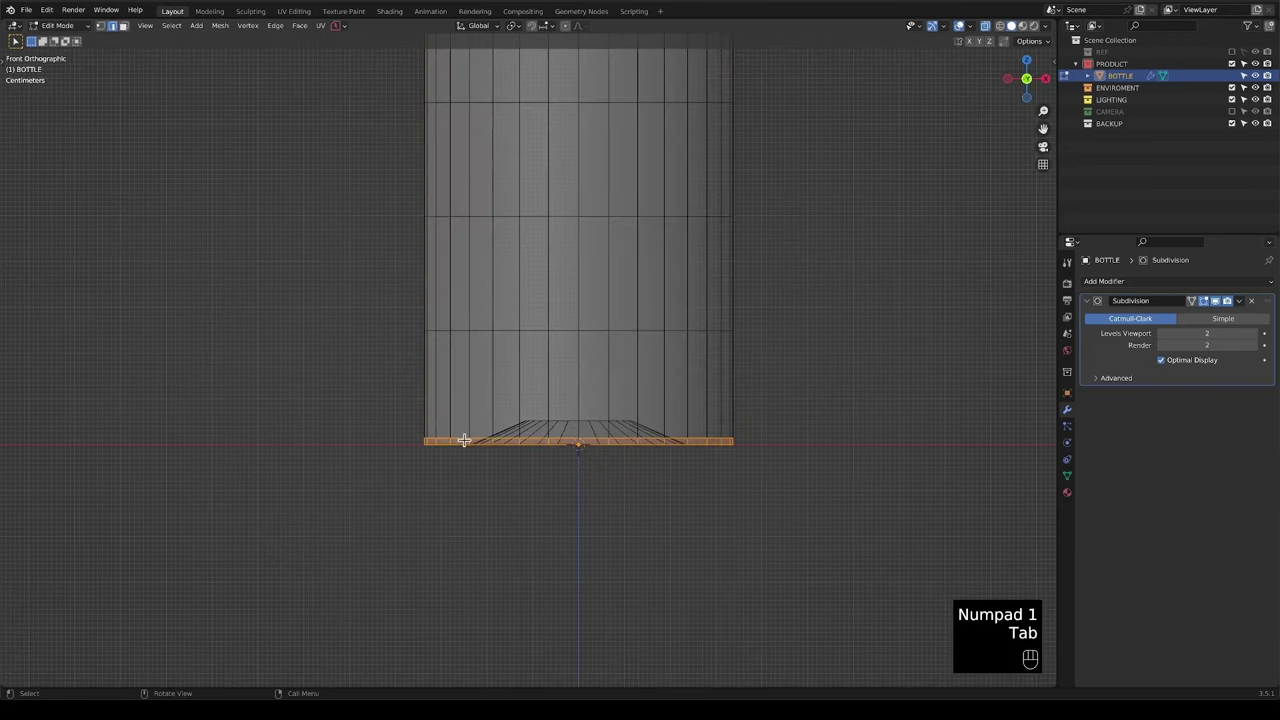
key(g)
key(g)
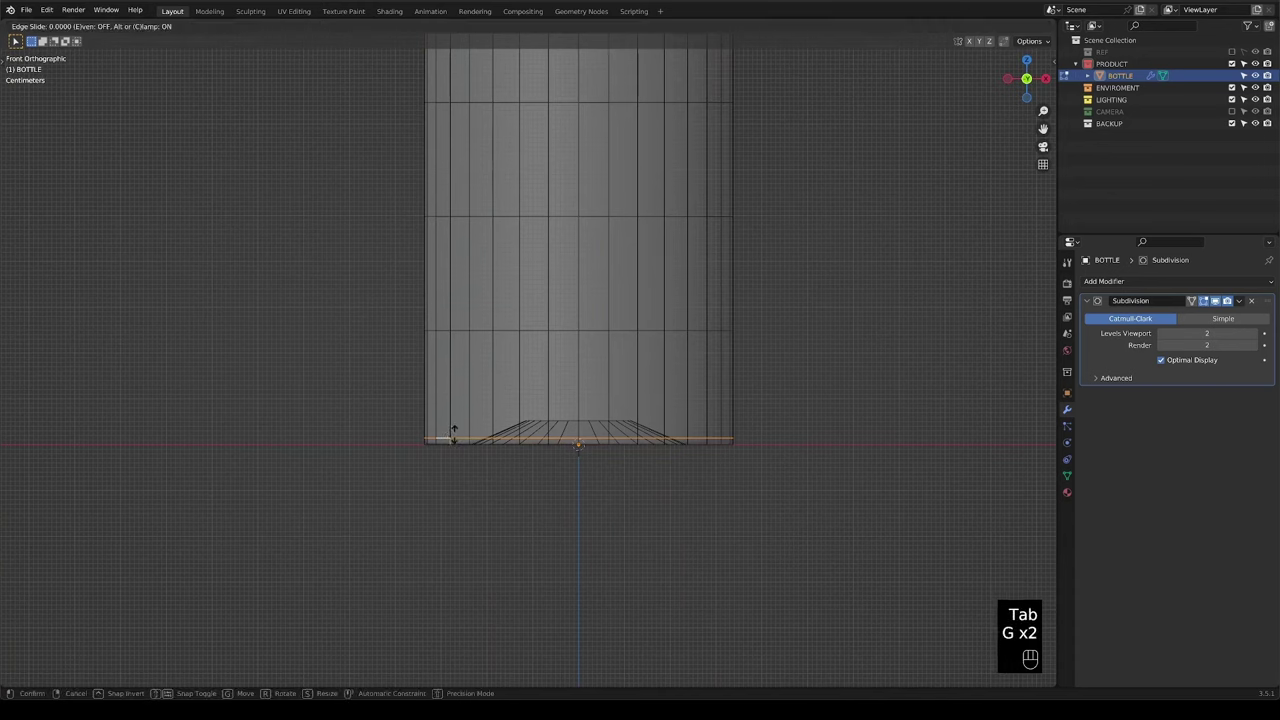
click(452, 440)
key(g)
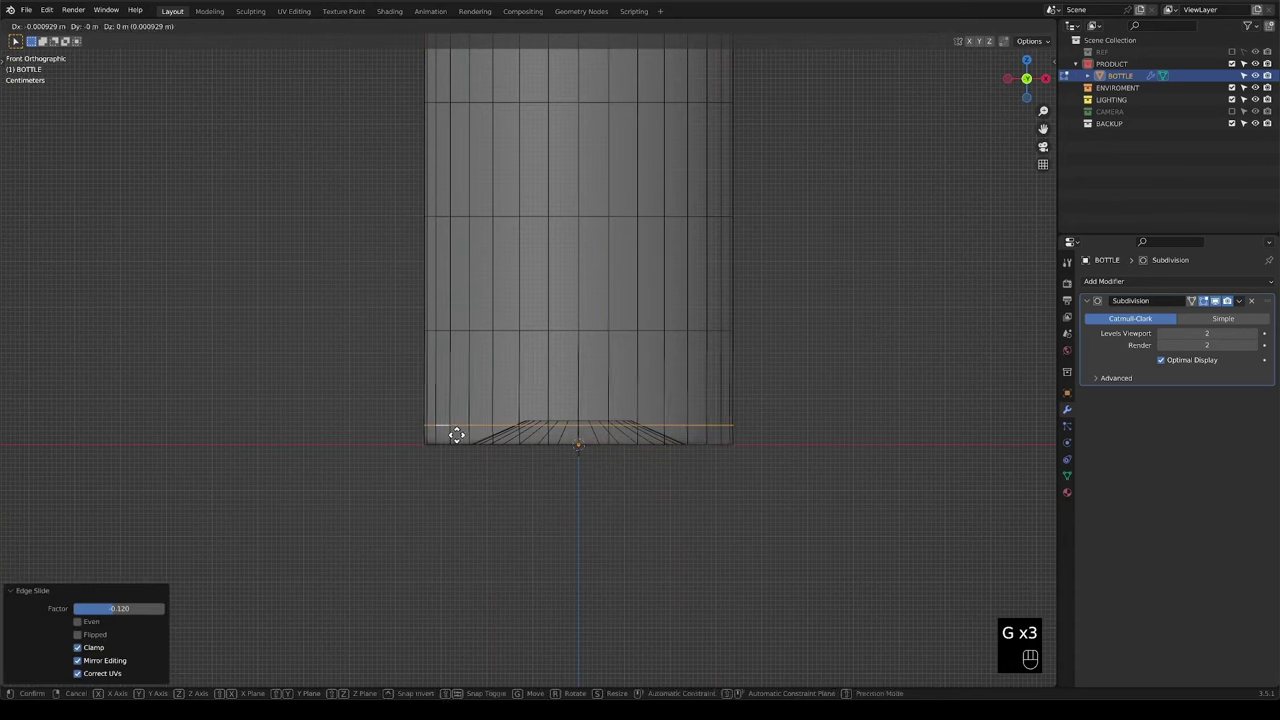
key(z)
click(443, 432)
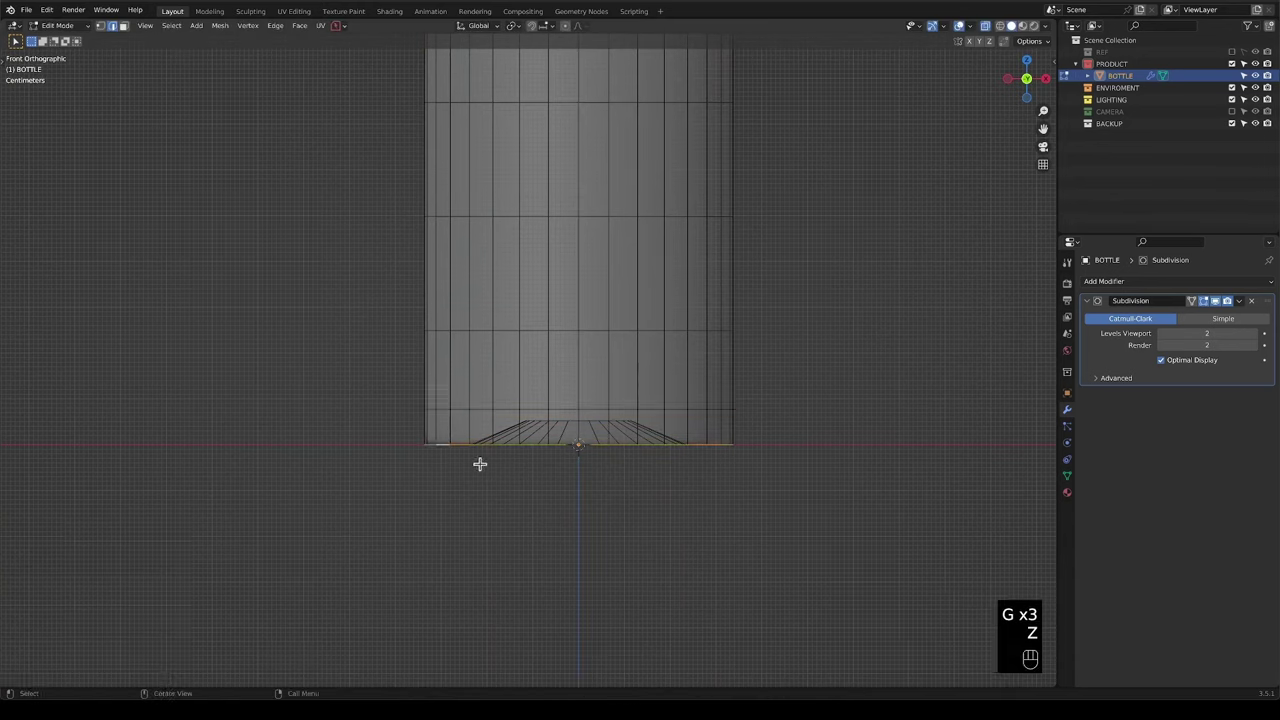
Raise the lower bevel loop at the bottle's base about 0.038 m along Z to round the bottom edge.
key(g)
key(z)
click(480, 446)
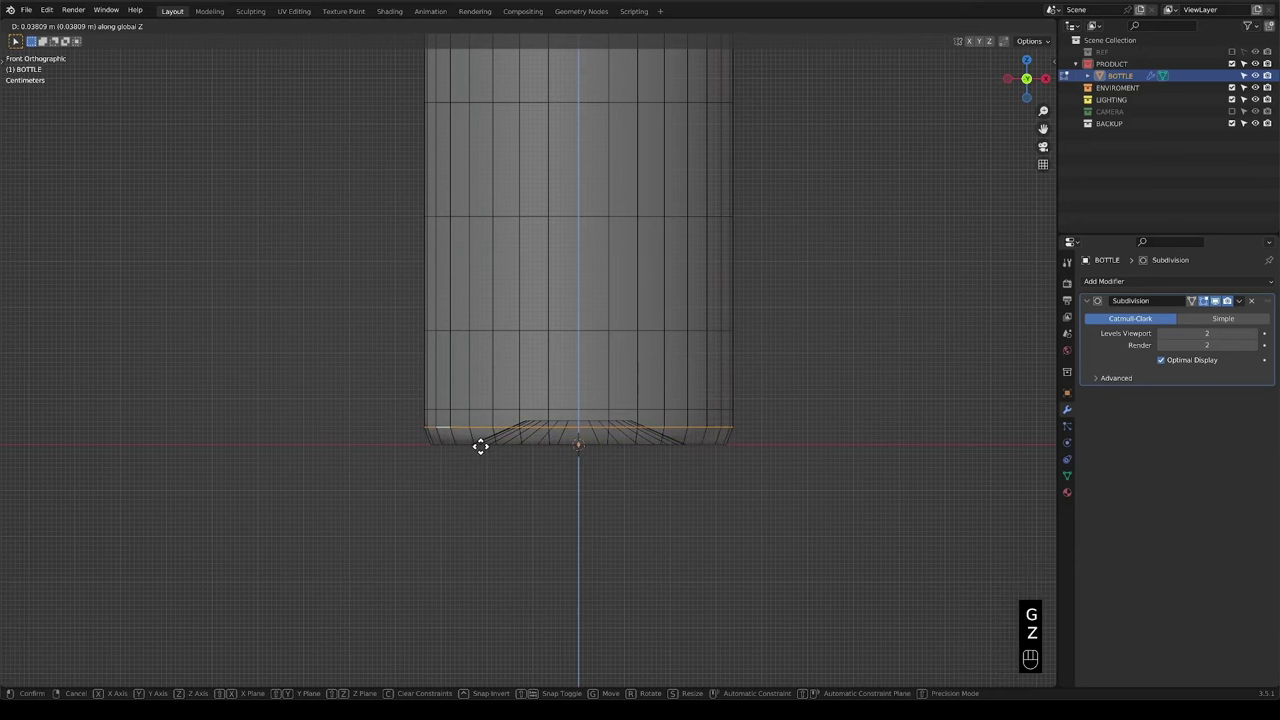
key(Tab)
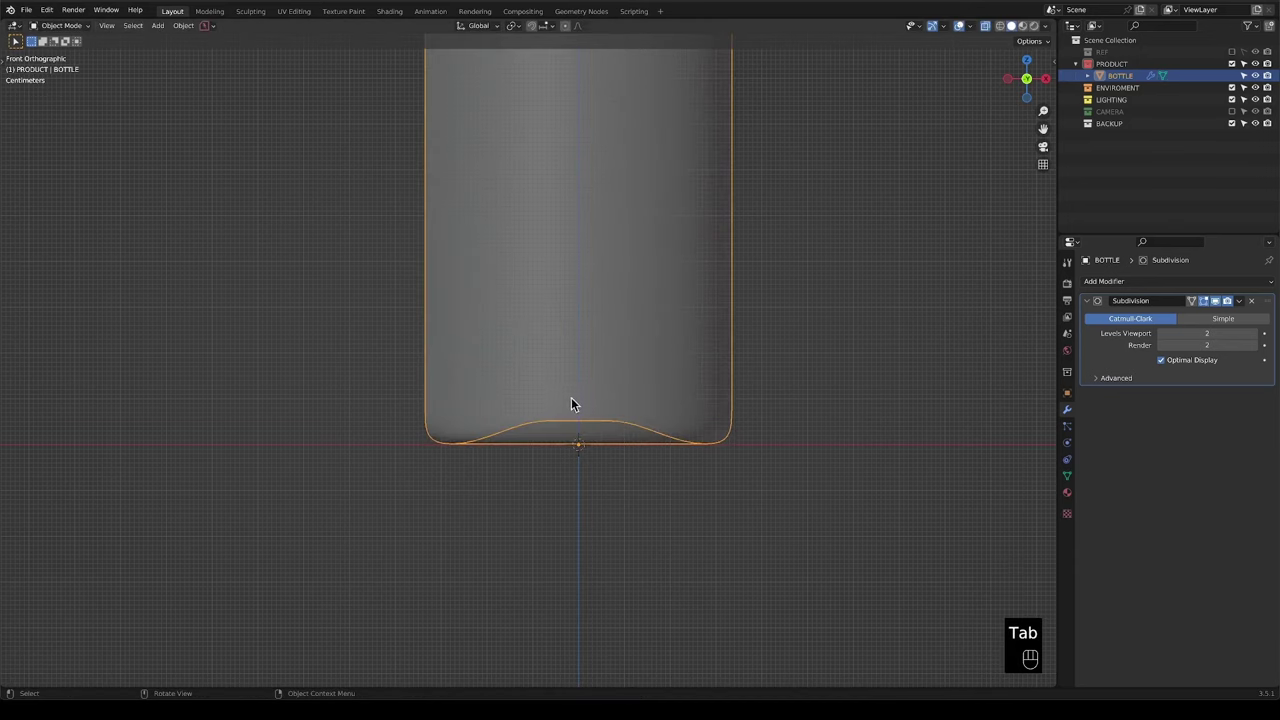
Edge-slide the loop just below the shoulder slightly down the body, with a factor of about -0.025.
scroll(572, 404, down, 5)
shift+middle_drag(554, 320, 554, 461)
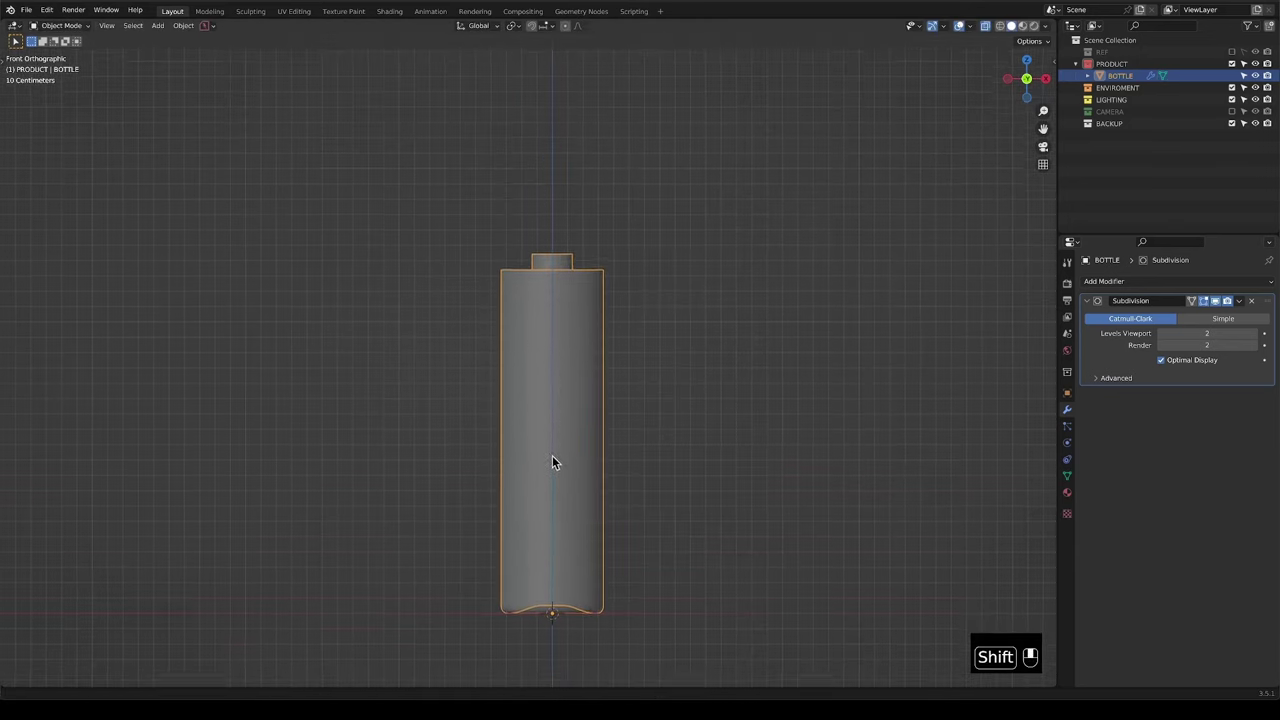
scroll(529, 273, up, 3)
shift+middle_drag(529, 273, 538, 460)
scroll(523, 430, up, 2)
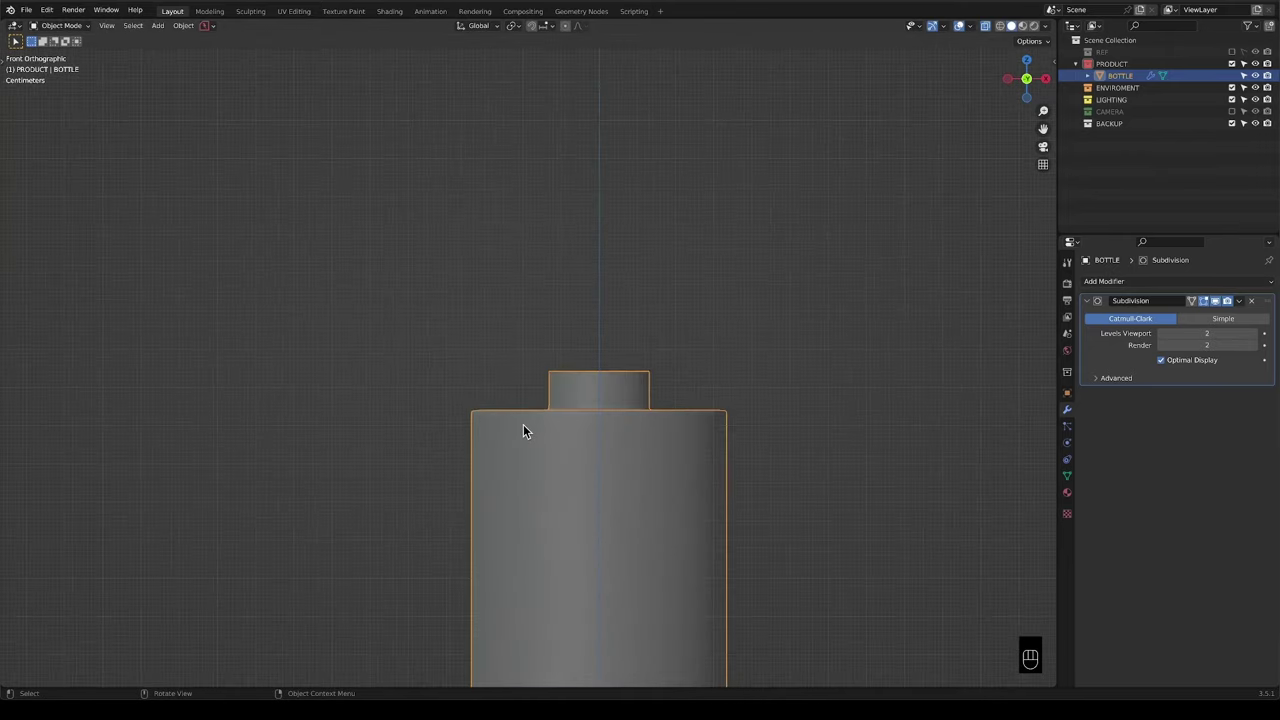
scroll(523, 431, up, 2)
key(Tab)
alt+click(548, 452)
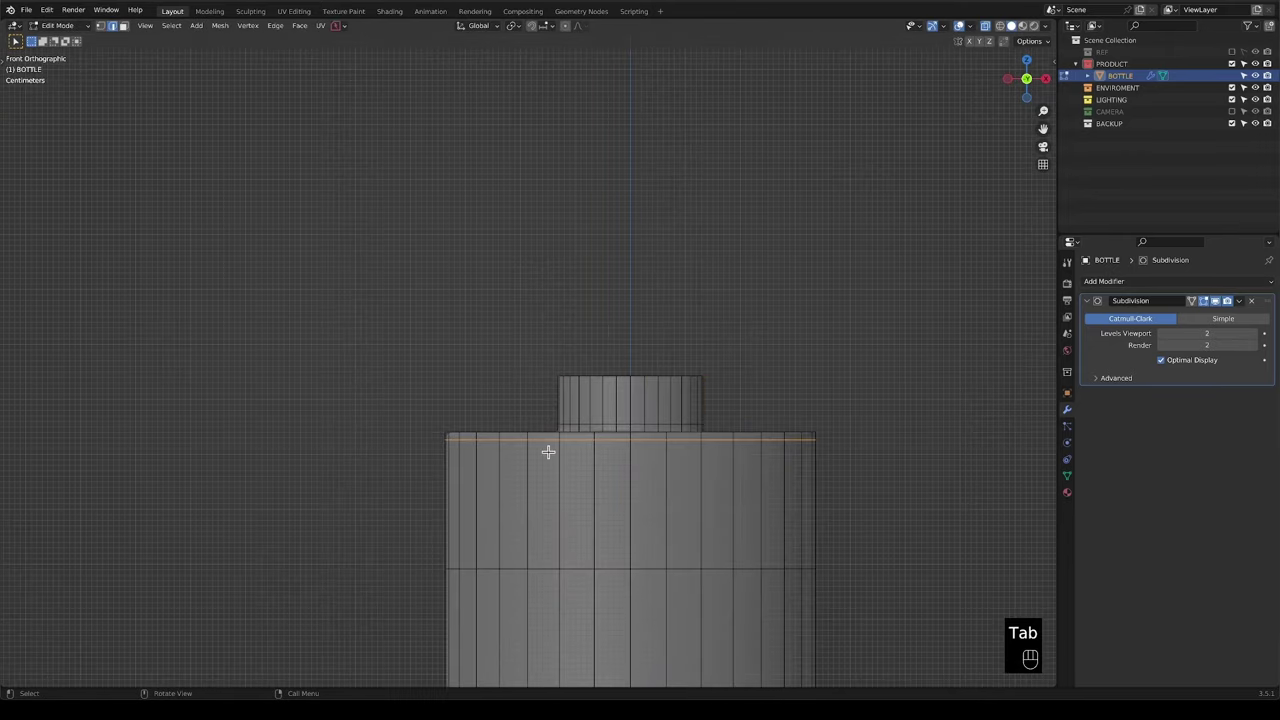
key(g)
key(g)
click(540, 449)
middle_drag(540, 449, 510, 473)
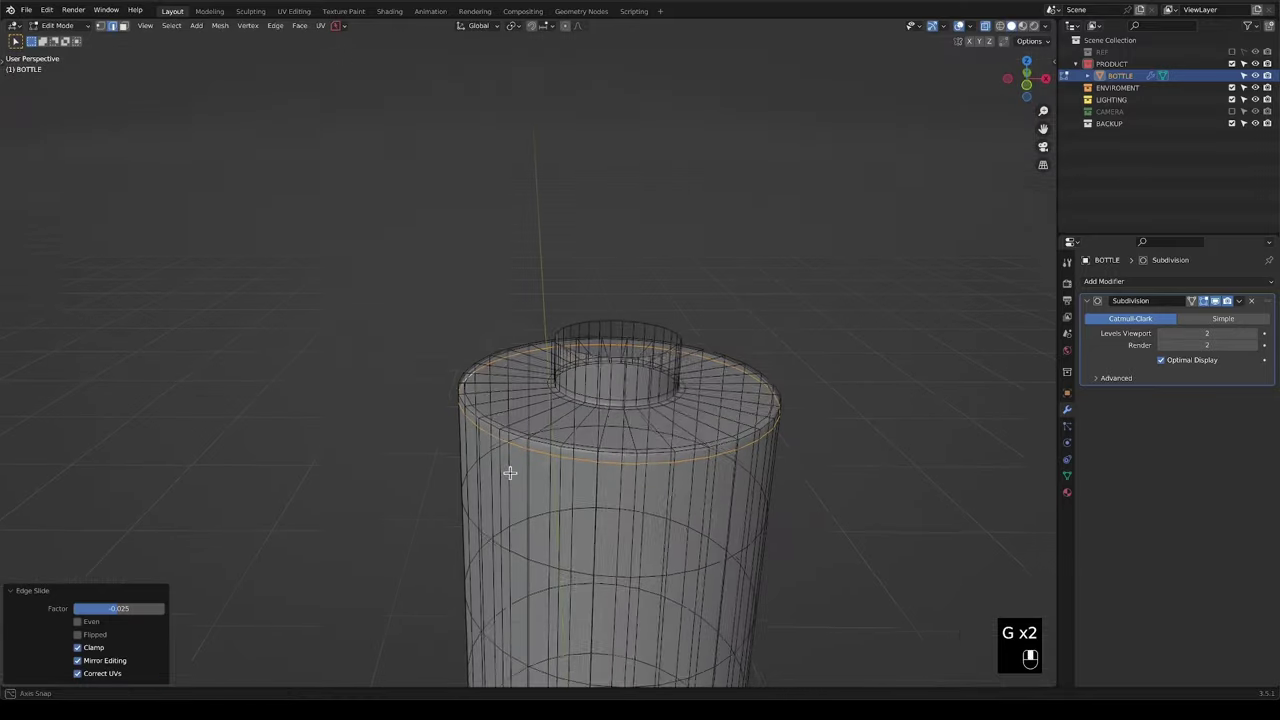
Edge-slide the inner loop on the shoulder's top surface inward, factor about -0.044, and return to Object Mode in front view.
alt+click(492, 420)
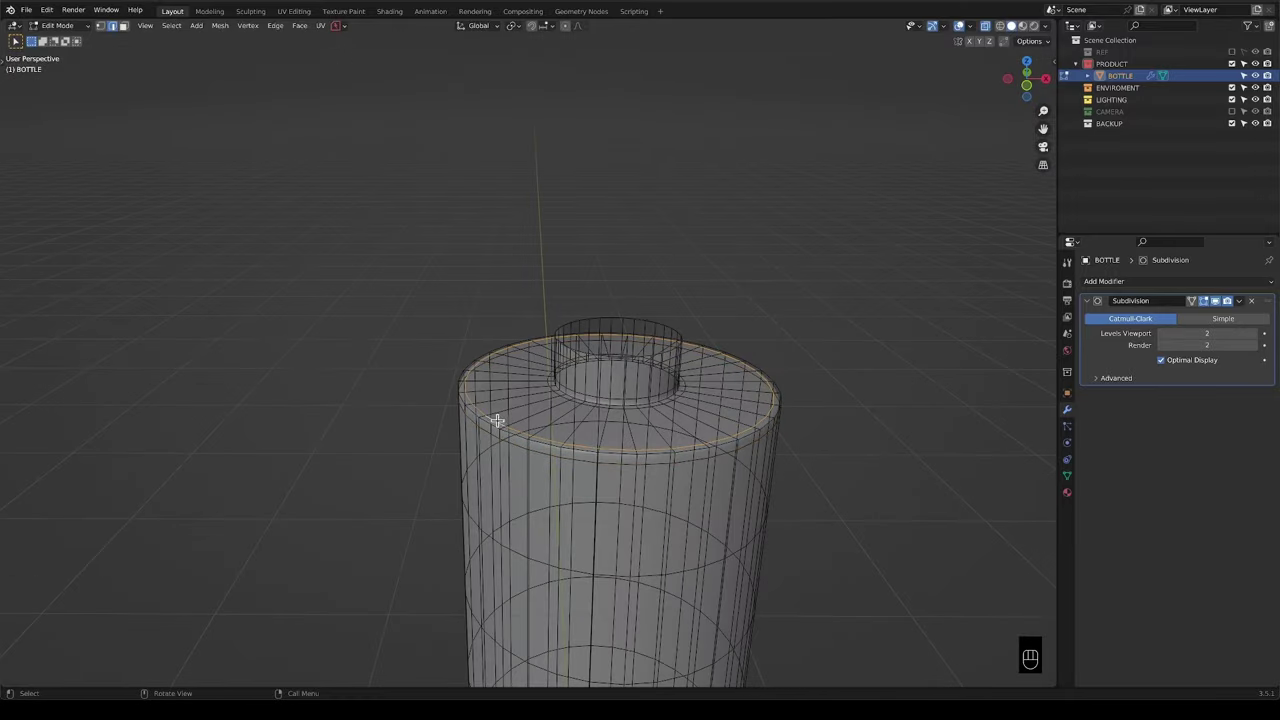
key(g)
key(g)
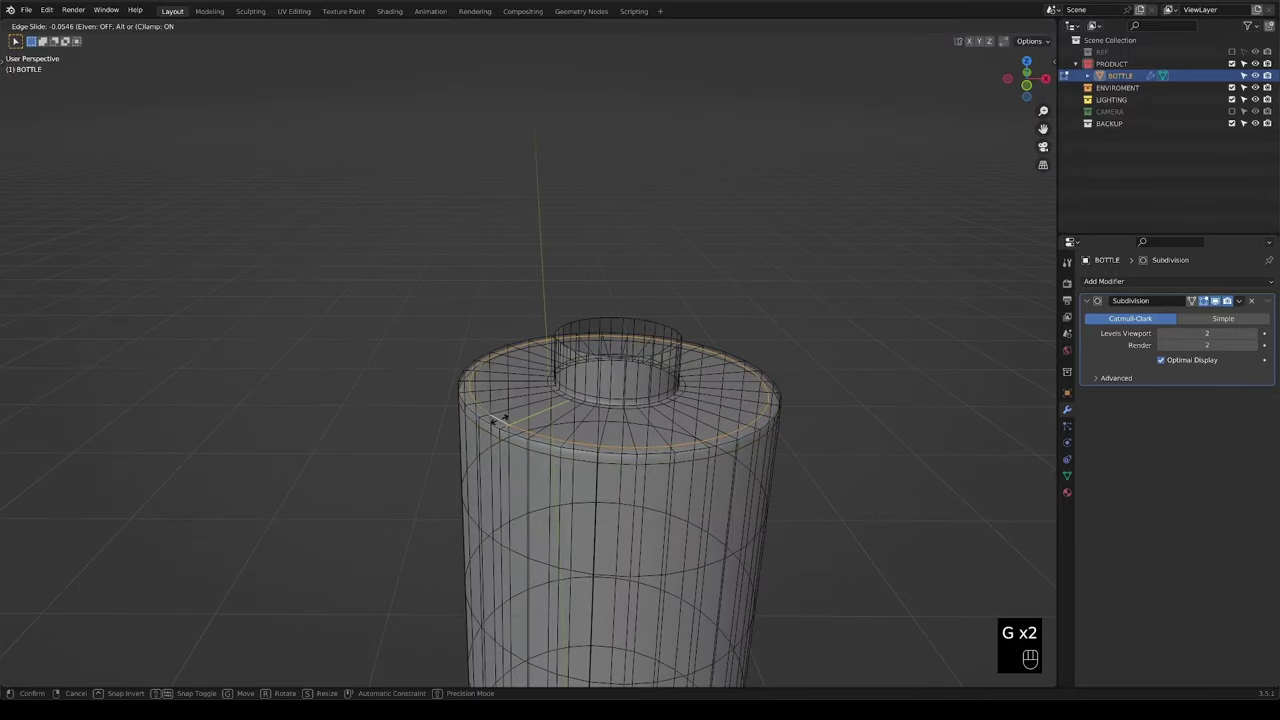
click(498, 421)
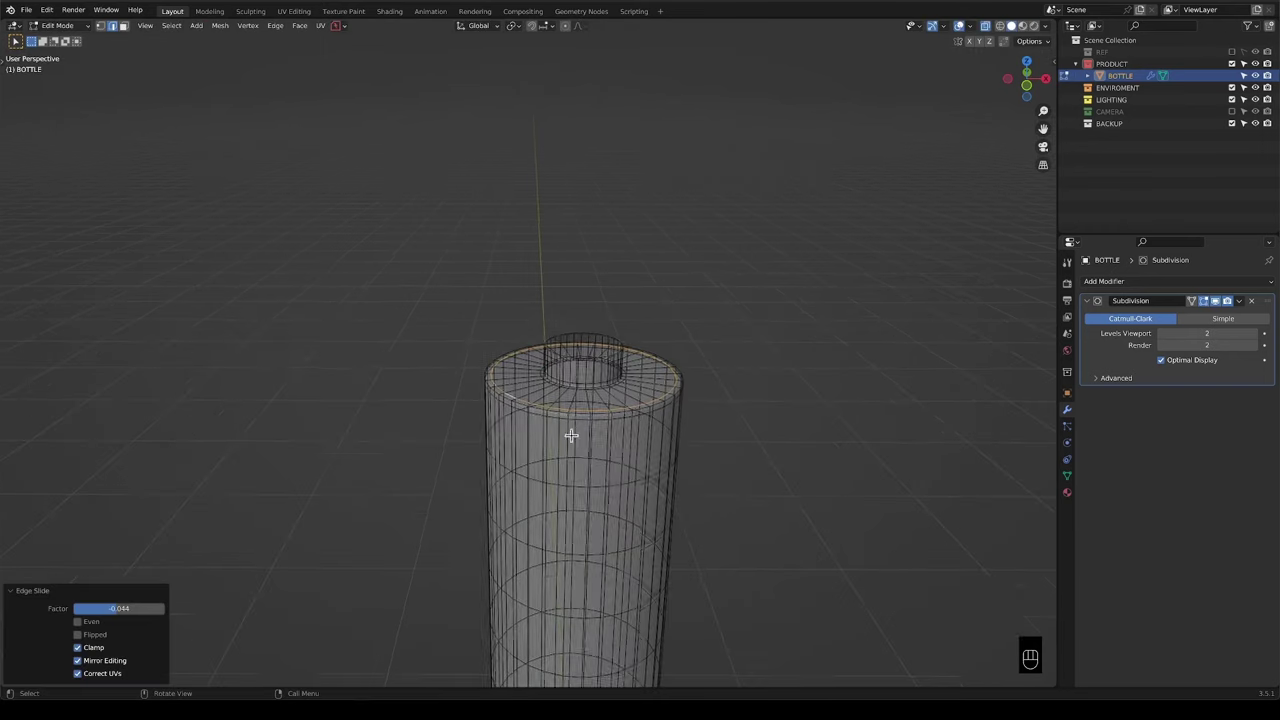
scroll(568, 452, down, 3)
shift+middle_drag(569, 454, 562, 302)
key(Tab)
key(KP_1)
scroll(573, 372, up, 2)
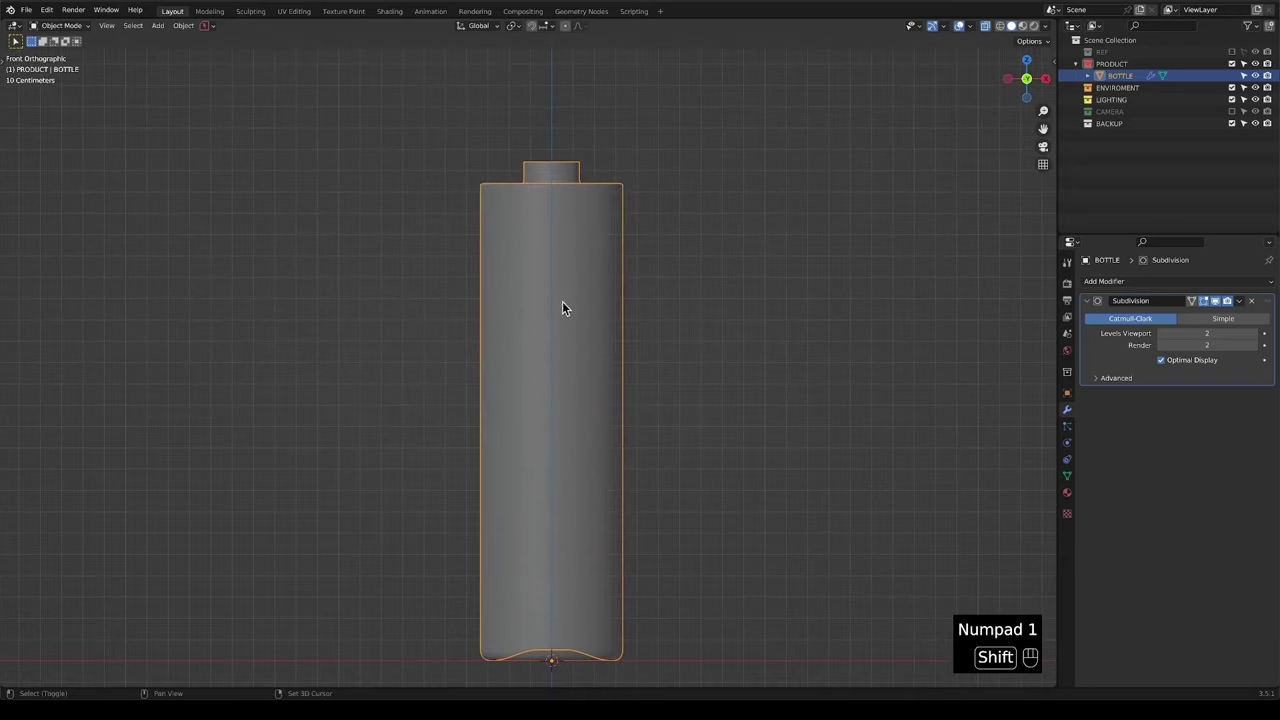
Show the REF collection and add a Solidify modifier to the bottle, placed above the Subdivision modifier.
click(1232, 51)
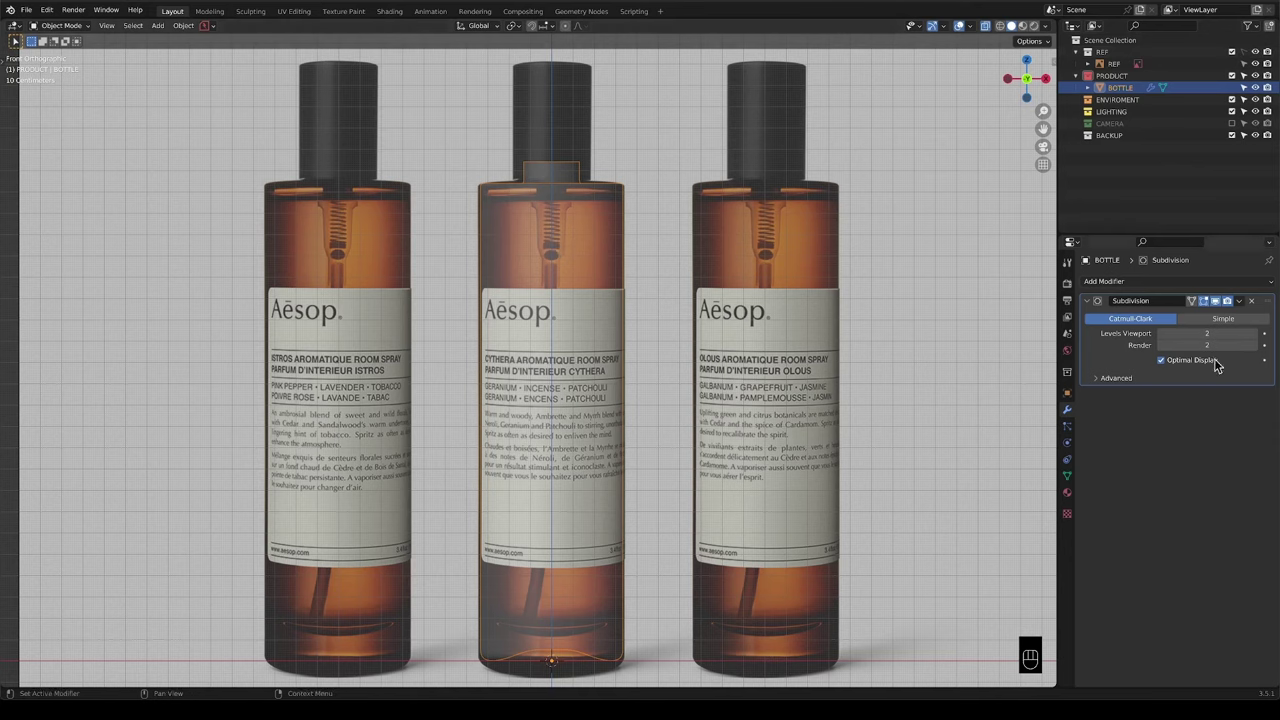
click(1155, 284)
click(1040, 506)
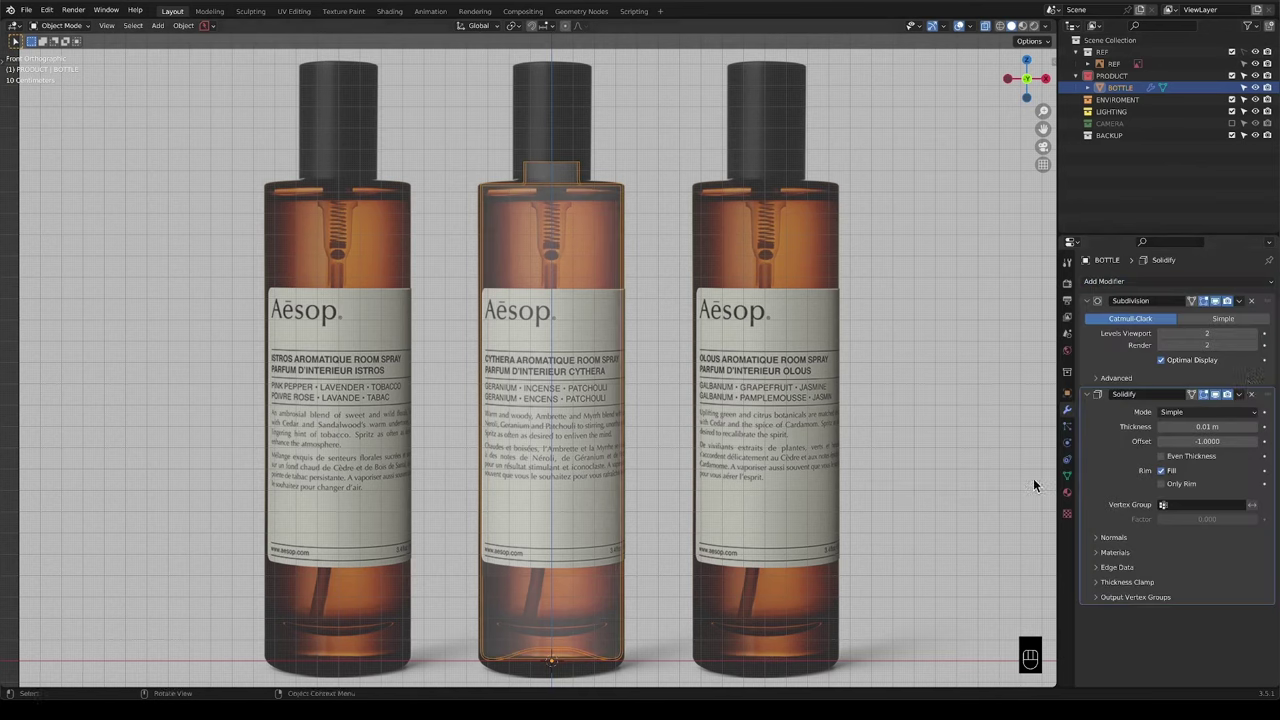
drag(1268, 399, 1257, 300)
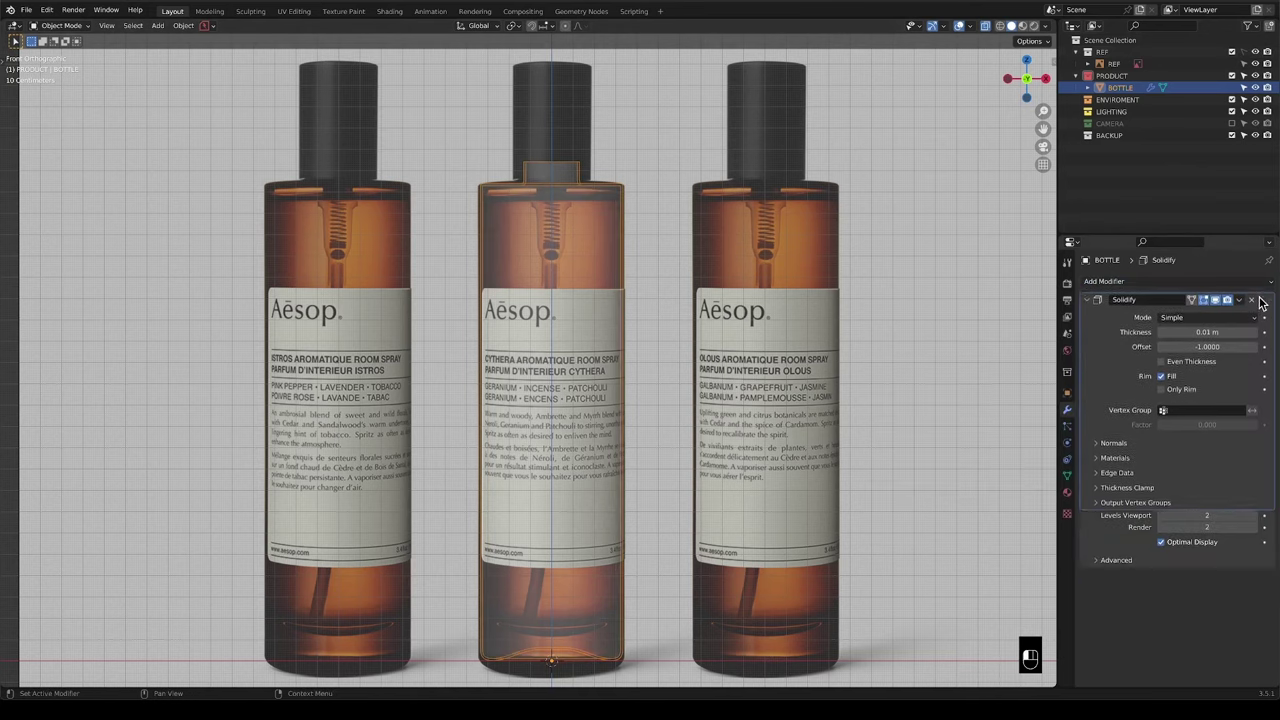
Set the Solidify thickness to 0.022 m and enable Even Thickness, comparing the wall with the reference image.
scroll(598, 188, up, 5)
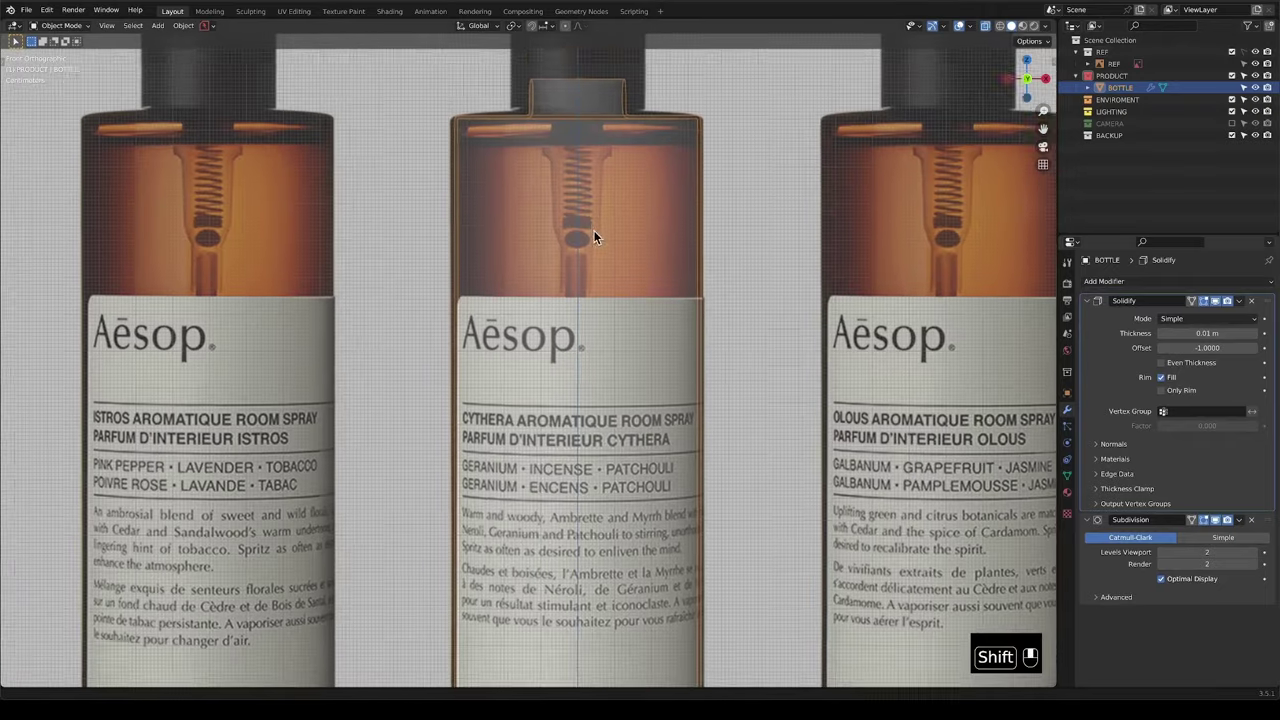
shift+middle_drag(590, 230, 534, 386)
scroll(417, 373, up, 4)
scroll(417, 371, up, 4)
shift+middle_drag(417, 371, 314, 343)
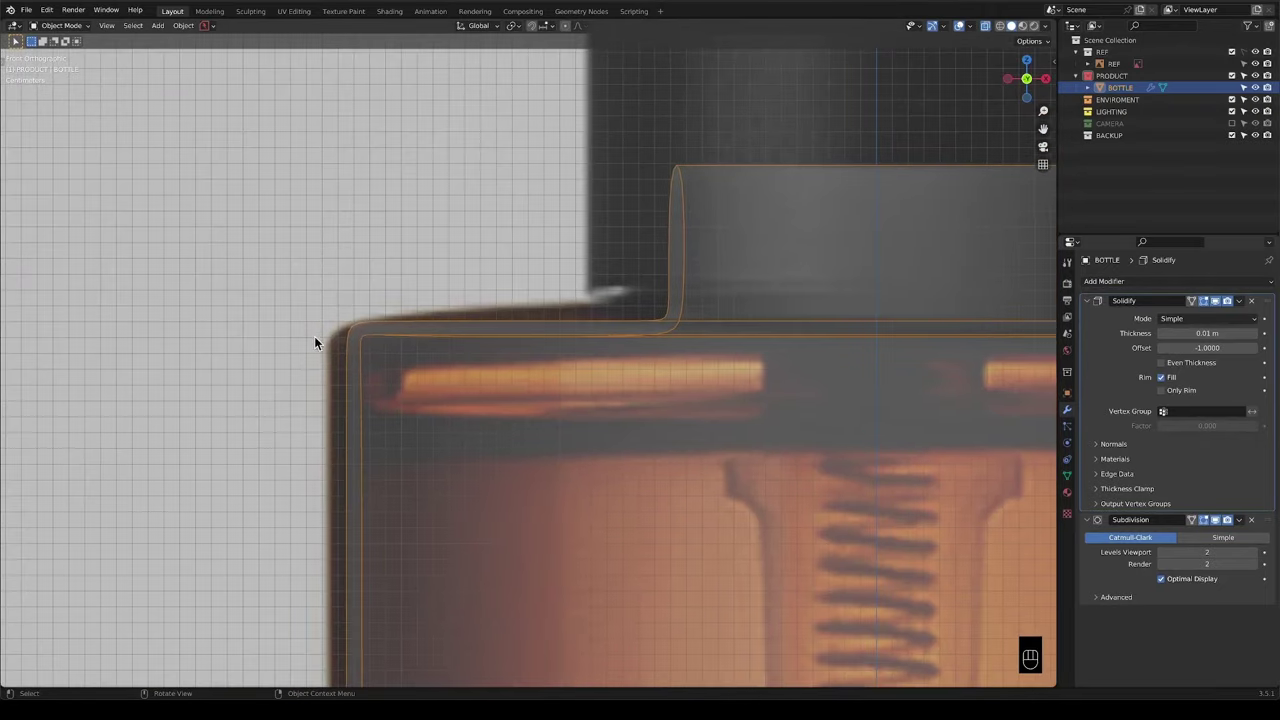
scroll(351, 343, down, 2)
scroll(663, 462, down, 2)
shift+middle_drag(614, 445, 600, 449)
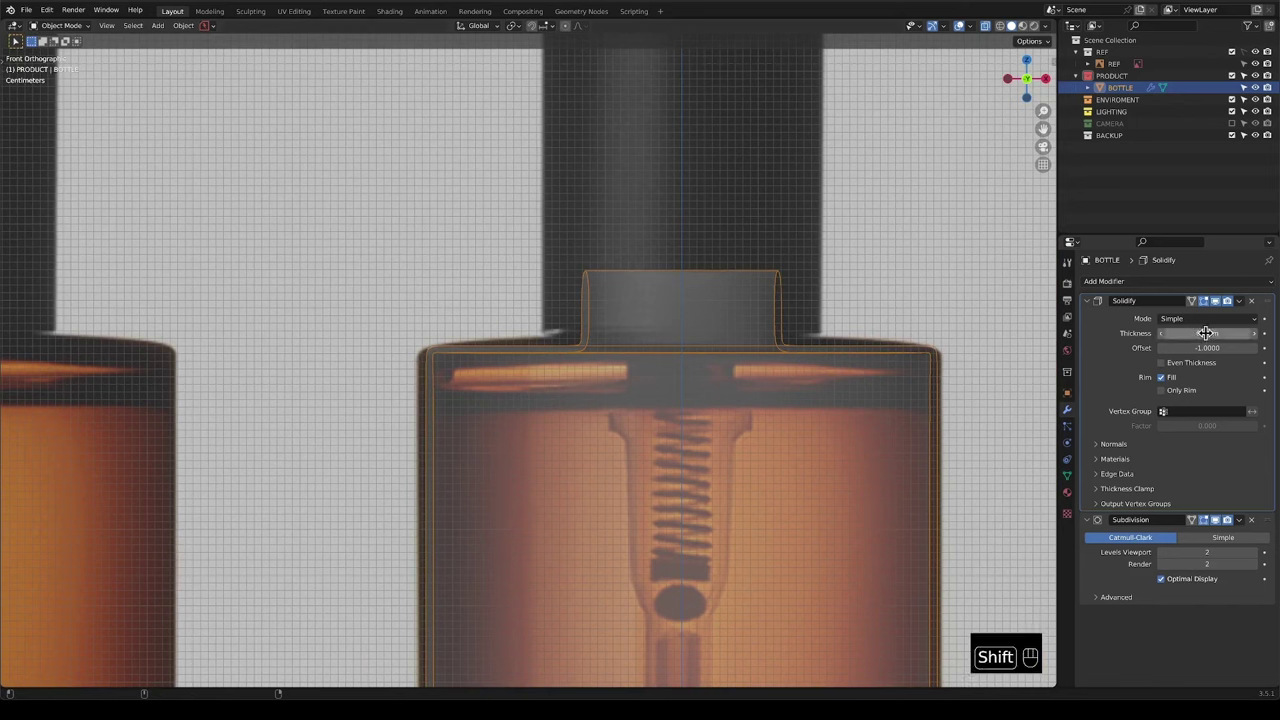
shift+drag(1207, 333, 1245, 333)
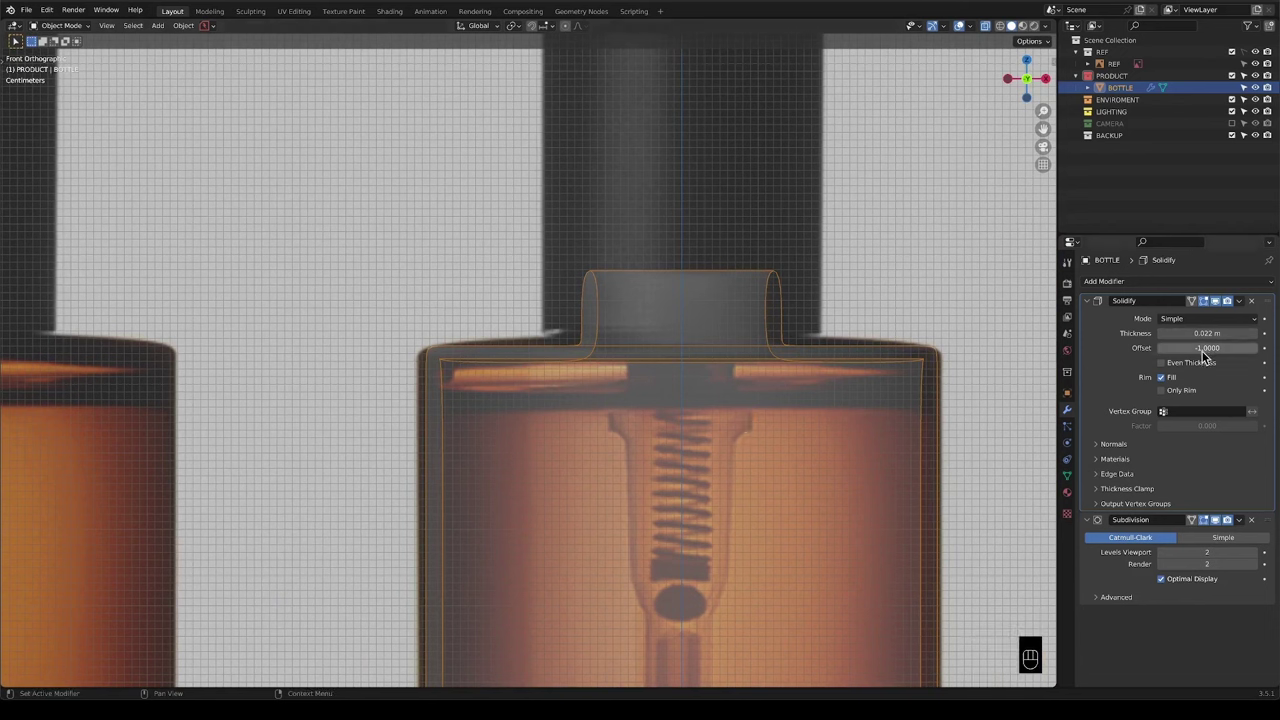
click(1161, 363)
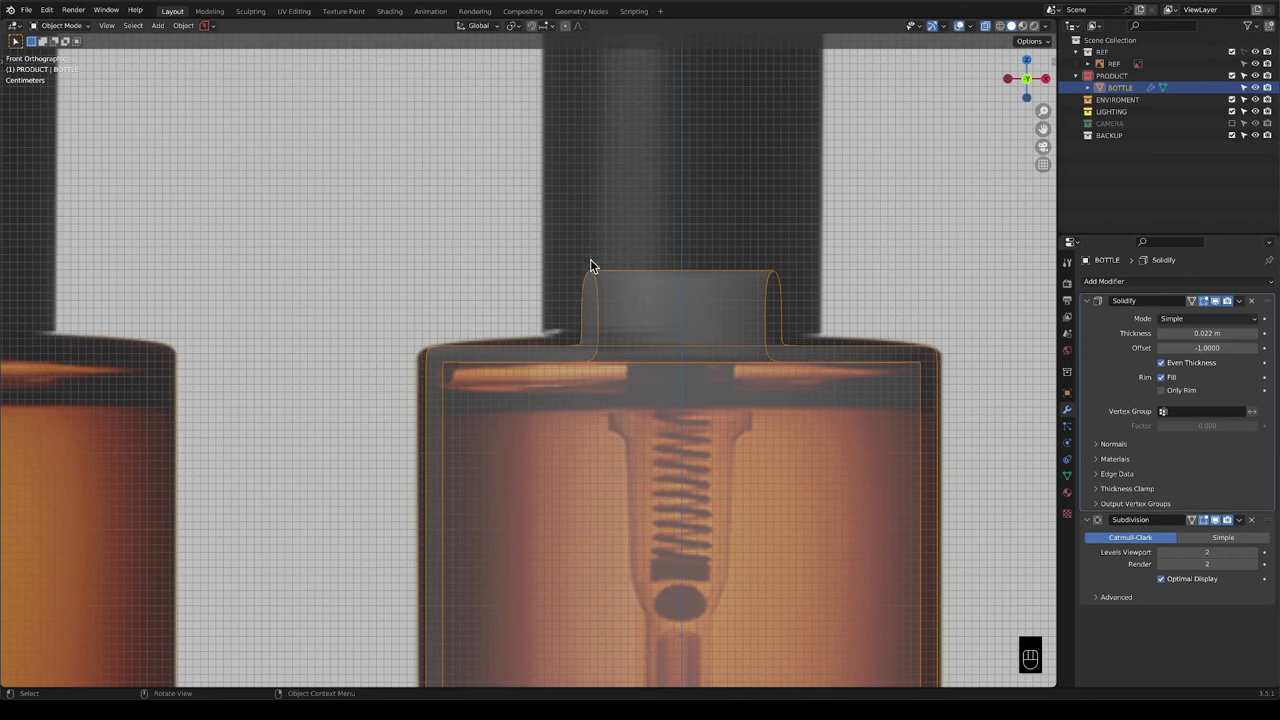
Add two loop cuts around the bottle's neck, sliding the first close to the top rim with factor -0.904.
key(Tab)
click(601, 295)
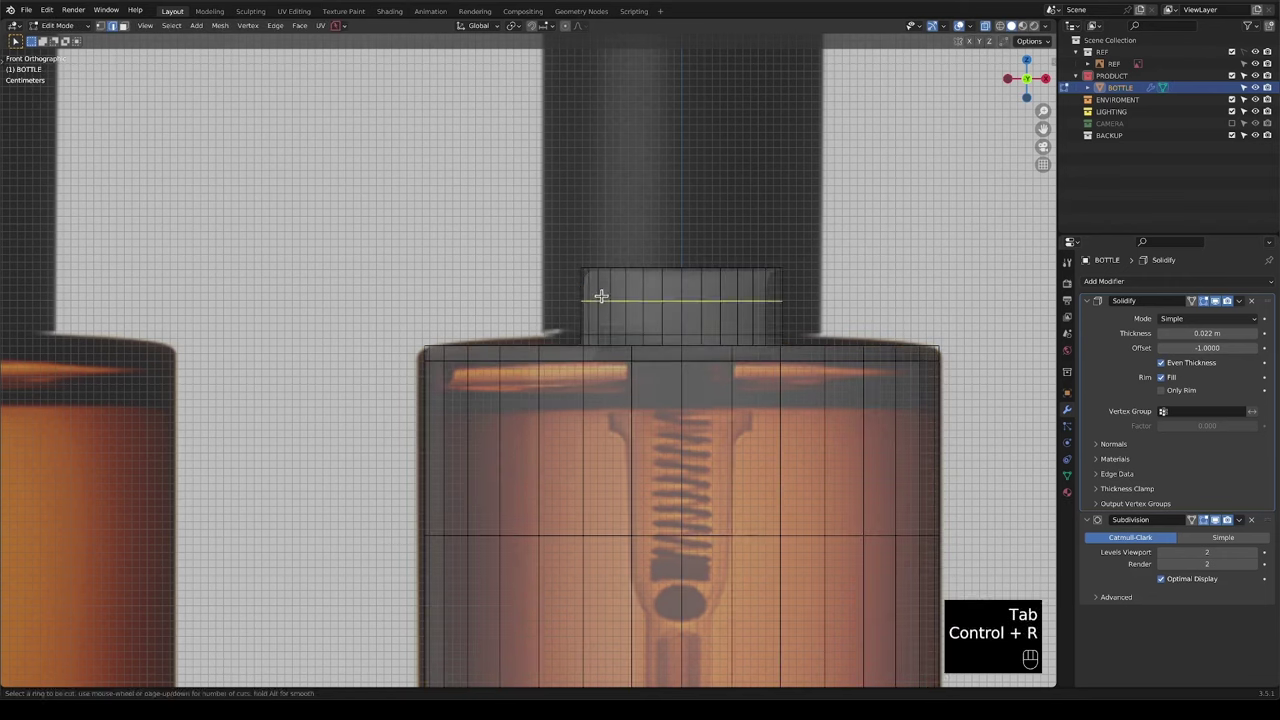
click(606, 286)
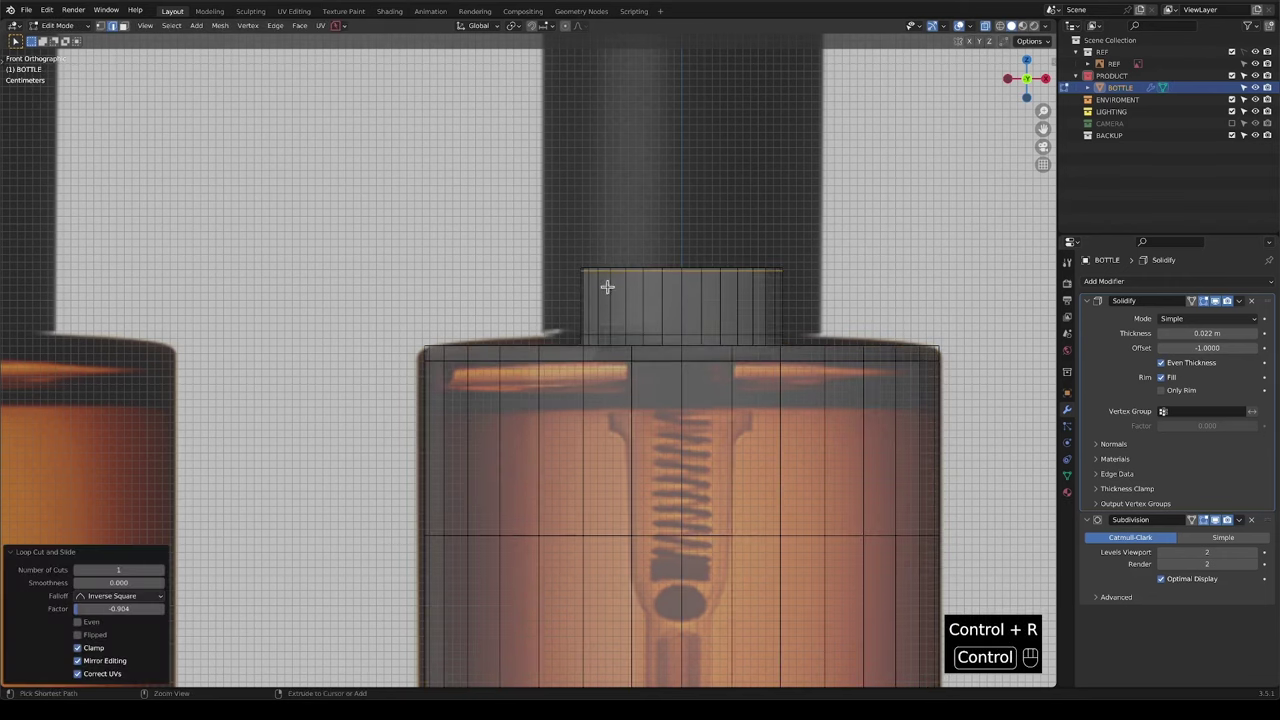
key(ctrl+r)
click(606, 290)
key(Tab)
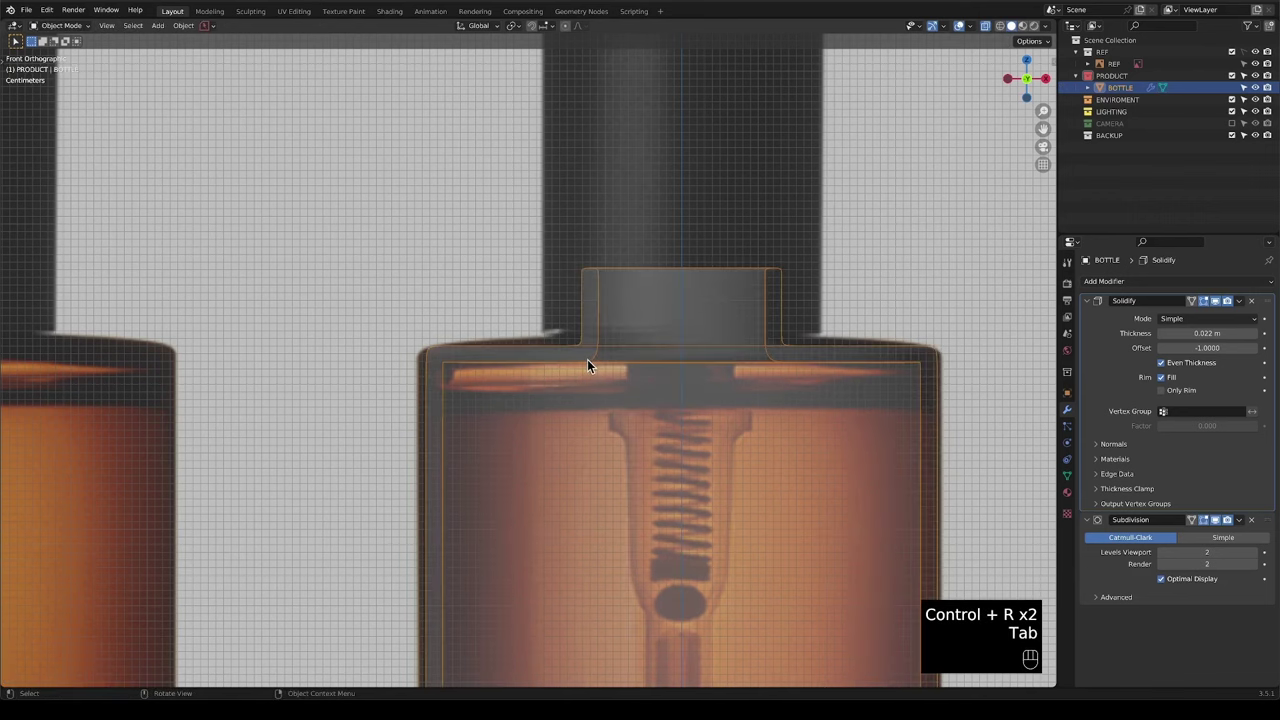
Compare the bottle's walls, base, shoulder and neck with the reference image in front view.
scroll(587, 359, down, 1)
shift+middle_drag(576, 368, 577, 234)
scroll(566, 320, down, 6)
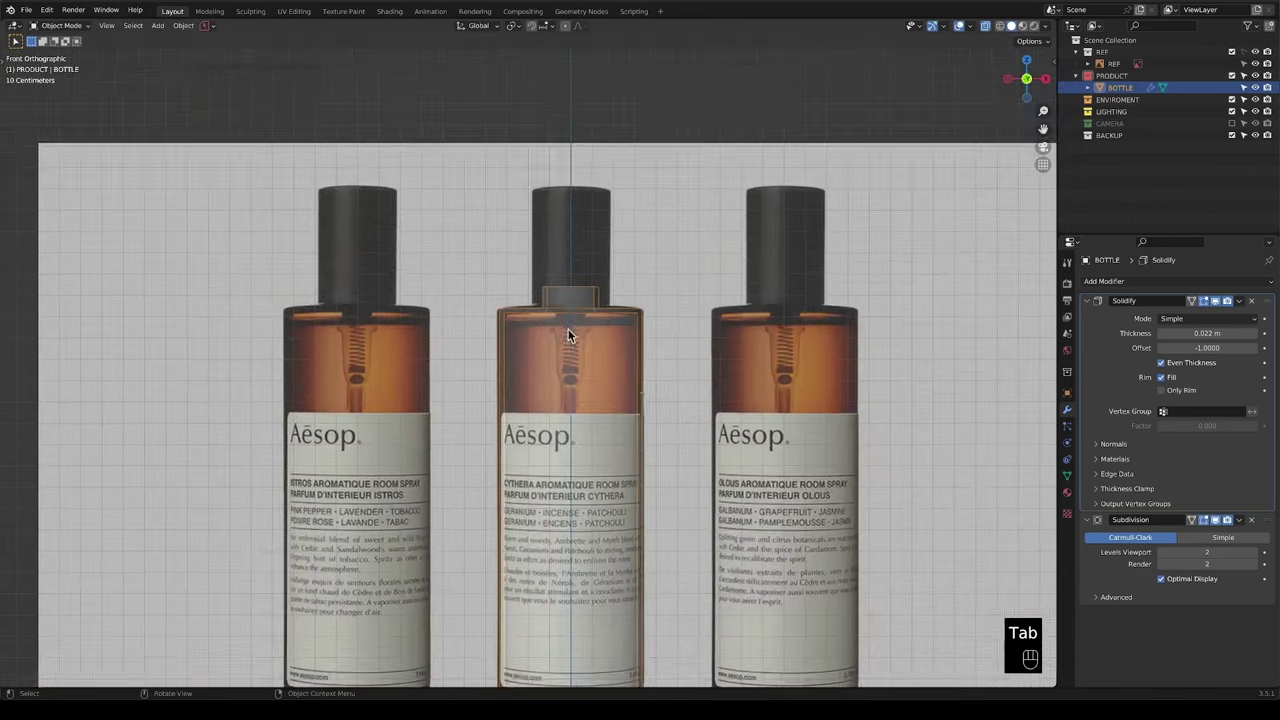
shift+middle_drag(568, 335, 547, 112)
shift+scroll(548, 270, up, 5)
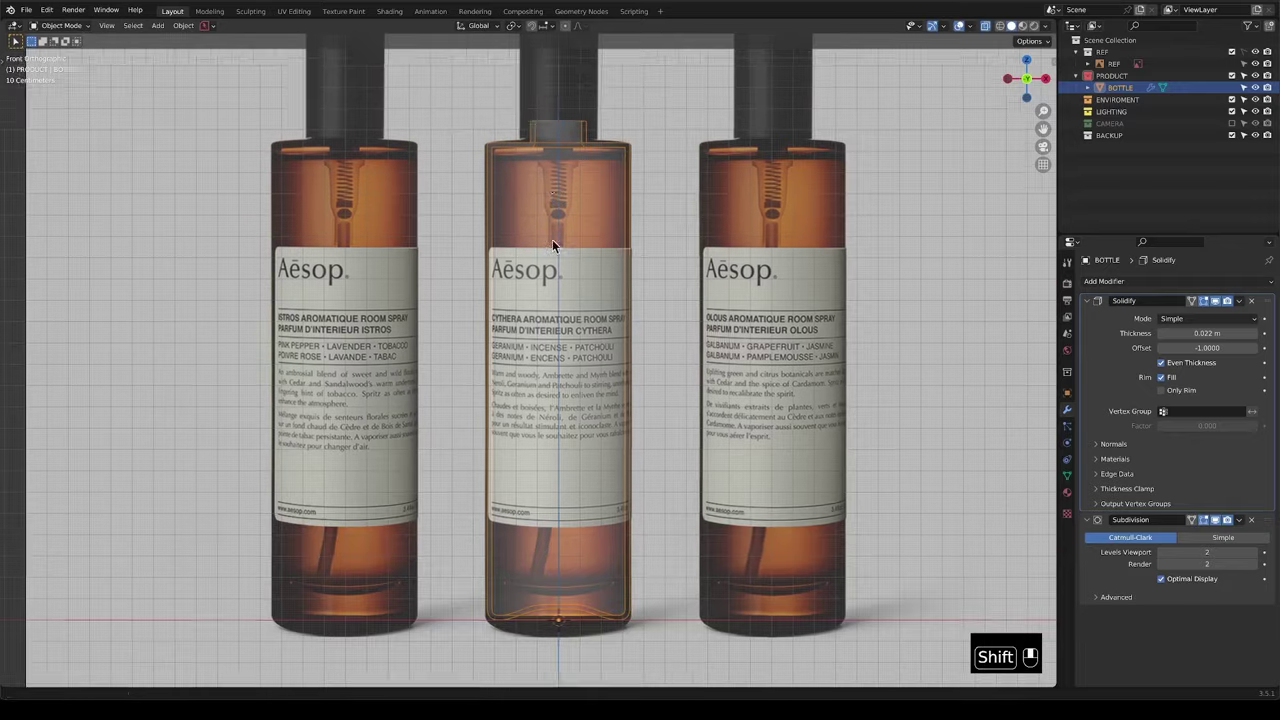
scroll(540, 270, up, 4)
shift+middle_drag(540, 270, 565, 339)
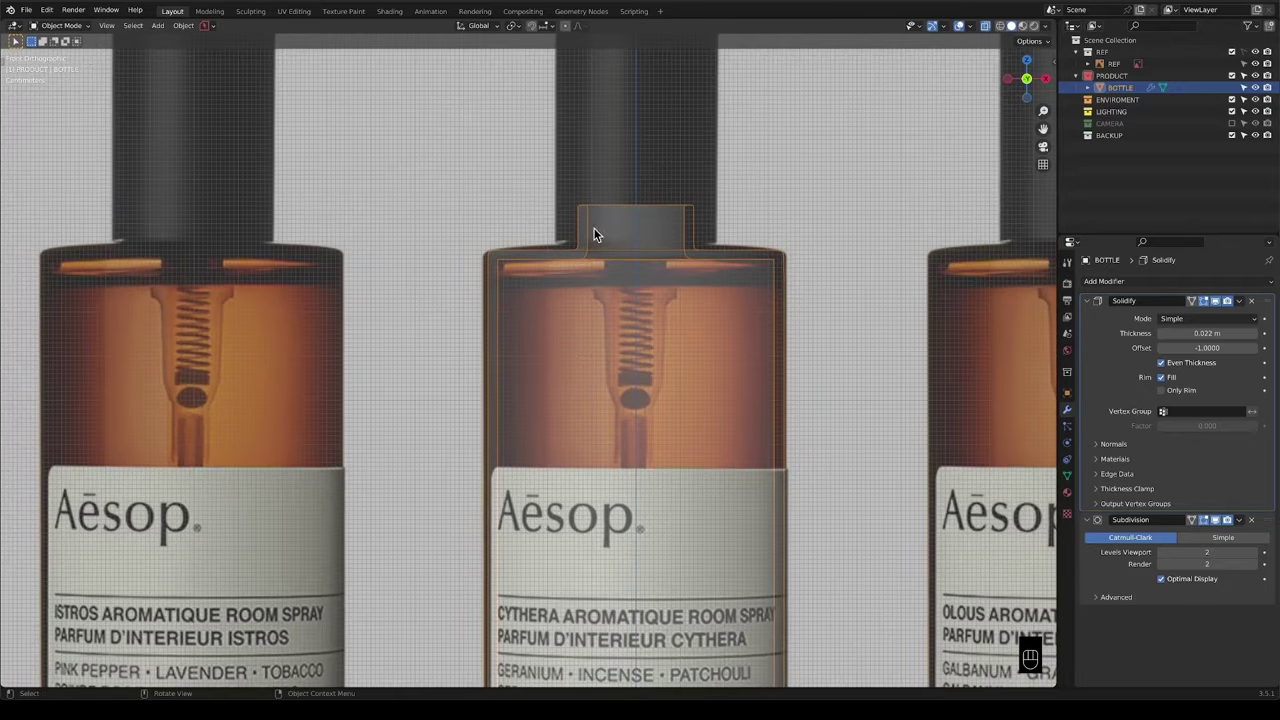
shift+scroll(597, 240, up, 3)
scroll(612, 307, up, 1)
shift+middle_drag(632, 291, 620, 334)
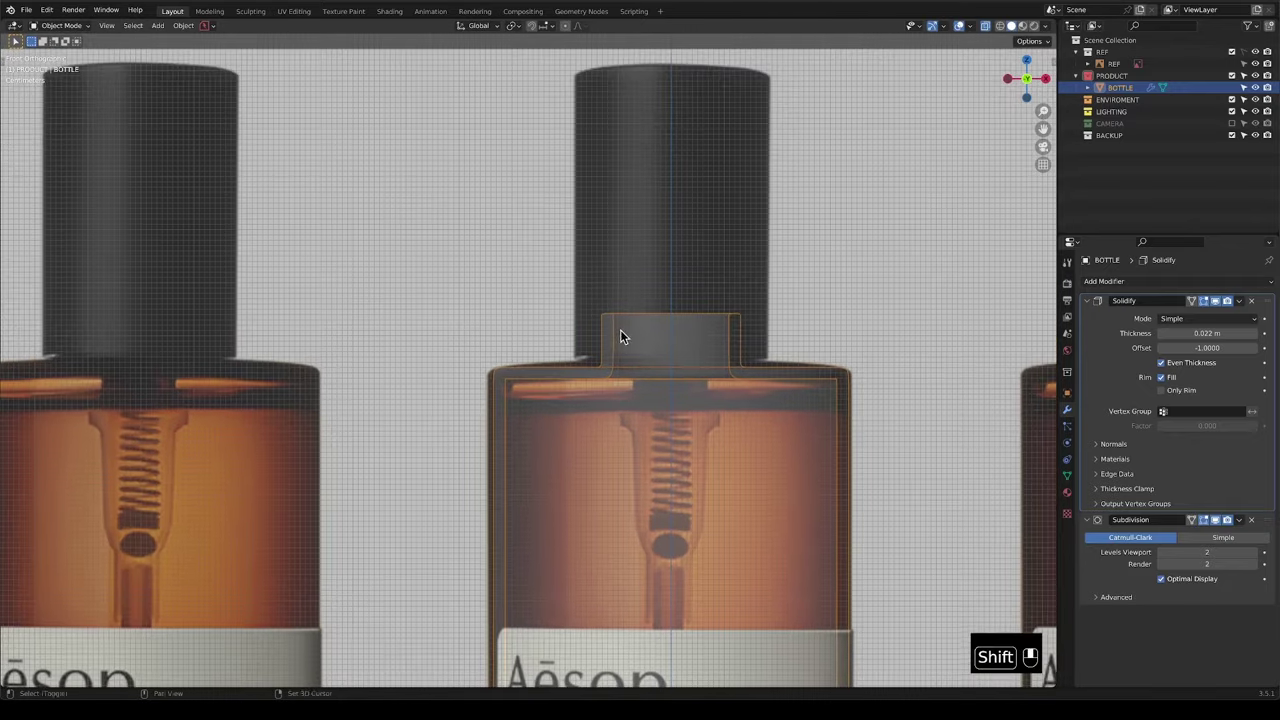
Duplicate the bottle in place, store the copy in the BACKUP collection and exclude that collection from the view layer.
click(1089, 302)
click(1088, 317)
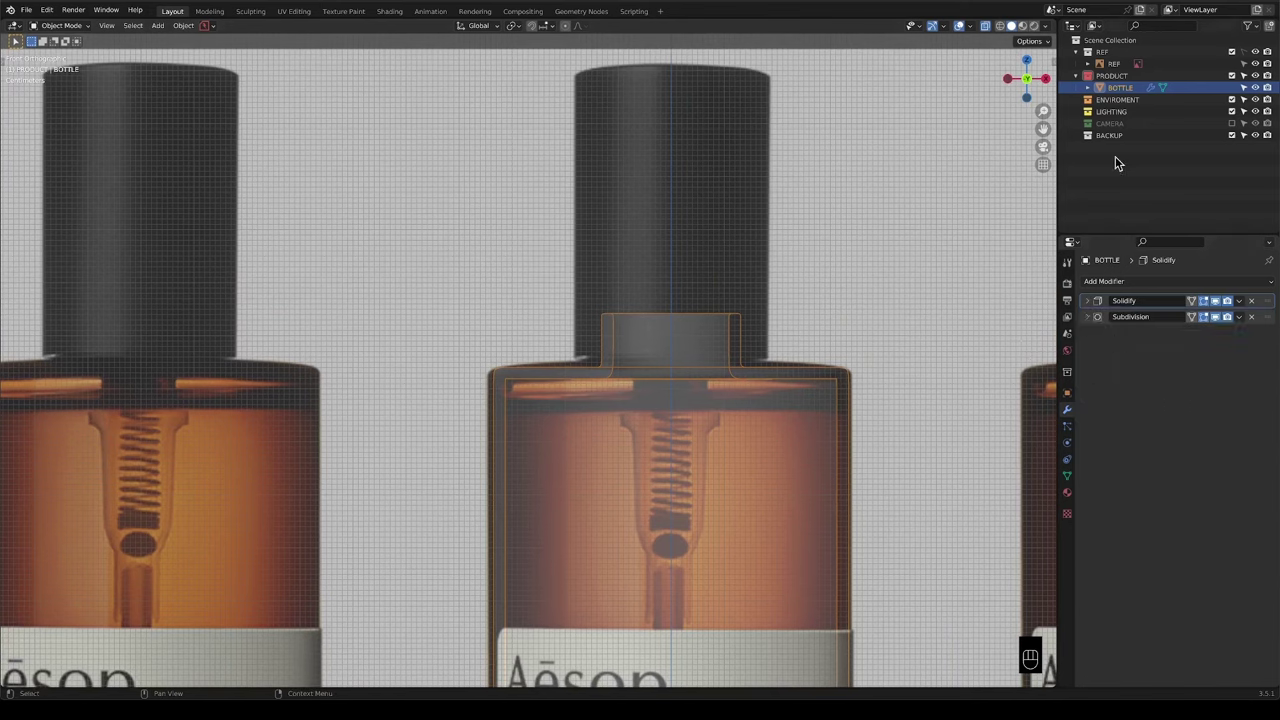
key(shift+d)
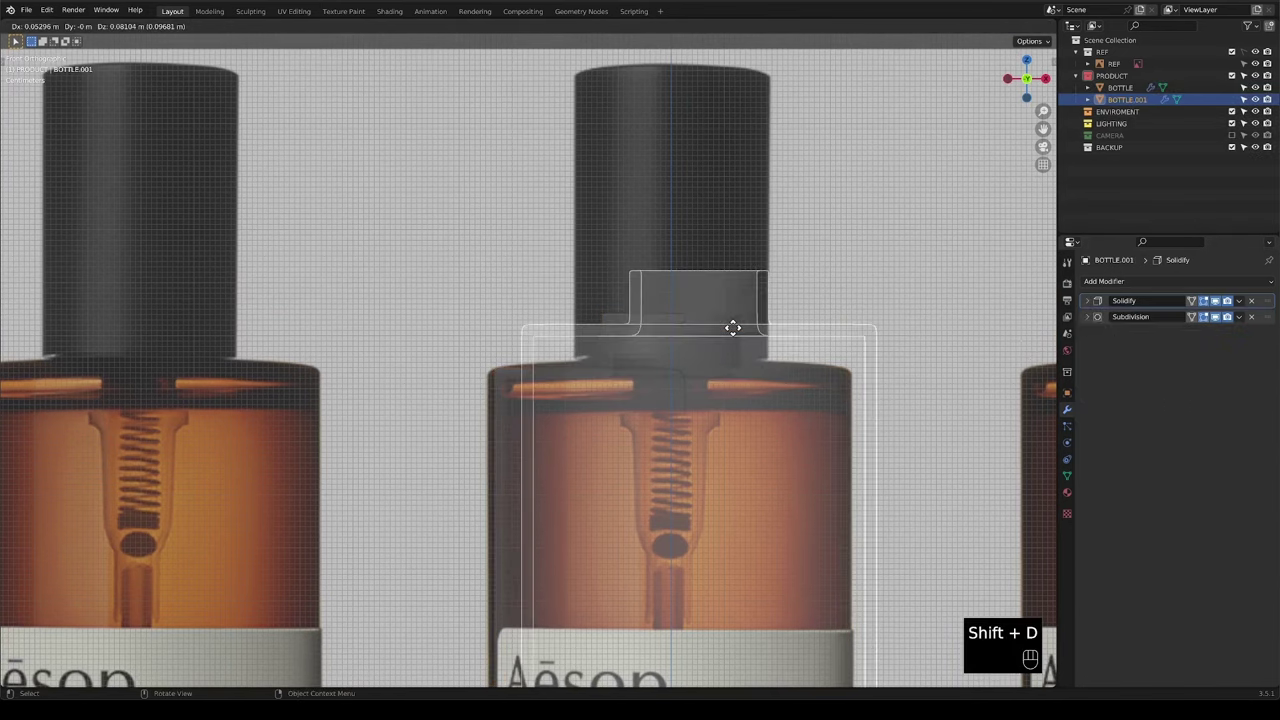
right_click(743, 289)
drag(1128, 100, 1122, 145)
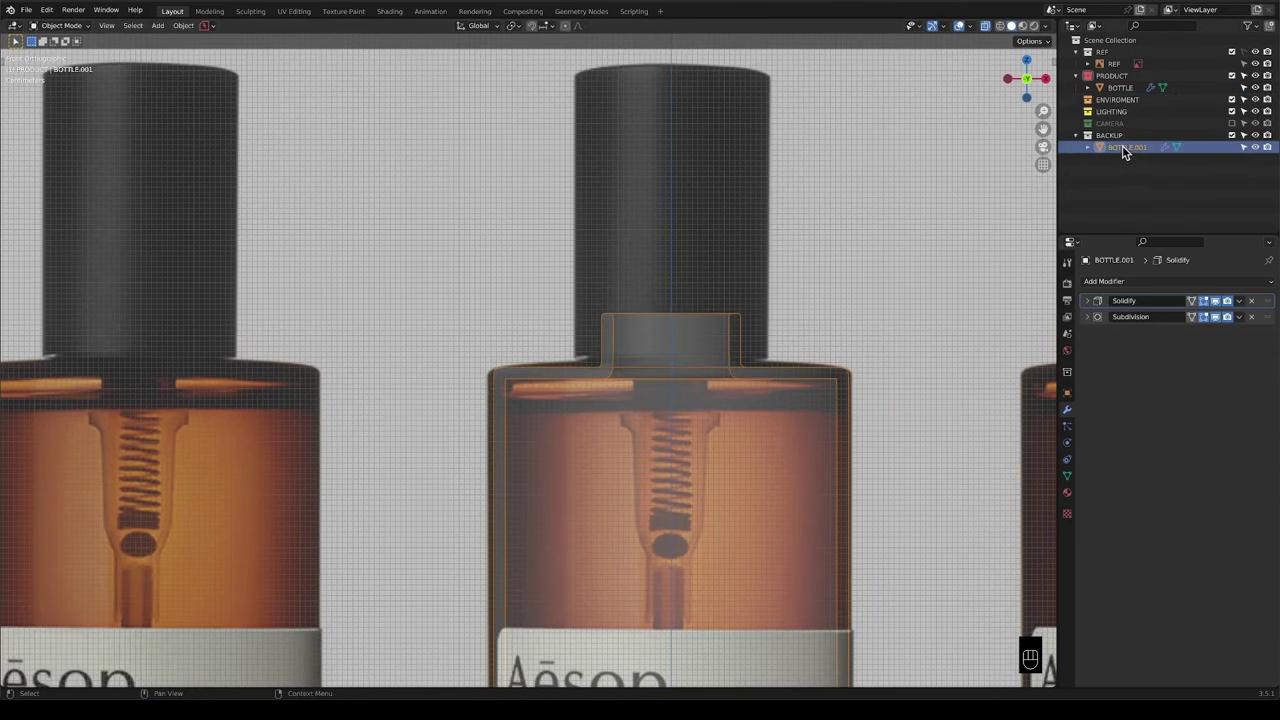
click(1232, 136)
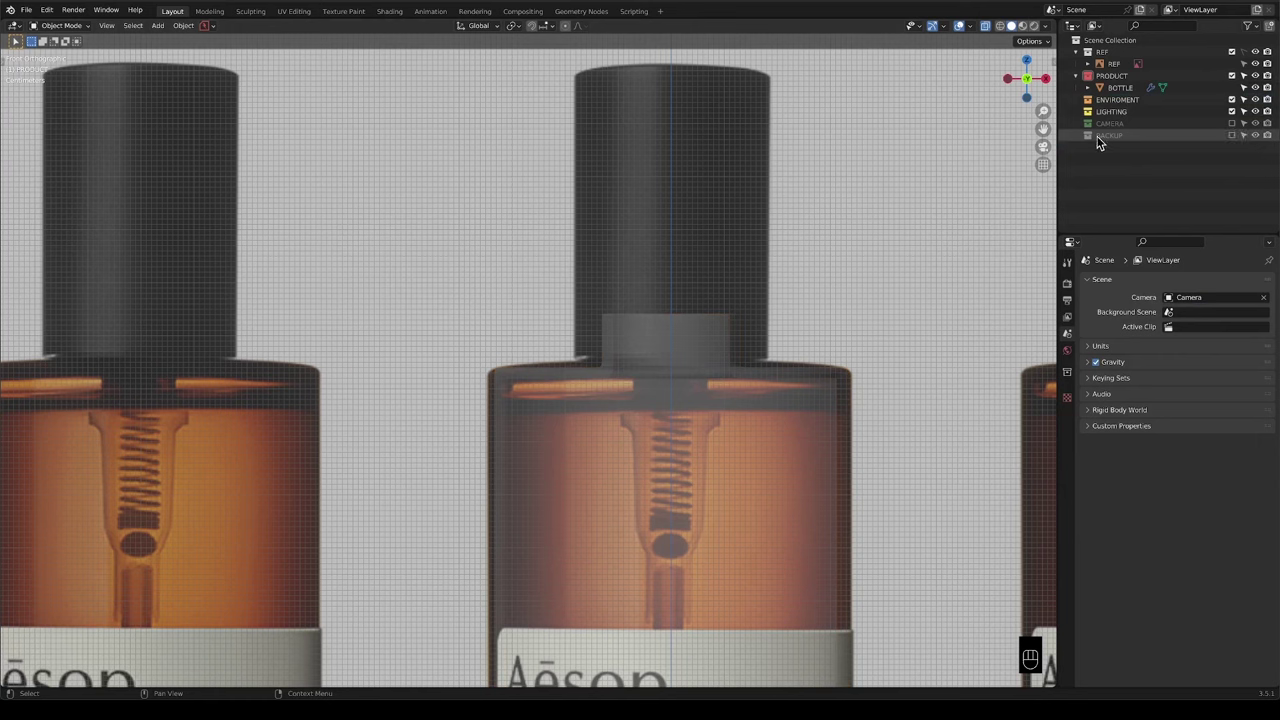
Apply the Solidify modifier to the bottle and enter Edit Mode on its mesh.
click(616, 367)
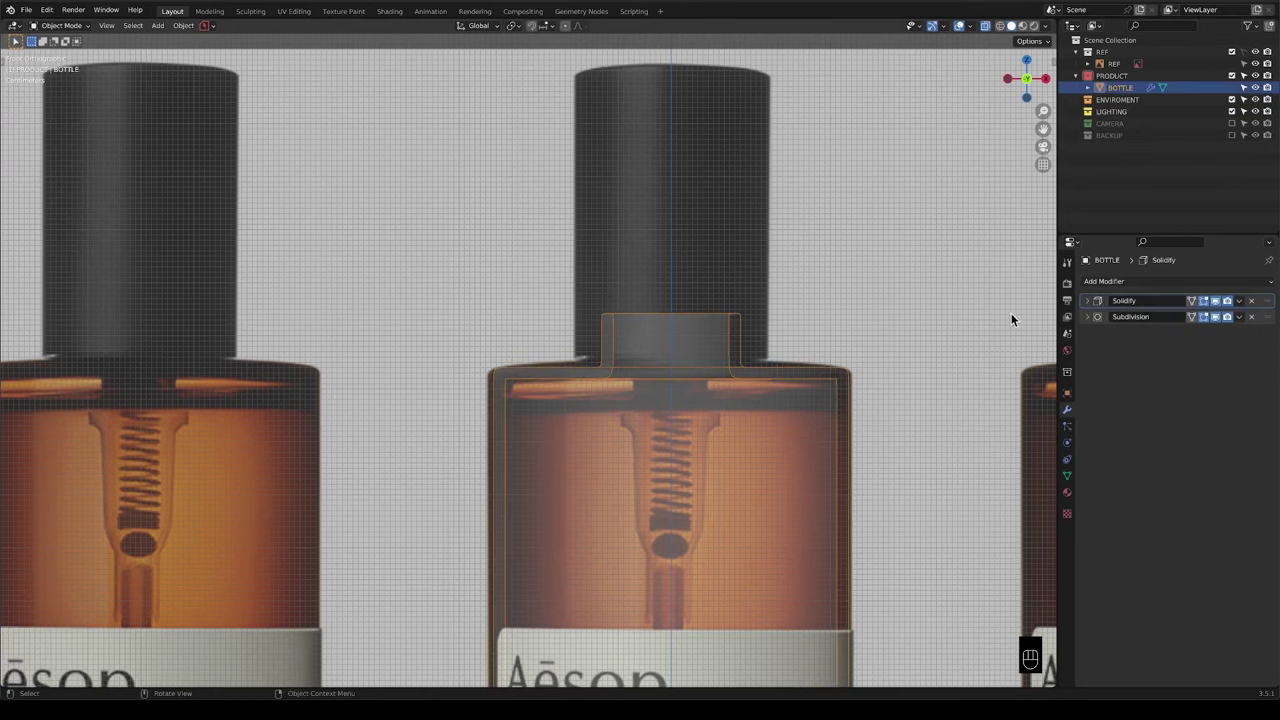
click(1239, 300)
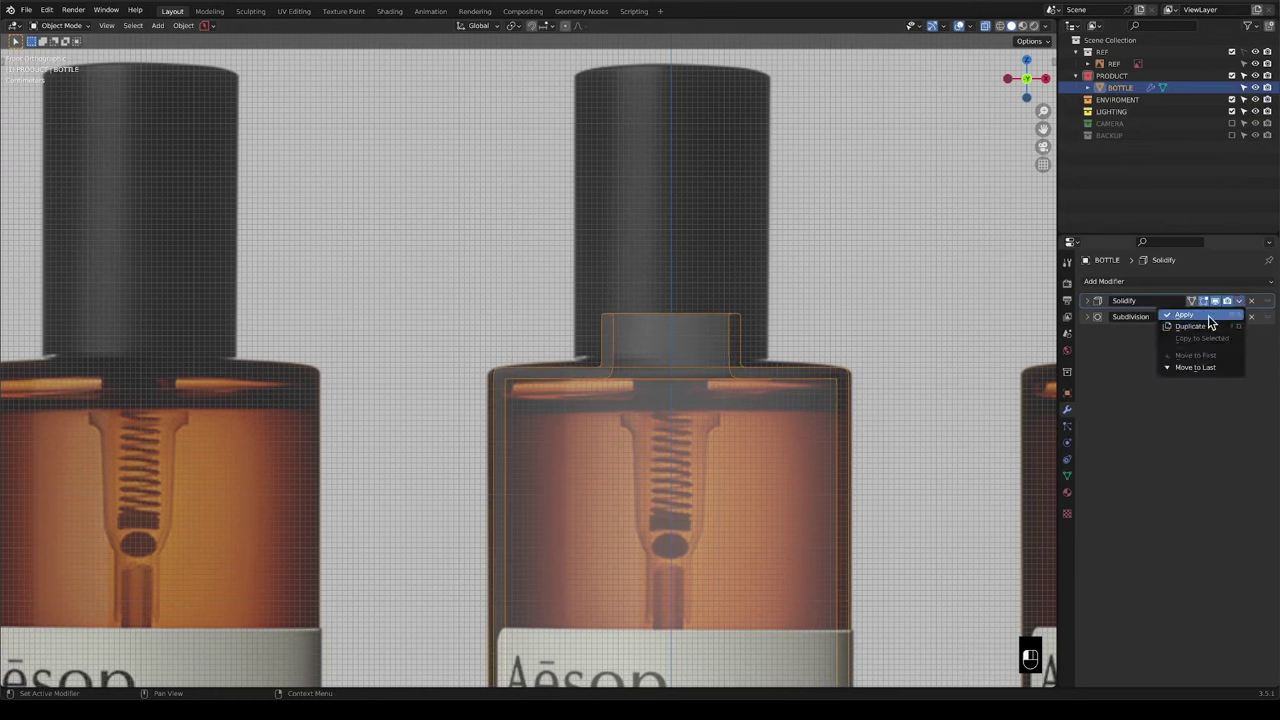
click(1208, 315)
scroll(644, 340, down, 5)
key(Tab)
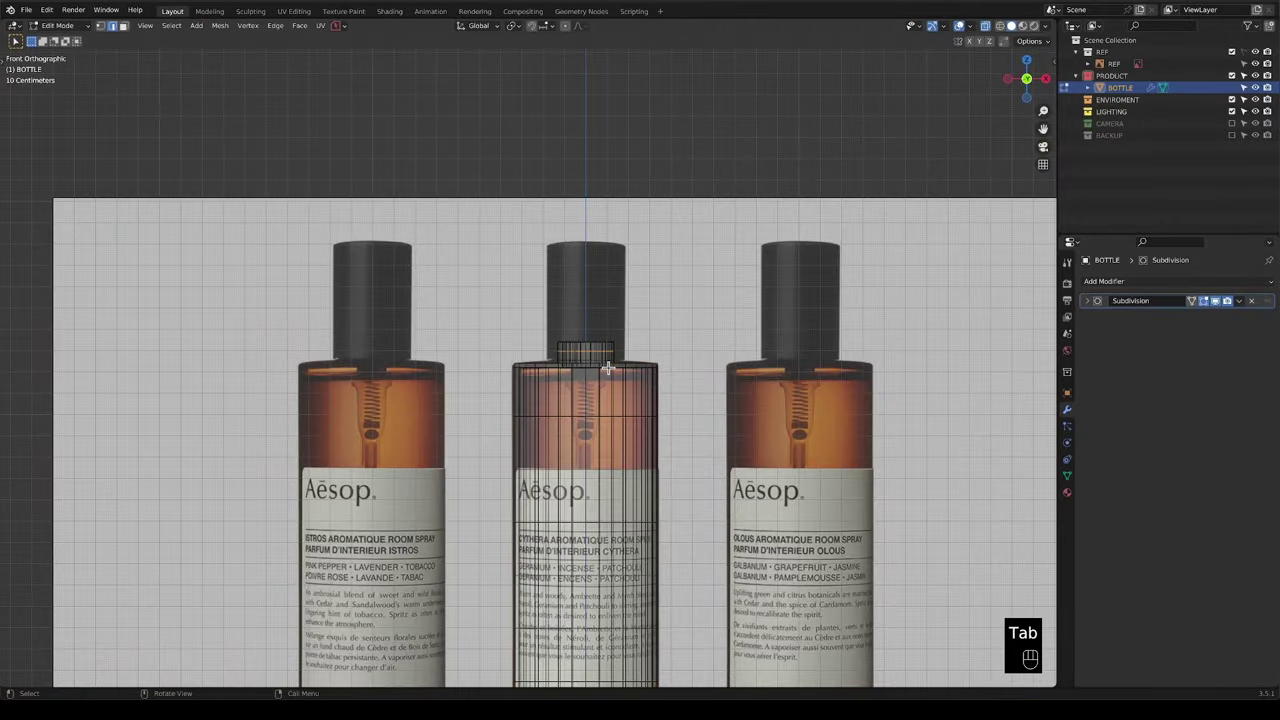
Examine the closely spaced edge loops at the bottle's inner shoulder corner, selecting them individually.
middle_drag(608, 368, 675, 348)
scroll(585, 373, up, 8)
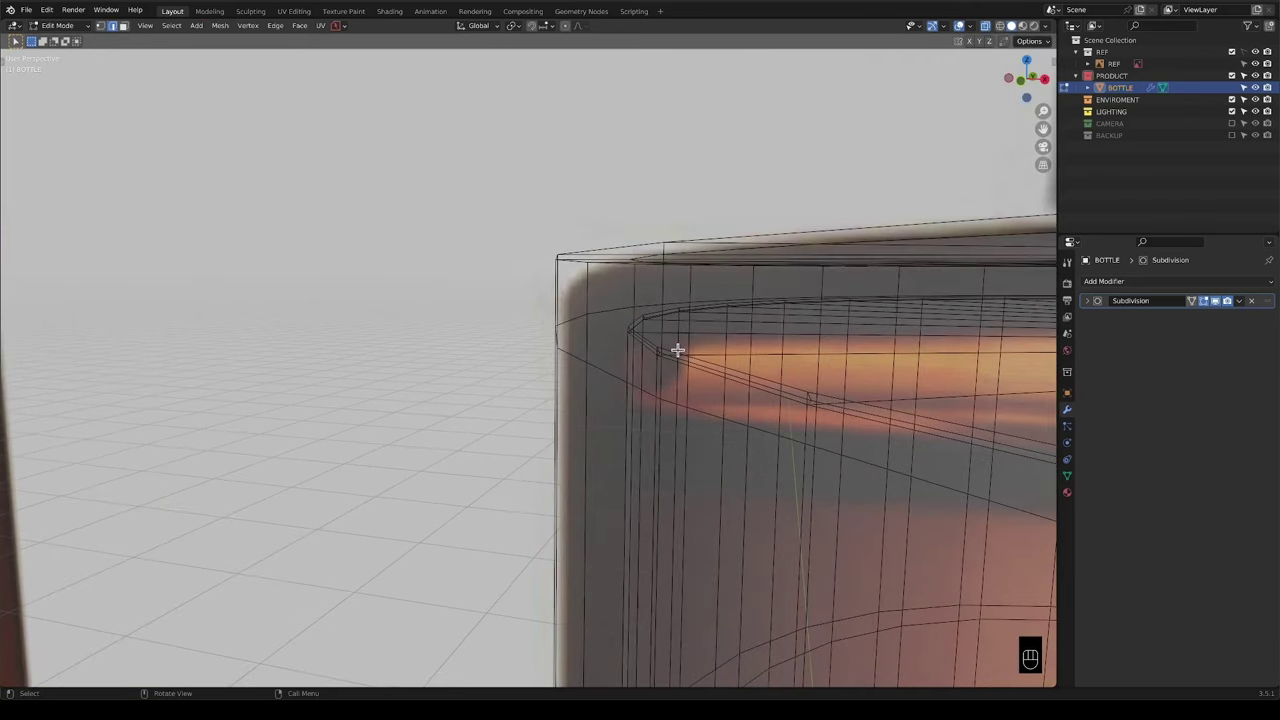
alt+click(694, 359)
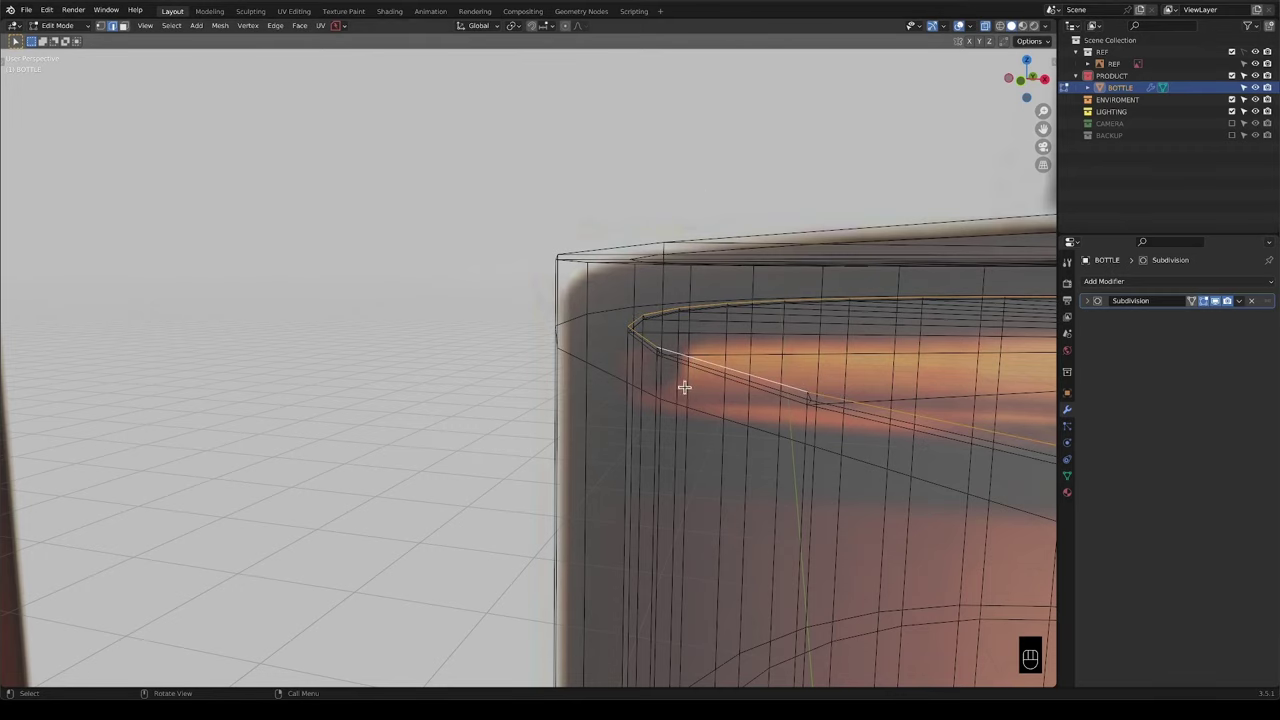
middle_drag(686, 383, 677, 409)
key(1)
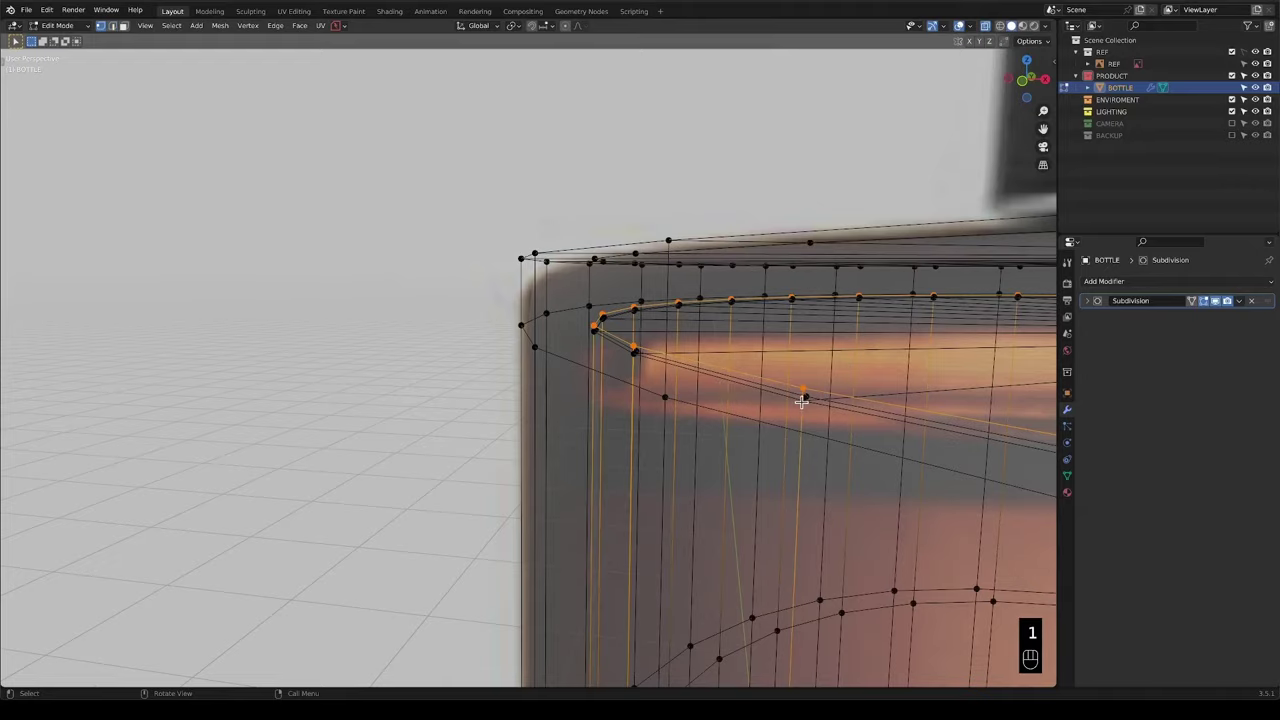
alt+click(673, 372)
middle_drag(673, 372, 716, 371)
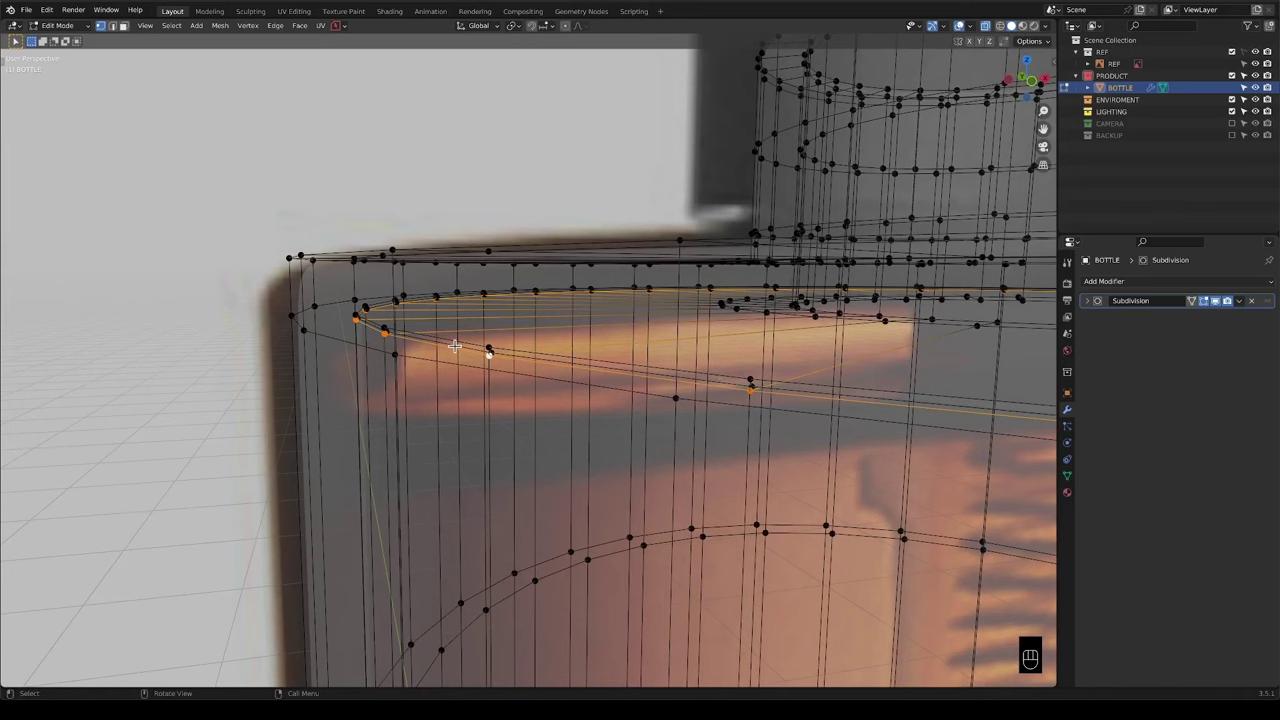
middle_drag(742, 317, 665, 343)
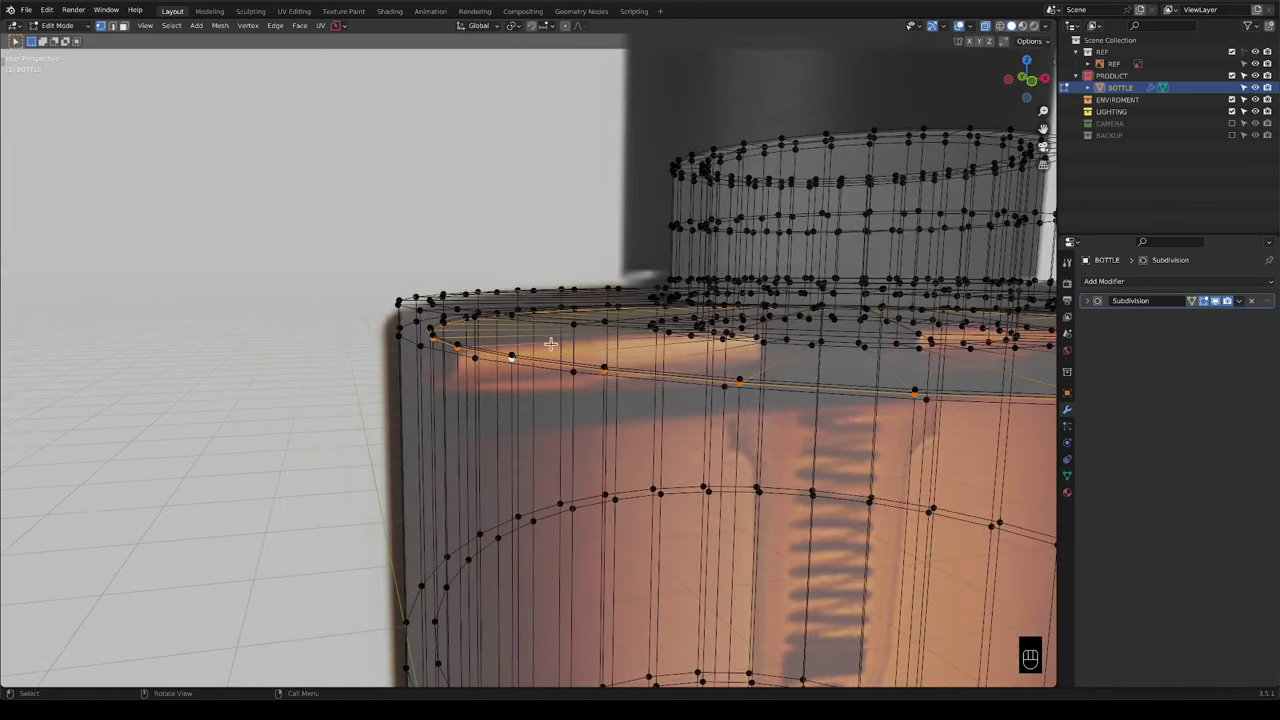
Select the middle of the three close edge loops at the inner shoulder corner and try moving it.
key(KP_1)
shift+middle_drag(523, 337, 588, 317)
scroll(474, 395, up, 4)
alt+click(584, 298)
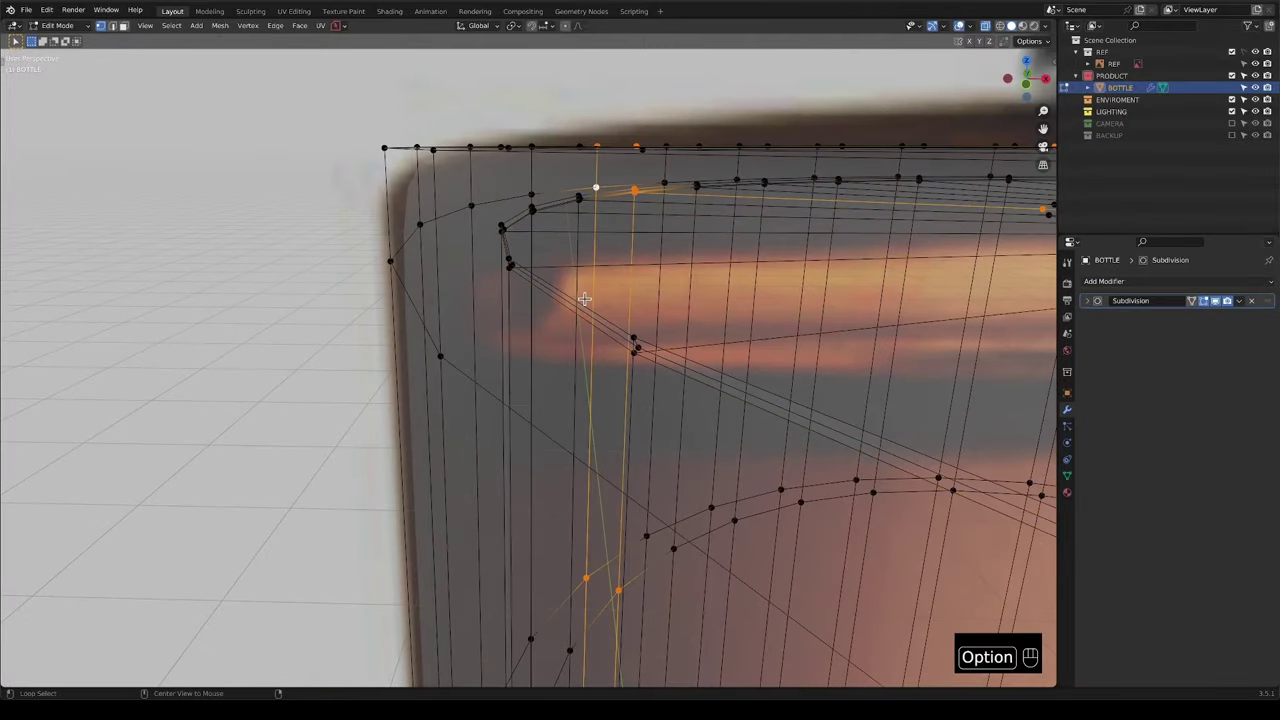
alt+click(634, 343)
alt+click(645, 350)
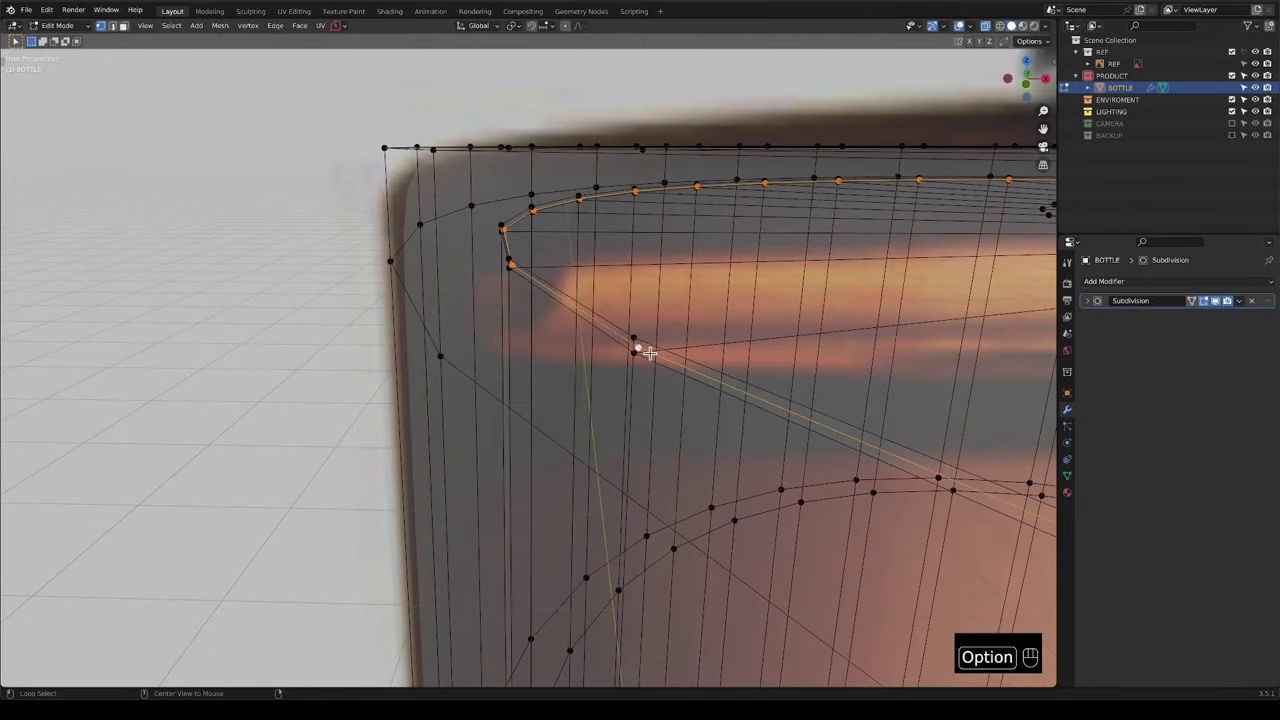
middle_drag(645, 350, 702, 372)
key(g)
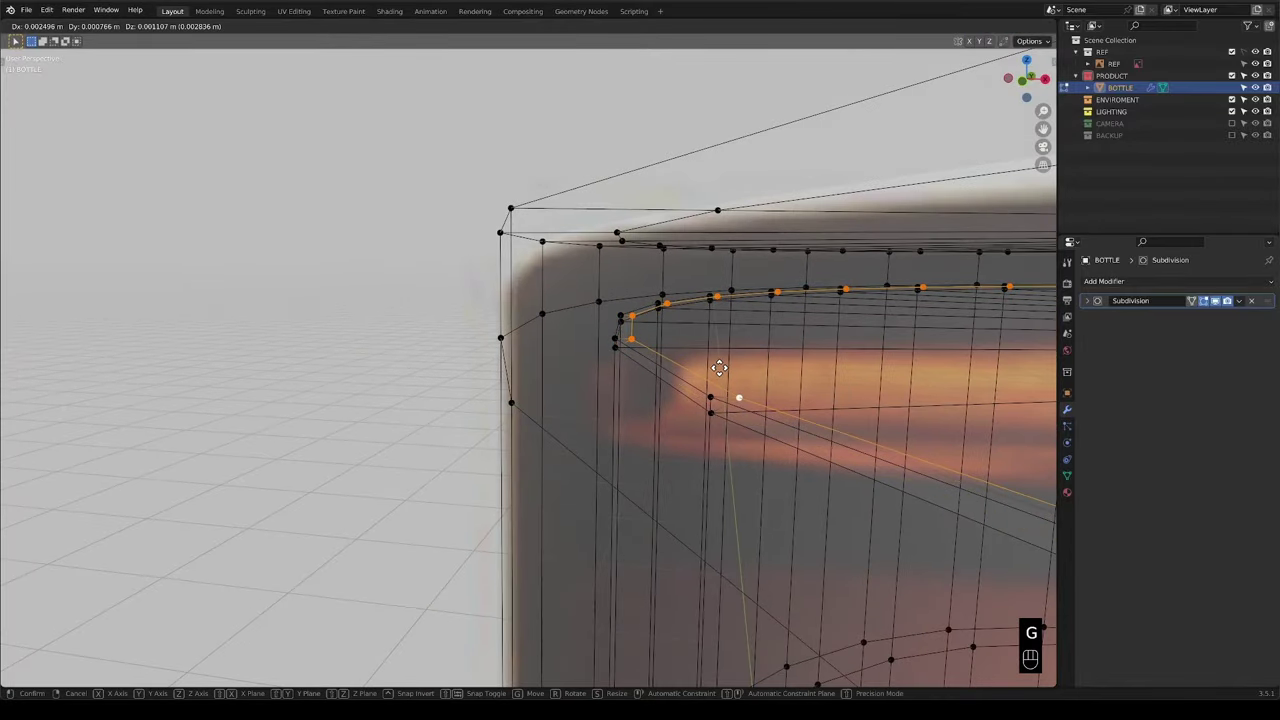
right_click(719, 368)
shift+middle_drag(749, 407, 686, 377)
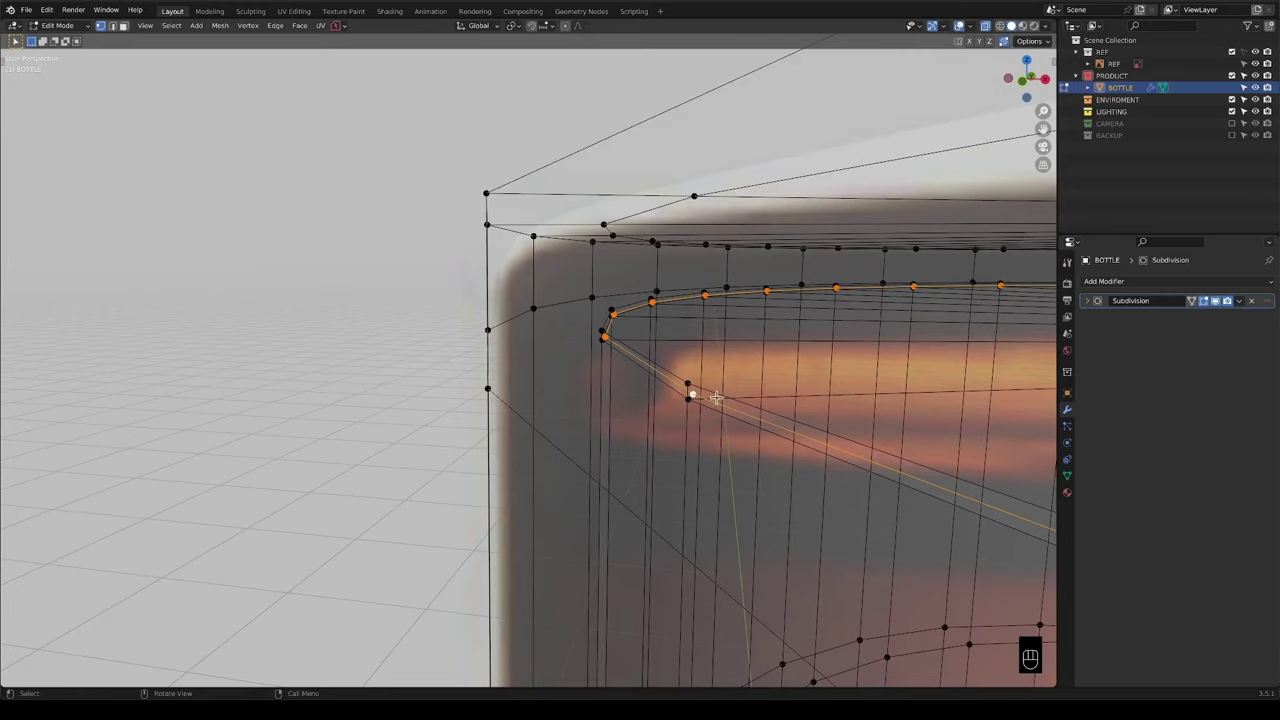
middle_drag(697, 405, 691, 377)
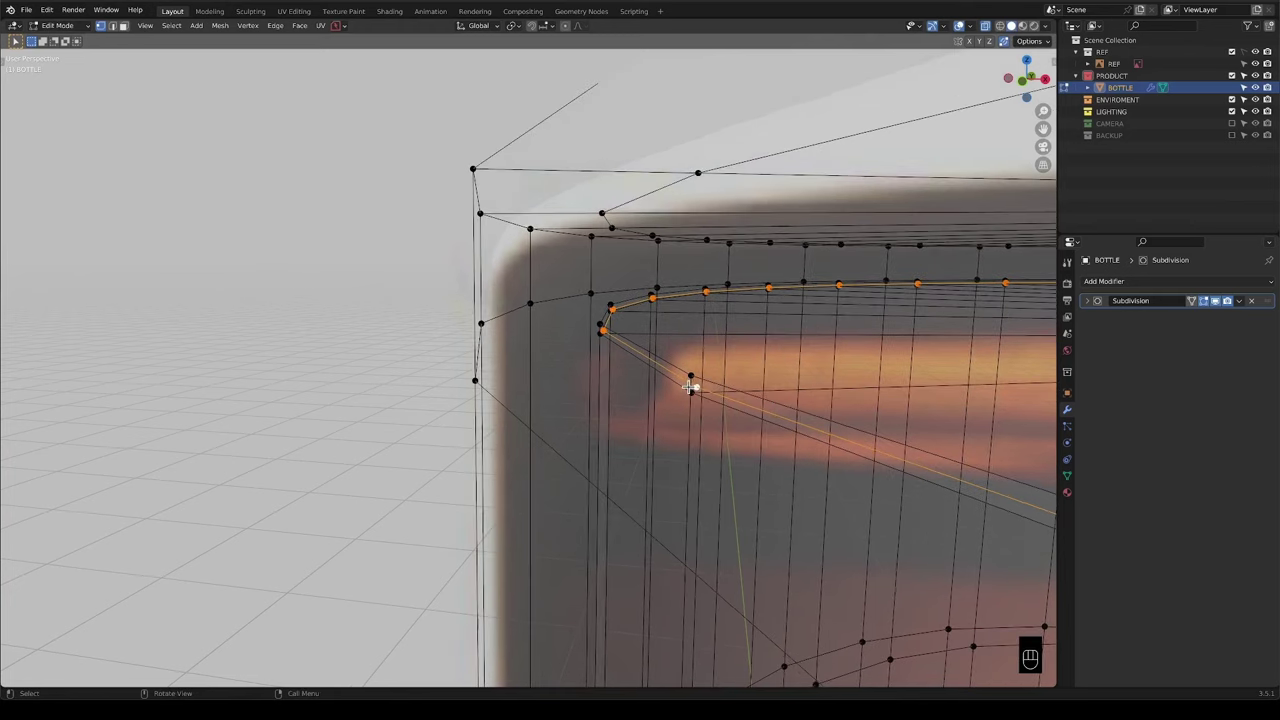
key(KP_1)
scroll(391, 517, down, 2)
shift+middle_drag(391, 517, 527, 371)
scroll(527, 371, up, 2)
key(g)
key(g)
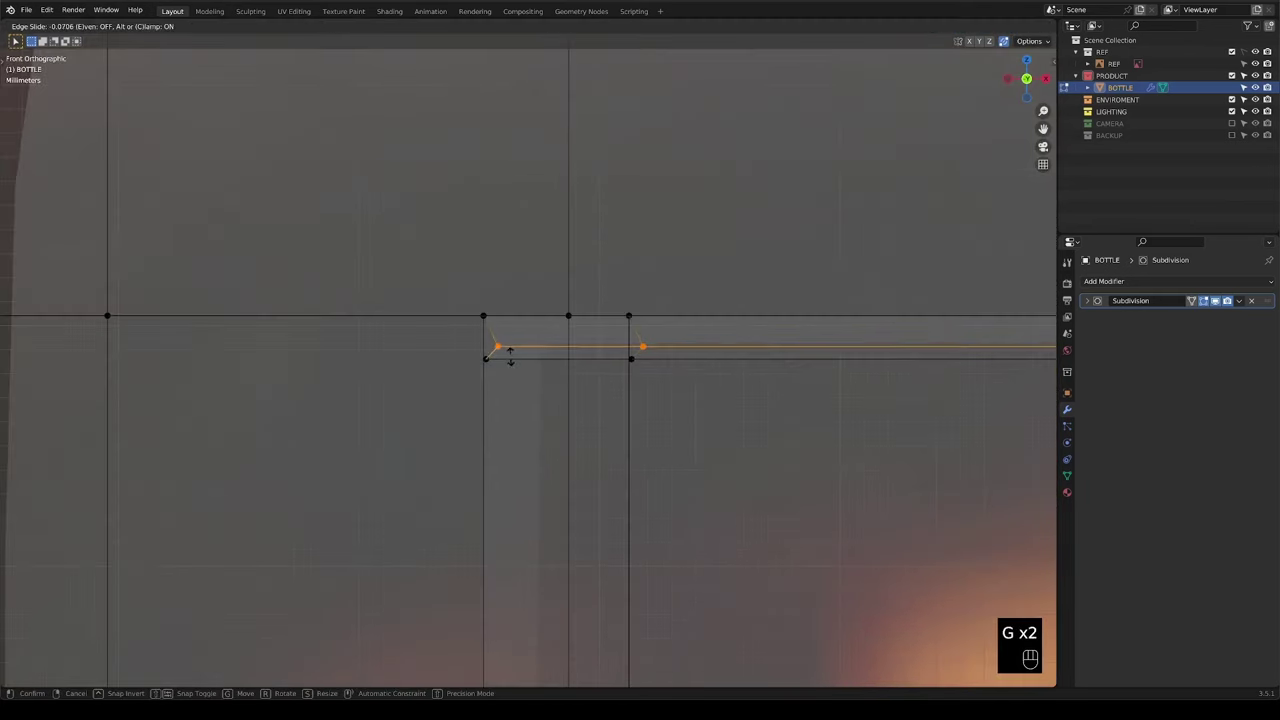
key(ctrl)
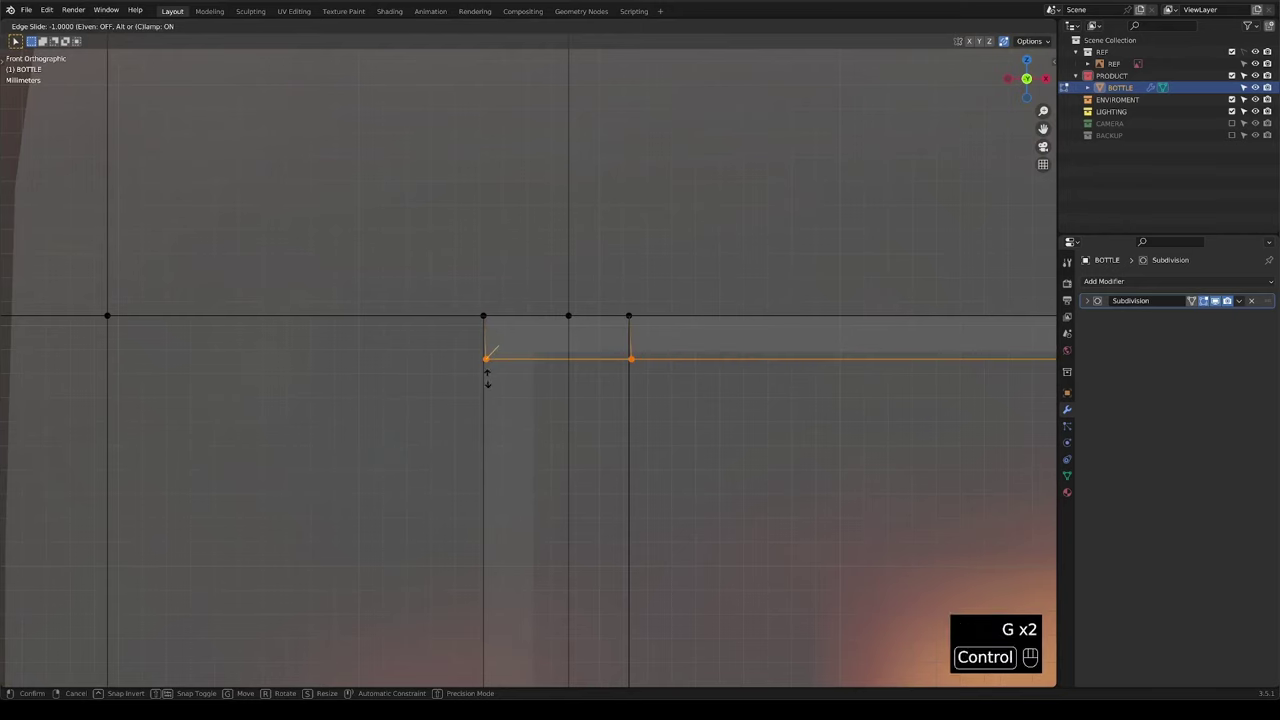
right_click(484, 377)
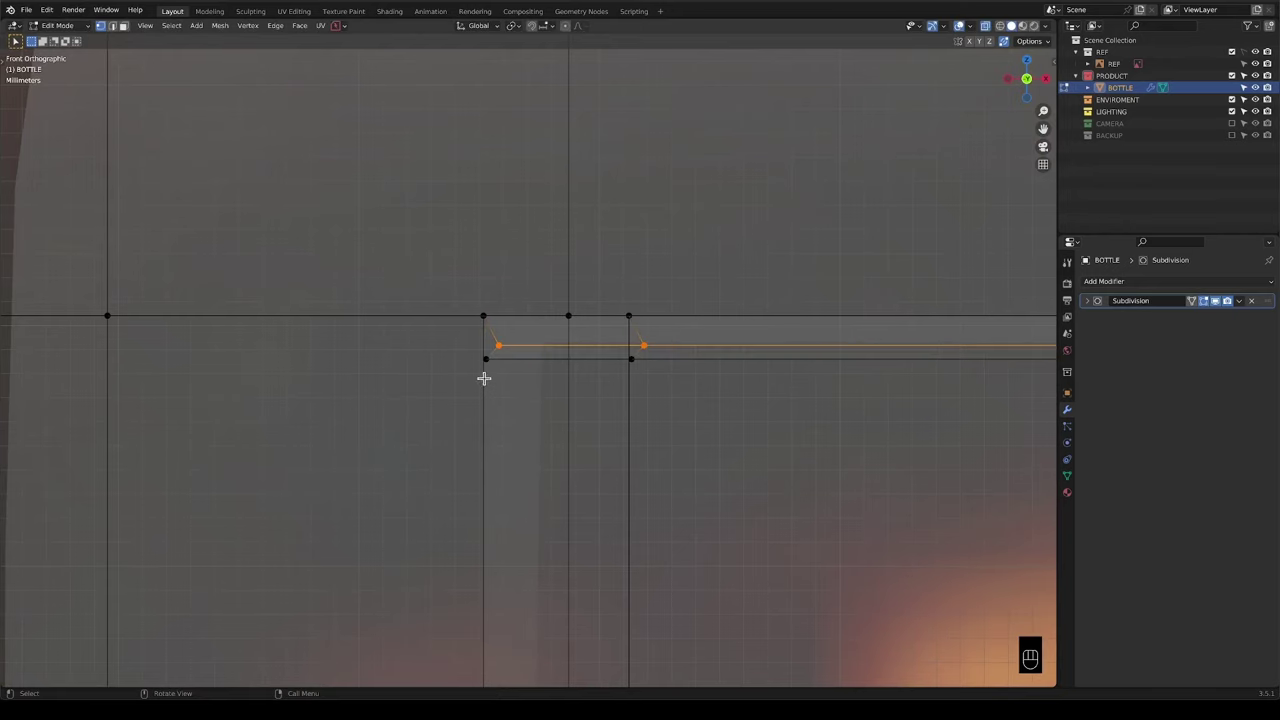
Set snapping to Vertex and edge-slide the middle inner shoulder loop onto the loop below with factor -1.000.
click(545, 26)
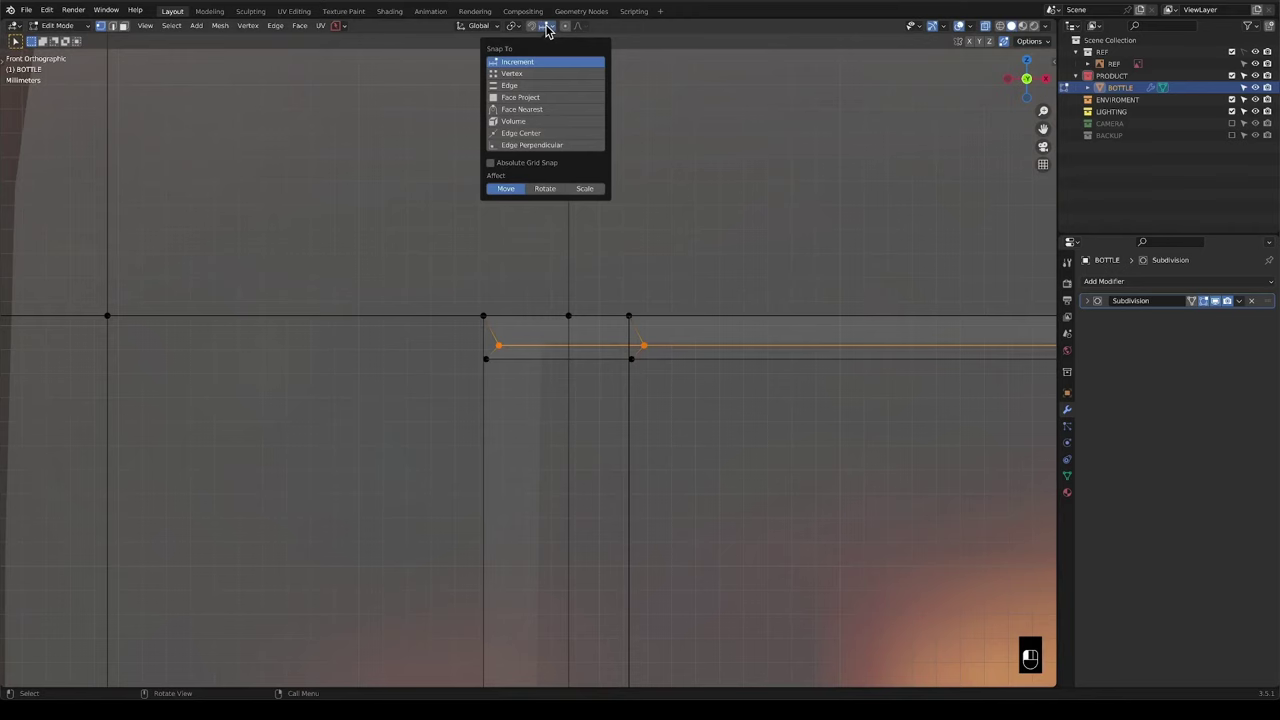
click(526, 77)
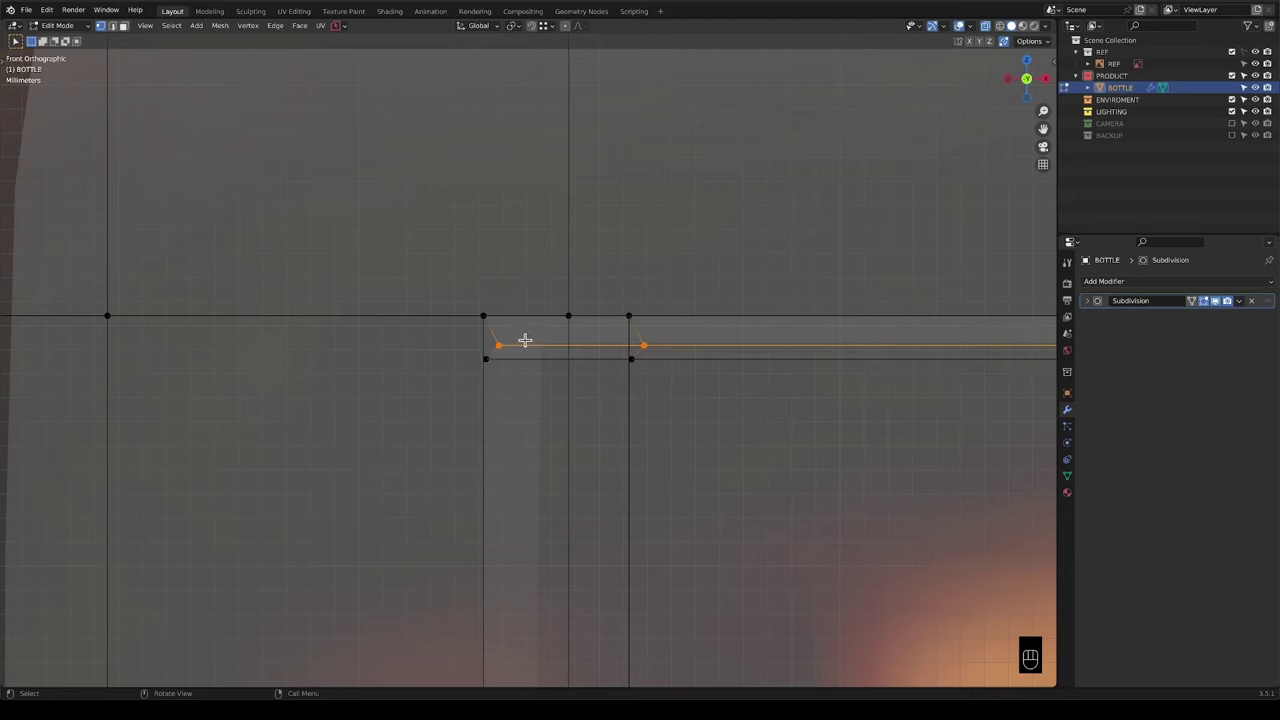
key(g)
key(g)
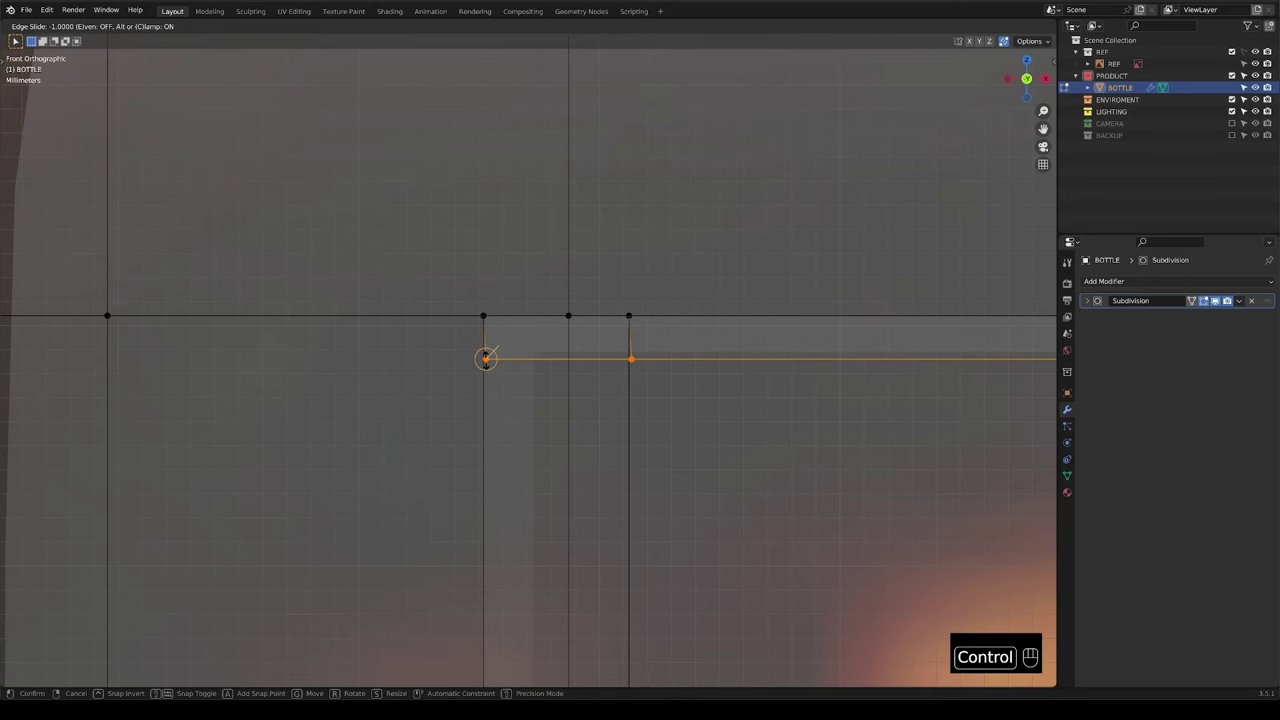
ctrl+click(485, 359)
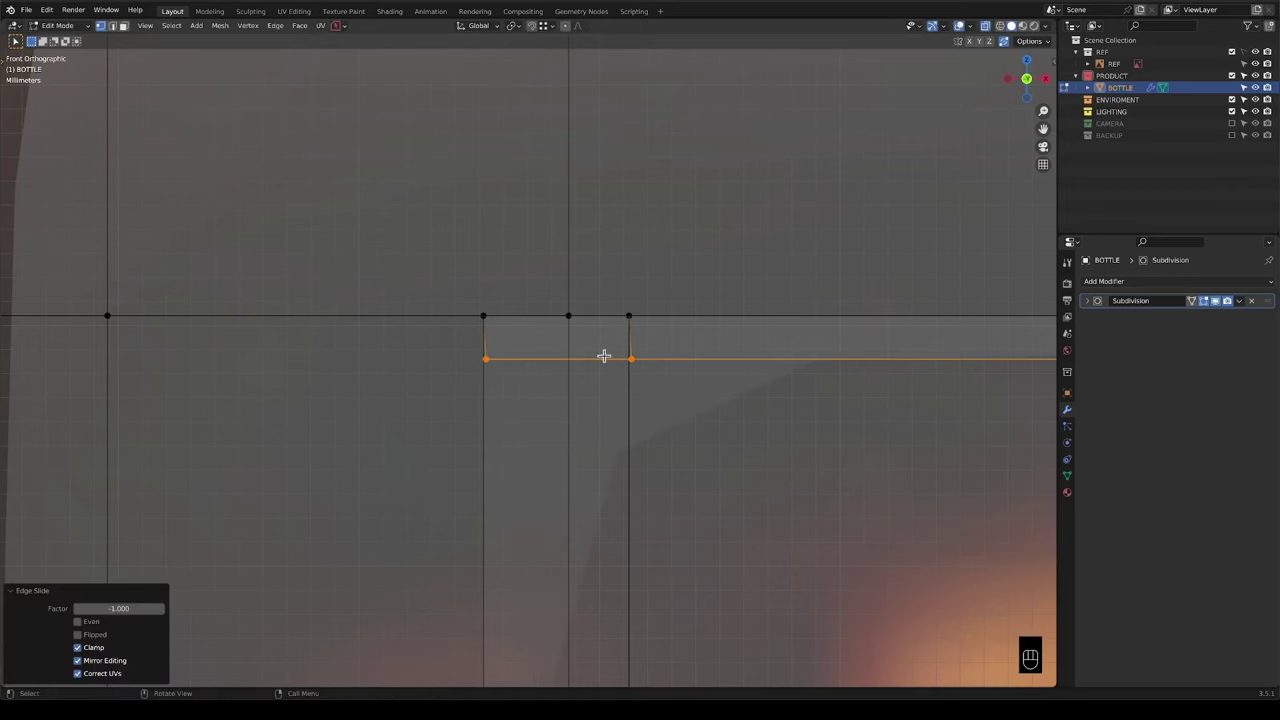
scroll(589, 429, down, 5)
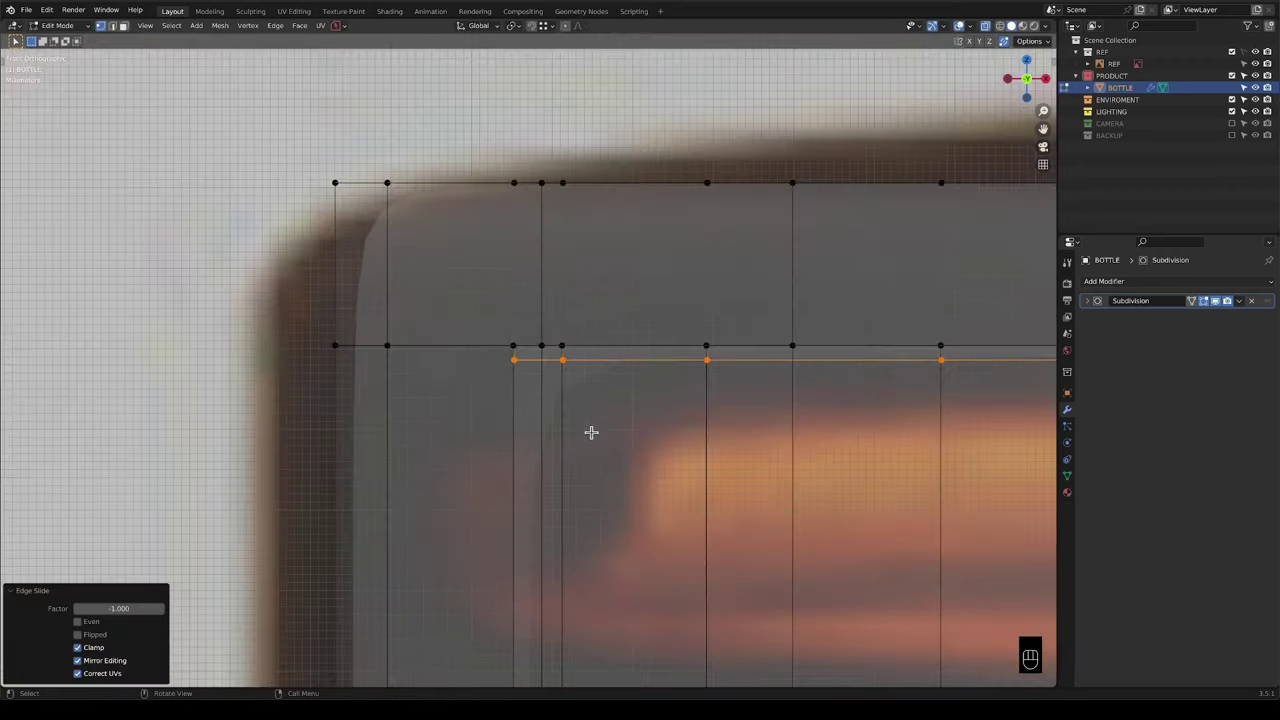
Select the upper edge loop of the inner shoulder corner and edge-slide it down, snapping to the lower loop's vertex.
scroll(591, 432, up, 5)
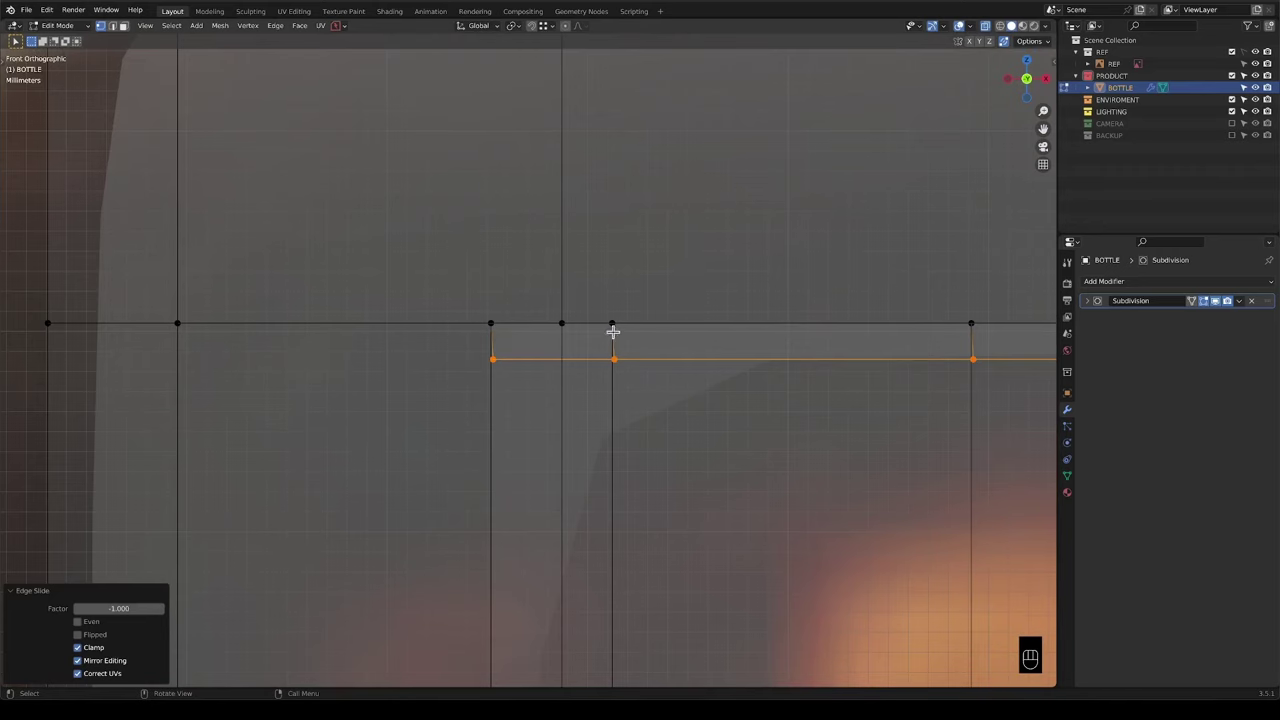
middle_drag(492, 322, 525, 241)
alt+click(525, 241)
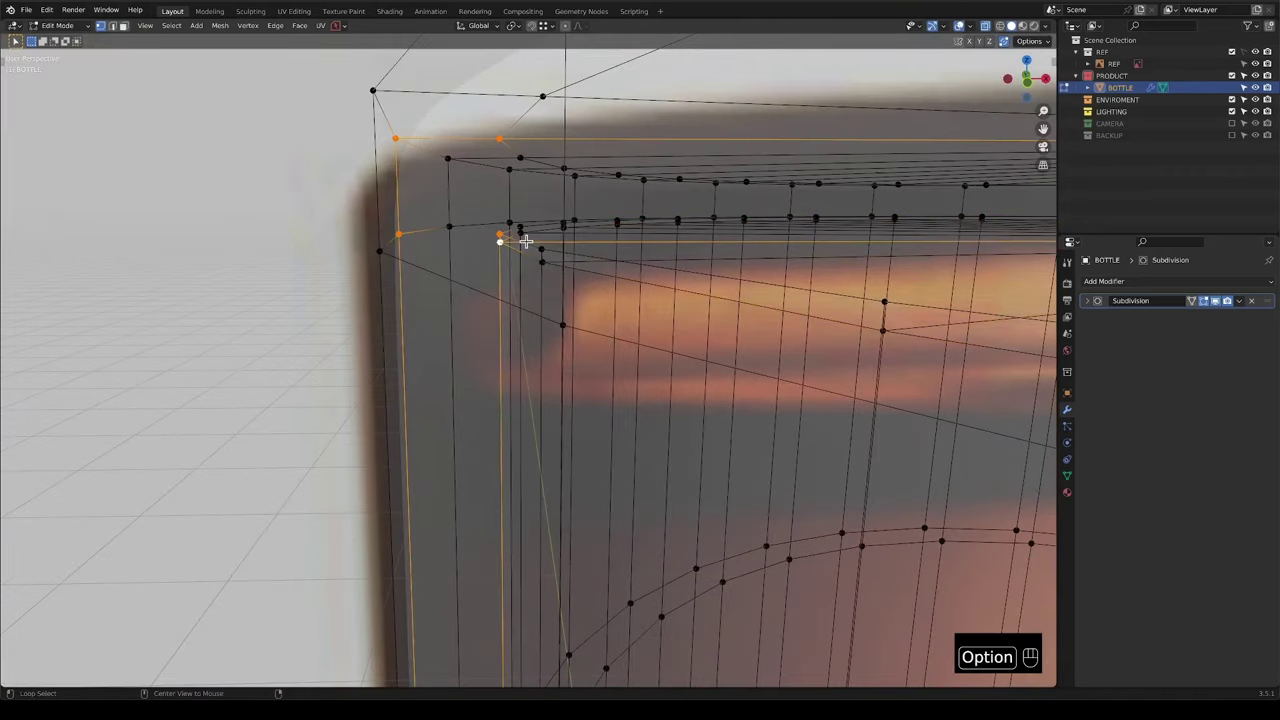
alt+click(532, 246)
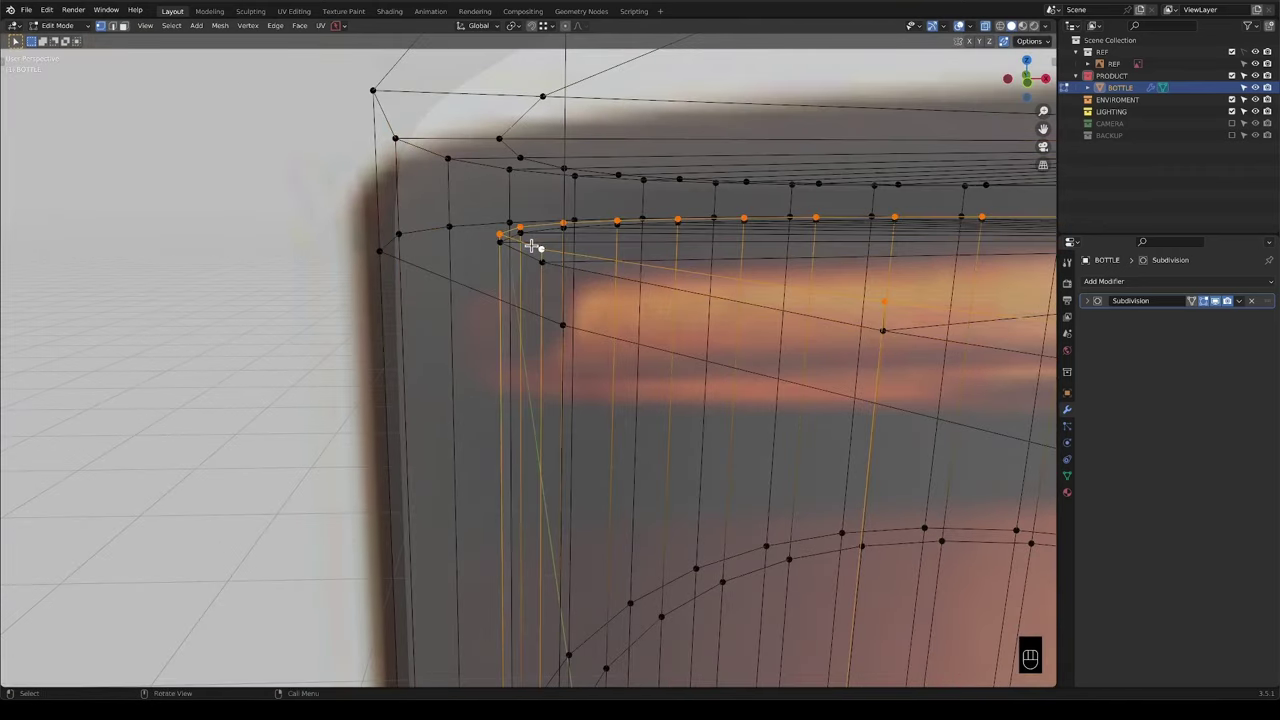
key(KP_1)
scroll(486, 391, up, 3)
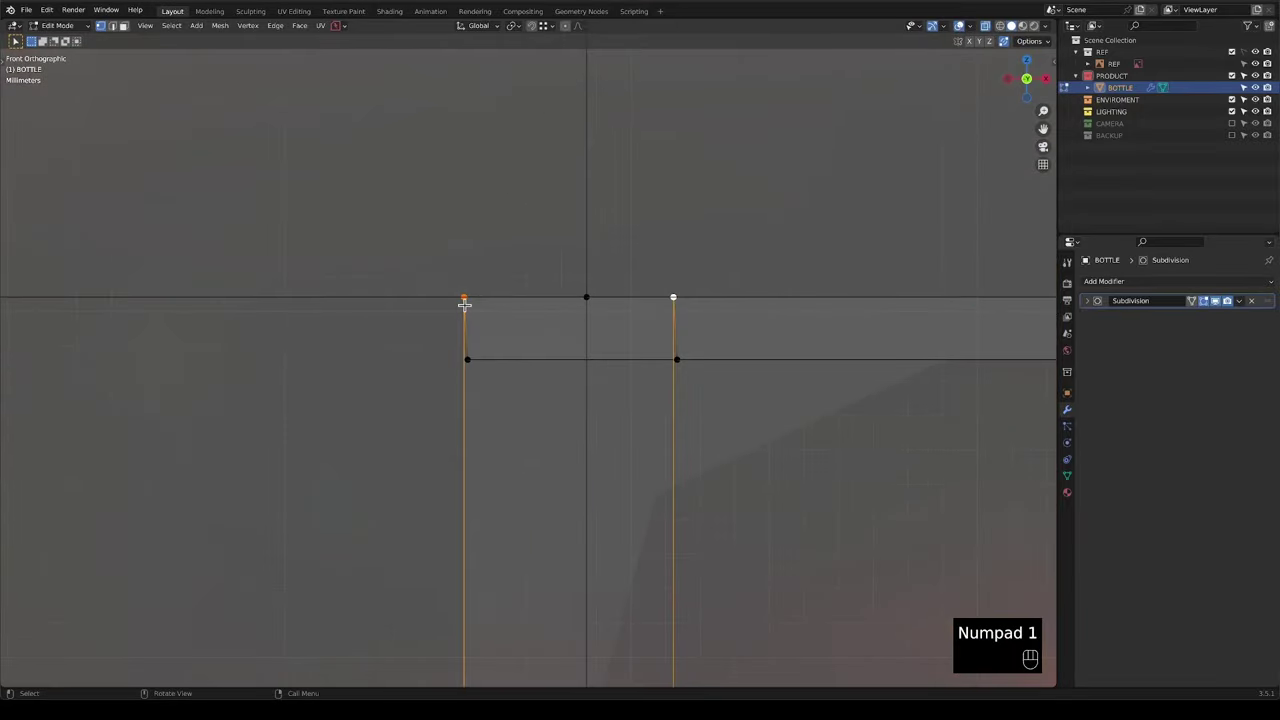
key(g)
key(g)
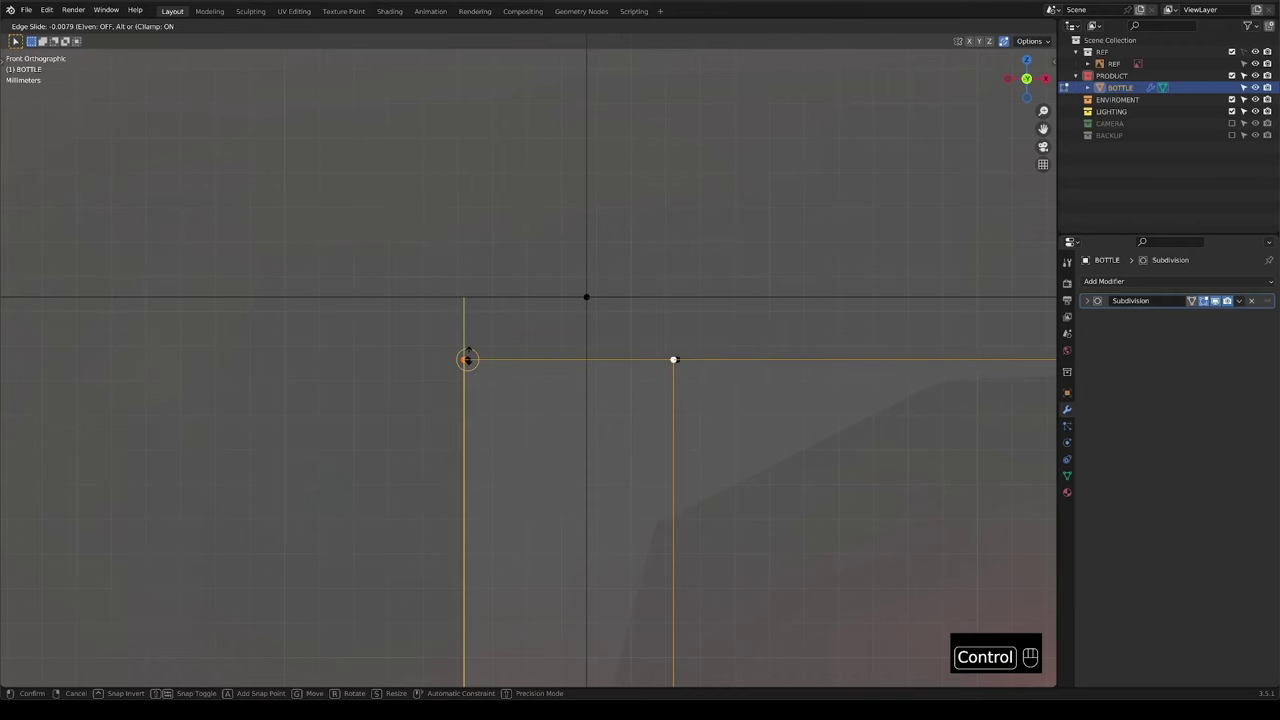
click(467, 359)
Compare the bottle's smoothed inner shoulder and neck with the reference image in Object Mode.
scroll(489, 383, down, 10)
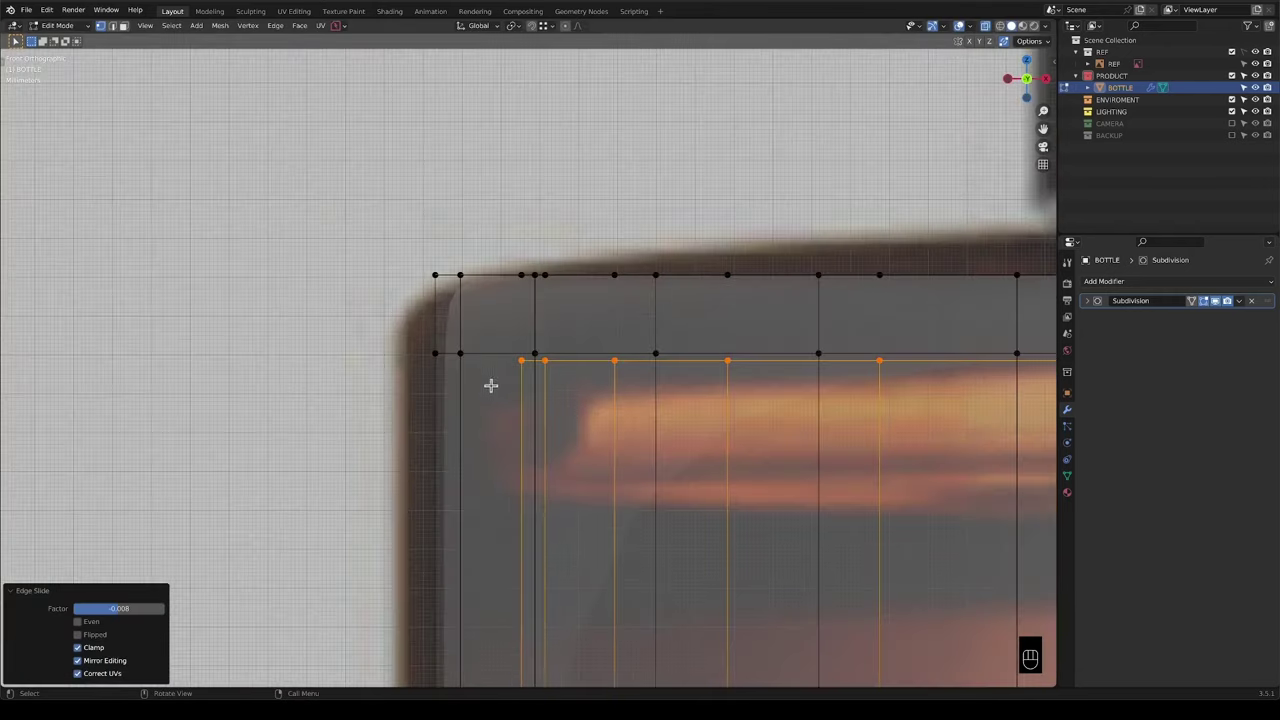
shift+middle_drag(491, 385, 626, 266)
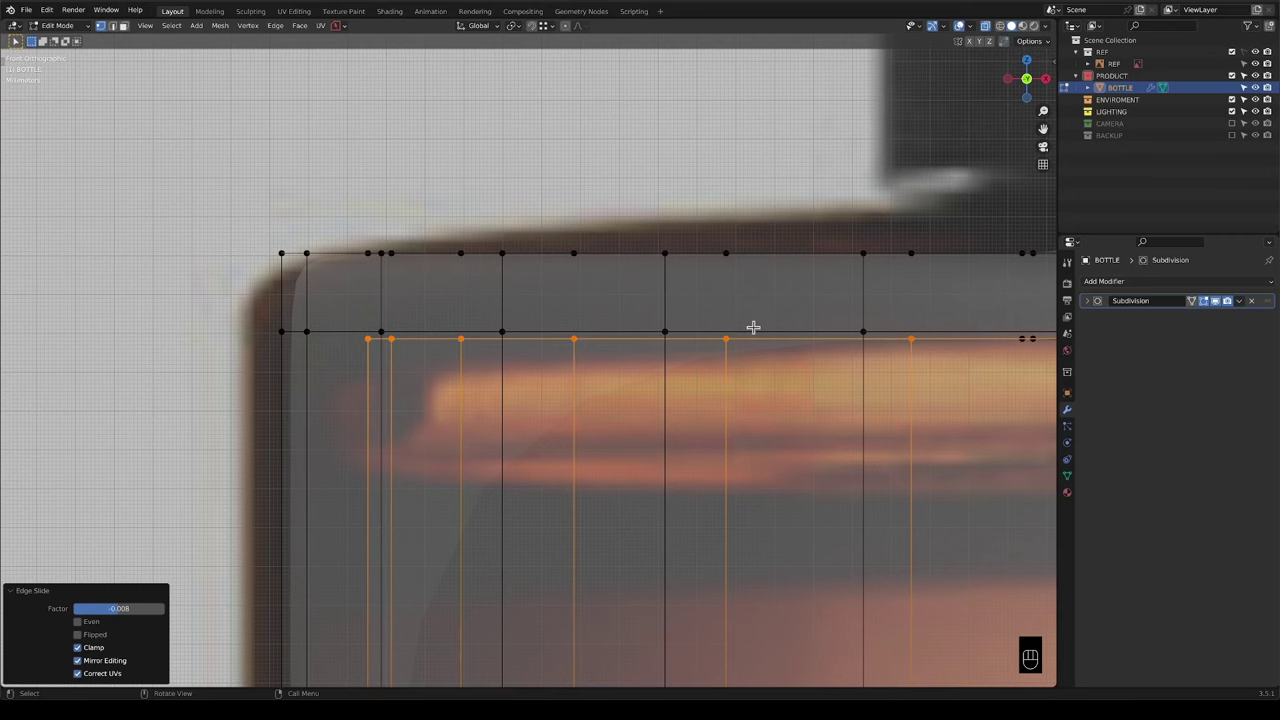
scroll(751, 329, down, 4)
shift+middle_drag(751, 329, 502, 337)
key(Tab)
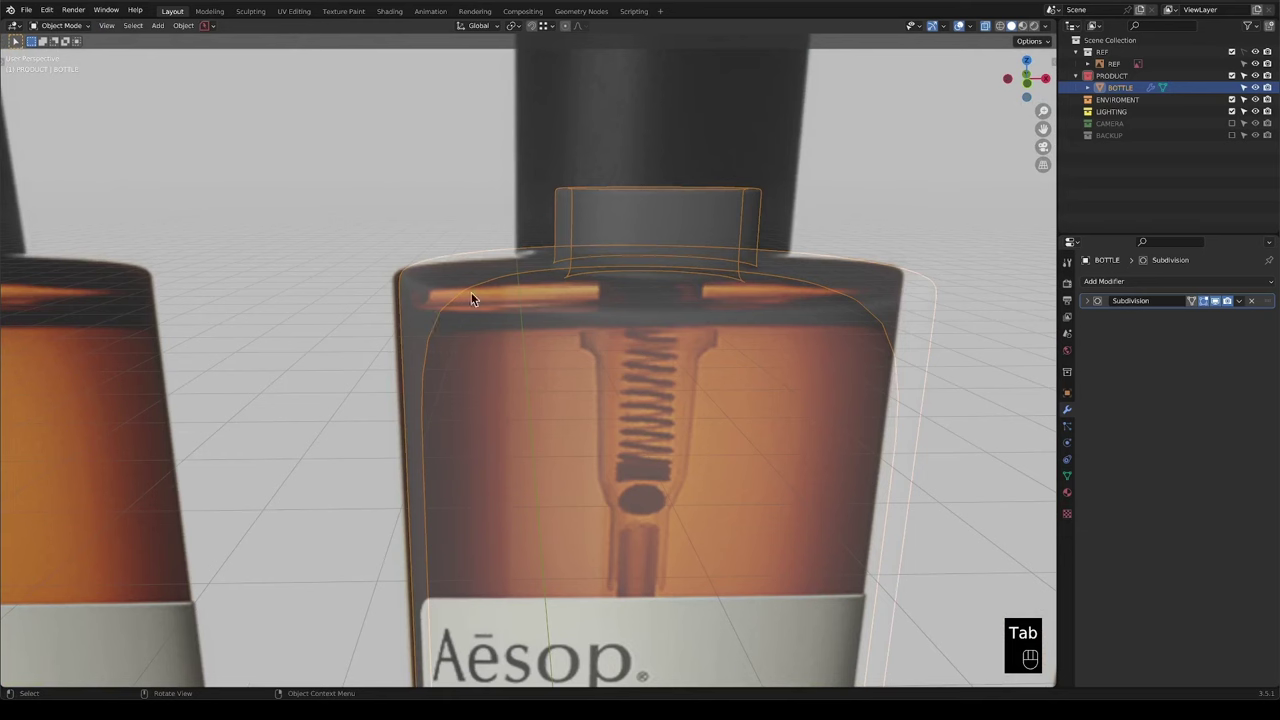
shift+middle_drag(527, 302, 509, 354)
key(KP_1)
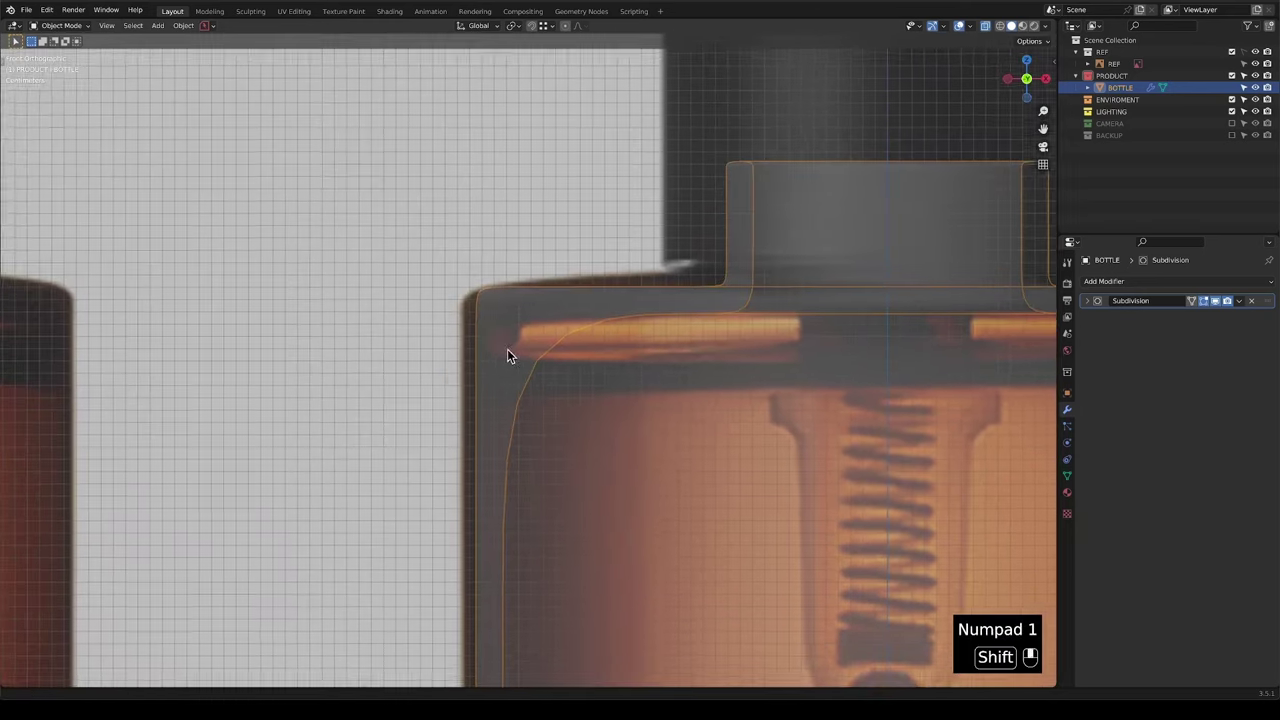
scroll(506, 354, up, 4)
Bevel the selected inner shoulder edges with 2 segments, a width of about 0.0063 m and shape 1.000.
key(Tab)
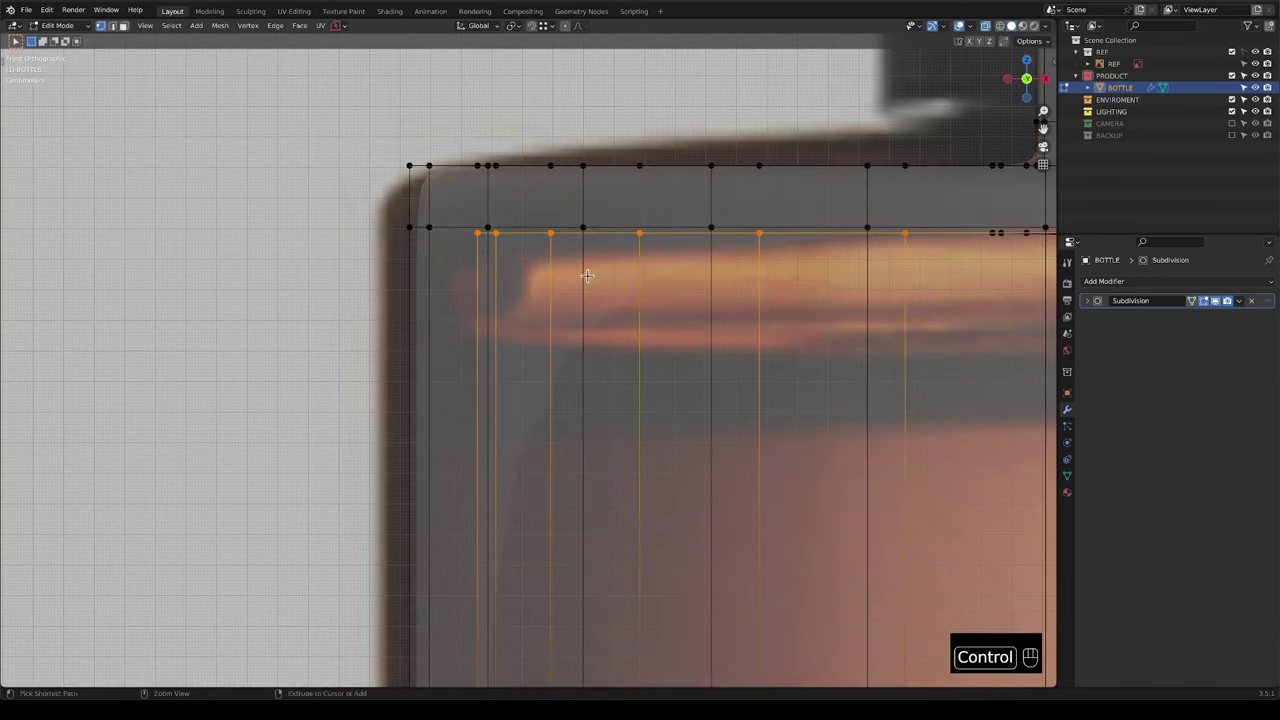
key(ctrl+b)
key(shift)
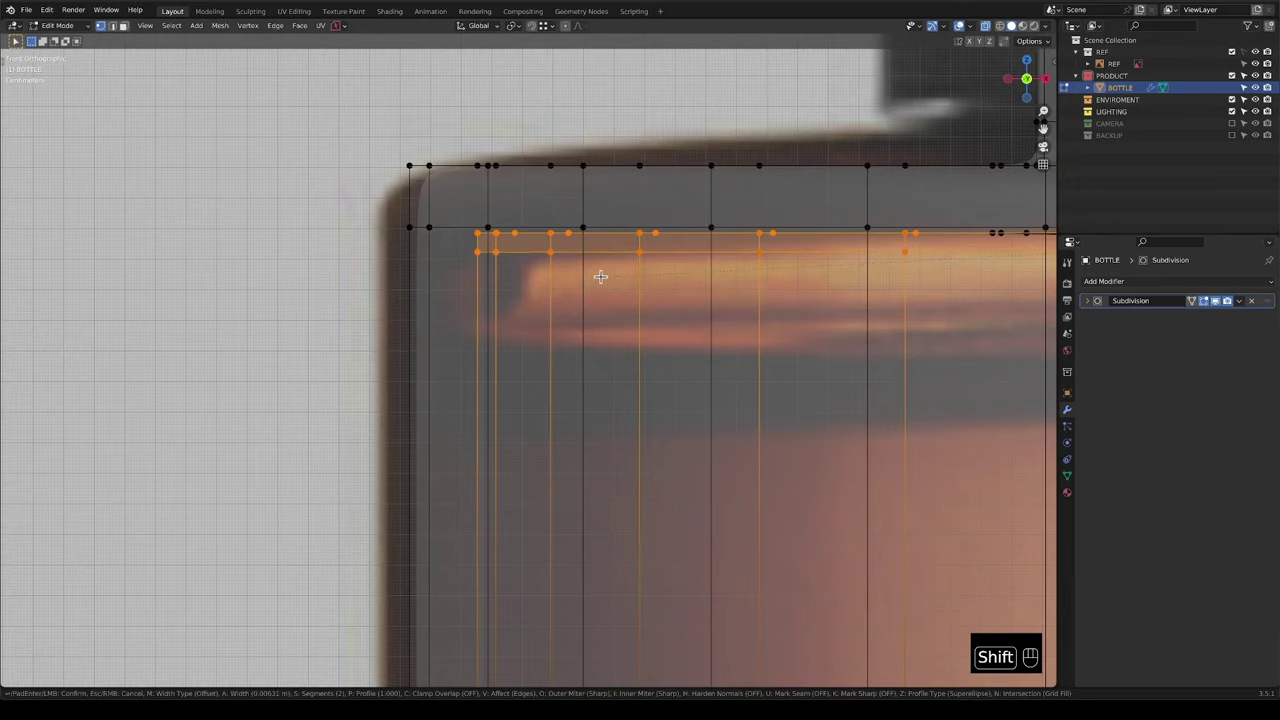
click(600, 277)
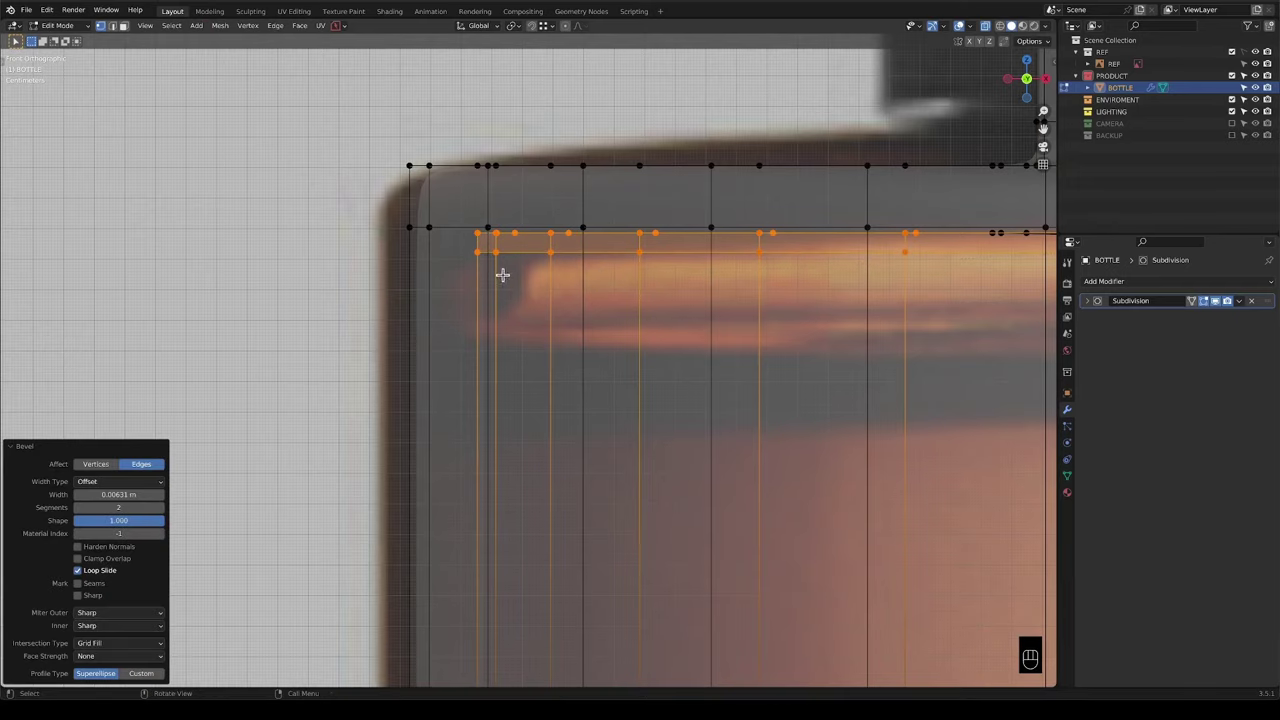
middle_drag(500, 274, 515, 303)
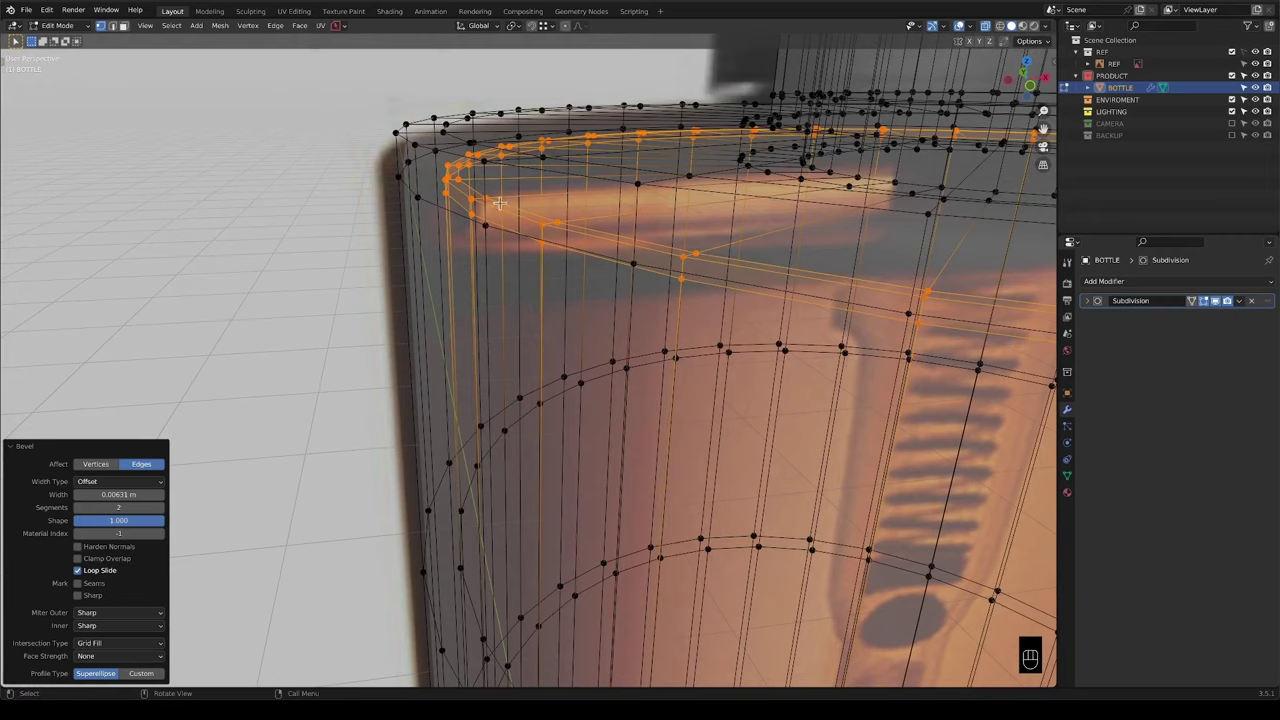
scroll(637, 361, down, 5)
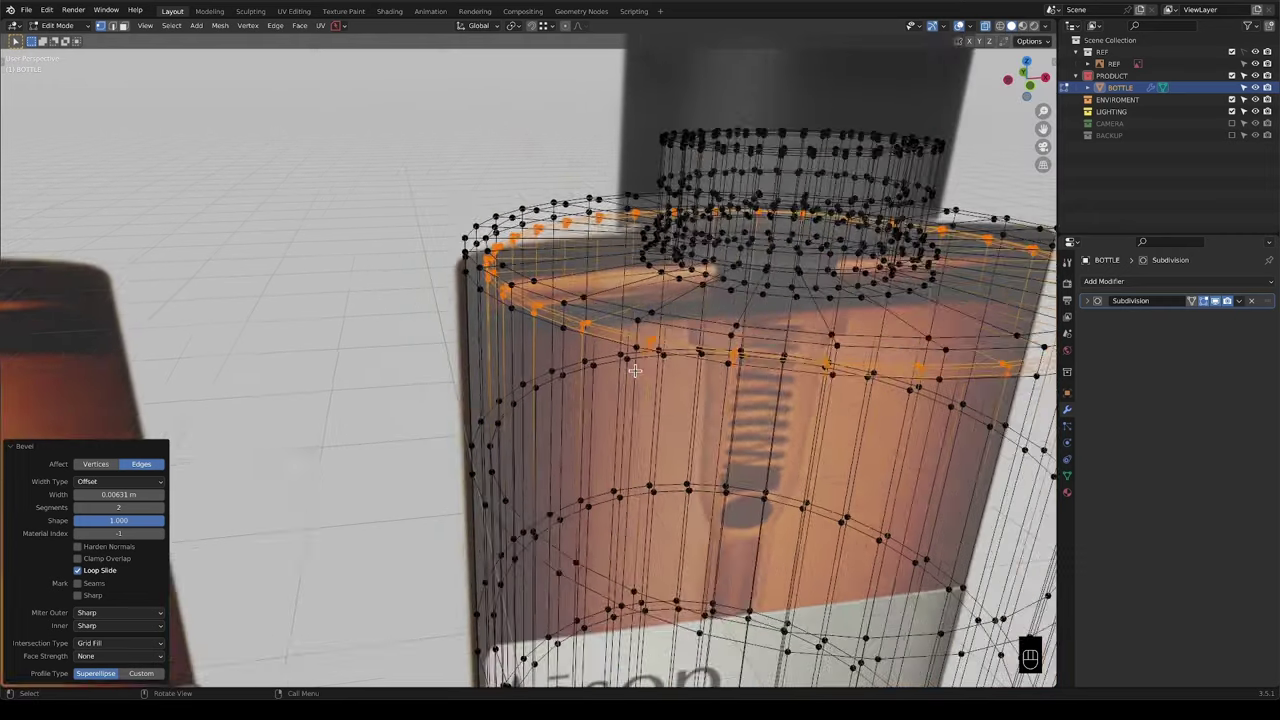
Leave Edit Mode and compare the whole smoothed bottle with the reference image in perspective.
shift+middle_drag(637, 368, 550, 335)
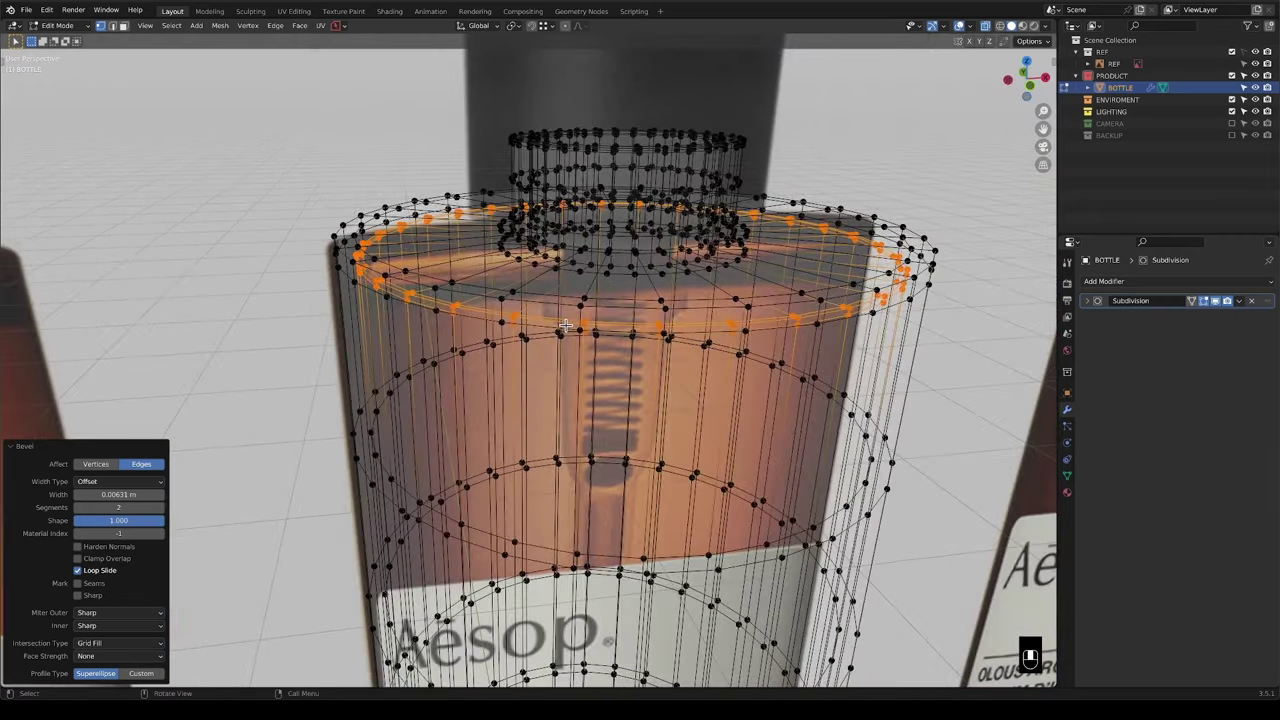
scroll(584, 346, down, 5)
key(Tab)
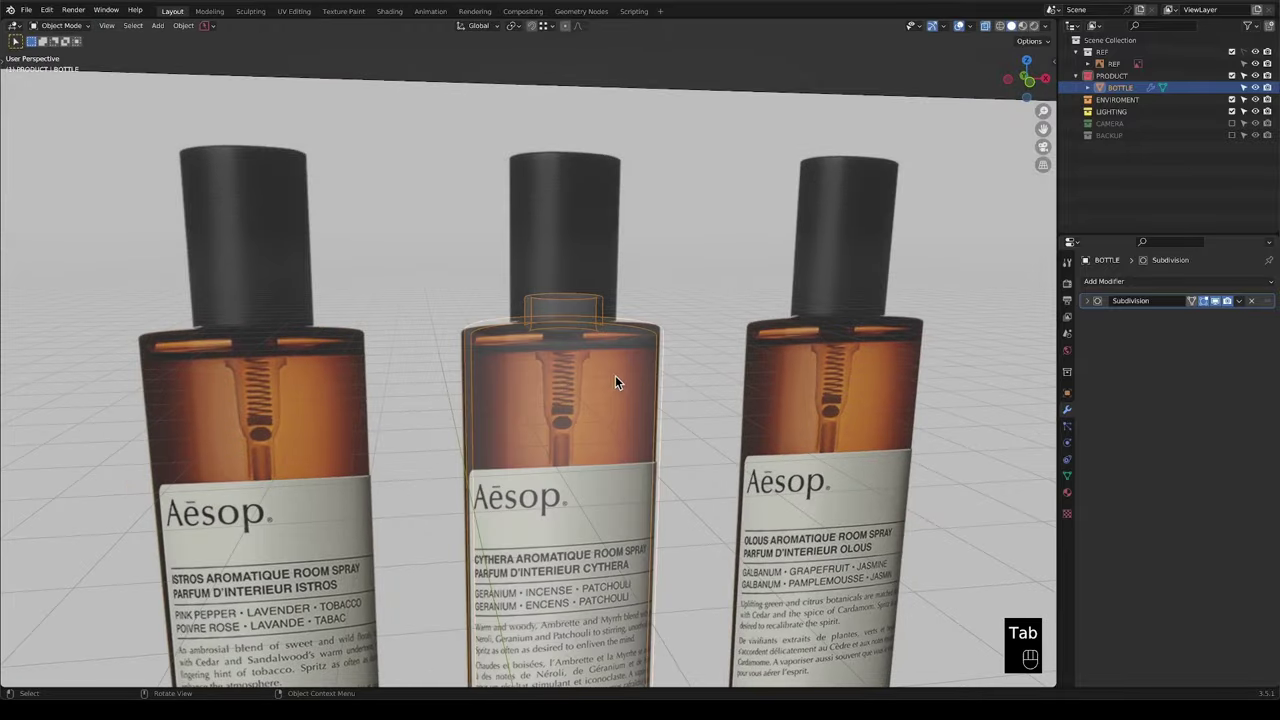
scroll(600, 378, down, 5)
shift+middle_drag(571, 380, 531, 369)
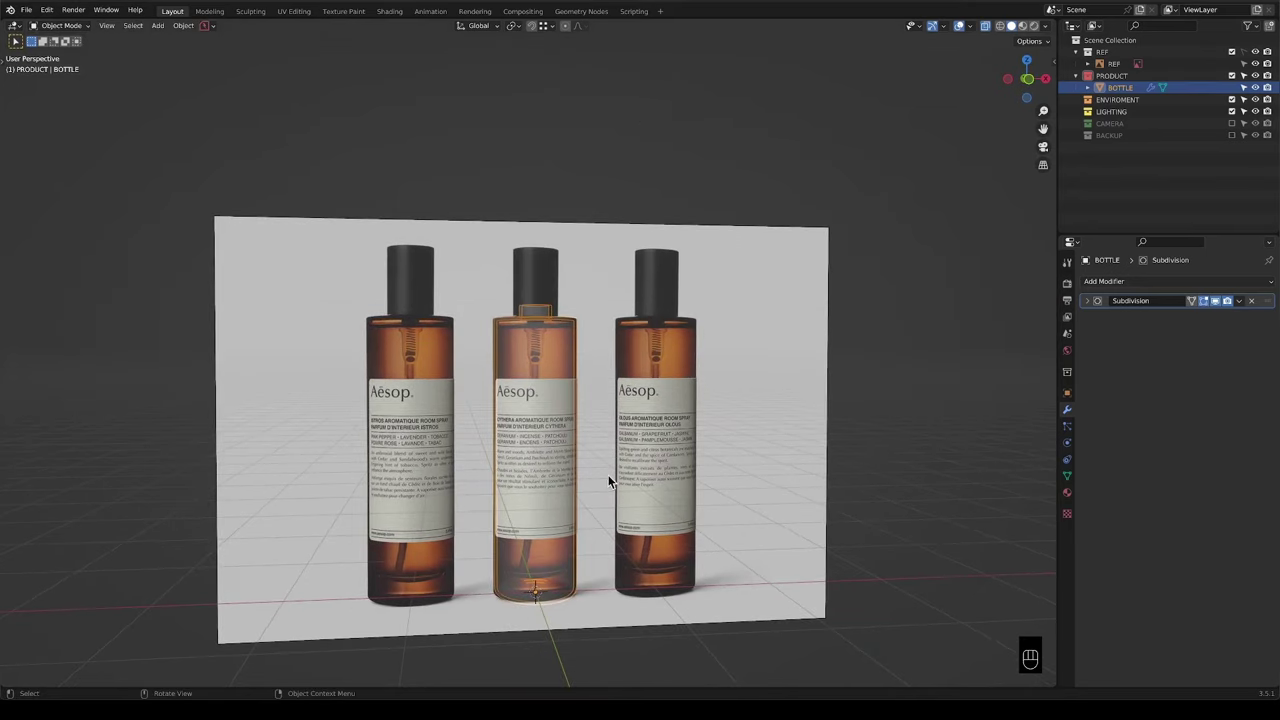
scroll(598, 470, up, 3)
shift+middle_drag(596, 469, 574, 397)
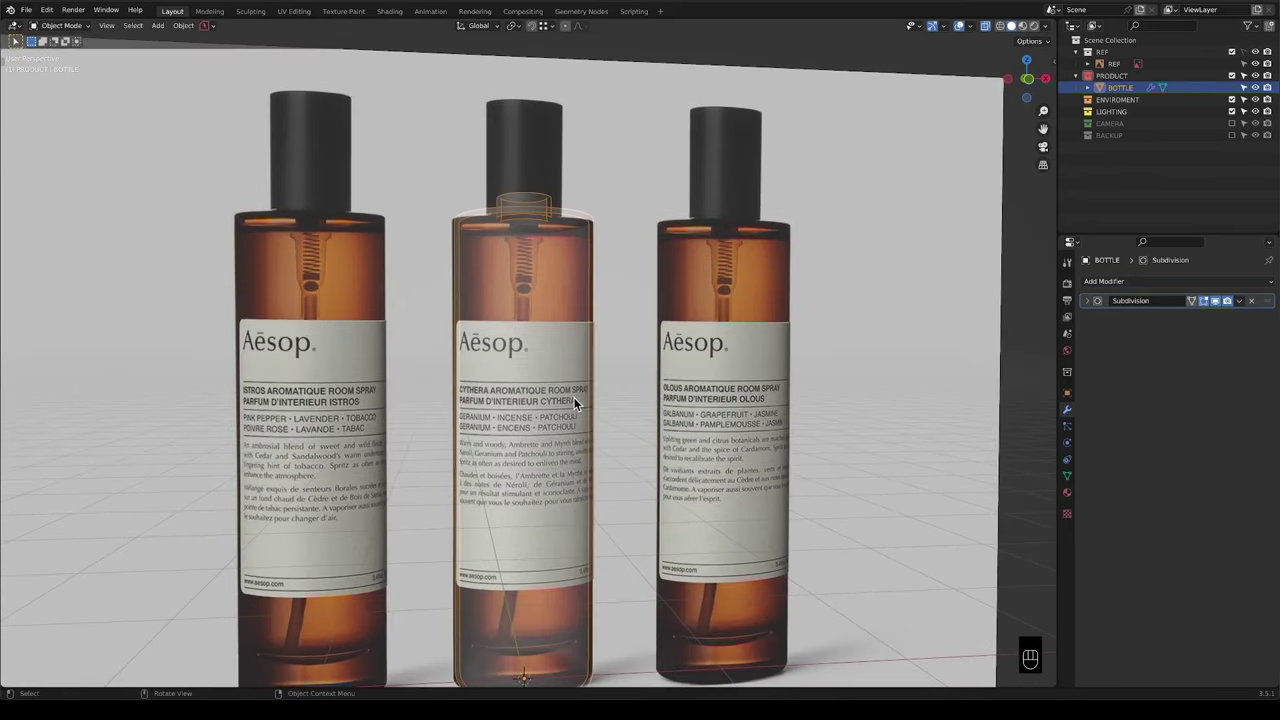
Examine the bottle's inner base curvature against the reference bottle's thick glass bottom in the front view.
key(KP_1)
scroll(574, 400, down, 4)
shift+middle_drag(563, 411, 564, 372)
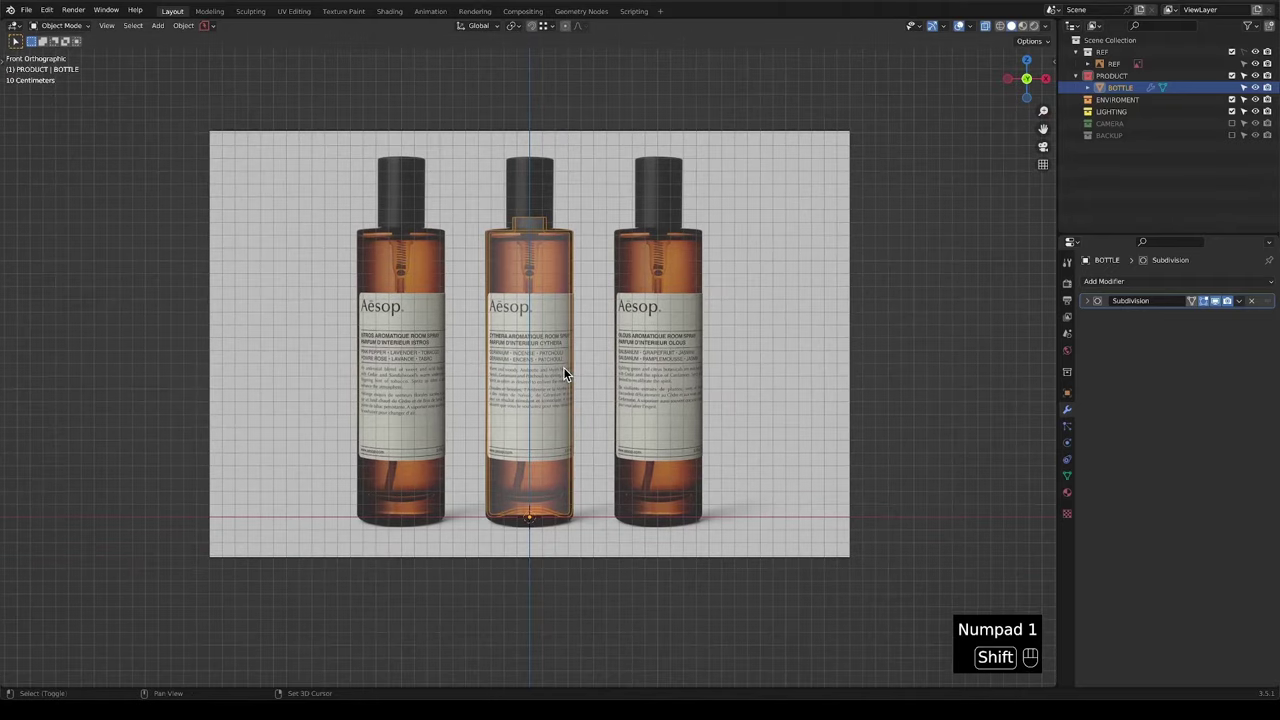
scroll(577, 449, up, 2)
shift+middle_drag(577, 486, 589, 423)
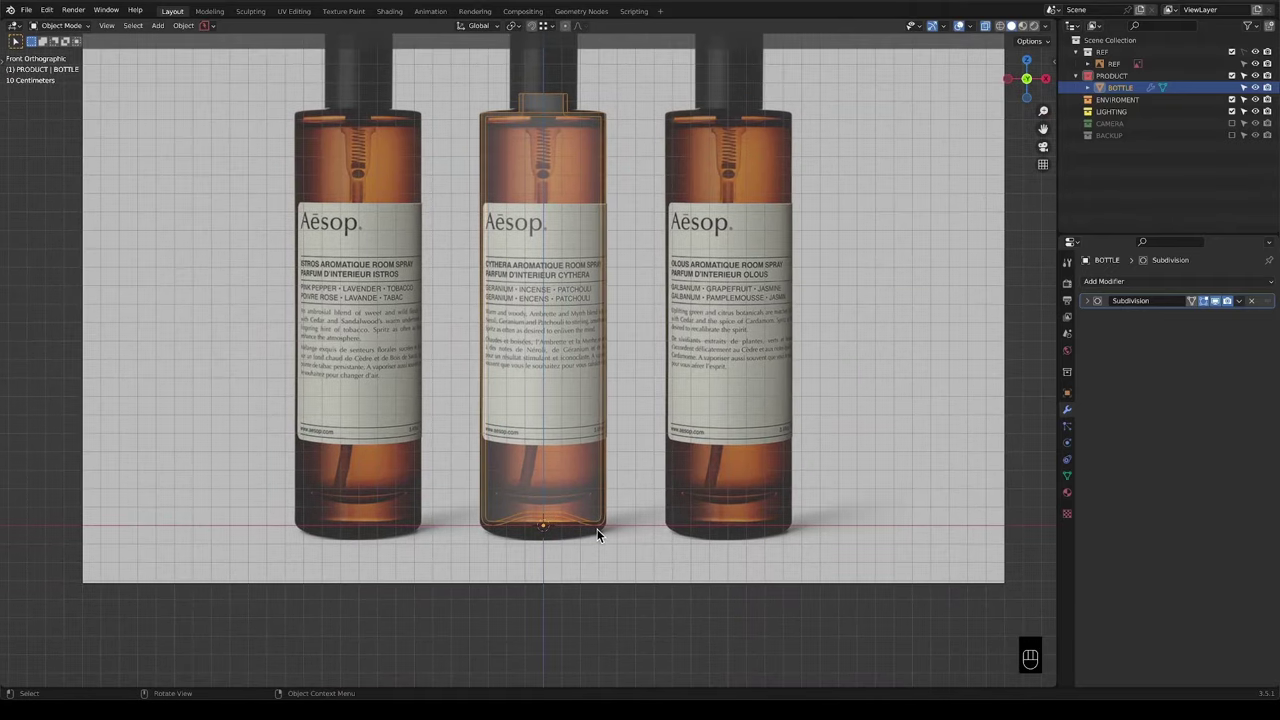
scroll(597, 529, up, 2)
shift+middle_drag(512, 524, 519, 444)
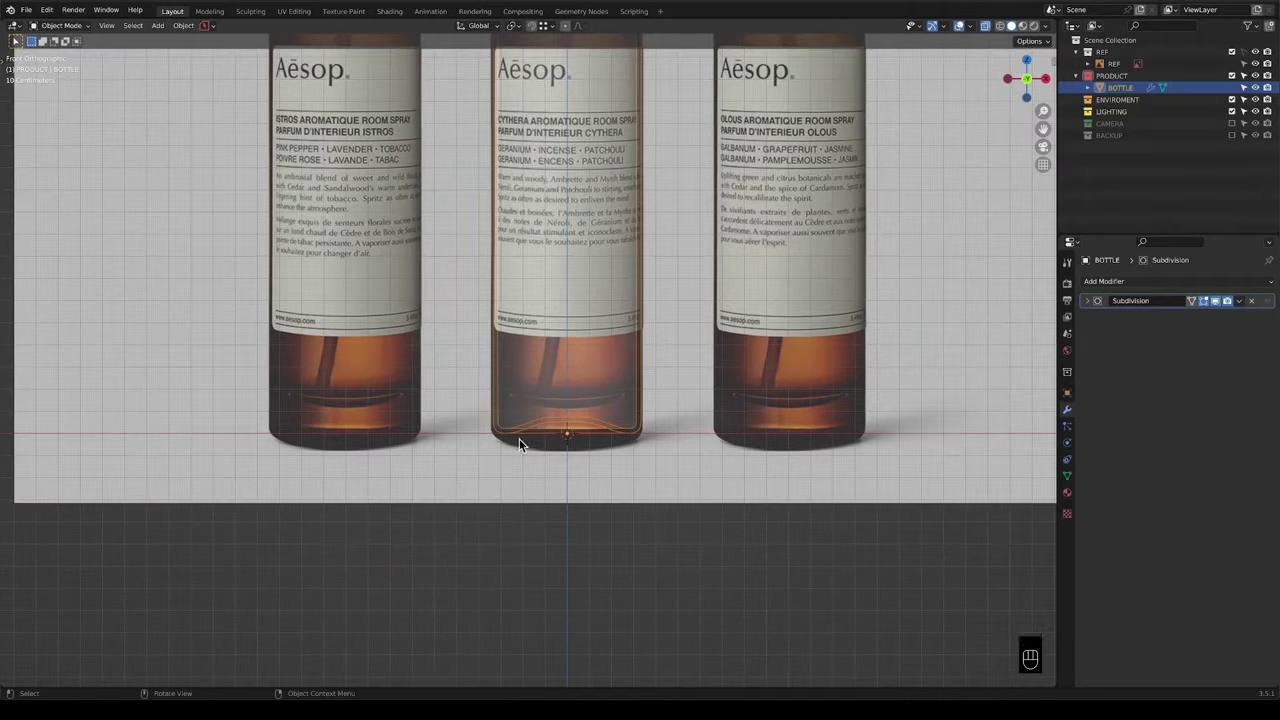
scroll(505, 452, up, 3)
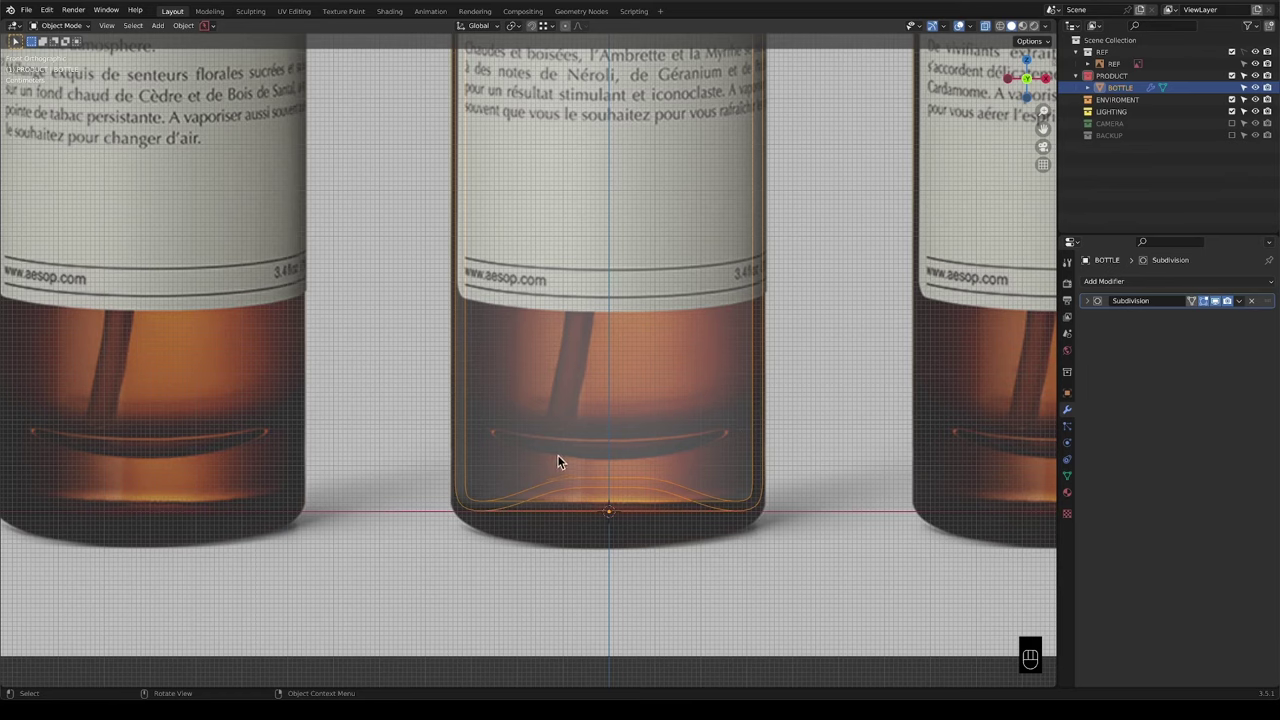
scroll(489, 439, down, 3)
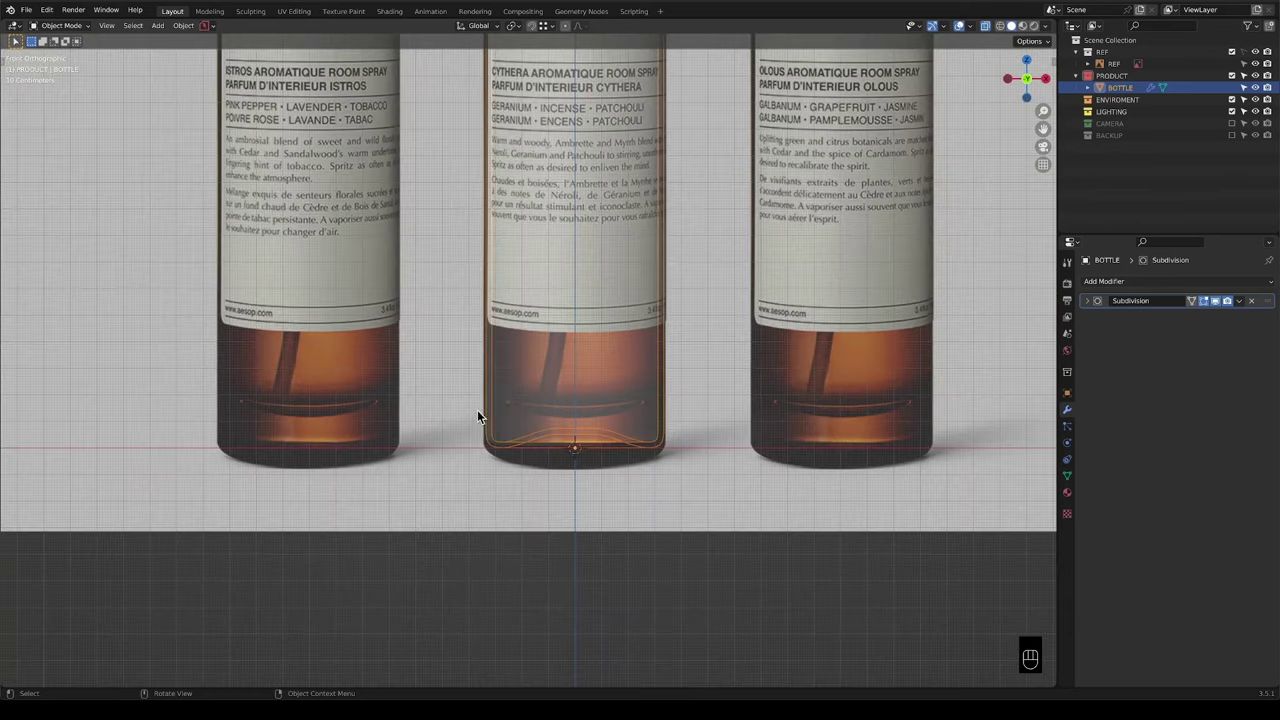
In Edit Mode, grow the selection outward from the inner base's centre up to the lower inner wall and delete those vertices.
key(Tab)
scroll(514, 423, up, 3)
middle_drag(514, 423, 592, 459)
key(ctrl)
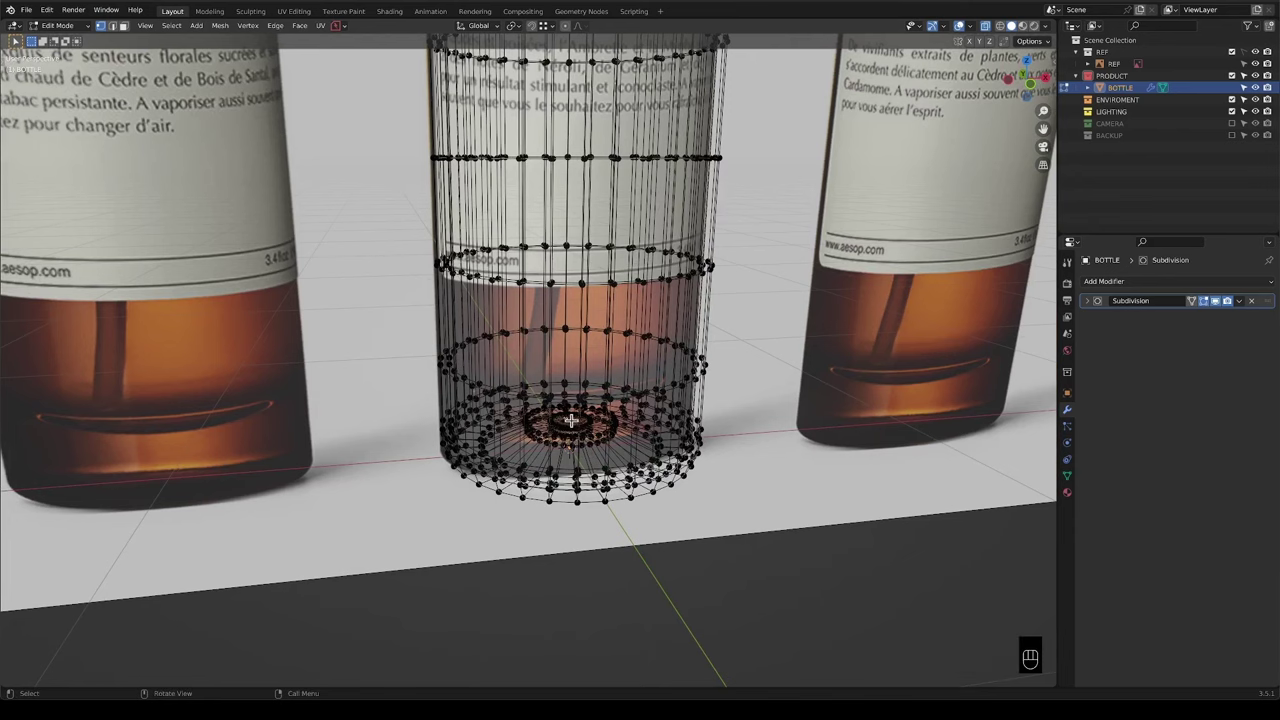
scroll(571, 421, up, 3)
mouse_move(571, 421)
shift+middle_down()
mouse_move(591, 424)
mouse_move(582, 413)
shift+middle_up()
key(ctrl)
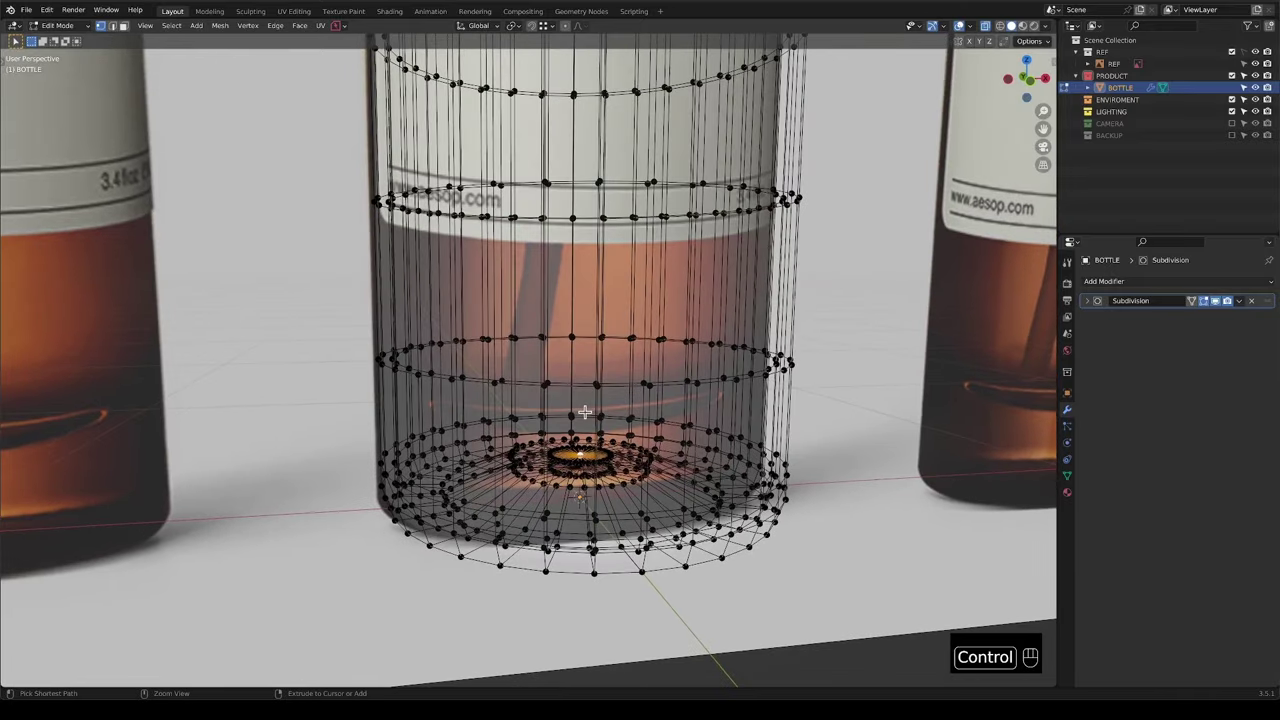
key(ctrl+KP_Add)
key(ctrl+KP_Add)
key(ctrl+KP_Add)
key(ctrl+KP_Add)
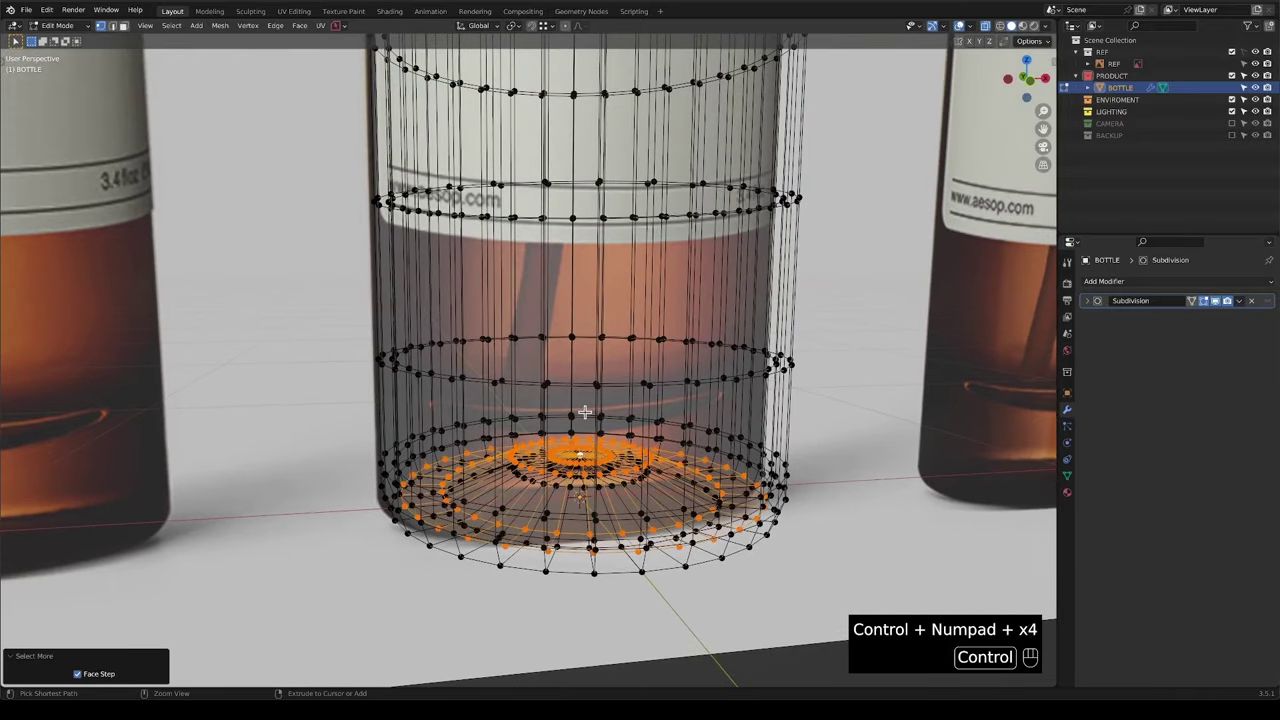
click(171, 25)
mouse_move(227, 207)
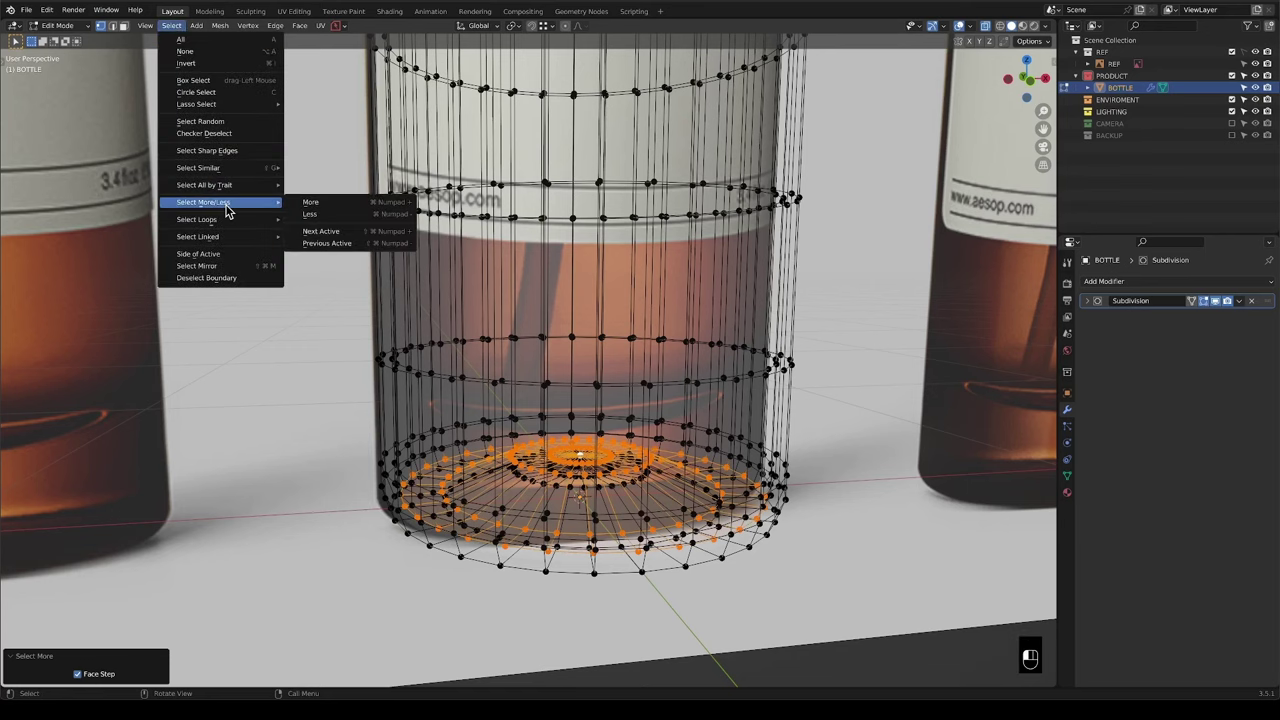
click(326, 205)
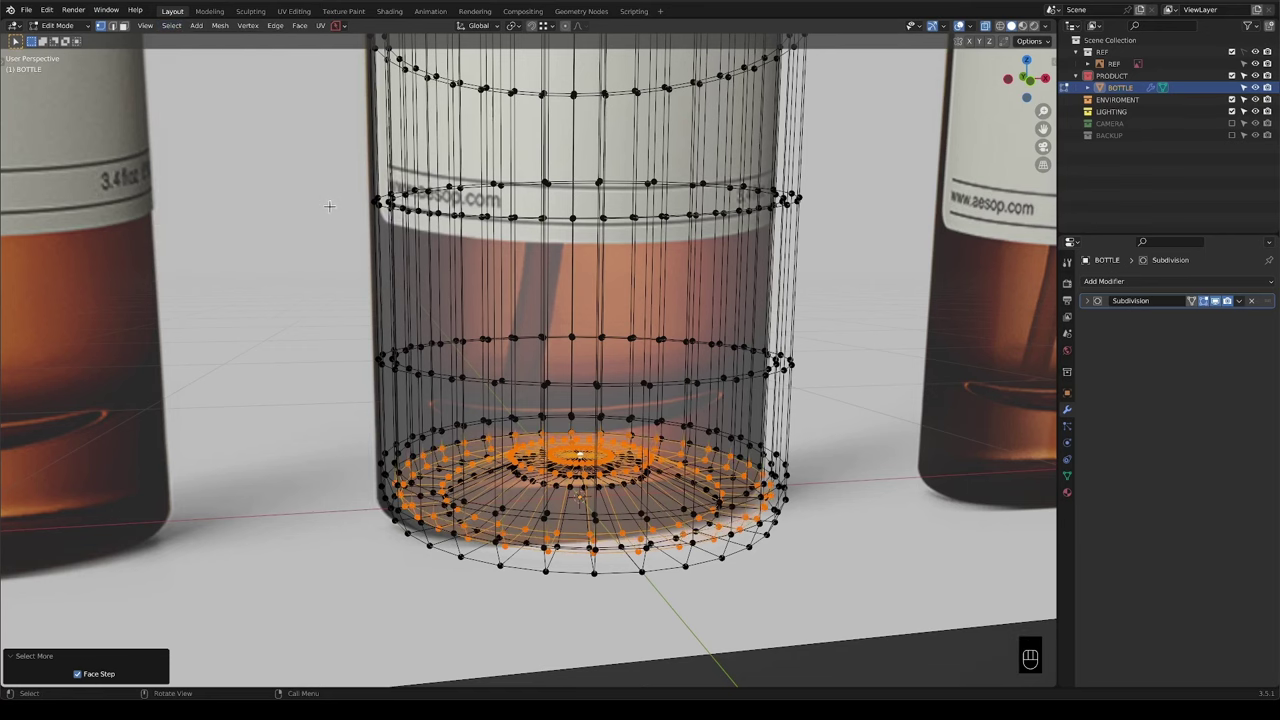
key(ctrl)
key(ctrl+KP_Add)
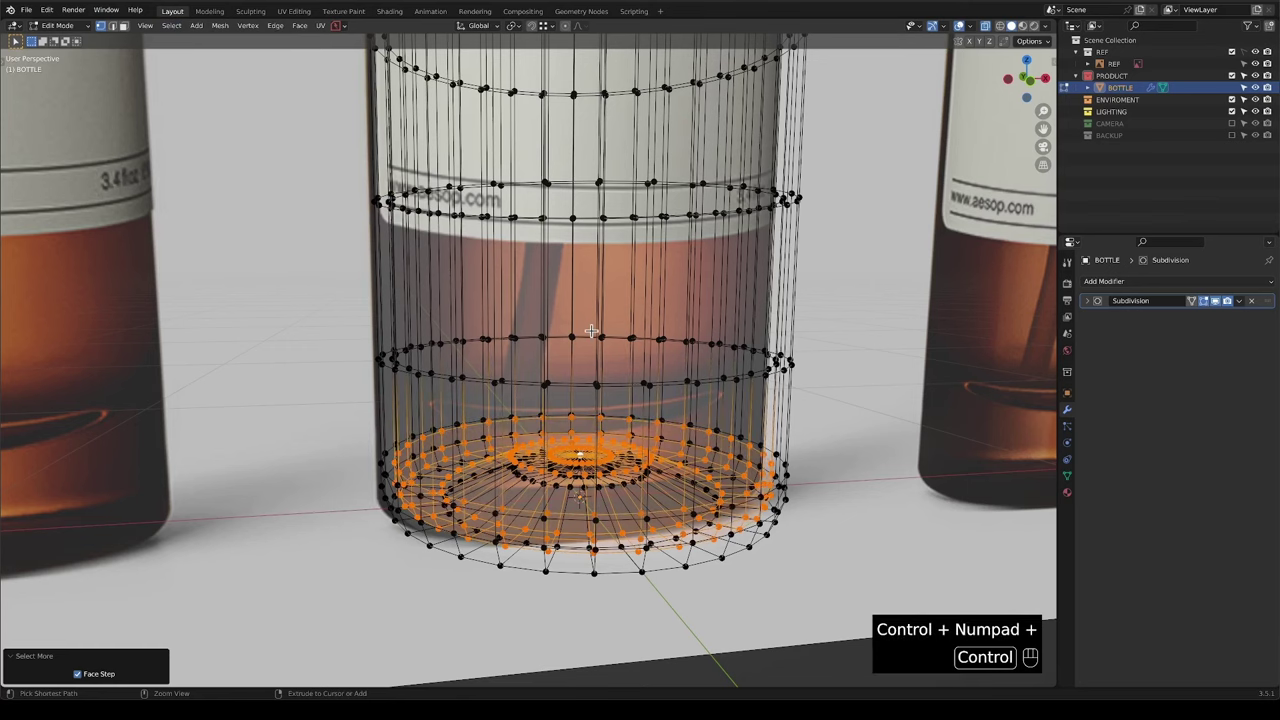
shift+middle_drag(534, 395, 500, 374)
key(x)
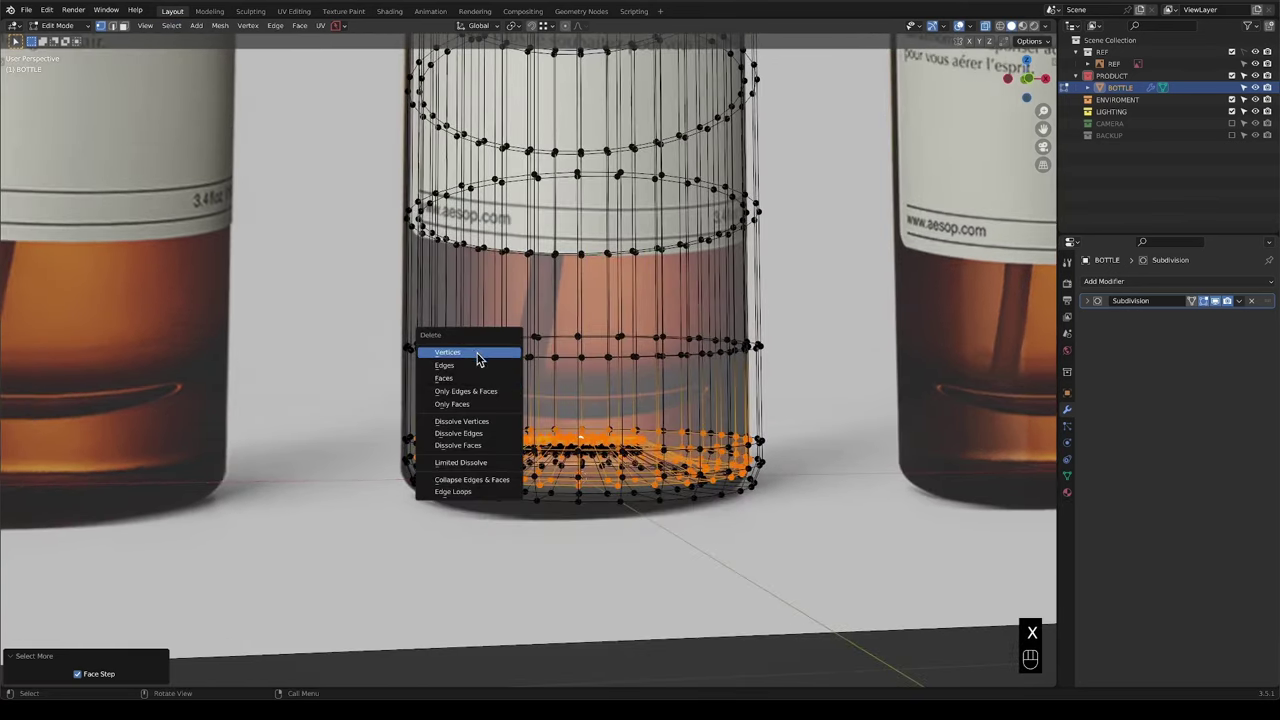
click(487, 366)
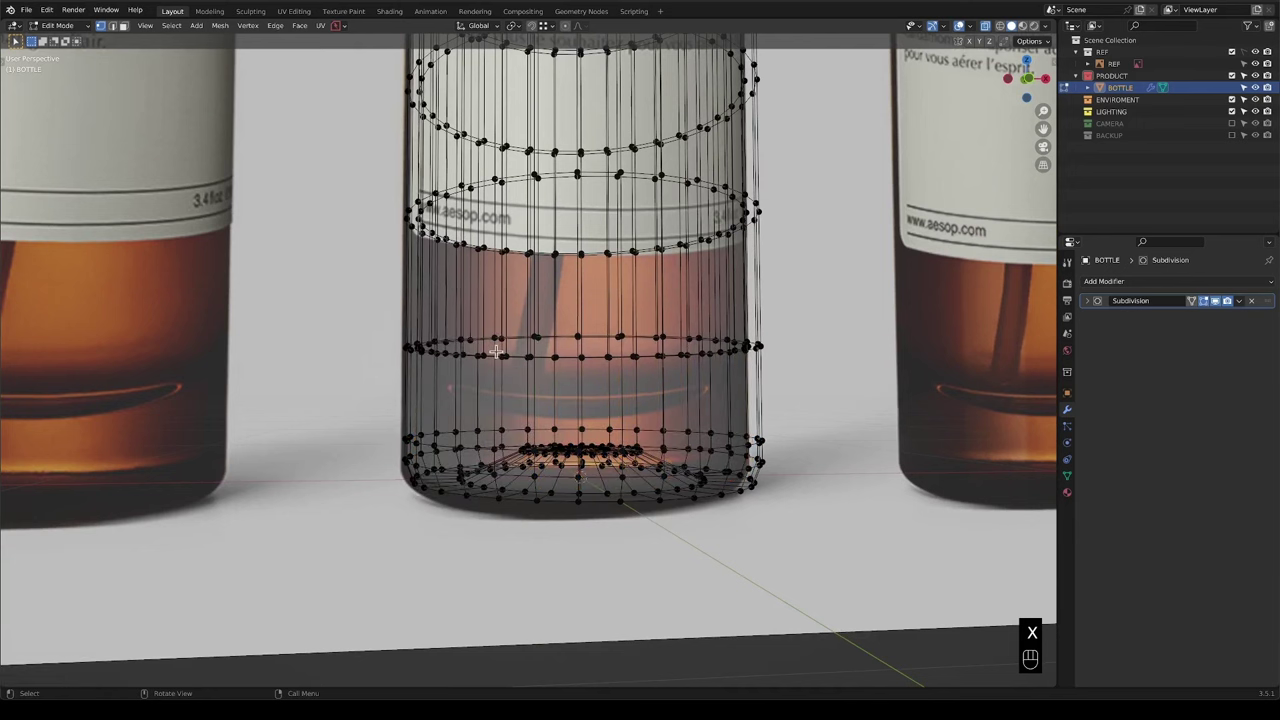
Select the open edge loop at the lower end of the inner wall and view it from the front.
mouse_move(496, 351)
middle_down()
mouse_move(491, 363)
mouse_move(507, 332)
middle_up()
alt+click(505, 334)
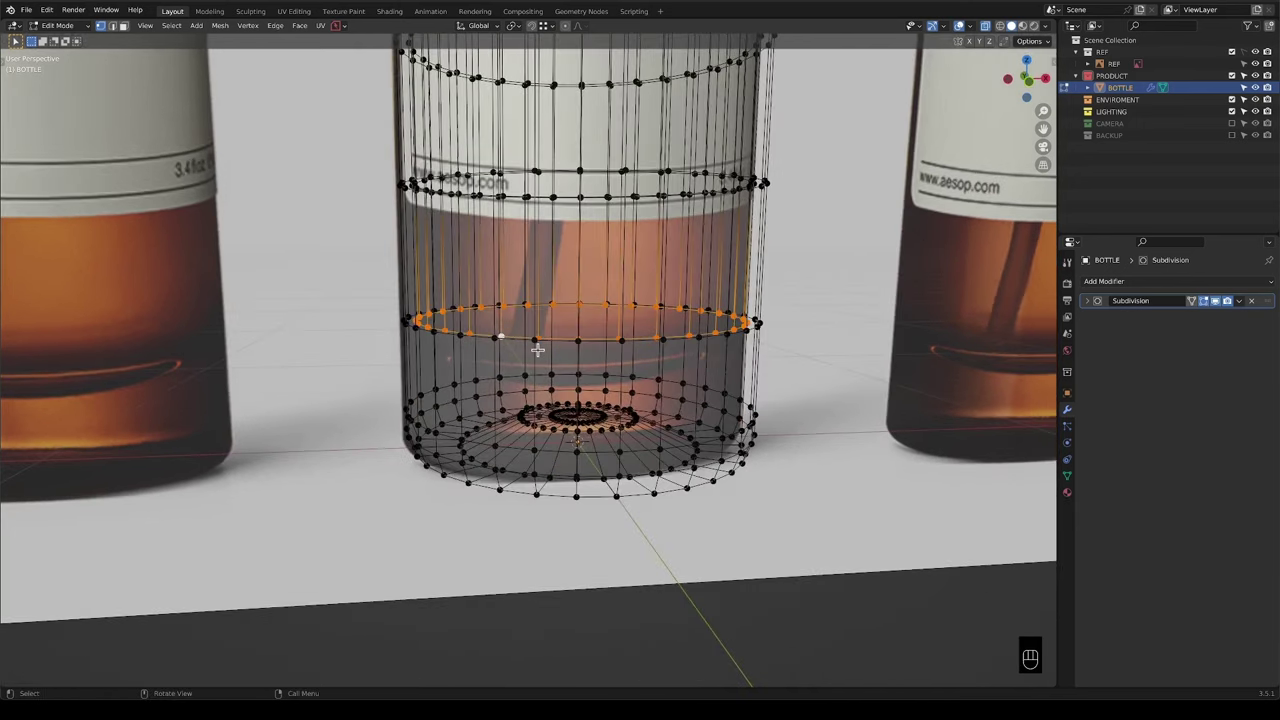
key(KP_1)
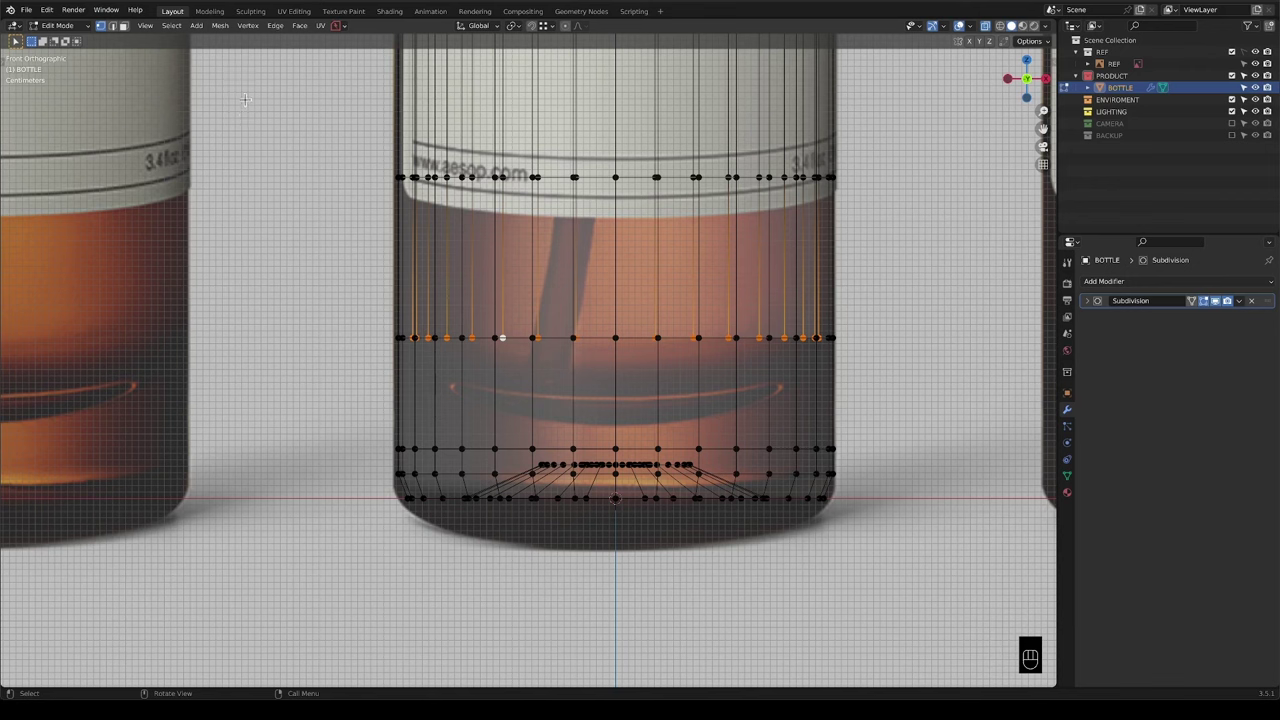
key(q)
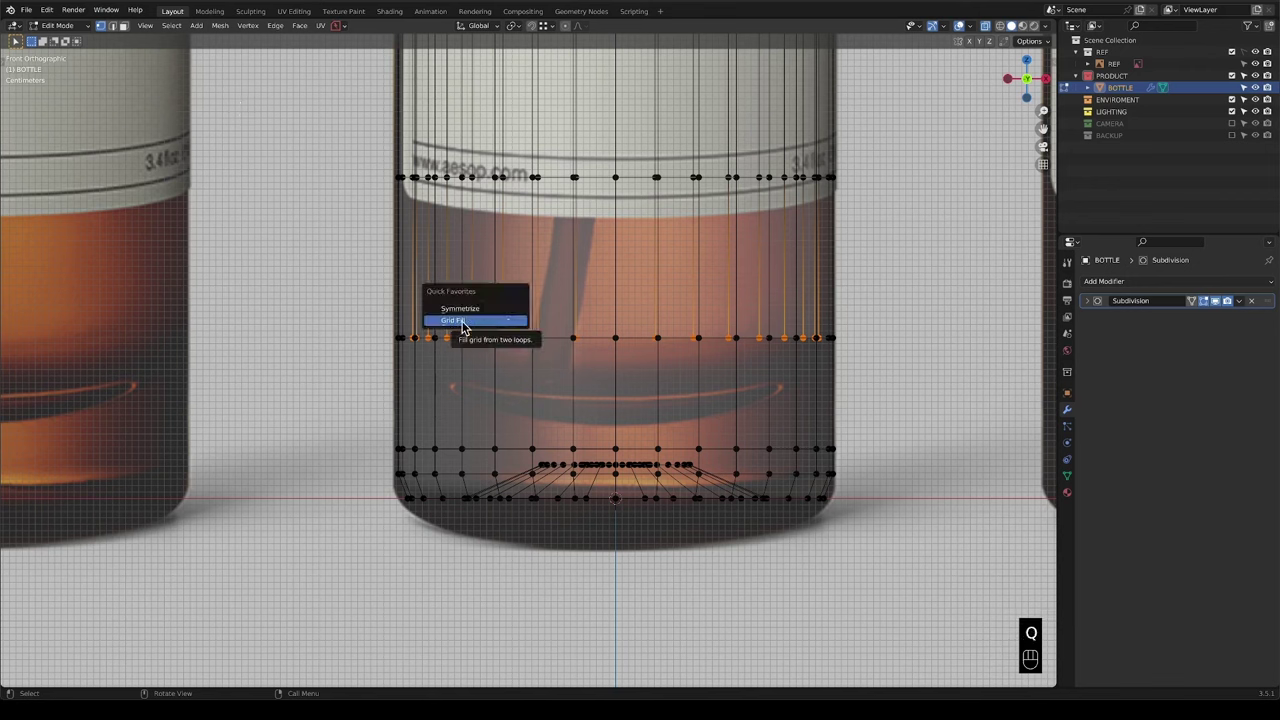
click(299, 26)
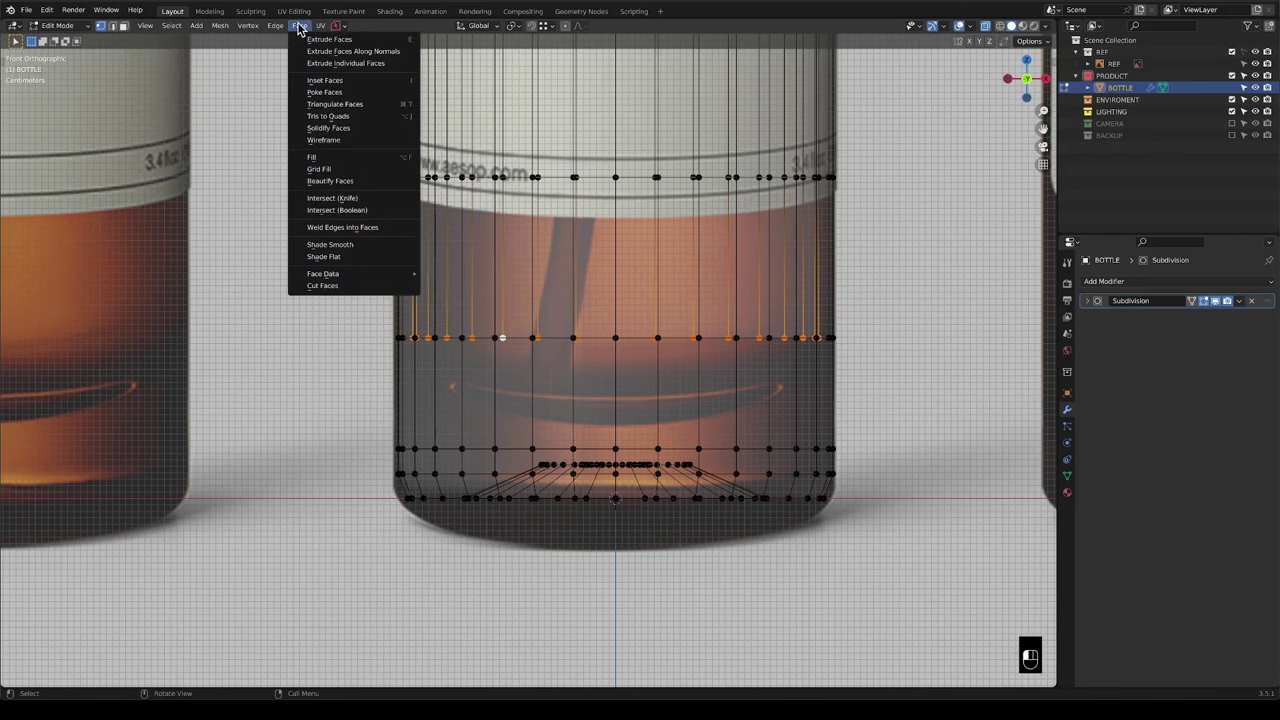
right_click(337, 175)
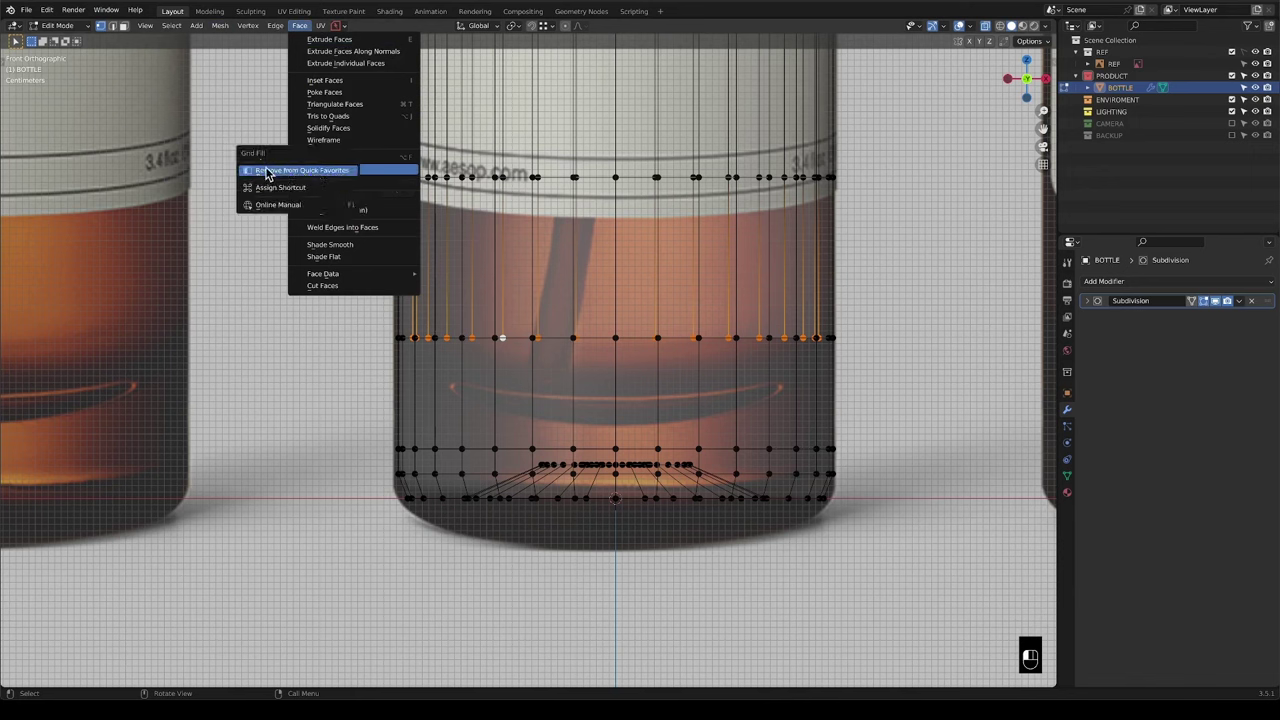
click(308, 177)
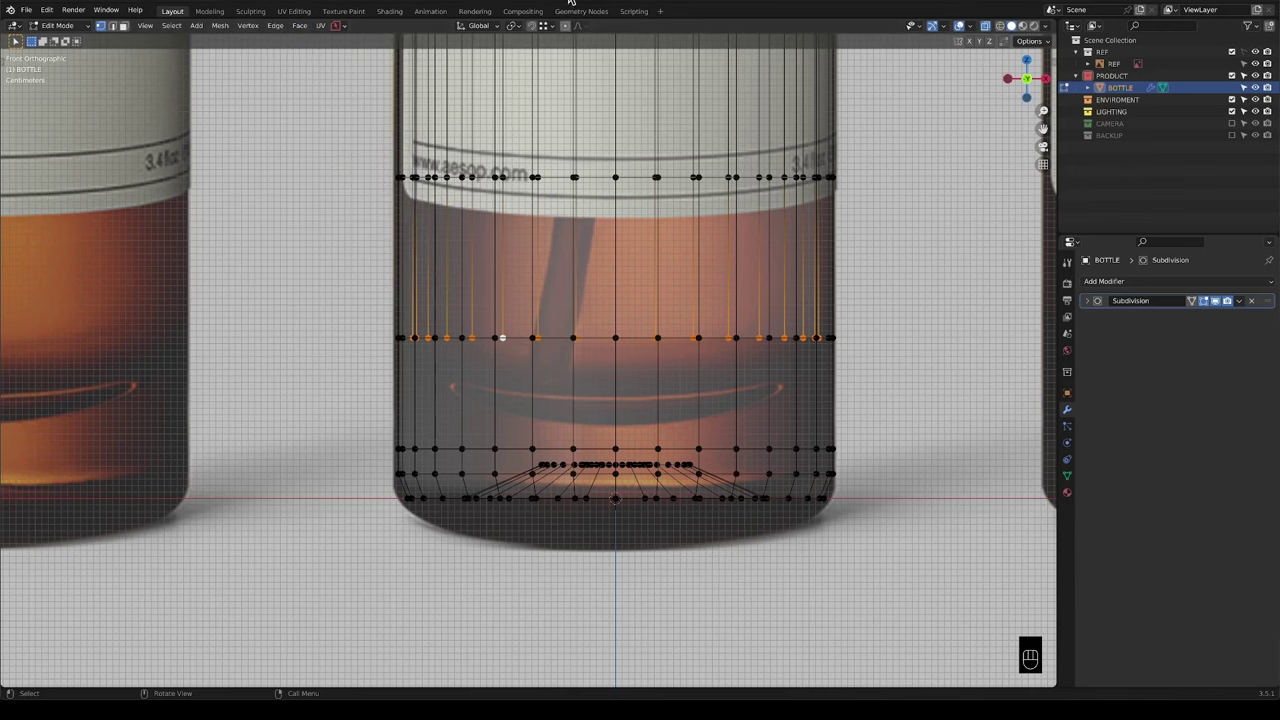
Close the selected inner wall loop with Grid Fill to make a new inner bottom.
middle_drag(400, 200, 265, 64)
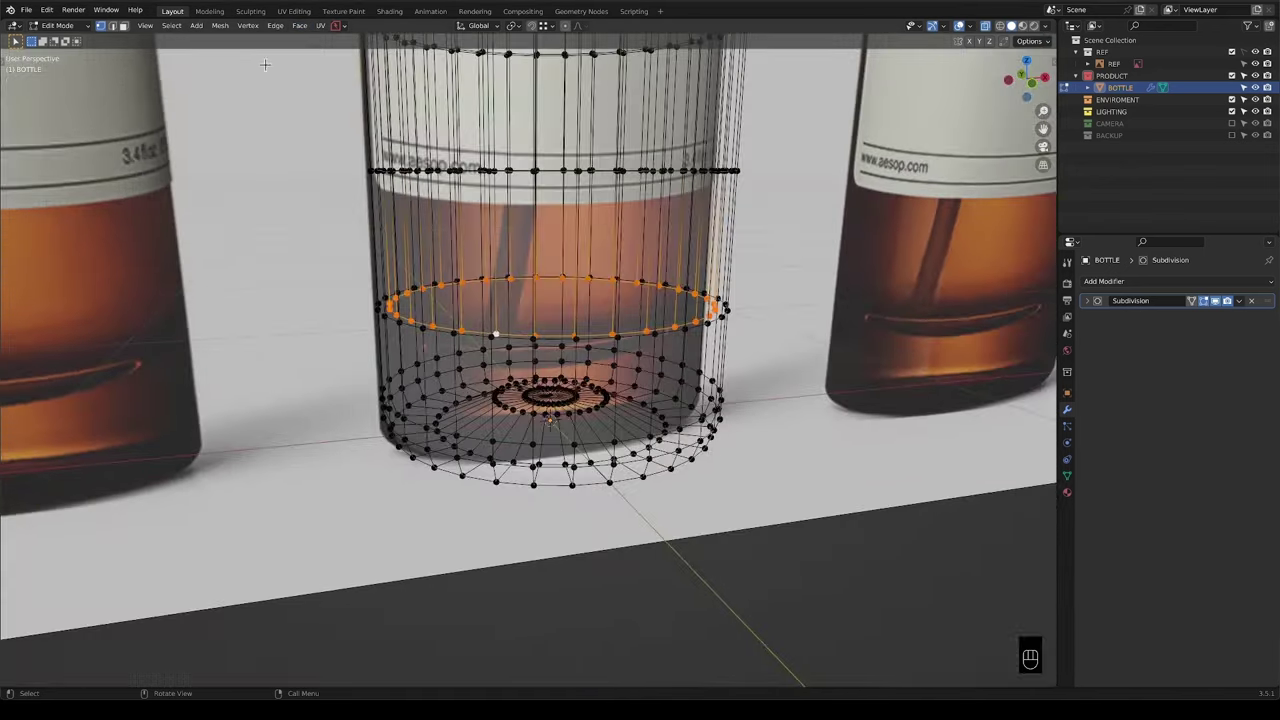
click(299, 25)
click(340, 175)
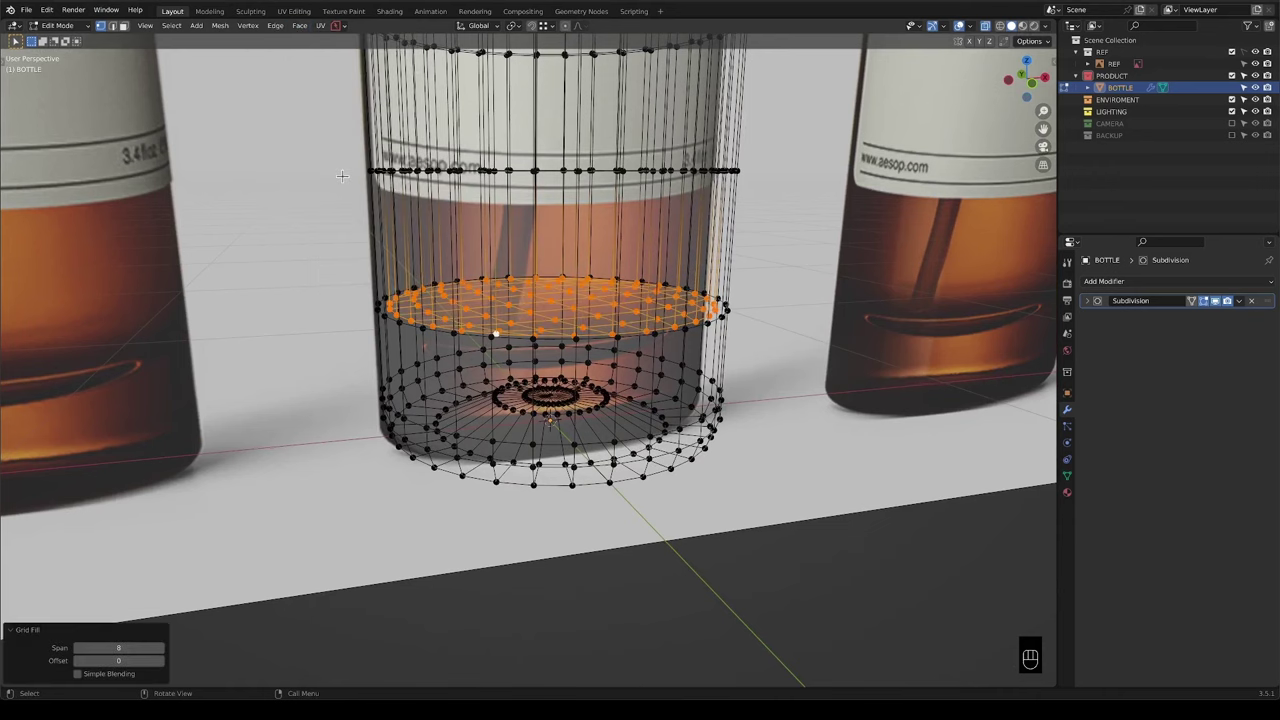
middle_drag(492, 312, 507, 341)
middle_drag(490, 256, 503, 262)
Try several Grid Fill layouts for the inner bottom and settle on a span of 6 and an offset of 0.
click(79, 648)
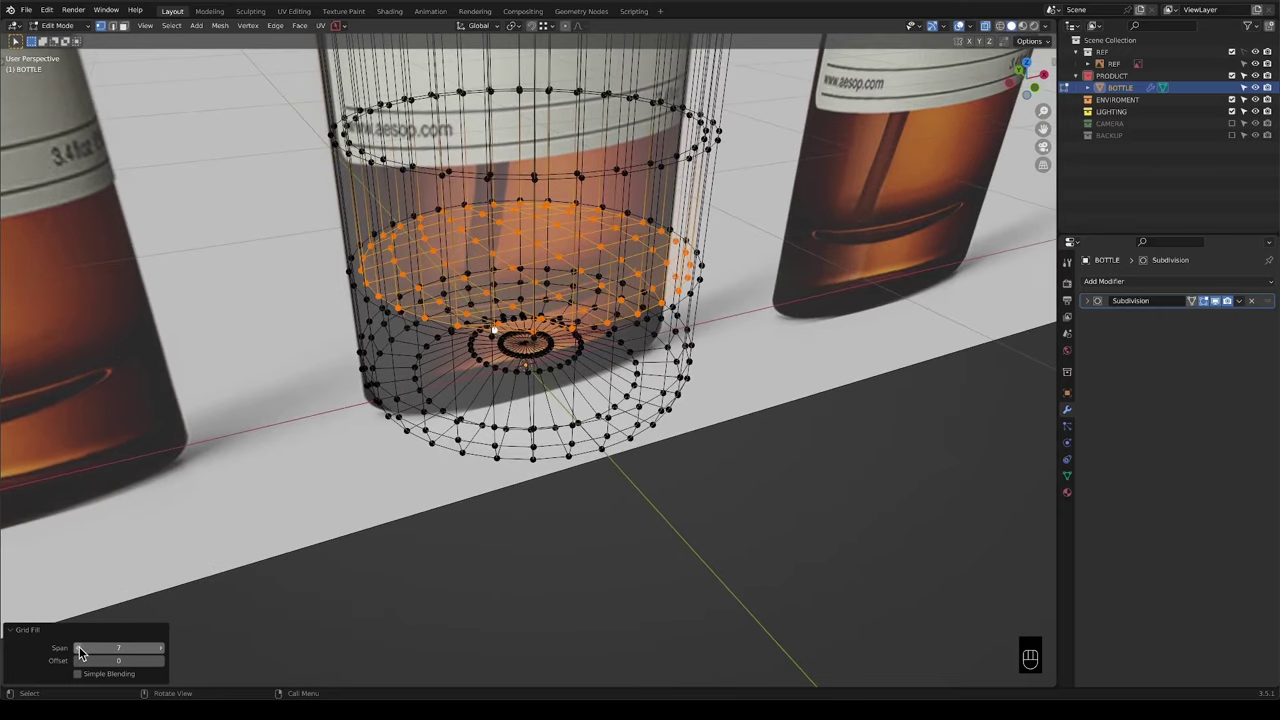
click(79, 648)
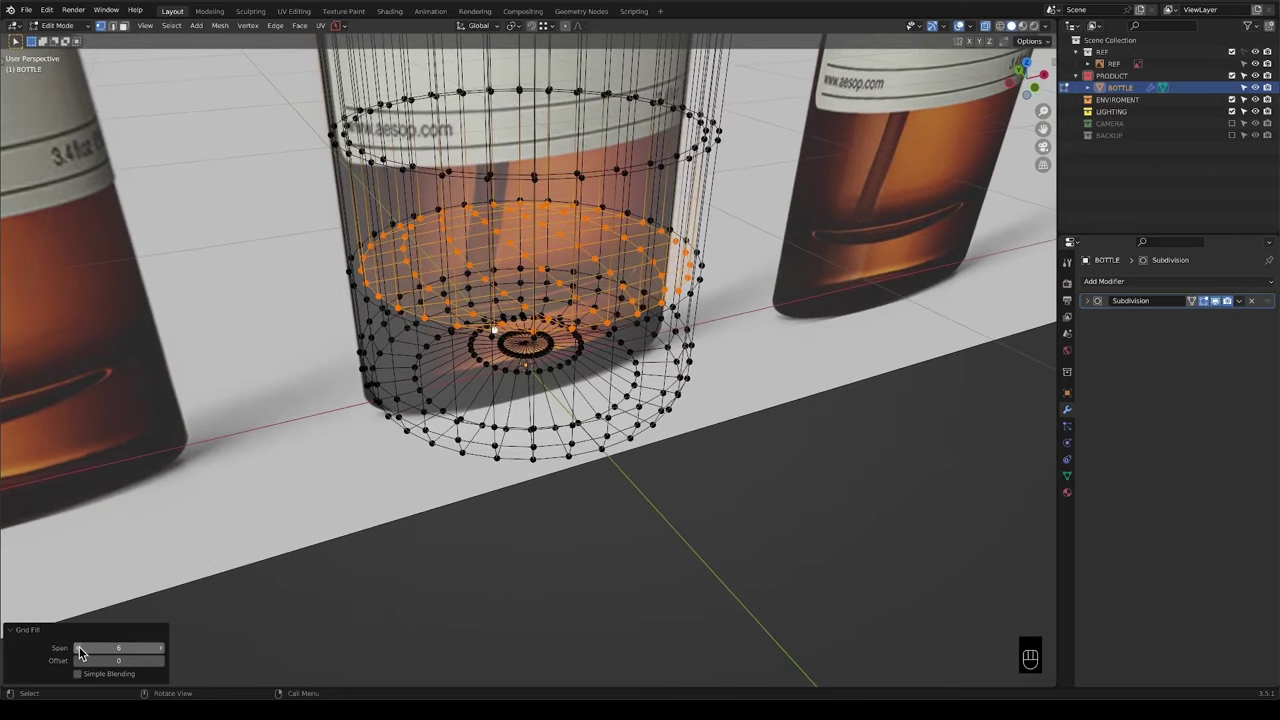
click(79, 648)
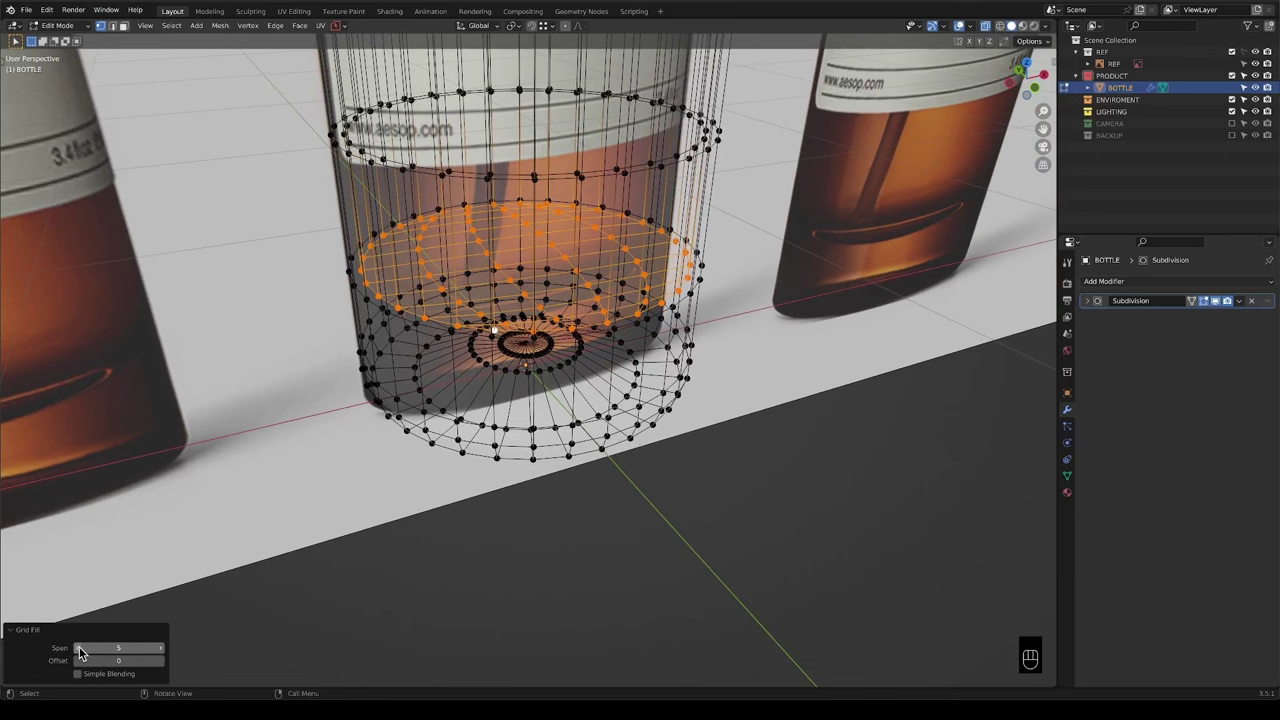
click(162, 647)
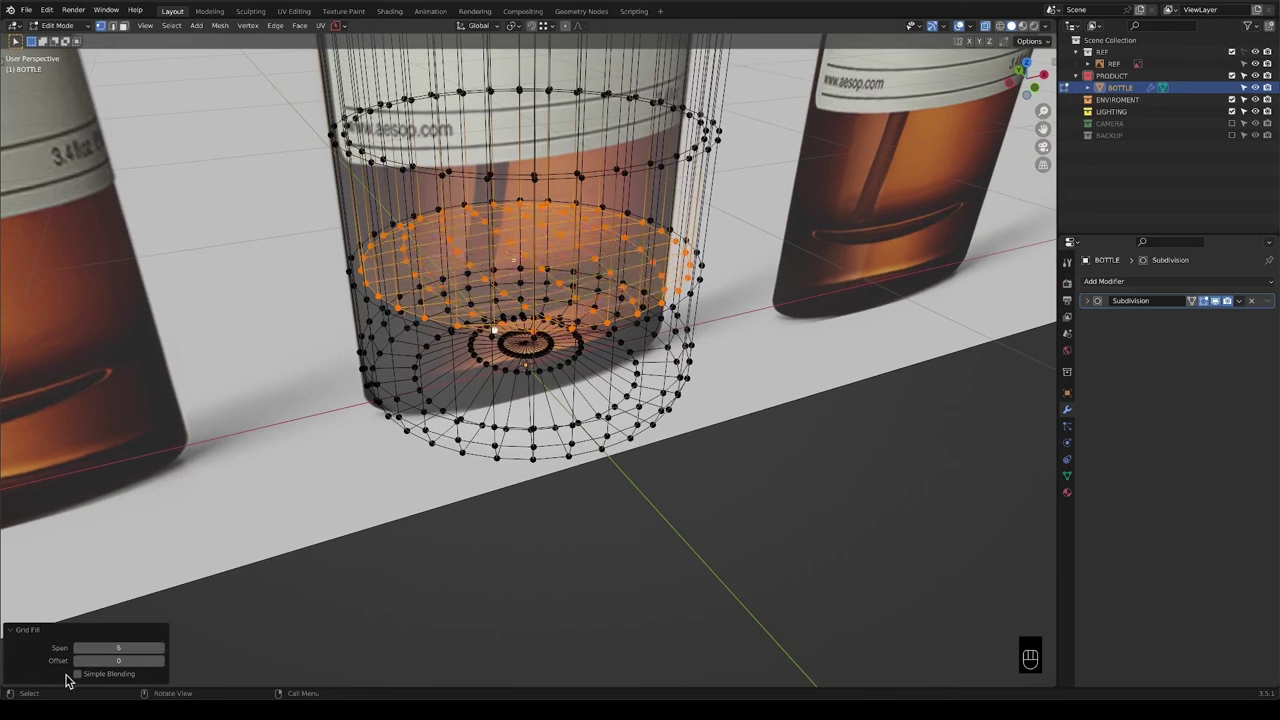
click(75, 647)
click(75, 647)
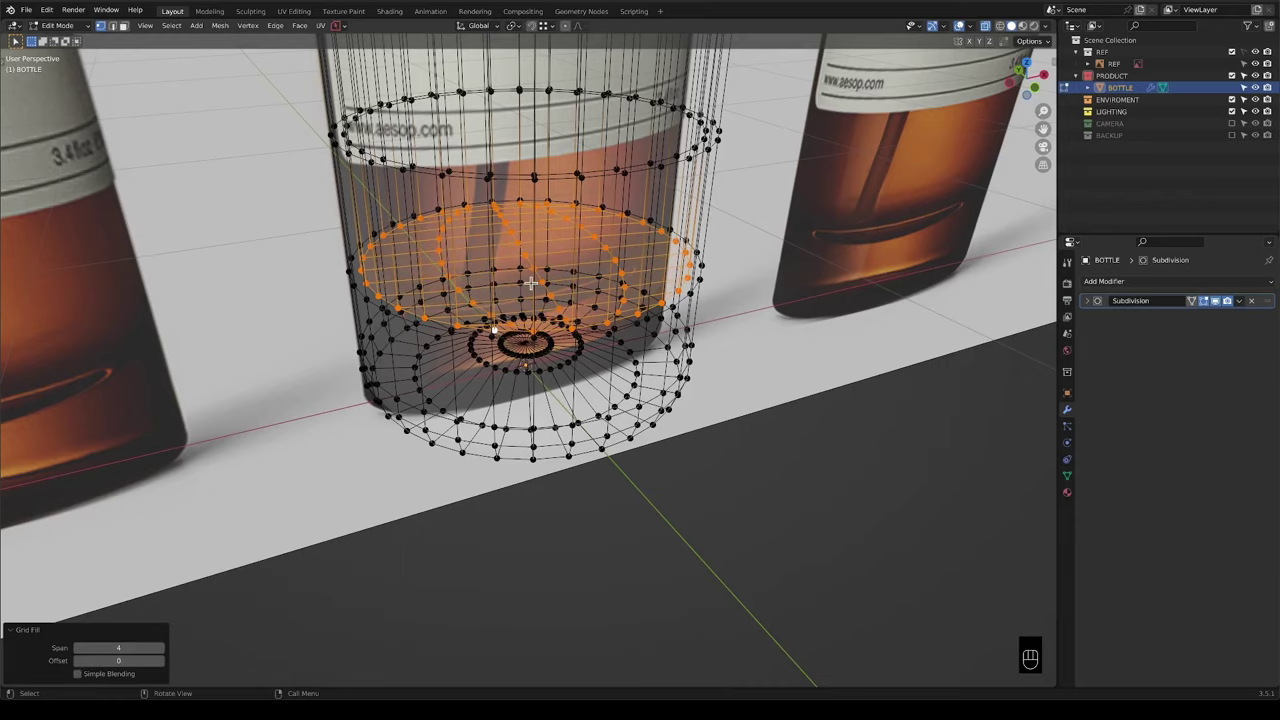
middle_drag(531, 284, 539, 288)
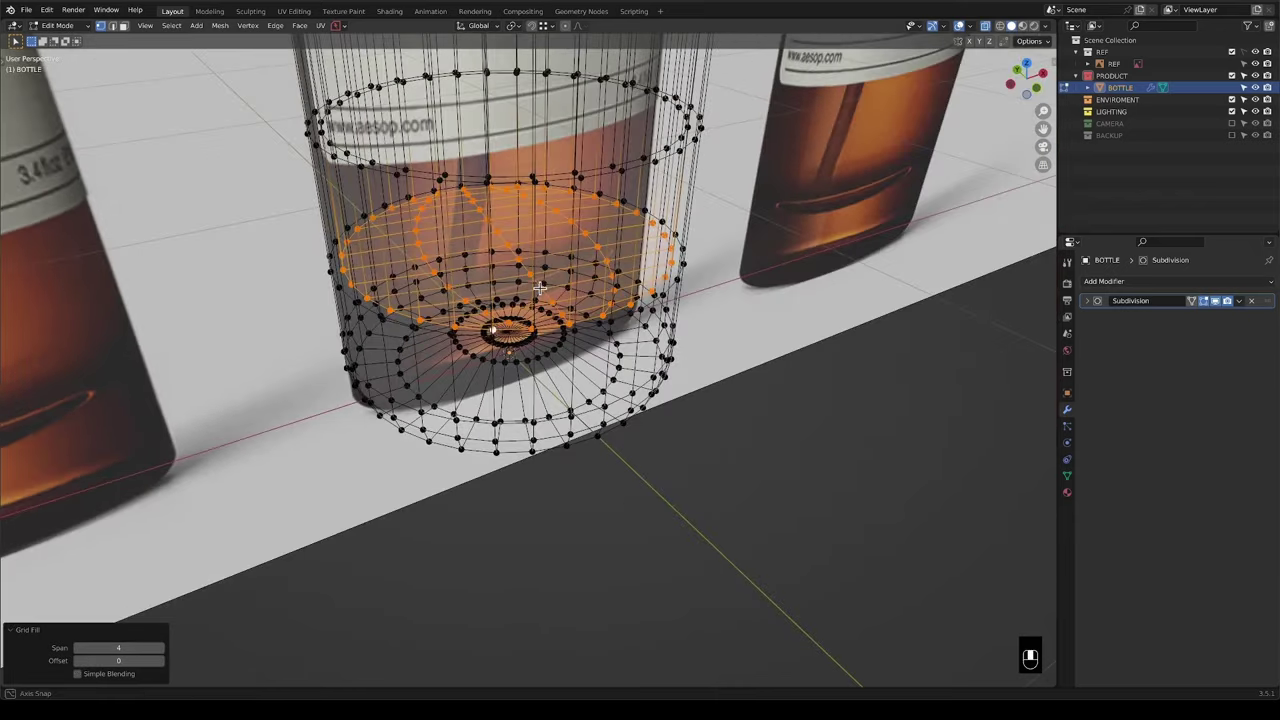
click(162, 649)
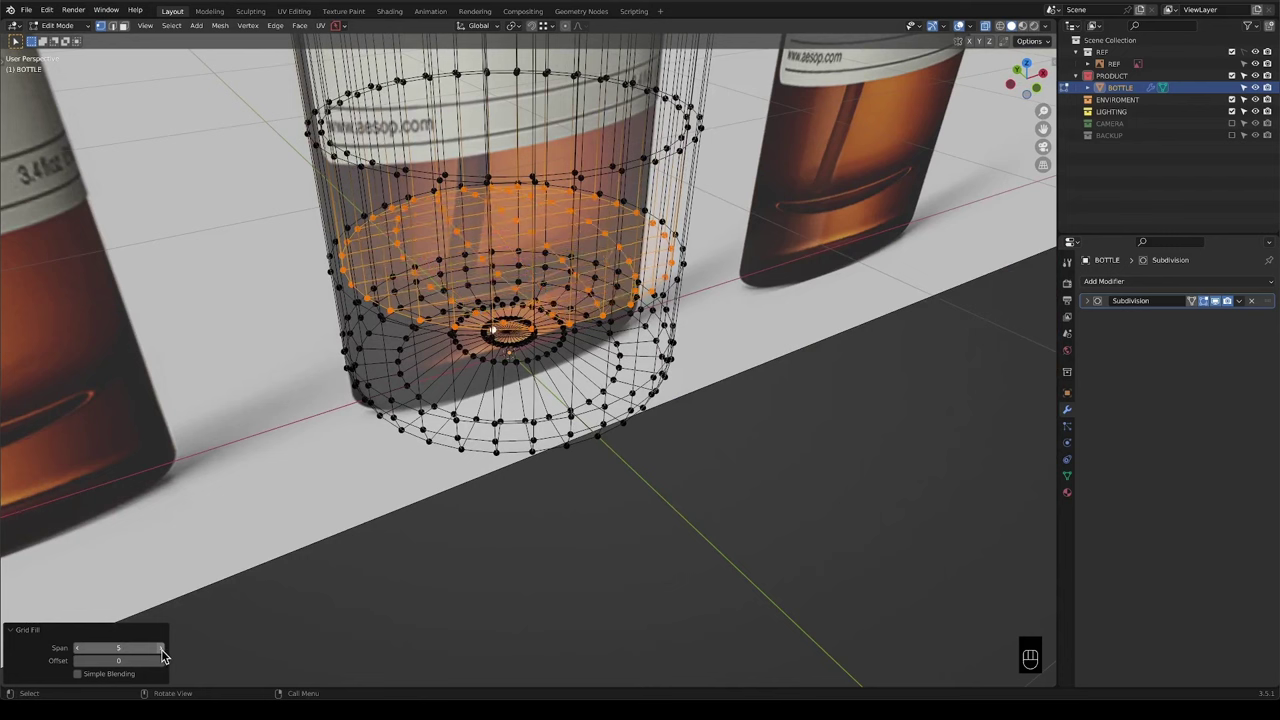
click(162, 649)
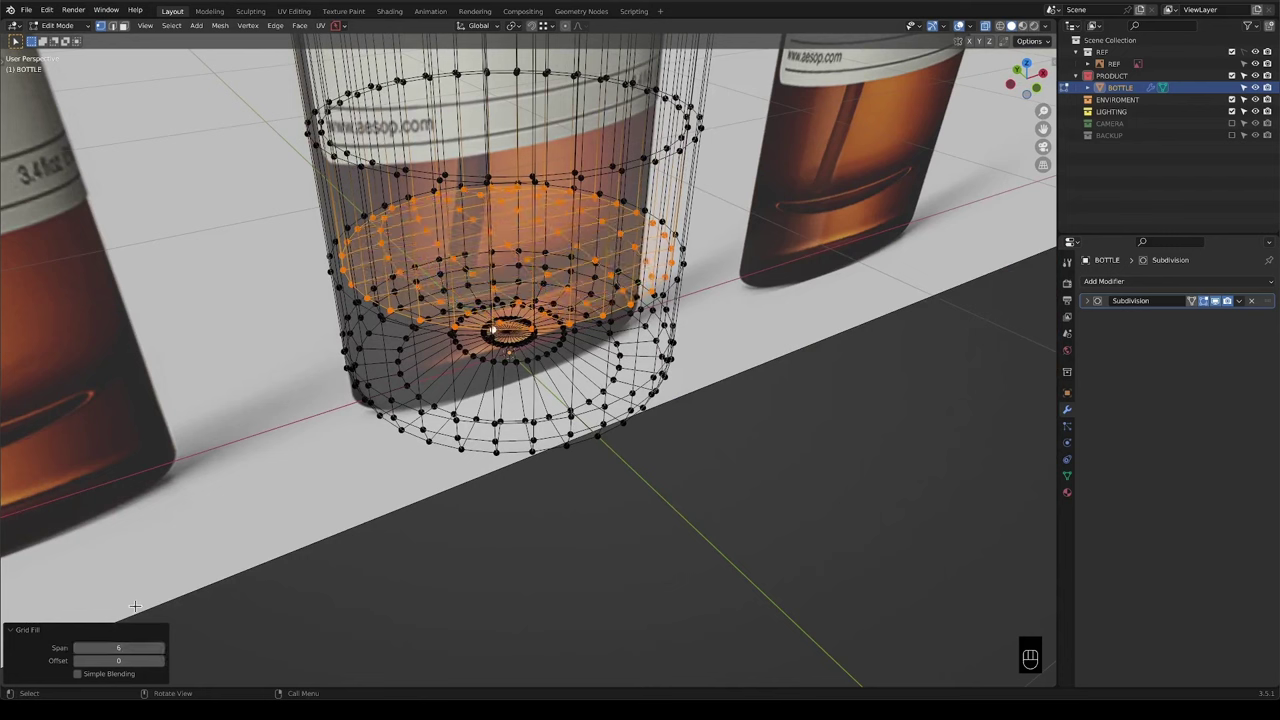
click(160, 661)
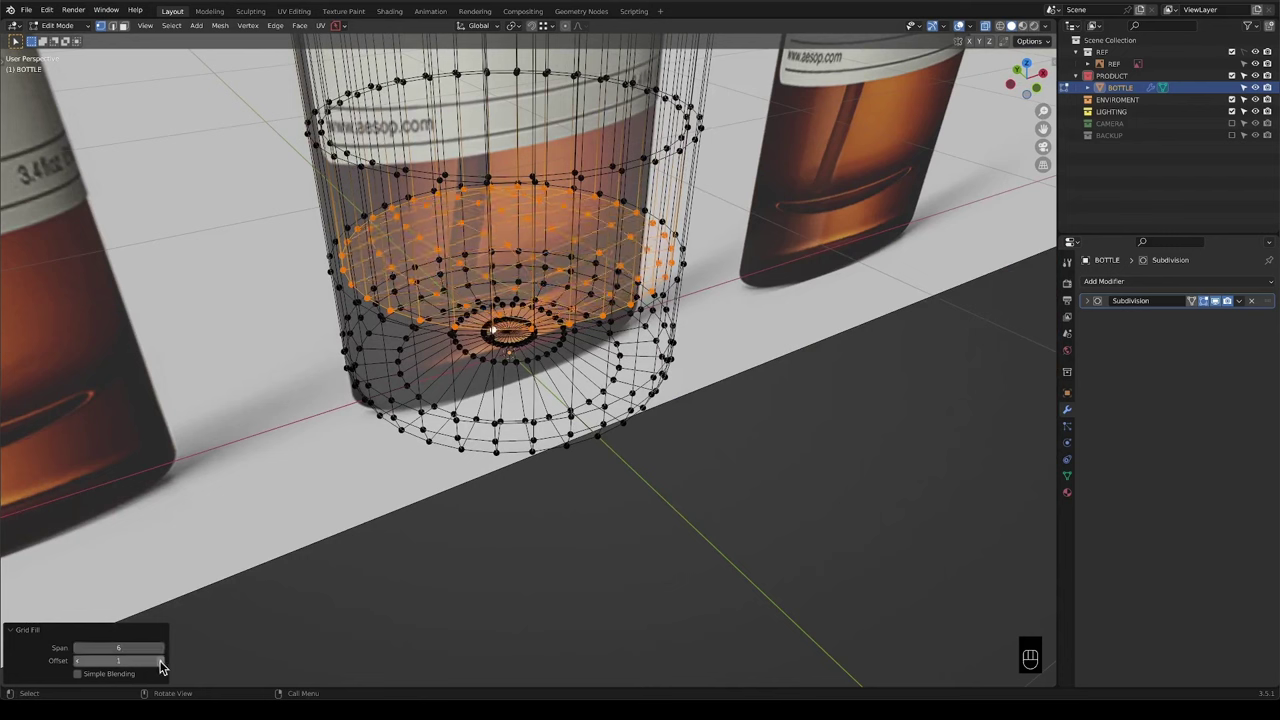
click(78, 661)
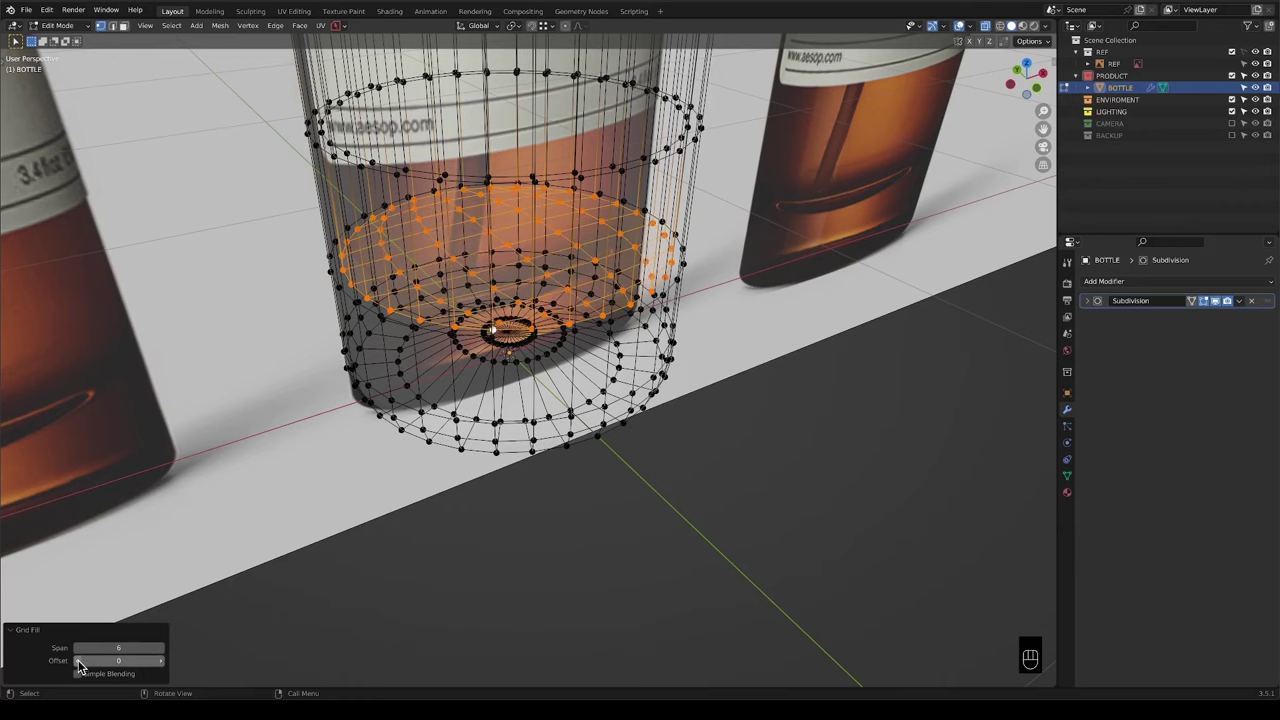
Select the bottle's outer bottom vertices, grow the selection up the outer wall and hide it to isolate the inner shell.
middle_drag(500, 330, 527, 305)
scroll(527, 305, up, 1)
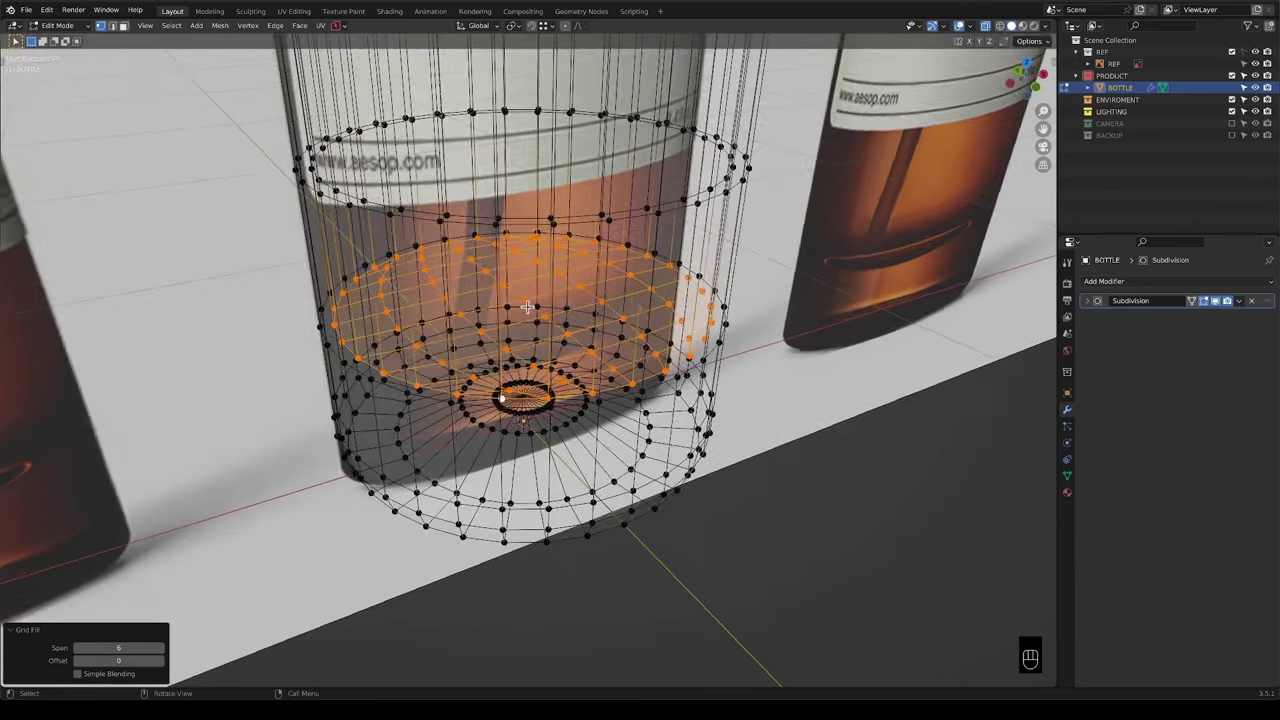
scroll(527, 307, down, 1)
key(KP_1)
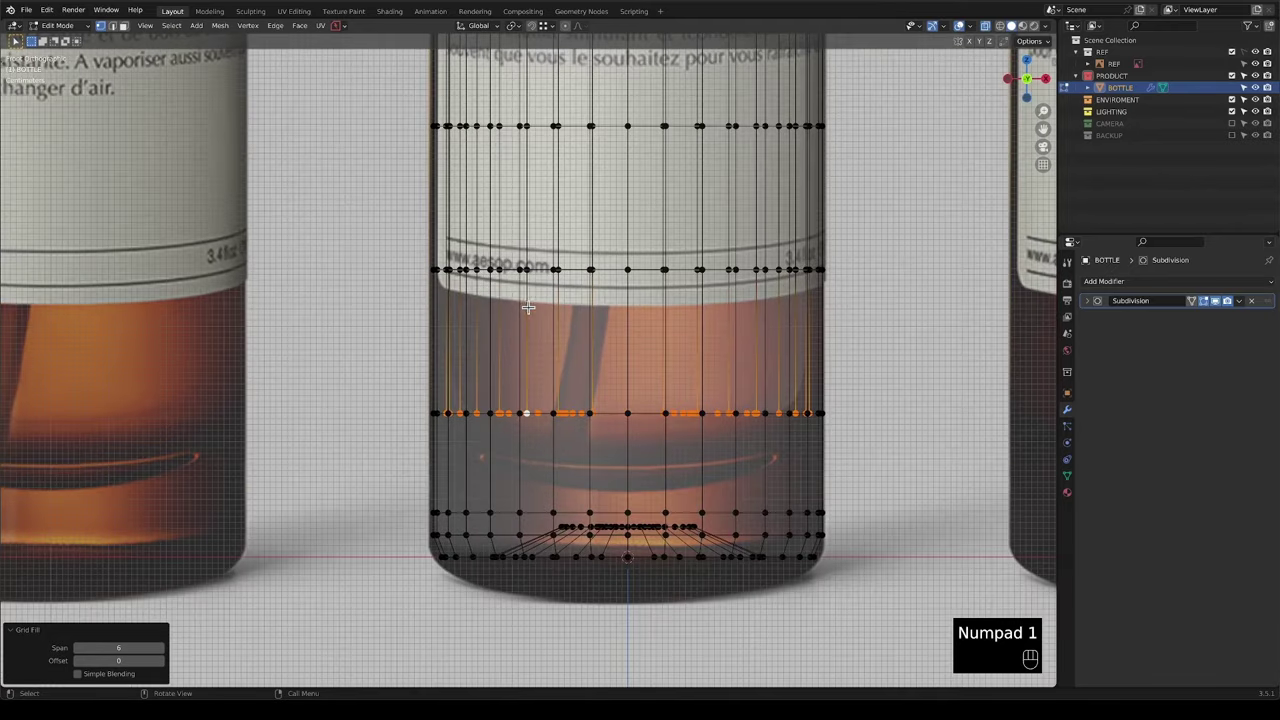
scroll(643, 367, down, 2)
shift+middle_drag(643, 367, 607, 390)
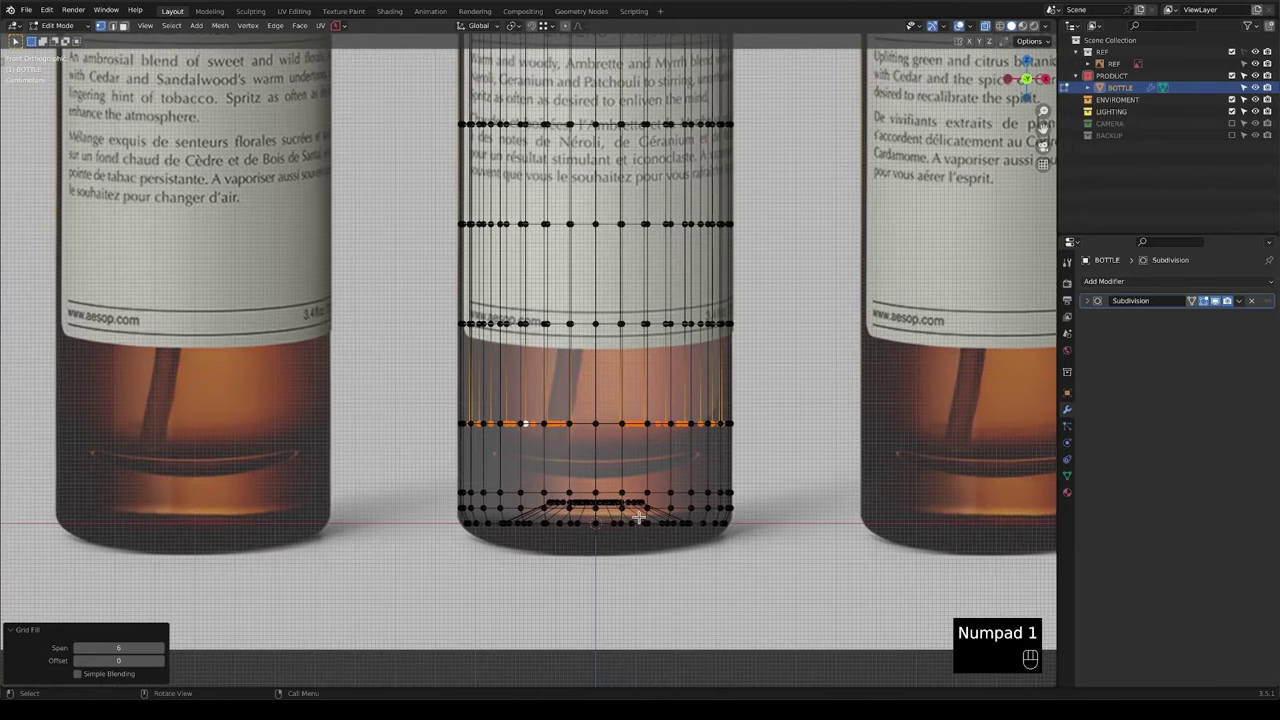
key(ctrl+KP_Add)
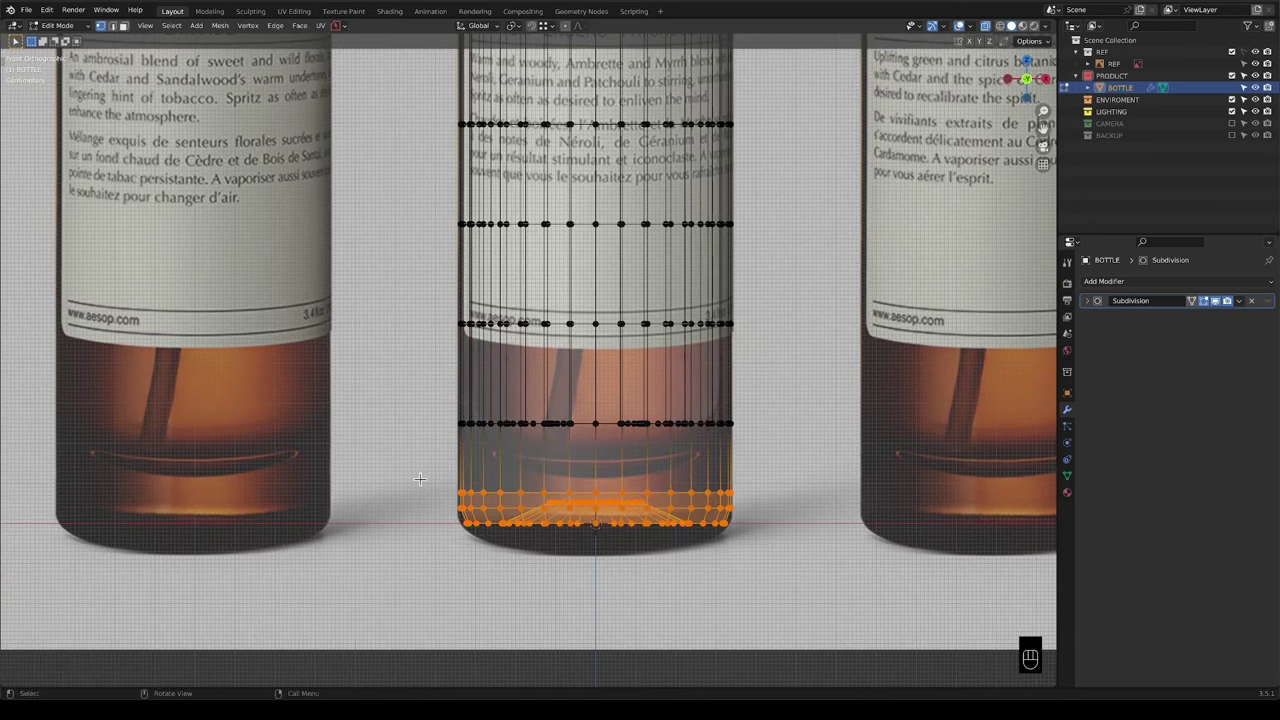
key(ctrl+KP_Add)
key(ctrl+KP_Add)
key(ctrl+KP_Add)
key(ctrl+KP_Add)
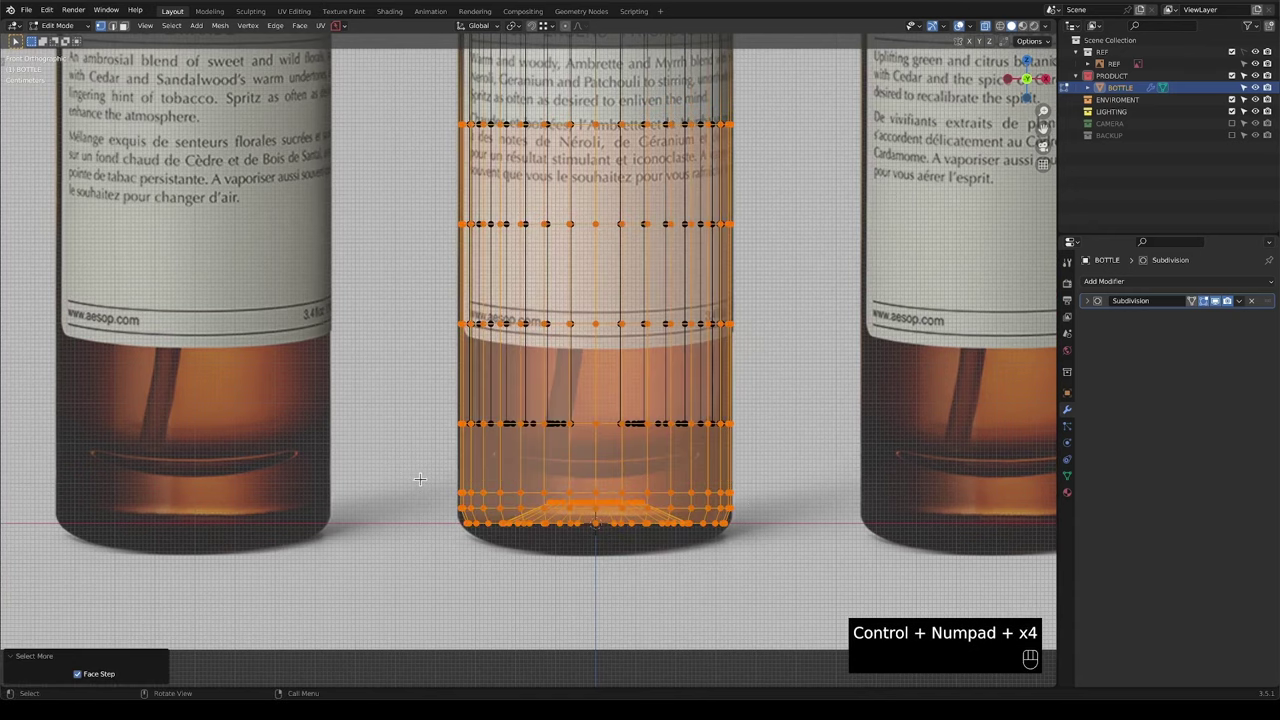
key(h)
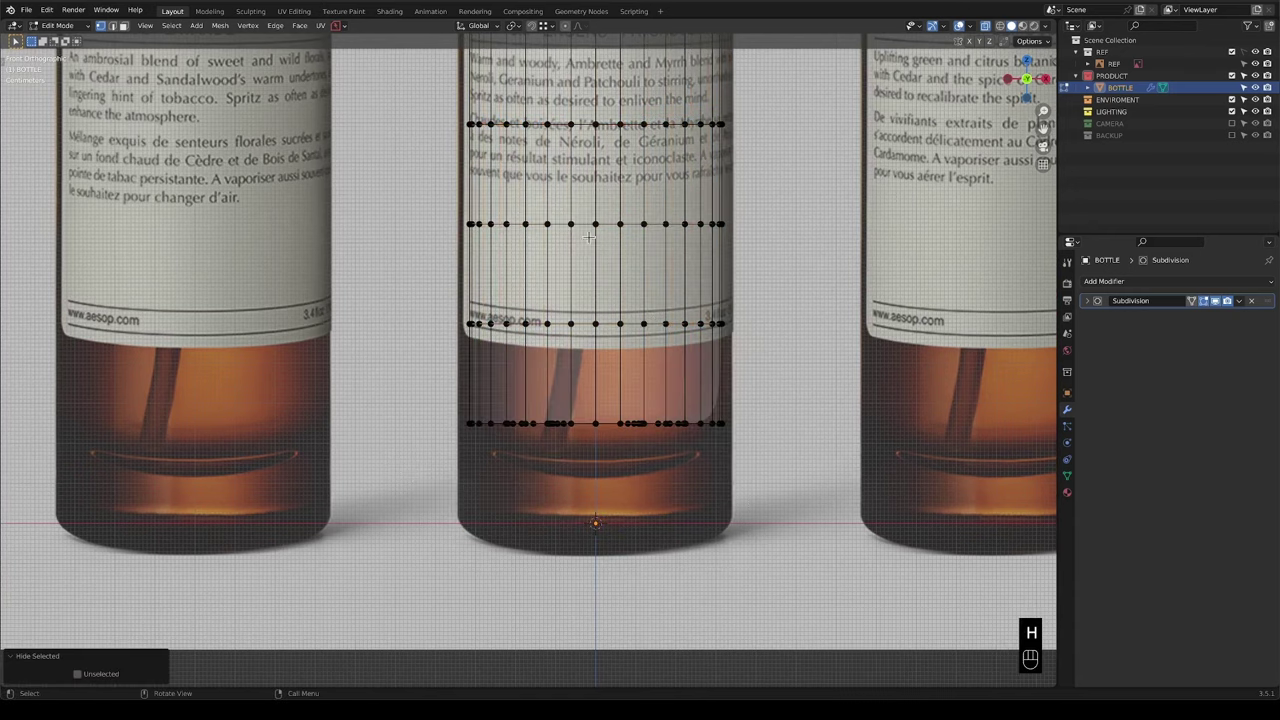
Enable proportional editing with the Sphere falloff and select the centre vertex of the inner bottom.
middle_drag(569, 327, 567, 238)
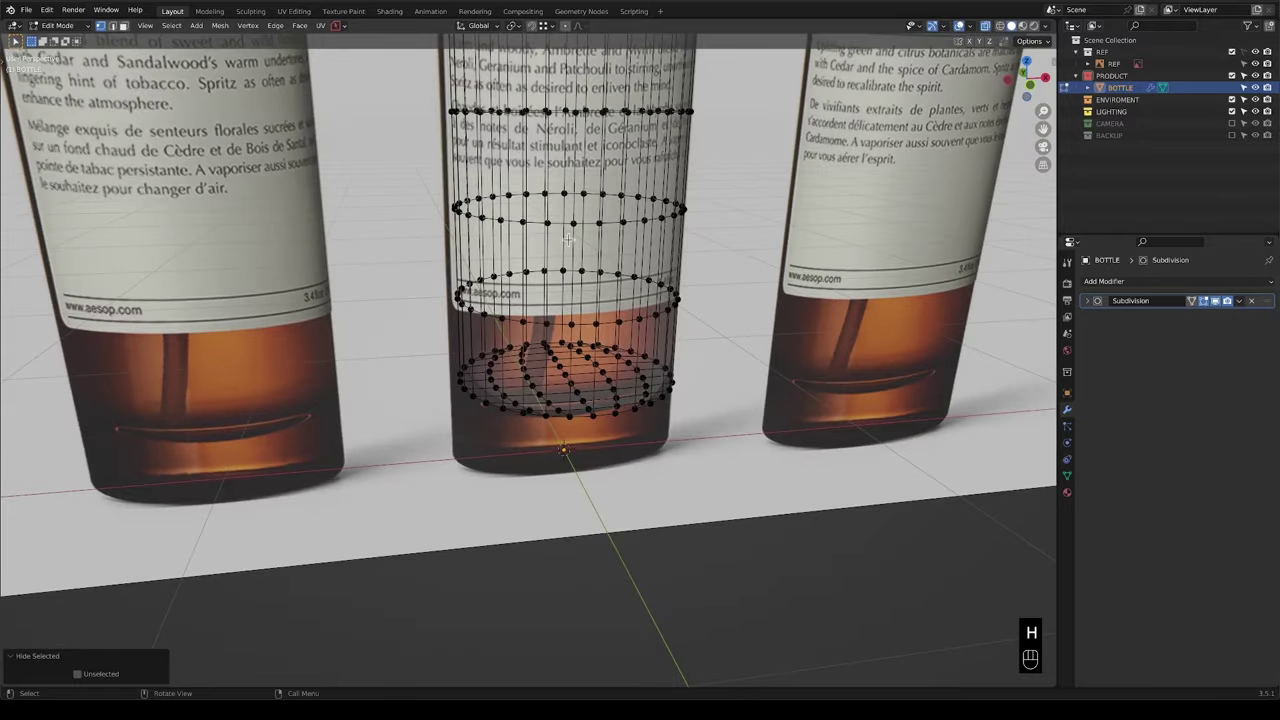
click(573, 28)
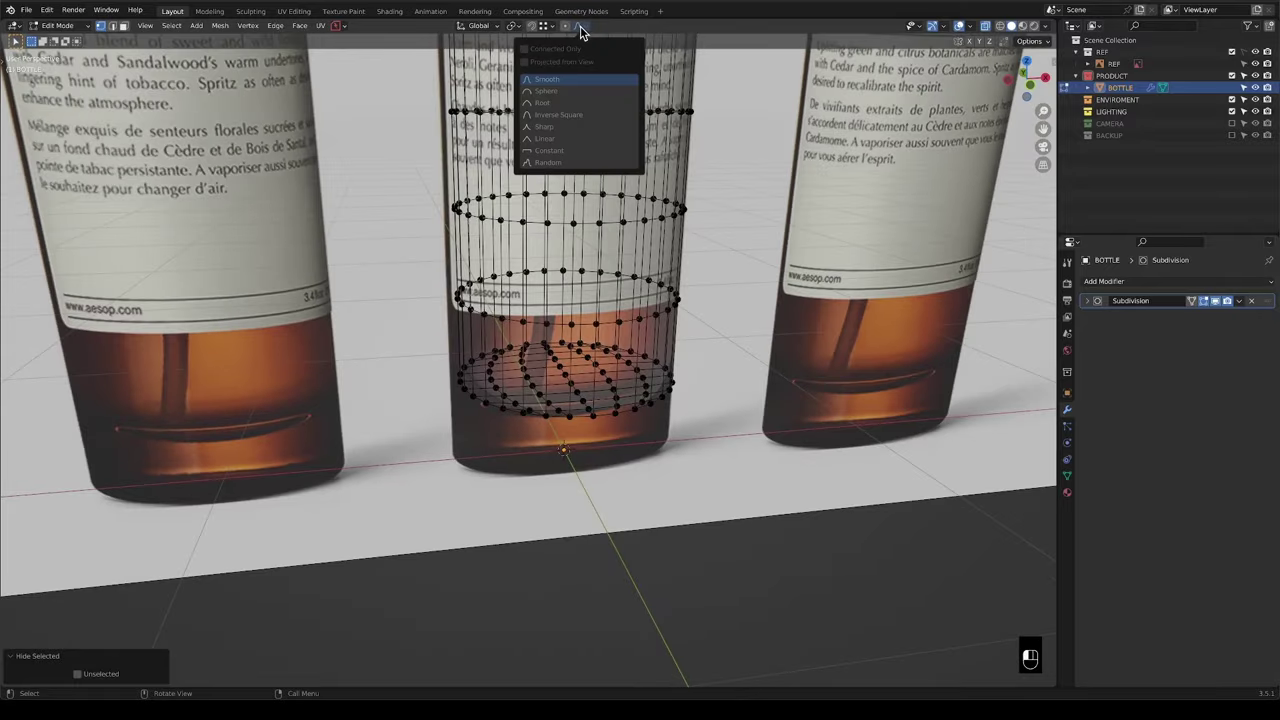
click(547, 93)
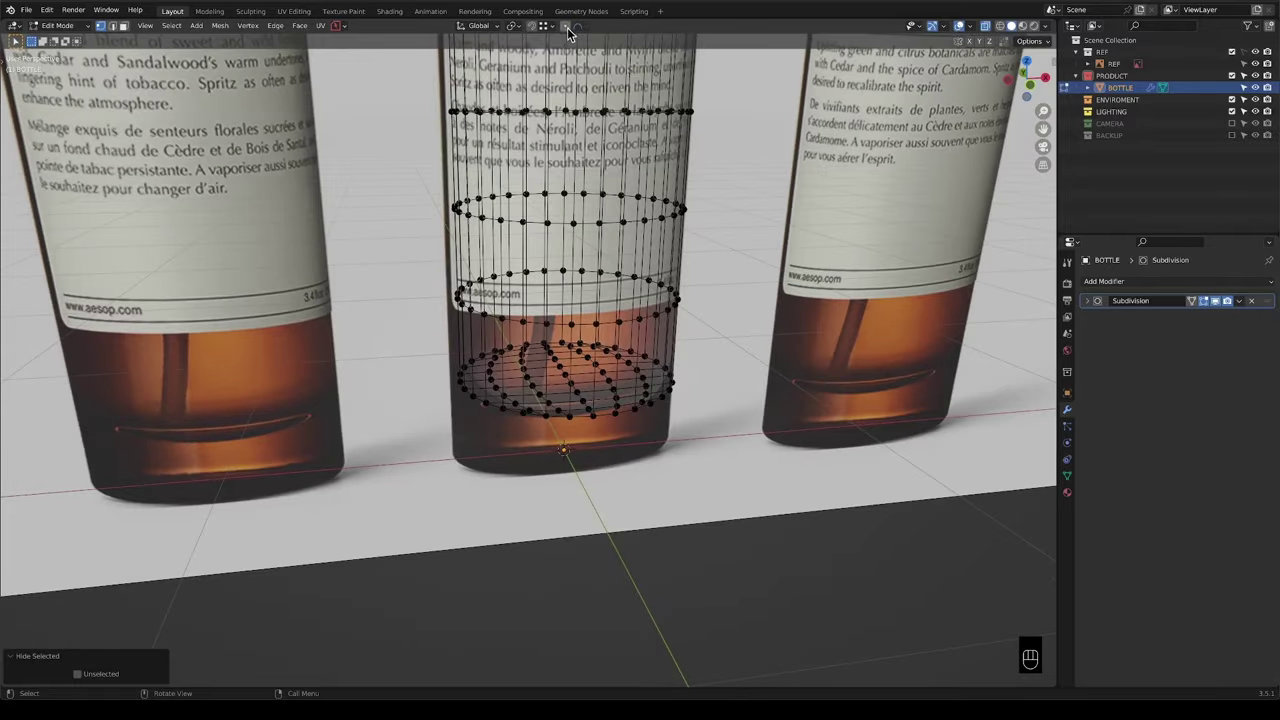
click(565, 27)
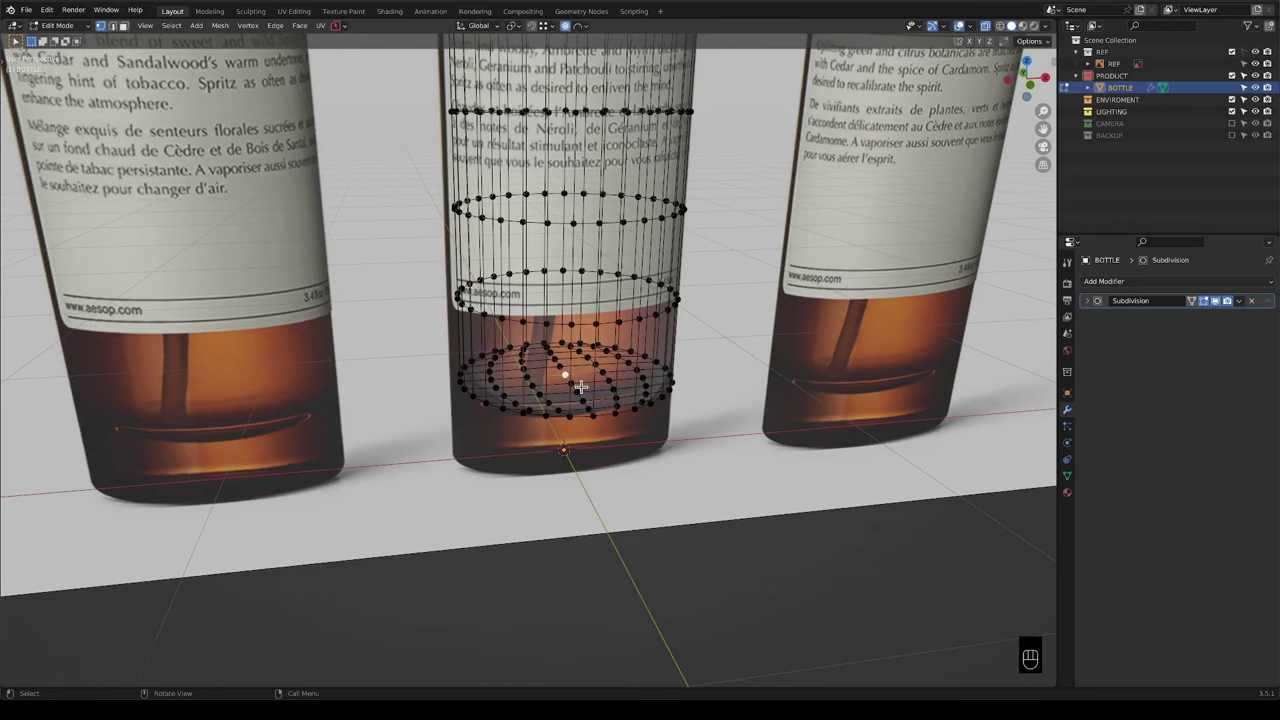
Lower the inner bottom's centre vertex about 0.077 m along Z with a proportional size of about 0.319 to round the bottom.
middle_drag(571, 371, 588, 393)
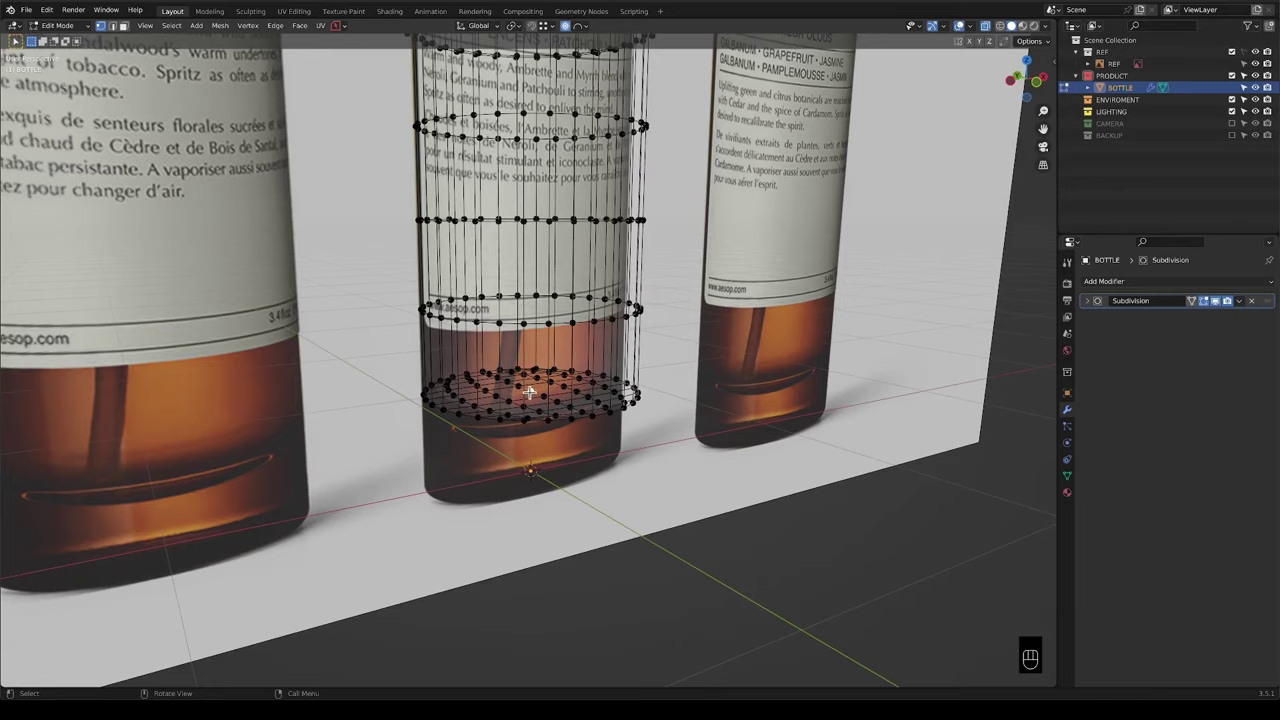
key(KP_1)
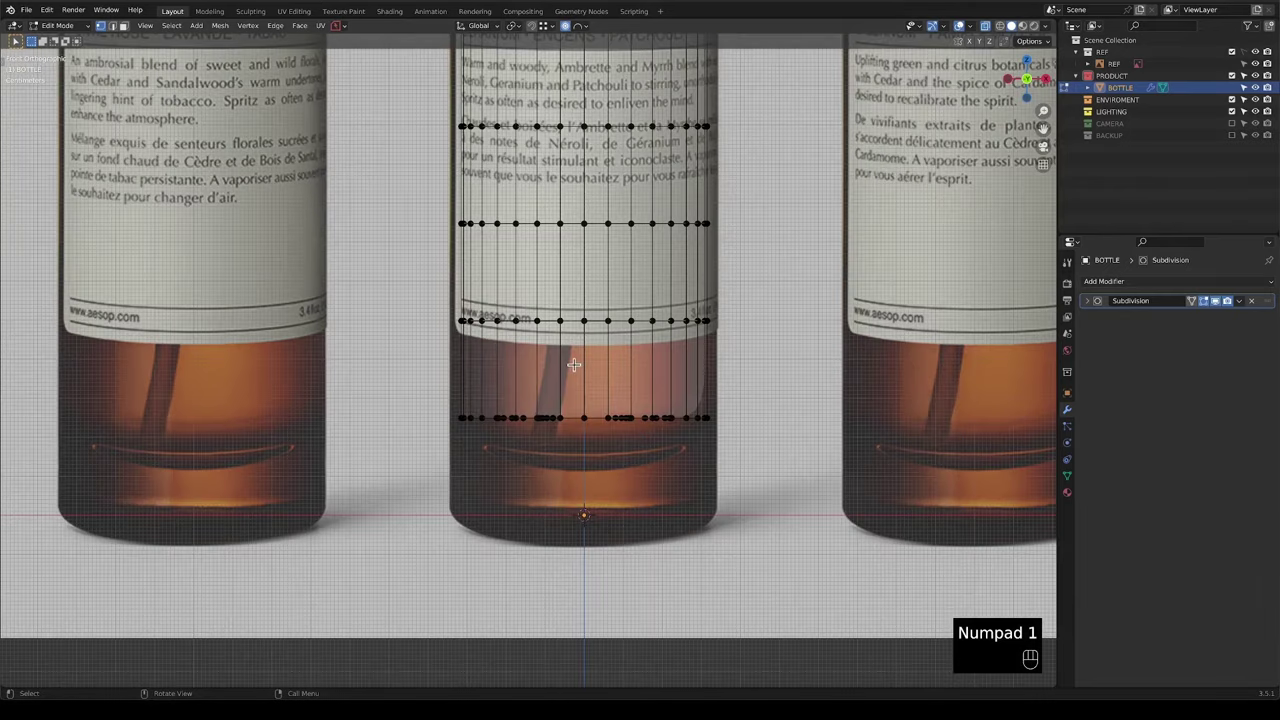
key(g)
key(z)
scroll(574, 364, up, 3)
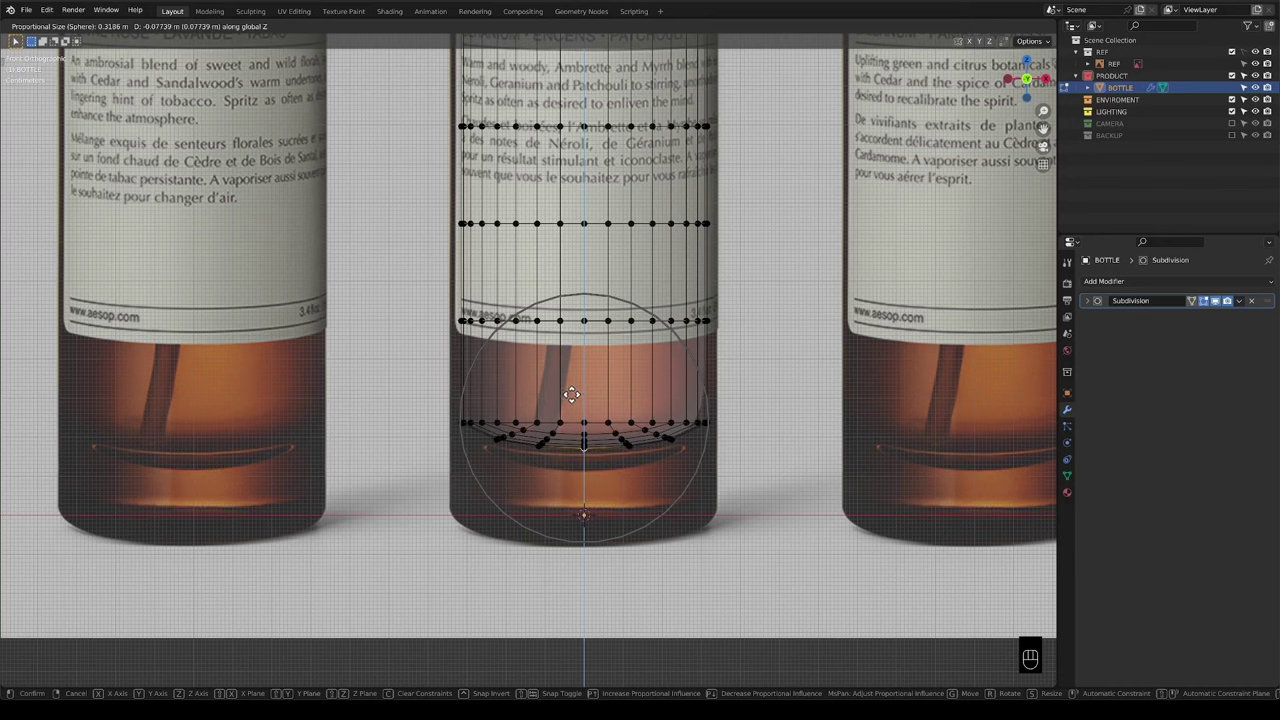
click(576, 390)
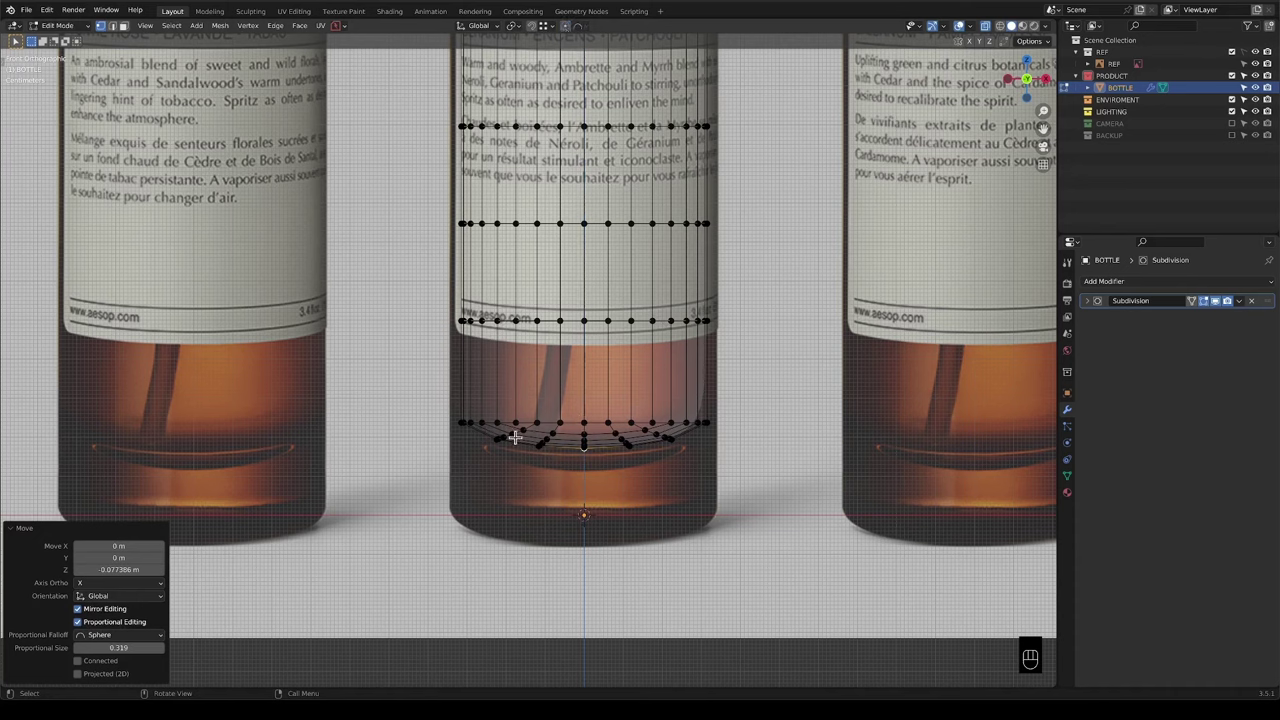
With proportional editing off, move the whole rounded inner bottom down about 0.044 m along Z towards the reference curve.
alt+click(472, 412)
key(g)
key(z)
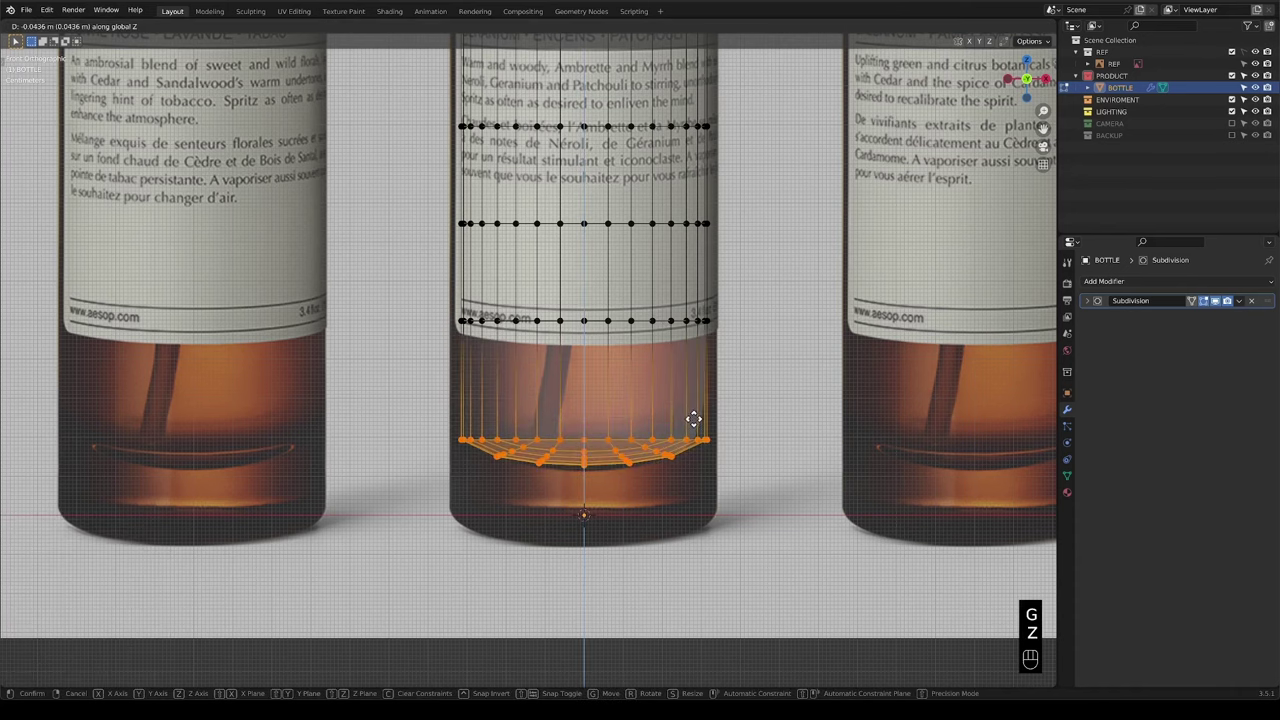
click(692, 421)
Select only the rim vertices around the inner bottom and raise them about 0.017 m along Z.
key(alt+a)
click(692, 440)
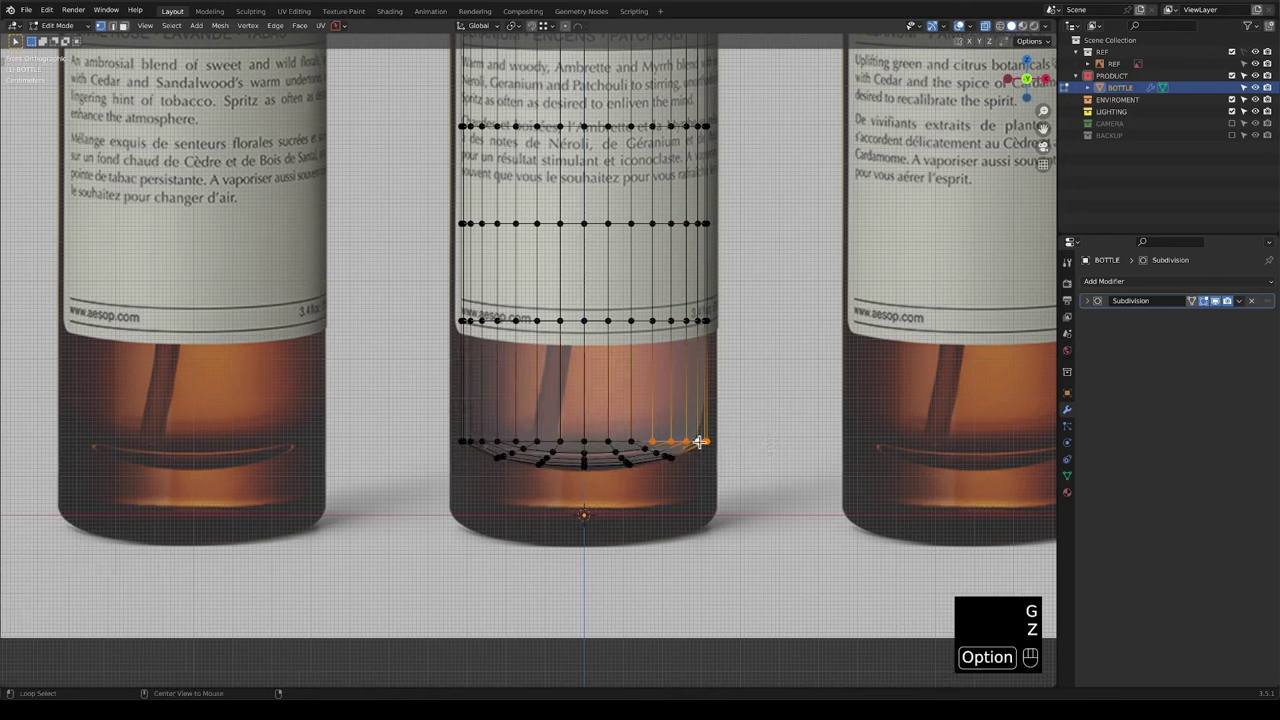
key(g)
key(z)
click(777, 448)
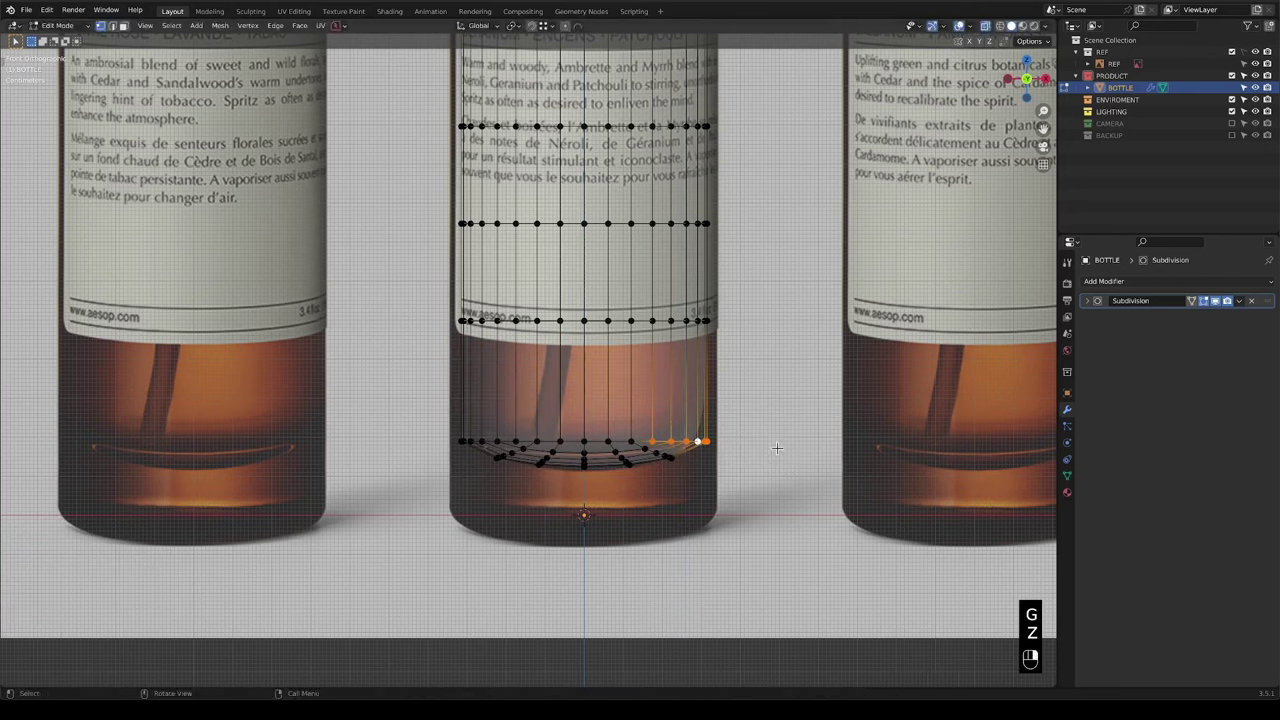
alt+shift+click(613, 442)
alt+shift+click(466, 441)
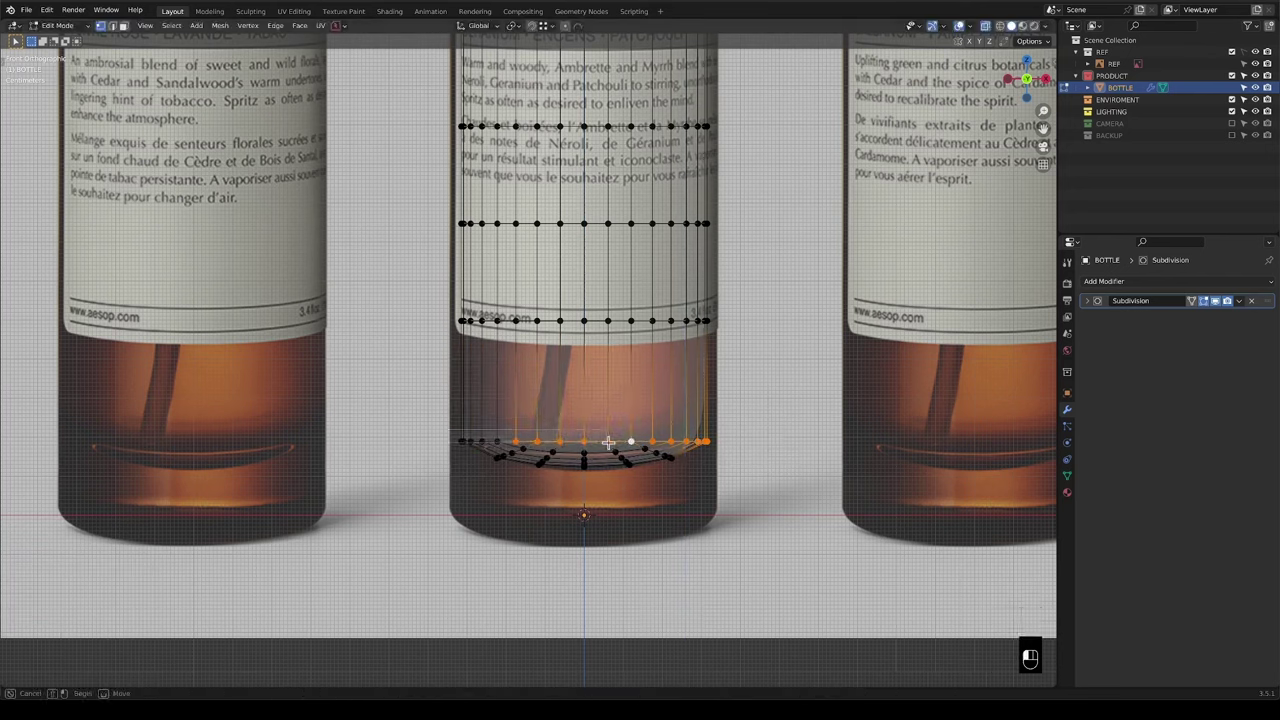
key(g)
key(z)
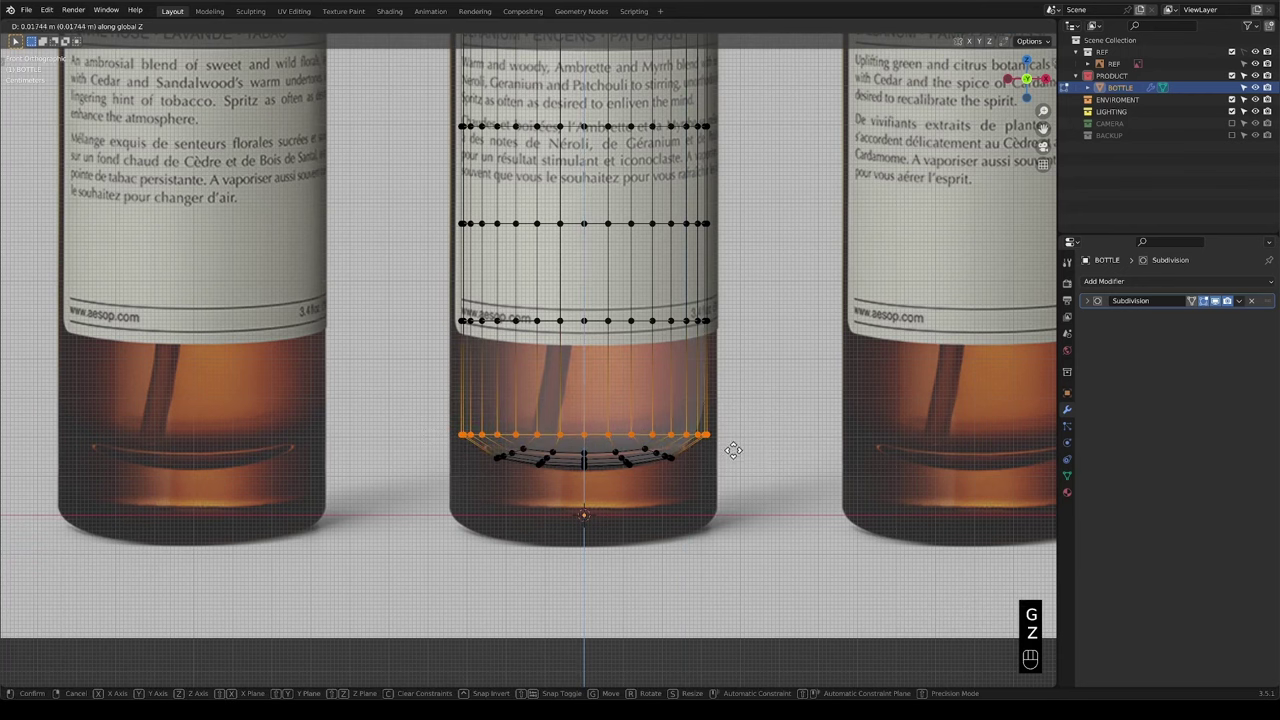
click(734, 449)
Add one edge loop around the inner wall just above the rounded bottom, at a slide factor of about 0.547, and check the smoothed result.
key(ctrl+r)
click(657, 366)
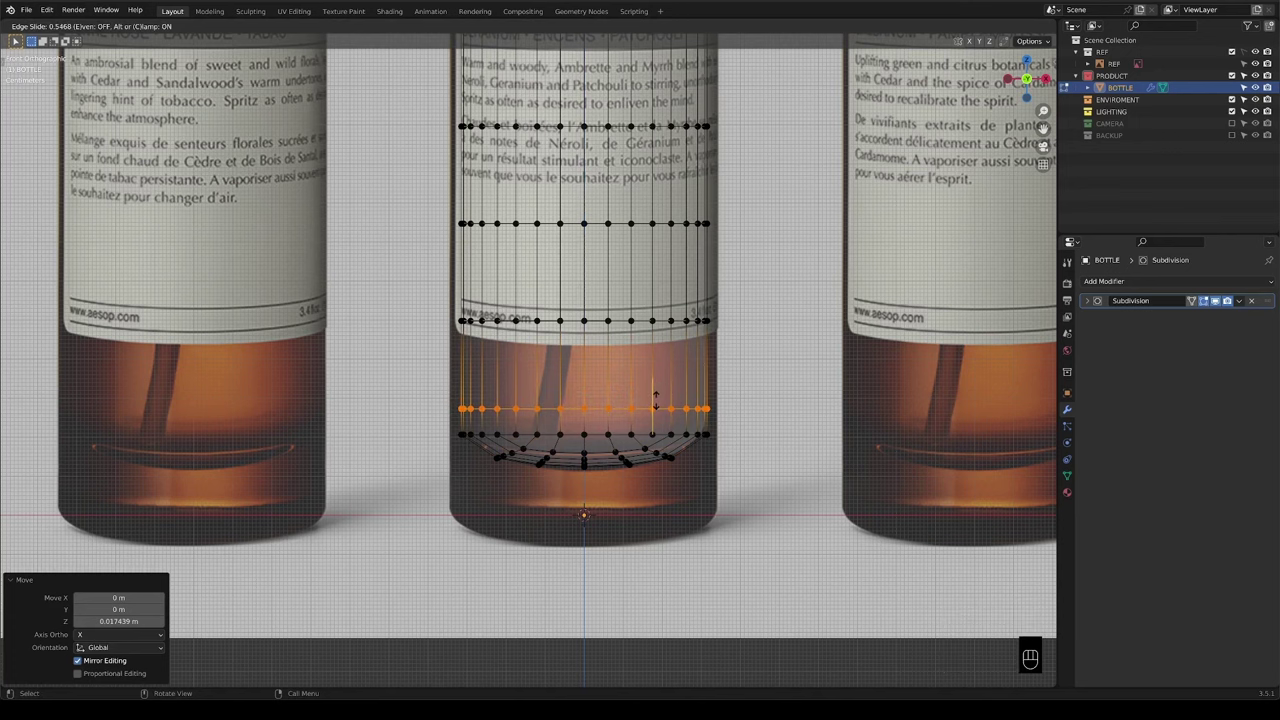
click(656, 402)
scroll(557, 454, down, 3)
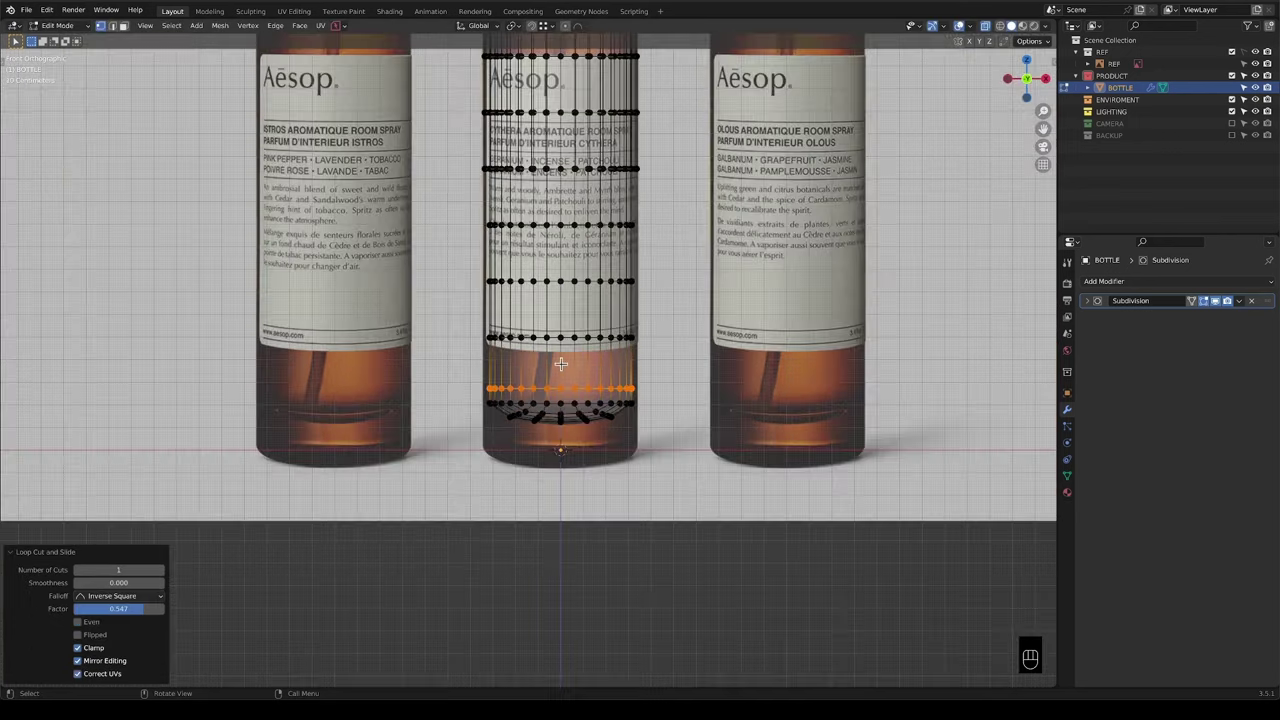
shift+middle_drag(563, 366, 562, 406)
key(Tab)
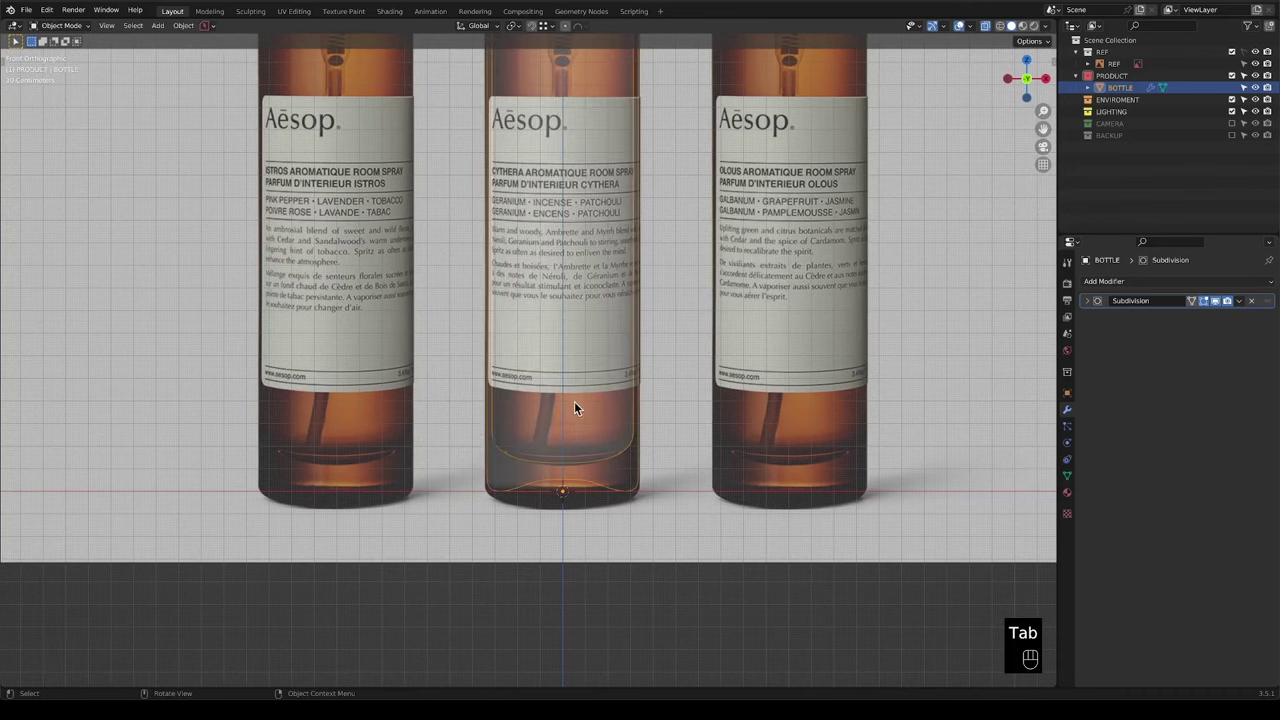
key(Tab)
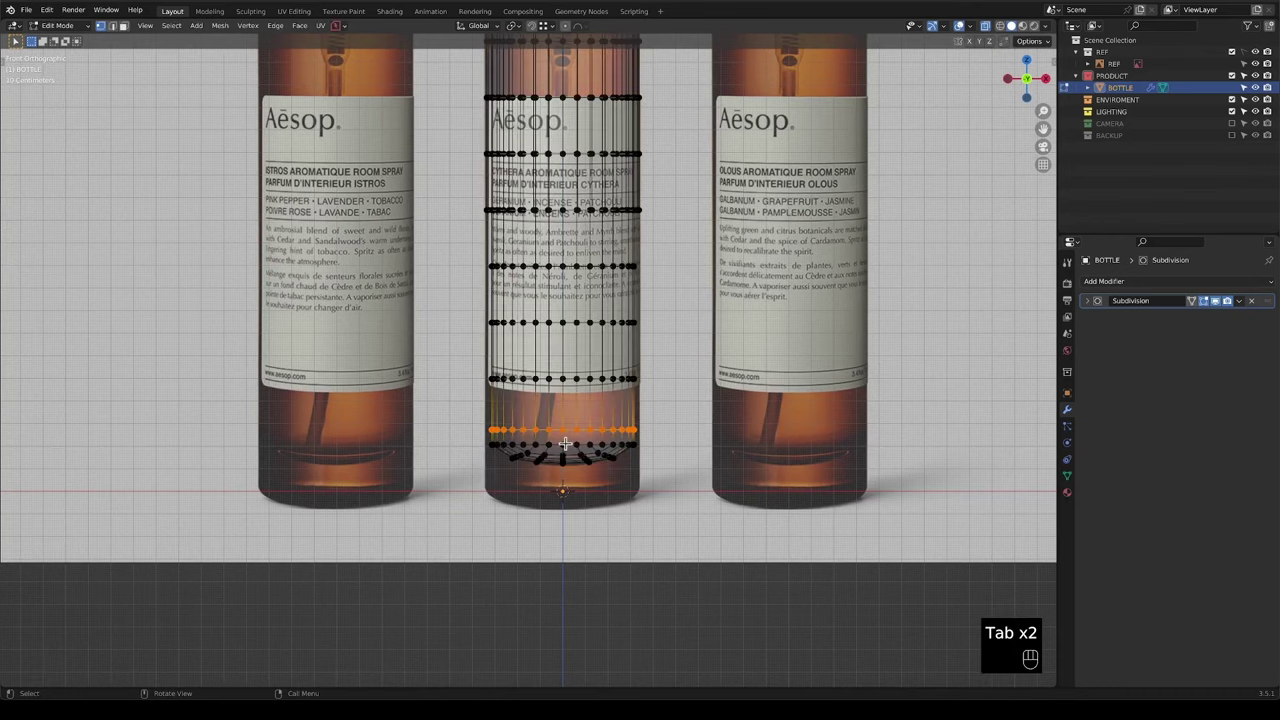
Reveal the hidden bottle geometry and return to Object Mode.
key(alt+h)
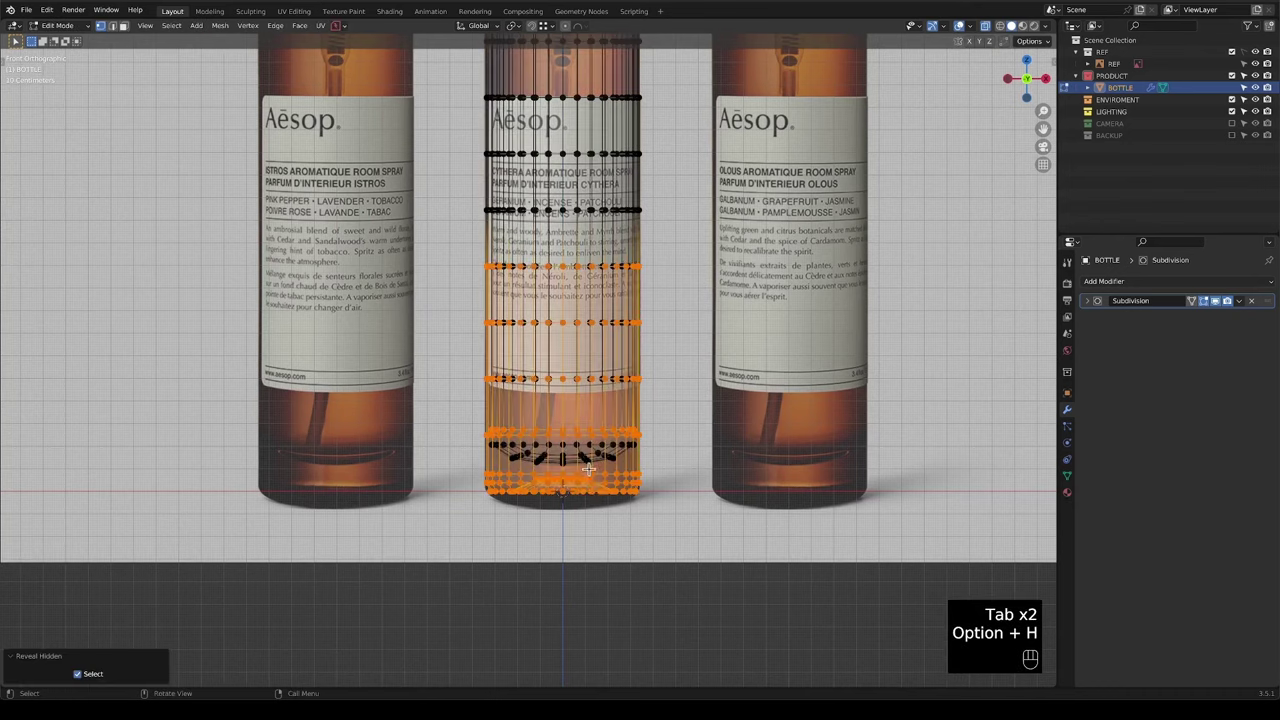
scroll(589, 470, down, 4)
scroll(590, 465, up, 1)
shift+middle_drag(595, 460, 598, 455)
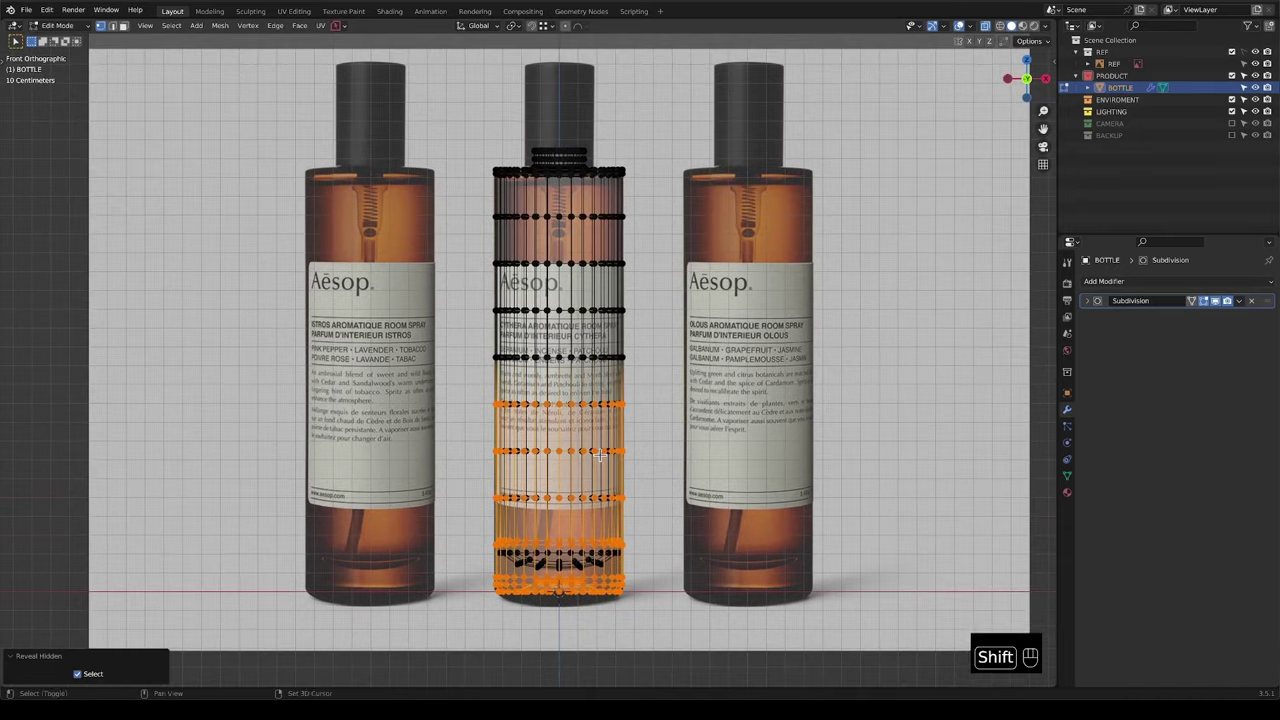
key(Tab)
mouse_move(574, 572)
middle_down()
mouse_move(600, 588)
mouse_move(640, 580)
mouse_move(591, 573)
middle_up()
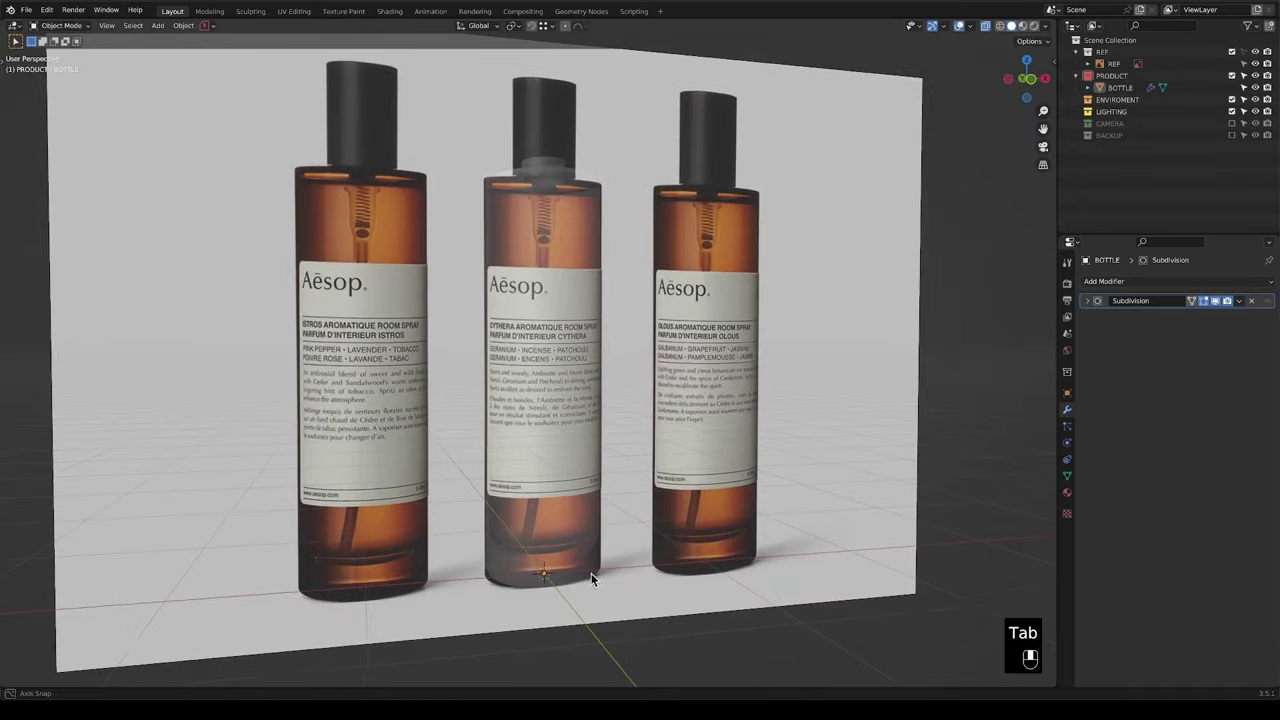
Exclude the REF collection from the view layer and examine the bottle's inner bottom from the front.
click(1232, 51)
key(KP_1)
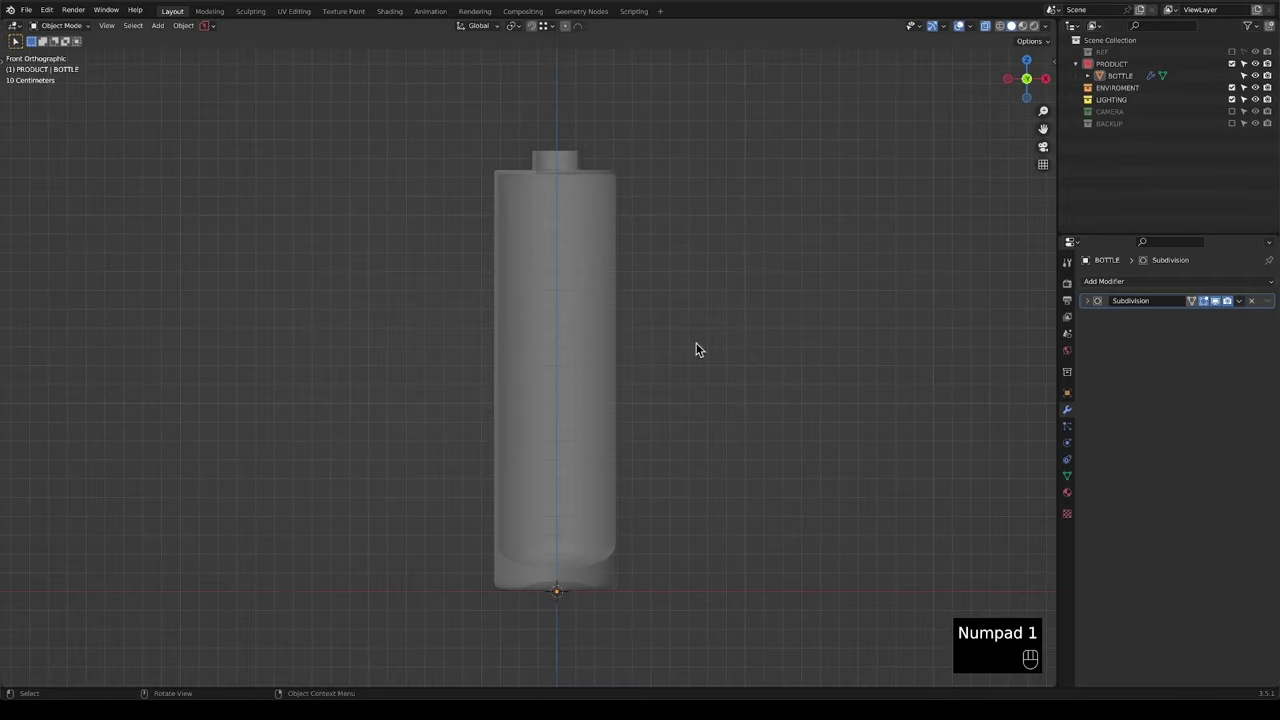
shift+scroll(590, 490, down, 2)
scroll(531, 538, up, 3)
shift+scroll(514, 417, down, 2)
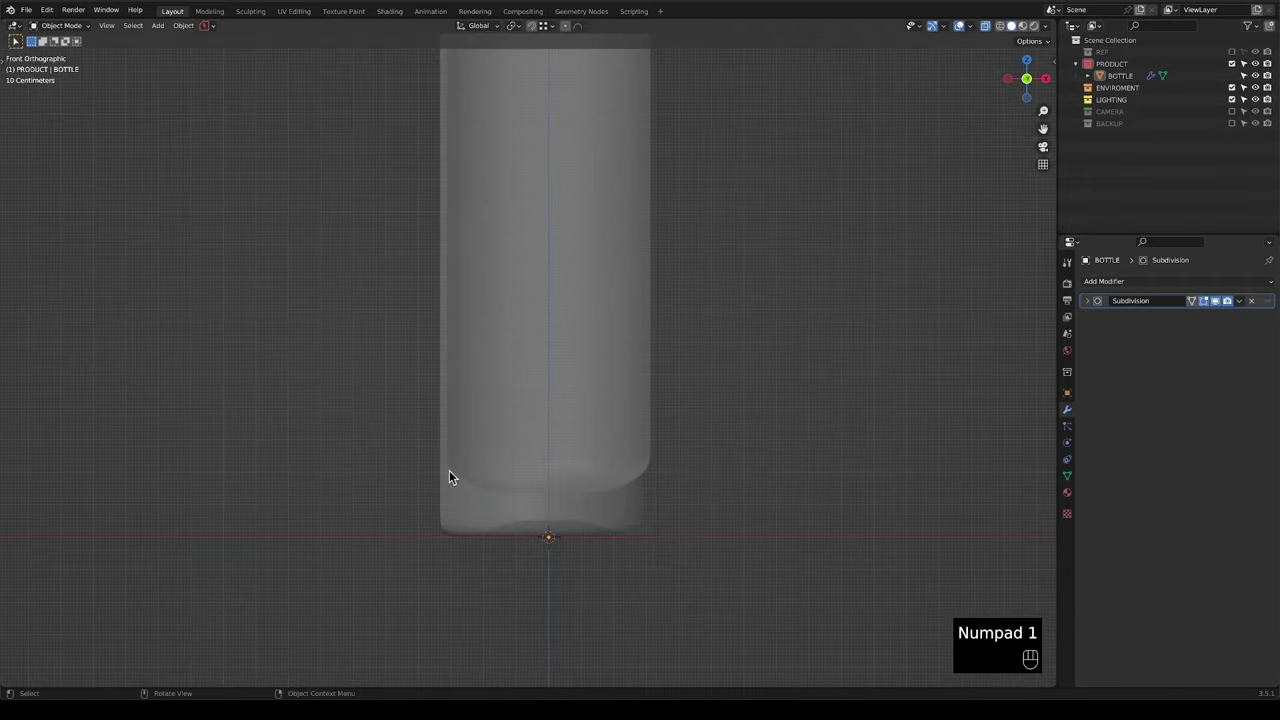
shift+scroll(560, 526, up, 2)
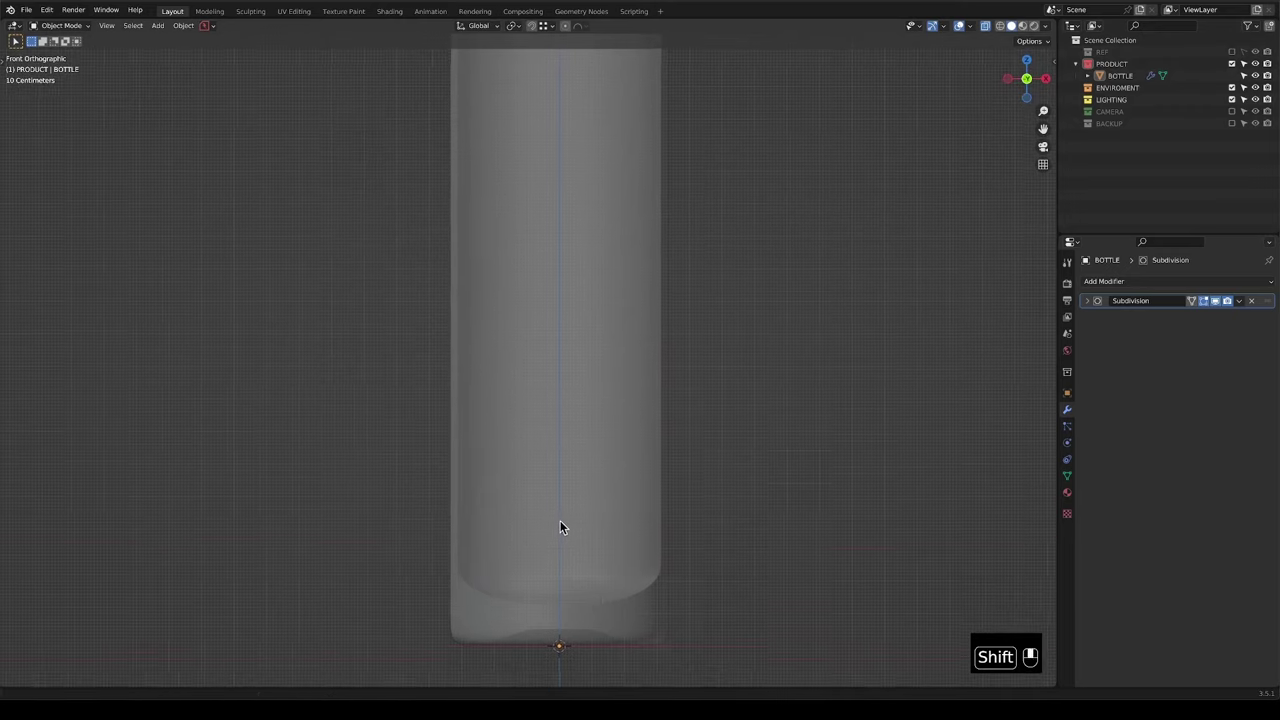
scroll(560, 363, down, 2)
shift+scroll(562, 380, up, 2)
In Edit Mode, grow a selection from the inner bottom's centre vertex up the entire inner wall and duplicate it in place.
key(Tab)
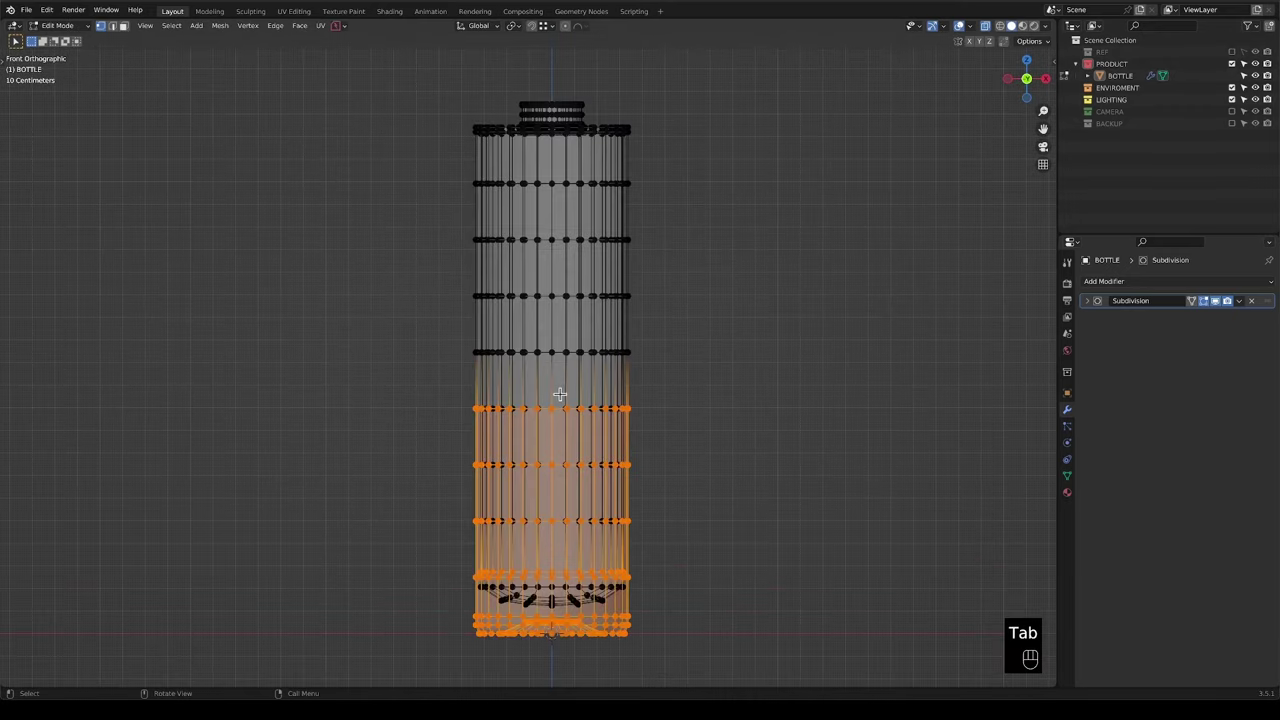
middle_drag(563, 494, 540, 452)
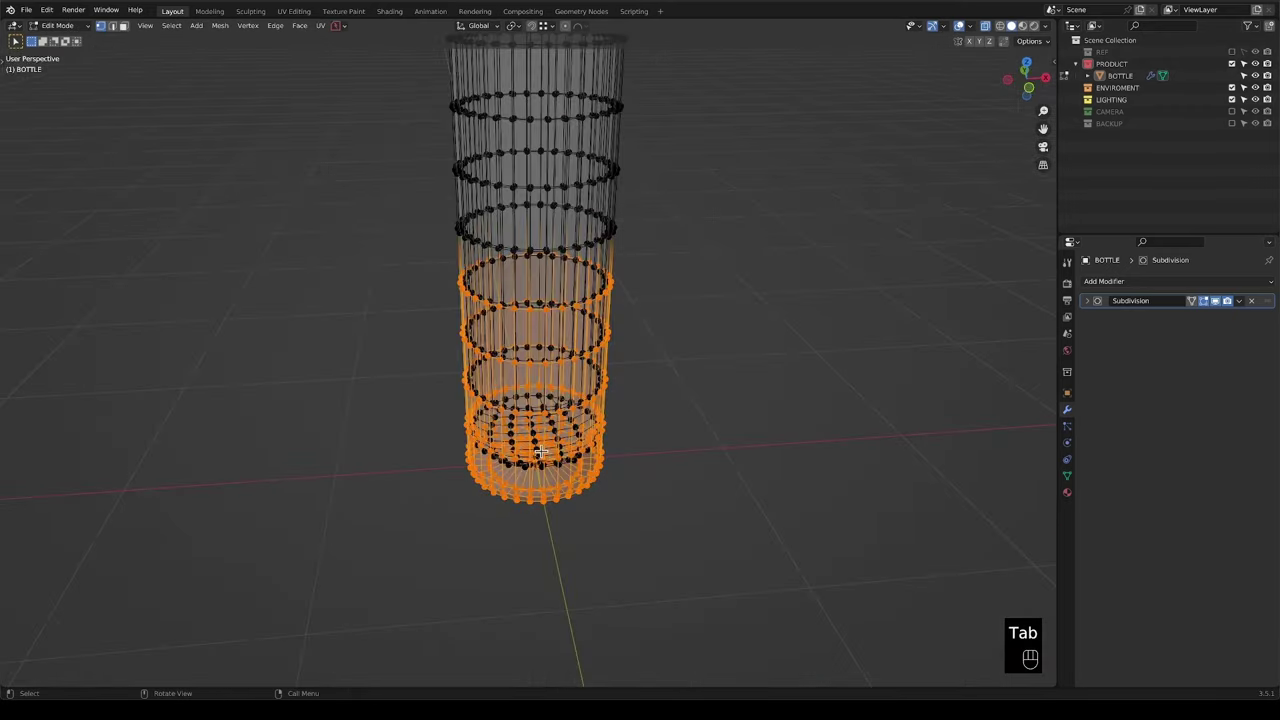
click(533, 441)
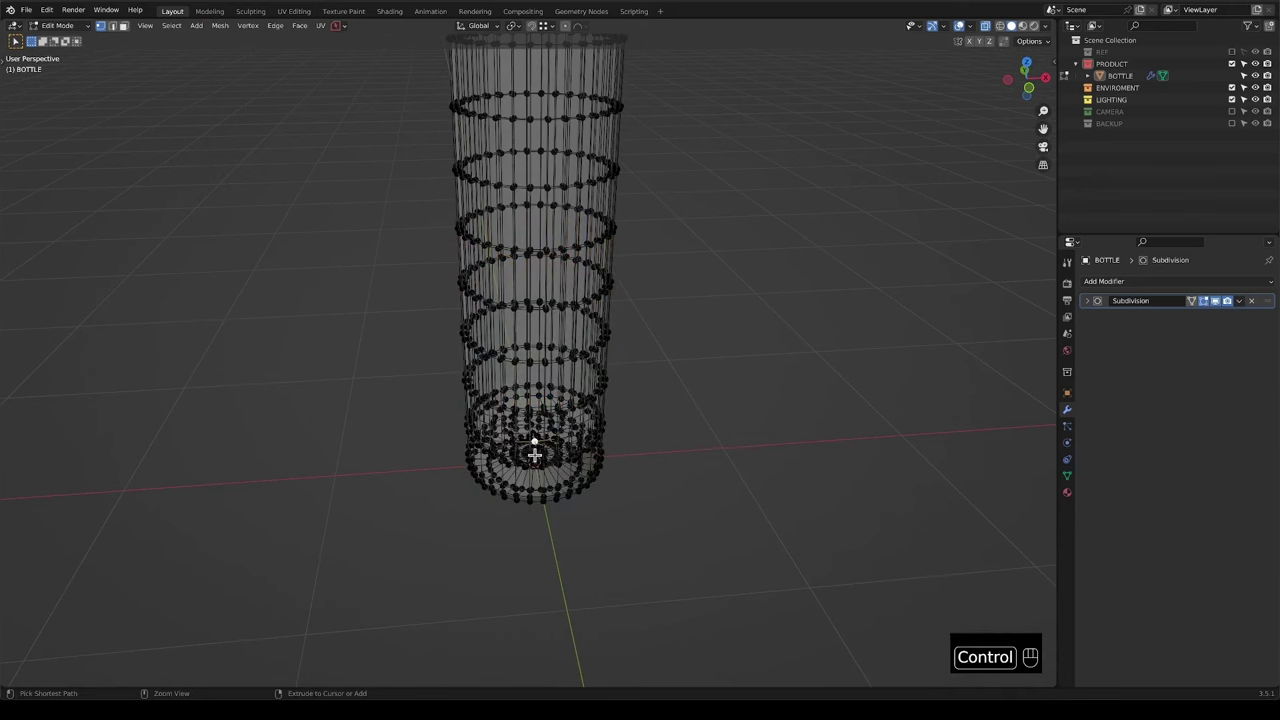
key(ctrl+KP_Add)
key(ctrl+KP_Add)
key(ctrl+KP_Add)
key(ctrl+KP_Add)
key(ctrl+KP_Add)
key(ctrl+KP_Add)
key(ctrl+KP_Add)
key(ctrl+KP_Add)
key(ctrl+KP_Add)
key(ctrl+KP_Add)
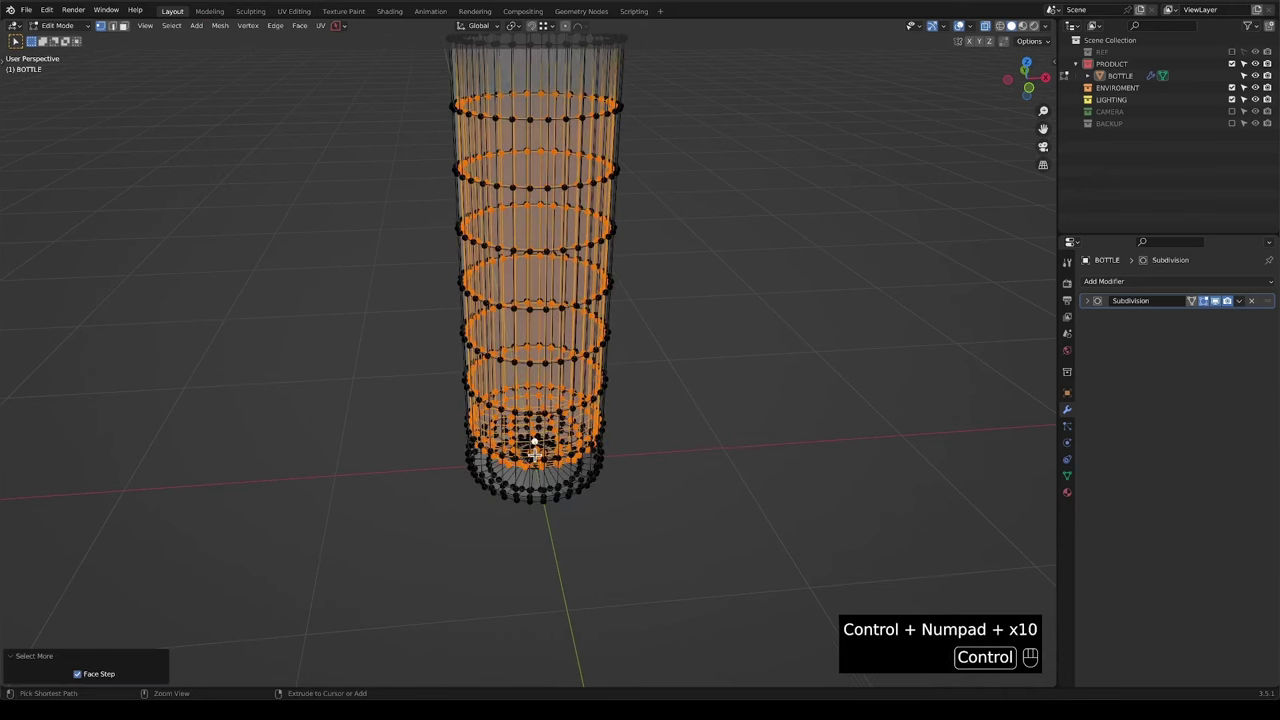
key(ctrl+KP_Add)
shift+middle_drag(521, 304, 527, 333)
key(ctrl+KP_Add)
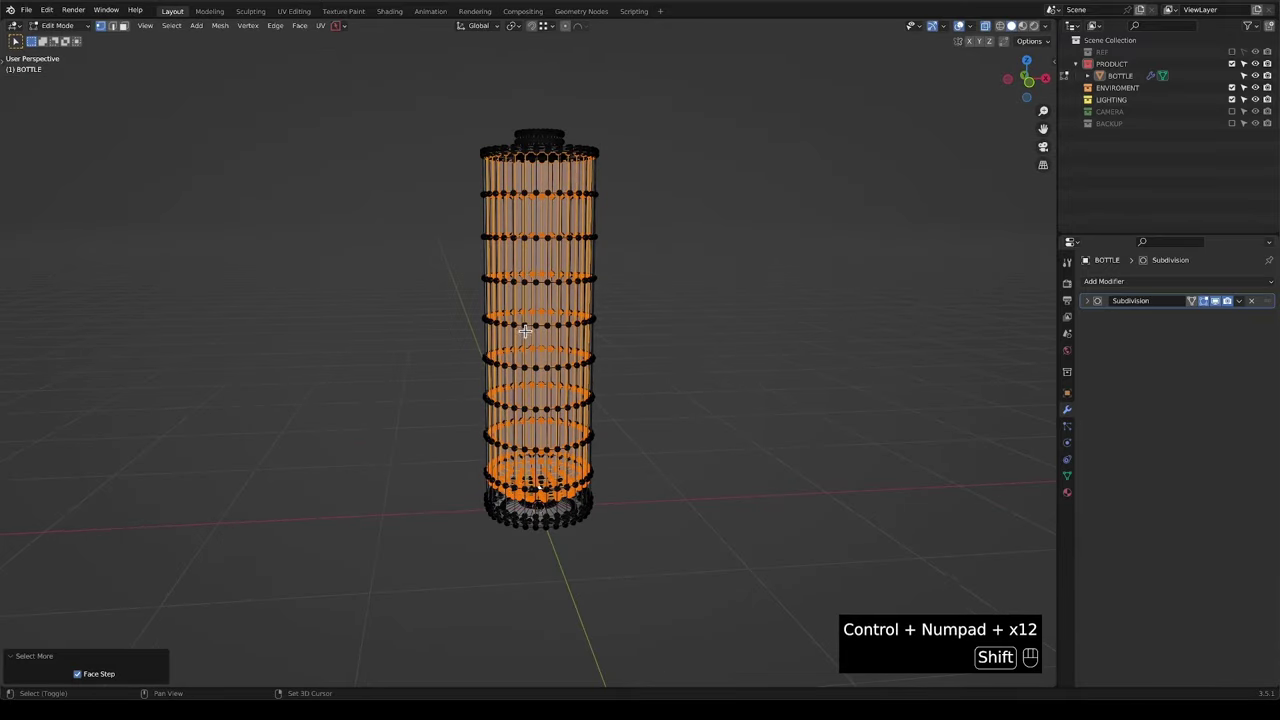
key(shift+d)
right_click(545, 322)
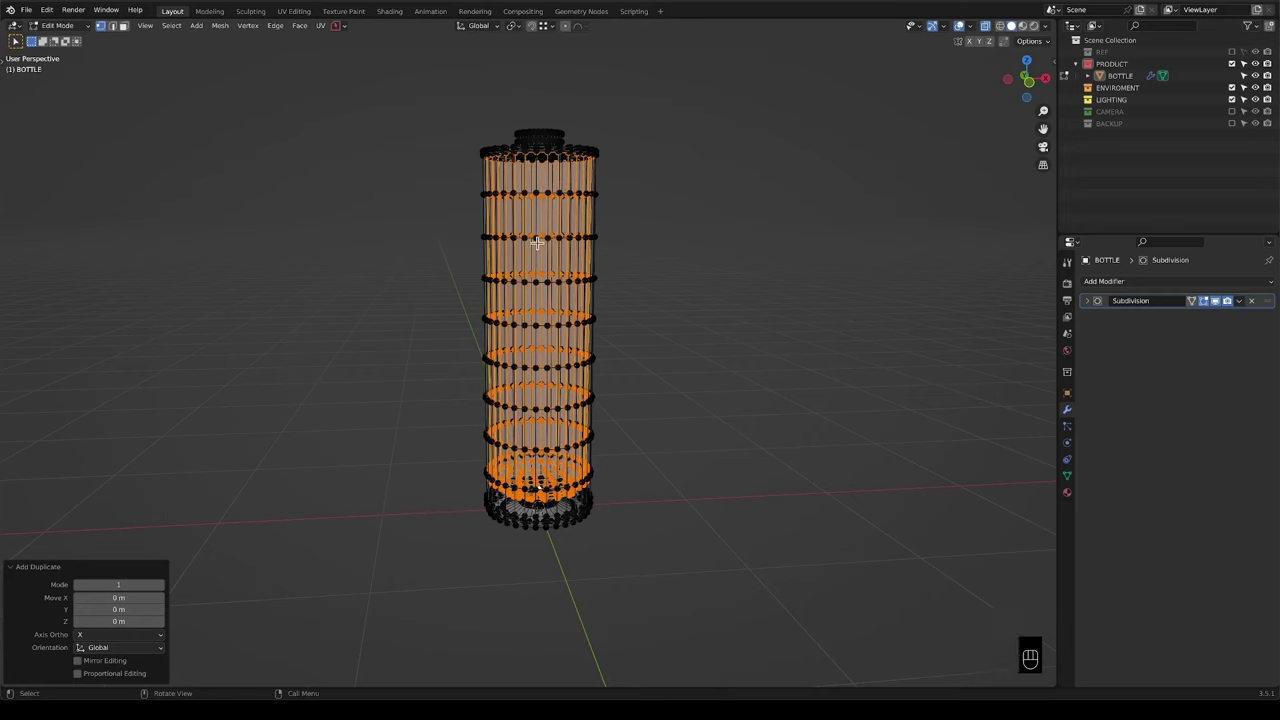
Separate the duplicated inner wall surface into its own object and return to Object Mode.
key(p)
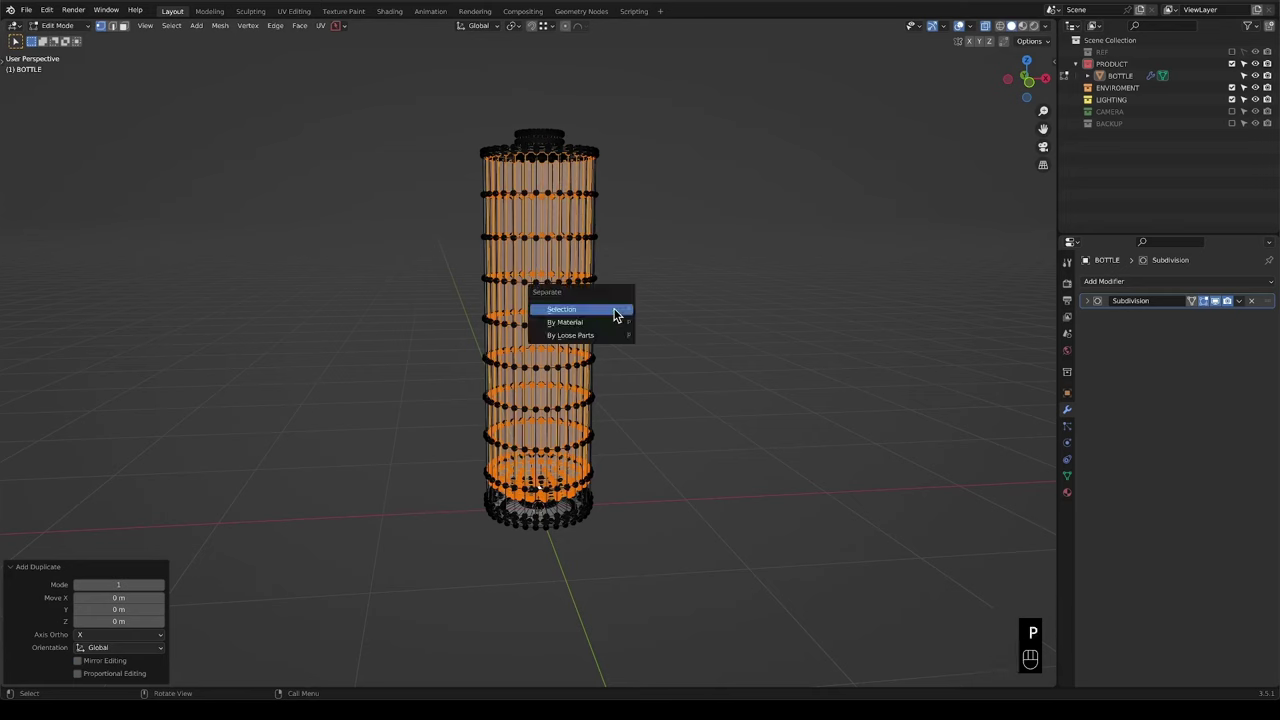
click(561, 310)
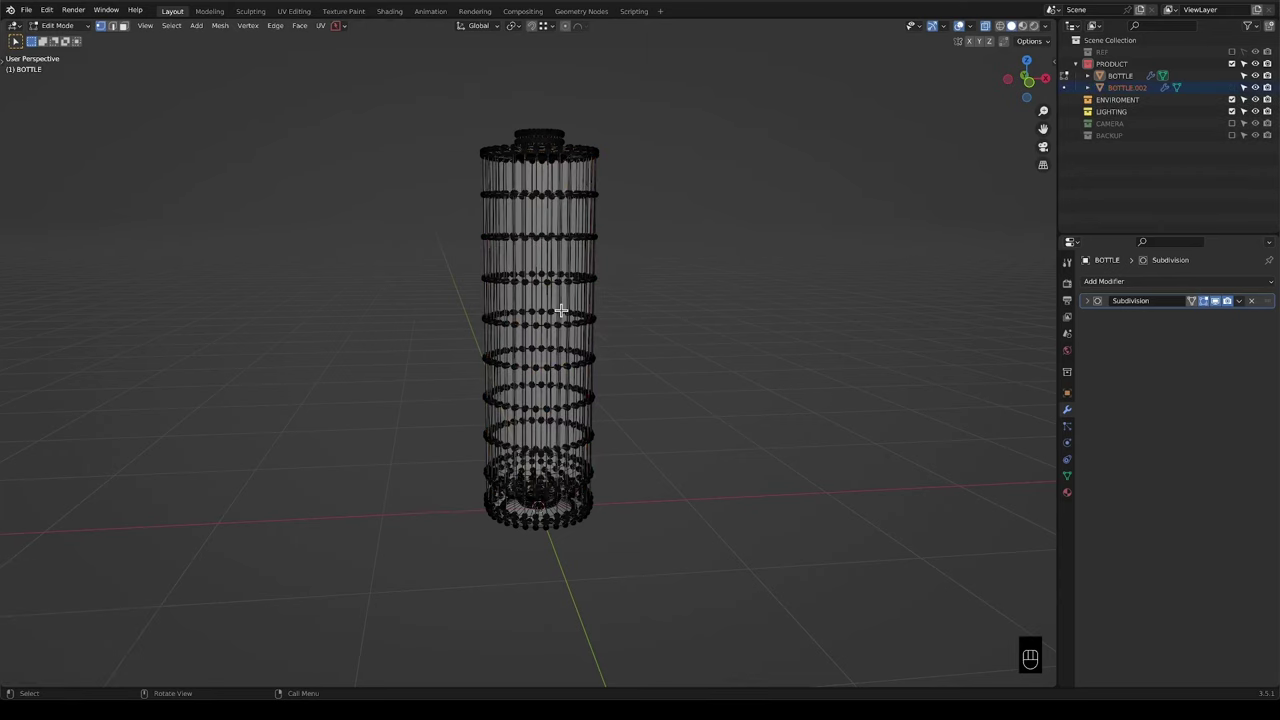
key(Tab)
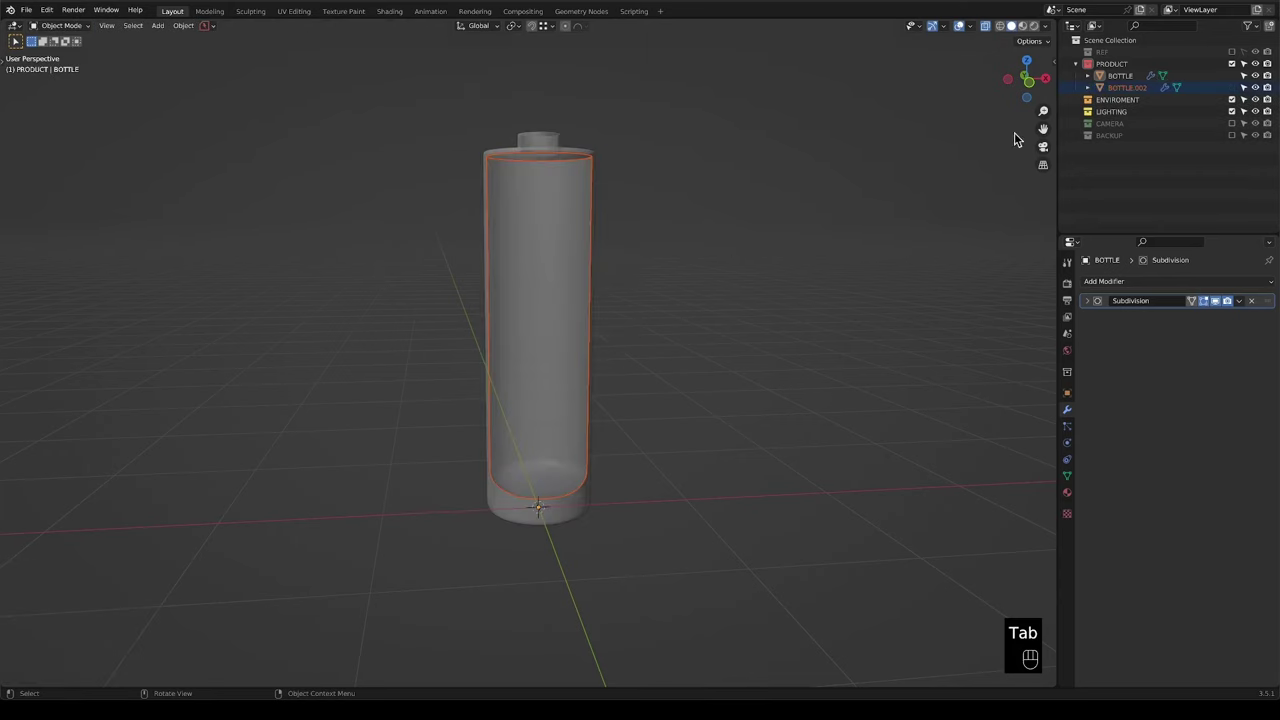
Rename the separated inner surface object as LIQUID.
click(1127, 88)
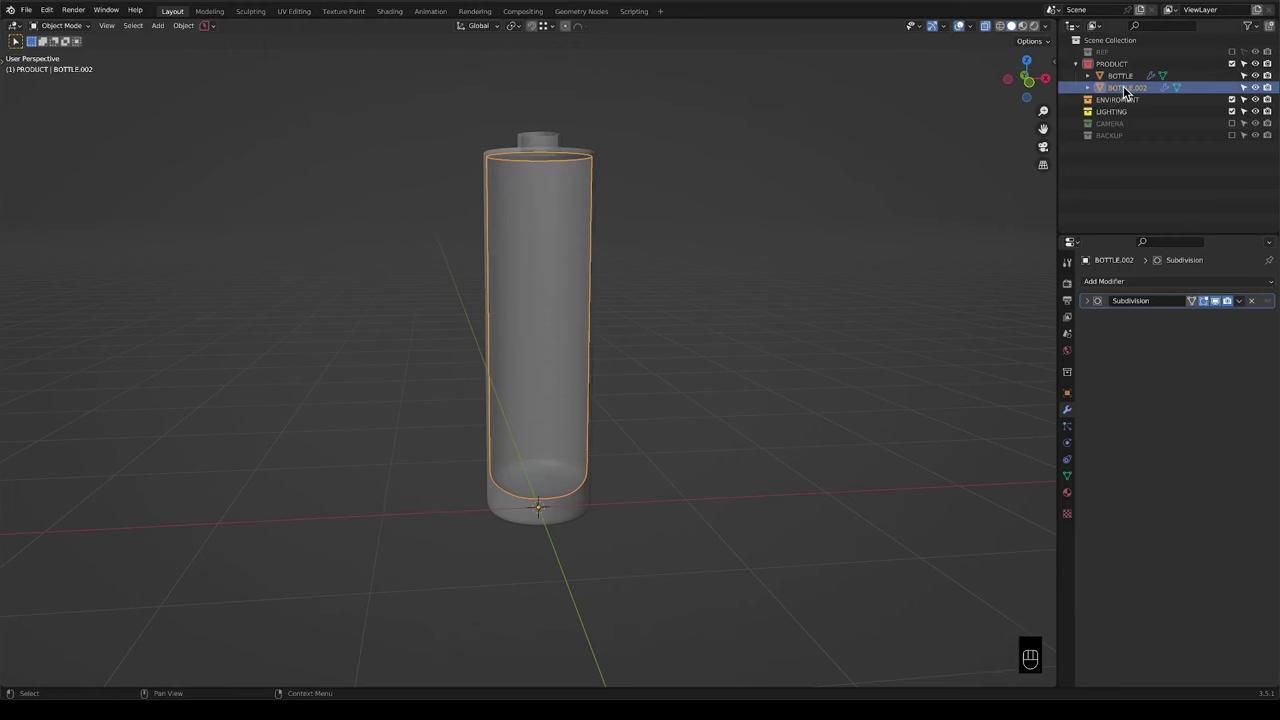
double_click(1125, 90)
text(L)
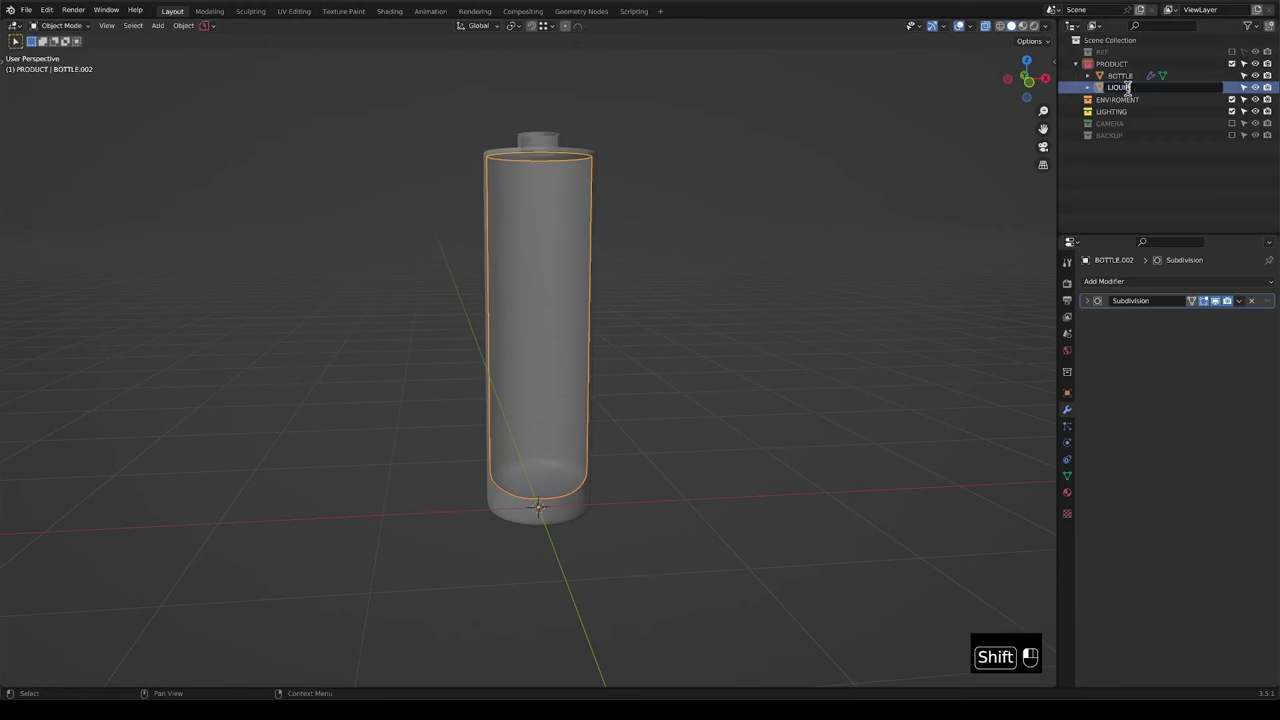
text(IQUID)
key(Return)
Select the topmost vertex ring of the bottle's neck, snap the 3D cursor to it and return to Object Mode.
key(KP_1)
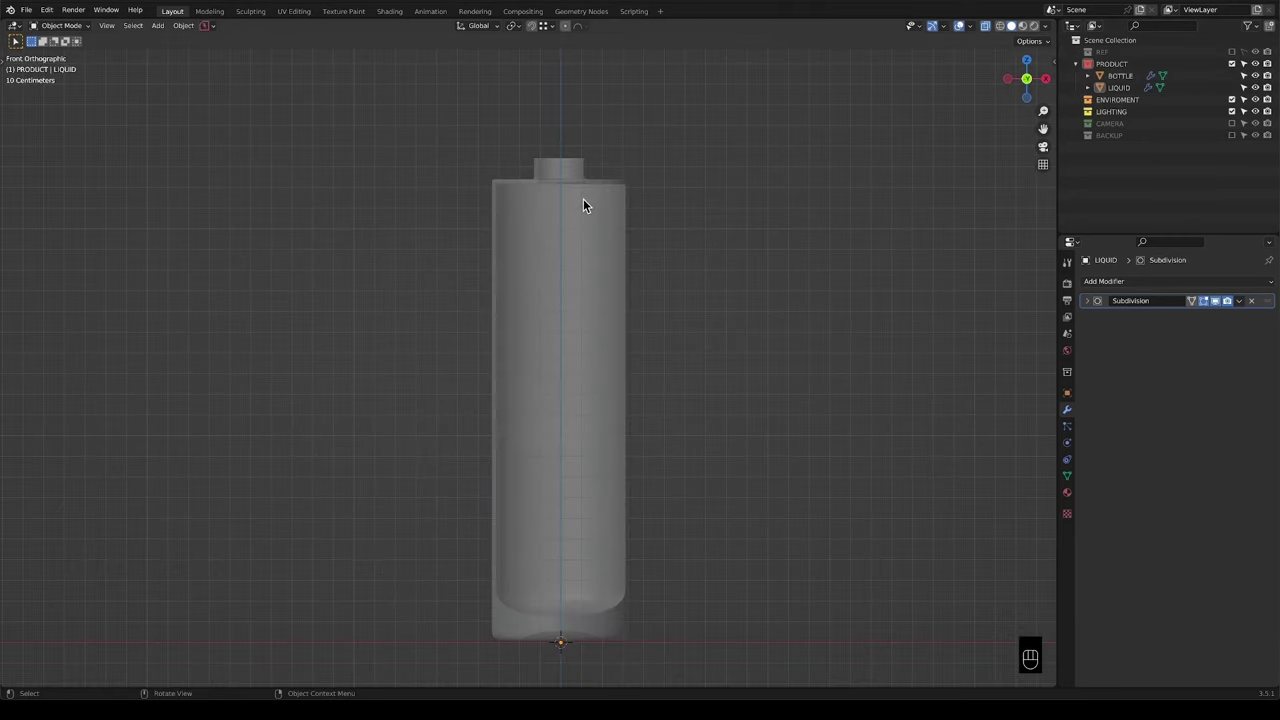
mouse_move(585, 206)
middle_down()
mouse_move(574, 265)
mouse_move(571, 223)
middle_up()
click(607, 232)
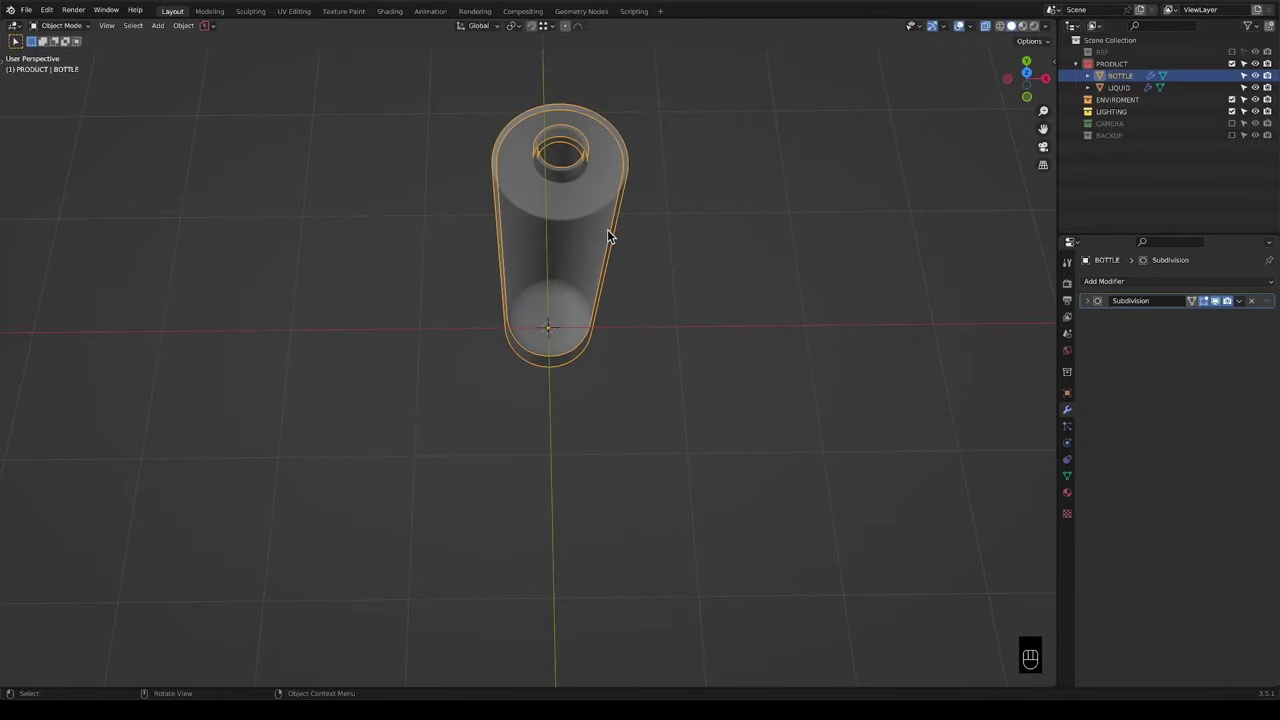
key(KP_1)
shift+middle_drag(443, 231, 577, 334)
scroll(577, 334, up, 2)
key(Tab)
drag(534, 294, 694, 309)
scroll(680, 310, up, 3)
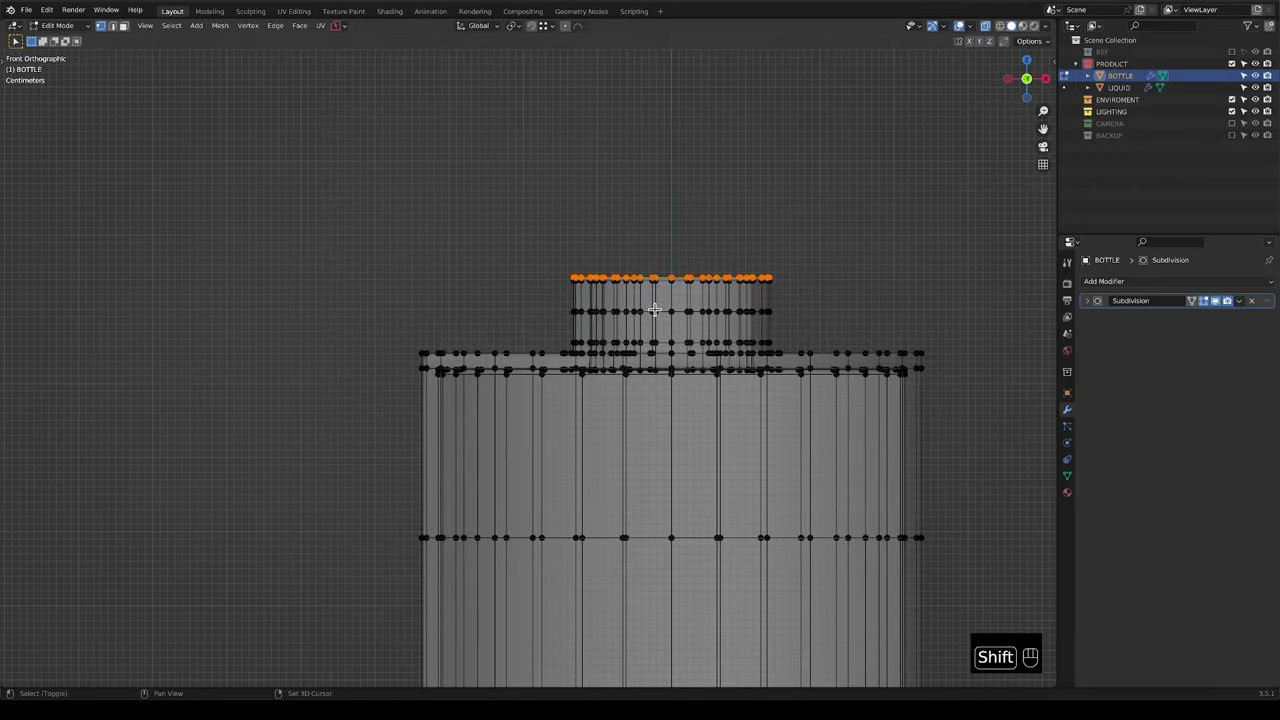
key(shift+s)
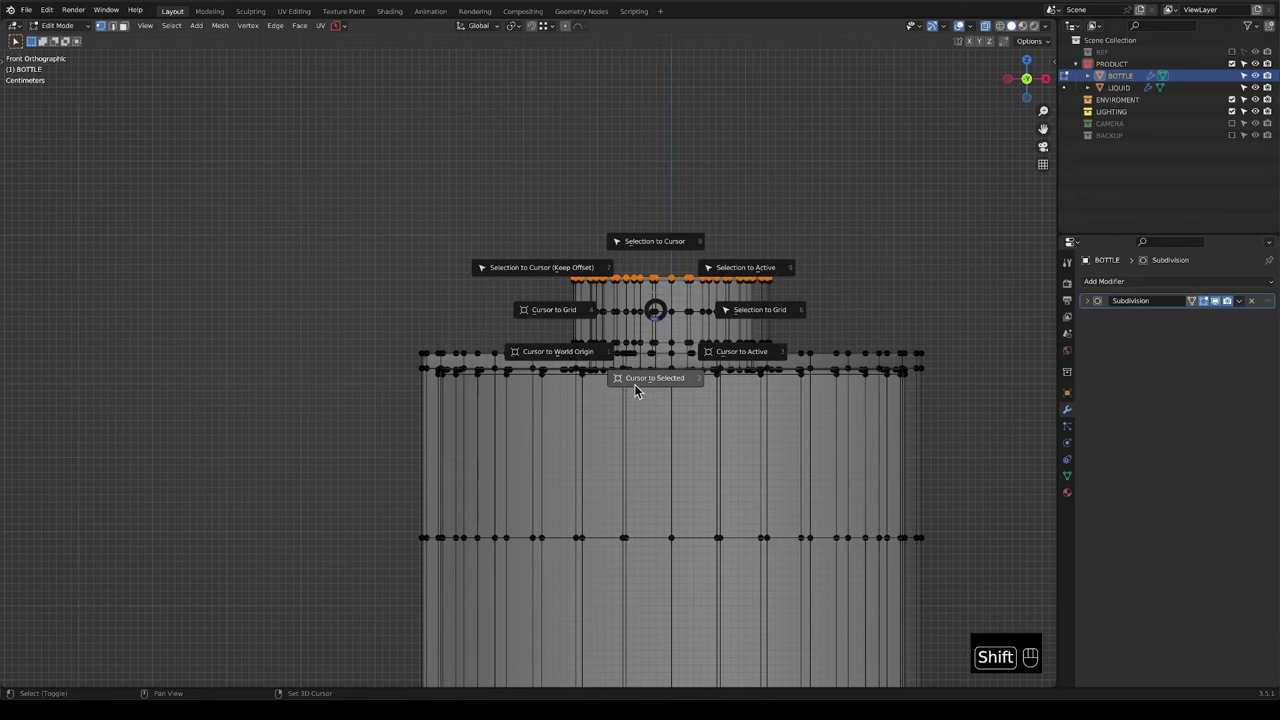
click(652, 448)
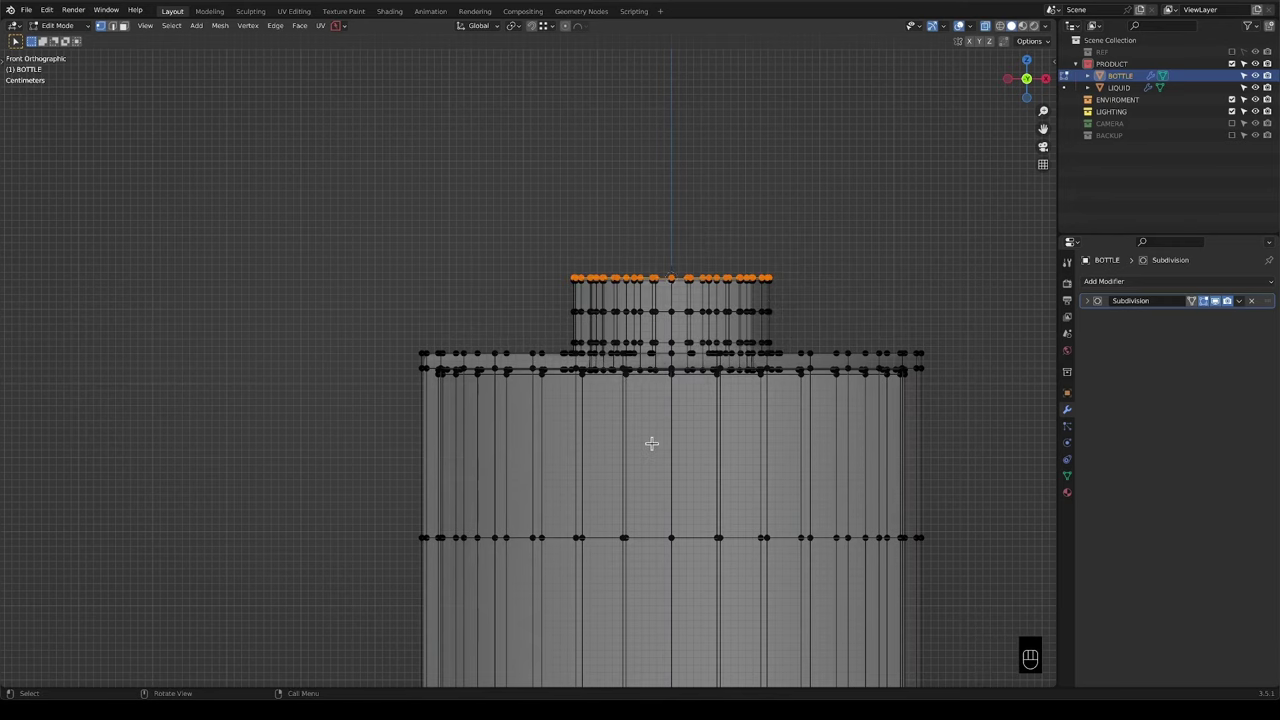
key(Tab)
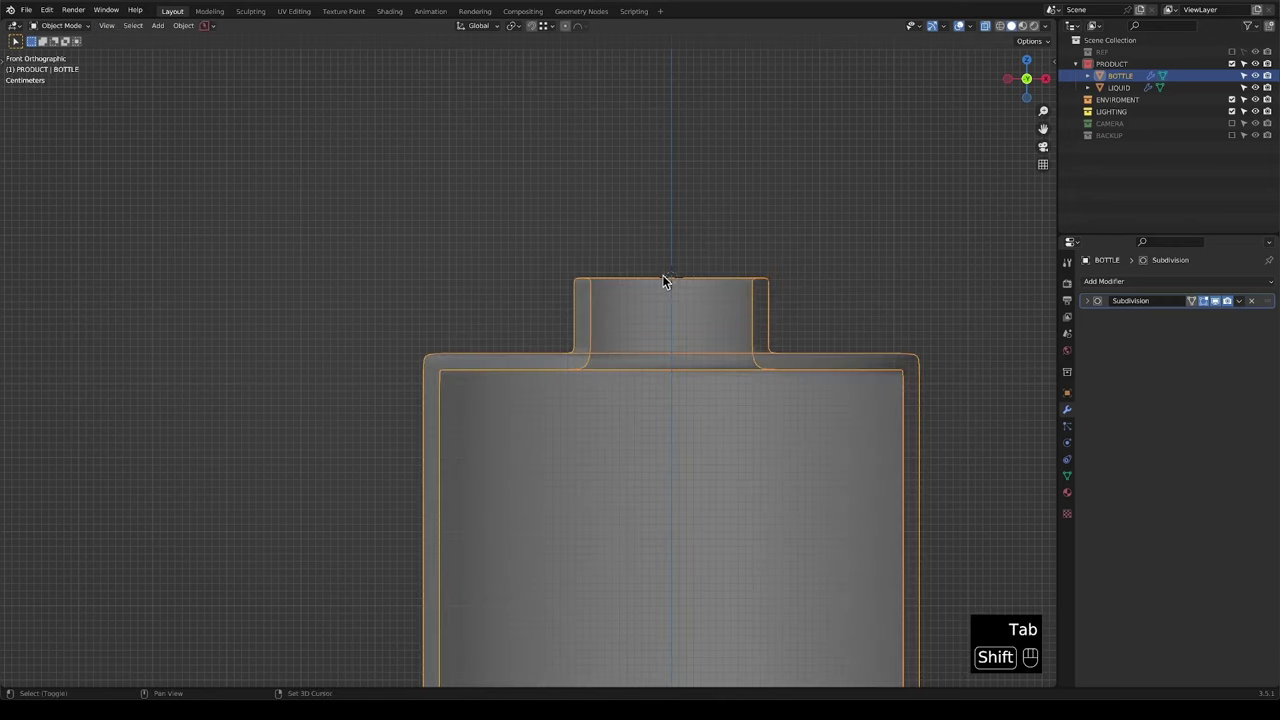
Add a mesh circle with 16 vertices at the 3D cursor on the neck's top rim.
key(shift+a)
mouse_move(656, 271)
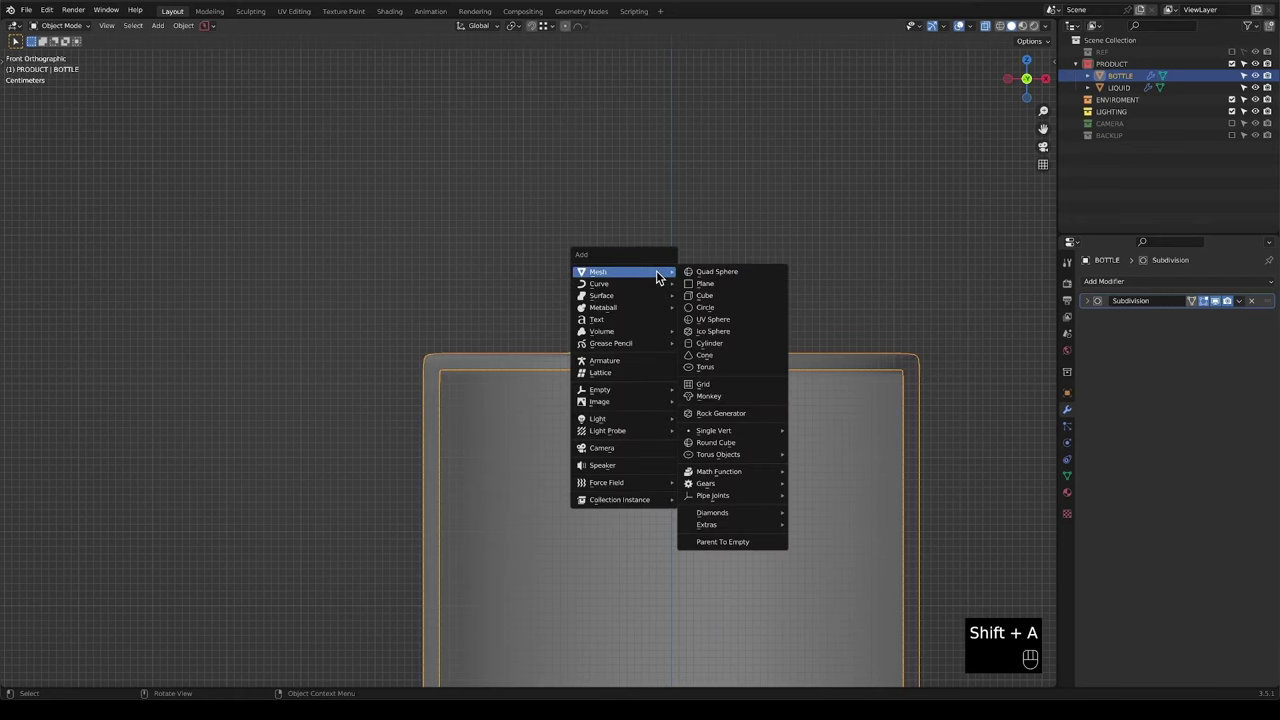
scroll(686, 288, down, 4)
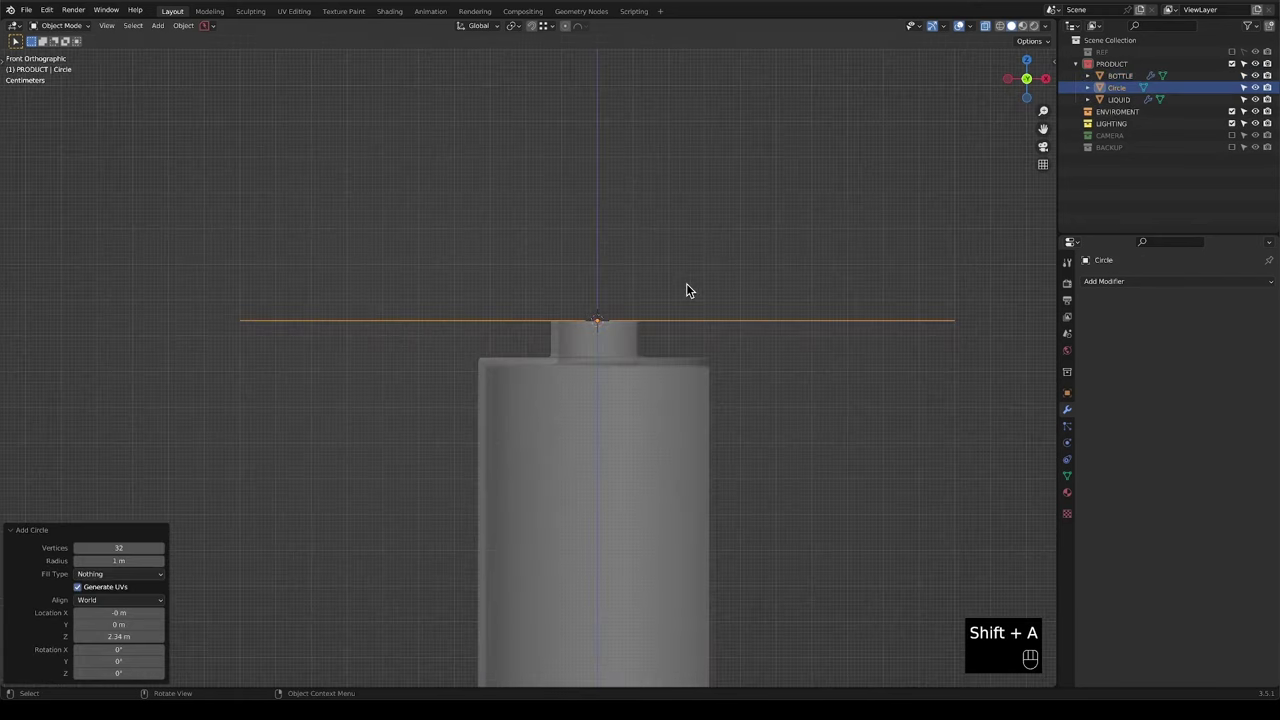
click(122, 548)
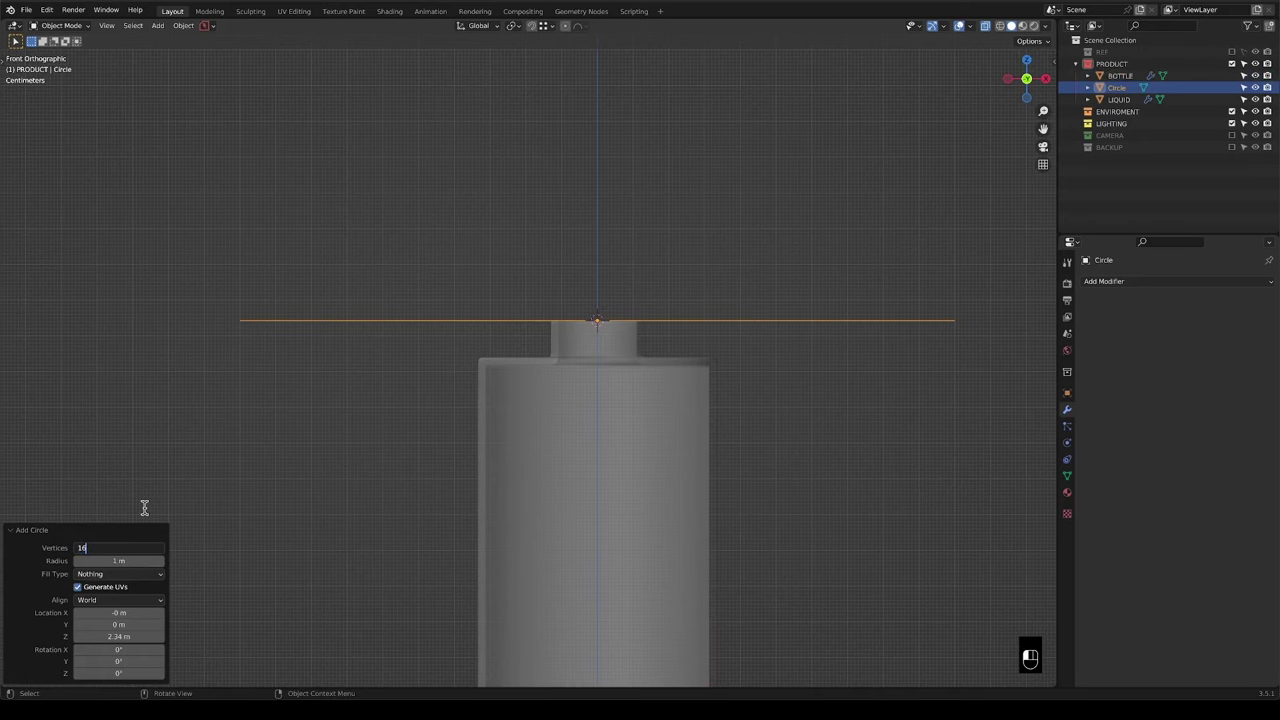
key(Return)
scroll(681, 263, up, 1)
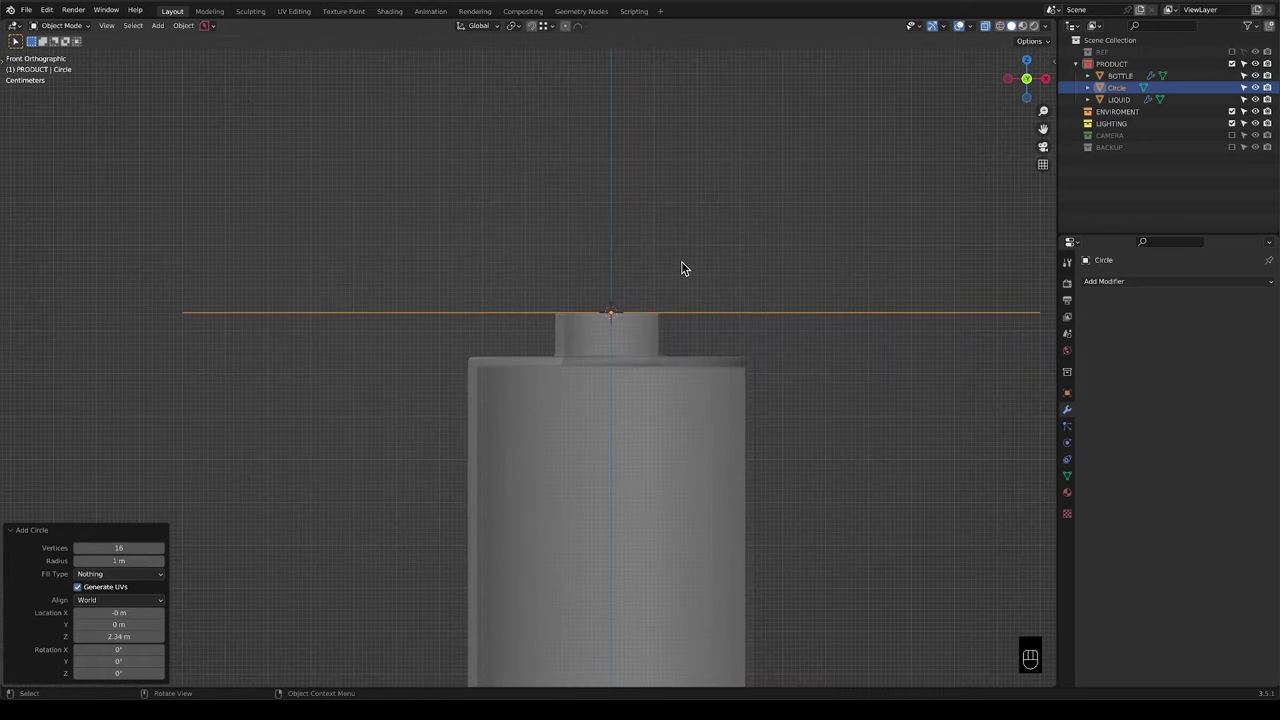
In Edit Mode, scale the circle by about 0.149 and lower it about 0.012 m along Z around the neck.
key(Tab)
key(s)
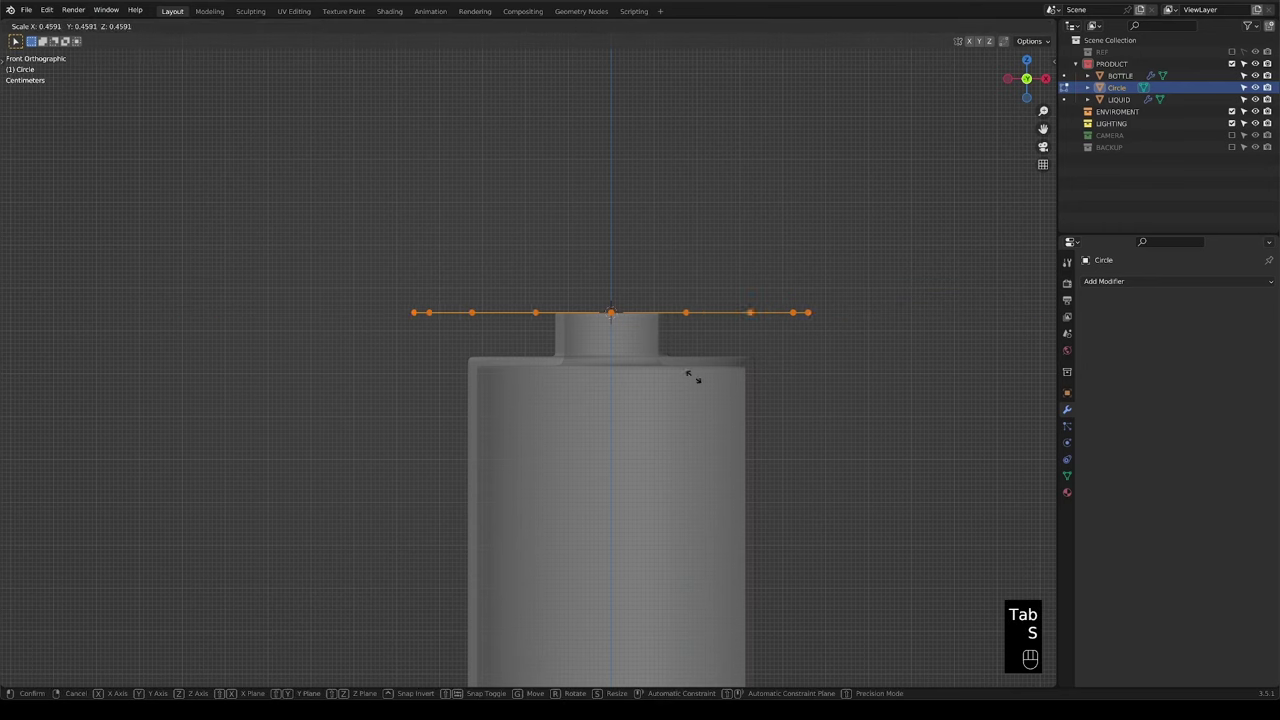
click(631, 341)
shift+middle_drag(631, 341, 609, 346)
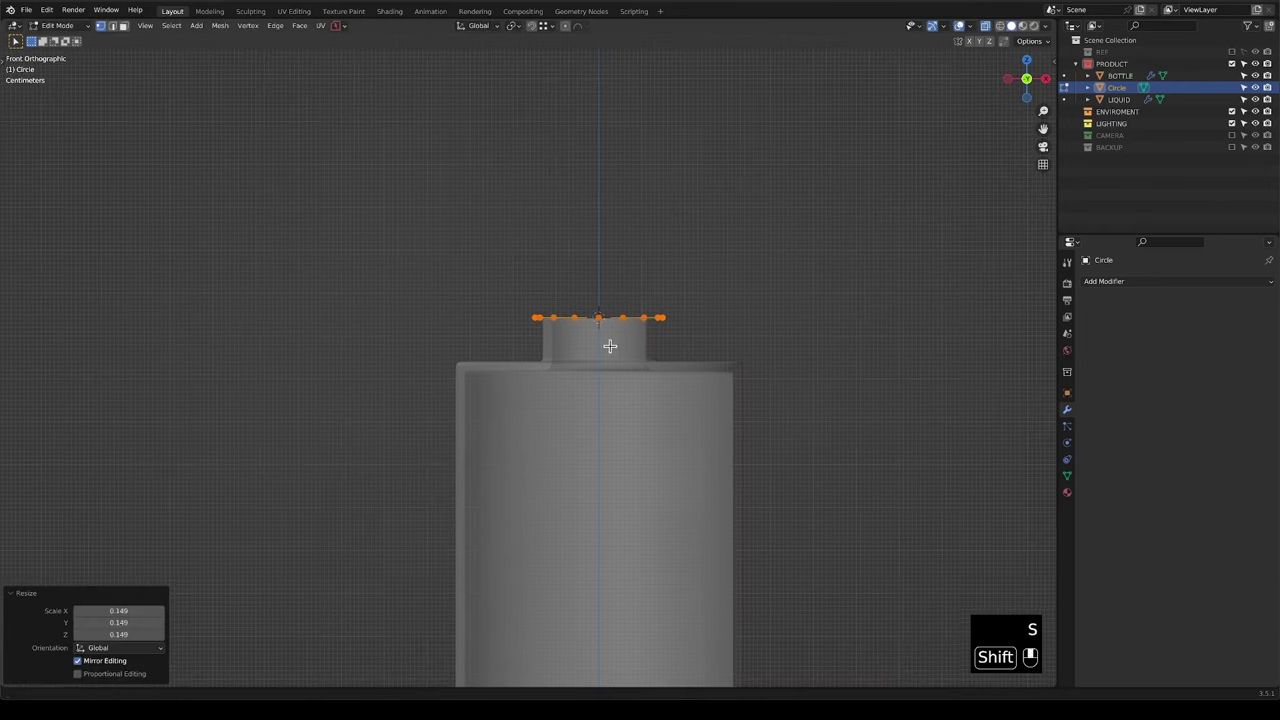
scroll(609, 345, up, 3)
key(g)
key(z)
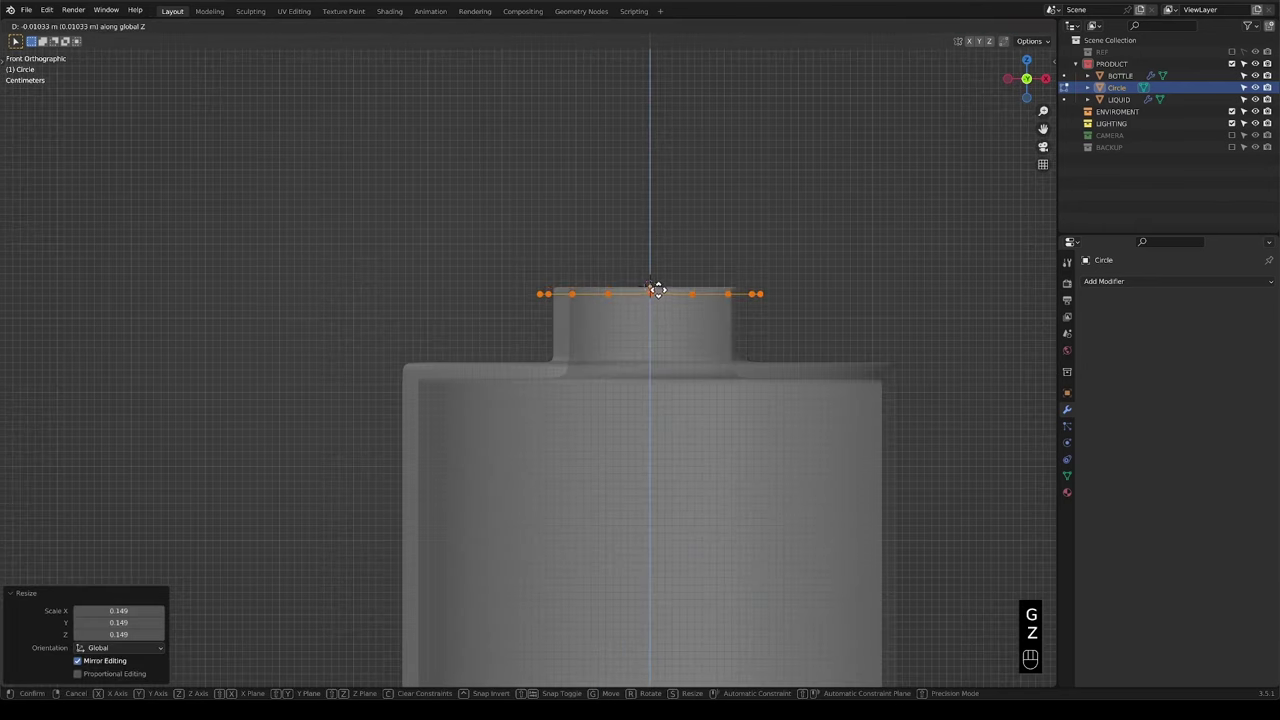
click(655, 289)
Include the REF collection in the view layer and extrude the circle about 0.281 m upward along Z.
click(1231, 51)
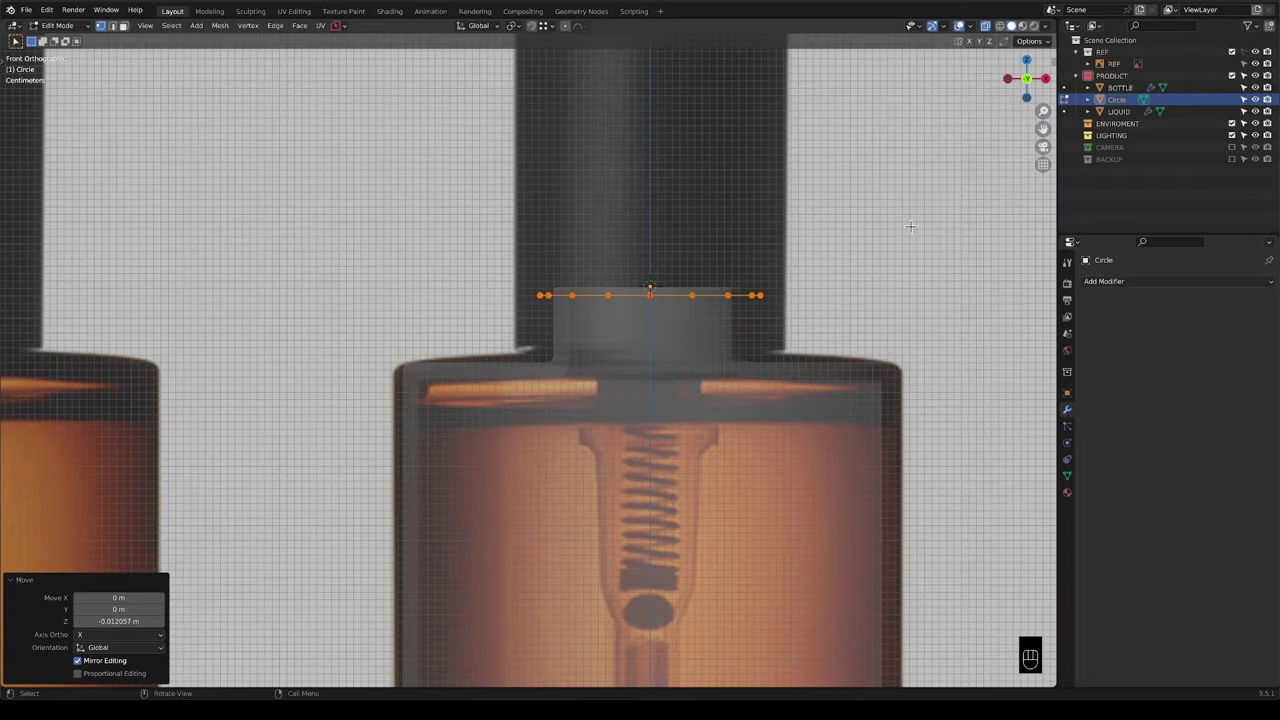
shift+middle_drag(614, 78, 610, 163)
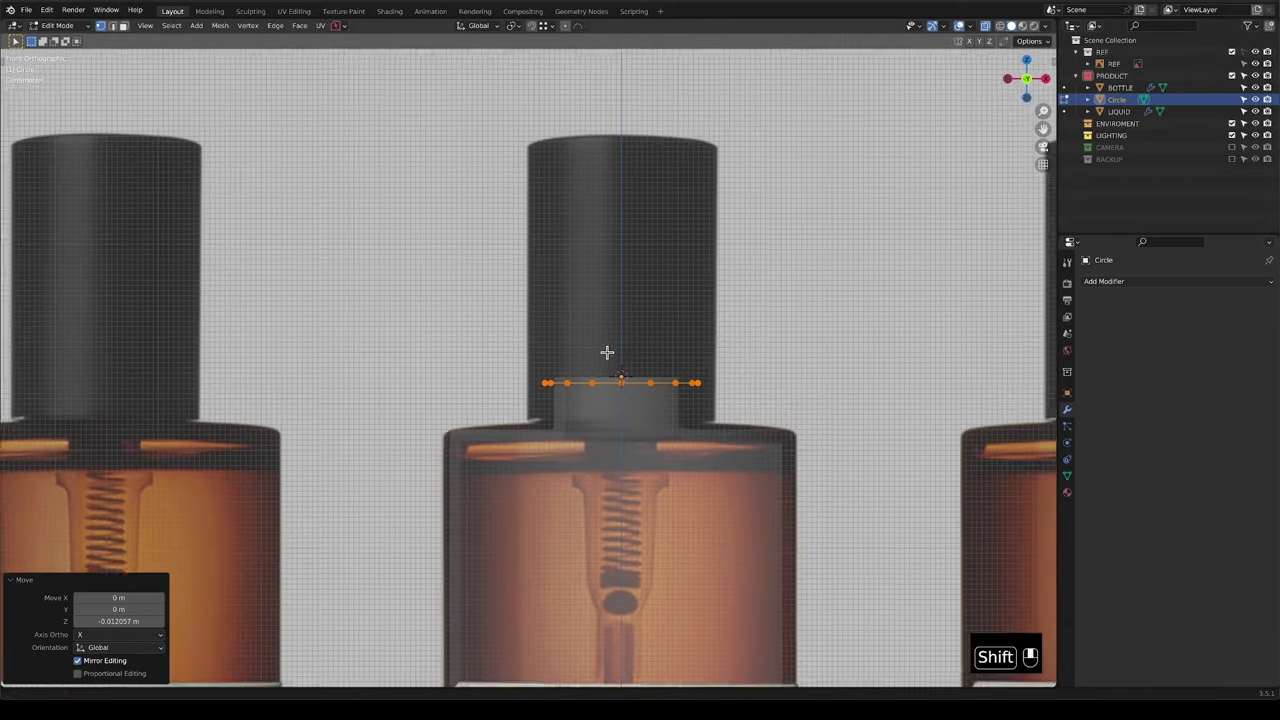
scroll(610, 381, up, 1)
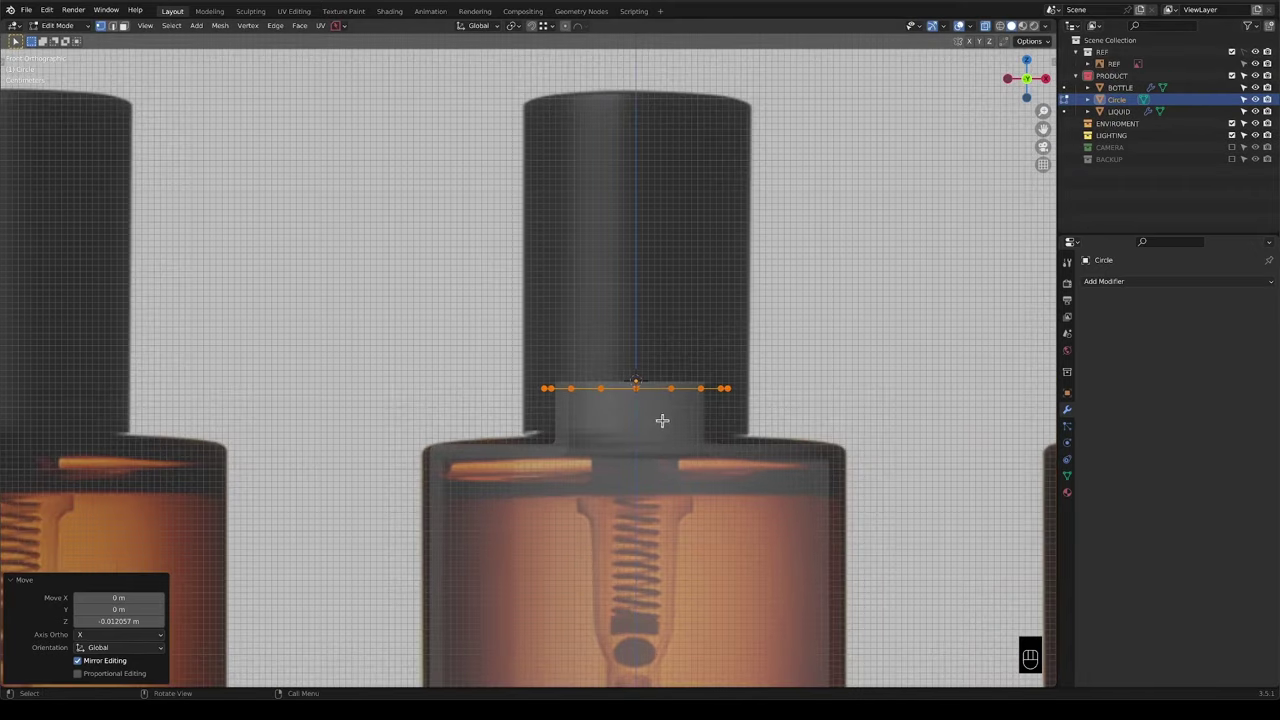
key(e)
key(z)
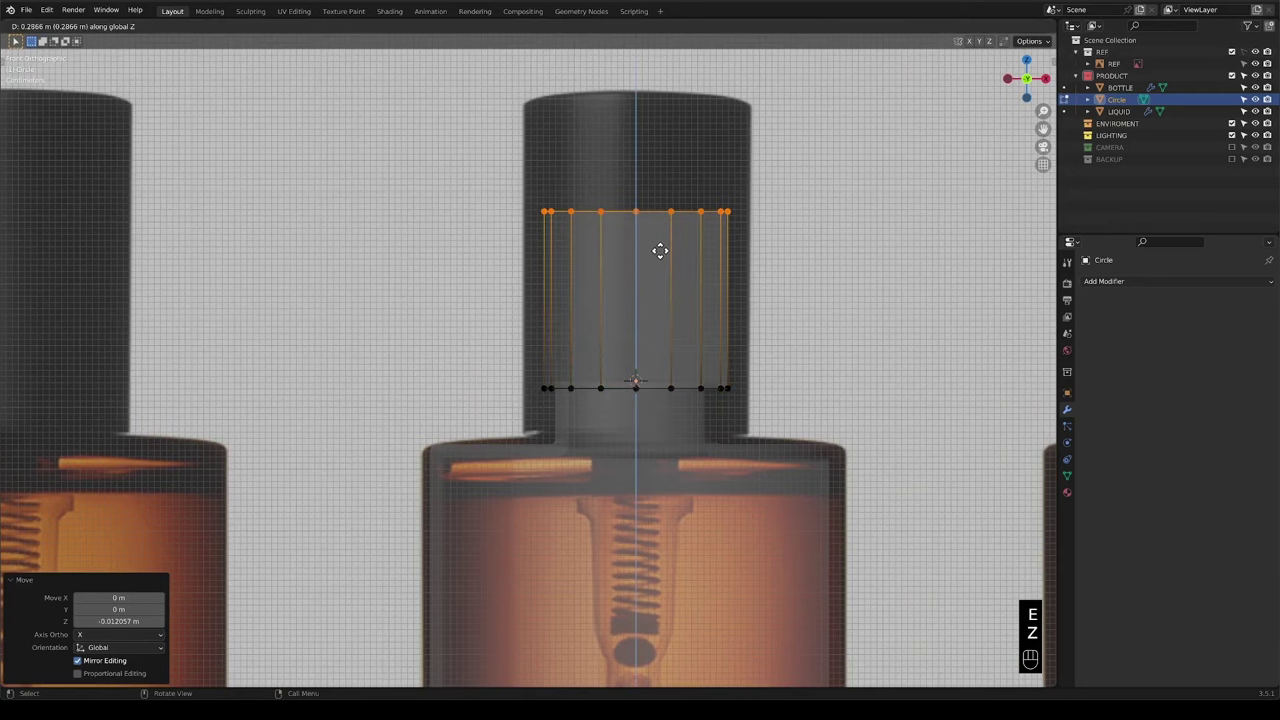
click(658, 254)
Scale the whole extruded cylinder to about 0.96 with Z locked, then return to Object Mode.
scroll(654, 351, down, 10)
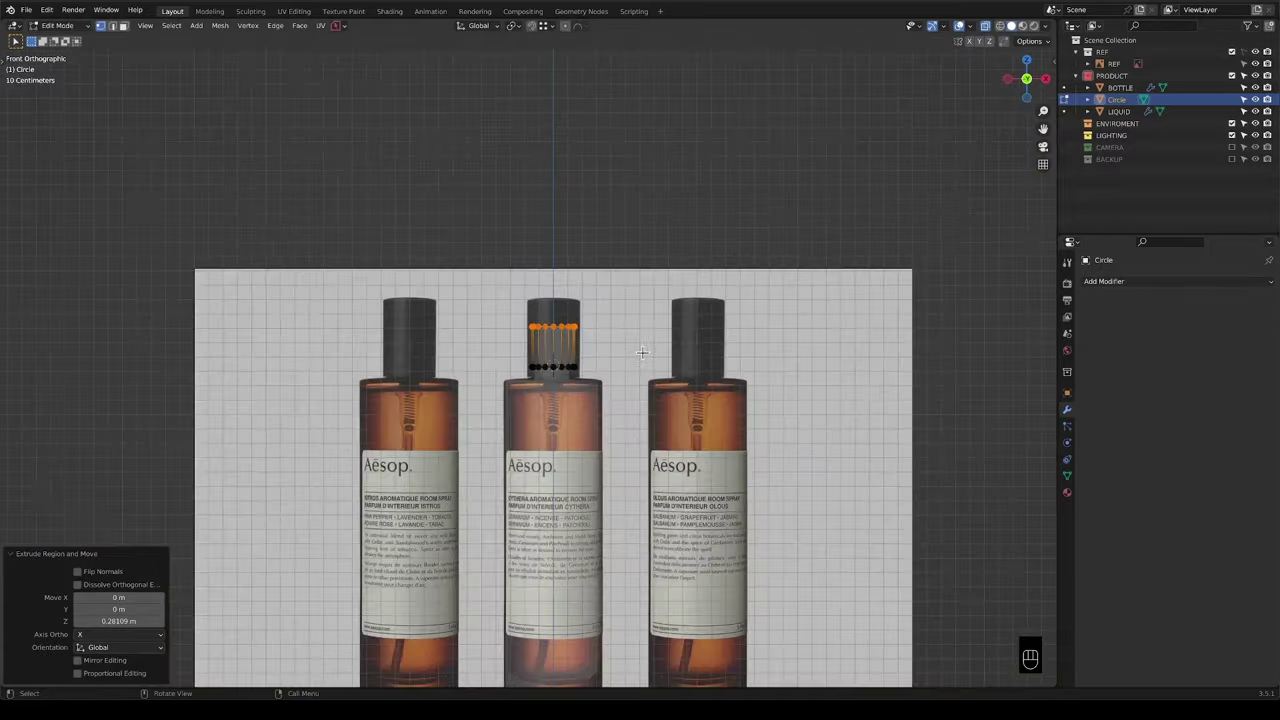
scroll(588, 369, up, 5)
scroll(588, 369, down, 4)
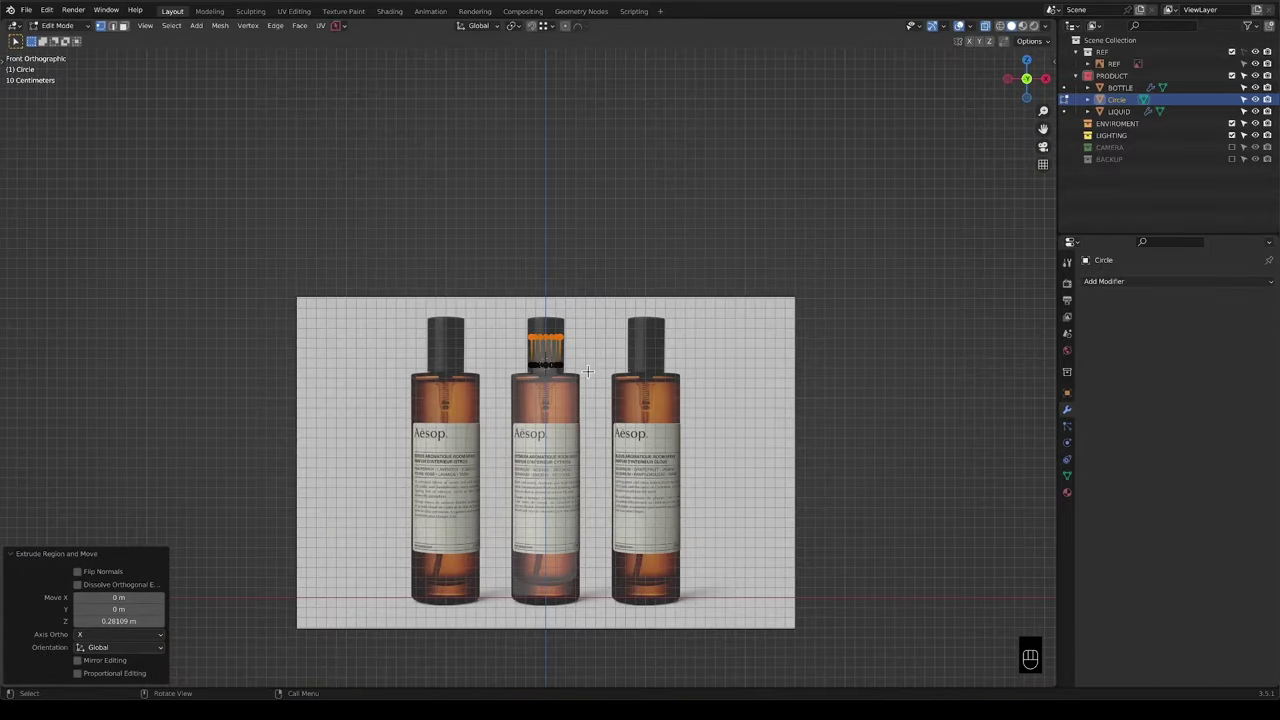
scroll(588, 370, up, 4)
scroll(588, 370, down, 3)
scroll(587, 369, up, 4)
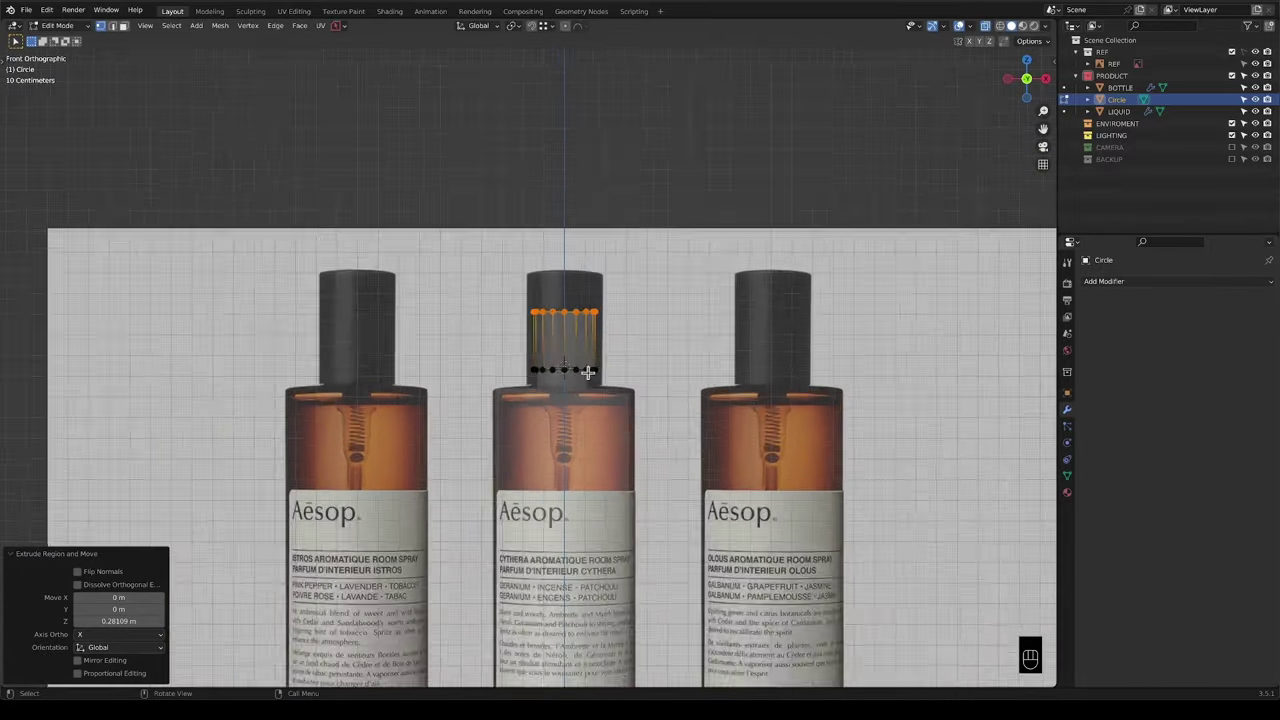
scroll(614, 337, up, 2)
key(a)
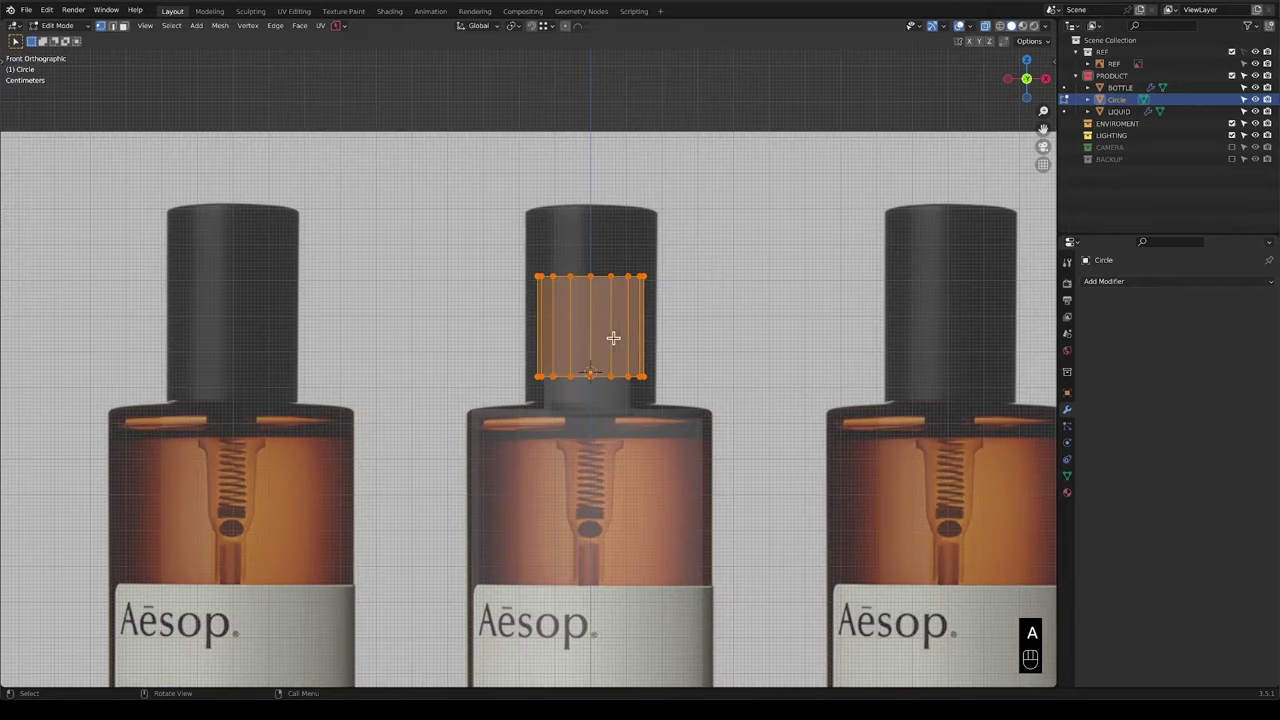
key(s)
key(shift+z)
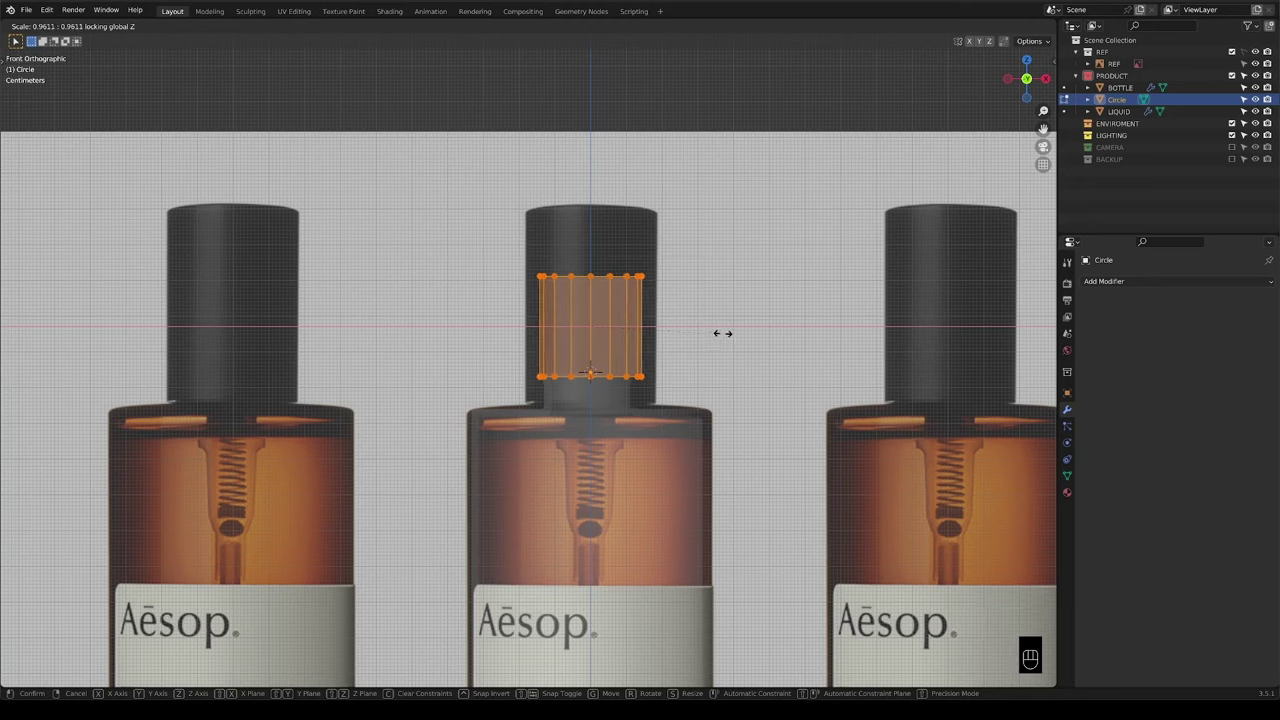
click(722, 333)
key(Tab)
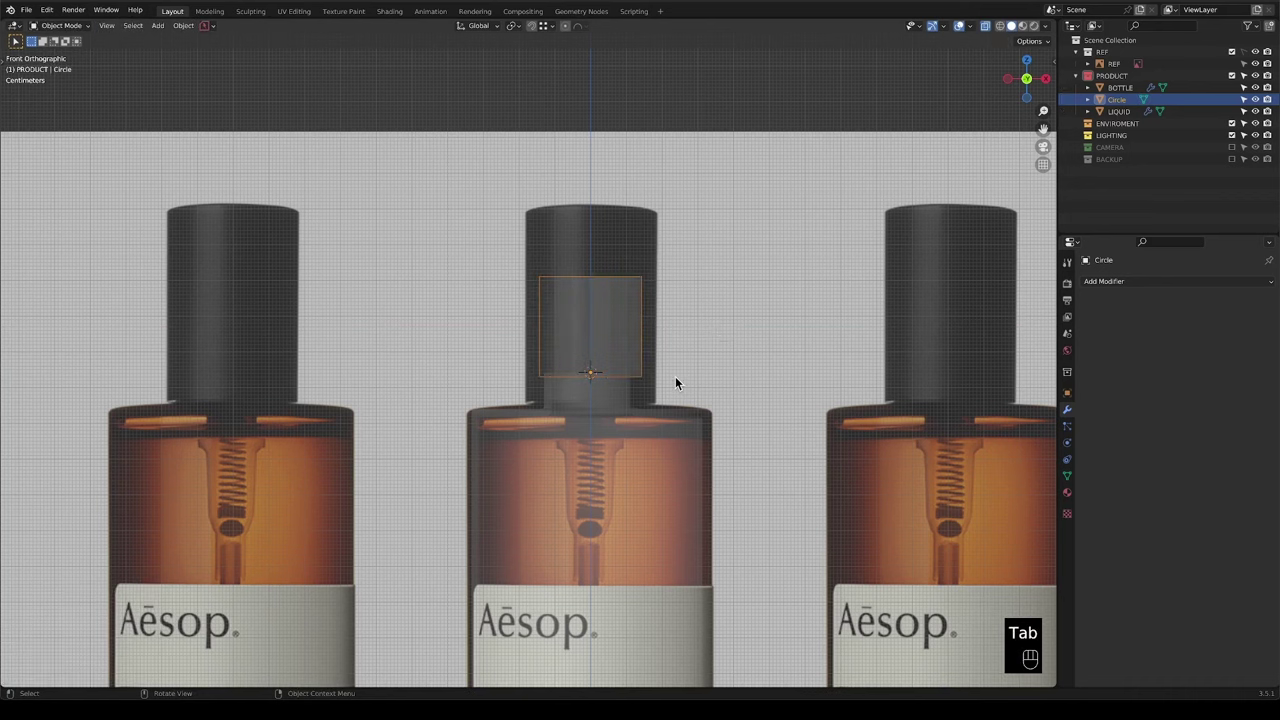
key(Tab)
scroll(675, 383, down, 3)
scroll(603, 385, up, 6)
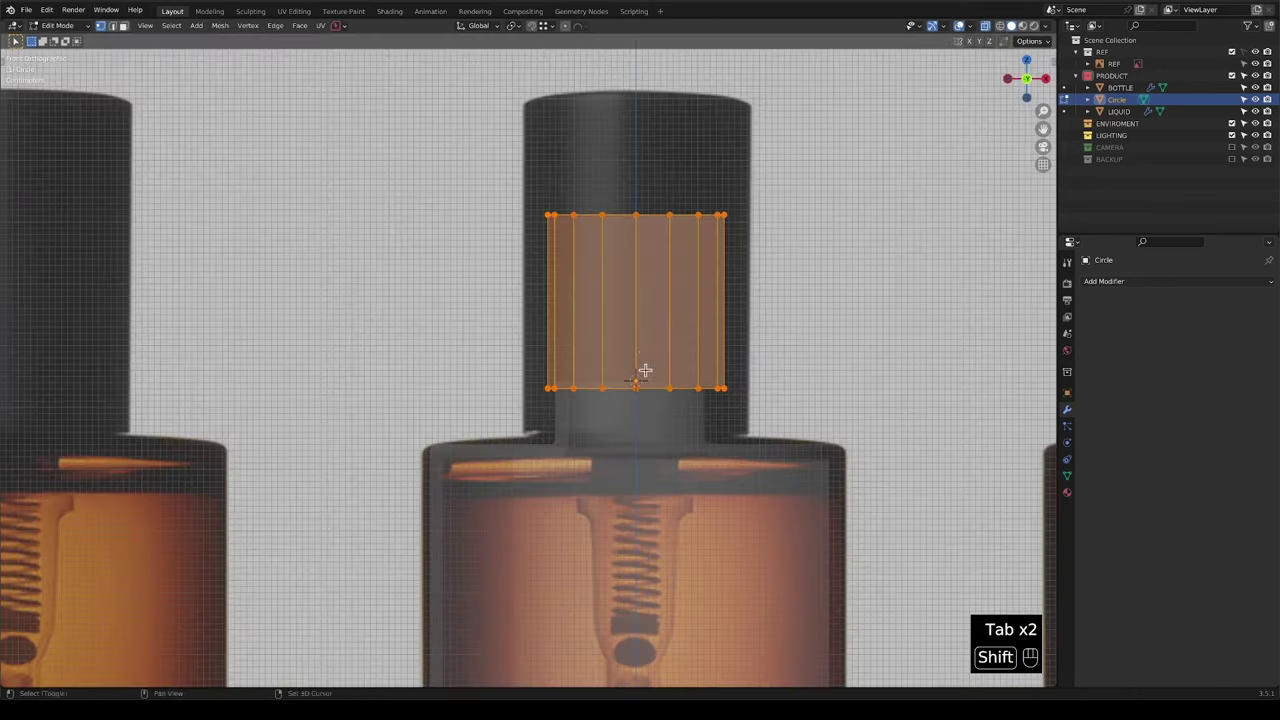
scroll(603, 385, up, 1)
shift+middle_drag(609, 374, 600, 414)
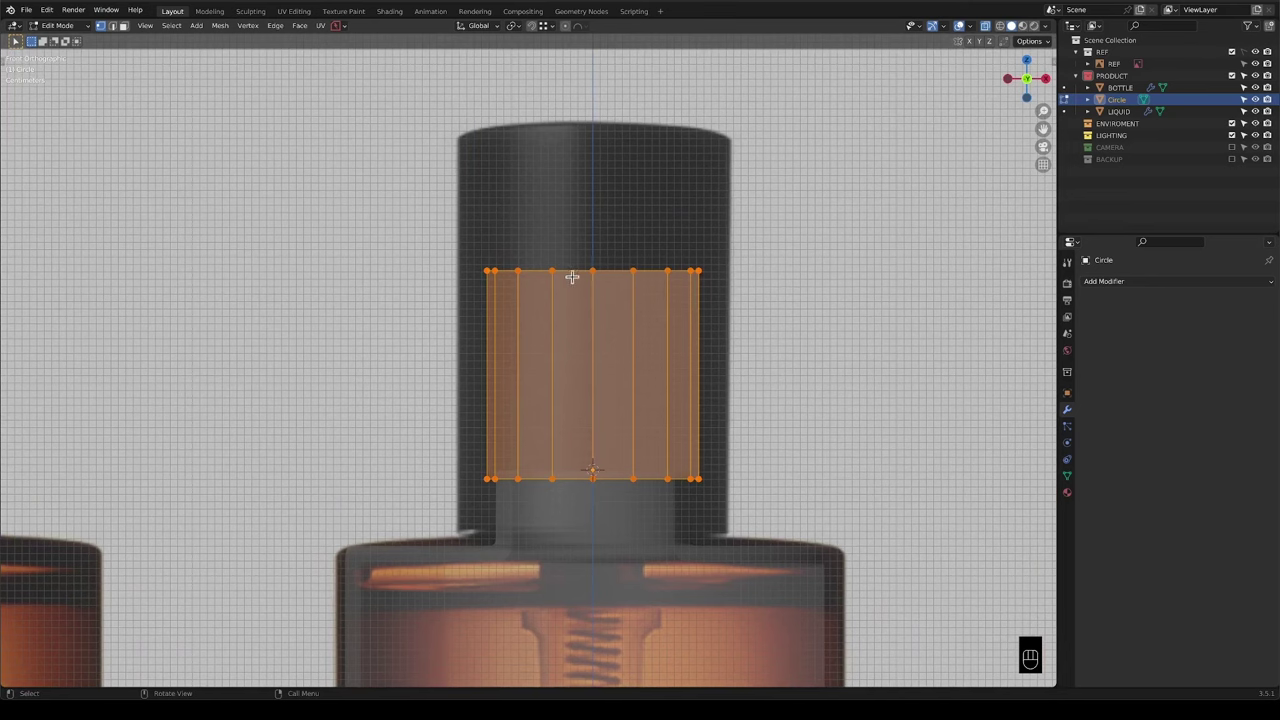
mouse_move(573, 273)
middle_down()
mouse_move(580, 320)
mouse_move(606, 234)
mouse_move(577, 289)
middle_up()
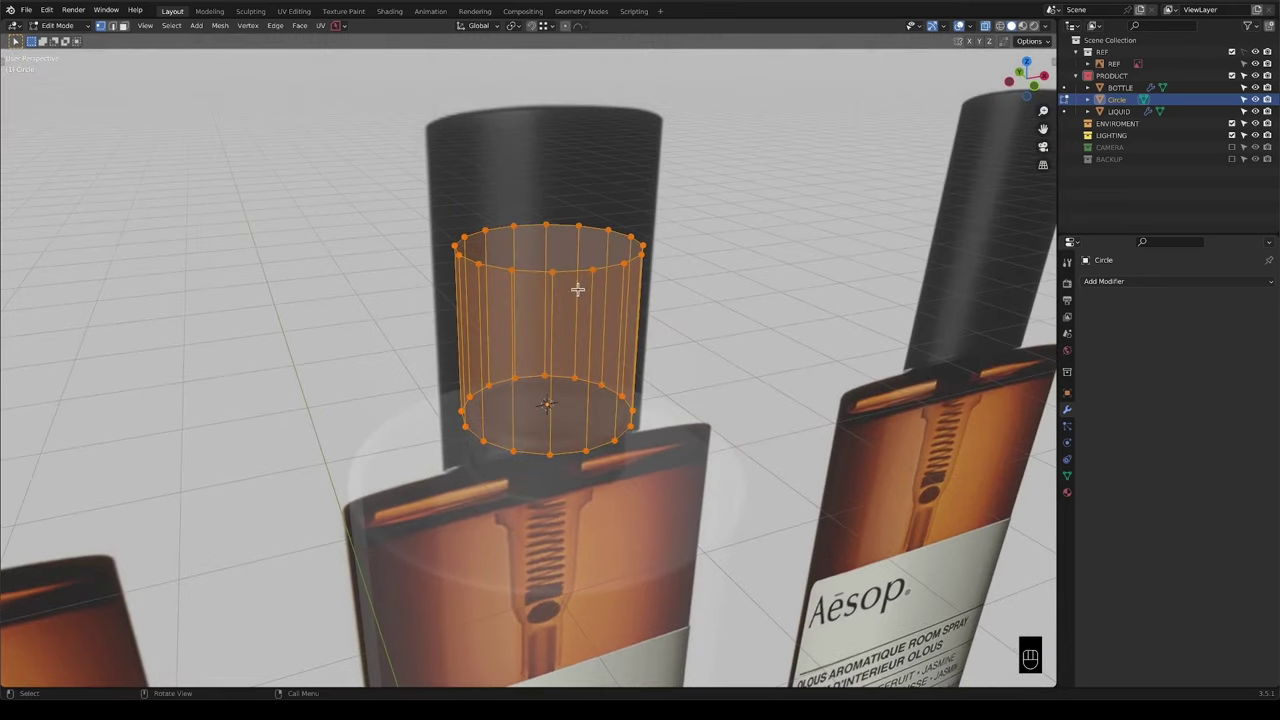
alt+click(573, 270)
alt+shift+click(574, 446)
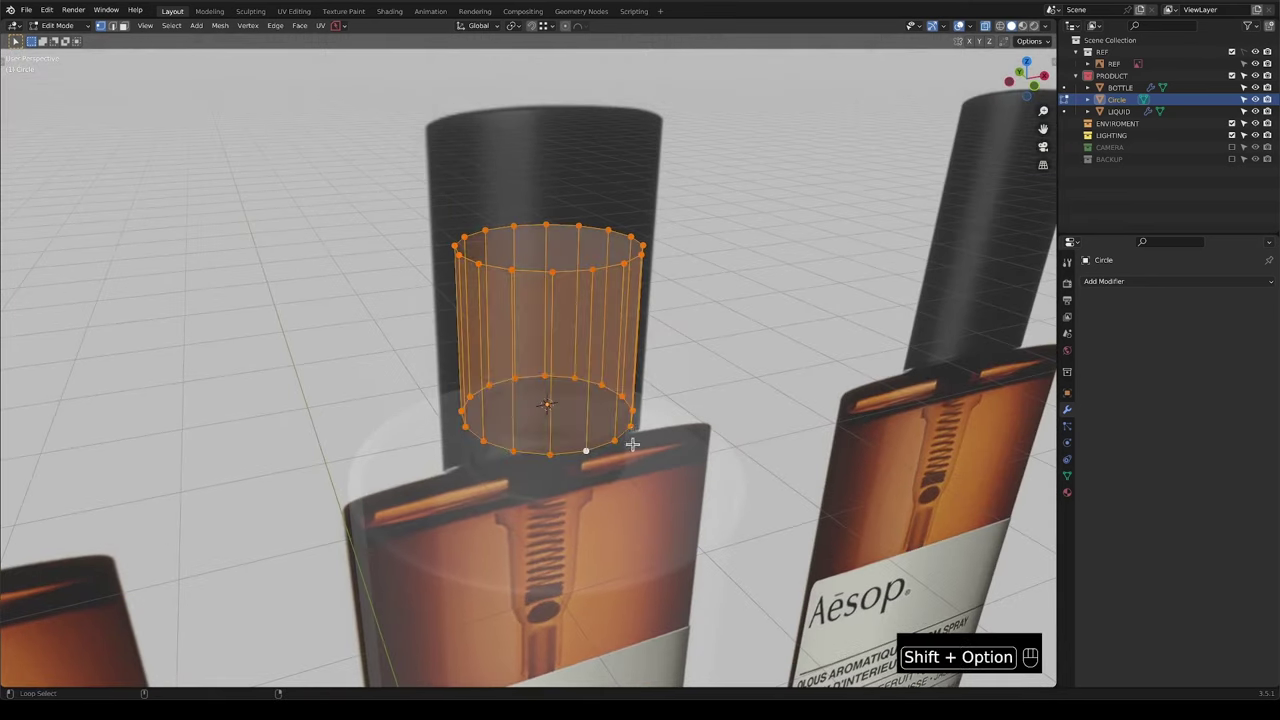
middle_drag(632, 444, 683, 318)
click(685, 314)
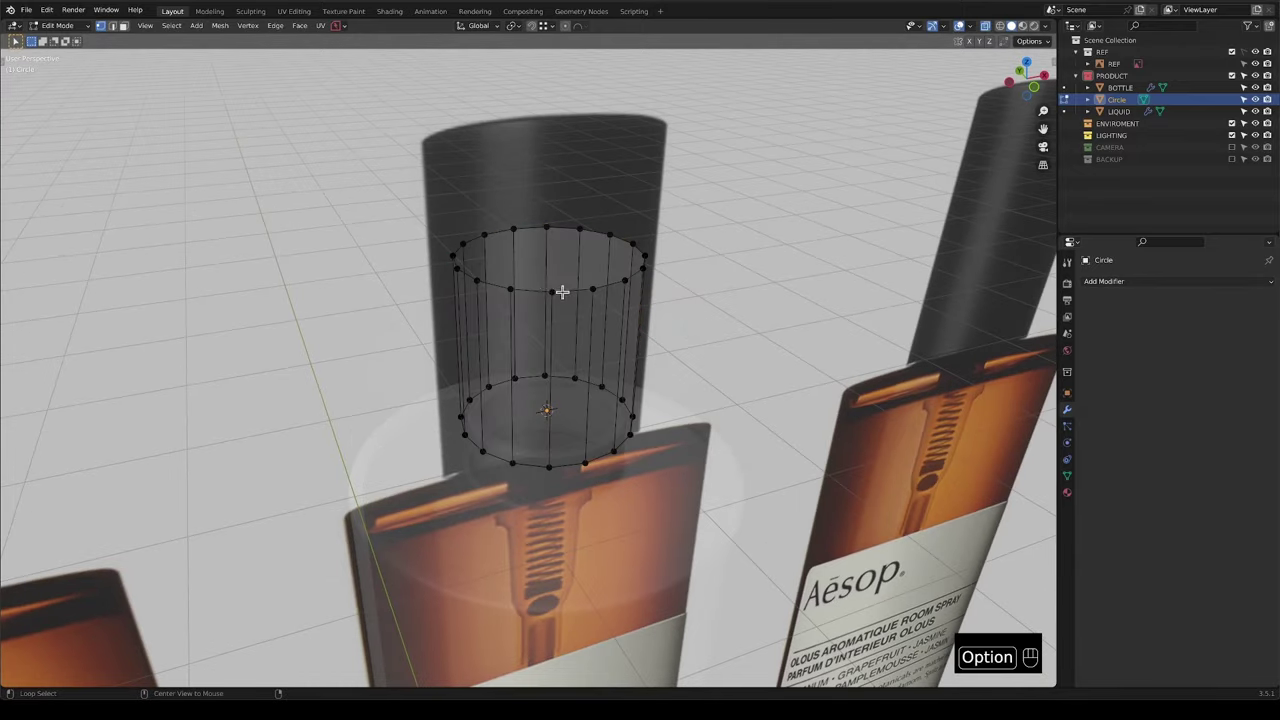
Fill the cylinder's open top rim, inset the face three times, and merge the innermost ring at its center.
alt+click(556, 290)
key(f)
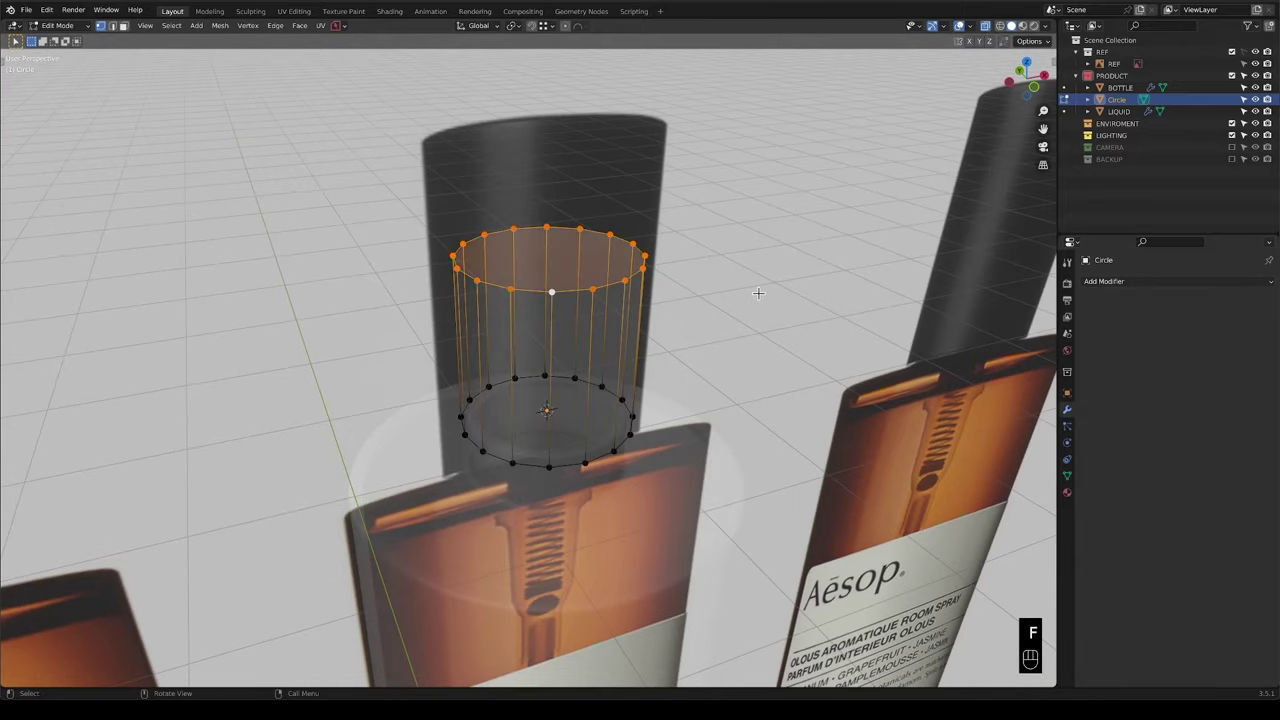
key(i)
click(750, 291)
key(i)
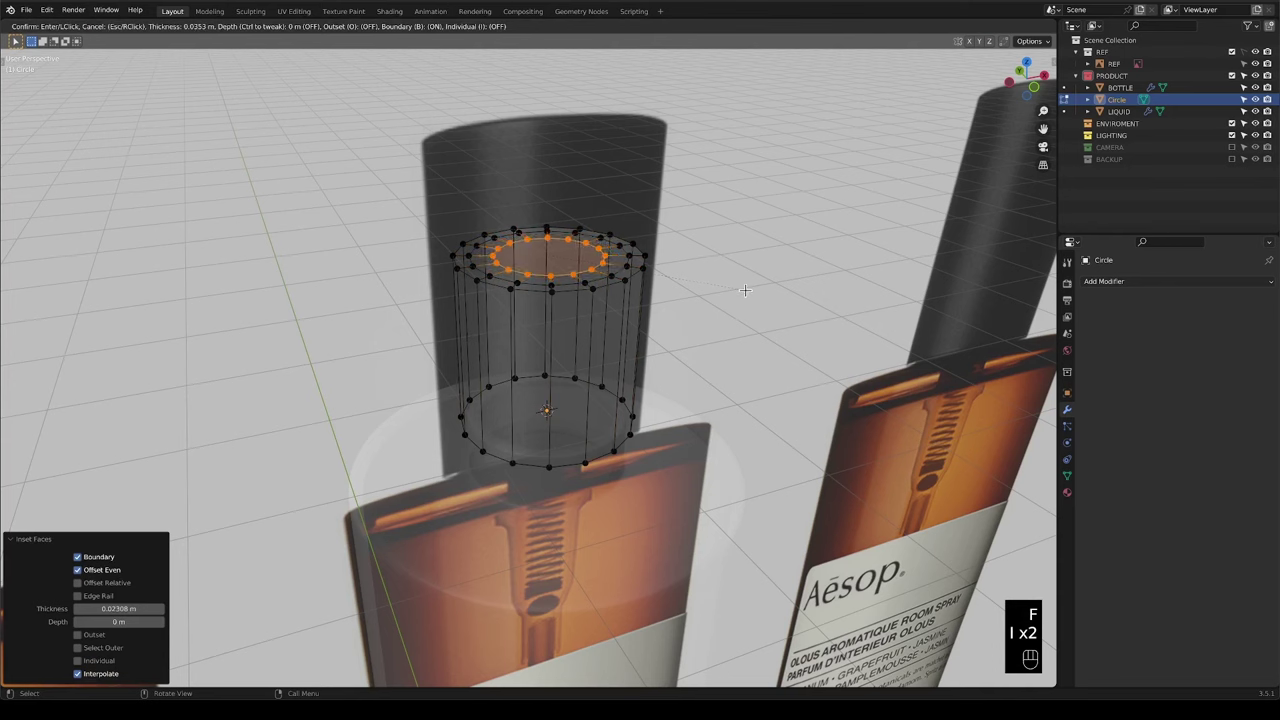
click(745, 290)
key(i)
click(737, 292)
key(m)
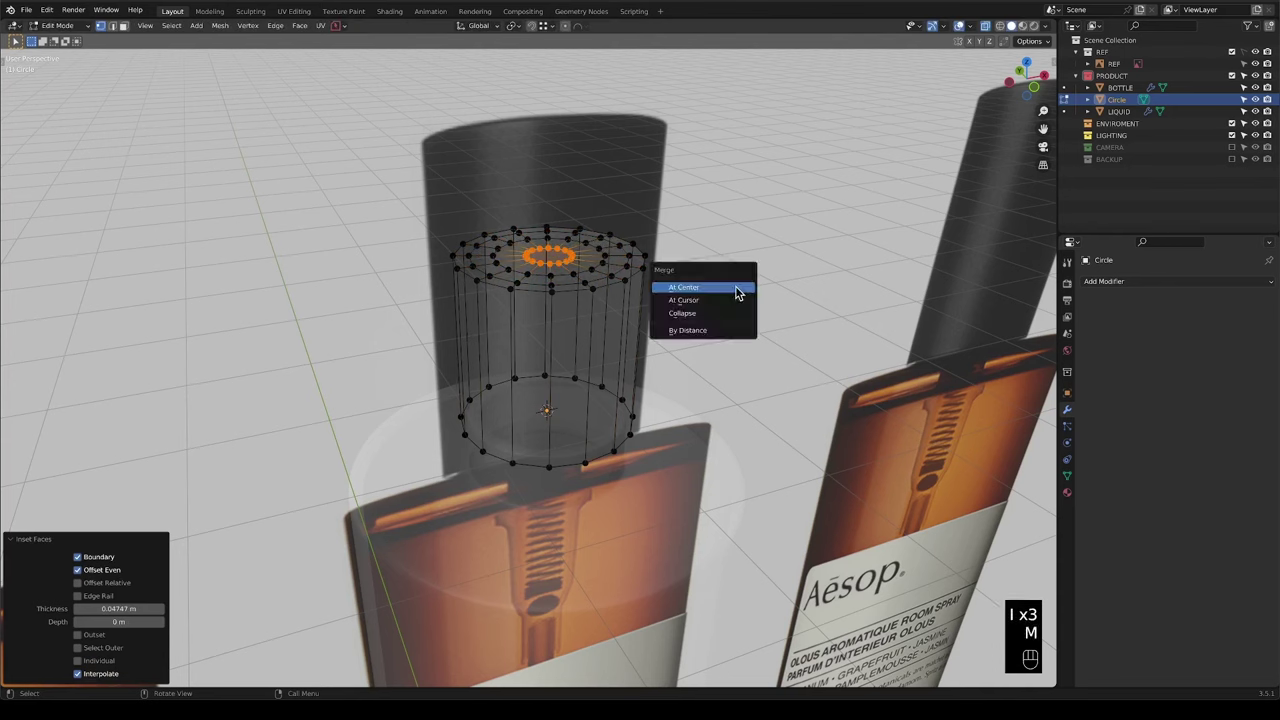
click(737, 292)
Close the cylinder's bottom rim with a face, inset it three times, merge the innermost ring at center, and return to Object Mode.
alt+click(795, 415)
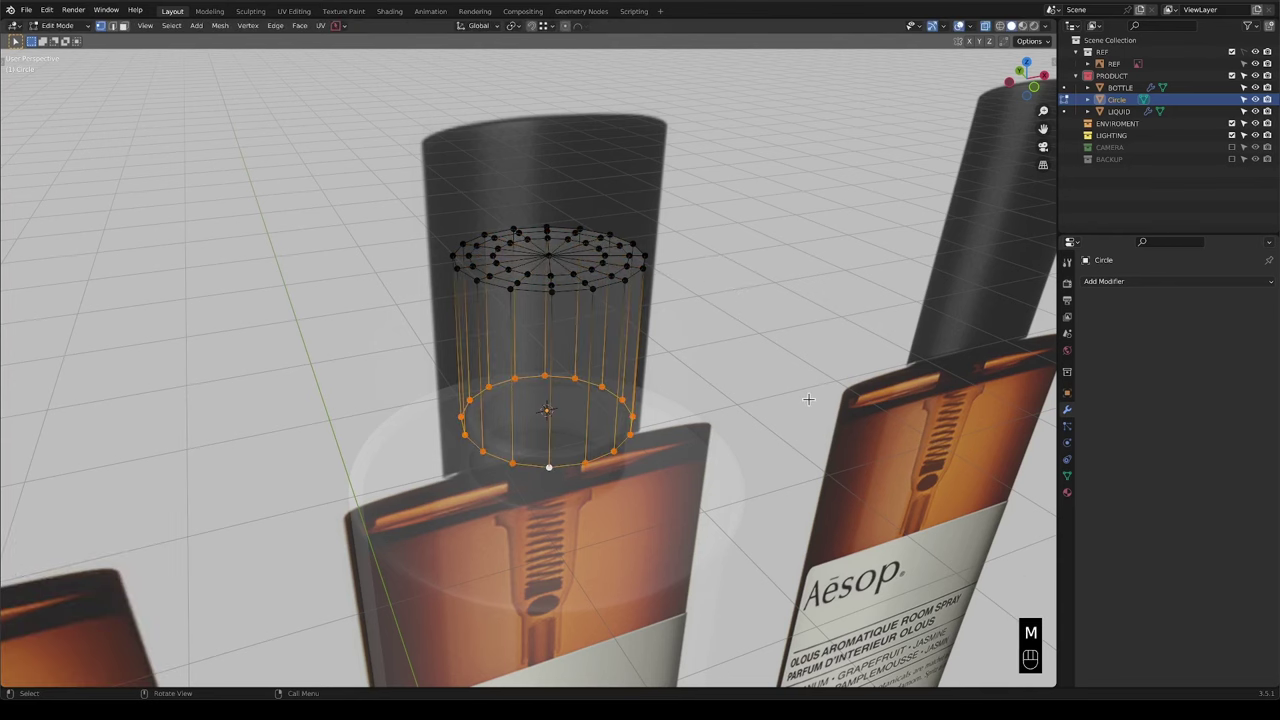
key(f)
key(i)
click(800, 397)
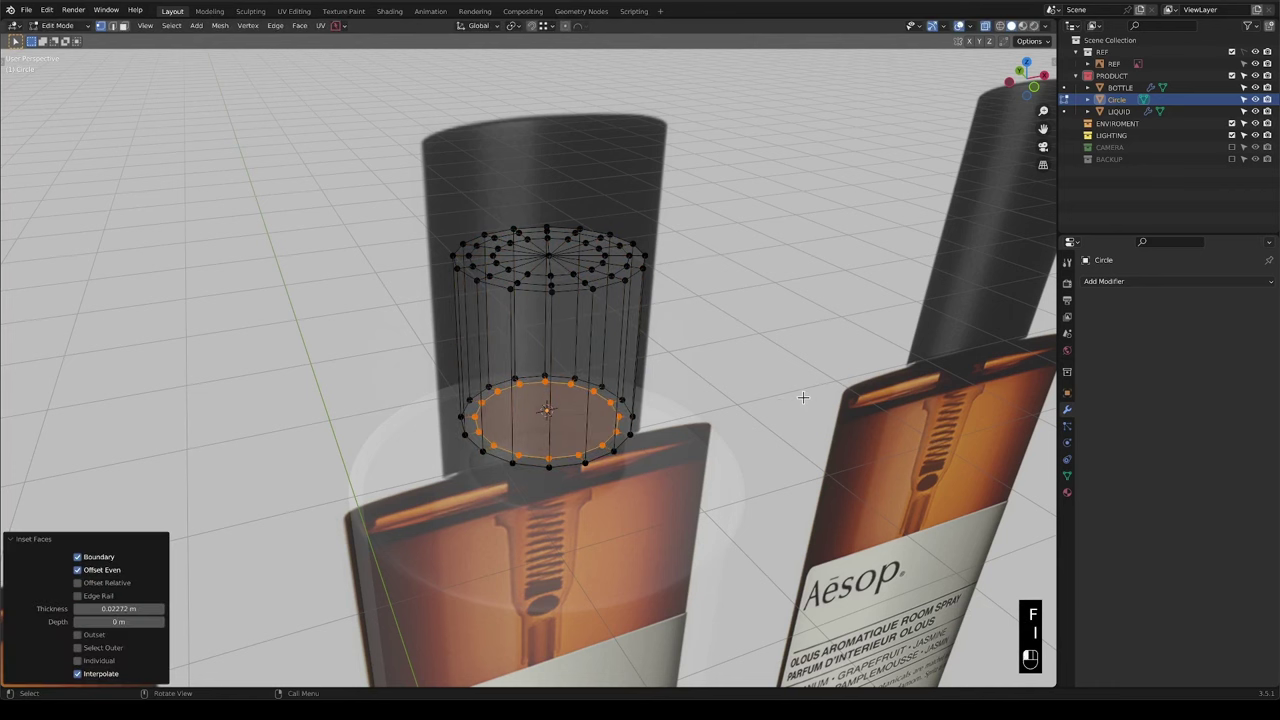
key(i)
click(797, 396)
key(i)
click(795, 397)
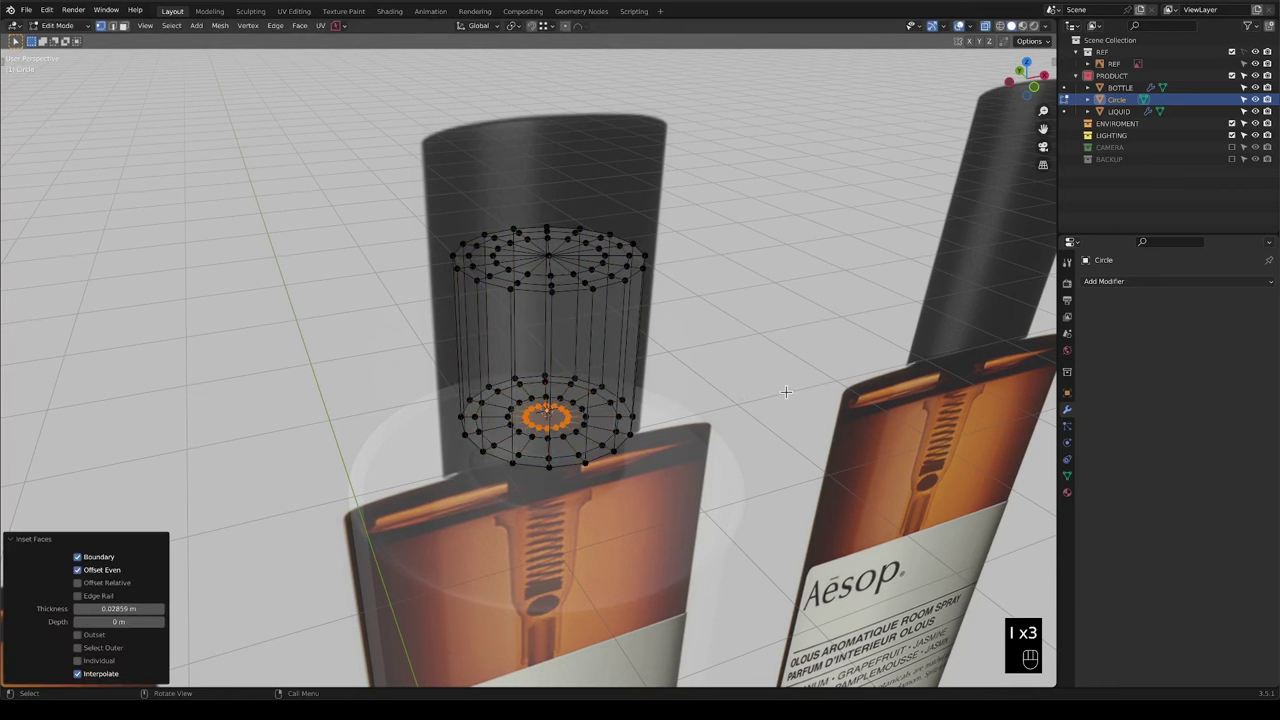
key(m)
click(787, 397)
middle_drag(700, 380, 578, 356)
key(Tab)
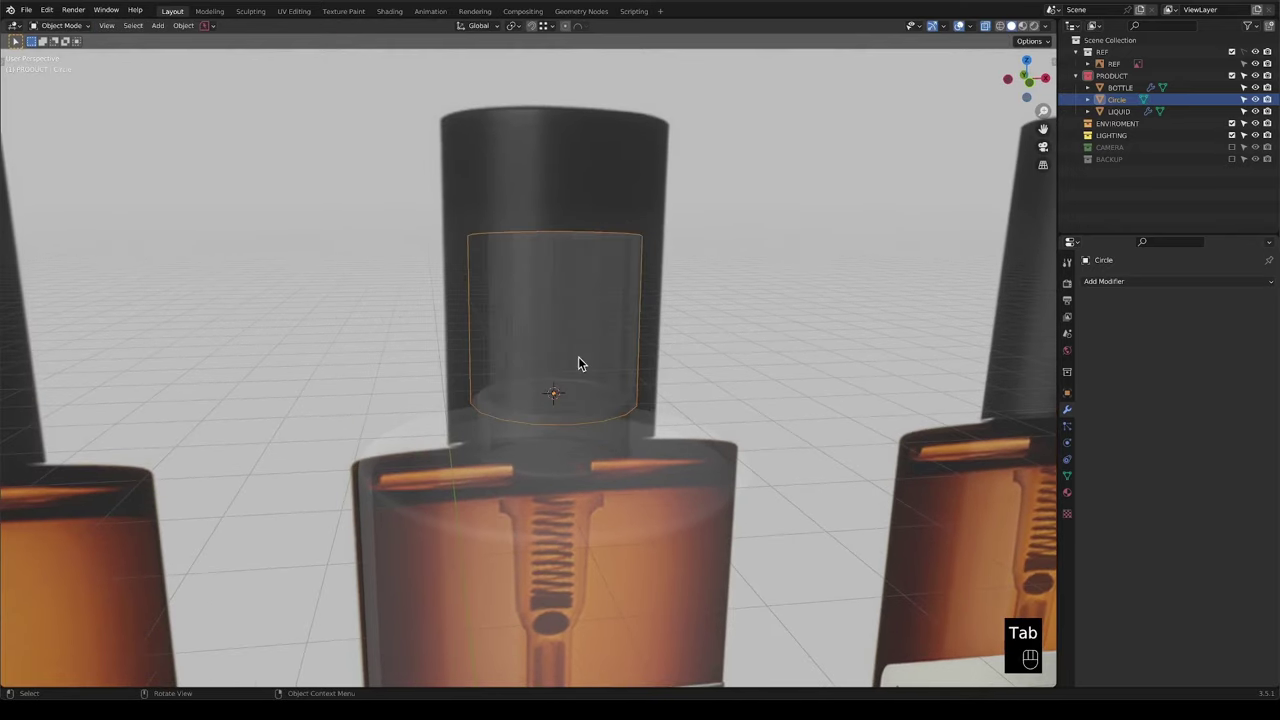
Exclude the REF collection, add a level 2 Subdivision modifier to the cylinder, and turn off X-ray.
click(1231, 51)
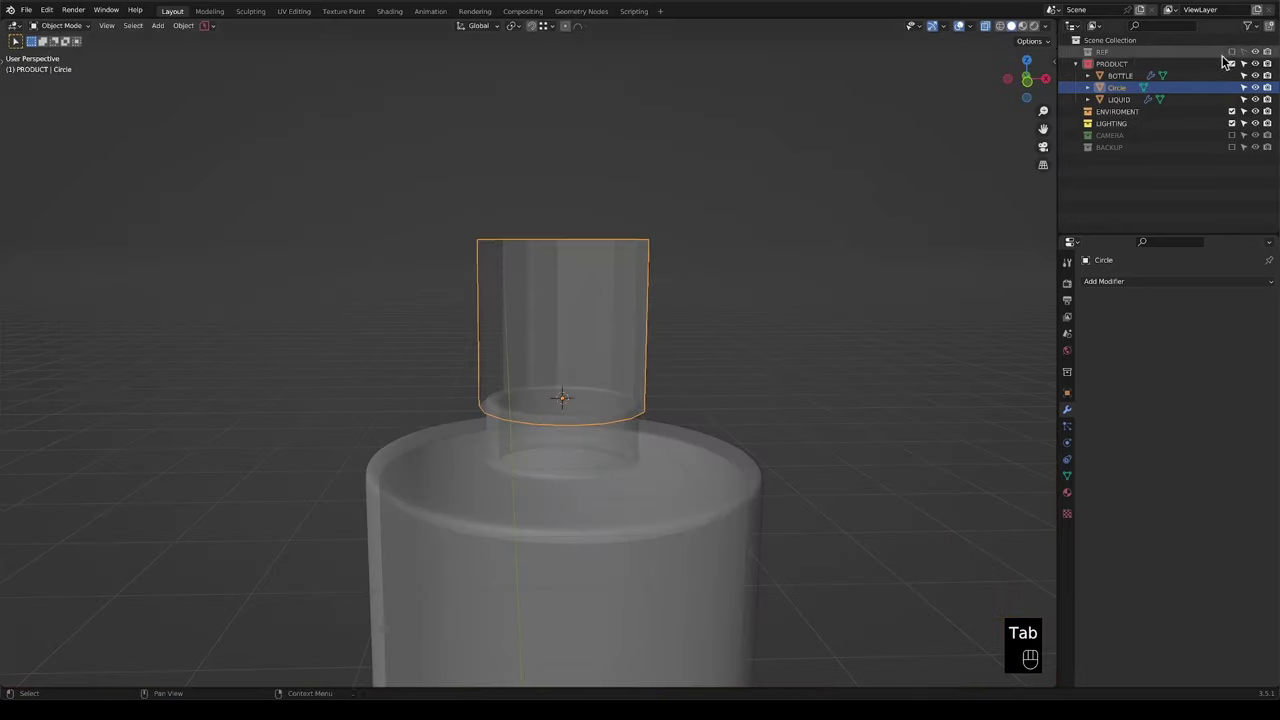
middle_drag(617, 322, 569, 308)
key(Tab)
key(Tab)
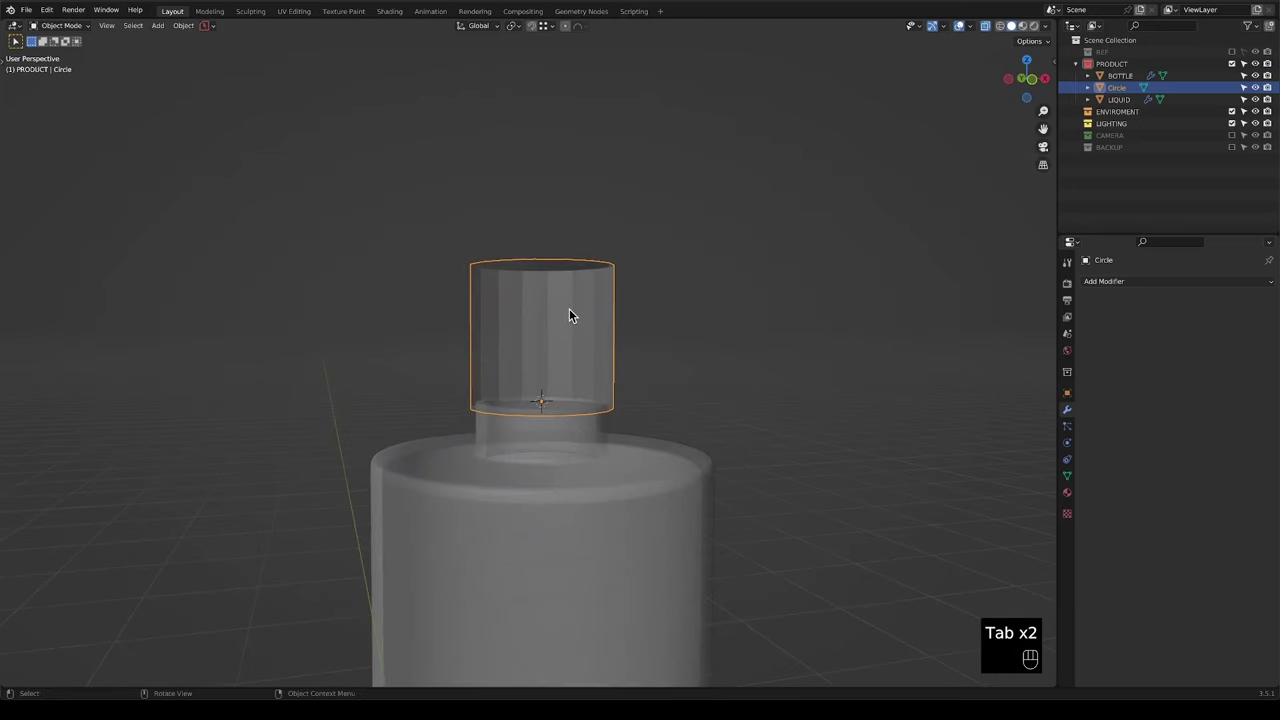
key(ctrl+2)
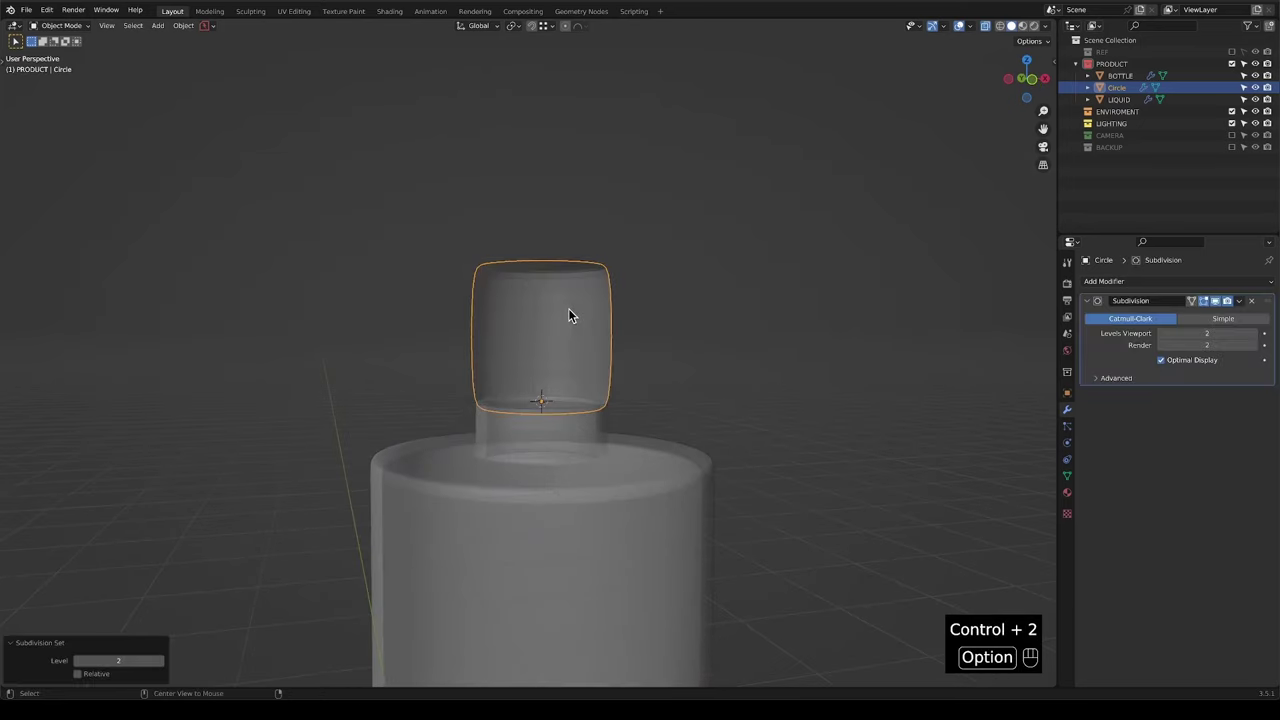
key(alt+z)
shift+middle_drag(568, 309, 565, 332)
Recalculate the normals of the whole cylinder mesh to face outward, then leave Edit Mode.
key(Tab)
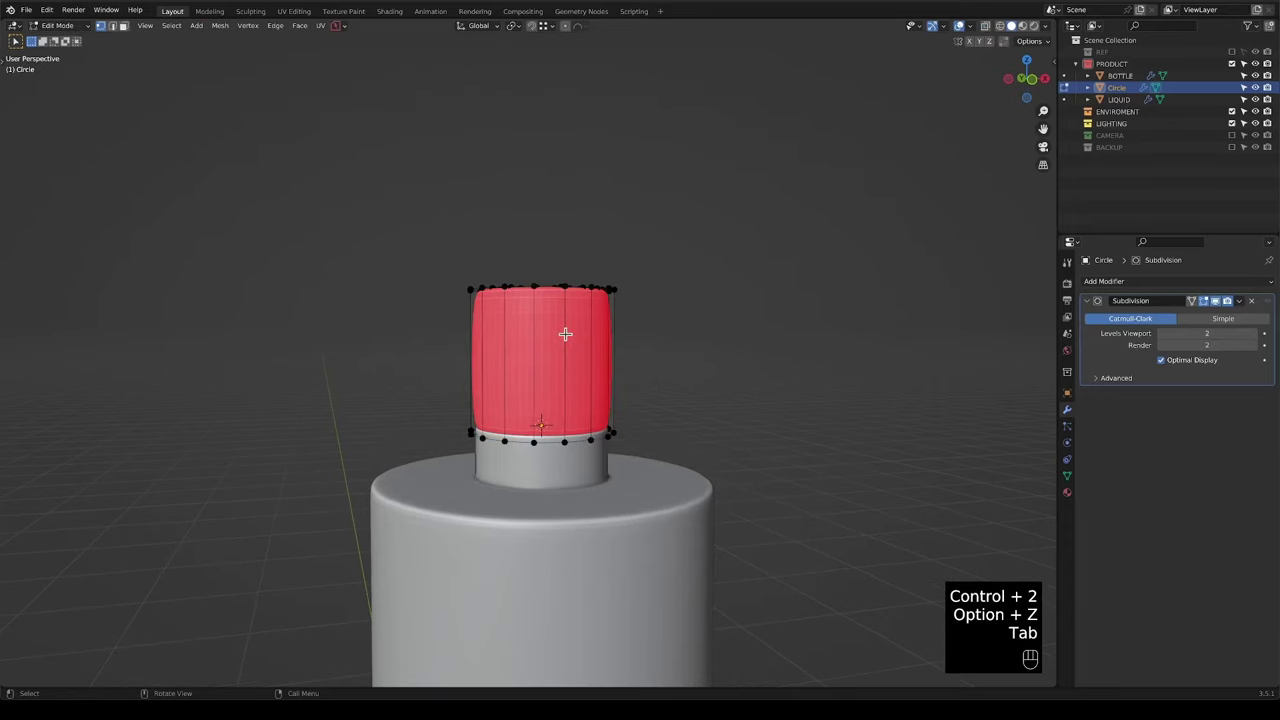
key(a)
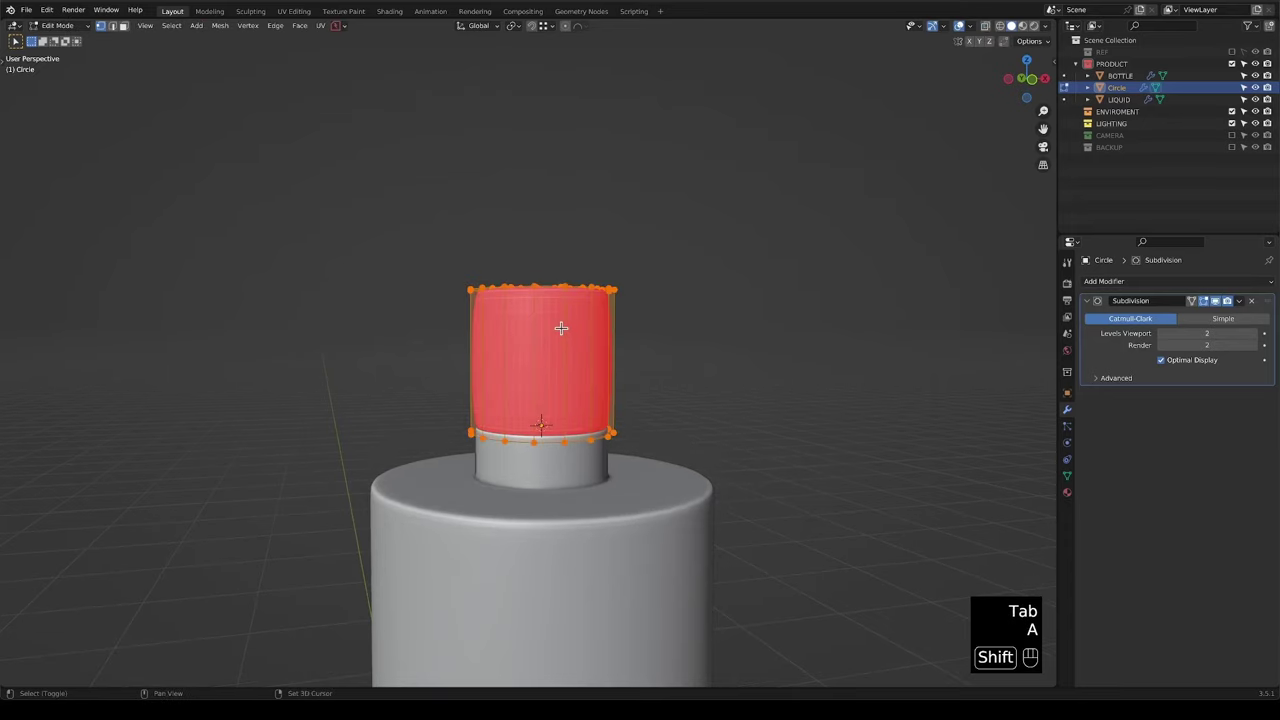
key(shift+n)
middle_drag(563, 329, 545, 306)
scroll(551, 338, up, 1)
key(Tab)
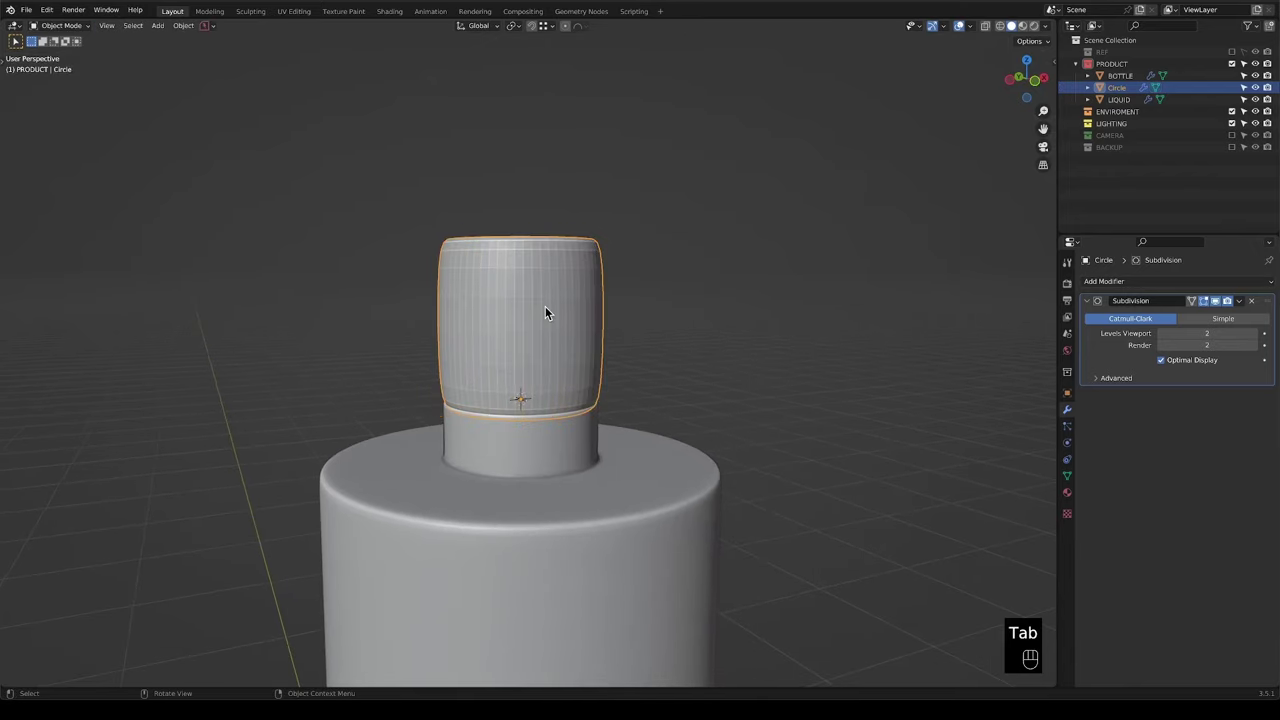
key(Tab)
key(Tab)
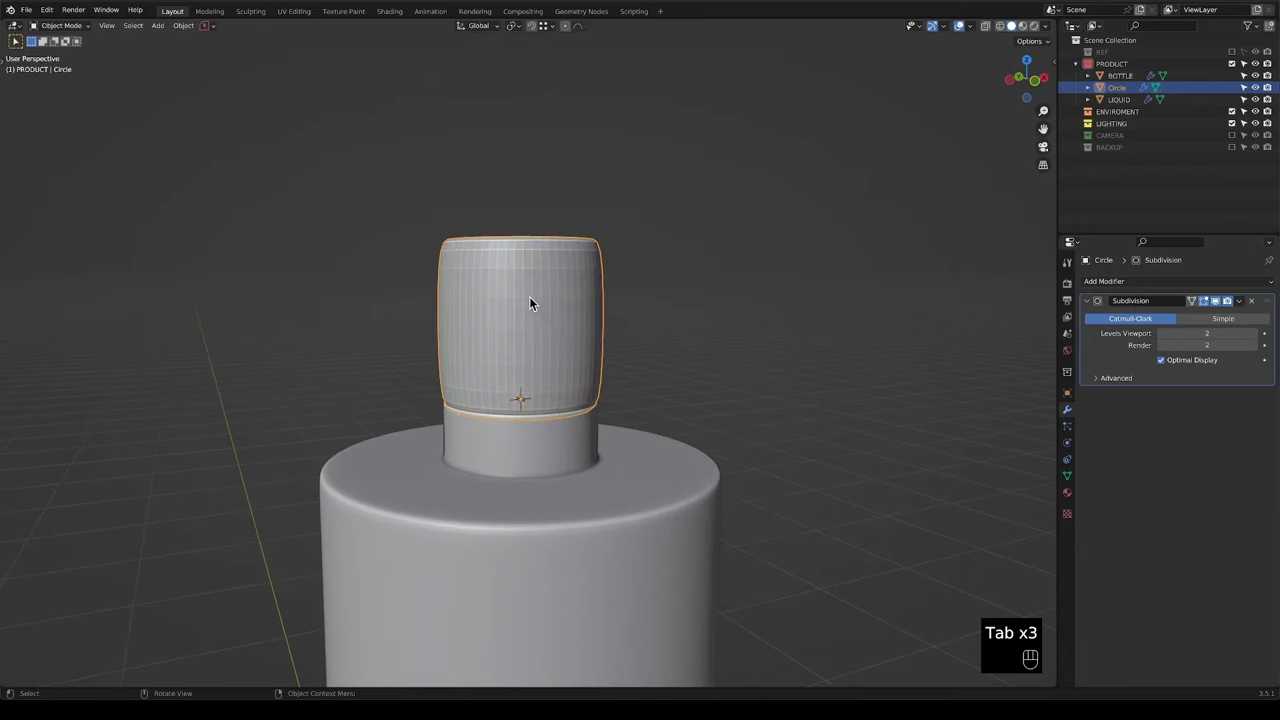
Add five evenly spaced horizontal loop cuts around the cylinder's side wall without sliding them.
key(Tab)
key(ctrl+e)
click(534, 329)
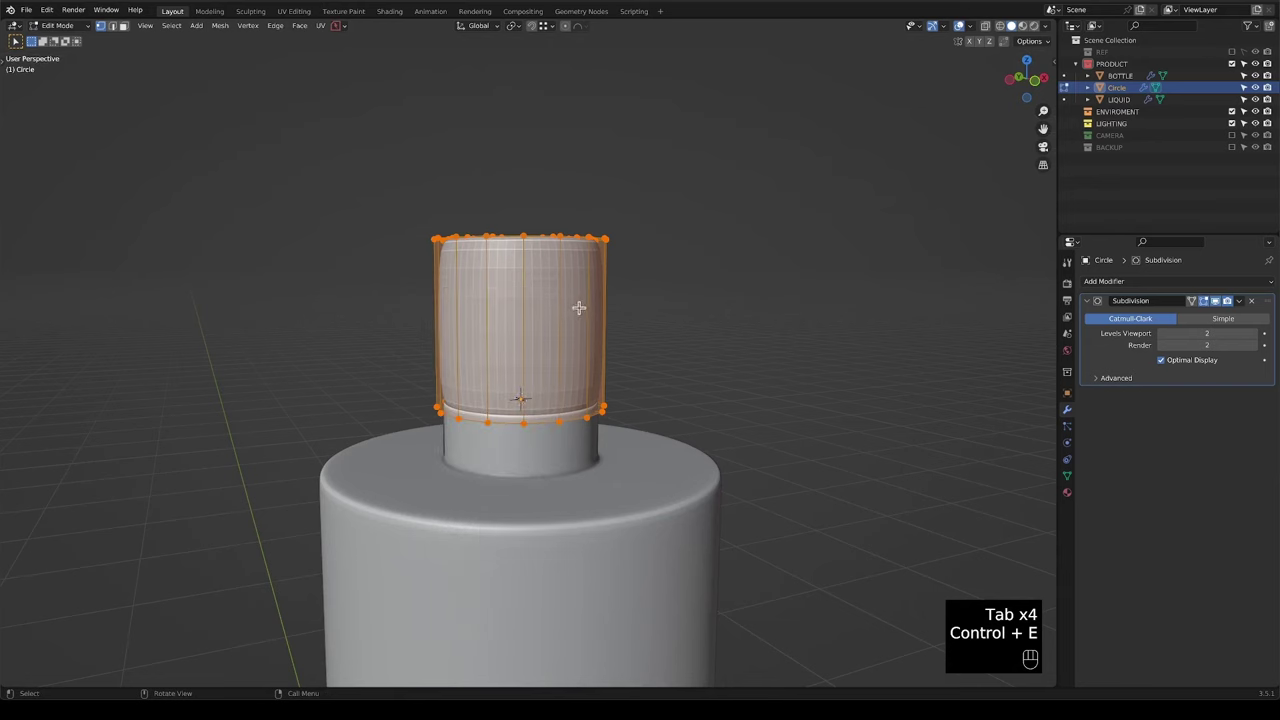
key(ctrl+r)
scroll(545, 315, up, 4)
click(540, 319)
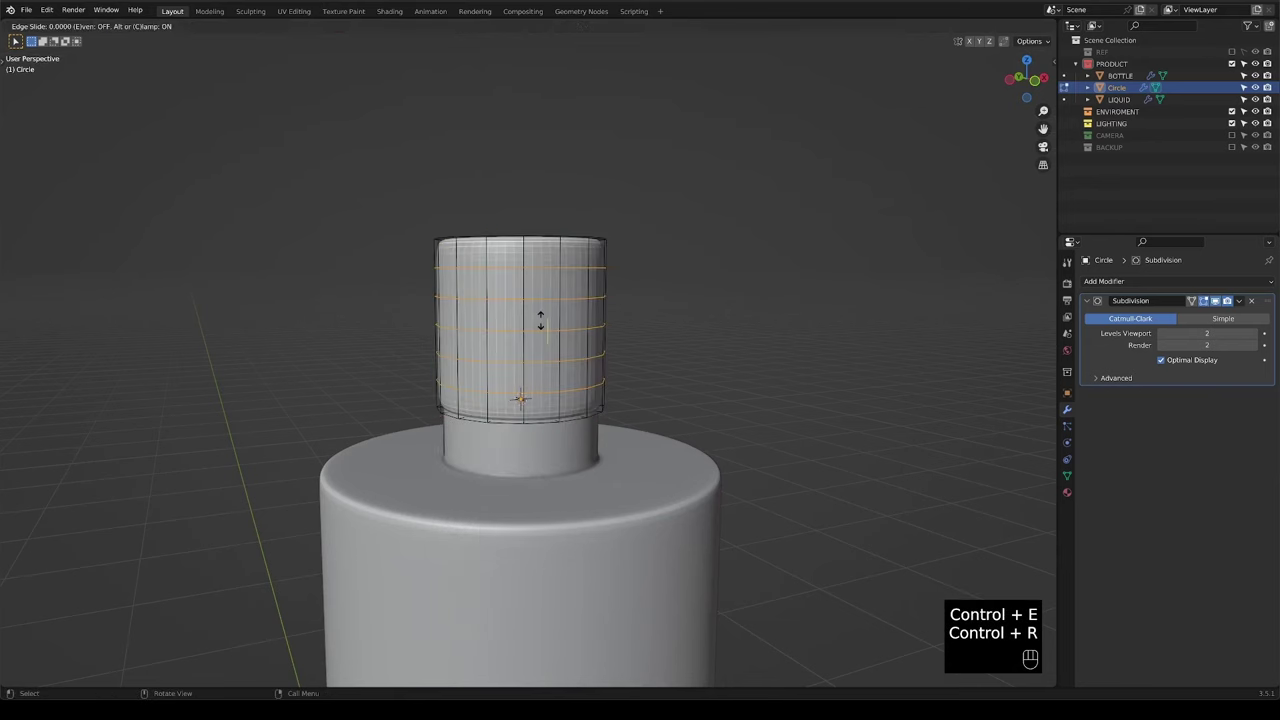
right_click(540, 319)
middle_drag(540, 319, 563, 324)
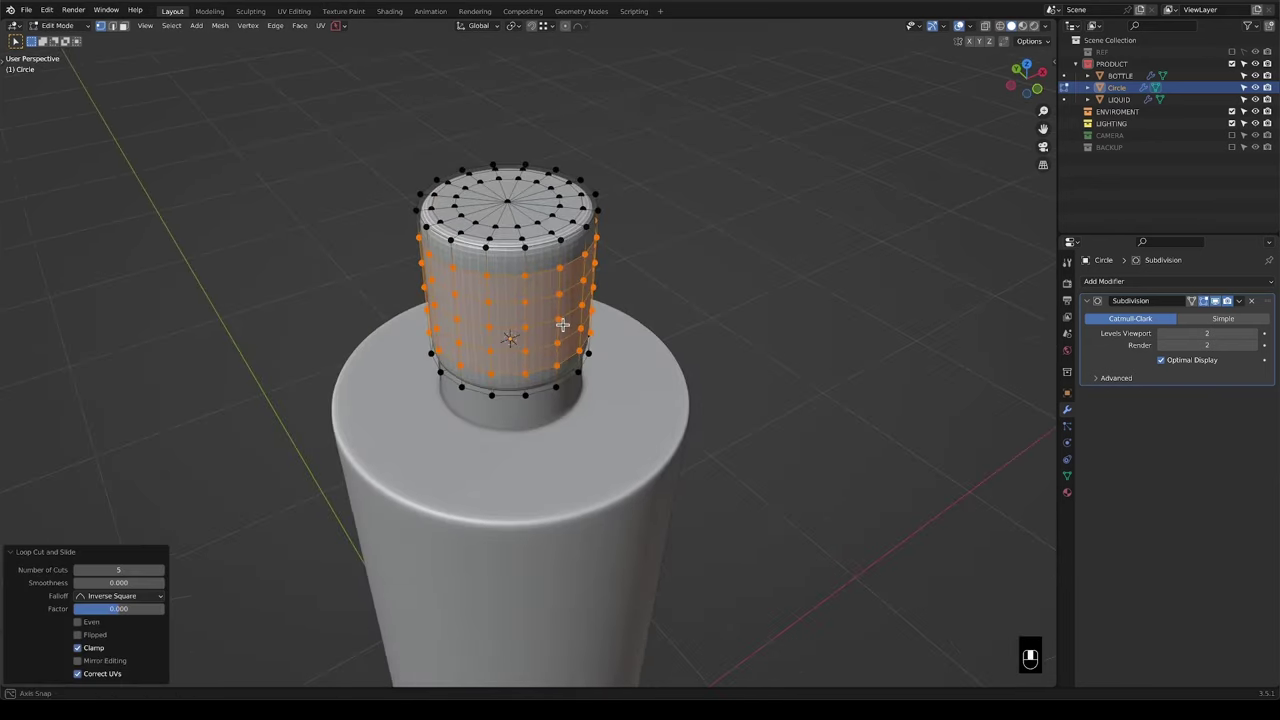
Bevel the cylinder's top and bottom rim edge loops with 2 segments and a width of about 0.0044 m.
alt+click(507, 245)
alt+shift+click(528, 396)
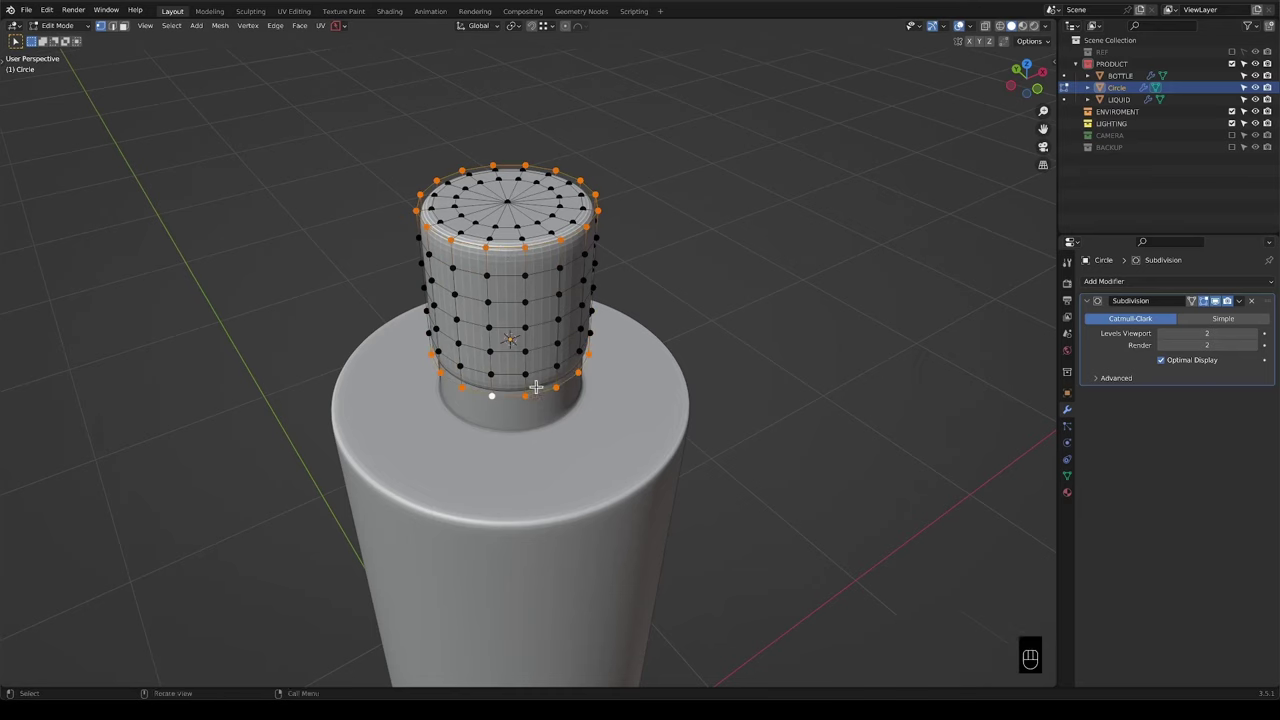
middle_drag(532, 396, 535, 368)
key(ctrl+b)
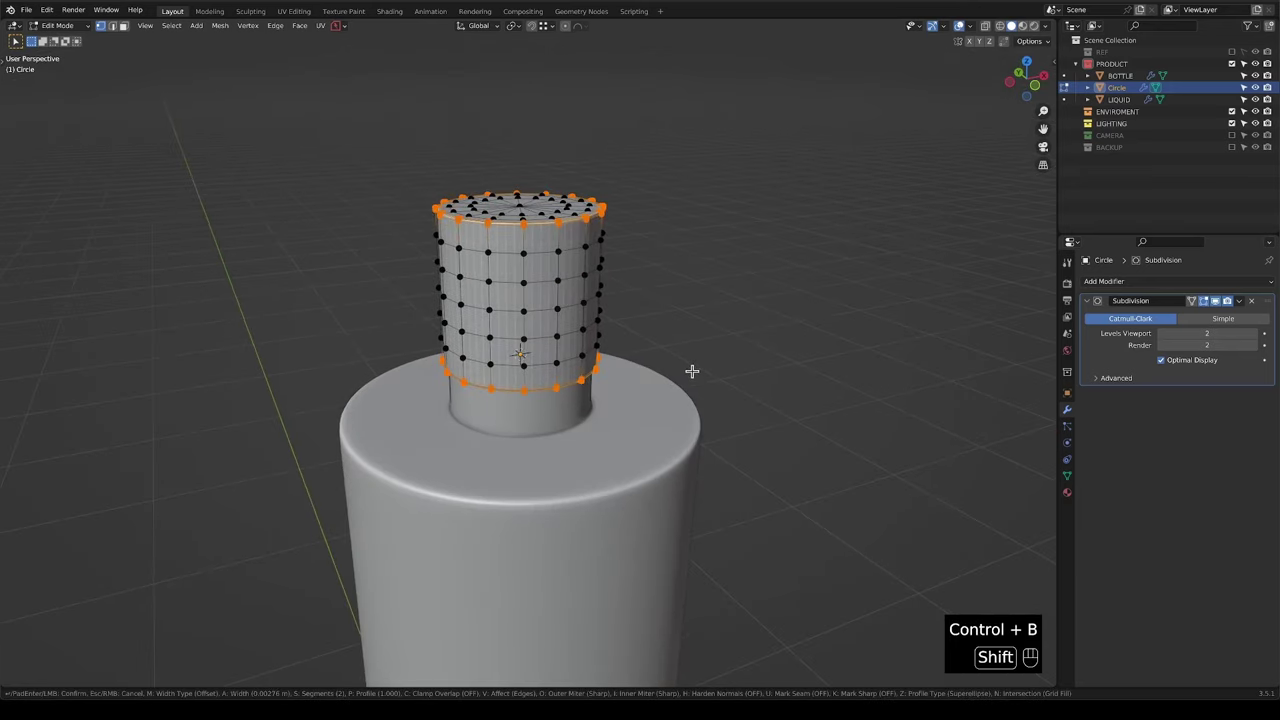
click(695, 371)
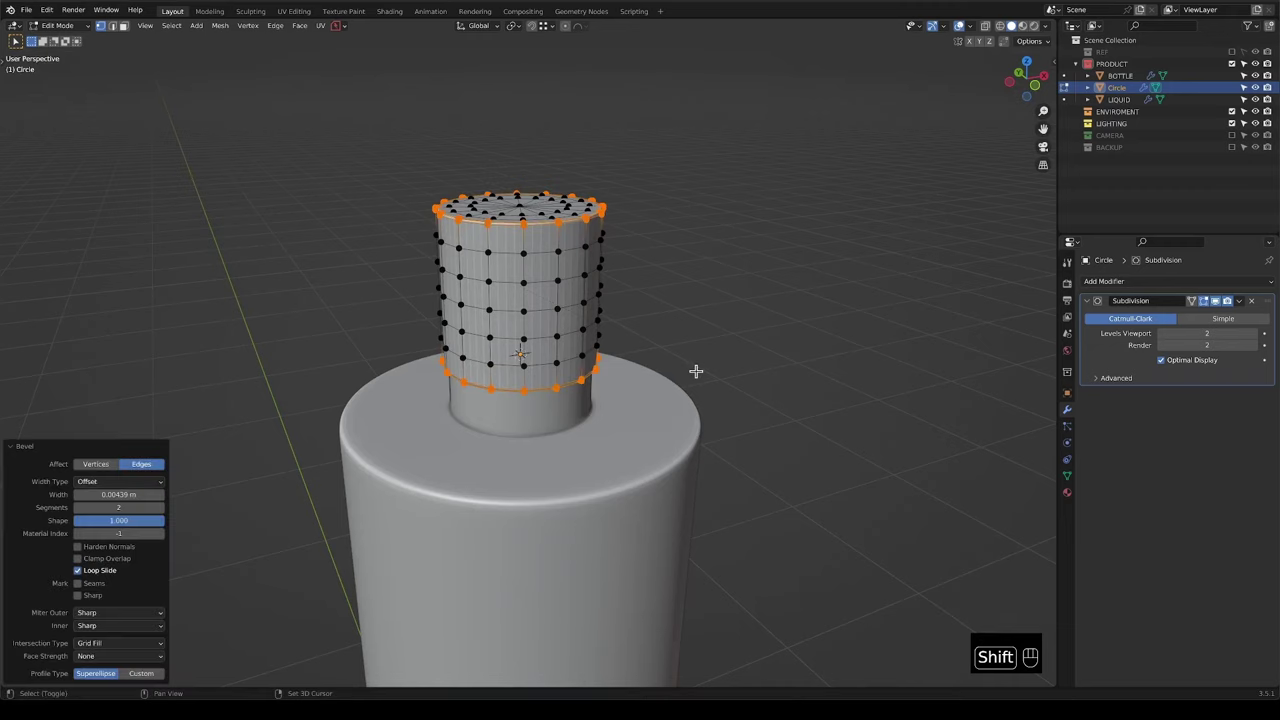
Return to Object Mode and apply Shade Smooth to the cylinder.
key(Tab)
right_click(562, 278)
click(569, 274)
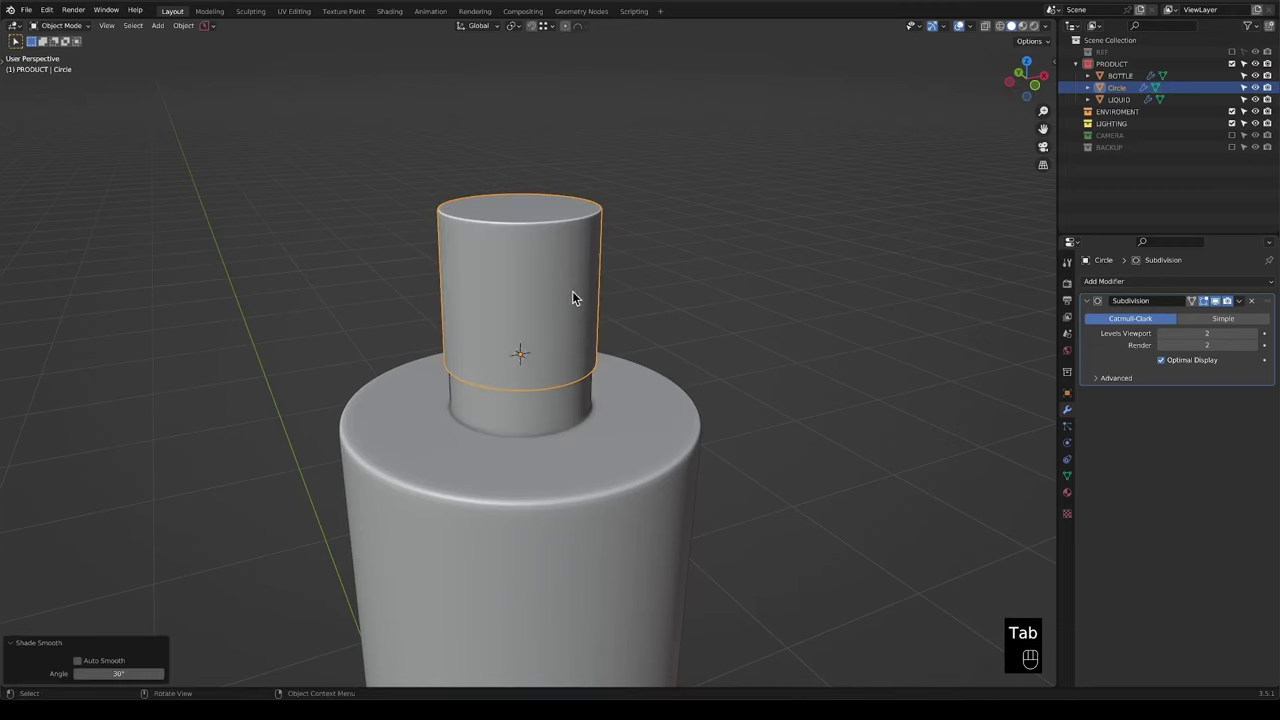
middle_drag(572, 291, 557, 290)
key(Tab)
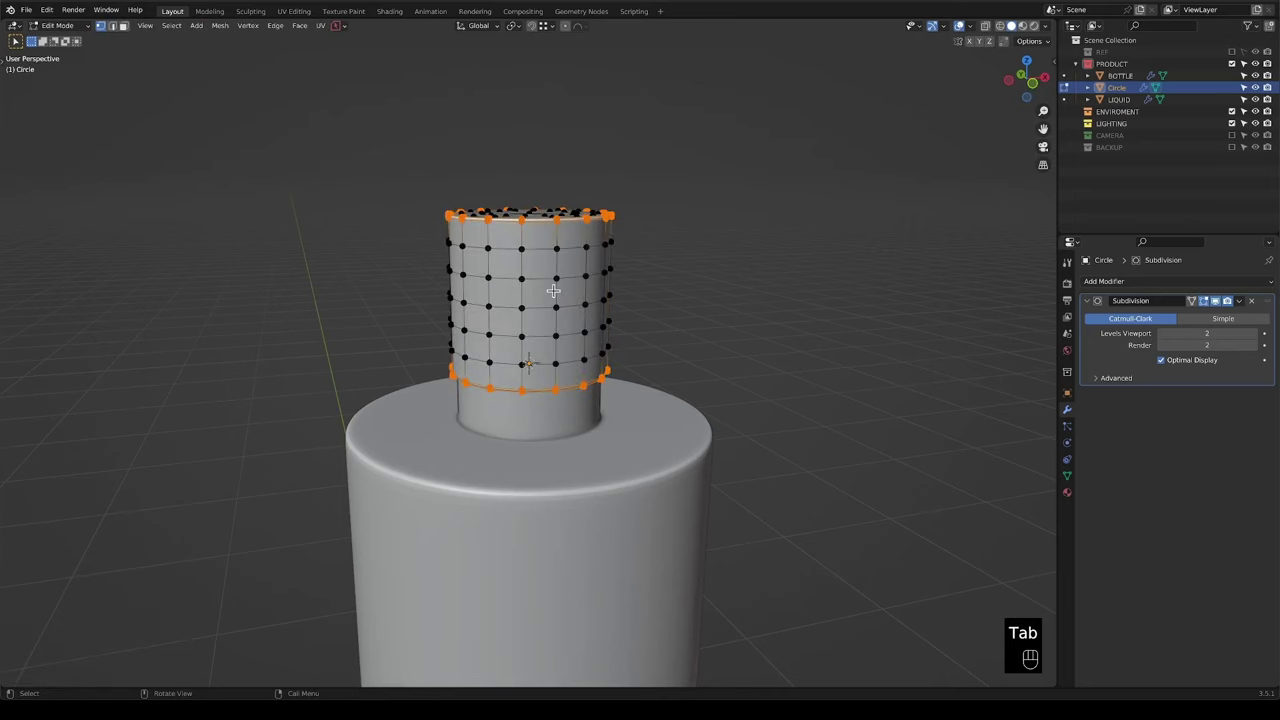
middle_drag(563, 305, 524, 234)
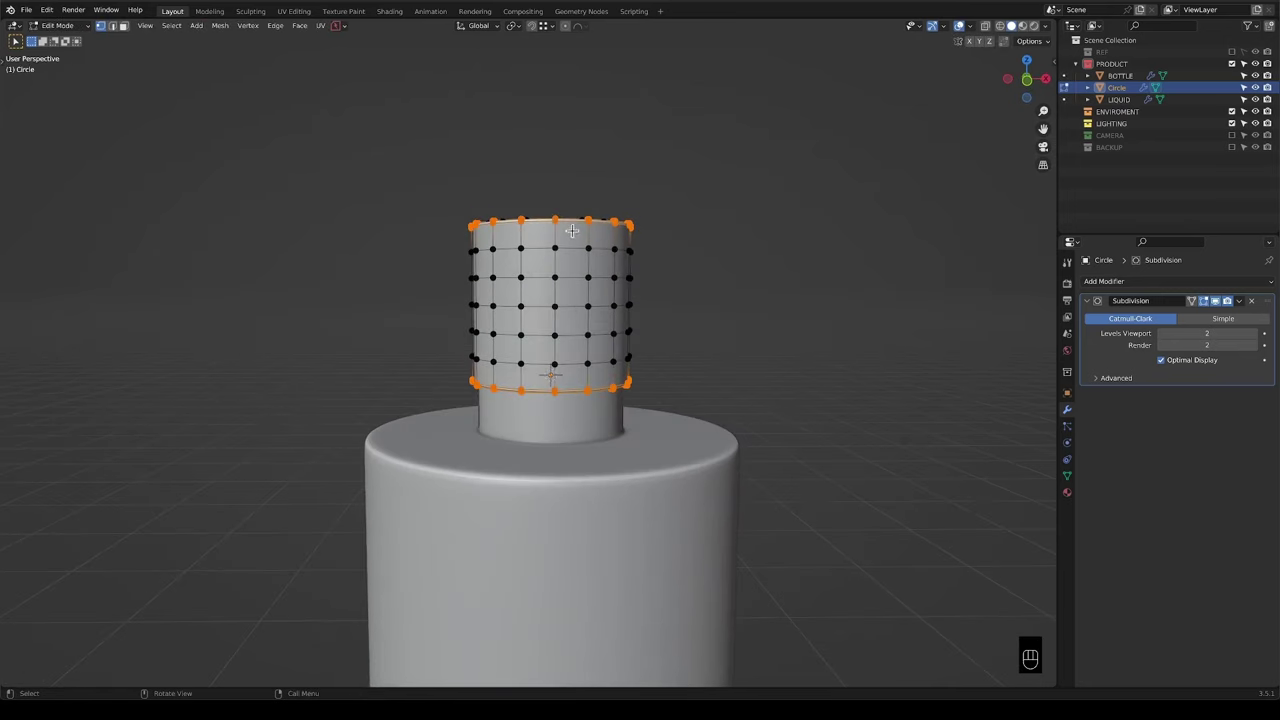
middle_drag(574, 400, 555, 375)
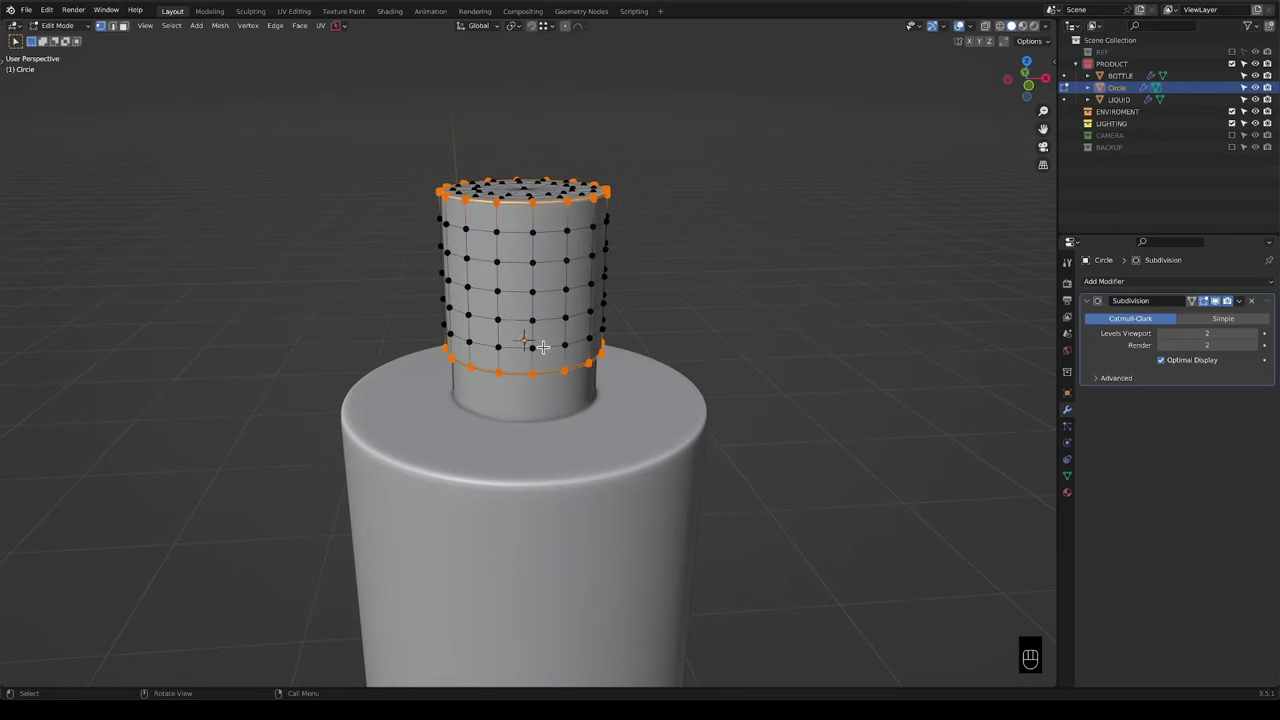
shift+scroll(540, 347, up, 3)
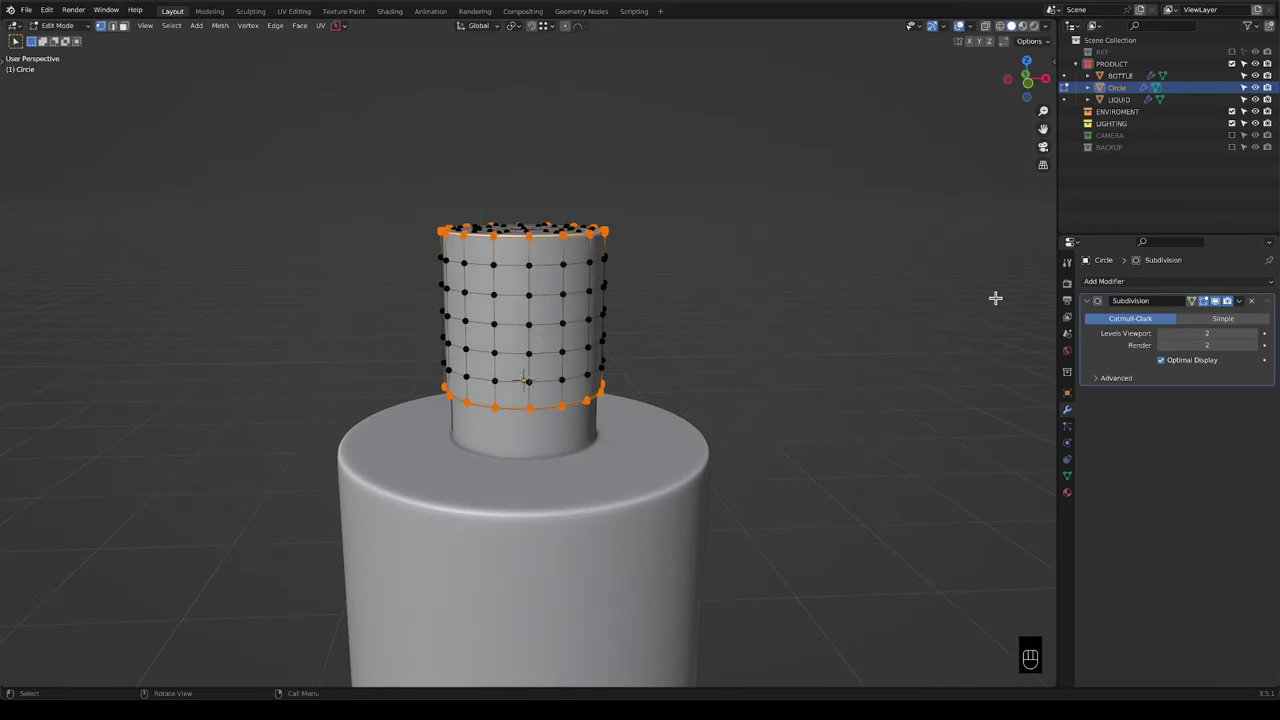
key(Tab)
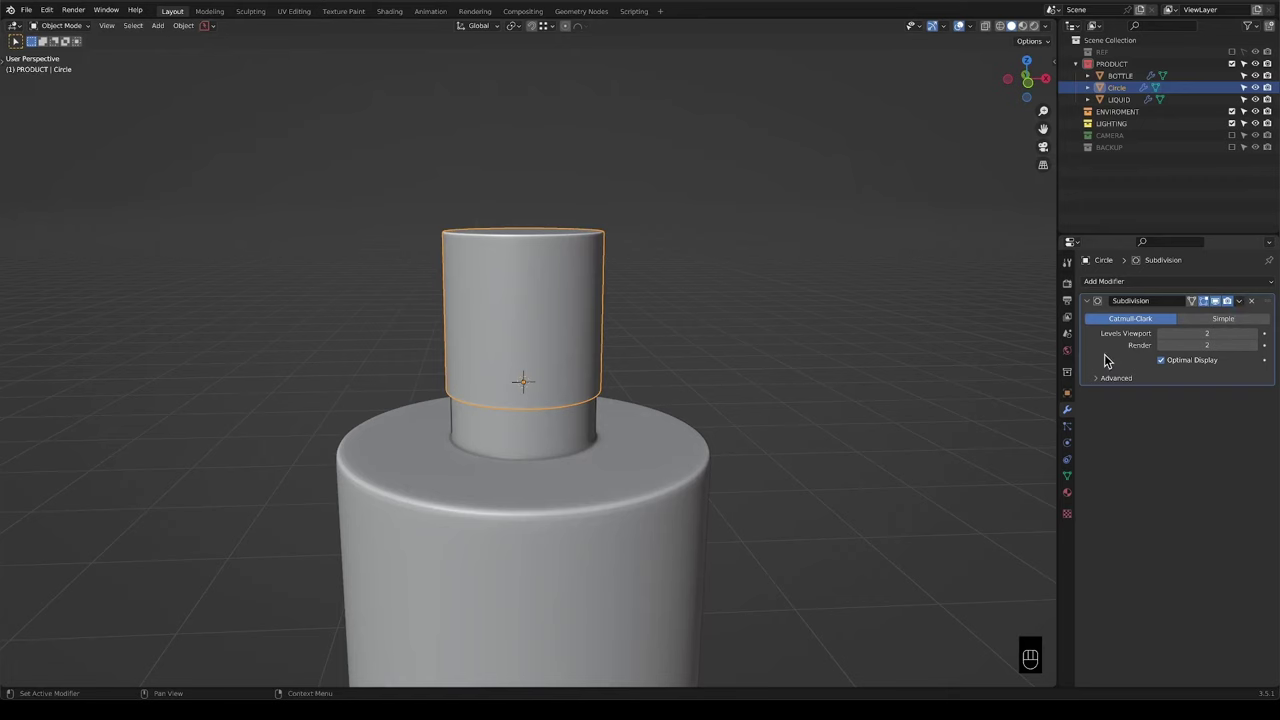
Apply the cylinder's Subdivision modifier and enter Edit Mode on the resulting mesh.
key(ctrl)
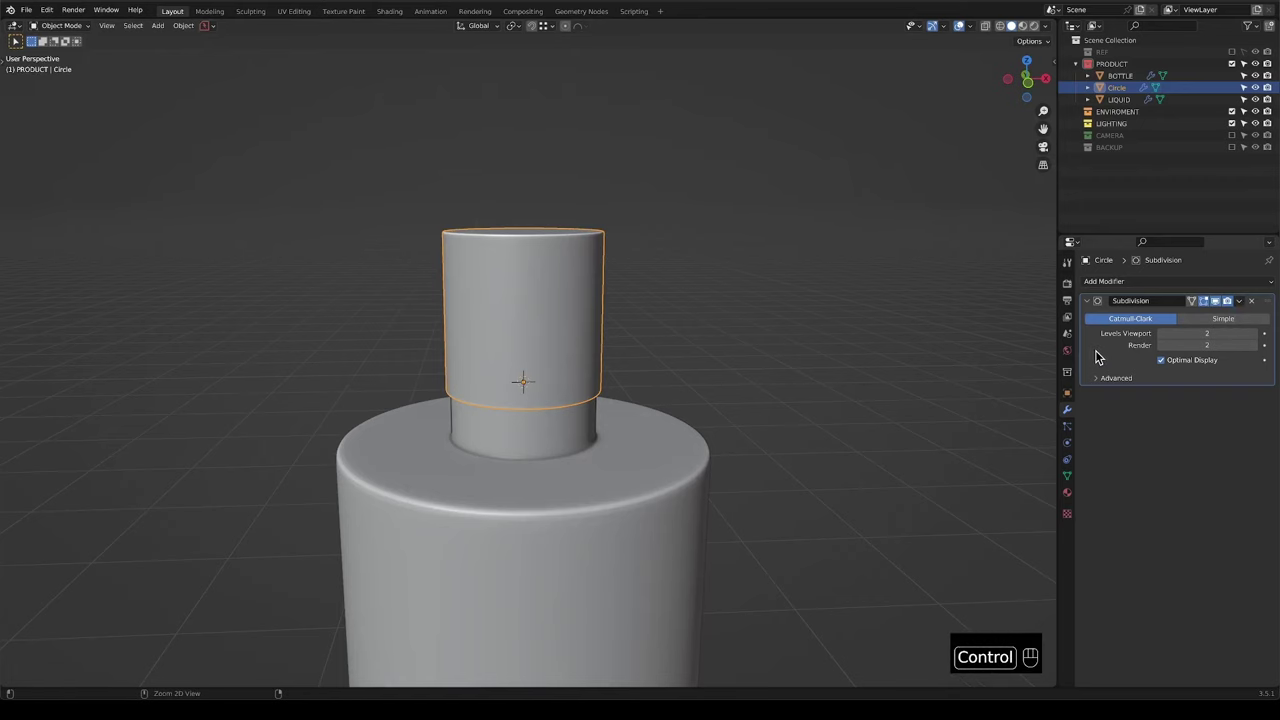
key(ctrl+a)
key(Tab)
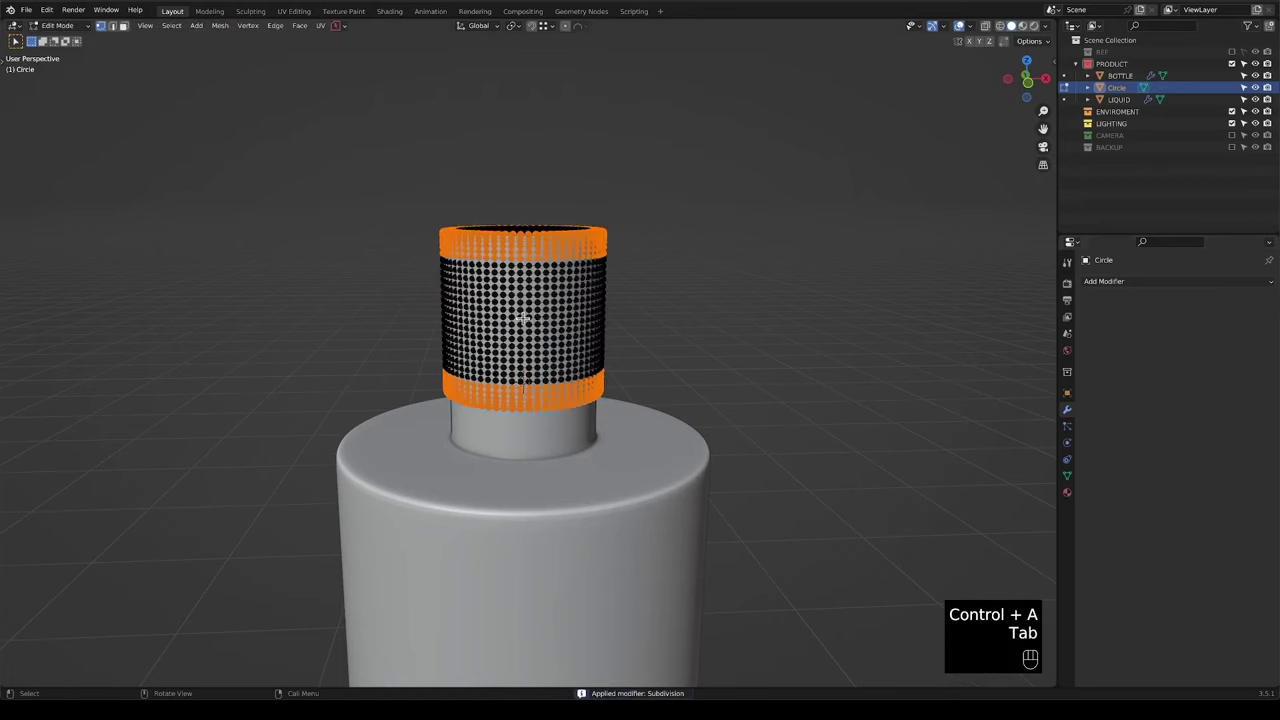
In front view and face select mode, box-select a small square patch of faces on the cylinder's upper front.
middle_drag(522, 318, 554, 309)
key(KP_1)
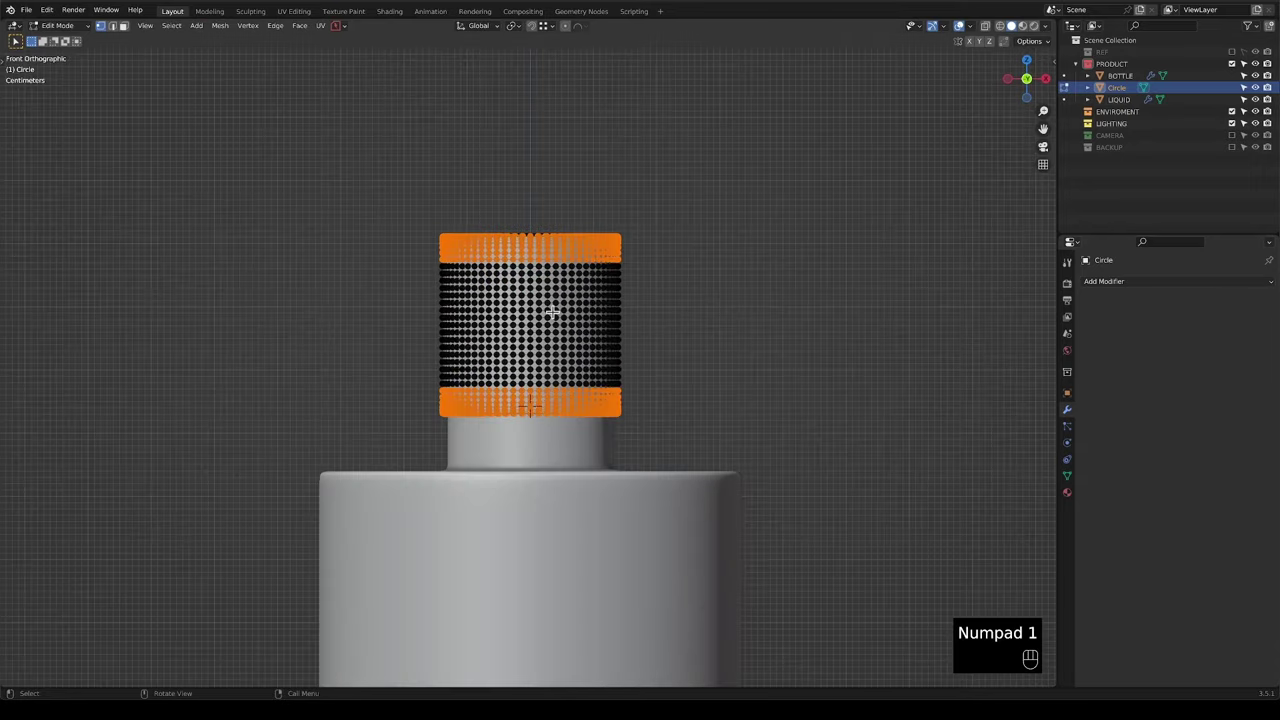
scroll(554, 311, up, 2)
click(639, 260)
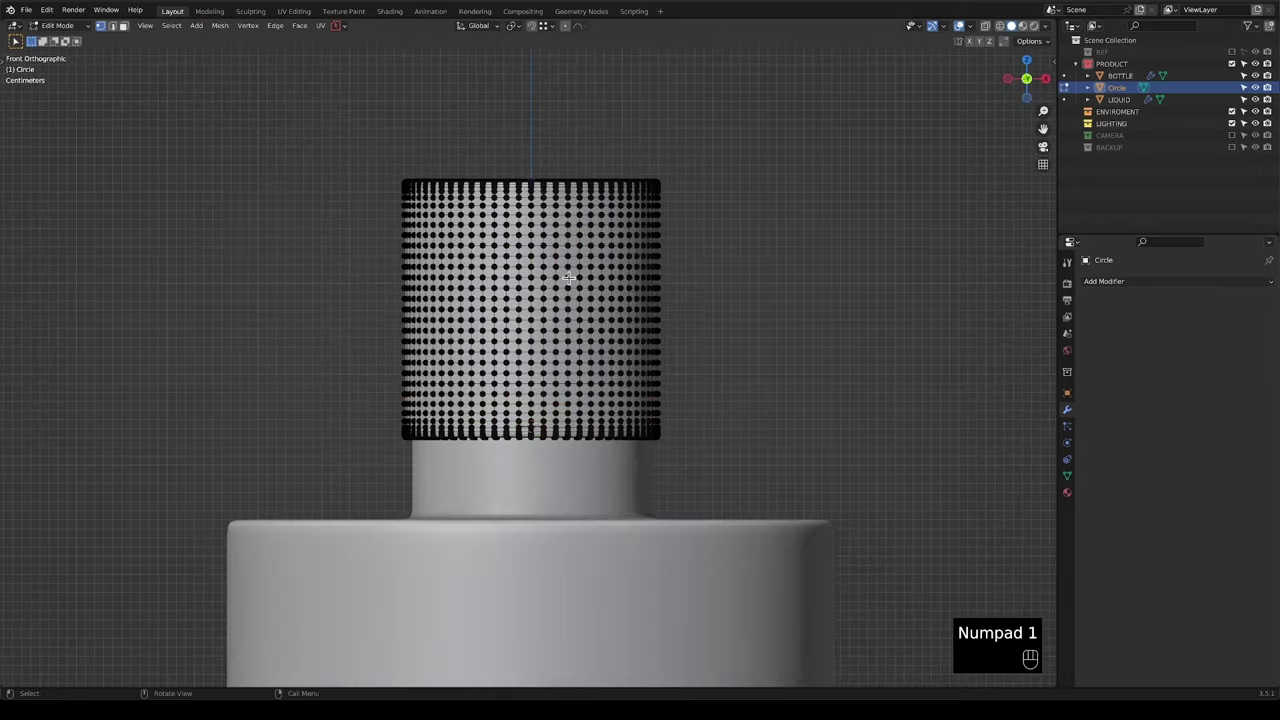
scroll(567, 278, up, 1)
shift+middle_drag(565, 266, 562, 307)
key(3)
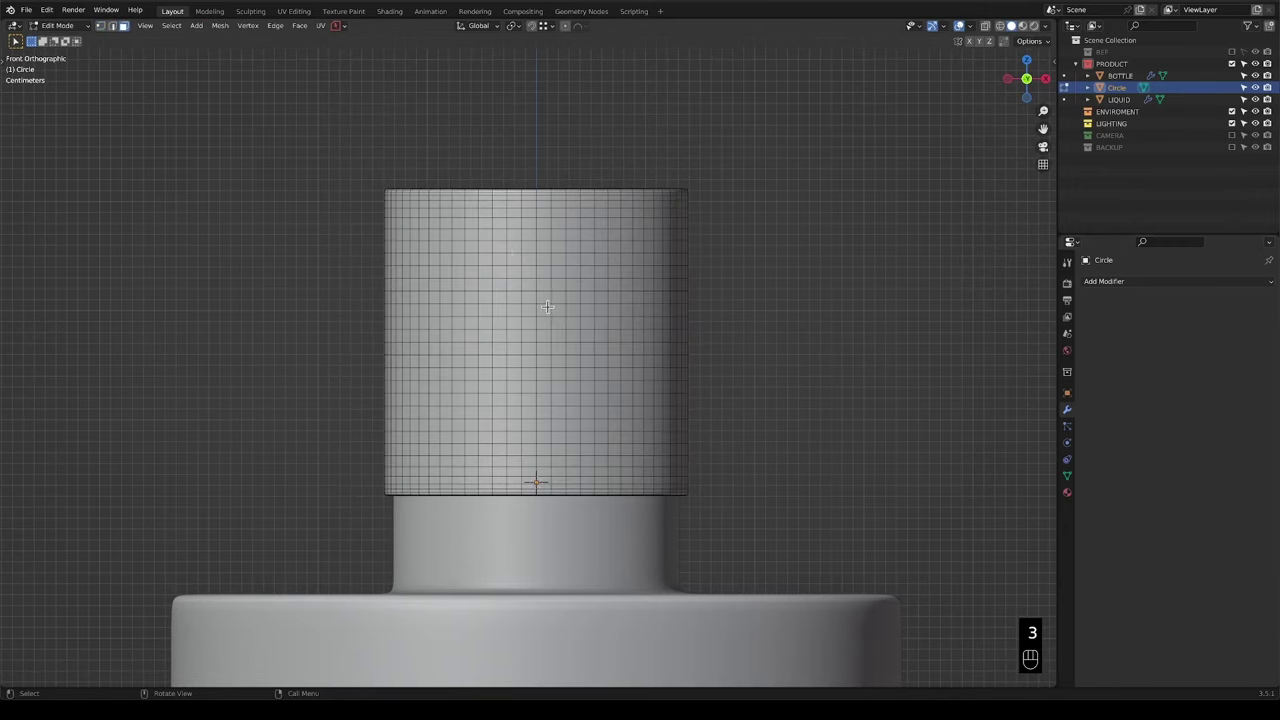
drag(511, 257, 565, 317)
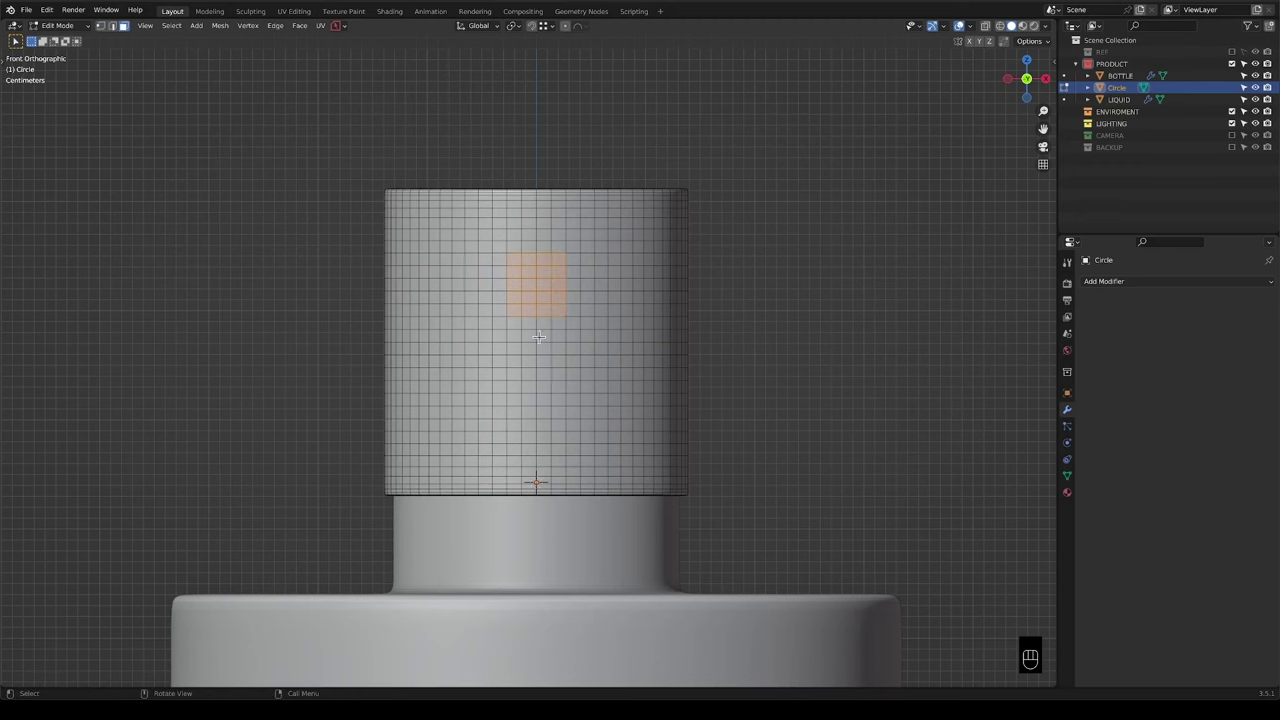
Switch editing to the BOTTLE object's mesh in front orthographic view with vertex select mode active.
scroll(510, 317, down, 4)
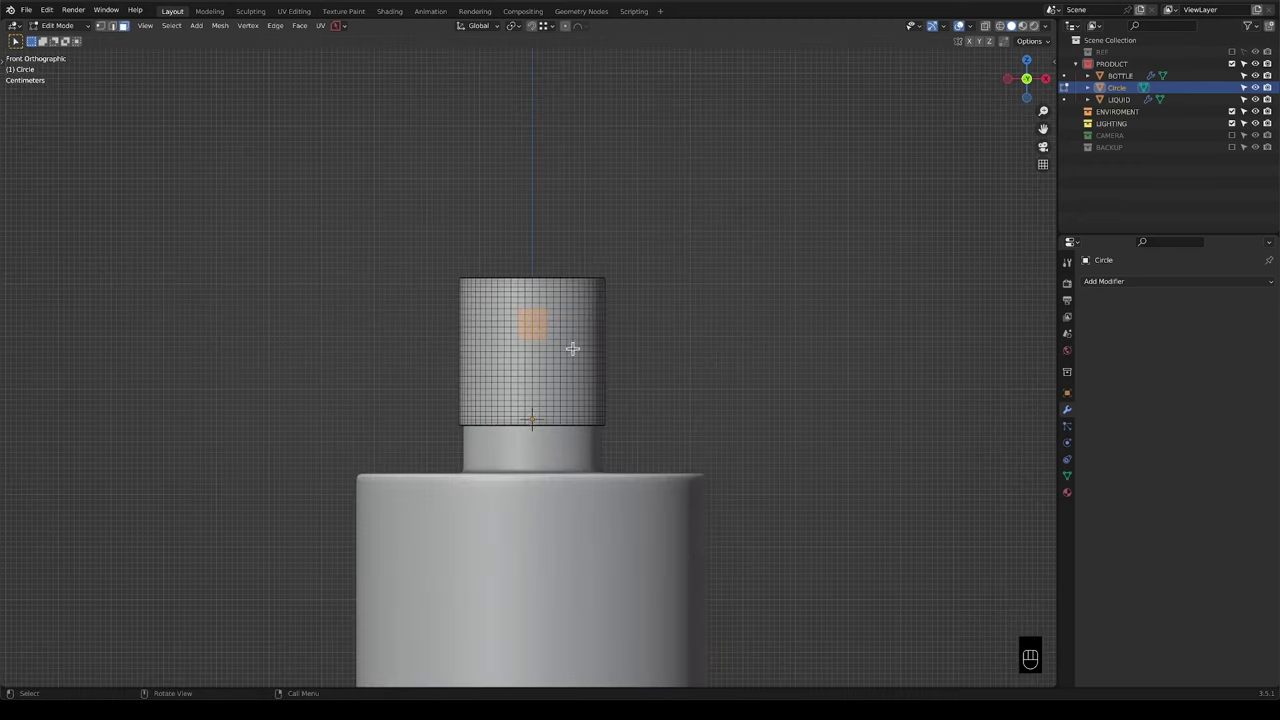
scroll(564, 359, up, 3)
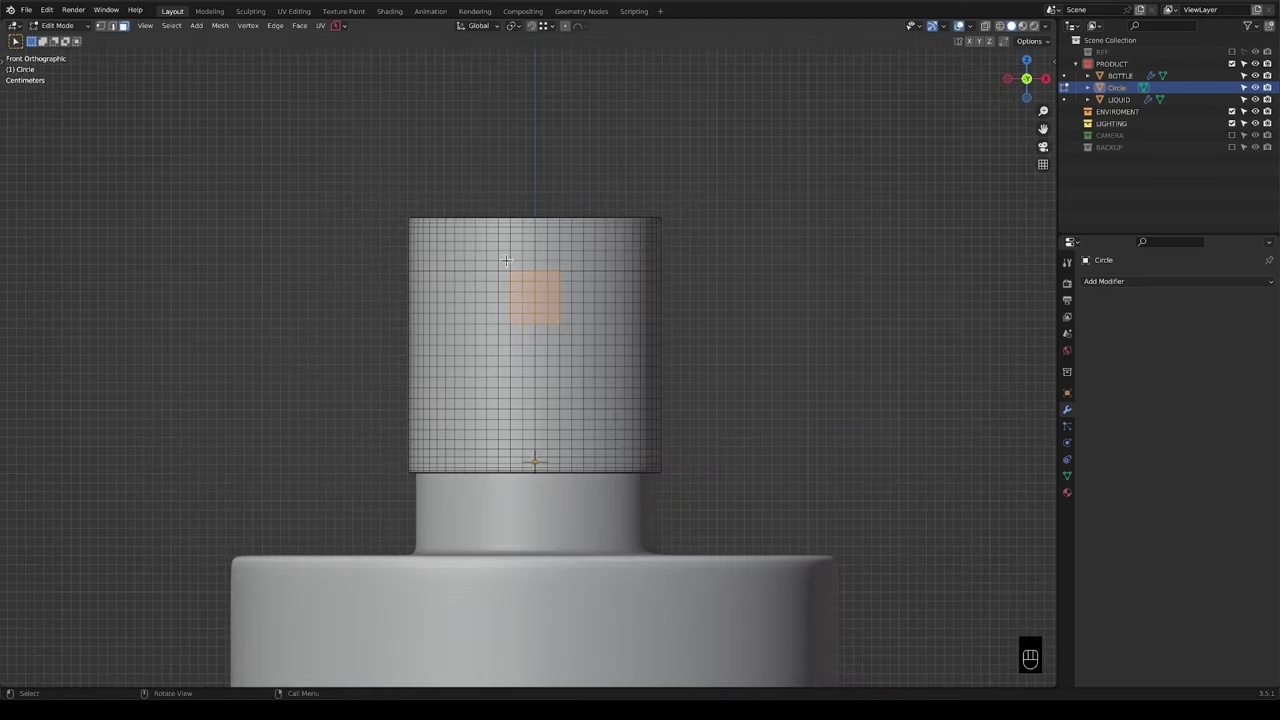
scroll(504, 266, down, 10)
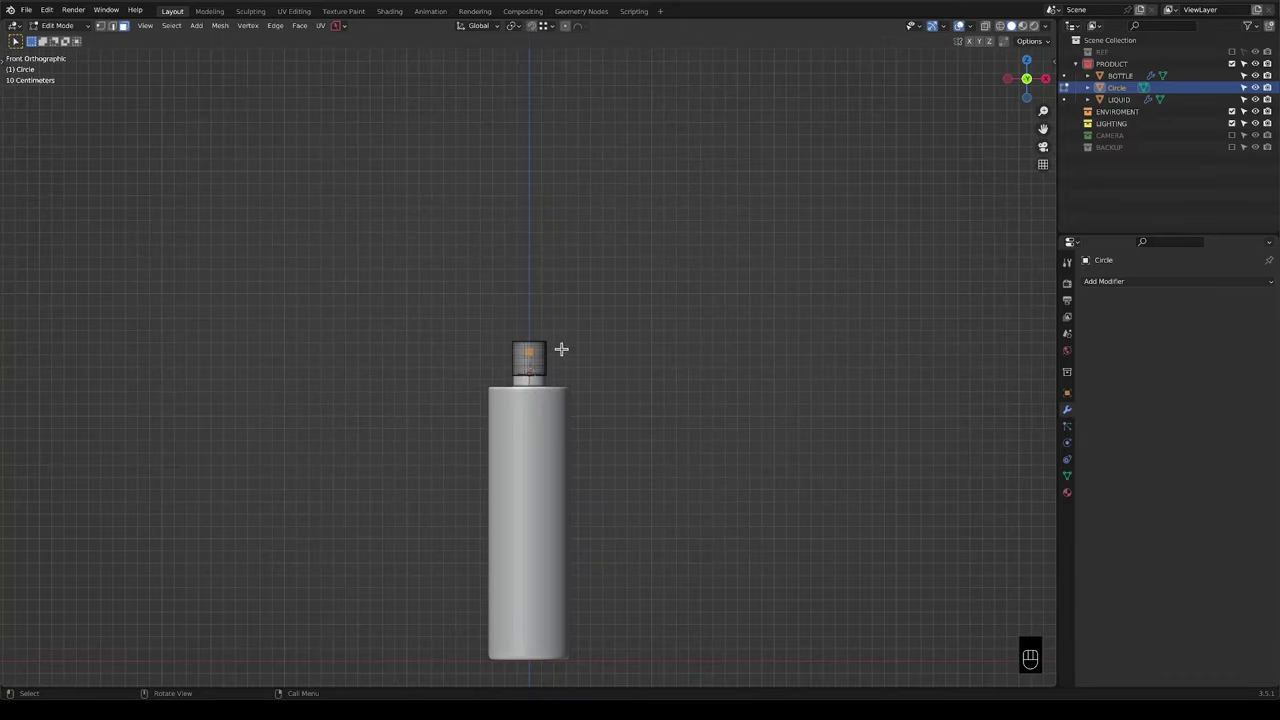
scroll(457, 377, down, 1)
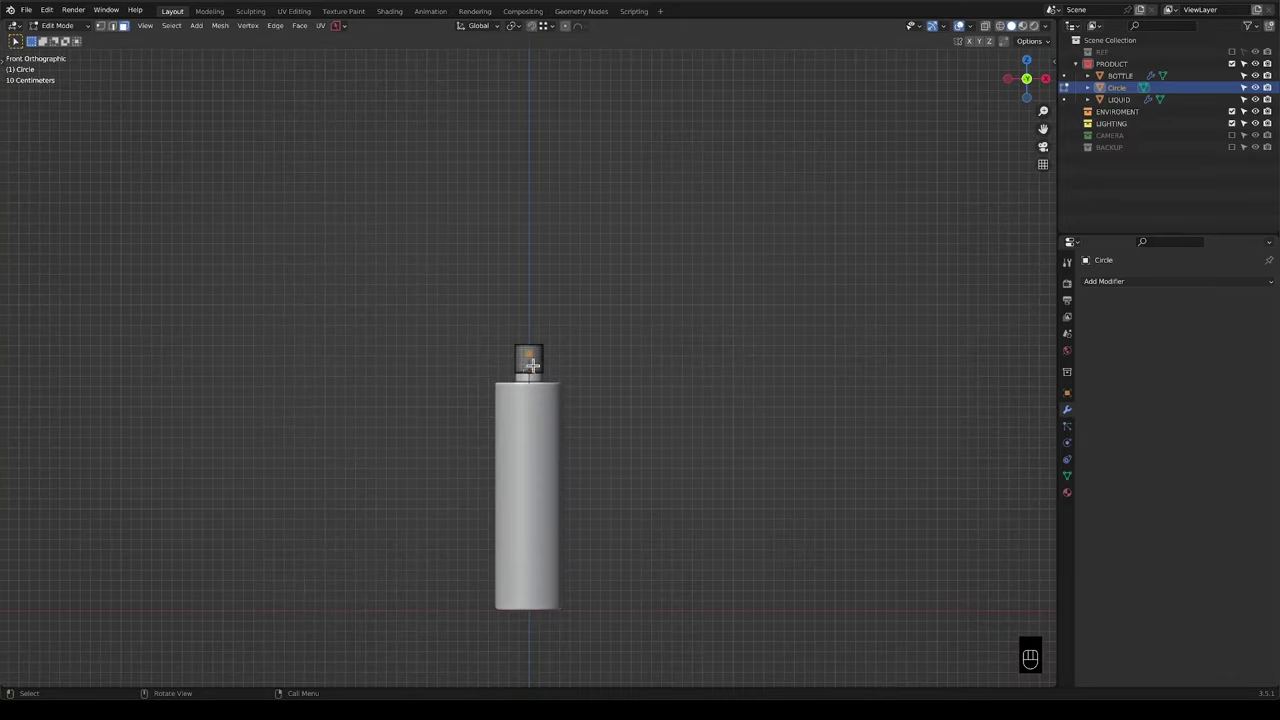
scroll(532, 365, up, 10)
key(Tab)
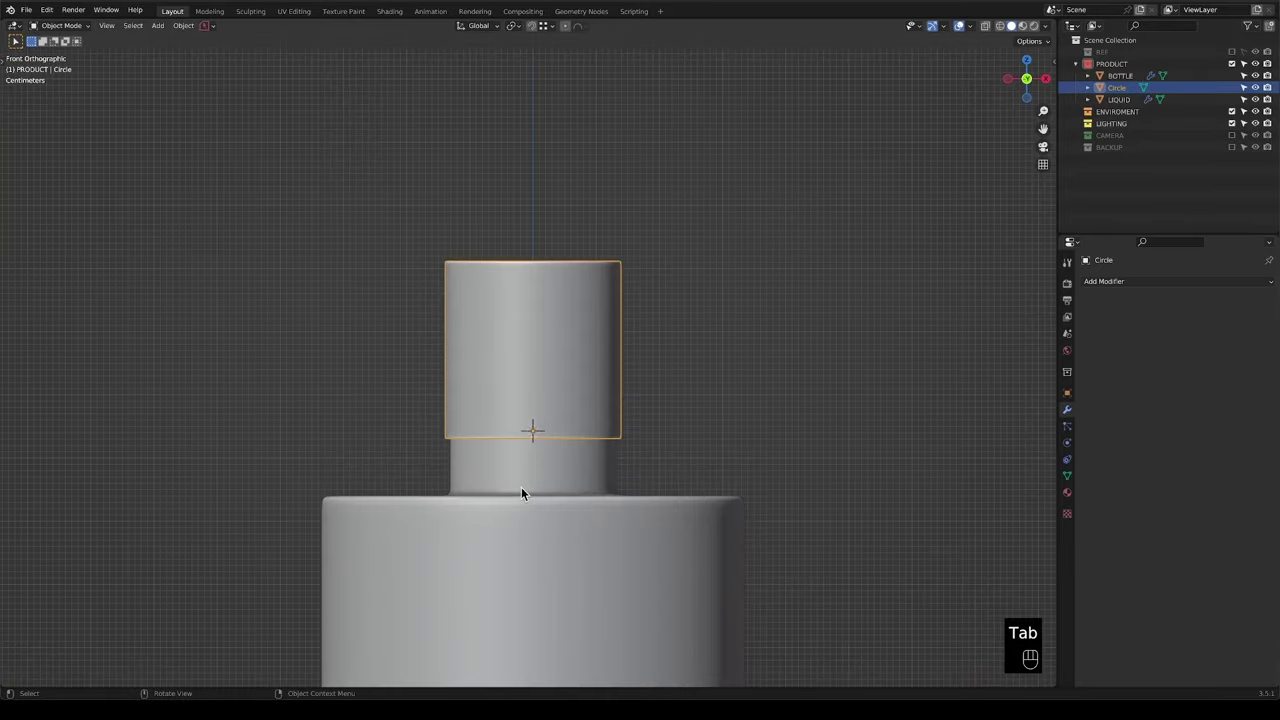
click(532, 569)
key(Tab)
scroll(528, 512, down, 1)
middle_drag(528, 512, 528, 528)
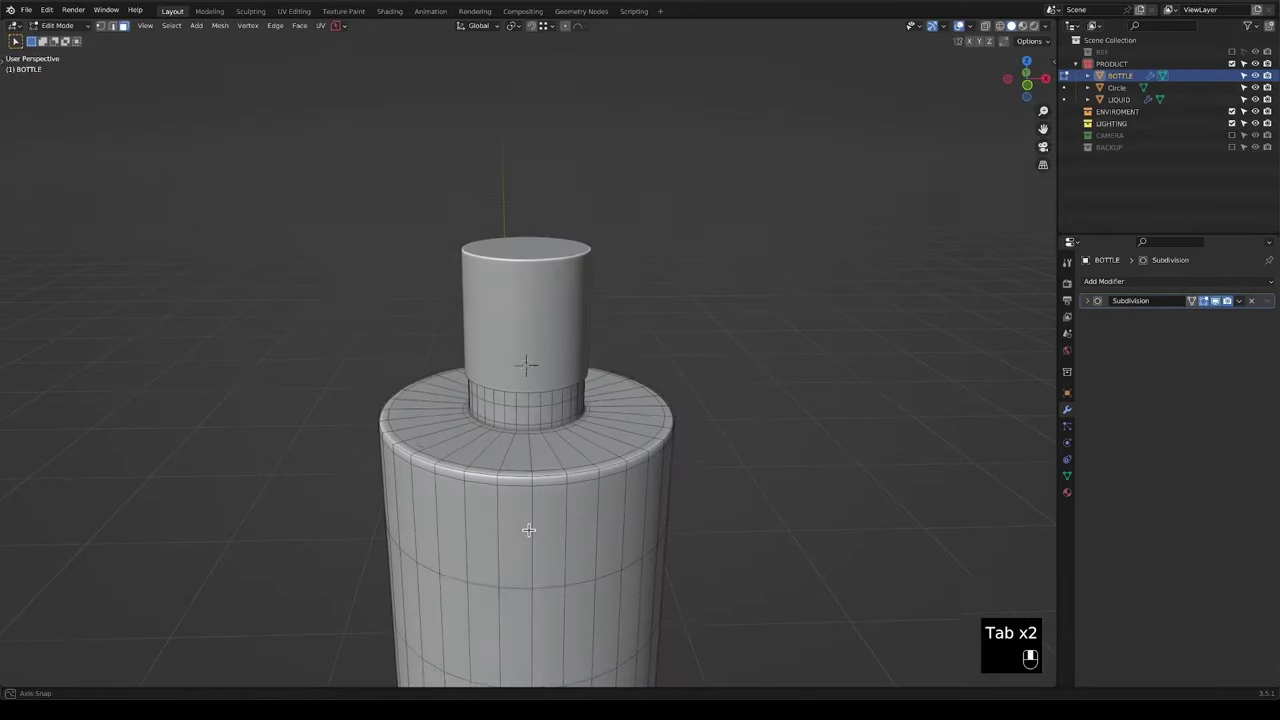
key(KP_1)
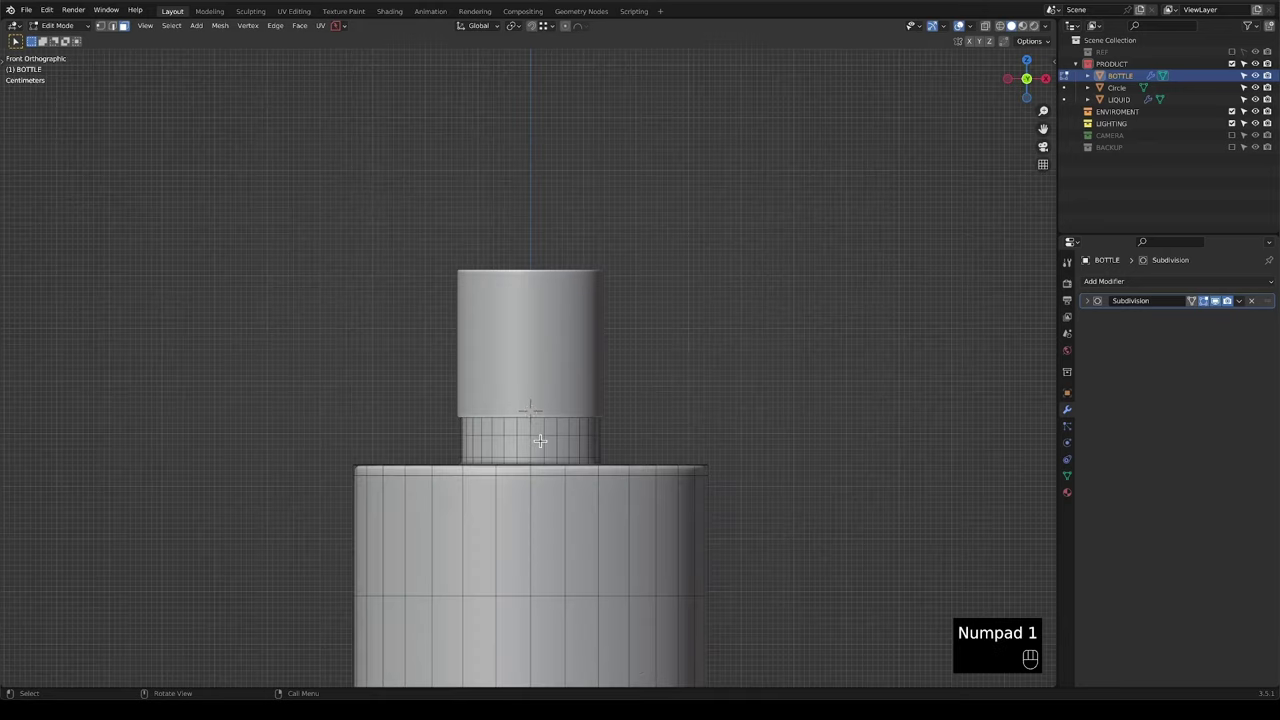
key(1)
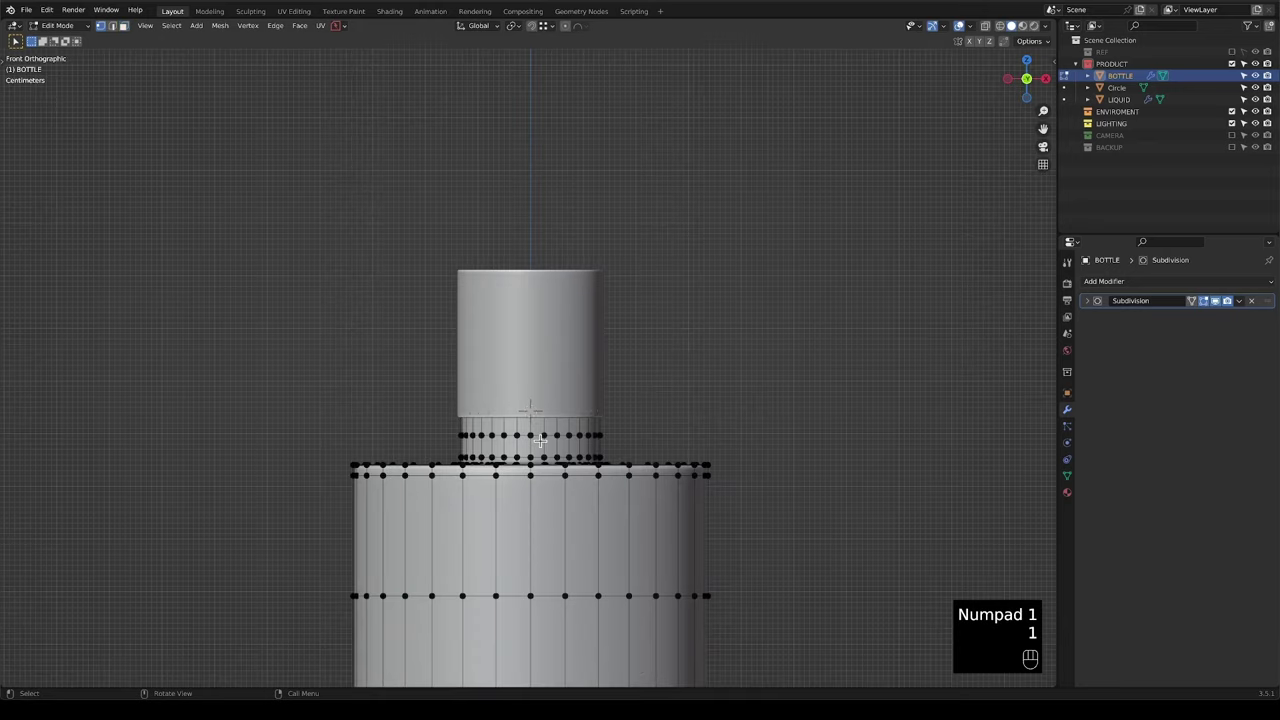
Isolate the bottle in local view and grow the rim selection down to the base of the neck.
key(KP_Divide)
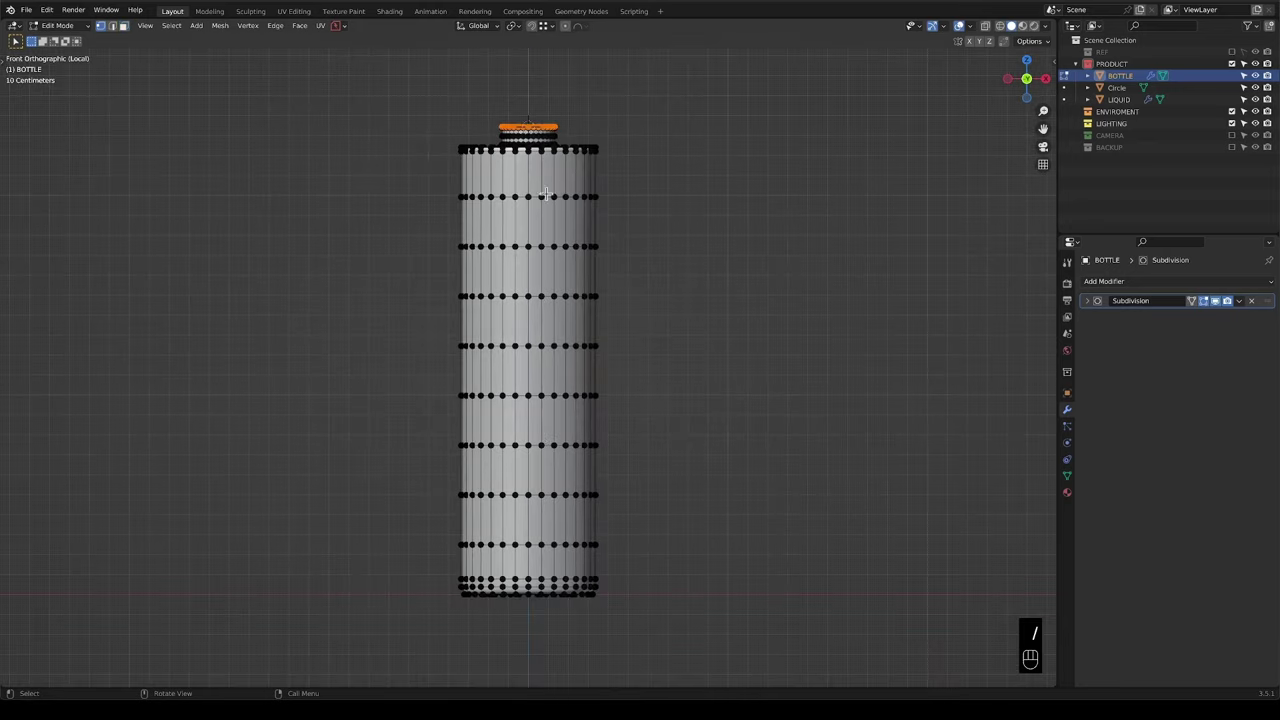
shift+scroll(562, 446, up, 5)
scroll(562, 446, up, 4)
middle_drag(562, 446, 566, 447)
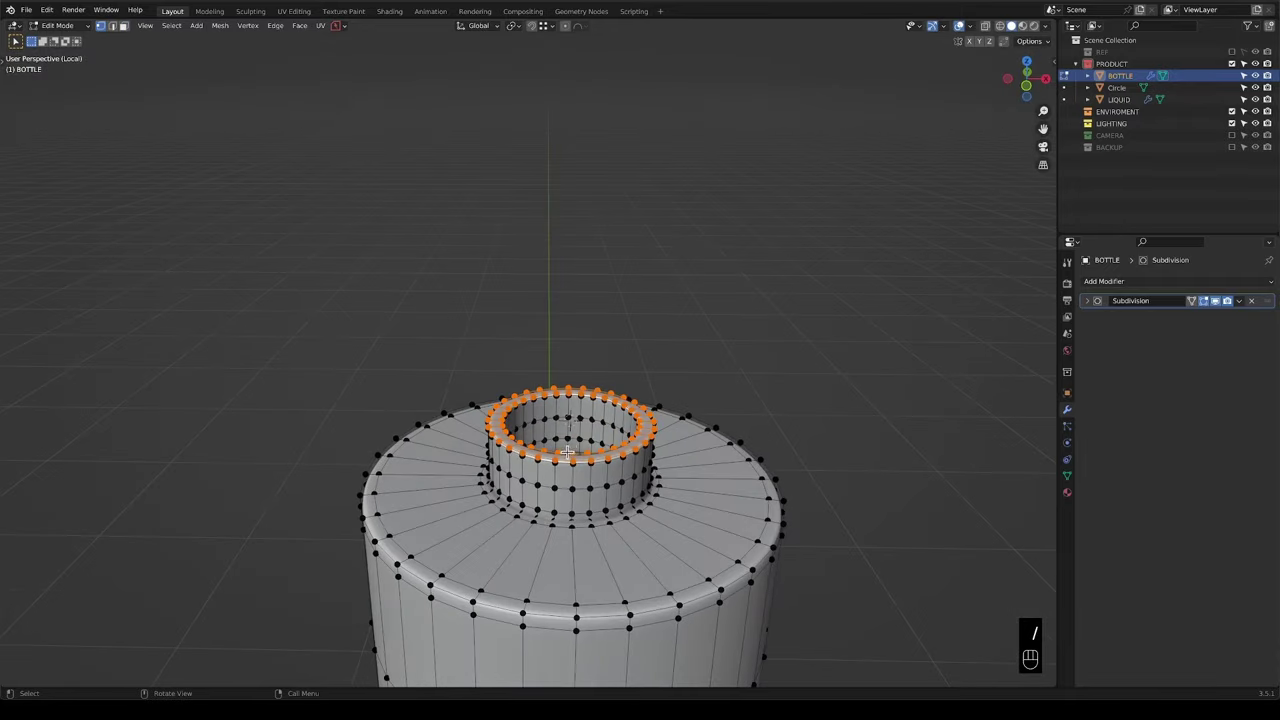
key(ctrl+KP_Add)
key(ctrl+KP_Add)
key(ctrl+KP_Add)
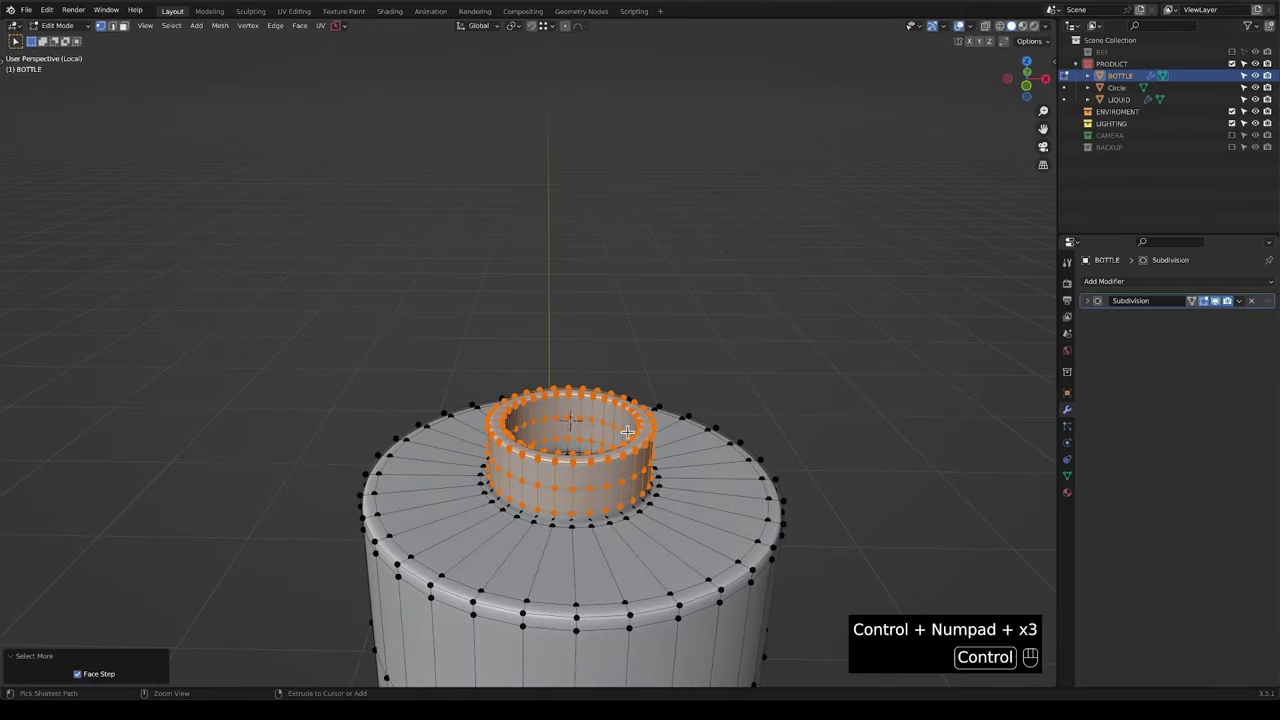
key(ctrl+KP_Add)
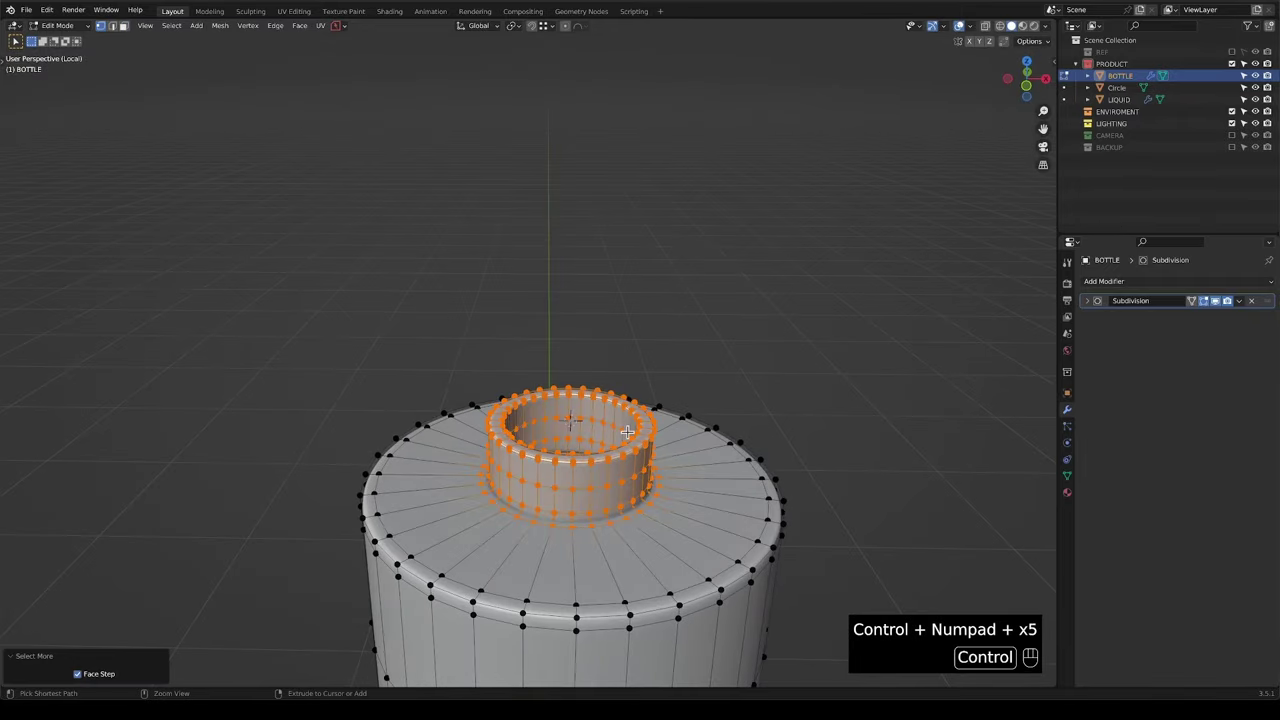
Turn on X-ray and narrow the bottle neck by scaling it to about 0.846 in X and Y, excluding Z.
middle_drag(634, 484, 646, 478)
key(z)
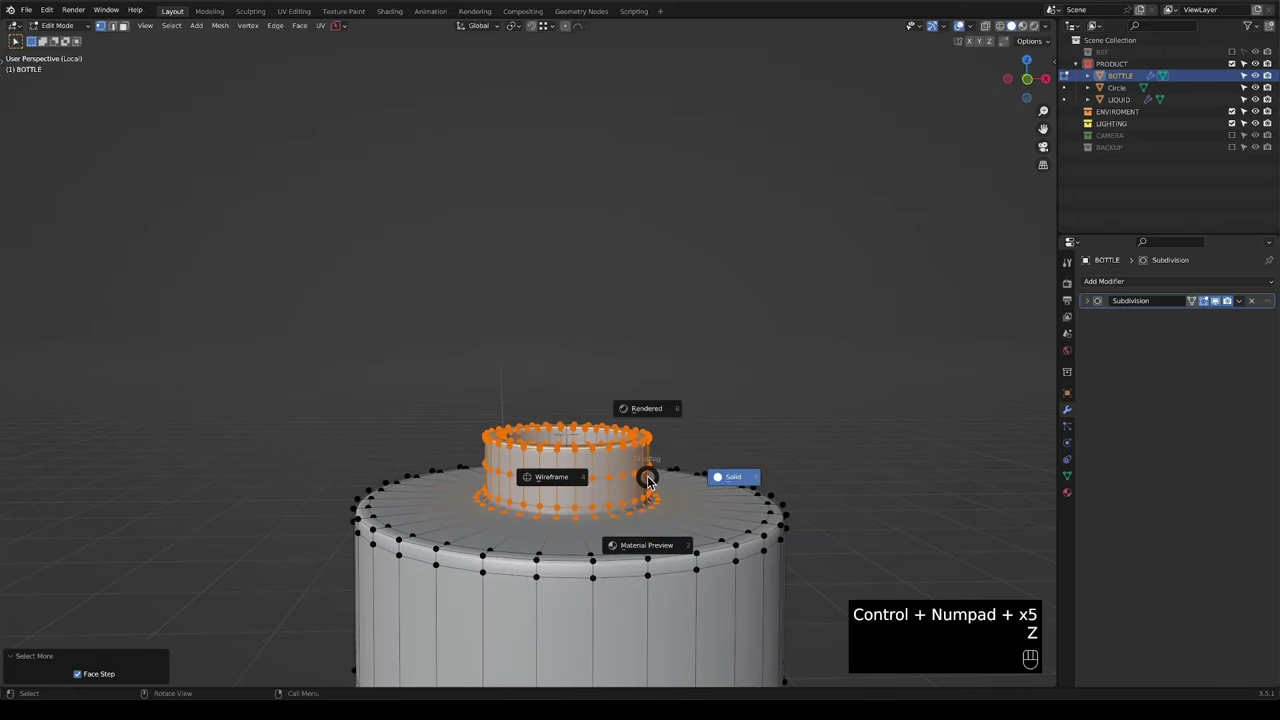
key(alt+z)
shift+middle_drag(781, 506, 766, 484)
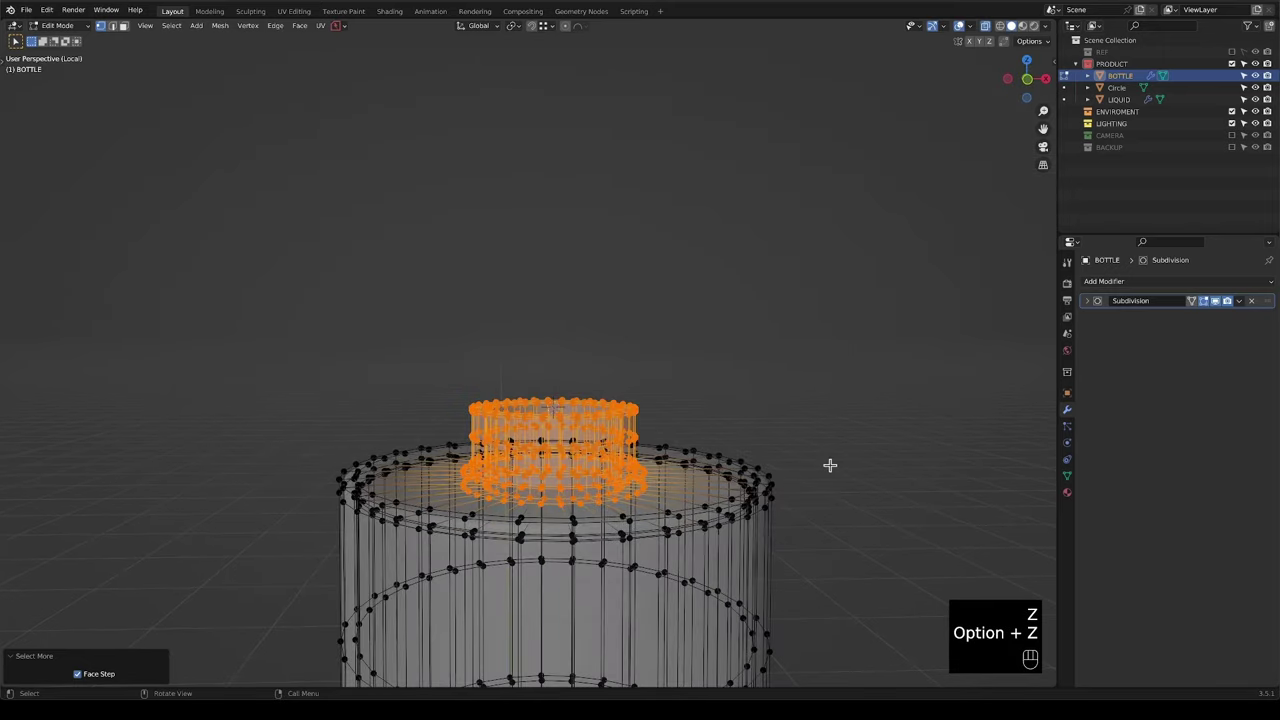
key(s)
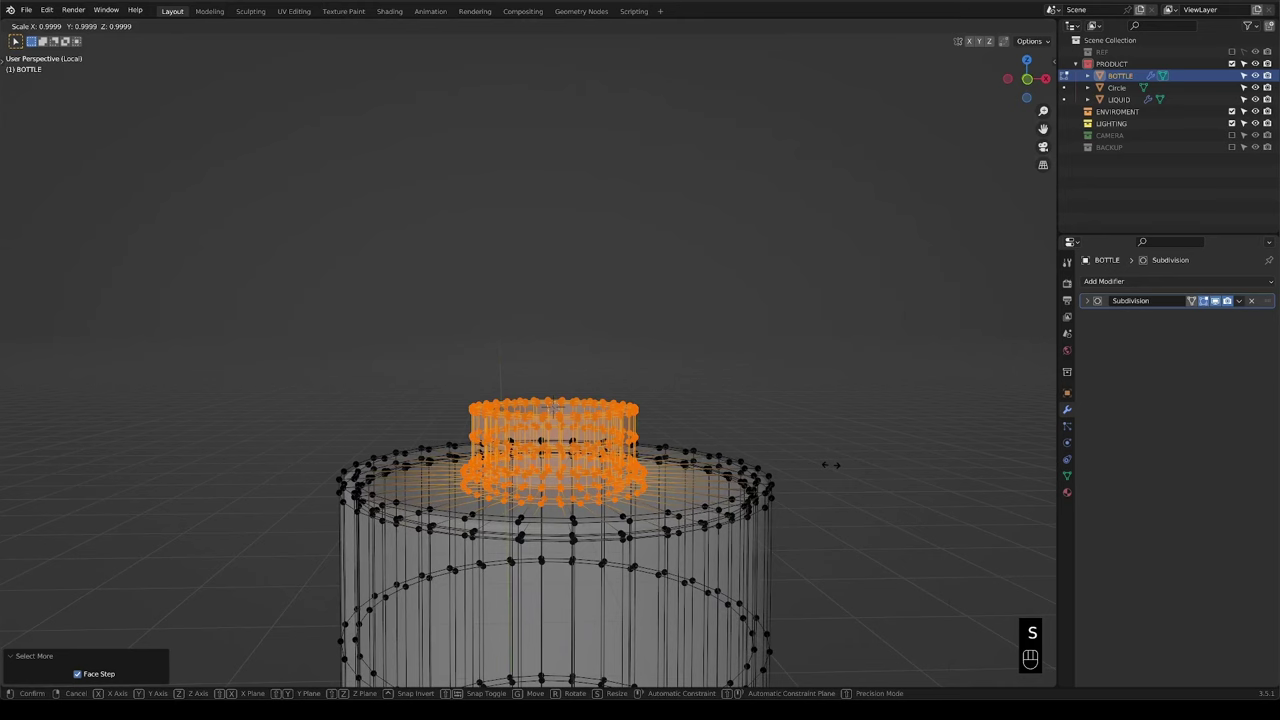
key(shift)
key(shift+z)
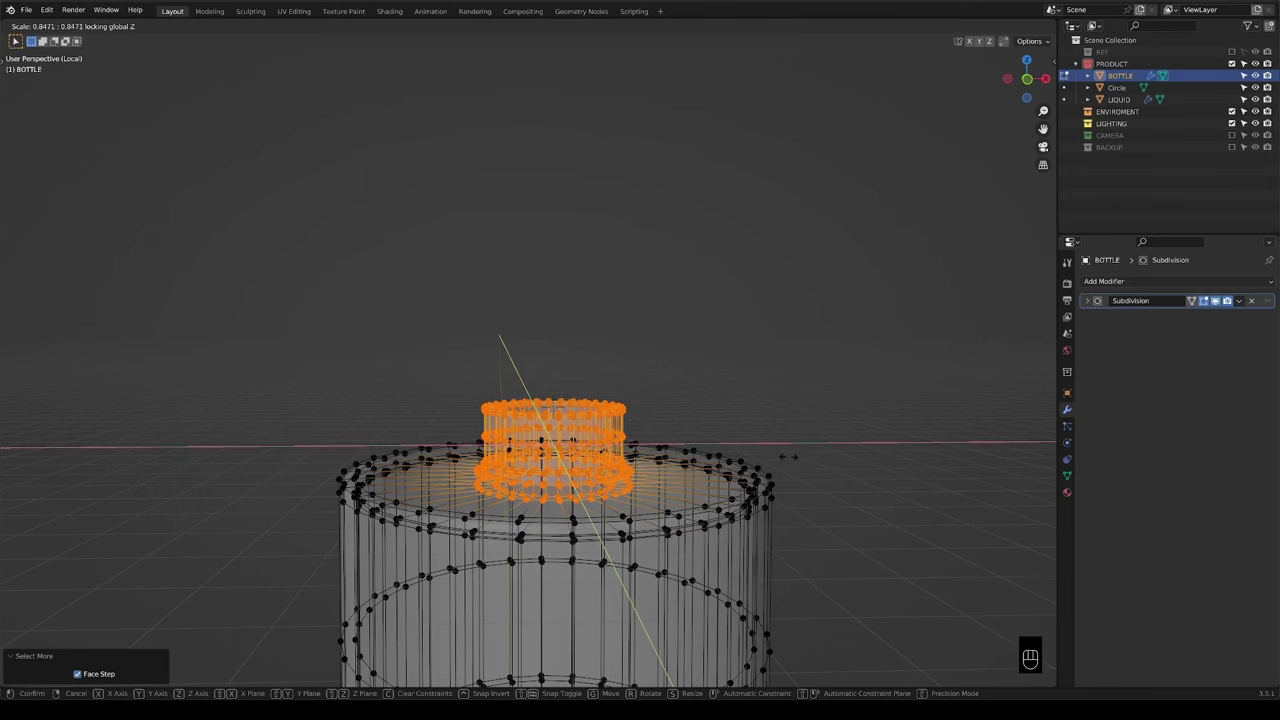
click(788, 457)
scroll(778, 455, down, 3)
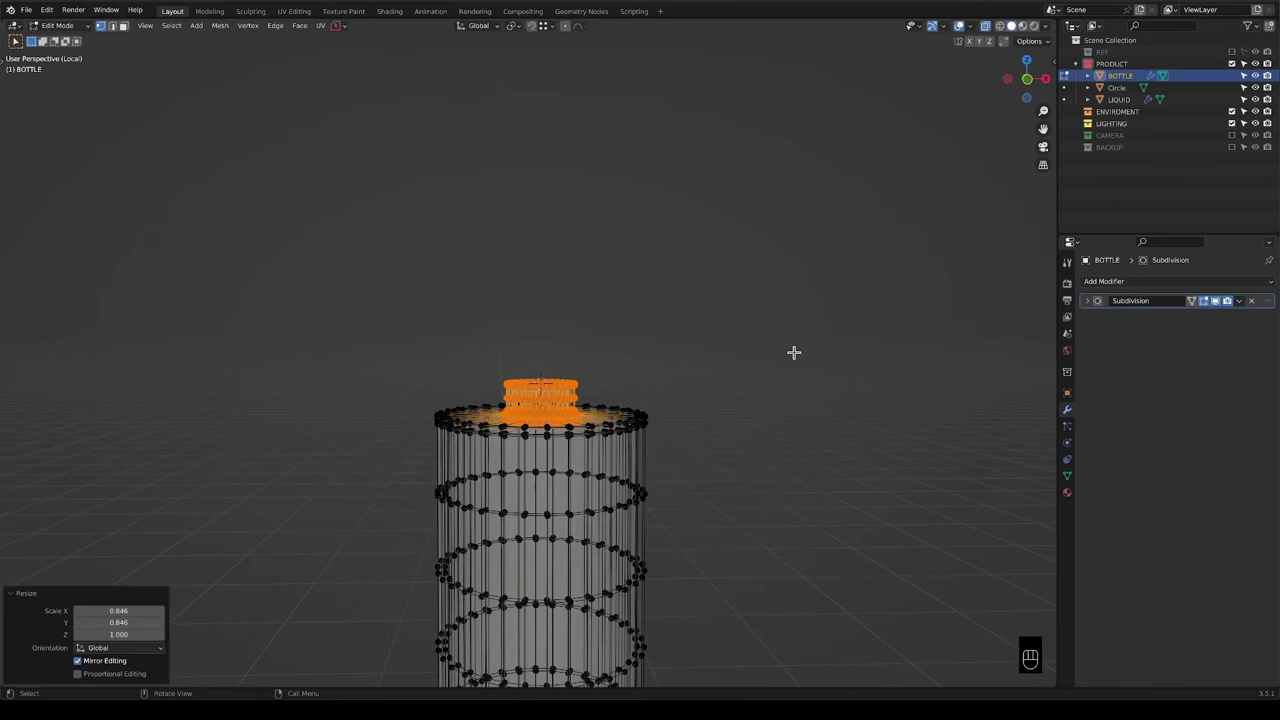
key(KP_1)
scroll(523, 329, up, 2)
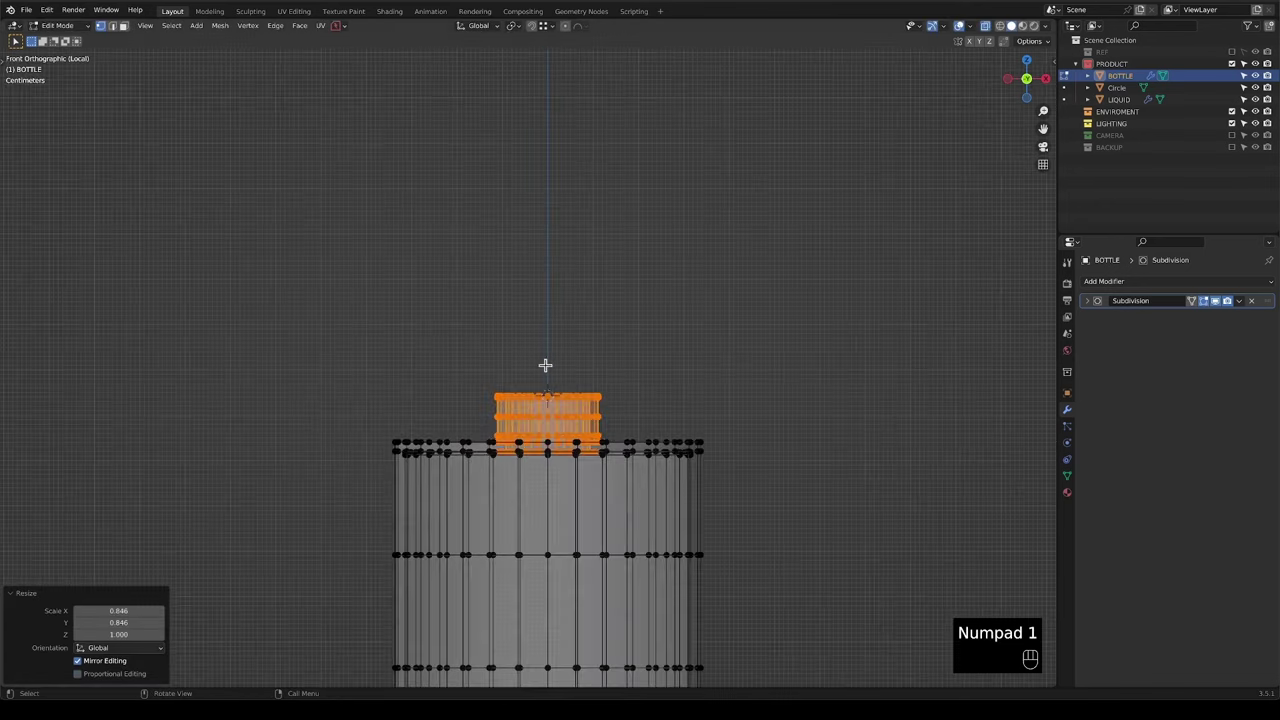
Show the REF collection, return to Object Mode and exit local view to compare the neck with the reference image.
click(1232, 51)
click(1233, 52)
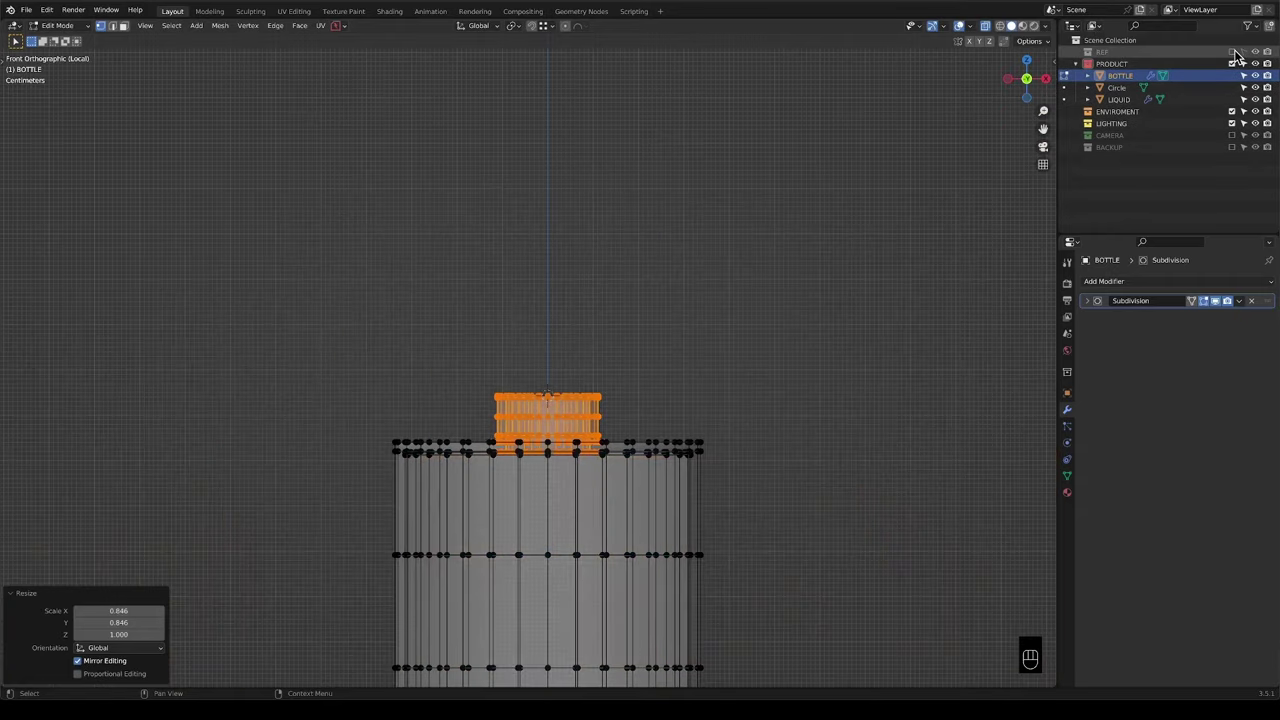
click(1233, 52)
click(1233, 52)
click(1233, 52)
key(Tab)
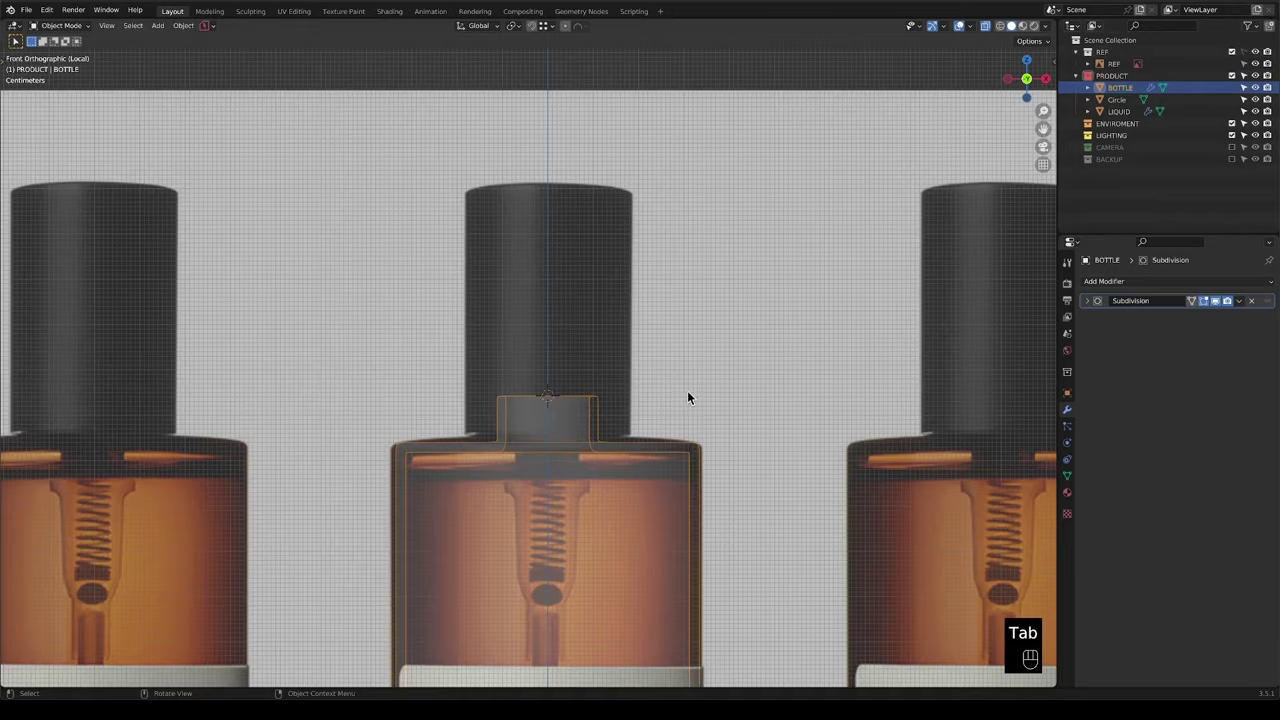
key(slash)
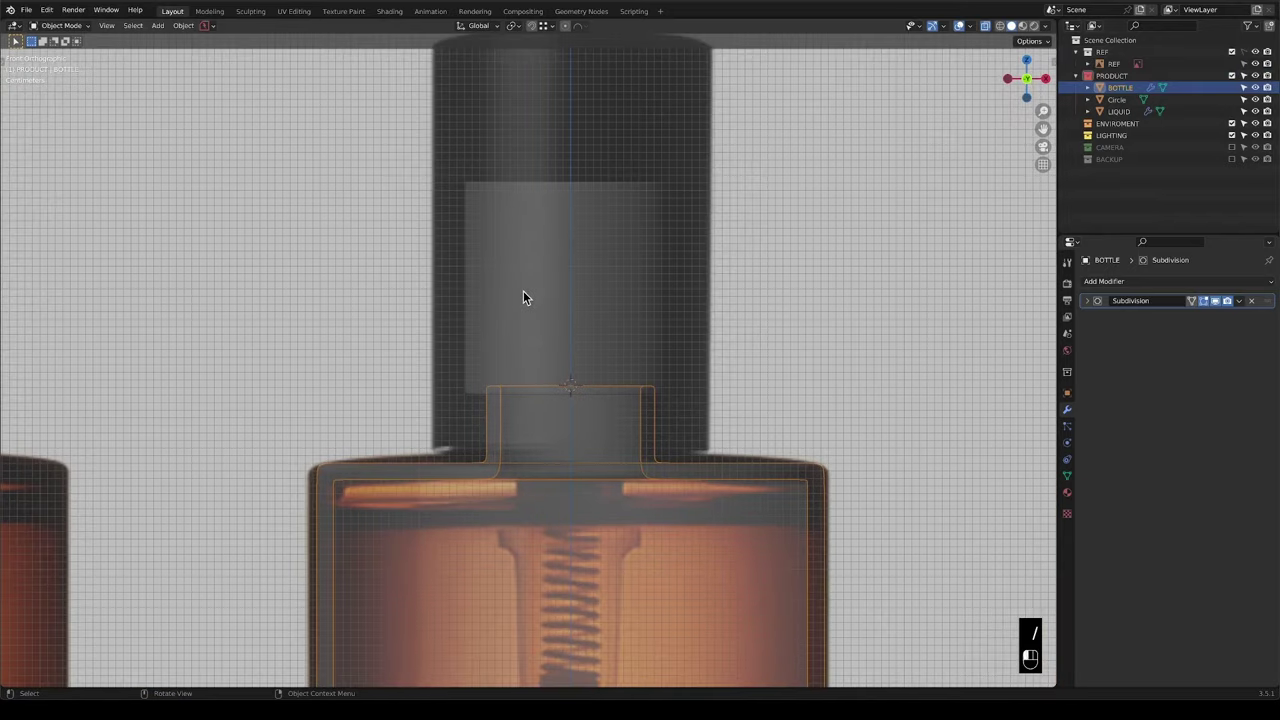
Open the Circle object above the neck in Edit Mode, hide the REF collection and clear the vertex selection.
click(523, 297)
key(Tab)
mouse_move(614, 297)
shift+middle_down()
mouse_move(602, 278)
mouse_move(610, 300)
shift+middle_up()
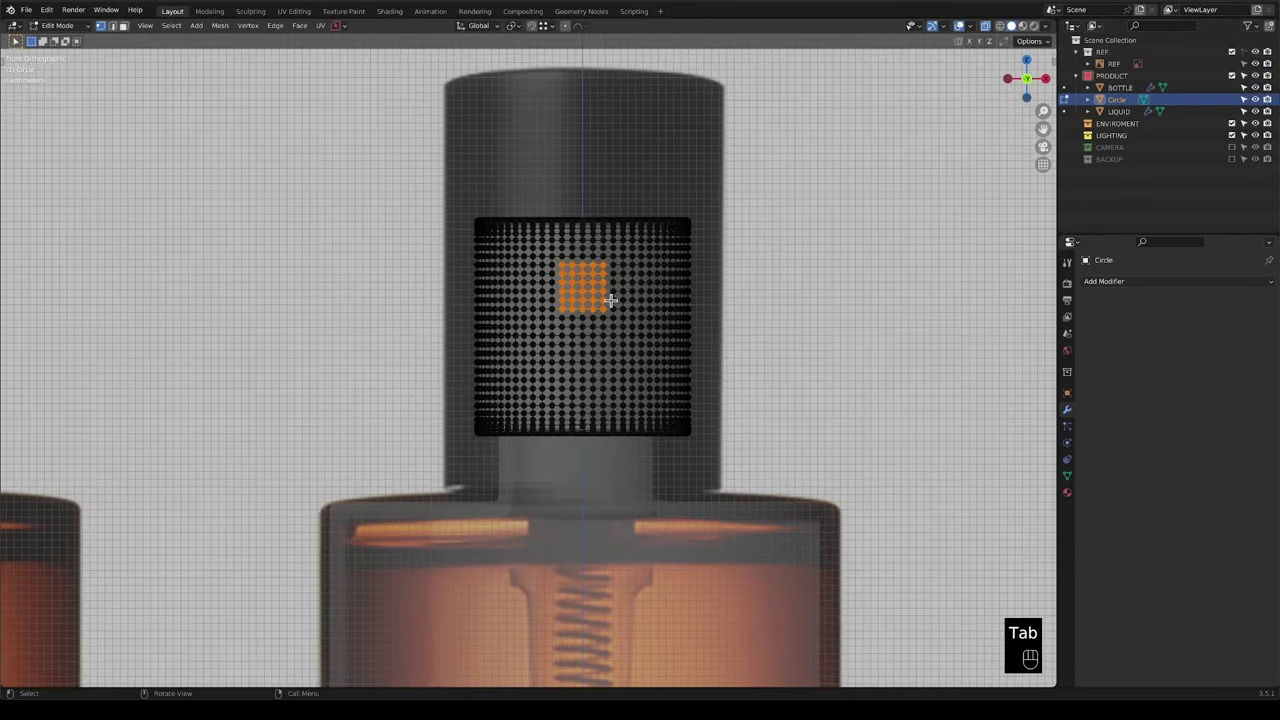
scroll(610, 300, up, 1)
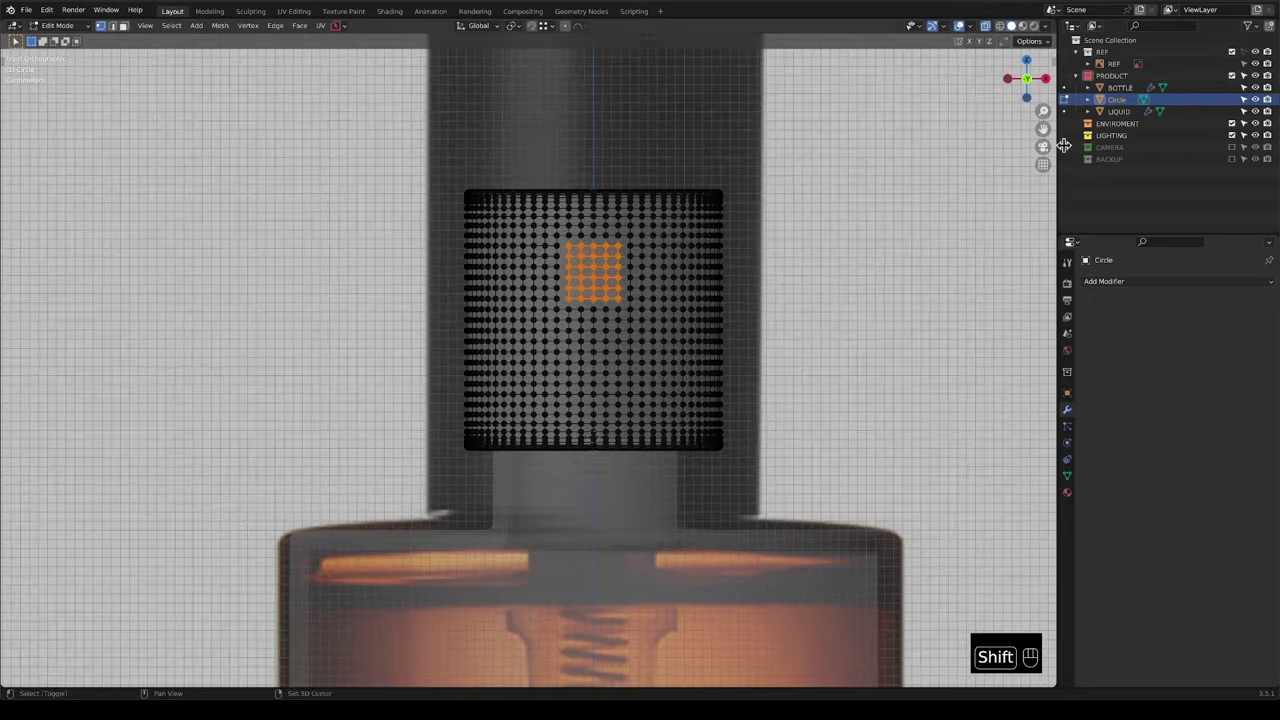
click(1232, 51)
scroll(670, 267, up, 2)
click(899, 183)
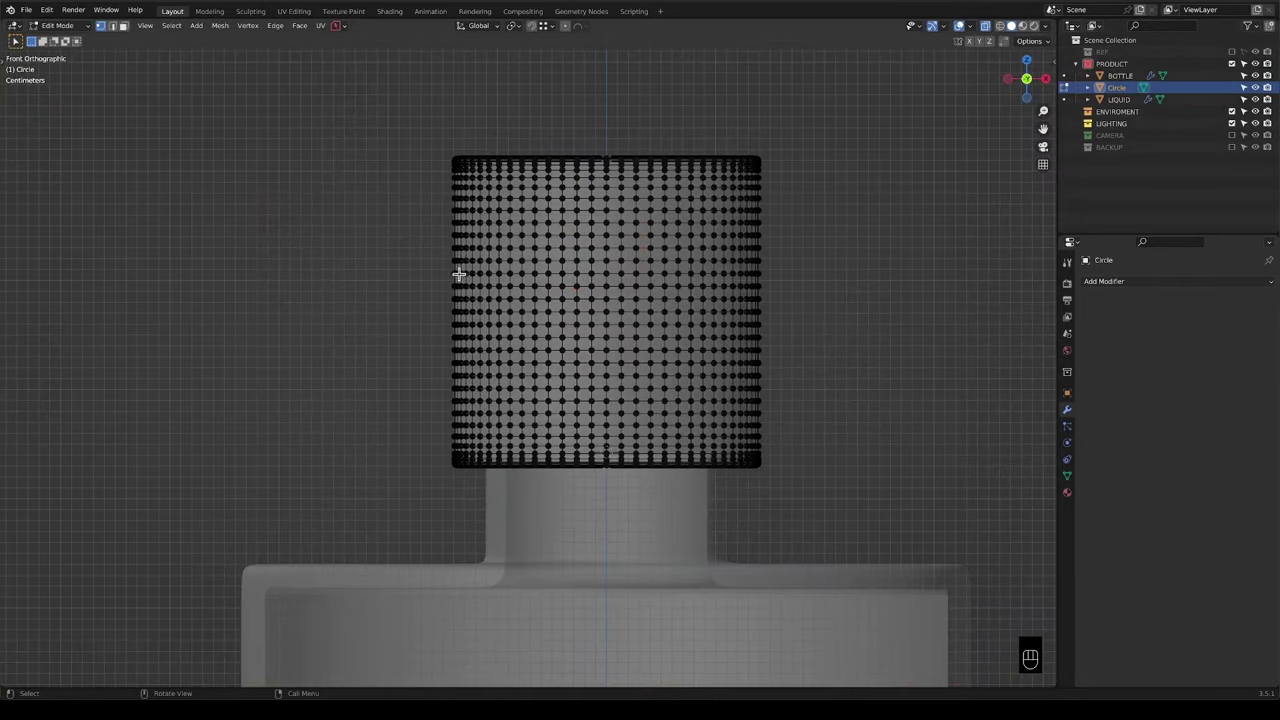
With face selection and X-ray off, select a block of faces 4 wide by 5 high on the Circle object's upper front and inset it about 0.0059 m.
key(3)
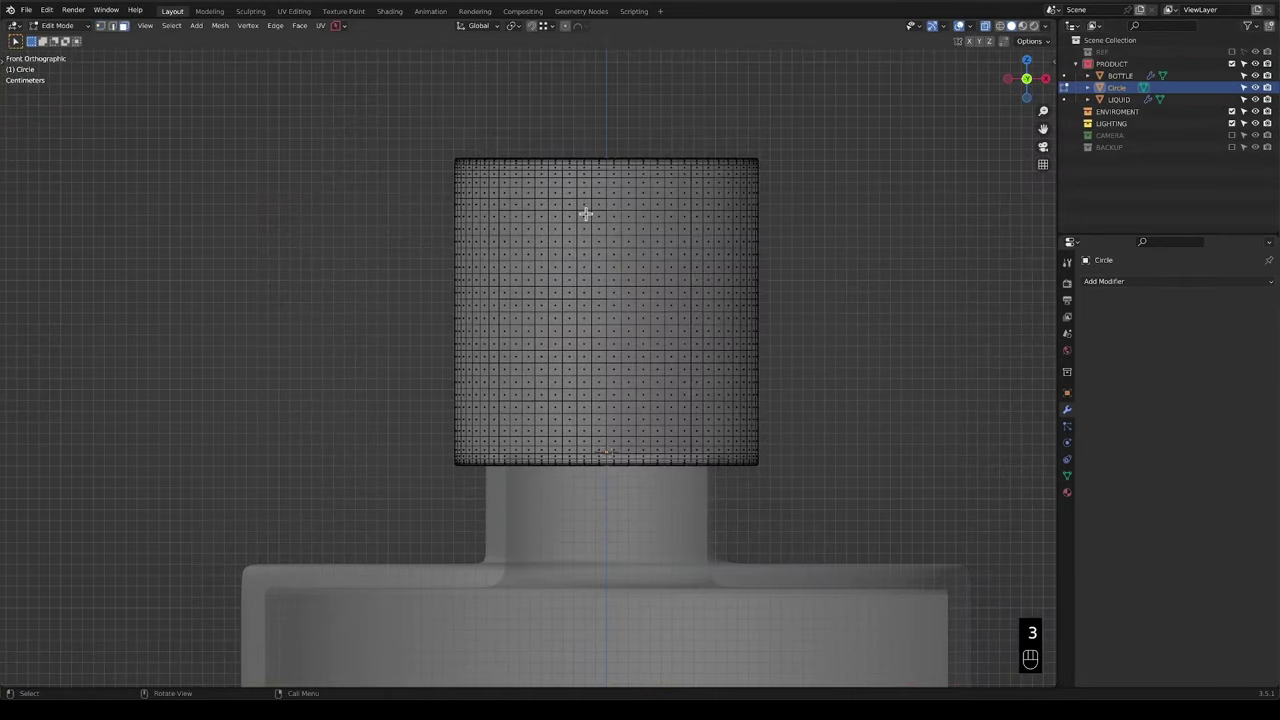
key(alt+z)
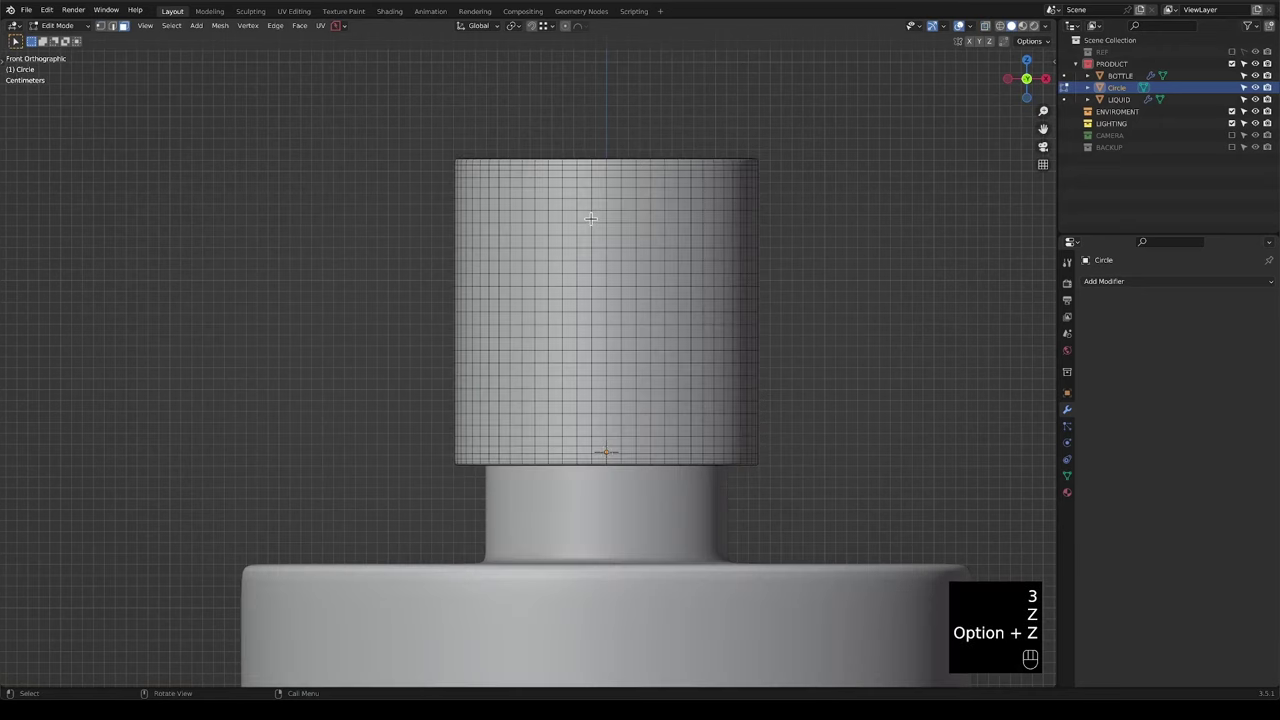
key(b)
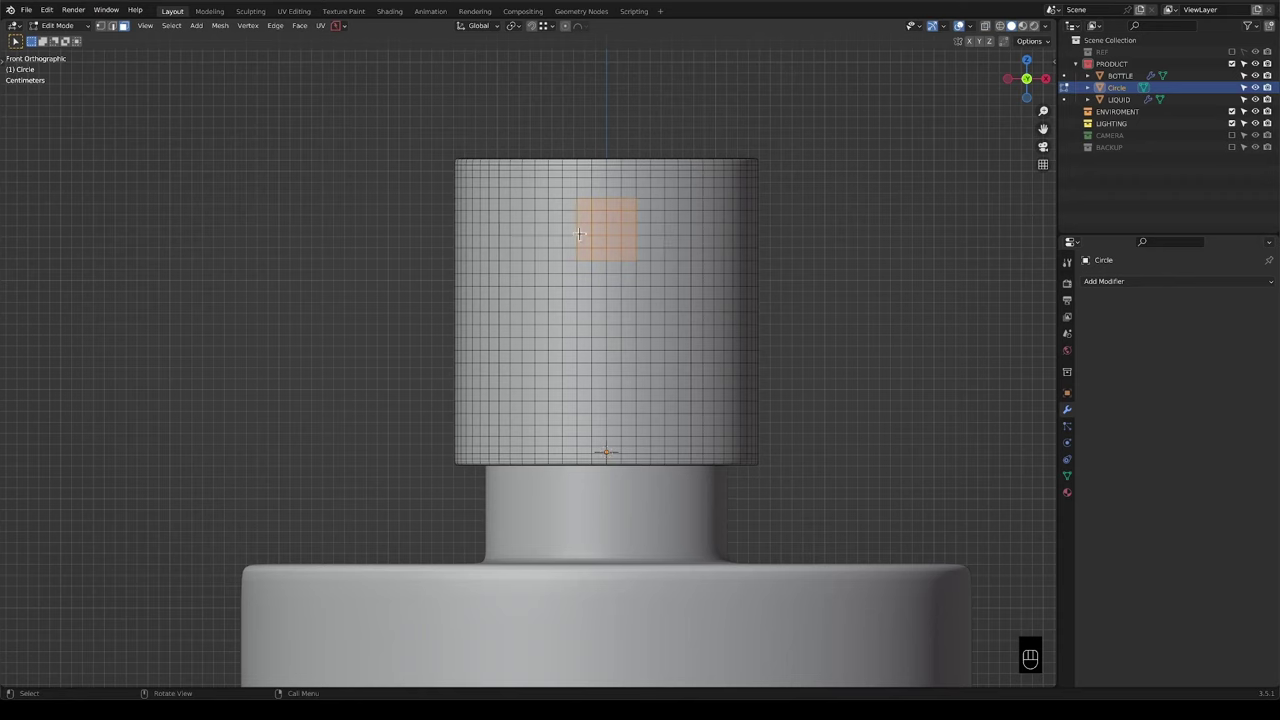
key(b)
drag(633, 214, 640, 262)
scroll(636, 277, down, 8)
scroll(628, 277, down, 7)
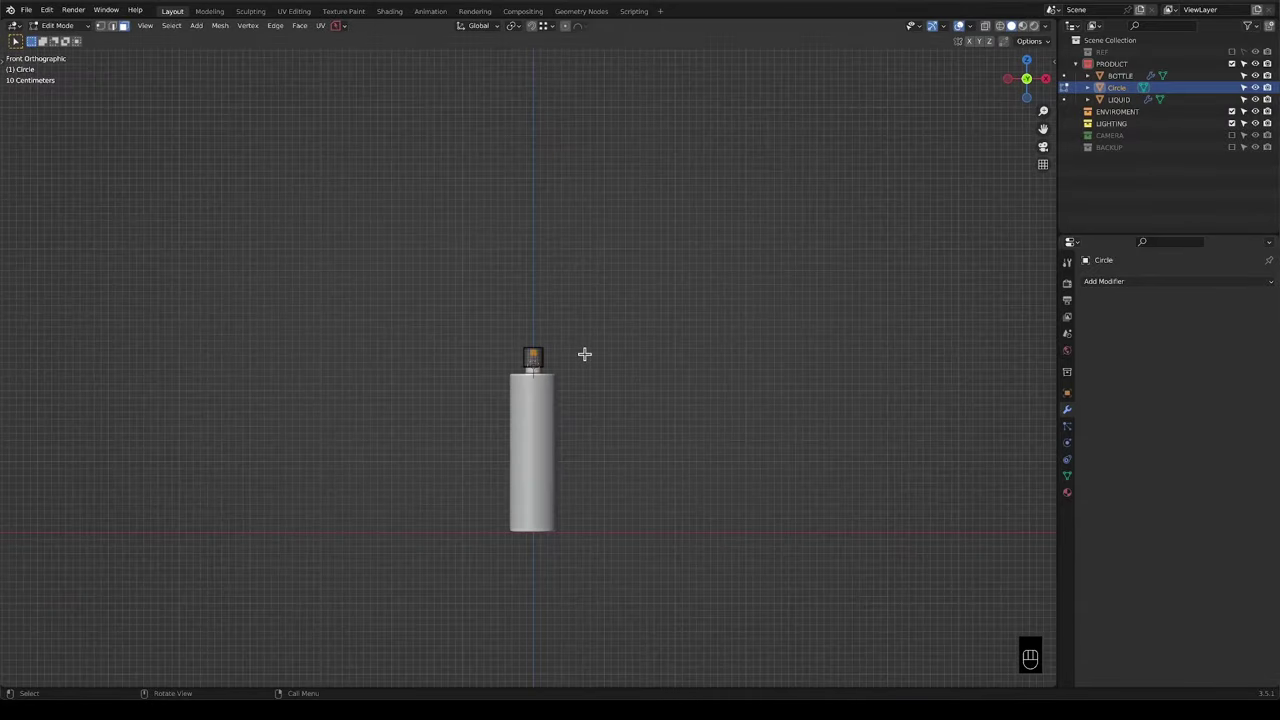
scroll(583, 354, up, 10)
scroll(560, 350, up, 3)
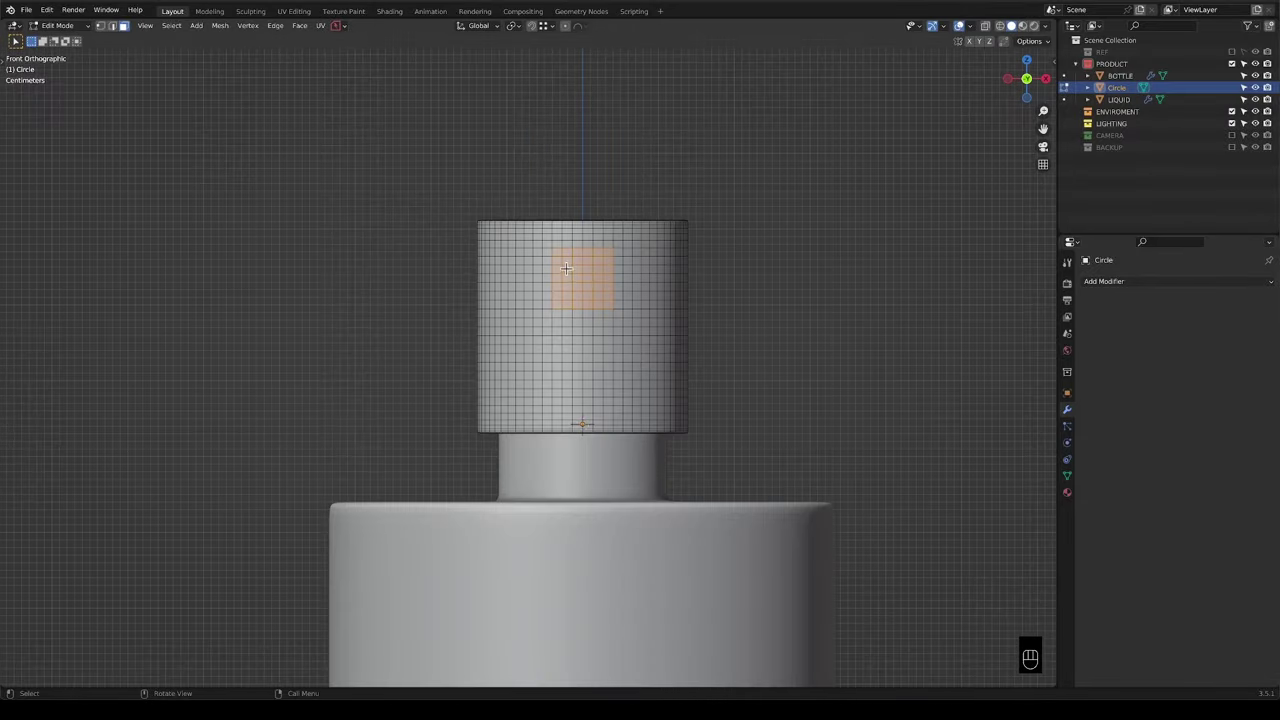
key(b)
drag(563, 266, 603, 309)
scroll(609, 280, up, 4)
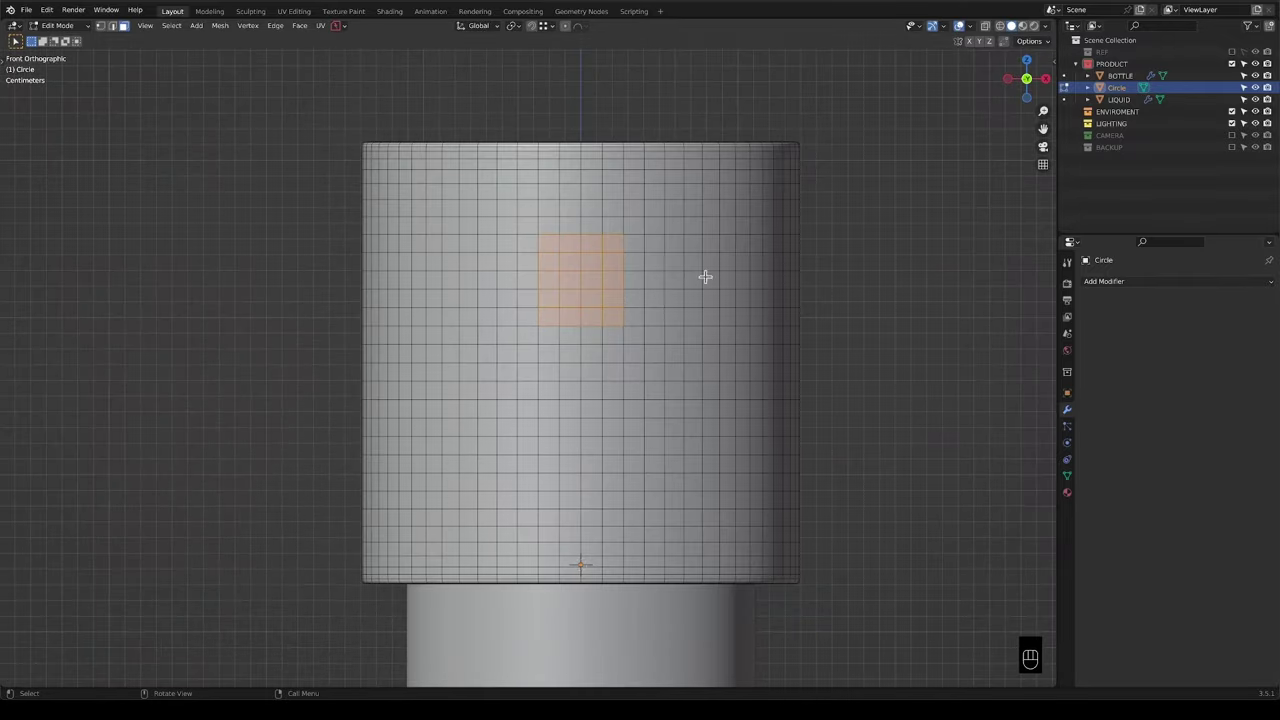
key(i)
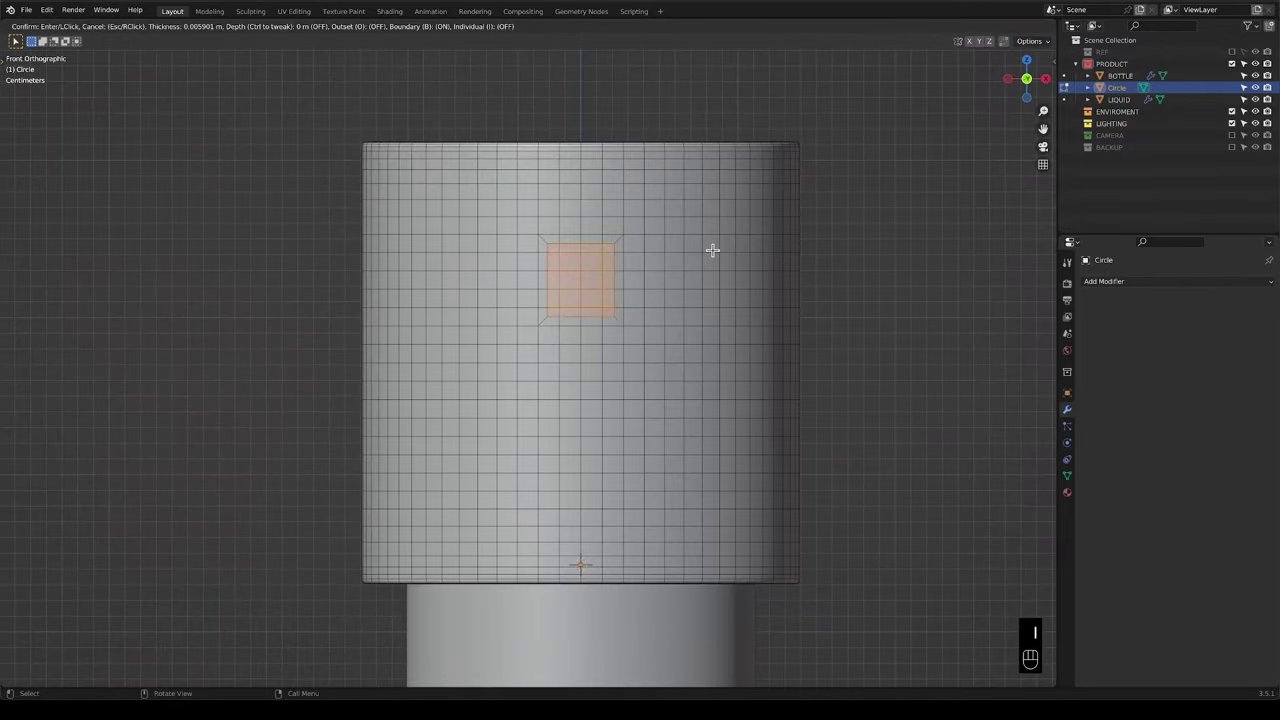
click(710, 249)
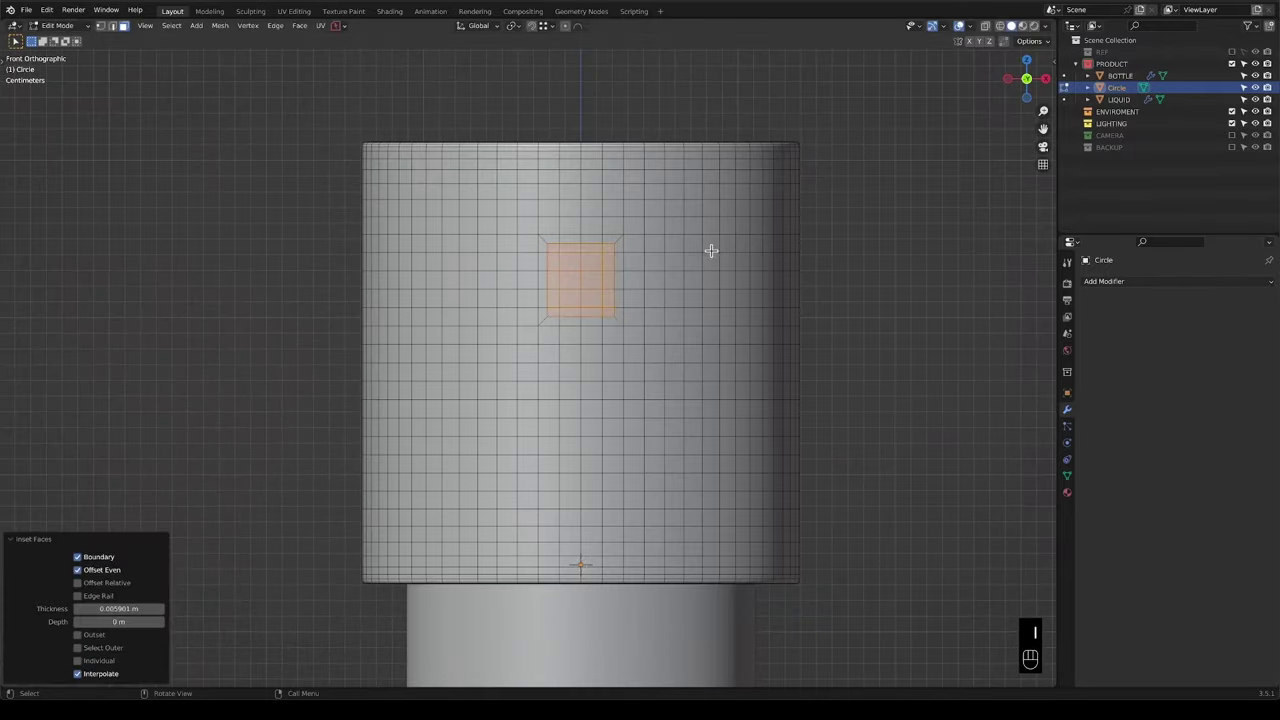
key(x)
click(582, 267)
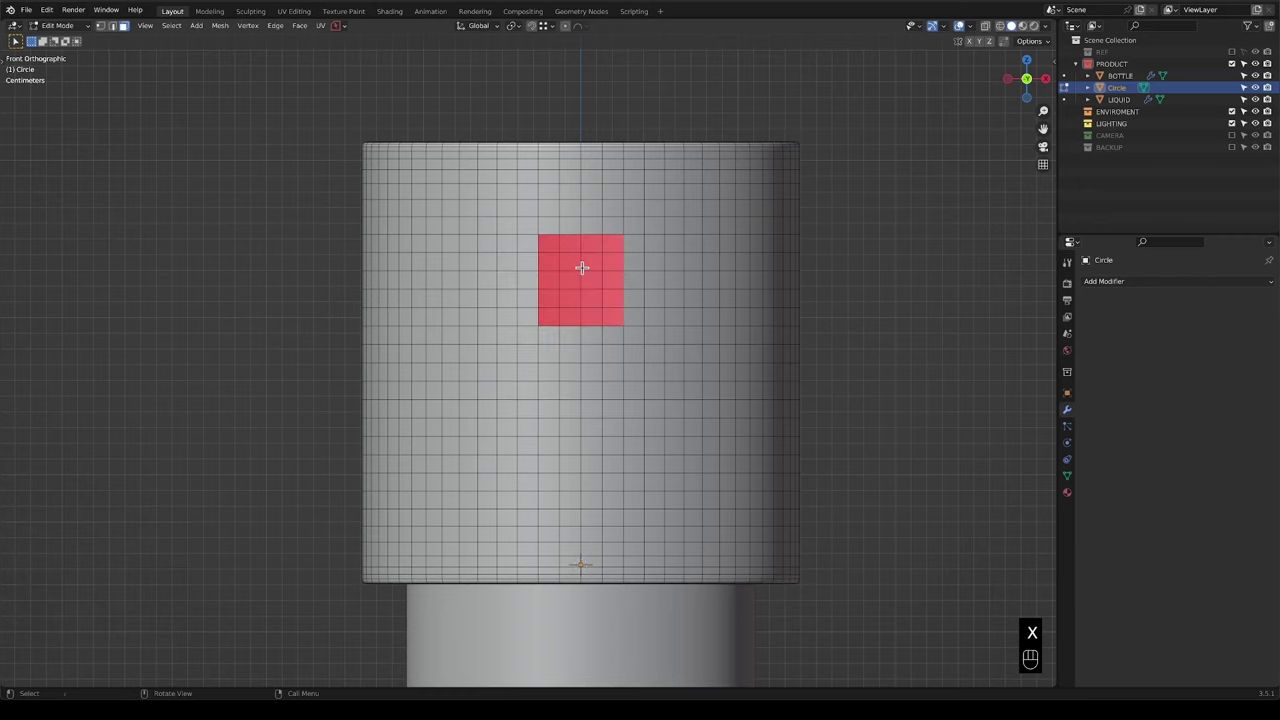
key(super+z)
Delete the faces inside the inset border to open a square hole in the cylinder's front.
key(x)
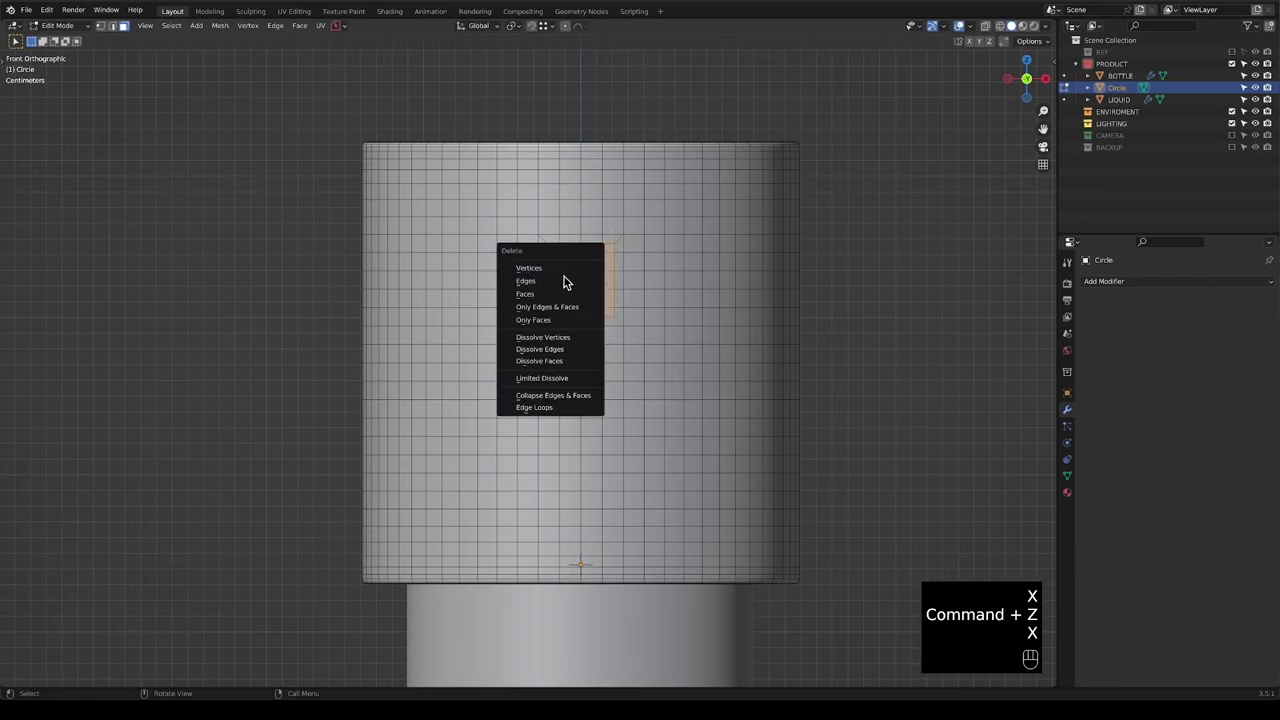
click(548, 295)
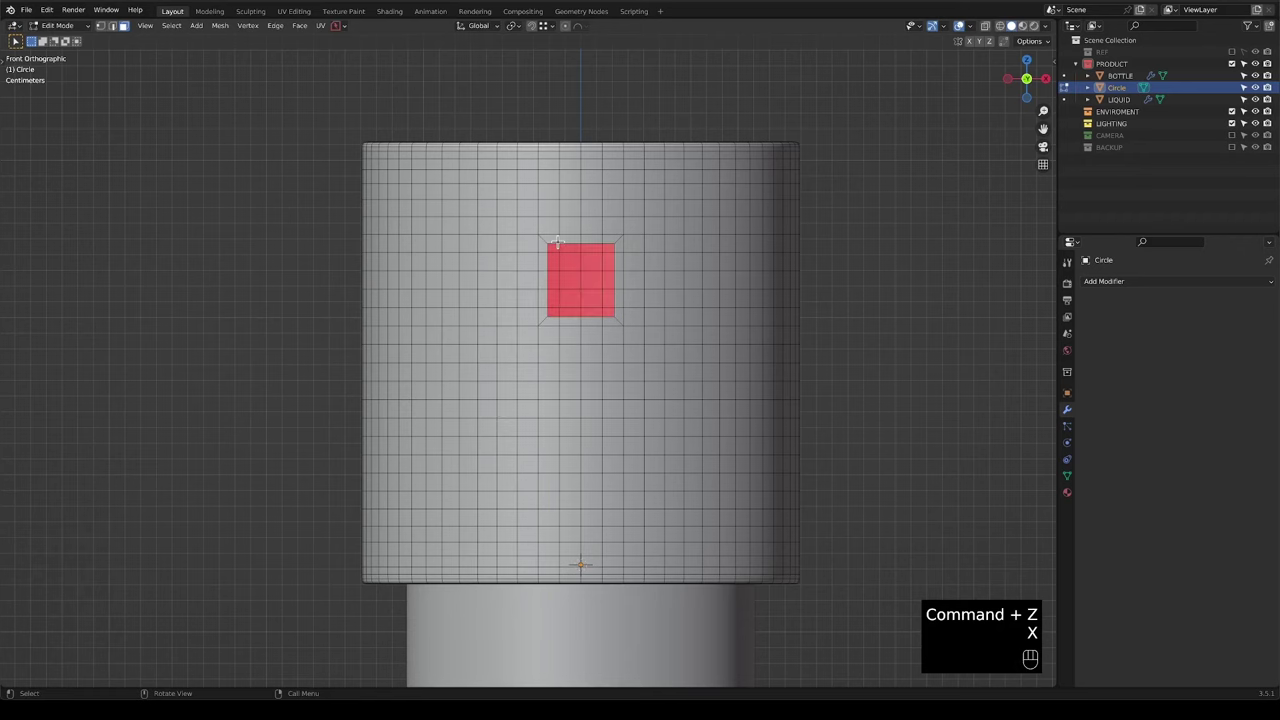
middle_drag(571, 260, 327, 121)
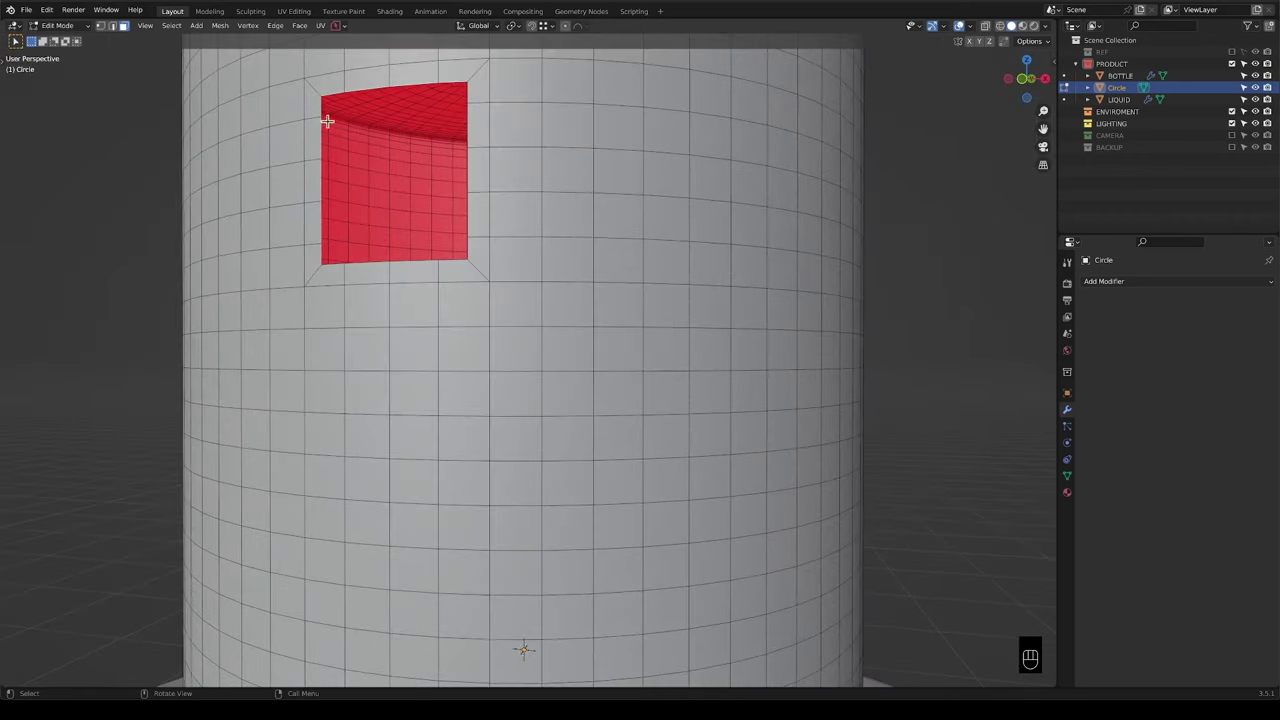
Select the hole's boundary edges and round them with LoopTools Circle, setting the angle to -4.9°.
key(KP_1)
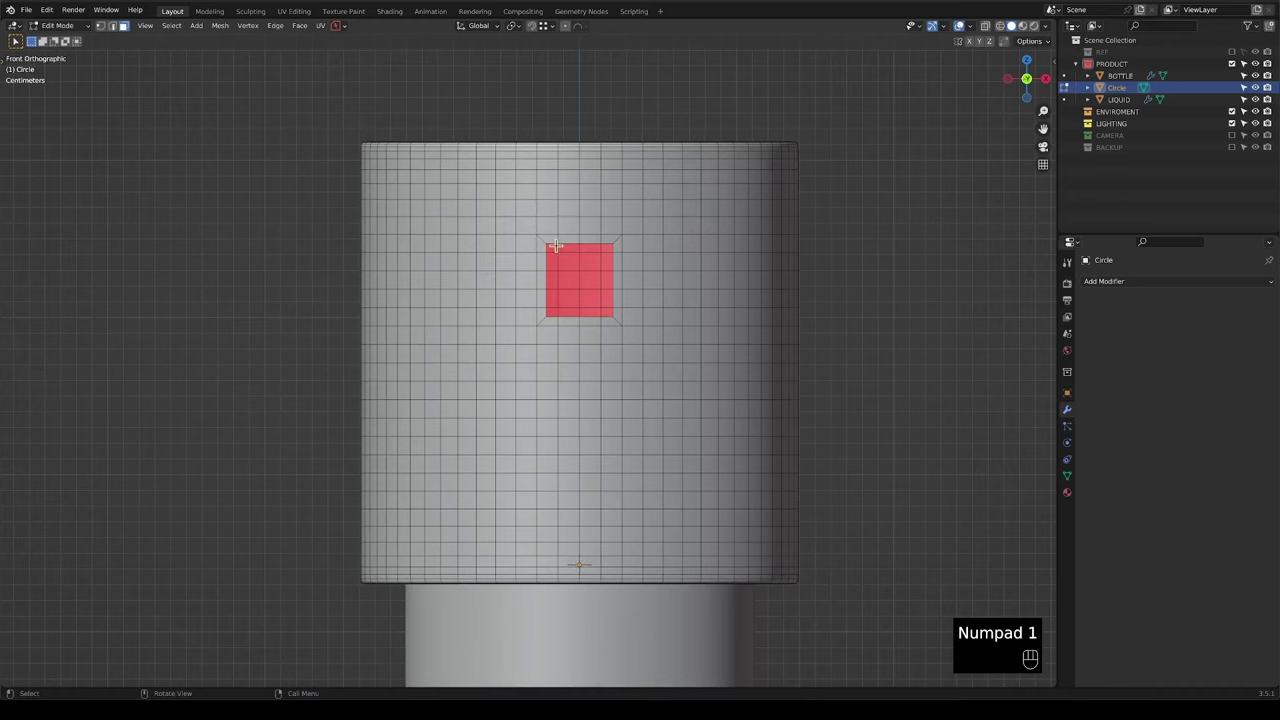
key(2)
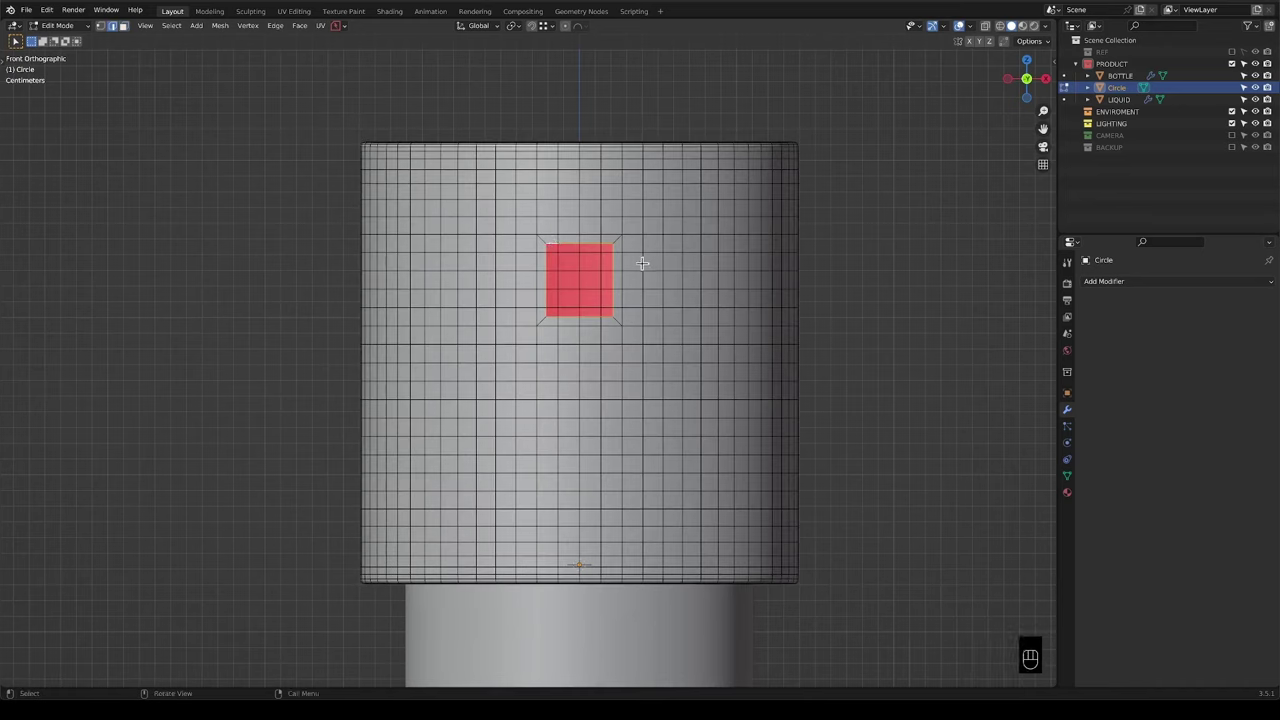
right_click(578, 230)
mouse_move(576, 226)
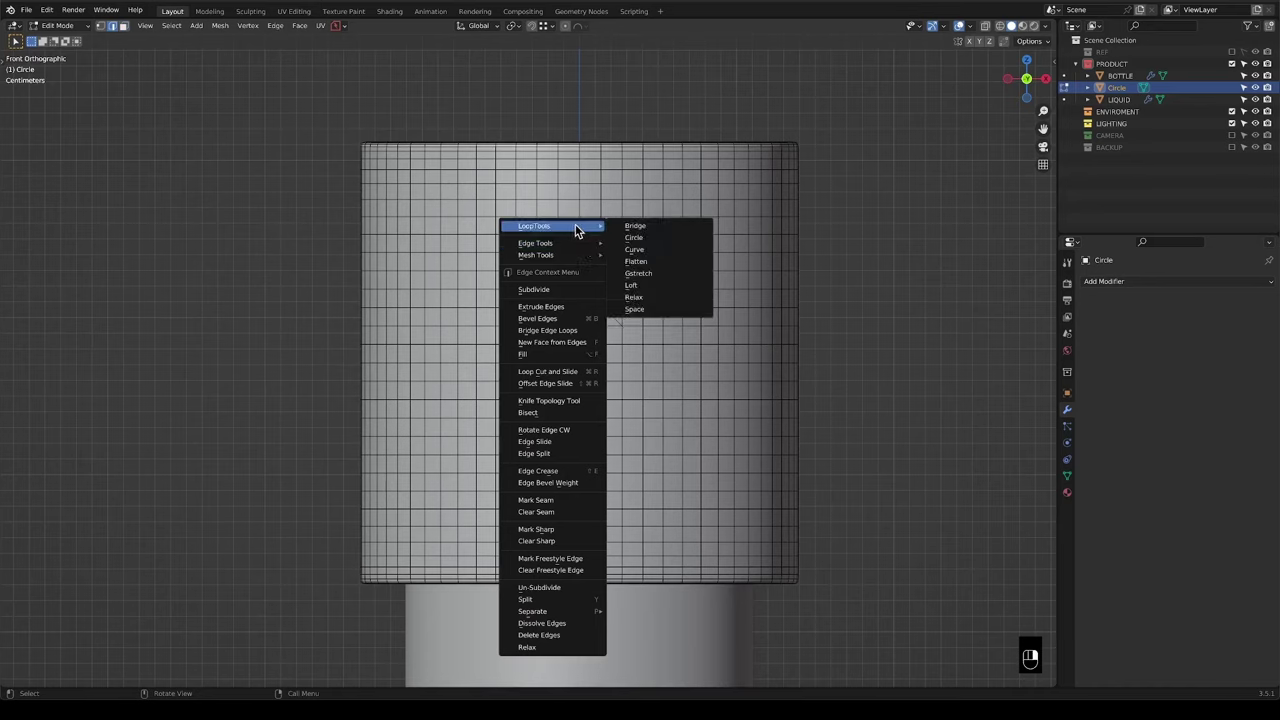
click(653, 242)
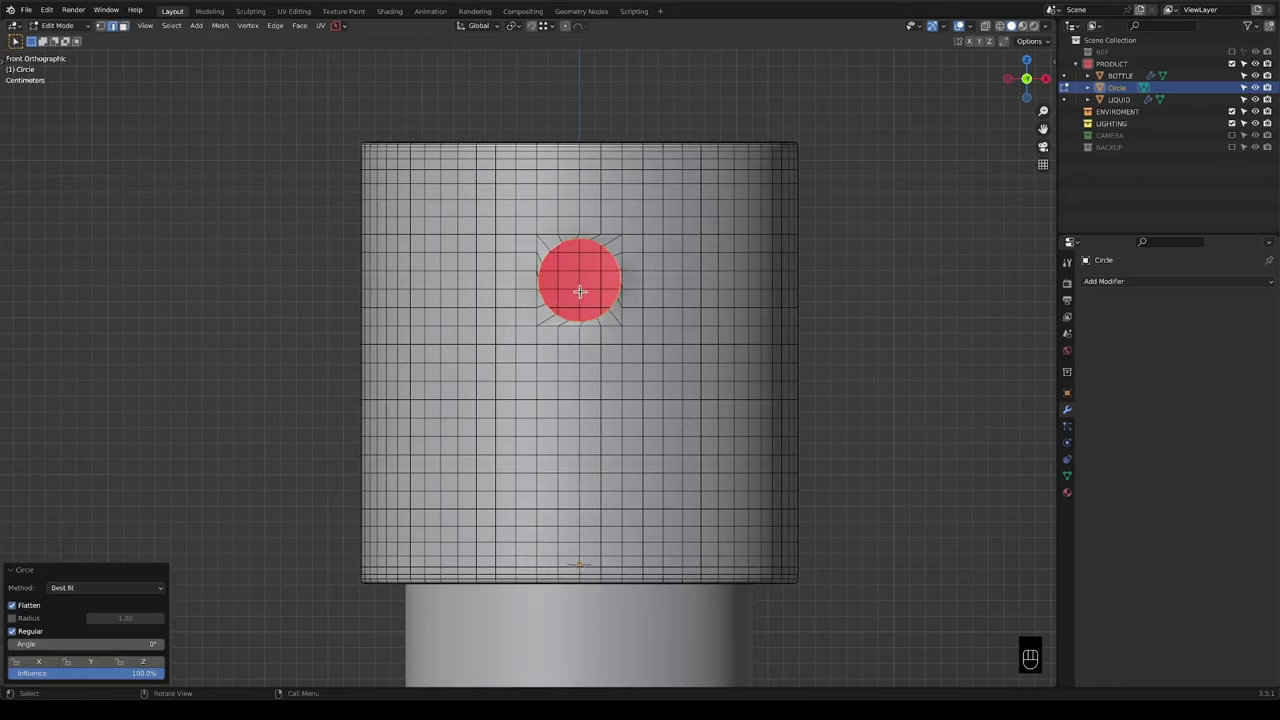
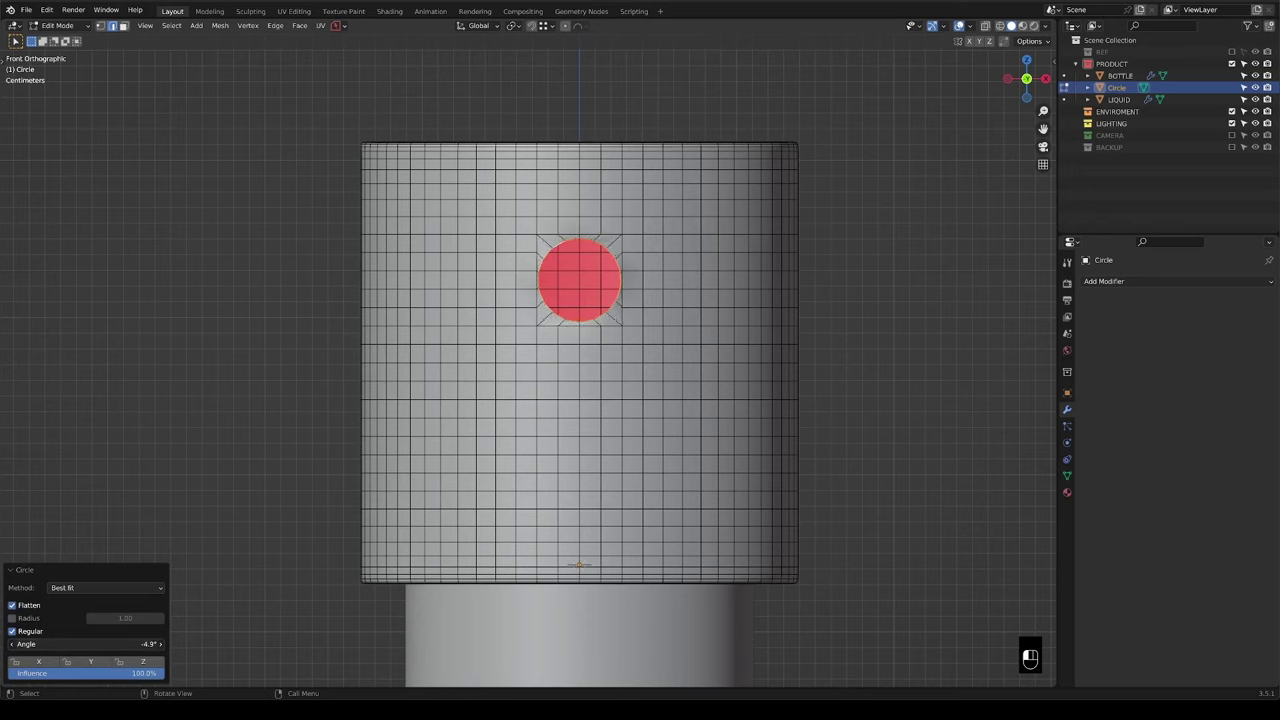
scroll(643, 271, up, 4)
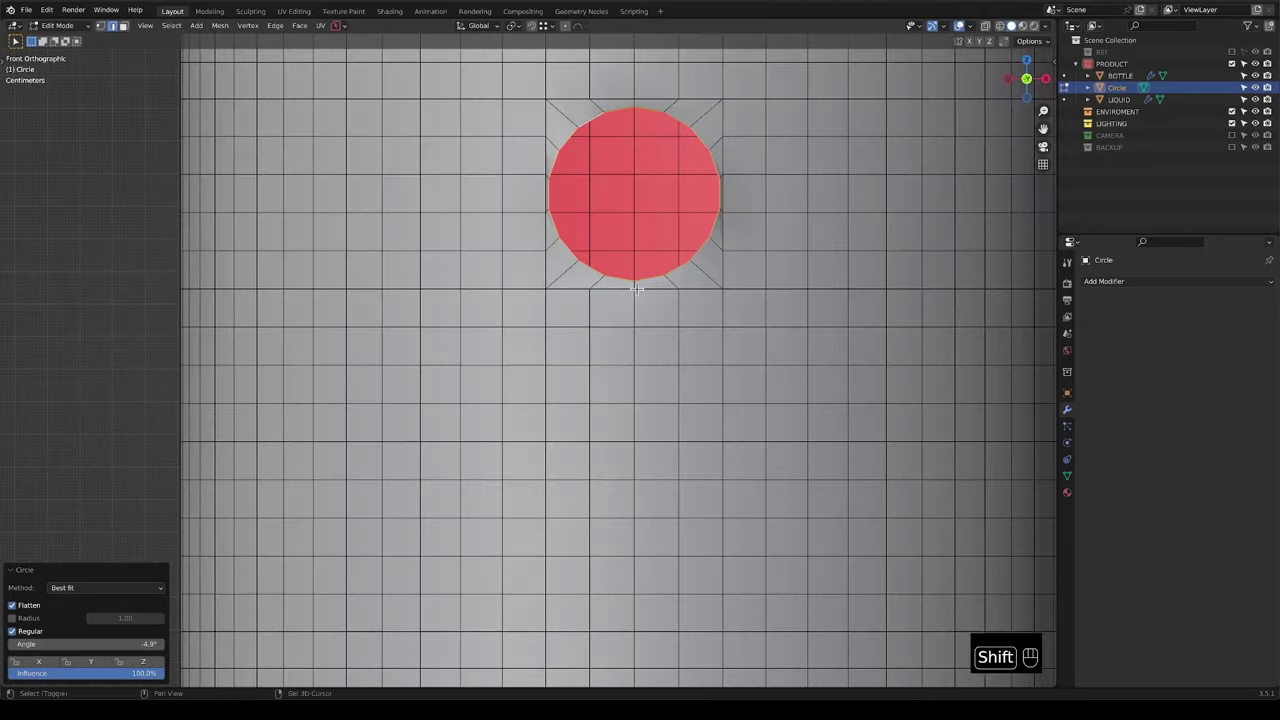
shift+middle_drag(639, 276, 585, 398)
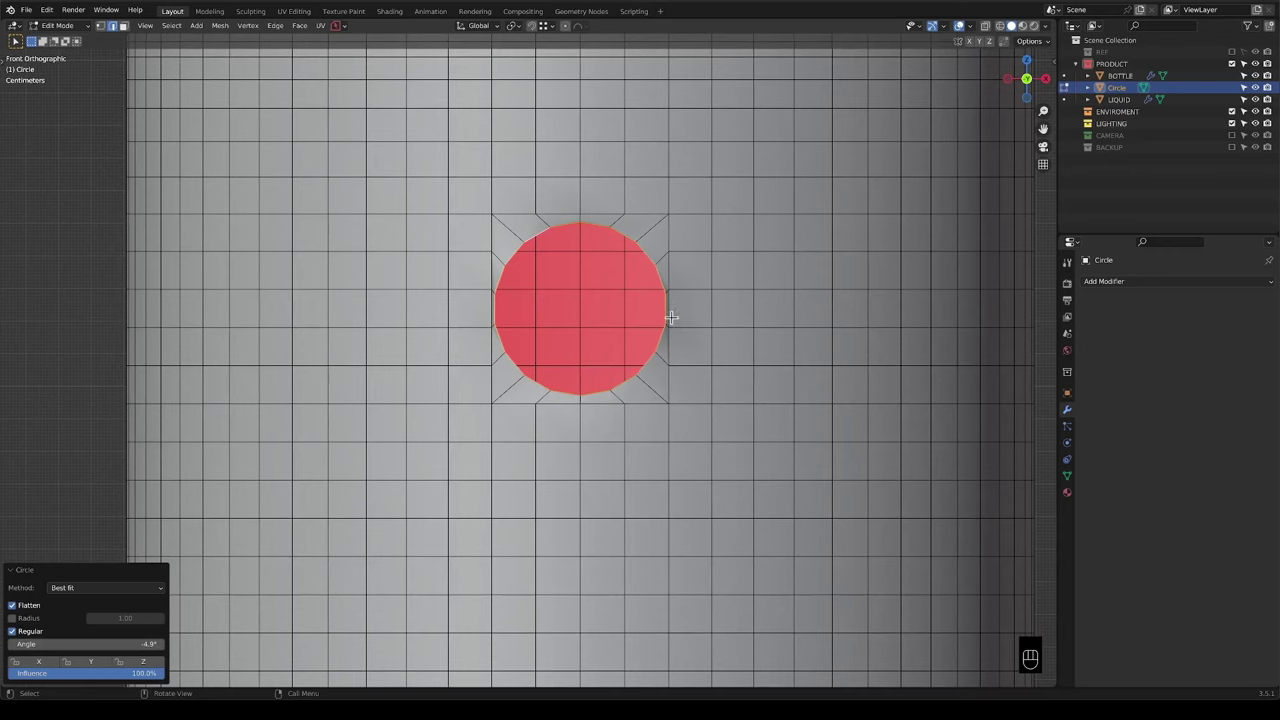
Enable a custom radius for the hole's LoopTools Circle and set it to 0.02.
click(13, 618)
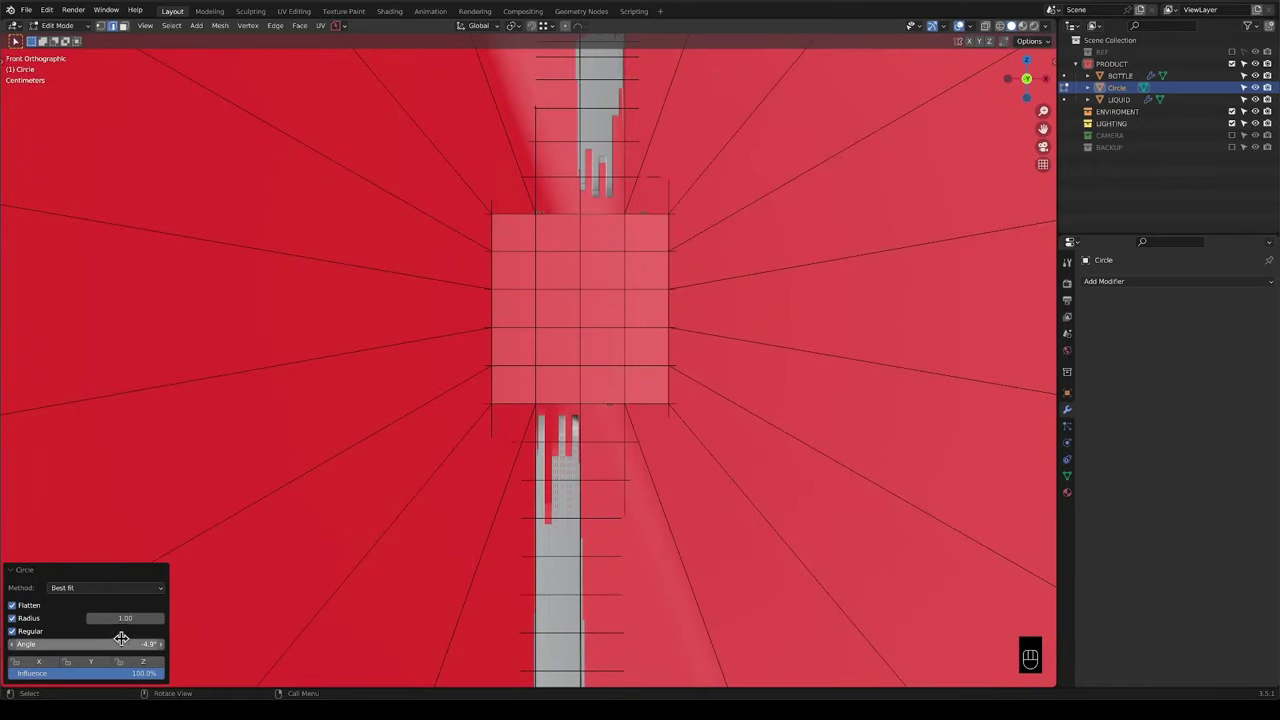
mouse_move(151, 618)
mouse_down()
mouse_move(70, 618)
mouse_move(142, 618)
mouse_up()
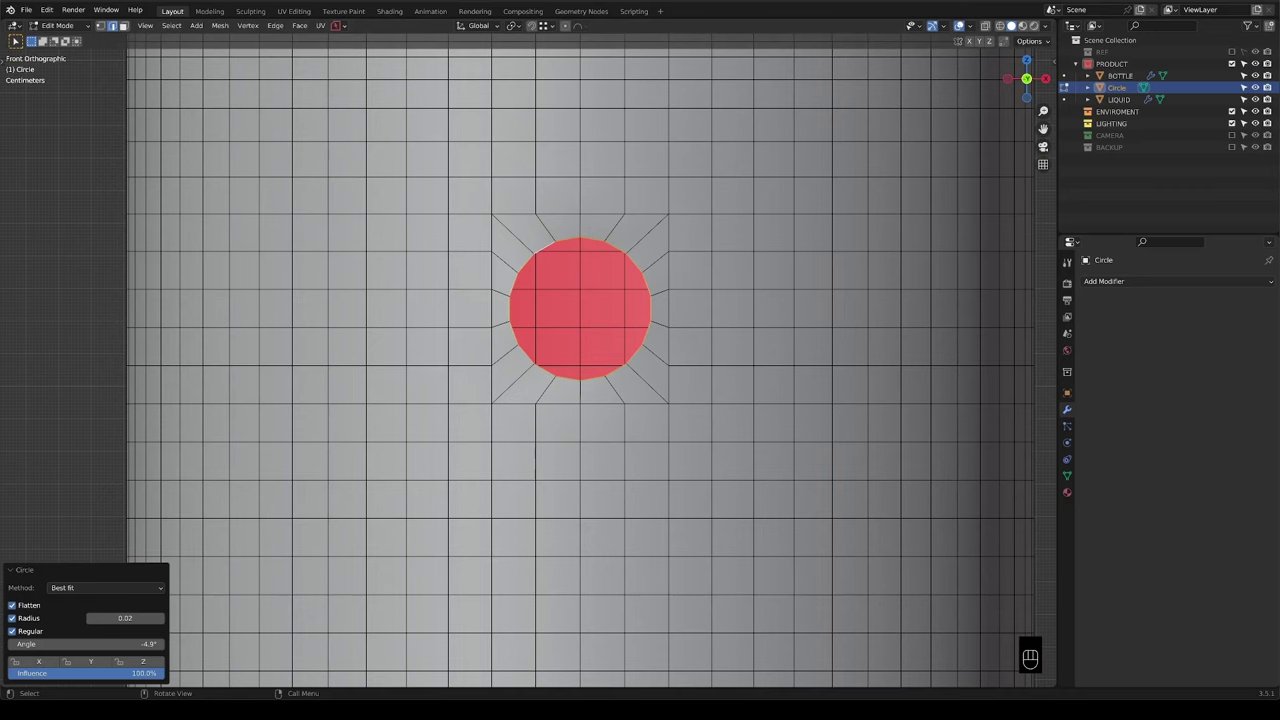
Try the hole's circle with Flatten, Regular and Radius switched off in turn, ending with all three enabled.
click(13, 606)
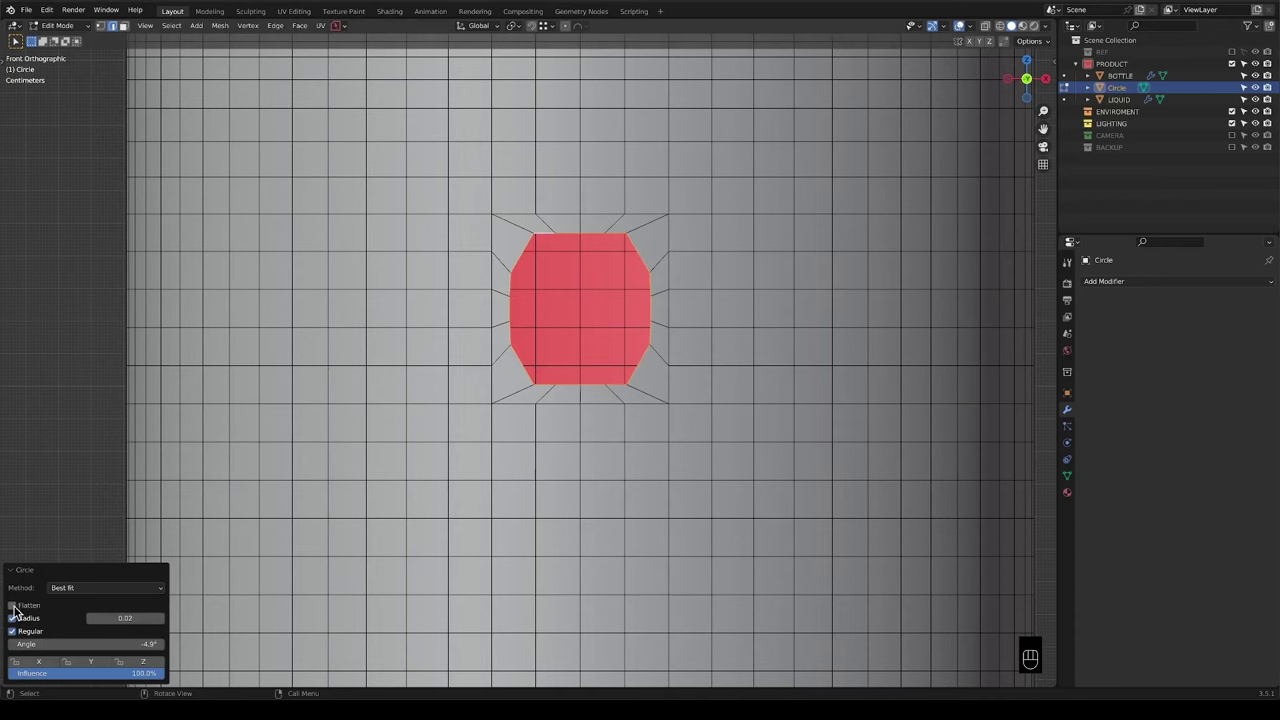
click(13, 606)
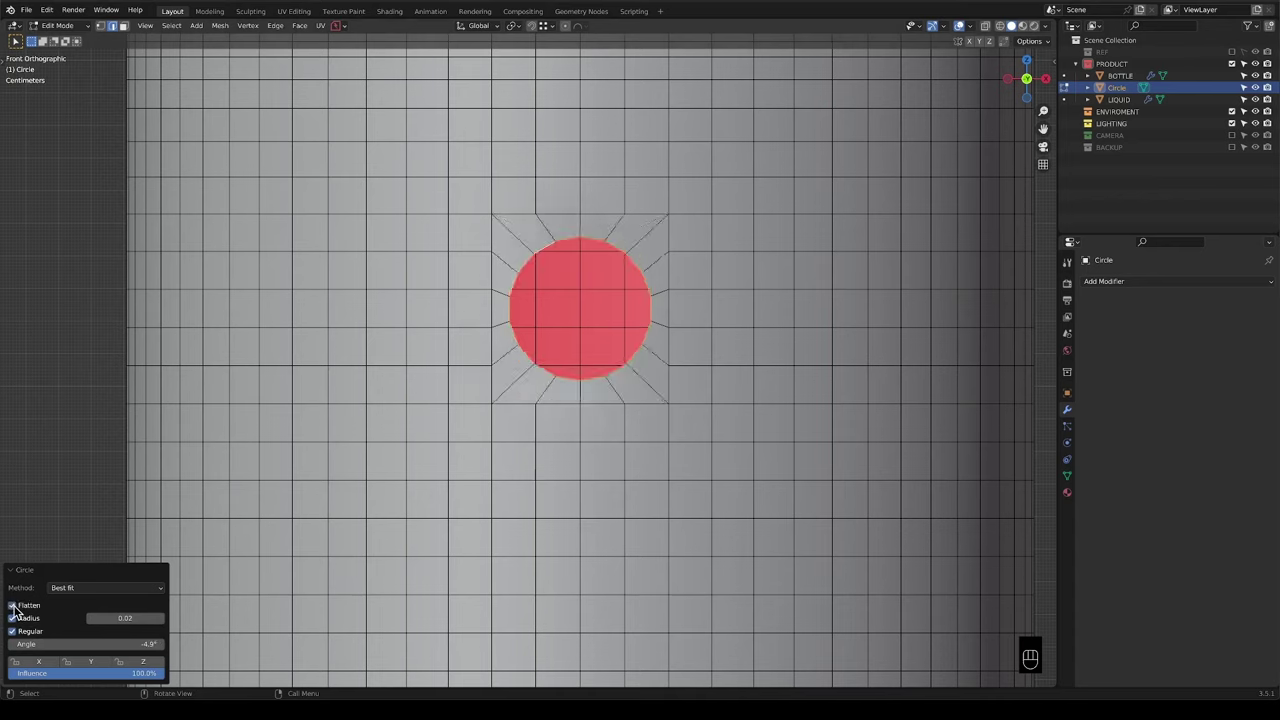
click(13, 606)
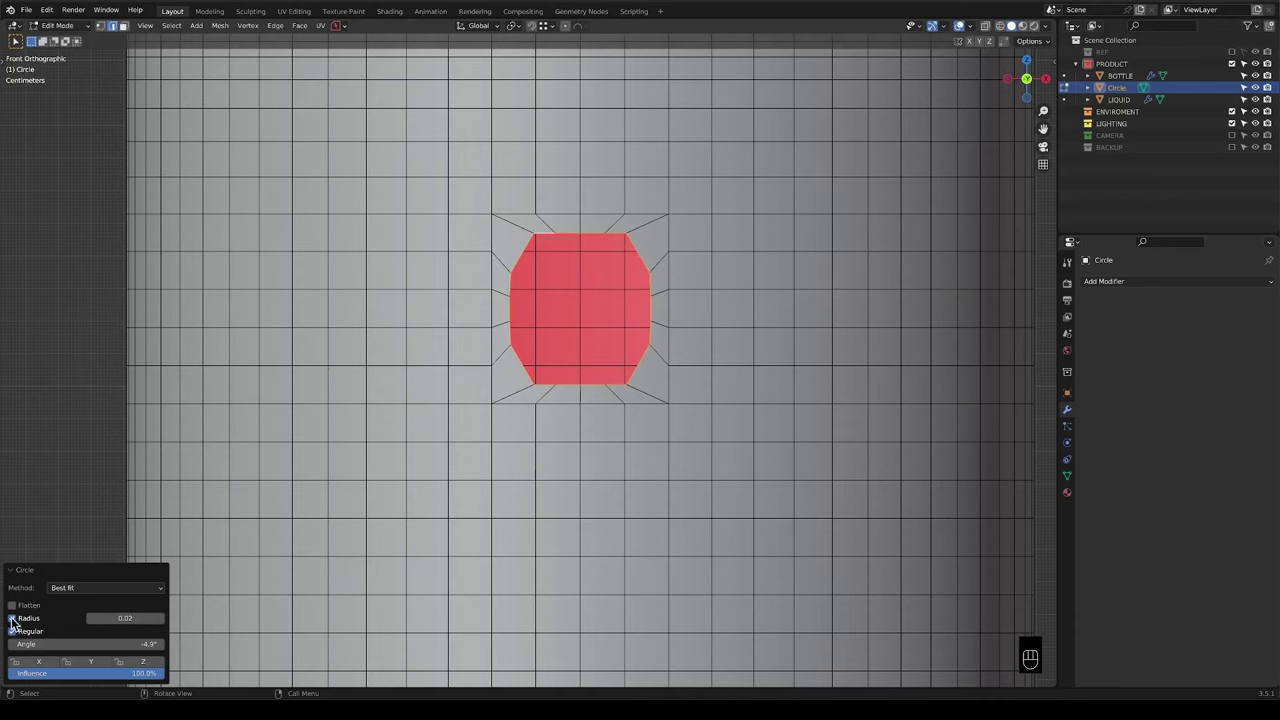
click(12, 631)
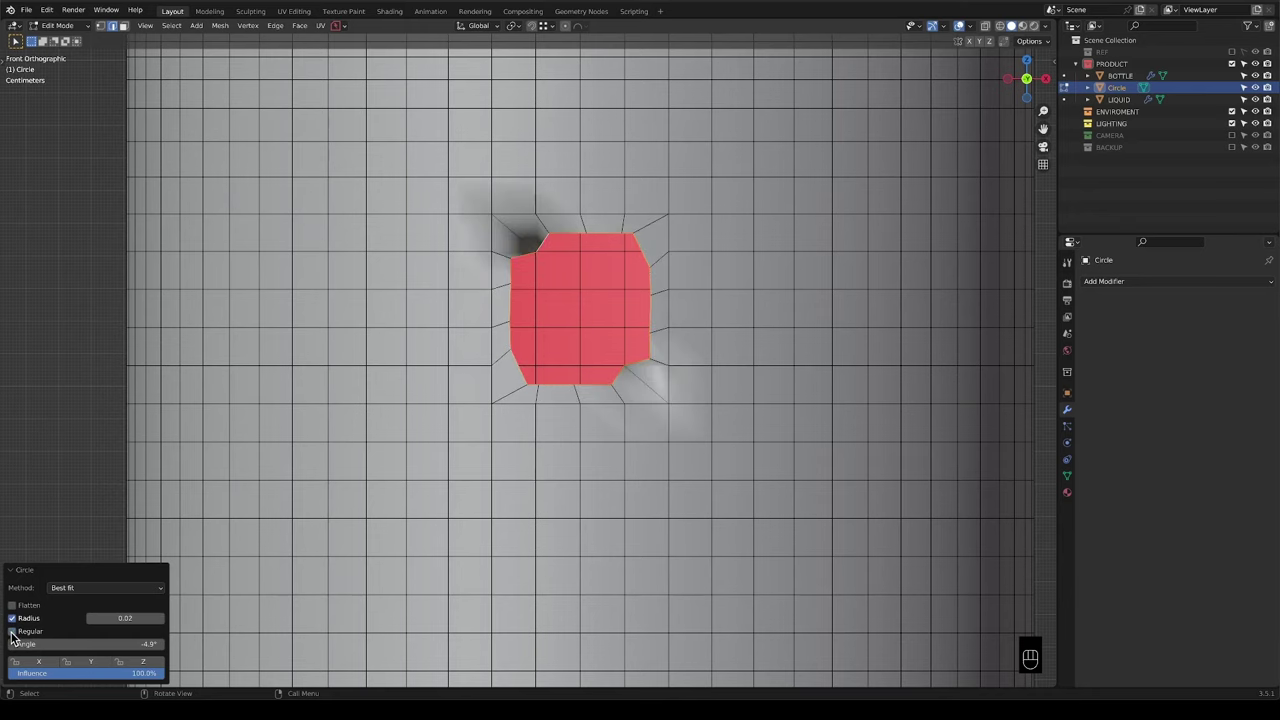
click(12, 632)
click(13, 619)
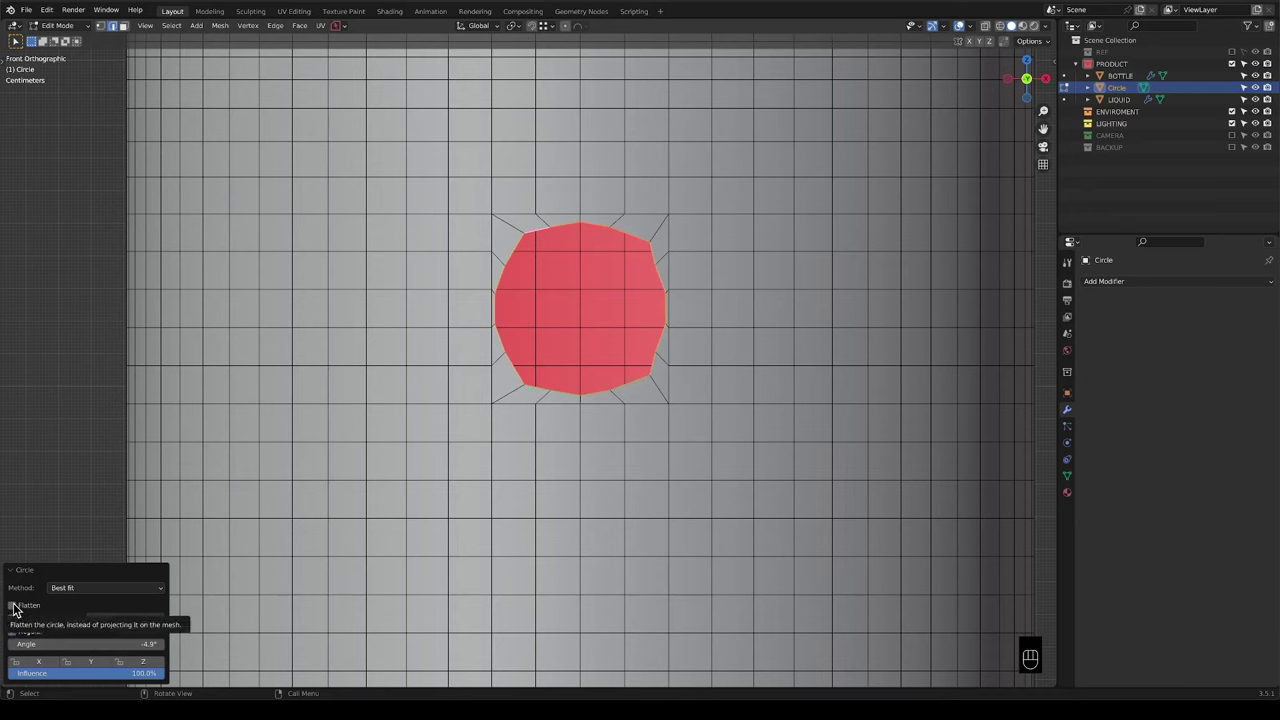
click(13, 606)
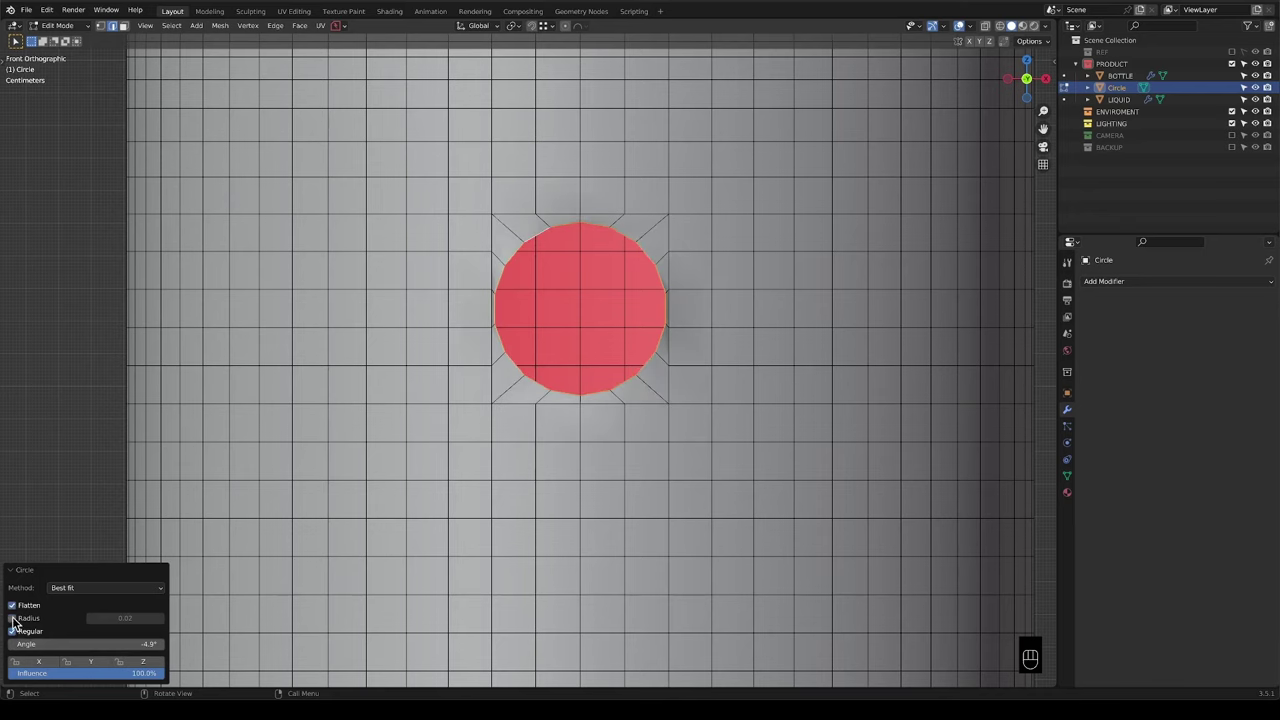
click(13, 619)
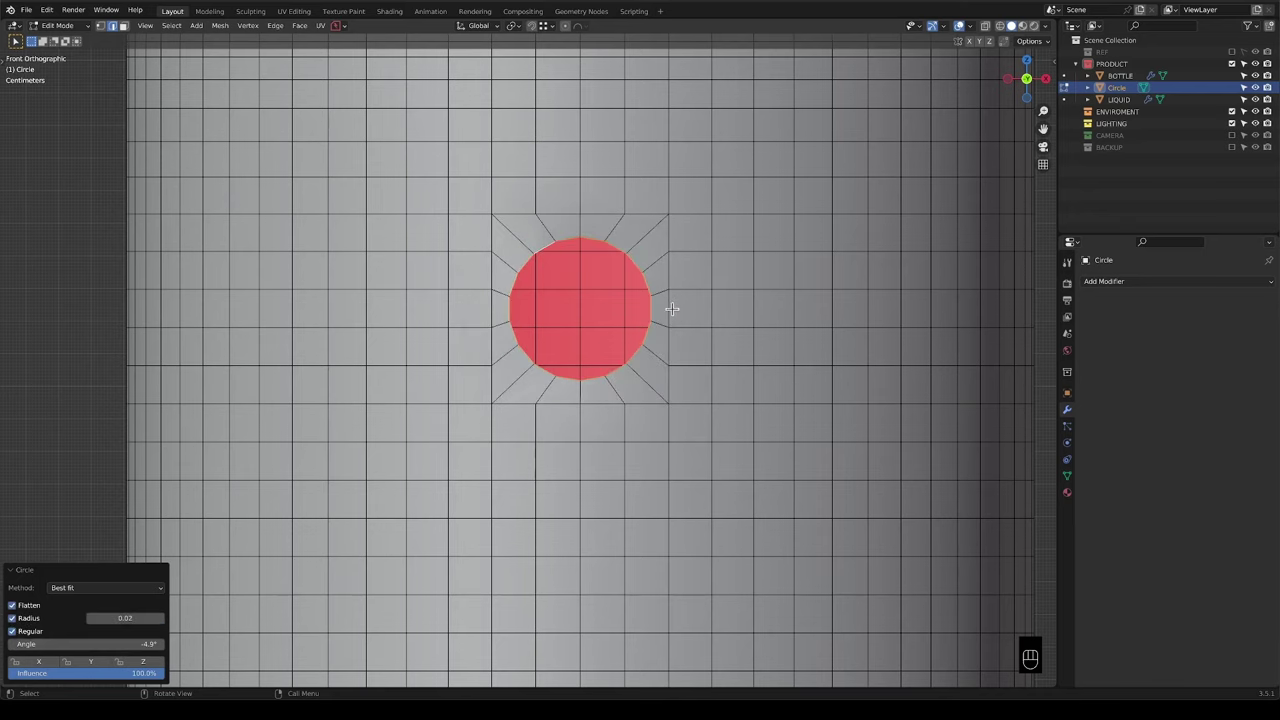
Turn off Flatten for the hole's circle and reapply LoopTools Circle to the boundary edges with Radius disabled.
middle_drag(671, 309, 610, 348)
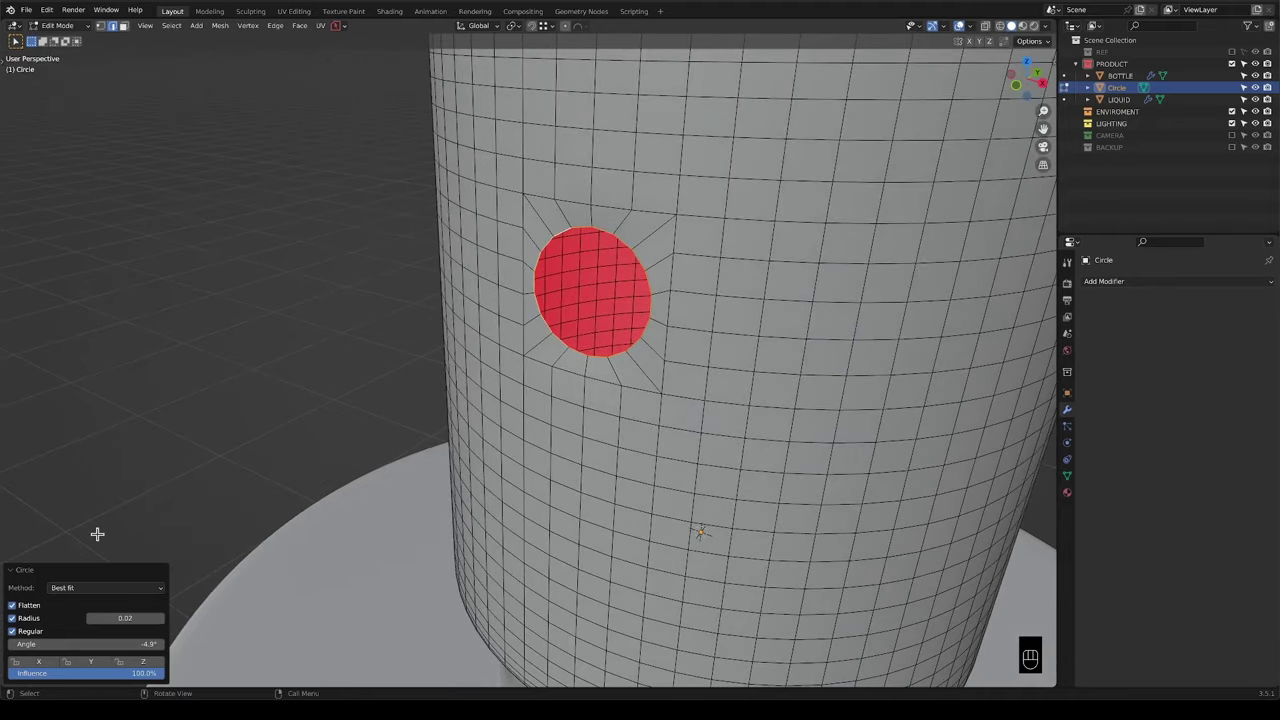
click(13, 606)
middle_drag(537, 391, 834, 386)
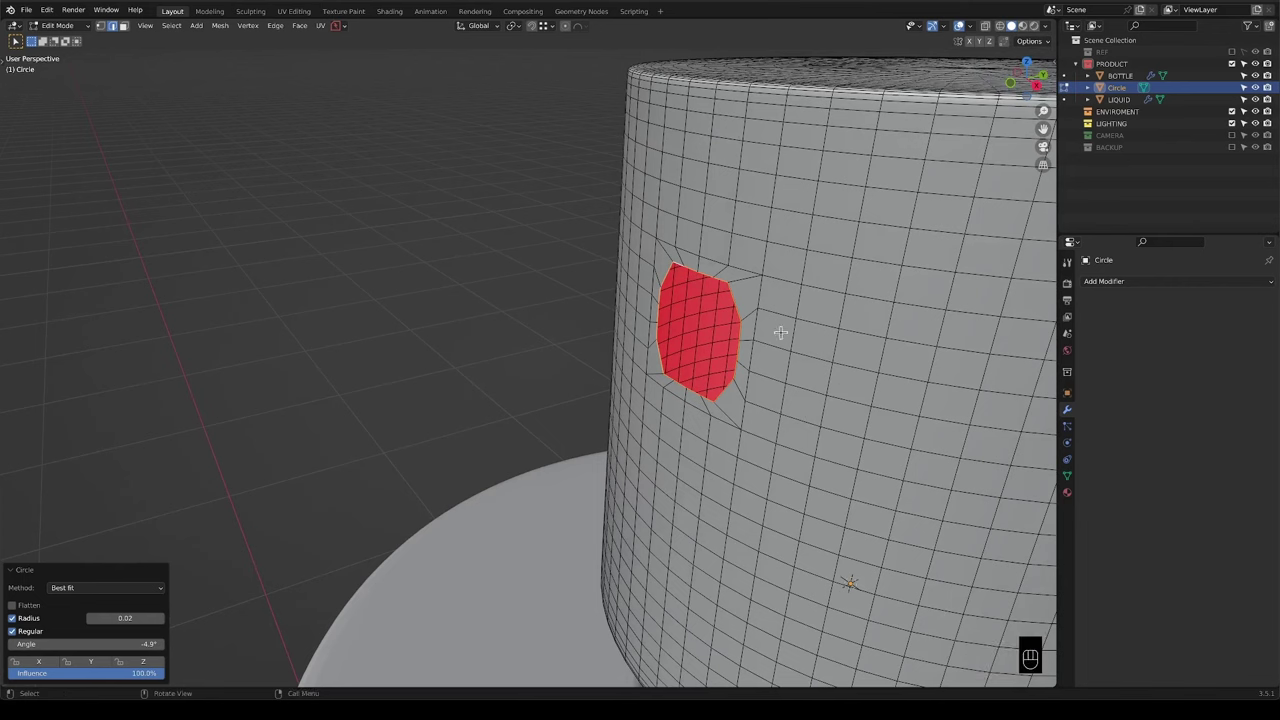
right_click(732, 288)
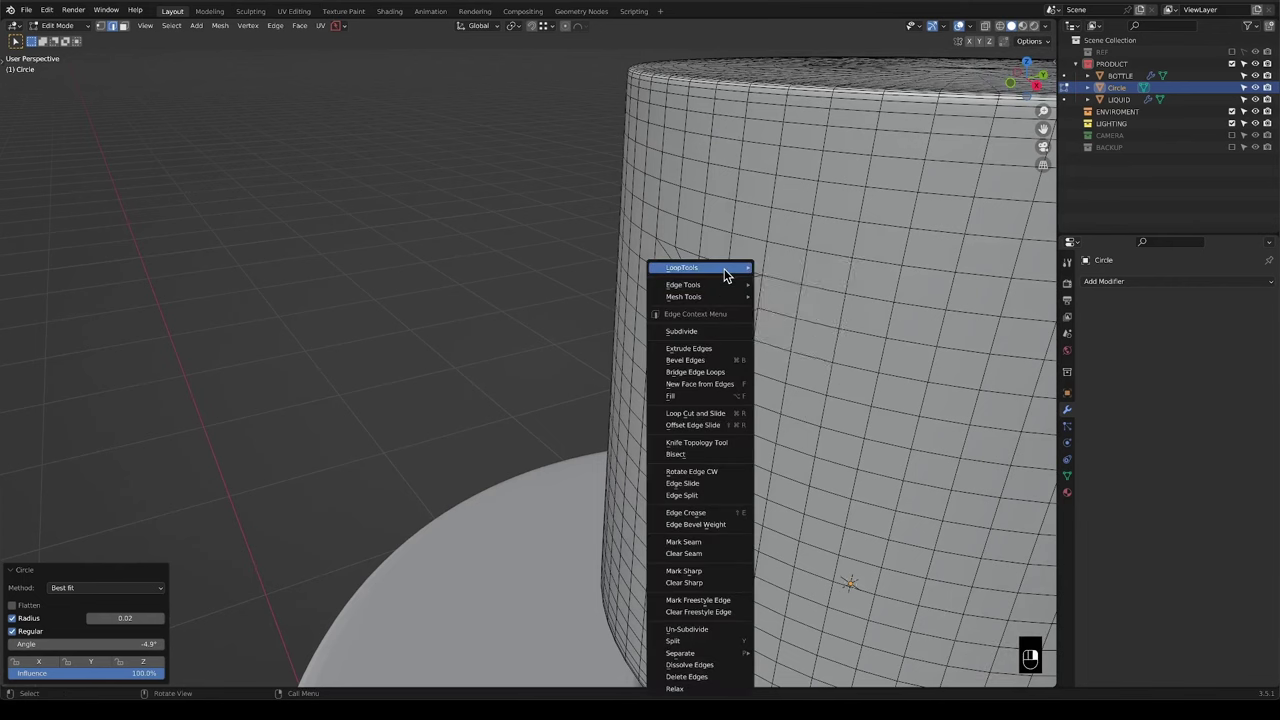
mouse_move(730, 270)
click(800, 283)
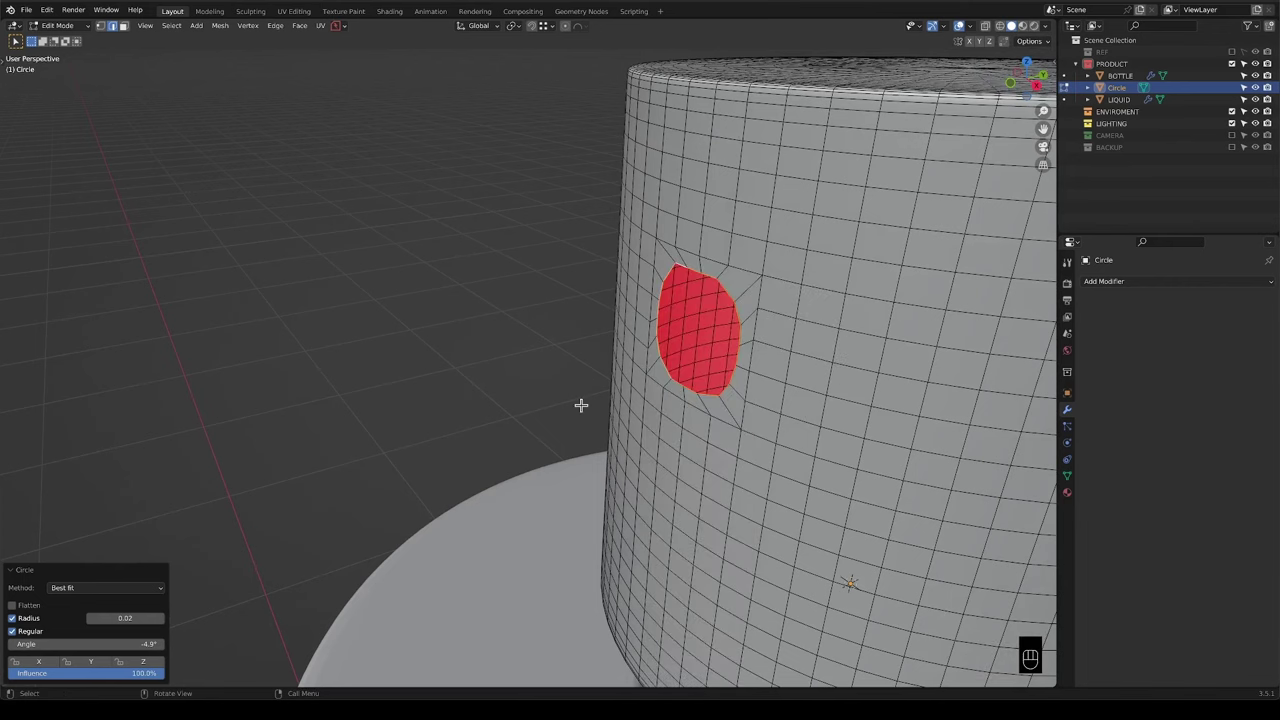
click(21, 619)
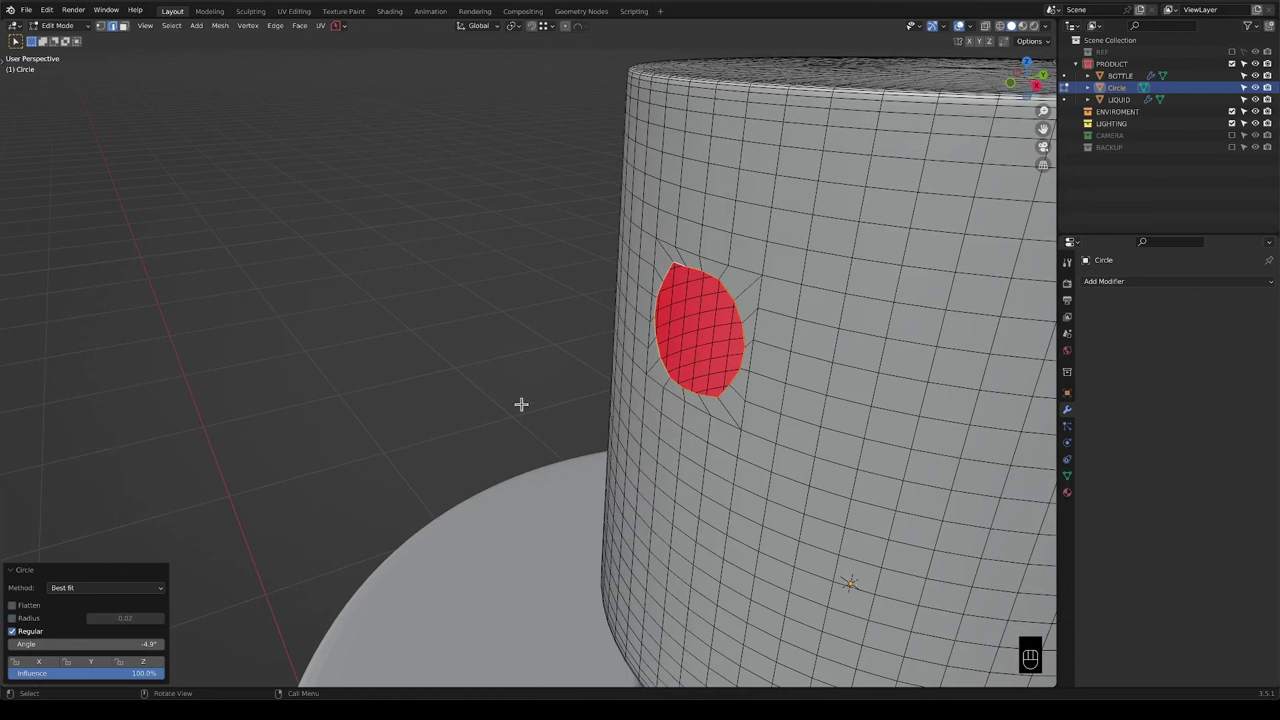
Reapply LoopTools Circle to the hole's boundary with the Y axis locked and the angle set to 5°.
middle_drag(766, 286, 832, 277)
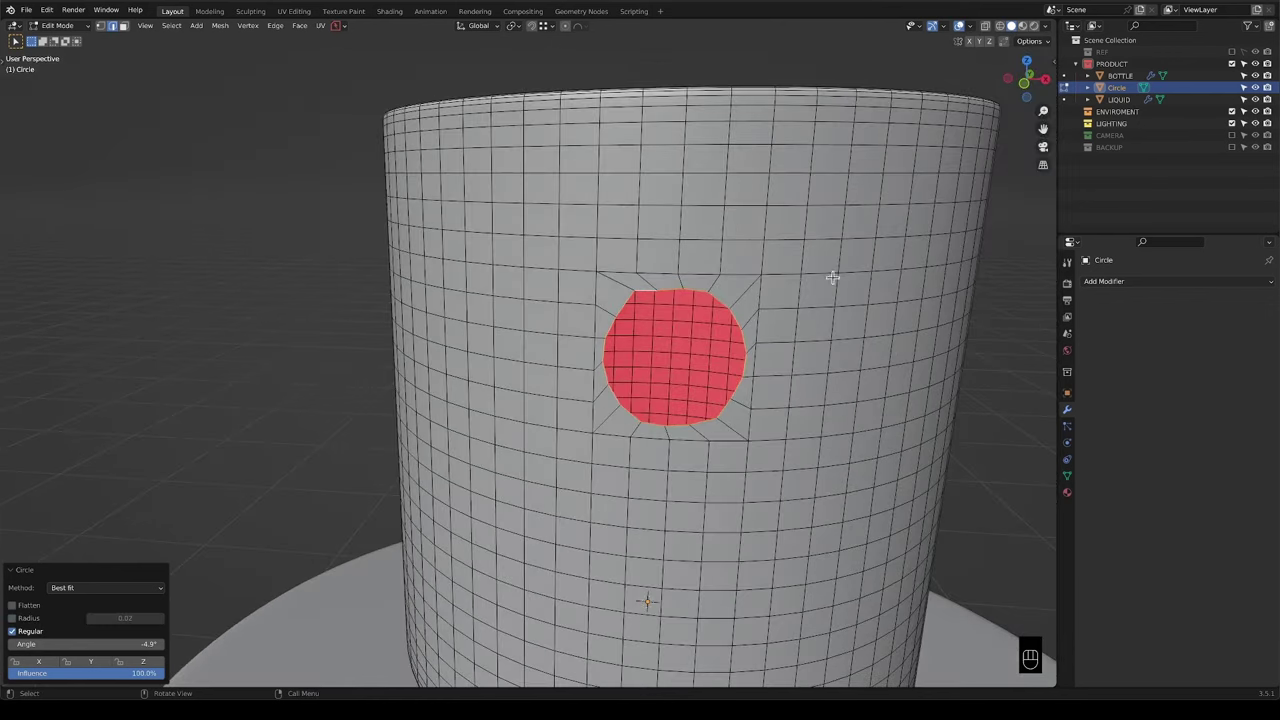
key(KP_1)
scroll(526, 298, up, 2)
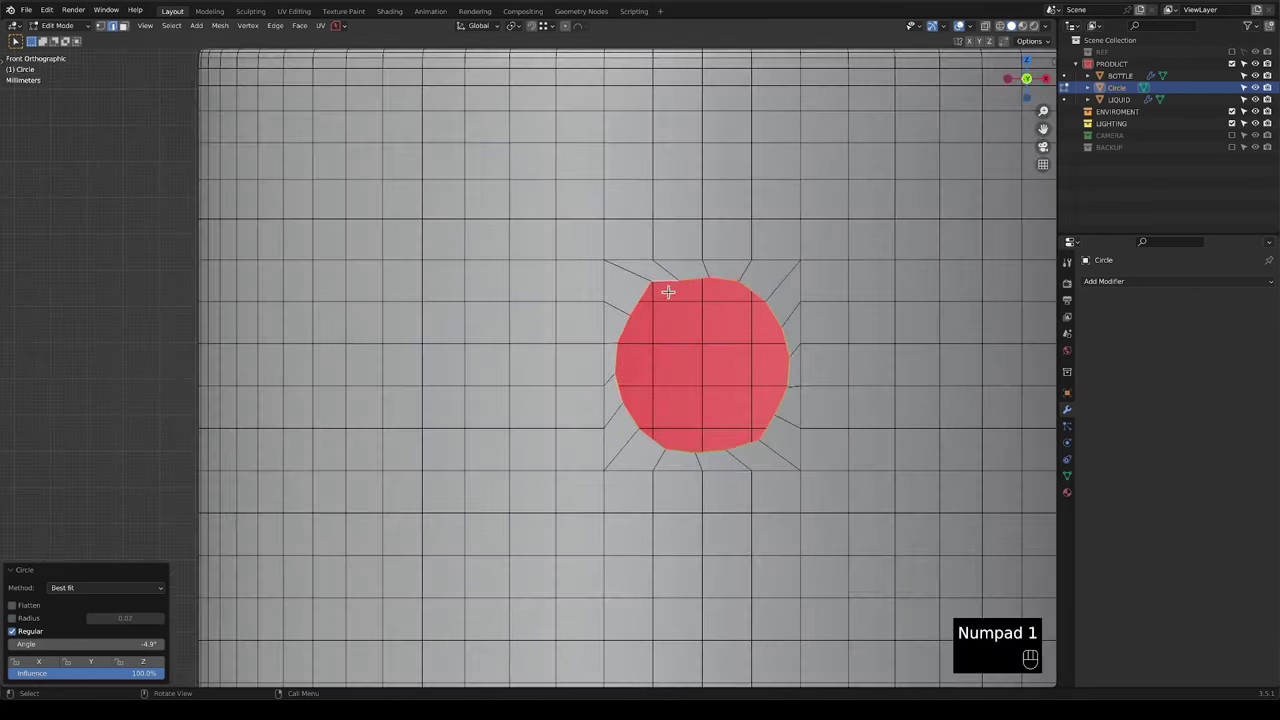
right_click(666, 281)
mouse_move(664, 263)
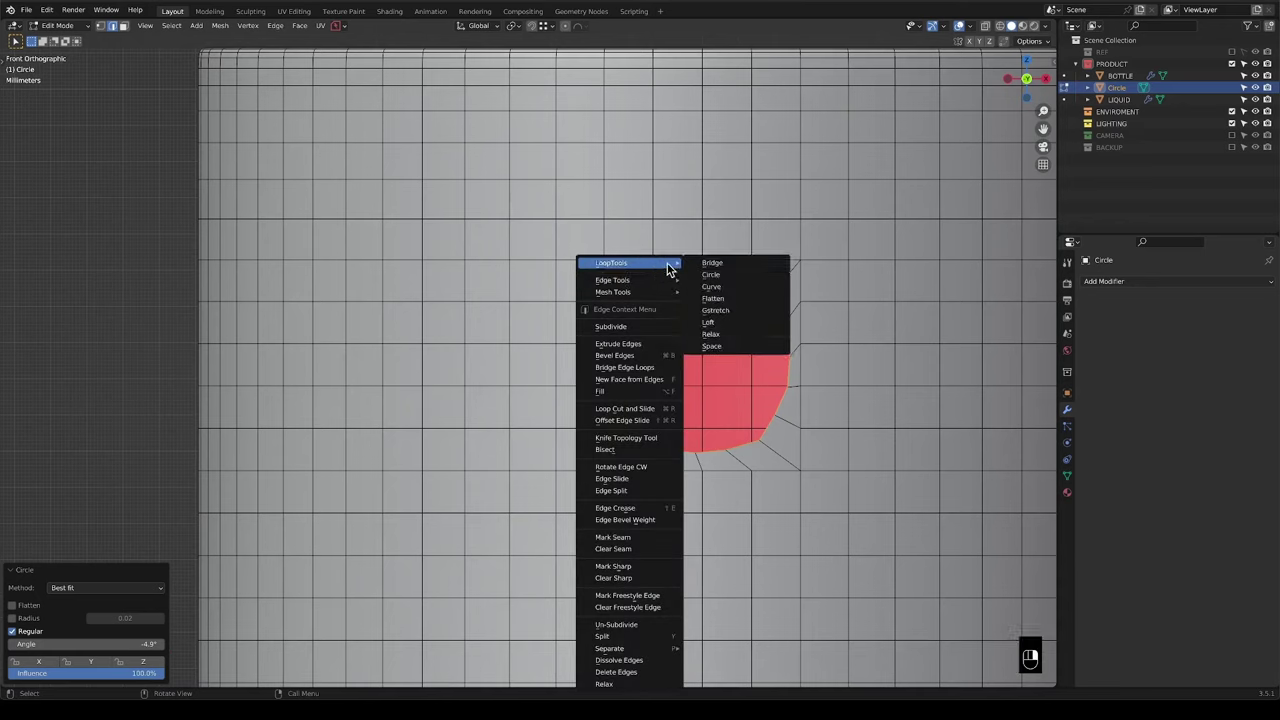
click(760, 280)
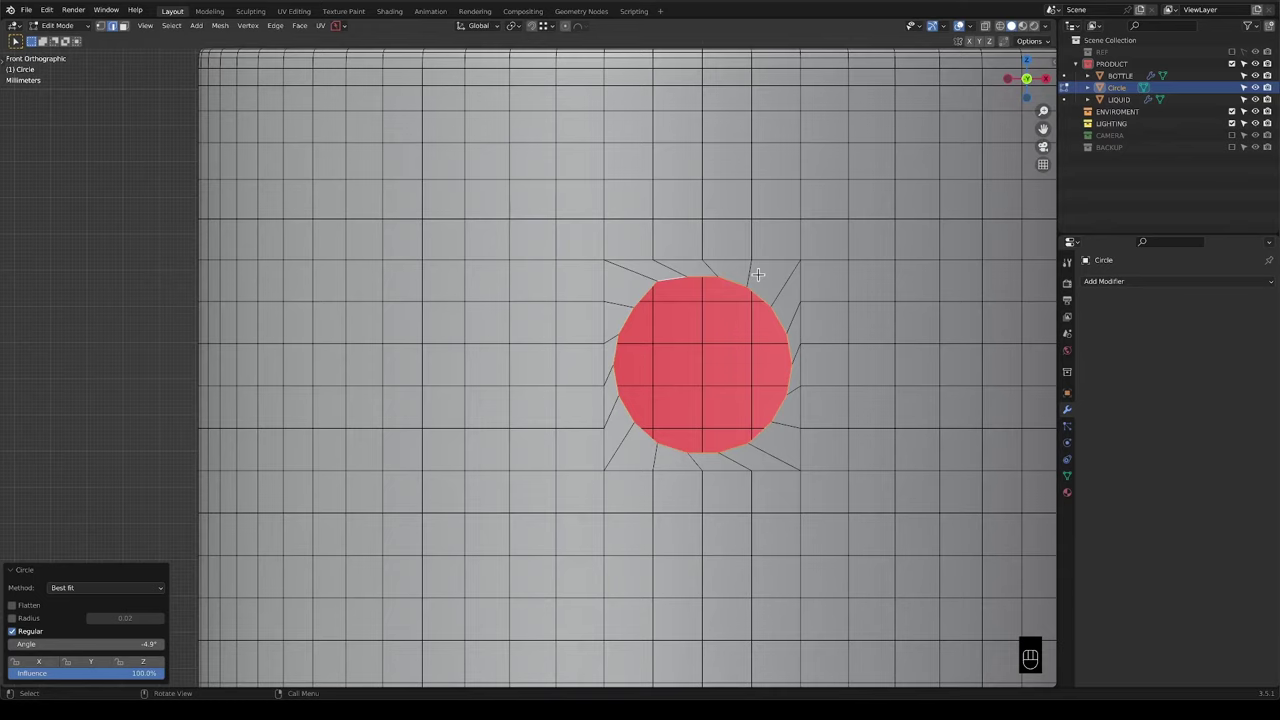
shift+middle_drag(408, 542, 338, 550)
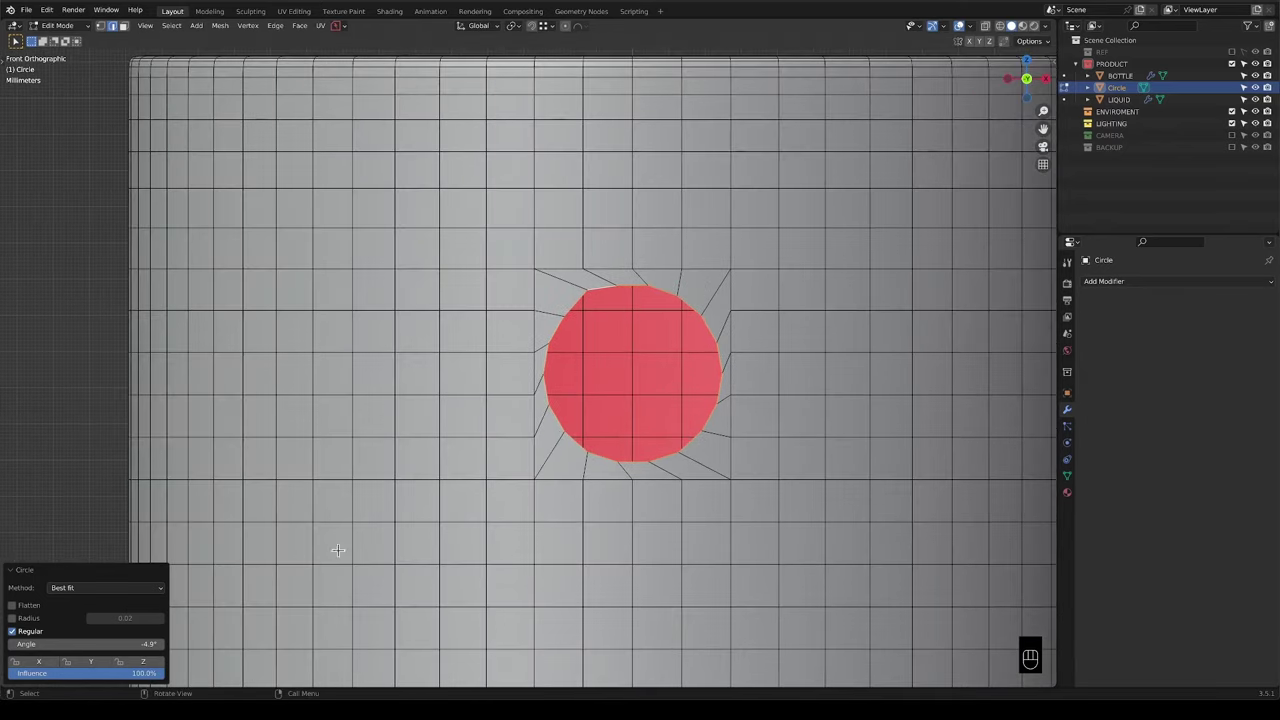
click(72, 662)
mouse_move(128, 672)
mouse_down()
mouse_move(45, 672)
mouse_move(122, 672)
mouse_up()
drag(140, 644, 189, 644)
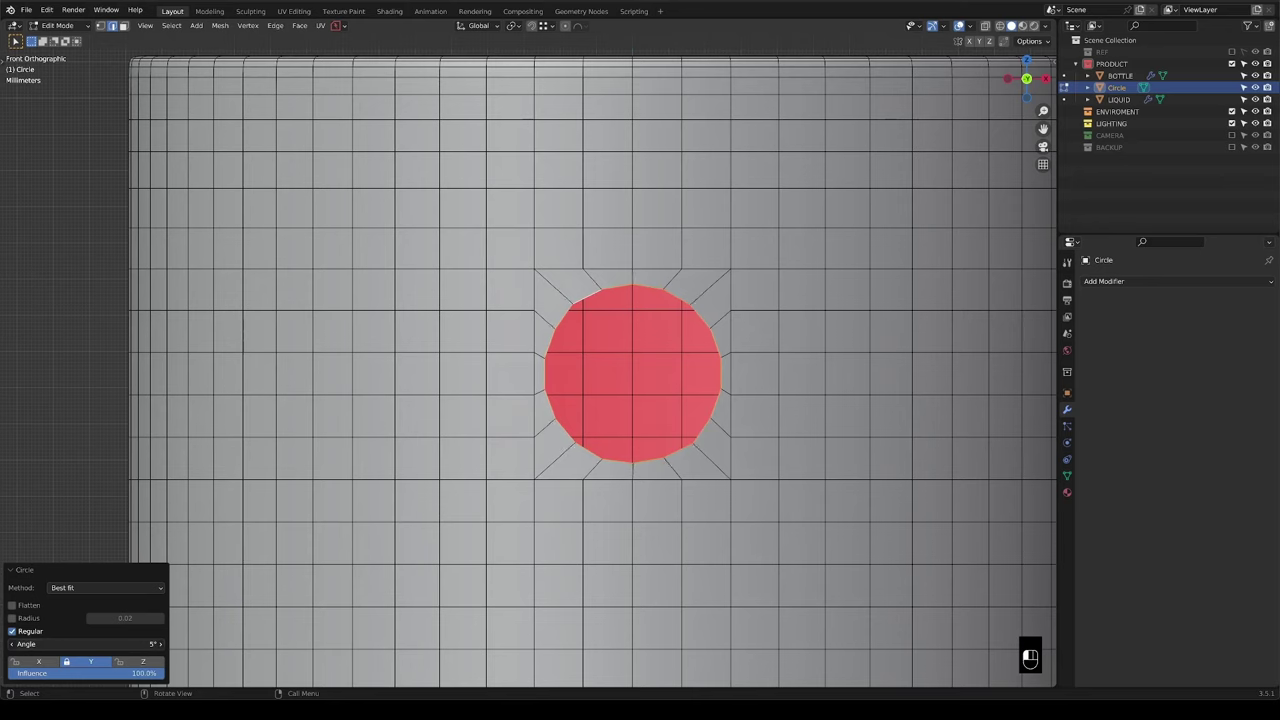
Create a thin ring of faces inside the round hole by filling it, insetting the new face slightly and deleting the centre face.
middle_drag(737, 457, 781, 420)
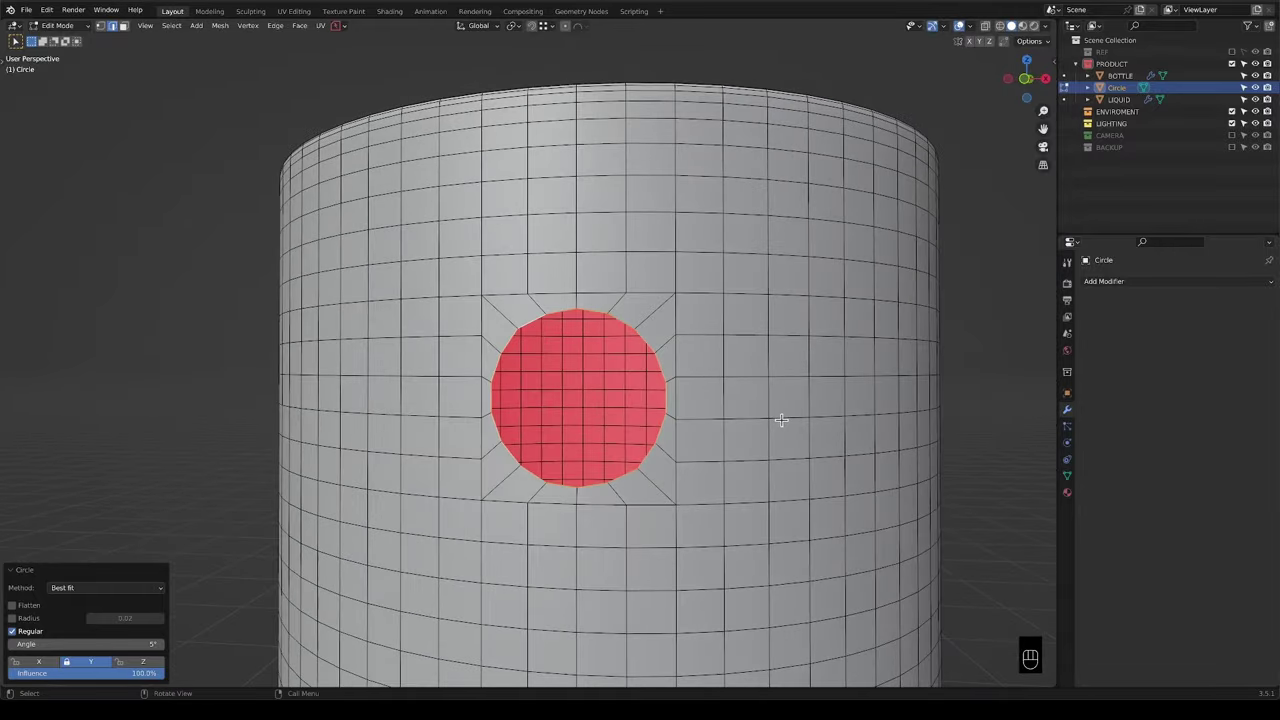
key(f)
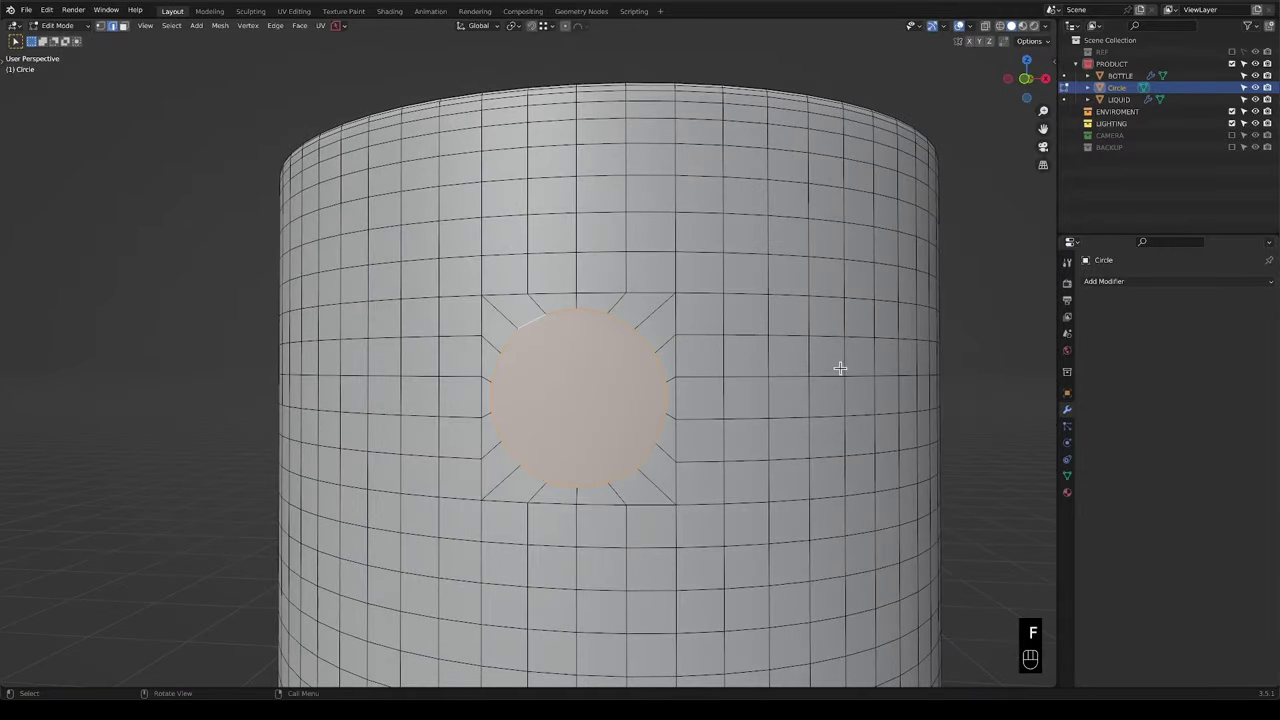
key(i)
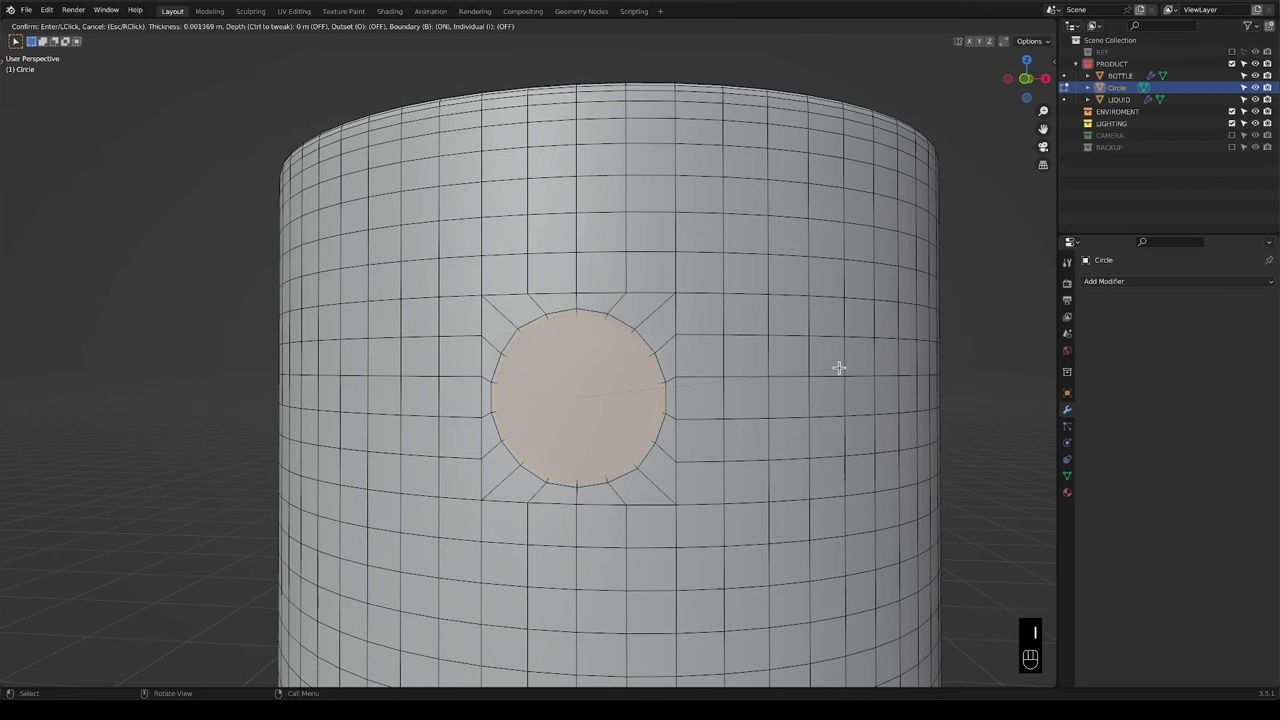
click(597, 373)
key(x)
click(597, 375)
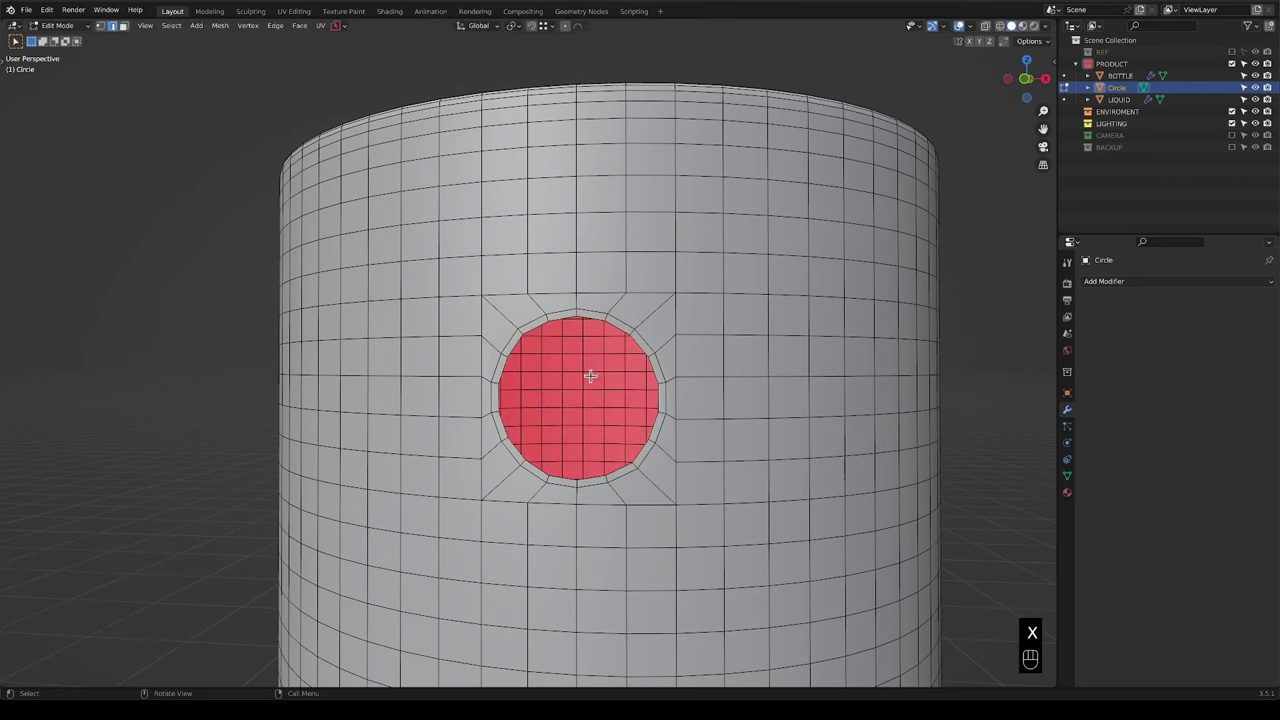
Extrude the hole's inner edge loop inward along Y by about 0.0018 m, and extrude it once more further inward along Y.
middle_drag(592, 374, 553, 386)
key(alt)
scroll(531, 409, up, 6)
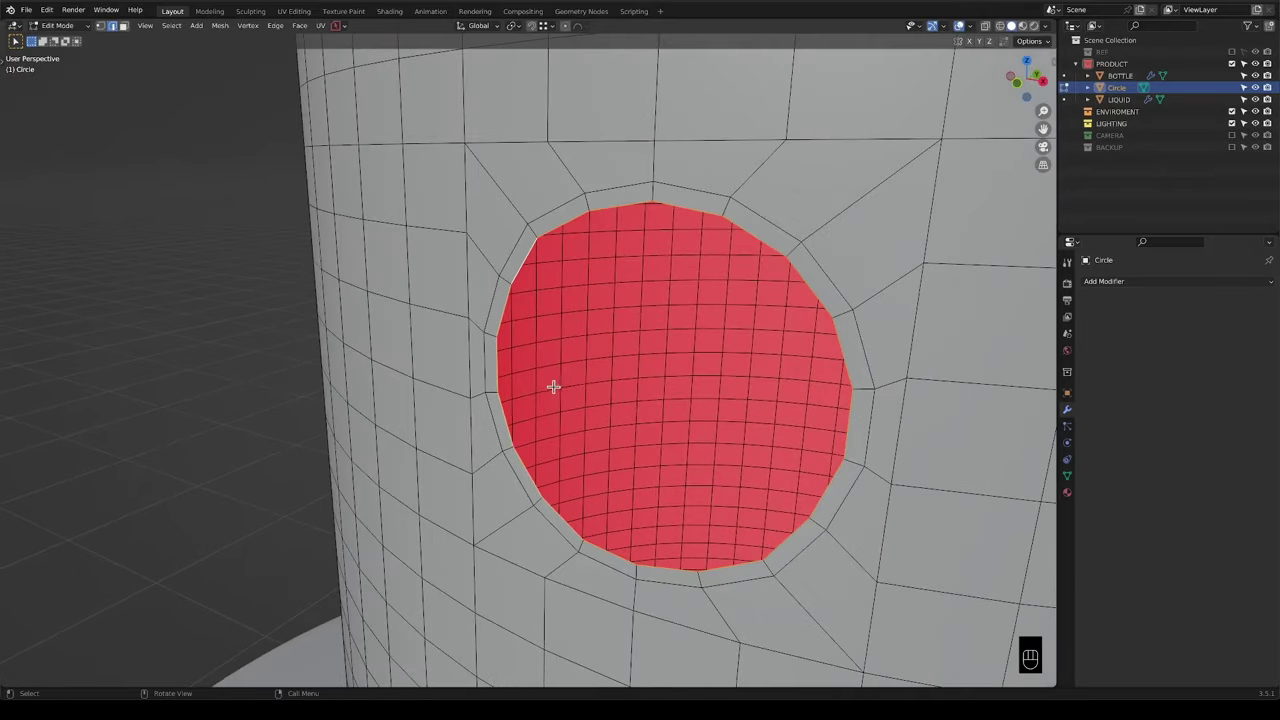
key(e)
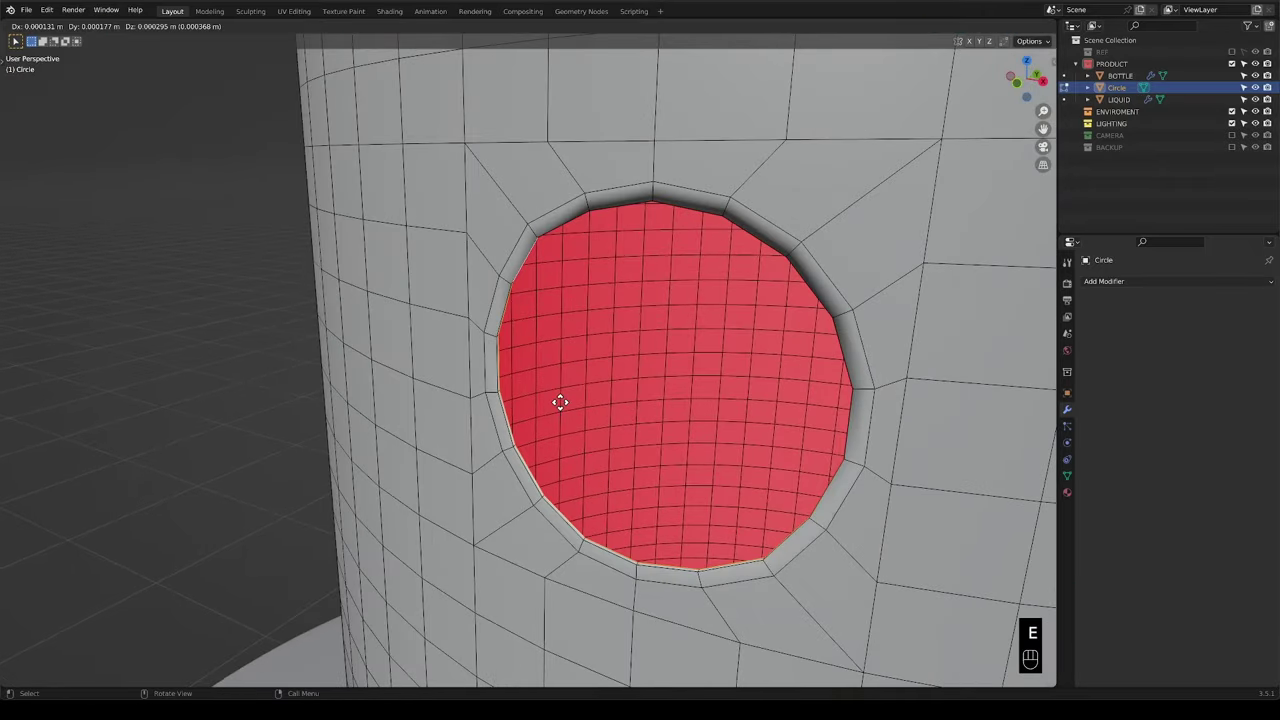
key(y)
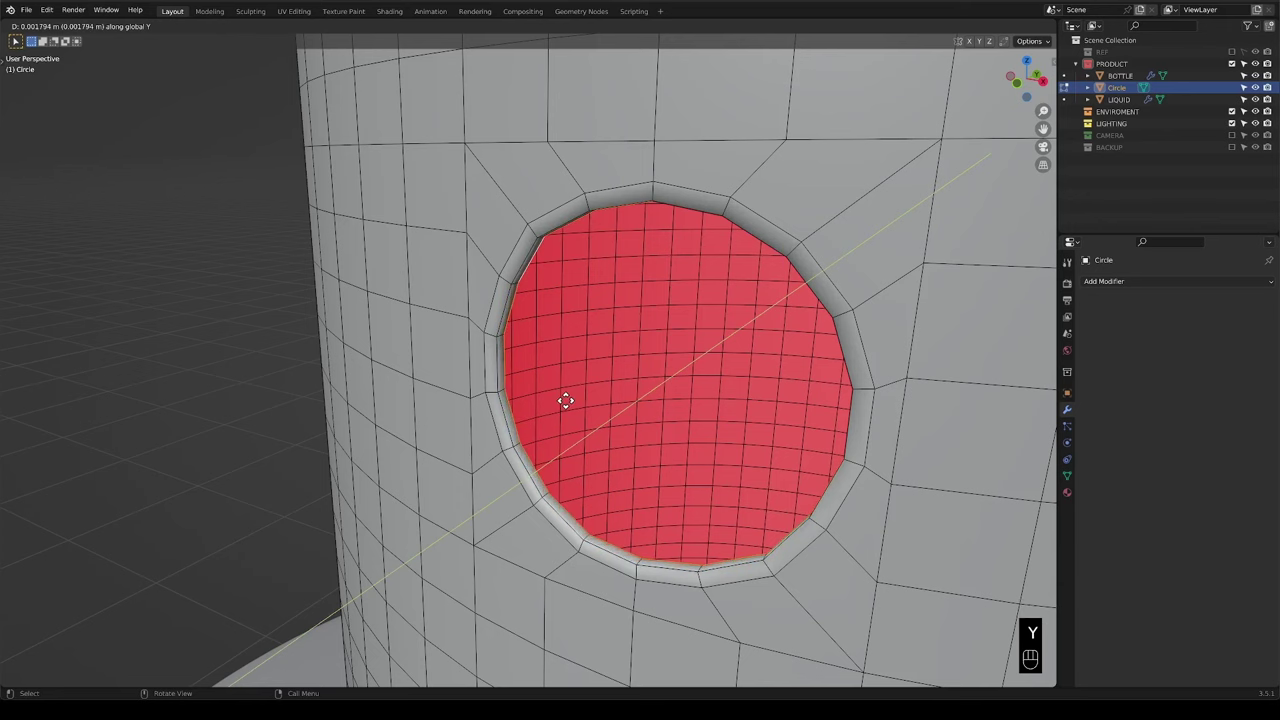
click(563, 401)
key(e)
key(y)
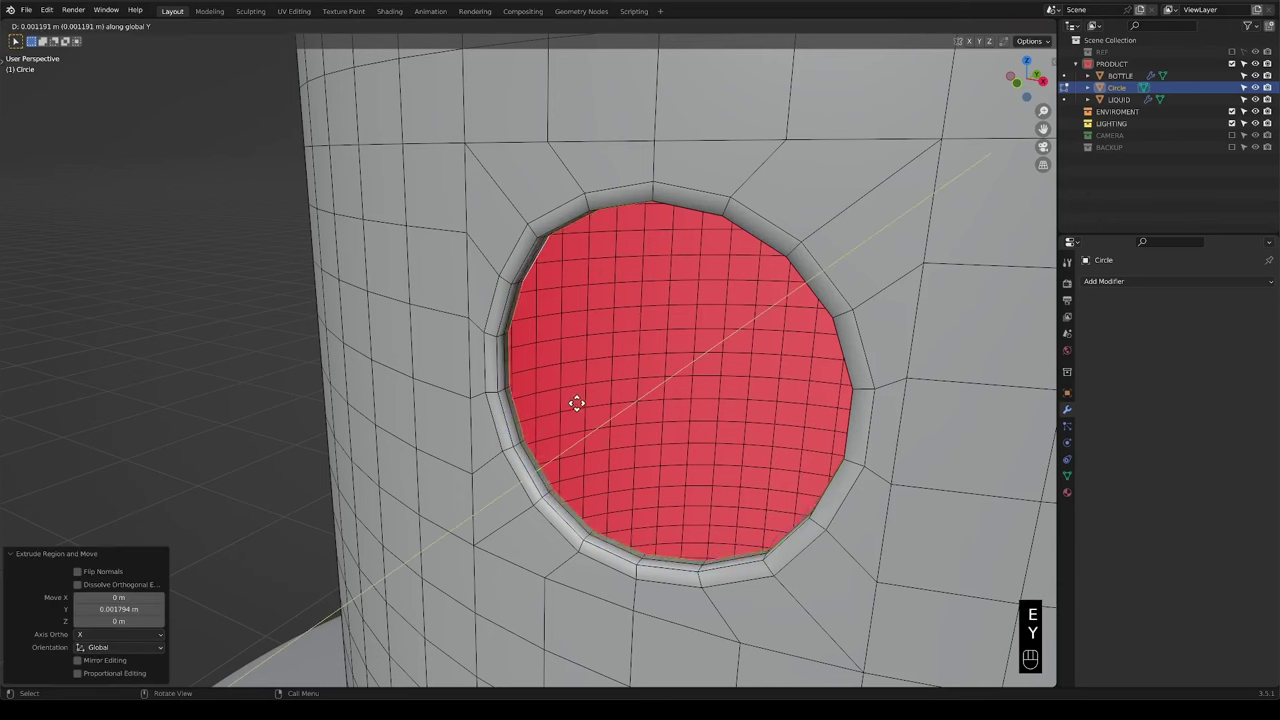
click(591, 391)
Return to Object Mode, shade the Circle object smooth and add a level 2 Subdivision modifier to it.
scroll(597, 400, down, 5)
key(Tab)
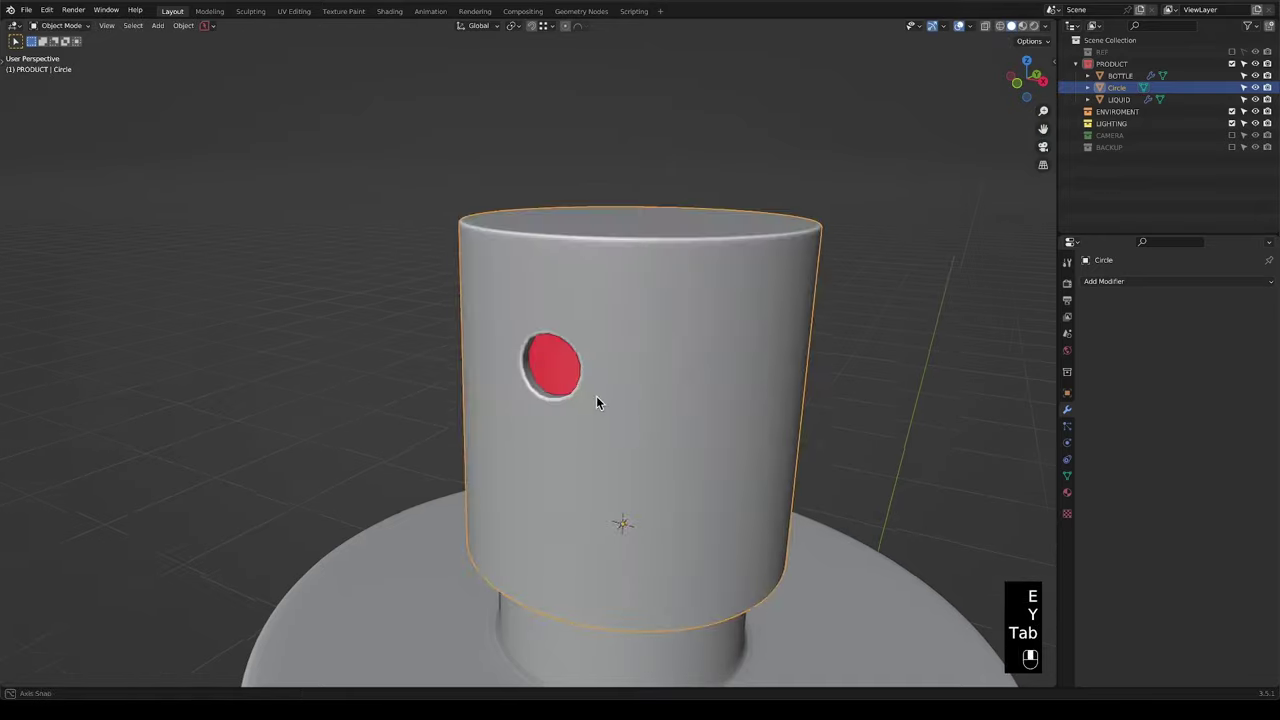
middle_drag(597, 400, 640, 405)
right_click(626, 379)
click(626, 376)
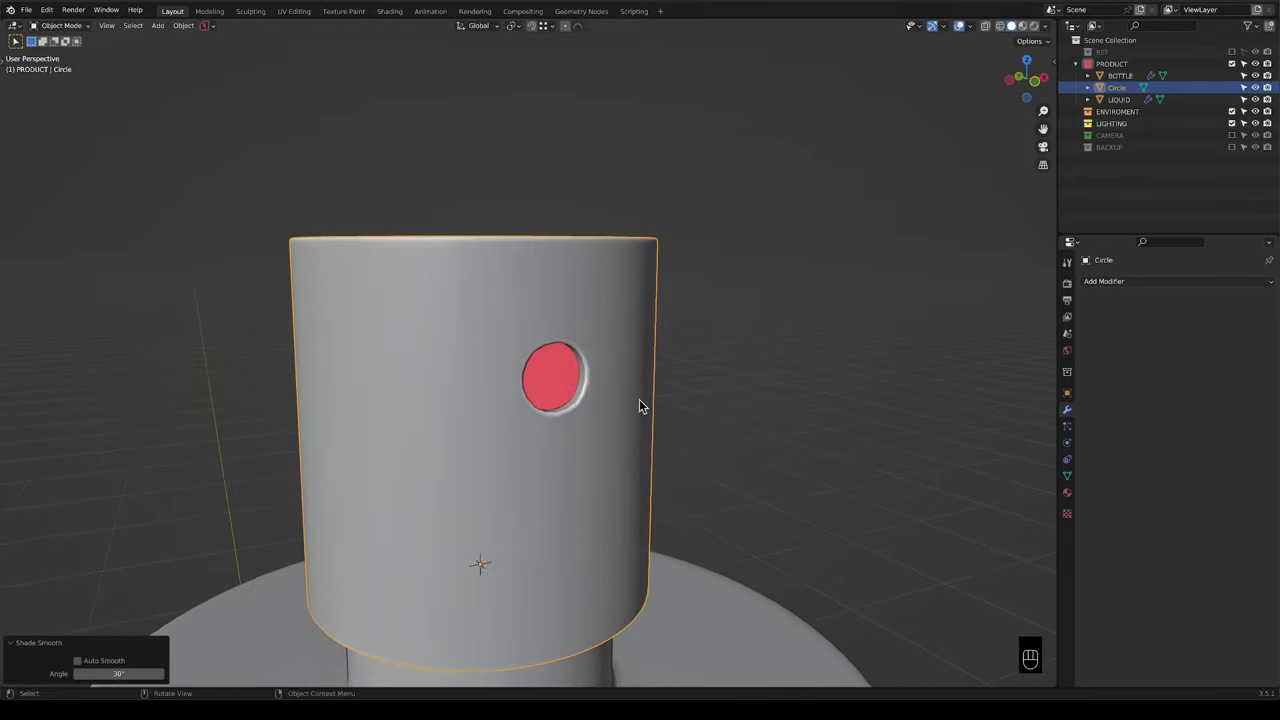
scroll(544, 372, up, 4)
middle_drag(503, 354, 514, 363)
scroll(501, 358, up, 1)
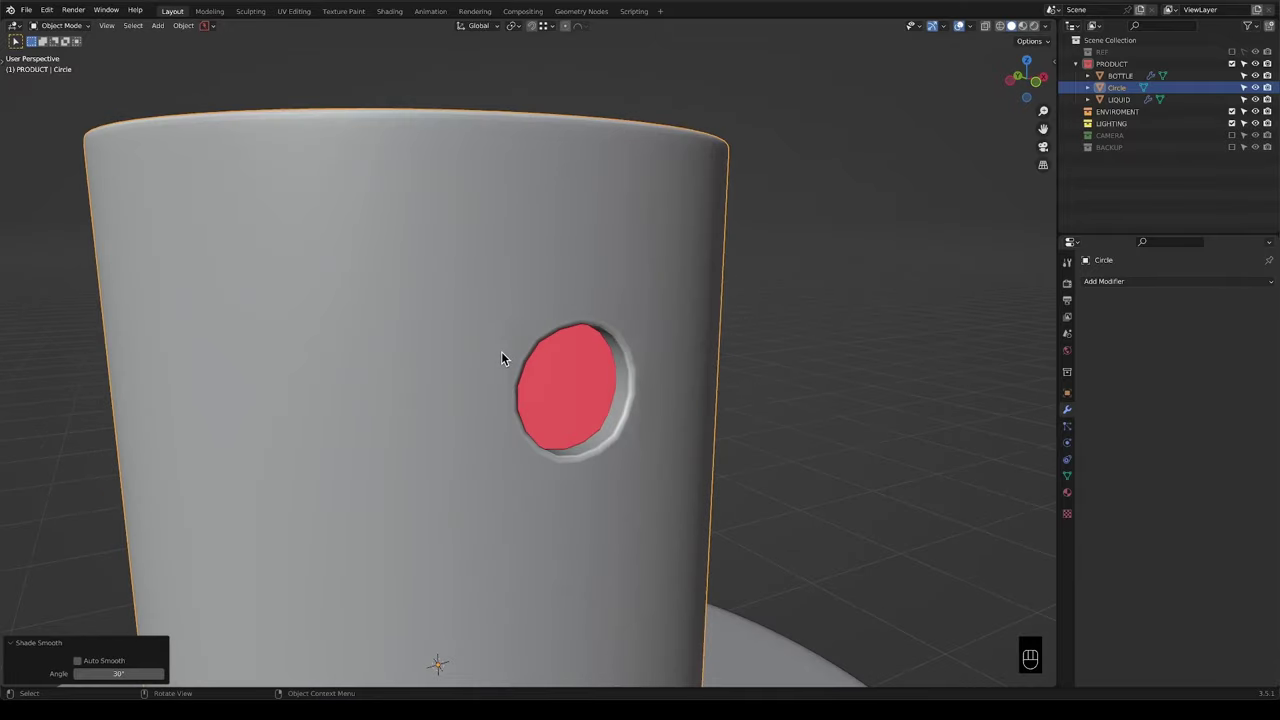
key(ctrl+2)
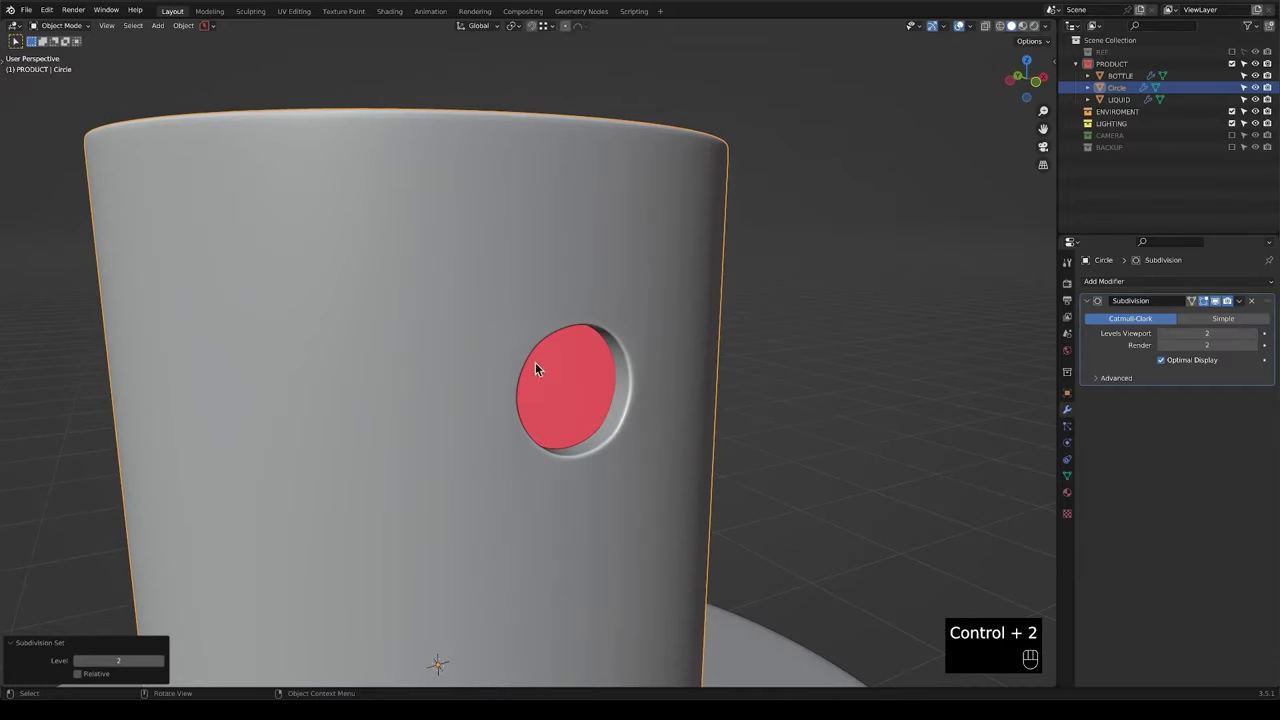
Enter Edit Mode on the pump head and select the edge loop around the rim of the nozzle hole.
middle_drag(535, 370, 611, 314)
key(Tab)
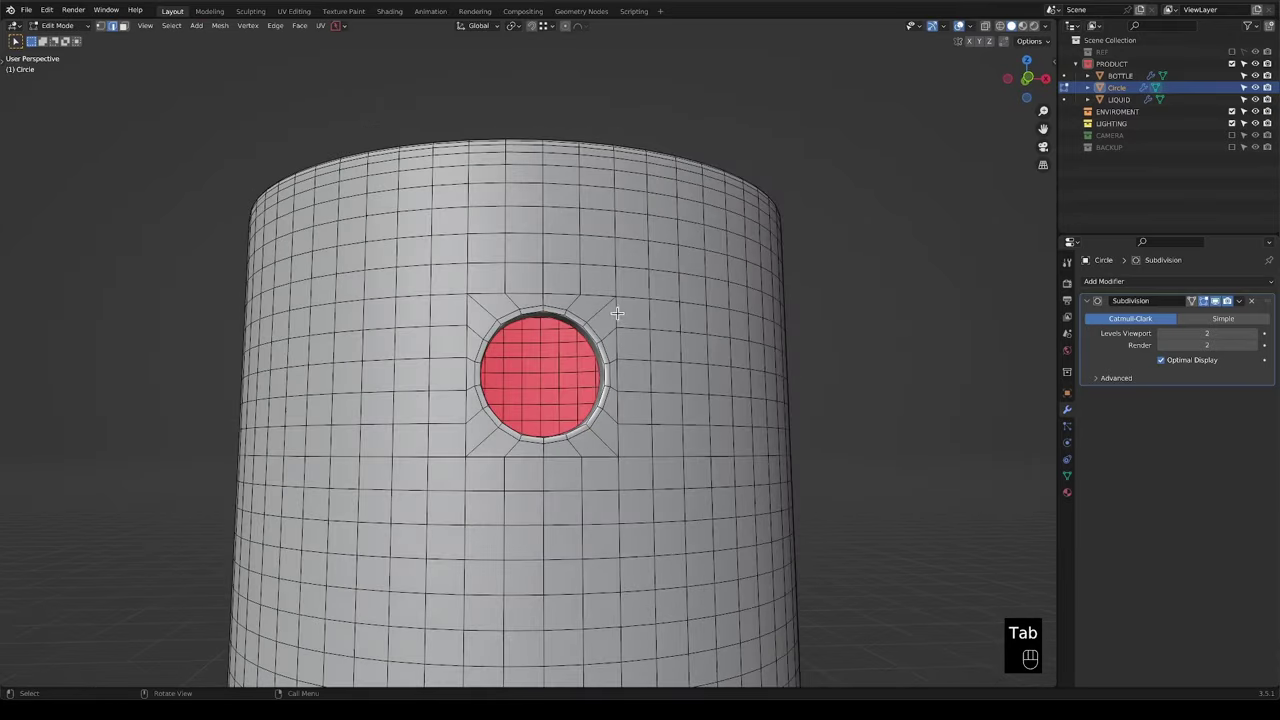
alt+click(569, 318)
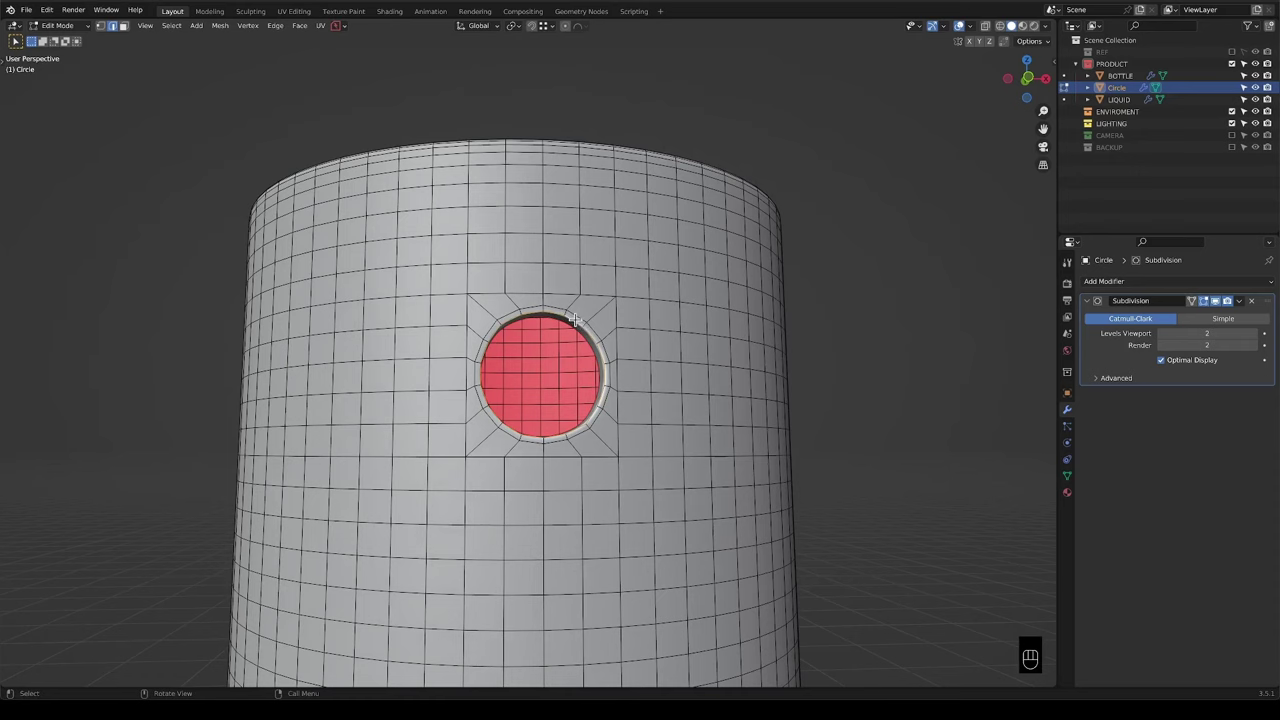
scroll(593, 329, up, 2)
middle_drag(624, 328, 591, 315)
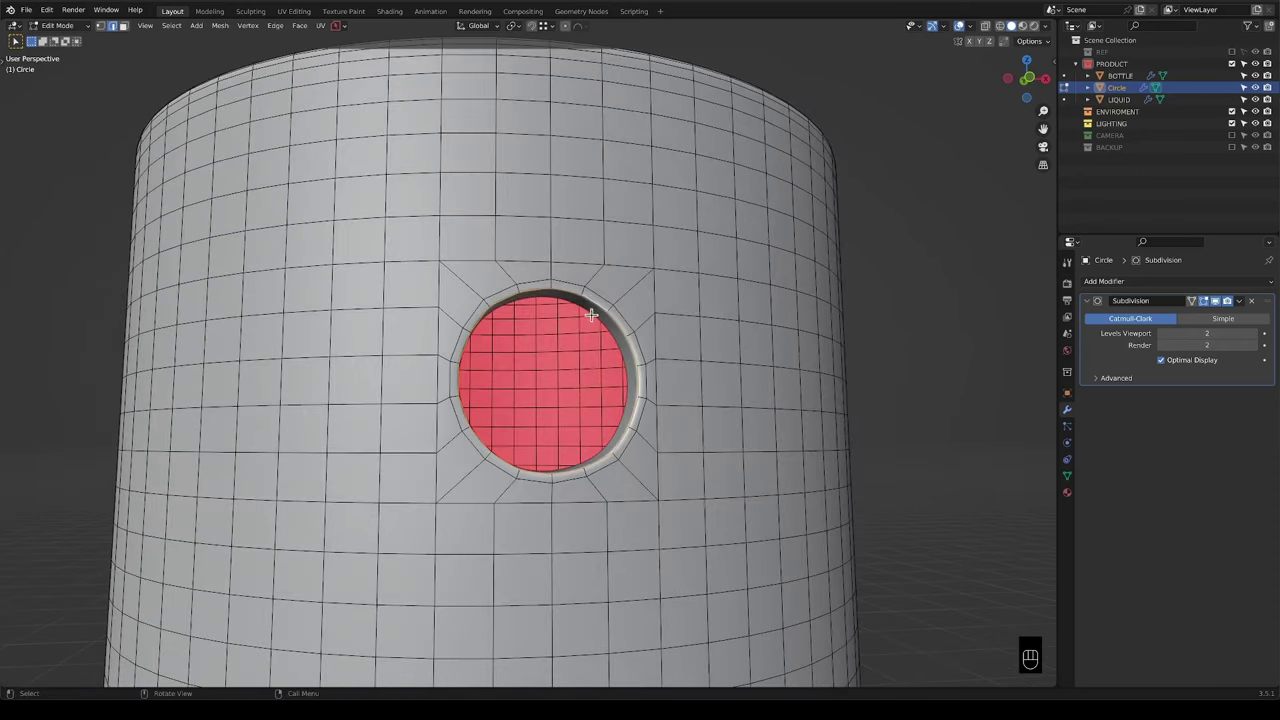
Try to even out the hole's selected rim loop with LoopTools Circle, and undo it.
right_click(591, 315)
mouse_move(583, 267)
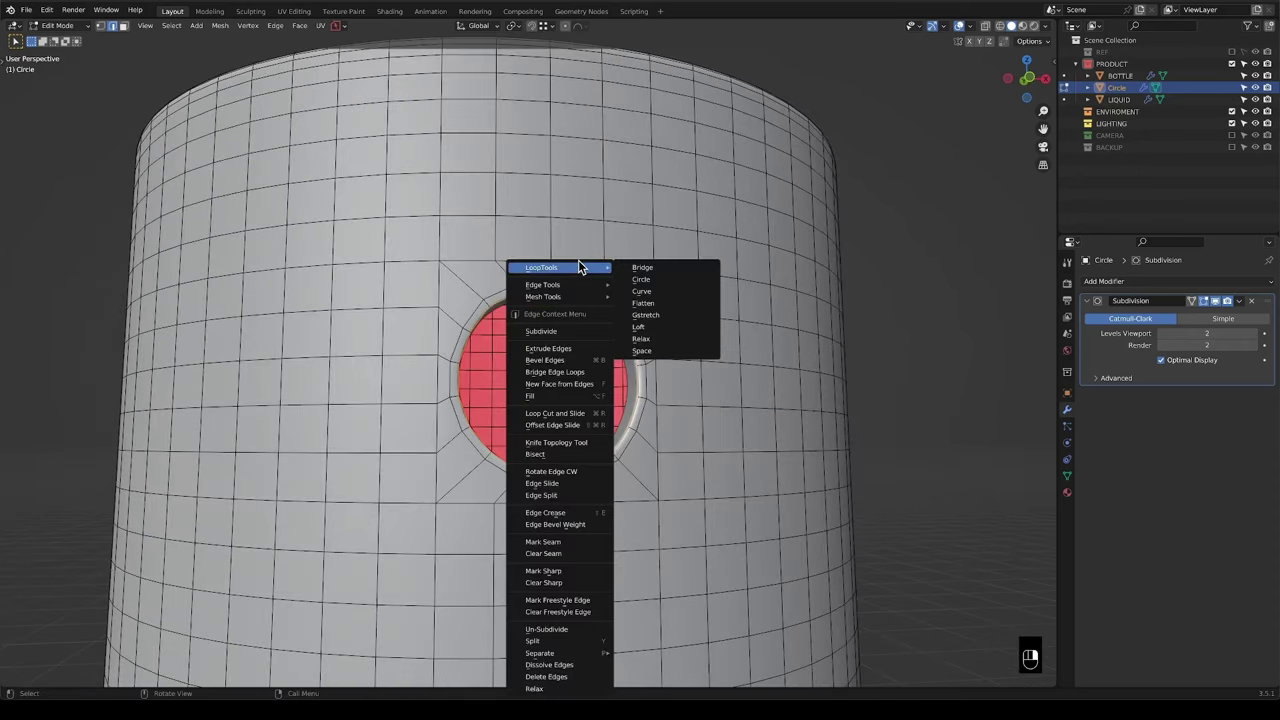
click(641, 279)
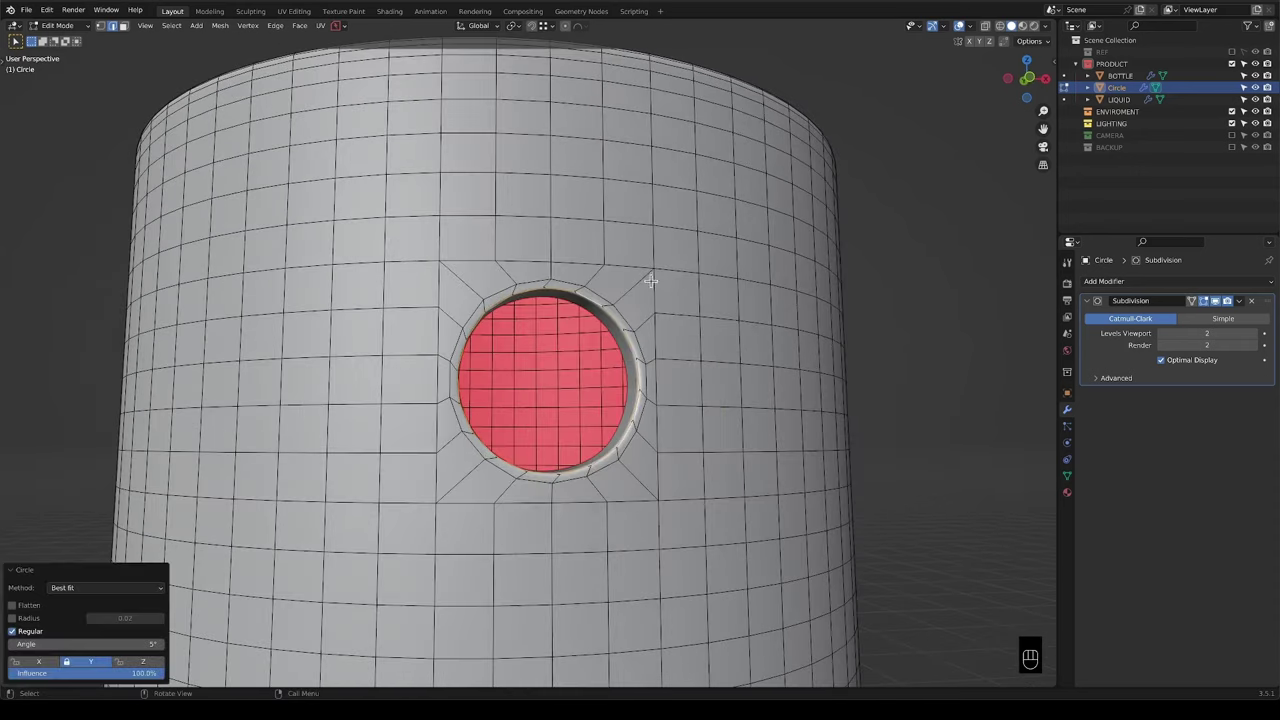
key(super+z)
right_click(622, 328)
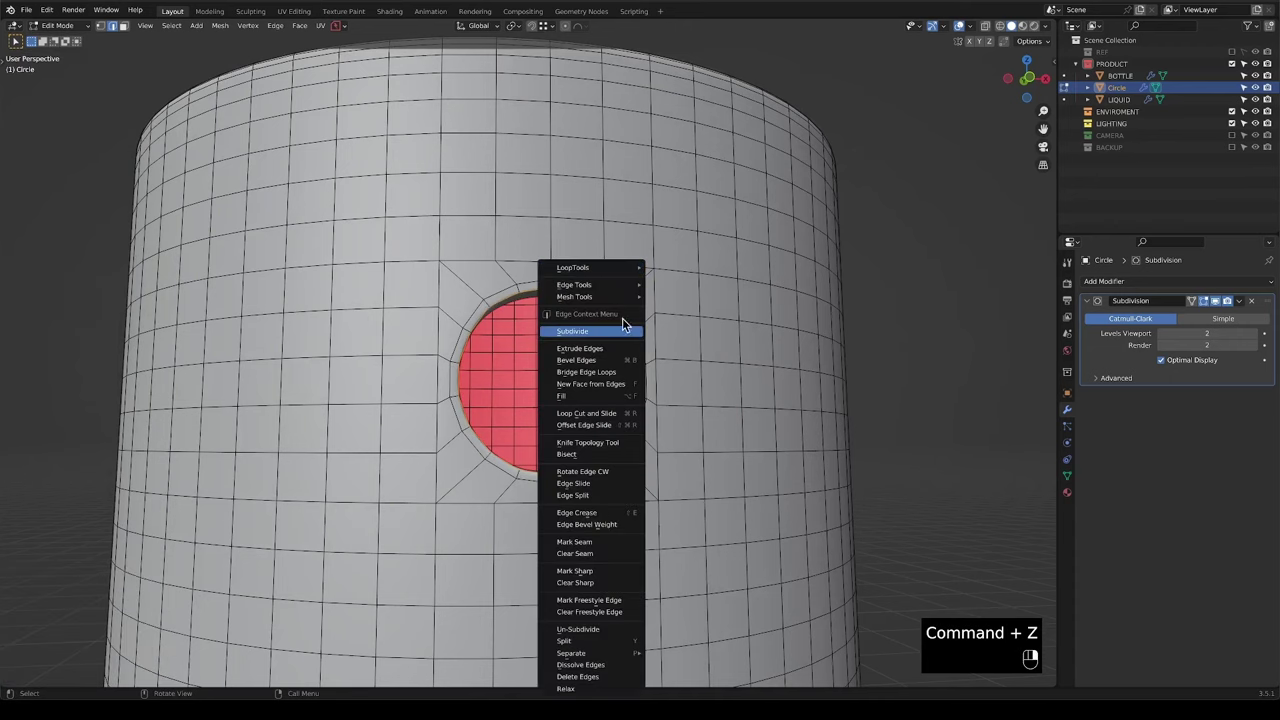
Duplicate the hole's rim loop in place and separate the copy into its own object.
middle_drag(866, 400, 687, 359)
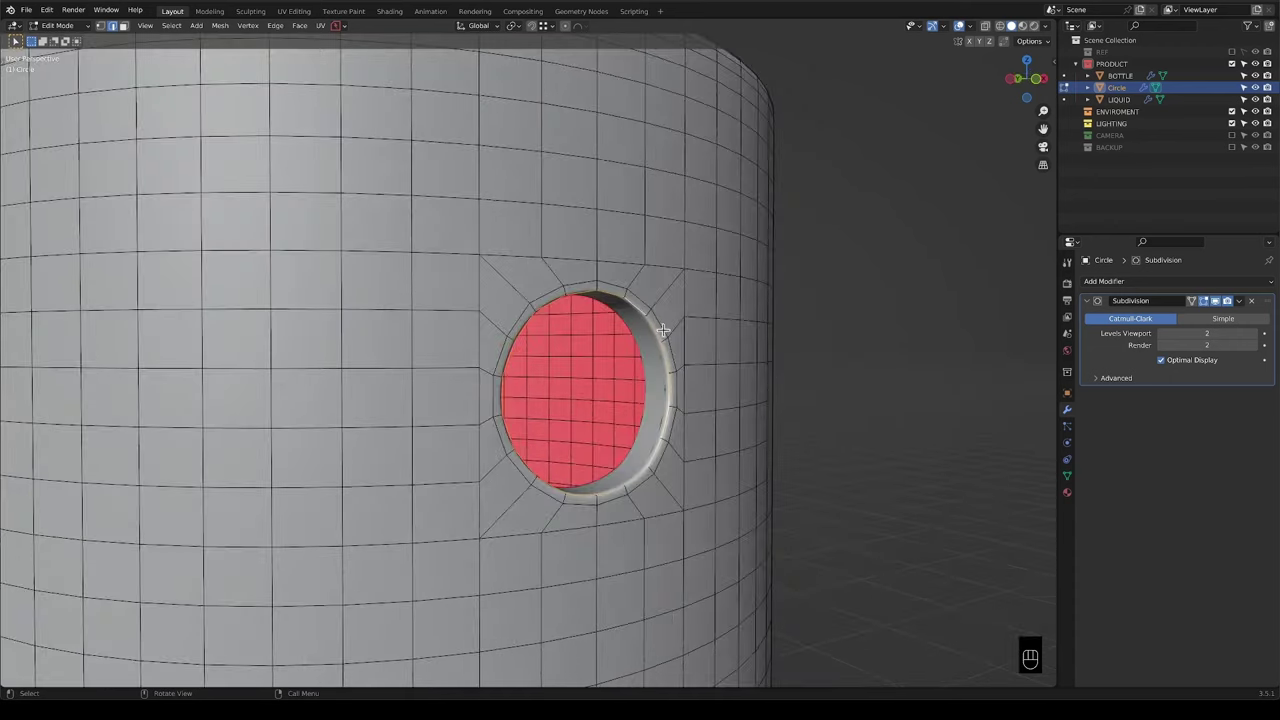
key(shift+d)
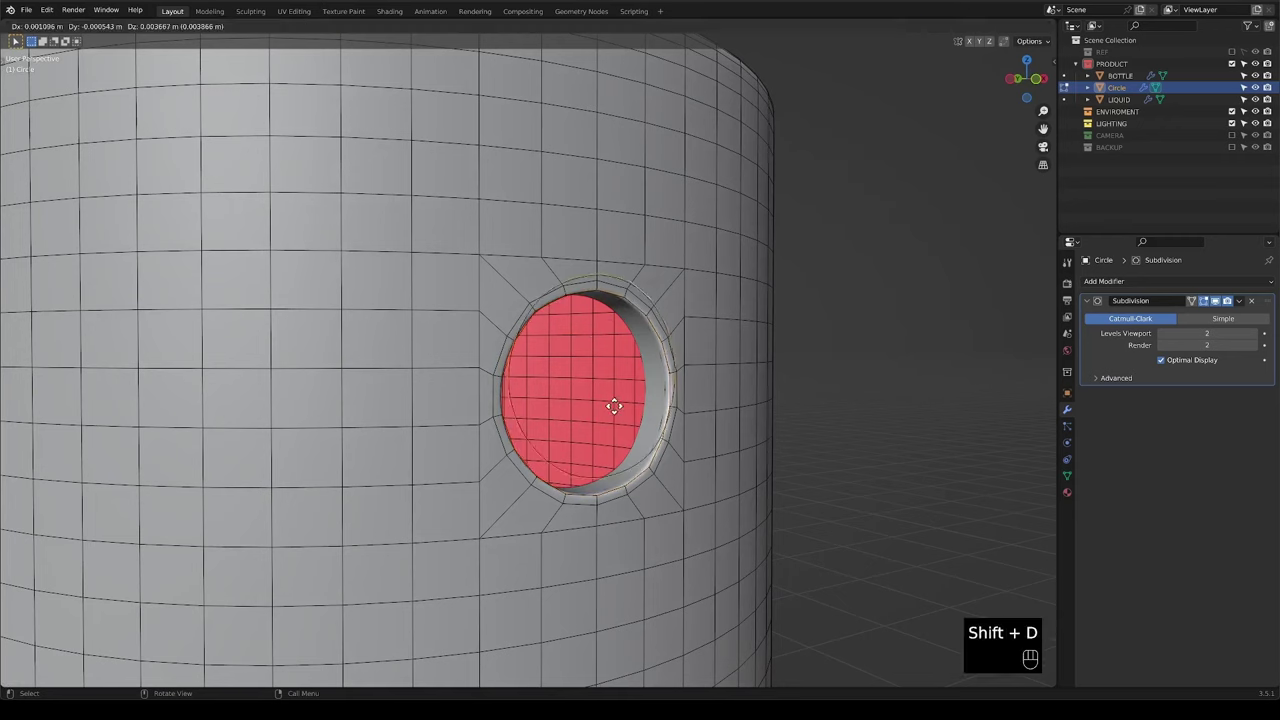
right_click(653, 380)
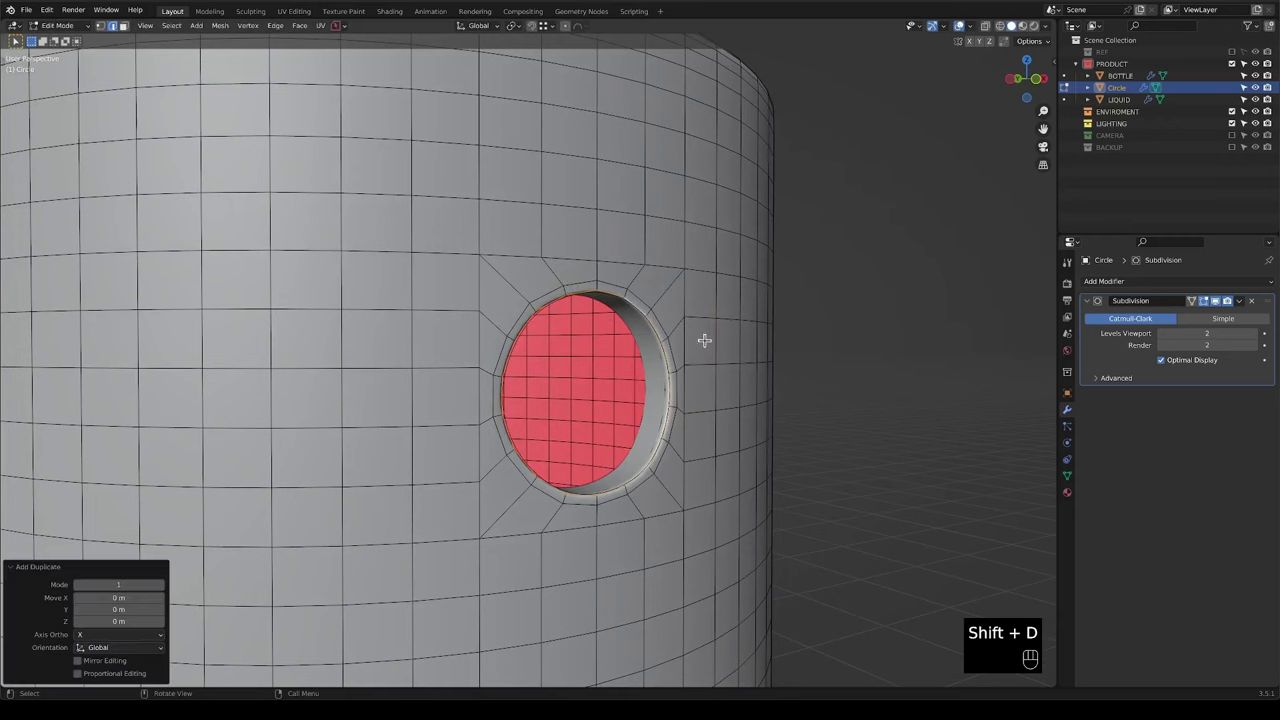
key(p)
click(675, 341)
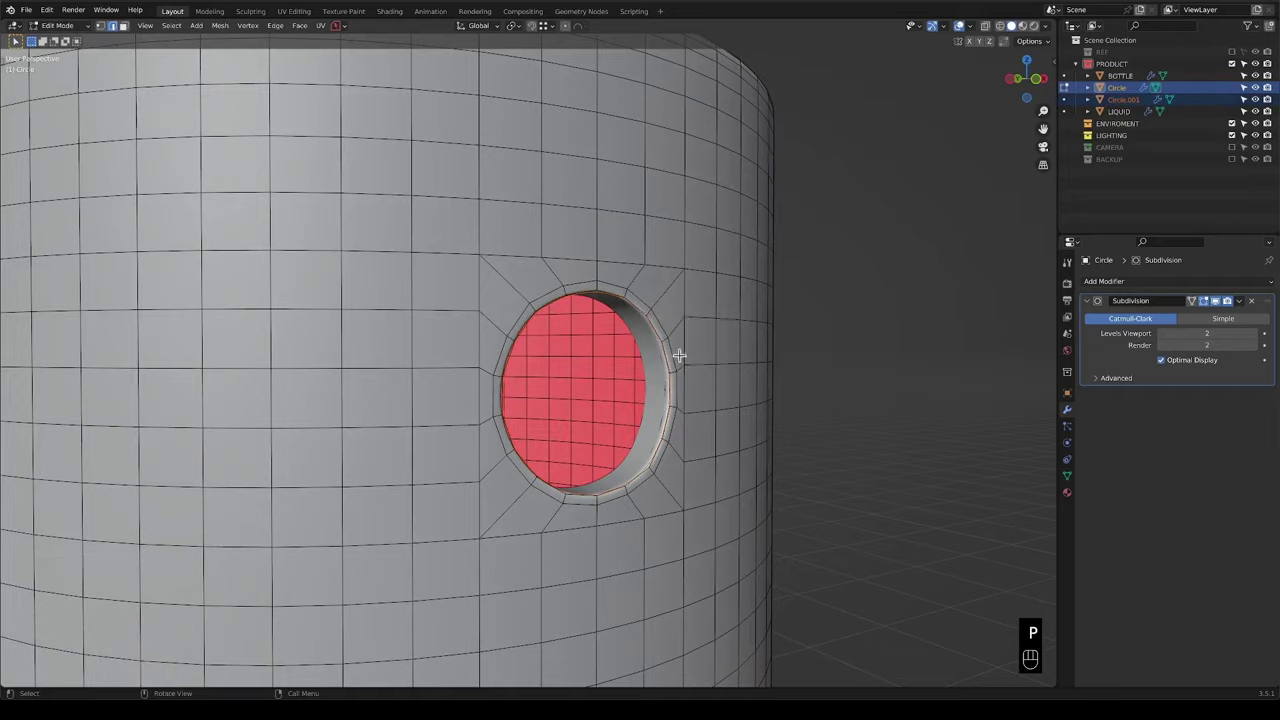
Enter Edit Mode on the separated ring, select all its vertices and flatten them by scaling to 0 along Y.
middle_drag(680, 354, 720, 368)
key(Tab)
click(674, 332)
key(Tab)
key(a)
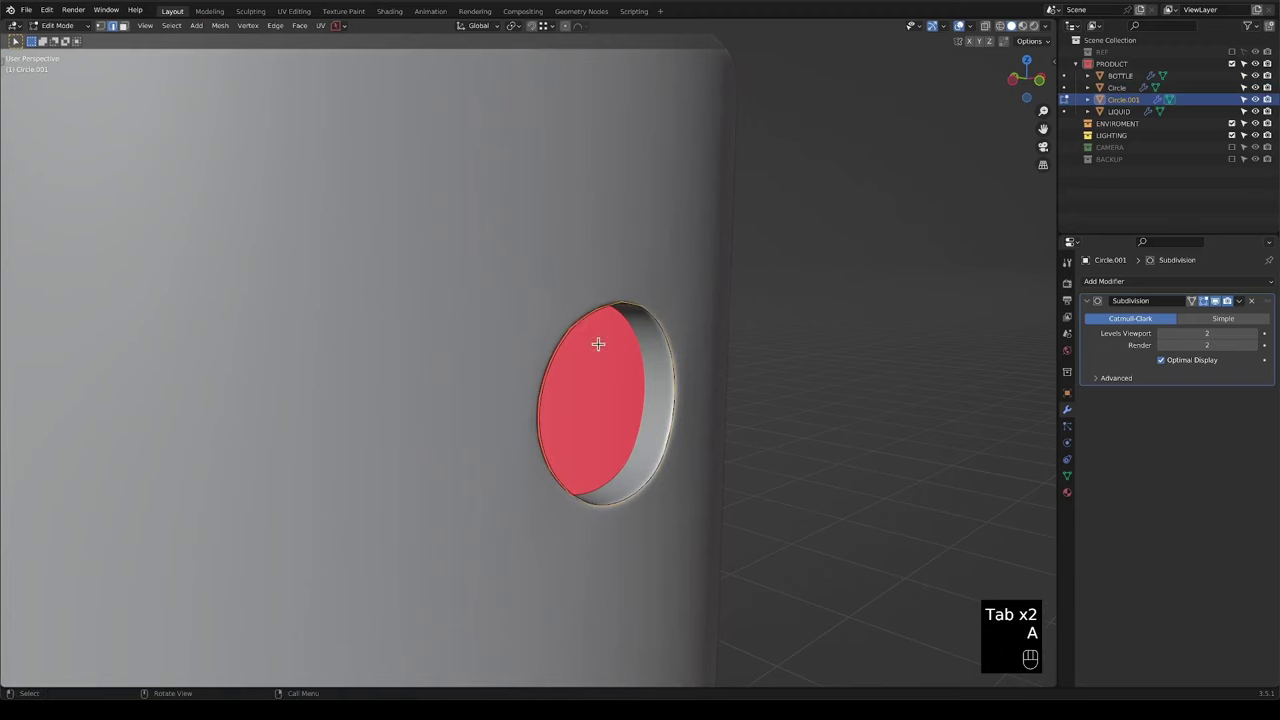
key(1)
key(s)
key(y)
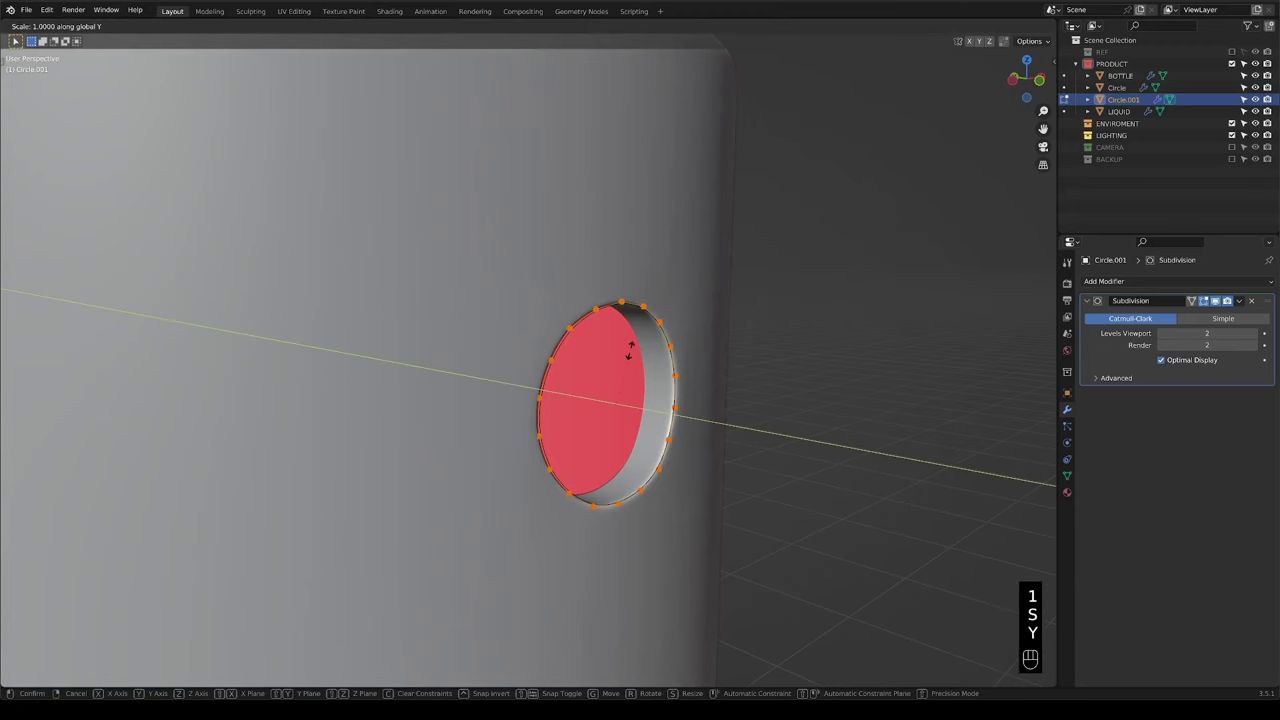
key(KP_0)
key(KP_Enter)
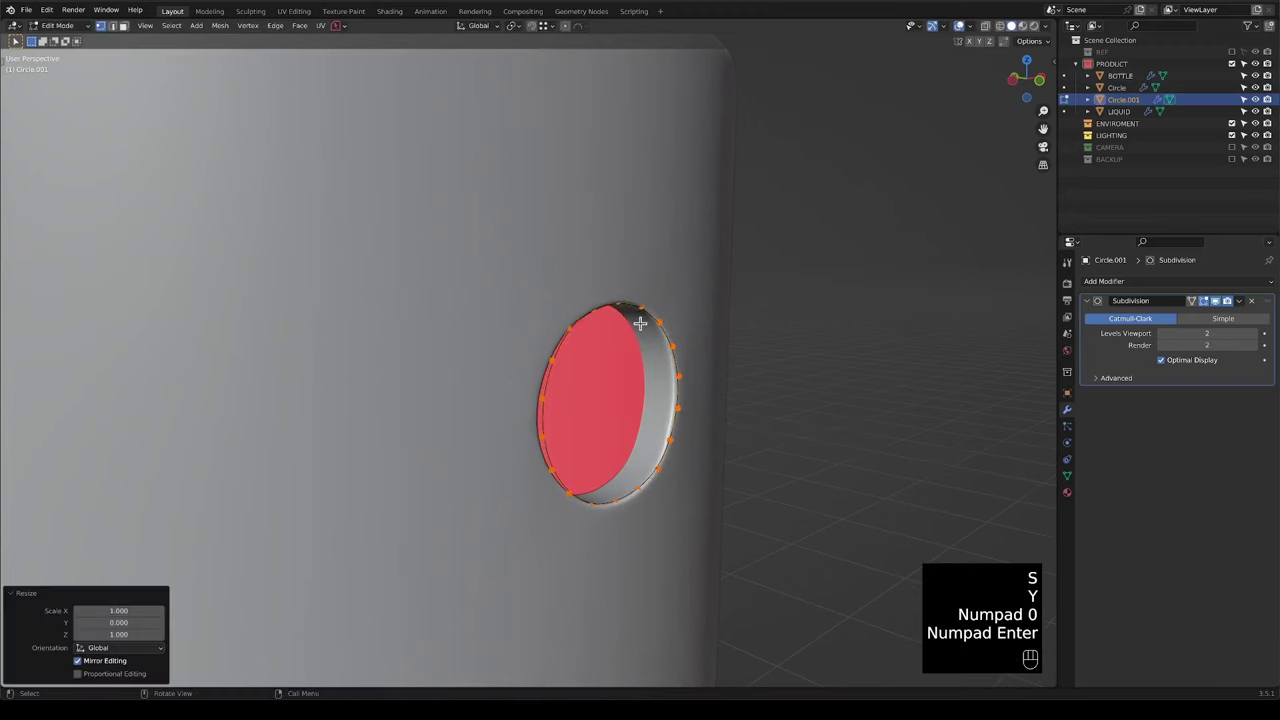
Move the flattened ring into the hole along Y by about 0.0014 m.
scroll(707, 350, down, 3)
mouse_move(689, 363)
middle_down()
mouse_move(743, 351)
mouse_move(700, 354)
middle_up()
key(Tab)
key(Tab)
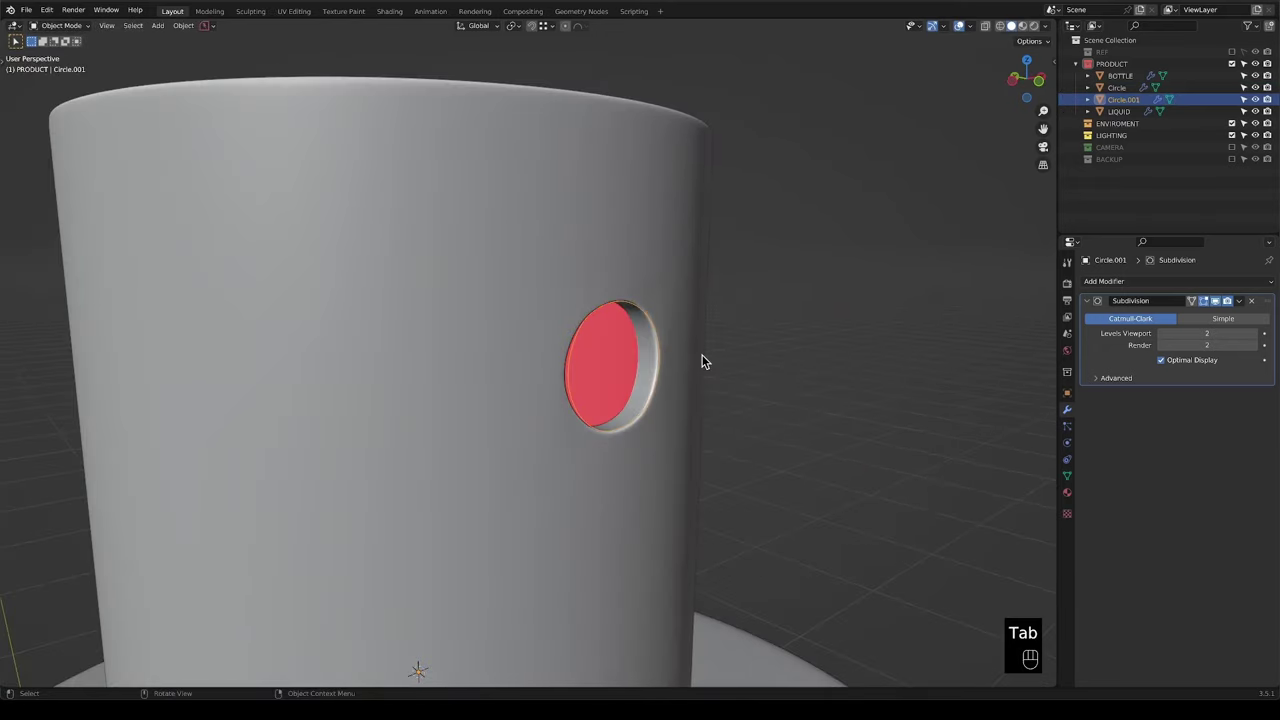
key(g)
key(x)
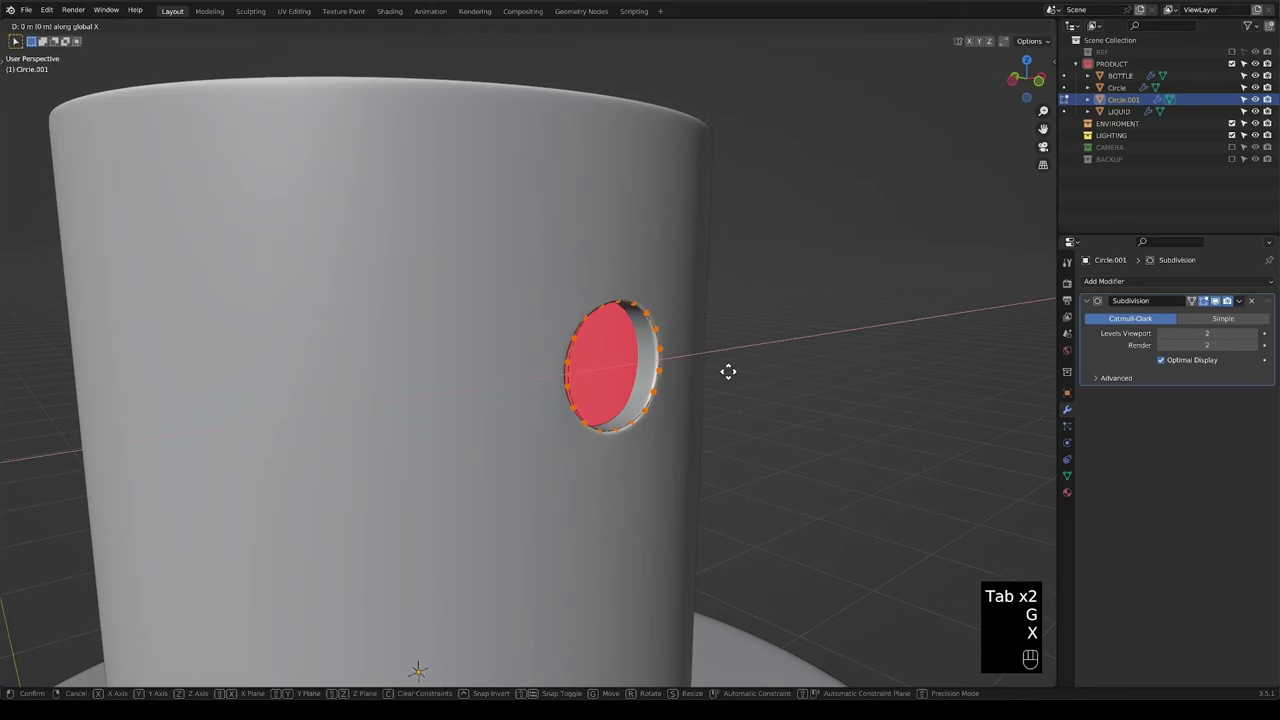
key(y)
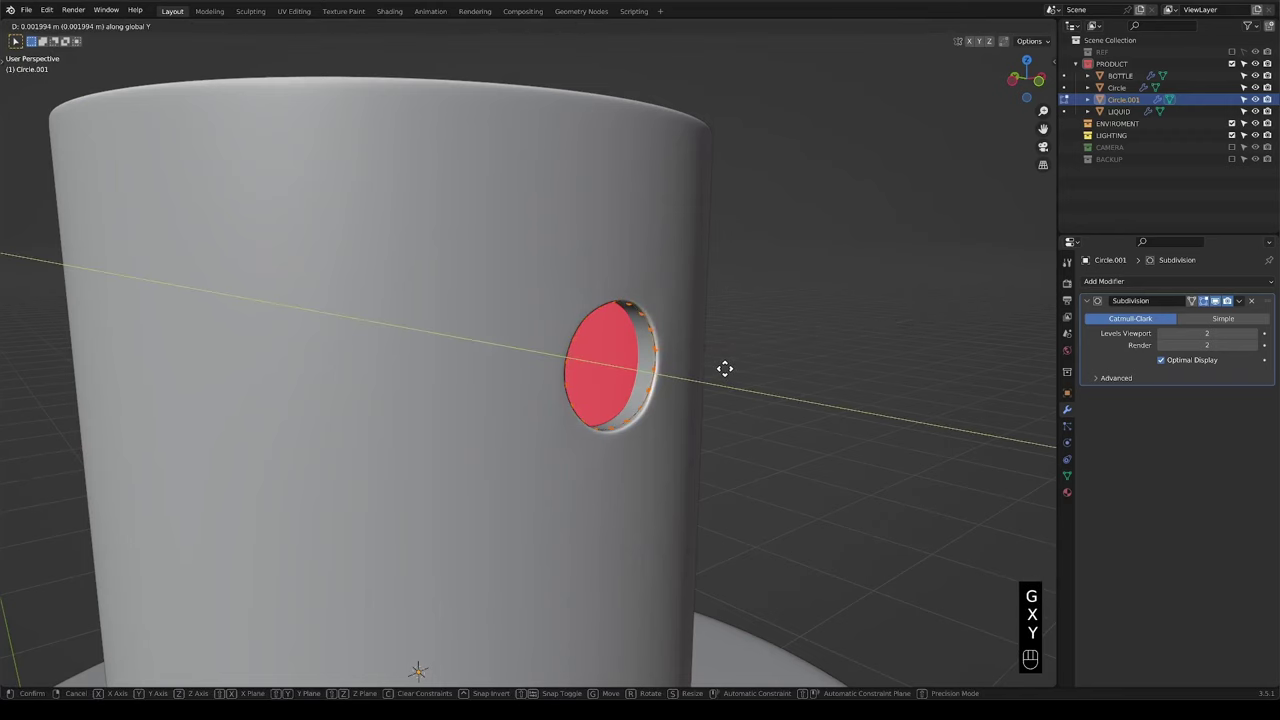
click(726, 369)
Extrude the ring inward along Y by about 0.0062 m.
scroll(712, 389, up, 2)
mouse_move(712, 389)
shift+middle_down()
mouse_move(723, 389)
mouse_move(697, 389)
mouse_move(734, 389)
shift+middle_up()
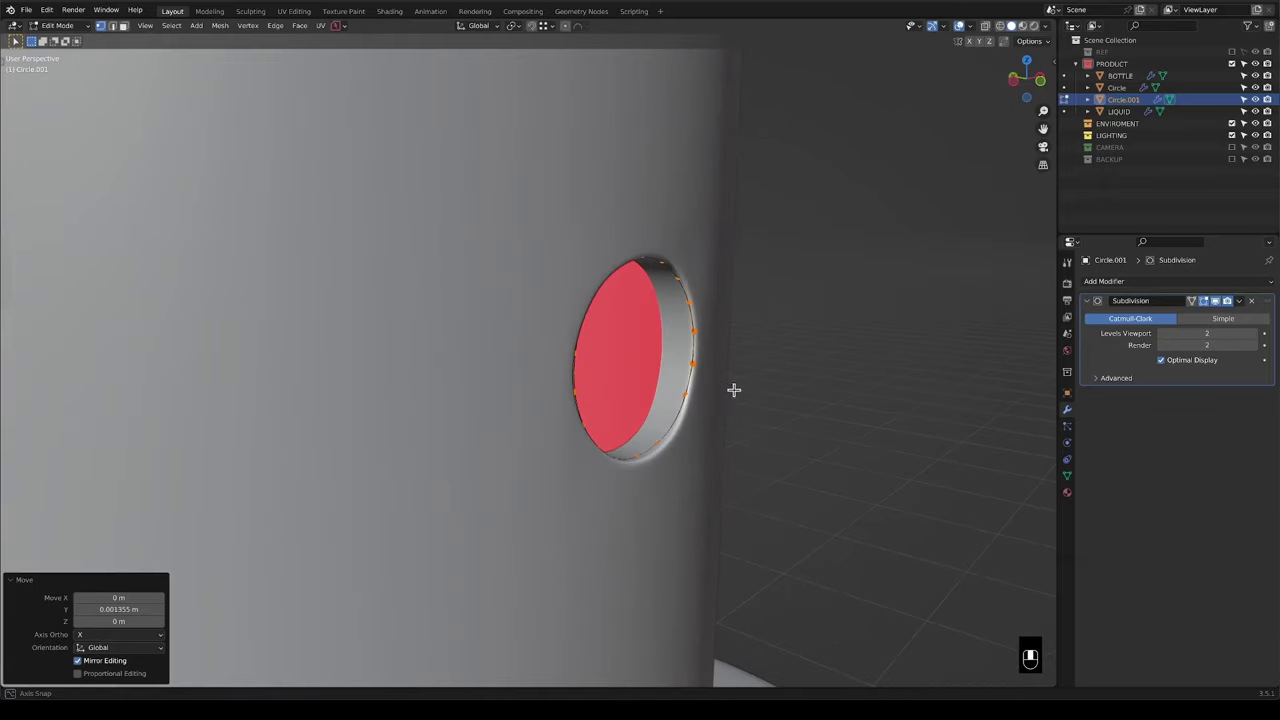
key(e)
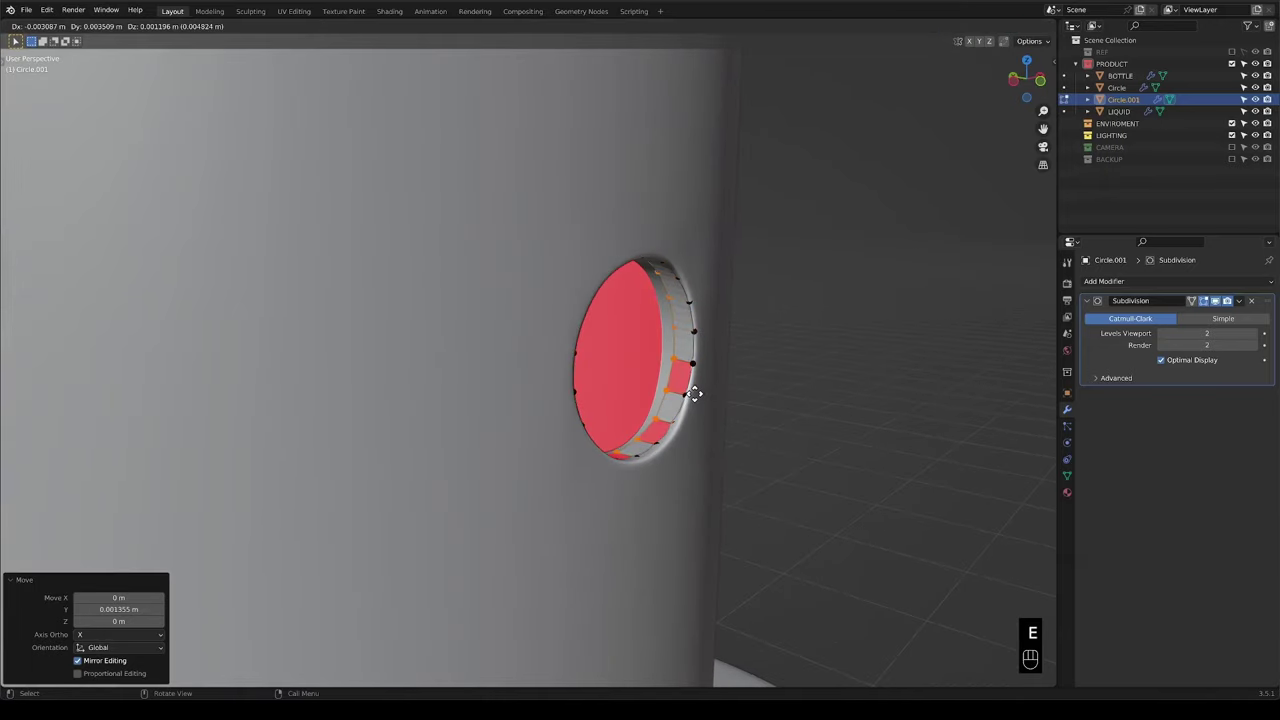
key(y)
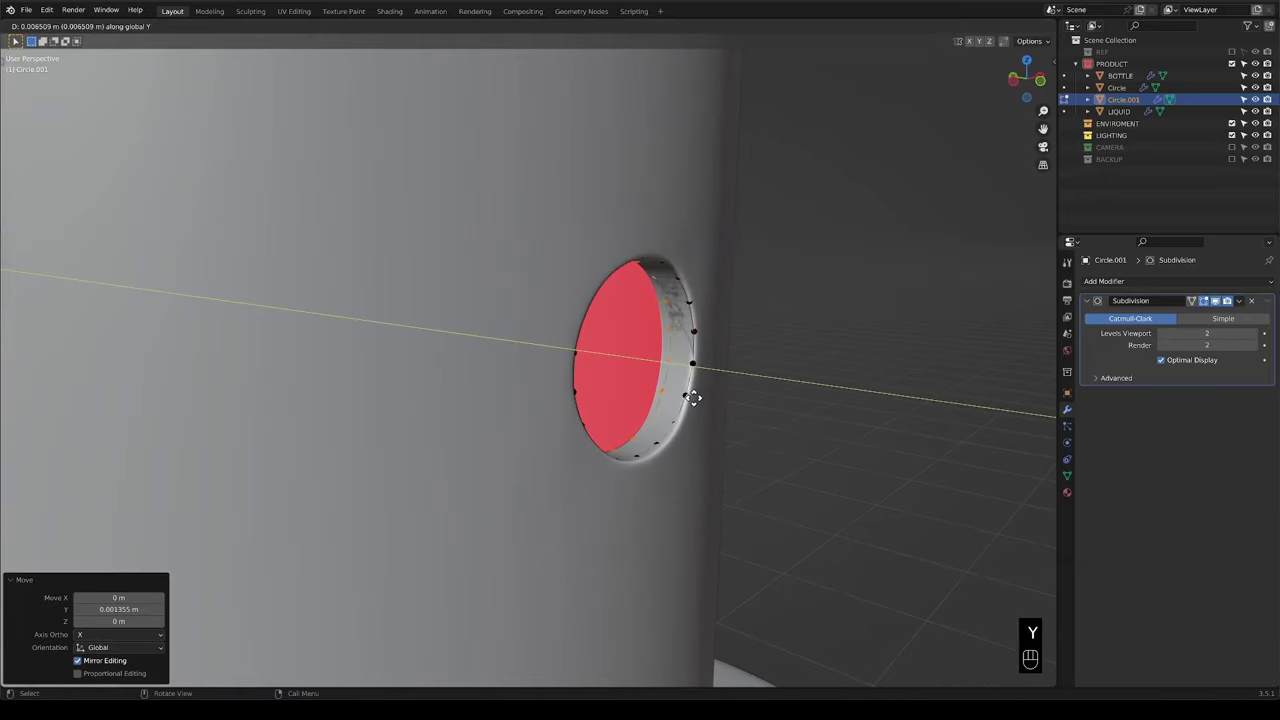
click(694, 398)
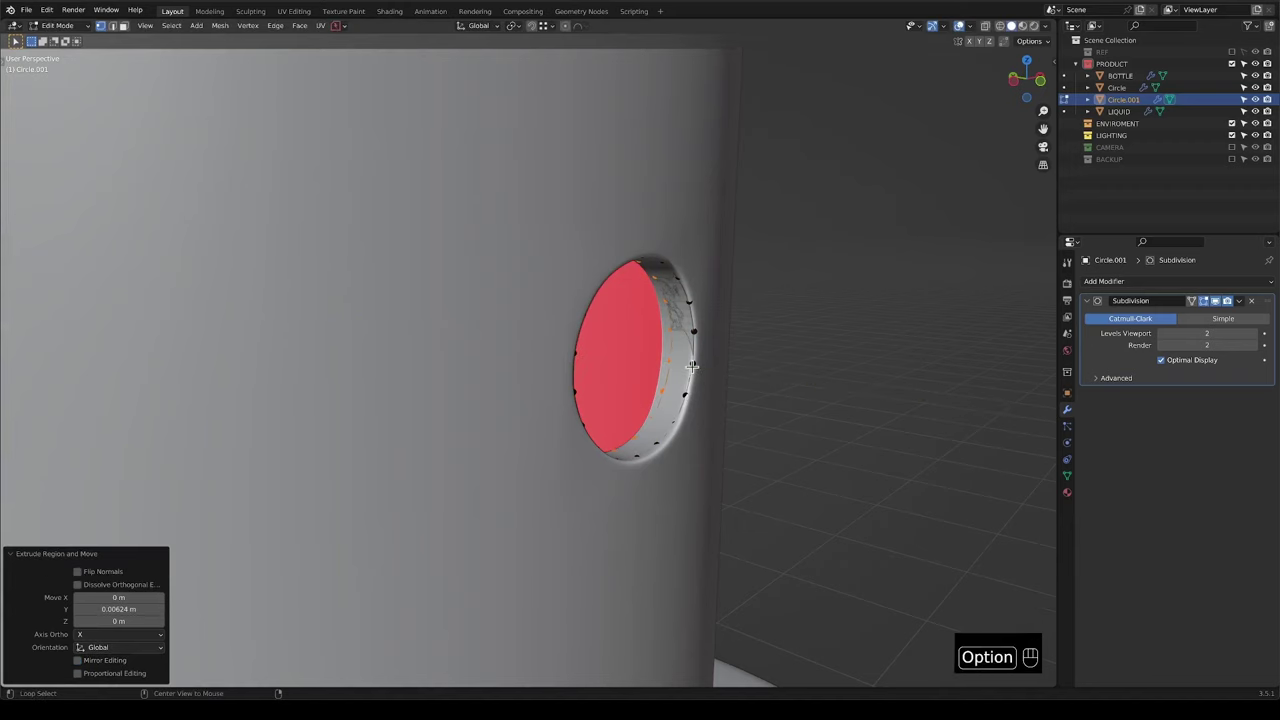
Fill the extruded ring's front edge loop with a face and recalculate the mesh's normals outward.
alt+click(694, 355)
mouse_move(694, 355)
middle_down()
mouse_move(723, 386)
mouse_move(674, 374)
mouse_move(704, 380)
mouse_move(674, 354)
mouse_move(720, 337)
mouse_move(674, 329)
mouse_move(694, 357)
mouse_move(669, 318)
mouse_move(702, 327)
mouse_move(677, 351)
mouse_move(670, 343)
mouse_move(711, 346)
mouse_move(693, 341)
middle_up()
key(f)
scroll(686, 366, up, 3)
key(super+z)
key(a)
key(shift+n)
key(f)
Isolate the nozzle disc in local view and add a supporting edge loop on its side wall, slid close to the front rim.
key(slash)
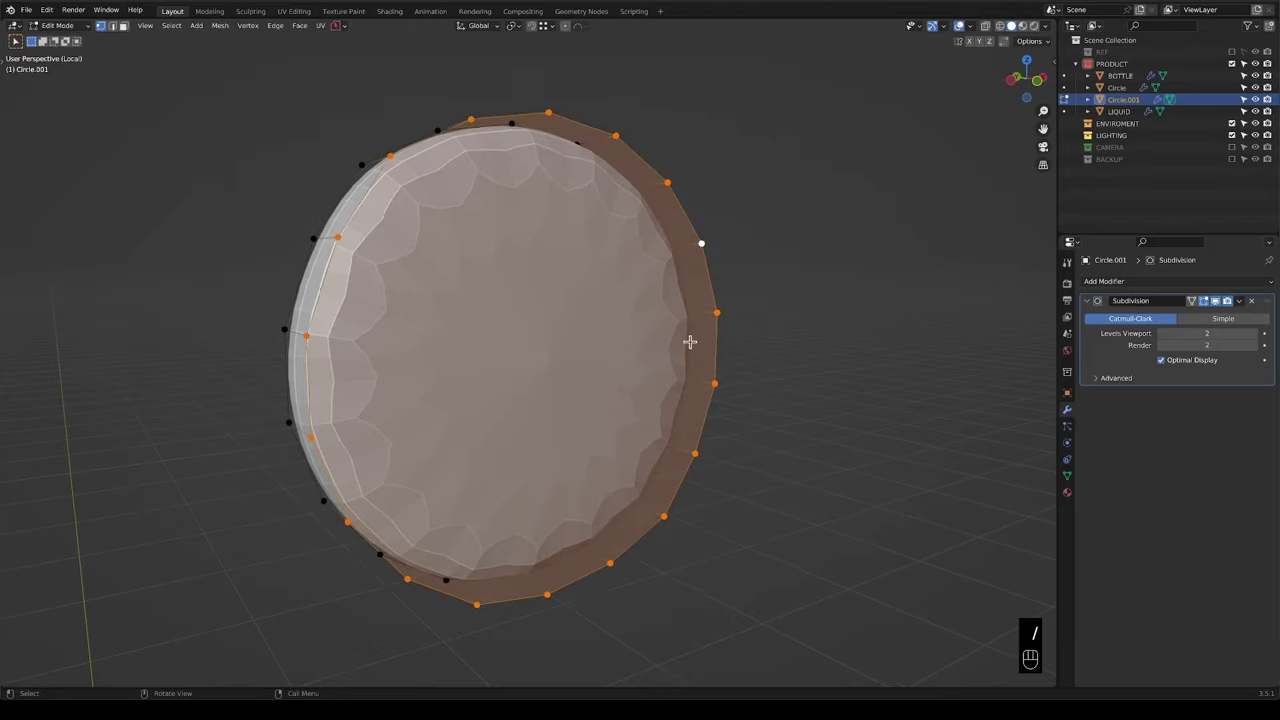
scroll(594, 340, down, 2)
middle_drag(604, 346, 571, 320)
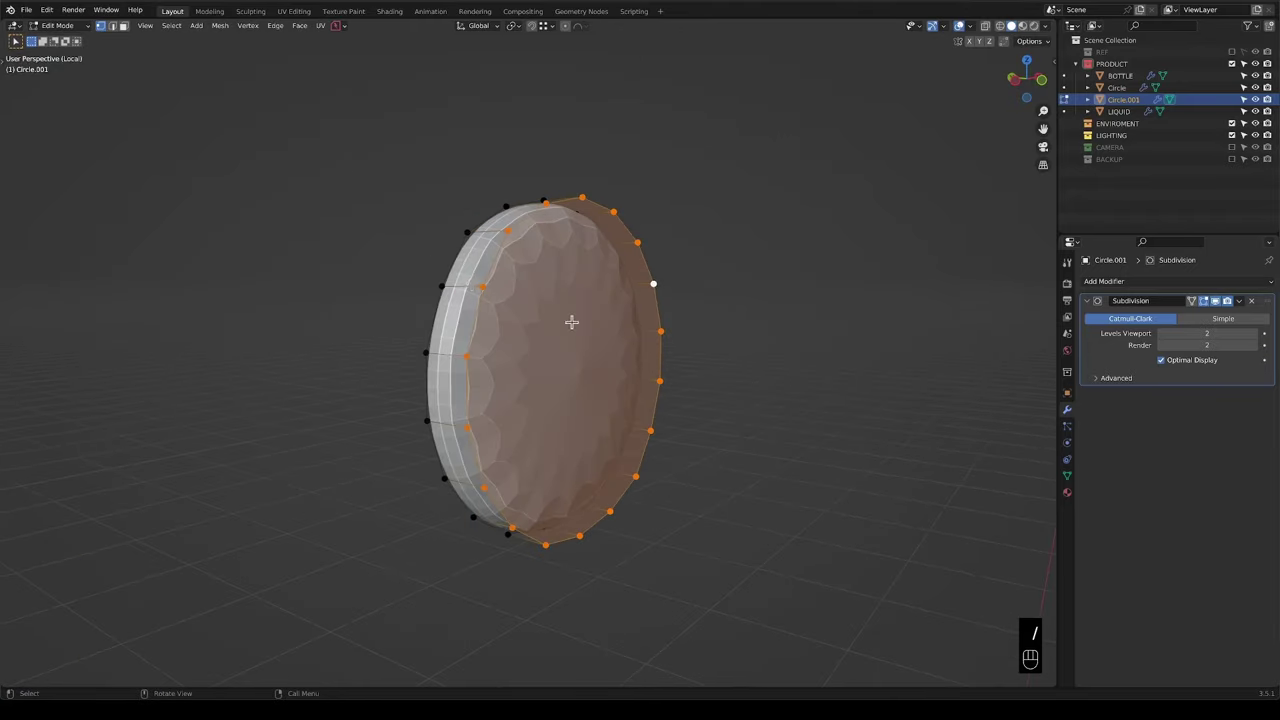
key(ctrl+r)
click(476, 283)
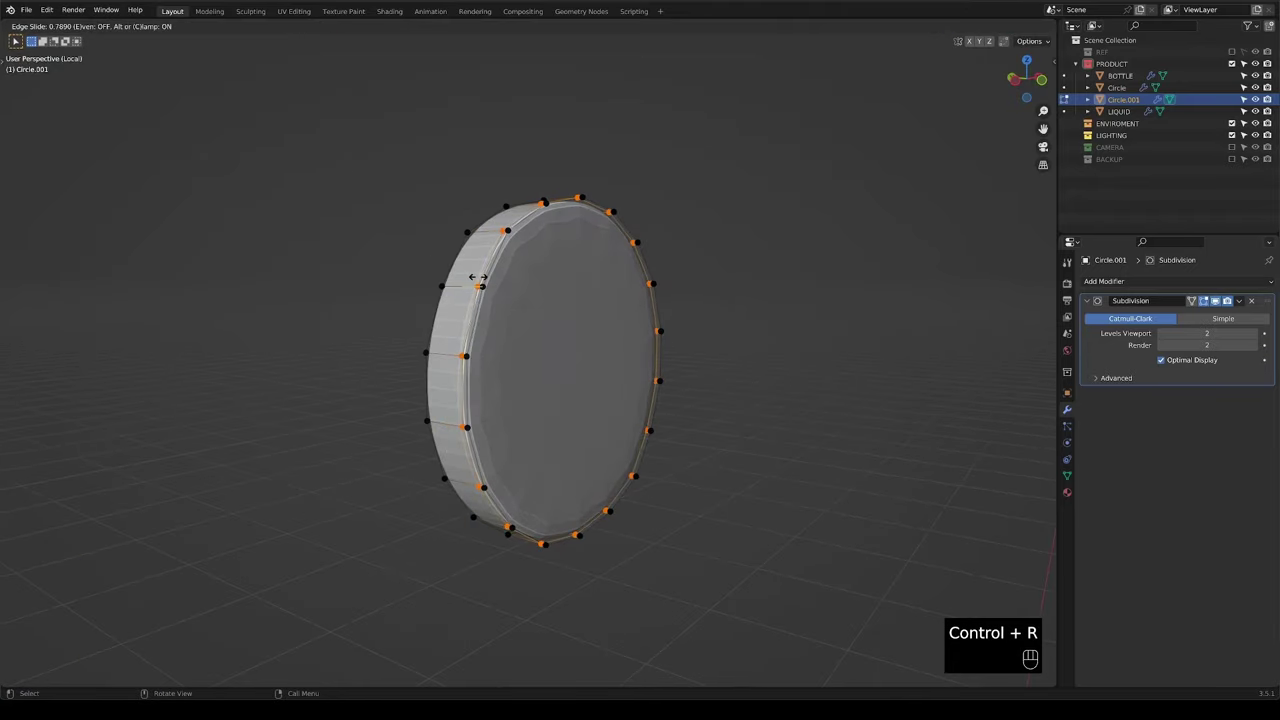
click(478, 283)
Inset the disc's front face by about 0.0017 m, and inset the resulting inner face by about 0.0159 m.
middle_drag(478, 283, 598, 331)
alt+click(591, 194)
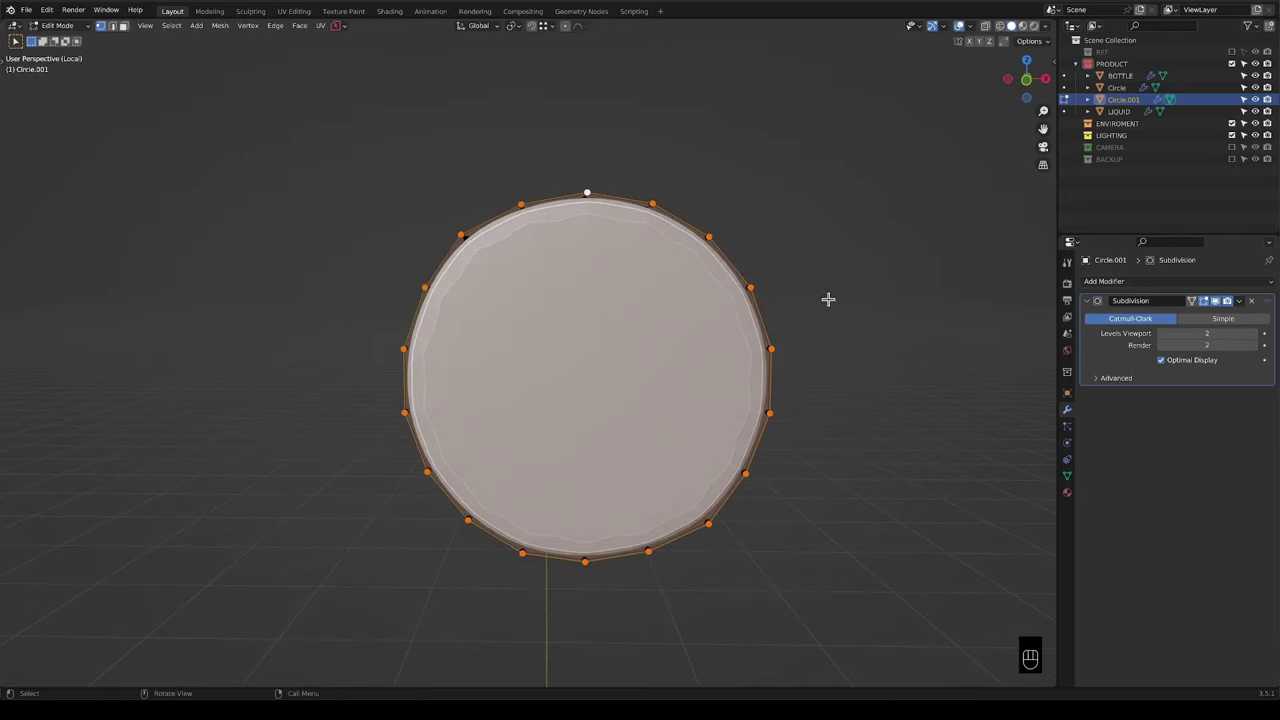
key(i)
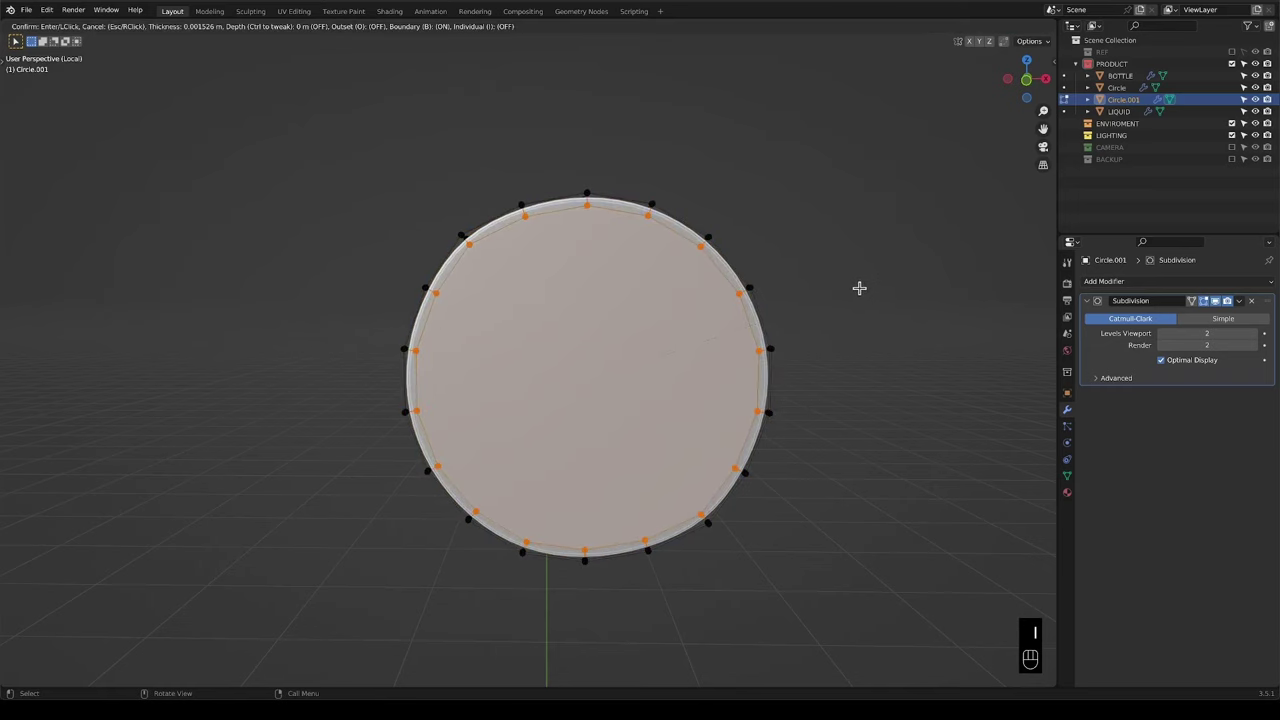
click(858, 288)
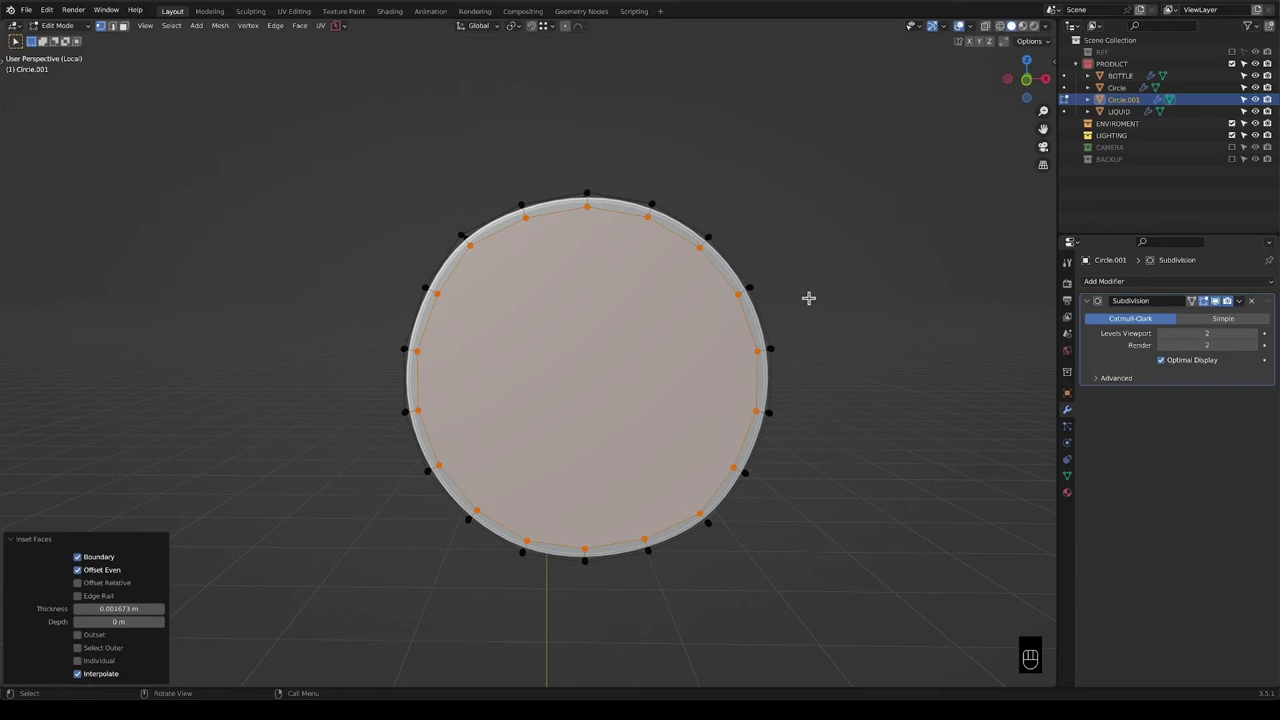
key(i)
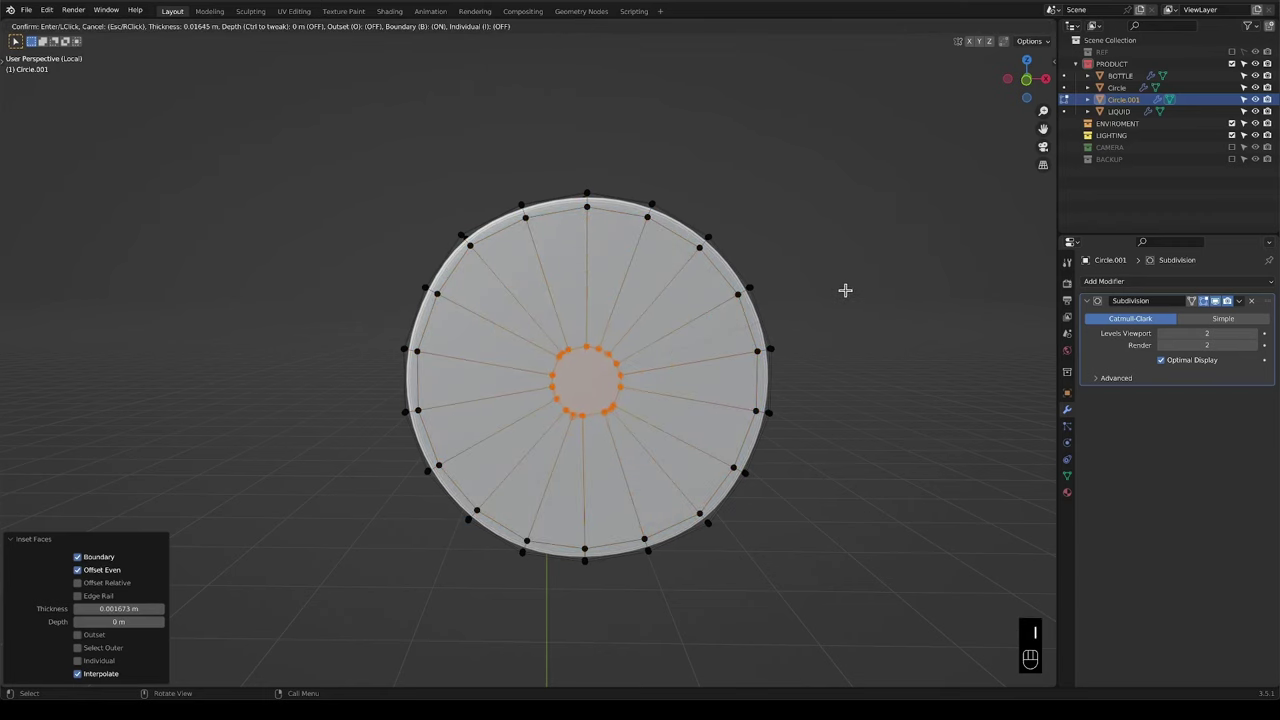
click(846, 290)
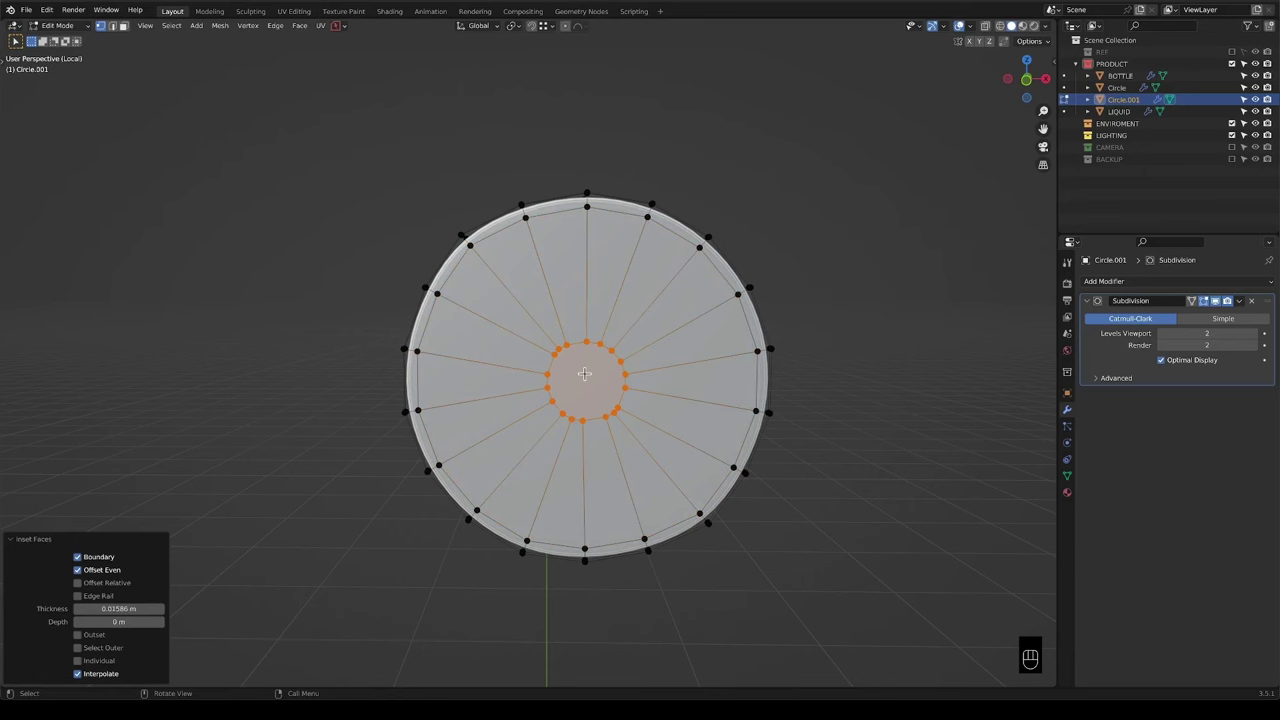
In front view, apply LoopTools Circle to the small centre loop with no axis locked and the angle set to 0°.
key(KP_1)
right_click(585, 340)
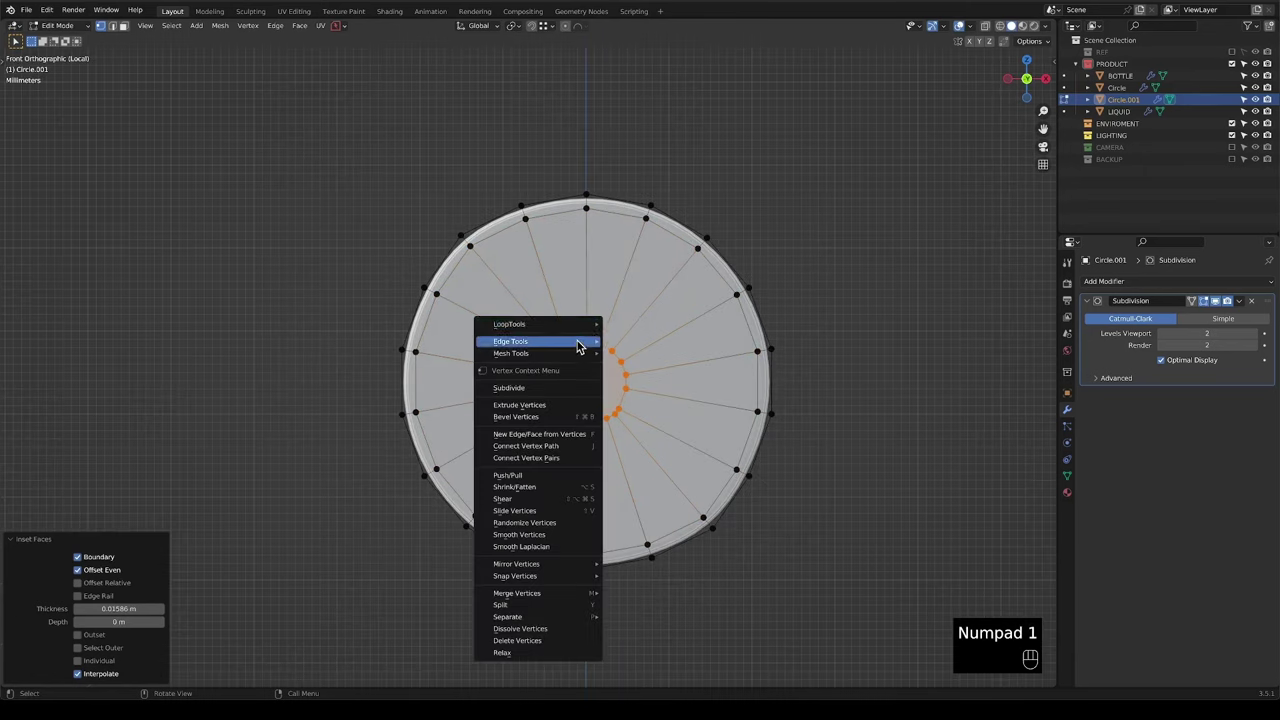
mouse_move(575, 321)
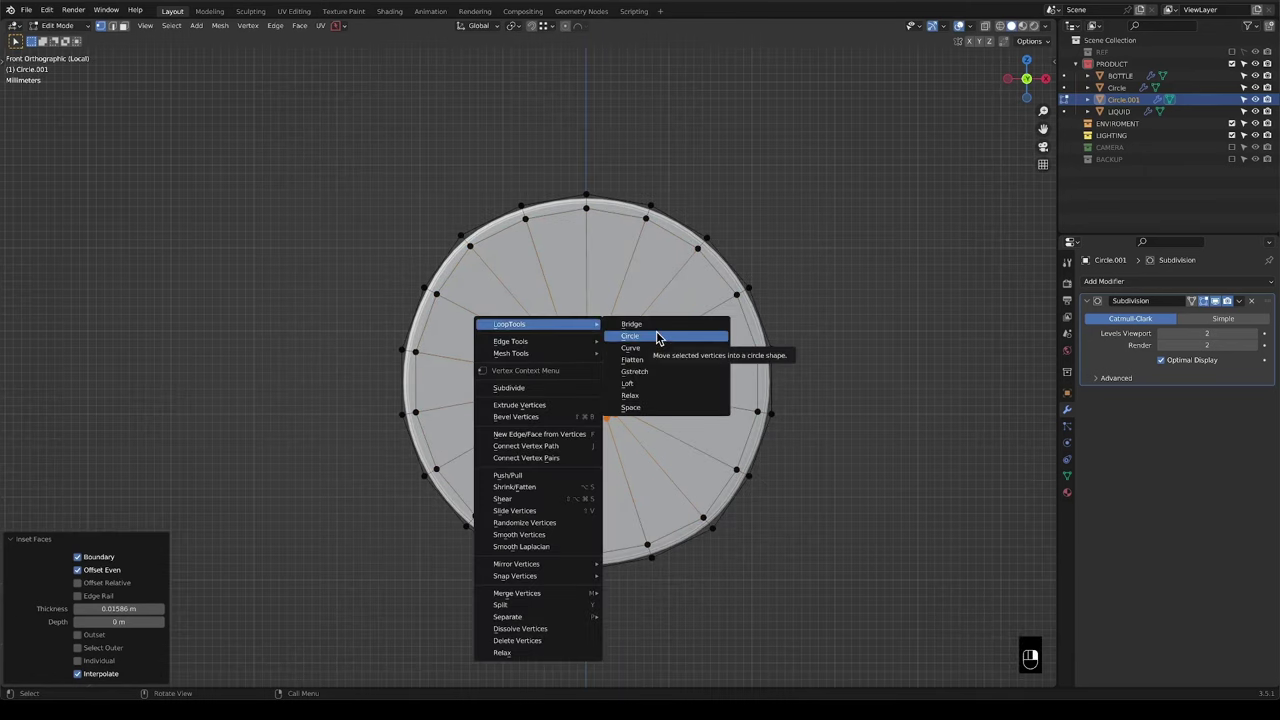
click(645, 338)
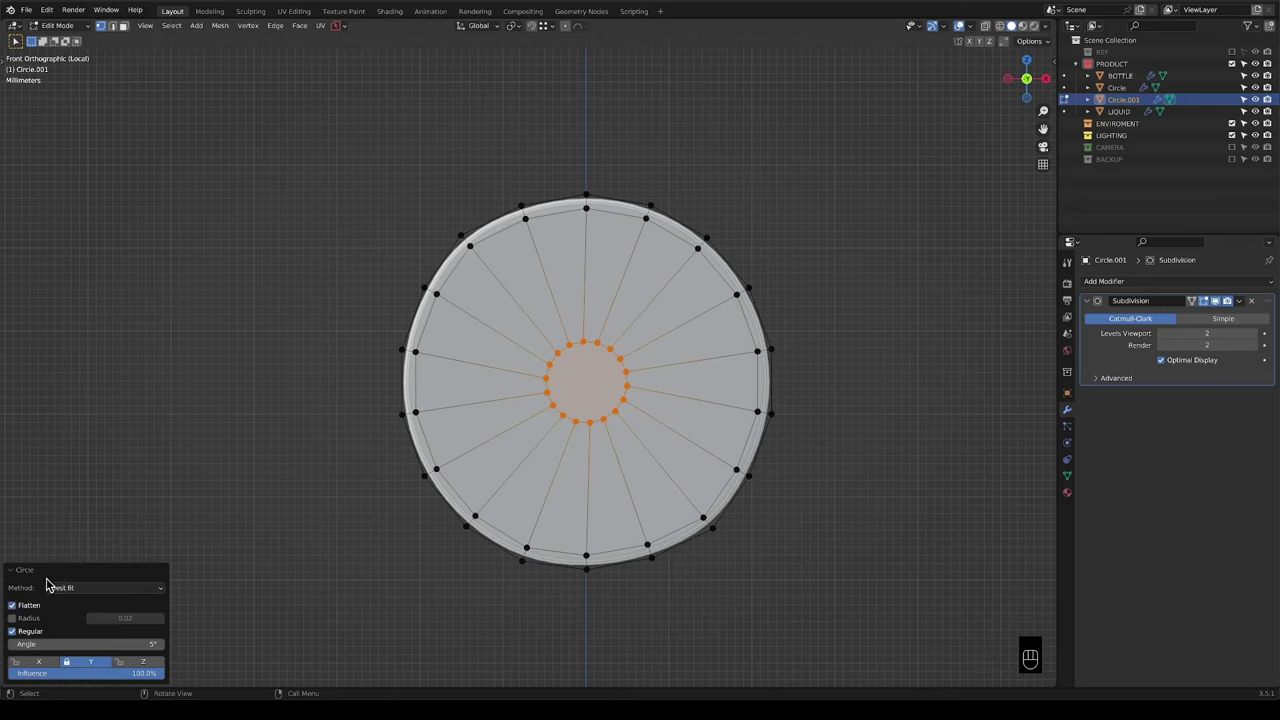
click(82, 644)
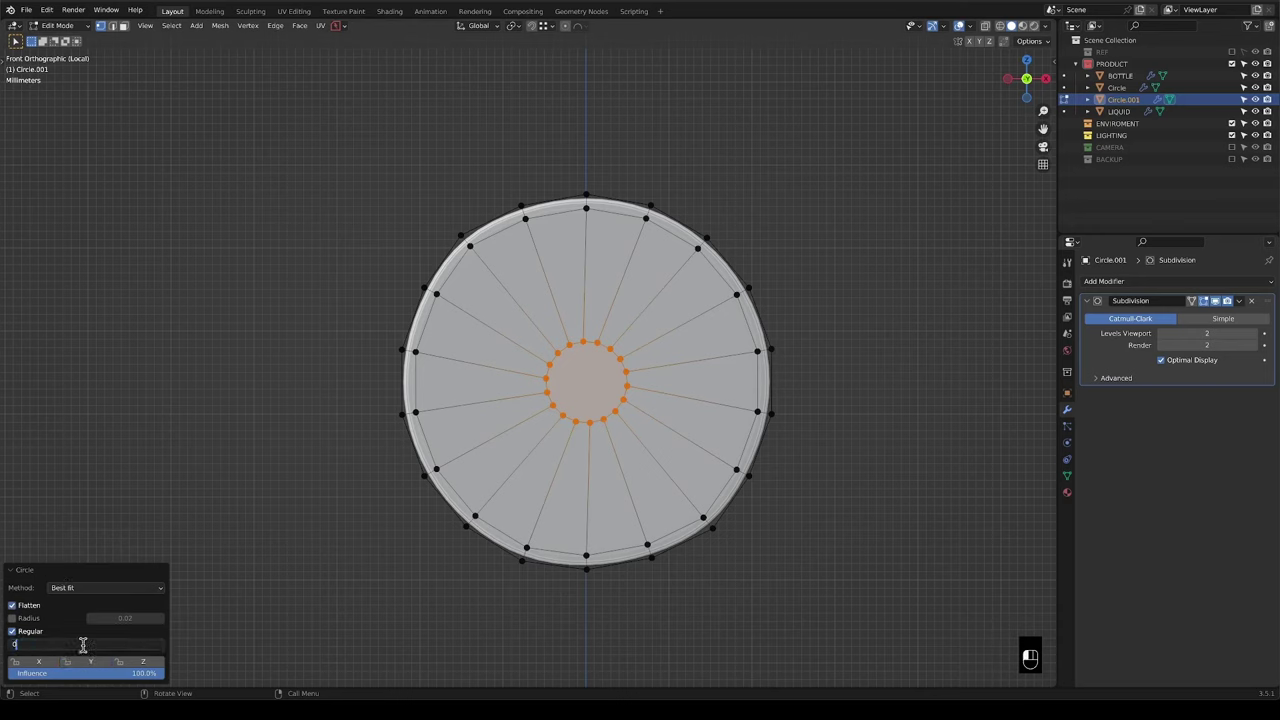
key(Return)
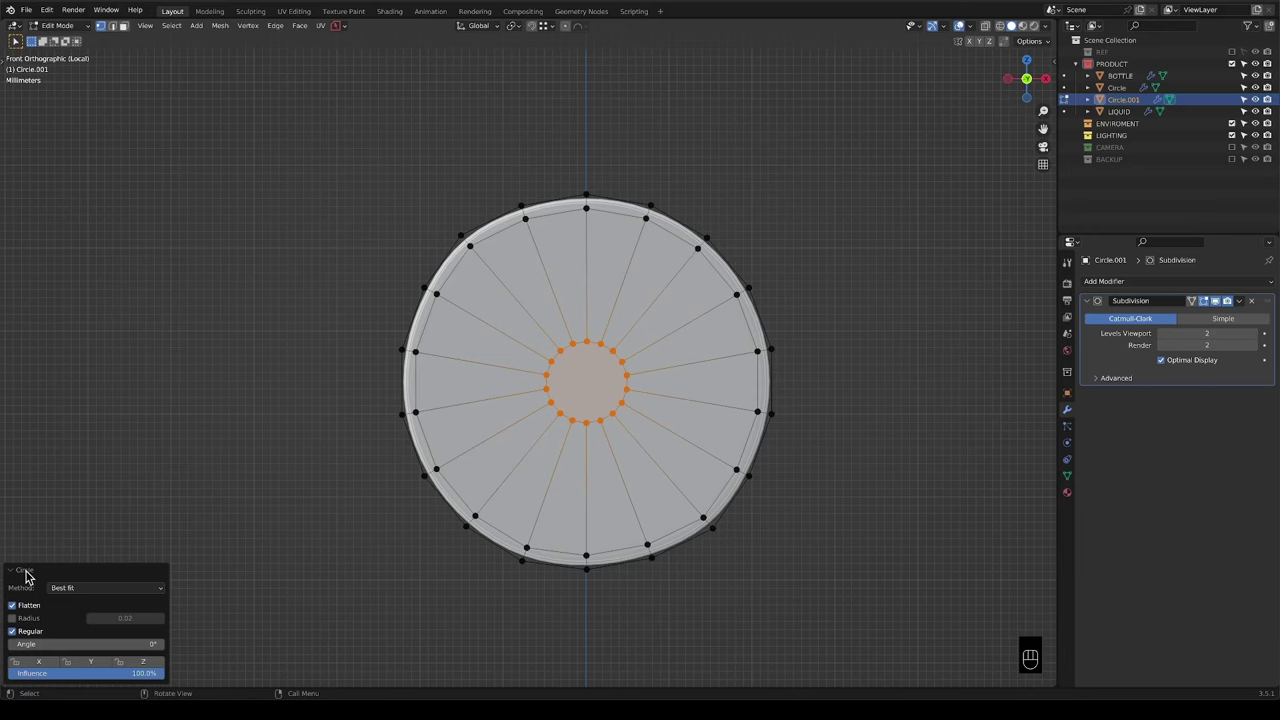
Scale the disc's small centre loop down to about 0.39 of its size.
key(s)
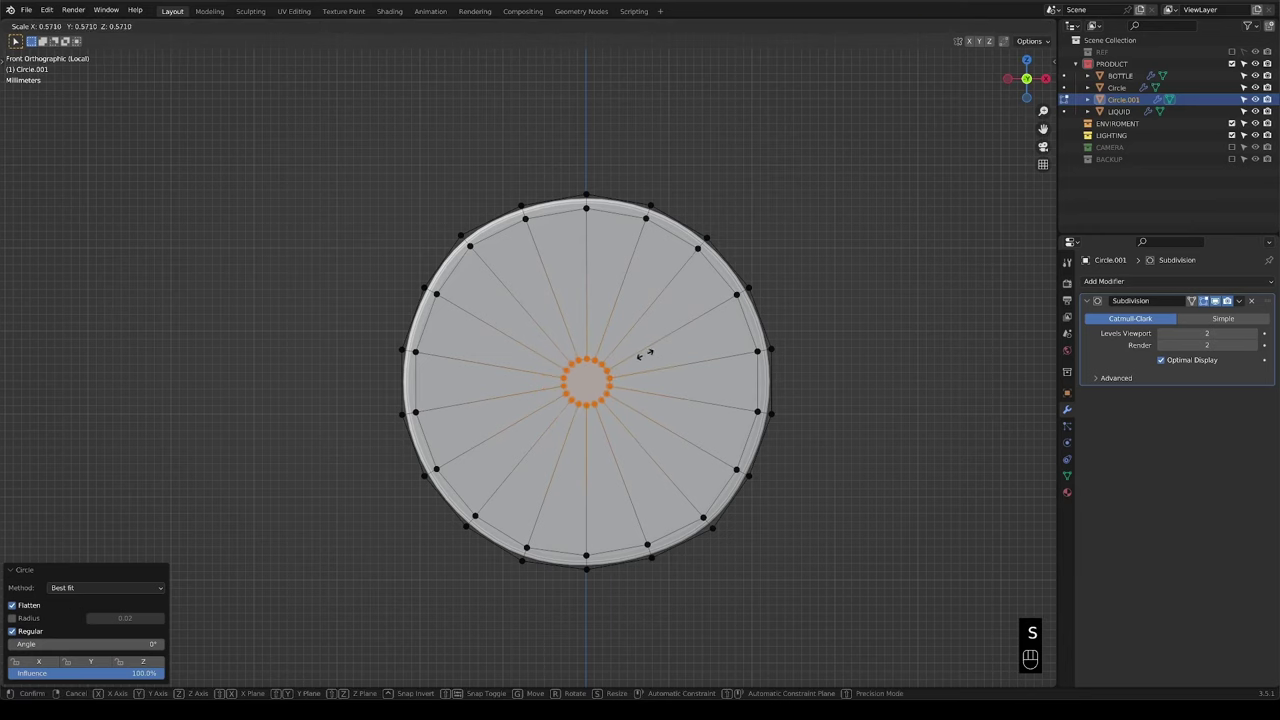
click(622, 362)
scroll(640, 385, up, 5)
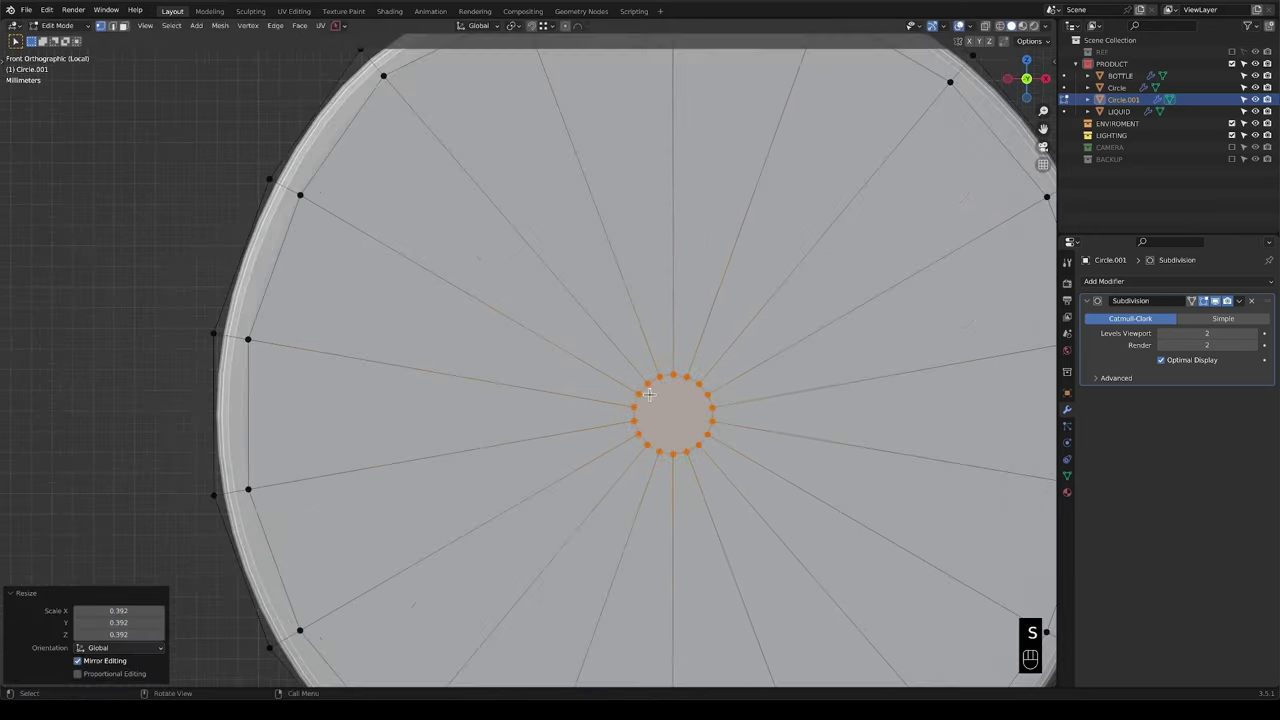
Inset the nozzle disc's small centre face by about 0.0015 m and extrude it inward about 0.0054 m to form the spray hole.
key(i)
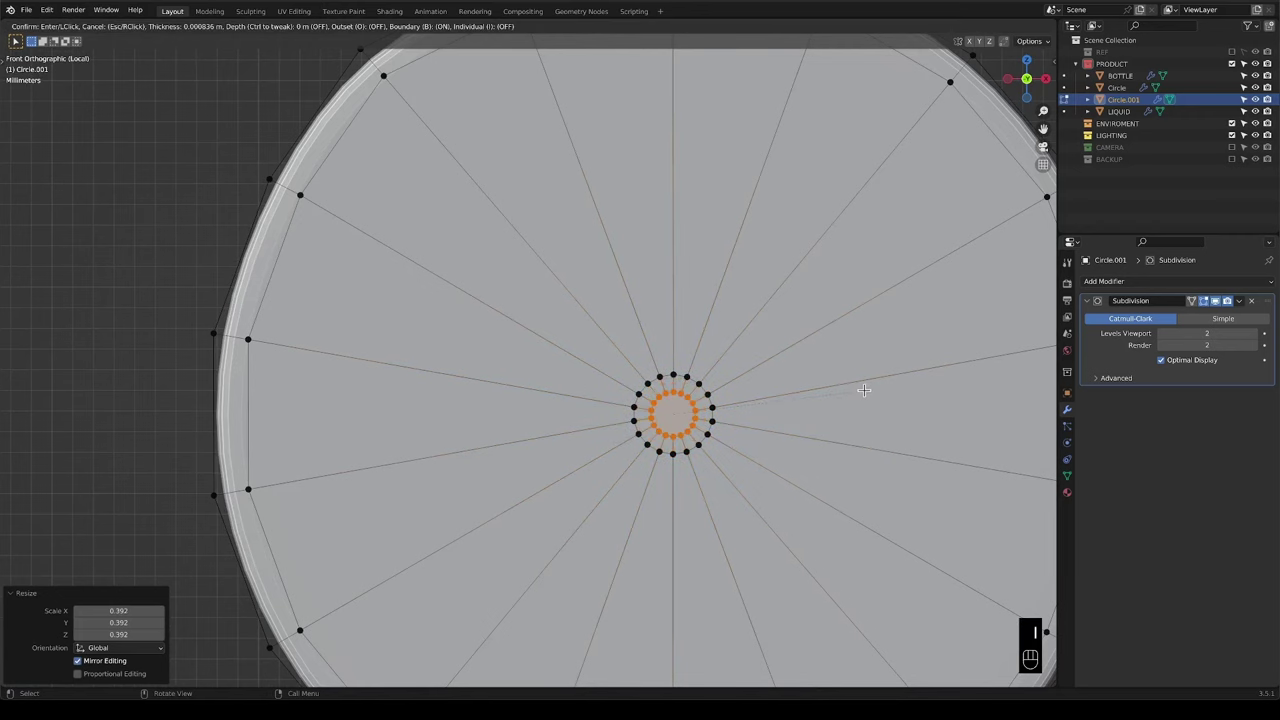
click(860, 391)
middle_drag(863, 389, 712, 453)
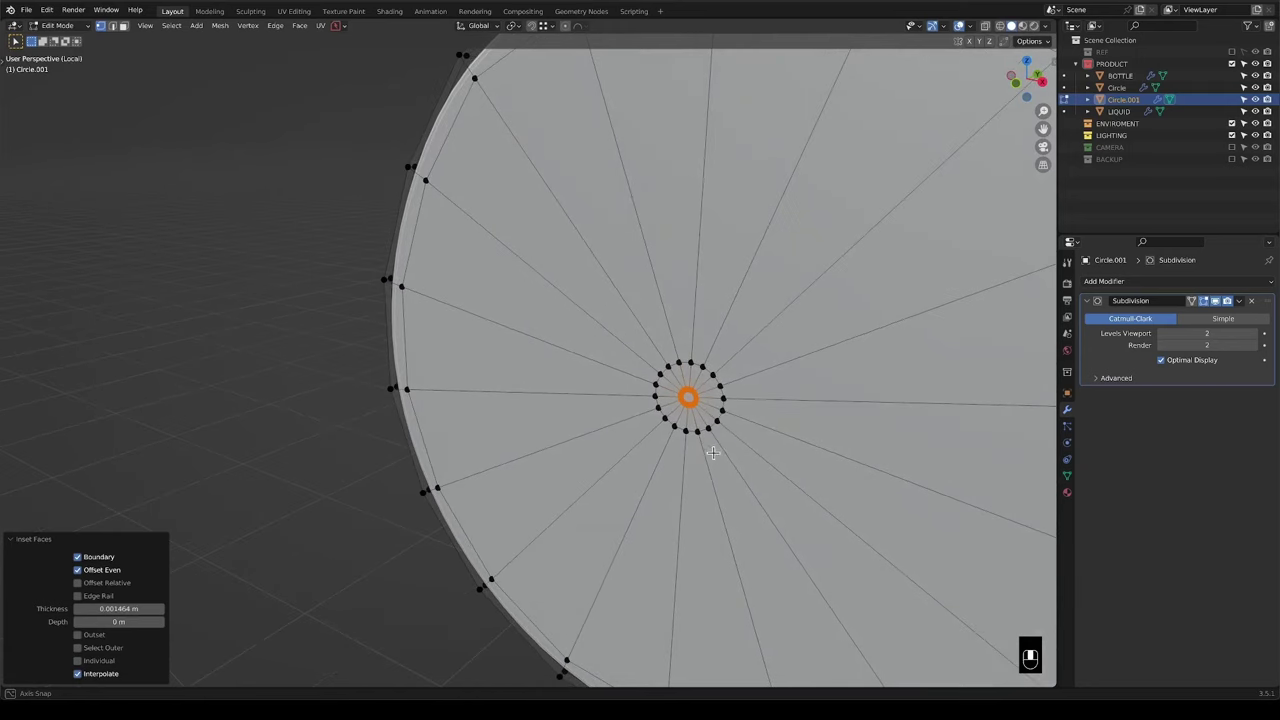
key(e)
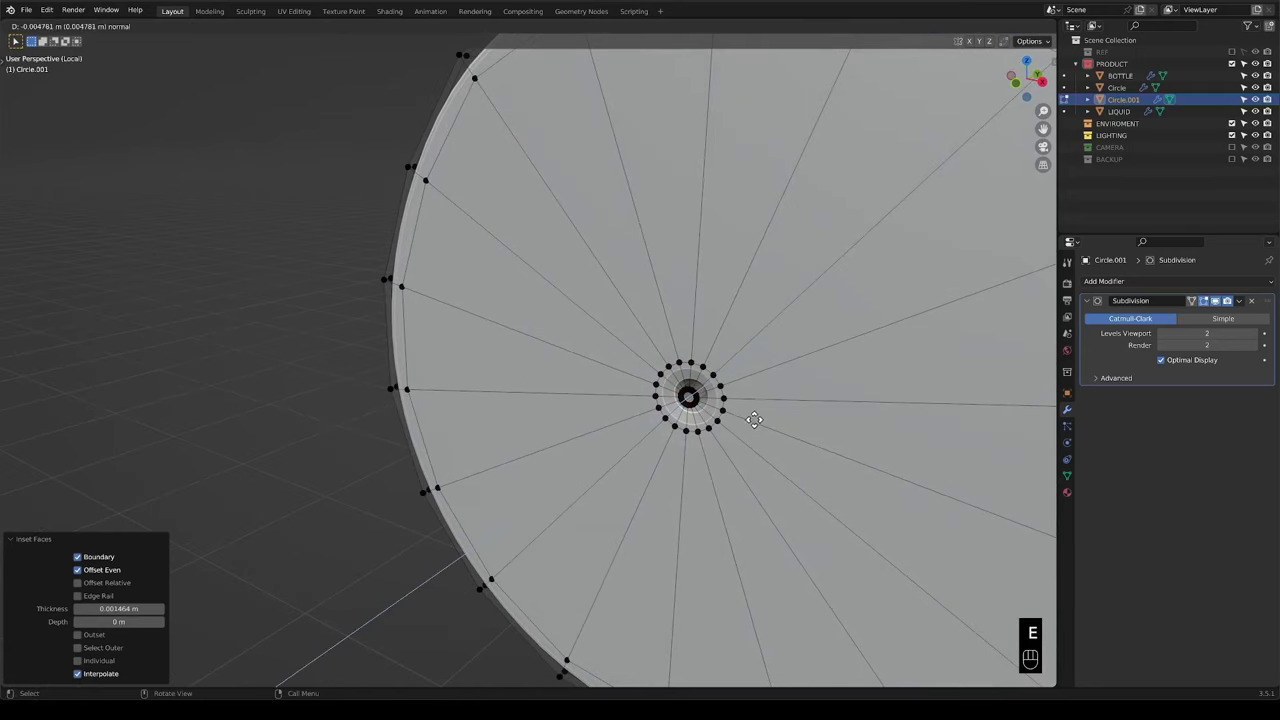
click(760, 416)
middle_drag(760, 416, 703, 401)
Bevel the spray hole's inner rim edge loop with two segments and a width of about 0.00017 m.
key(ctrl+r)
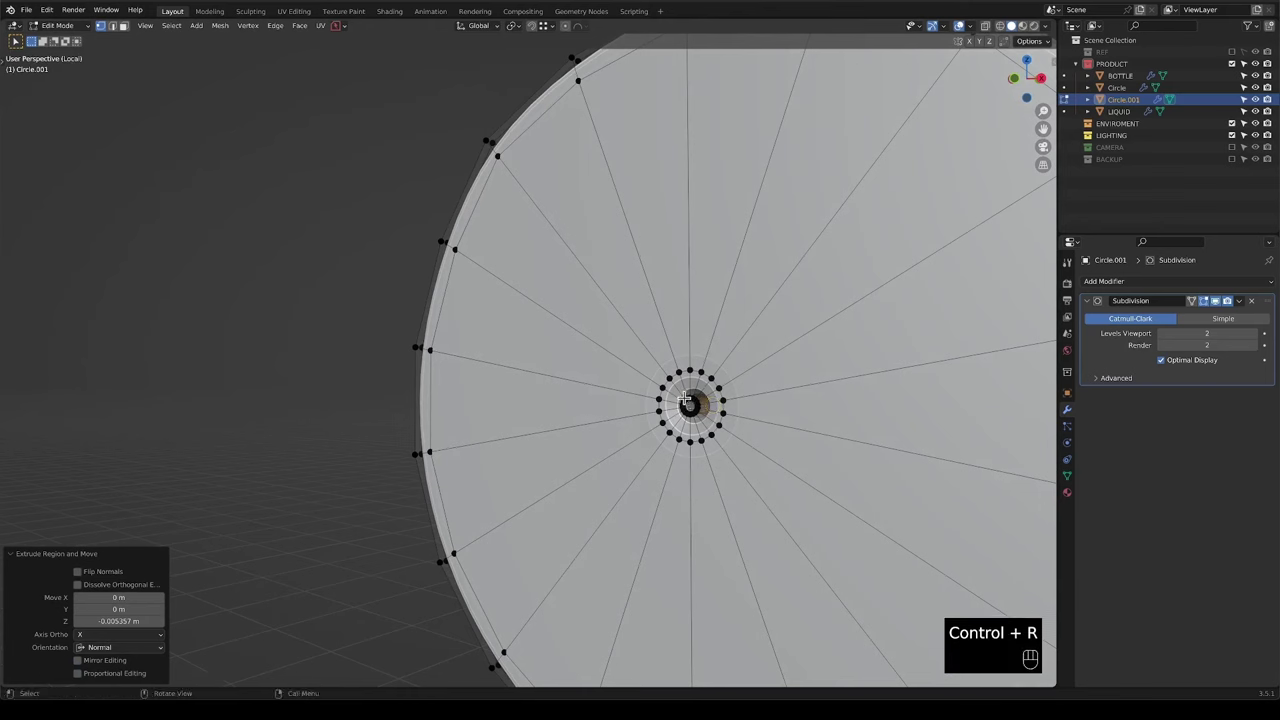
alt+click(684, 400)
key(2)
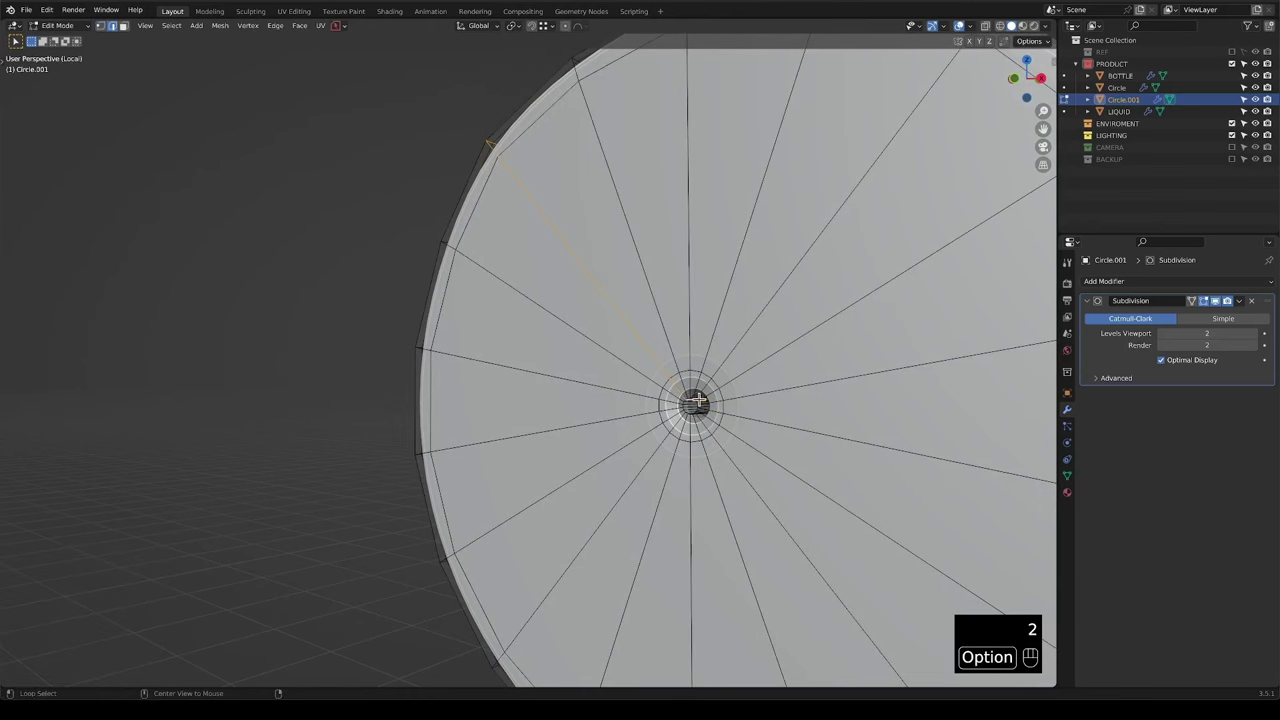
alt+click(699, 400)
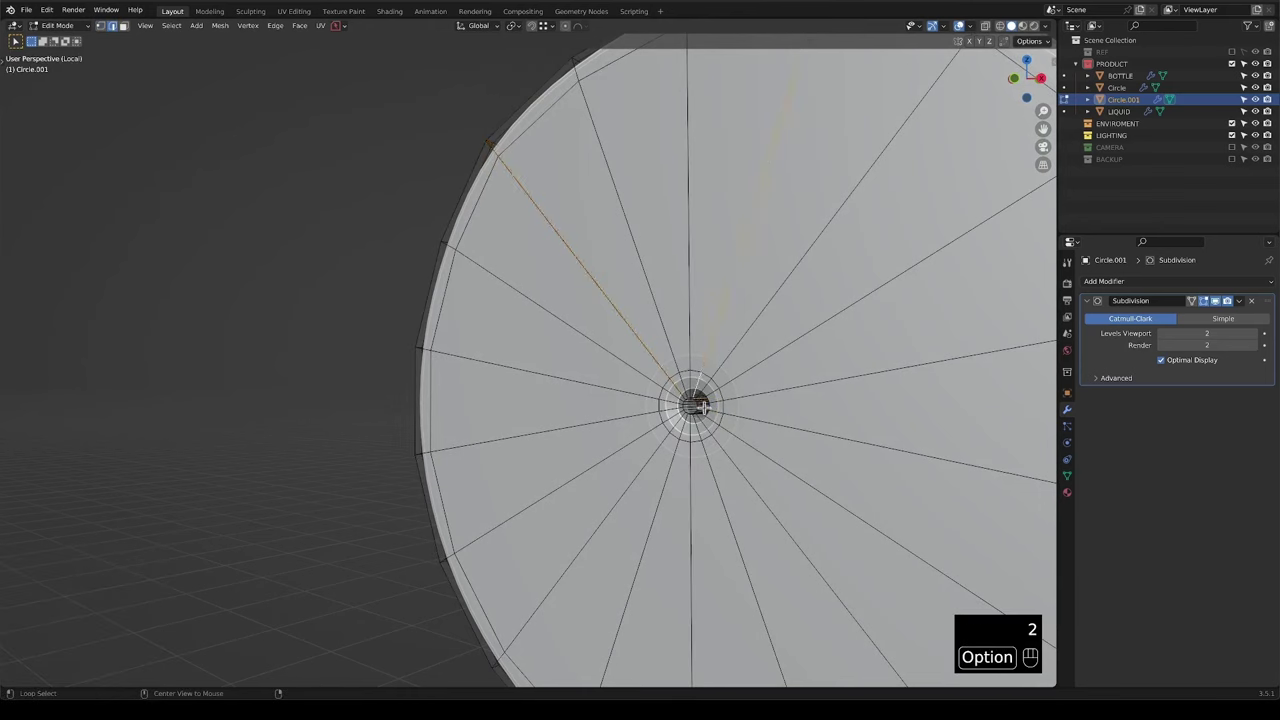
scroll(691, 400, up, 3)
shift+middle_drag(880, 455, 664, 450)
alt+click(664, 450)
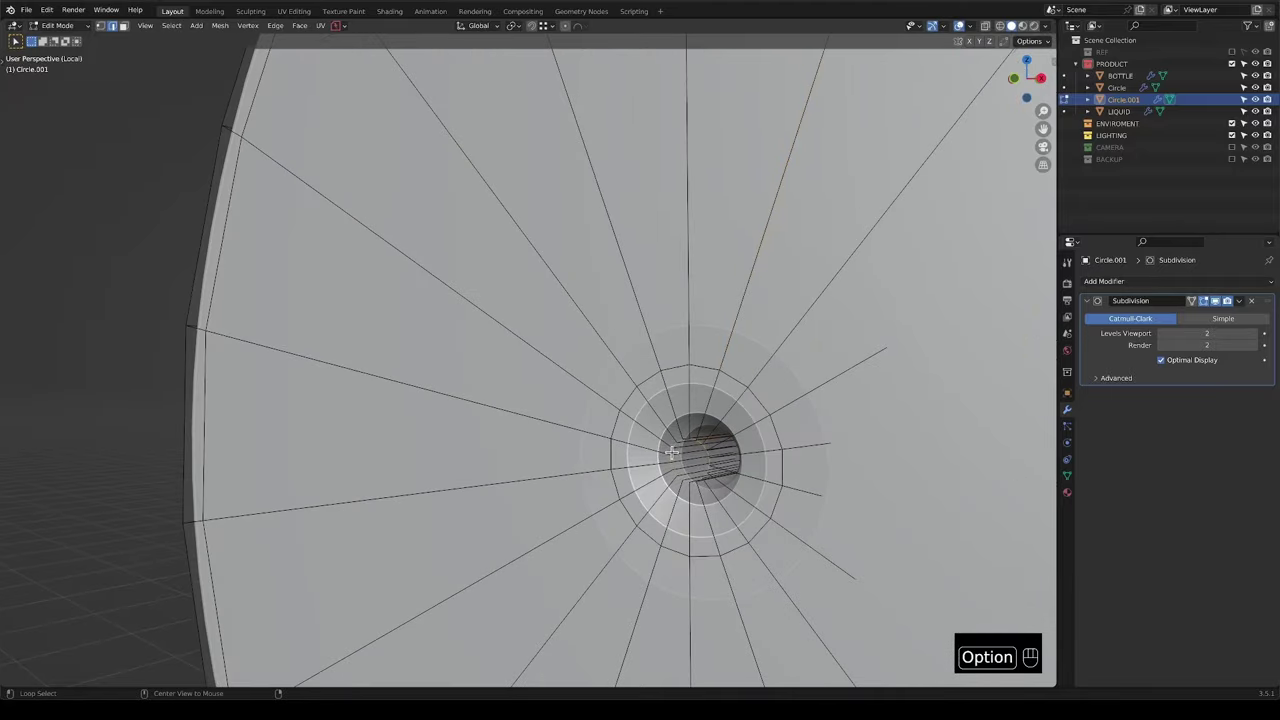
key(ctrl+b)
key(shift)
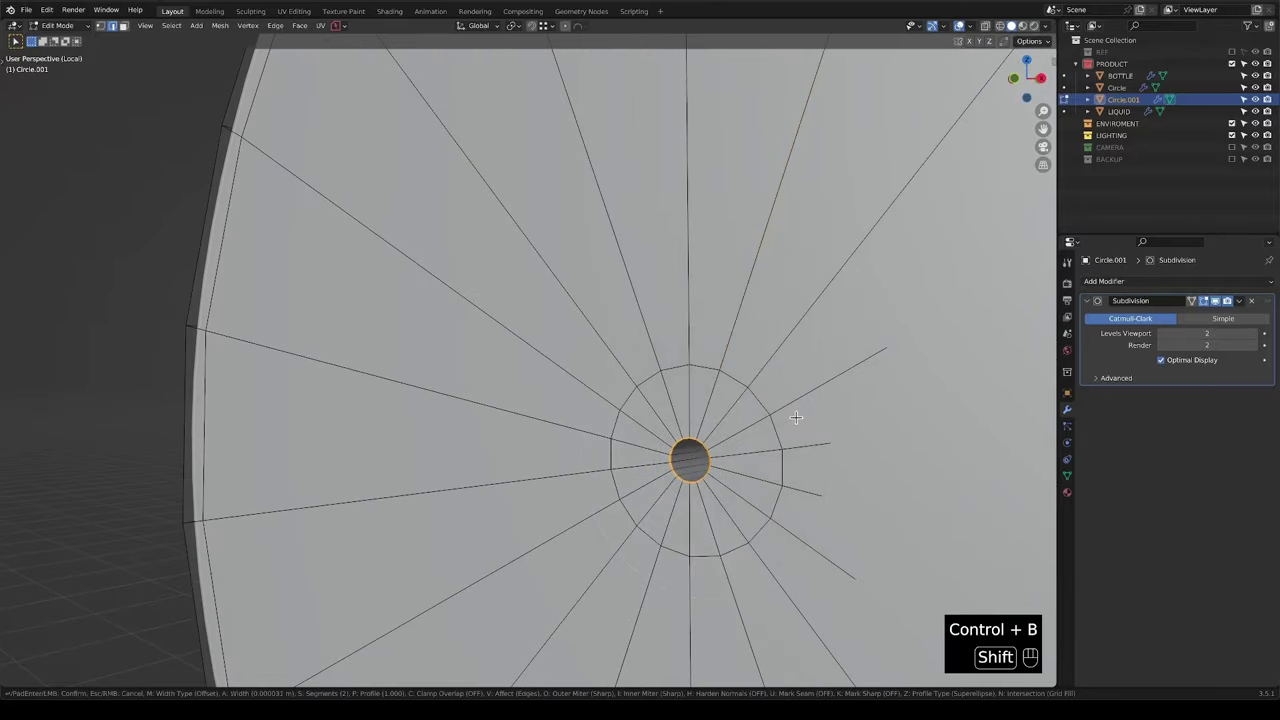
click(817, 408)
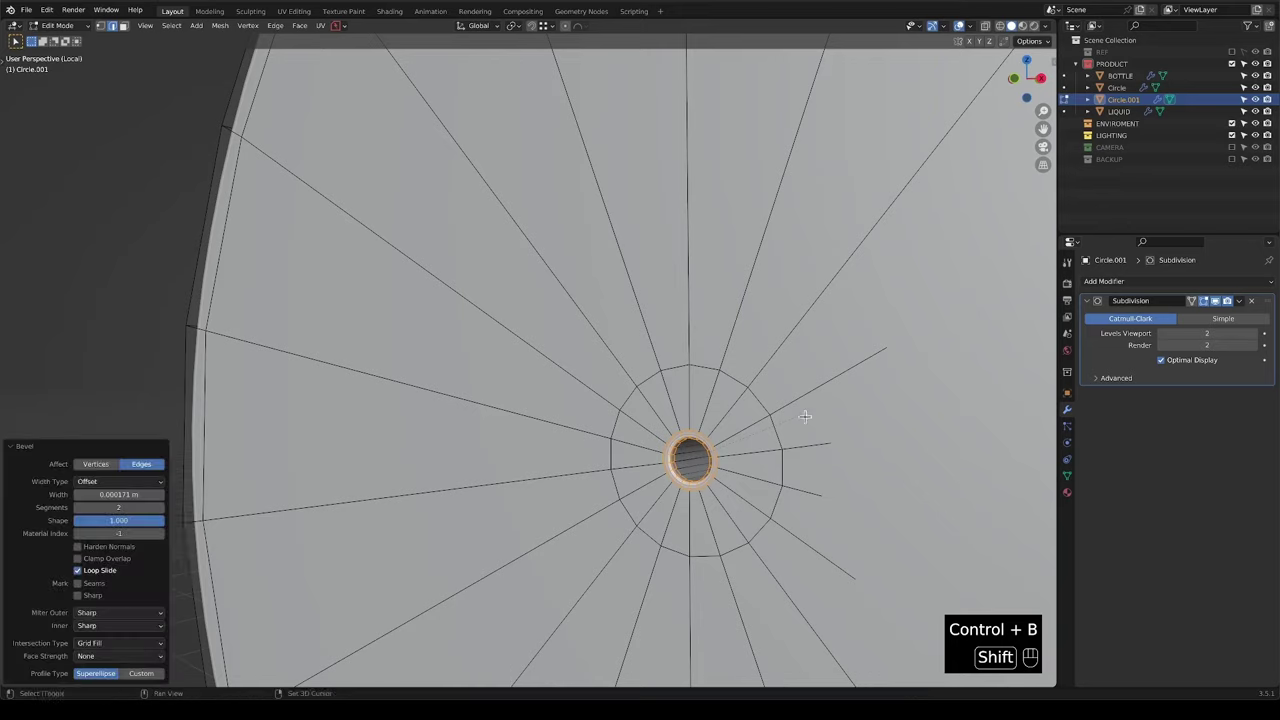
Bevel the edge loop near the disc's front rim with two segments and a width of about 0.00011 m.
scroll(806, 417, down, 5)
middle_drag(806, 417, 719, 362)
scroll(720, 443, down, 2)
alt+click(719, 363)
scroll(722, 390, up, 2)
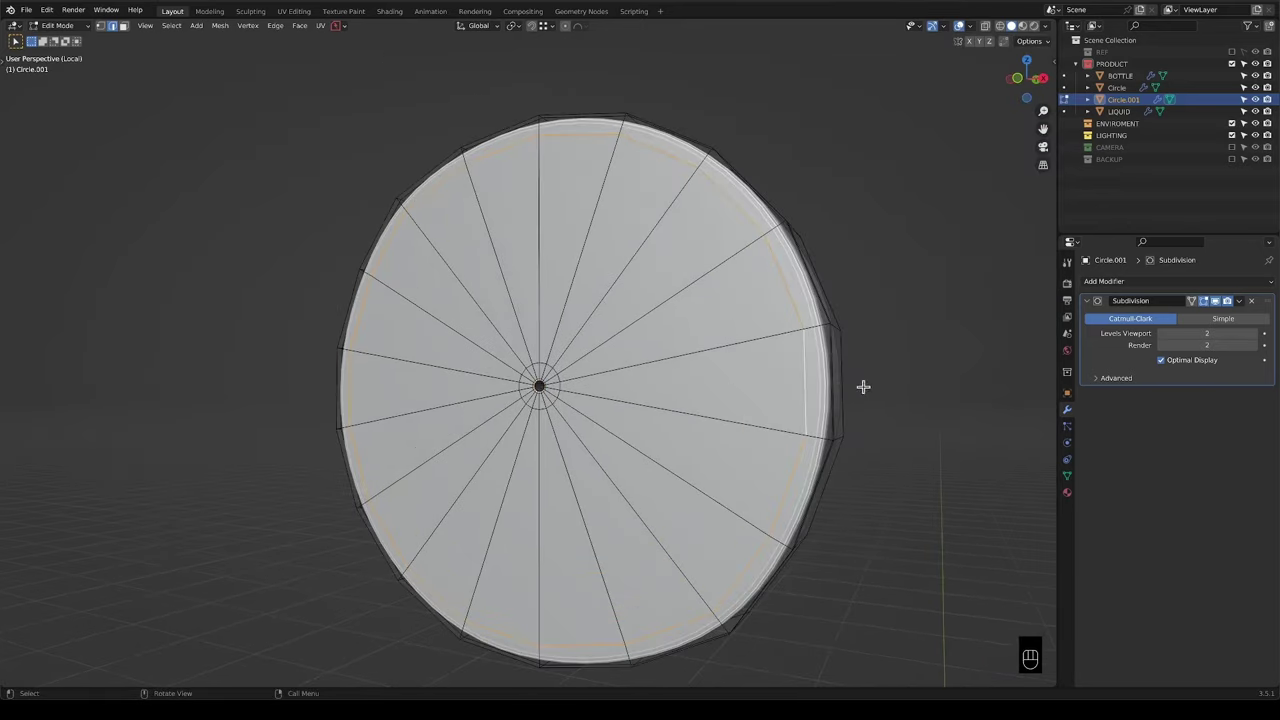
shift+middle_drag(863, 386, 787, 391)
key(ctrl+b)
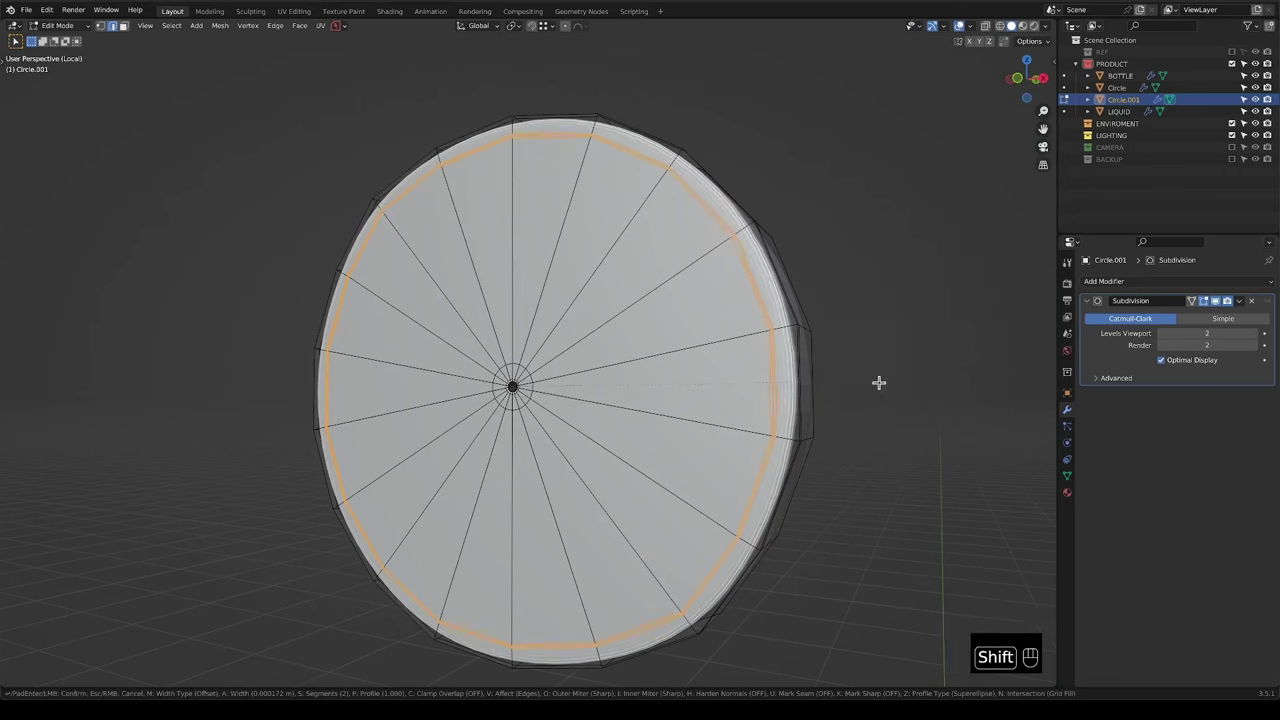
click(876, 382)
Extrude the bevelled ring inward twice, by about 0.00005 m and about 0.00006 m, to form a fine groove.
middle_drag(799, 398, 765, 414)
key(e)
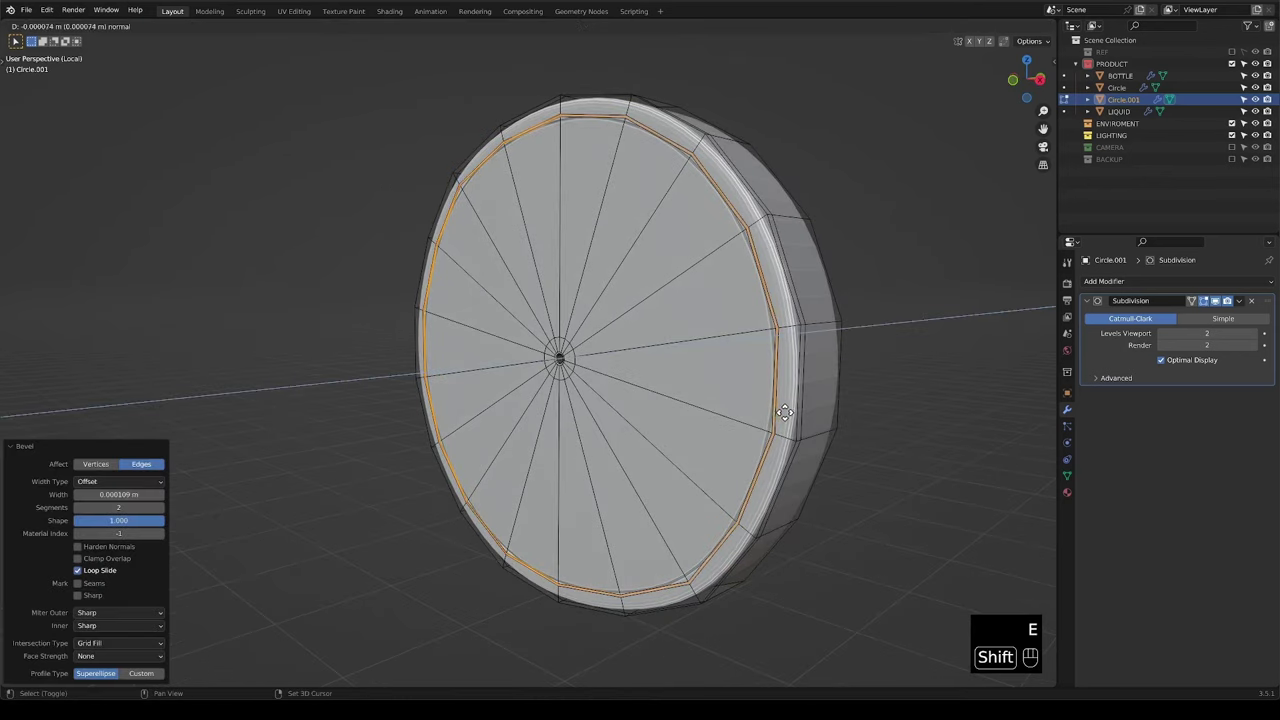
click(782, 412)
key(e)
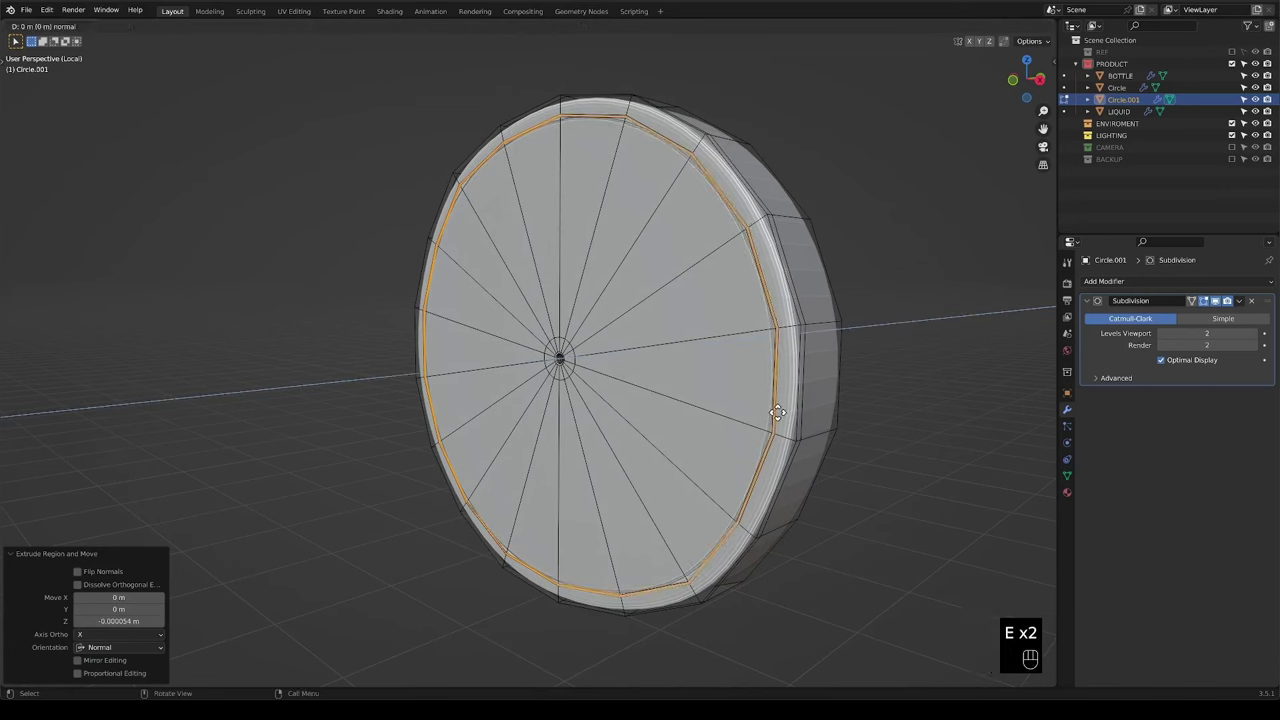
click(782, 412)
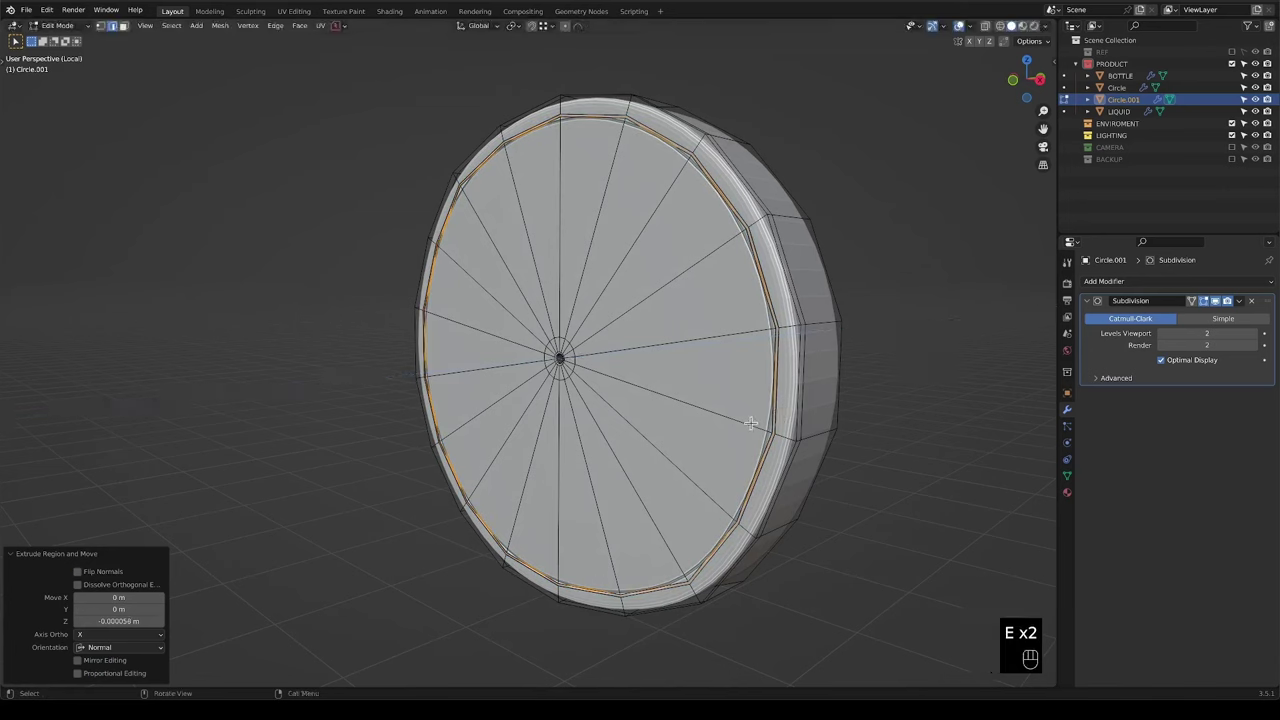
Add supporting edge loops beside the outer rim, beside the groove on the rim band, and on the front face just inside the groove.
key(ctrl+r)
click(797, 340)
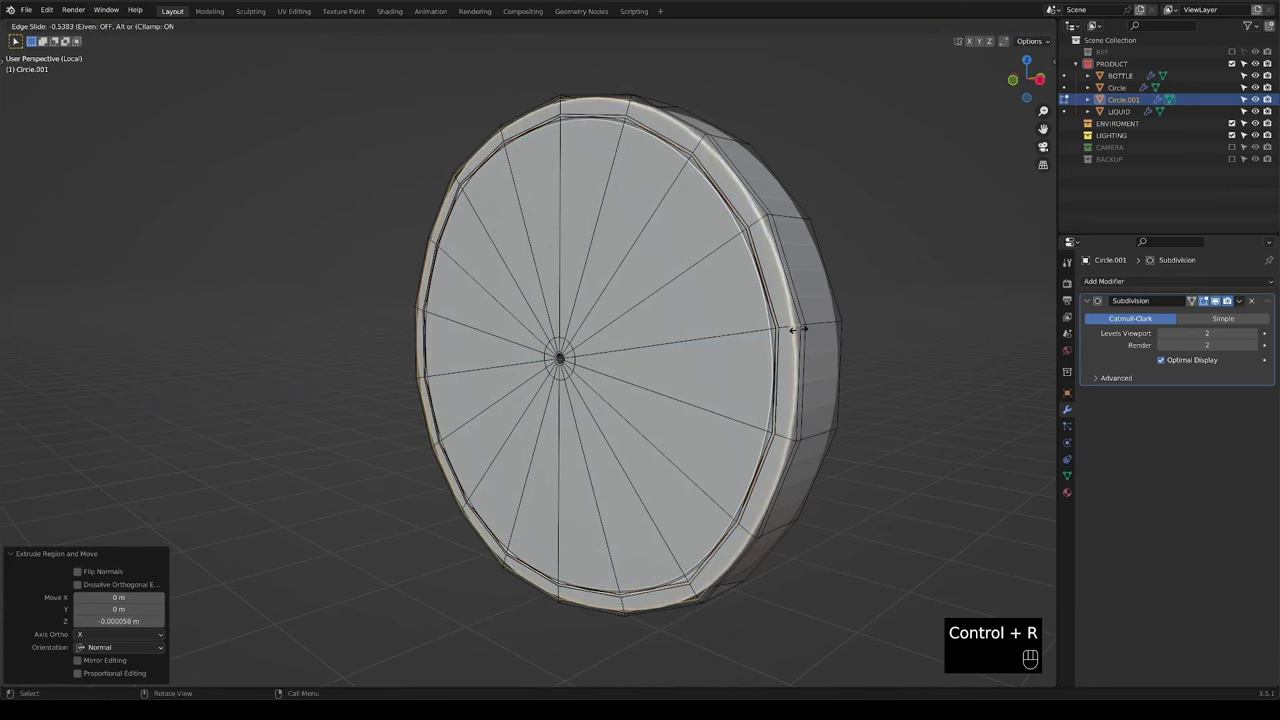
click(786, 331)
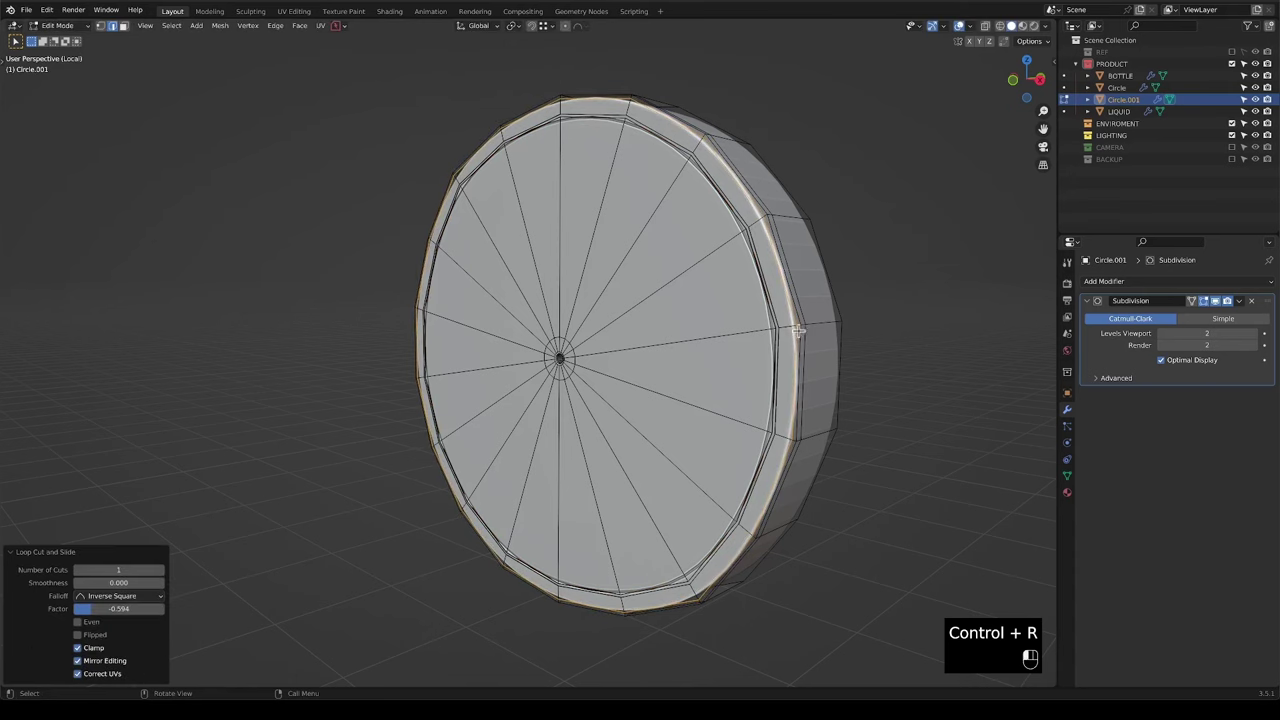
key(ctrl+r)
click(787, 331)
click(785, 334)
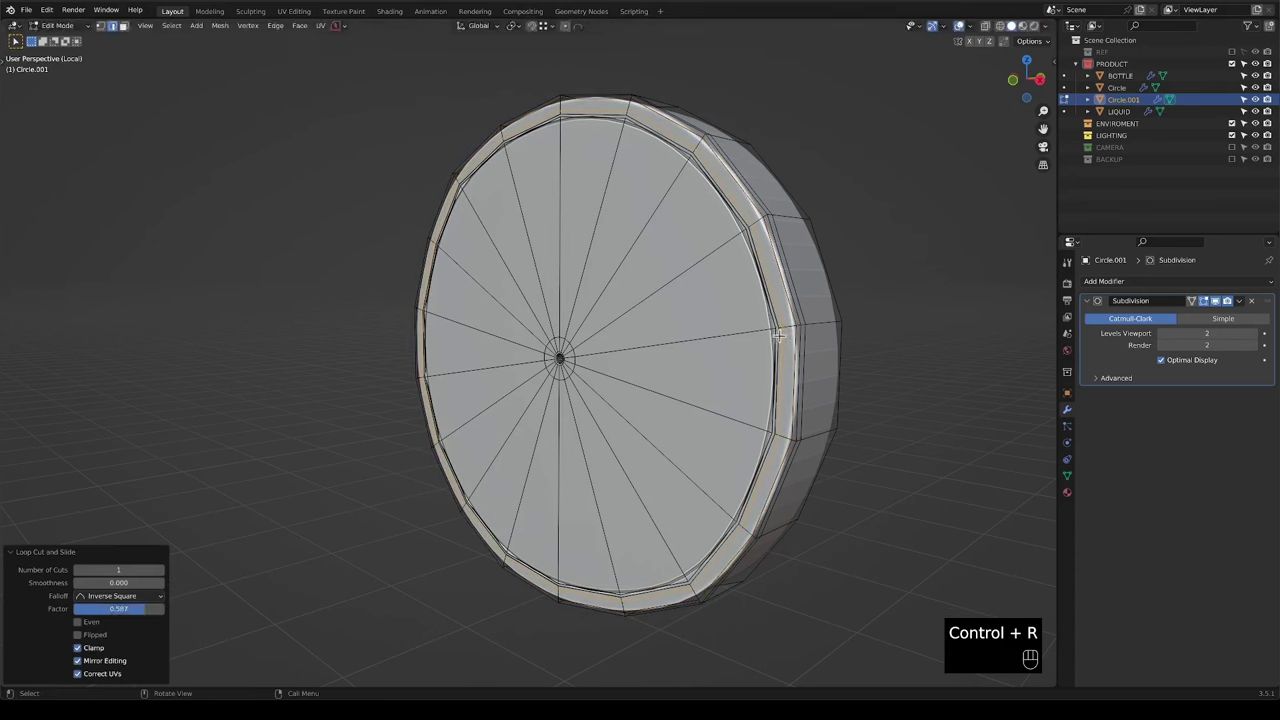
key(ctrl+r)
click(760, 335)
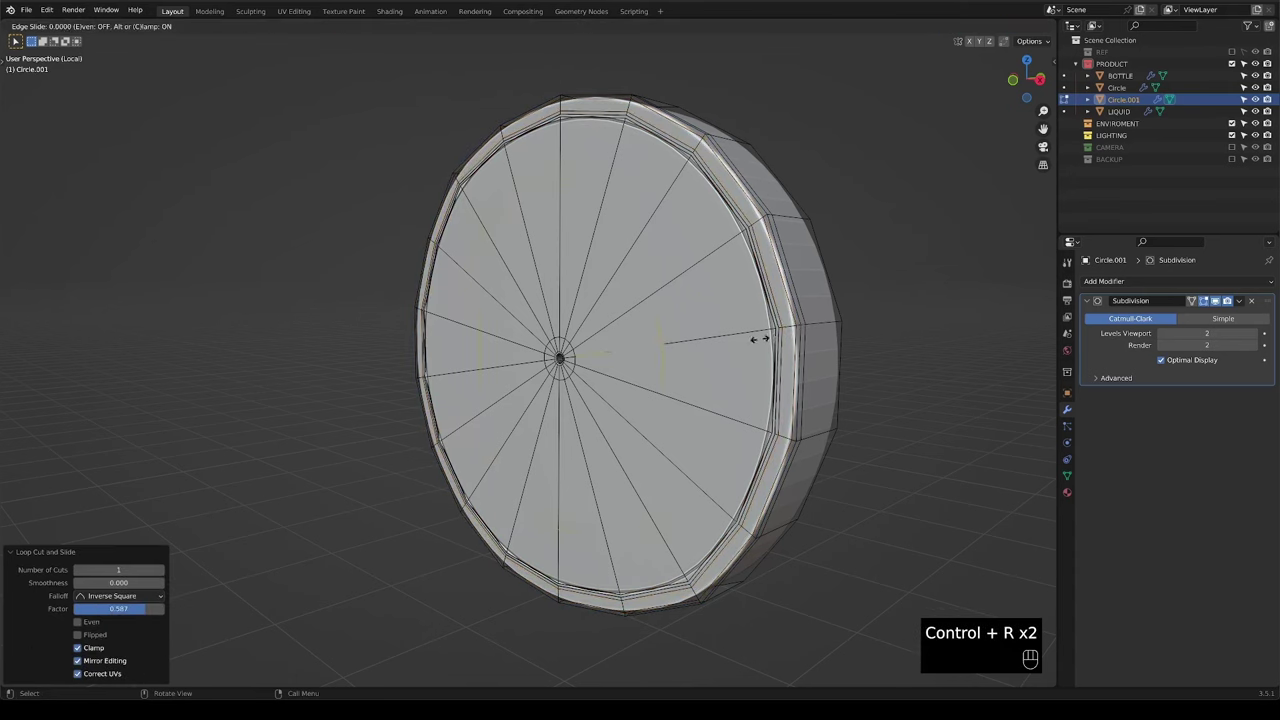
click(853, 321)
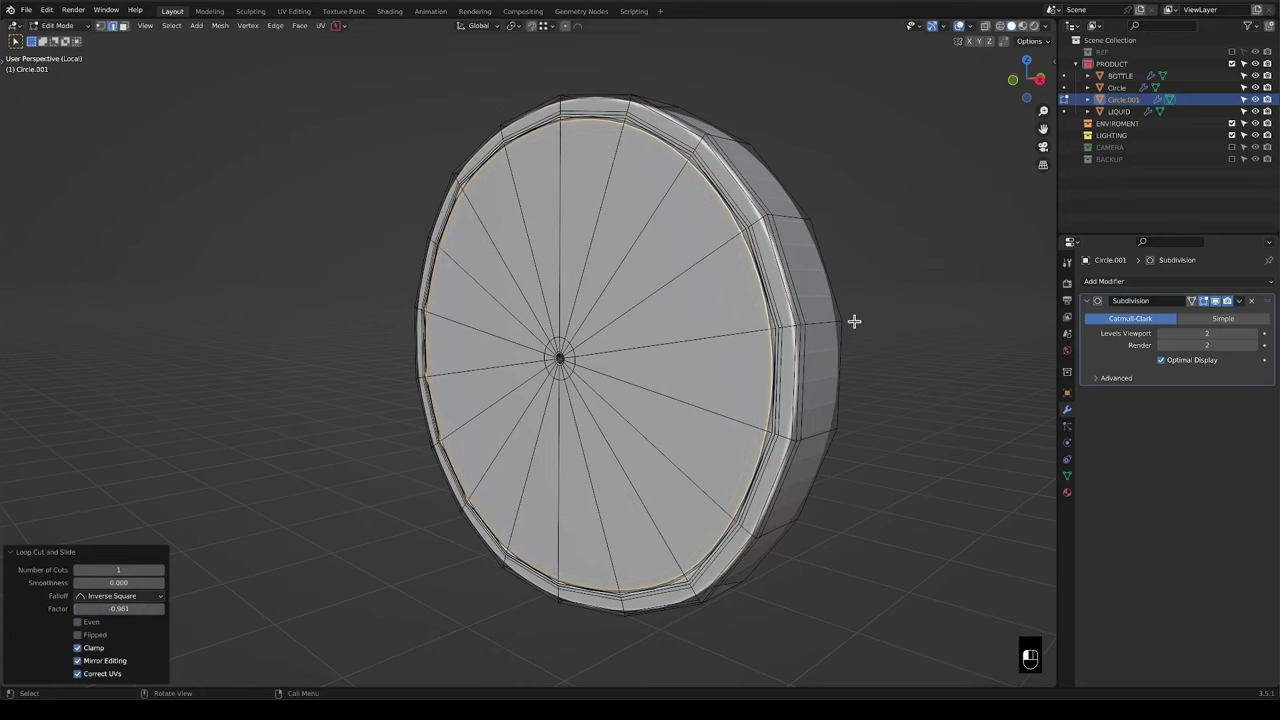
Return to Object Mode and leave local view to show the nozzle disc in the pump head.
key(Tab)
mouse_move(631, 344)
middle_down()
mouse_move(614, 347)
mouse_move(668, 329)
mouse_move(591, 367)
mouse_move(628, 340)
mouse_move(660, 366)
mouse_move(620, 360)
middle_up()
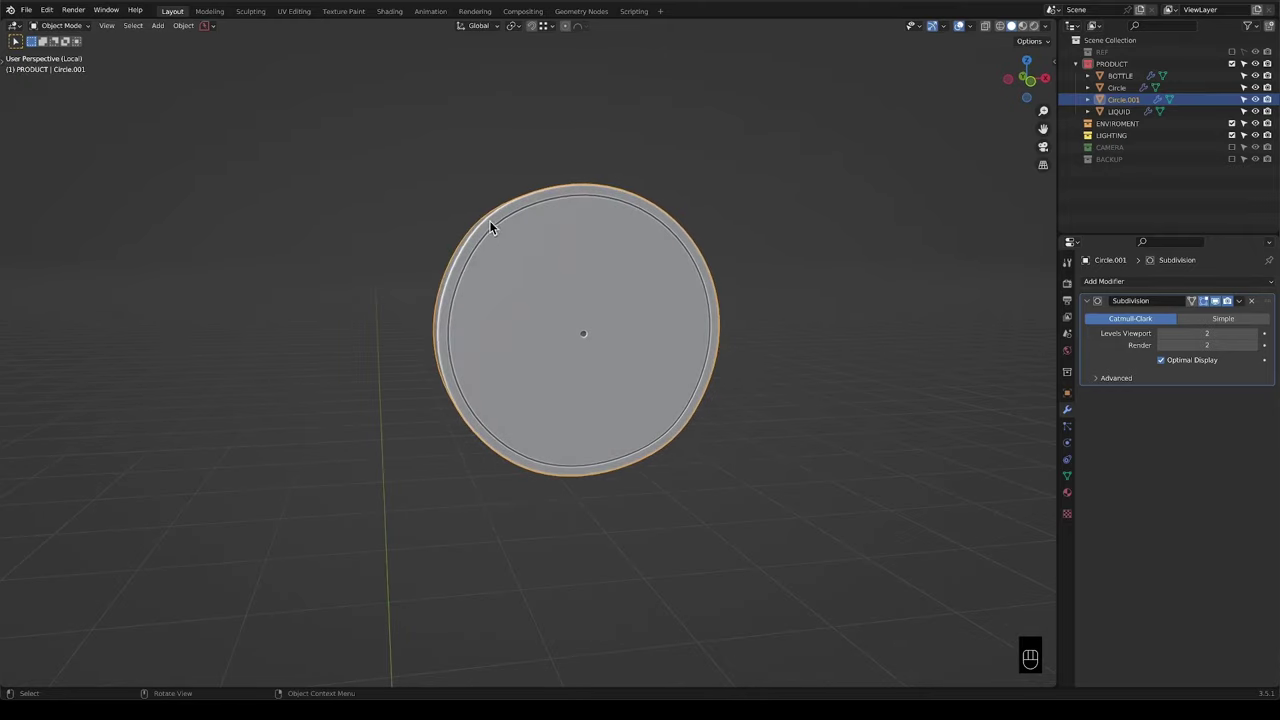
key(KP_Divide)
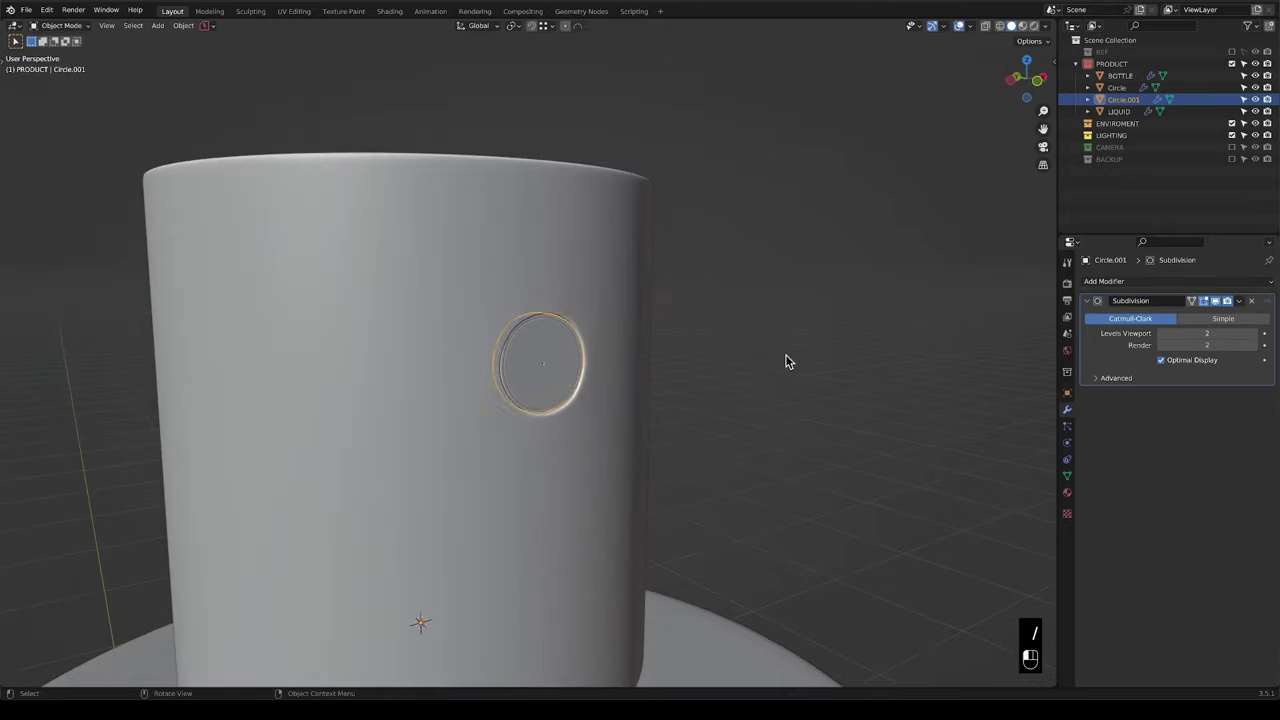
Select the pump head and examine its mesh around the nozzle recess in Edit Mode.
click(594, 384)
scroll(594, 384, down, 3)
middle_drag(583, 397, 646, 374)
scroll(522, 362, up, 4)
key(Tab)
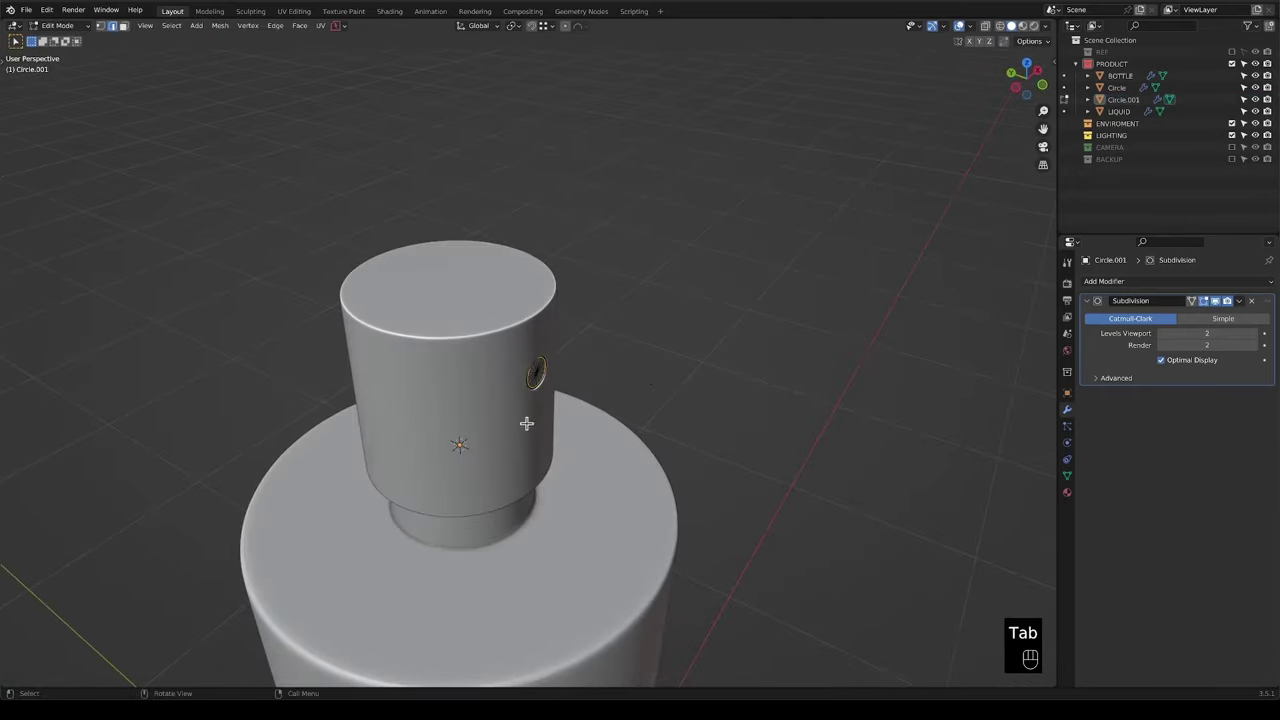
key(Tab)
click(532, 418)
key(Tab)
scroll(539, 422, up, 4)
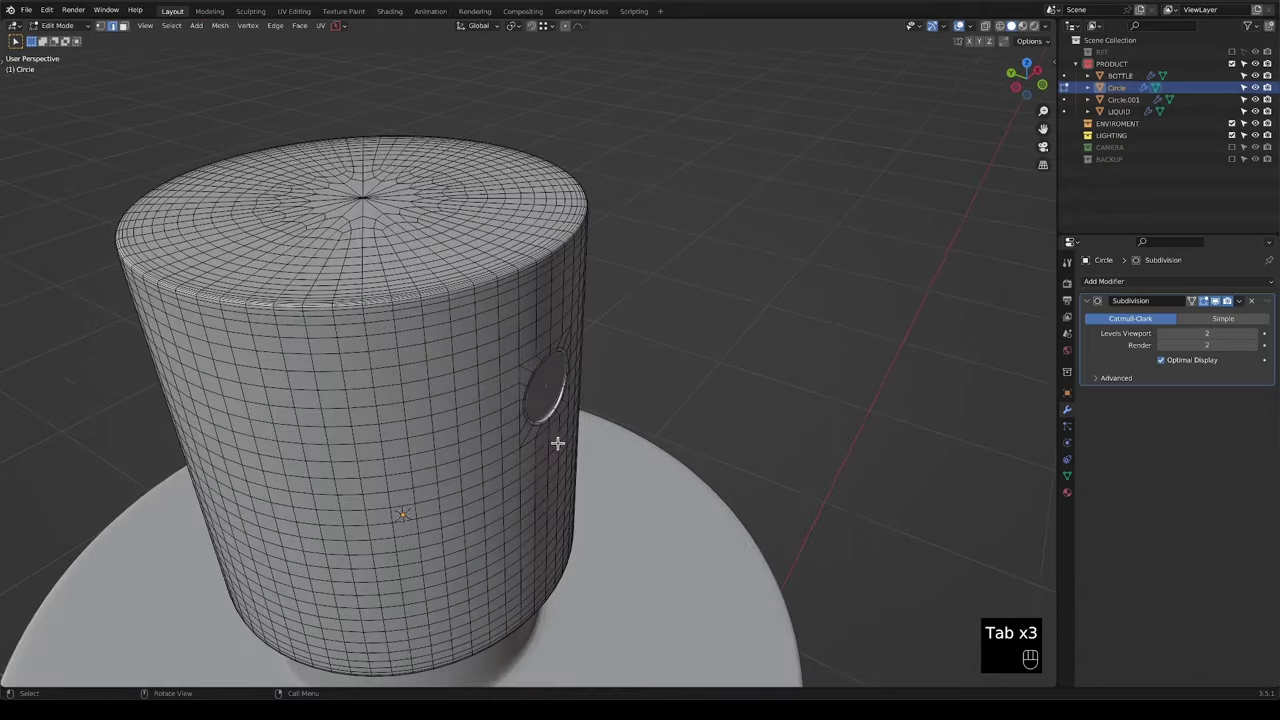
shift+middle_drag(557, 443, 322, 408)
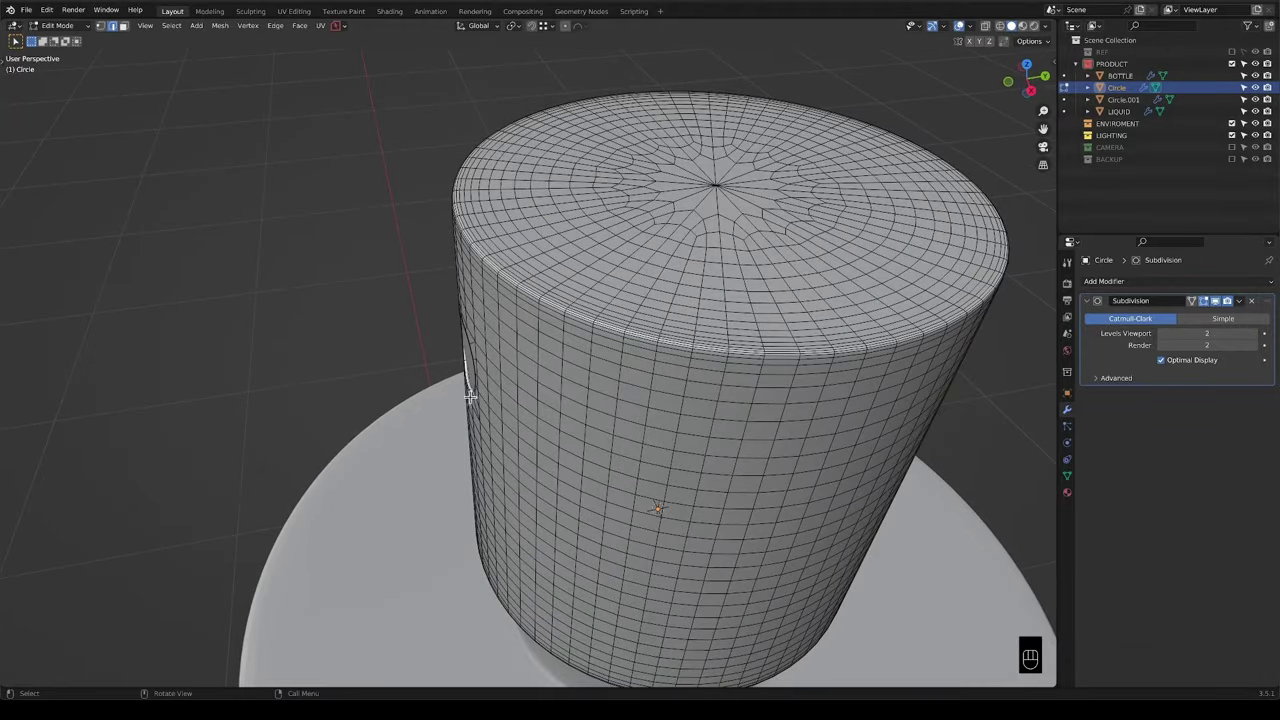
middle_drag(470, 395, 634, 346)
scroll(506, 423, down, 3)
scroll(610, 349, up, 3)
scroll(610, 349, down, 5)
key(Tab)
scroll(568, 366, down, 3)
scroll(591, 360, up, 3)
scroll(617, 366, up, 4)
Join the pump head and nozzle disc into one object and rename it SPRAY CAP.
shift+click(650, 317)
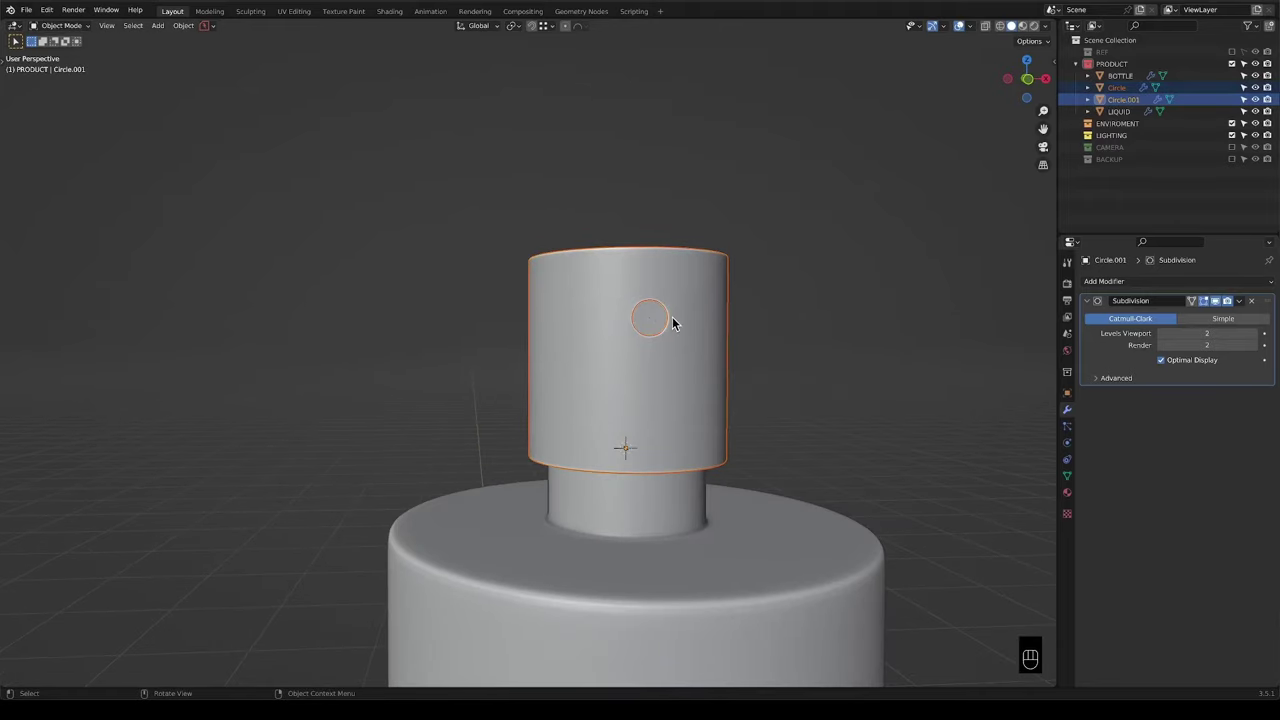
key(ctrl+j)
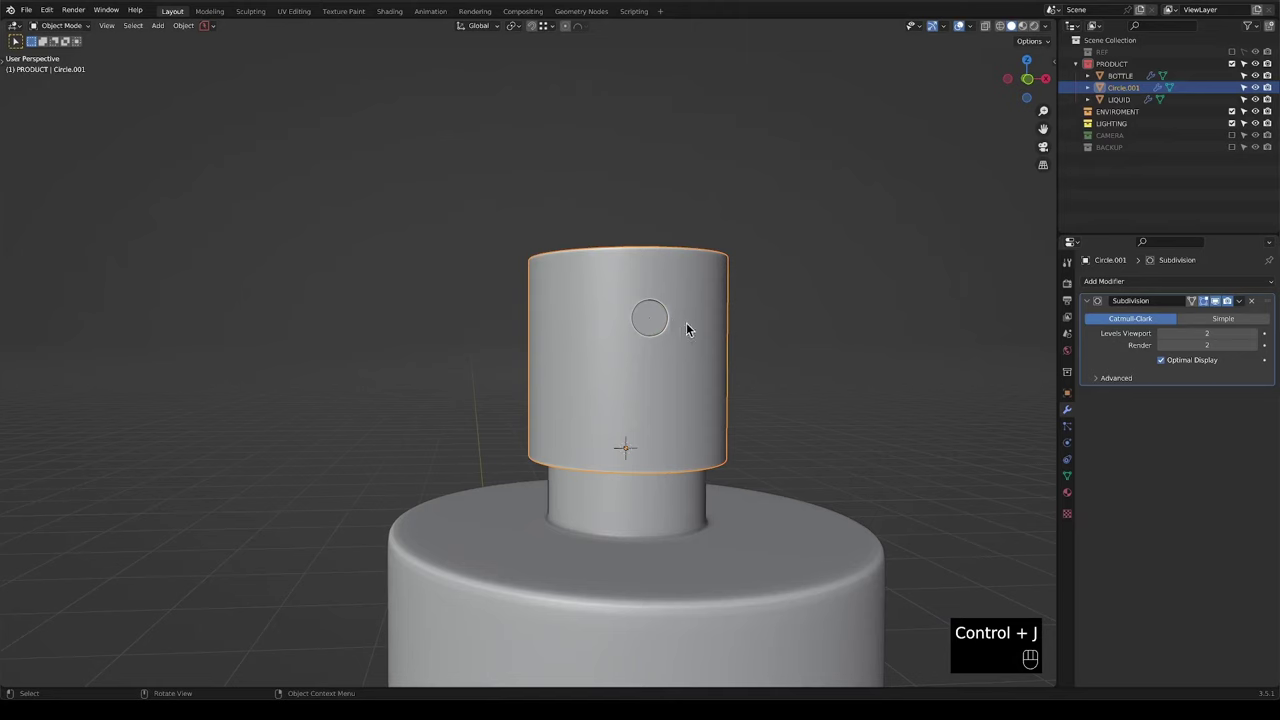
double_click(1123, 87)
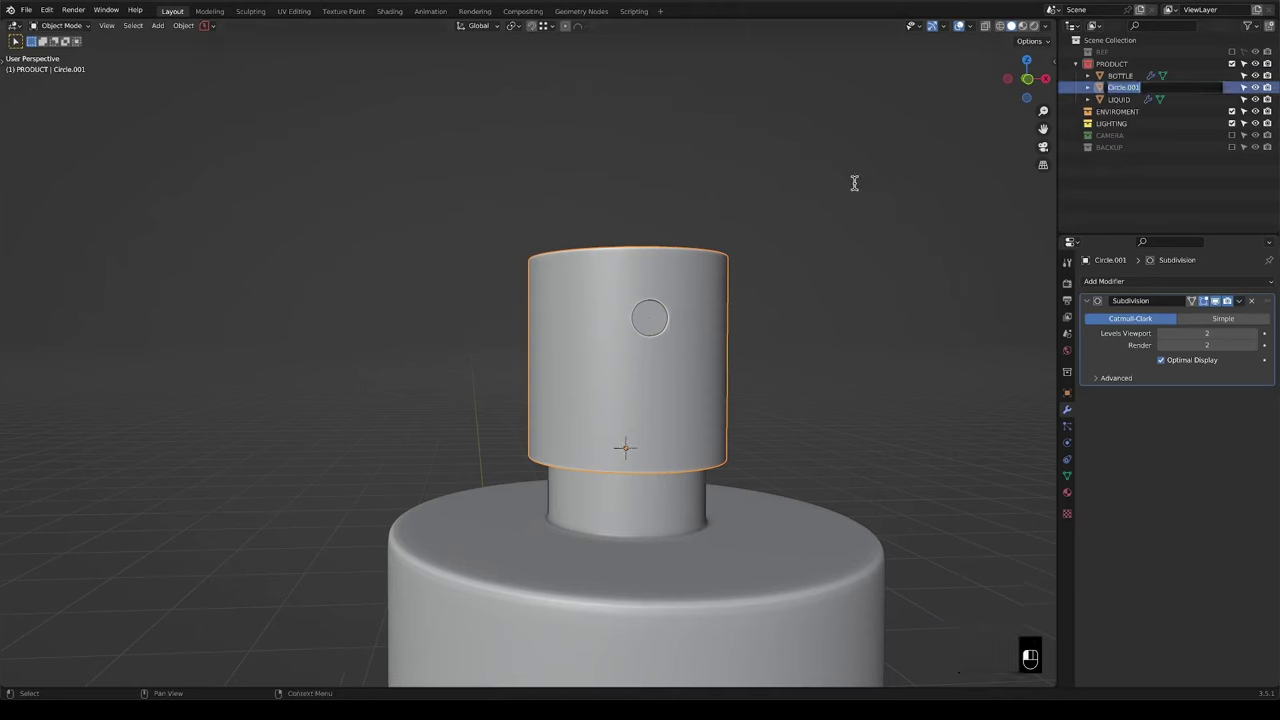
key(shift)
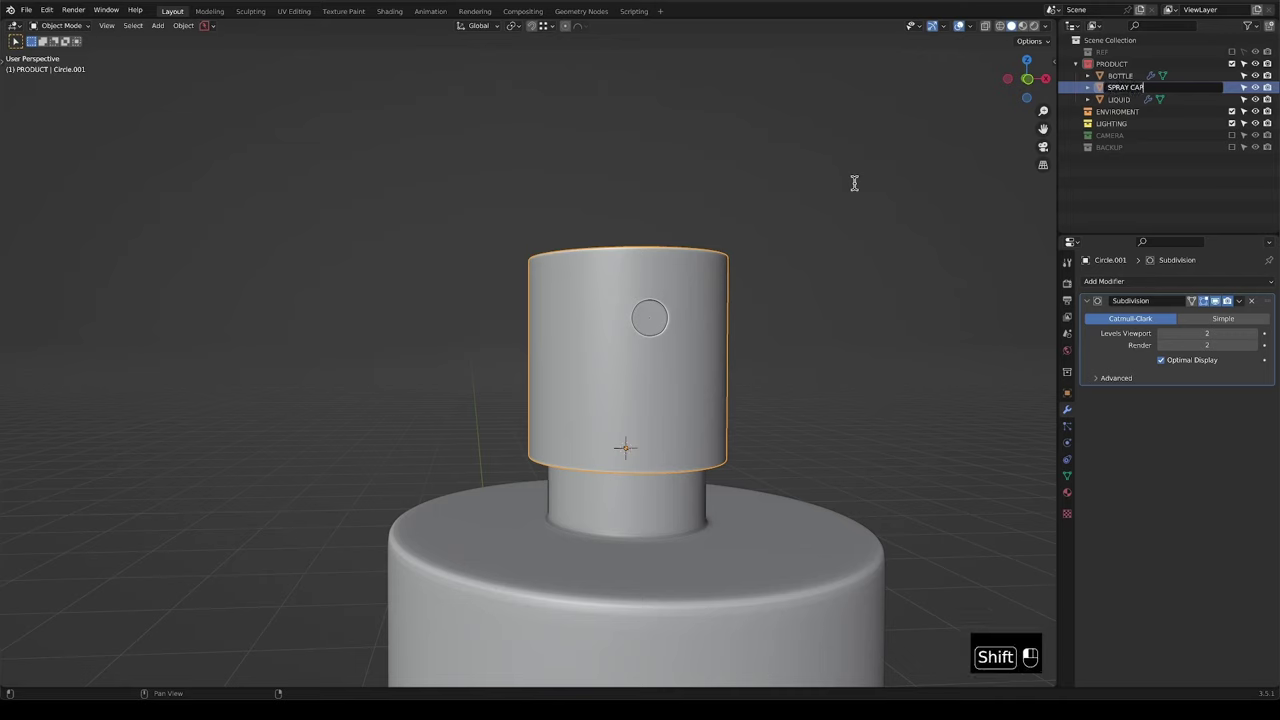
key(Return)
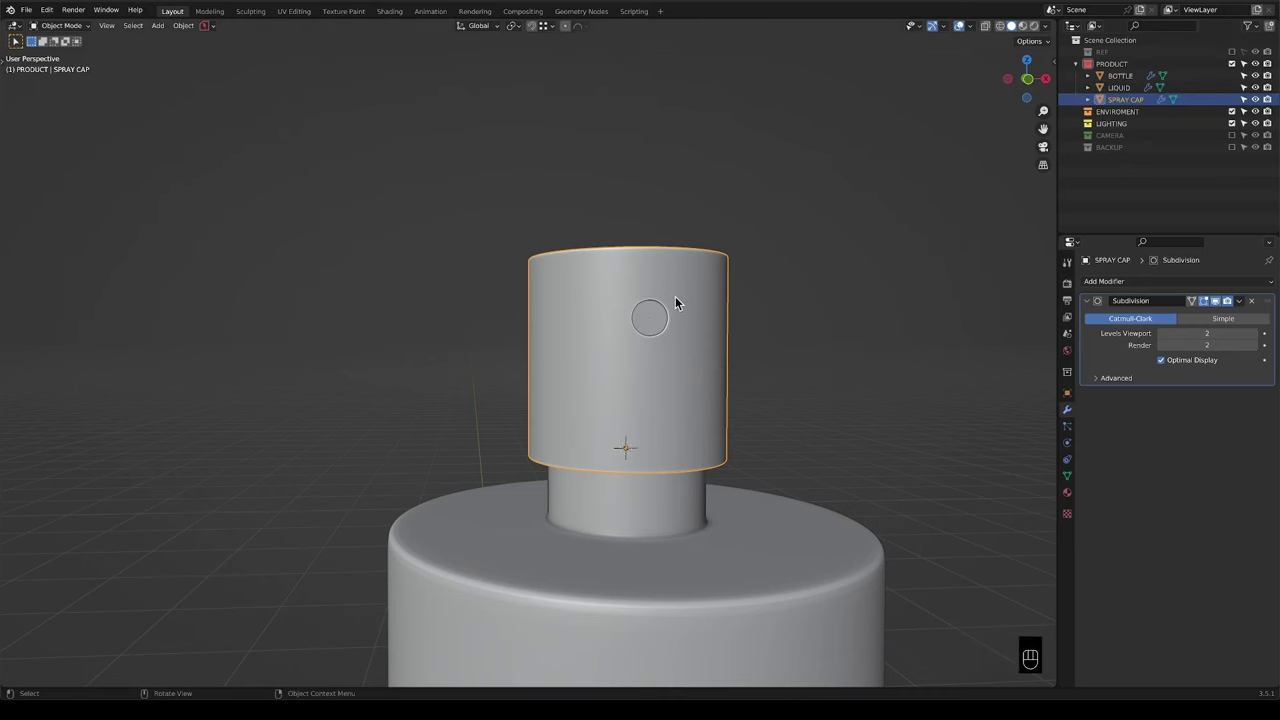
In front view with the reference image shown, add a 16-vertex mesh circle of 1 m radius at the spray cap's base.
scroll(675, 296, down, 3)
shift+scroll(667, 314, up, 1)
key(KP_1)
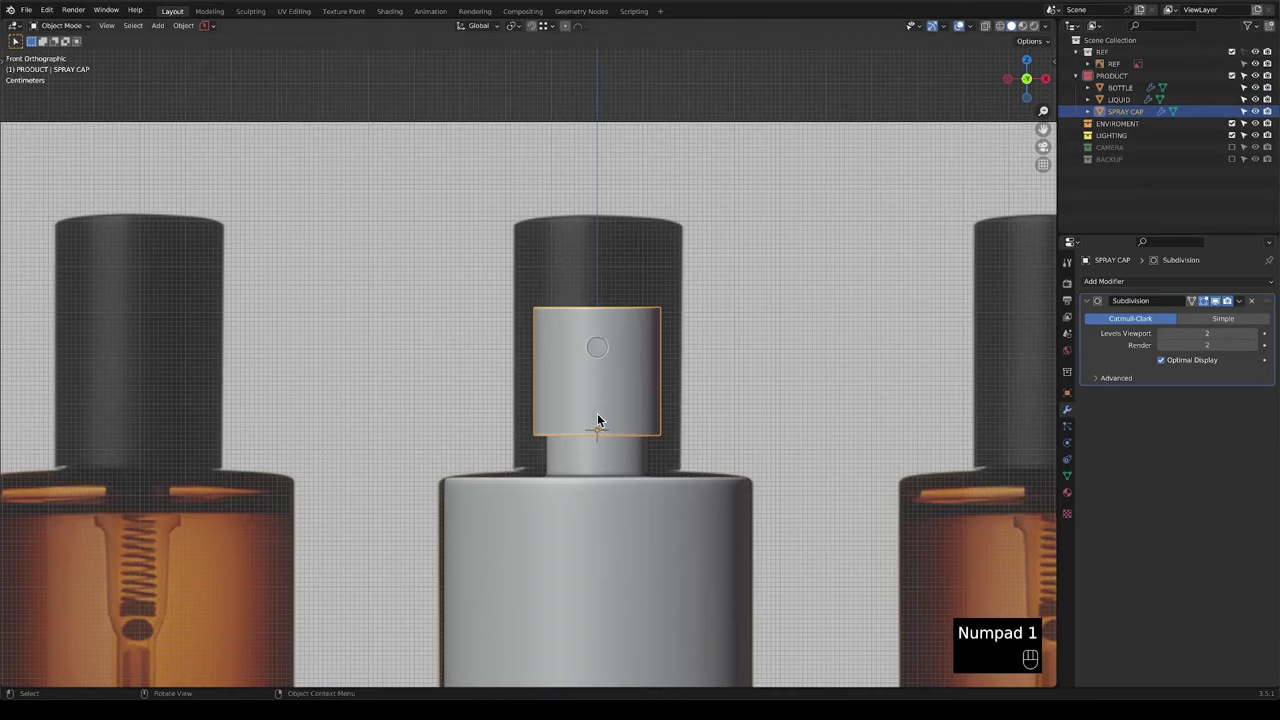
shift+middle_drag(597, 413, 599, 372)
click(761, 368)
key(shift+a)
mouse_move(580, 393)
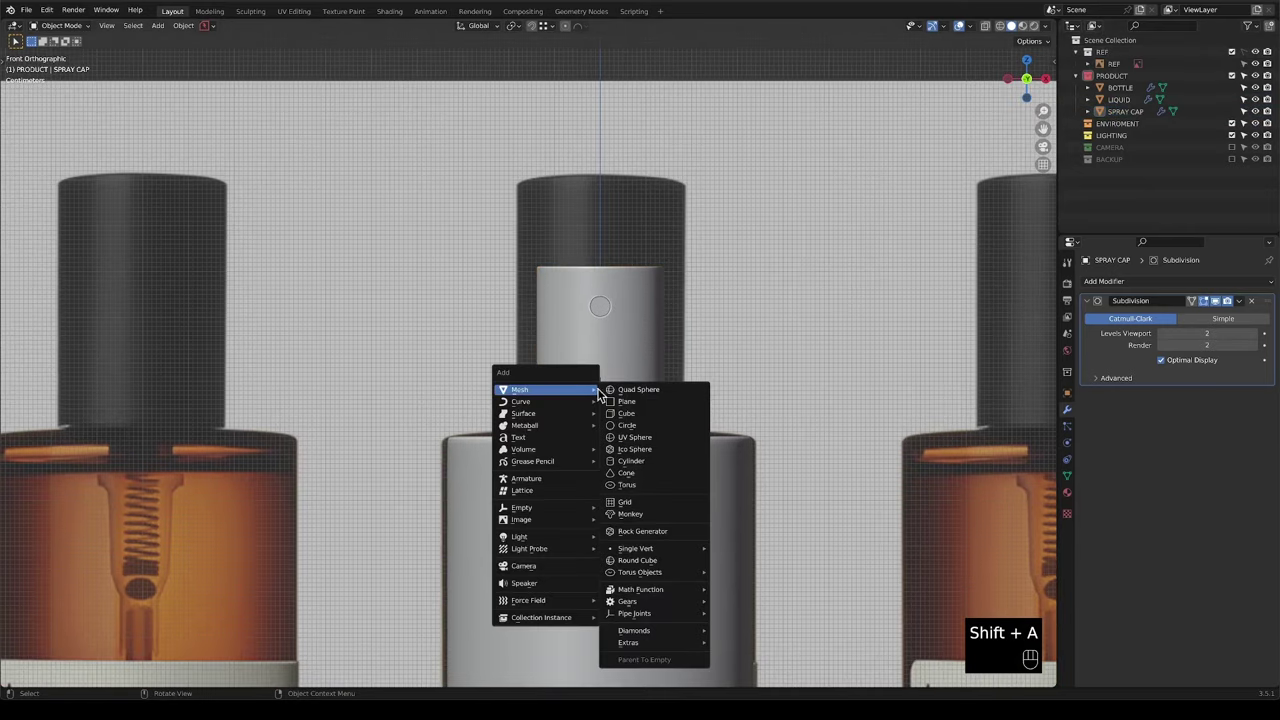
click(649, 428)
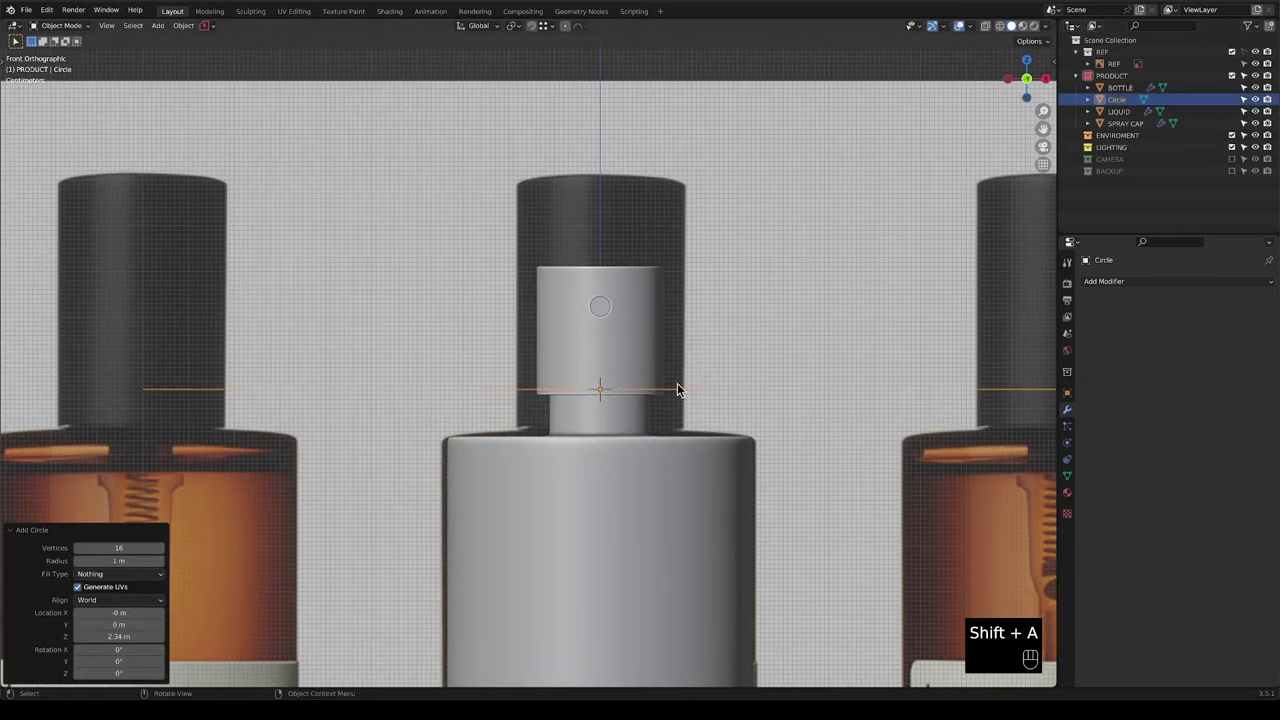
In Edit Mode, scale the circle to the reference outer cap's width and lower it about 0.081 m to the cap's bottom edge.
key(Tab)
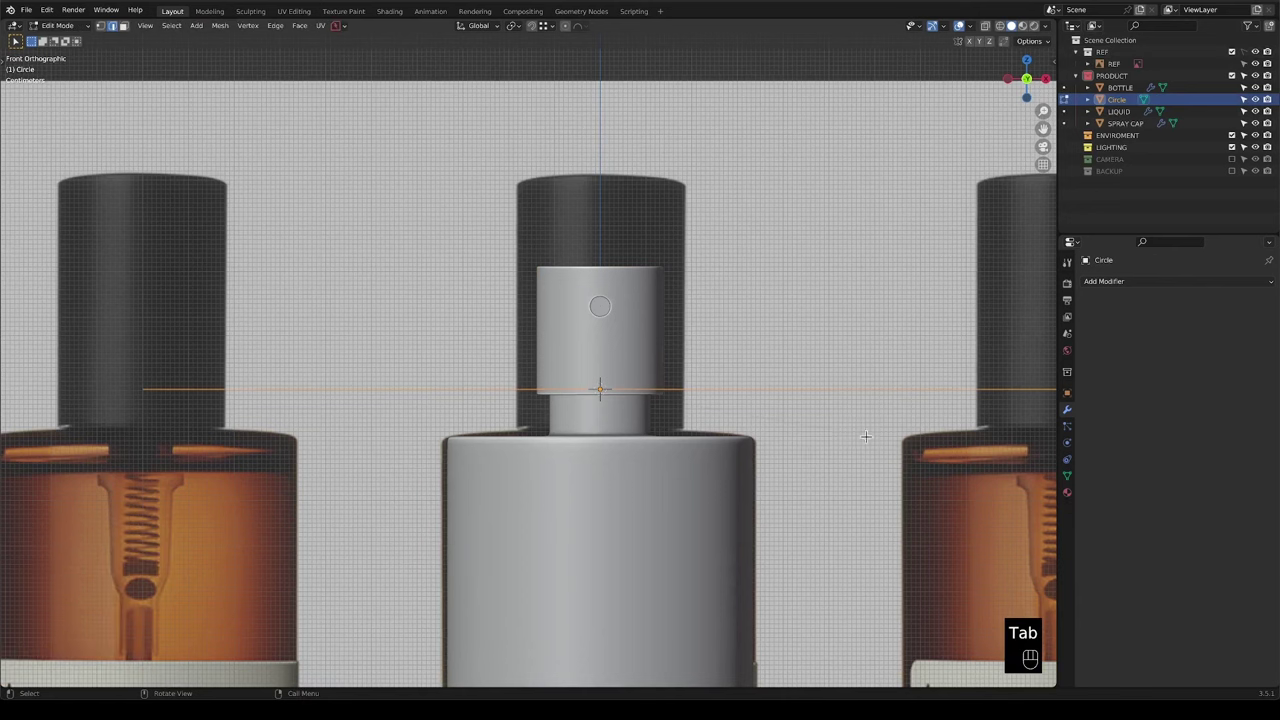
key(s)
click(655, 401)
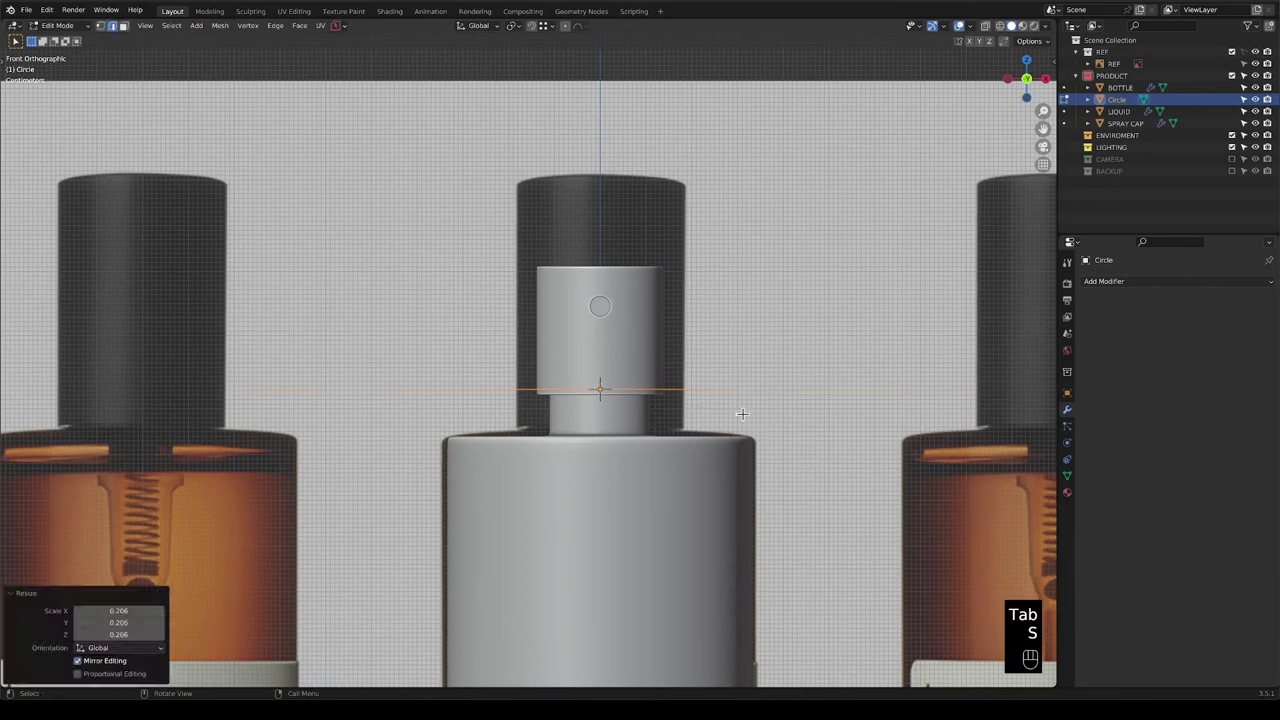
key(1)
key(s)
click(775, 404)
key(g)
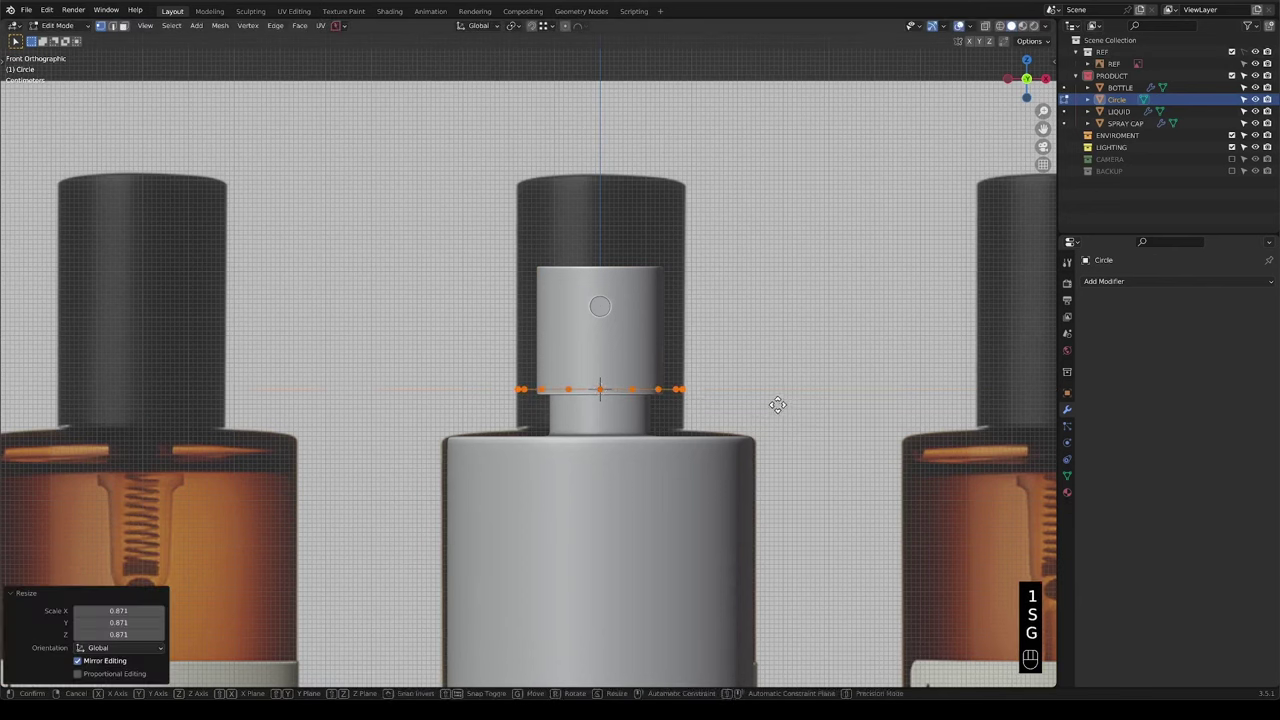
key(z)
click(770, 440)
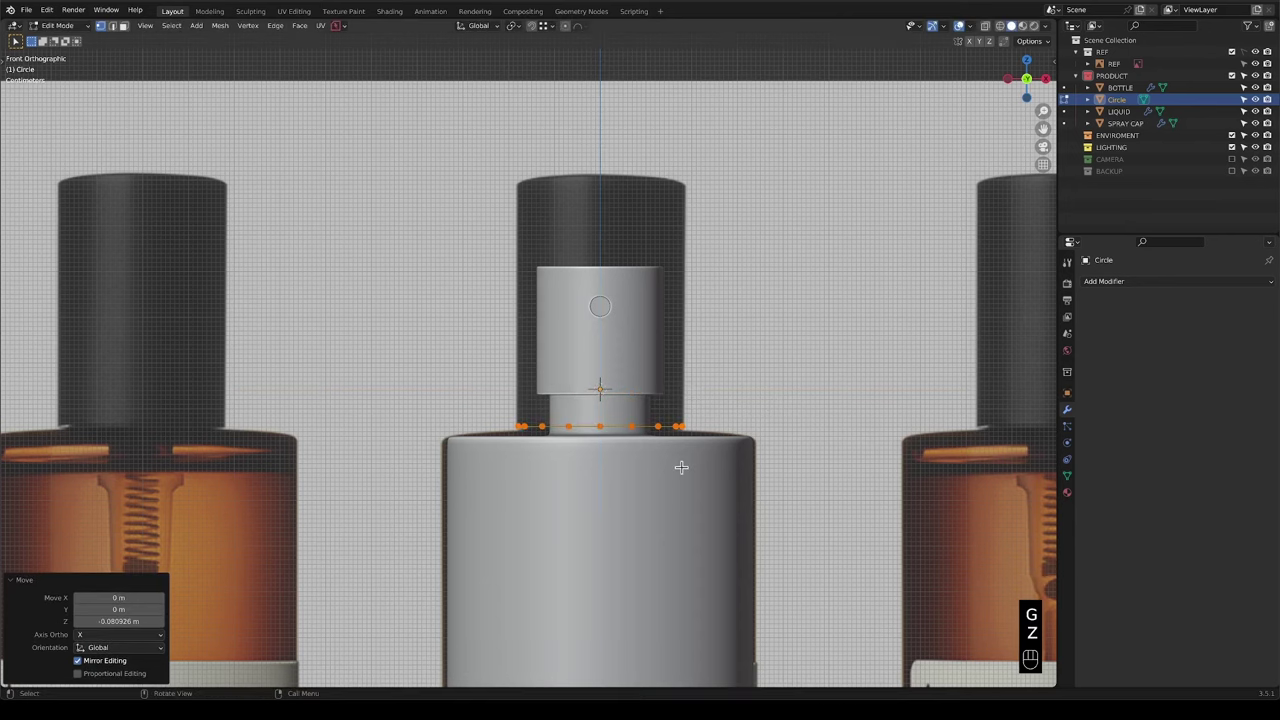
Extrude the circle upward along Z by about 0.54 m to the top of the reference cap.
key(e)
key(z)
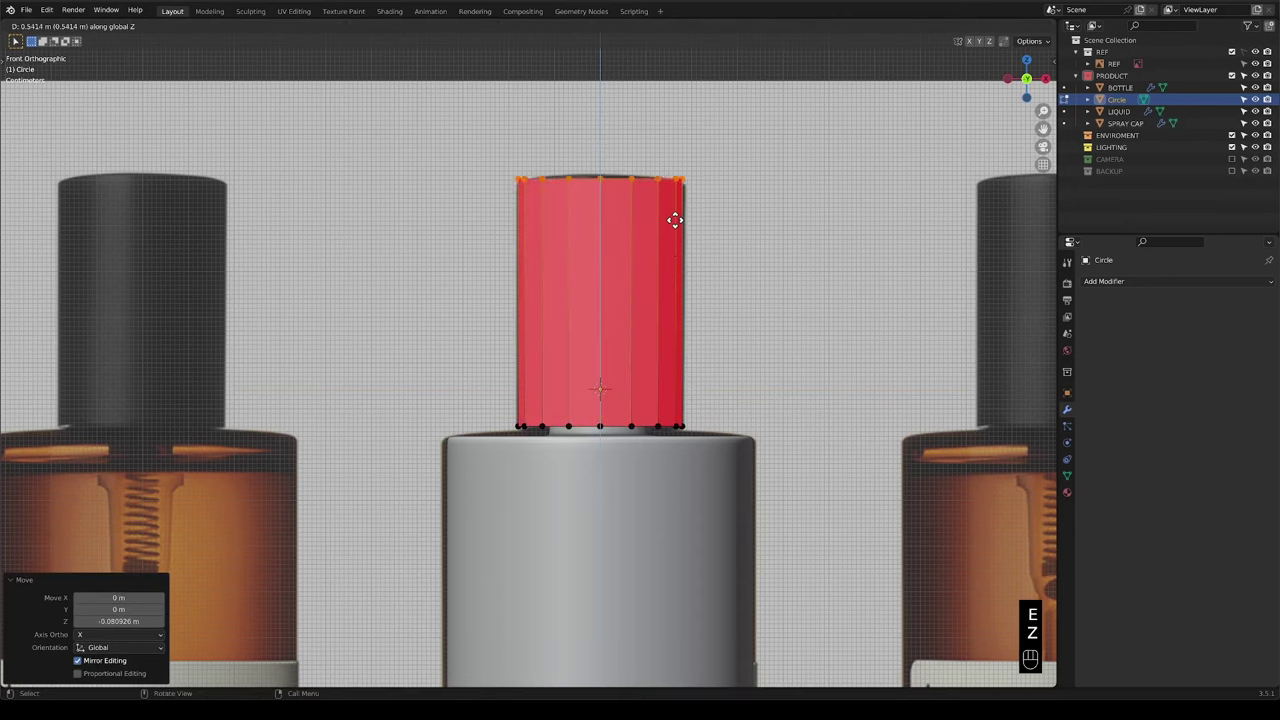
click(673, 220)
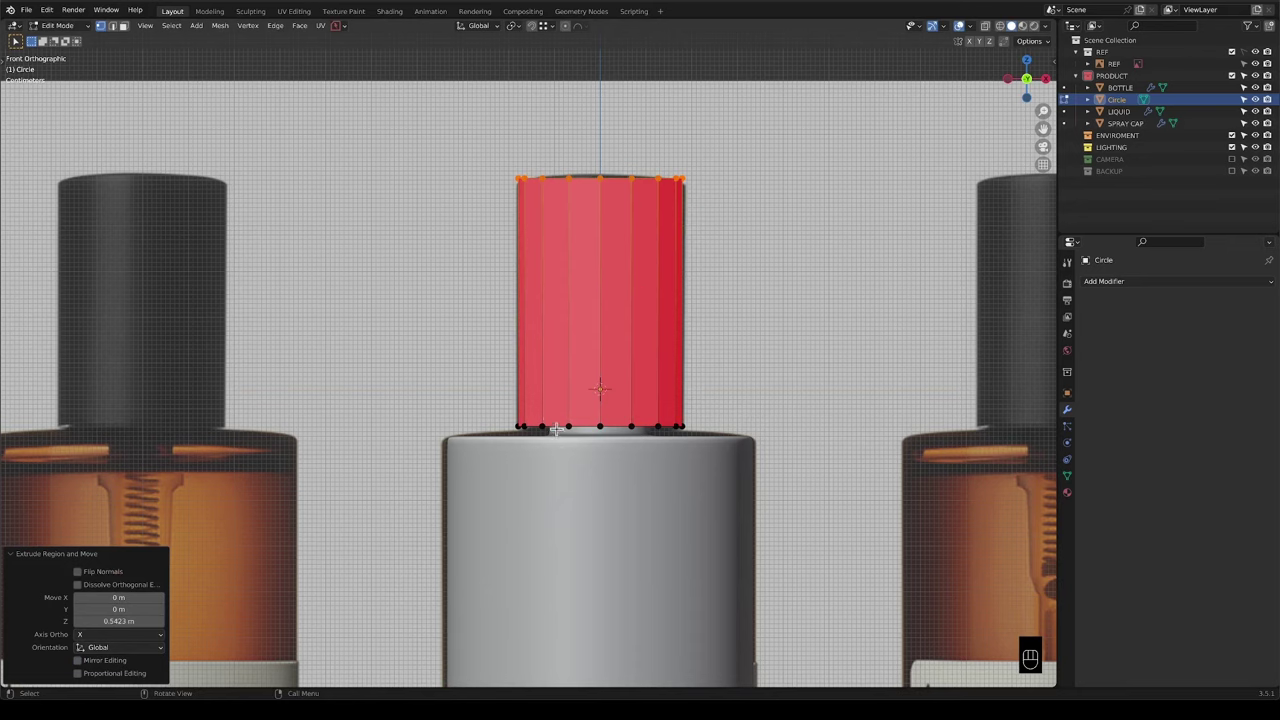
Fill the cap's open top with a face, inset it three times, and merge the innermost ring at its center.
middle_drag(586, 337, 663, 334)
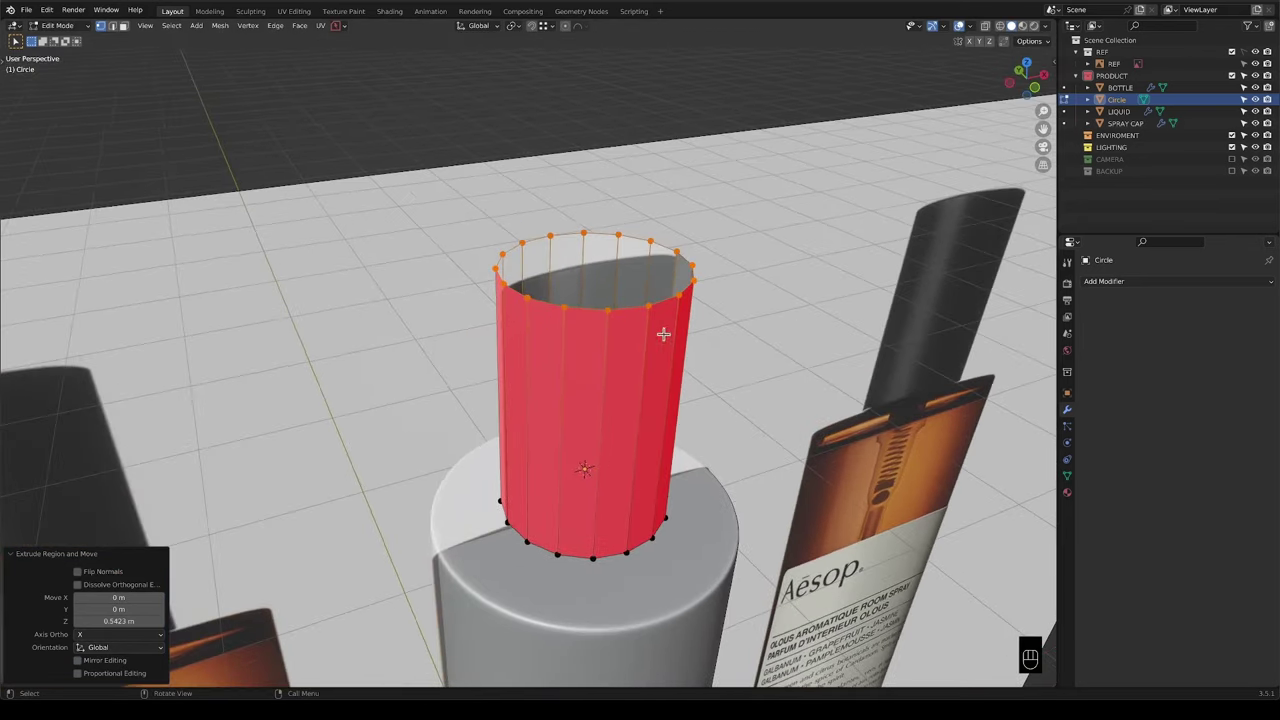
key(f)
key(i)
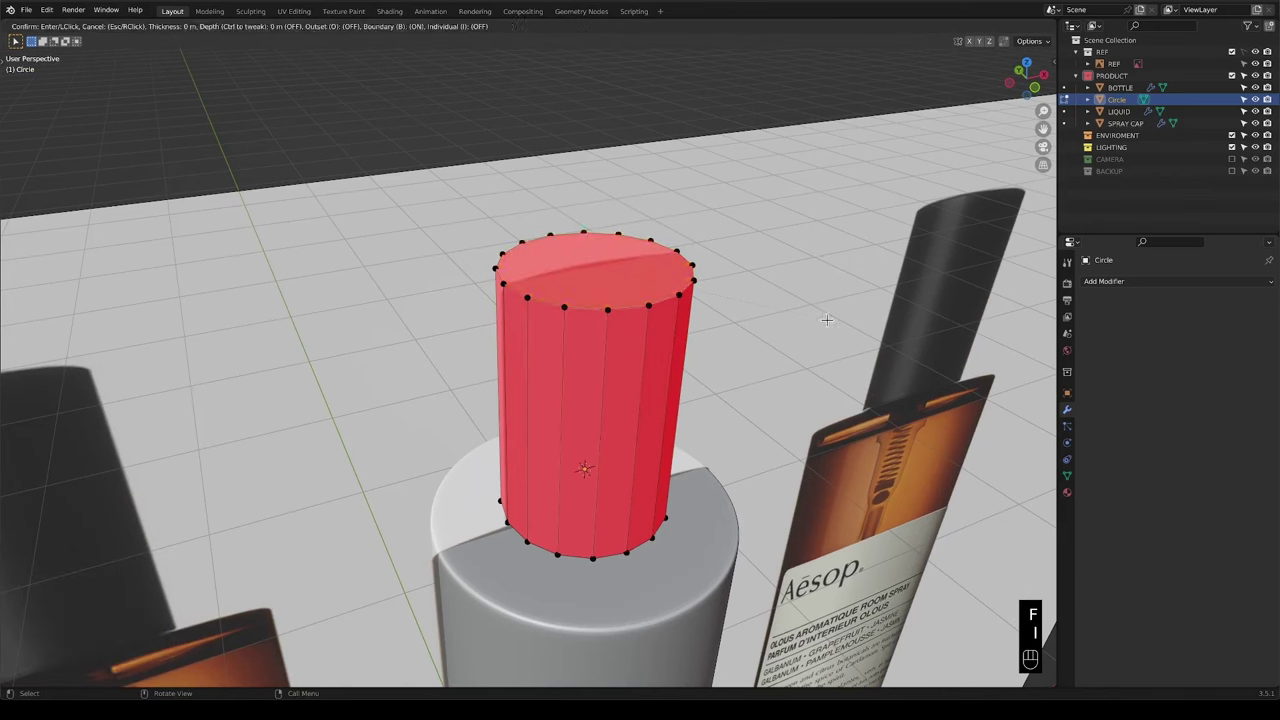
click(814, 318)
key(i)
click(806, 315)
key(i)
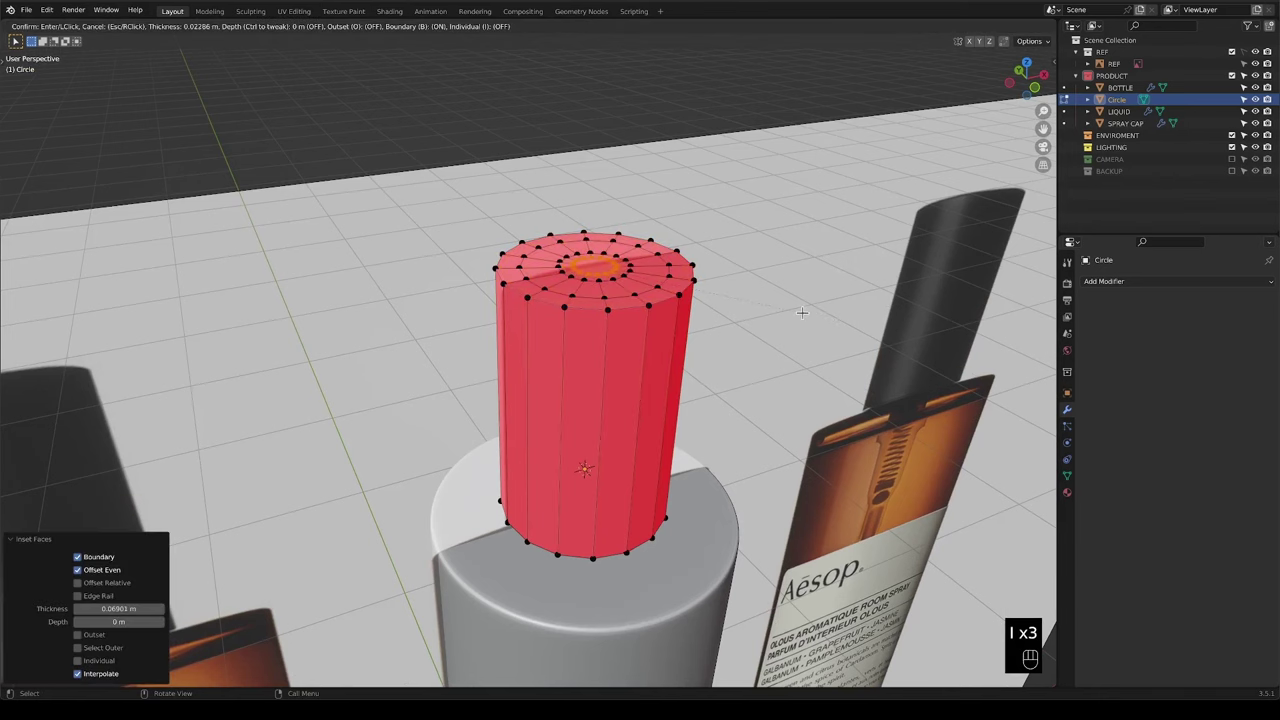
click(802, 313)
key(m)
click(809, 320)
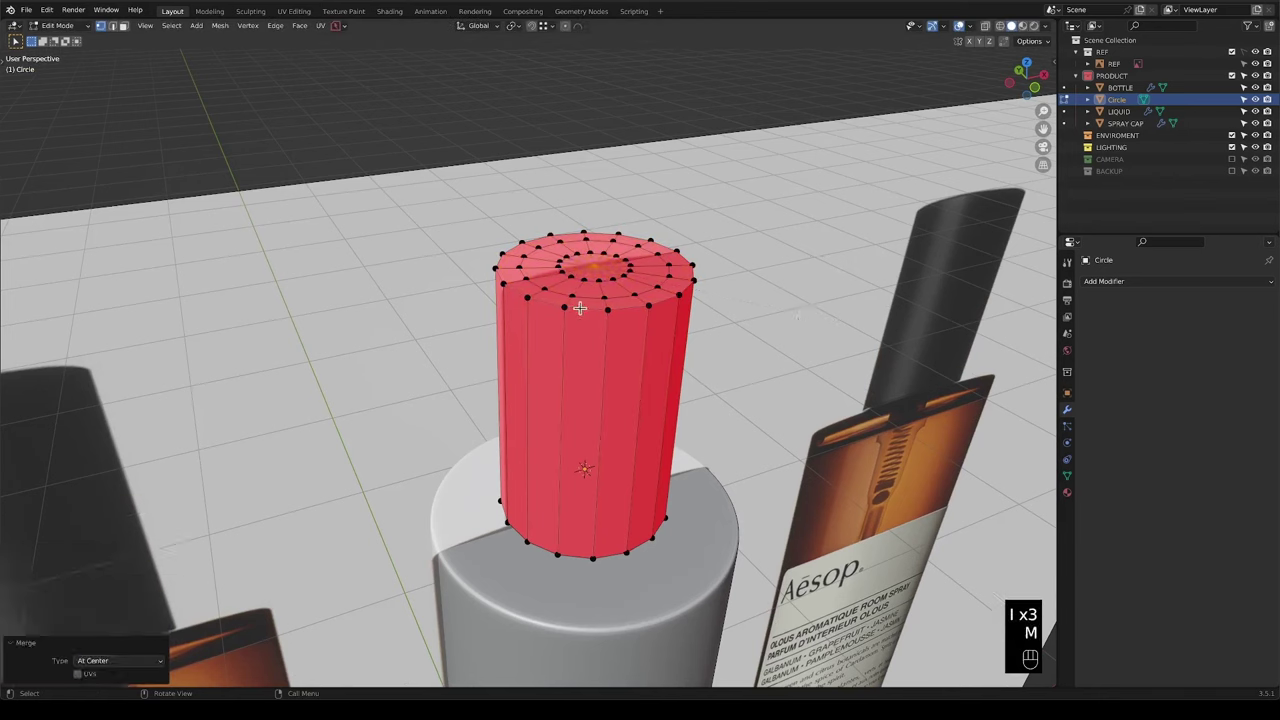
Add four evenly spaced horizontal loop cuts around the outer cap's side wall.
alt+click(570, 308)
middle_drag(599, 551, 587, 498)
key(ctrl+r)
scroll(581, 411, up, 3)
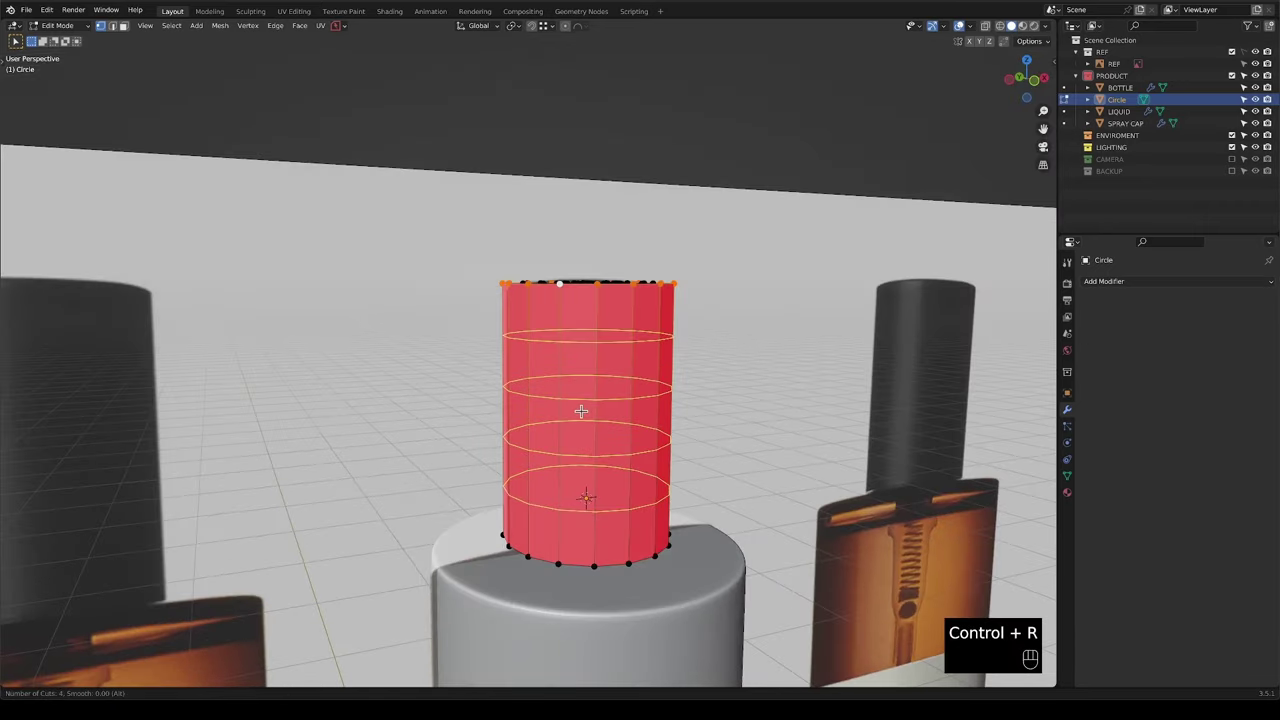
click(581, 411)
right_click(581, 411)
shift+middle_drag(581, 411, 574, 371)
scroll(569, 491, up, 3)
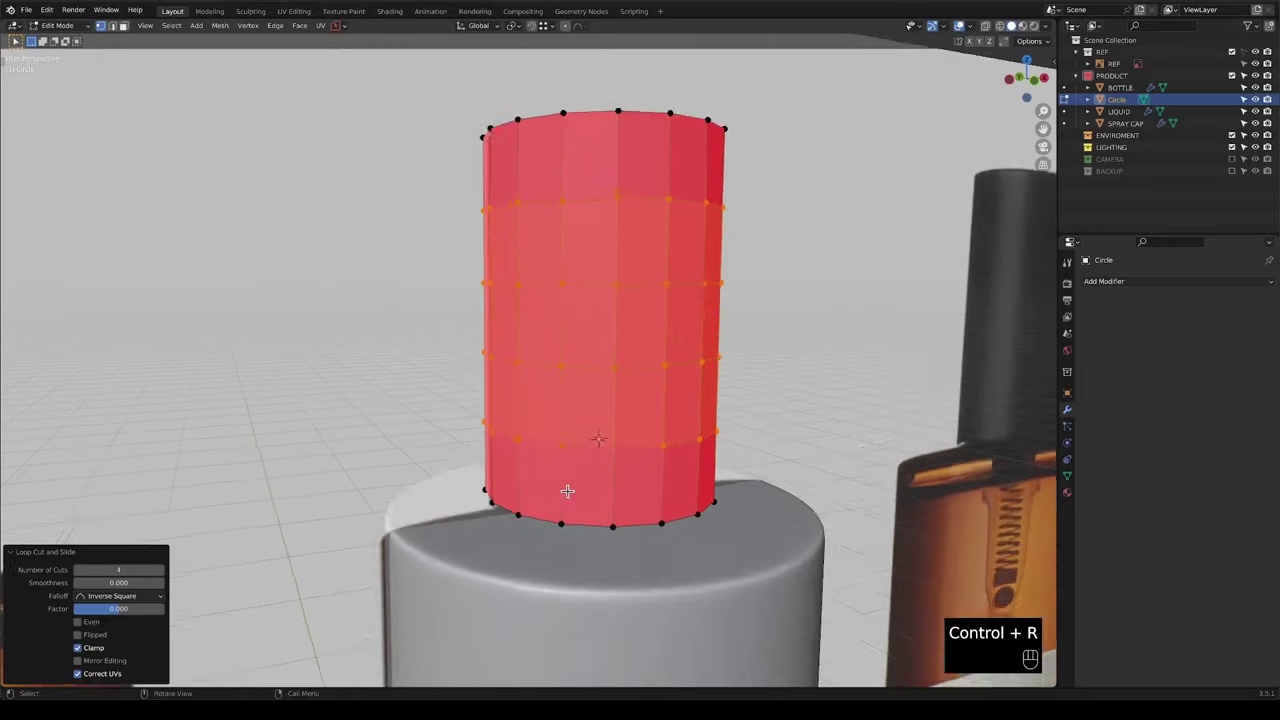
Add a supporting loop cut around the cap and slide it close to the bottom rim.
shift+middle_drag(563, 457, 563, 440)
key(ctrl+r)
click(563, 438)
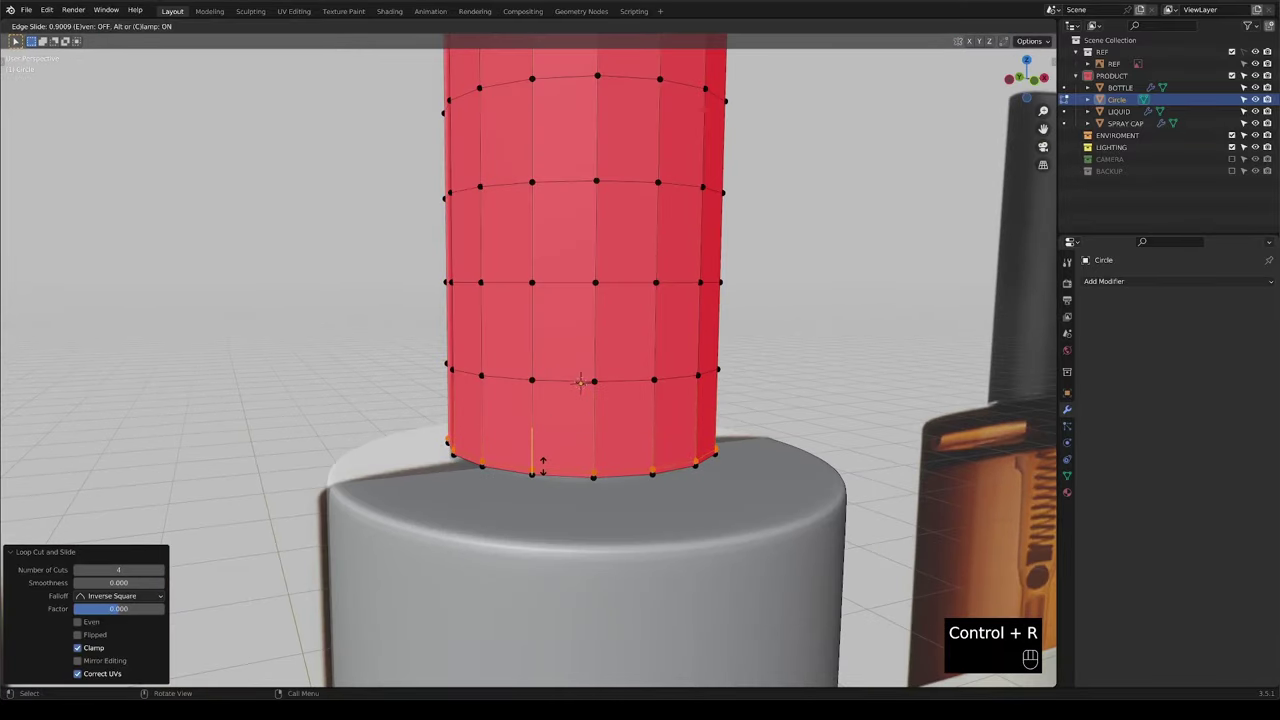
click(542, 462)
Bevel the cap's top outer edge loop with 2 segments and a width of about 0.007 m.
scroll(543, 443, down, 4)
shift+middle_drag(543, 443, 538, 379)
alt+click(543, 342)
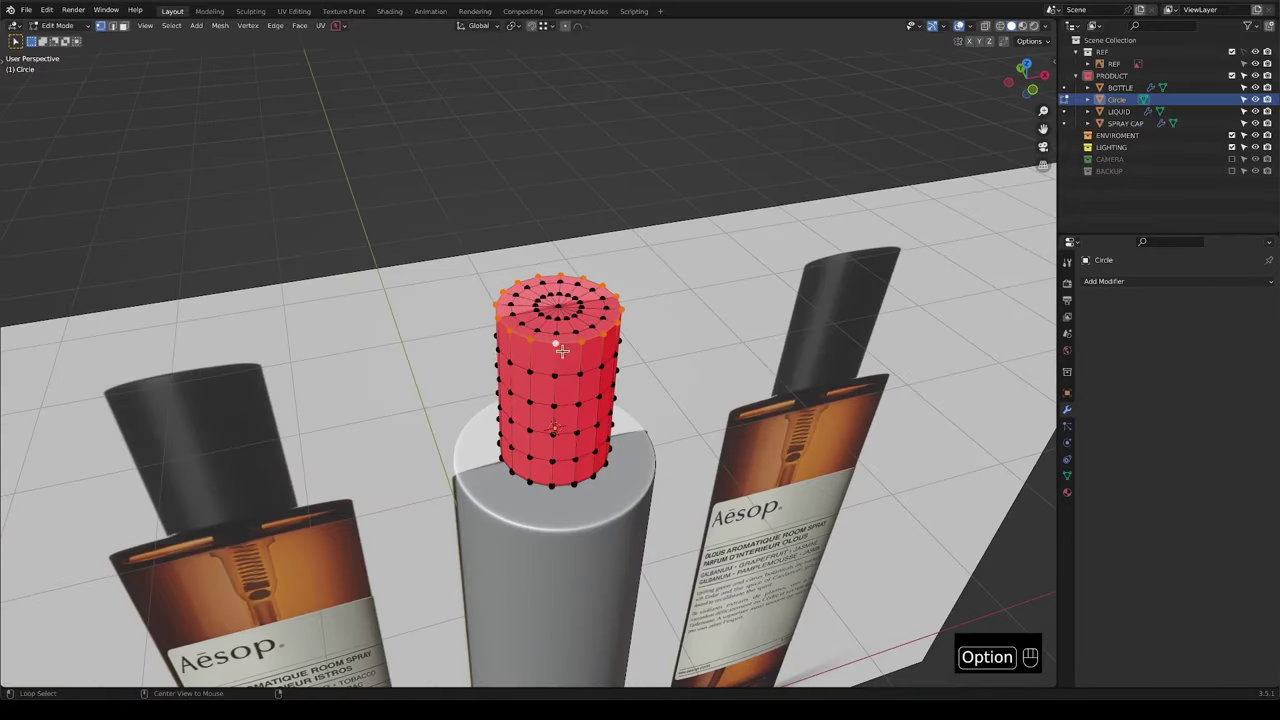
scroll(543, 342, up, 3)
key(ctrl+b)
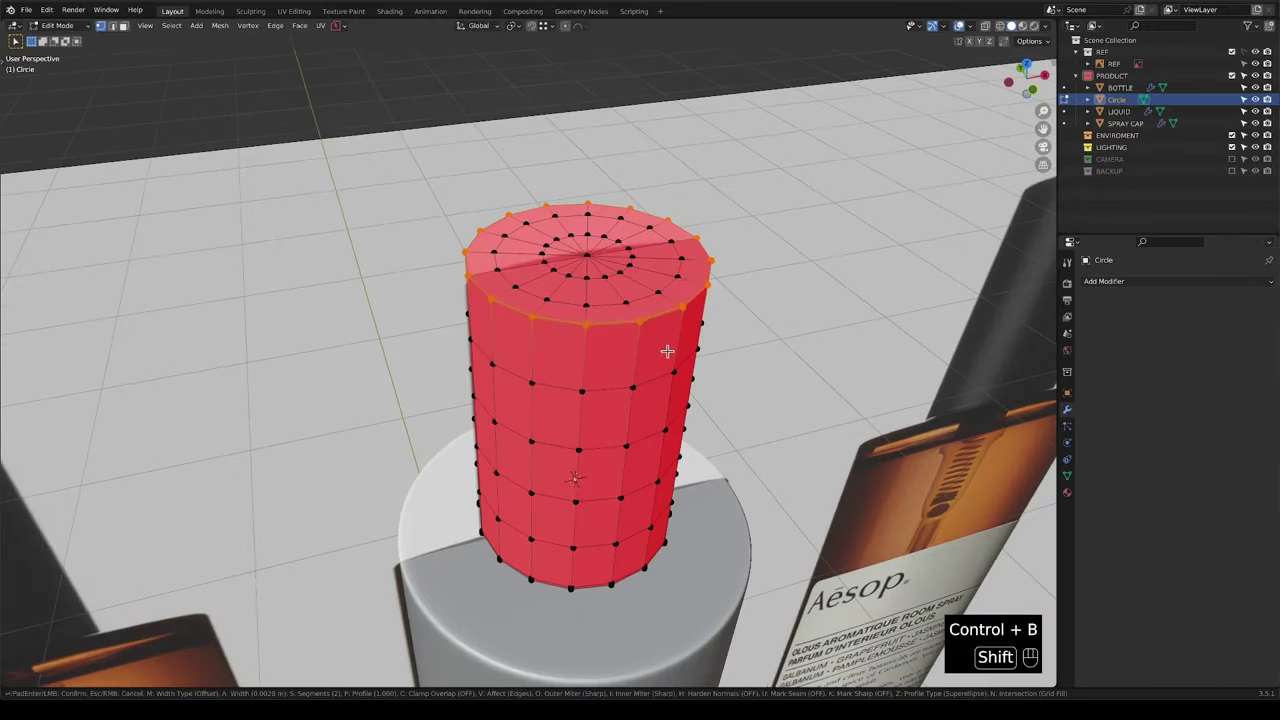
click(675, 355)
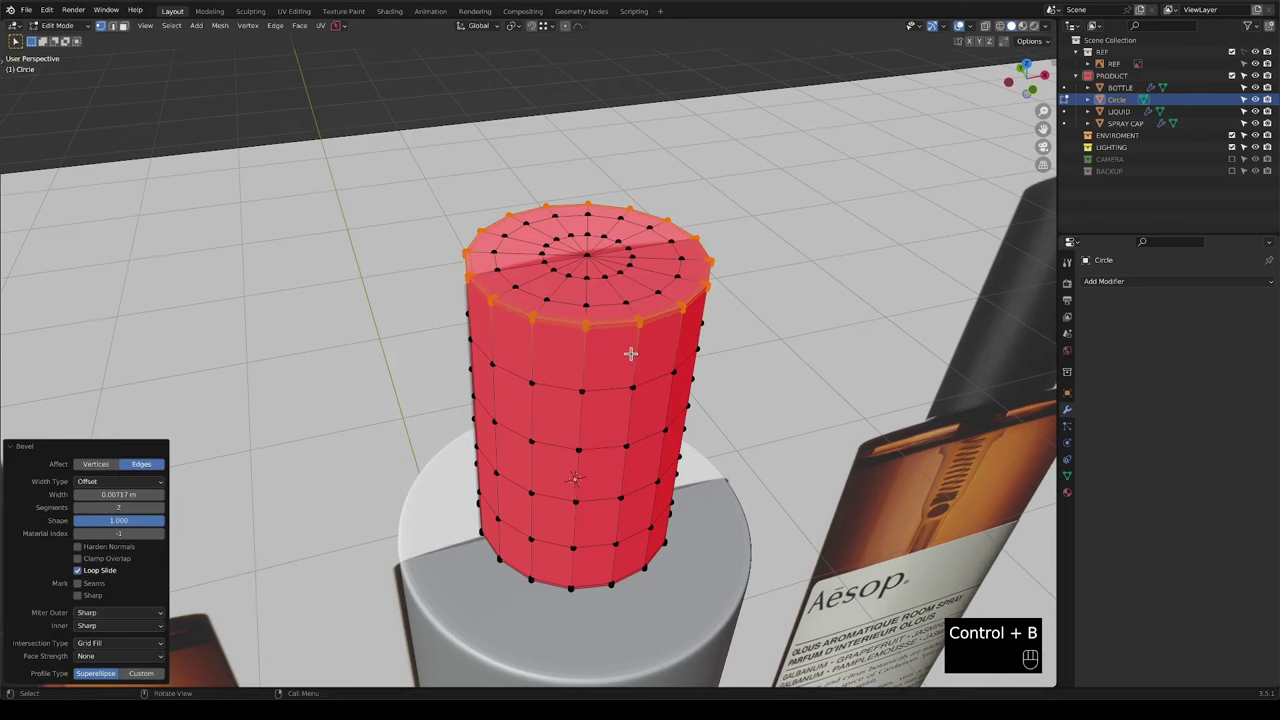
Recalculate the whole cap mesh's normals, add a level 2 Subdivision modifier in Object Mode, and shade the cap smooth.
key(a)
scroll(630, 355, down, 2)
key(shift+n)
middle_drag(630, 355, 559, 368)
key(Tab)
key(ctrl+2)
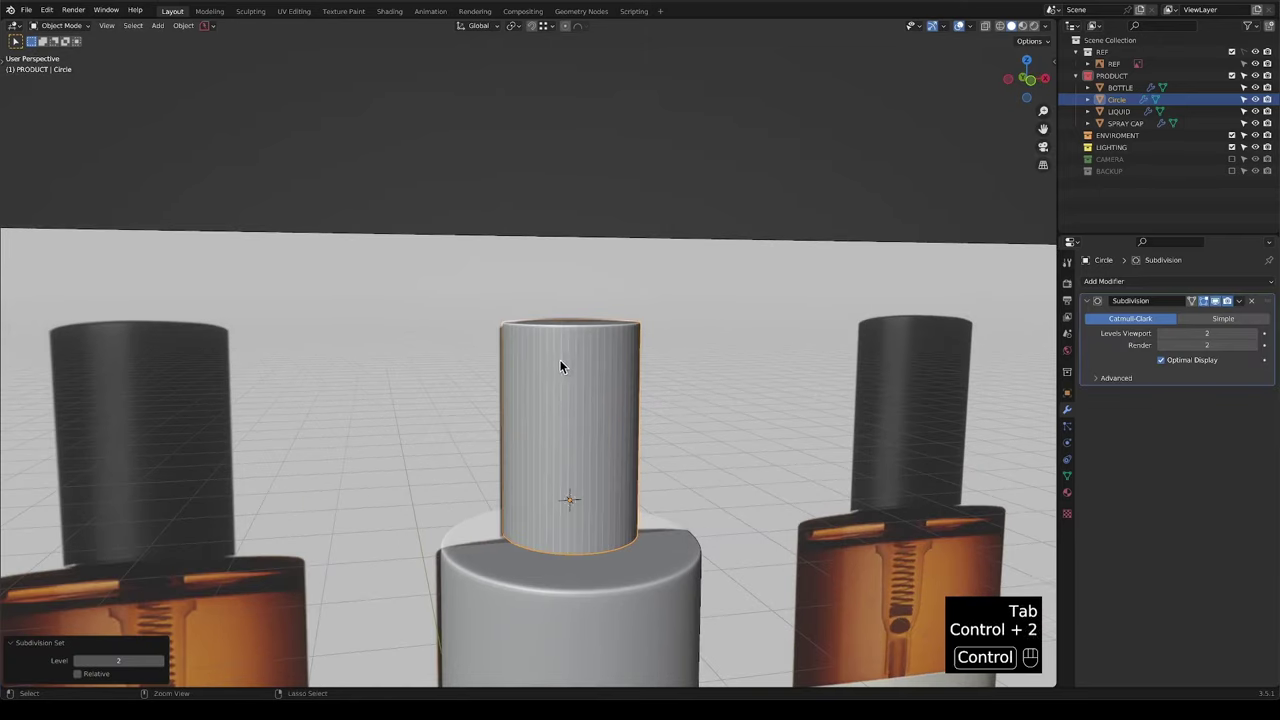
right_click(559, 367)
click(552, 362)
Show the cap in front view with X-ray enabled and exclude the REF collection from the view layer.
middle_drag(617, 419, 569, 363)
key(KP_1)
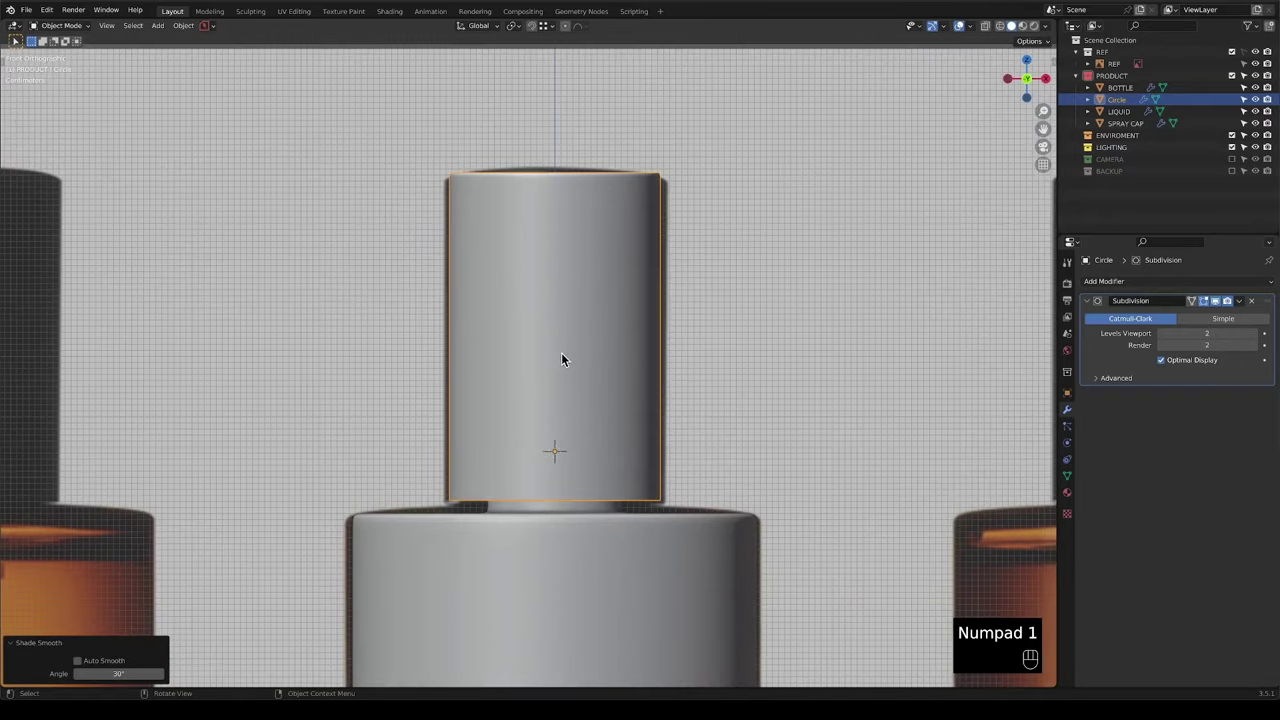
key(Tab)
key(Tab)
key(alt+z)
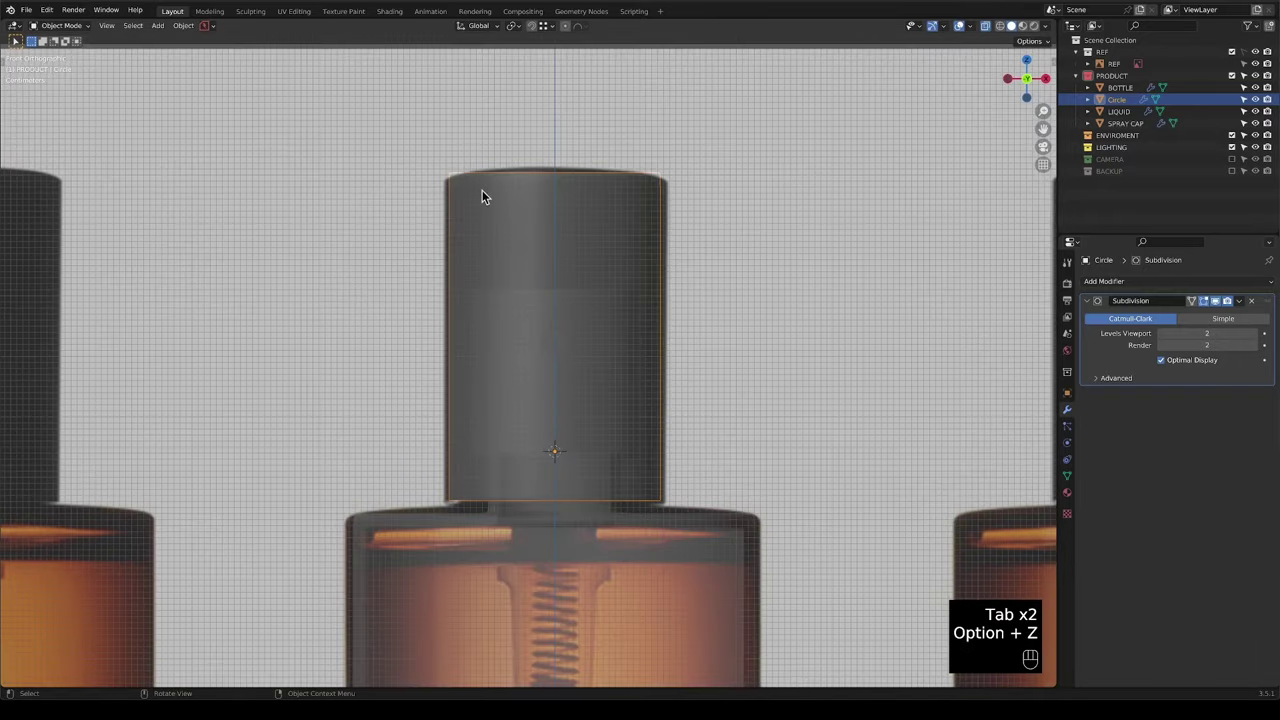
click(1232, 51)
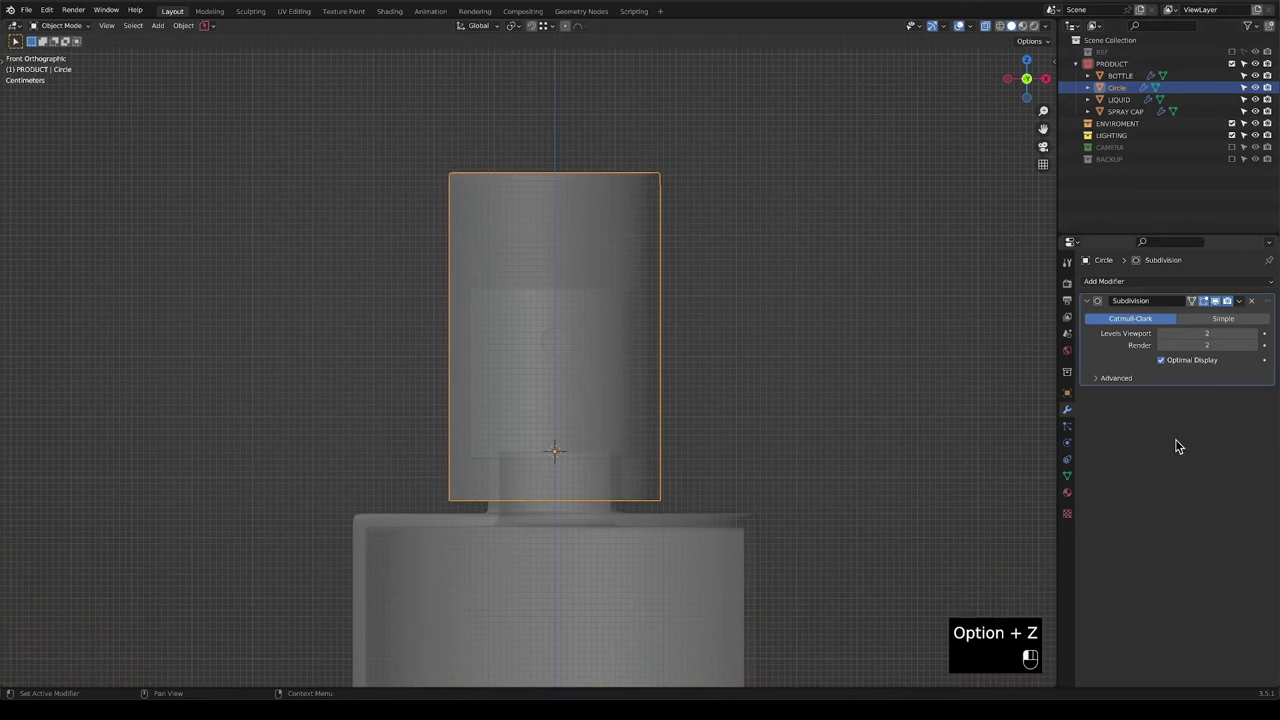
Add a Solidify modifier to the cap, place it above Subdivision, and enable Even Thickness.
click(1110, 281)
click(1034, 488)
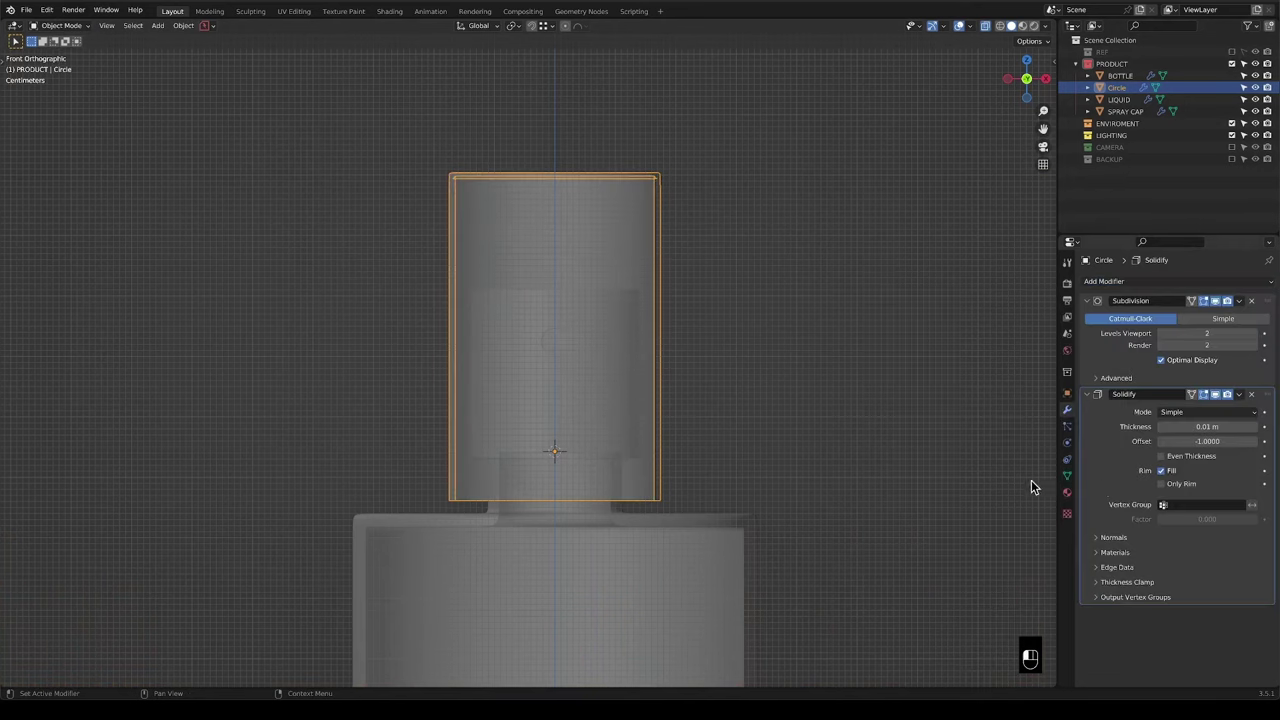
drag(1268, 398, 1262, 296)
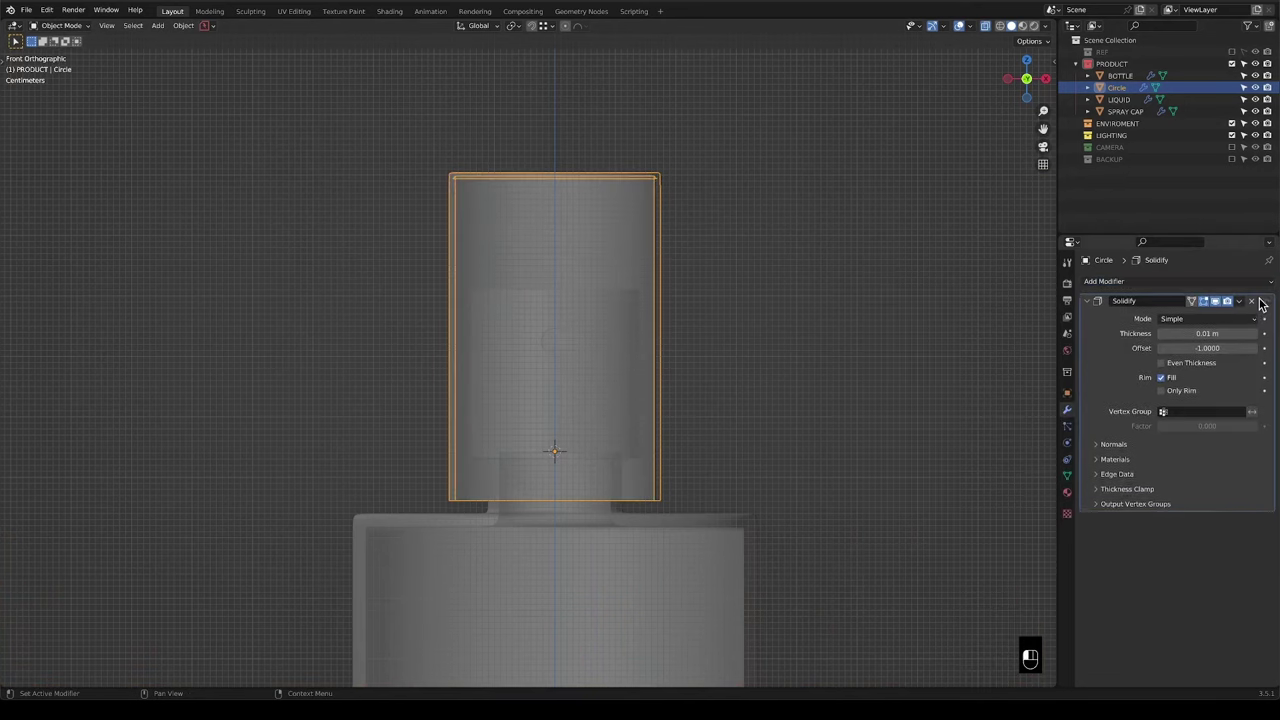
click(1162, 363)
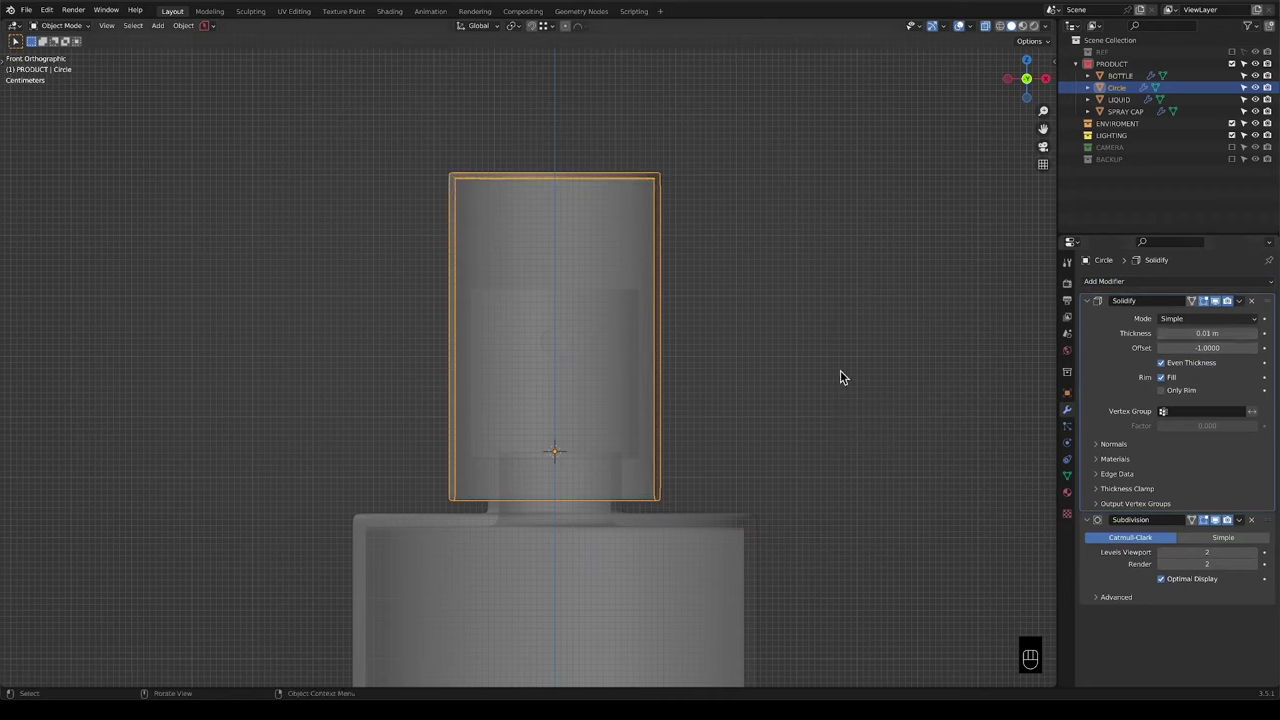
Slide the cap's lowest supporting edge loop closer to the bottom rim and return to Object Mode.
key(Tab)
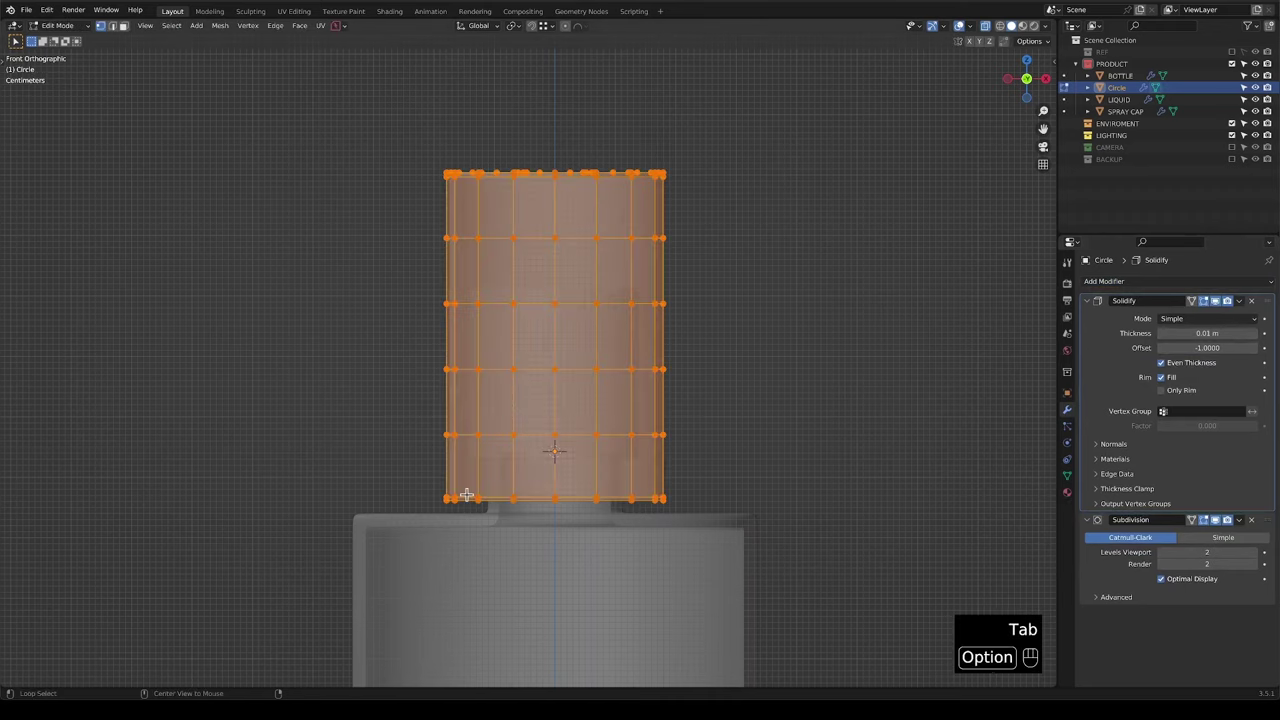
alt+click(466, 495)
key(g)
key(g)
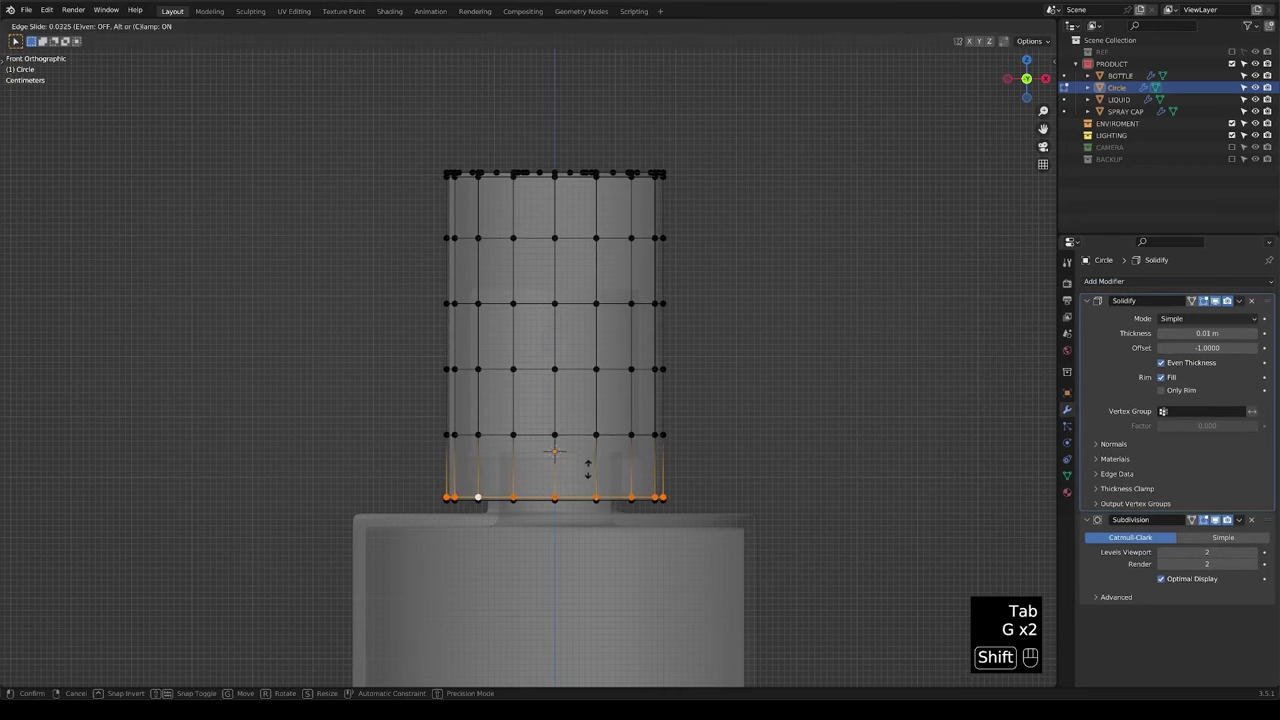
click(545, 522)
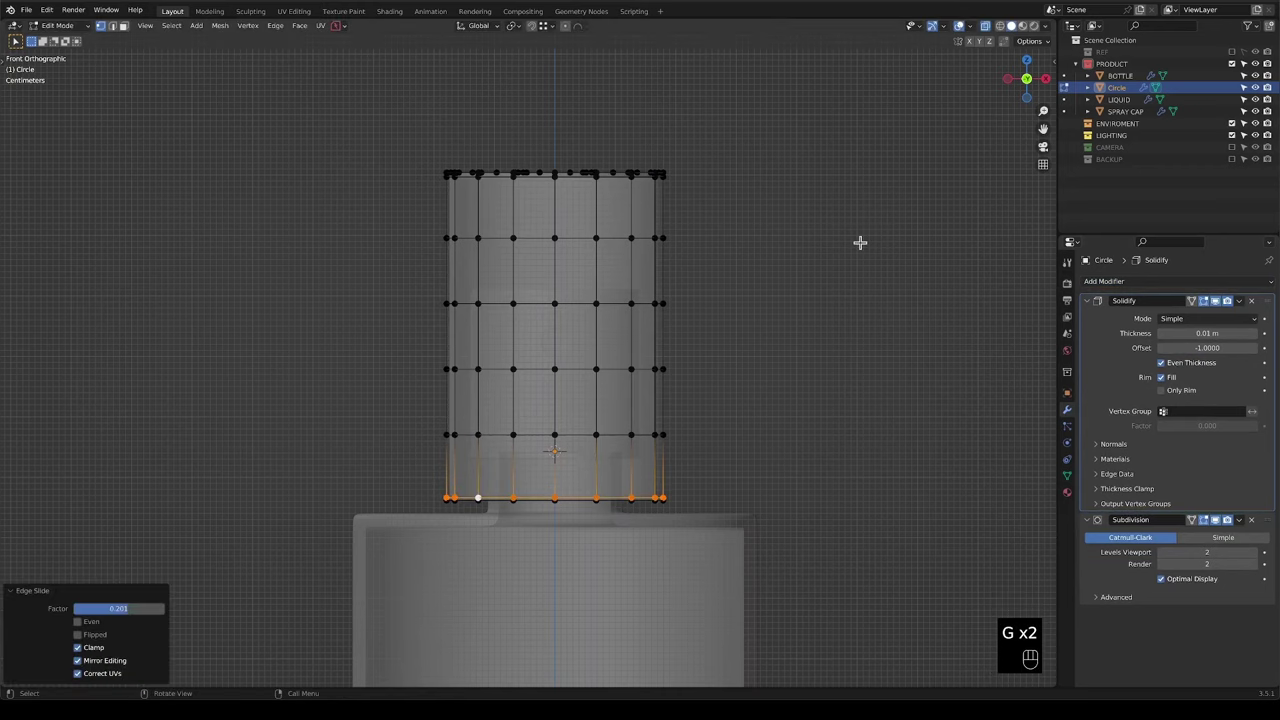
key(g)
key(g)
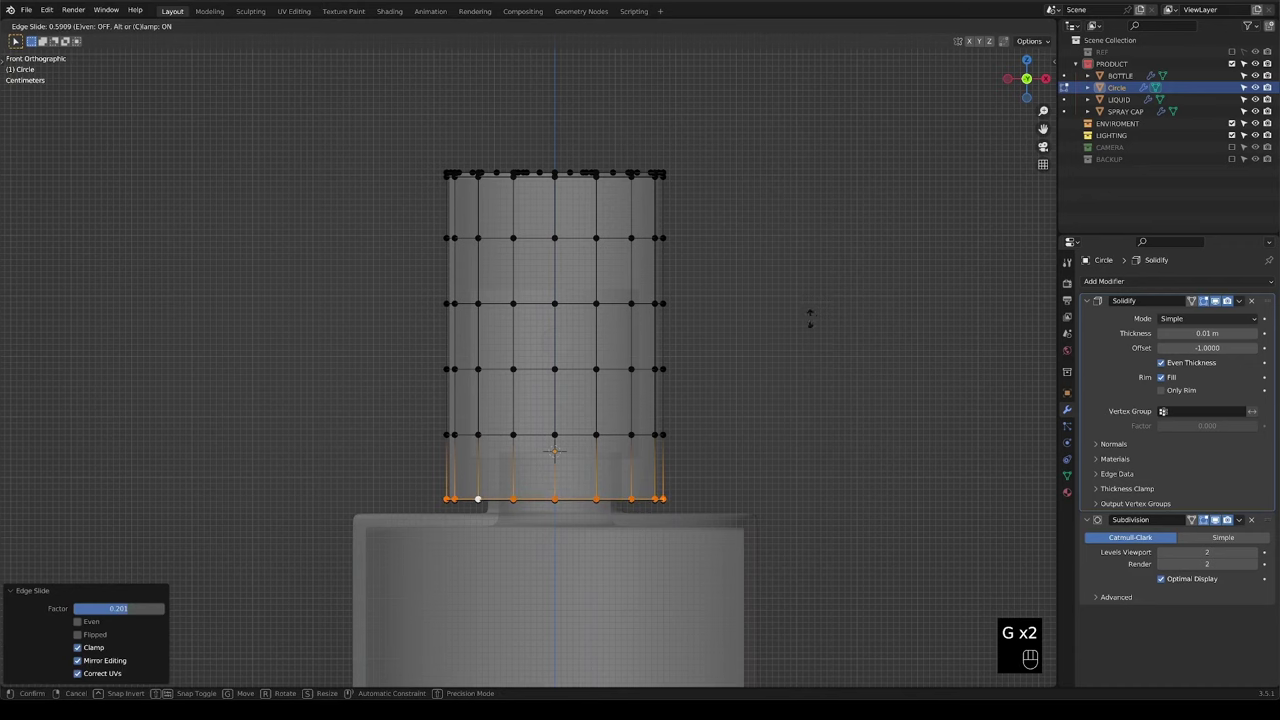
click(810, 315)
key(Tab)
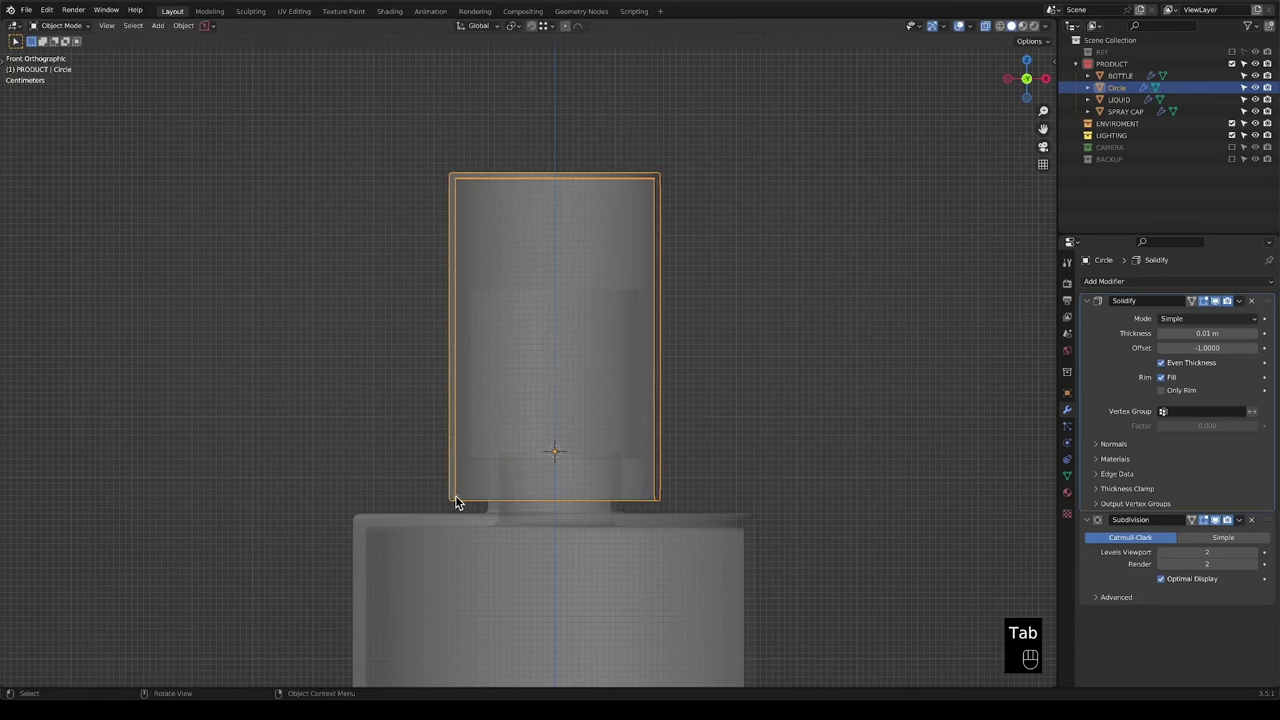
Set the cap's Solidify thickness to 0.03 m in front view.
scroll(553, 370, down, 2)
mouse_move(557, 350)
middle_down()
mouse_move(573, 357)
mouse_move(548, 355)
middle_up()
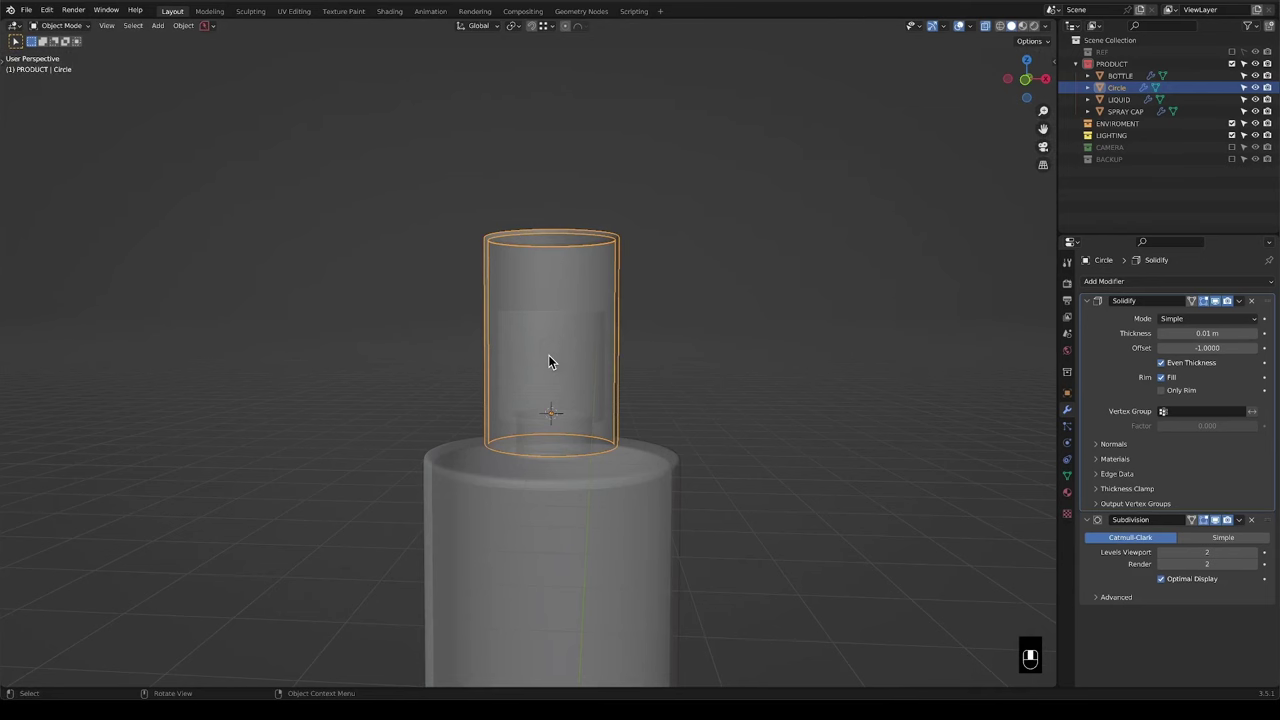
key(KP_1)
scroll(548, 362, up, 2)
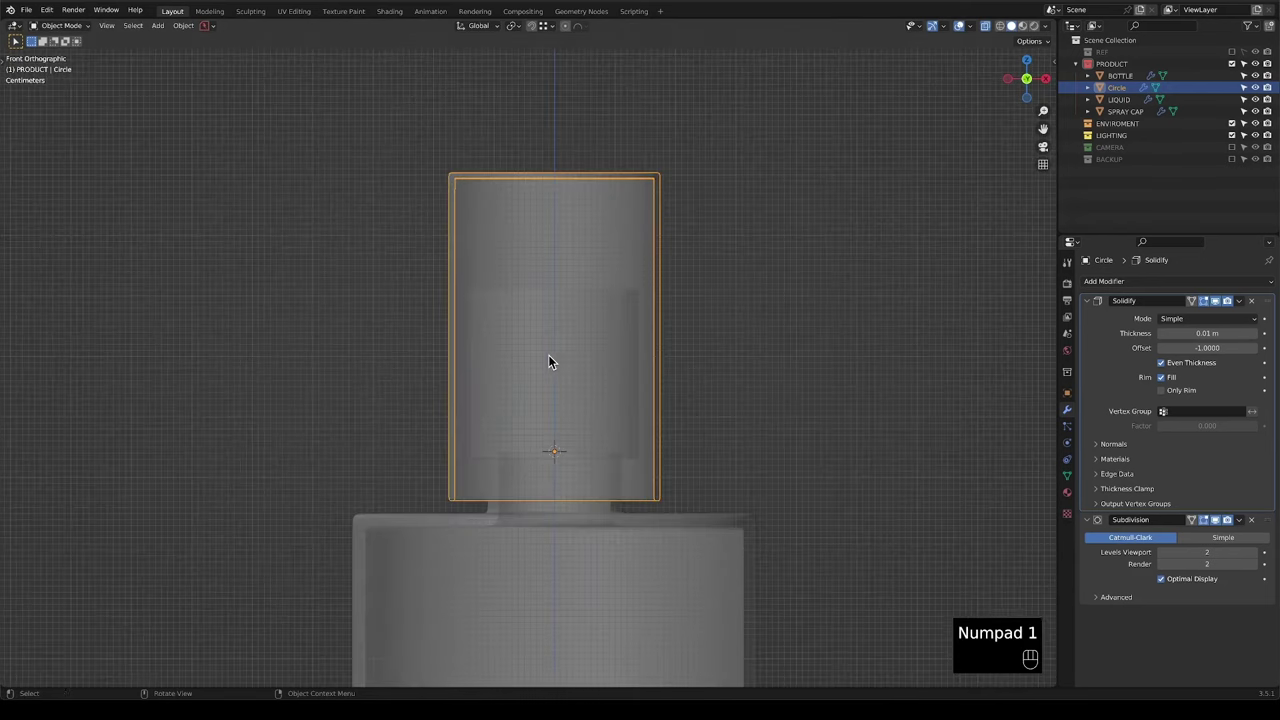
shift+middle_drag(548, 362, 600, 413)
mouse_move(1214, 333)
shift+mouse_down()
mouse_move(1240, 333)
mouse_move(1214, 333)
shift+mouse_up()
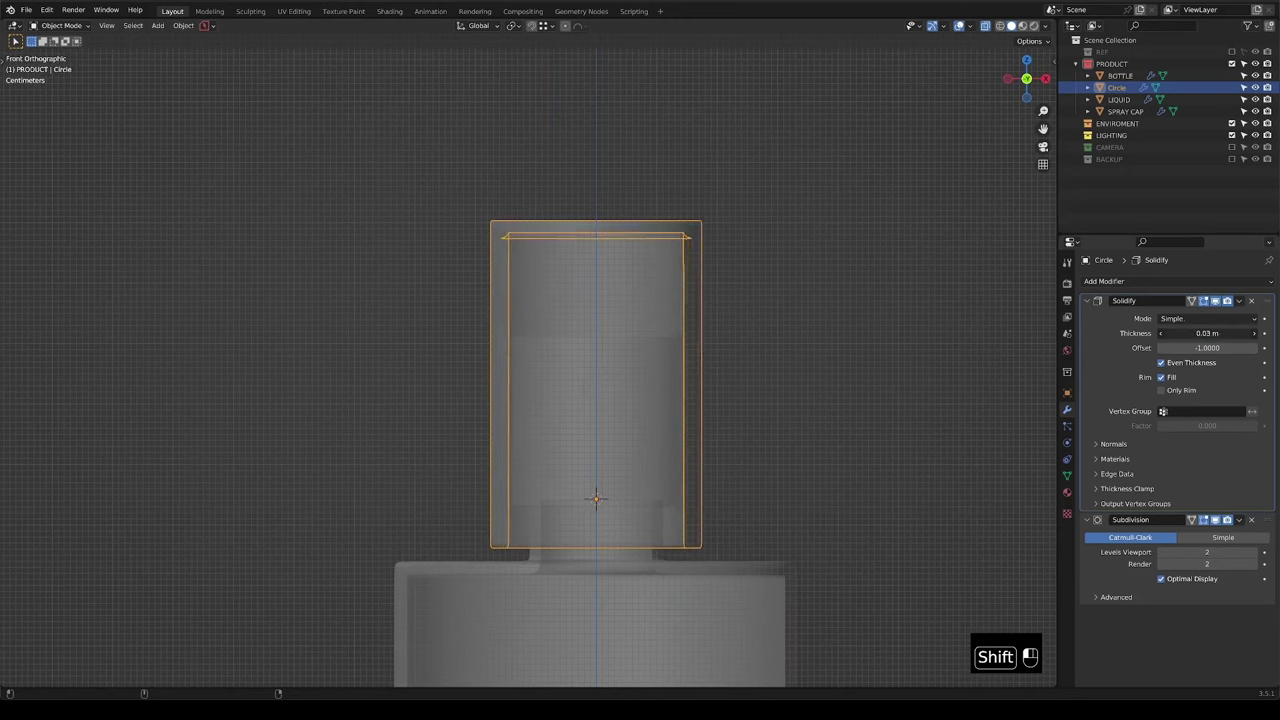
Turn off X-ray and show the whole bottle with its outer cap in solid shading.
scroll(584, 330, down, 4)
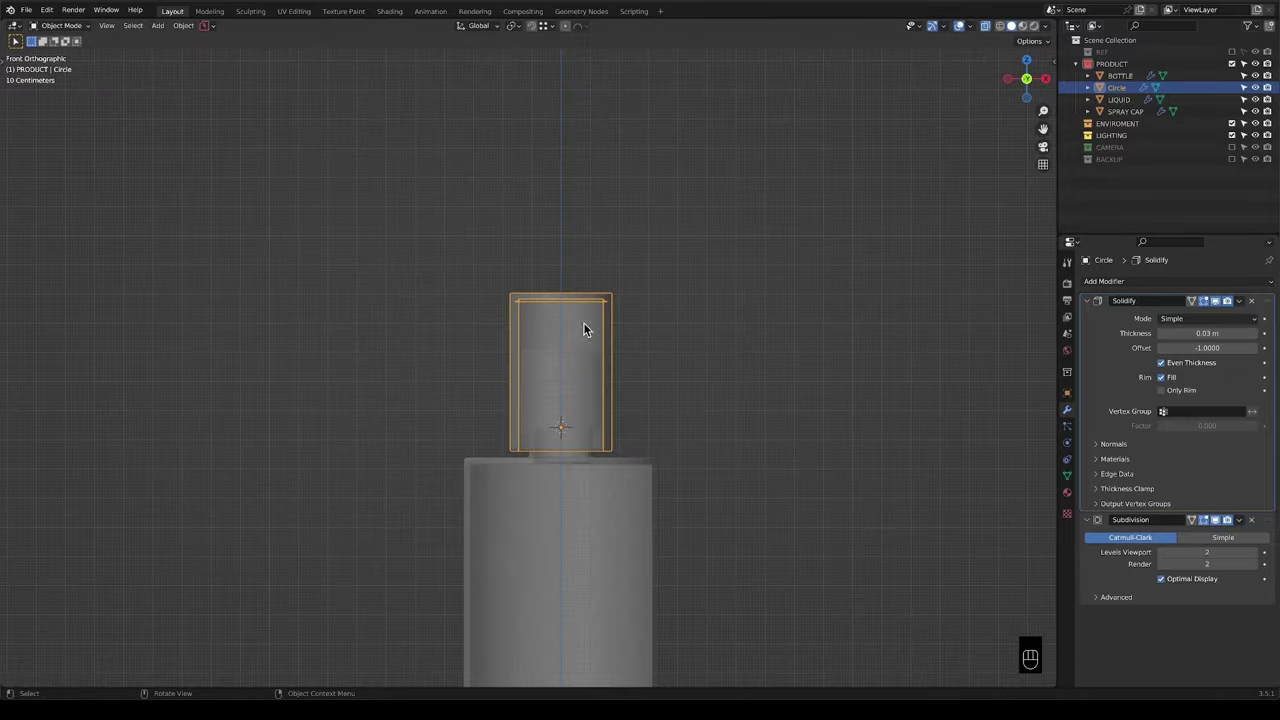
mouse_move(650, 383)
middle_down()
mouse_move(609, 366)
mouse_move(588, 378)
middle_up()
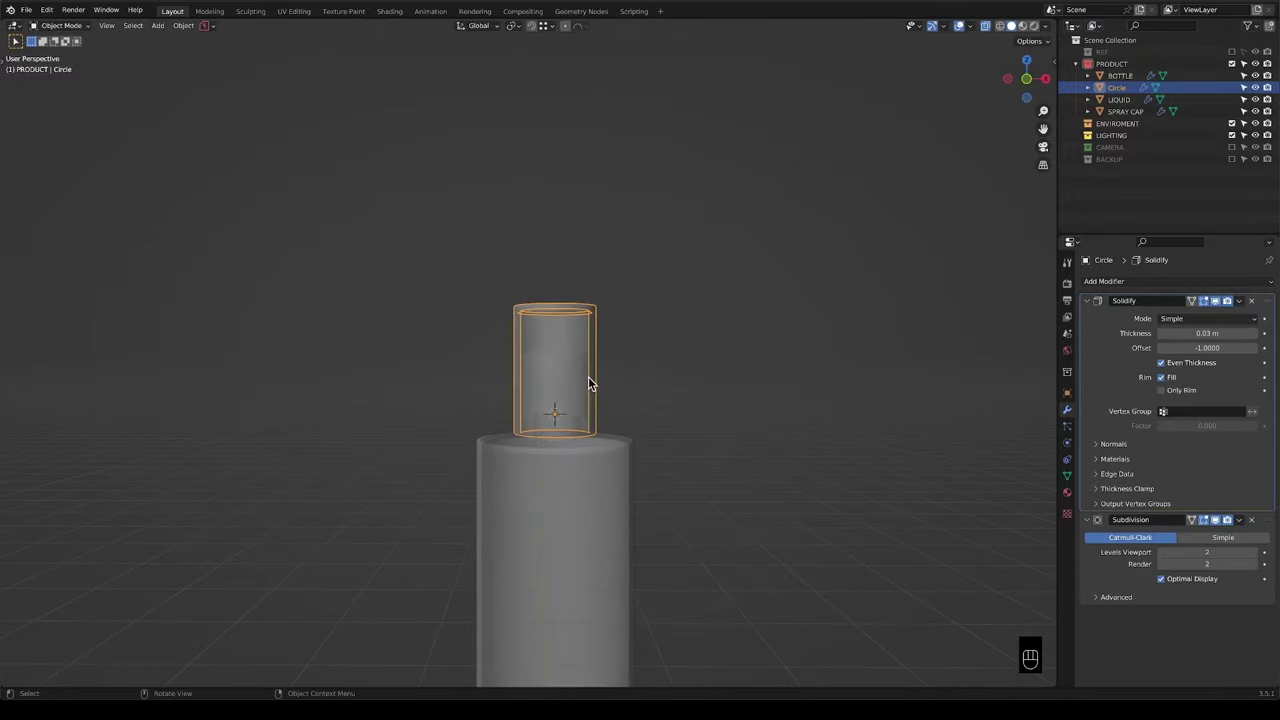
key(z)
key(alt+z)
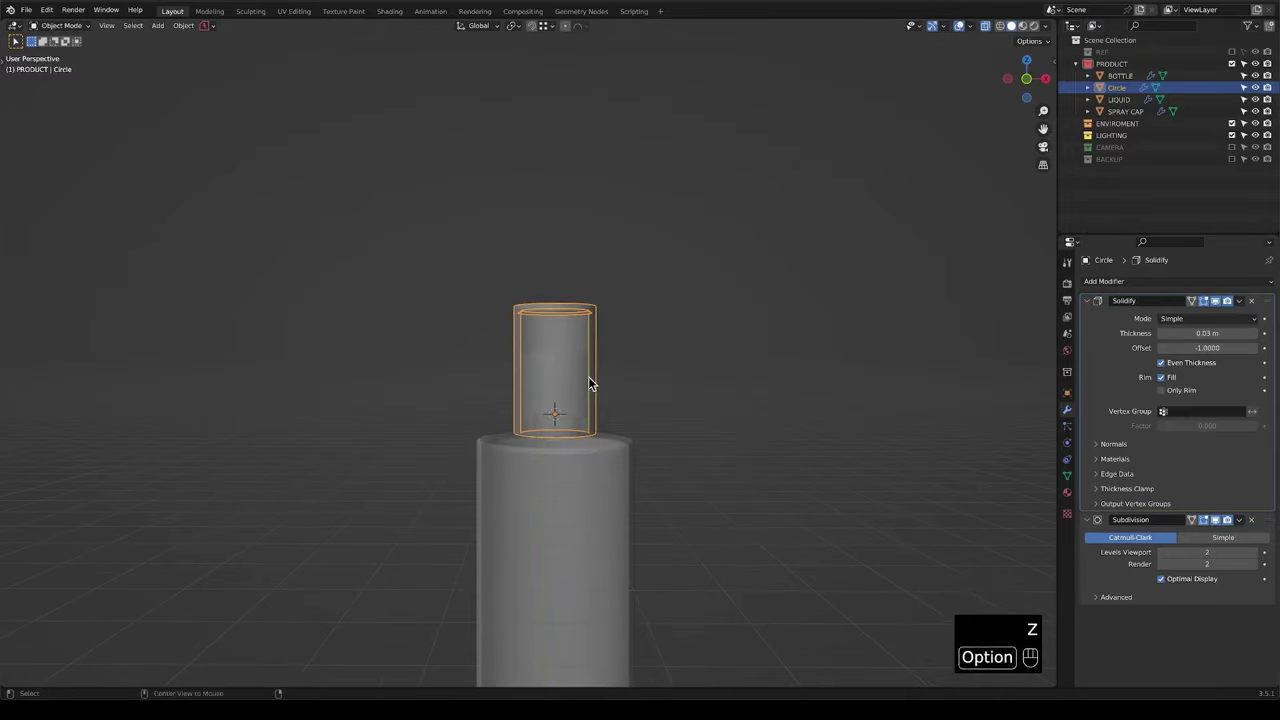
scroll(586, 391, down, 2)
shift+middle_drag(586, 391, 578, 344)
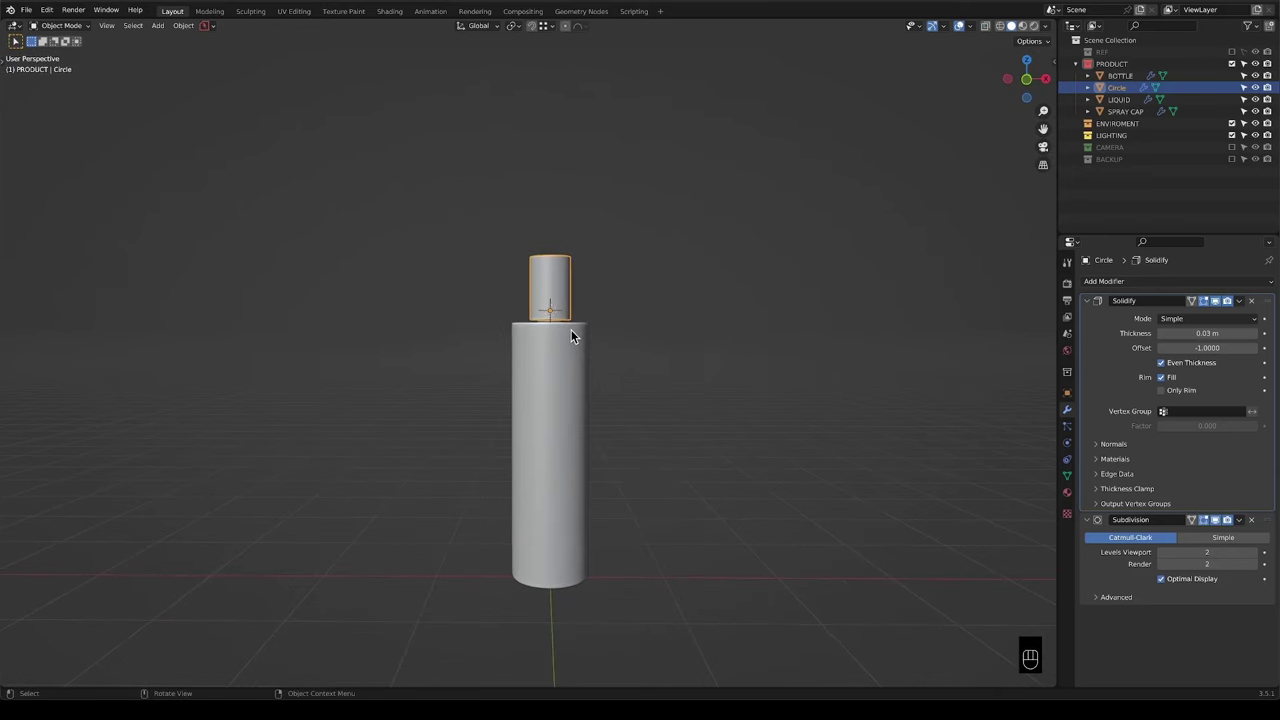
Rename the outer cap object to CAP and show the REF collection in front view.
key(KP_1)
scroll(574, 334, up, 3)
shift+middle_drag(526, 340, 623, 247)
double_click(1116, 87)
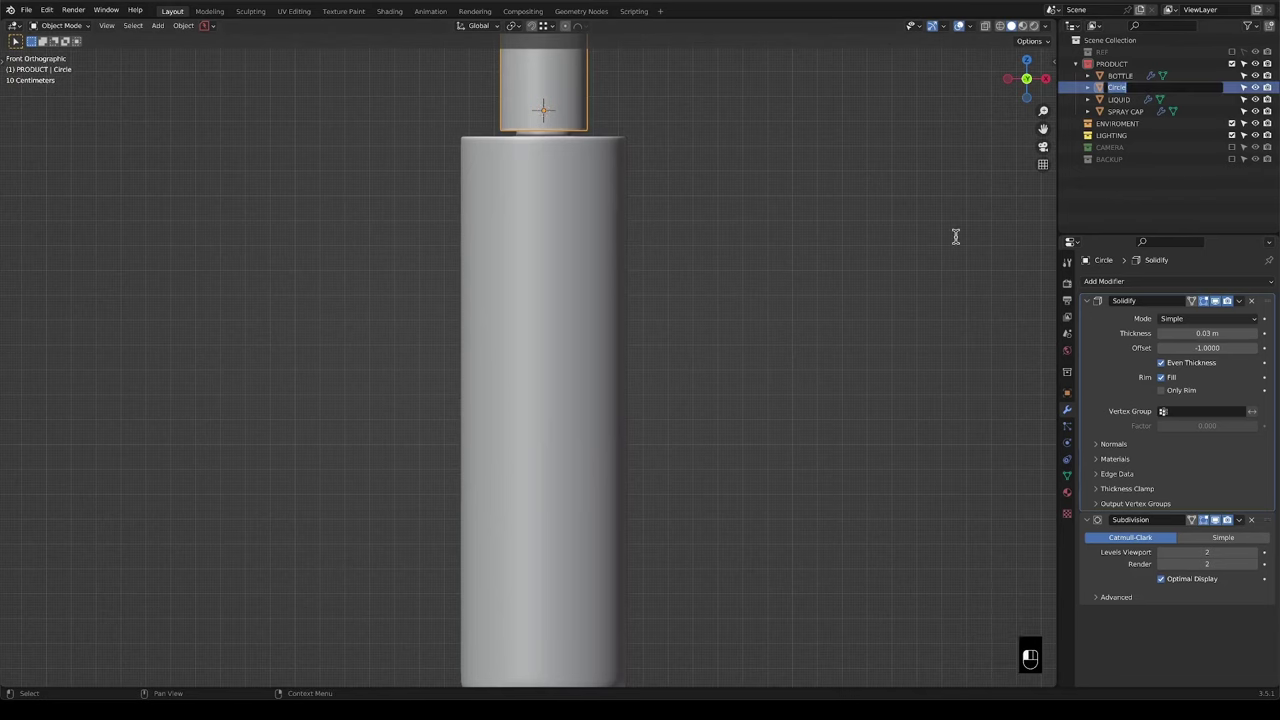
key(shift)
text(CAP)
key(Return)
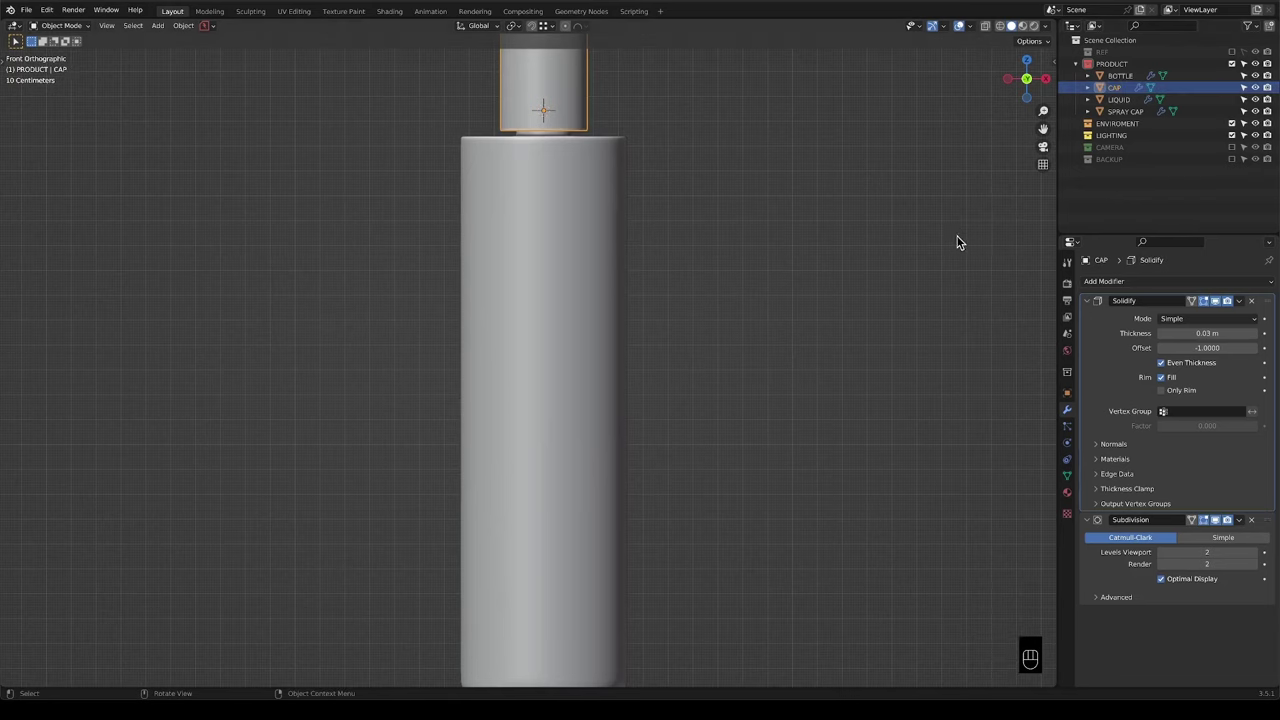
click(1232, 53)
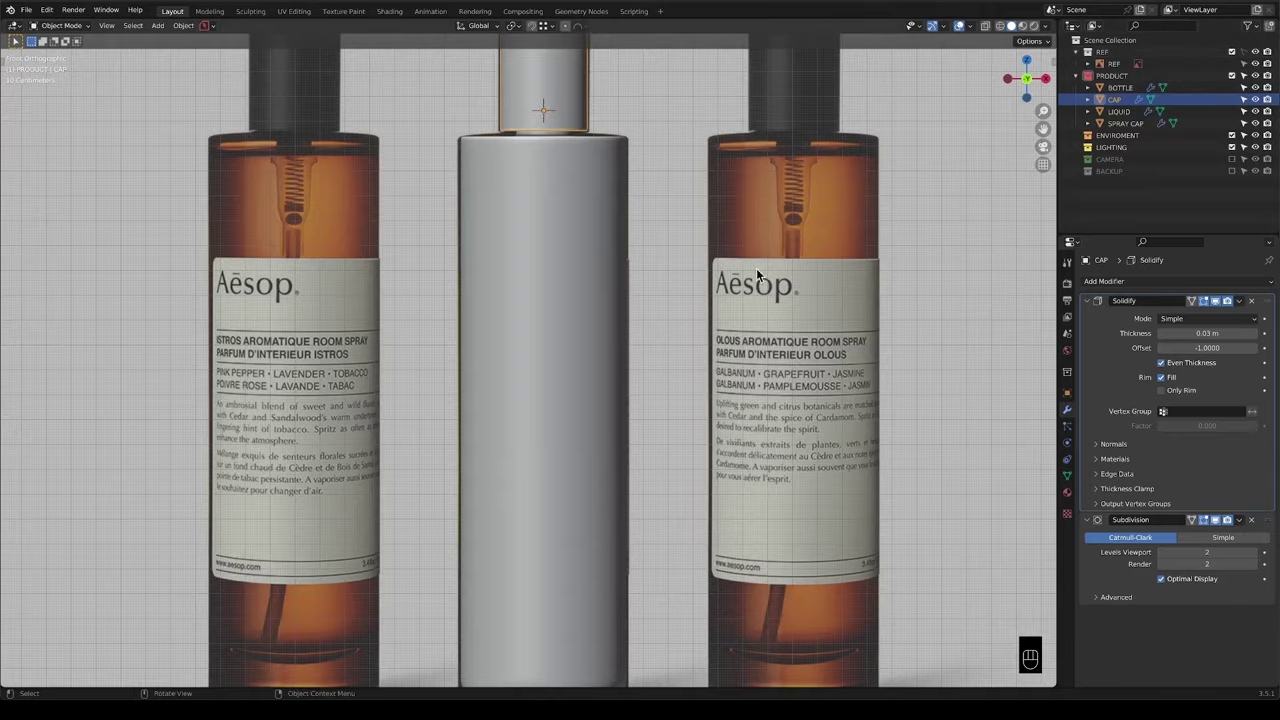
Try the Front depth setting on the REF image and return it to Default.
scroll(700, 274, down, 3)
click(650, 365)
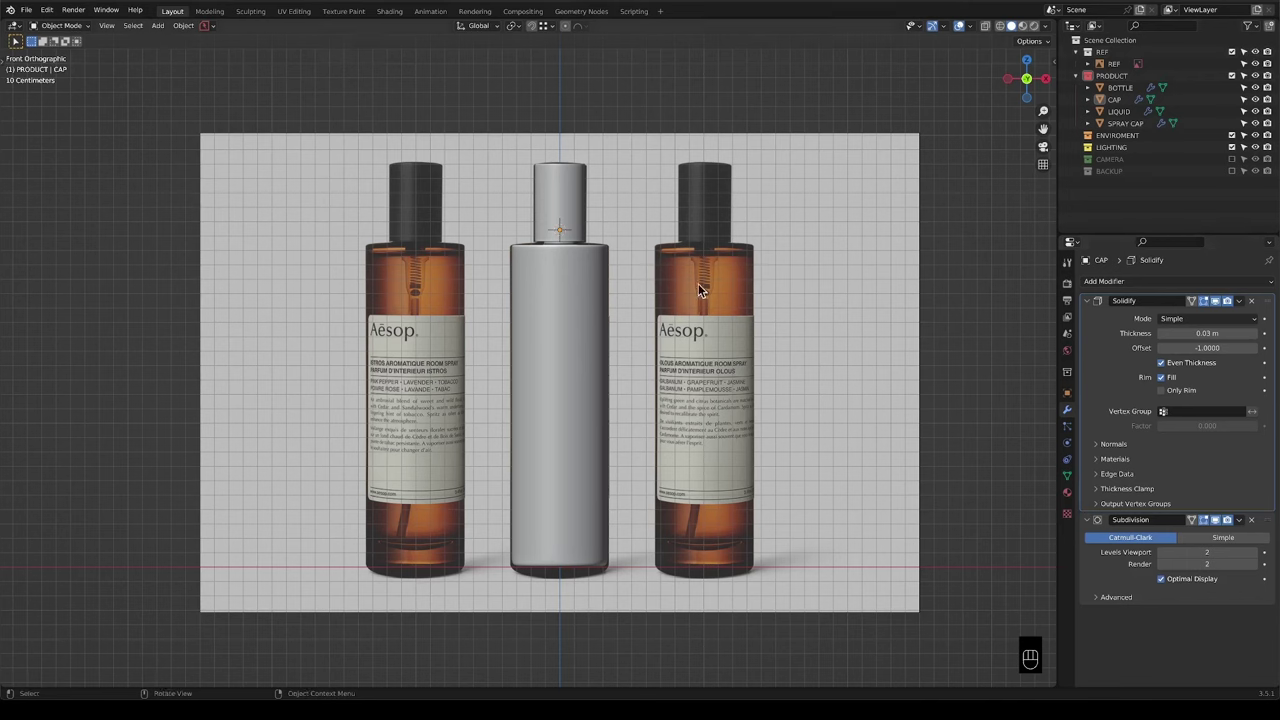
click(821, 277)
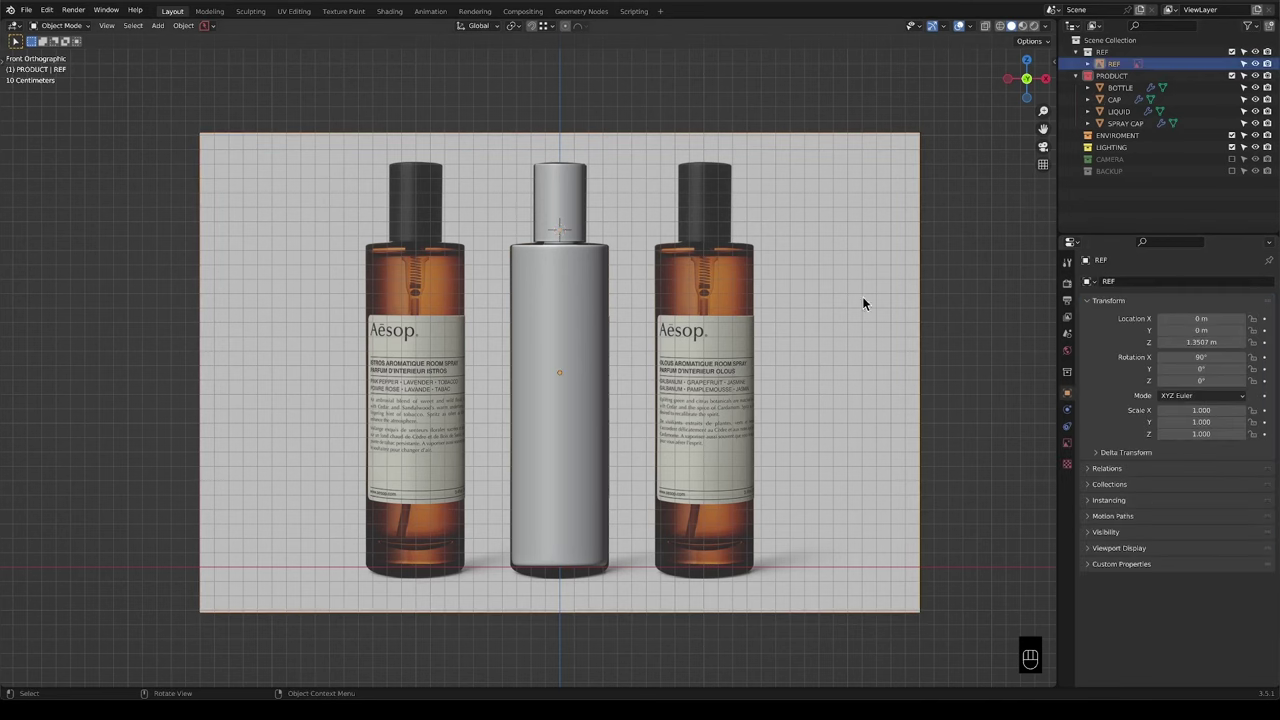
click(1067, 444)
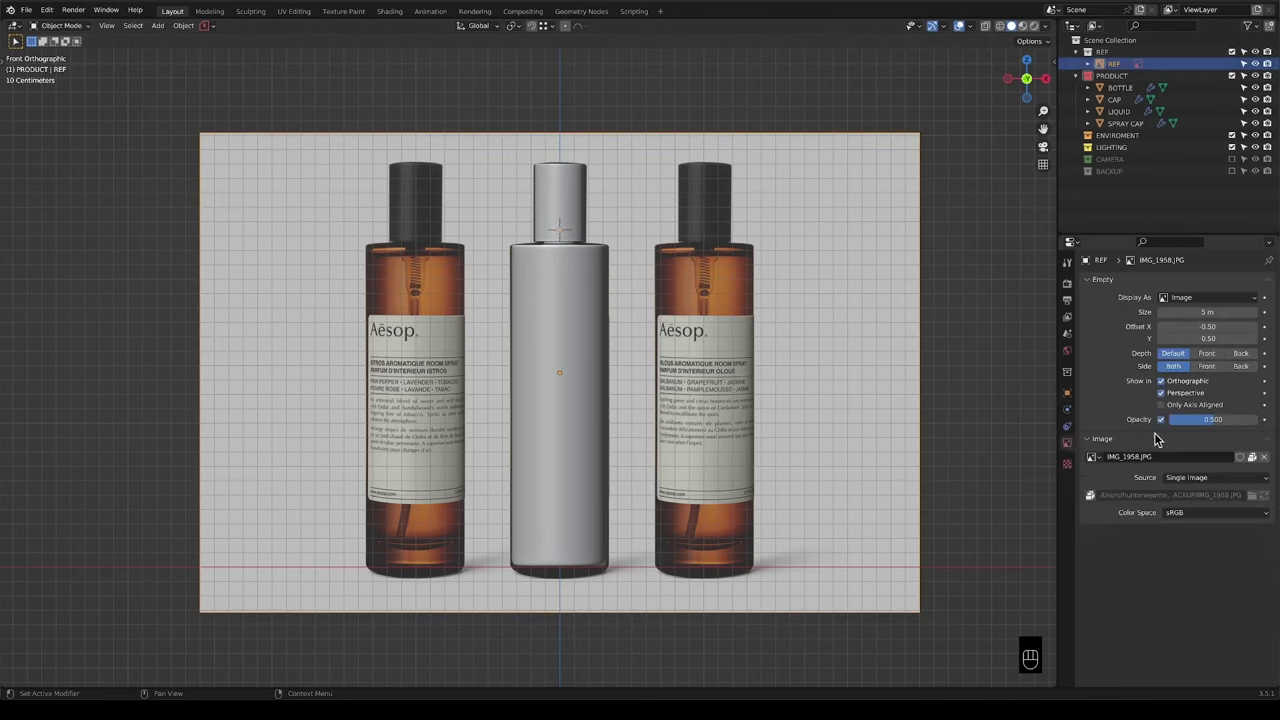
click(1210, 354)
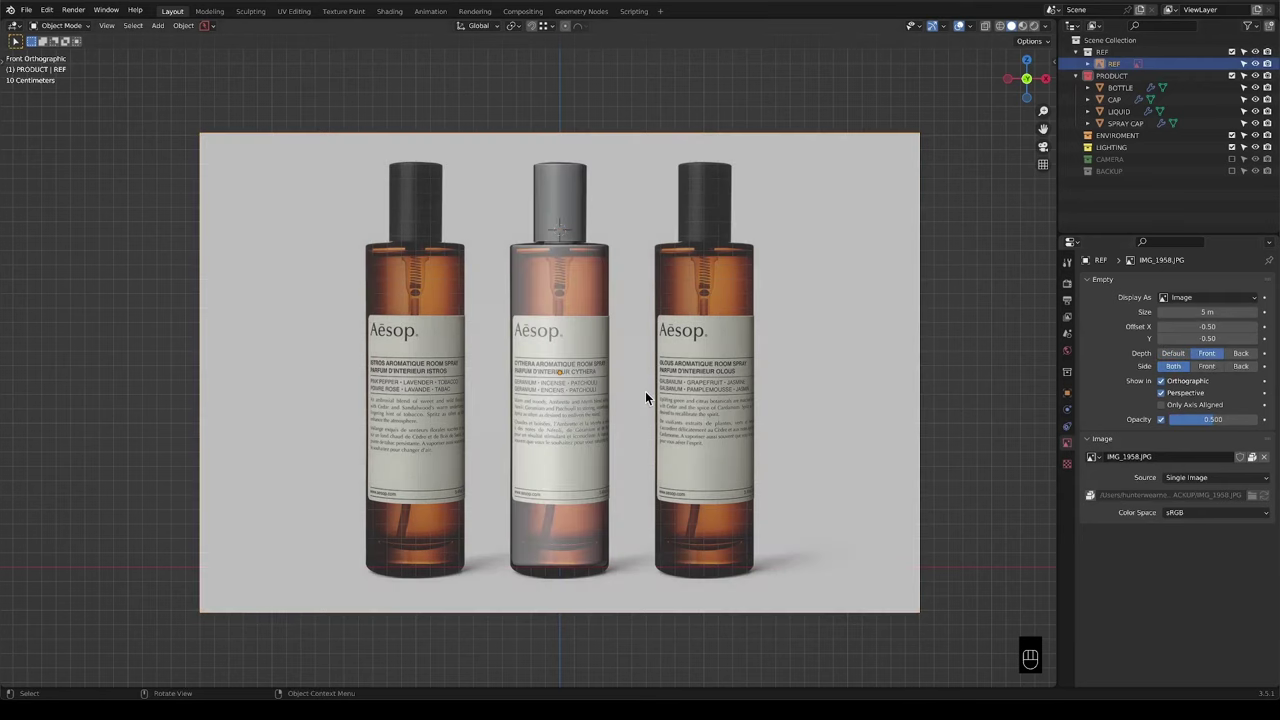
scroll(645, 397, up, 2)
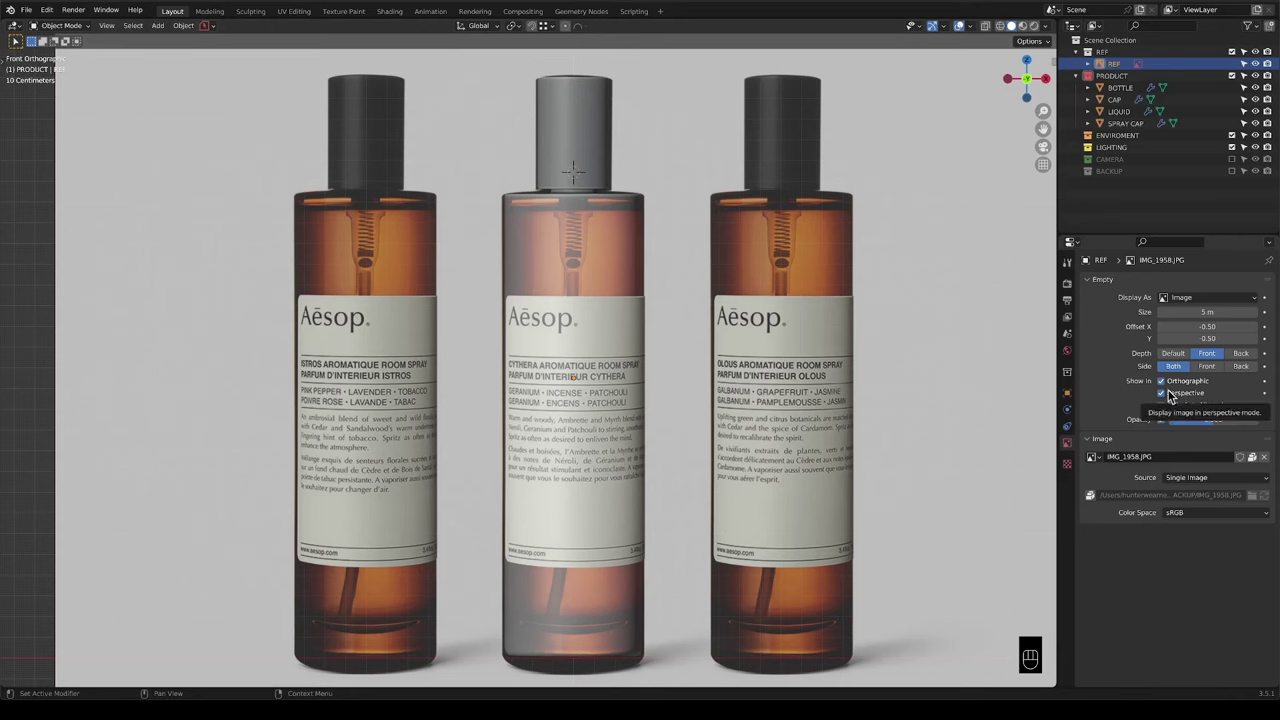
click(1173, 354)
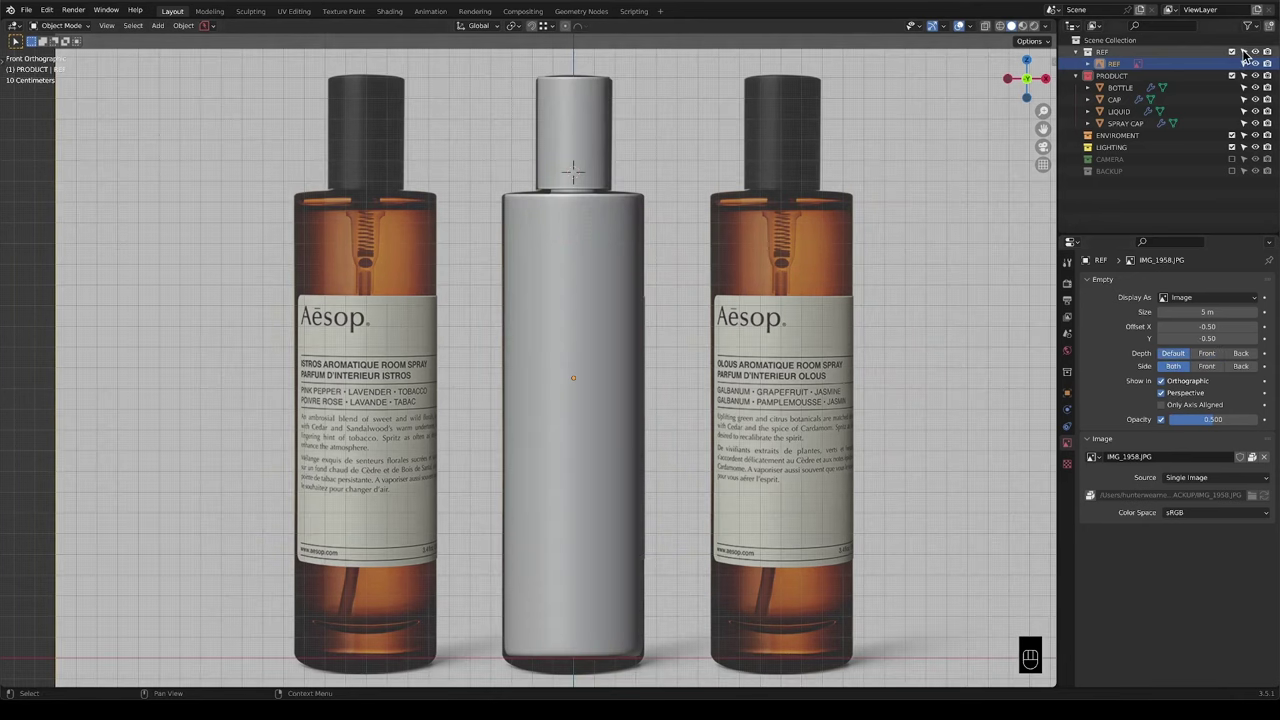
Turn on X-ray so the reference's pump mechanism shows through the bottle.
scroll(545, 333, up, 2)
key(alt+z)
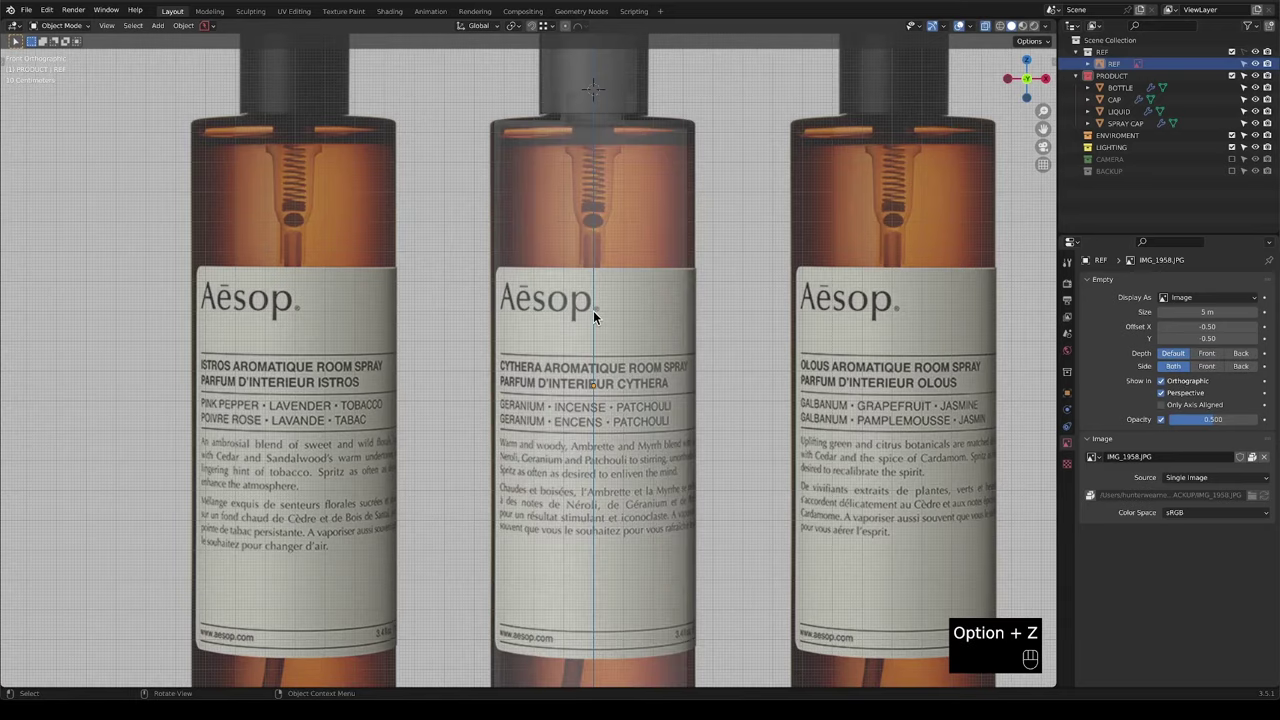
scroll(593, 317, down, 3)
scroll(587, 337, up, 3)
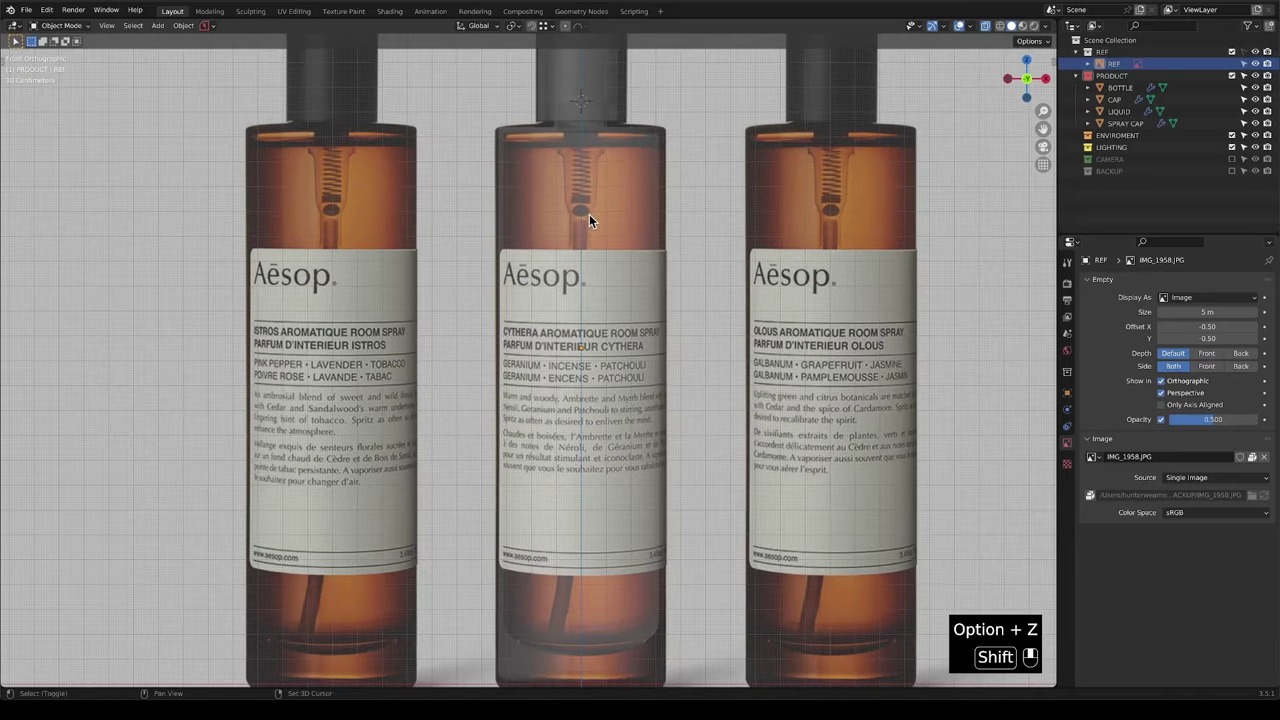
shift+middle_drag(596, 127, 594, 251)
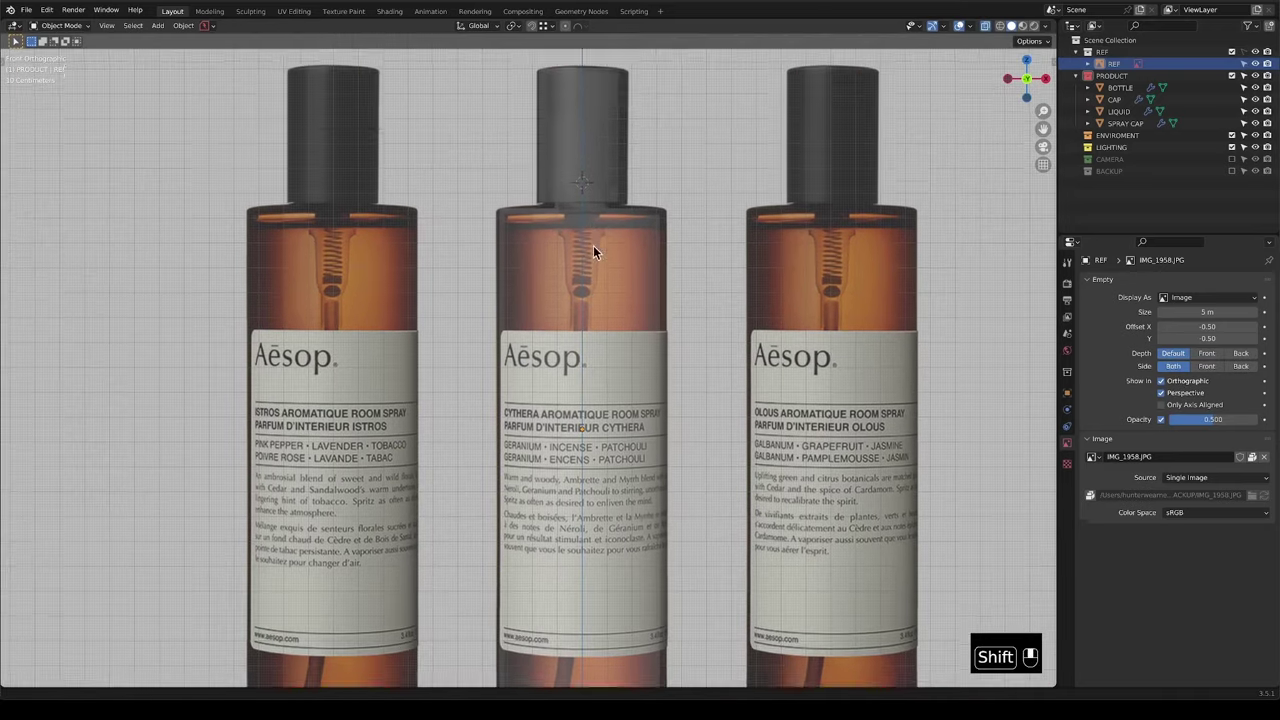
scroll(588, 285, up, 3)
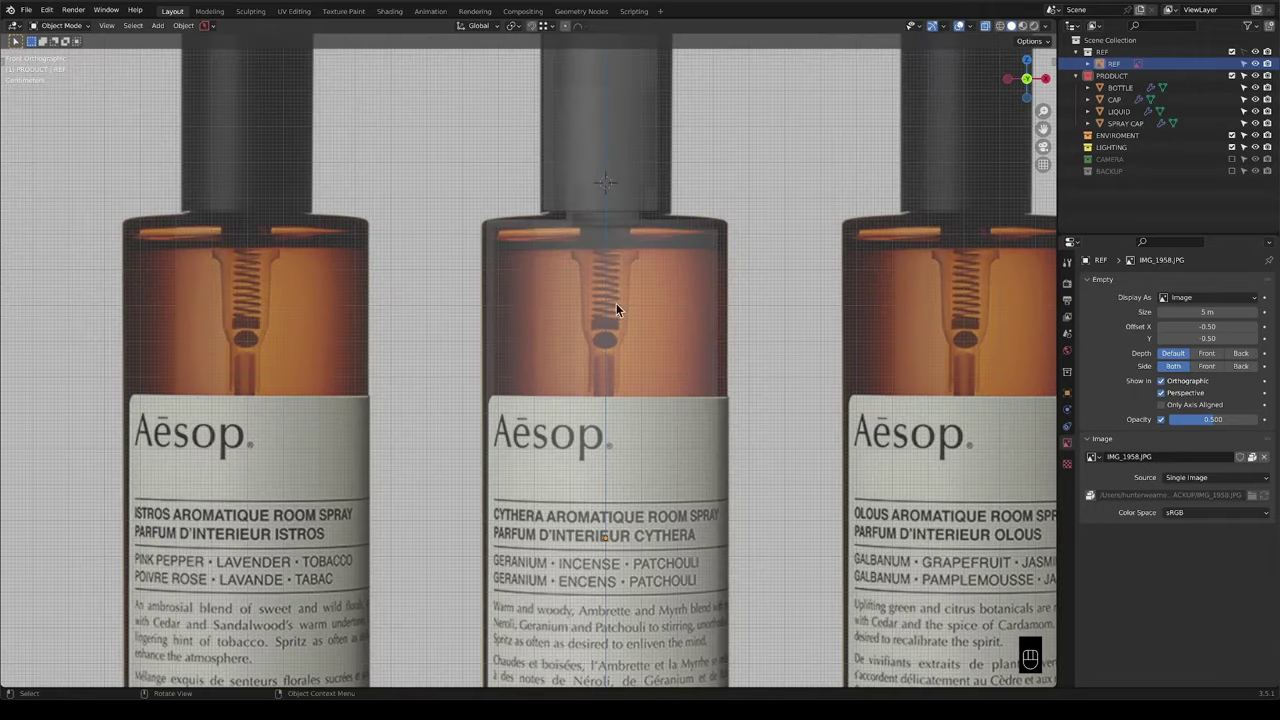
Snap the 3D cursor to the centre of the BOTTLE's upper body edge loop and return to Object Mode.
key(Tab)
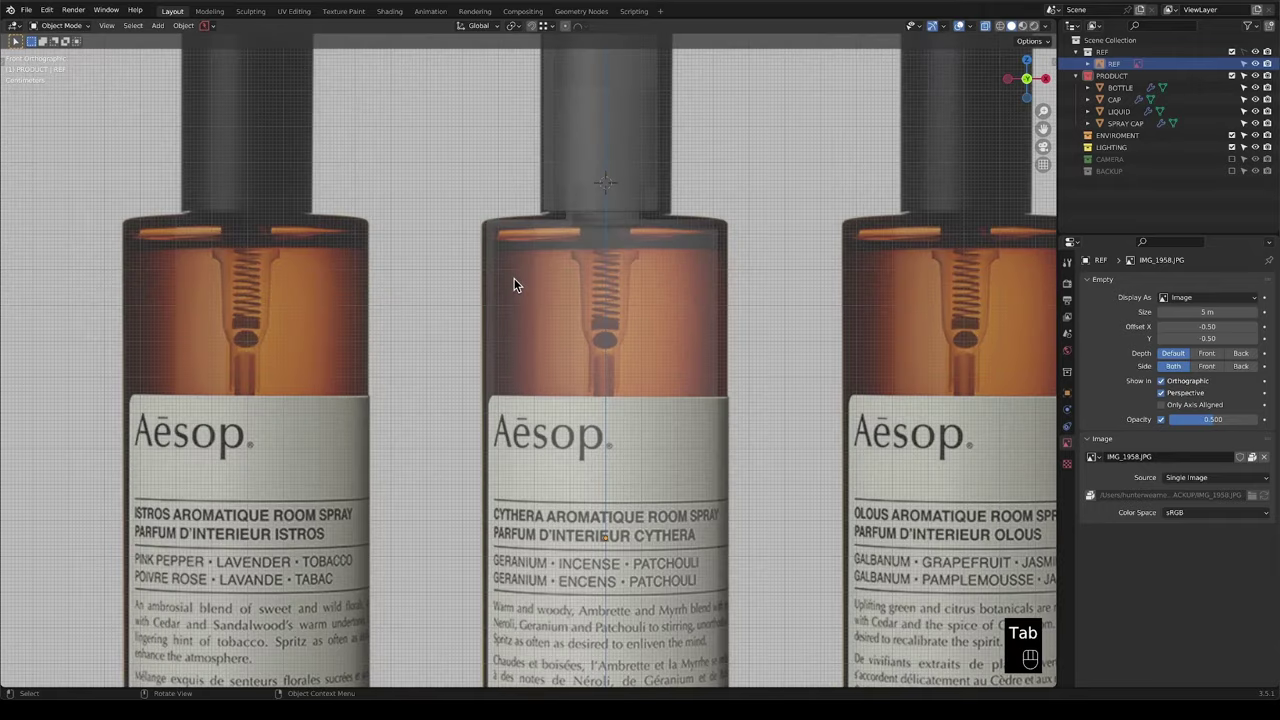
click(514, 278)
key(Tab)
alt+click(540, 309)
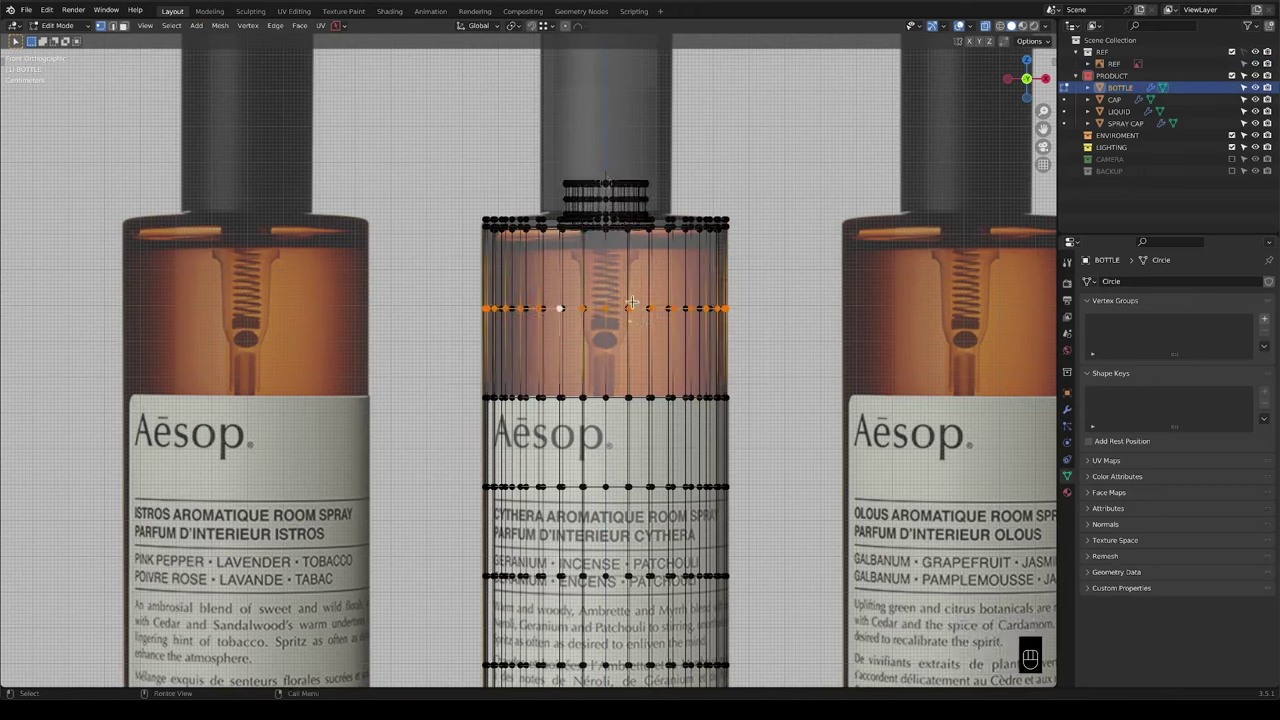
key(shift+s)
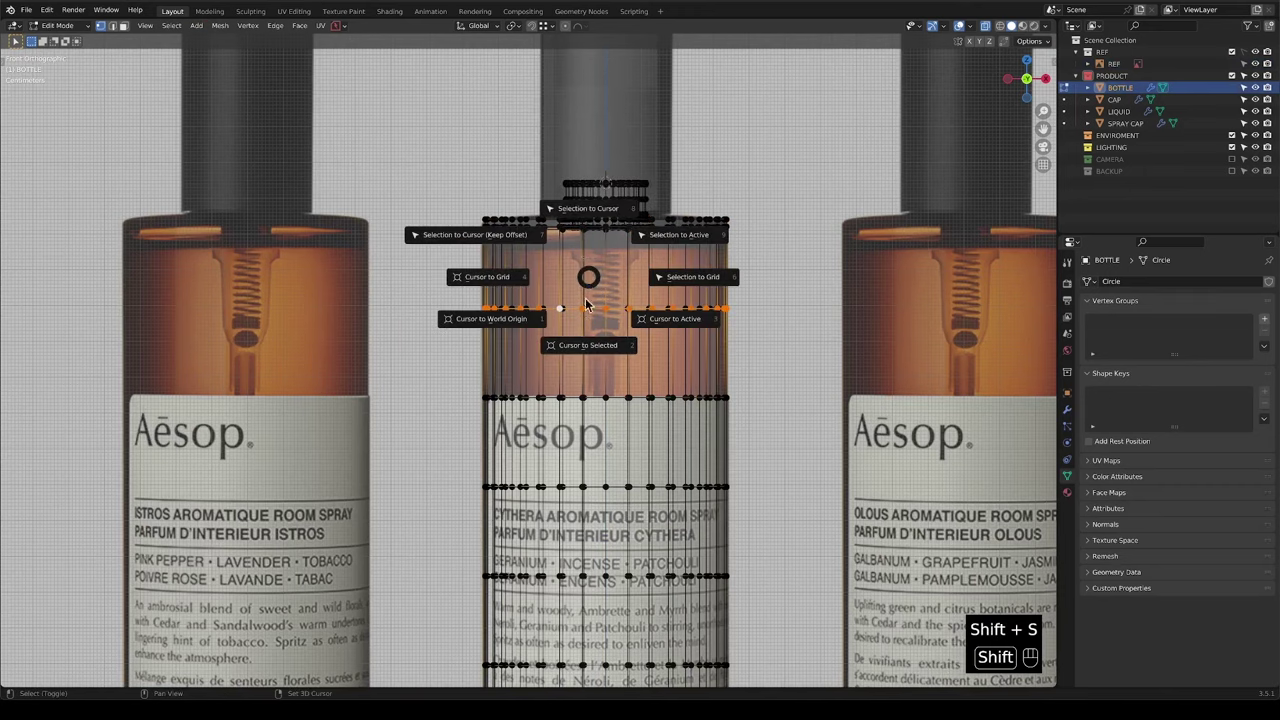
click(574, 353)
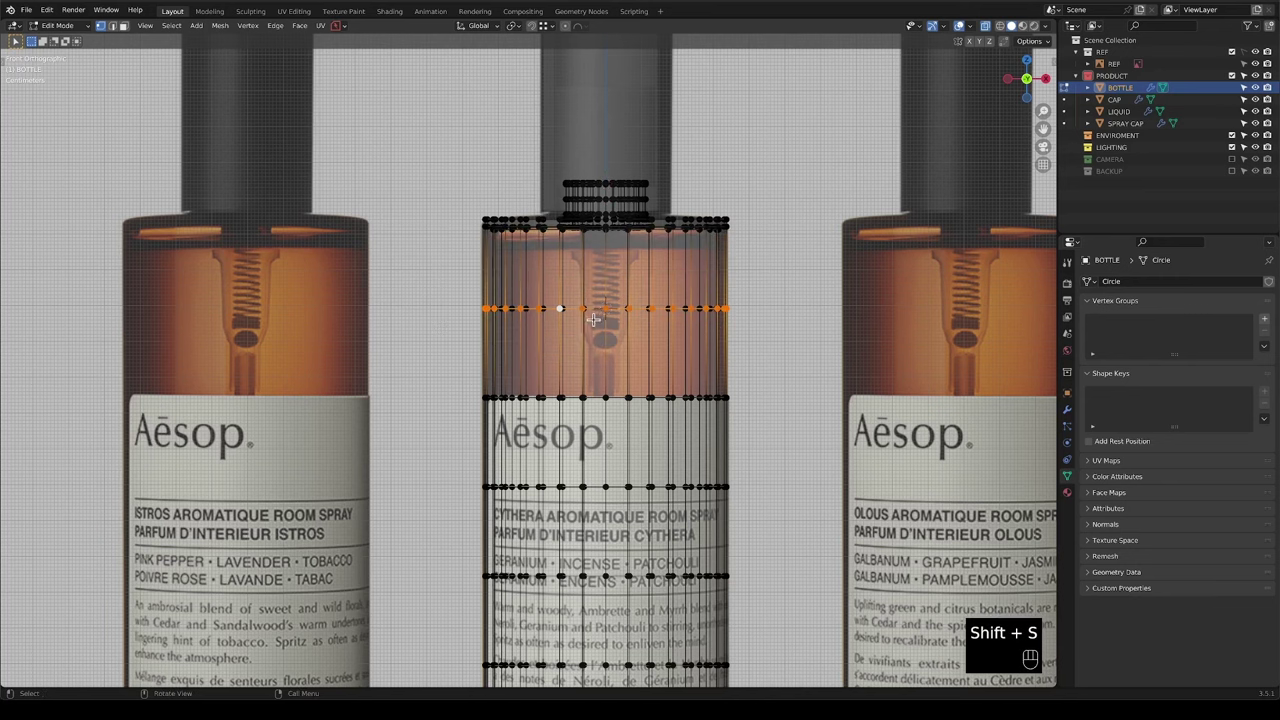
key(Tab)
Add a mesh circle at the 3D cursor in front view for the pump housing.
middle_drag(606, 314, 634, 322)
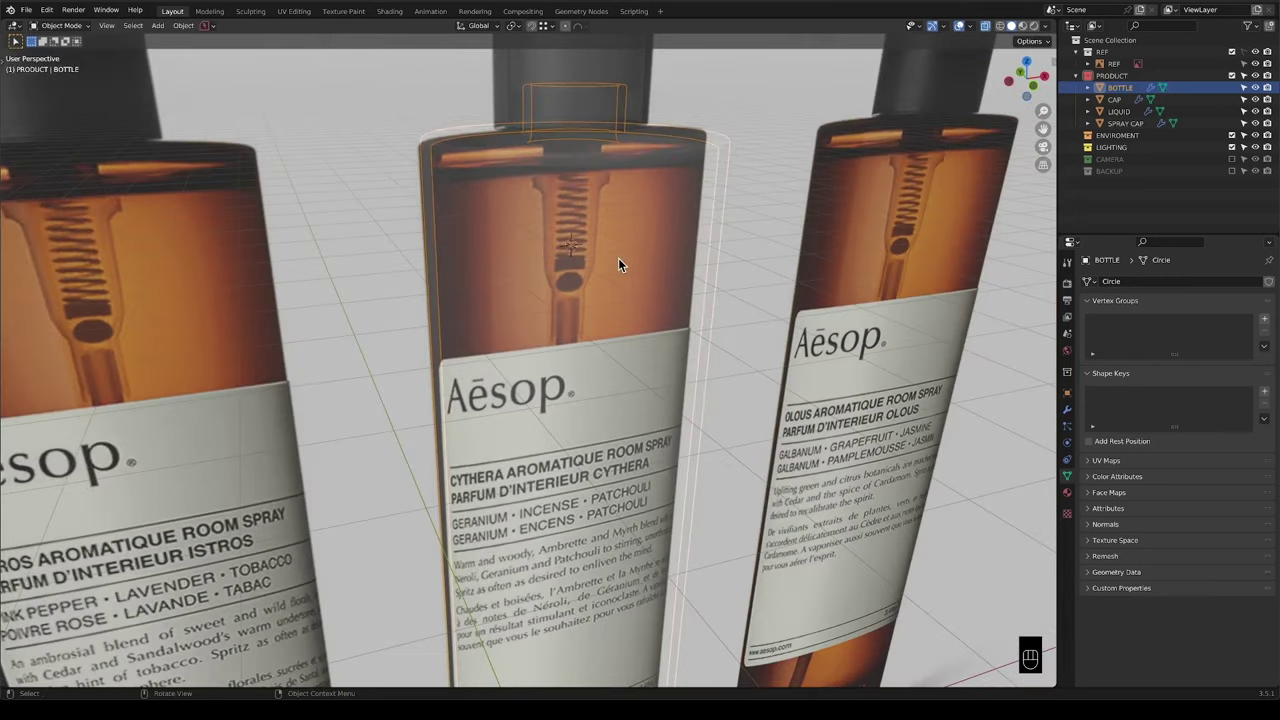
key(KP_1)
scroll(649, 292, up, 3)
shift+middle_drag(649, 292, 526, 312)
scroll(551, 318, down, 2)
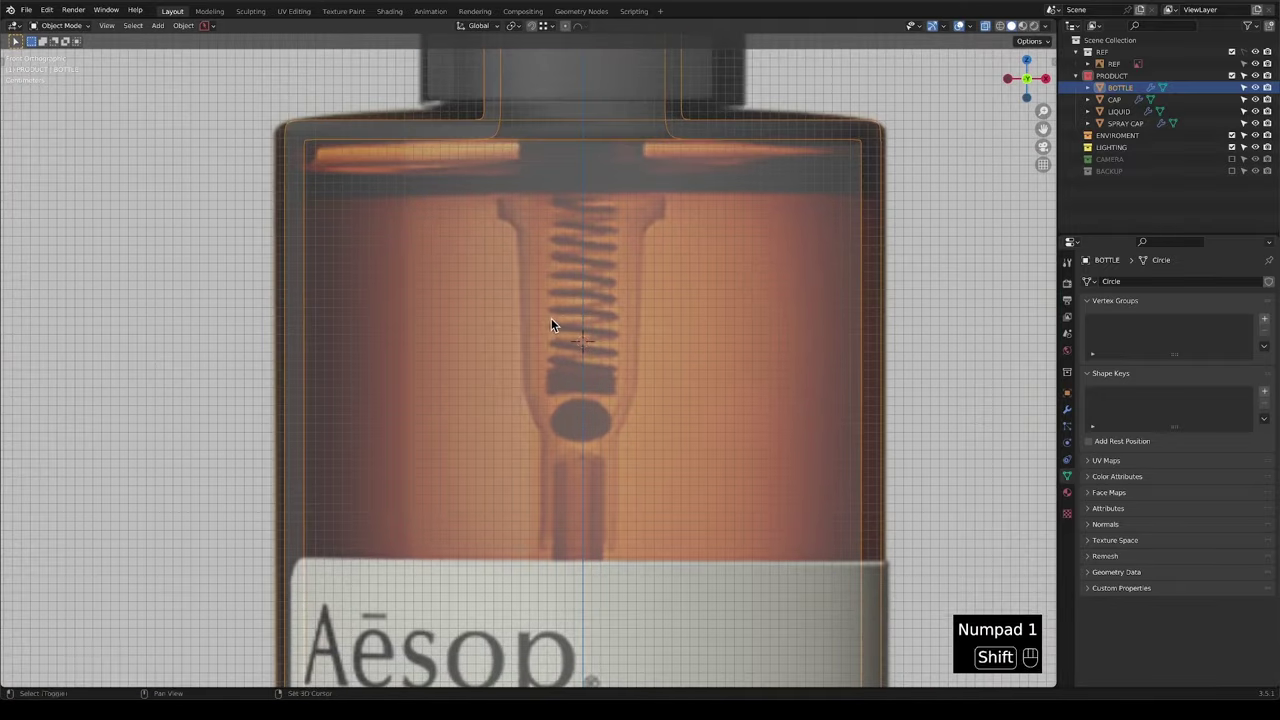
key(shift+a)
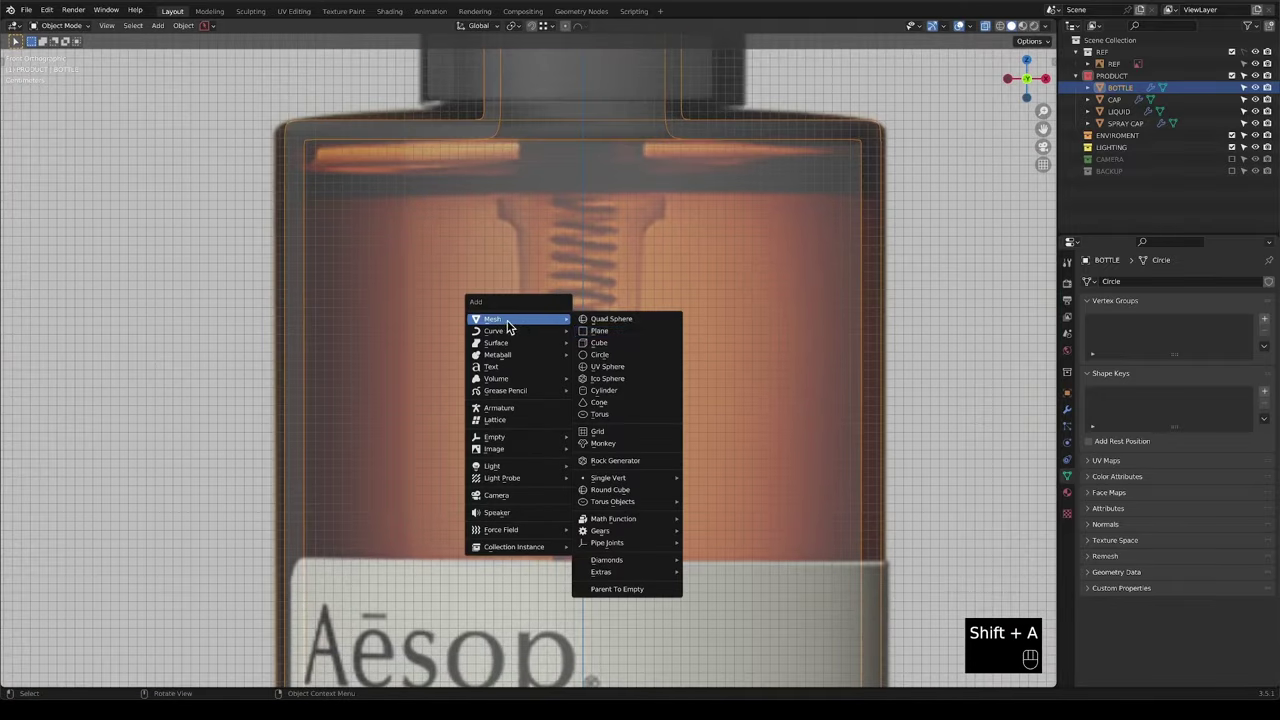
click(638, 355)
Scale the new circle's vertices to about 0.064 to approximate the reference pump housing's width.
scroll(638, 355, down, 5)
key(Tab)
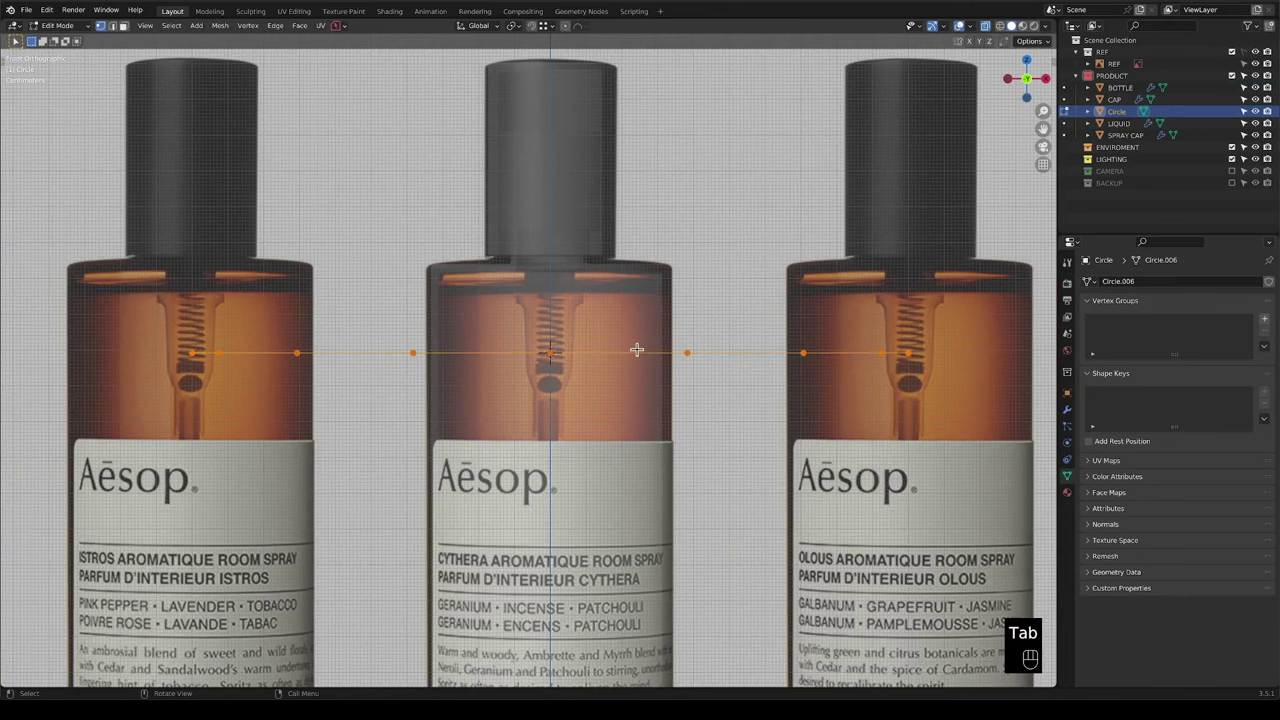
key(s)
click(566, 356)
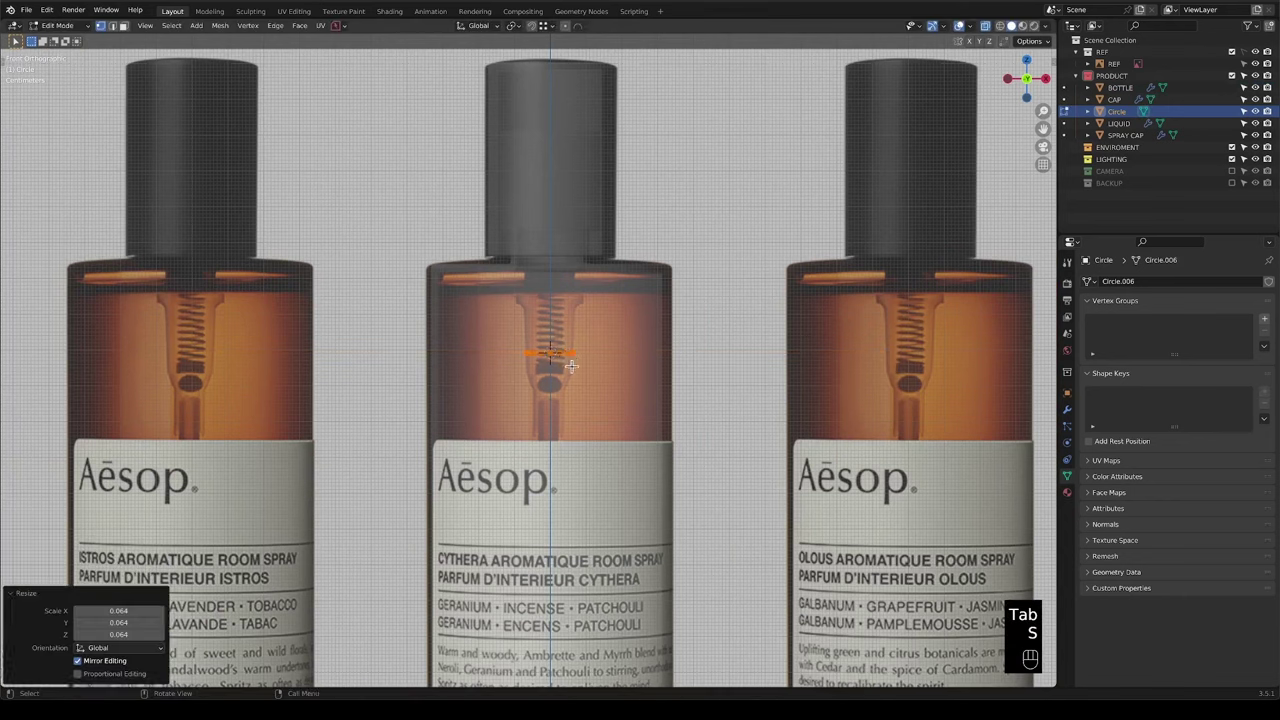
scroll(580, 360, up, 6)
Move the circle down about 0.084 m to just above the pump's ball and scale it to about 0.962.
key(s)
scroll(600, 366, down, 2)
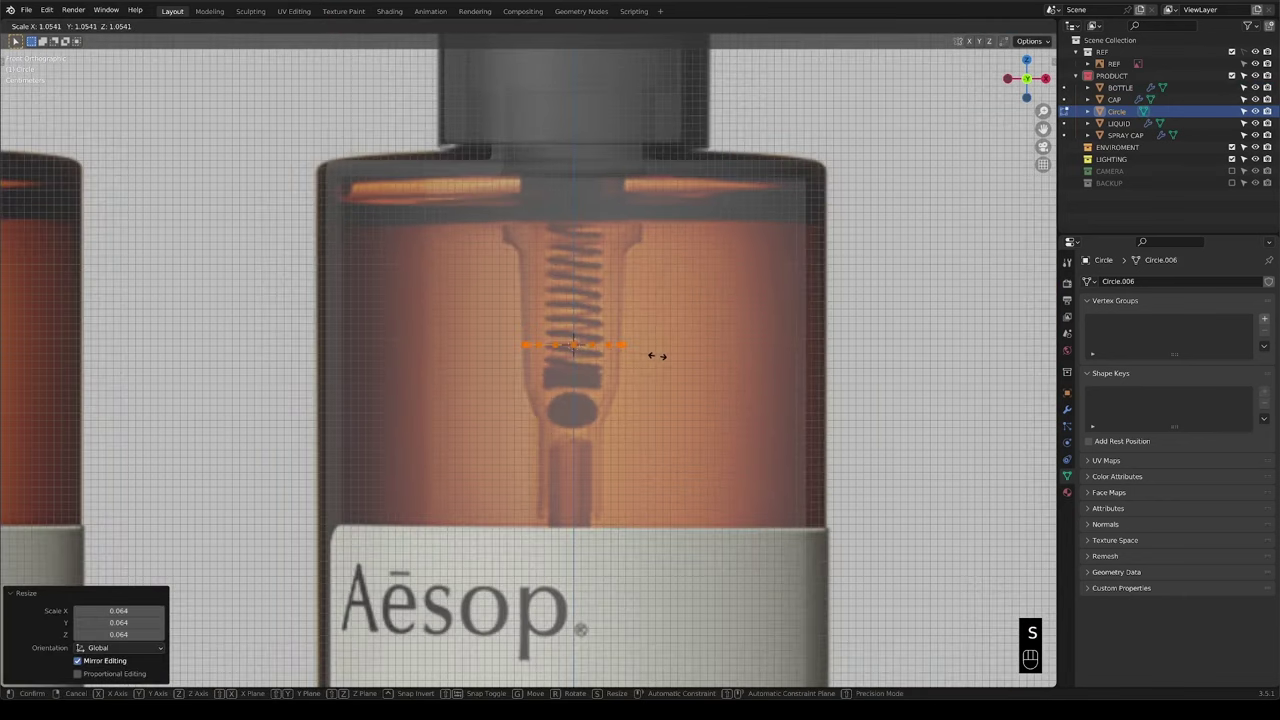
key(g)
key(z)
click(658, 396)
key(s)
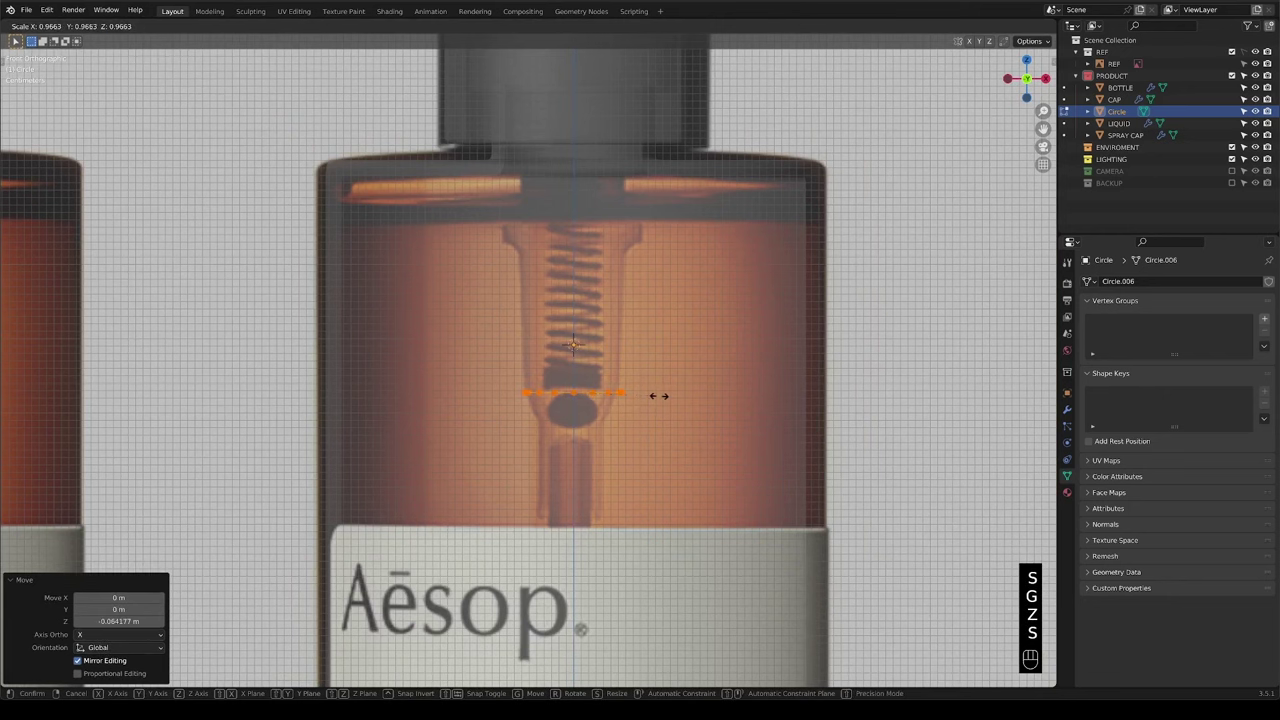
click(656, 396)
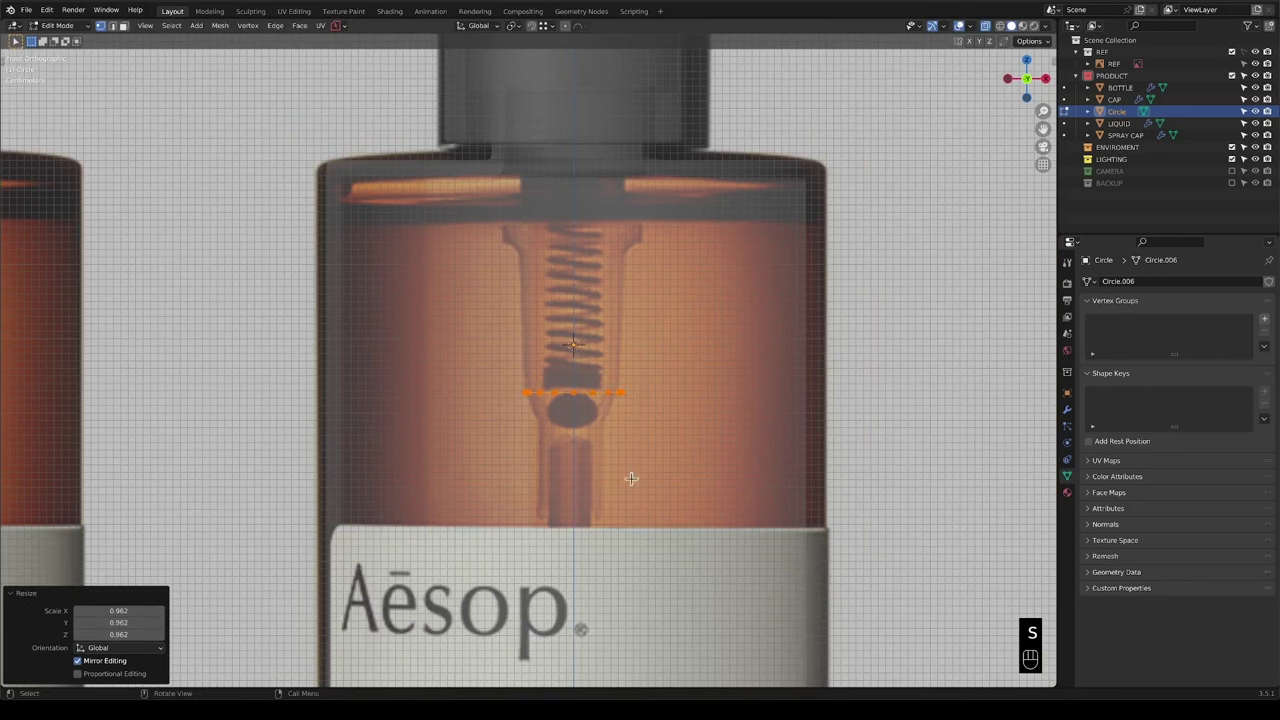
Extrude the circle about 0.2 m up along Z to just below the pump housing's collar.
scroll(697, 325, down, 4)
scroll(620, 385, up, 3)
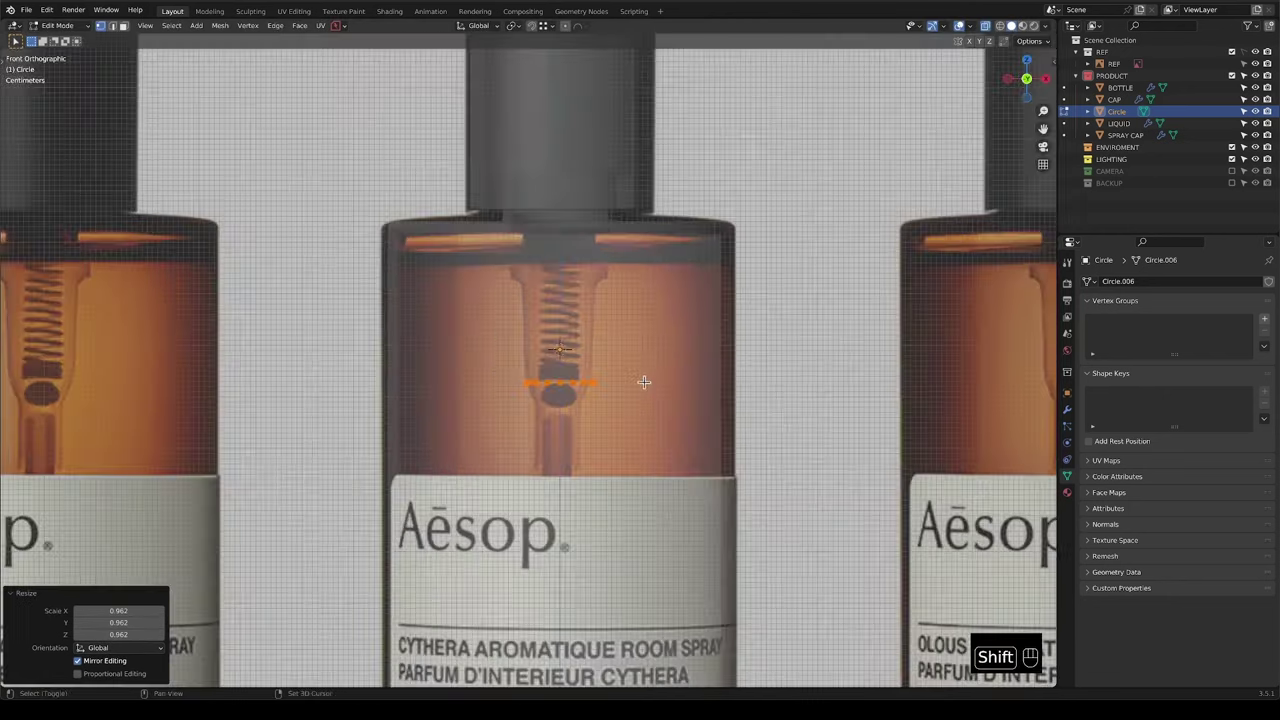
shift+scroll(646, 377, down, 3)
shift+scroll(630, 330, up, 3)
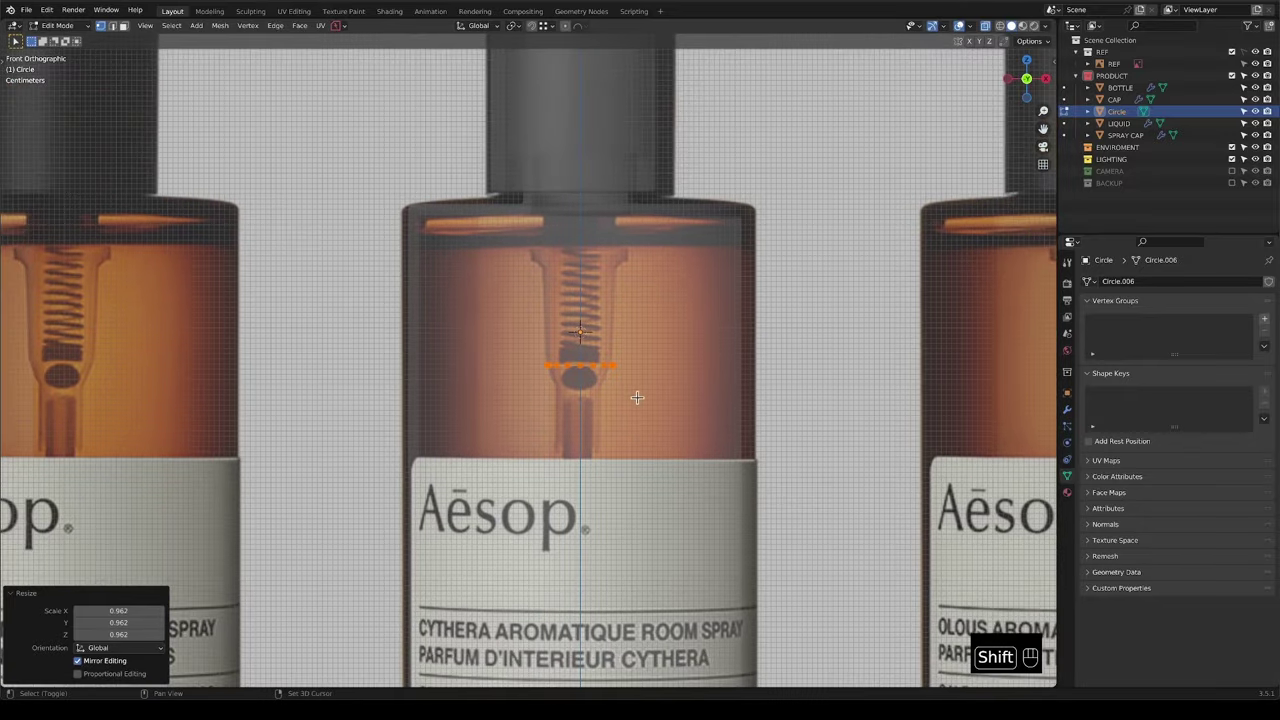
scroll(640, 400, up, 4)
shift+scroll(650, 420, up, 1)
scroll(655, 428, down, 1)
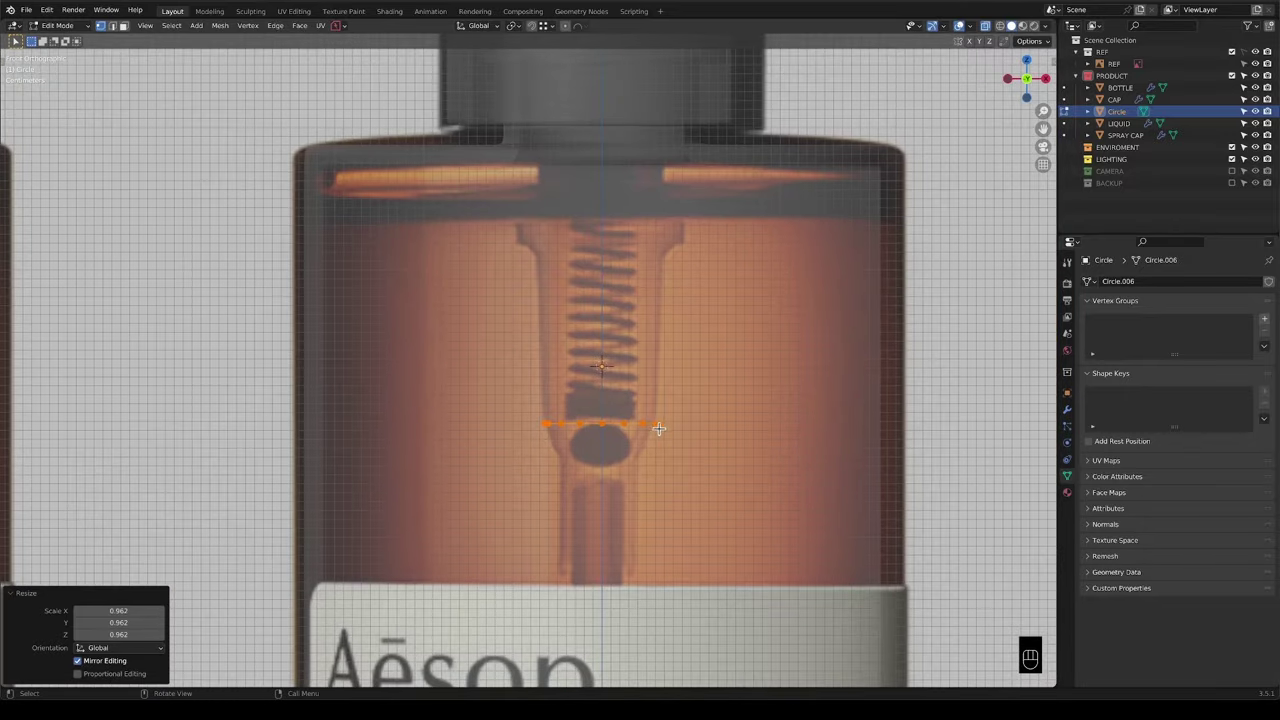
key(e)
key(z)
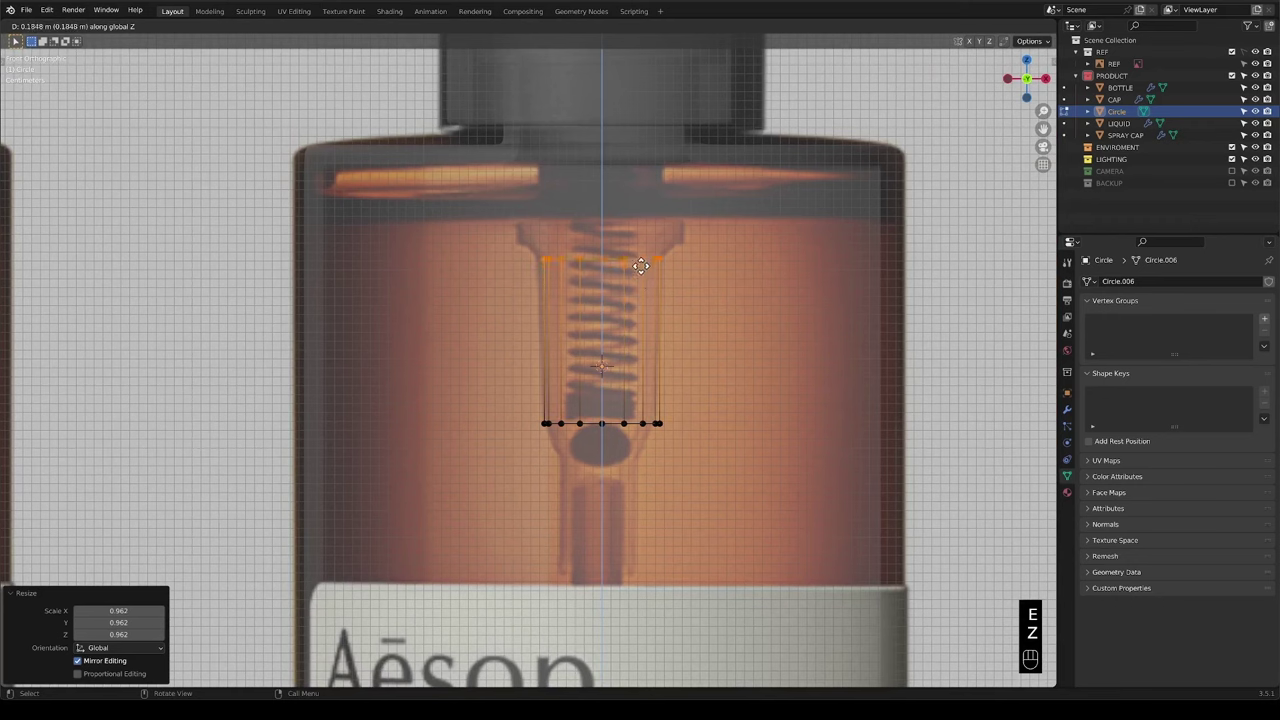
click(637, 256)
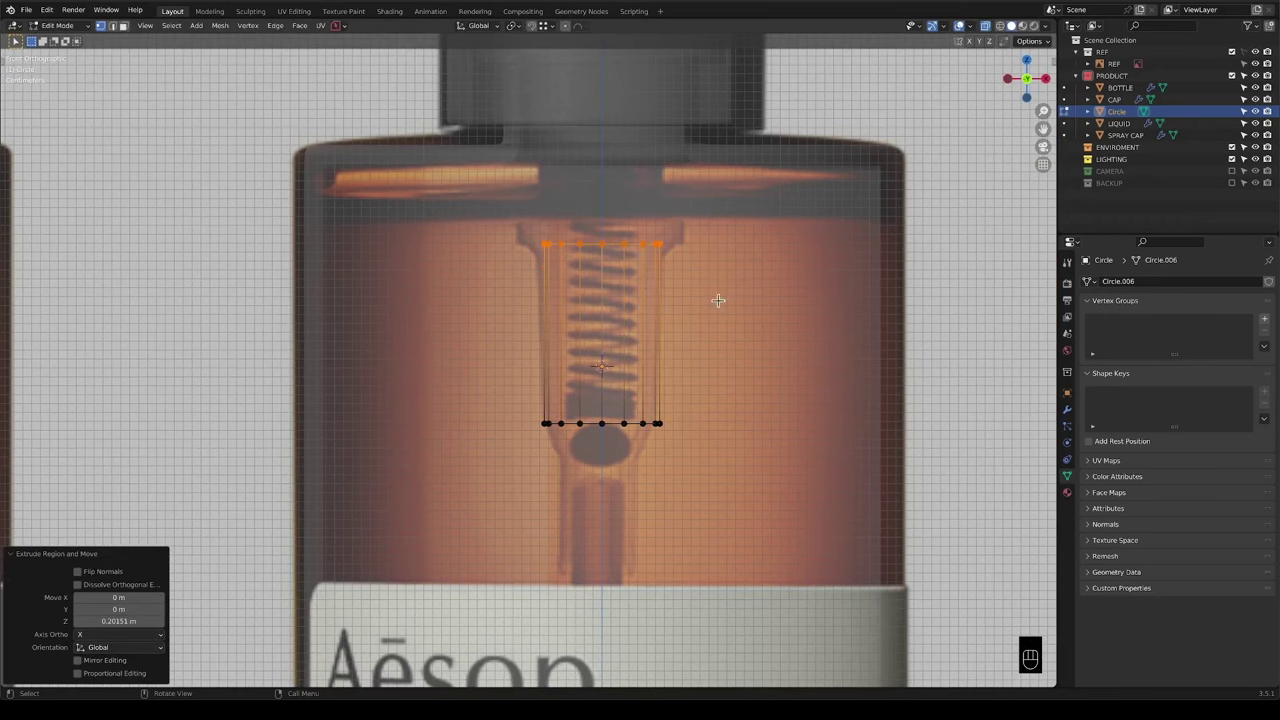
Extrude the housing's top loop in place and scale it outward about 1.462 to the collar's width.
shift+scroll(680, 314, up, 3)
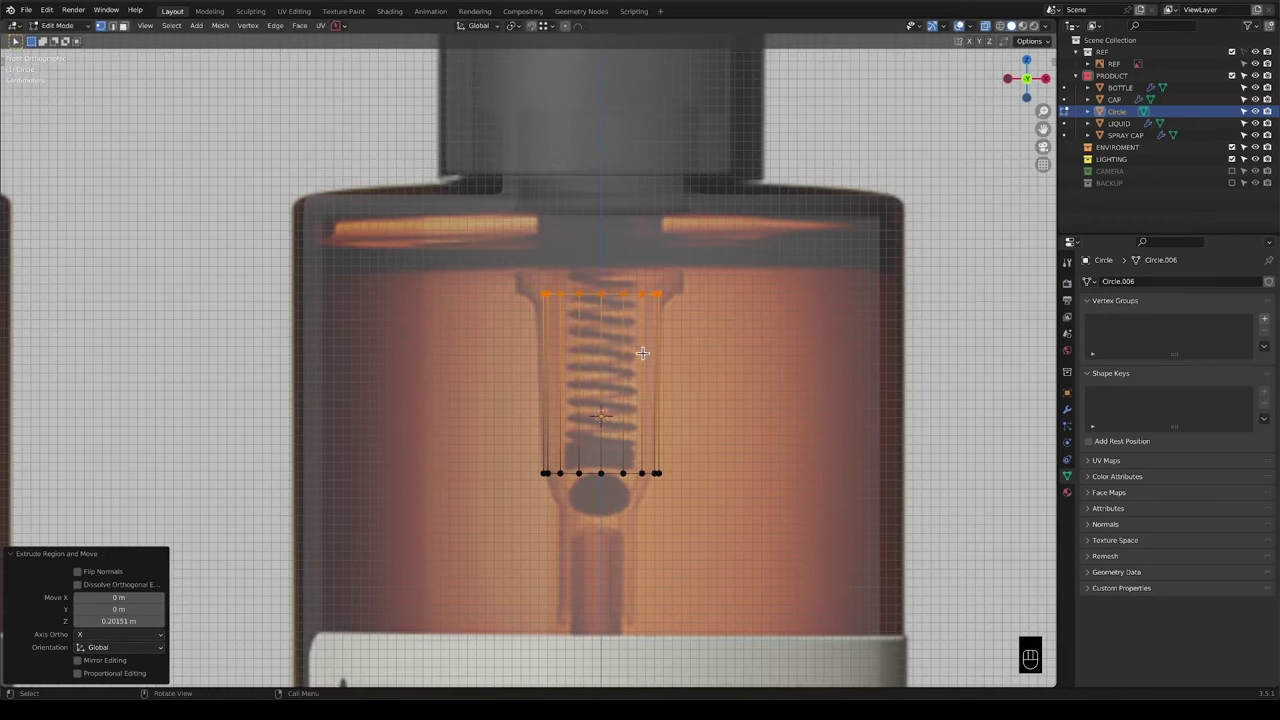
key(e)
key(z)
right_click(640, 339)
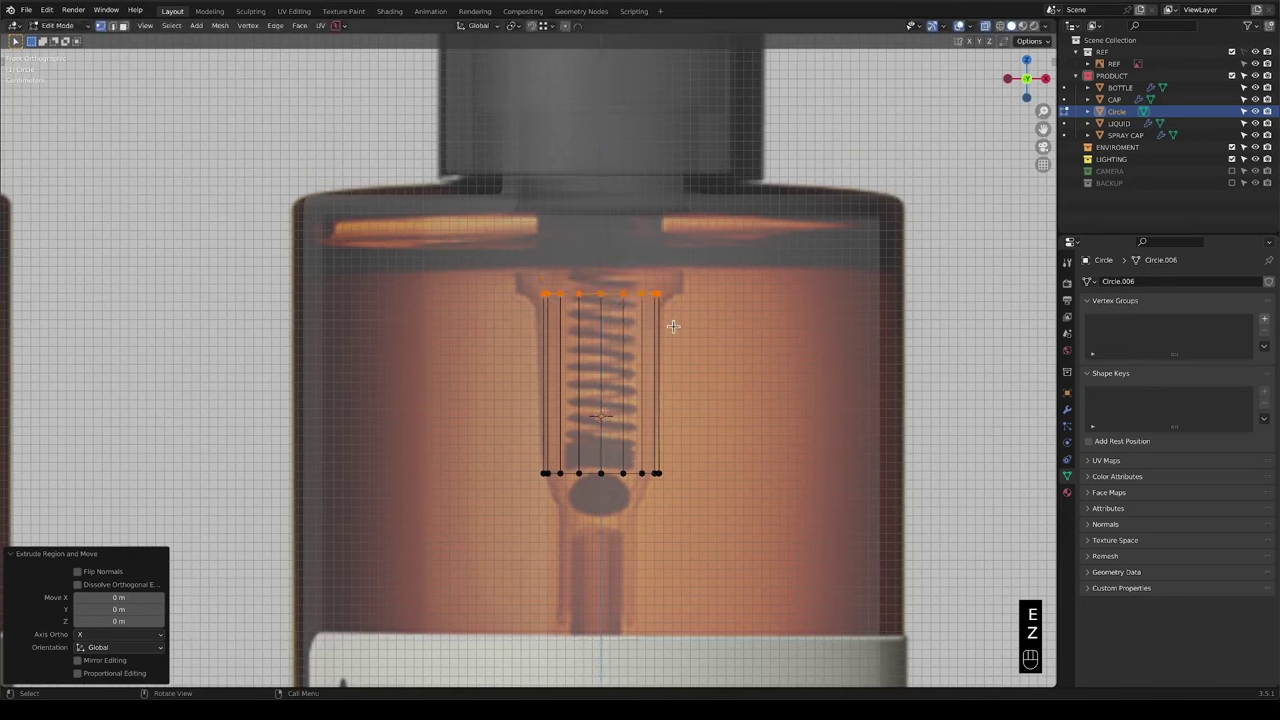
key(s)
click(714, 320)
Extrude the widened loop about 0.026 m up along Z to form the collar's side wall.
key(e)
key(z)
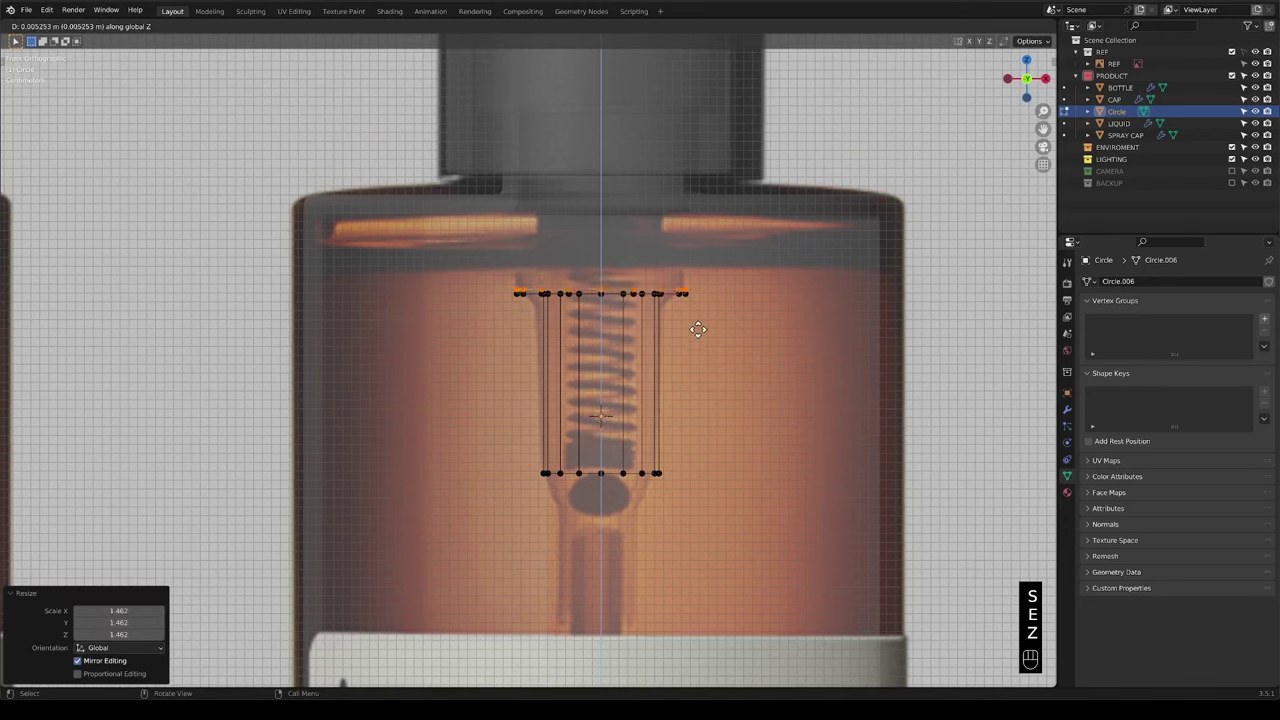
click(722, 321)
Extrude the collar's top loop in place and scale it inward to about 0.731.
key(e)
key(z)
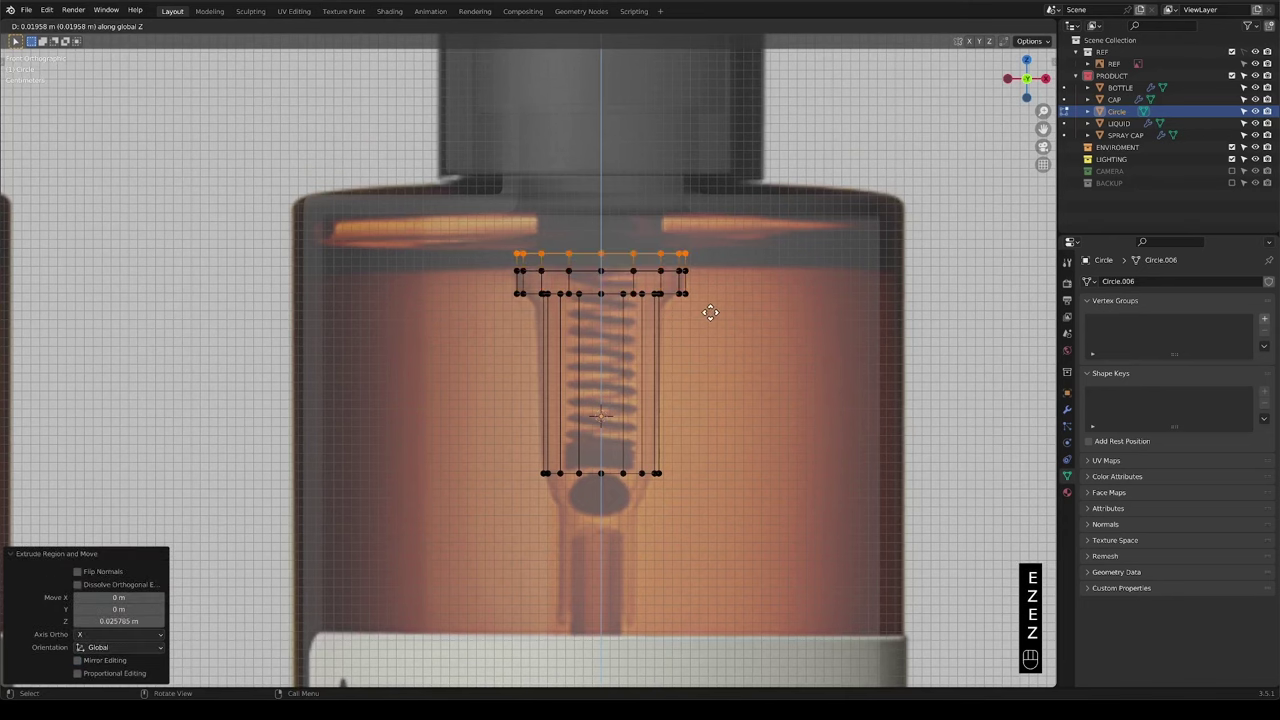
right_click(709, 314)
key(s)
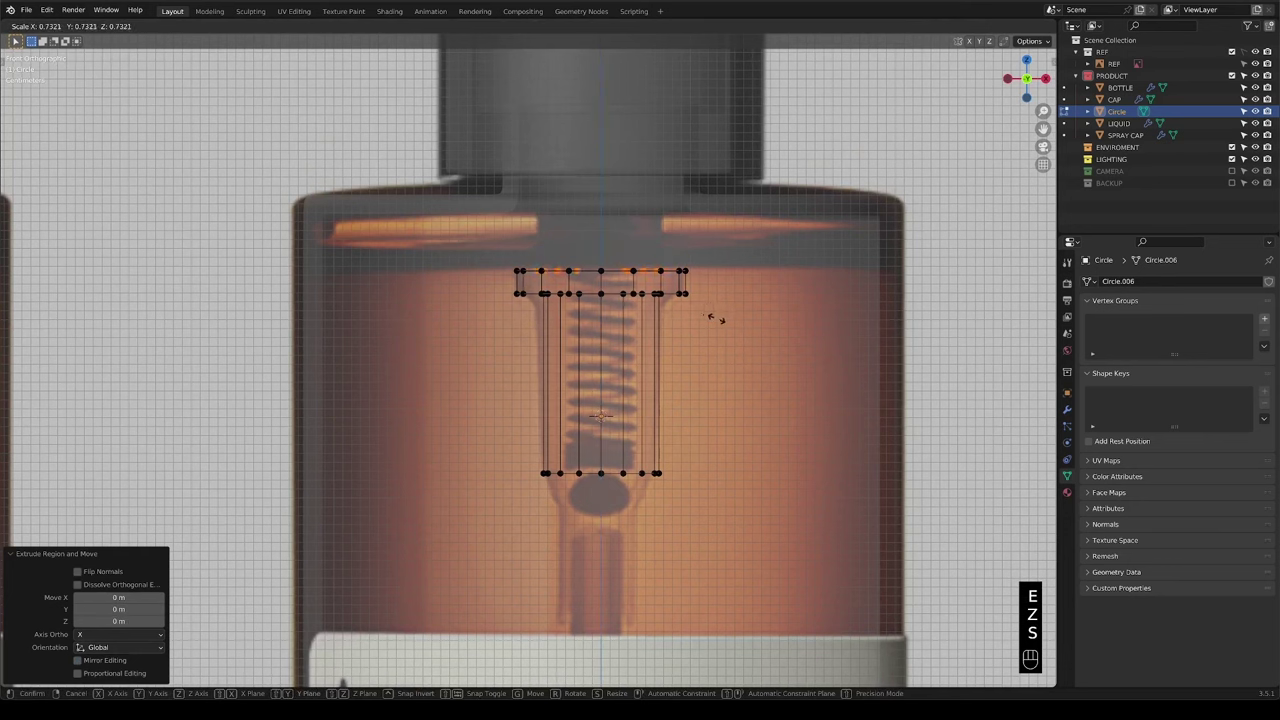
click(714, 318)
Extrude the narrowed loop about 0.172 m up along Z into the cap to form the housing's neck.
key(e)
key(z)
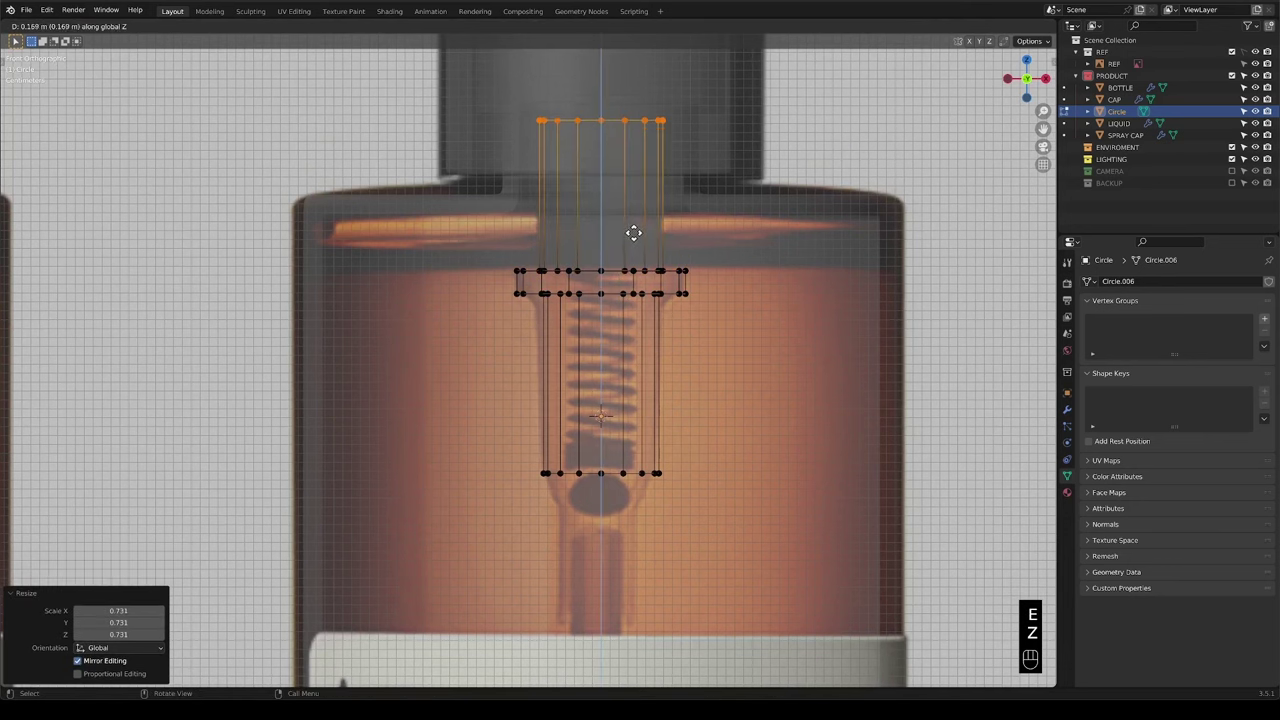
click(633, 231)
Extrude the housing's bottom loop about 0.041 m down along Z and scale it to about 0.637 to taper around the ball.
shift+middle_drag(660, 447, 657, 397)
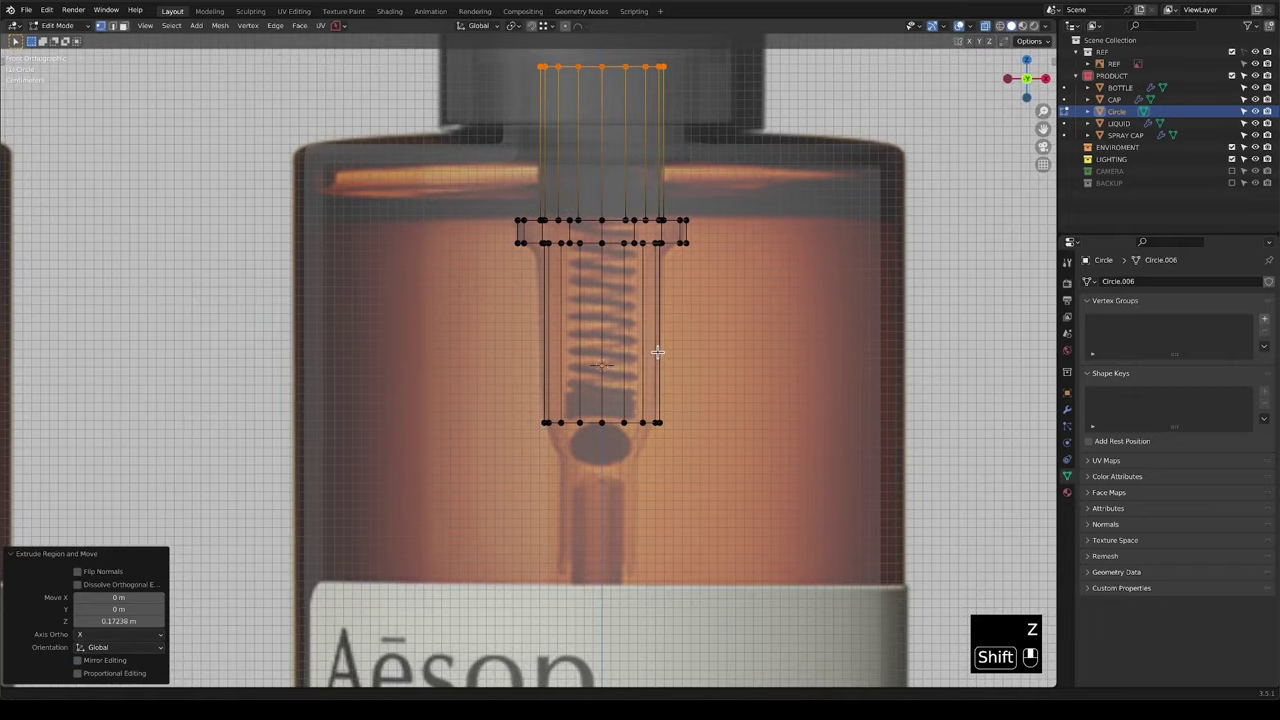
alt+click(586, 424)
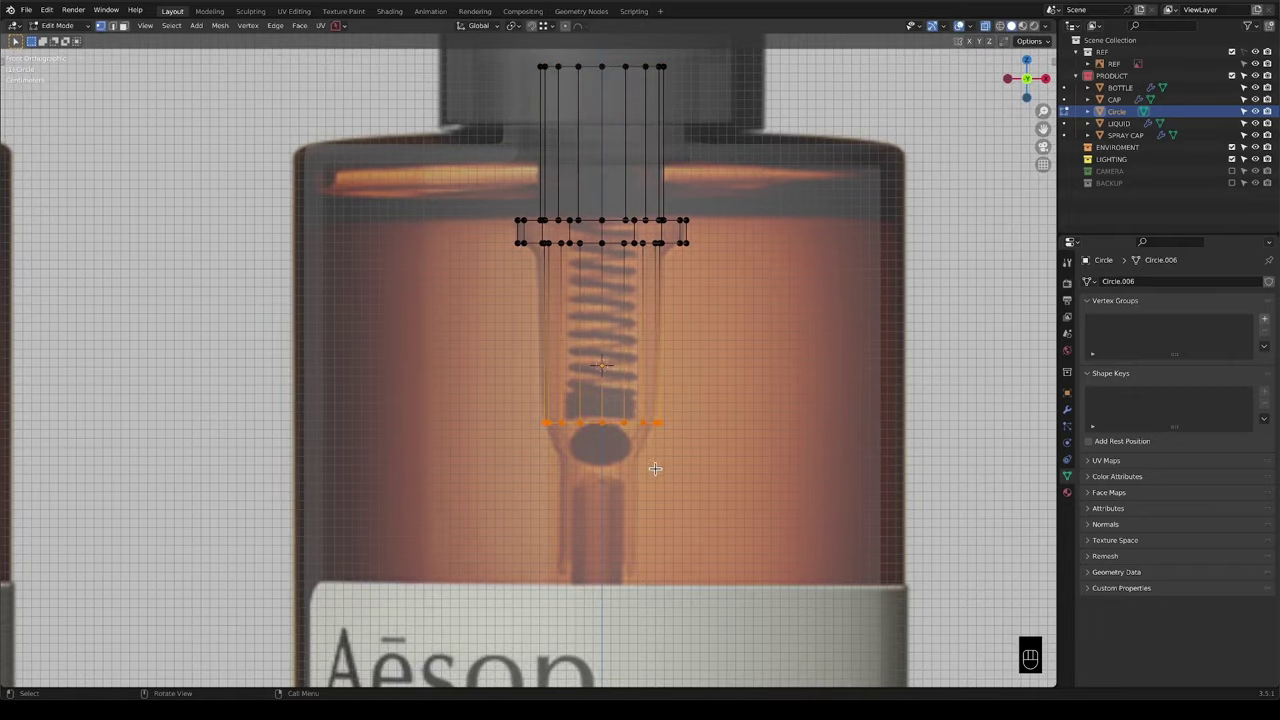
key(e)
key(z)
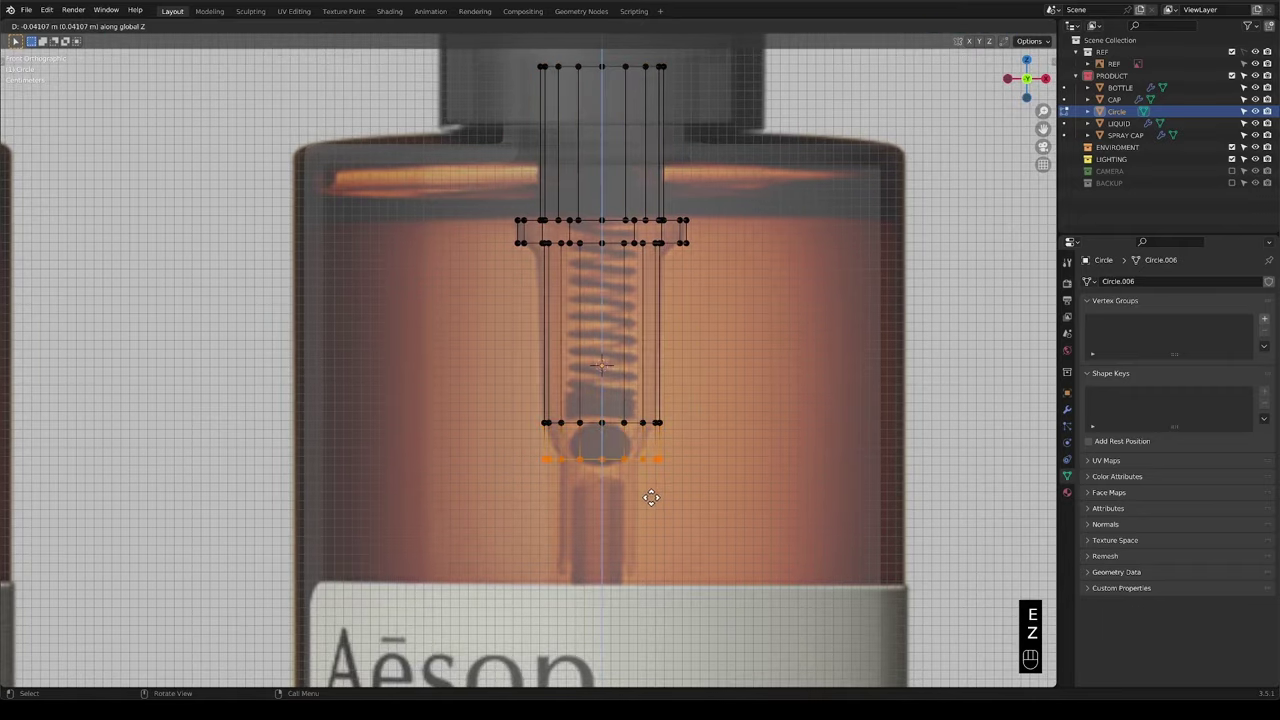
click(650, 497)
key(s)
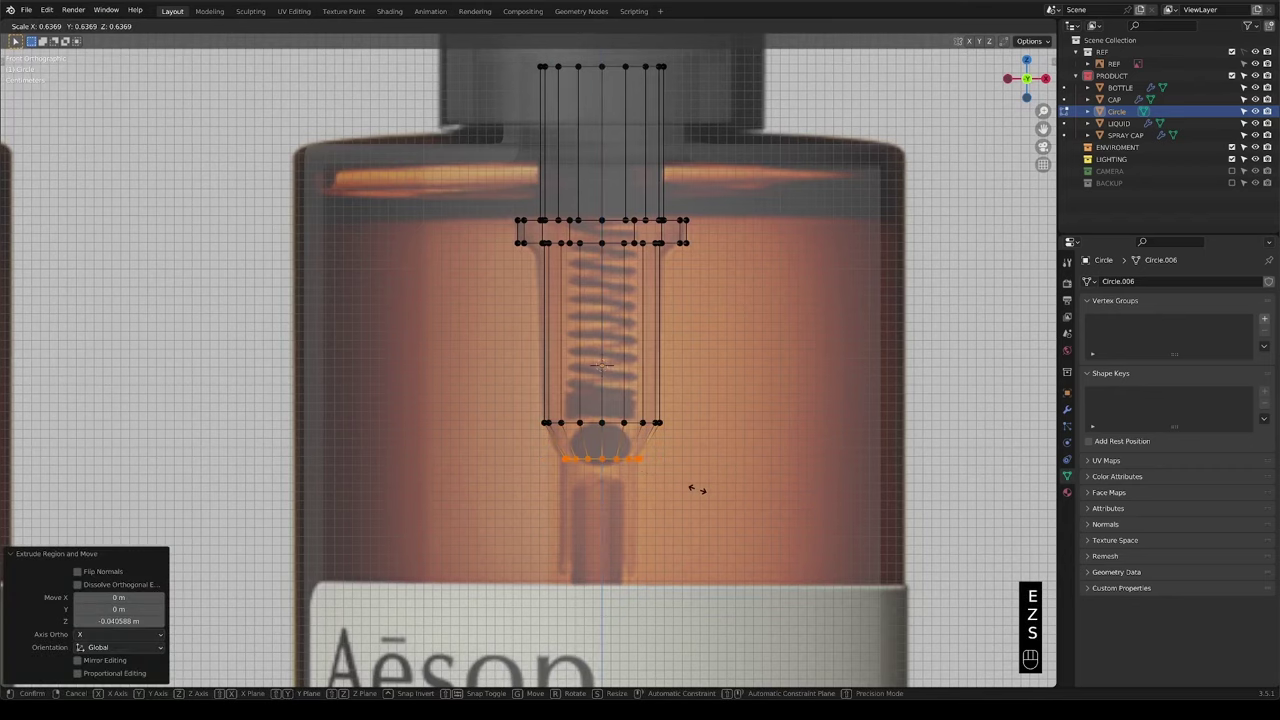
click(697, 489)
Extrude the tapered loop about 0.128 m down along Z to just above the label and add two even loop cuts across the tube.
shift+middle_drag(695, 485, 678, 413)
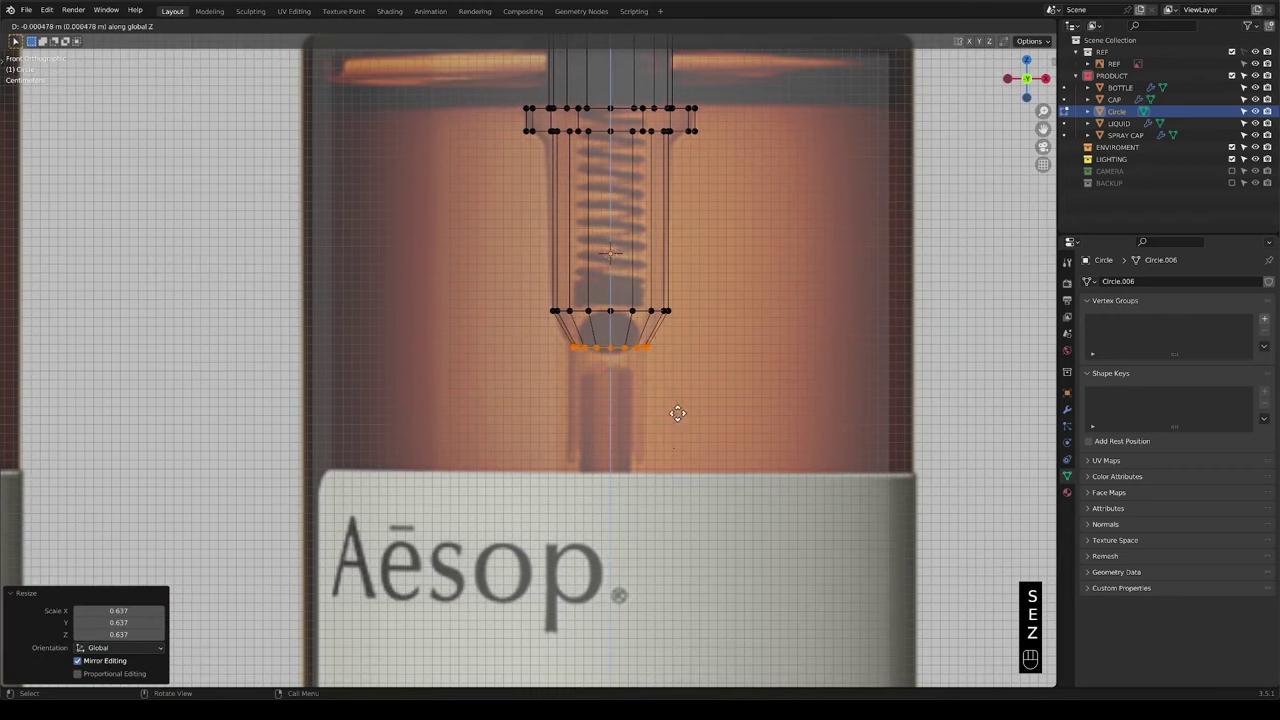
click(668, 523)
key(ctrl+r)
scroll(614, 391, up, 1)
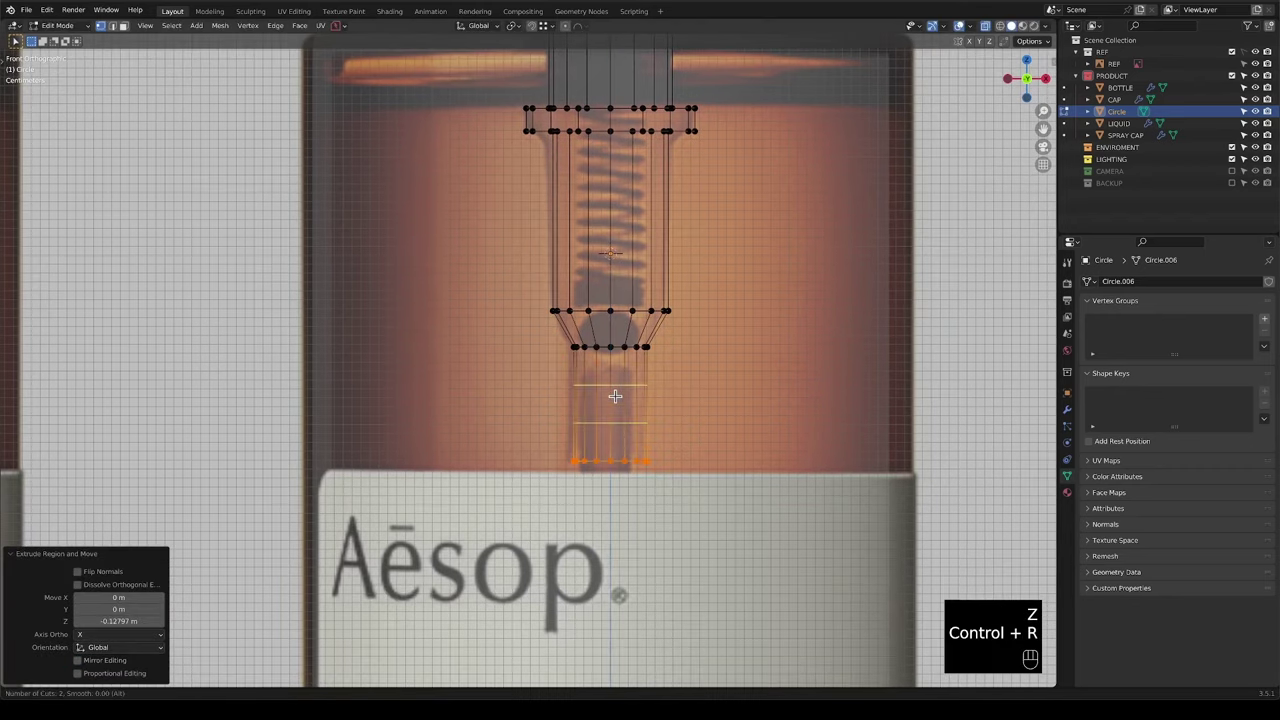
click(614, 391)
right_click(614, 391)
Add one centred loop cut across the taper and four even loop cuts across the housing's main body.
key(ctrl+r)
click(607, 326)
right_click(607, 326)
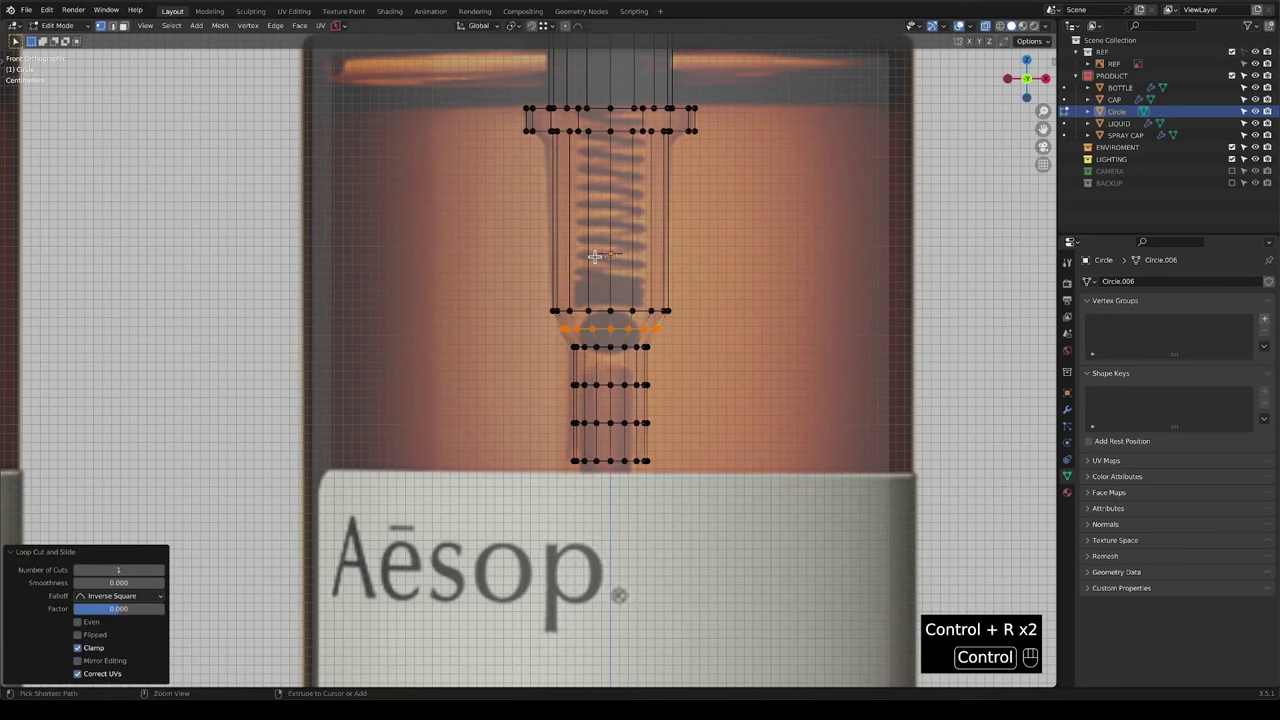
key(ctrl+r)
click(598, 252)
right_click(598, 252)
Add one centred loop cut around the collar and four even loop cuts across the neck above it.
shift+middle_drag(600, 125, 640, 357)
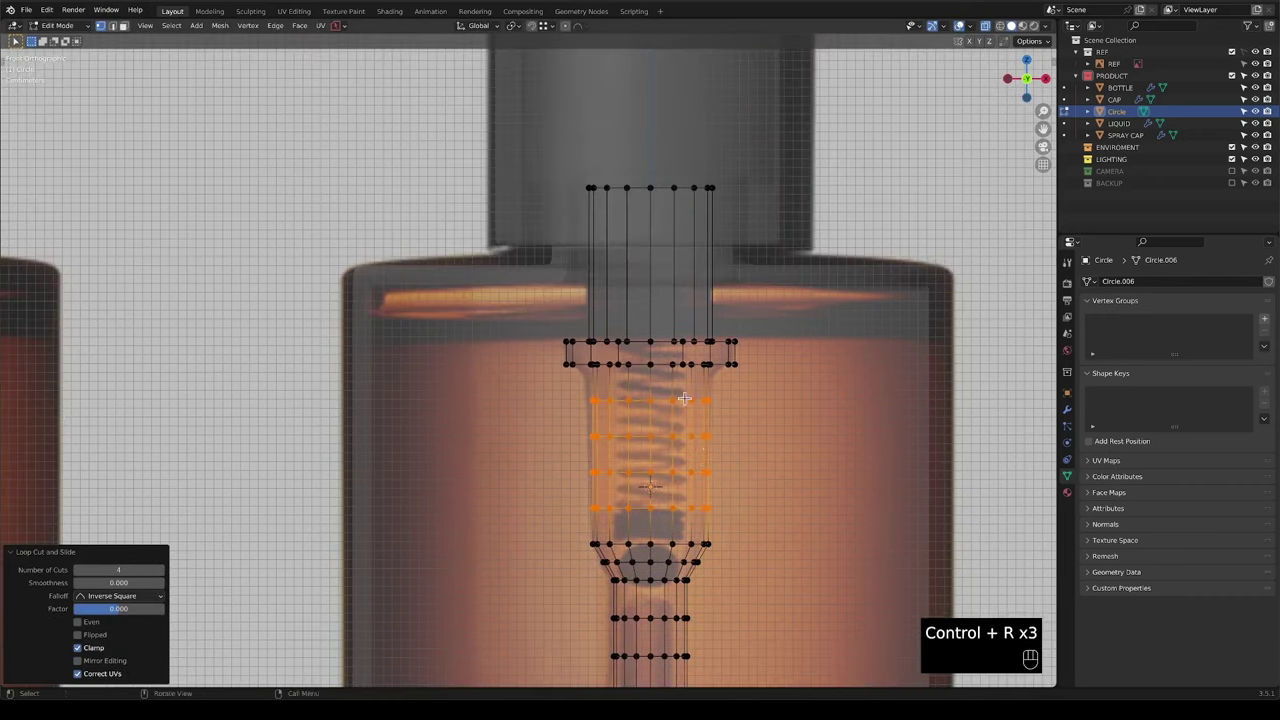
key(ctrl+r)
key(ctrl+r)
scroll(641, 262, up, 3)
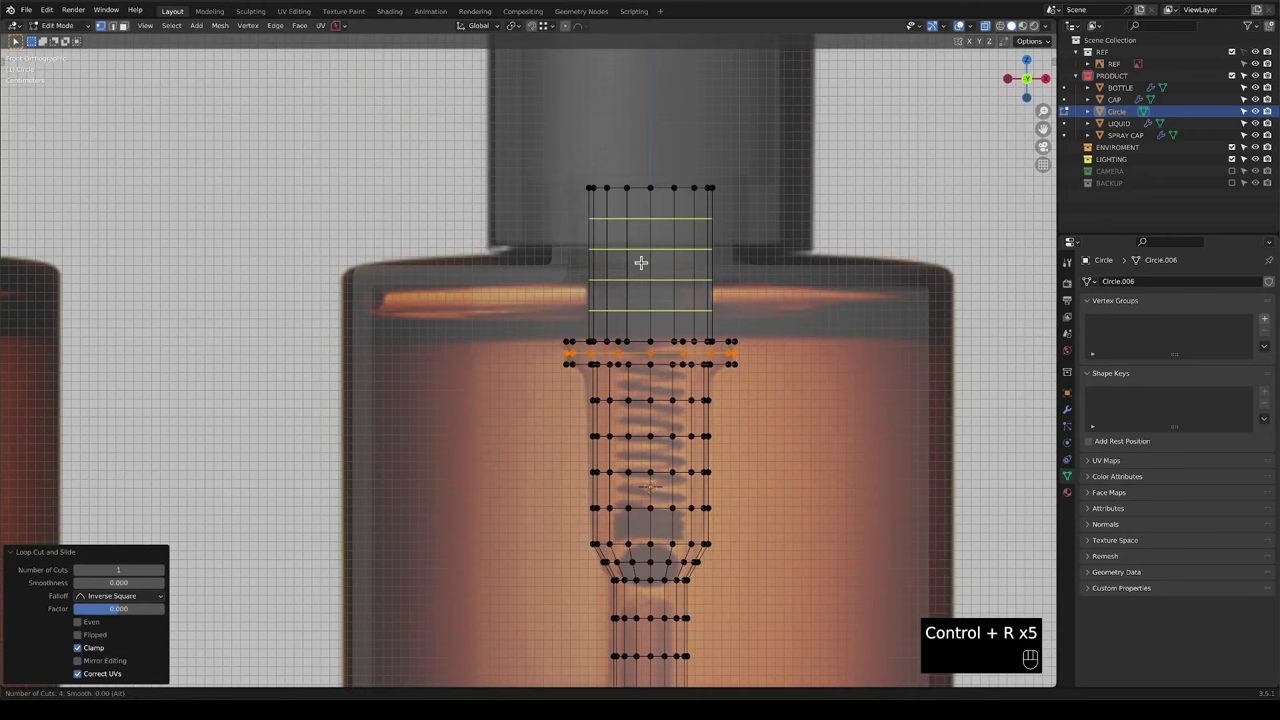
click(641, 262)
right_click(641, 262)
Add a supporting loop cut slid to a factor of about -0.903, close to the neck's top edge.
key(ctrl+r)
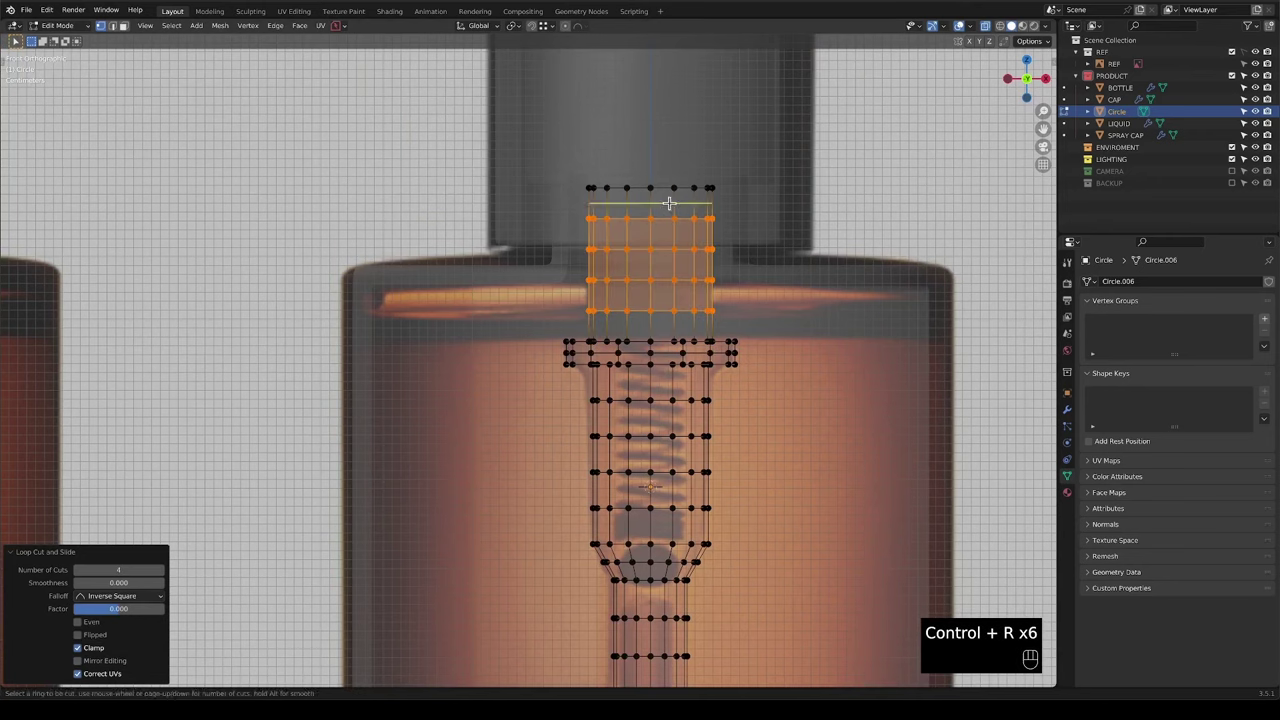
click(668, 203)
key(shift)
click(740, 190)
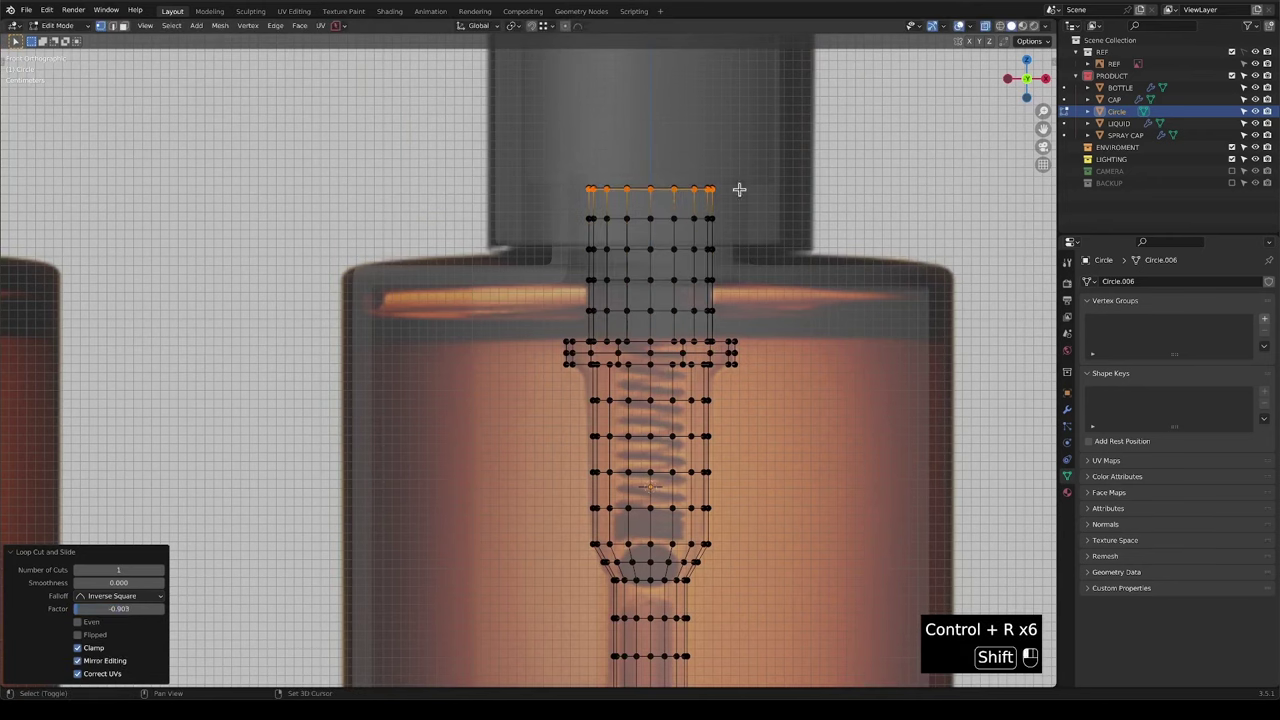
Add a supporting loop cut slid to about -0.9, close to the bottom edge of the lower tube.
shift+middle_drag(706, 600, 666, 286)
key(ctrl+r)
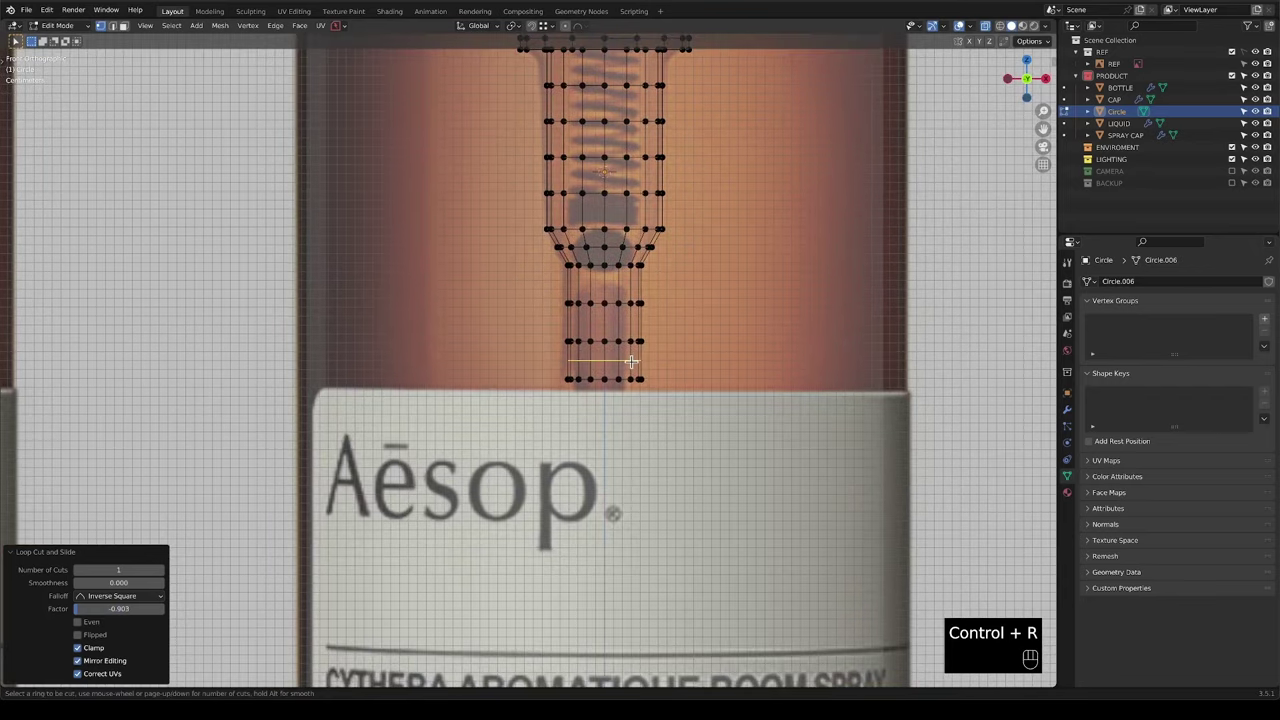
click(631, 362)
key(shift)
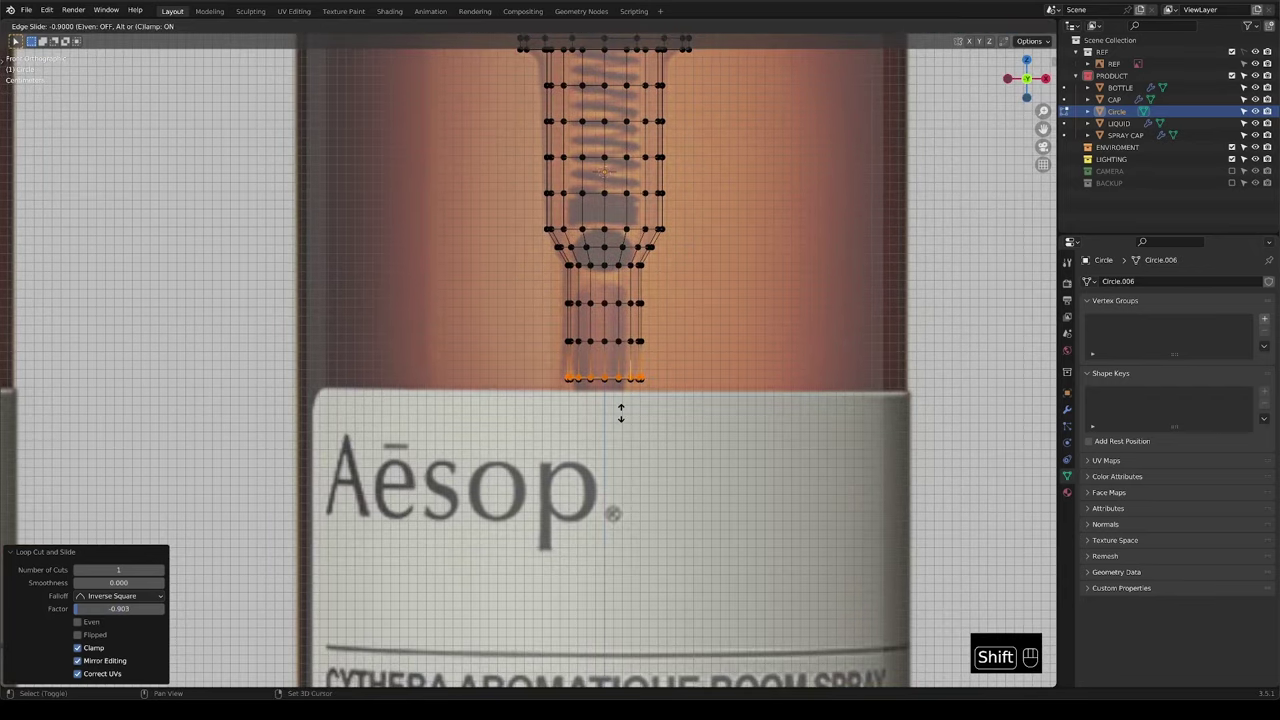
click(620, 412)
Apply a level 2 subdivision surface to the pump housing in Object Mode and compare its outline with the reference.
scroll(620, 412, down, 4)
key(Tab)
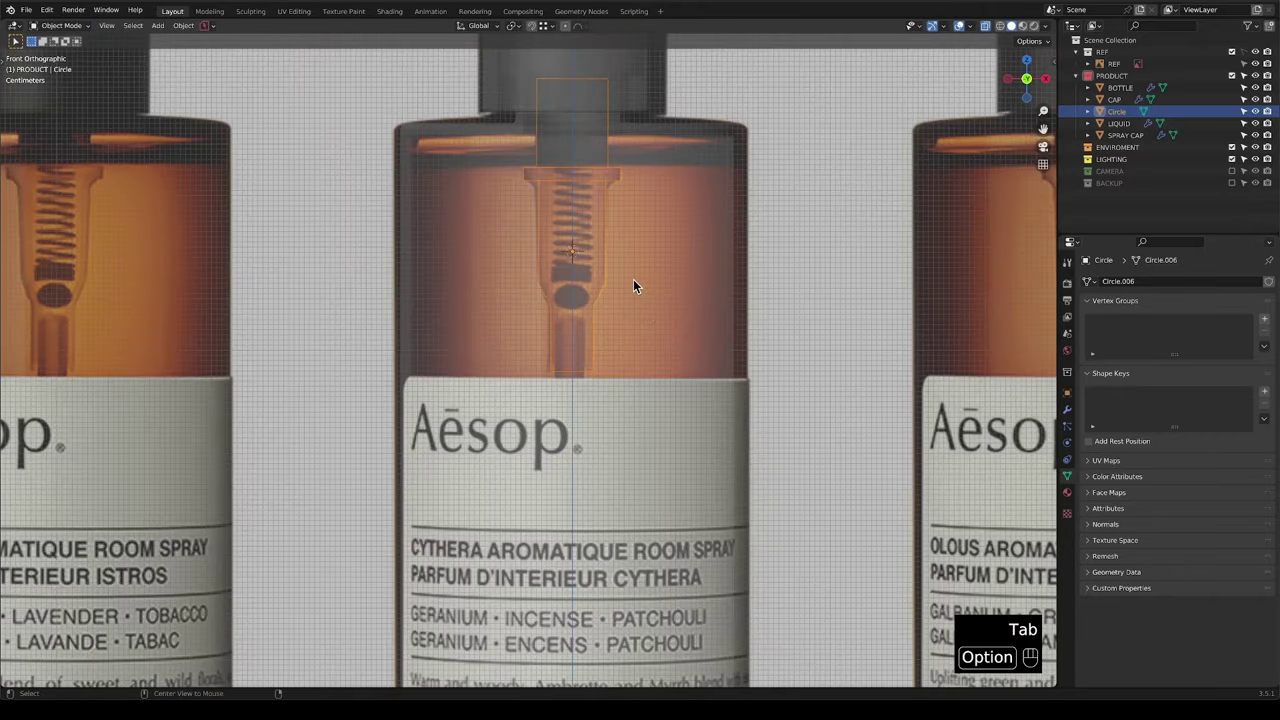
key(ctrl+2)
shift+middle_drag(605, 225, 606, 343)
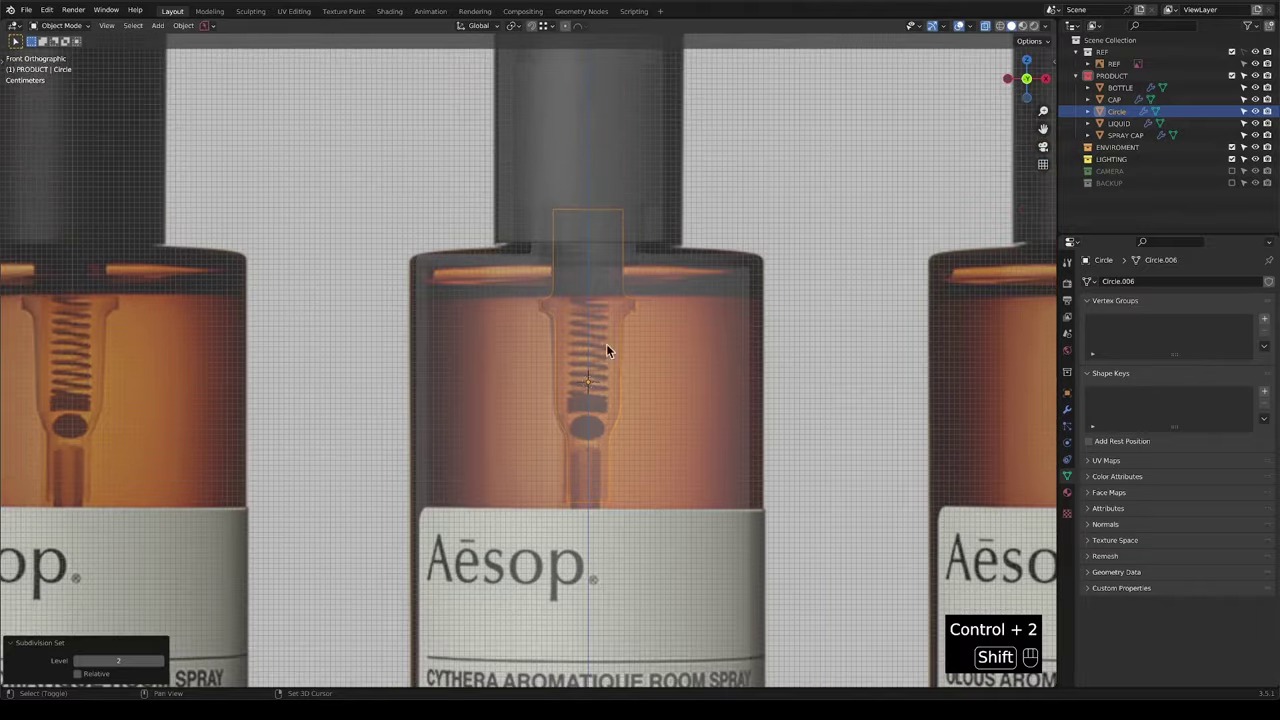
scroll(606, 343, up, 1)
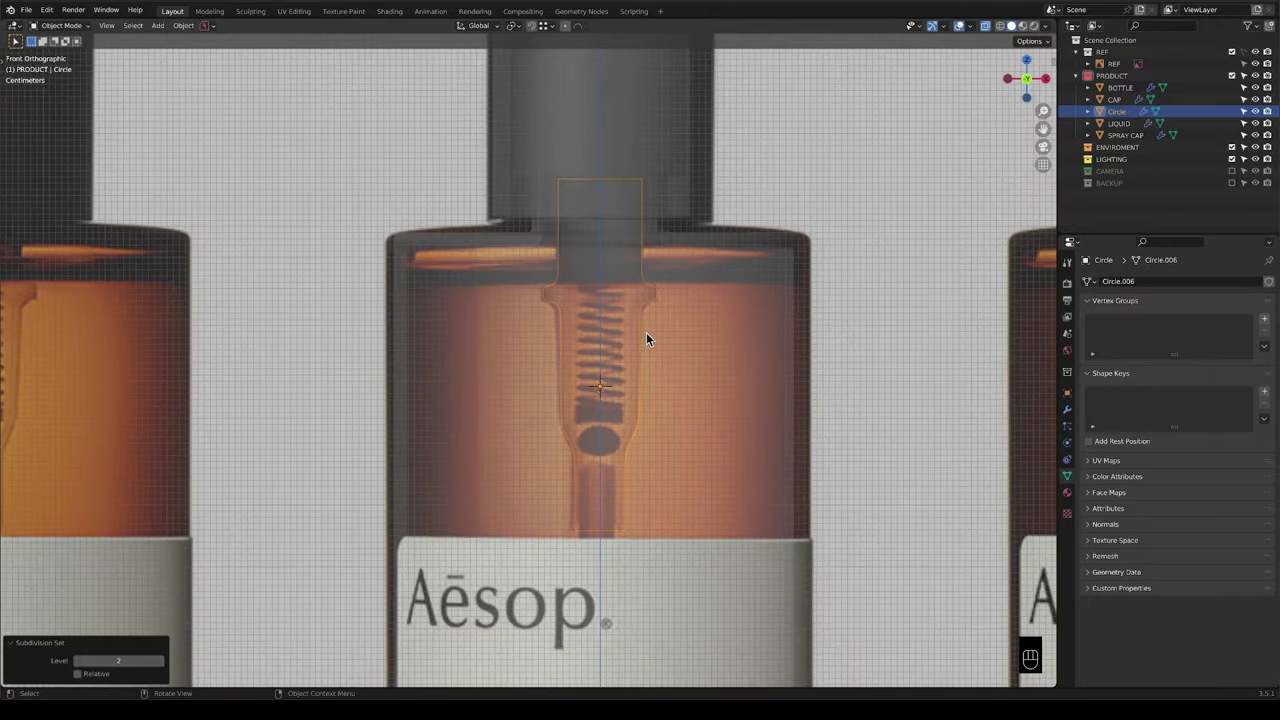
scroll(643, 335, up, 1)
mouse_move(643, 335)
shift+middle_down()
mouse_move(620, 272)
mouse_move(604, 272)
mouse_move(602, 312)
shift+middle_up()
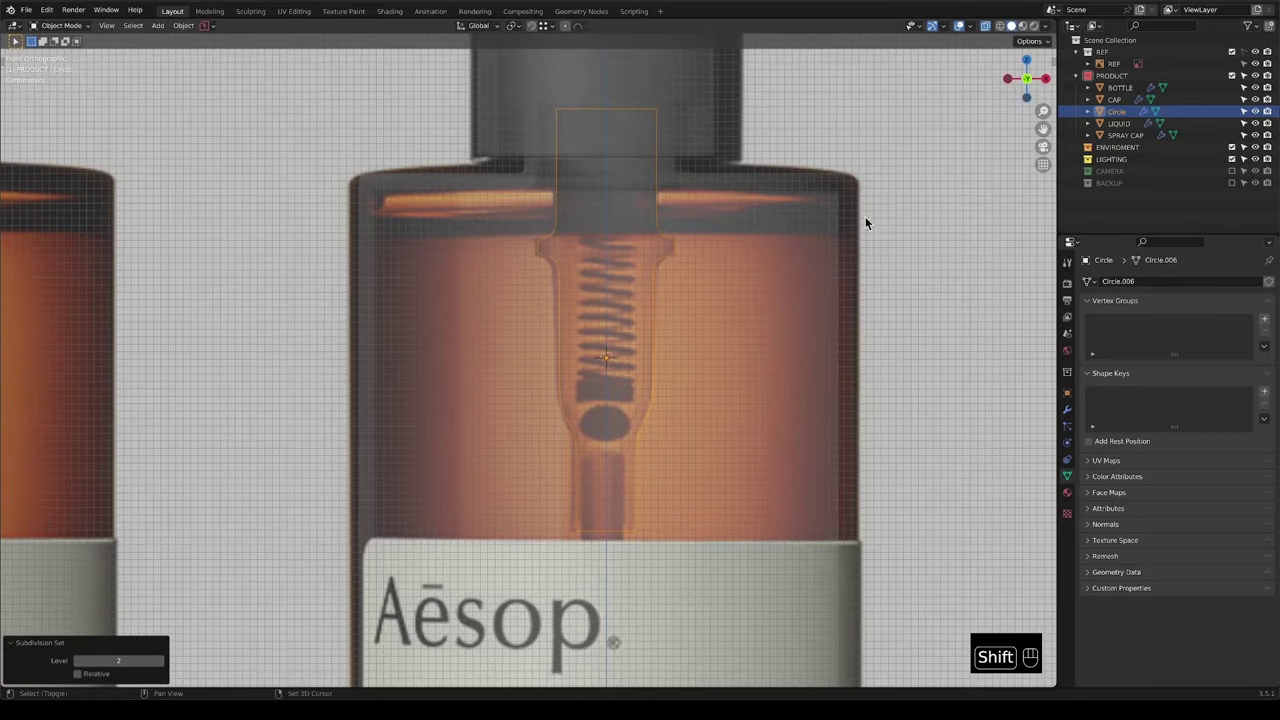
Hide the BOTTLE and LIQUID objects to expose the pump housing.
click(1255, 88)
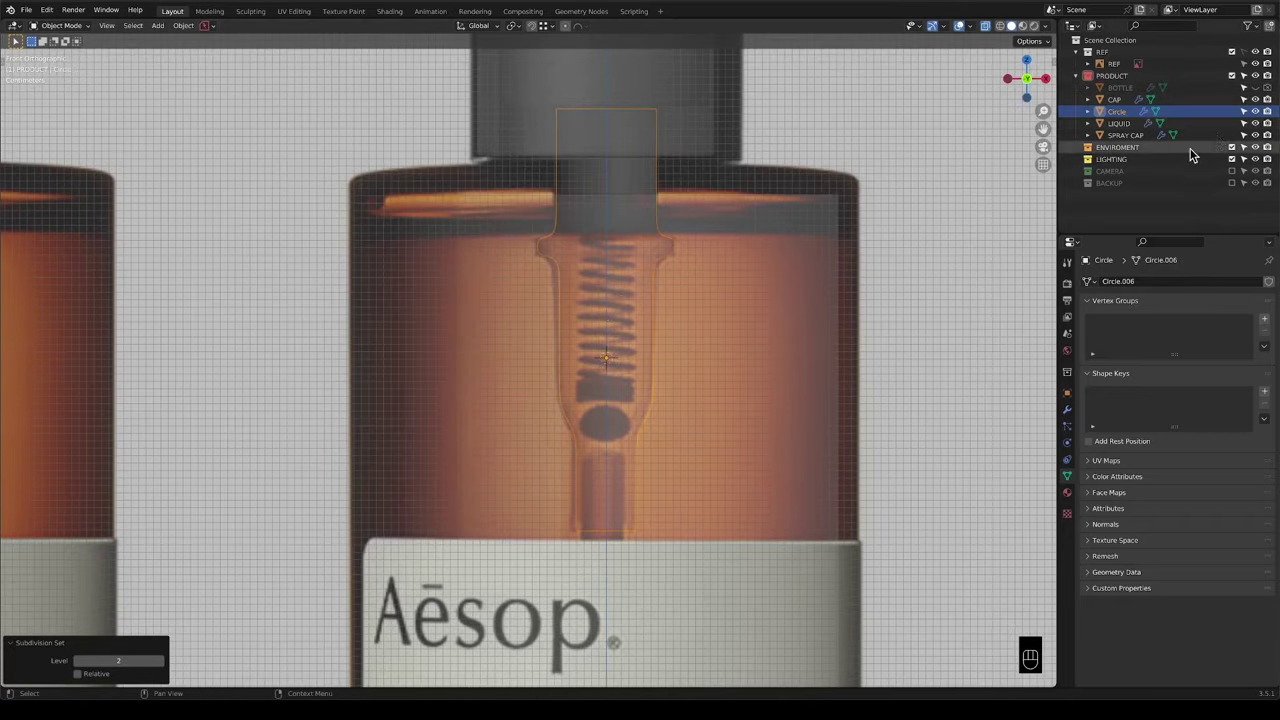
click(1255, 123)
scroll(618, 263, down, 1)
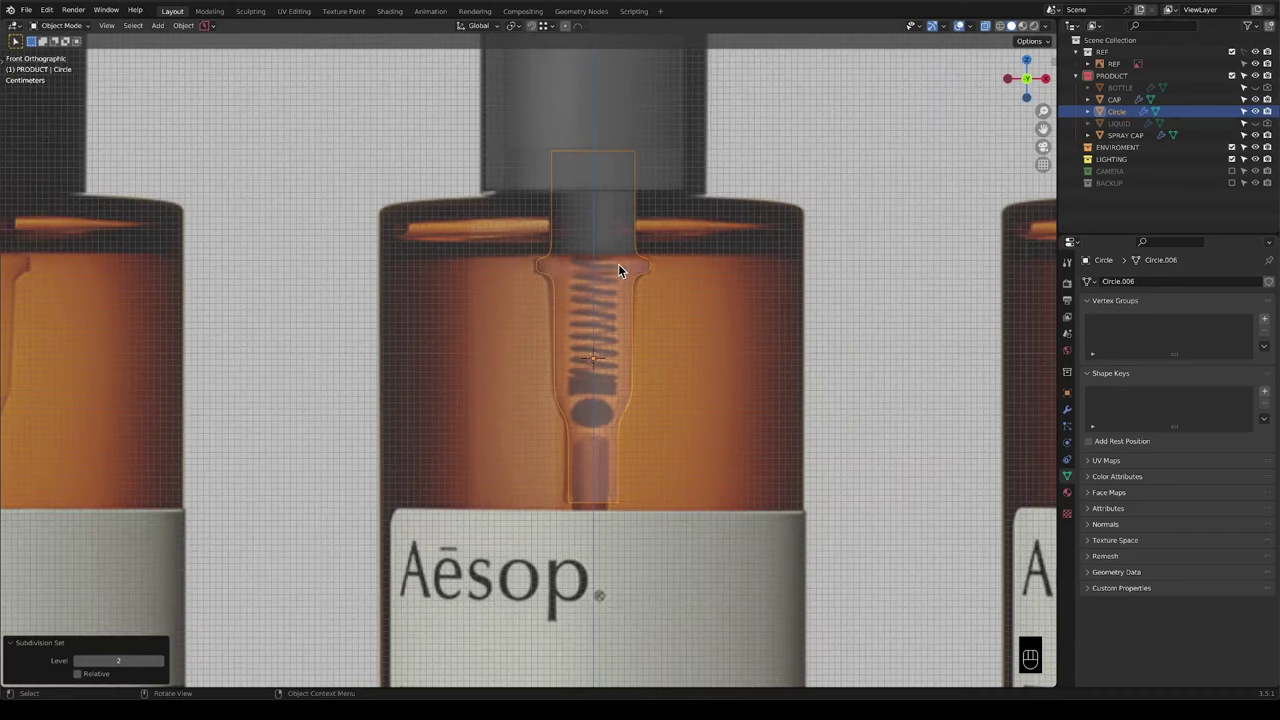
Turn off X-ray and recalculate the normals of the whole pump housing mesh to face outward.
key(alt+z)
key(Tab)
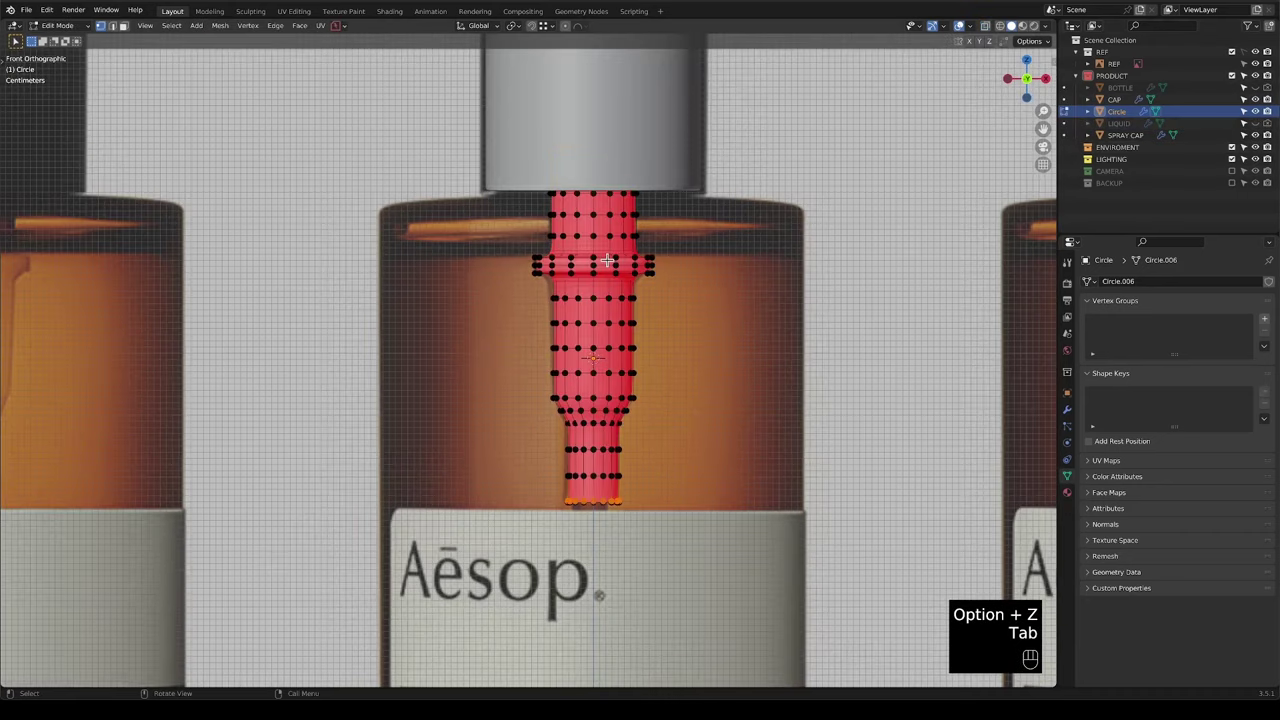
key(a)
key(shift+n)
scroll(610, 268, up, 1)
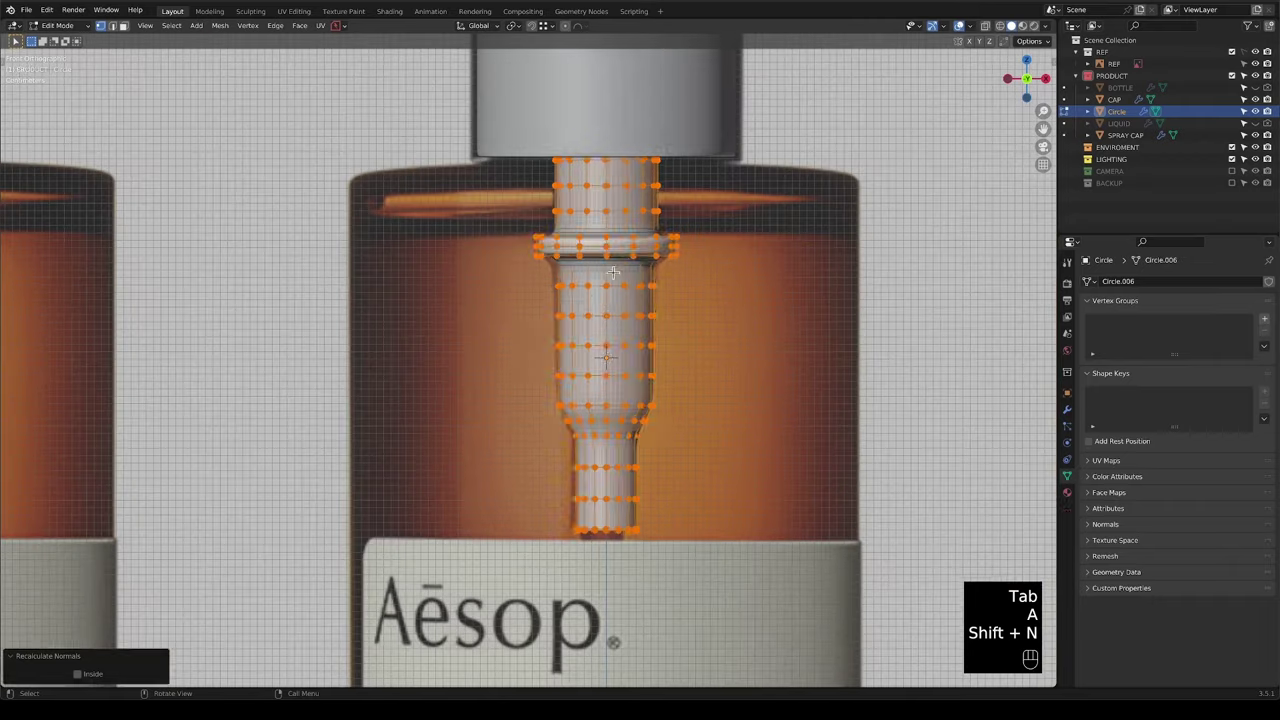
Shade the pump housing smooth in Object Mode.
key(Tab)
shift+middle_drag(612, 270, 603, 246)
right_click(603, 246)
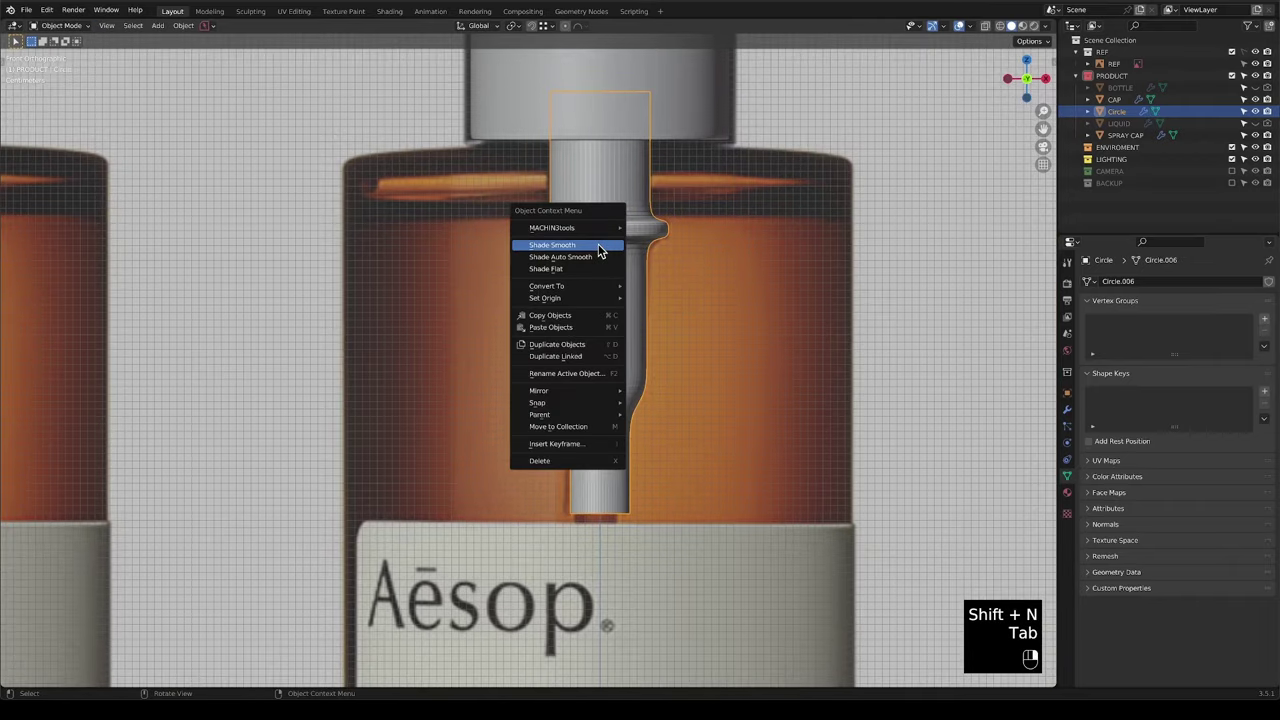
click(602, 247)
Bevel the collar's upper and lower outer edge loops with 2 segments and a width of about 0.0037 m.
key(Tab)
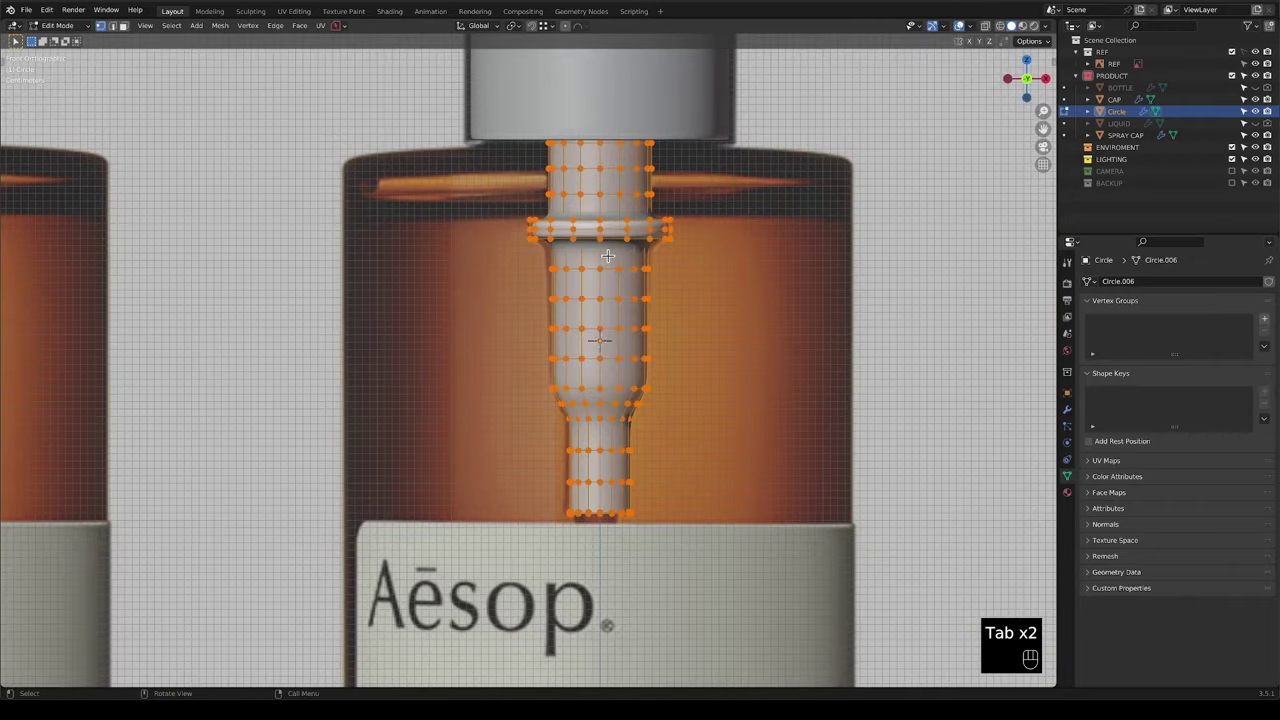
alt+shift+click(561, 221)
middle_drag(562, 242, 565, 244)
alt+click(562, 234)
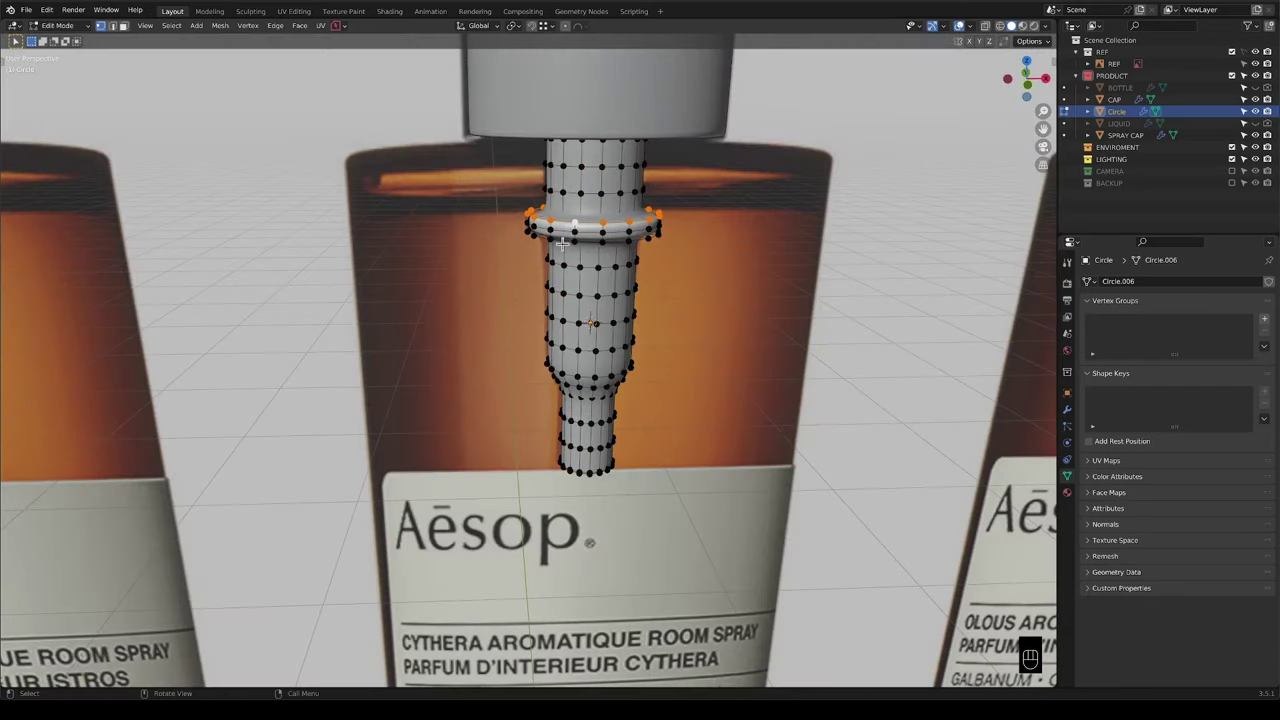
alt+shift+click(556, 238)
middle_drag(578, 250, 533, 352)
key(alt+z)
key(KP_1)
scroll(597, 245, up, 5)
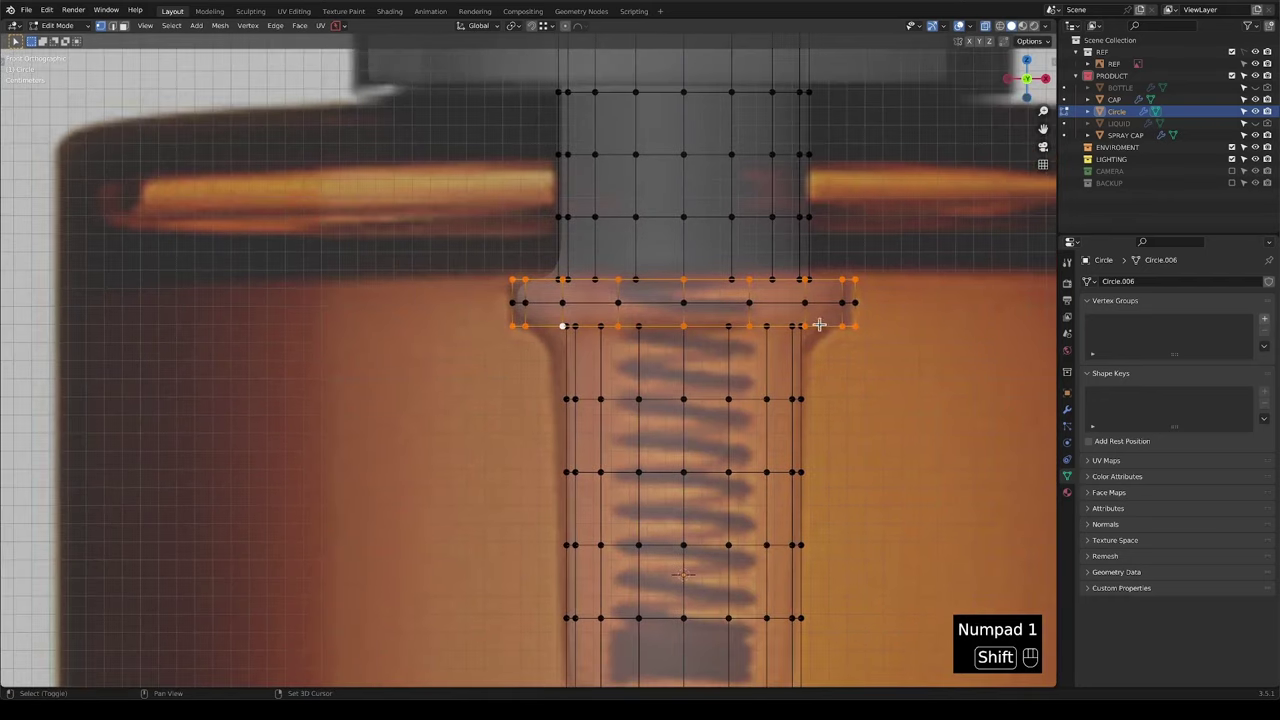
key(ctrl+b)
key(shift)
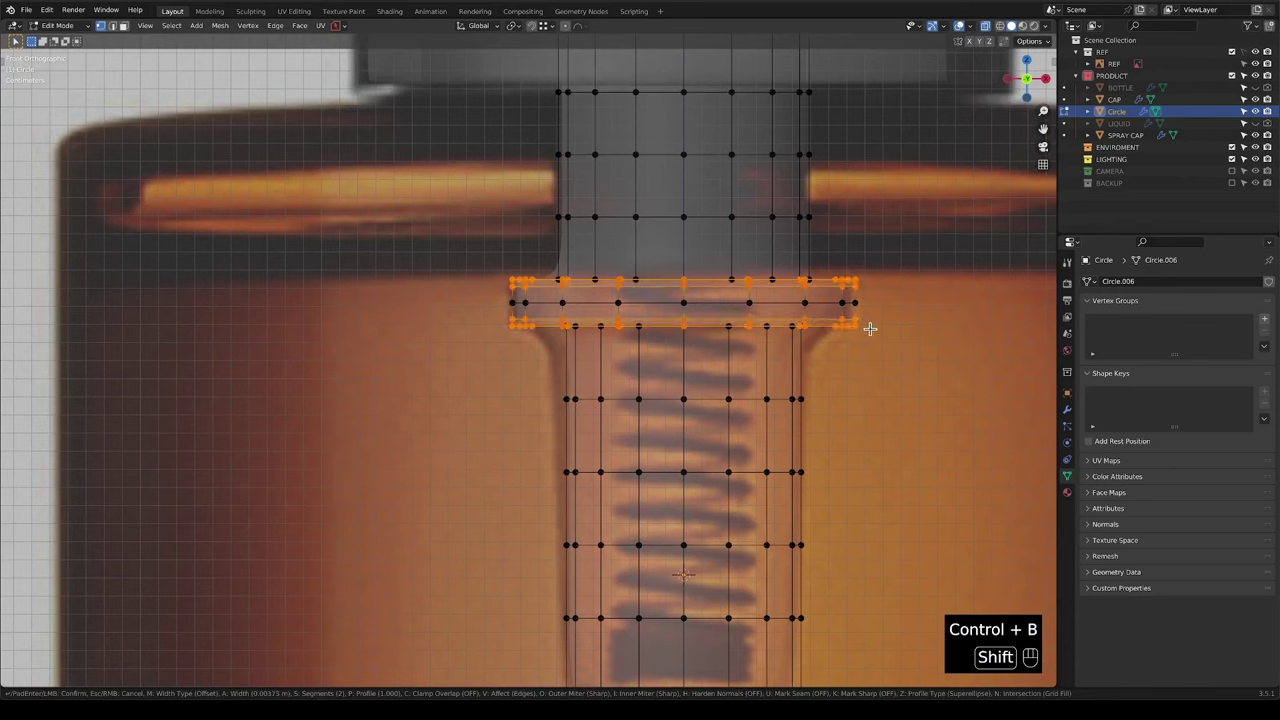
click(870, 328)
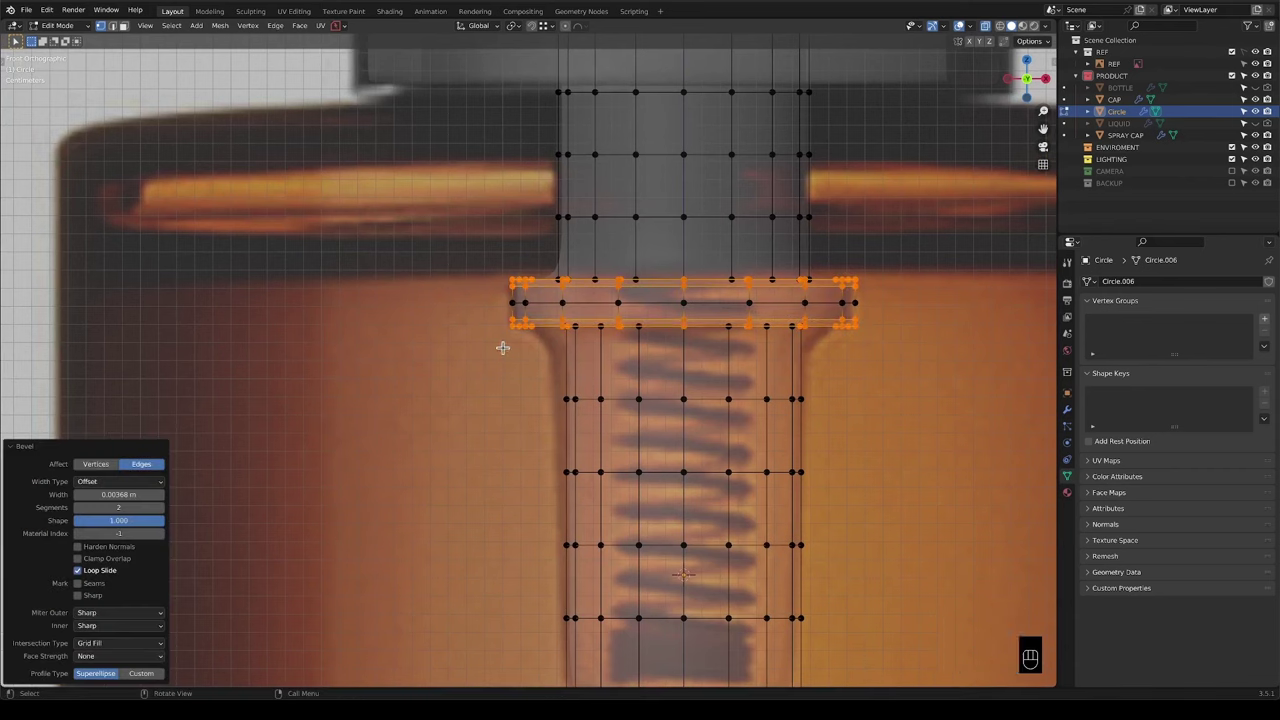
key(Tab)
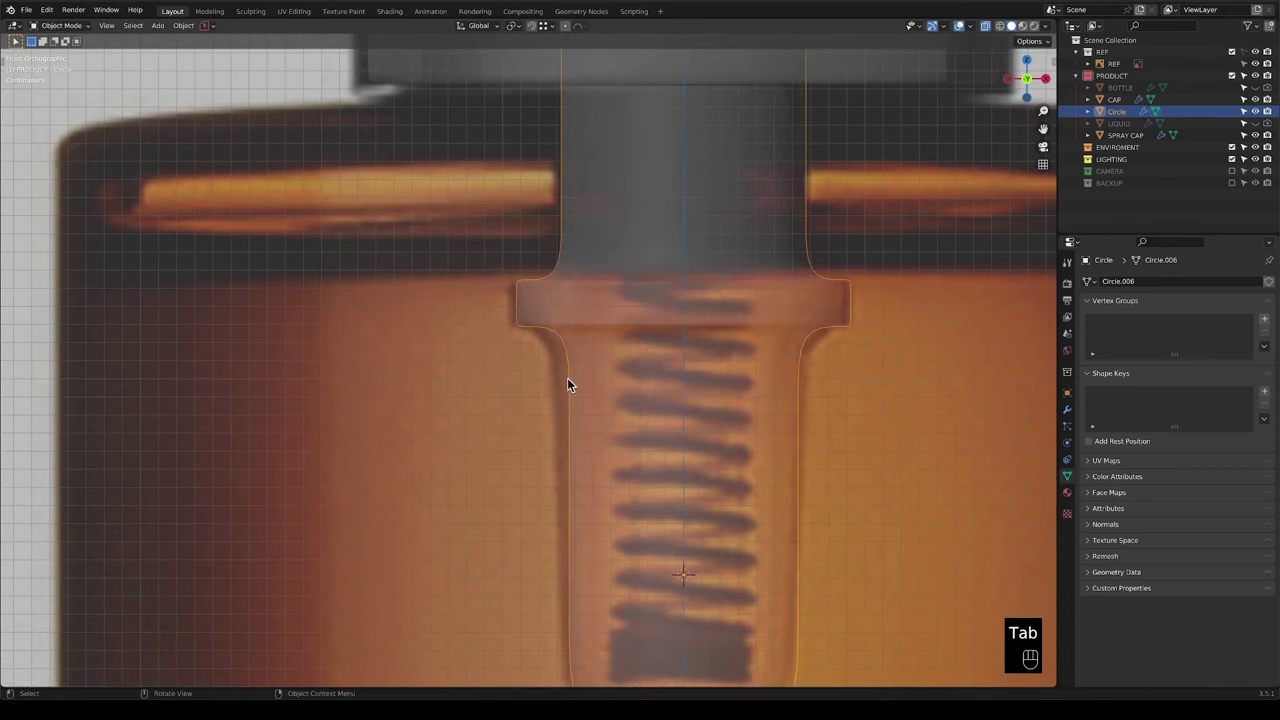
Compare the smoothed pump housing with the reference image and open its mesh for editing around the lower taper.
key(Tab)
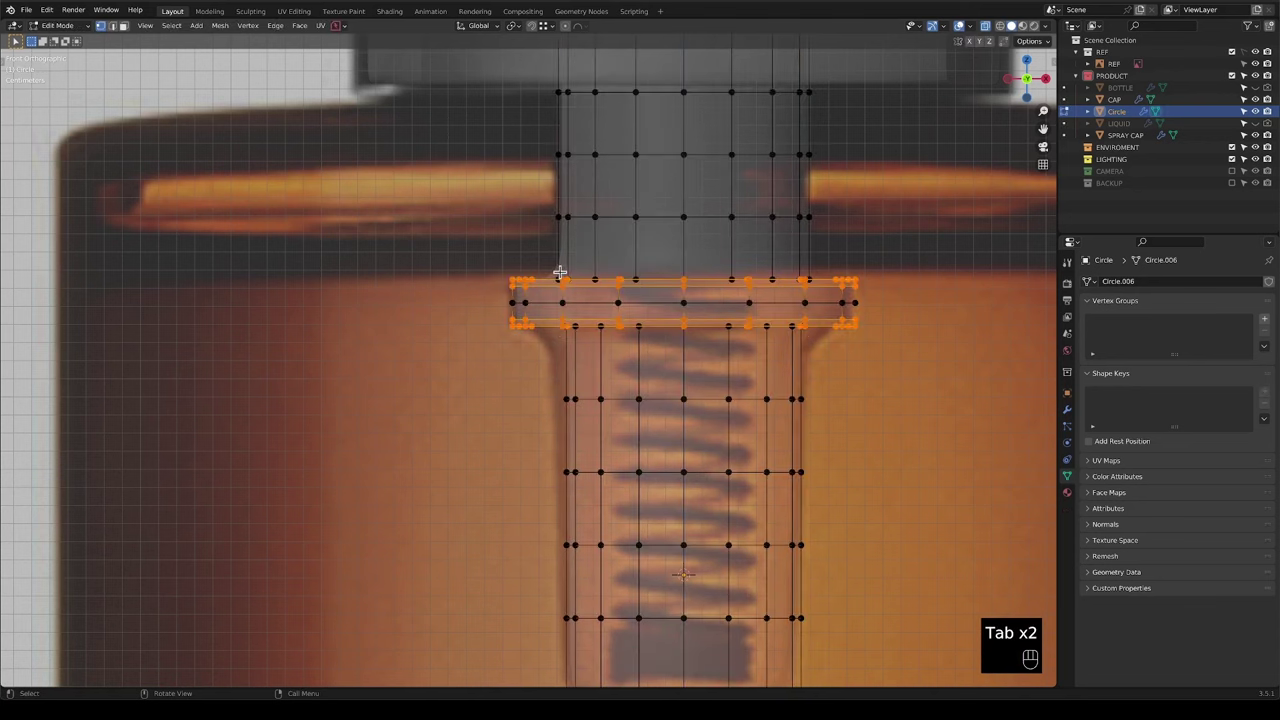
scroll(562, 273, down, 4)
key(Tab)
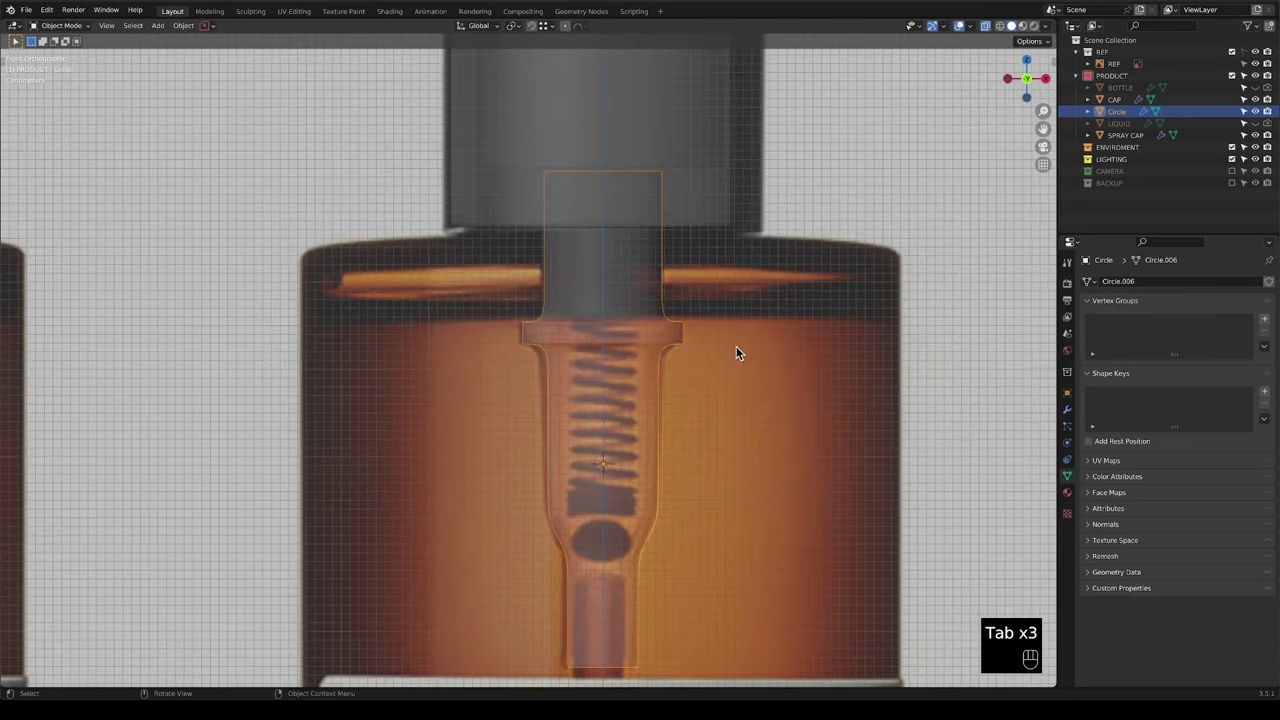
scroll(736, 346, down, 3)
shift+middle_drag(608, 437, 615, 306)
key(Tab)
scroll(624, 408, up, 4)
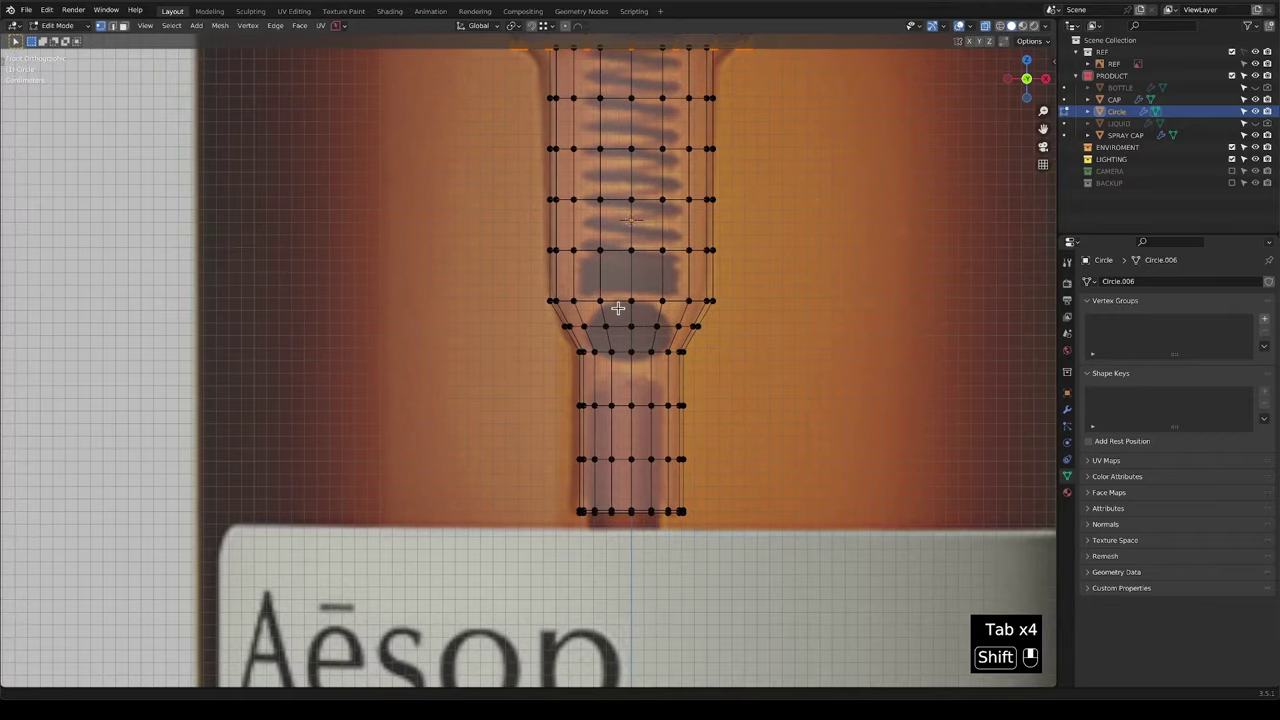
Try to add an edge loop in the taper just above the narrow lower tube, and undo it.
key(ctrl+r)
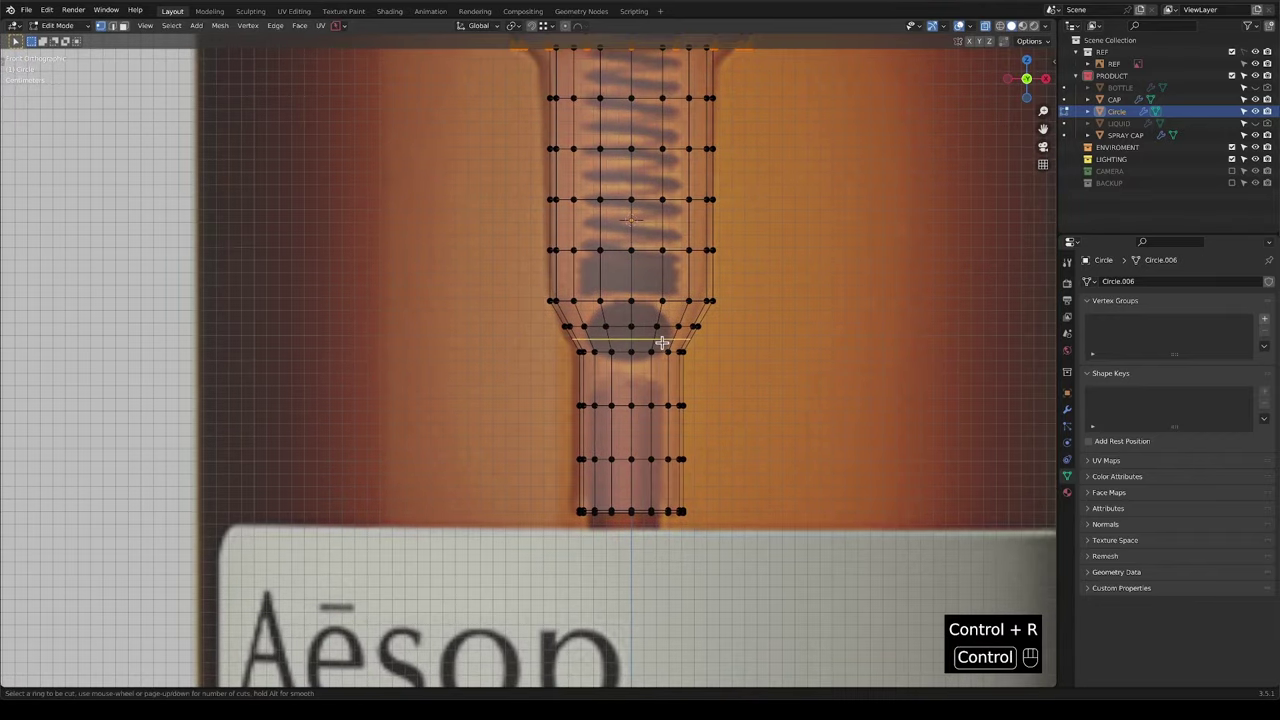
click(668, 344)
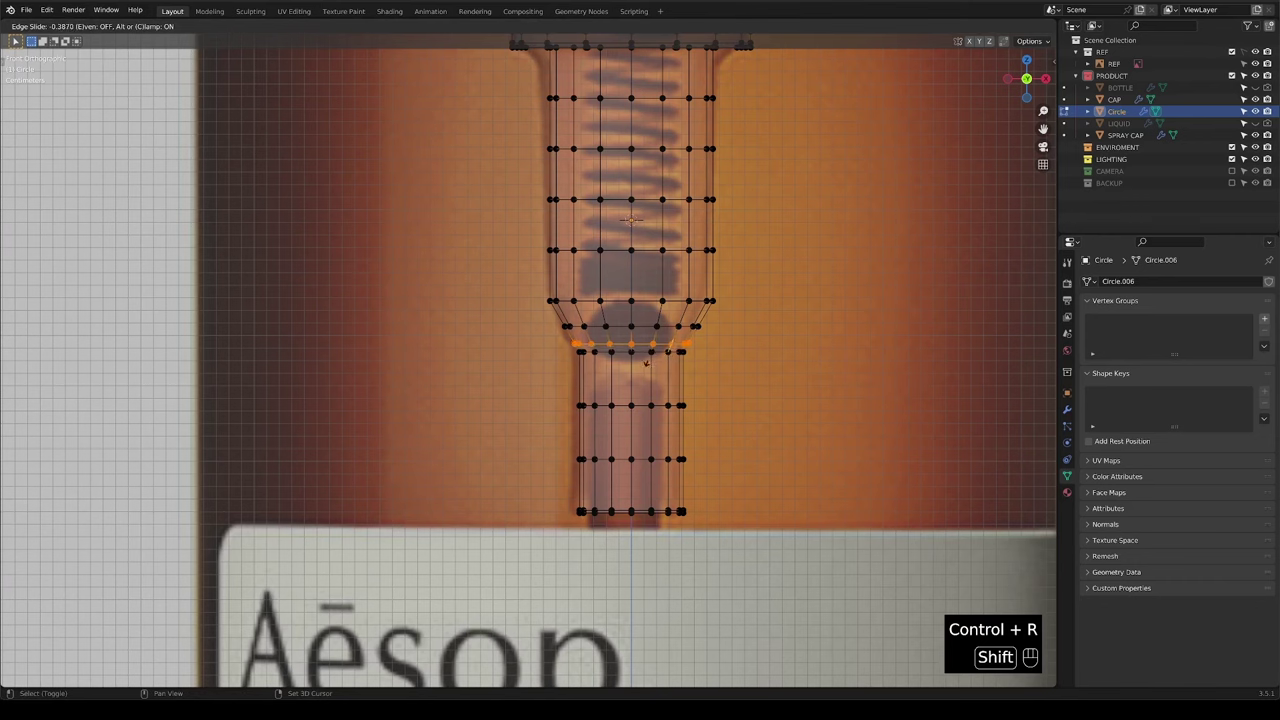
click(600, 362)
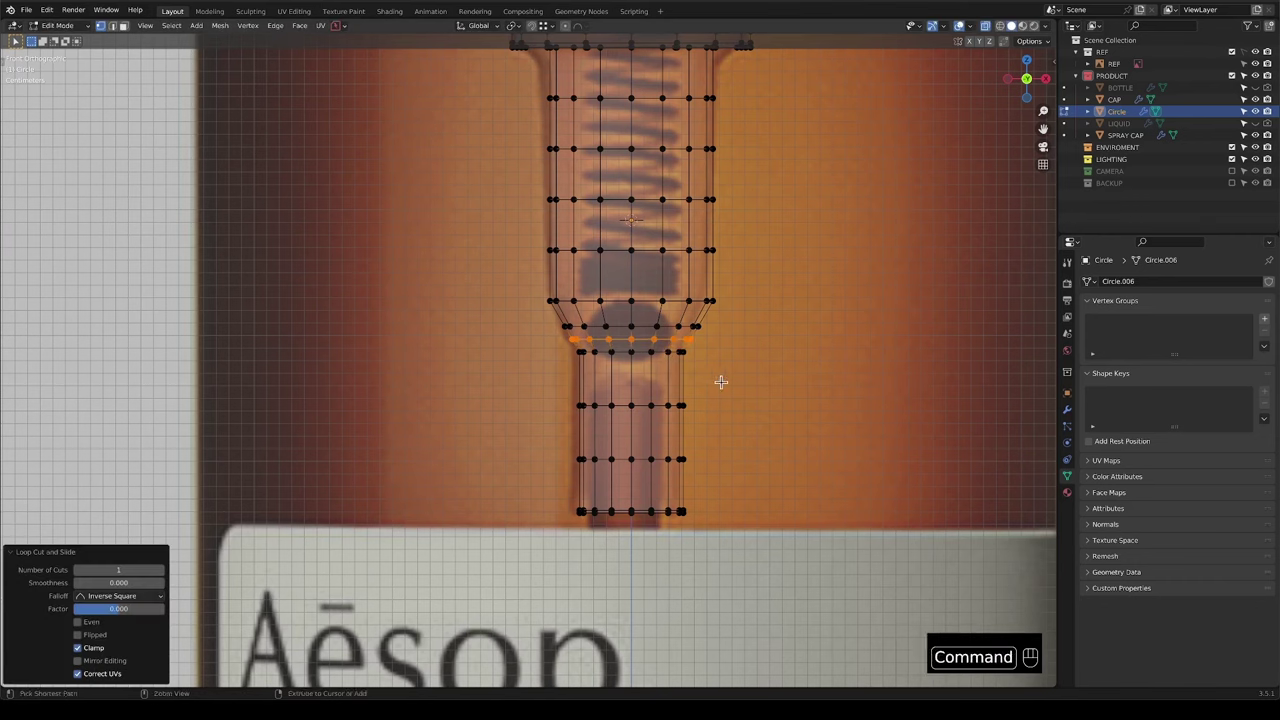
key(super+z)
Bevel the edge loop where the taper meets the narrow lower tube with 2 segments and return to Object Mode.
alt+click(655, 348)
key(ctrl+b)
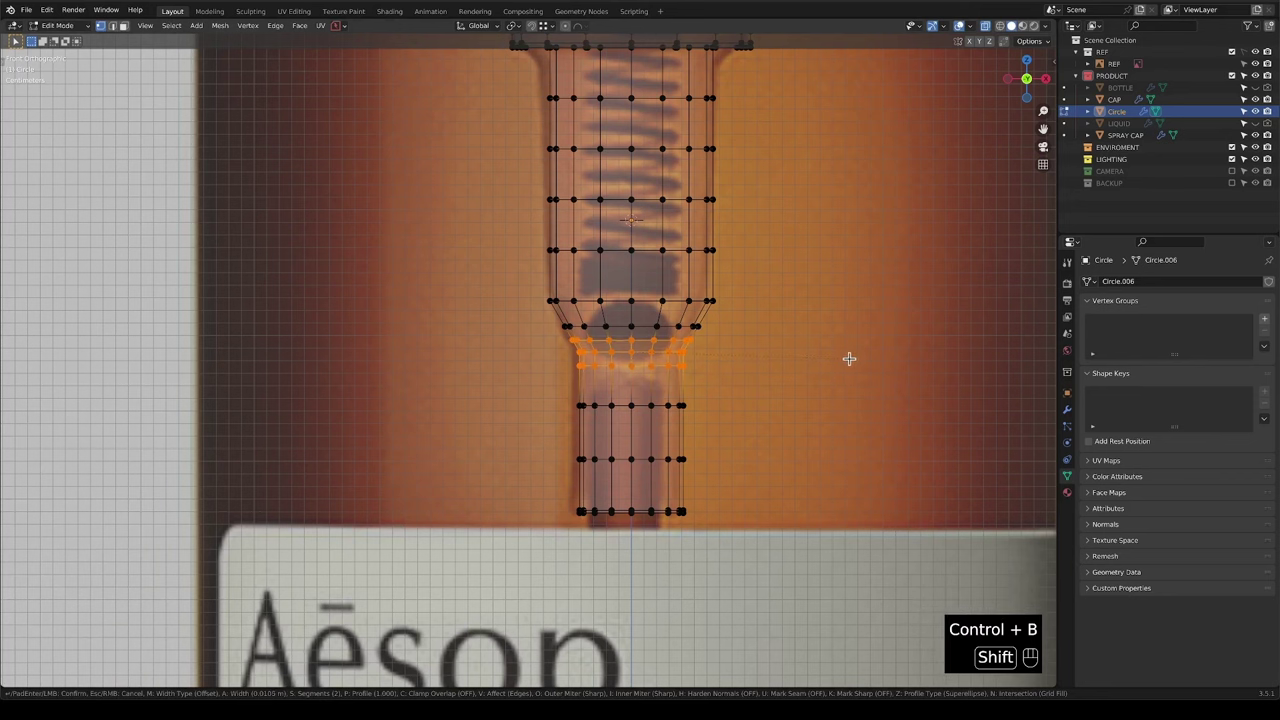
click(811, 390)
key(Tab)
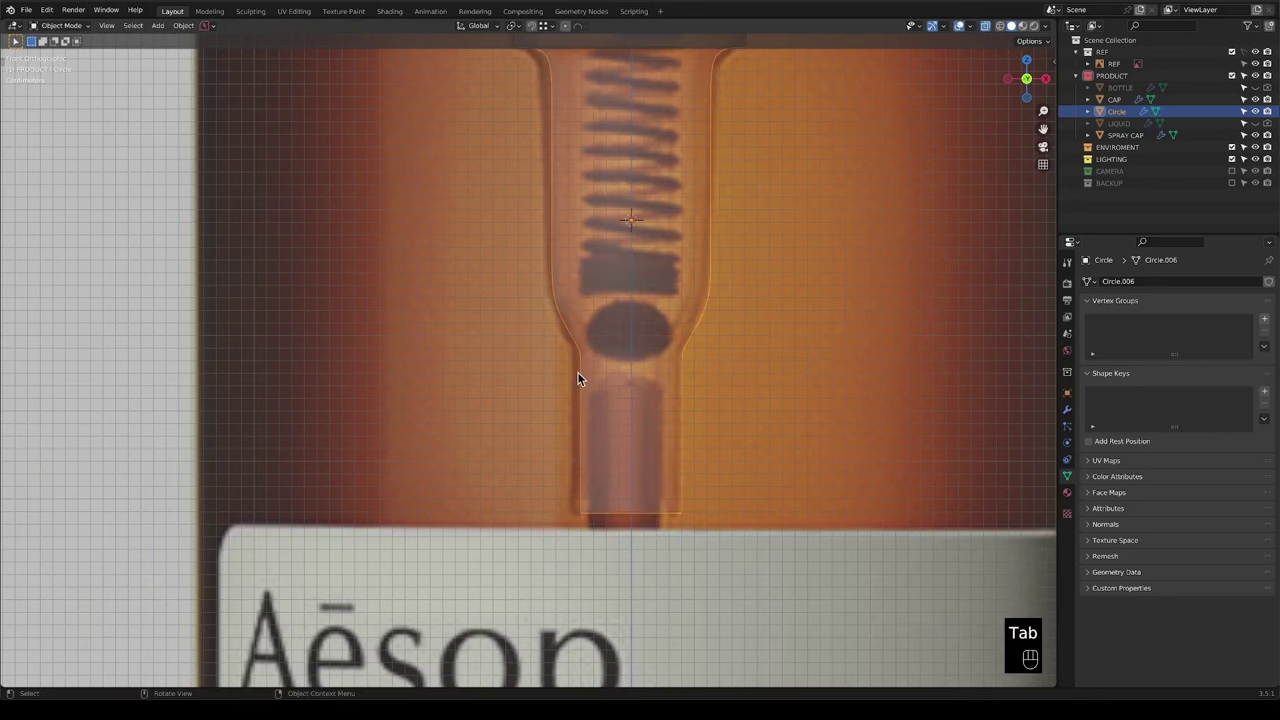
Add a Solidify modifier to the pump housing and place it above the Subdivision modifier in the stack.
scroll(690, 405, down, 5)
shift+scroll(663, 383, up, 1)
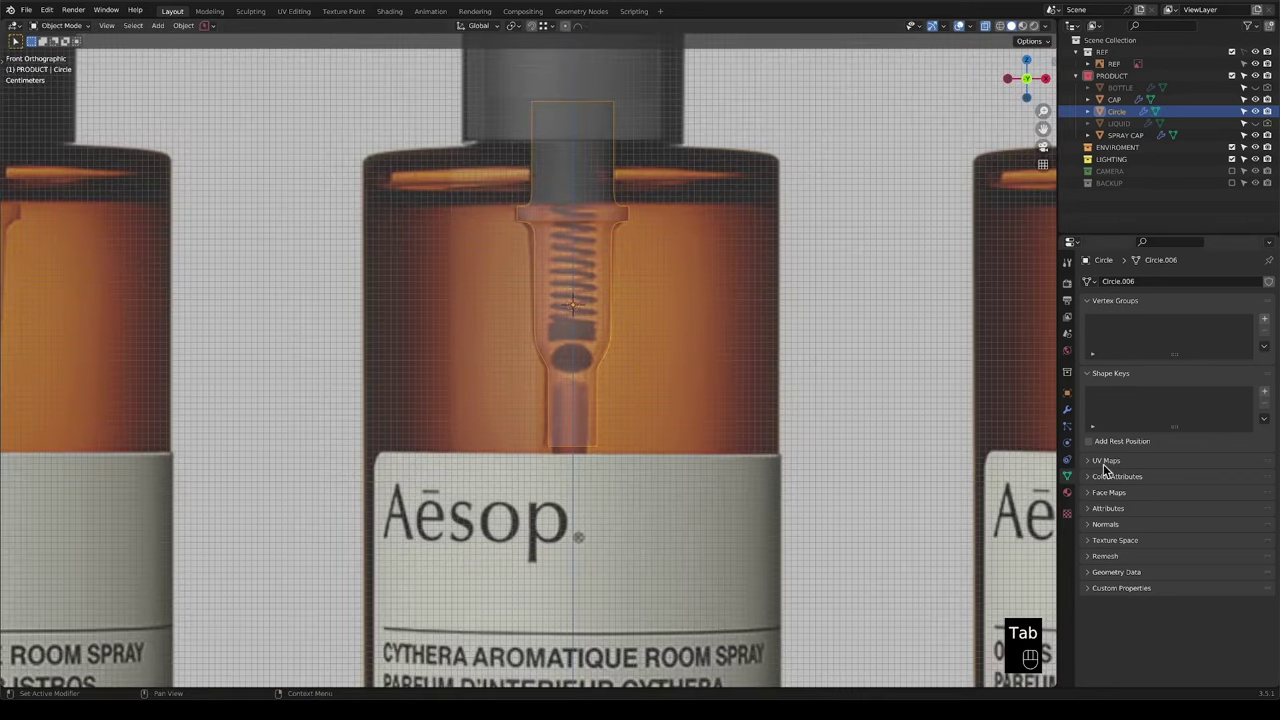
click(1066, 414)
click(1133, 283)
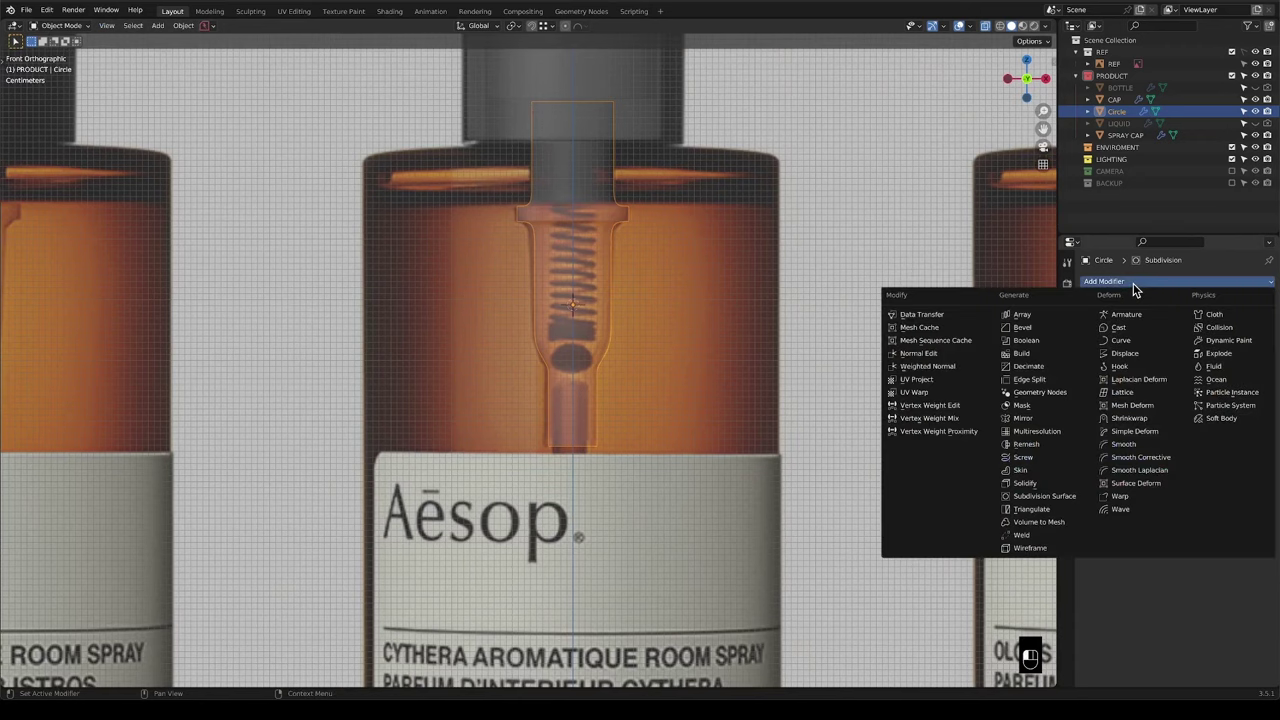
click(1027, 485)
drag(1266, 394, 1259, 305)
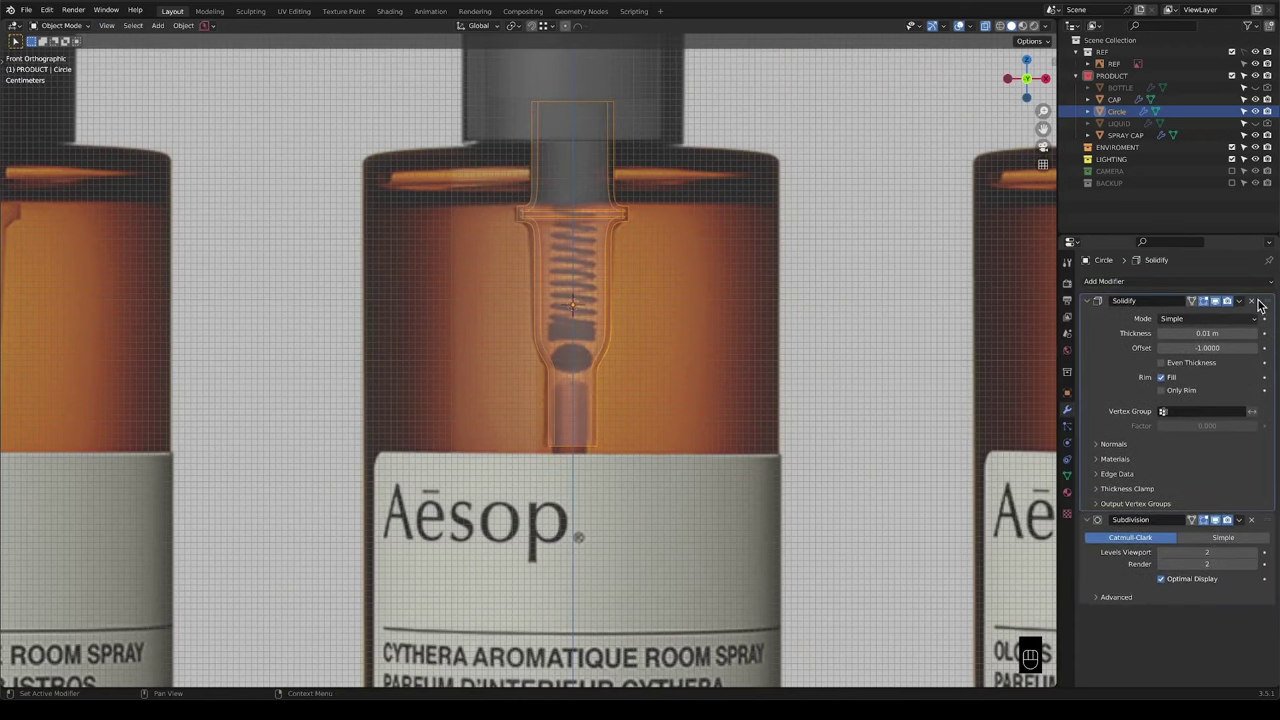
Set the pump housing's Solidify thickness to 0.005 m.
scroll(559, 232, up, 1)
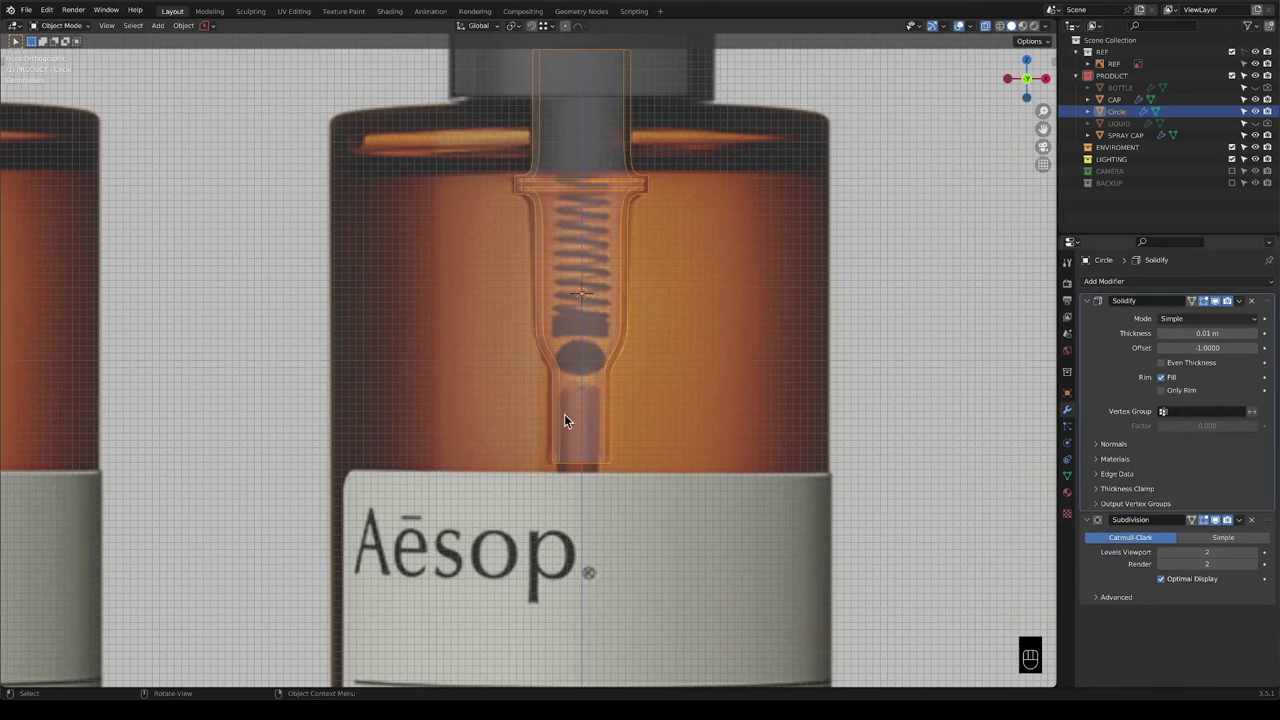
click(1176, 333)
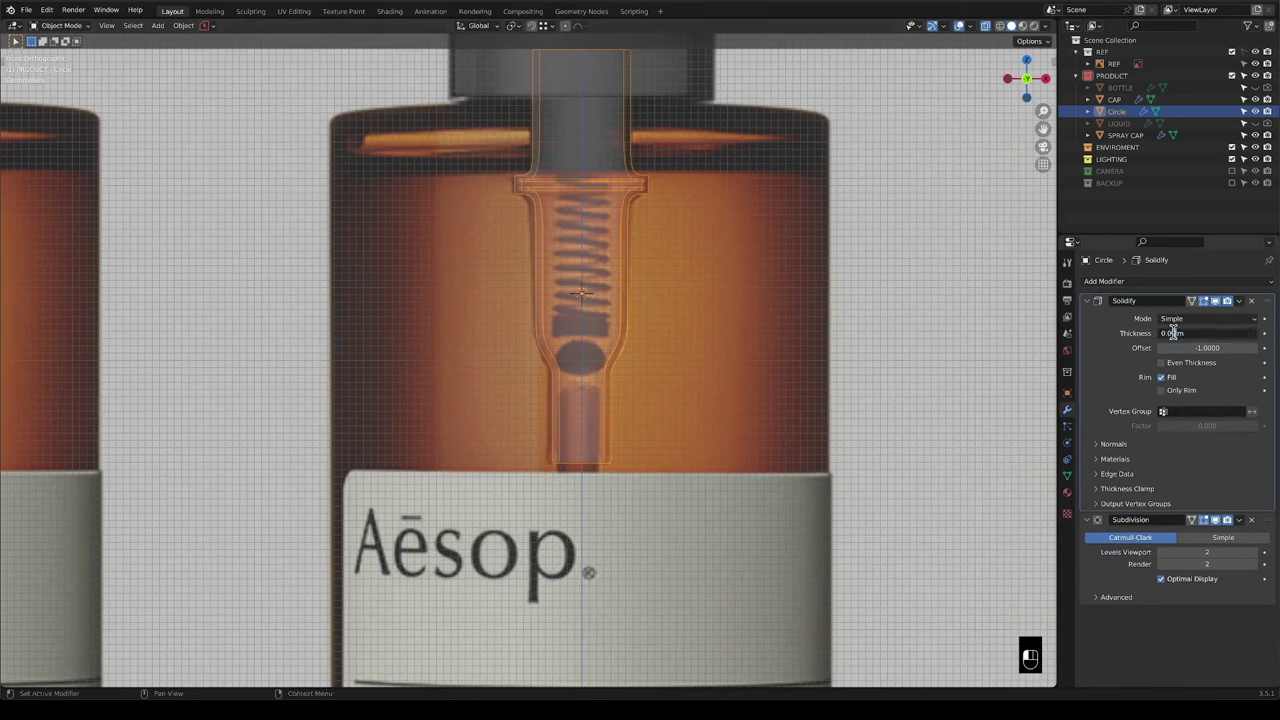
key(BackSpace)
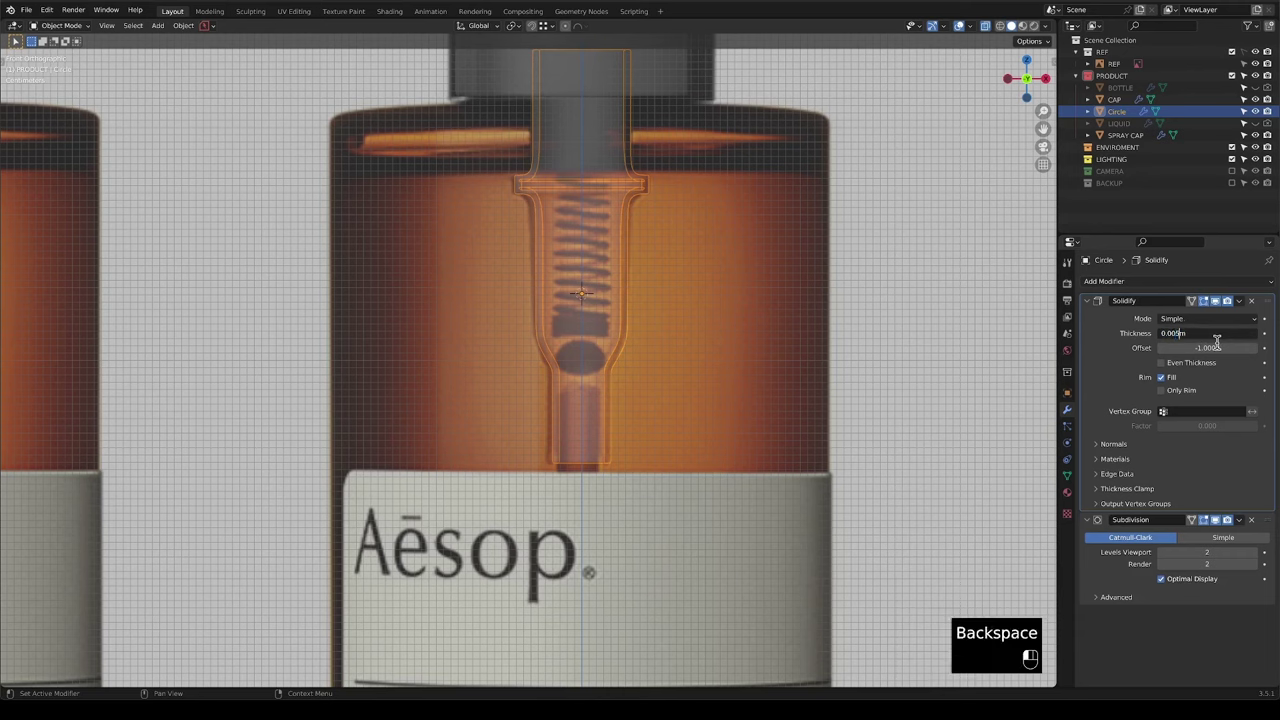
text(05)
key(Return)
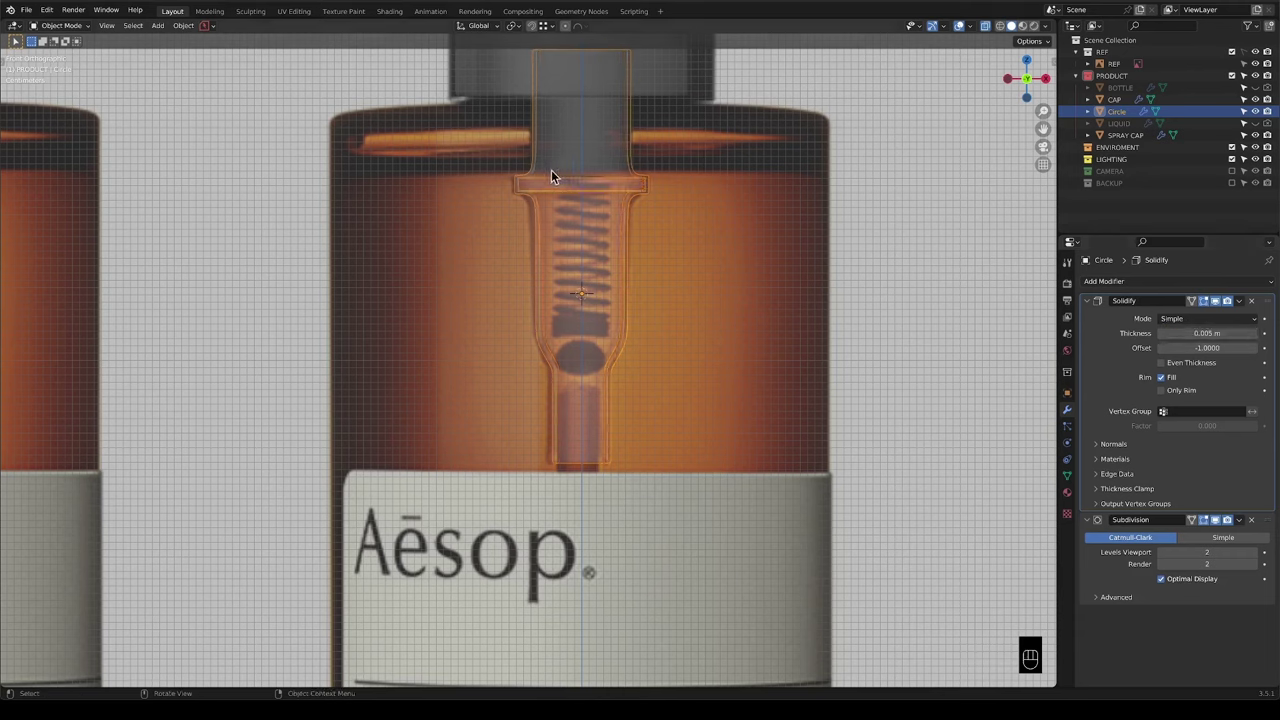
Turn on Even Thickness for the Solidify modifier to even out the housing wall around the collar.
mouse_move(574, 238)
shift+middle_down()
mouse_move(635, 300)
mouse_move(609, 357)
shift+middle_up()
scroll(643, 318, up, 2)
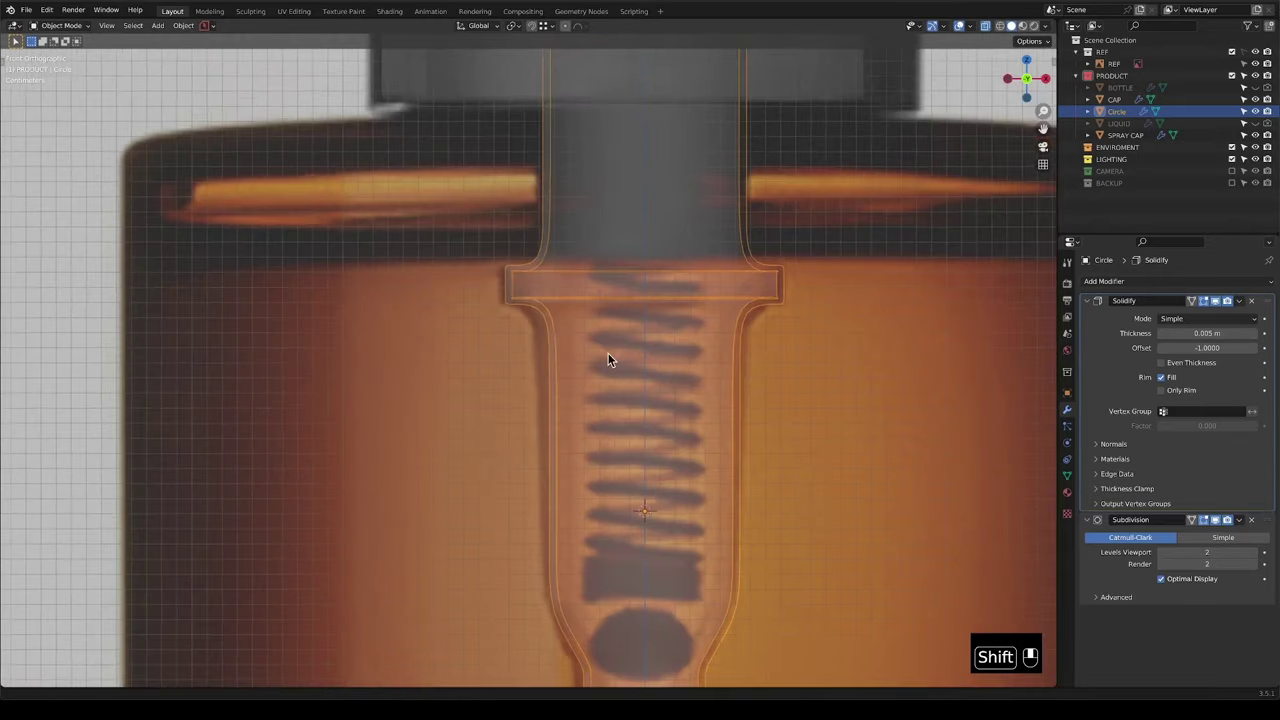
scroll(540, 363, up, 2)
scroll(530, 358, up, 8)
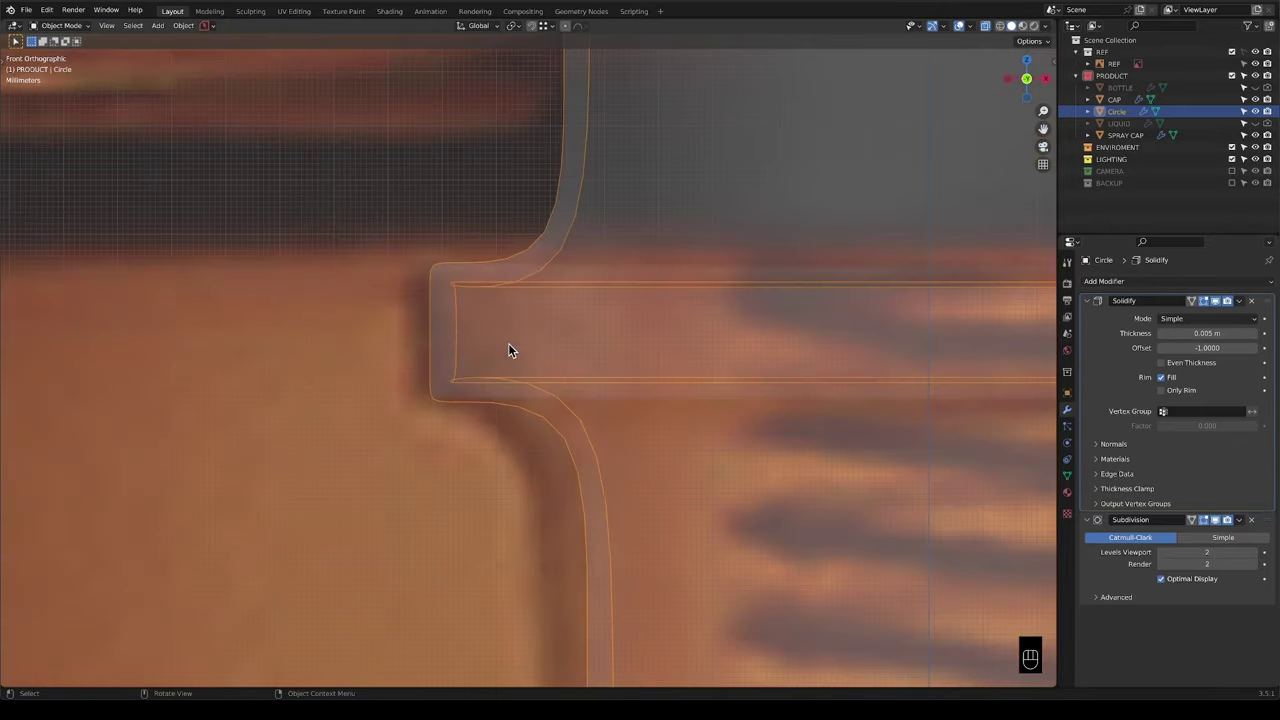
click(1161, 362)
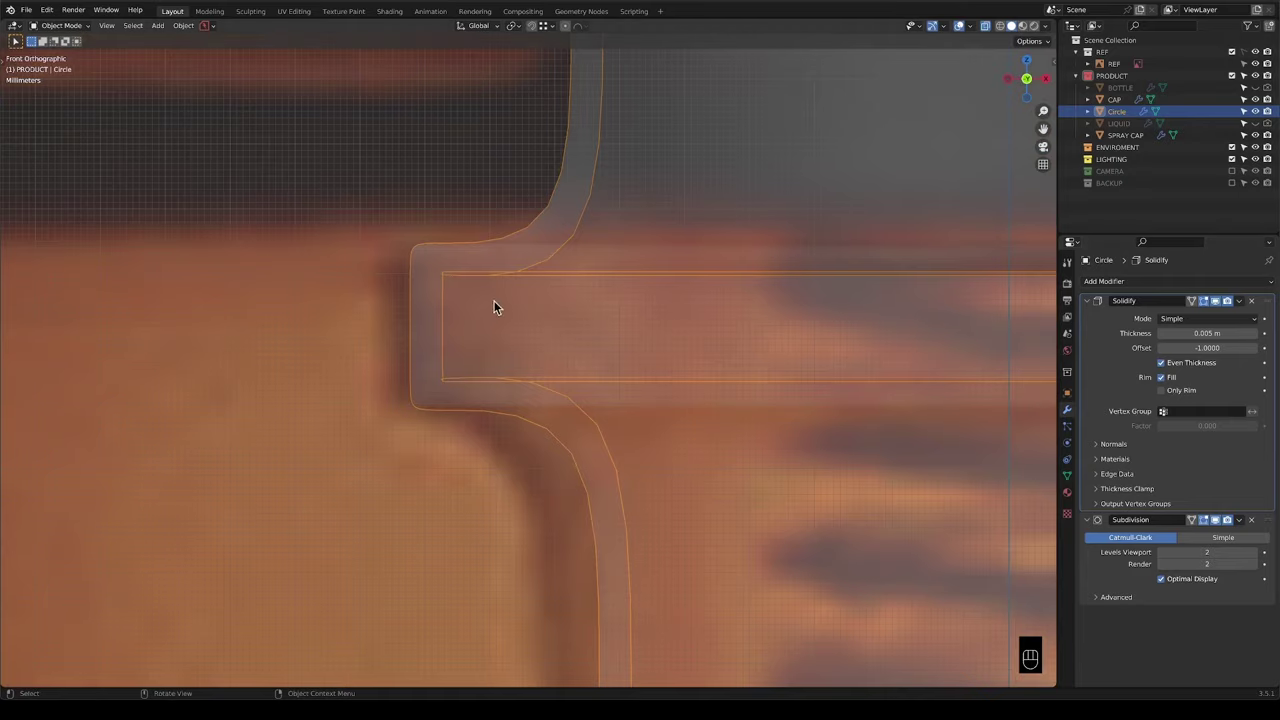
Examine the thickened housing wall at the collar and along the whole pump against the reference image.
scroll(477, 286, down, 5)
scroll(506, 336, up, 4)
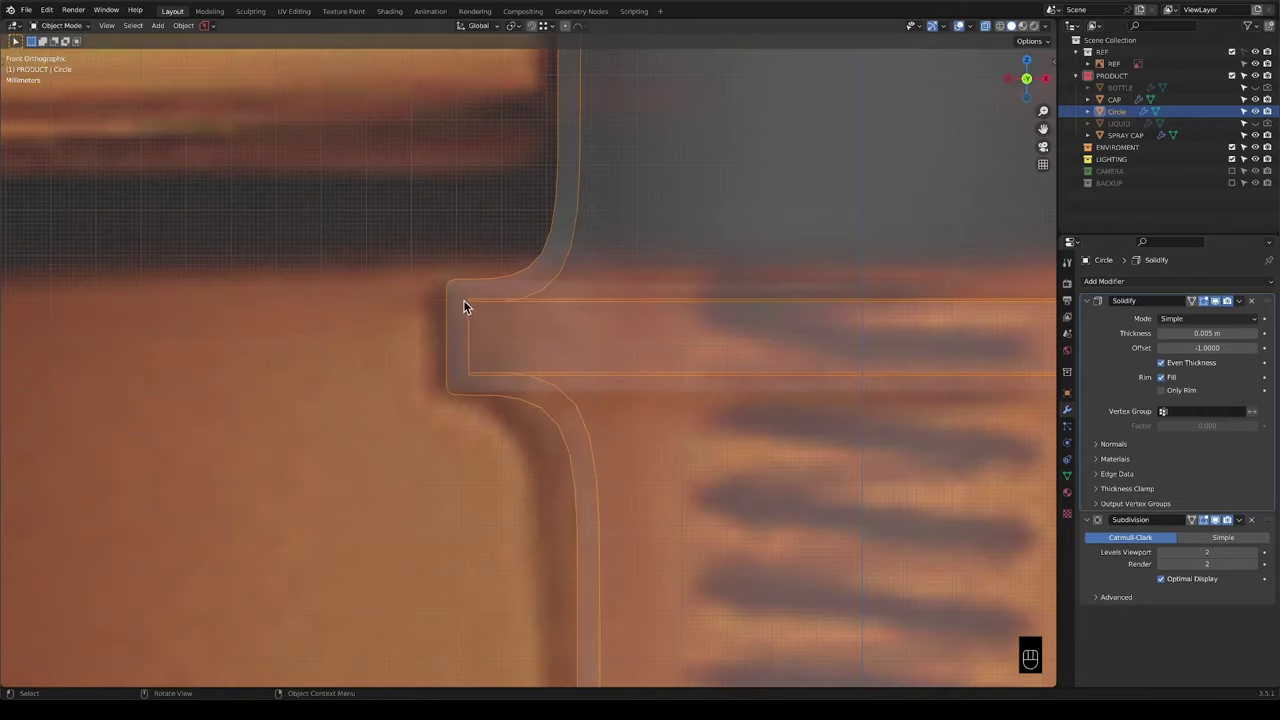
scroll(514, 333, down, 6)
shift+scroll(620, 437, down, 4)
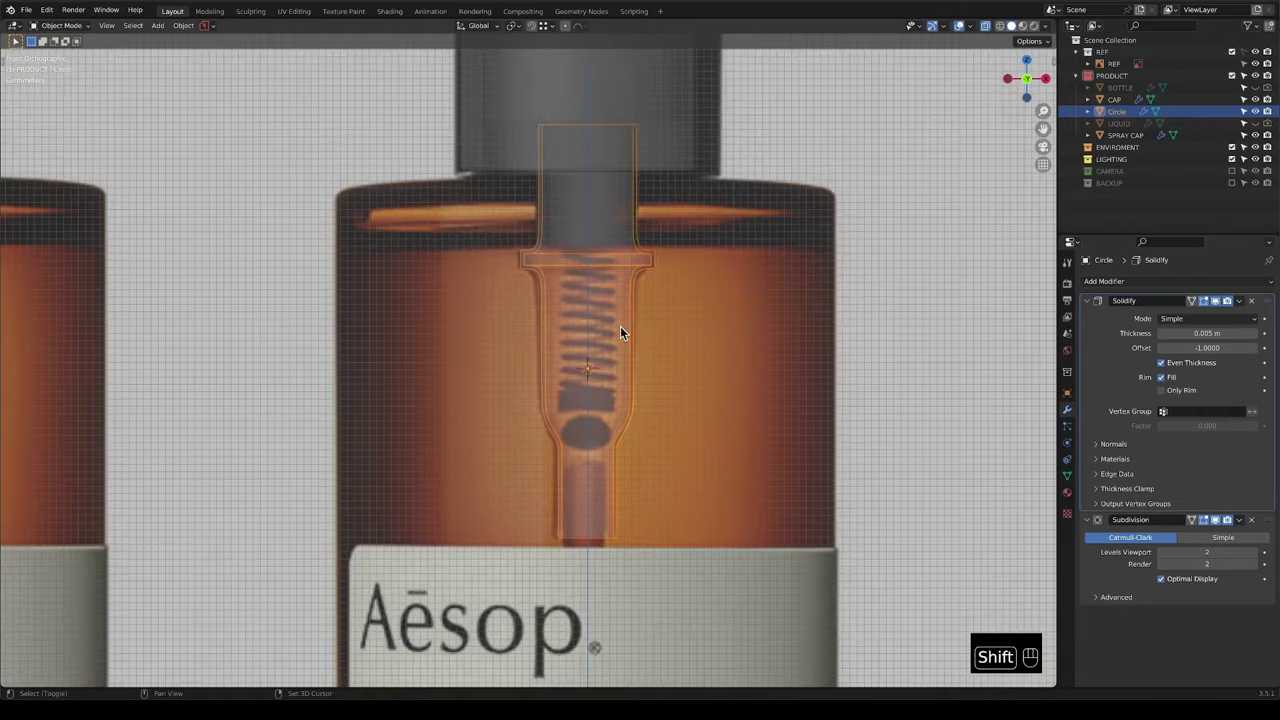
scroll(628, 406, down, 2)
shift+scroll(614, 381, down, 4)
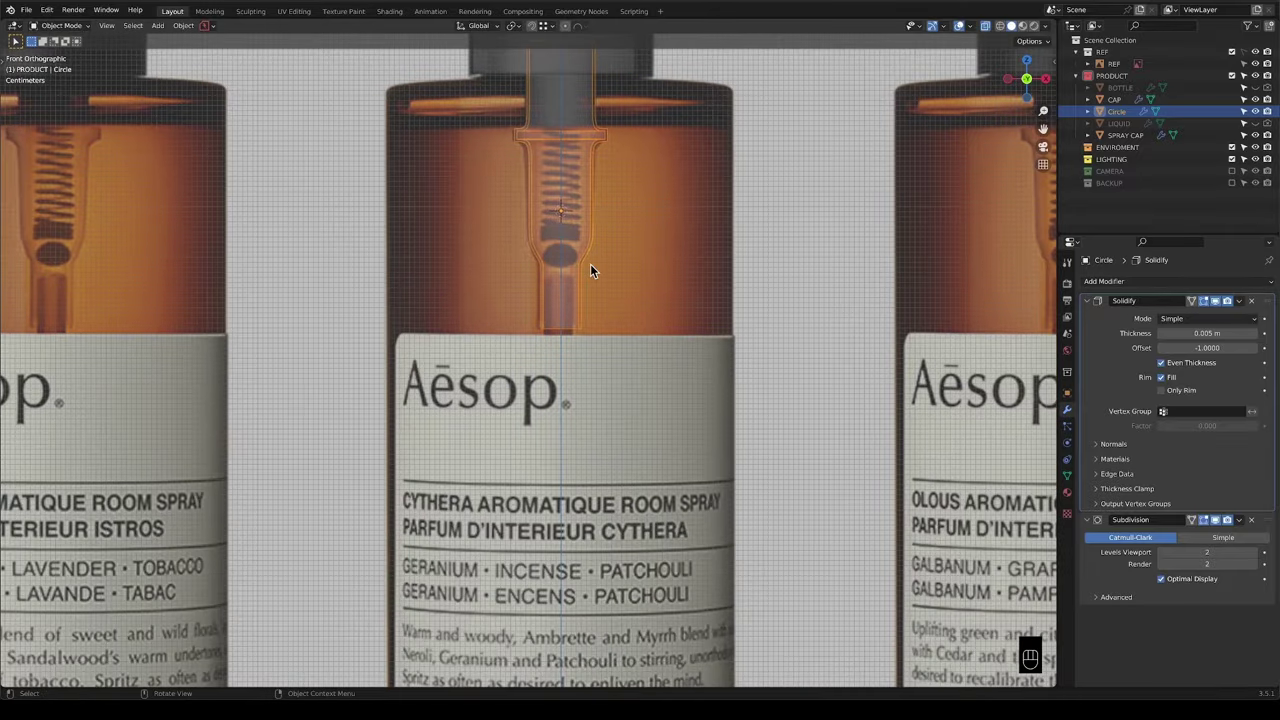
shift+scroll(580, 276, up, 5)
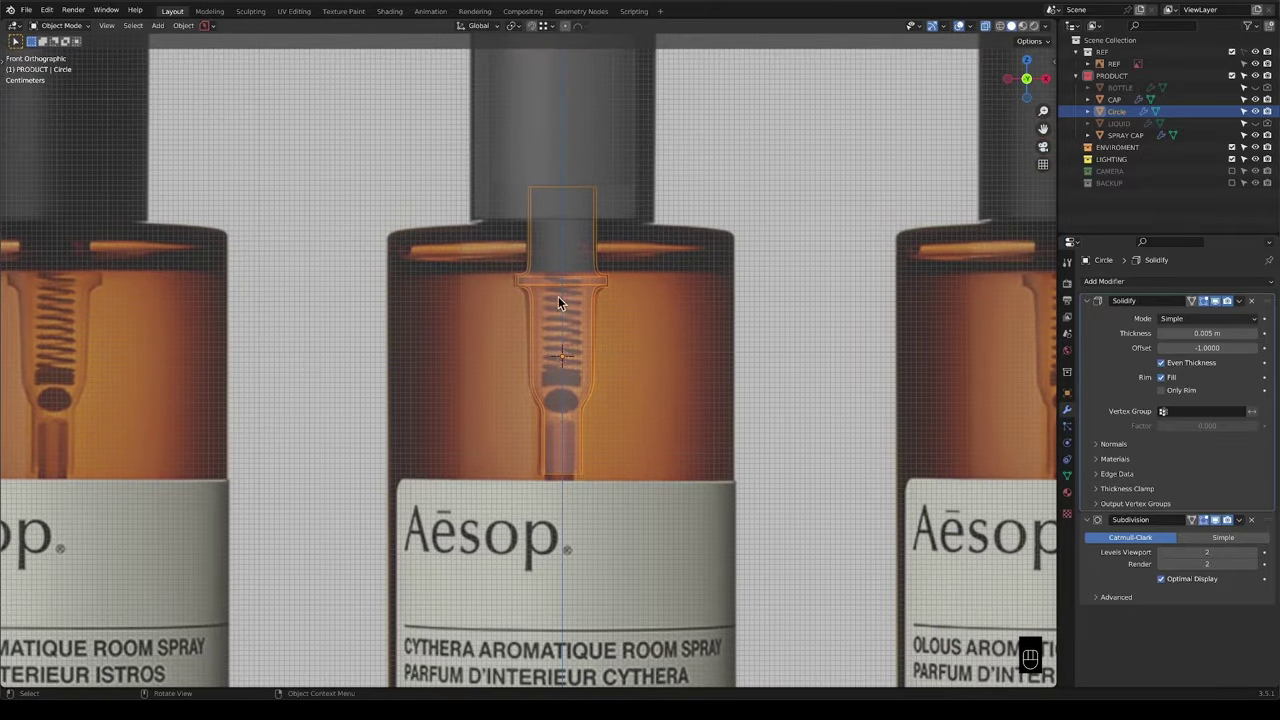
scroll(660, 334, up, 4)
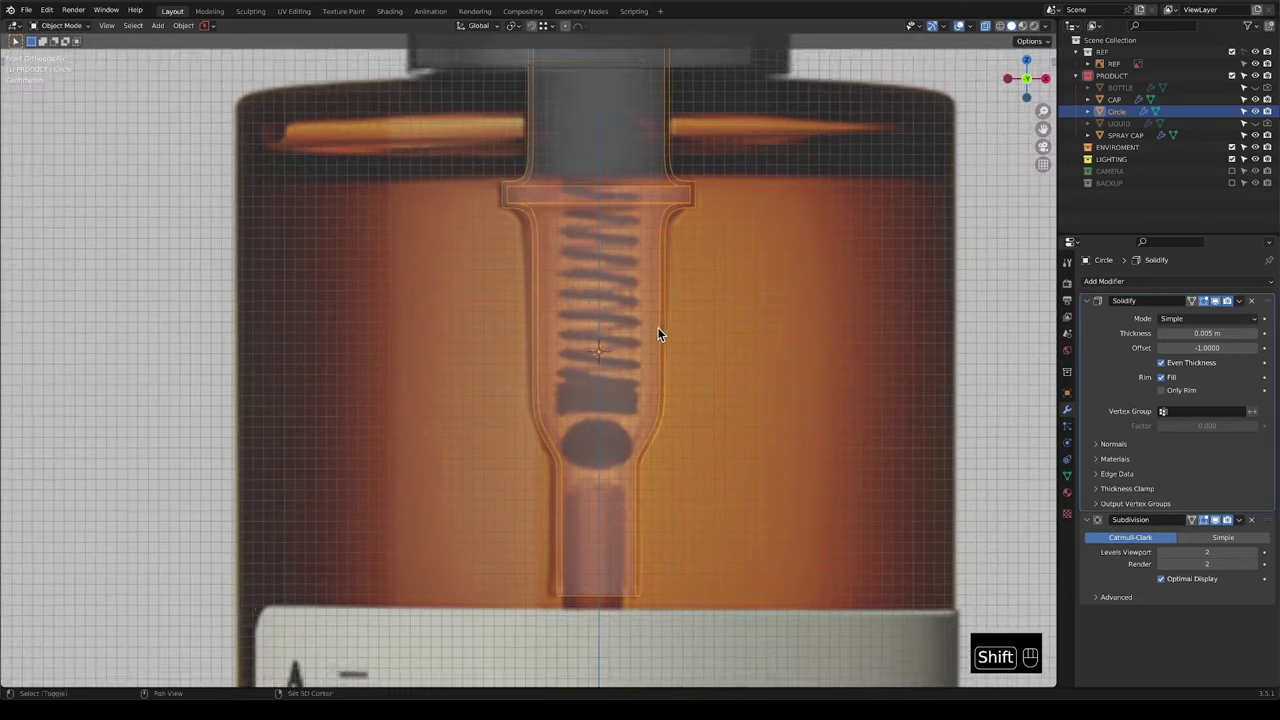
shift+scroll(608, 335, up, 2)
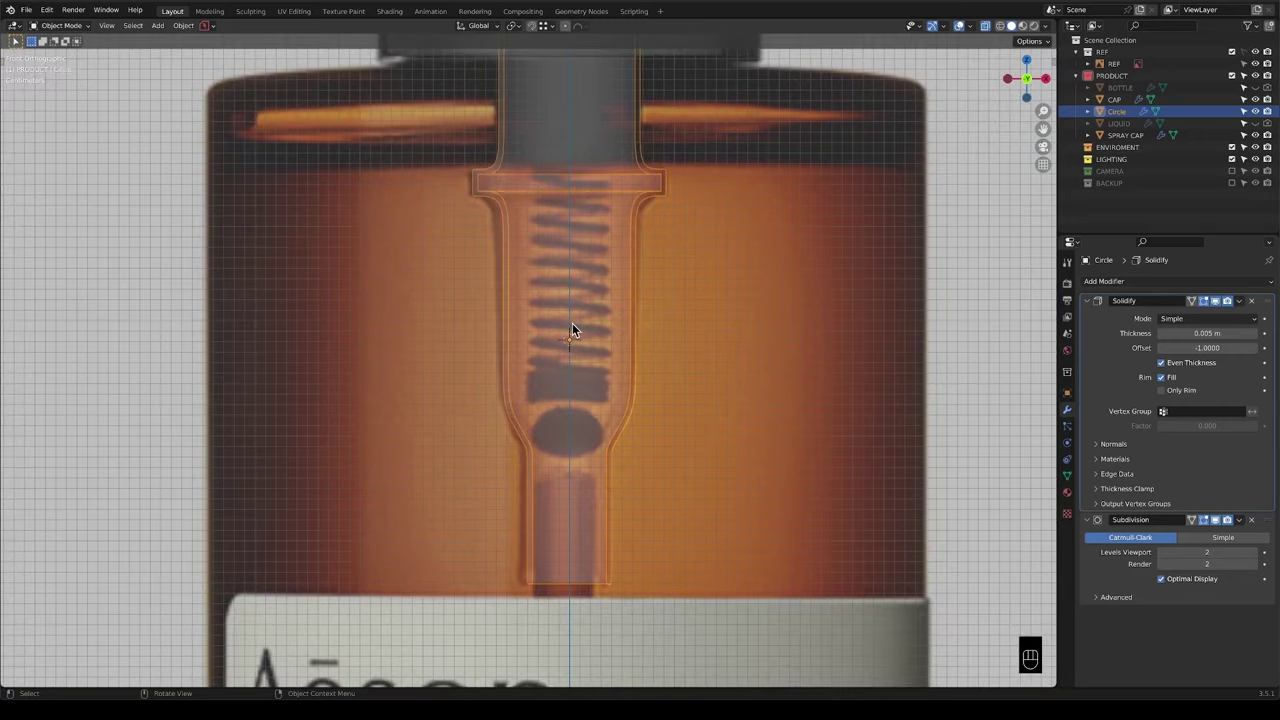
Search the add-ons in the preferences for "extra" to check the Extra Objects add-ons, and close the preferences.
click(47, 11)
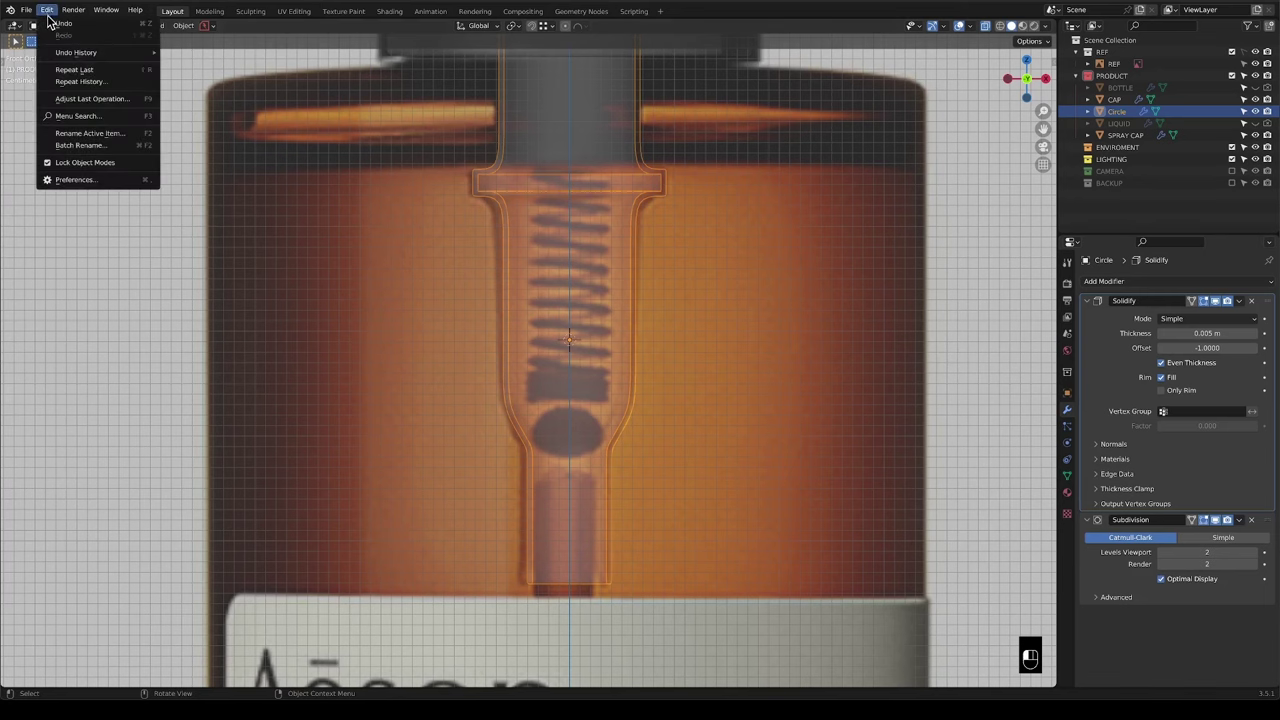
click(88, 179)
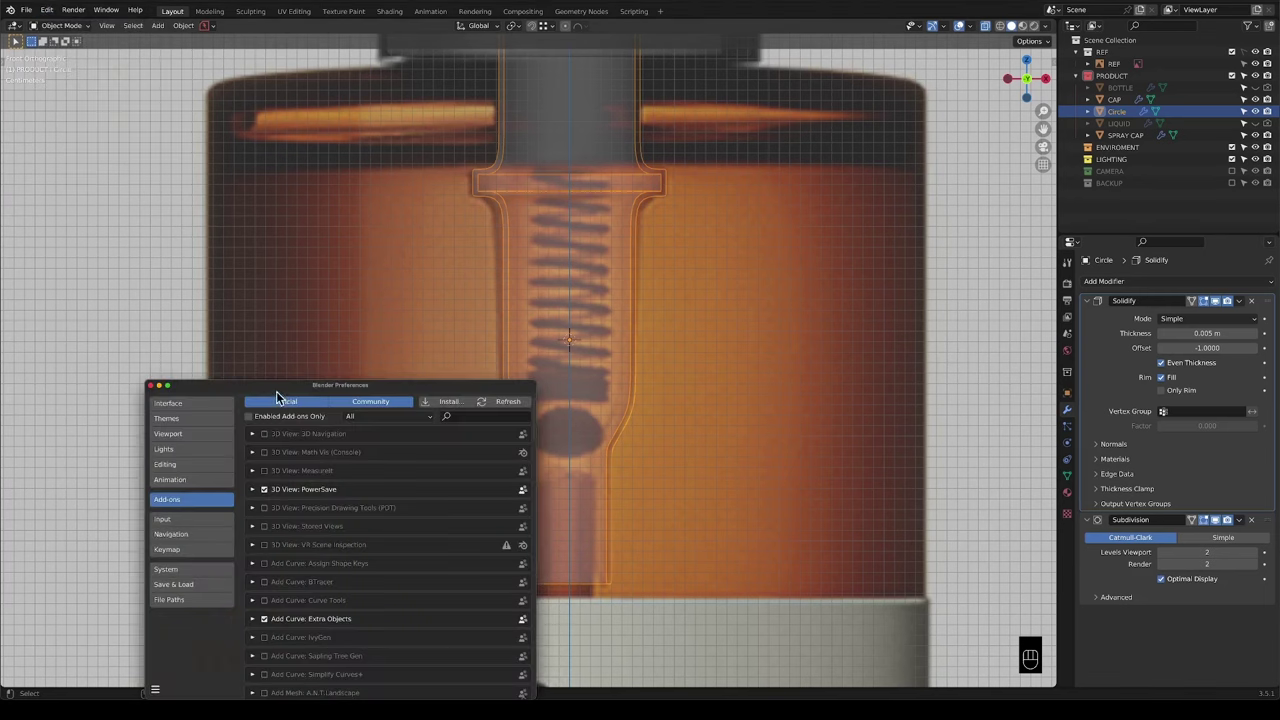
drag(276, 391, 303, 219)
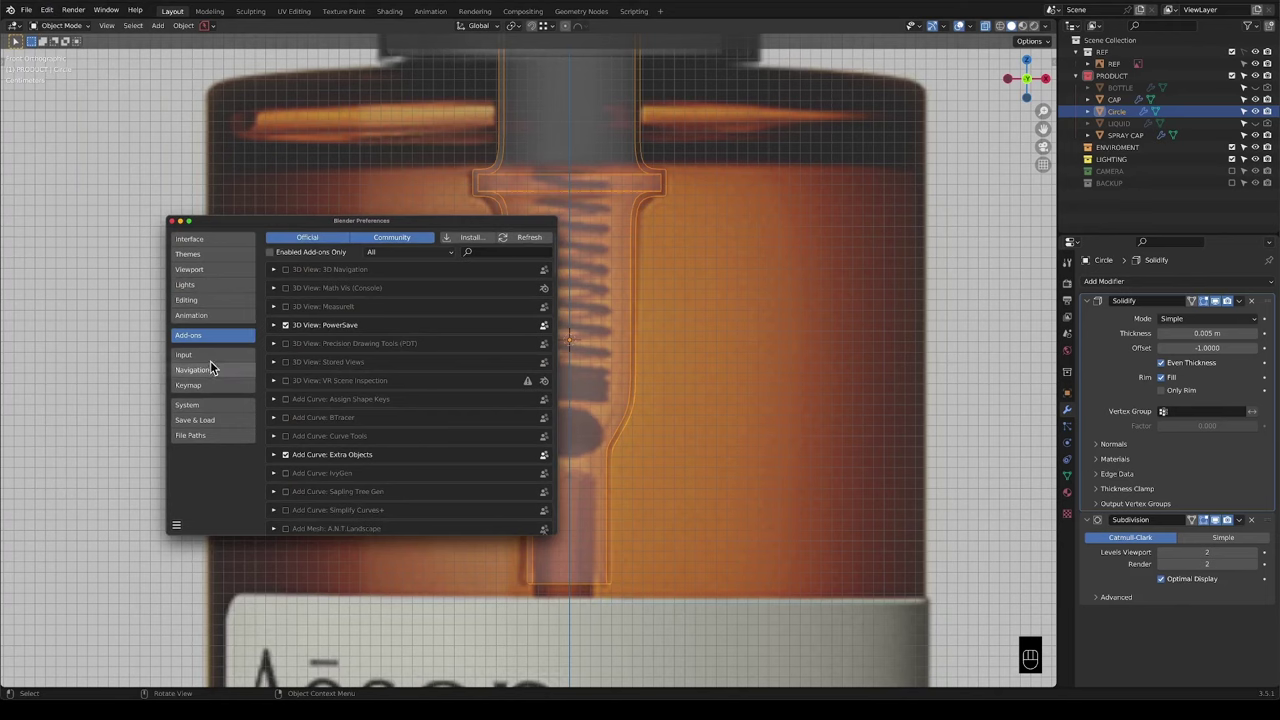
click(495, 251)
text(extra)
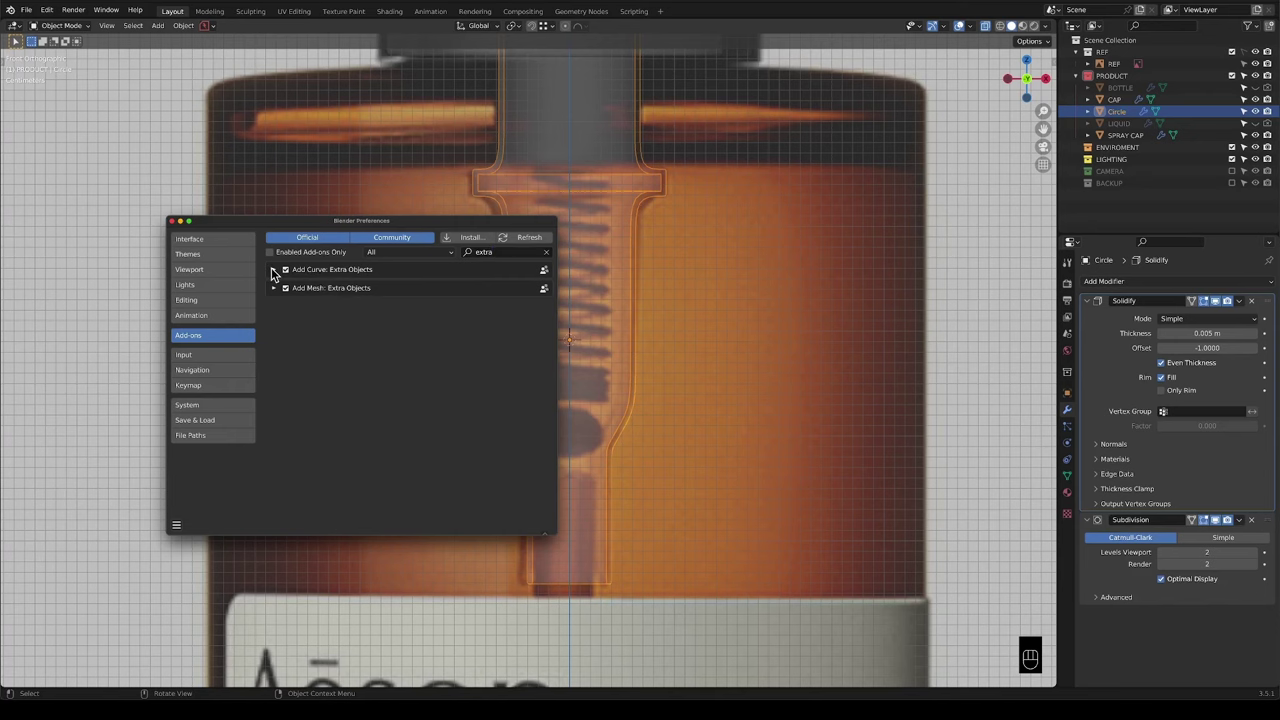
click(174, 221)
Place the 3D cursor at the centre of the pump housing's edge loop level with the spring's lower end, and return to Object Mode.
scroll(586, 345, down, 3)
scroll(586, 370, up, 5)
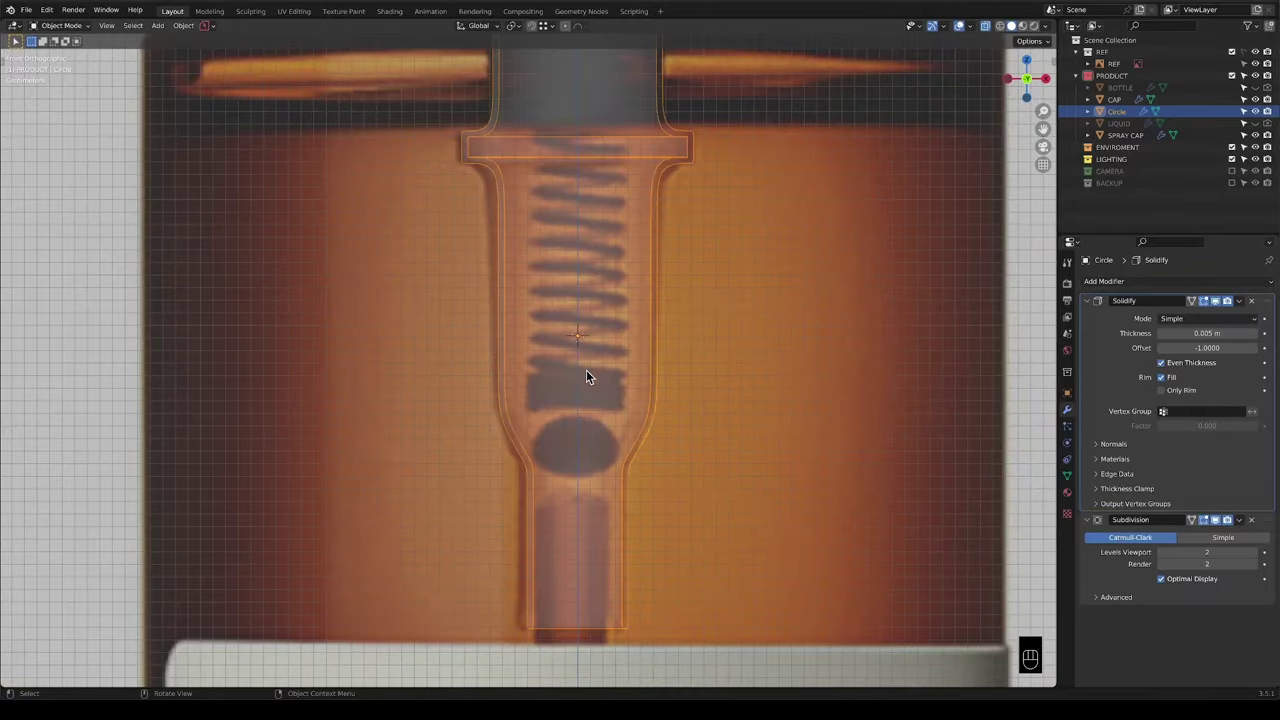
scroll(587, 406, up, 1)
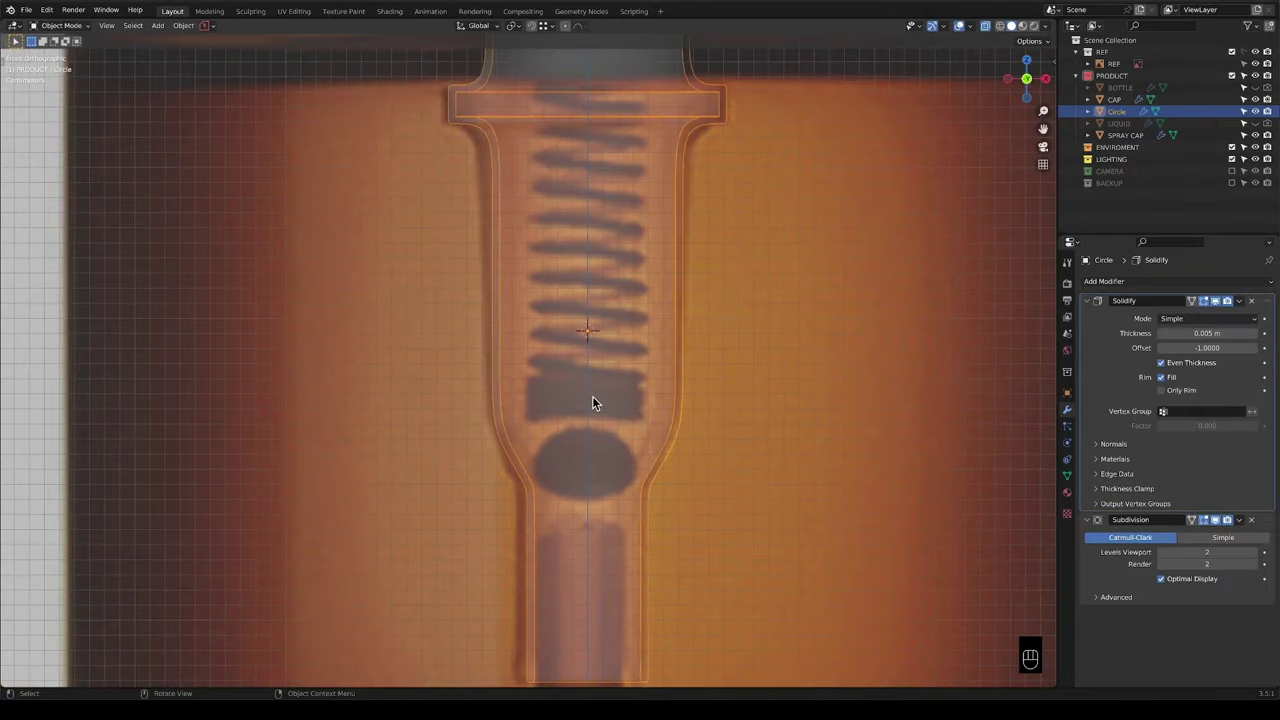
scroll(584, 390, down, 3)
scroll(543, 386, up, 2)
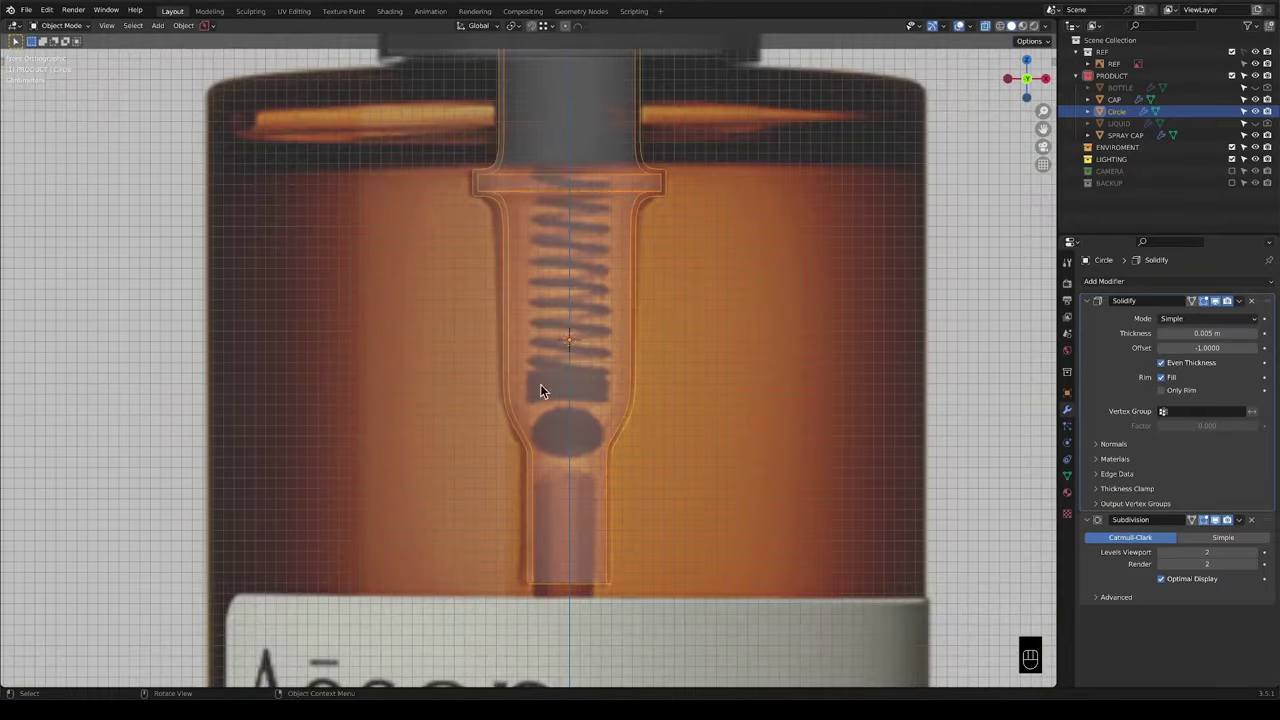
scroll(518, 380, up, 1)
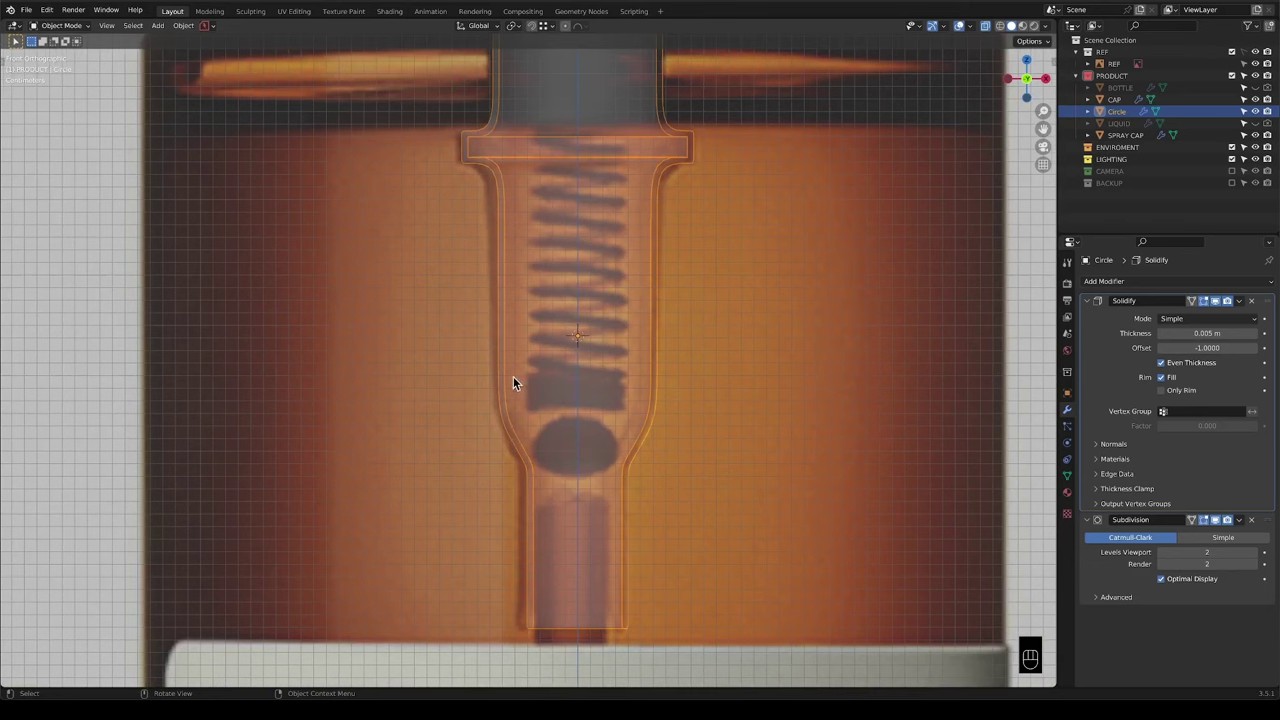
key(Tab)
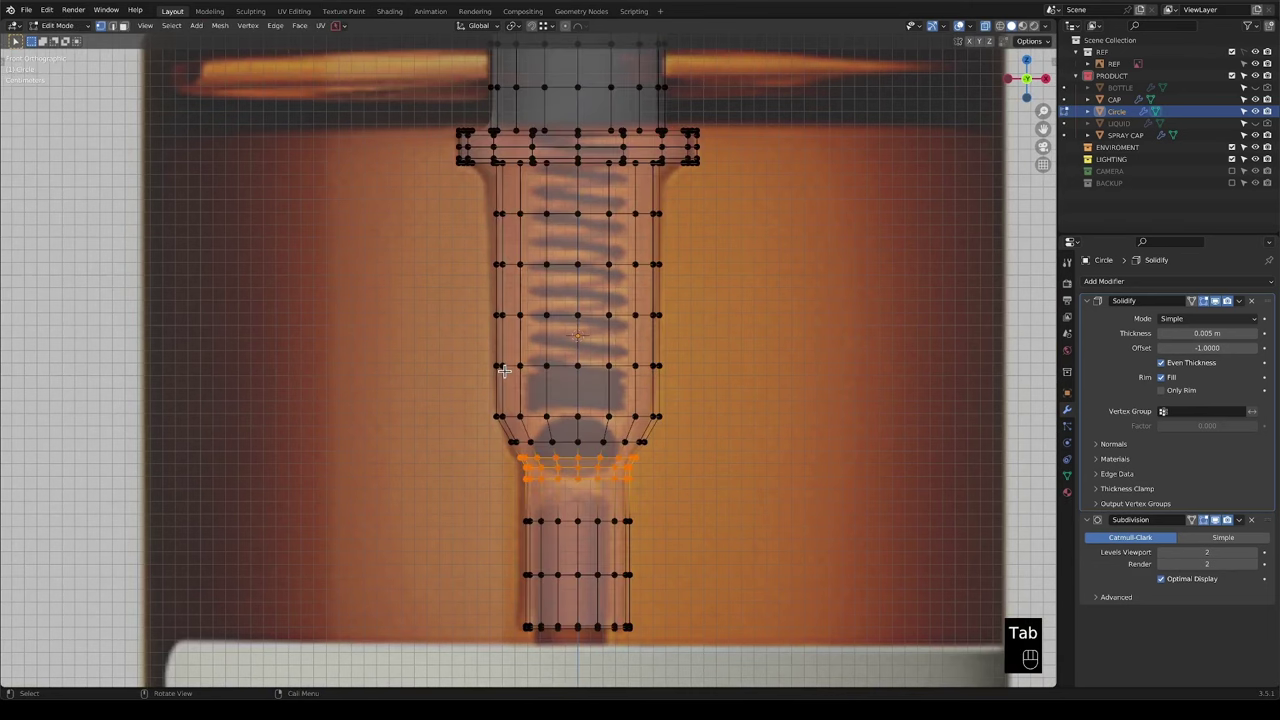
key(alt)
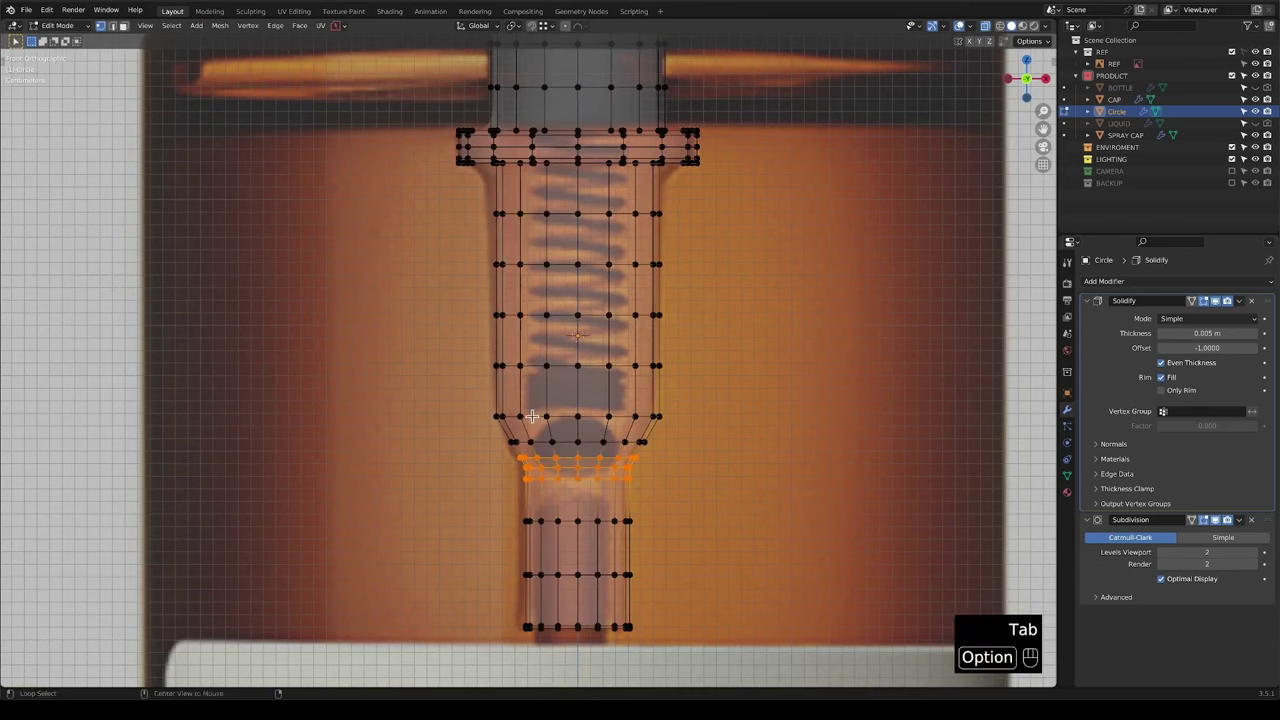
key(alt)
alt+click(533, 364)
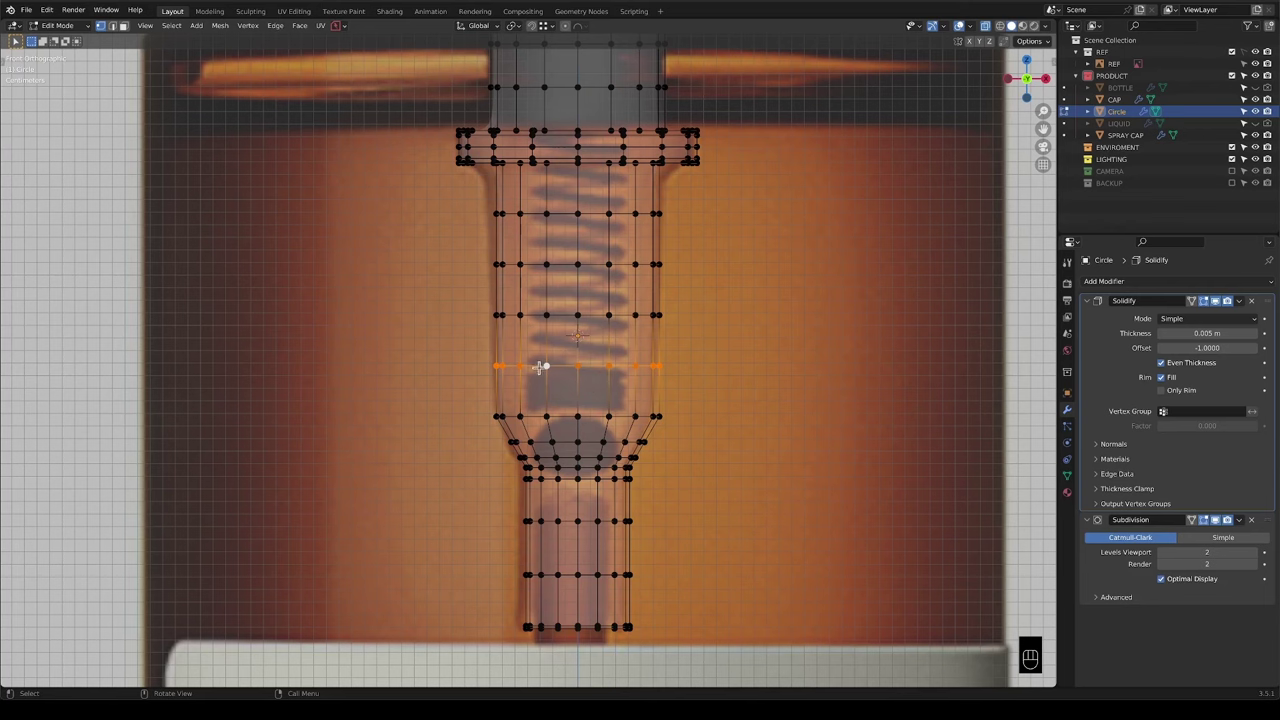
key(shift+s)
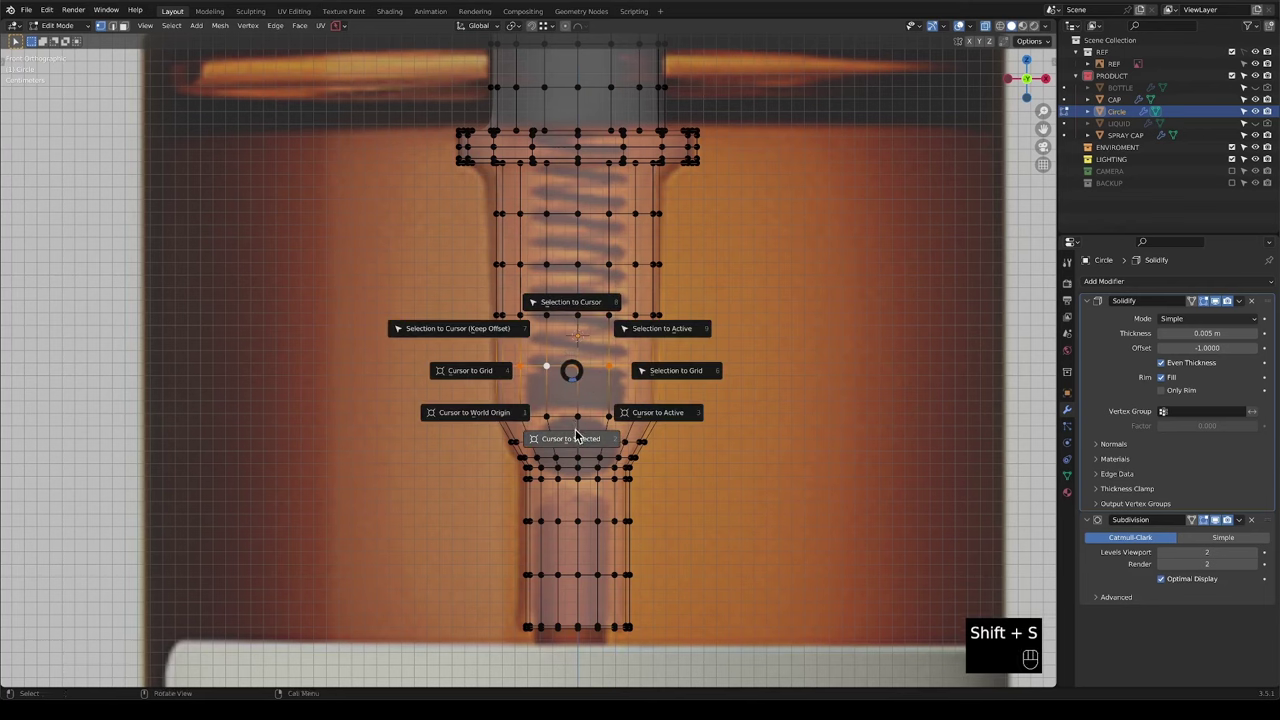
click(578, 432)
key(Tab)
Add an Archimedean curve spiral at the 3D cursor and set it to 15 turns.
key(shift+a)
mouse_move(575, 370)
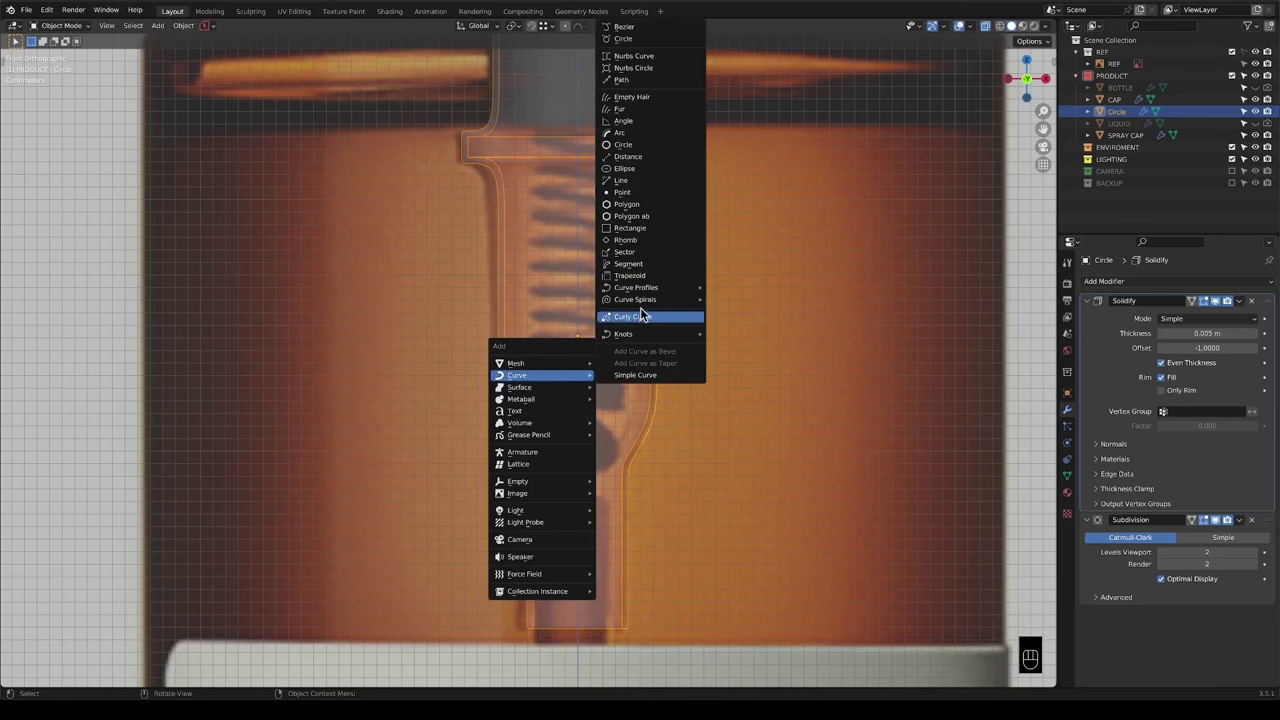
mouse_move(645, 293)
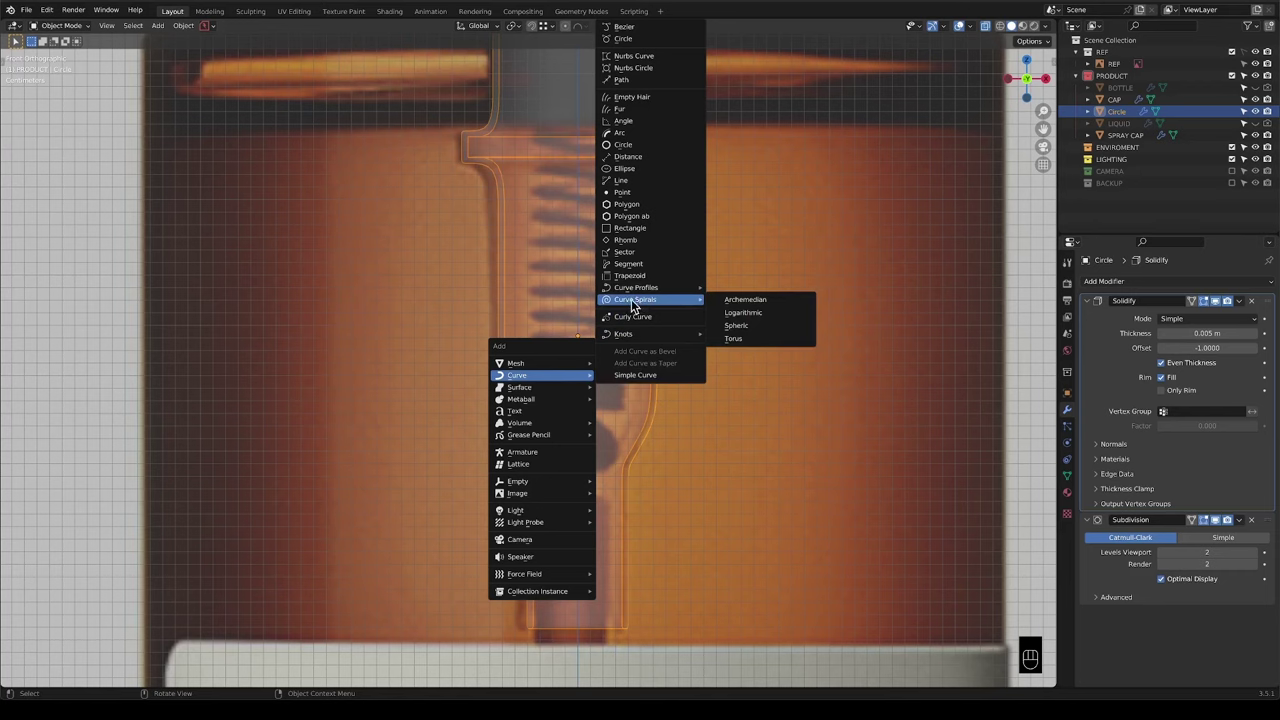
click(726, 300)
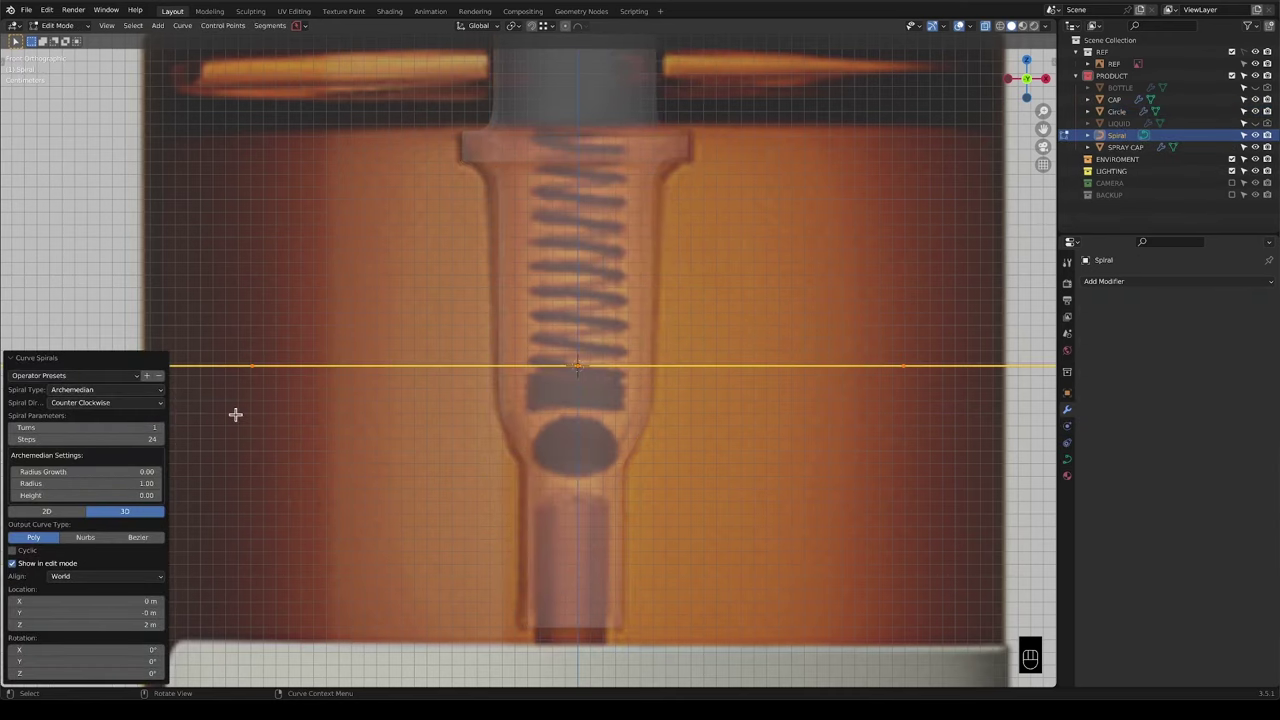
scroll(235, 413, down, 10)
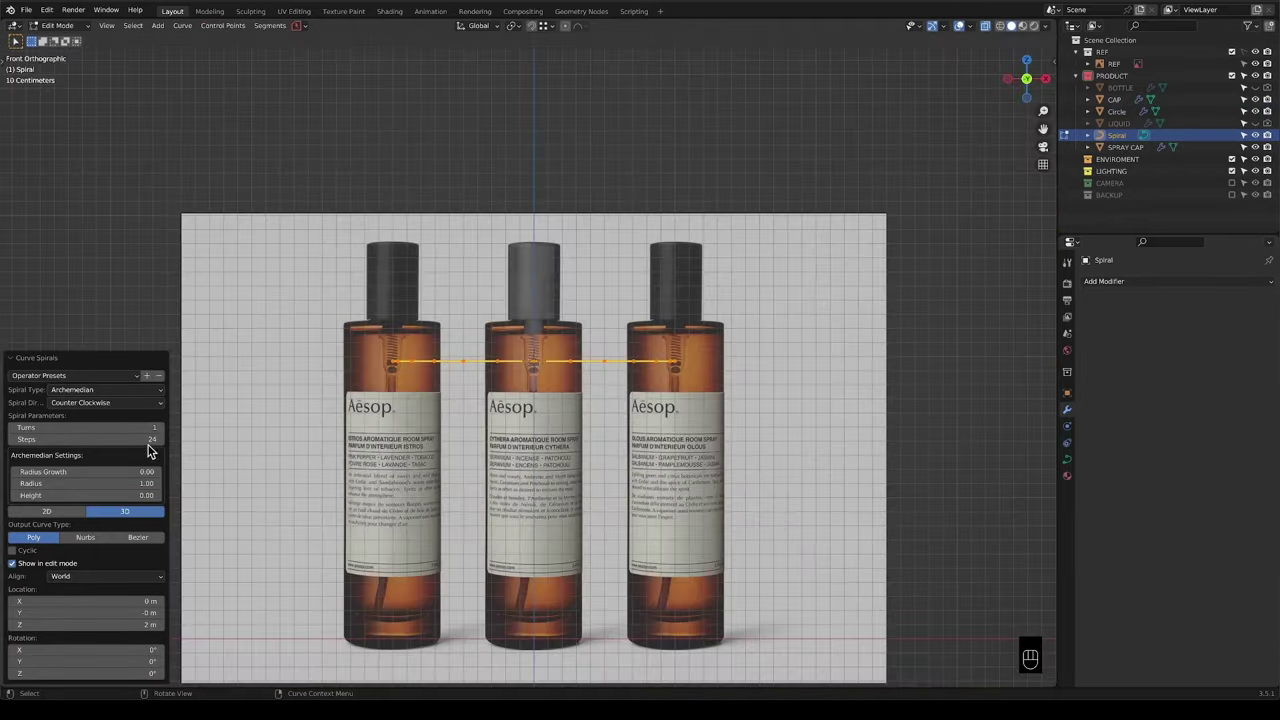
click(139, 427)
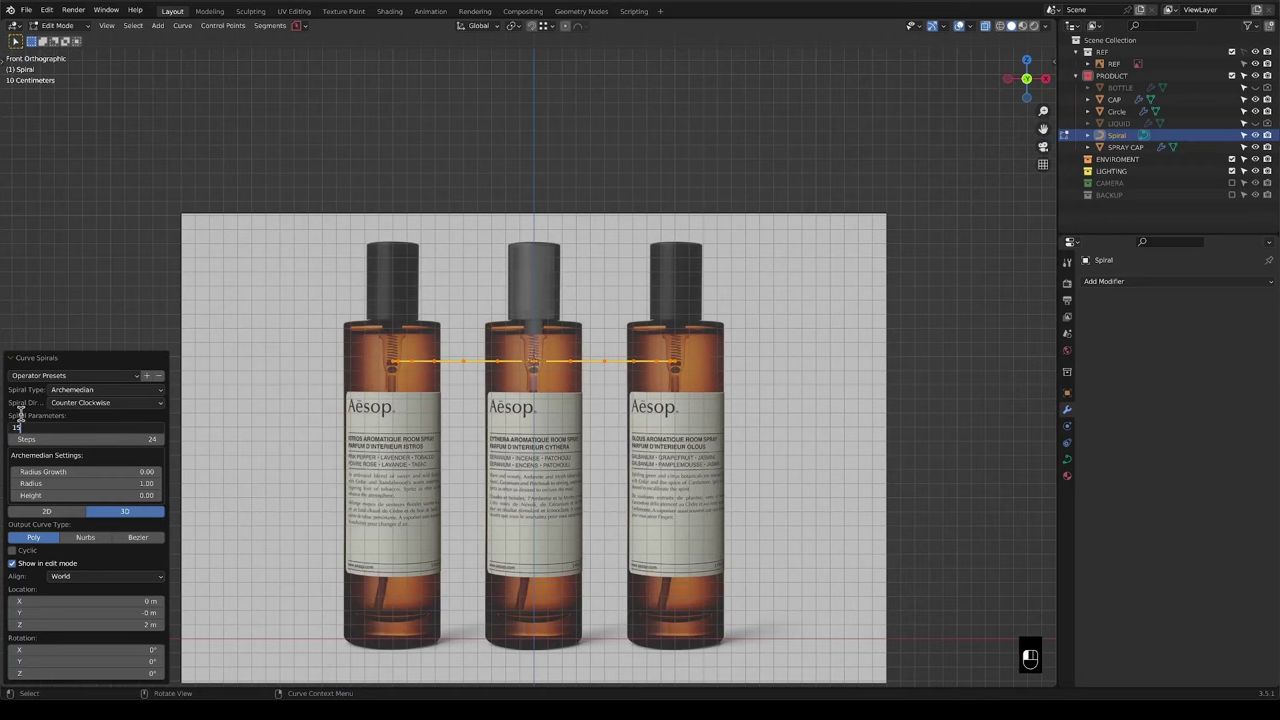
text(15)
key(Return)
Set the spiral's height to 0.01 and its radius to 0.03 to match the reference spring.
scroll(300, 445, up, 3)
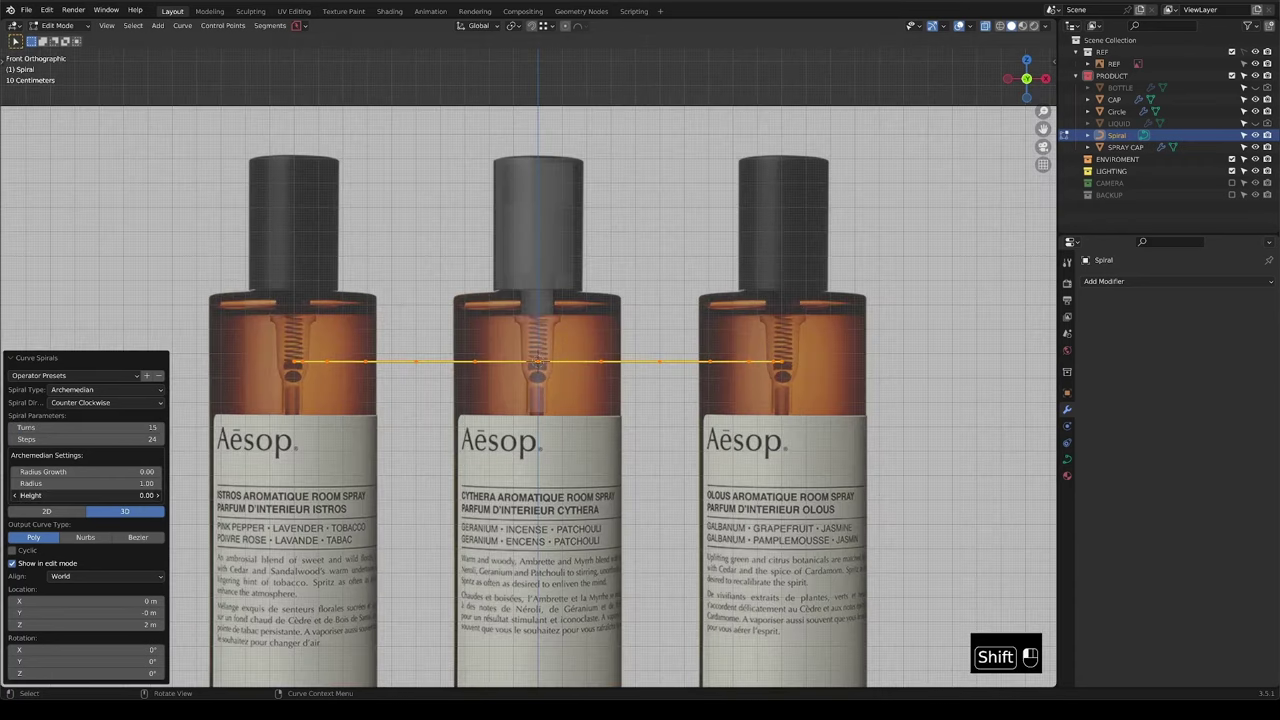
shift+drag(115, 494, 113, 494)
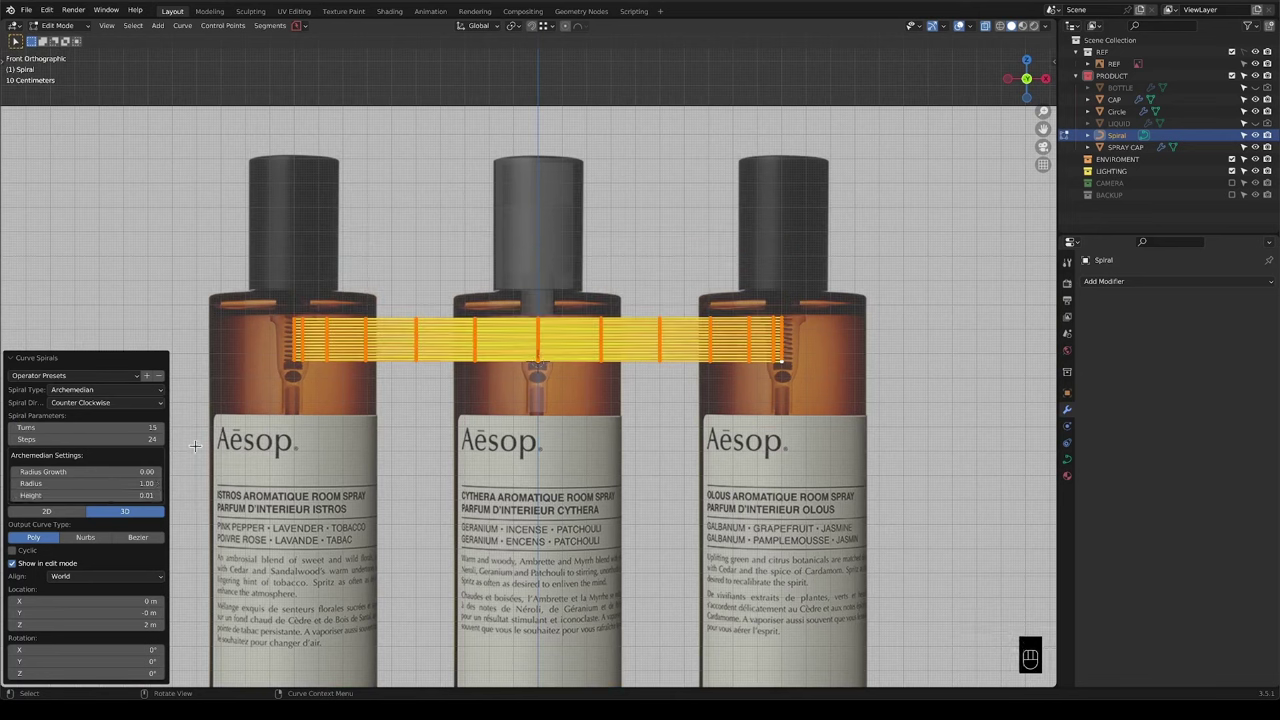
shift+drag(140, 483, 82, 480)
scroll(133, 483, up, 5)
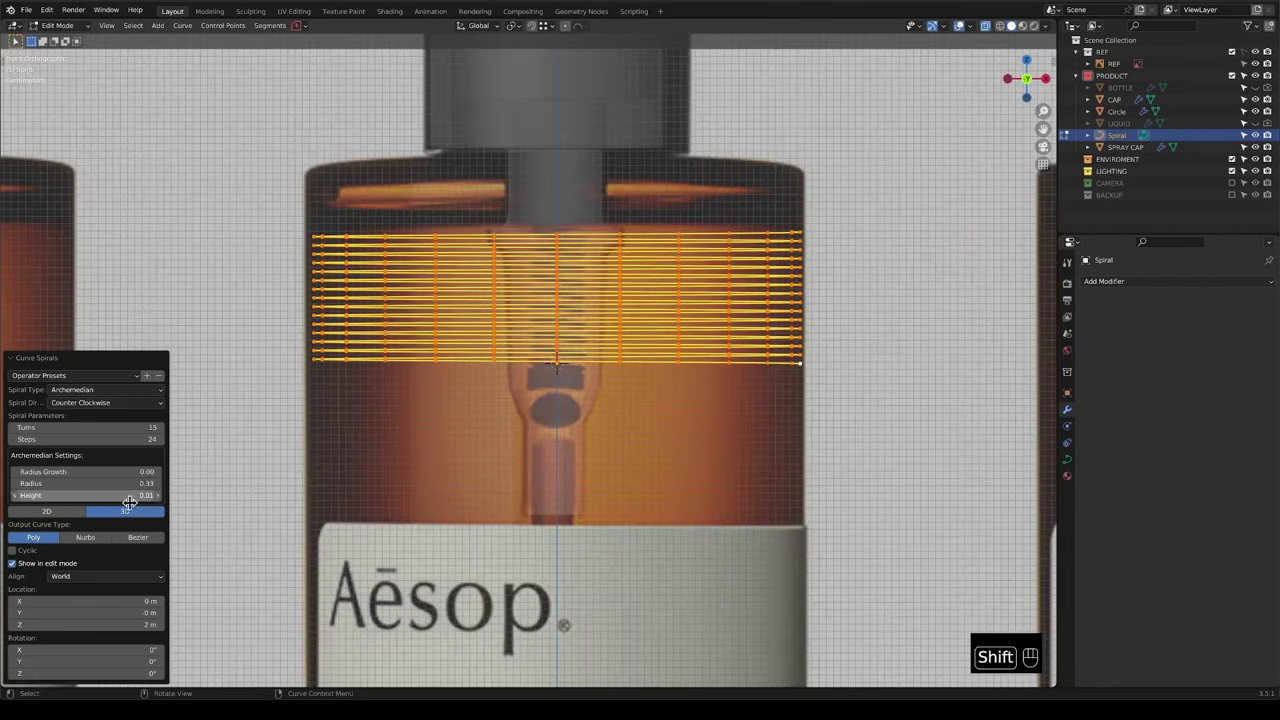
shift+drag(99, 480, 97, 480)
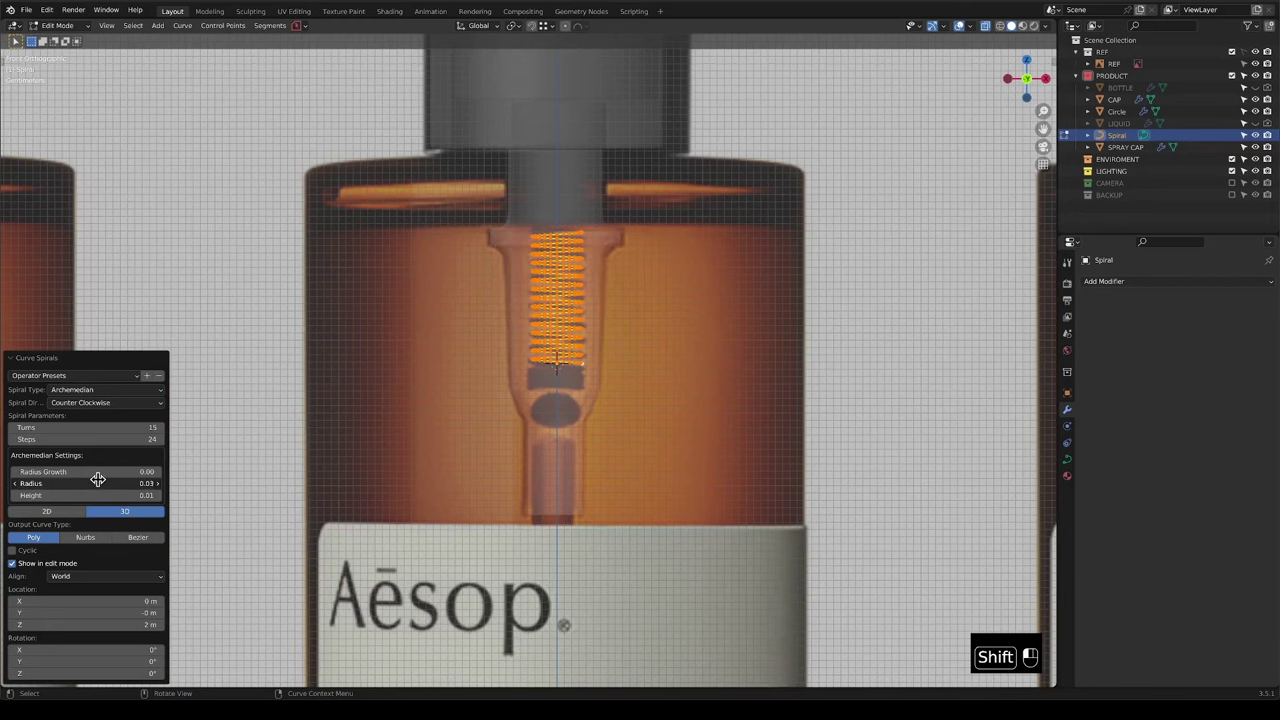
scroll(224, 493, up, 4)
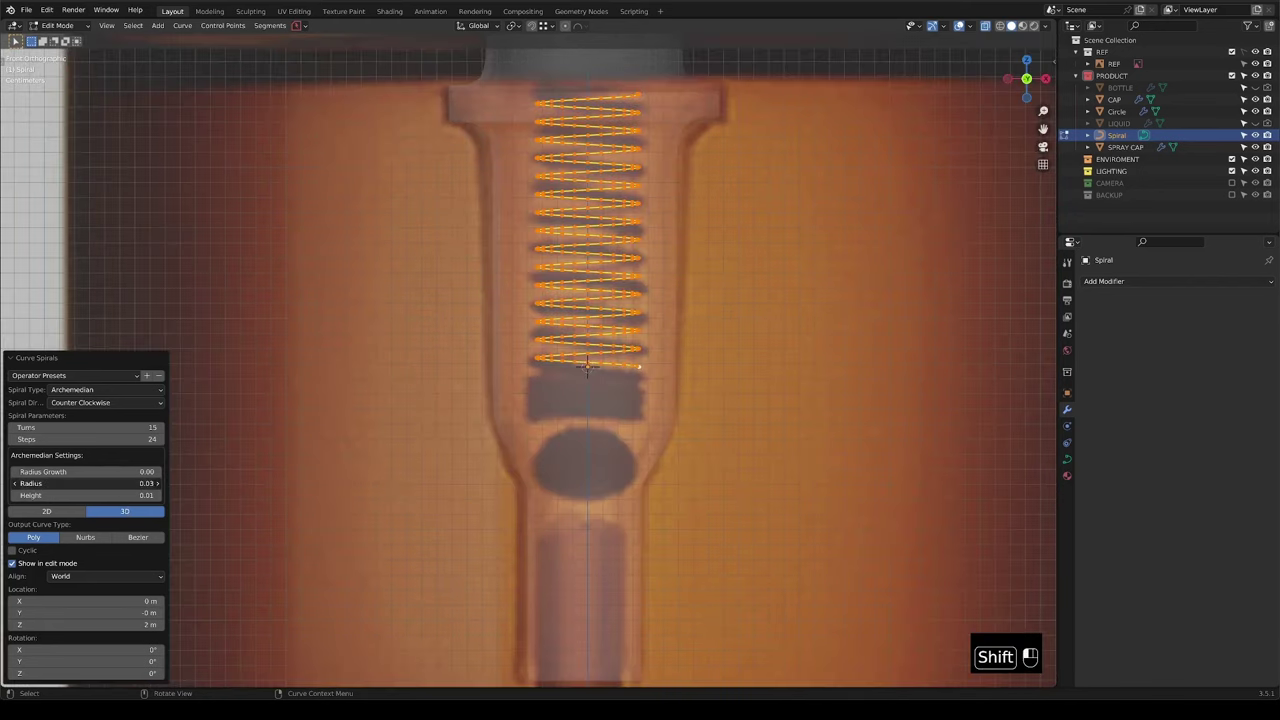
shift+drag(116, 483, 116, 483)
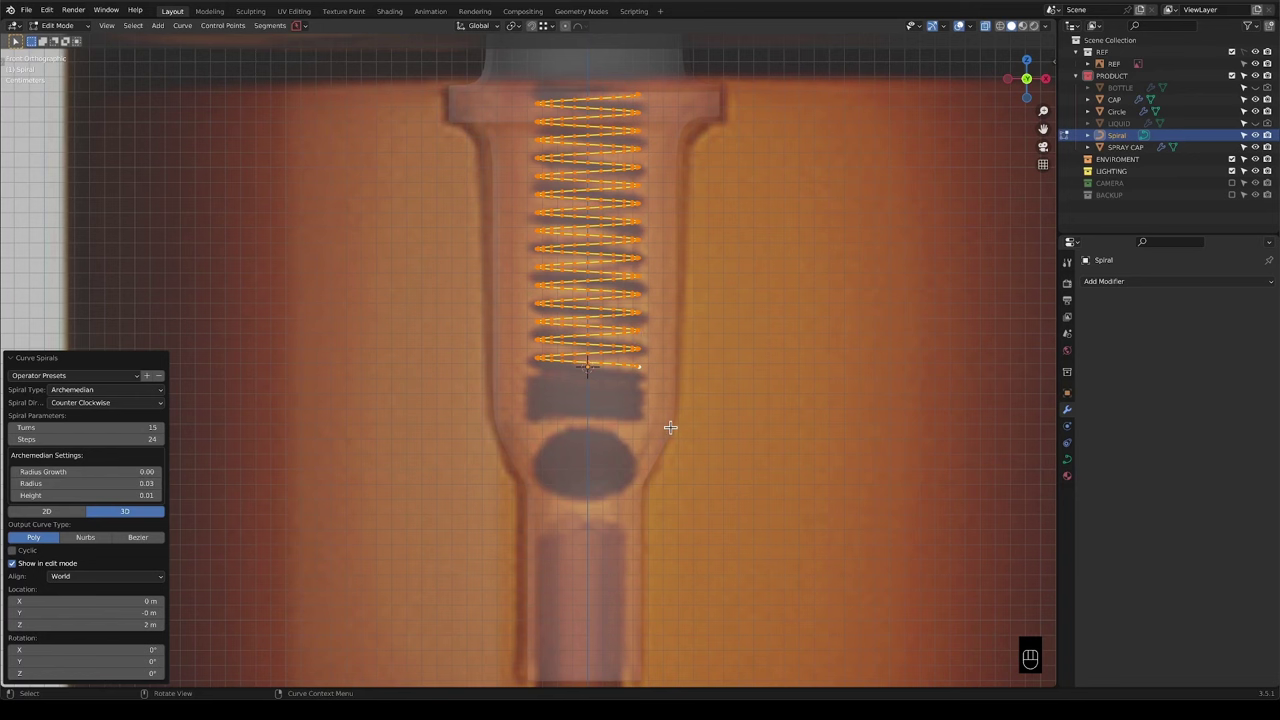
Duplicate the spiral in Edit Mode and move the copy about 0.183 m down along Z.
scroll(650, 404, down, 1)
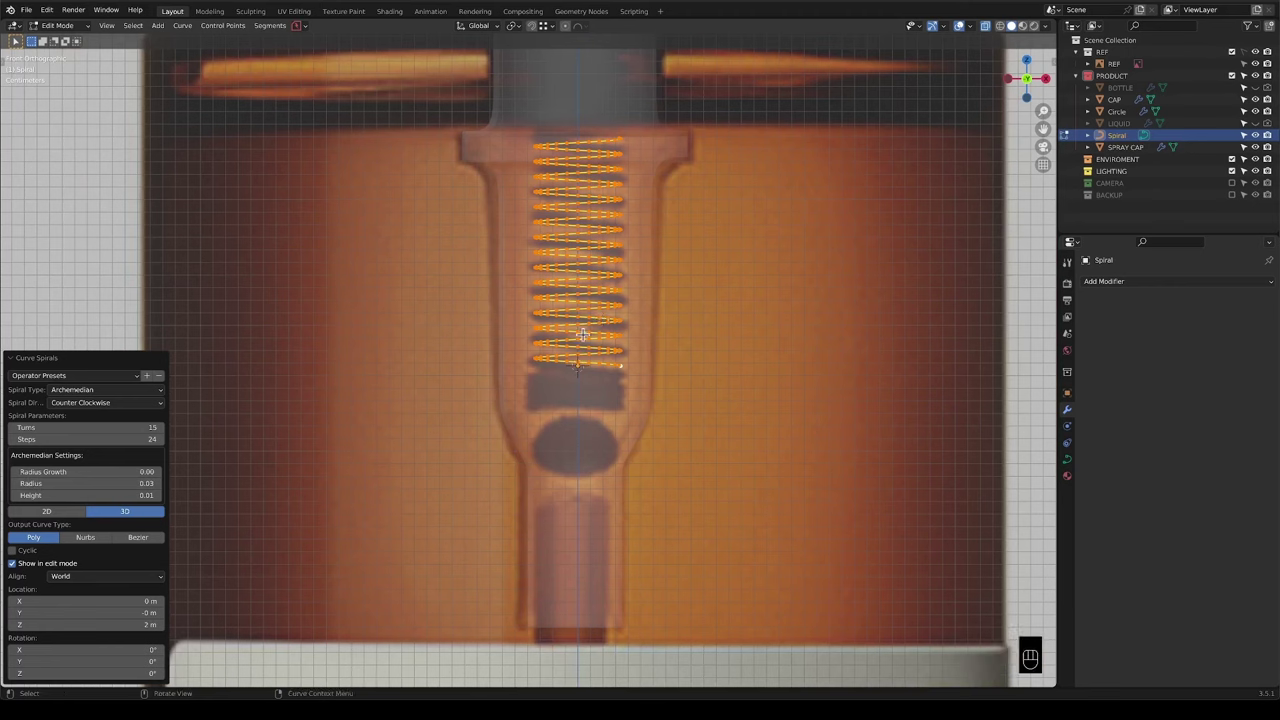
key(shift+d)
right_click(583, 305)
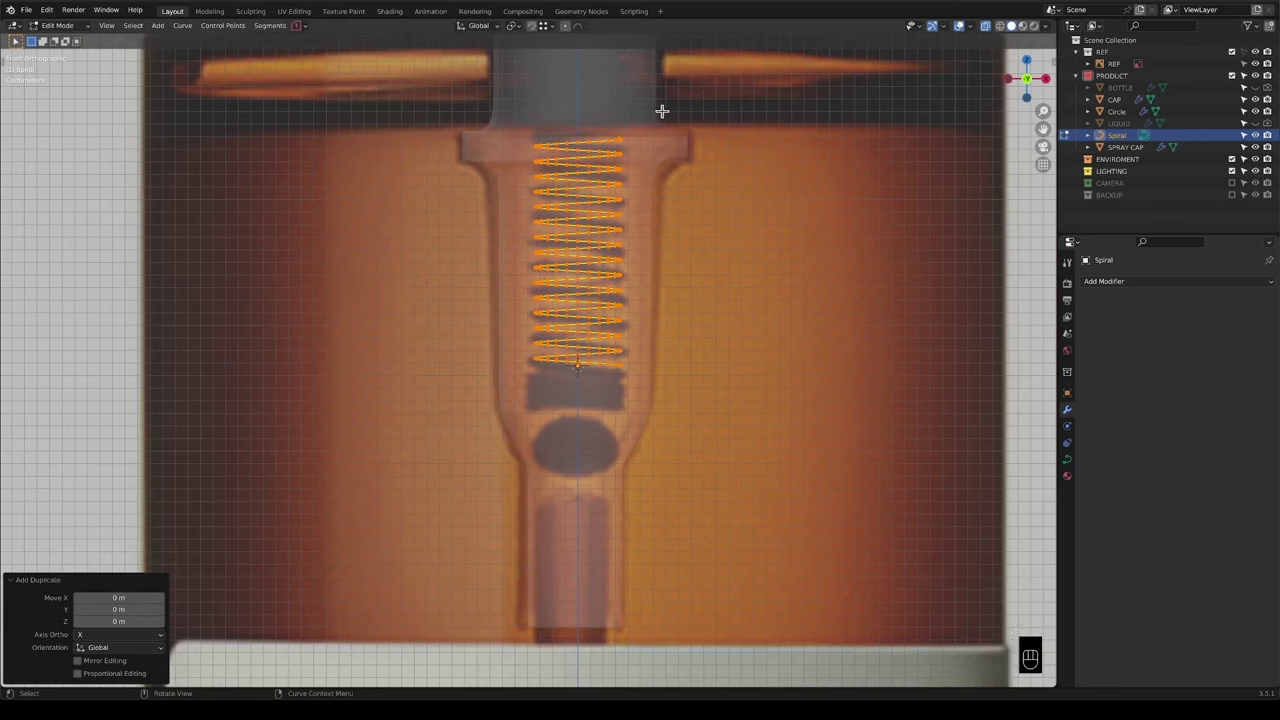
key(g)
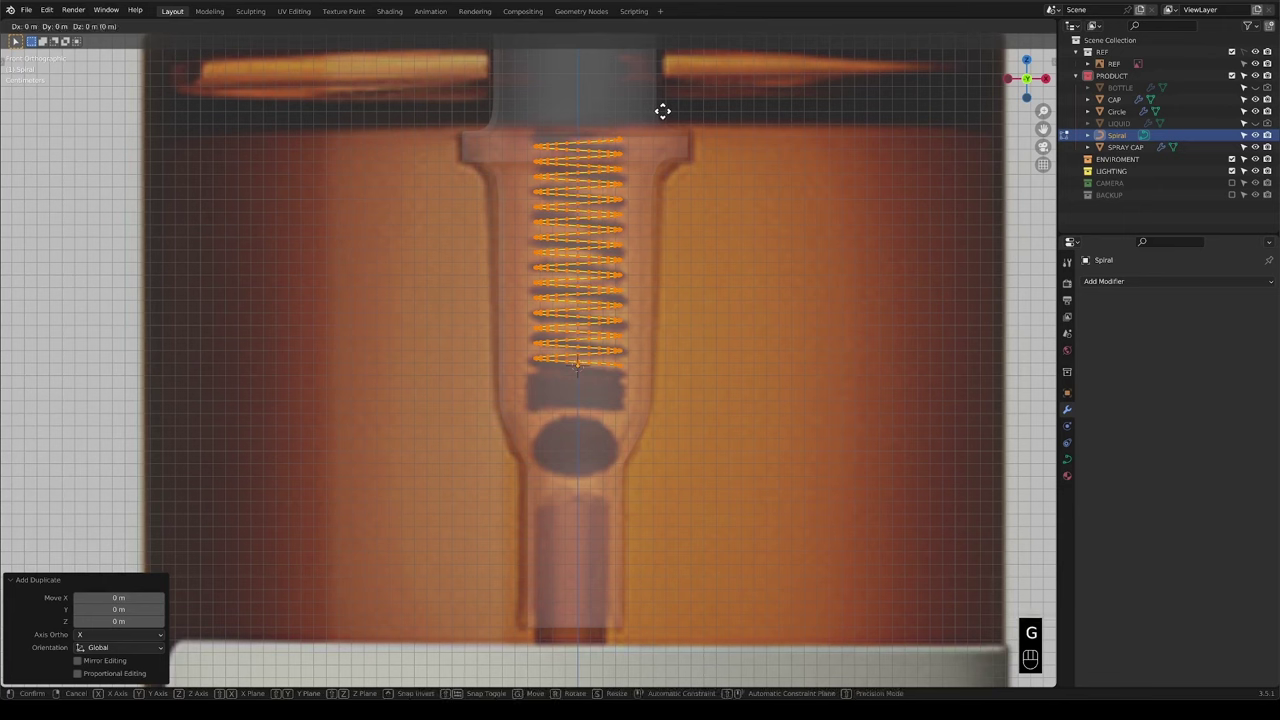
key(z)
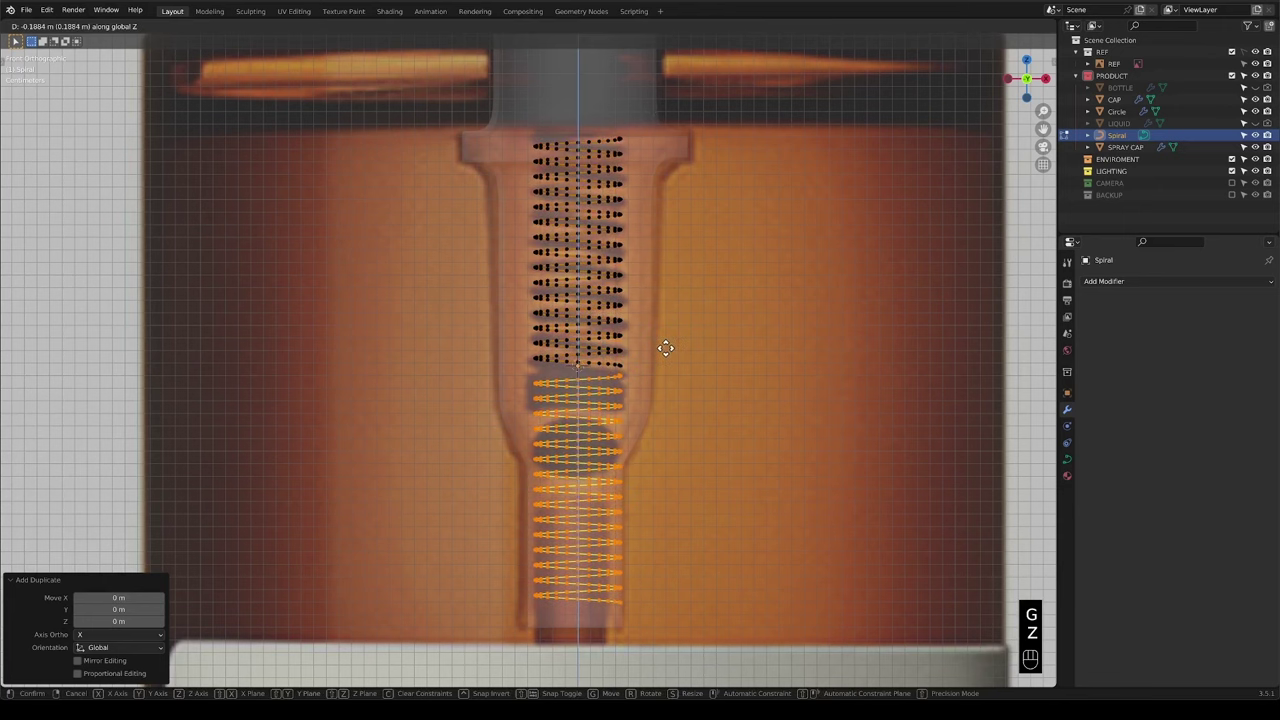
click(663, 340)
Compress the duplicated coil along Z to a scale of about 0.132.
key(s)
key(z)
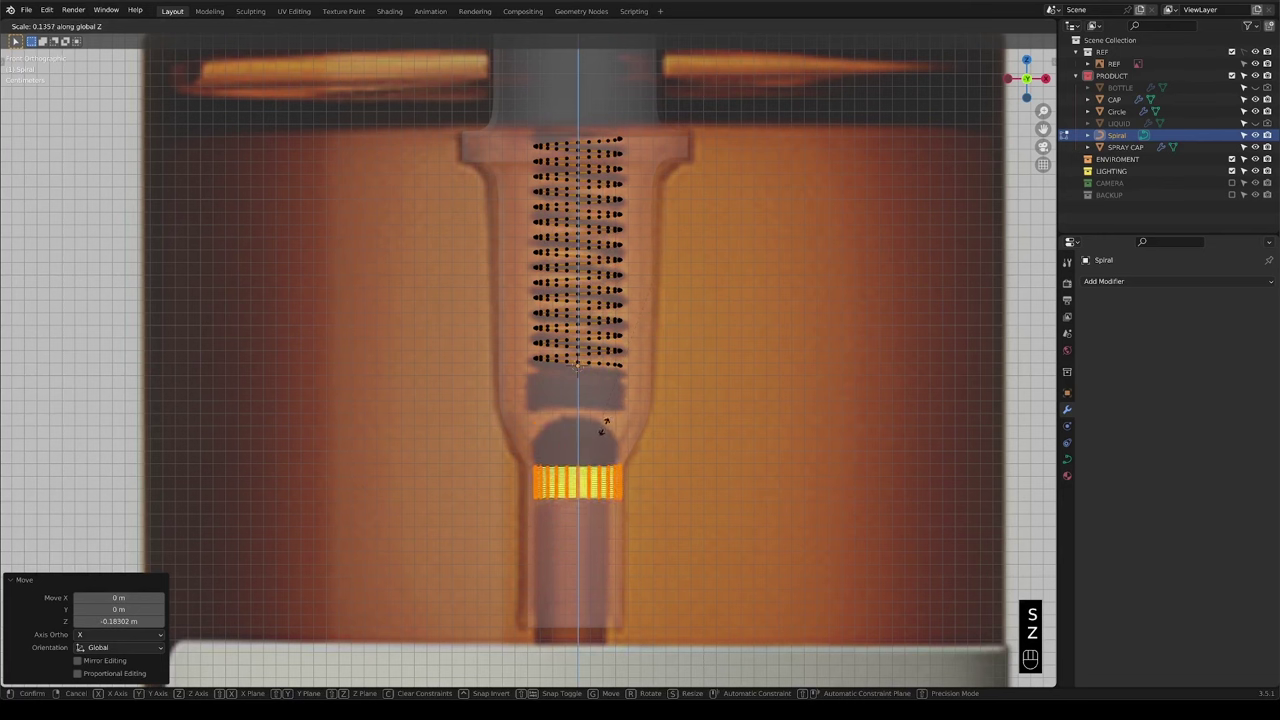
click(608, 420)
key(g)
key(z)
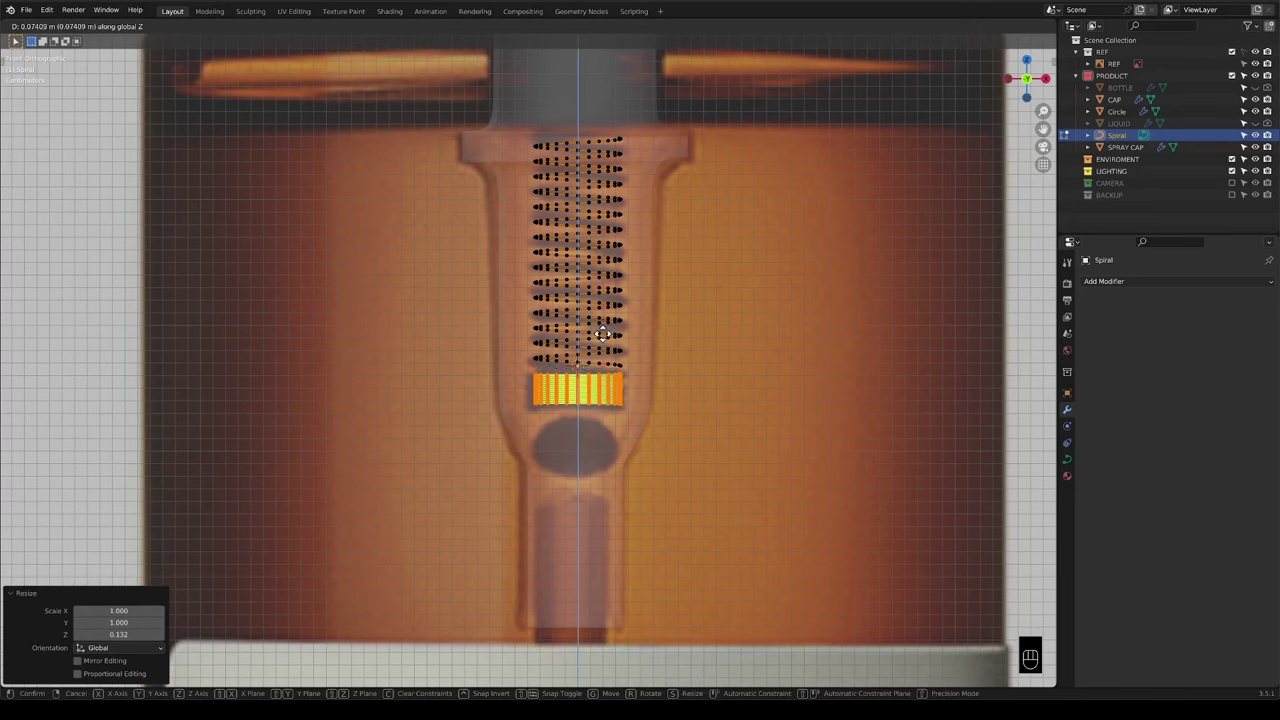
key(Escape)
Stretch the compressed coil along Z by about 1.368 and raise it about 0.075 m so it sits directly under the spring.
key(s)
key(z)
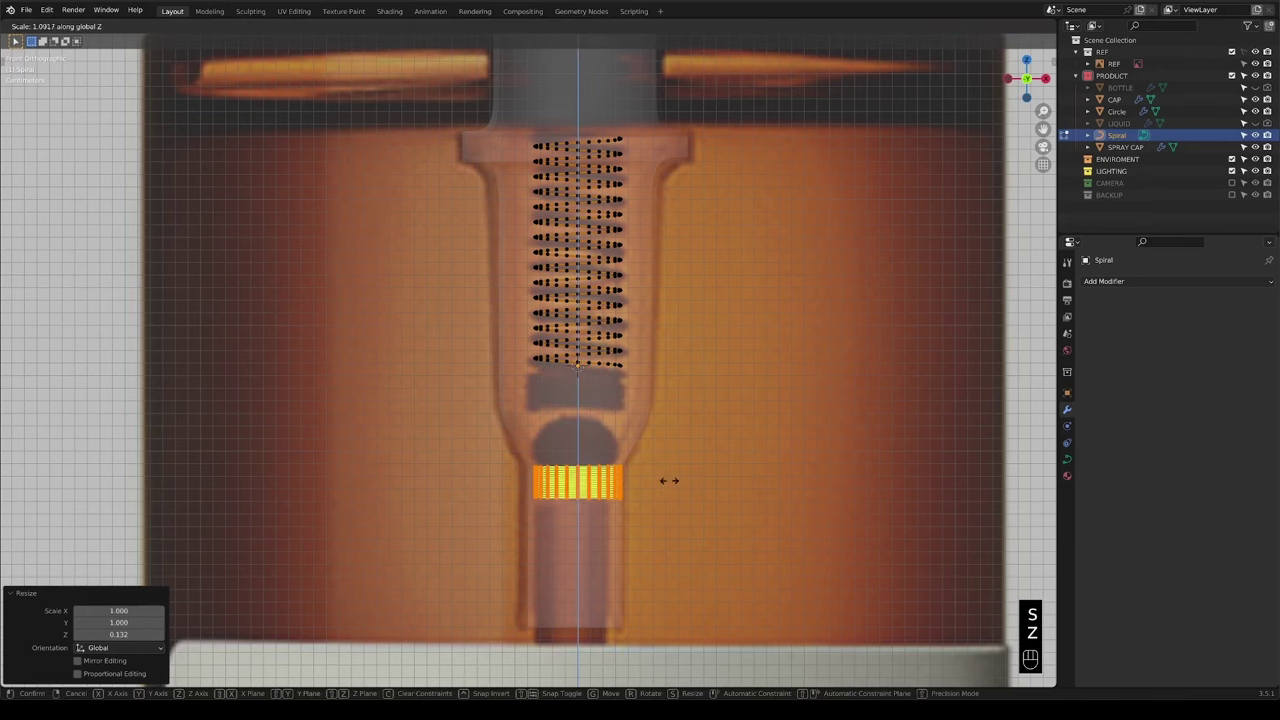
click(673, 477)
key(g)
key(z)
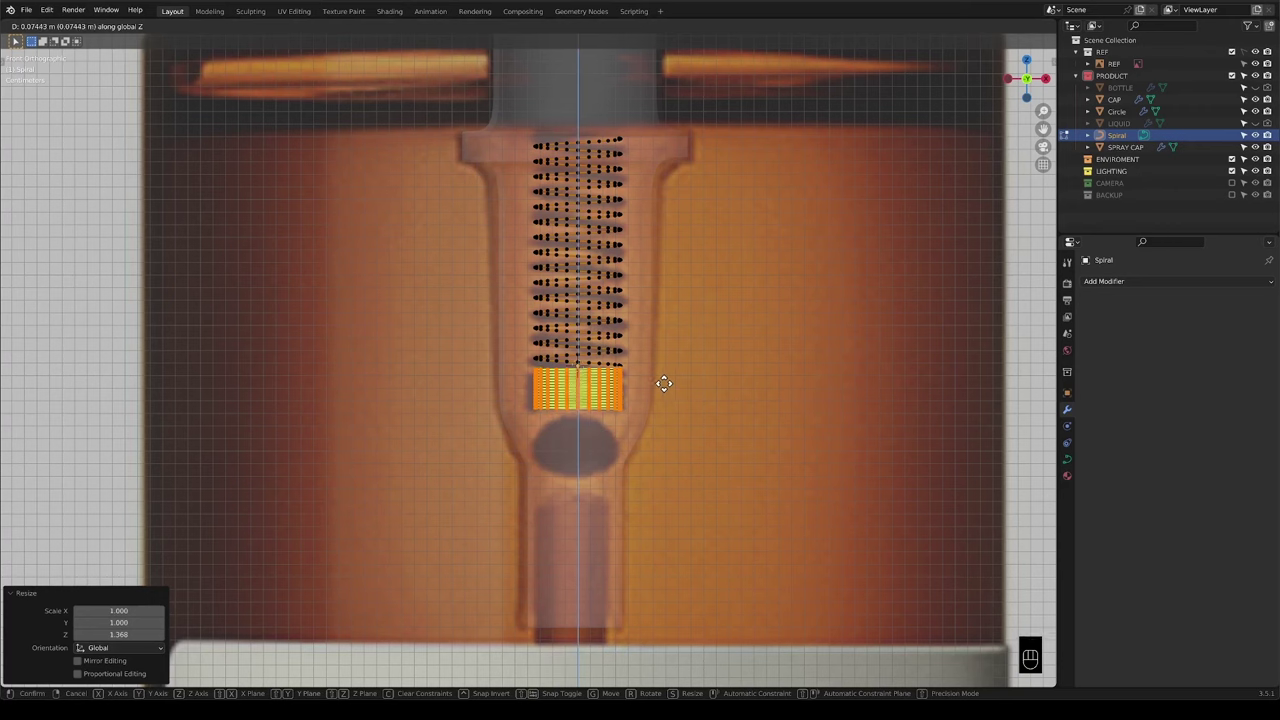
click(664, 383)
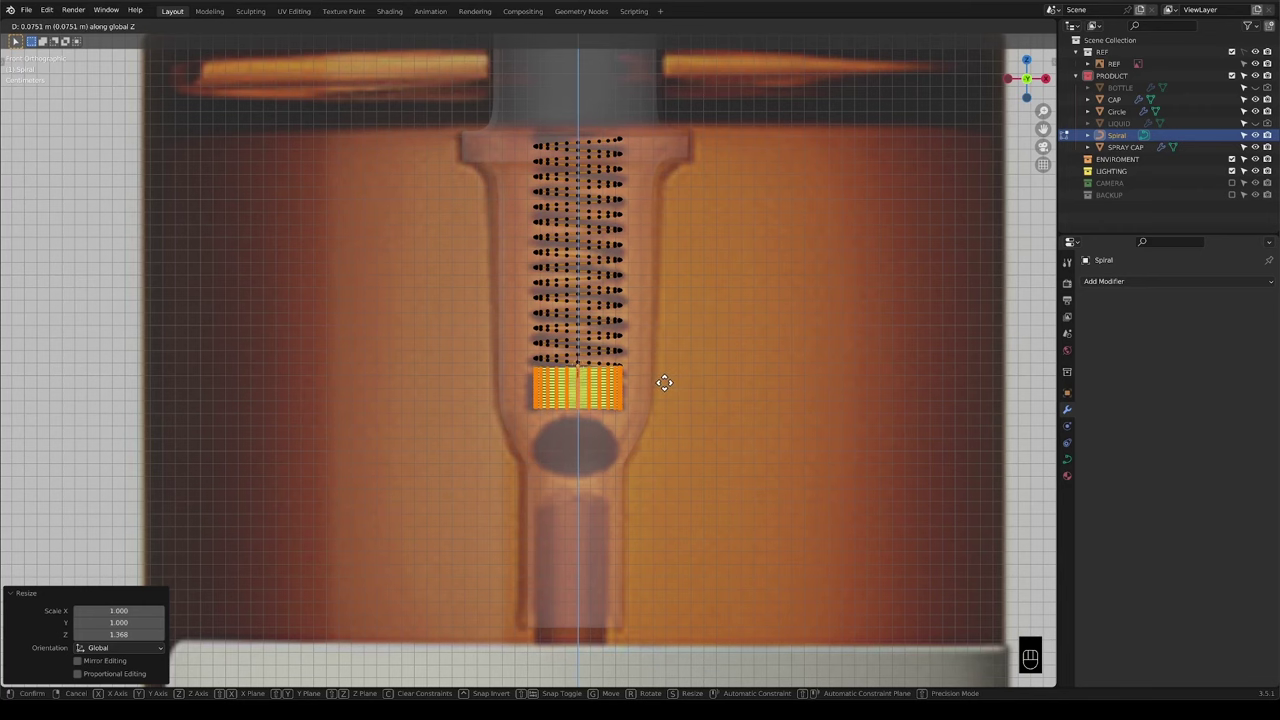
Examine the junction of the two coils in the right orthographic view and select the compressed coil's uppermost end point.
middle_drag(663, 381, 460, 380)
key(KP_3)
scroll(754, 377, up, 4)
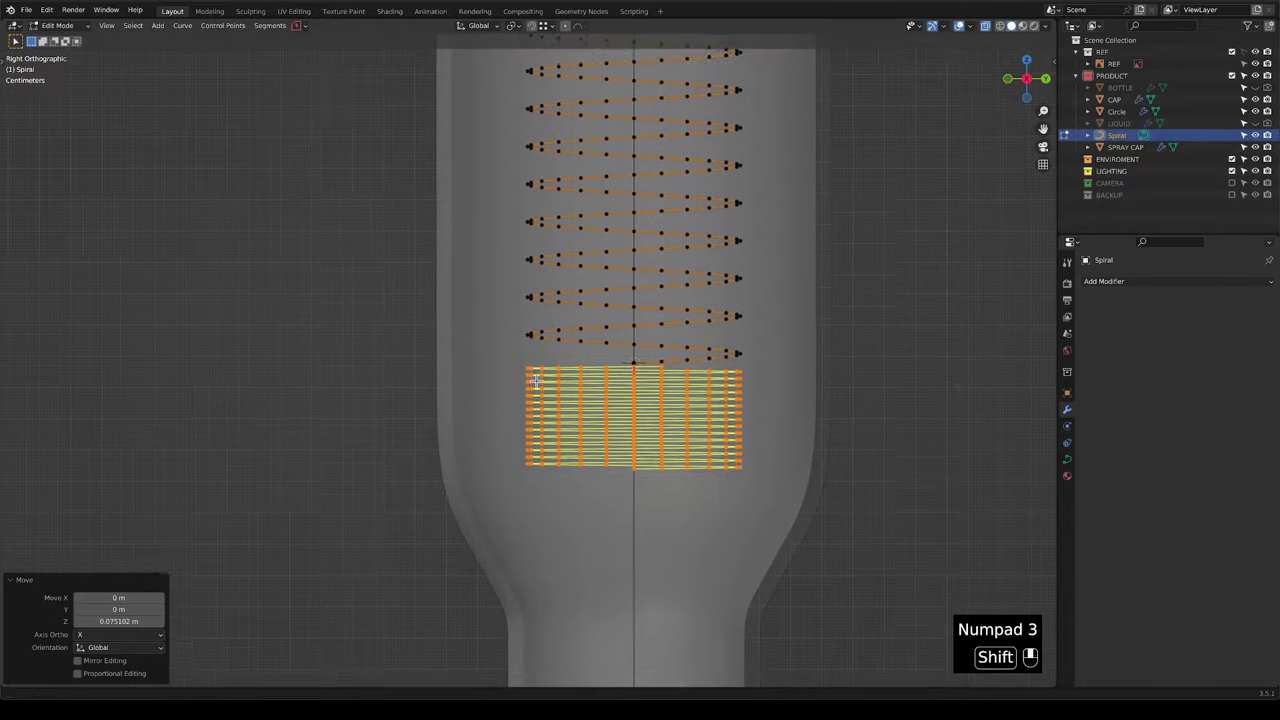
scroll(705, 389, up, 4)
scroll(705, 389, up, 2)
shift+middle_drag(705, 389, 535, 391)
scroll(654, 366, up, 2)
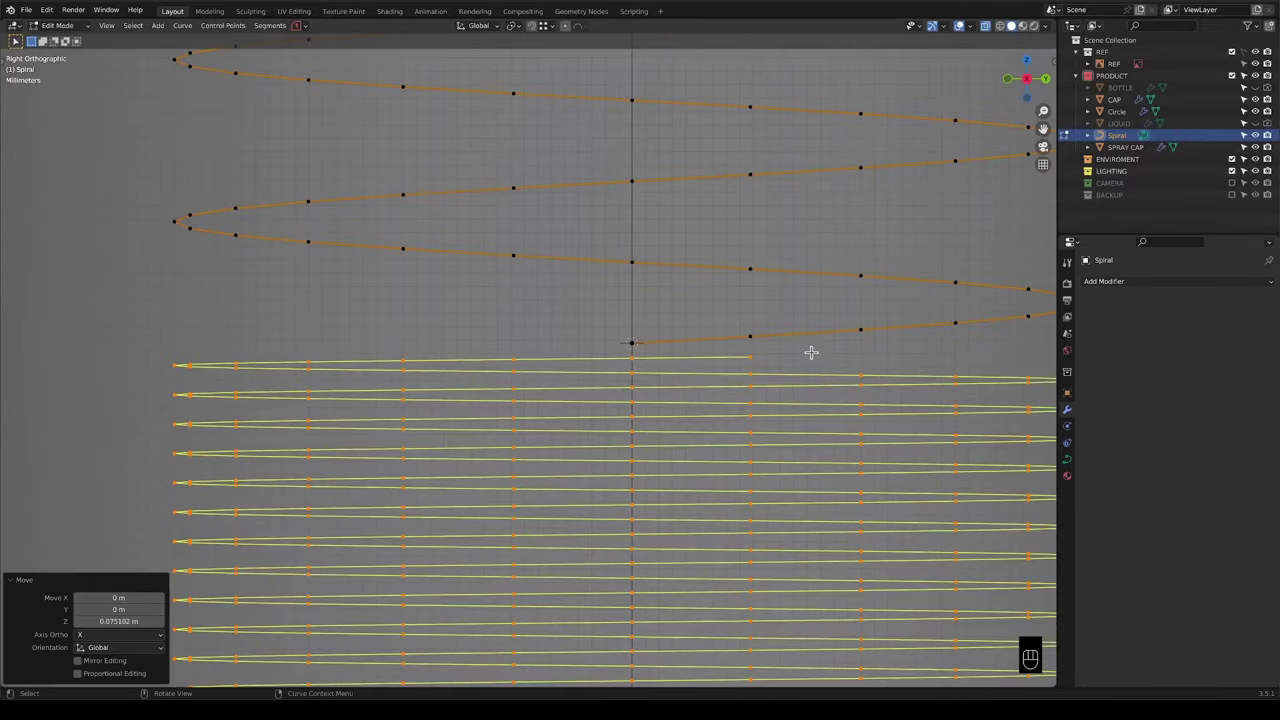
drag(805, 352, 727, 363)
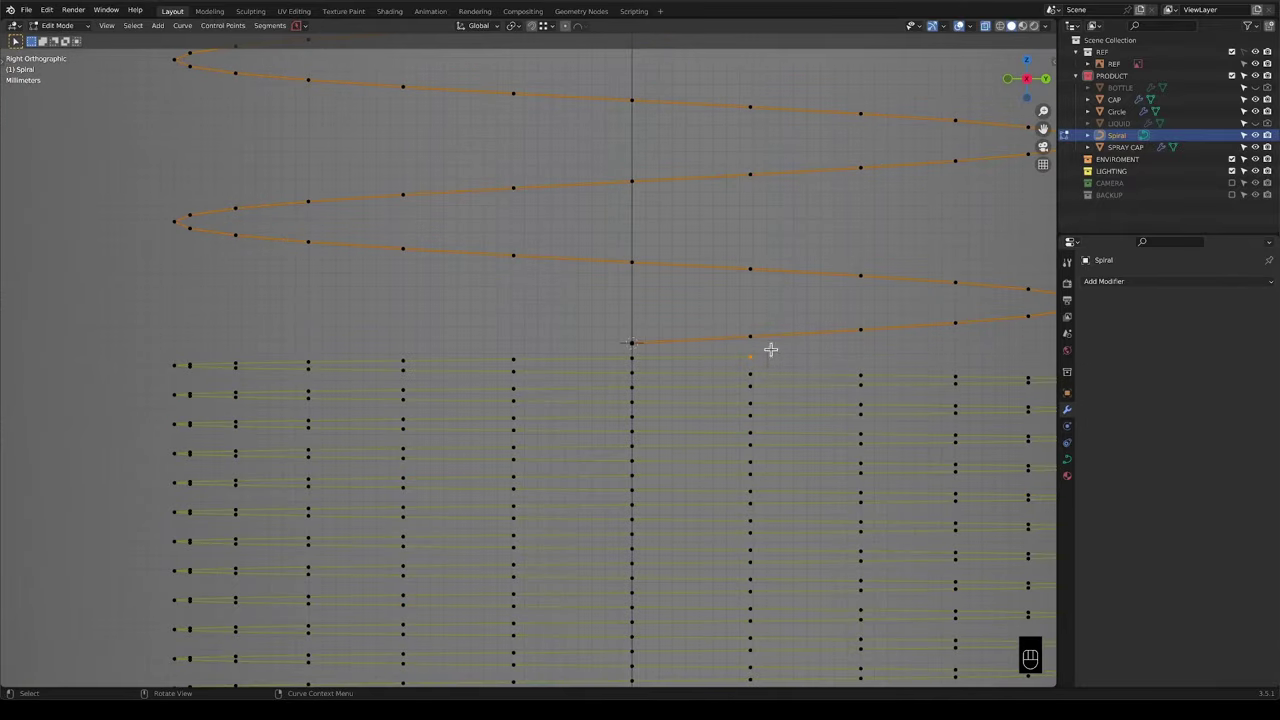
Check that the compressed coil and the spring above it are separate splines by selecting each one as linked geometry.
scroll(770, 352, down, 5)
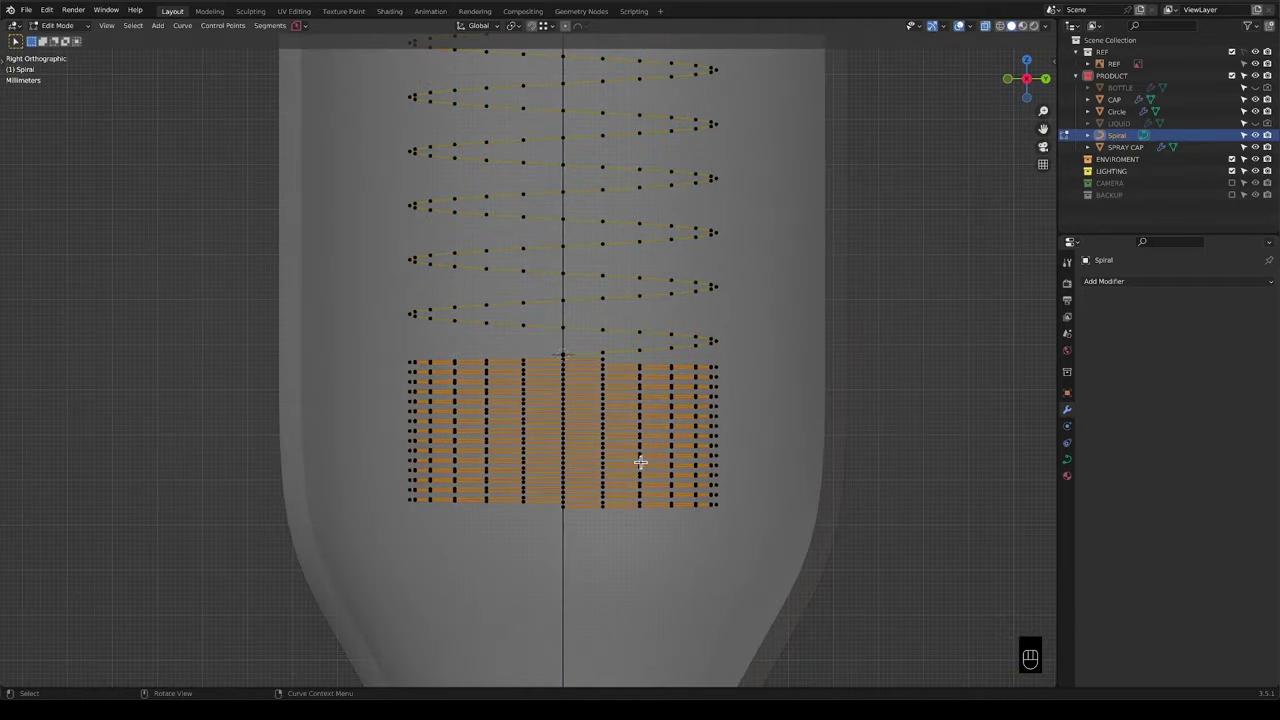
key(l)
scroll(633, 383, up, 3)
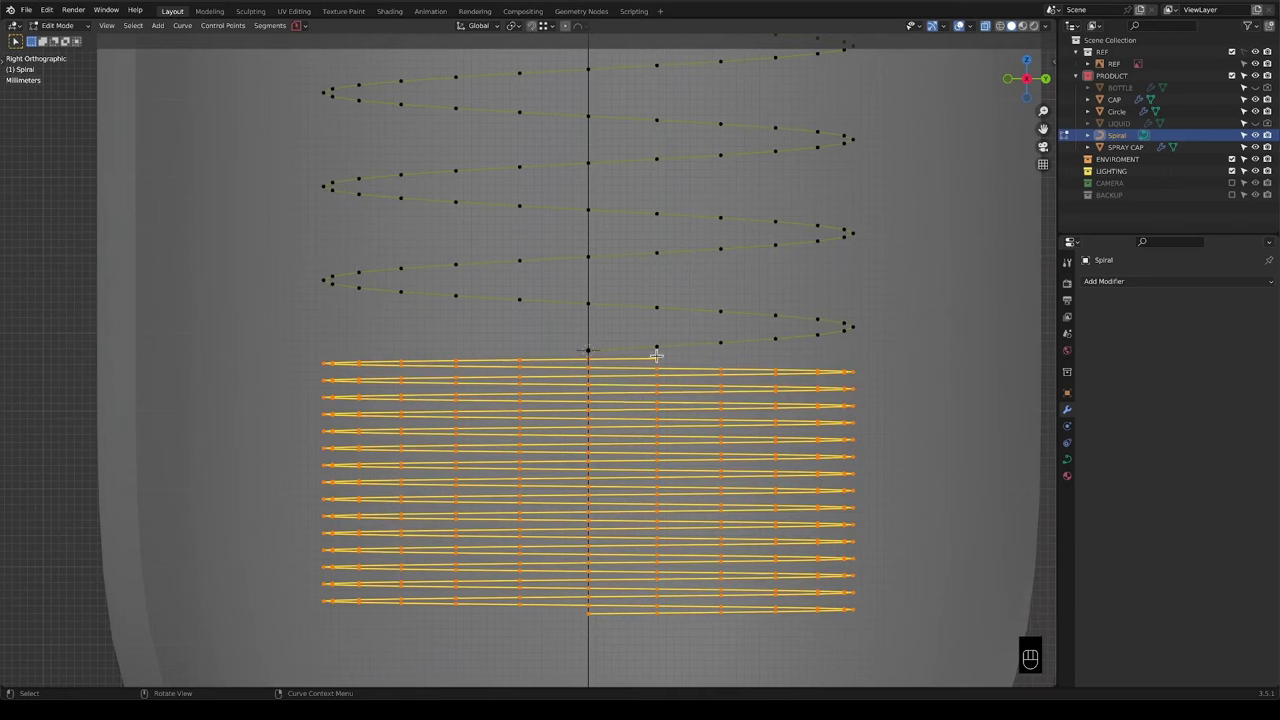
click(893, 315)
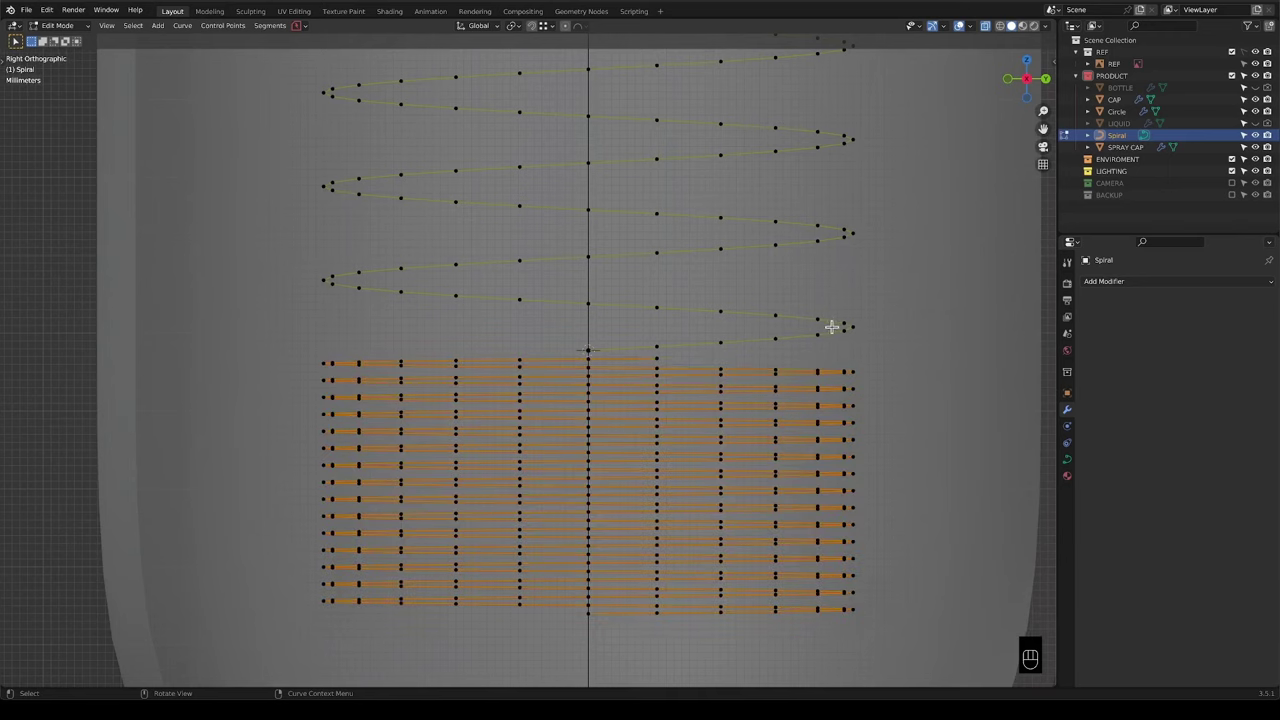
key(k)
key(l)
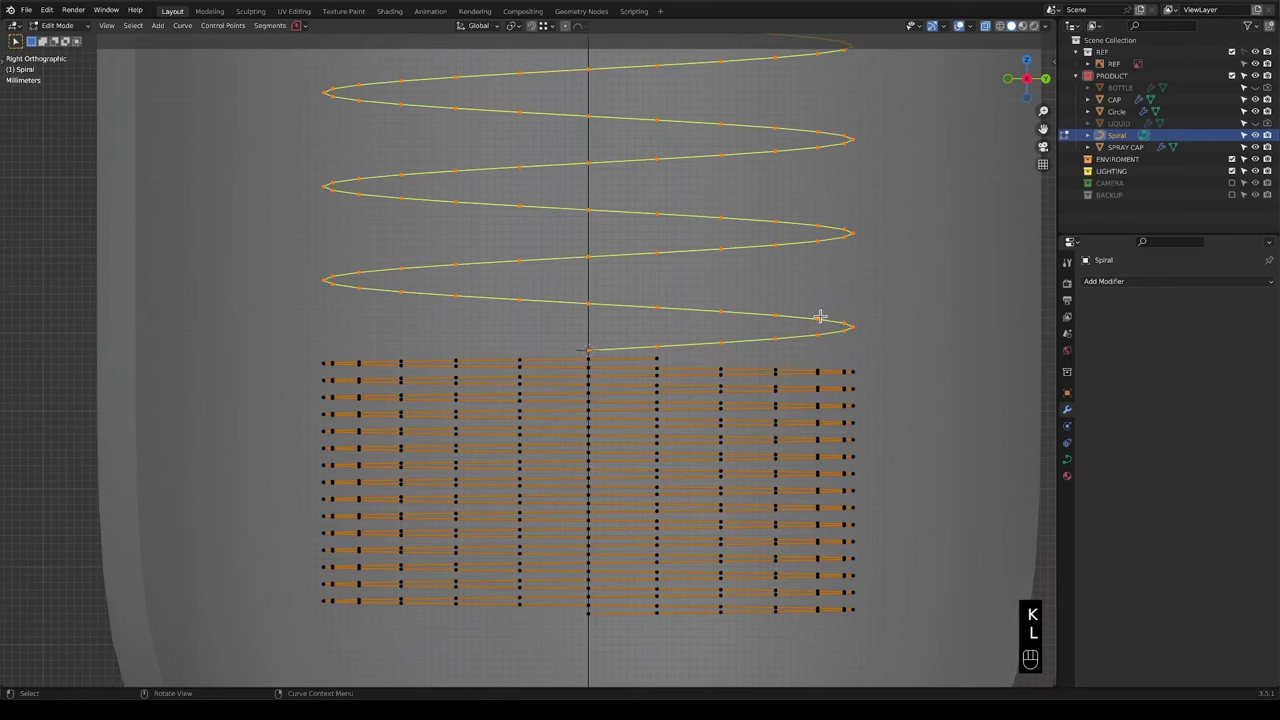
click(1006, 394)
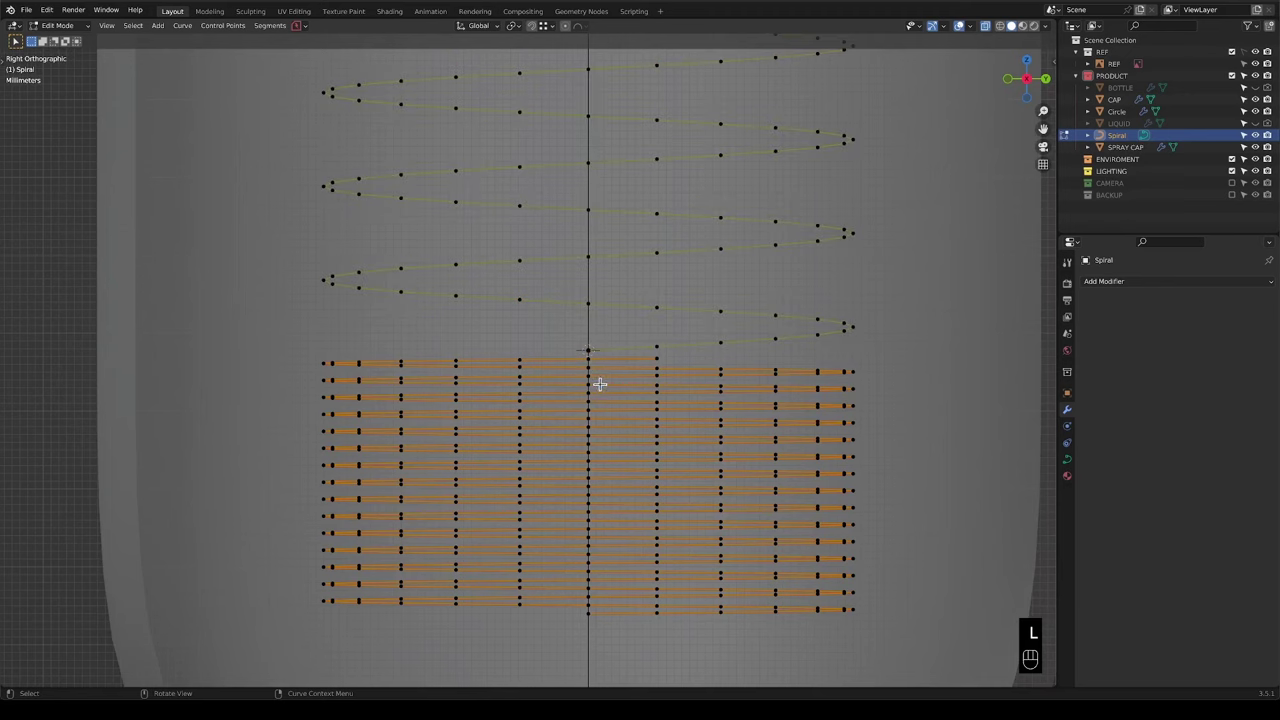
Delete the two uppermost end points of the compressed coil so its open end lies past the spring's lowest point.
scroll(600, 383, down, 3)
scroll(605, 372, up, 5)
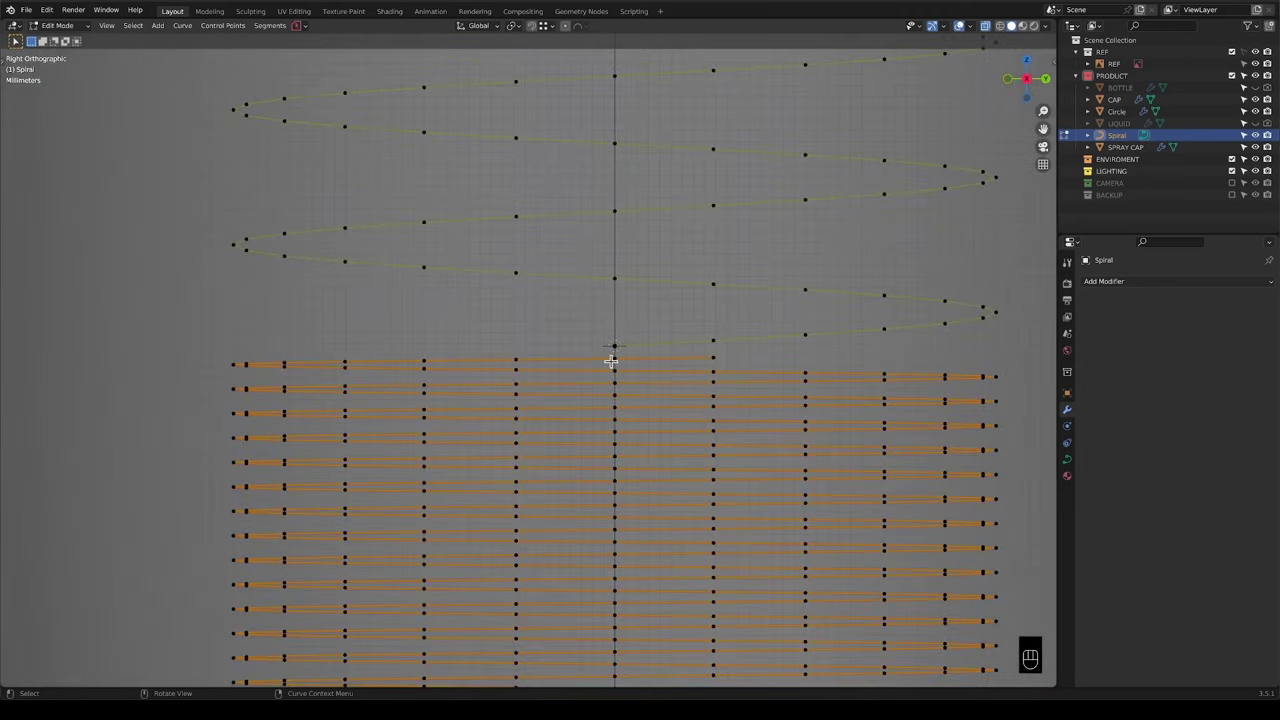
shift+click(711, 357)
key(x)
click(643, 366)
scroll(628, 368, down, 4)
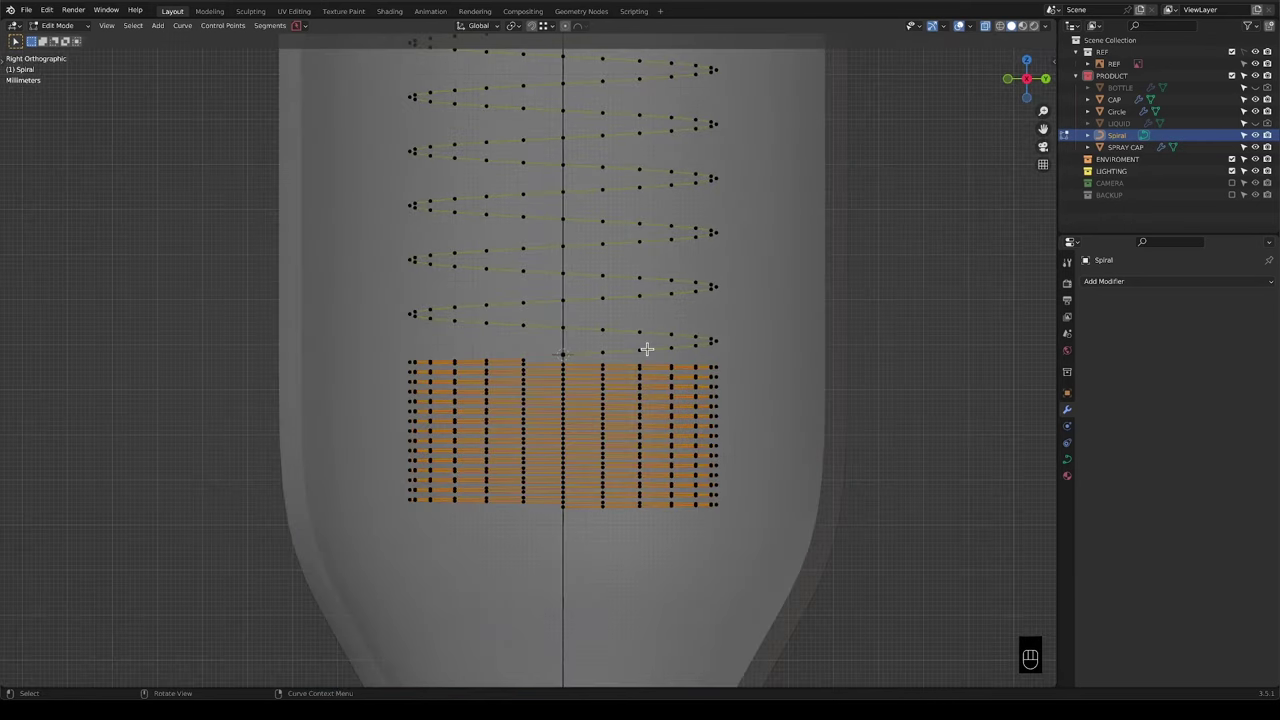
Select the whole upper spring spline and lower it about 0.0005 m along Z towards the compressed coil.
key(l)
scroll(578, 353, up, 5)
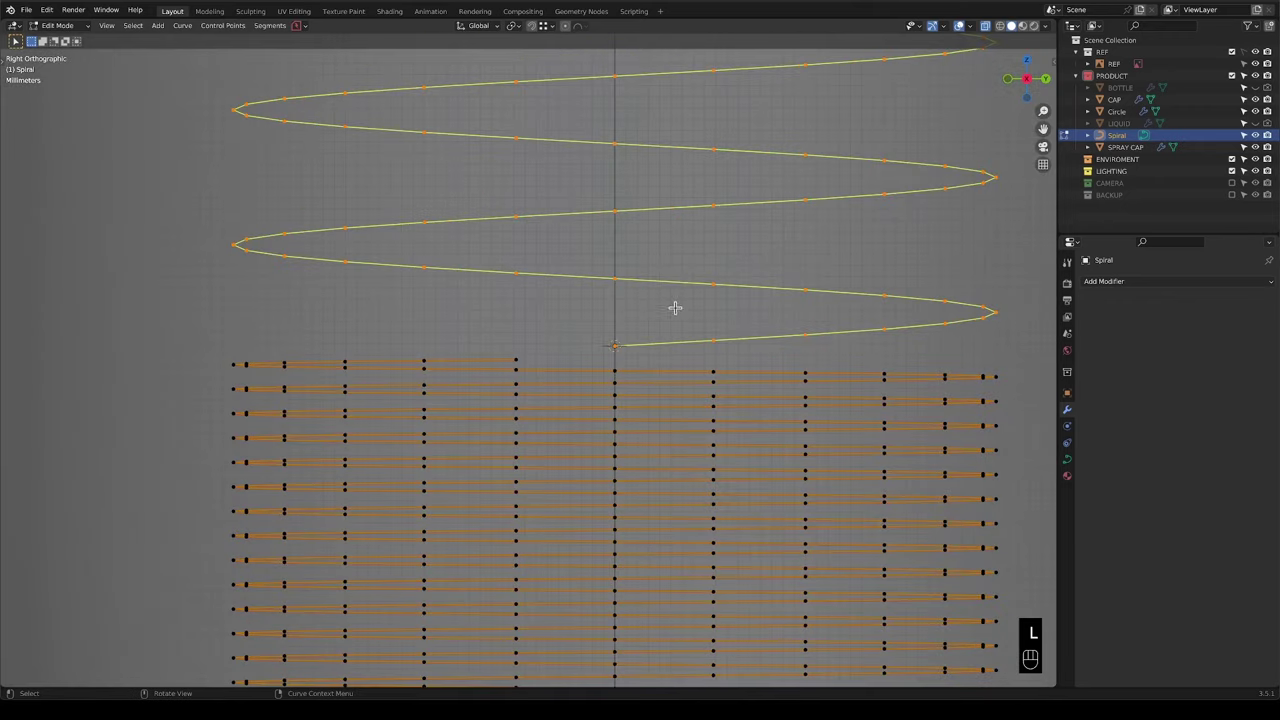
key(g)
key(z)
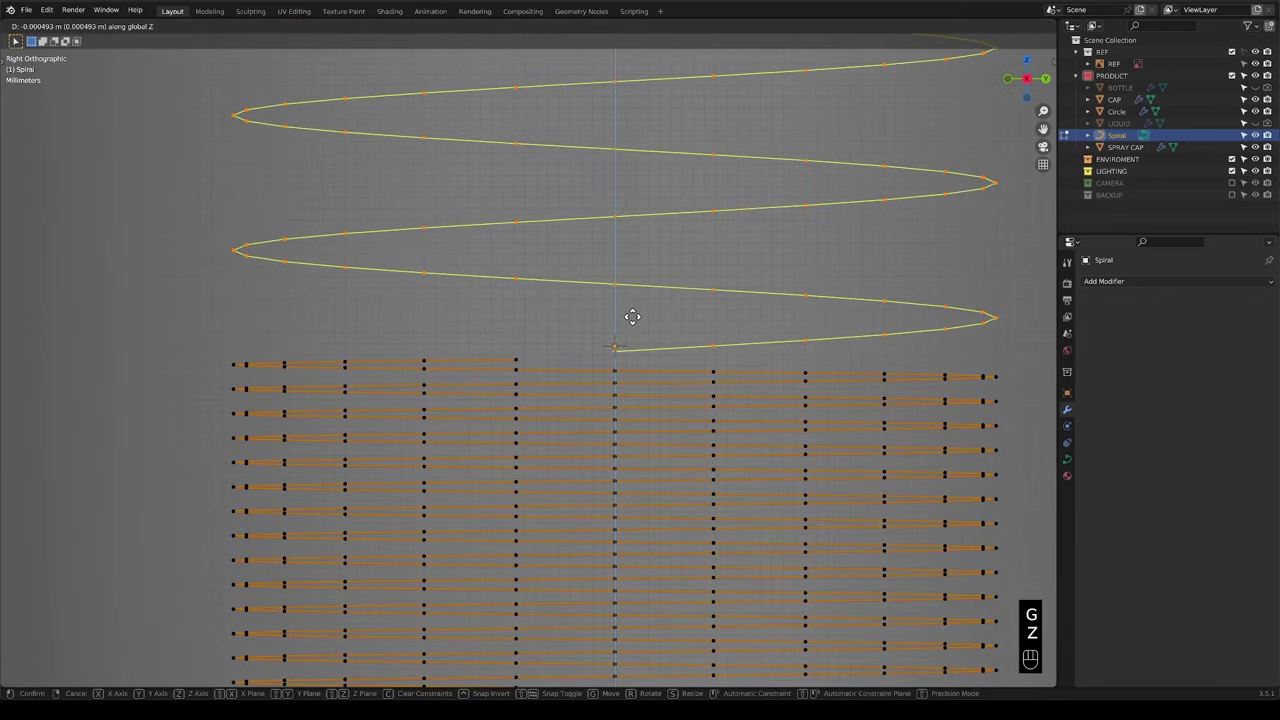
click(631, 317)
Join the upper spring's lowest end point to the compressed coil's uppermost end point with a segment.
click(620, 358)
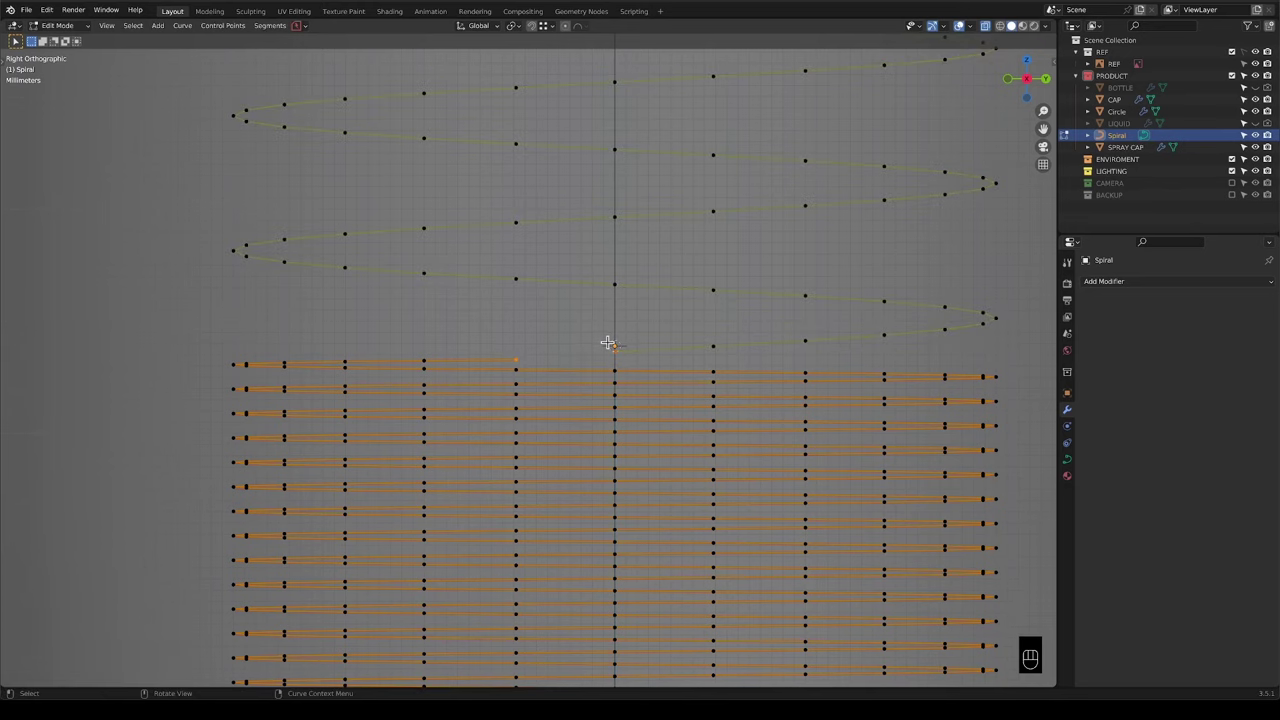
key(f)
scroll(561, 389, down, 2)
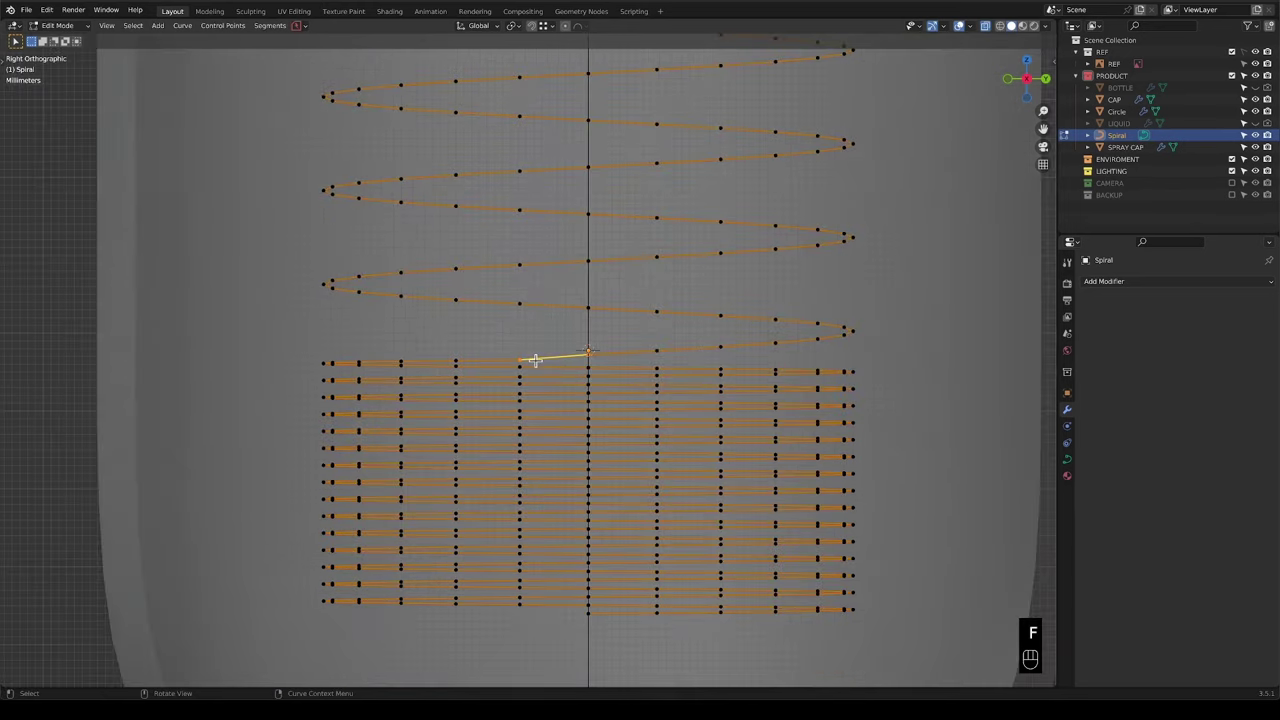
Raise the compressed coil's uppermost point about 0.00023 m along Z to smooth the transition between the coils.
scroll(535, 360, up, 2)
key(g)
key(z)
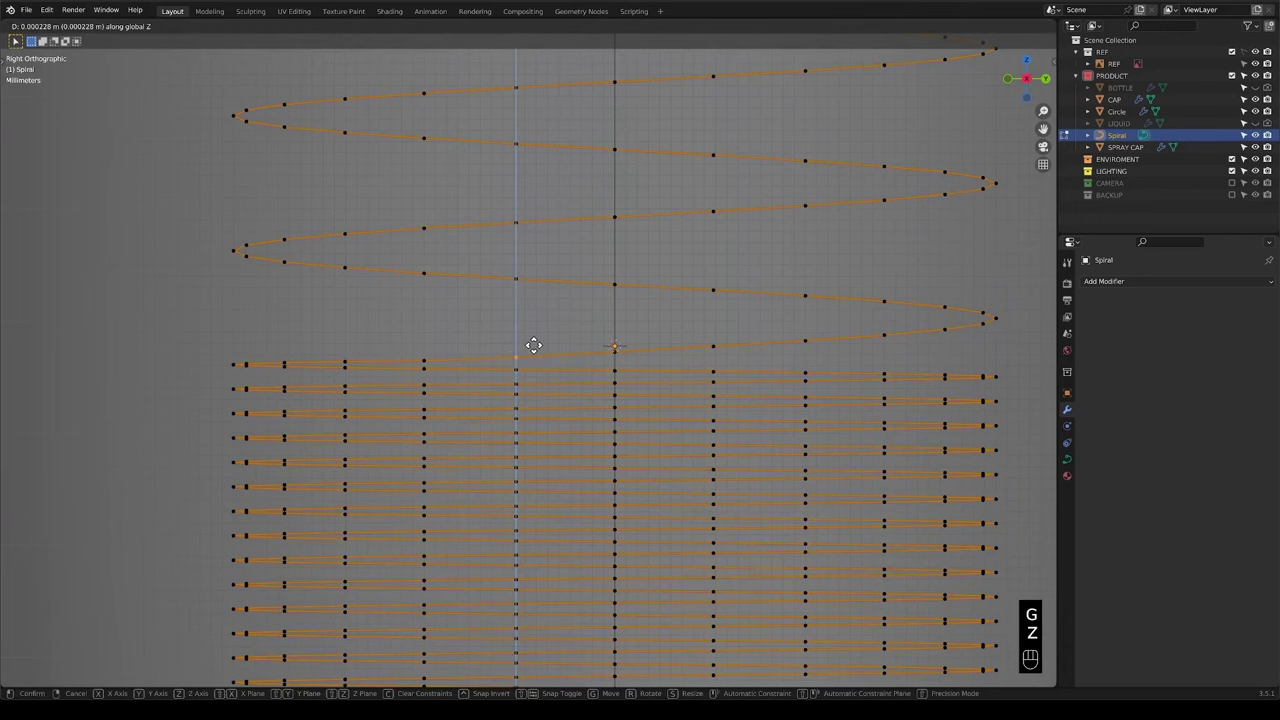
click(533, 345)
scroll(531, 350, down, 5)
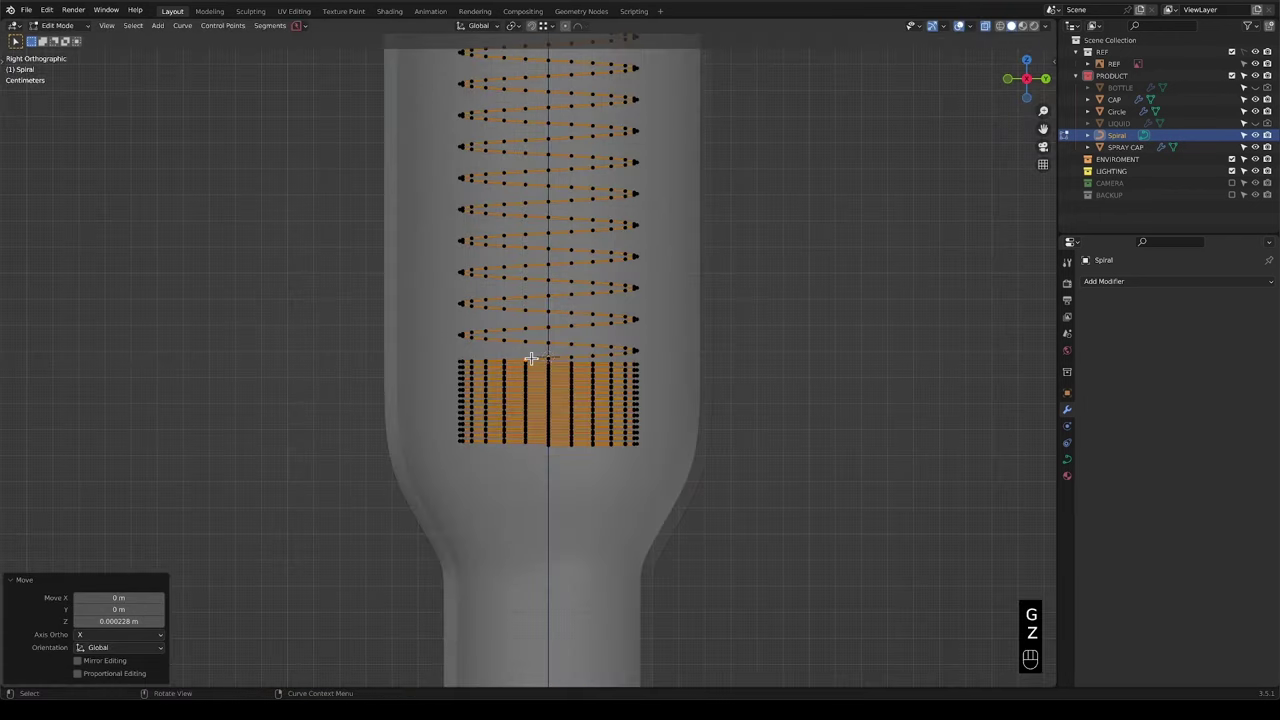
Leave Edit Mode and compare the joined spring with the reference image in the front orthographic view.
key(KP_1)
scroll(530, 357, down, 5)
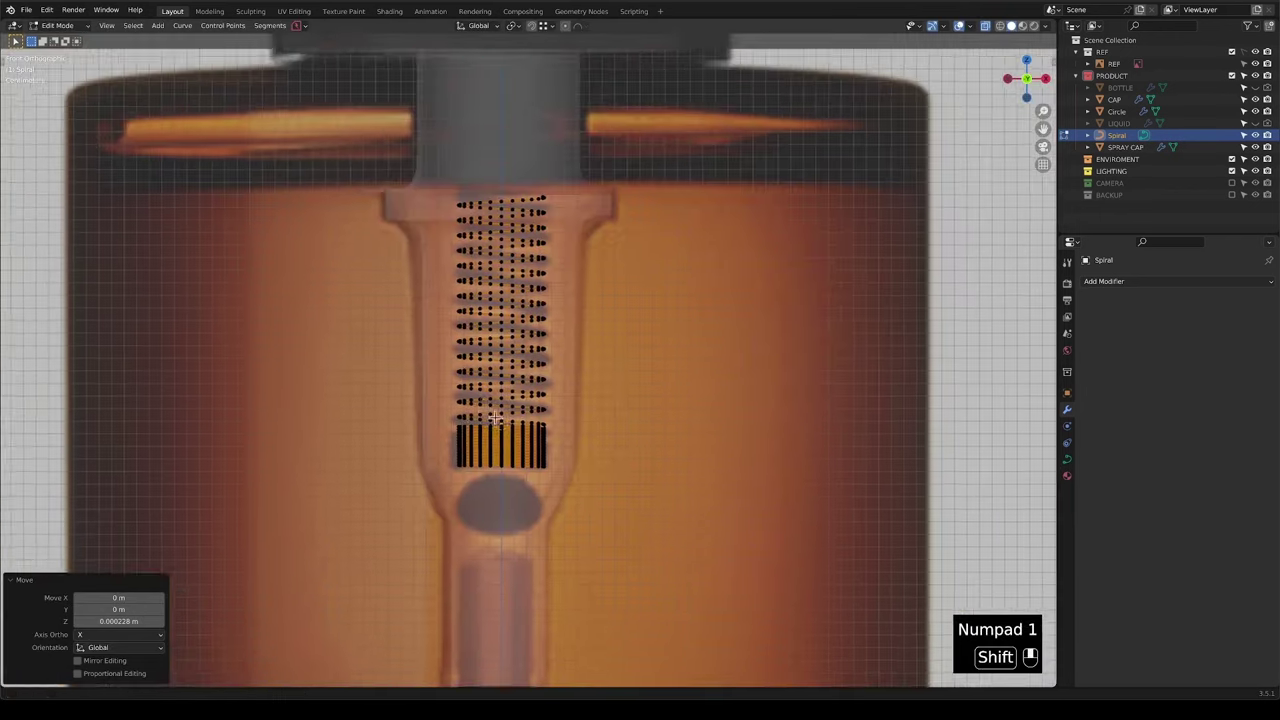
shift+middle_drag(530, 357, 621, 393)
key(Tab)
scroll(530, 420, up, 1)
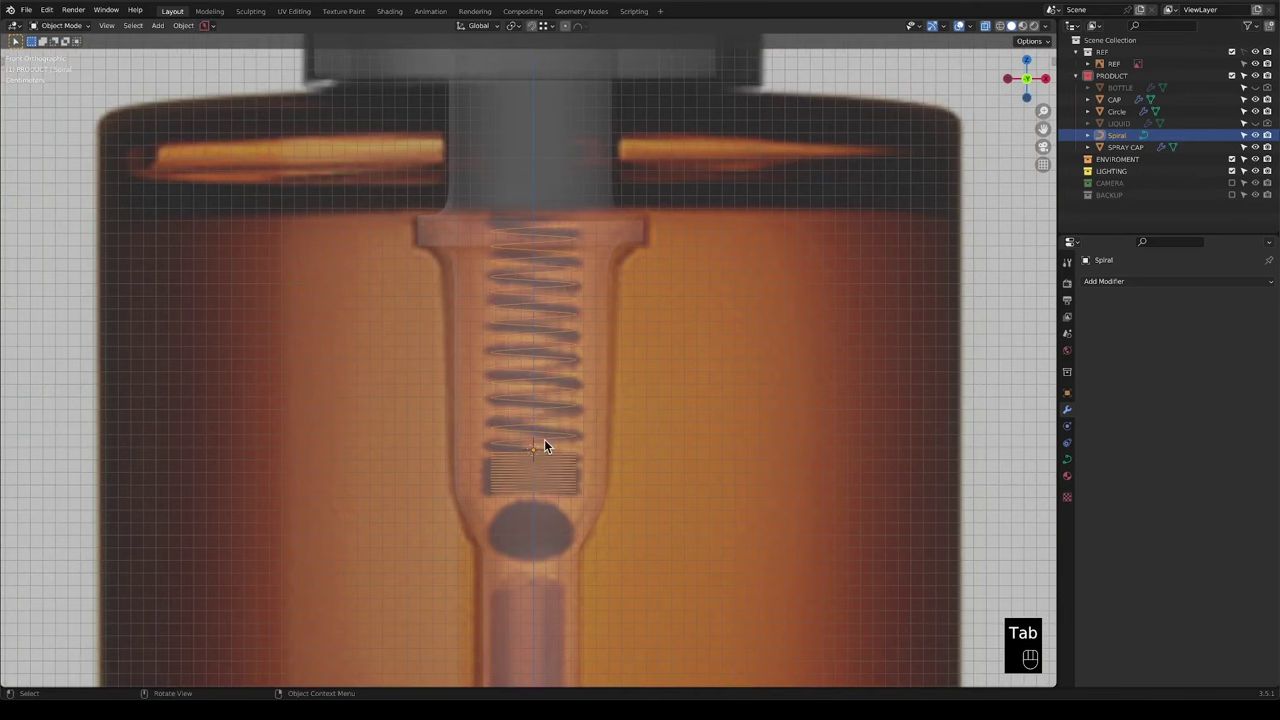
shift+middle_drag(544, 439, 536, 375)
scroll(535, 391, up, 2)
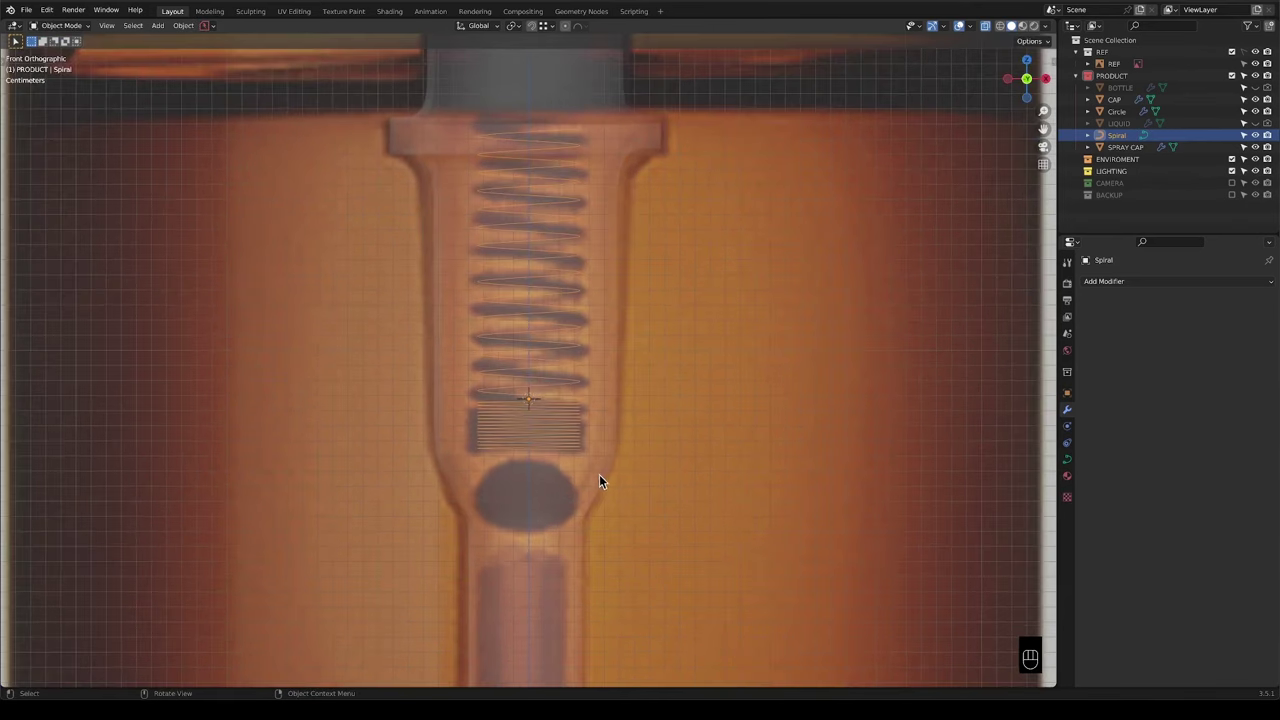
scroll(600, 472, up, 1)
scroll(533, 398, down, 1)
scroll(535, 392, down, 1)
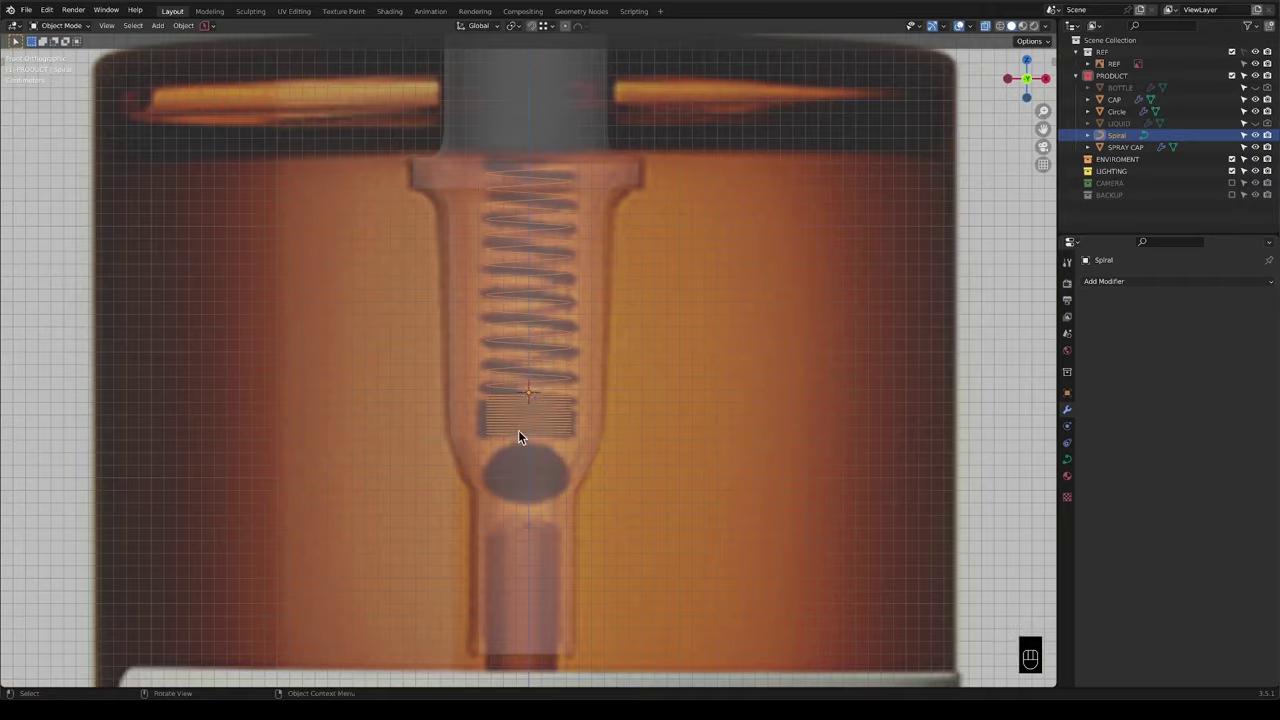
scroll(490, 437, up, 2)
scroll(500, 449, down, 1)
scroll(574, 397, down, 1)
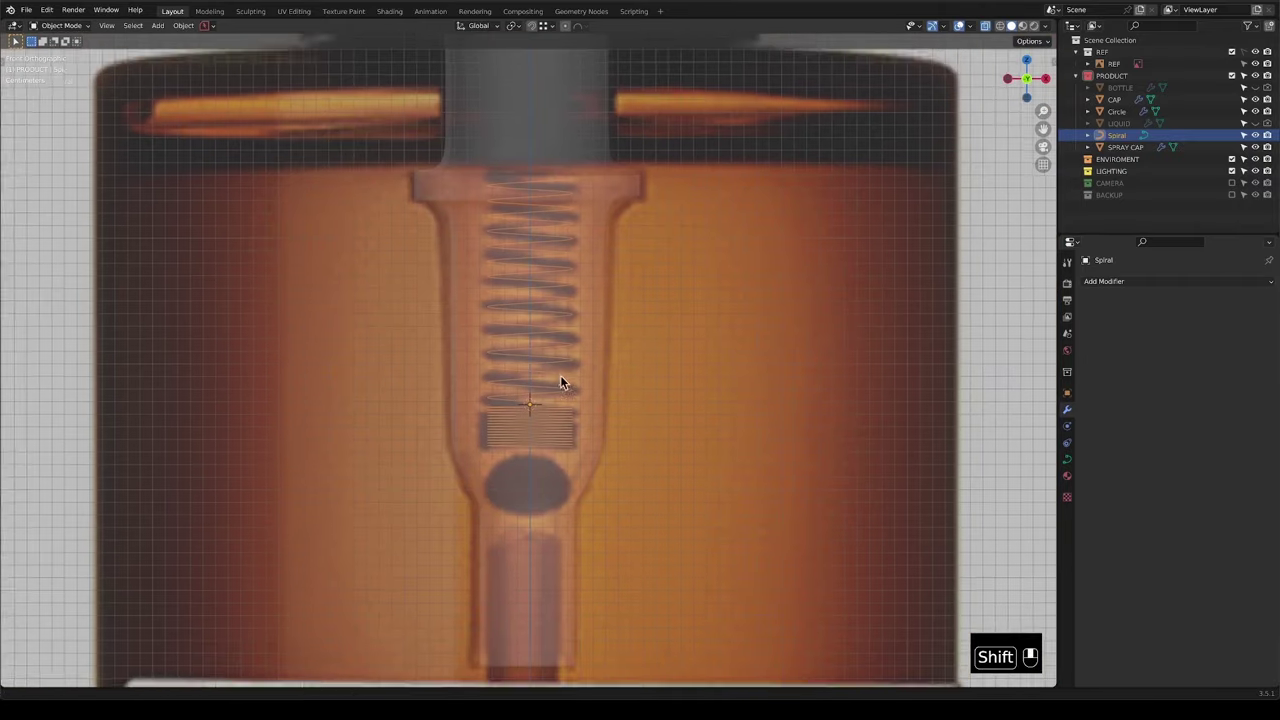
shift+scroll(563, 383, up, 1)
Select all of the spring's points in Edit Mode and widen them by about 1.018 in X and Y, excluding Z.
key(Tab)
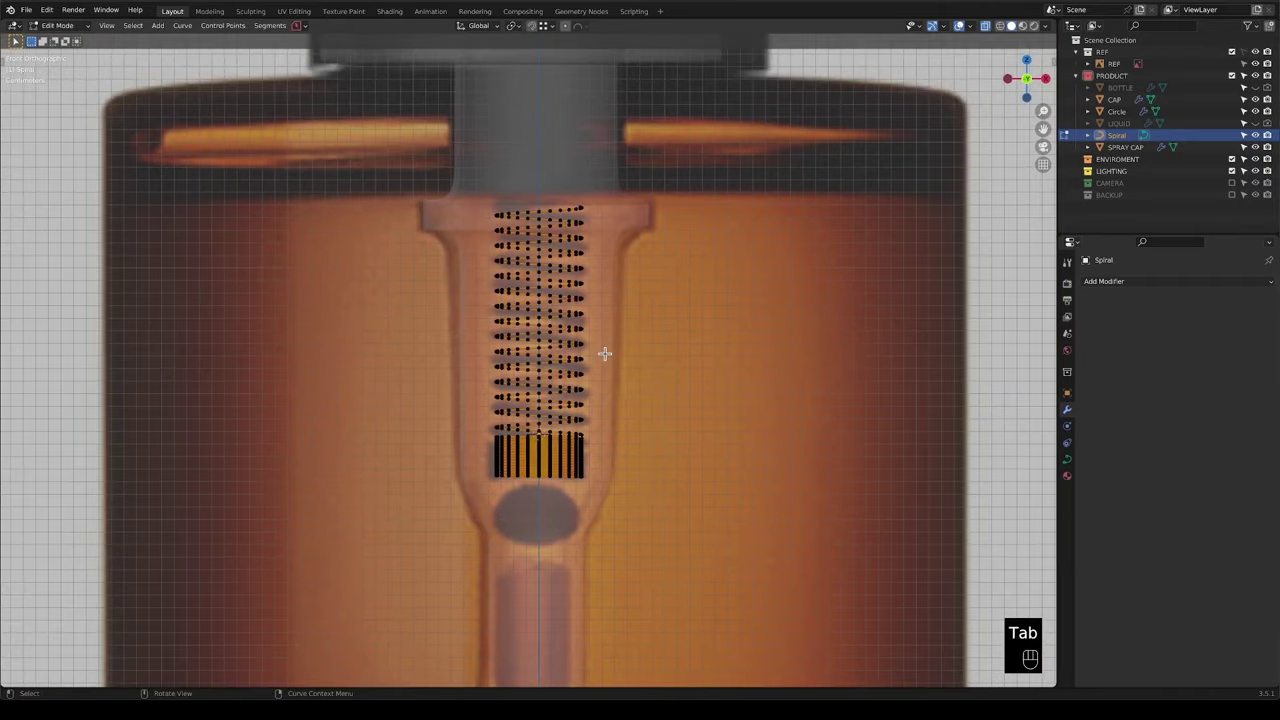
key(a)
key(s)
key(shift+z)
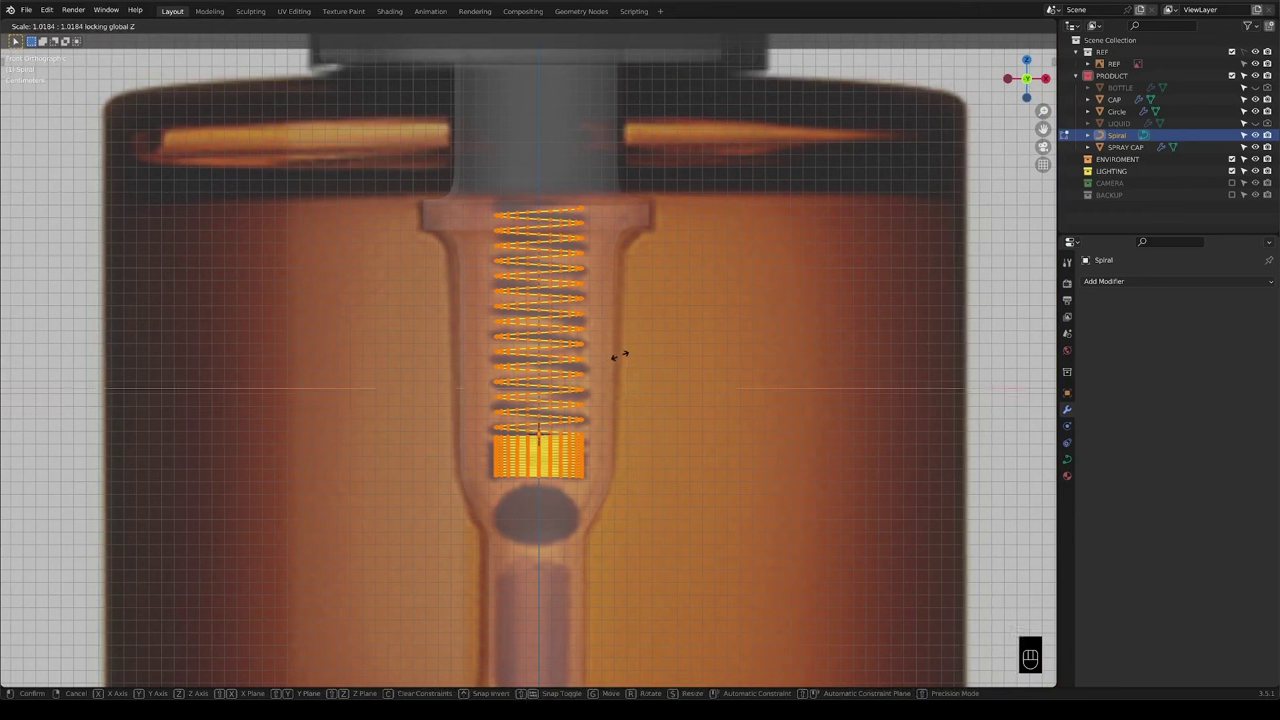
Scale the spiral by about 1.018 in X and Y, leaving Z locked, to match the reference spring's width.
click(620, 355)
scroll(605, 388, down, 3)
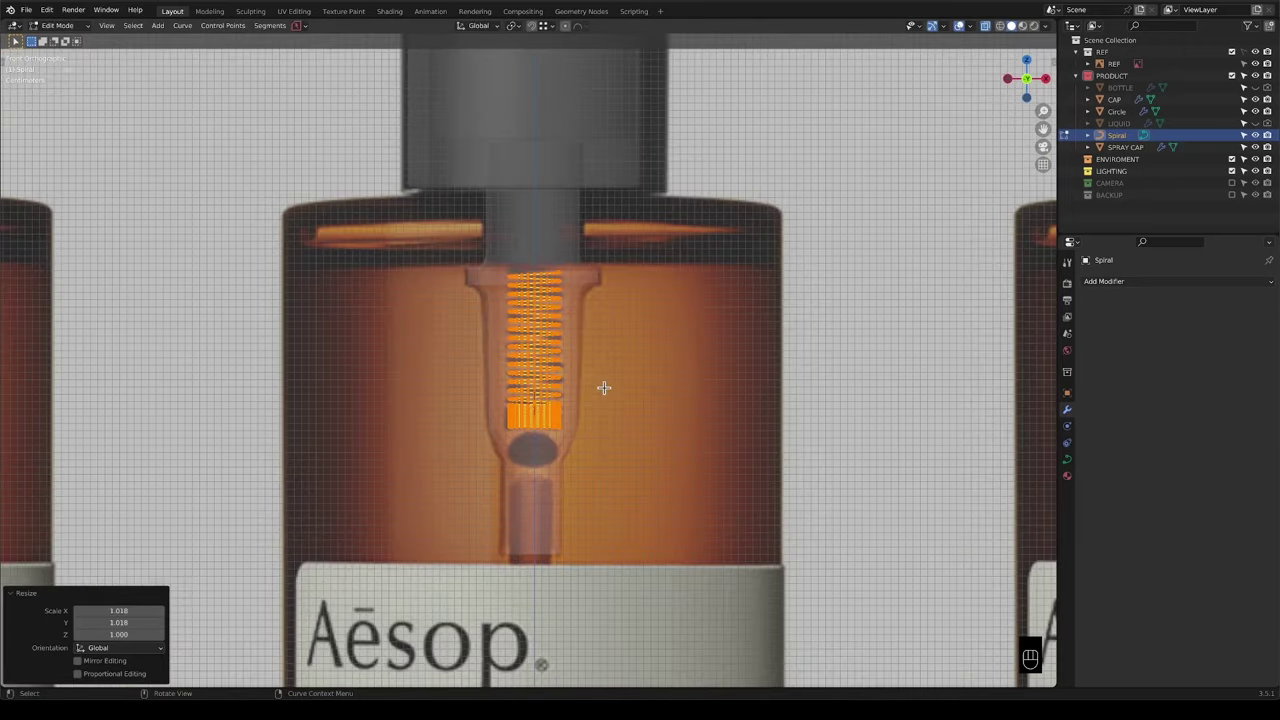
key(Tab)
key(Tab)
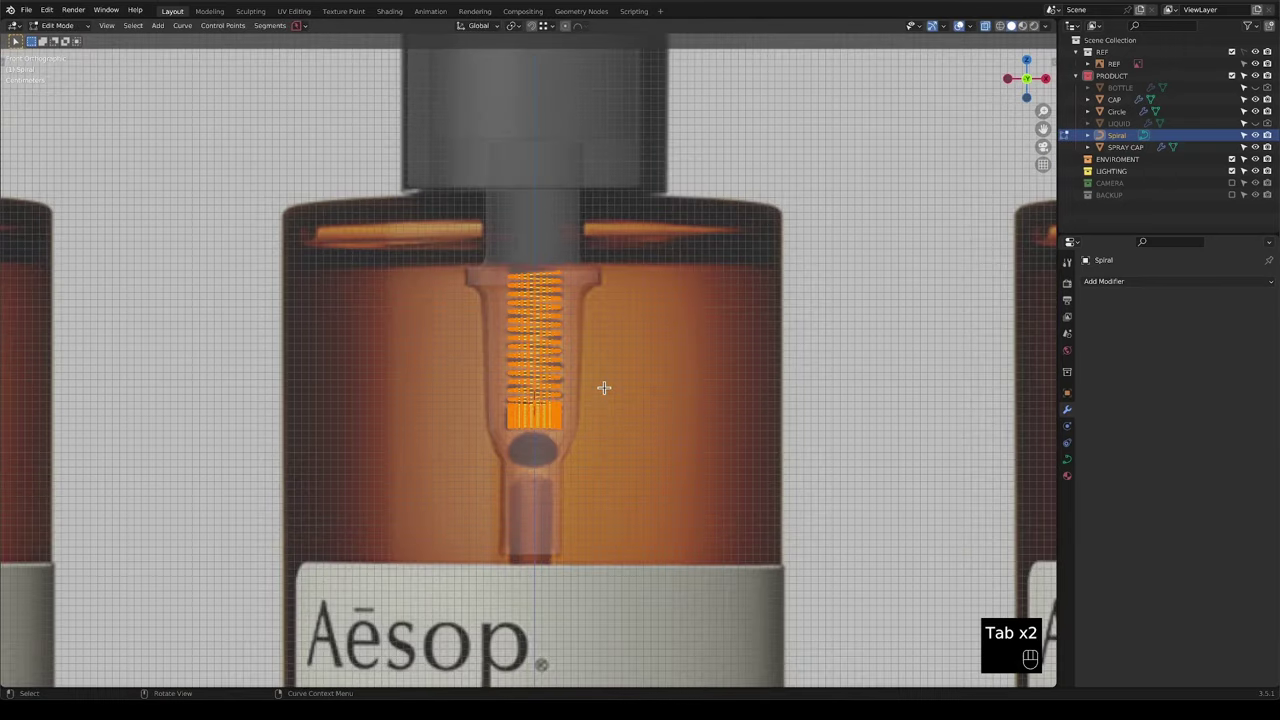
Stretch the spiral's upper, open coils by about 1.071 along Z, using the 3D Cursor as the pivot point.
scroll(601, 384, up, 4)
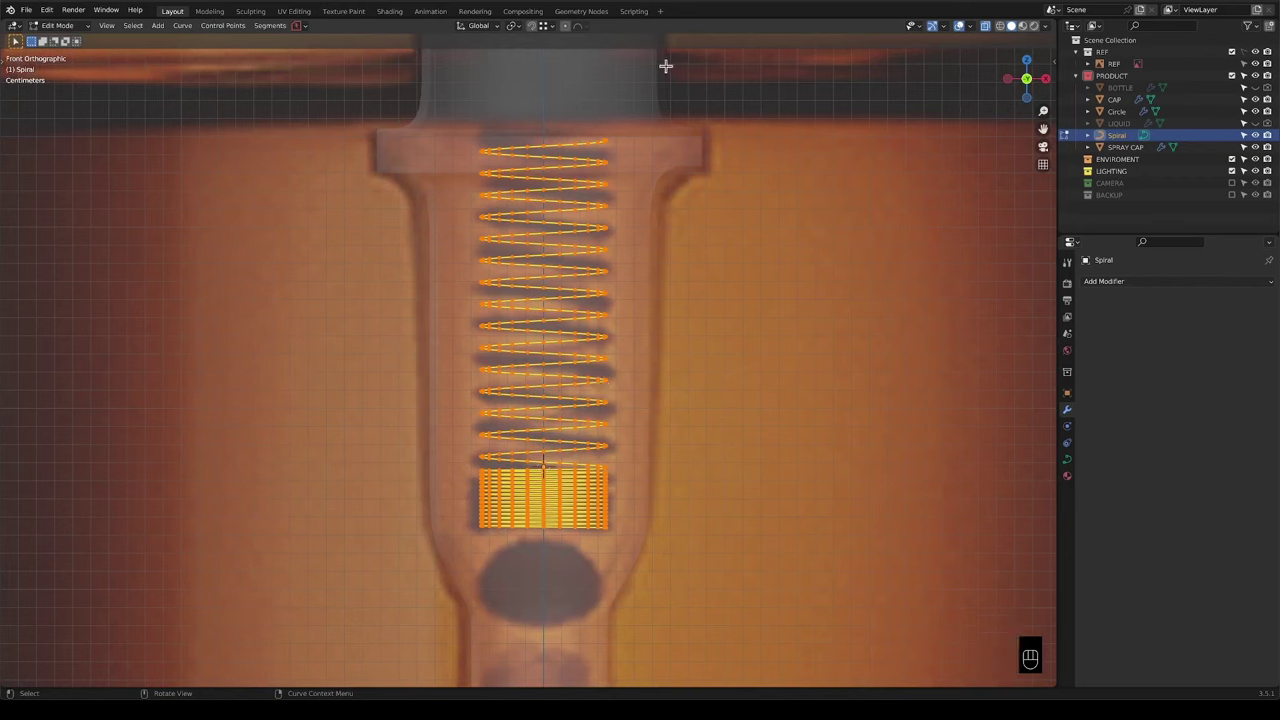
drag(675, 100, 392, 467)
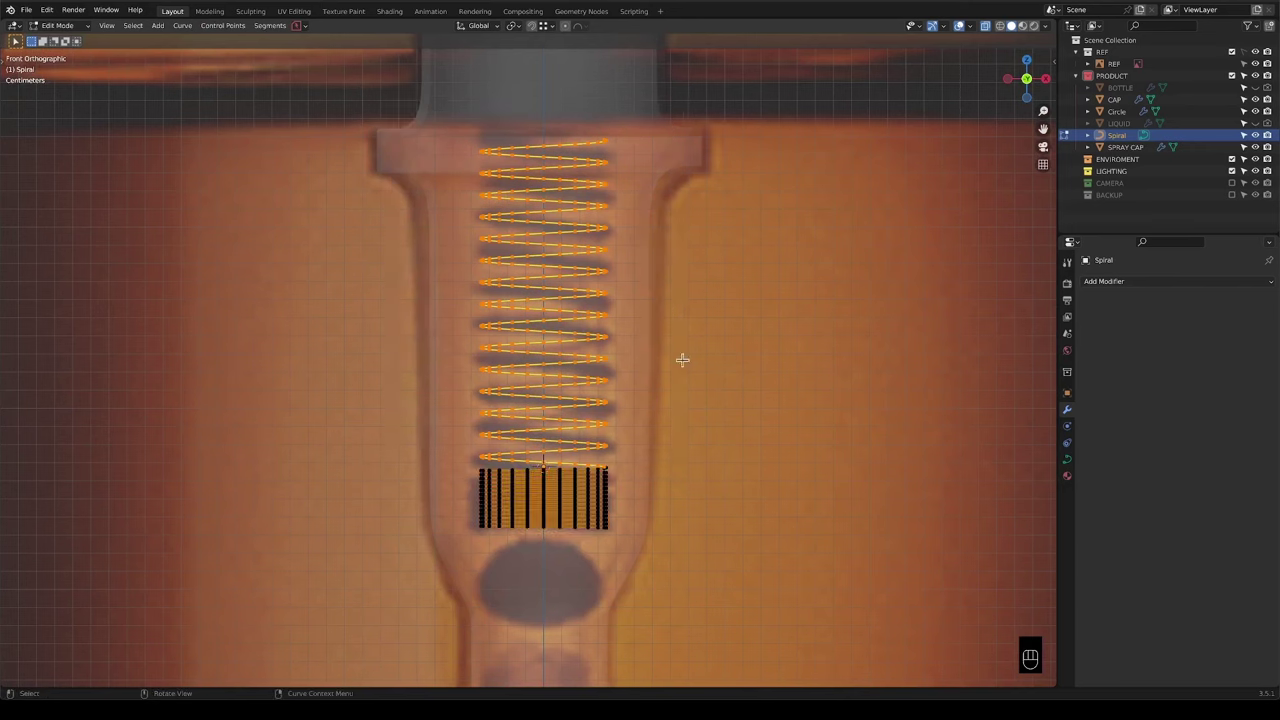
key(period)
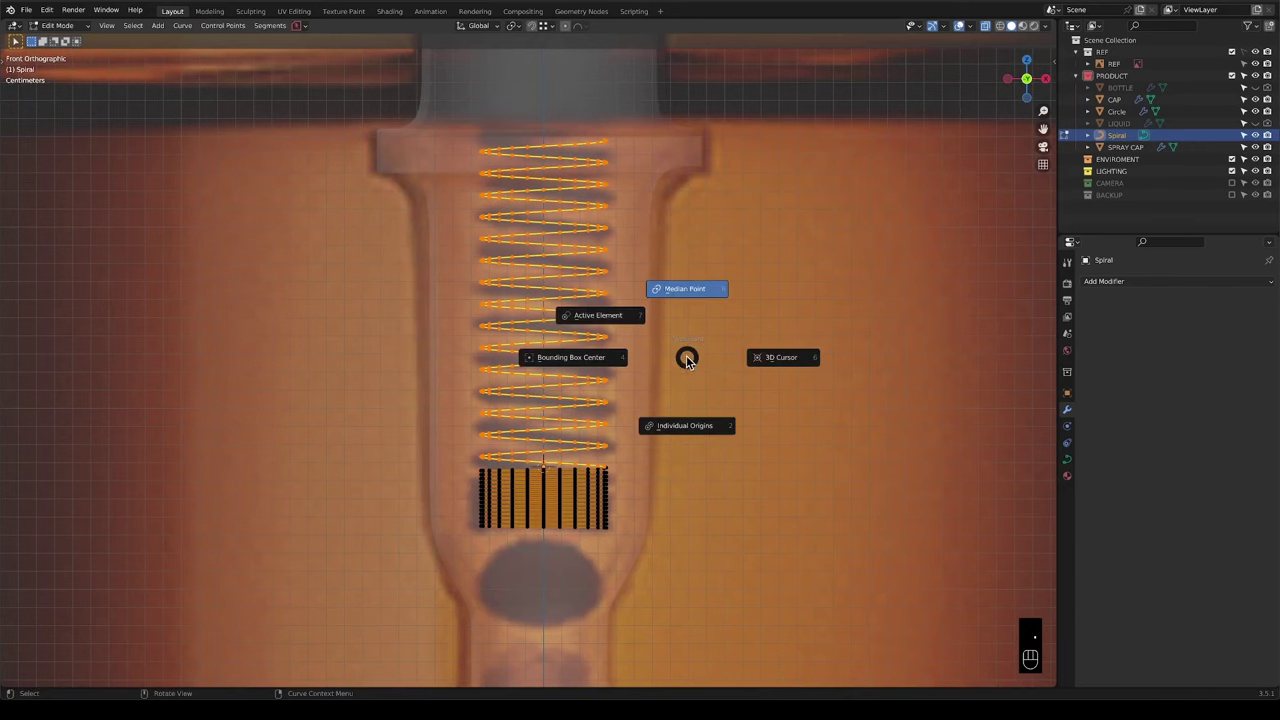
click(775, 357)
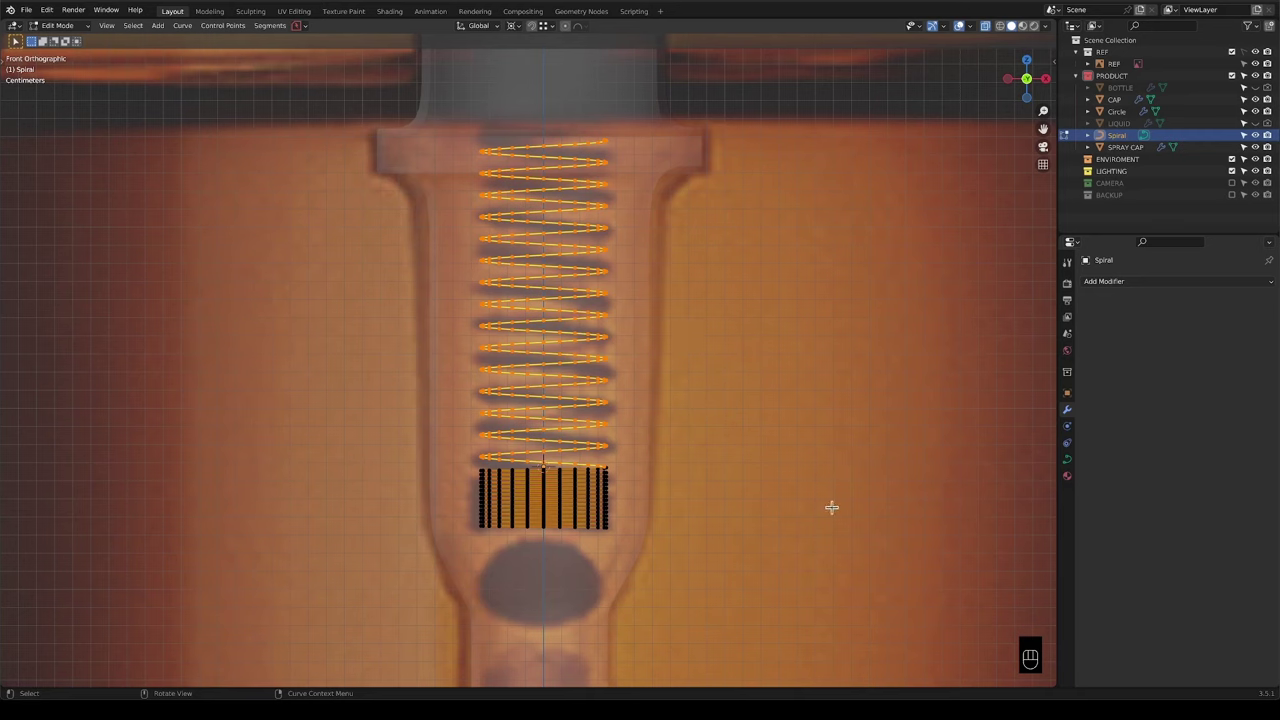
key(s)
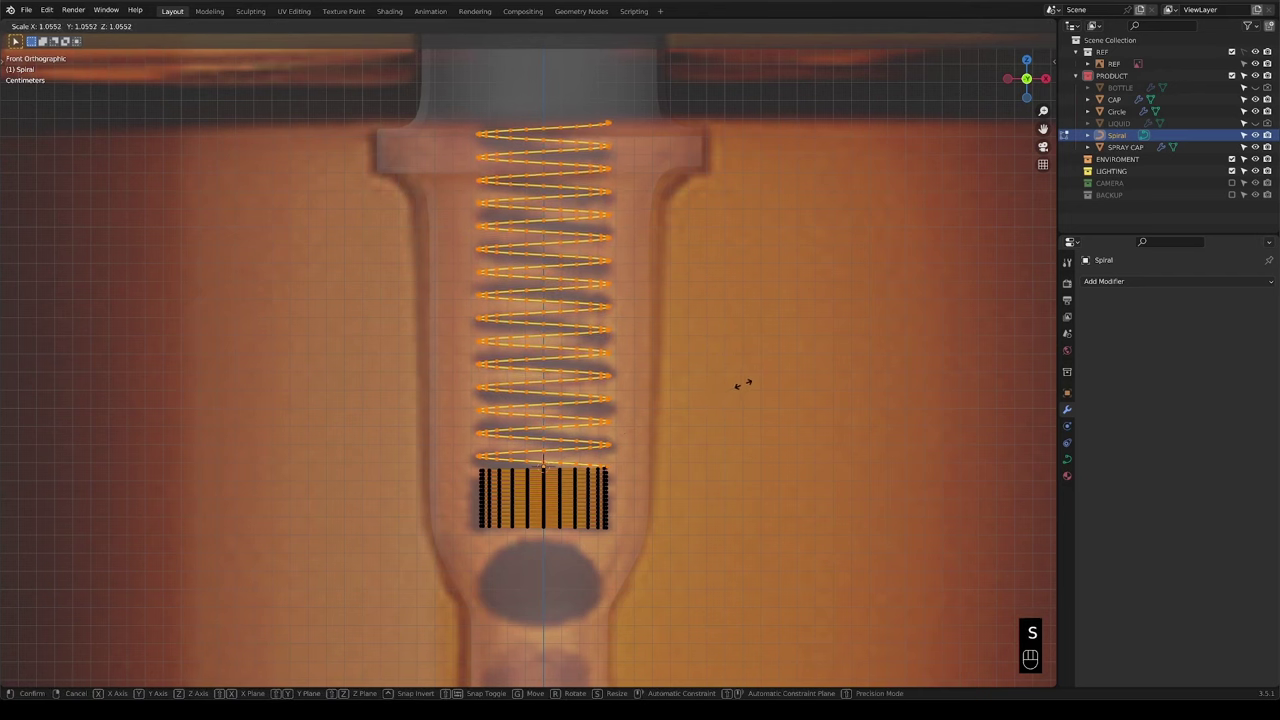
key(z)
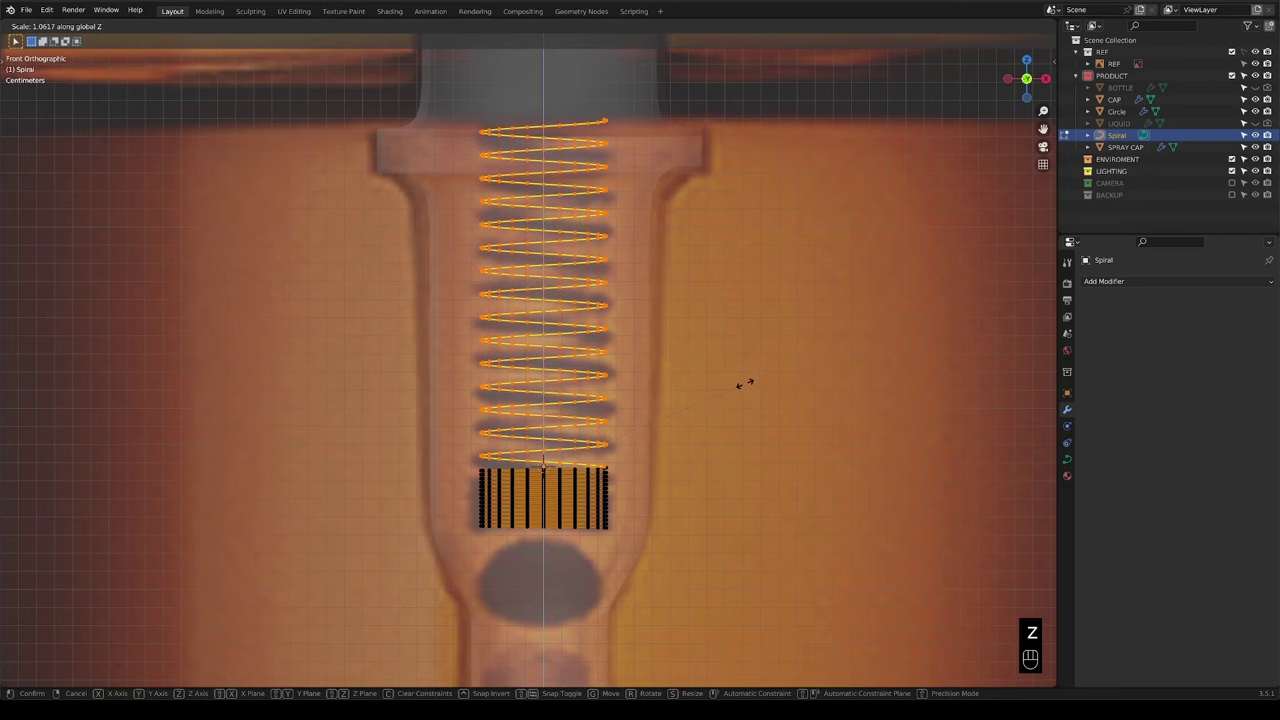
click(748, 381)
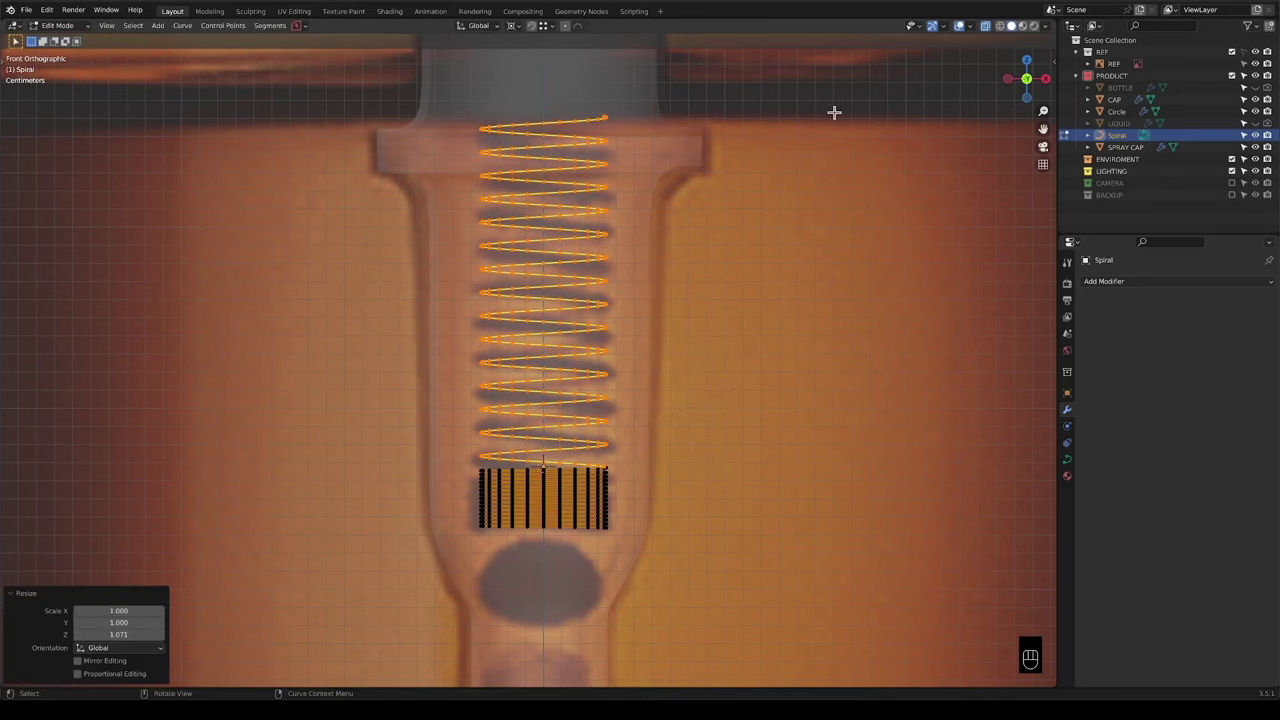
scroll(700, 226, down, 5)
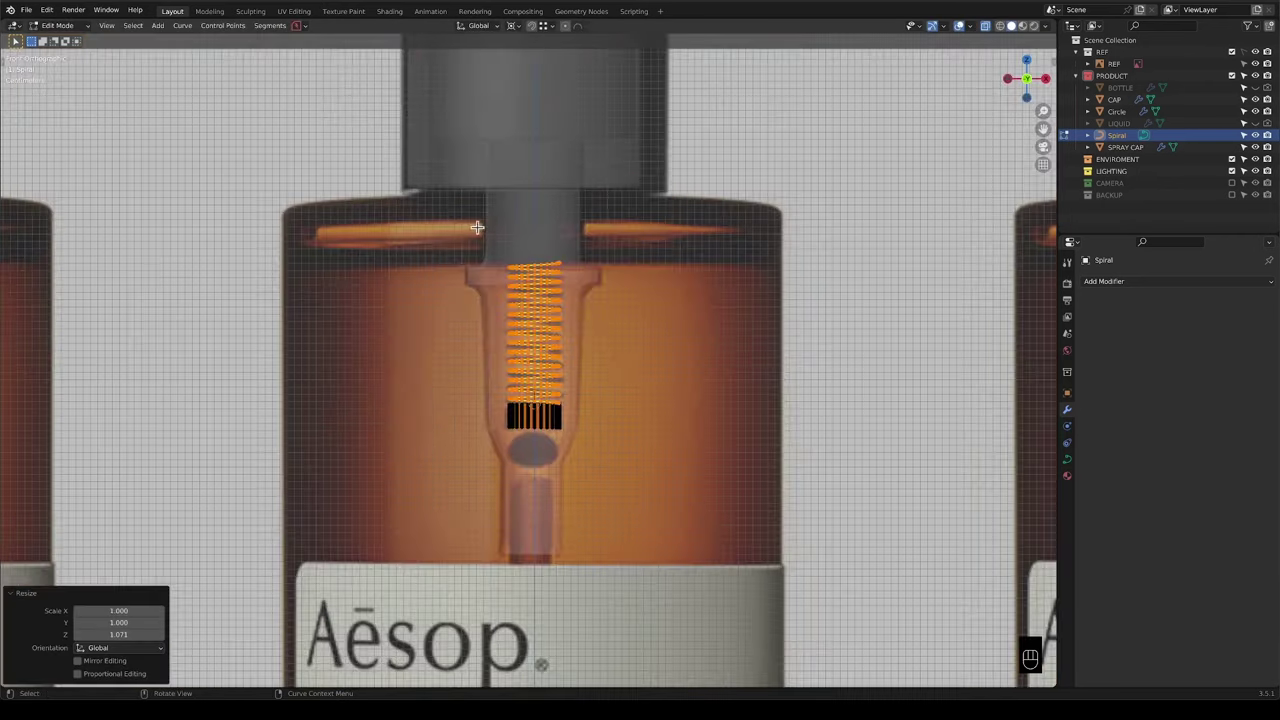
scroll(634, 421, up, 2)
key(Tab)
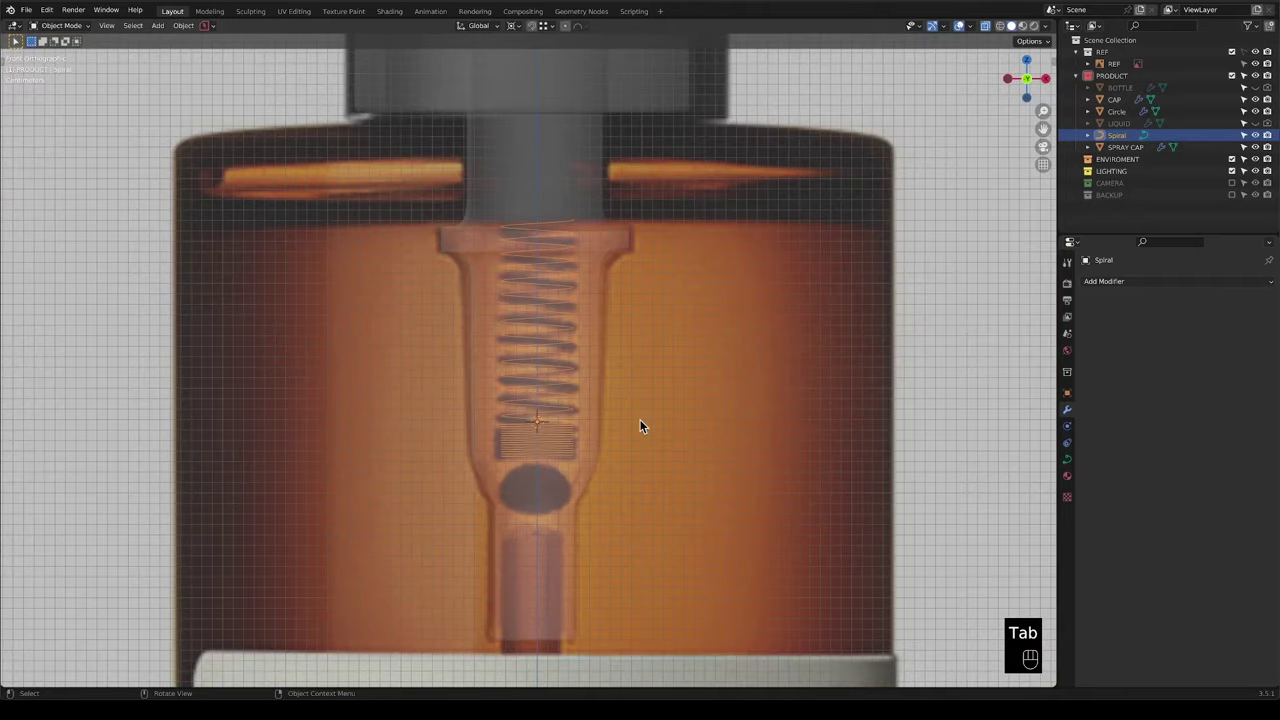
Give the spiral curve a round bevel with a depth of 0.002 m.
shift+middle_drag(551, 420, 548, 391)
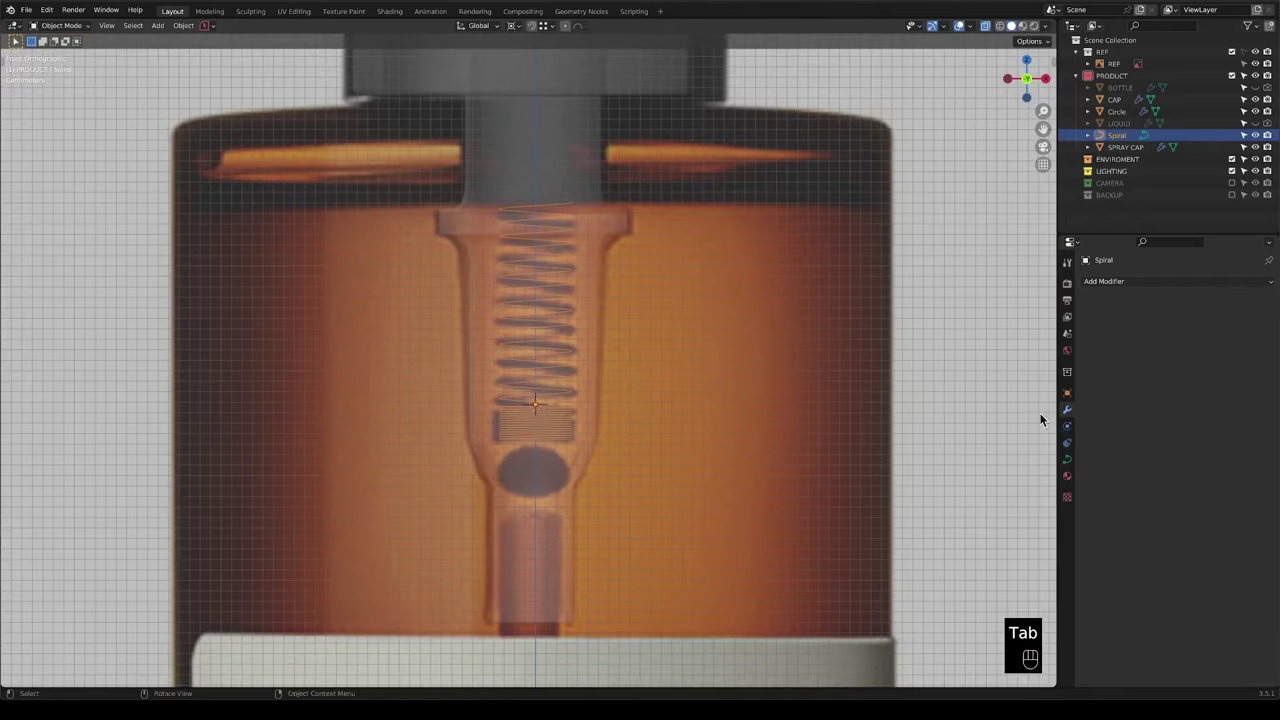
click(1067, 460)
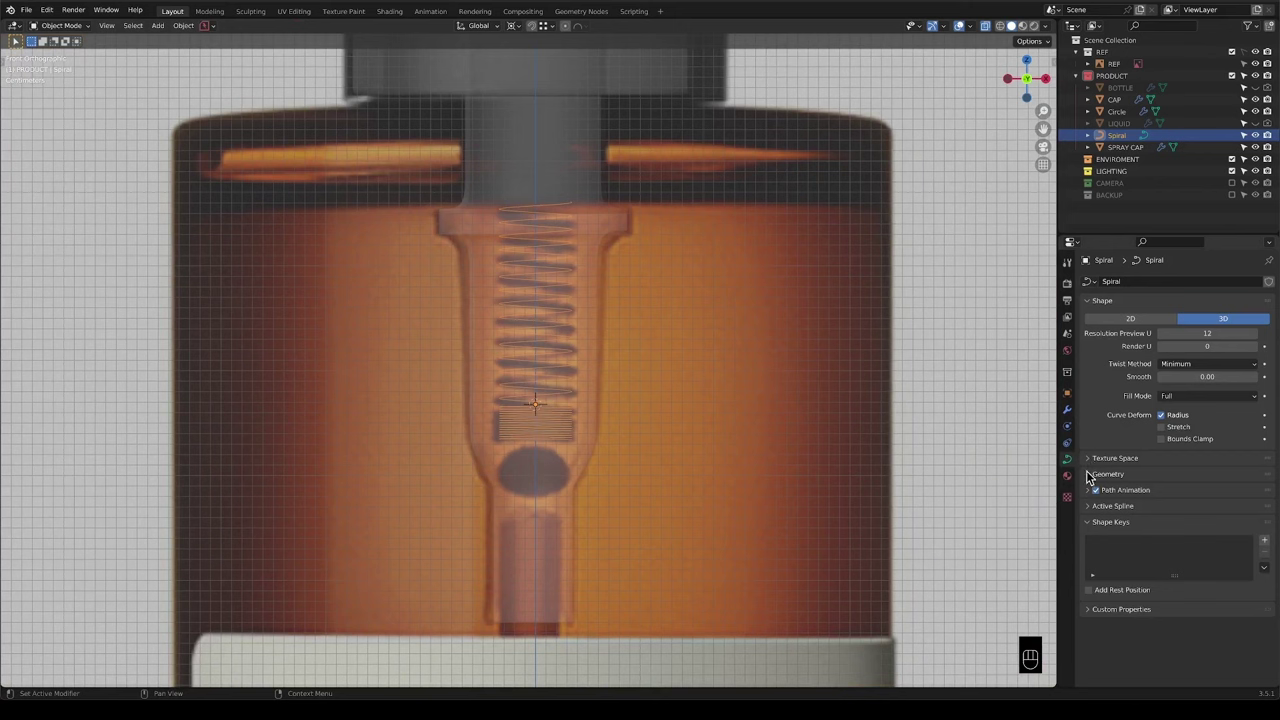
click(1088, 474)
mouse_move(1231, 598)
mouse_down()
mouse_move(1245, 598)
mouse_move(1218, 595)
mouse_up()
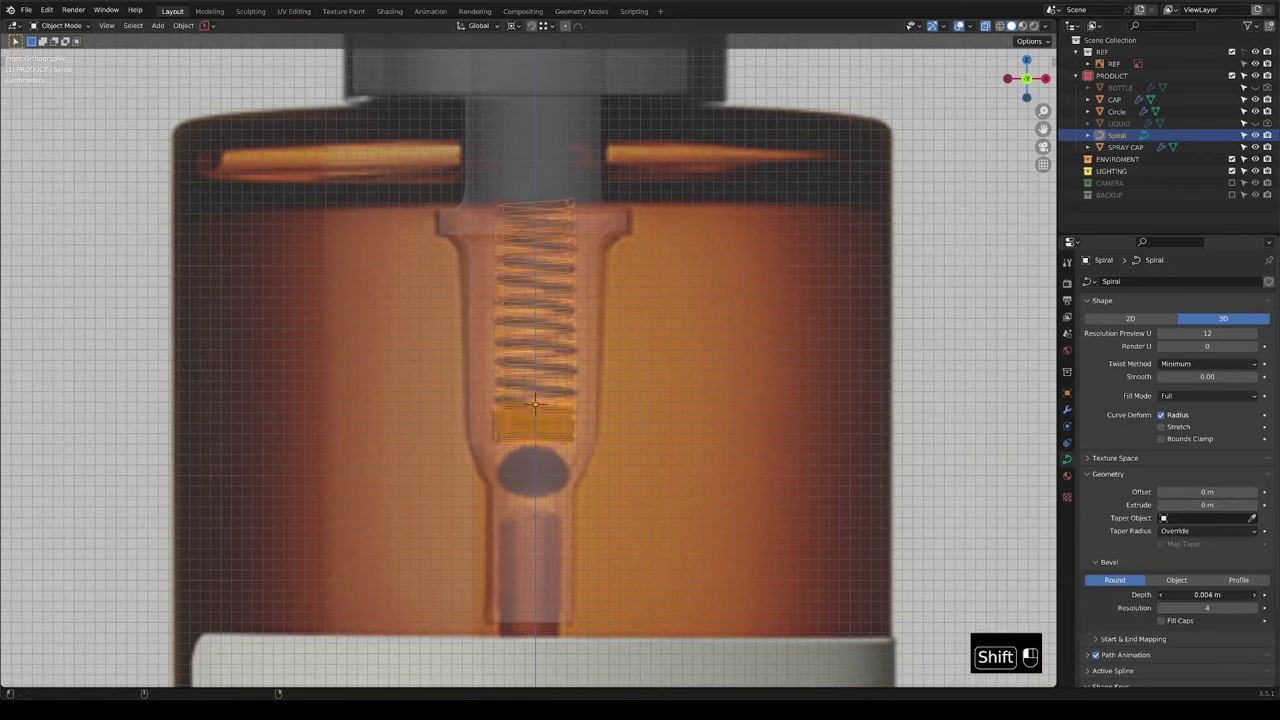
click(1218, 595)
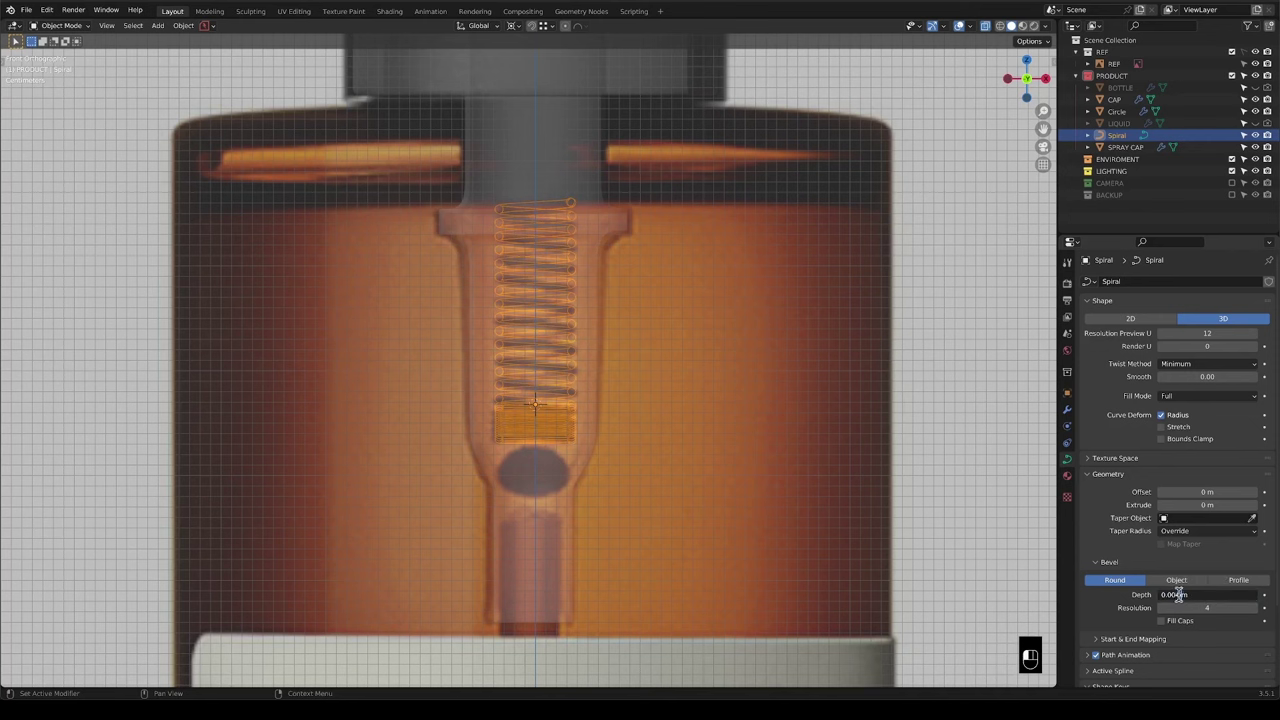
text(0.002)
key(Return)
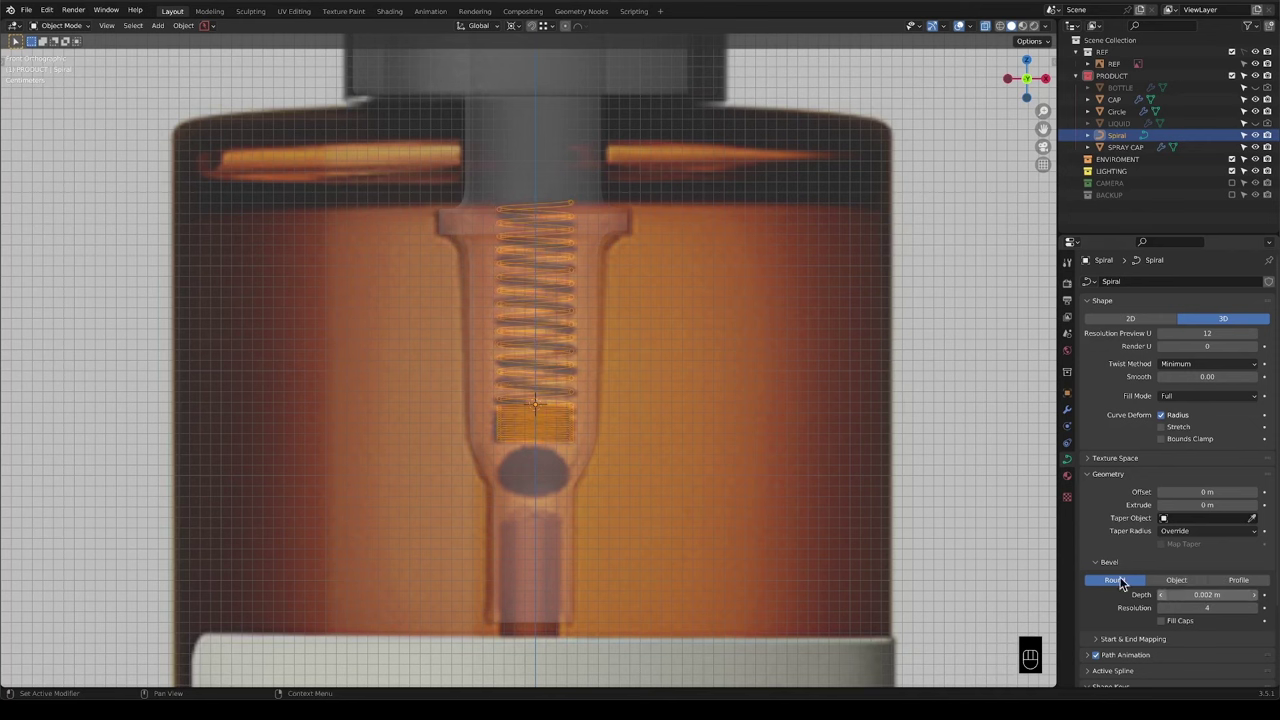
Turn off X-ray display and rename the spiral object SPRING.
scroll(505, 276, down, 4)
shift+middle_drag(532, 325, 522, 242)
key(alt+z)
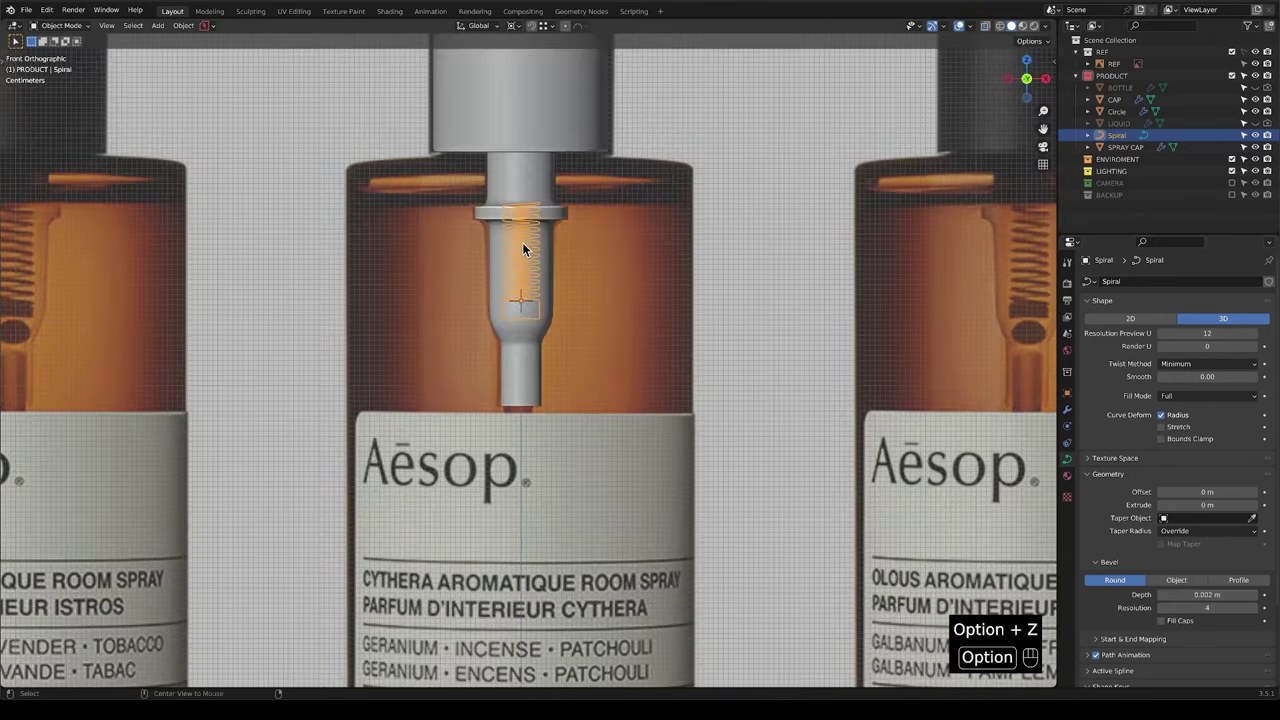
scroll(518, 300, up, 3)
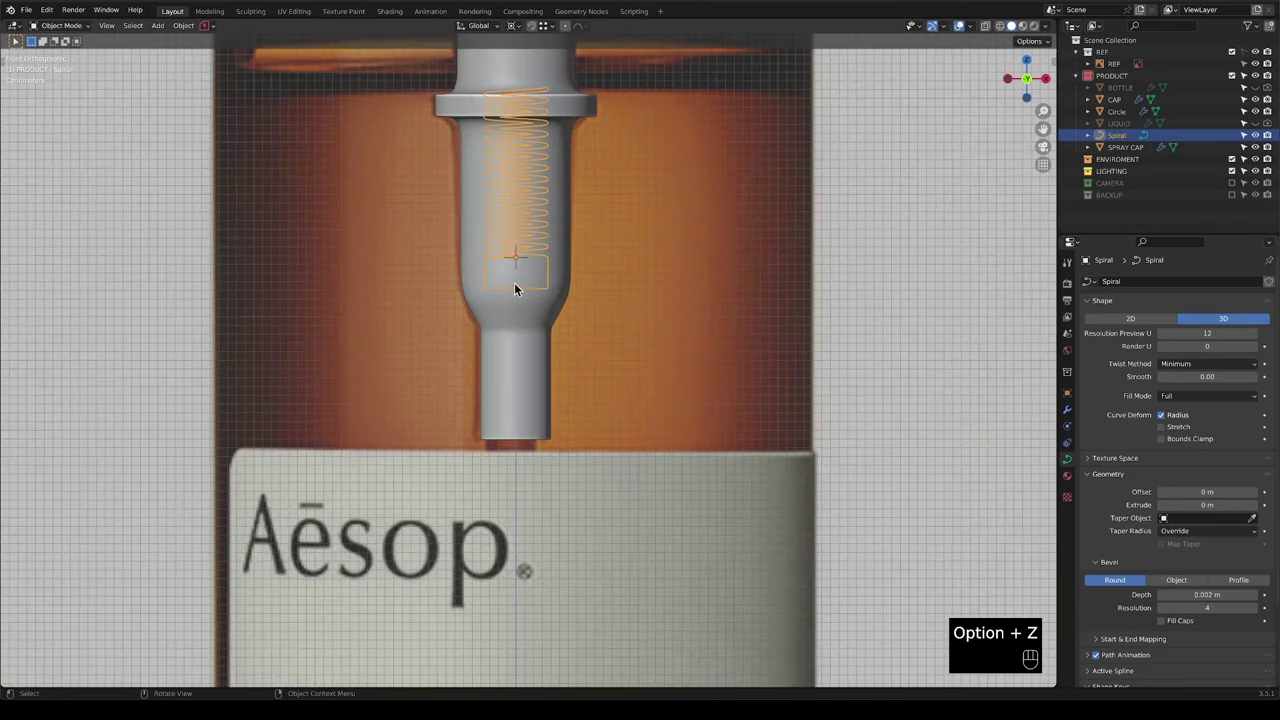
double_click(1116, 135)
text(S)
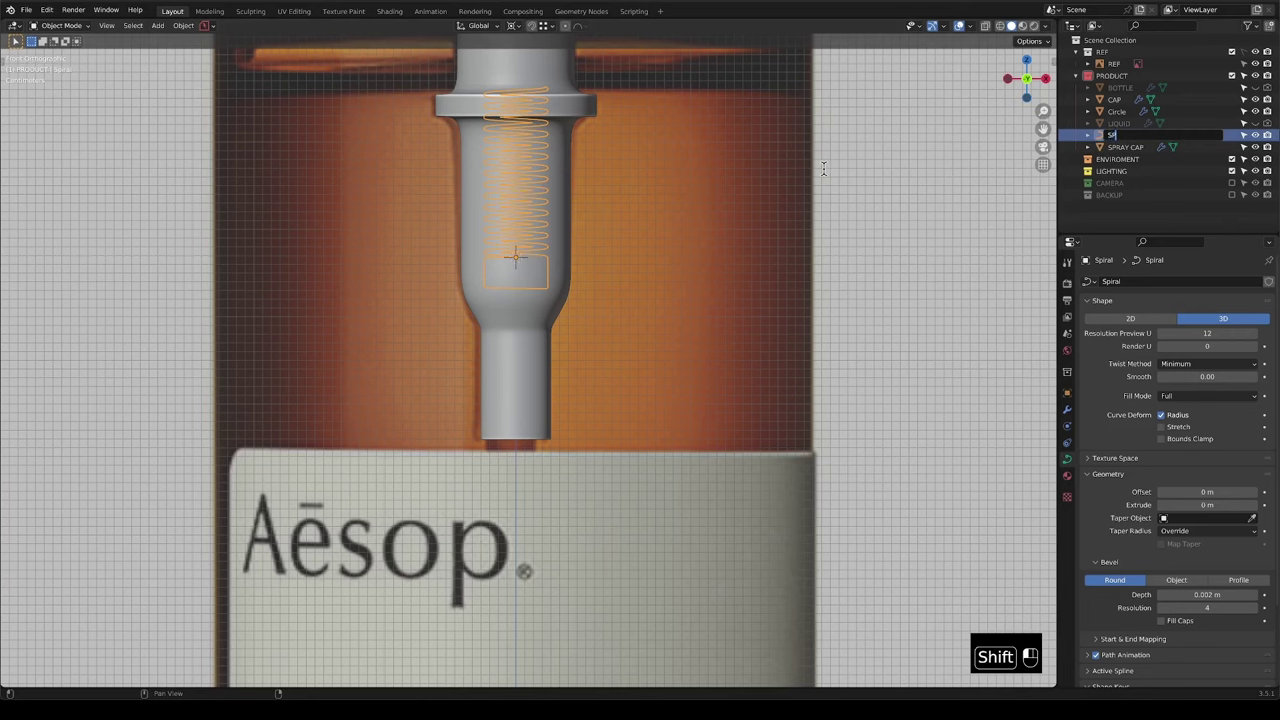
text(PRING)
key(Return)
Turn X-ray display on so the reference ball beneath the spring can be traced in Object Mode.
scroll(612, 331, up, 3)
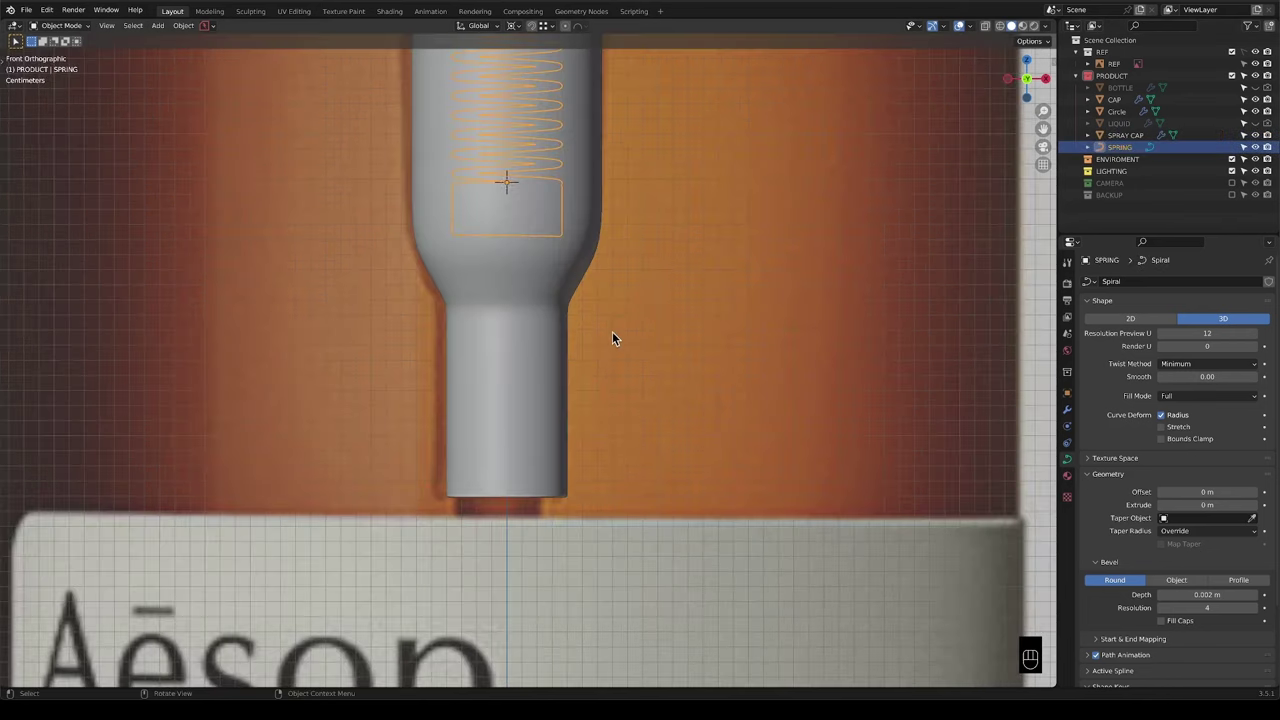
key(Tab)
key(alt+z)
shift+middle_drag(548, 278, 553, 356)
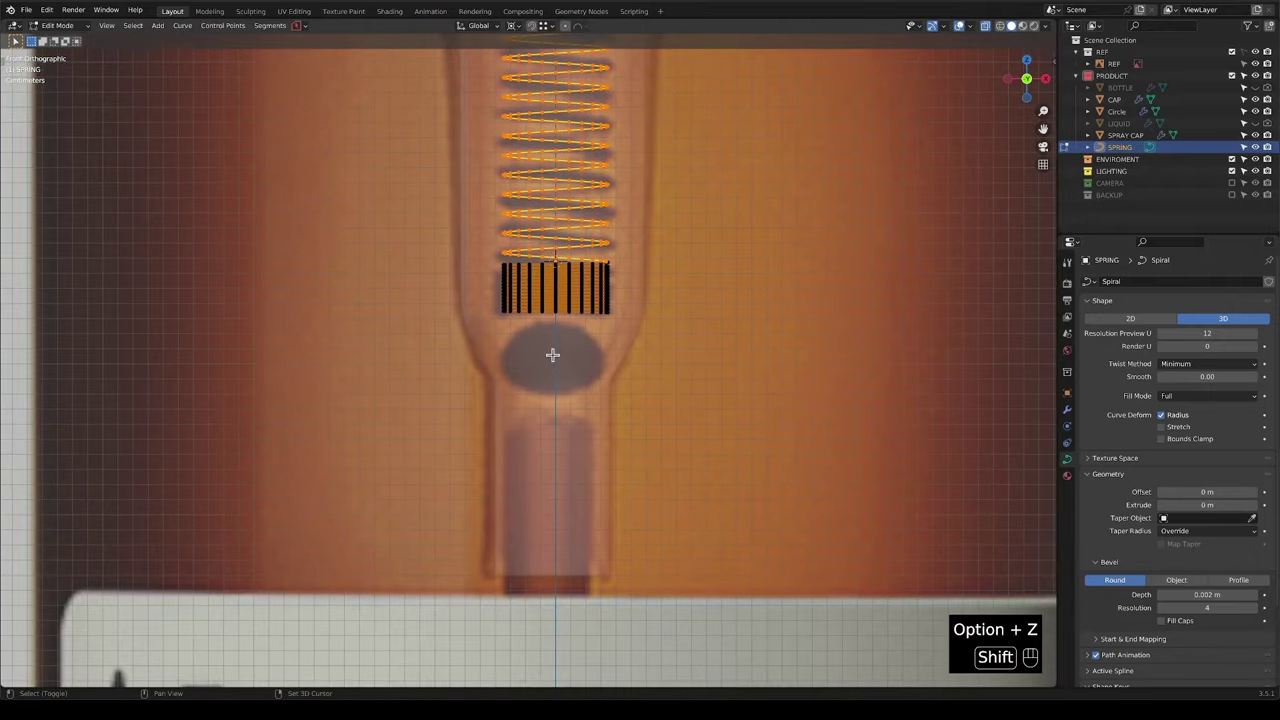
scroll(553, 356, down, 1)
key(Tab)
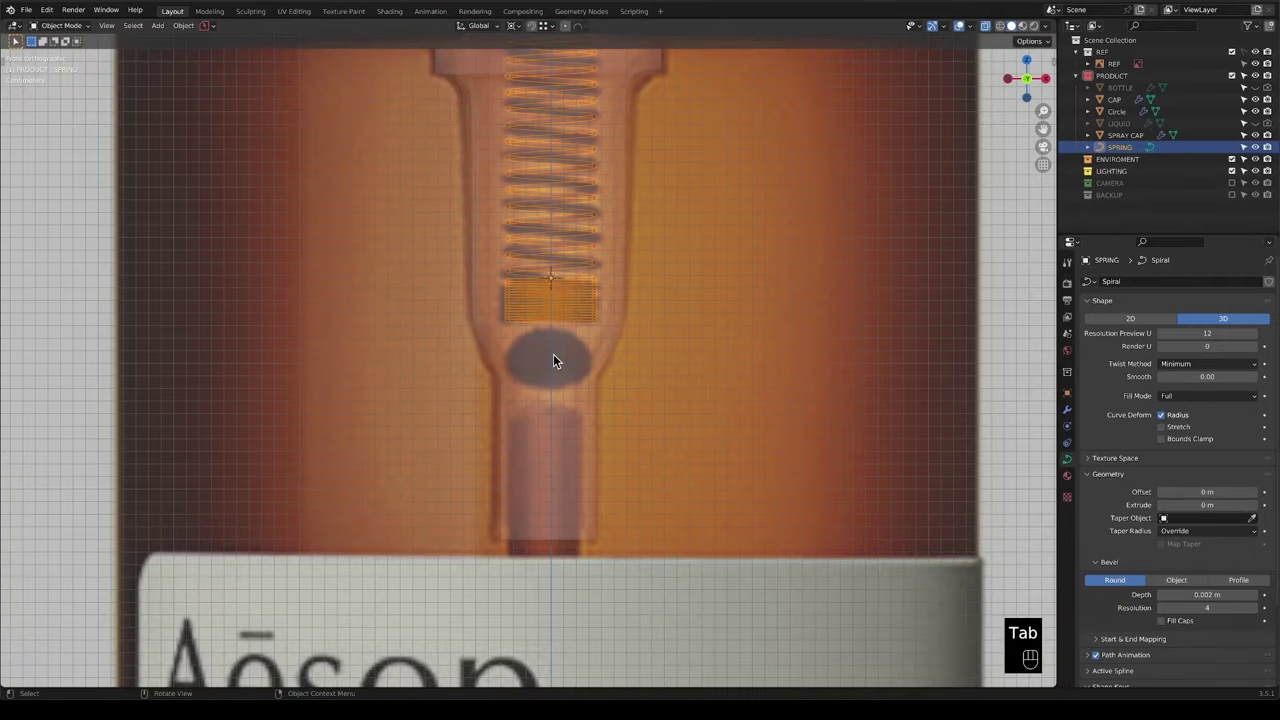
Try adding a quad sphere for the ball beneath the spring, and delete it.
key(shift+a)
mouse_move(536, 347)
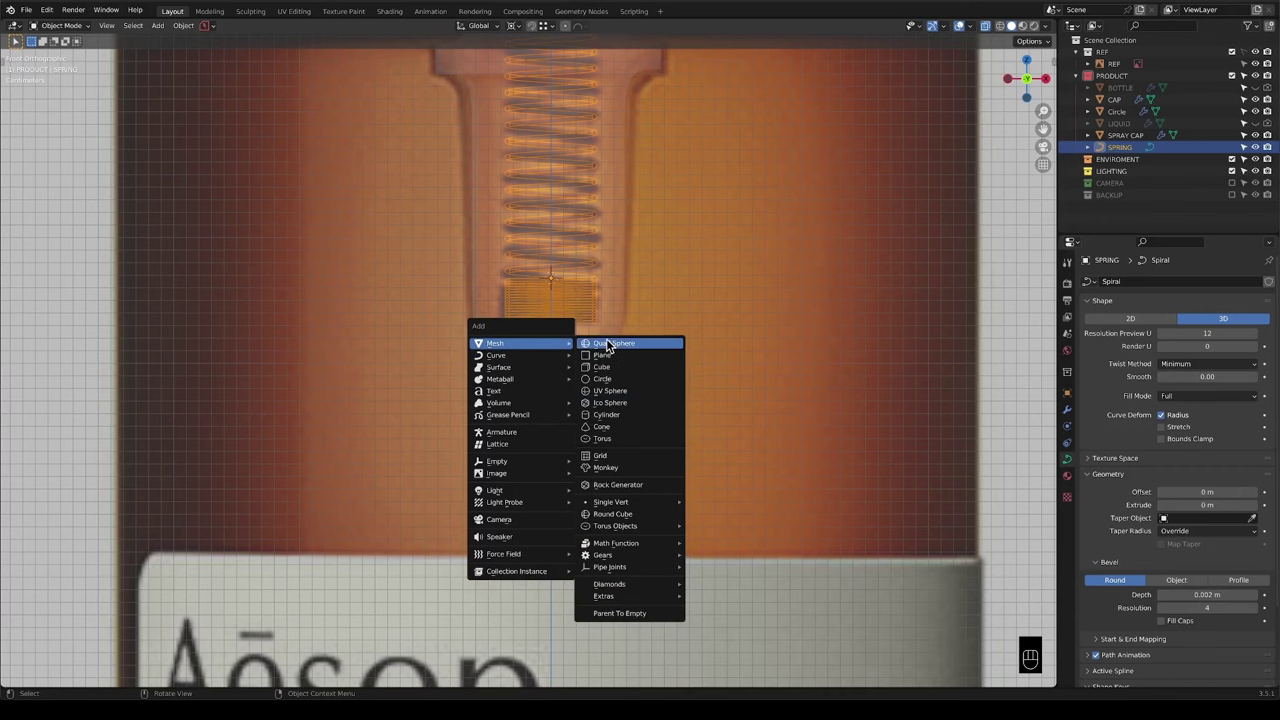
click(607, 344)
scroll(618, 336, down, 3)
scroll(613, 325, up, 3)
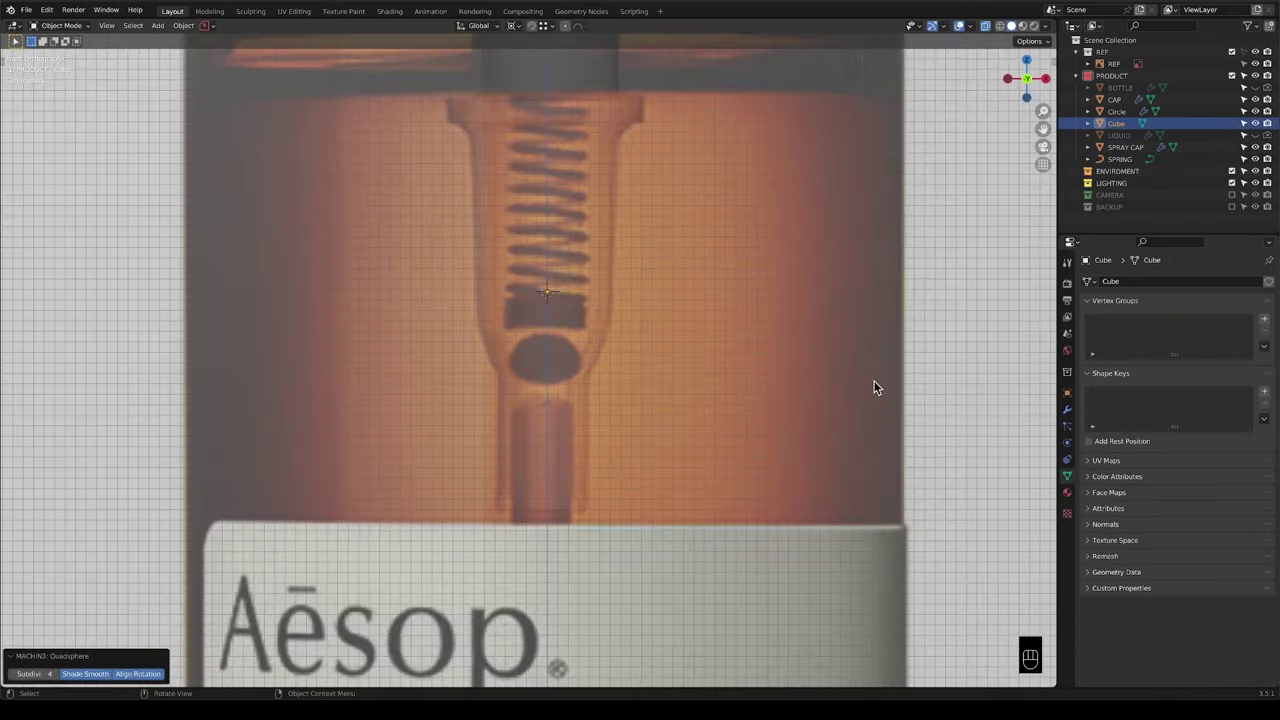
click(44, 671)
text(2)
key(Escape)
scroll(323, 466, down, 8)
key(x)
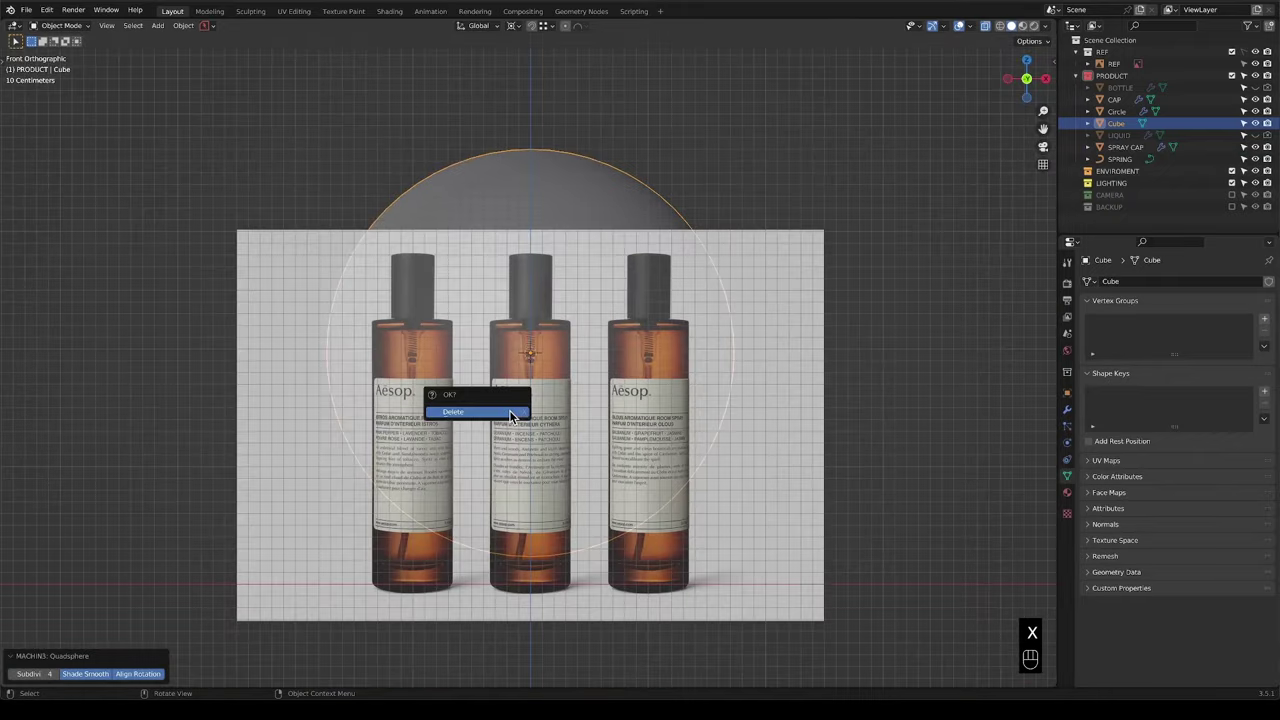
click(510, 413)
Add a UV sphere at the 3D cursor with 24 segments.
scroll(491, 348, up, 10)
key(shift+a)
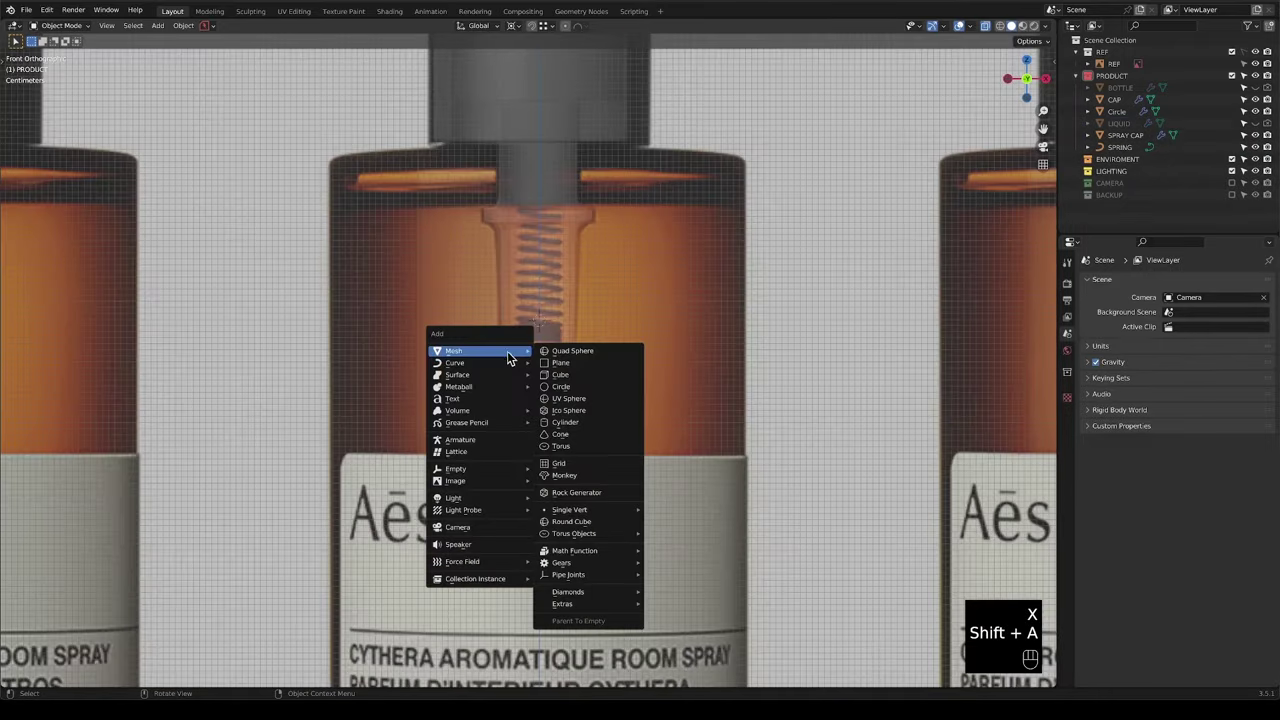
click(581, 400)
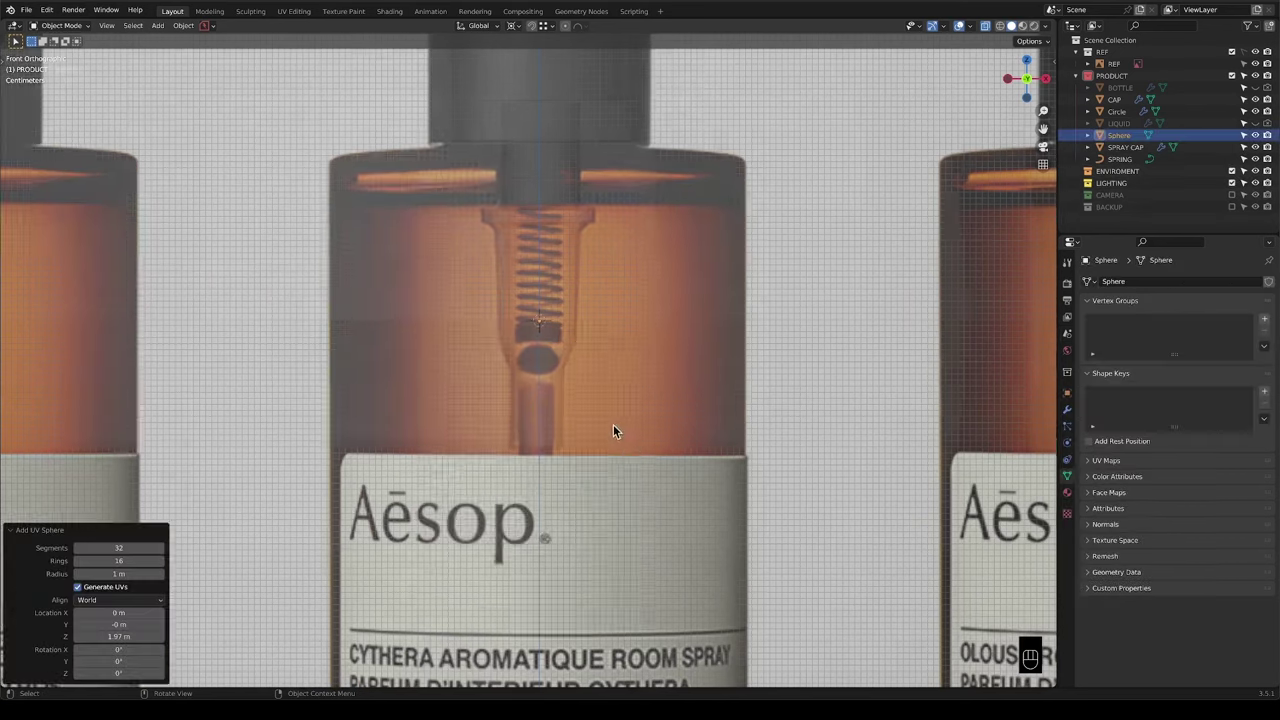
scroll(613, 428, down, 6)
scroll(611, 424, down, 2)
double_click(115, 547)
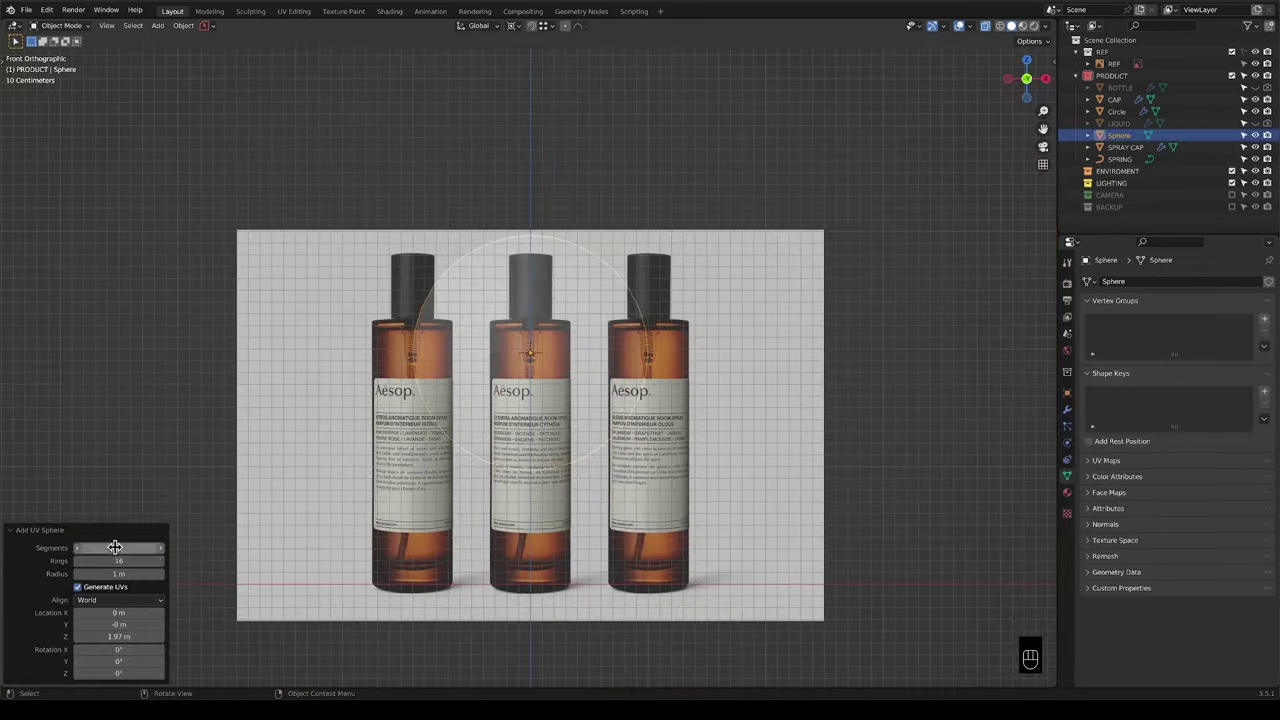
text(24)
key(Return)
Scale the sphere down uniformly to about the reference ball's size, by factors of about 0.236, 0.439 and 0.287.
key(s)
click(570, 340)
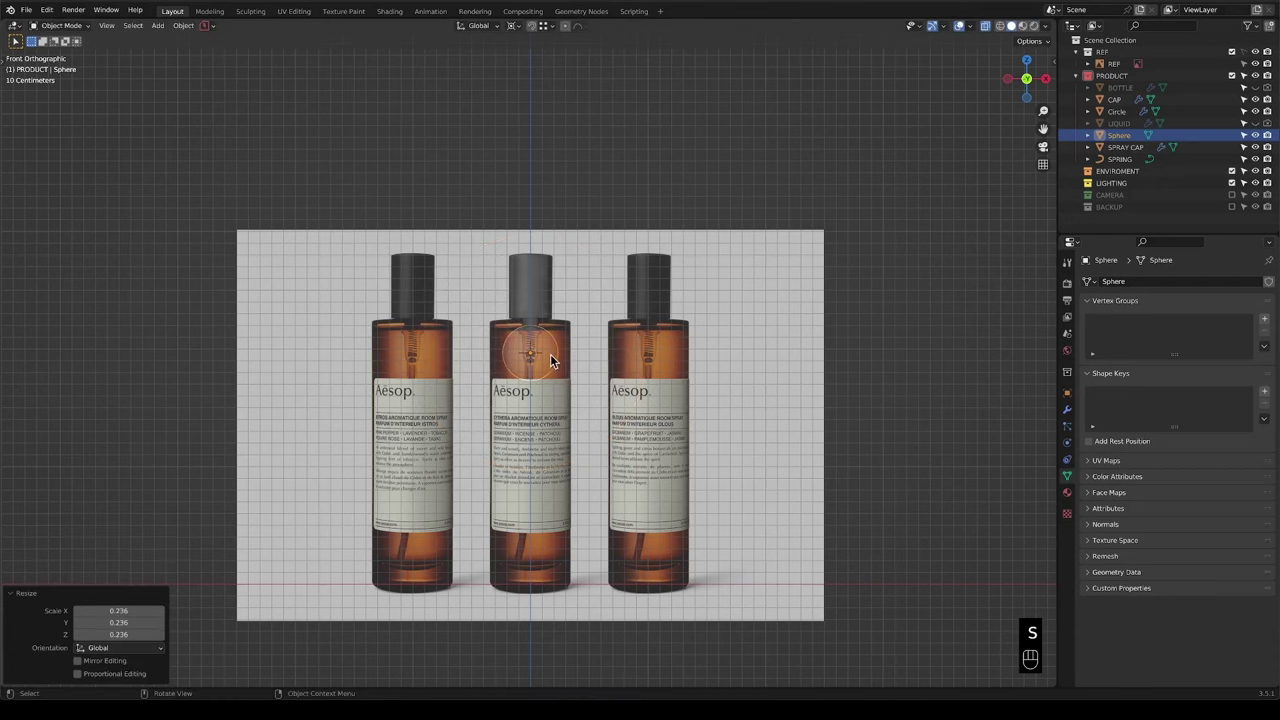
scroll(560, 350, up, 7)
key(s)
scroll(655, 350, up, 6)
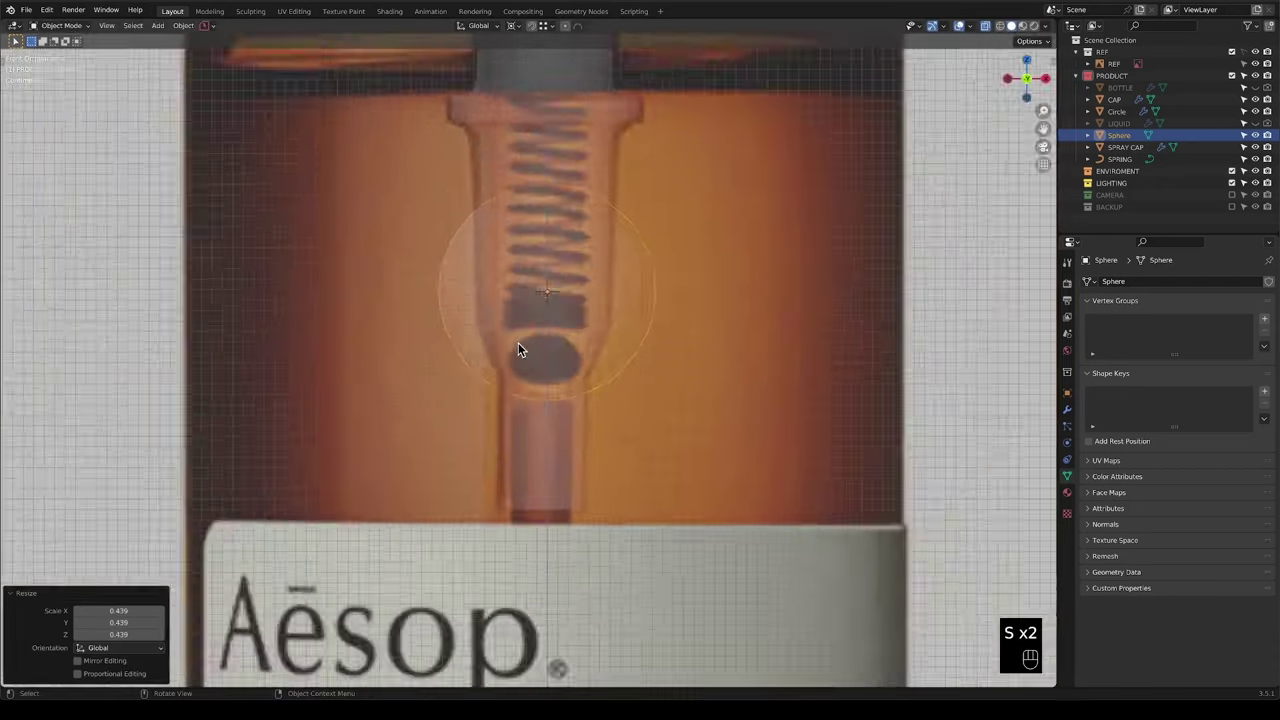
key(s)
click(644, 260)
Move the sphere down about 0.067 m along Z onto the reference ball beneath the spring.
key(g)
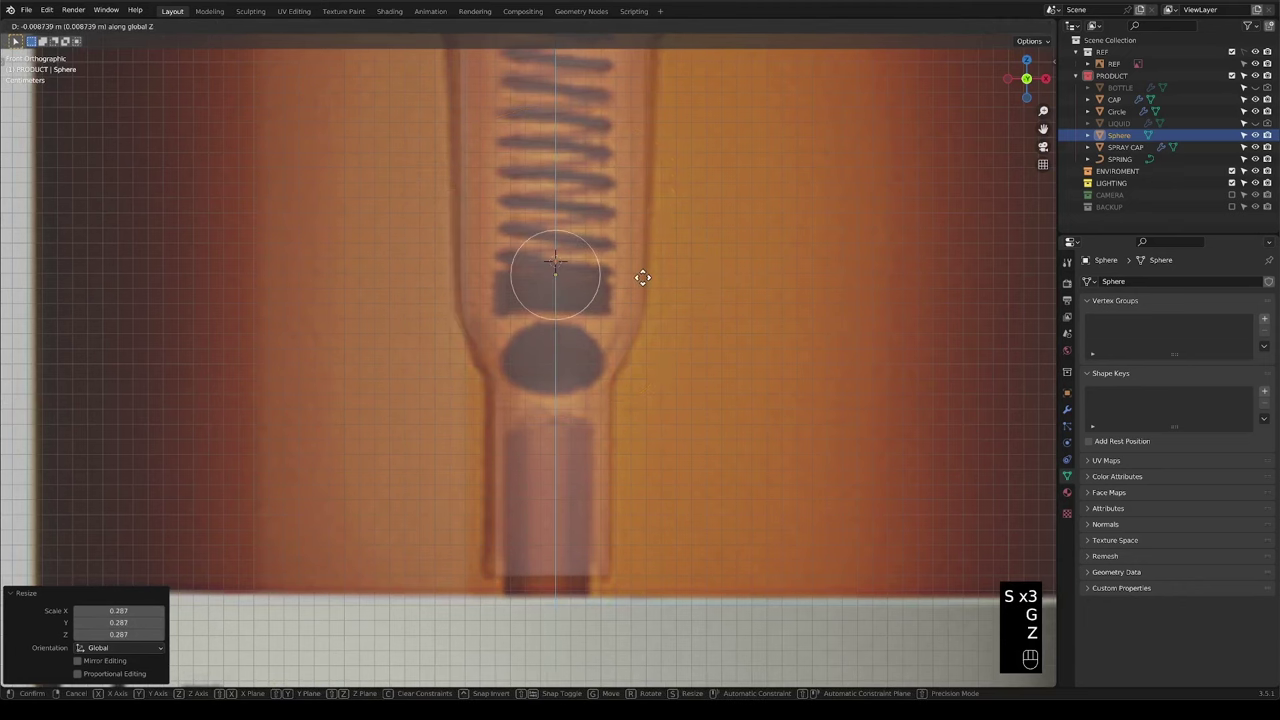
key(z)
click(621, 366)
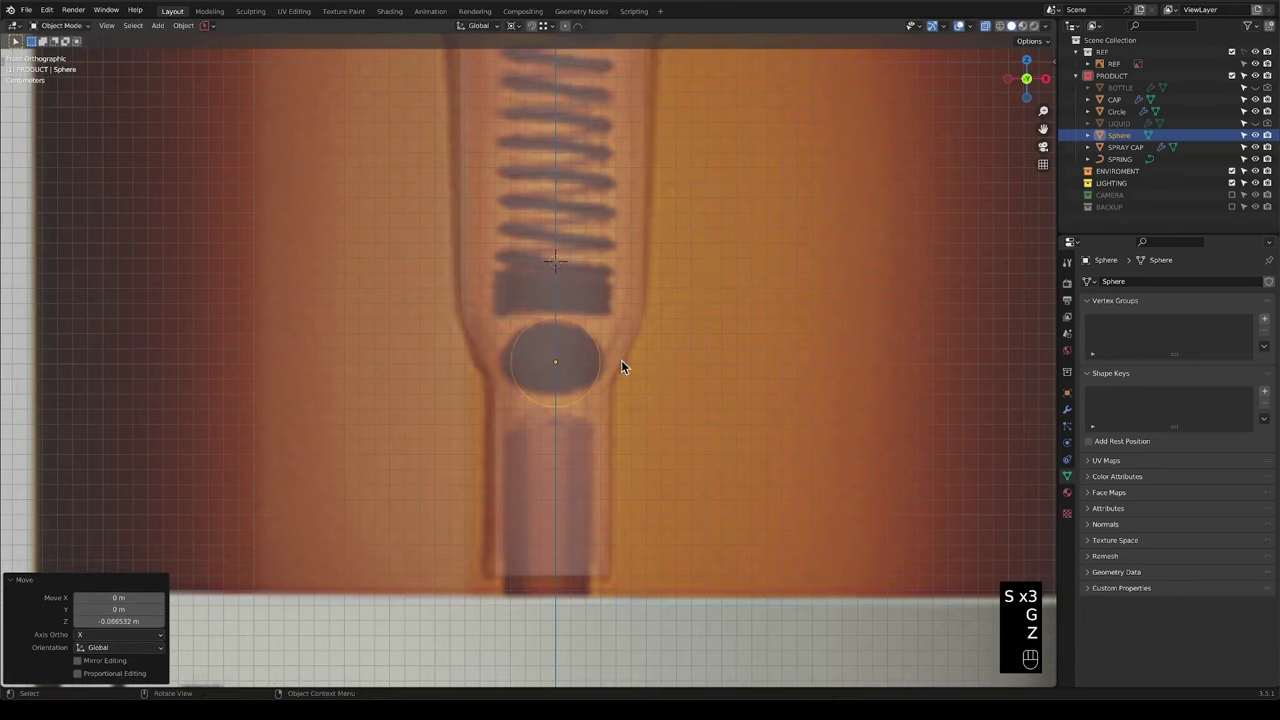
key(s)
key(z)
right_click(673, 297)
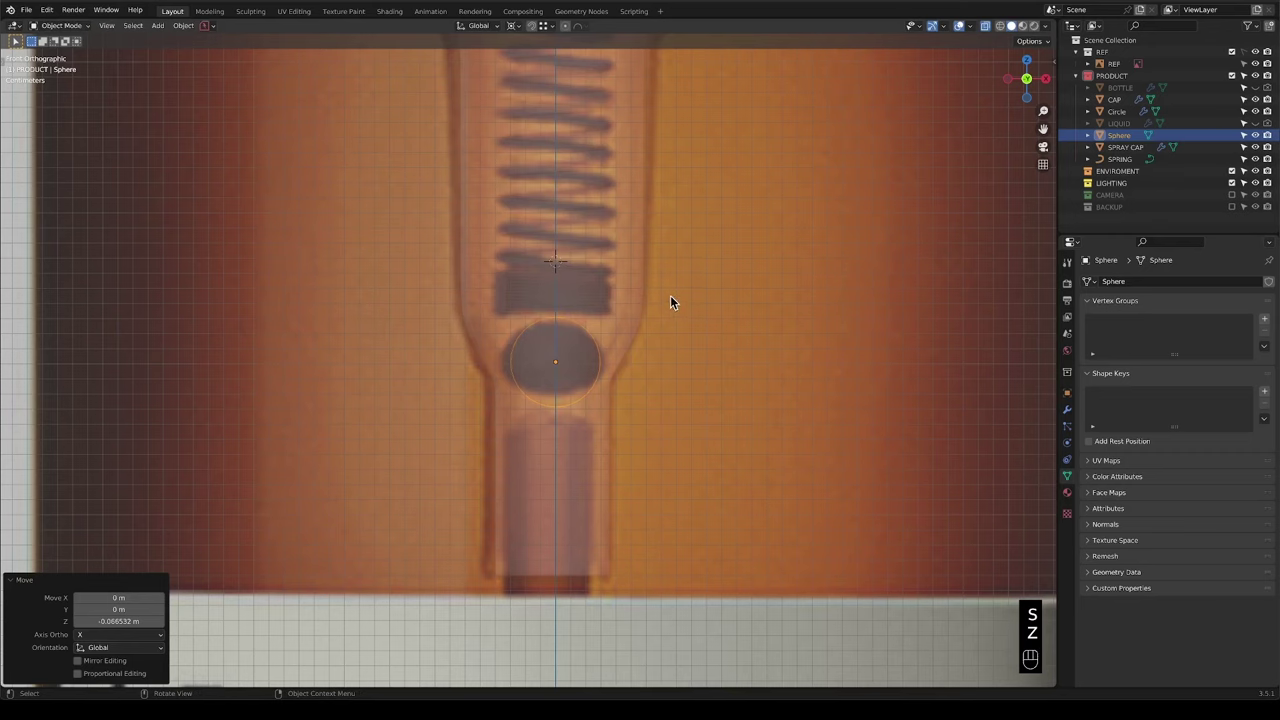
Switch the transform pivot point from the 3D Cursor to Median Point.
key(period)
click(667, 287)
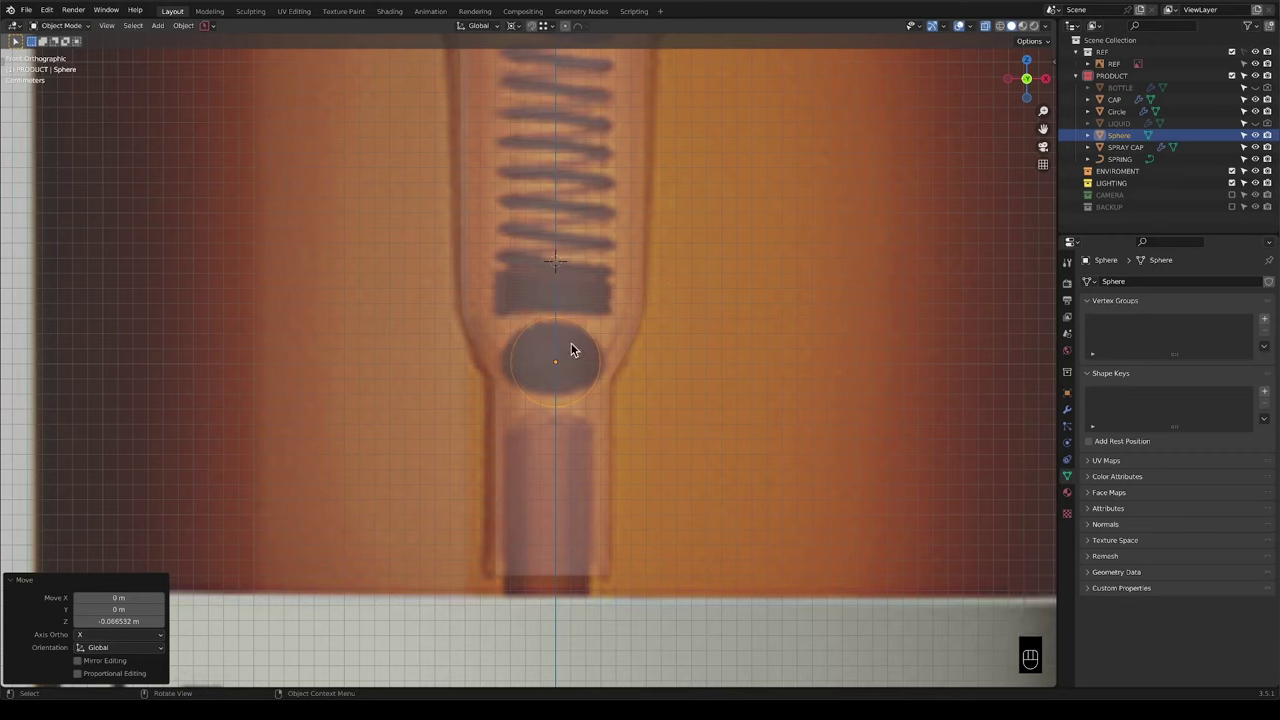
key(period)
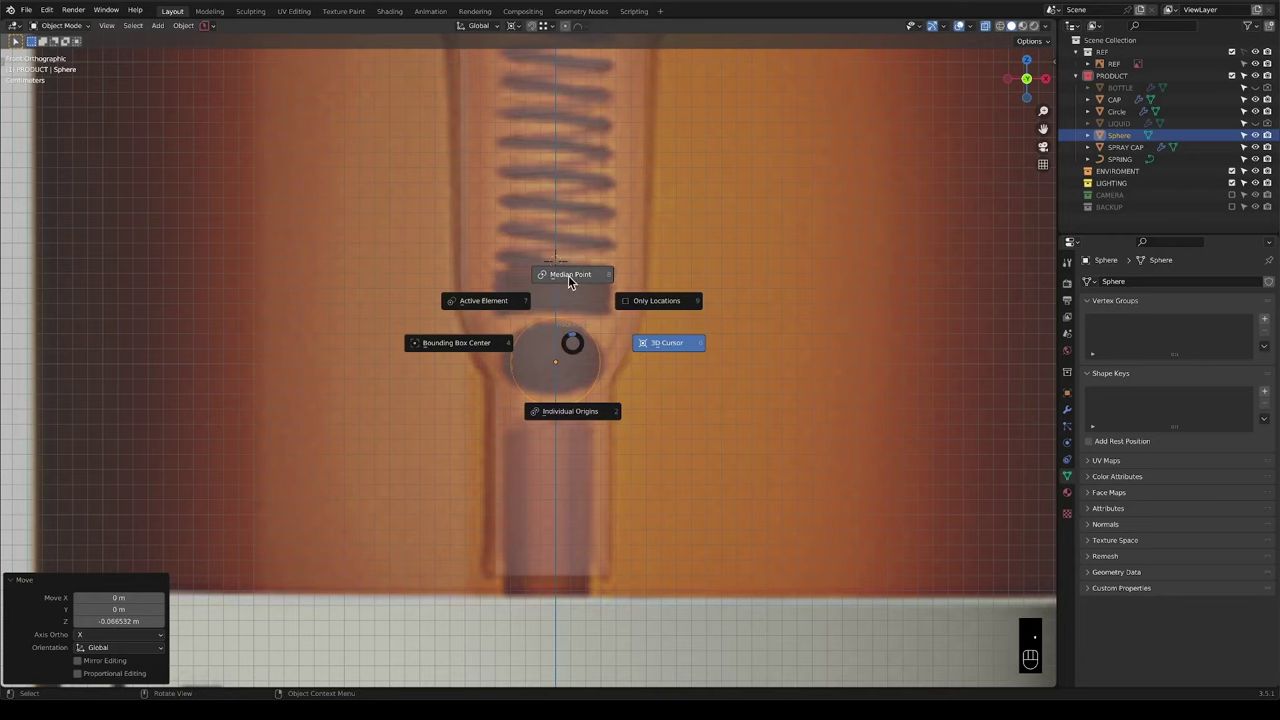
click(569, 278)
key(period)
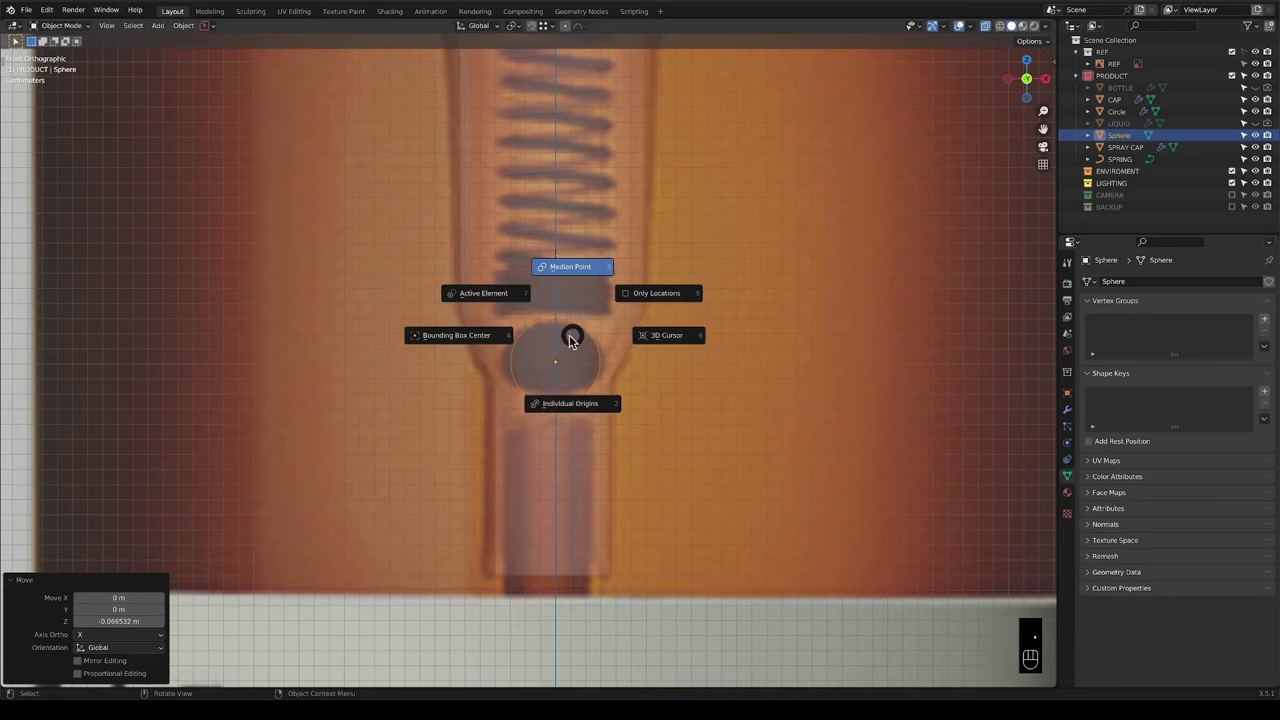
click(568, 340)
Flatten the sphere along Z by about 0.682 and enlarge it uniformly by about 1.192 to match the reference ball.
key(s)
key(z)
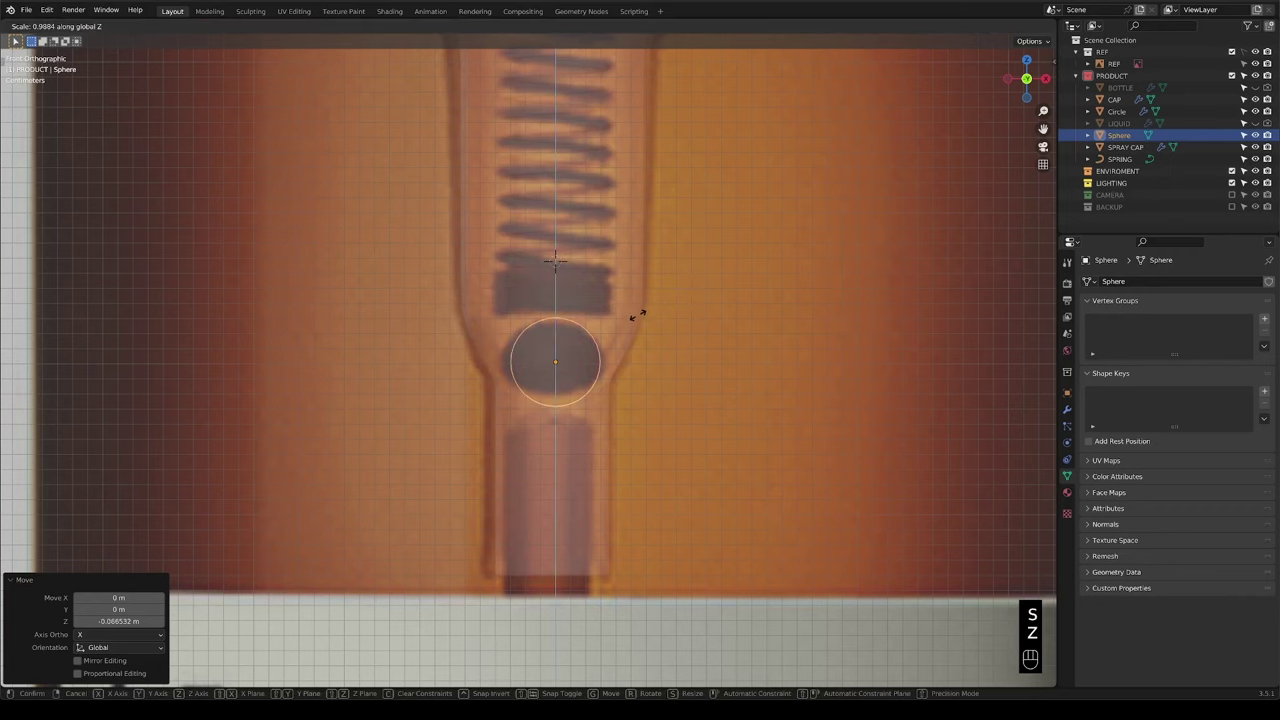
click(618, 357)
key(g)
key(z)
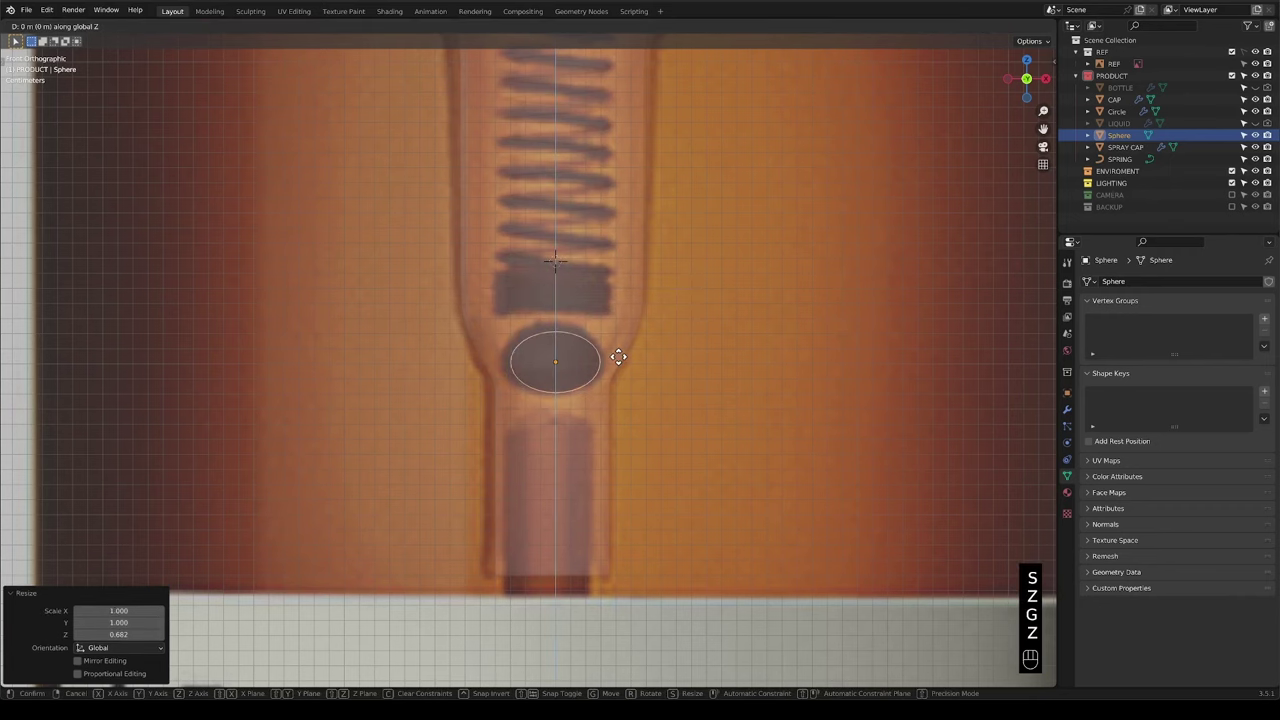
key(s)
key(z)
right_click(636, 364)
key(s)
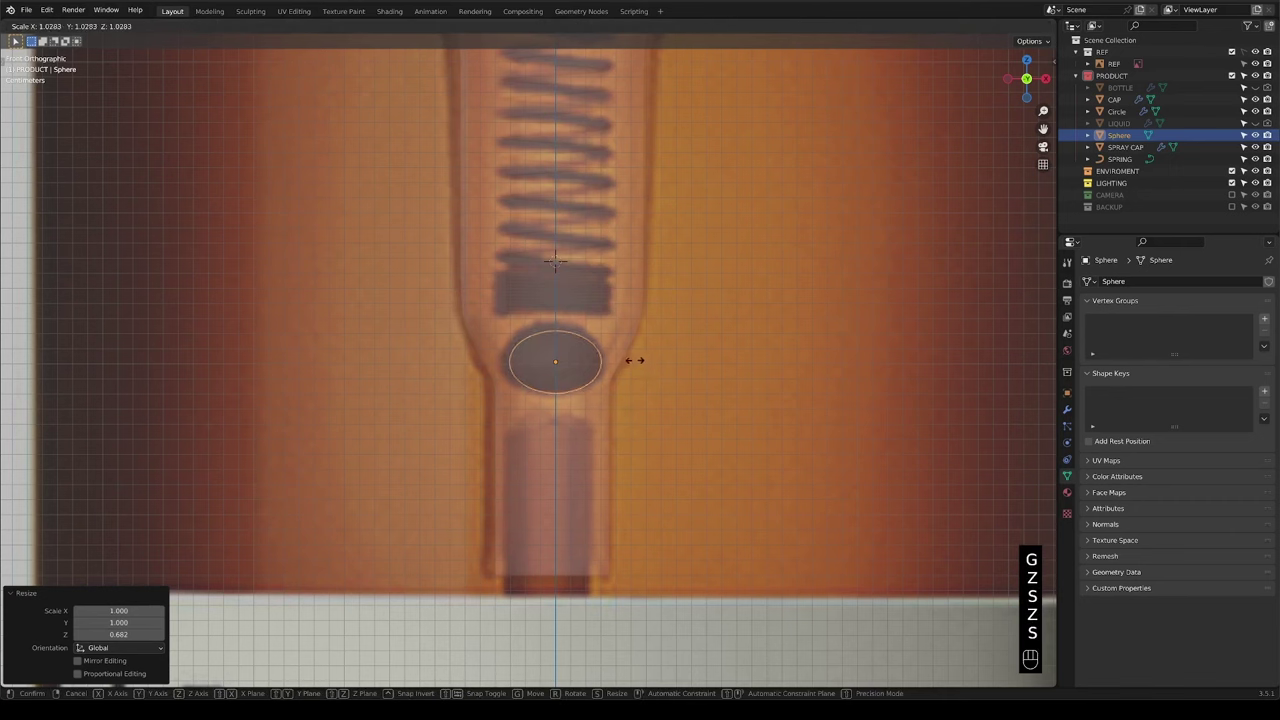
click(645, 360)
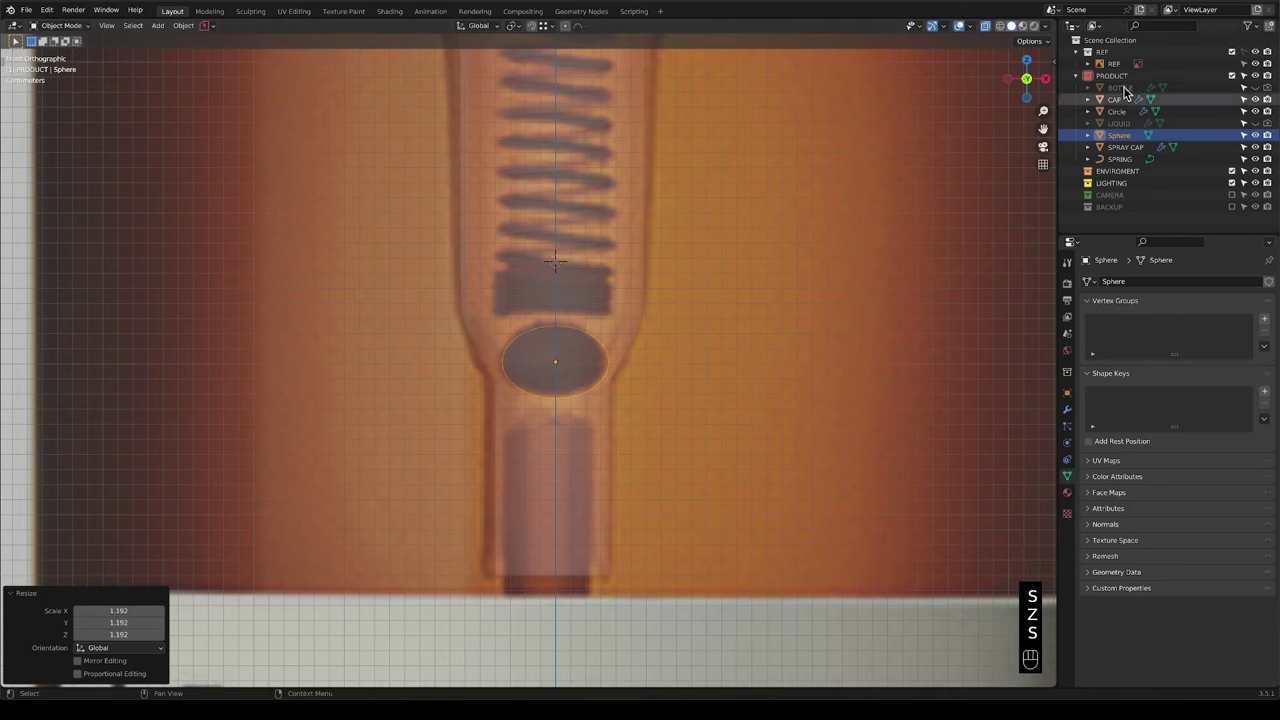
Hide the REF collection and scale the sphere up uniformly by about 1.114 to fill the pump housing.
click(1232, 52)
key(s)
key(z)
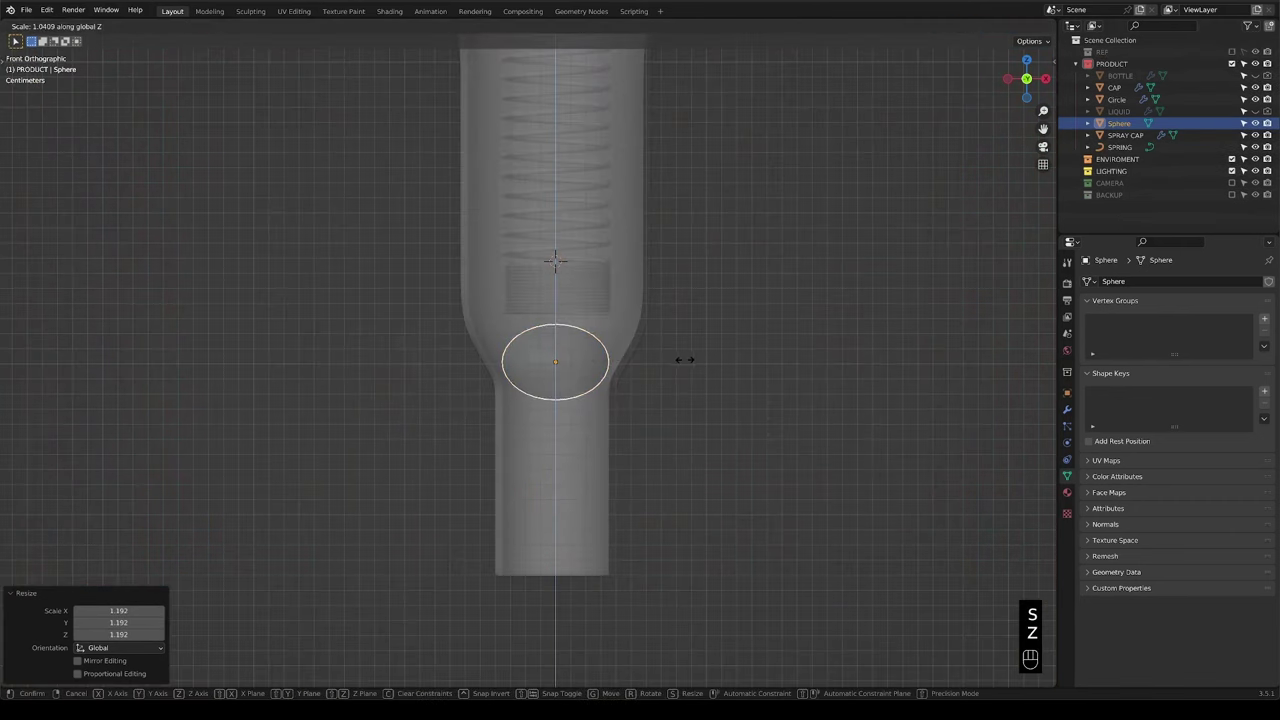
key(s)
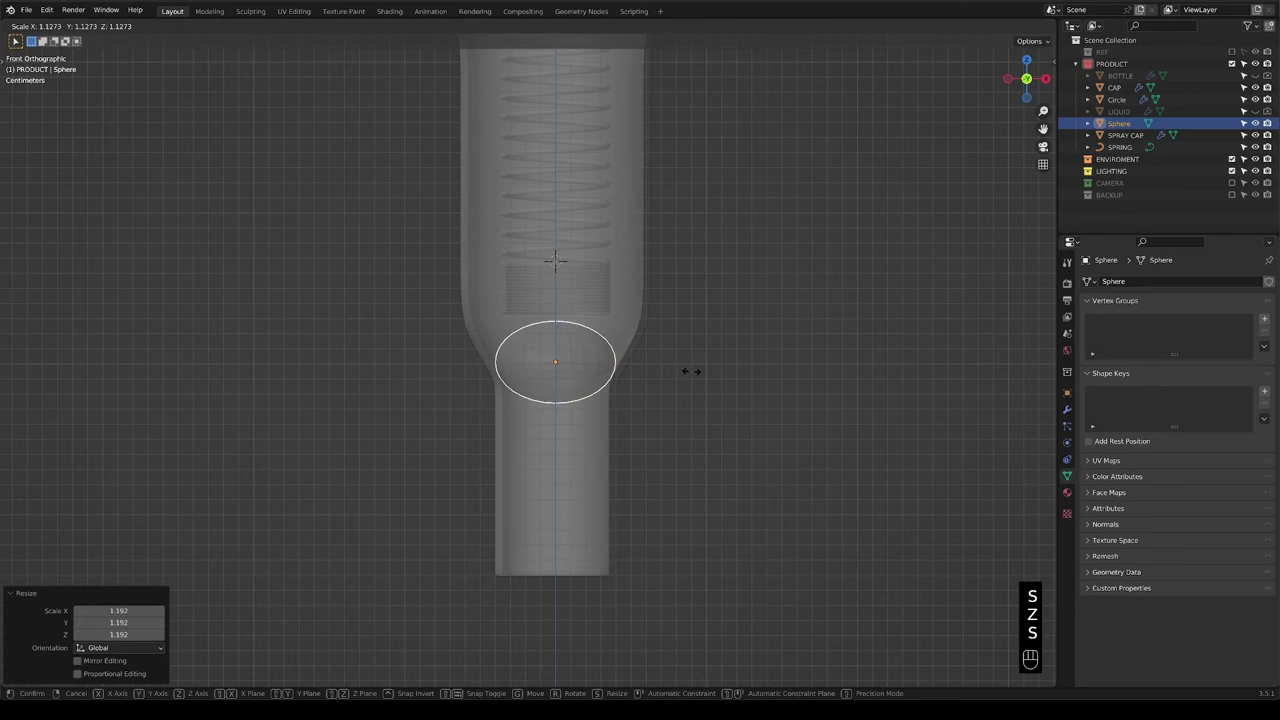
click(689, 372)
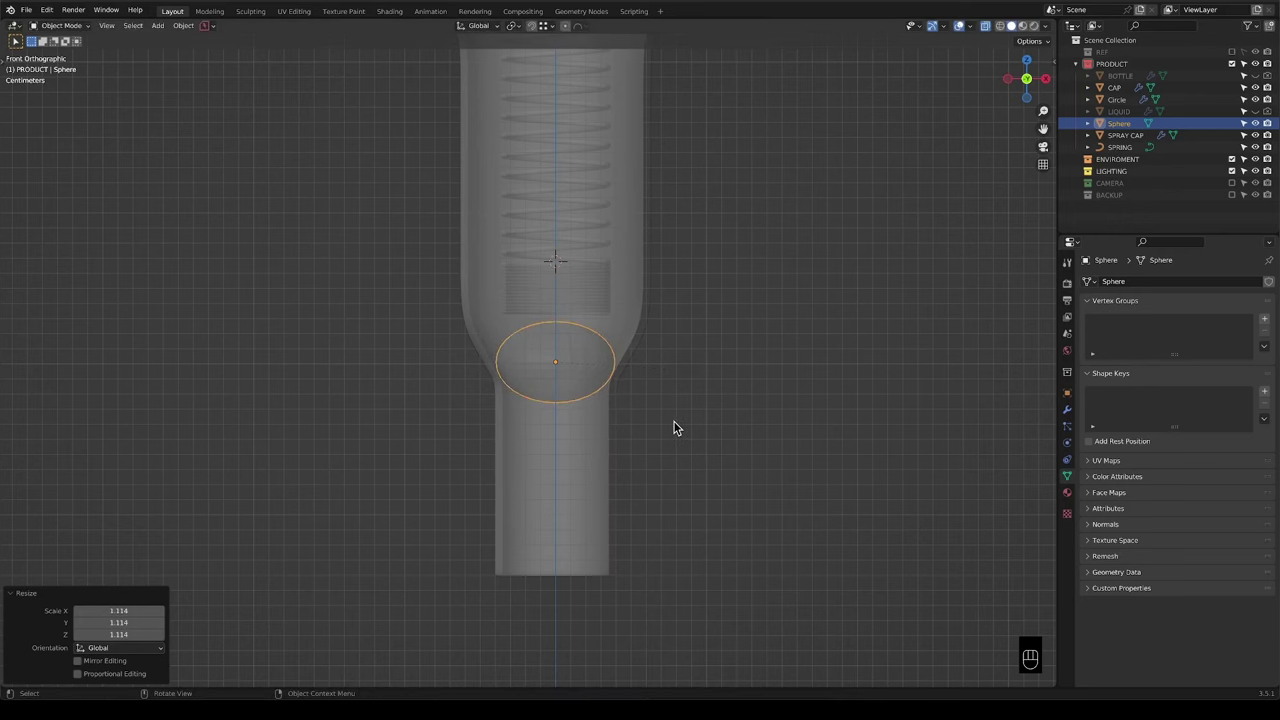
Show the REF collection and examine the ball and the dip tube in the reference bottles.
scroll(660, 410, down, 3)
scroll(657, 403, up, 1)
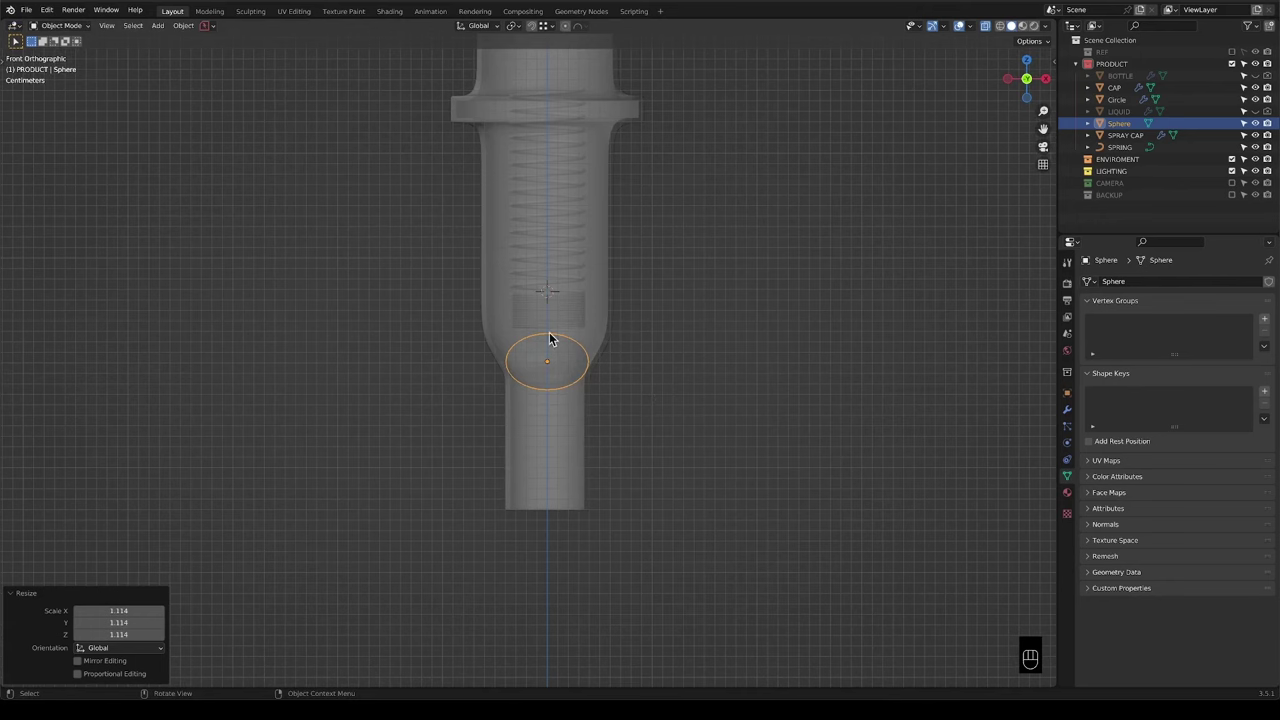
click(1232, 51)
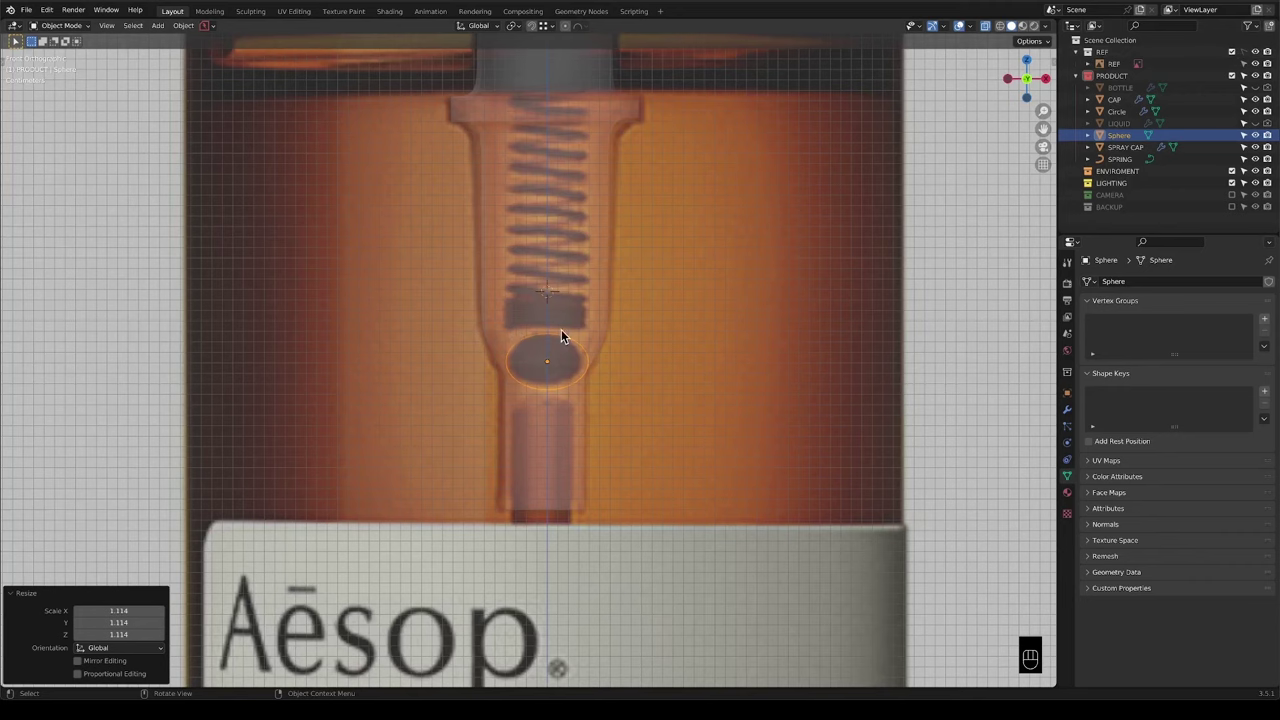
scroll(590, 378, down, 4)
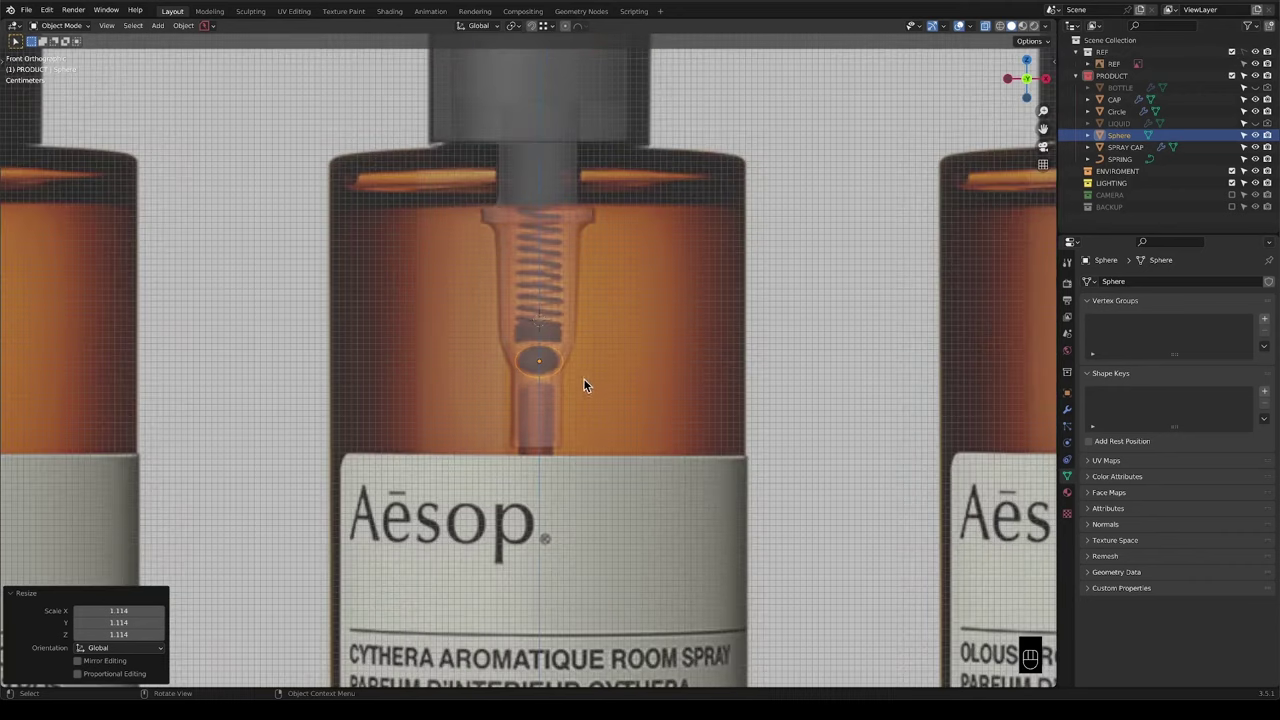
shift+middle_drag(577, 392, 575, 214)
scroll(604, 272, down, 5)
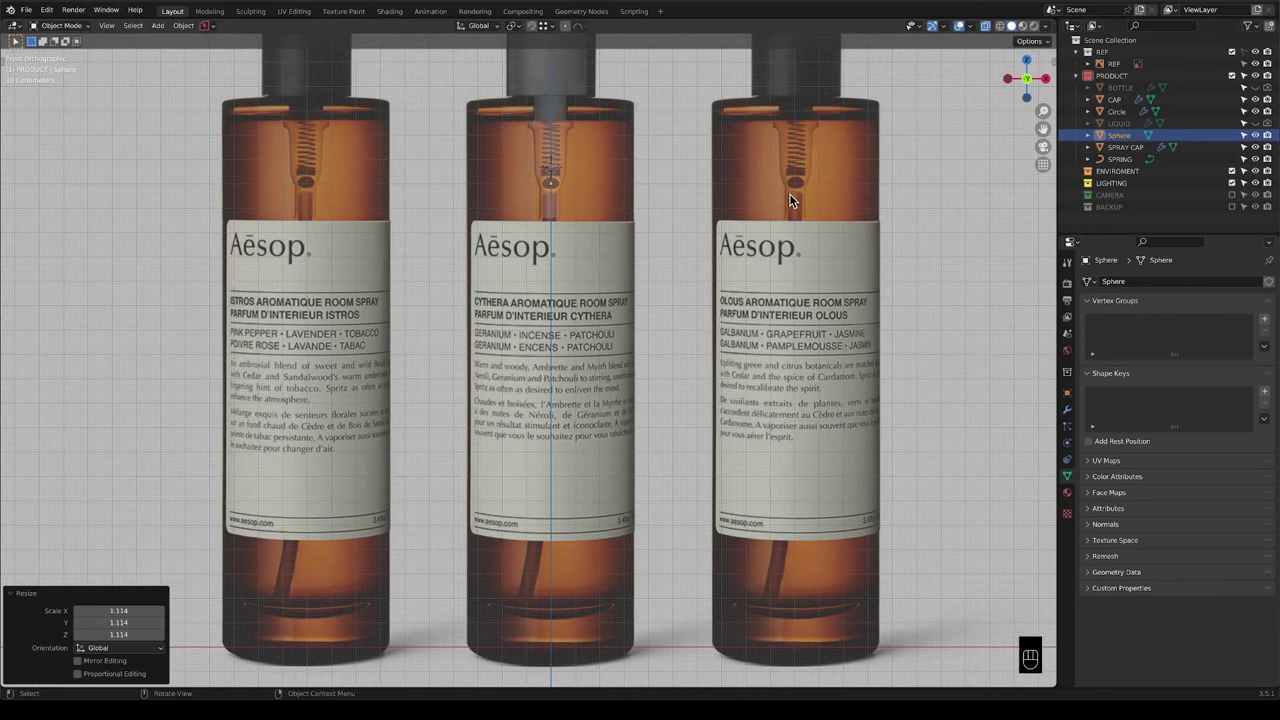
shift+middle_drag(590, 220, 565, 198)
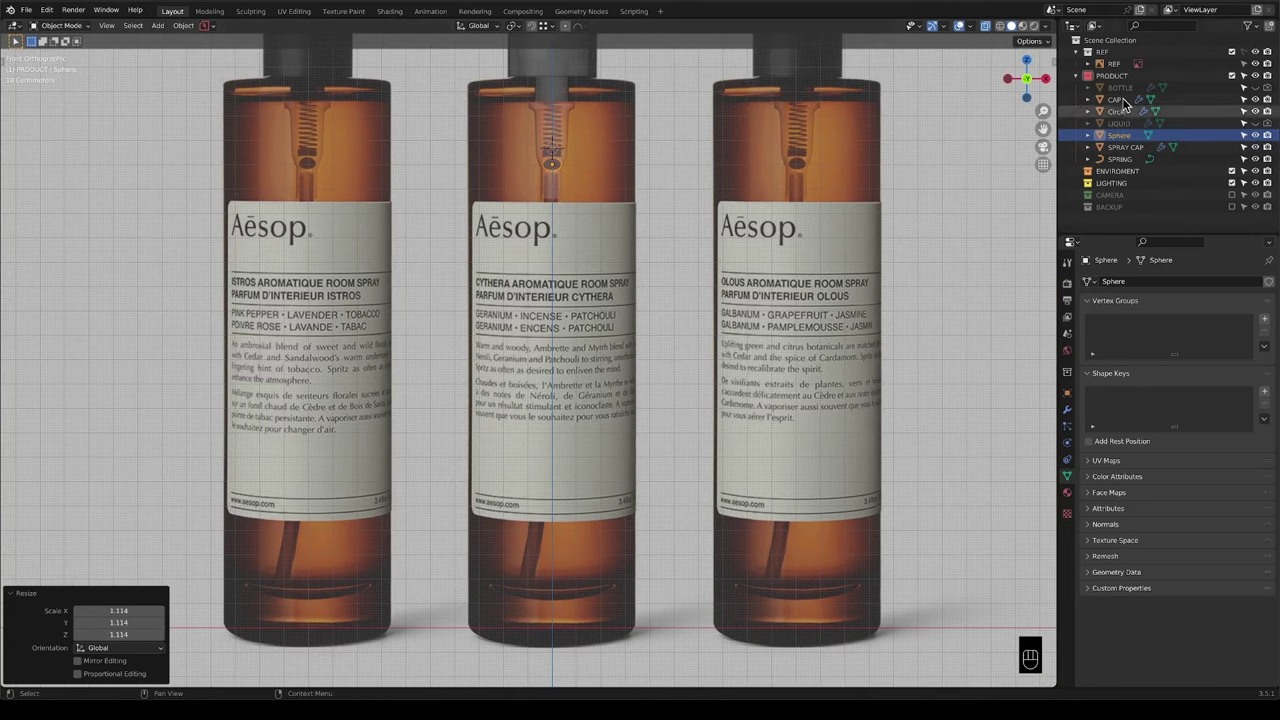
Hide the REF collection and unhide the BOTTLE object.
click(1232, 51)
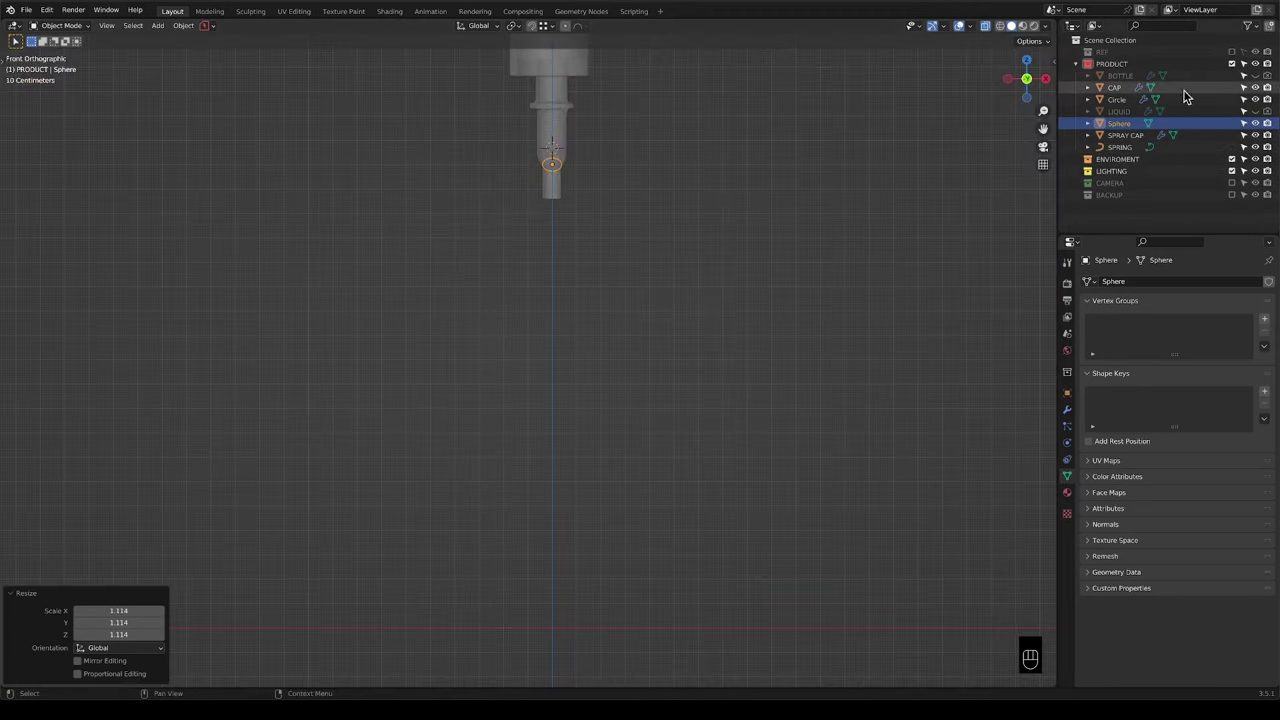
click(1255, 76)
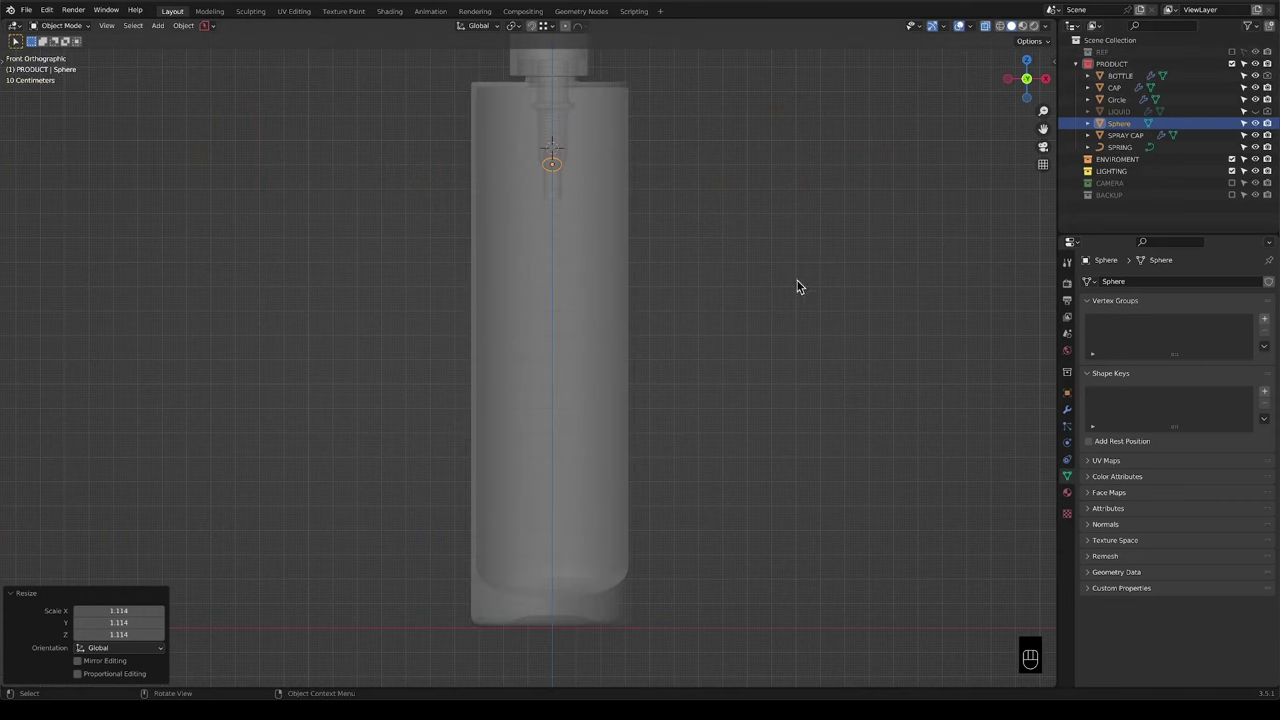
shift+middle_drag(611, 229, 600, 234)
Add a Bezier curve at the 3D cursor for the dip tube.
key(shift+a)
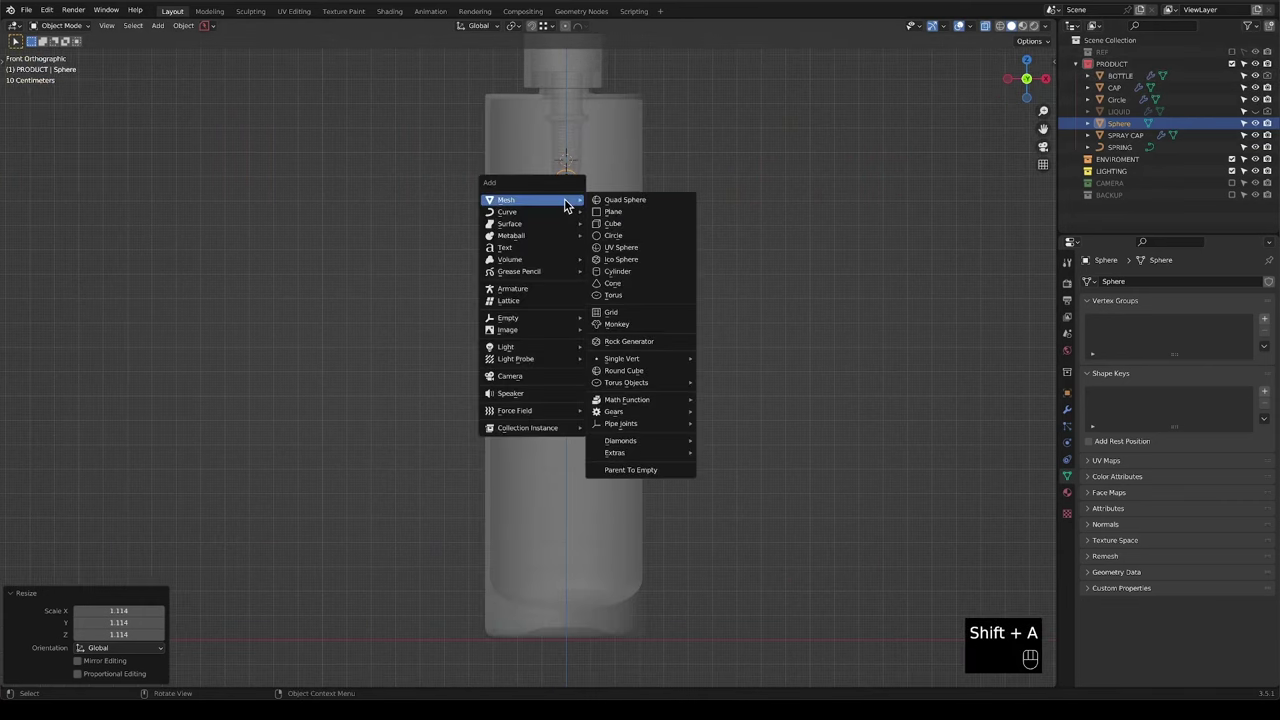
mouse_move(551, 213)
click(612, 210)
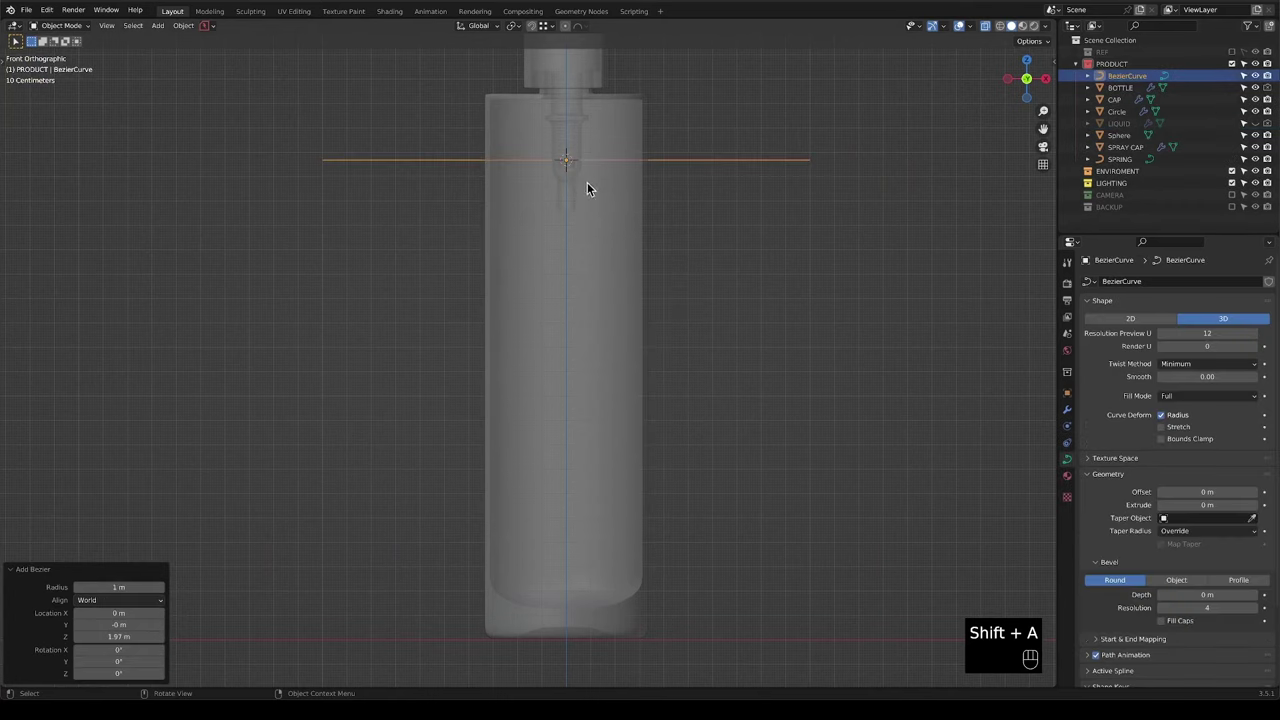
scroll(657, 211, down, 3)
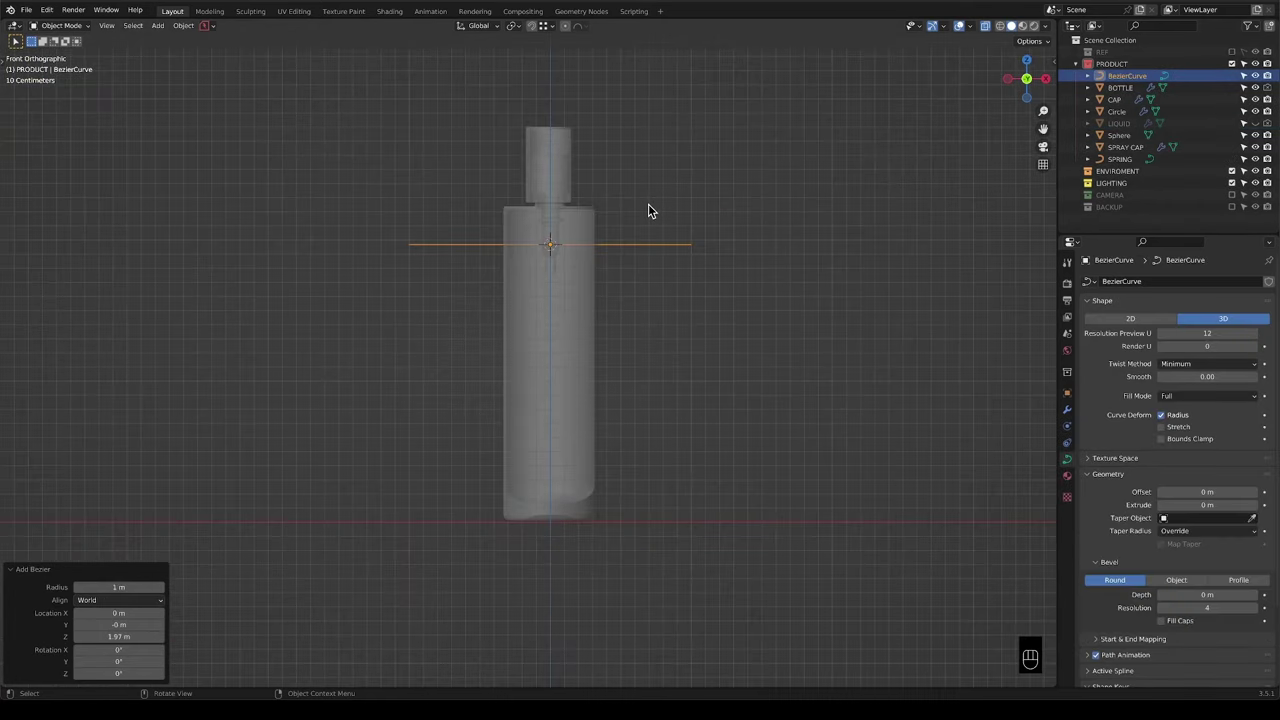
scroll(648, 208, down, 1)
Move the curve's first control point about 0.998 m in X and -0.108 m in Z, and rotate its handles vertical in front view.
key(Tab)
scroll(414, 267, up, 3)
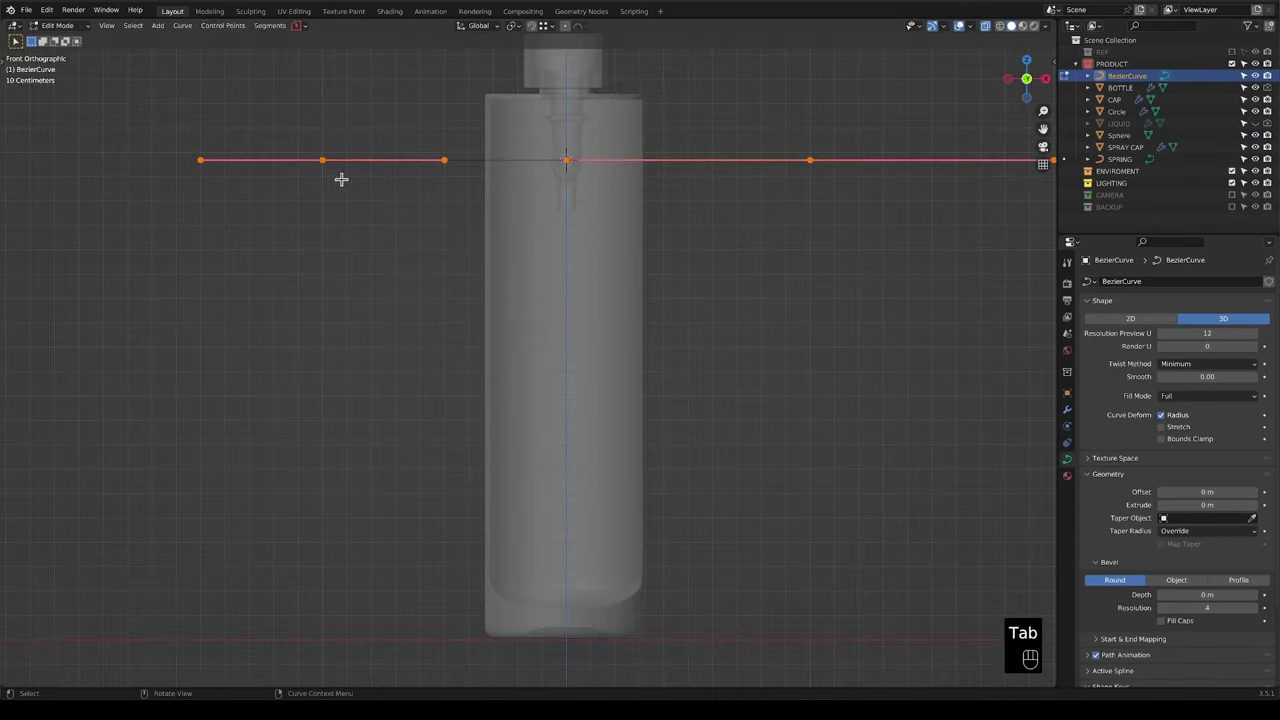
drag(300, 138, 344, 198)
key(g)
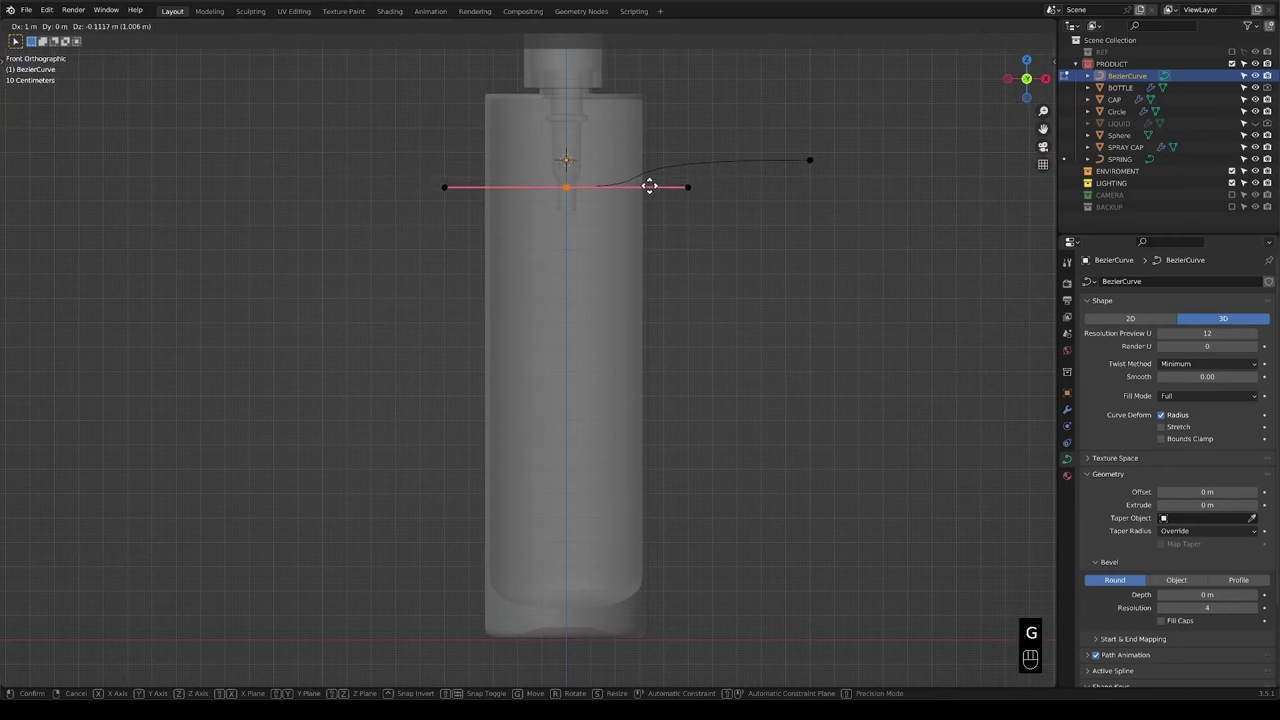
click(650, 185)
key(r)
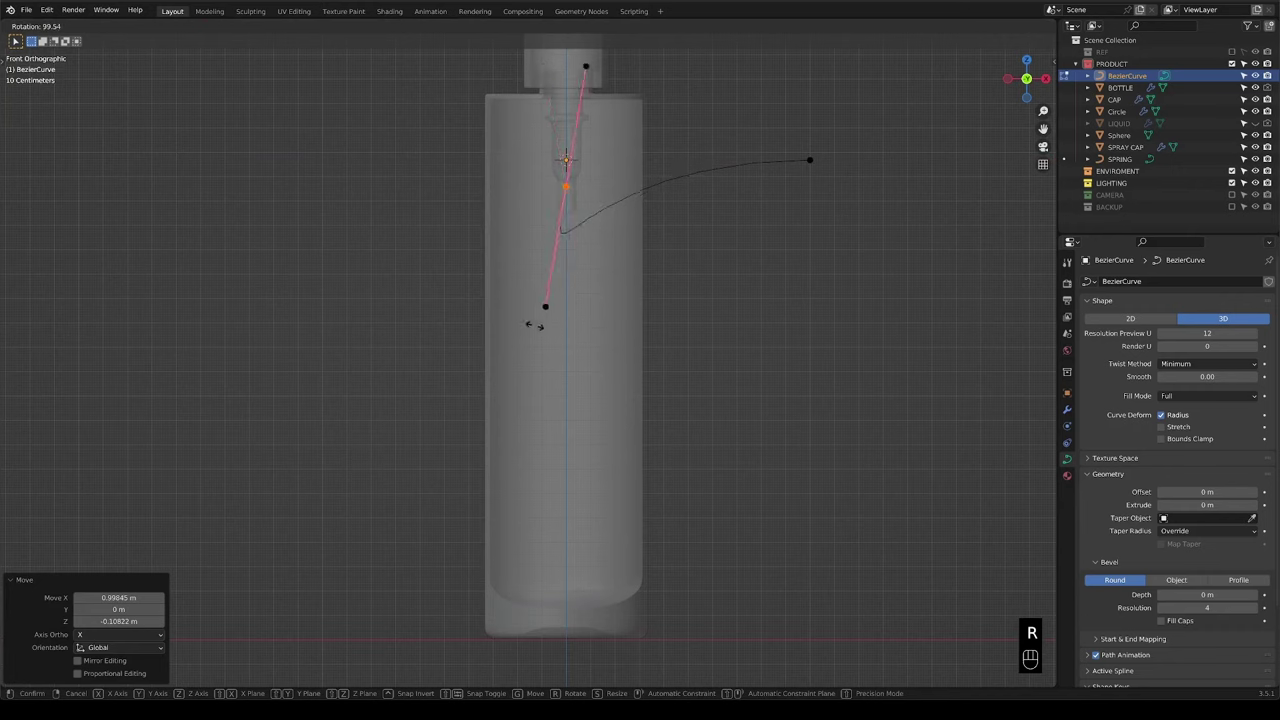
click(552, 320)
Move the curve's other control point about -1.159 m in X and -1.817 m in Z, near the bottle's base.
drag(878, 112, 747, 241)
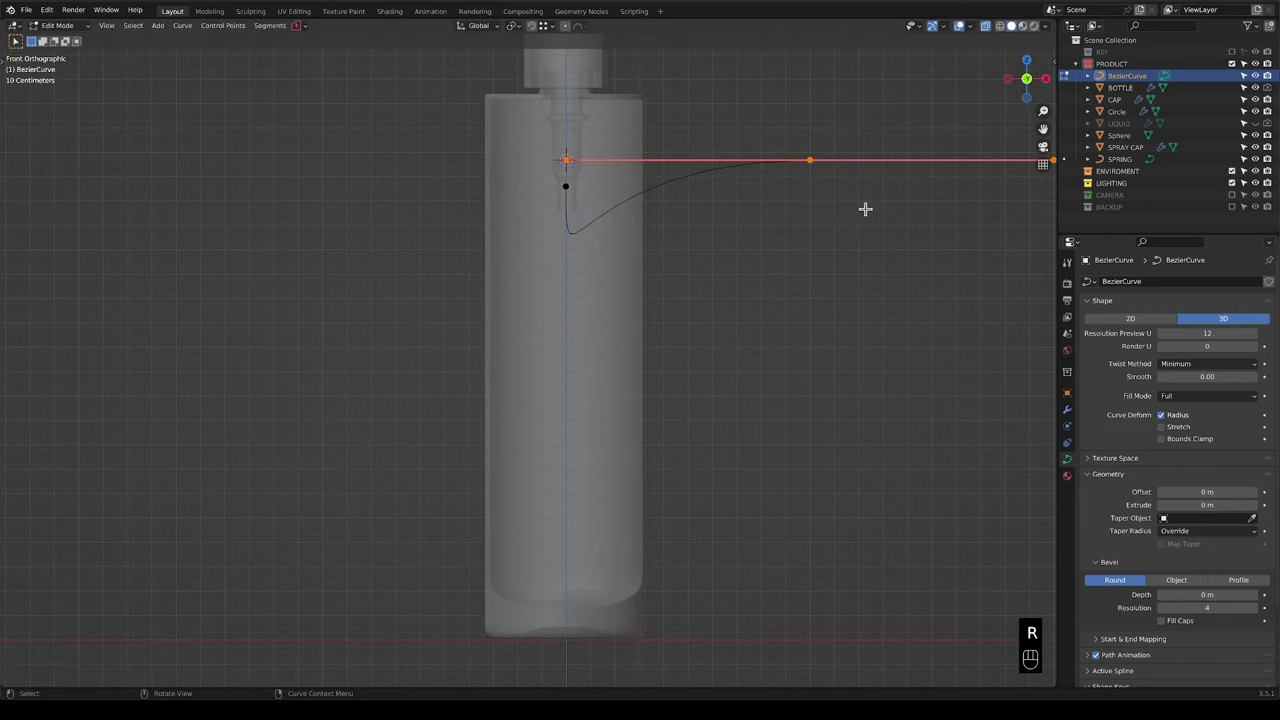
key(g)
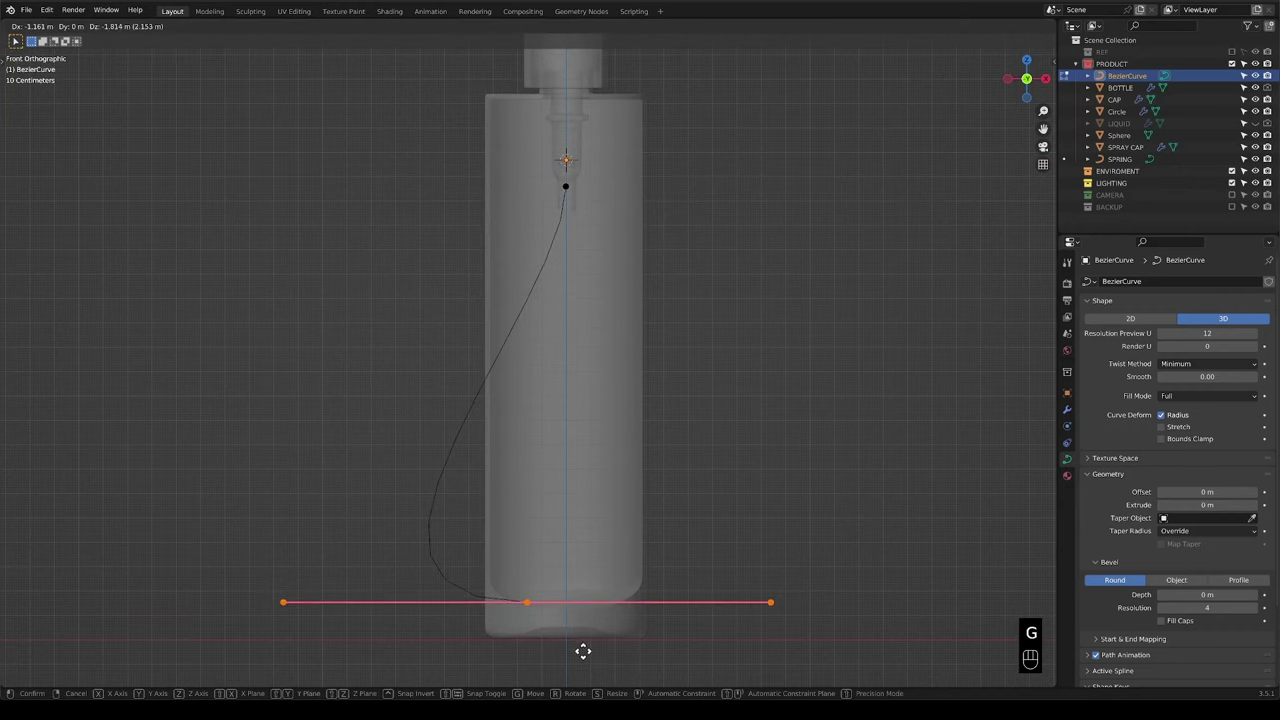
click(582, 651)
Rotate the lower control point's handles by about -151° and -91°, and scale them to about 0.37 for a gentle bend.
key(r)
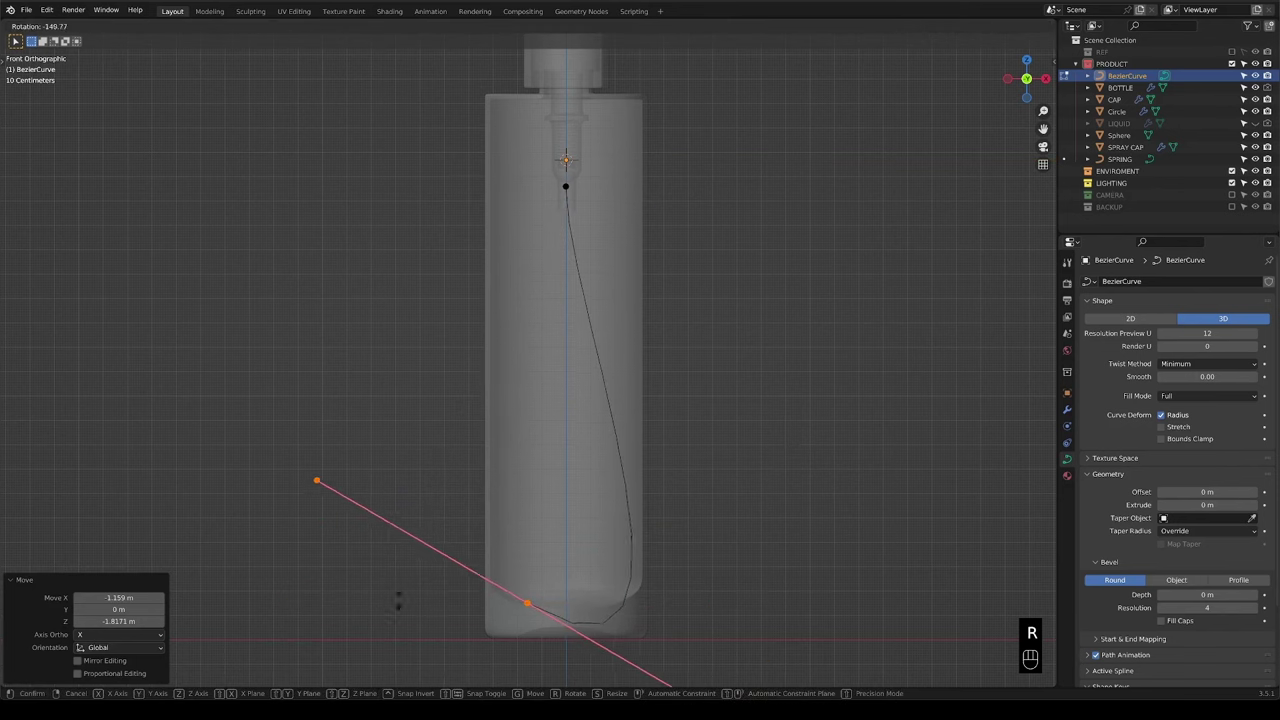
click(426, 600)
key(r)
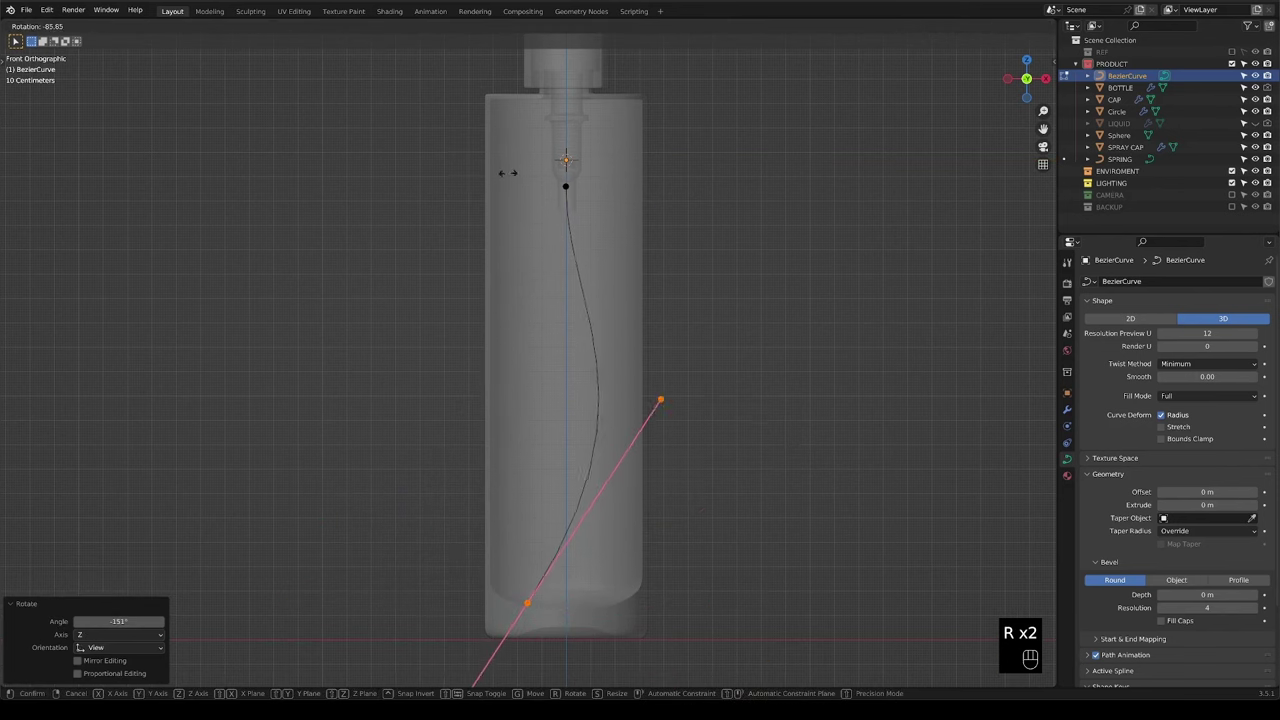
click(556, 166)
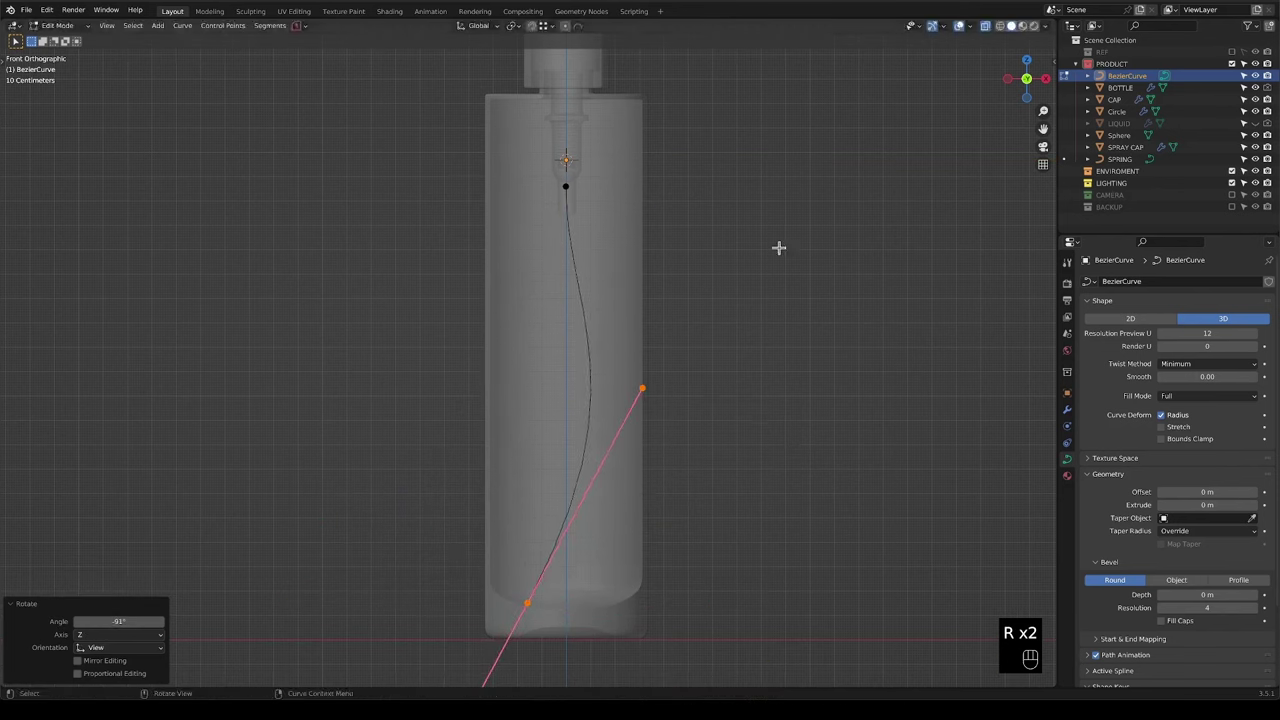
key(s)
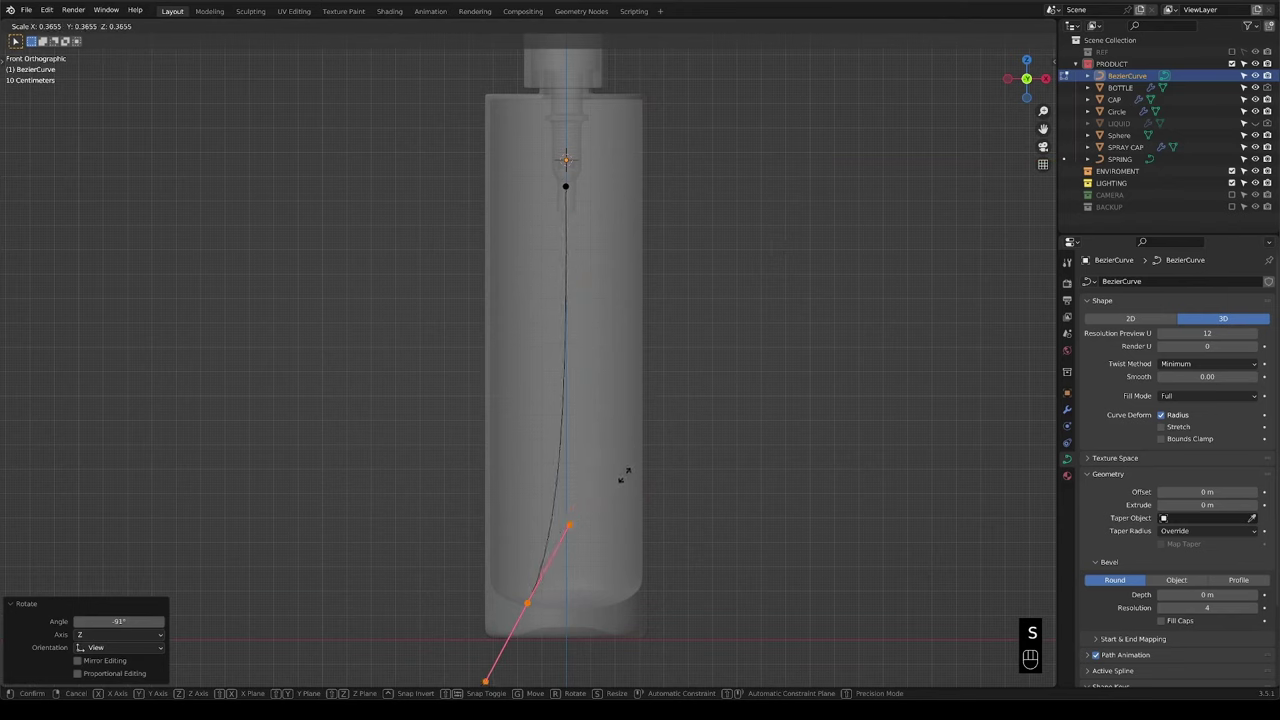
click(625, 476)
In right view, rotate the upper control point's handles about 46° so they stand vertical.
click(570, 185)
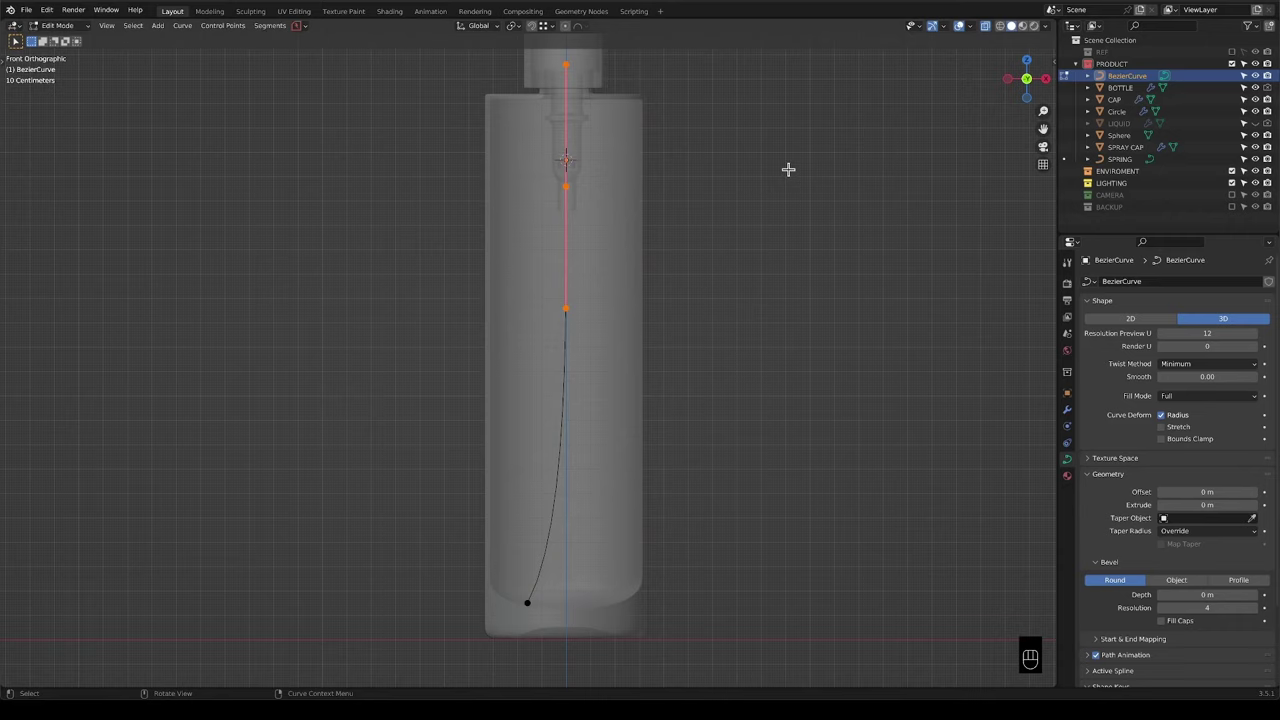
key(KP_3)
key(g)
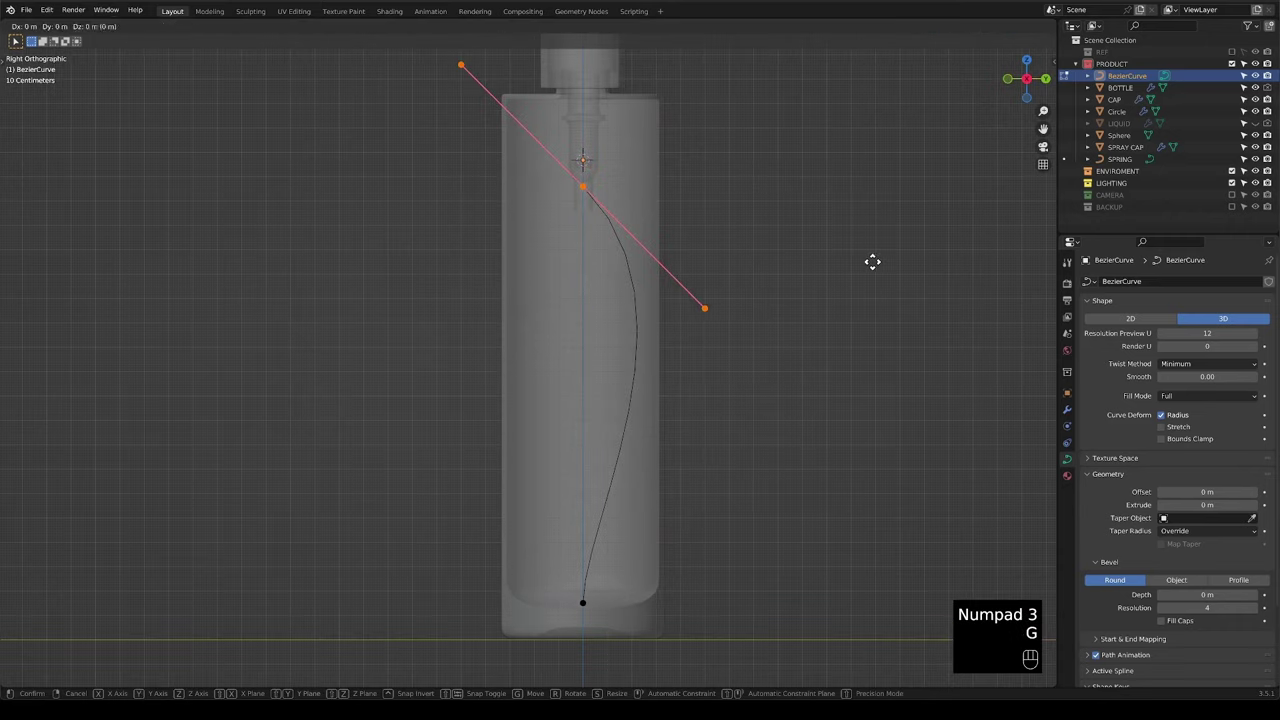
key(r)
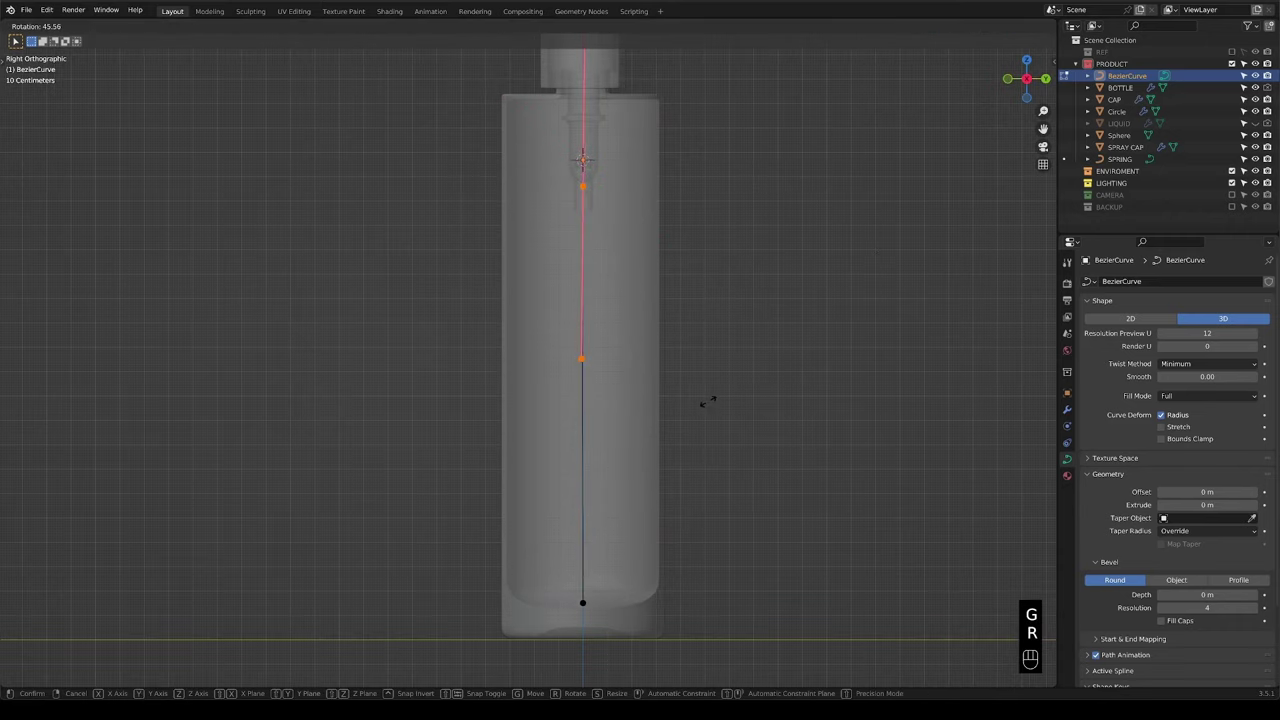
click(708, 401)
Move the curve's lower control point about -0.199 m in Y and 0.021 m in Z.
click(576, 581)
click(567, 621)
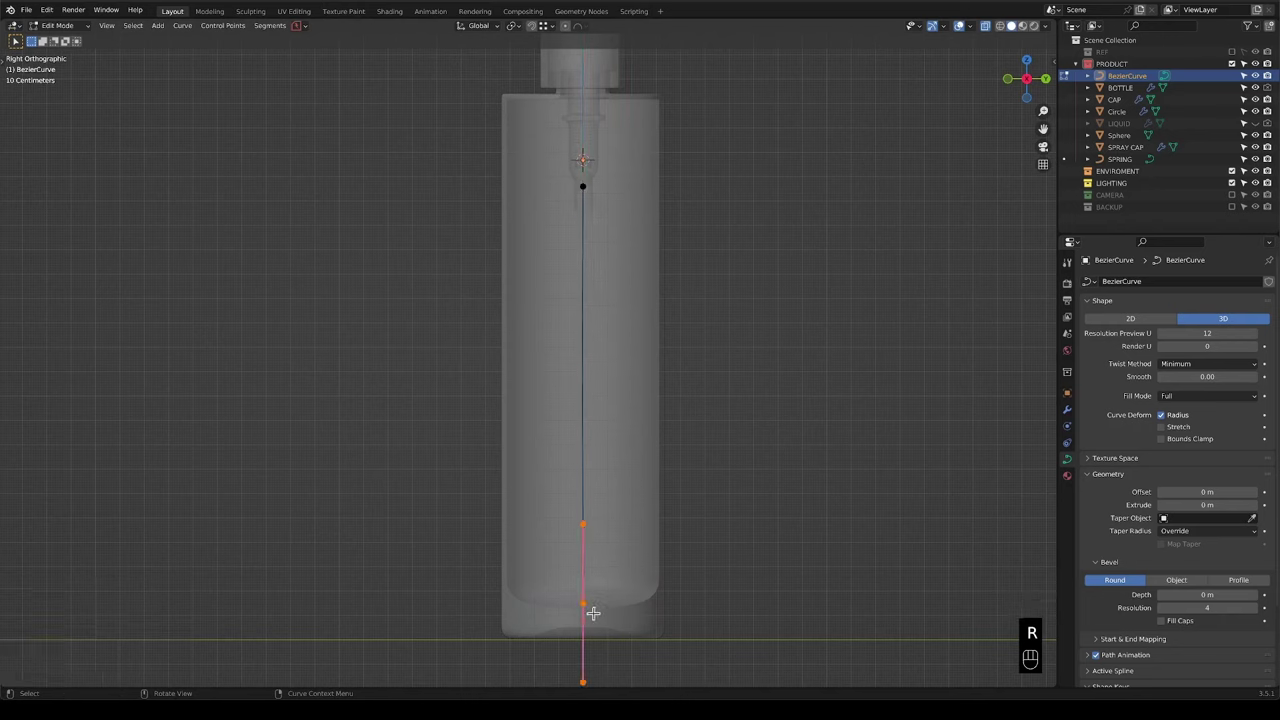
key(g)
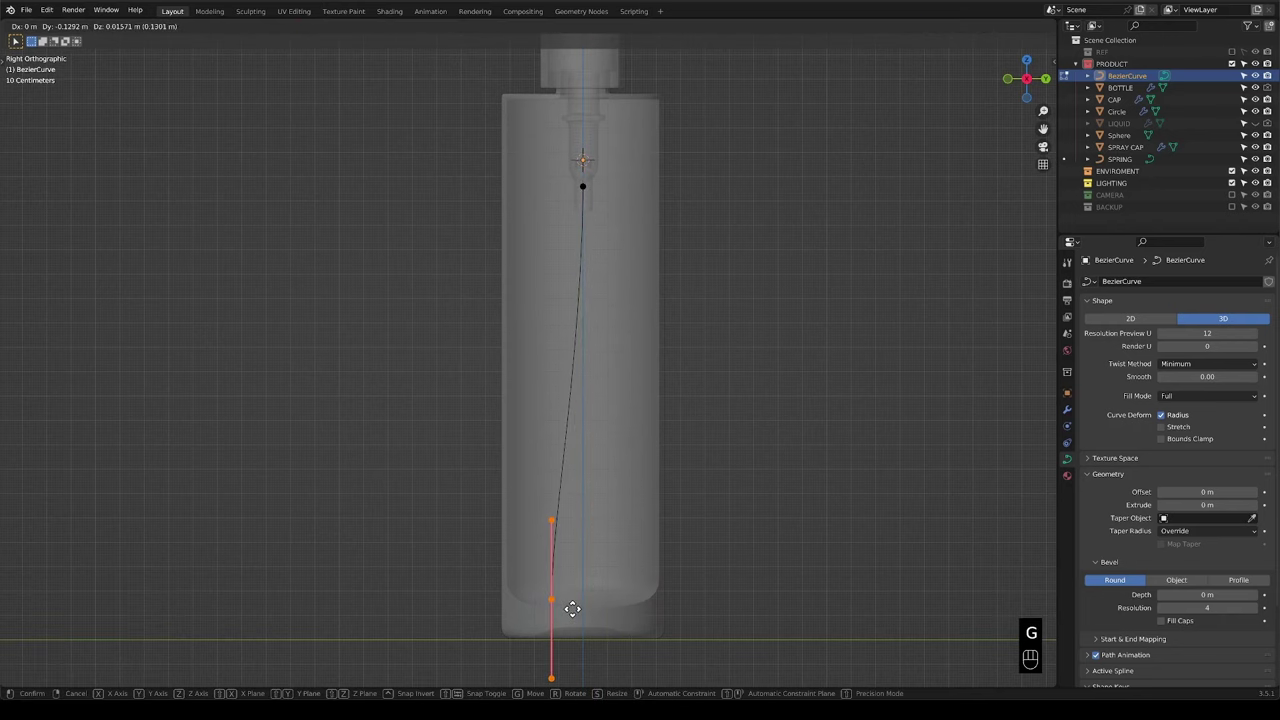
click(560, 601)
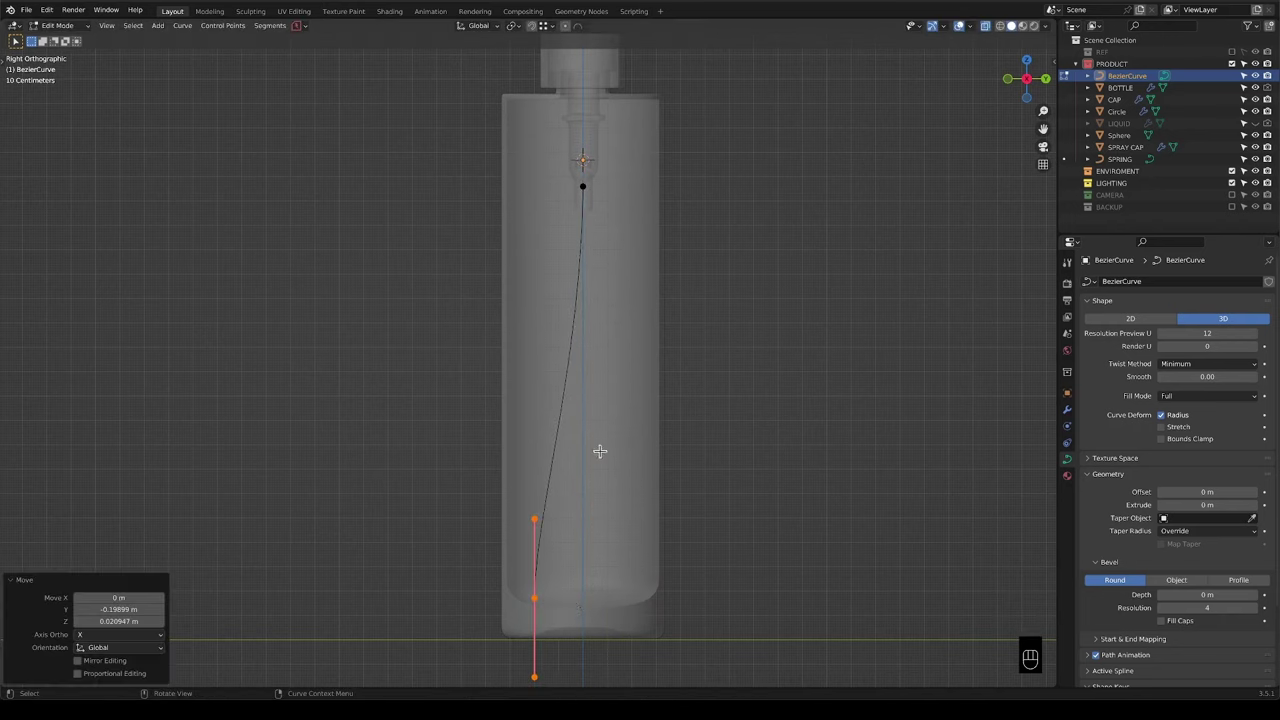
Rotate the lower control point's handles about 26.4° in right view, and move the point about -0.07 m in X and 0.016 m in Z.
key(r)
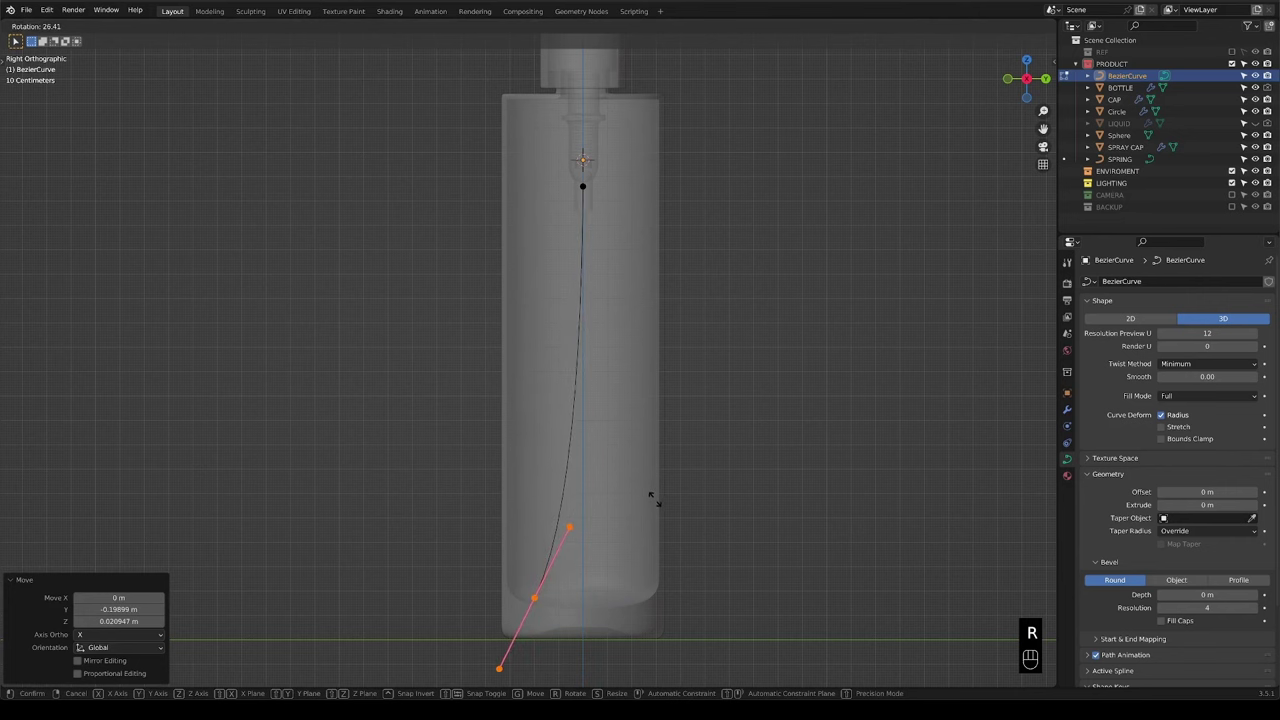
click(650, 497)
key(KP_1)
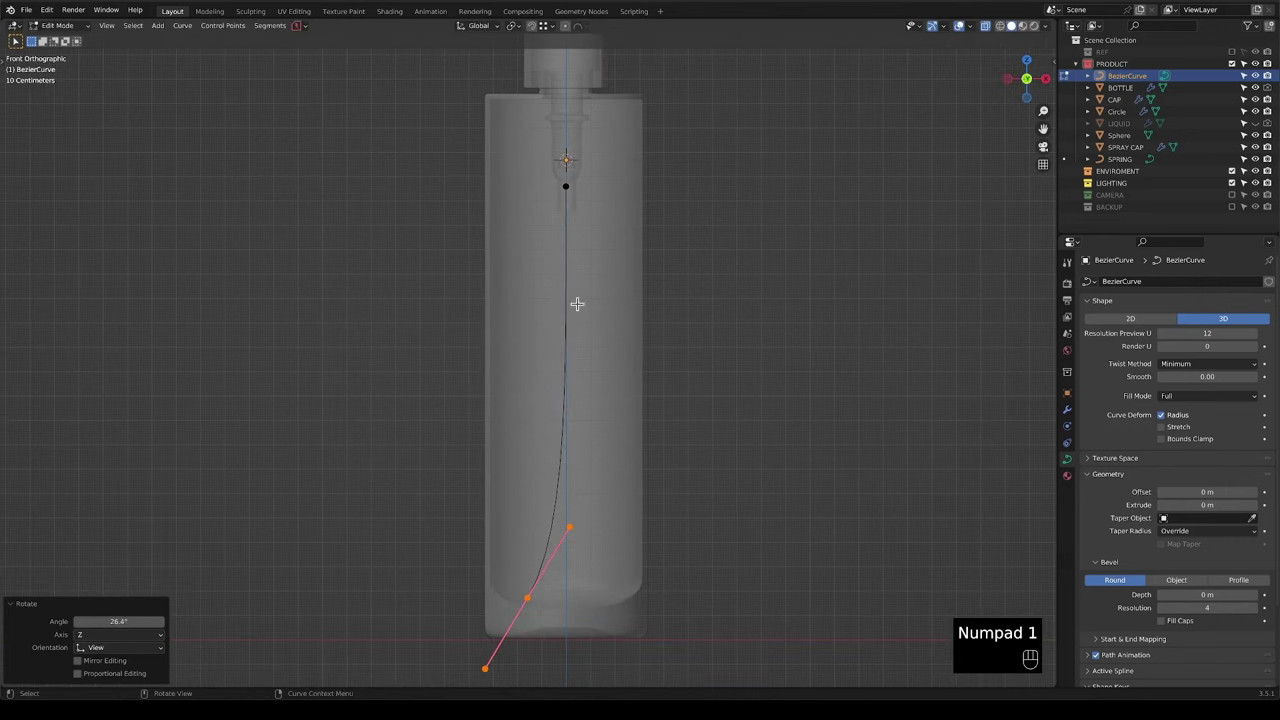
key(g)
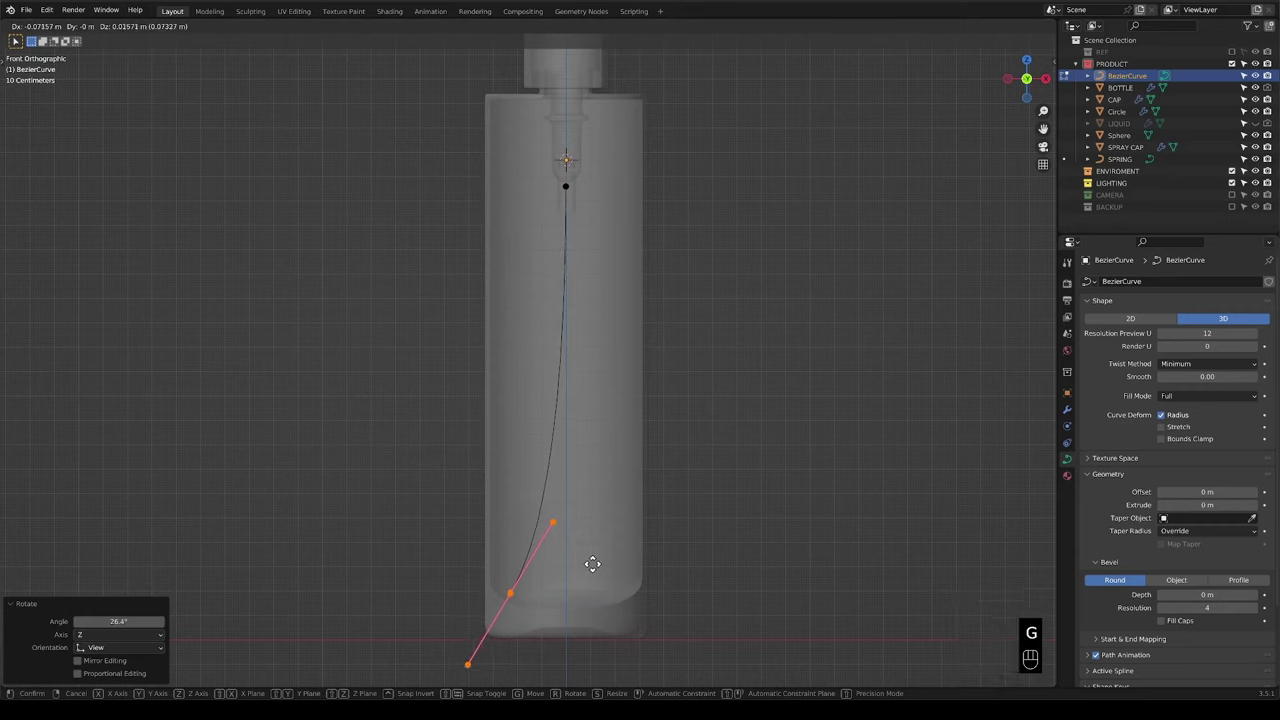
click(586, 563)
Give the curve a round bevel with a depth of 0.026 m.
key(Tab)
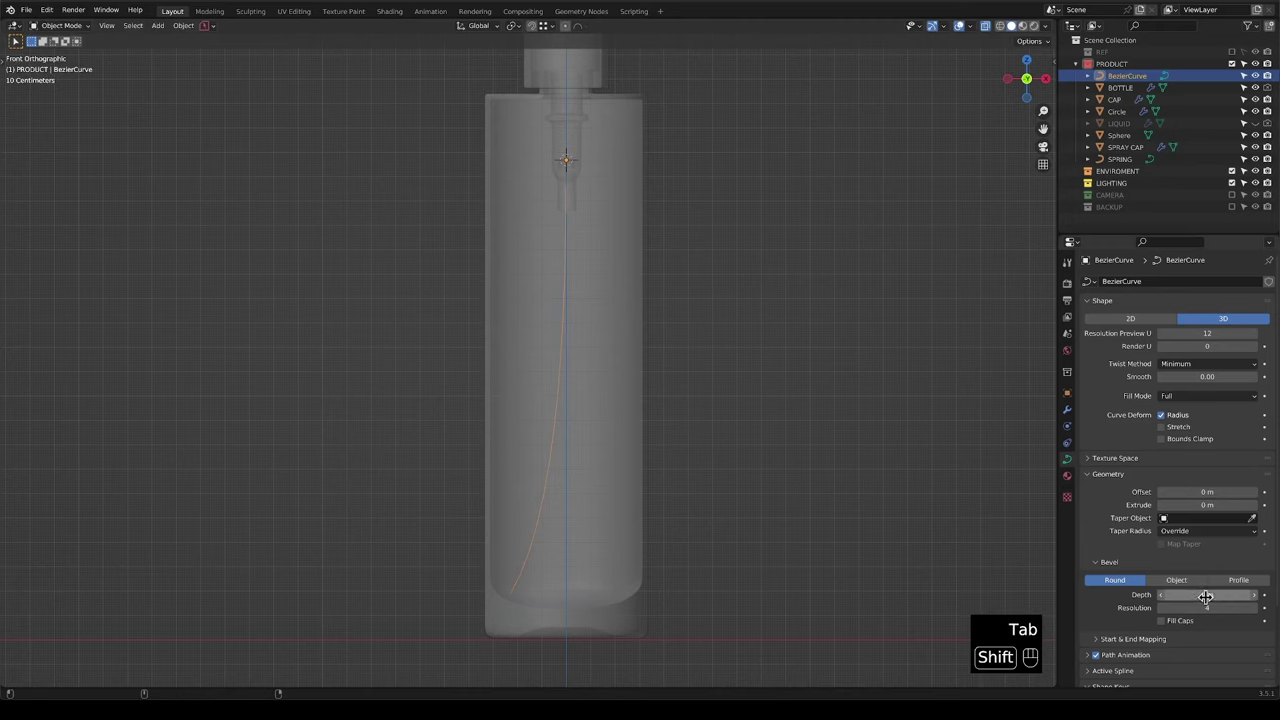
shift+drag(1203, 597, 1240, 597)
scroll(615, 189, up, 4)
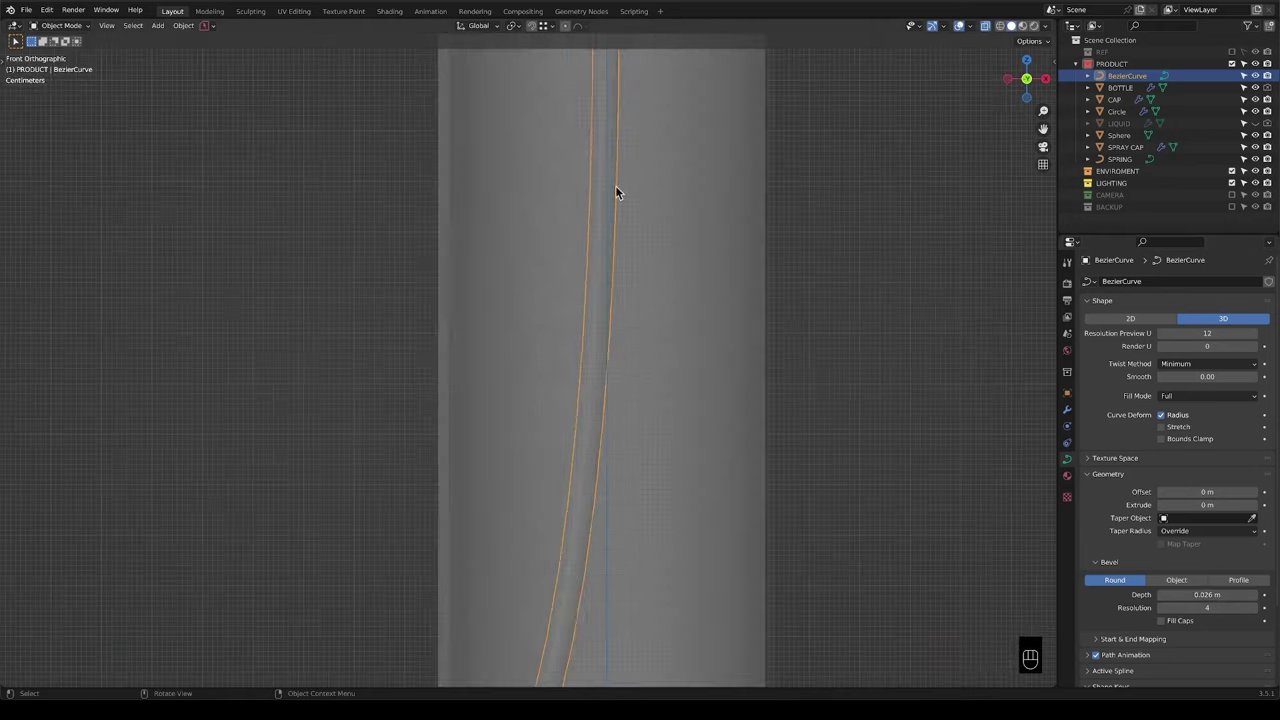
Select the curve's upper control point inside the pump's lower neck for editing.
shift+middle_drag(615, 189, 596, 544)
scroll(626, 362, up, 2)
shift+middle_drag(626, 362, 633, 358)
scroll(724, 410, up, 2)
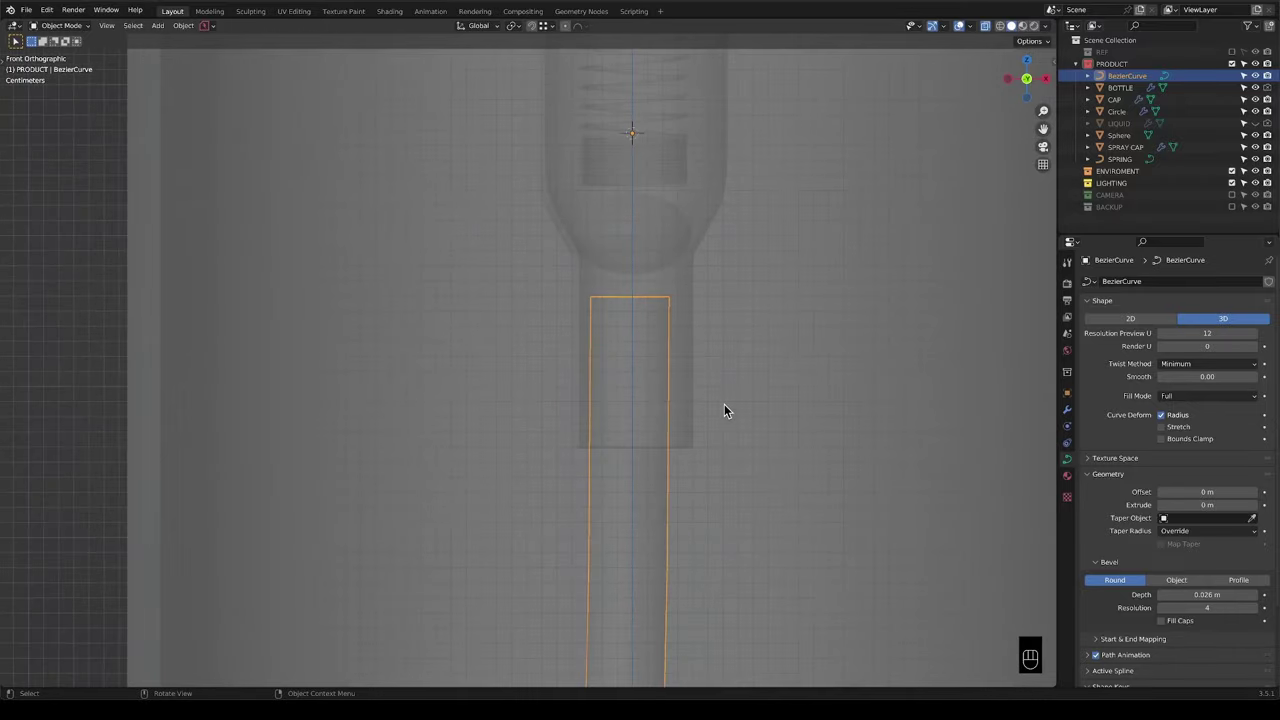
key(Tab)
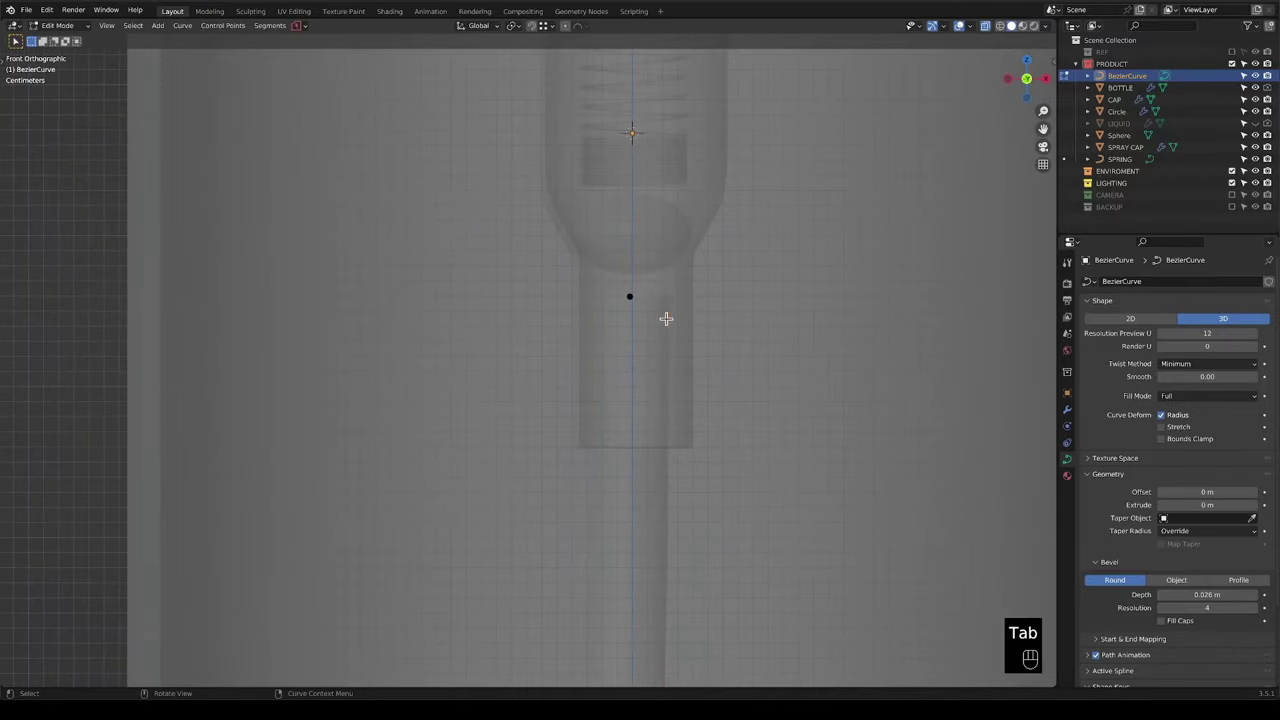
click(627, 295)
key(e)
right_click(791, 285)
key(super+z)
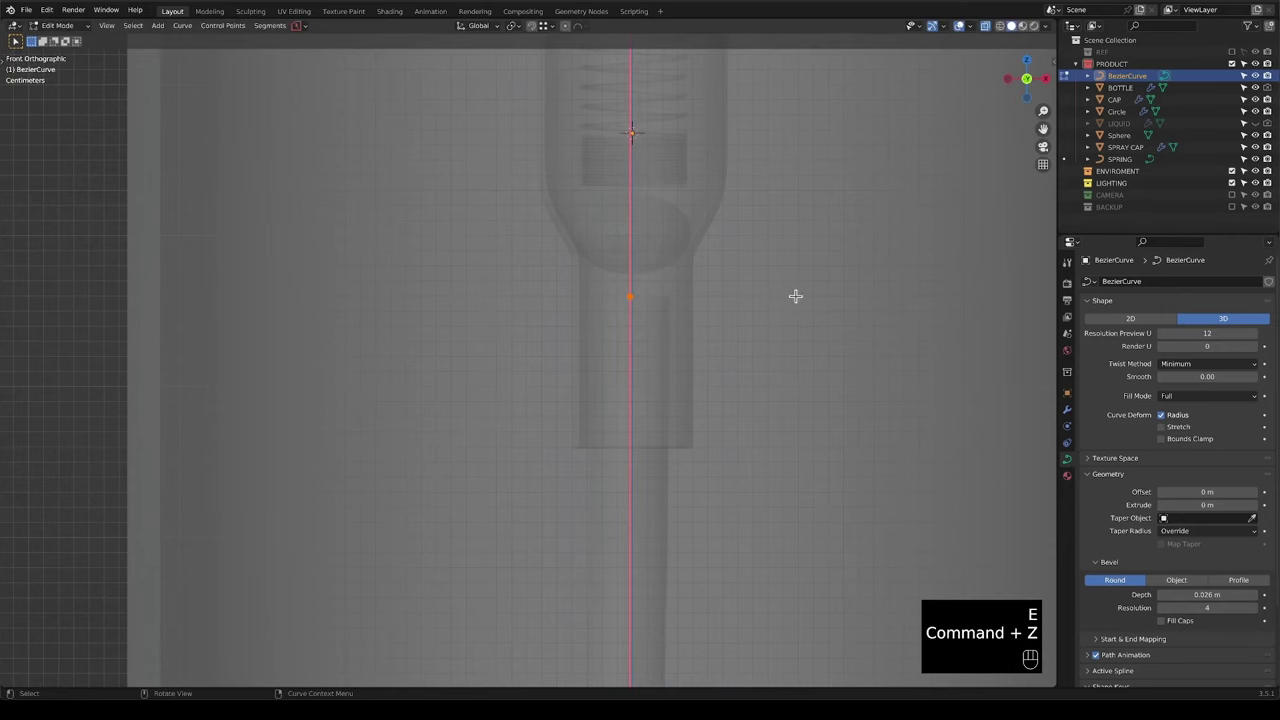
Center the upper control point by moving it about 0.0016 m in X, and rotate its handles slightly to align with the pump's axis.
key(r)
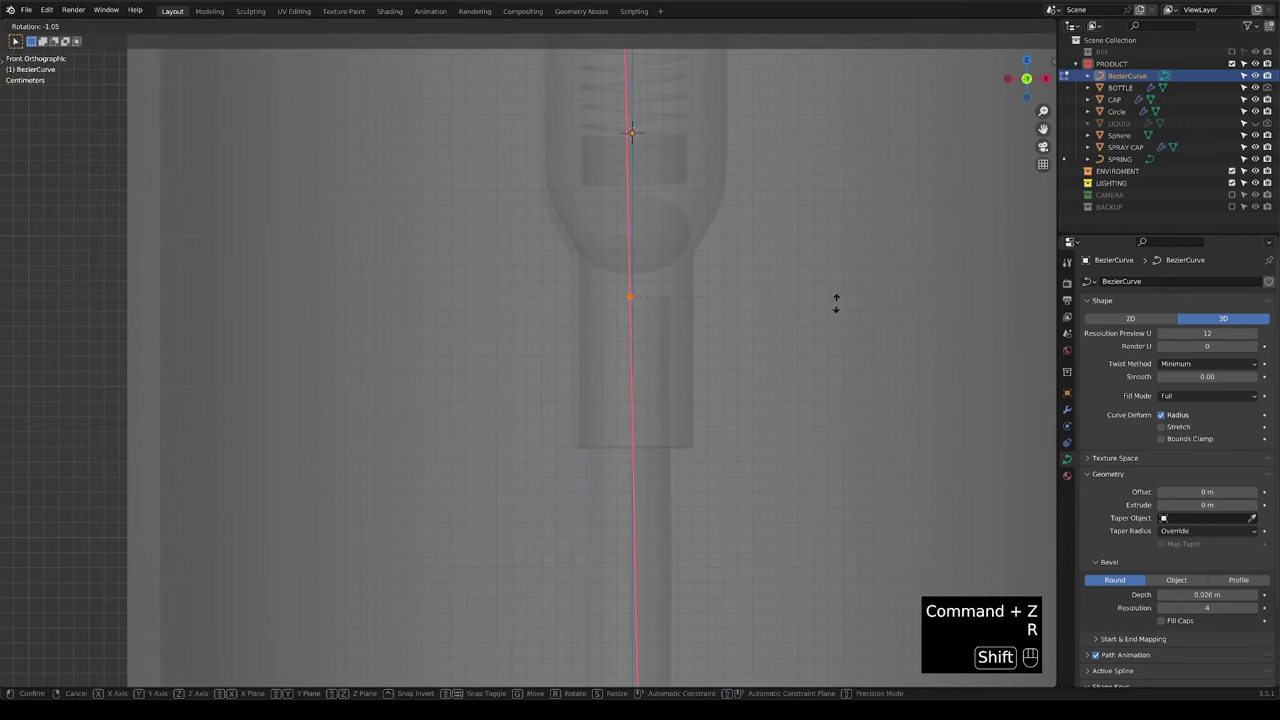
click(822, 374)
key(g)
key(x)
click(829, 371)
key(r)
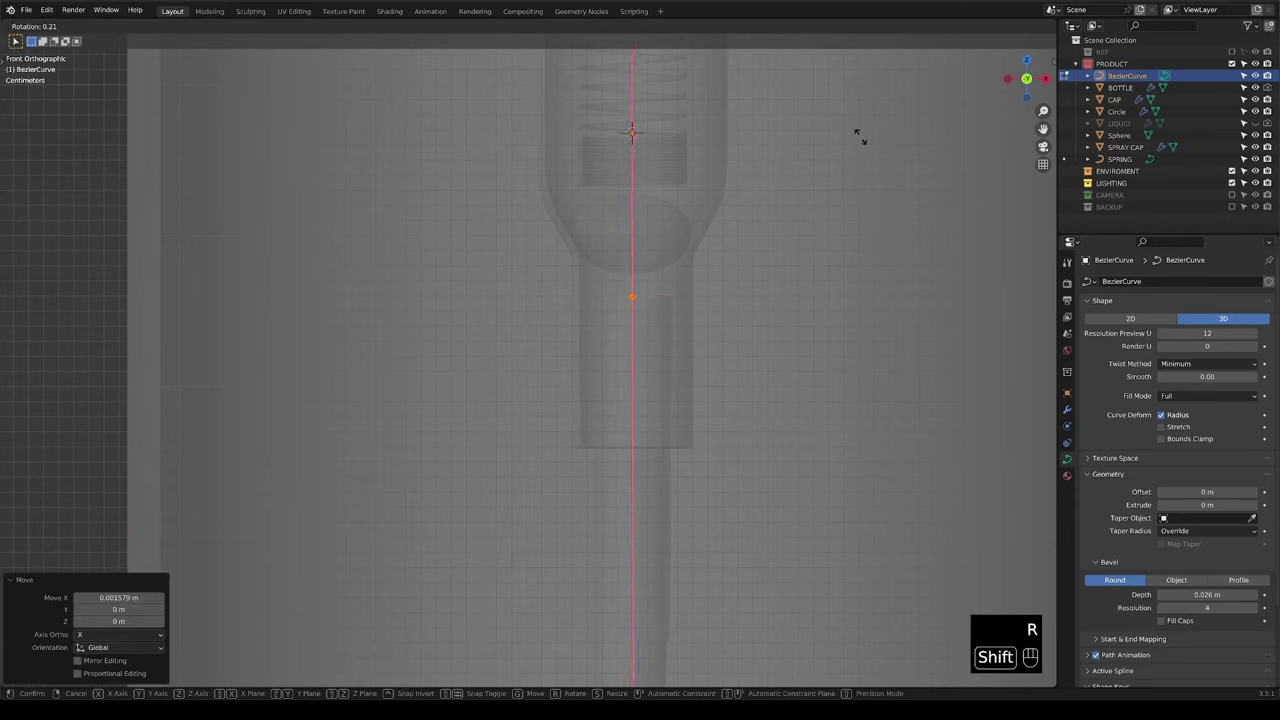
click(829, 366)
key(Tab)
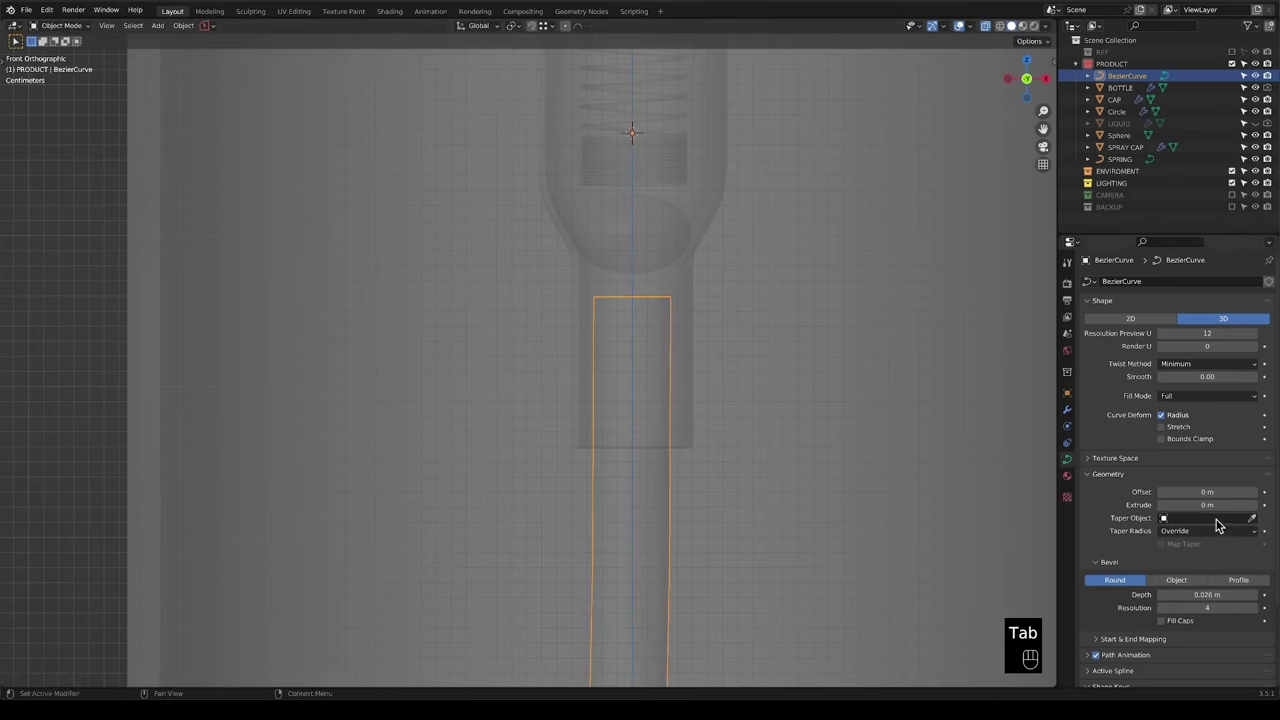
Set the curve's bevel depth to 0.034 m and add a Solidify modifier with a thickness of 0.003 m.
shift+drag(1207, 594, 1240, 594)
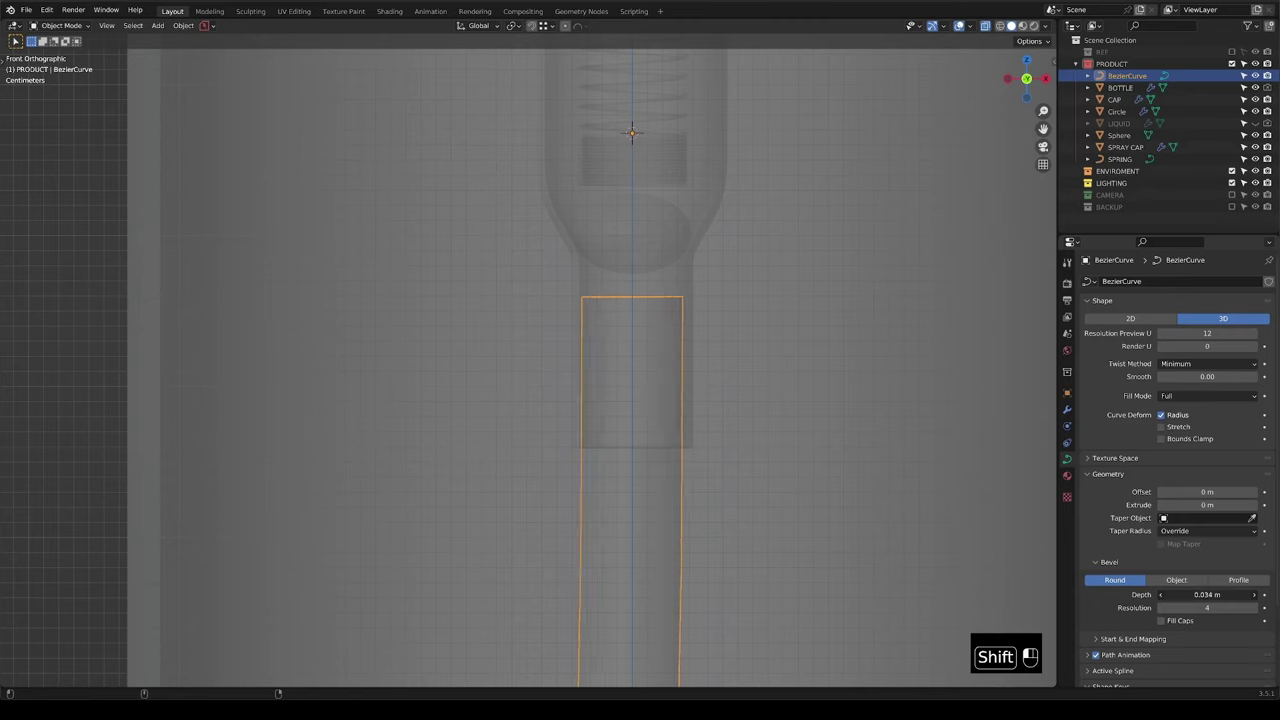
click(1065, 409)
click(1115, 281)
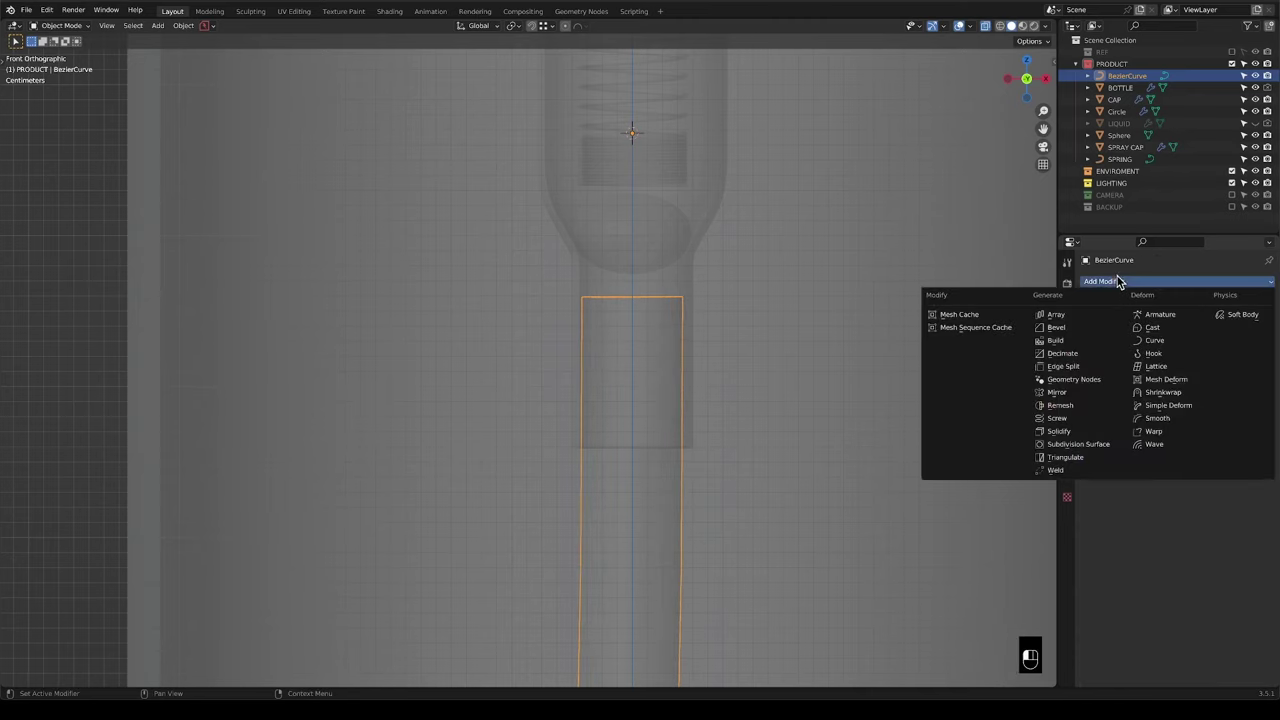
click(1078, 431)
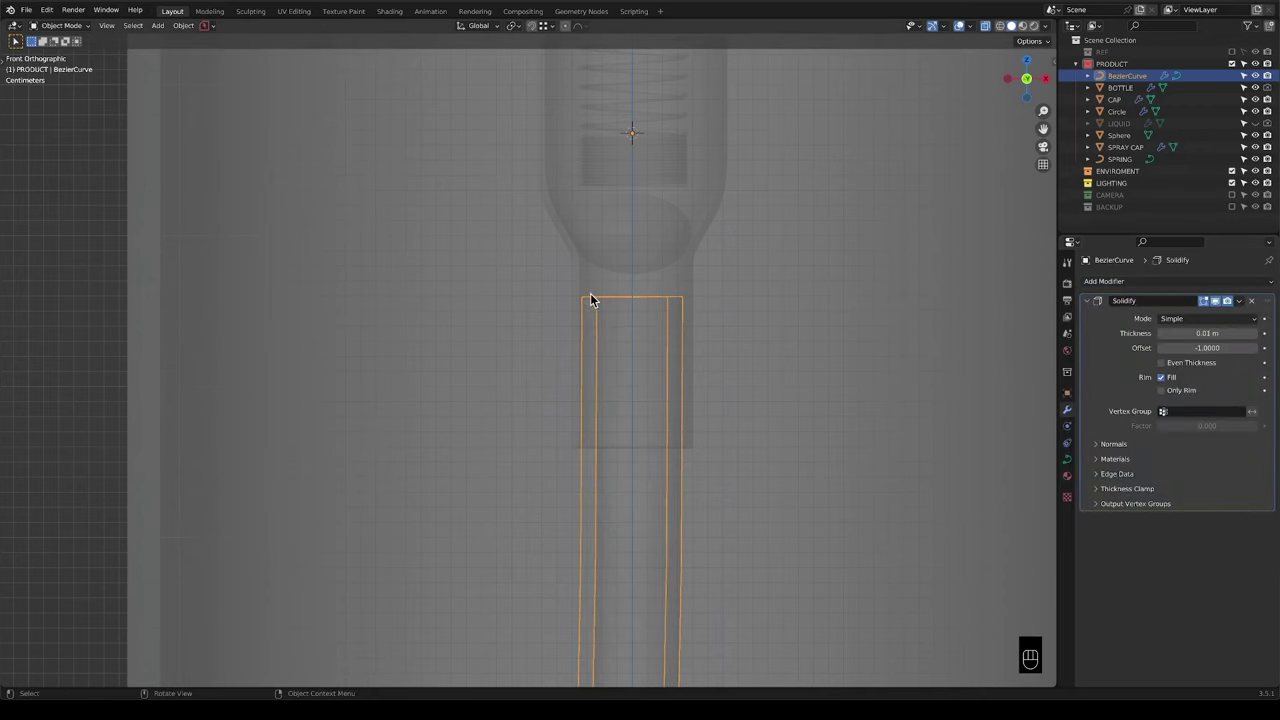
click(1211, 334)
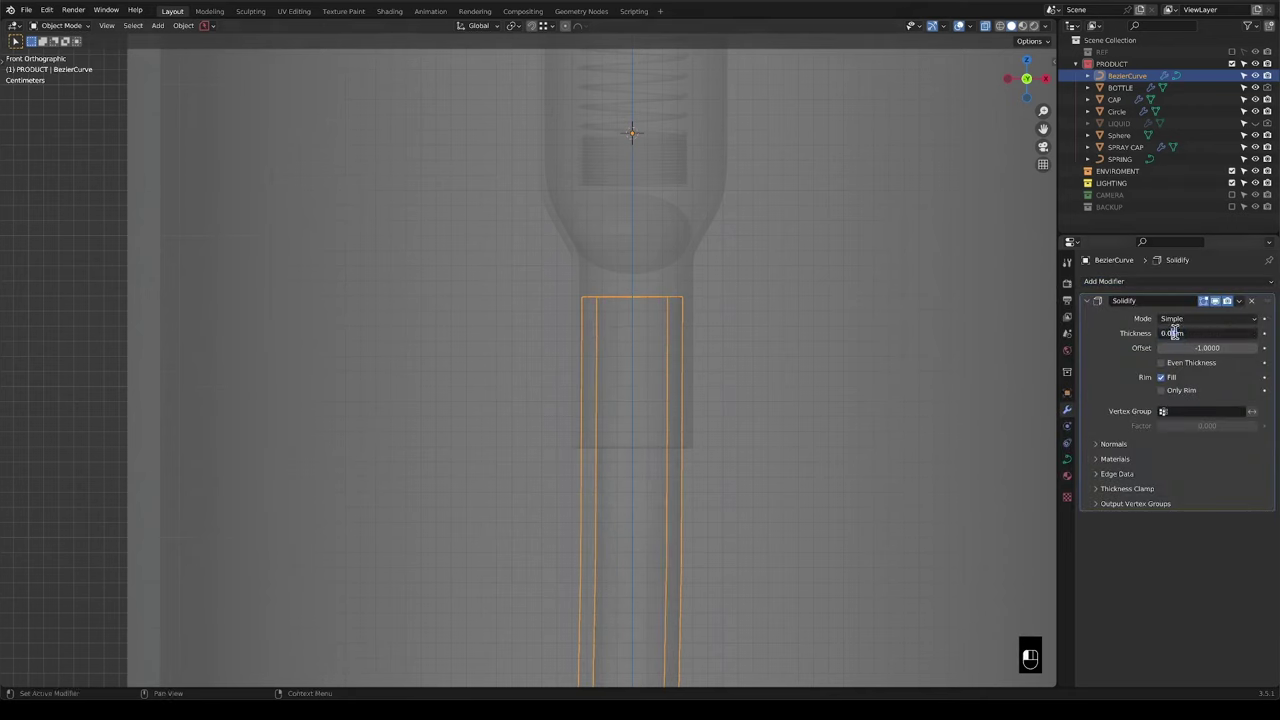
key(Return)
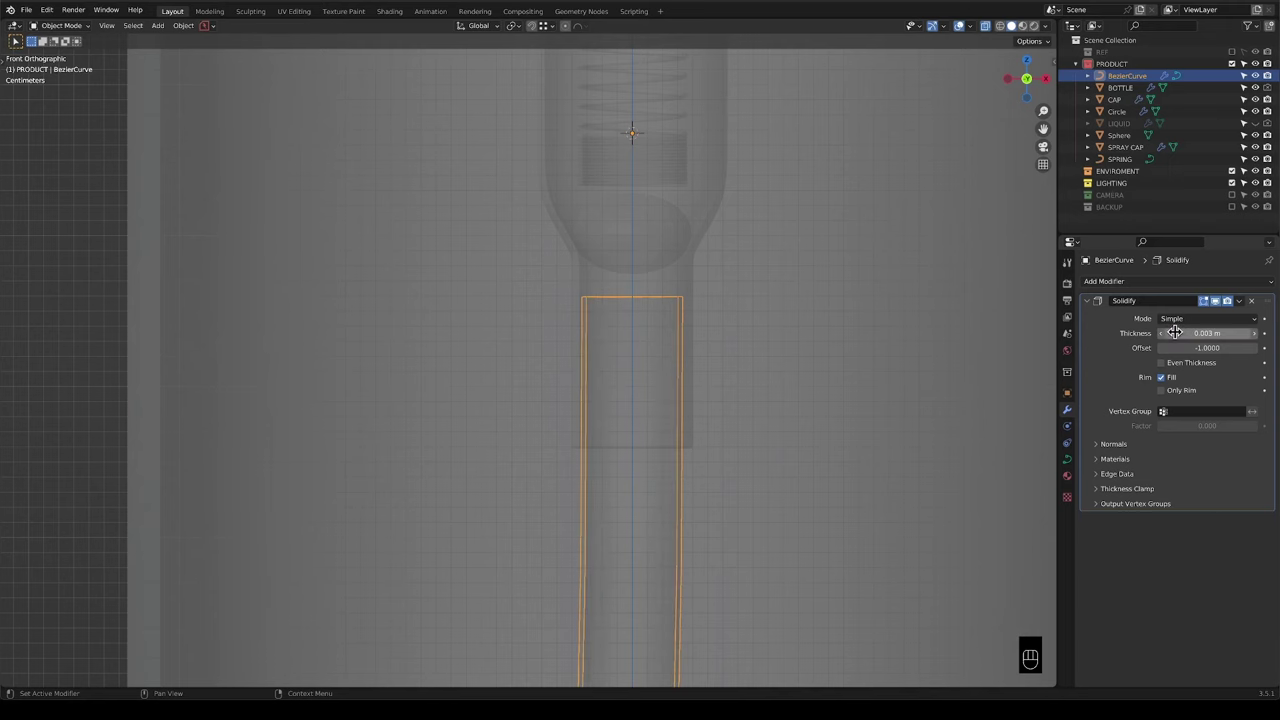
Set the tube's Solidify thickness to 0.005 m.
scroll(700, 410, down, 3)
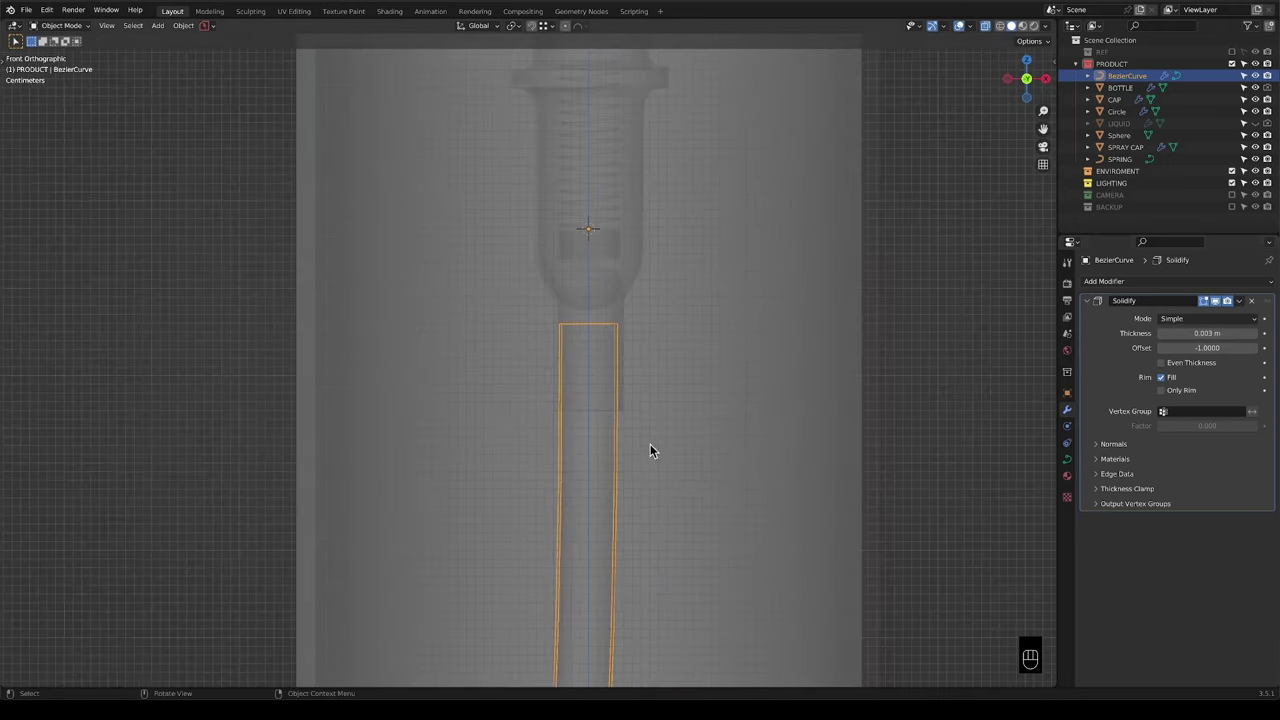
click(1212, 334)
click(1179, 333)
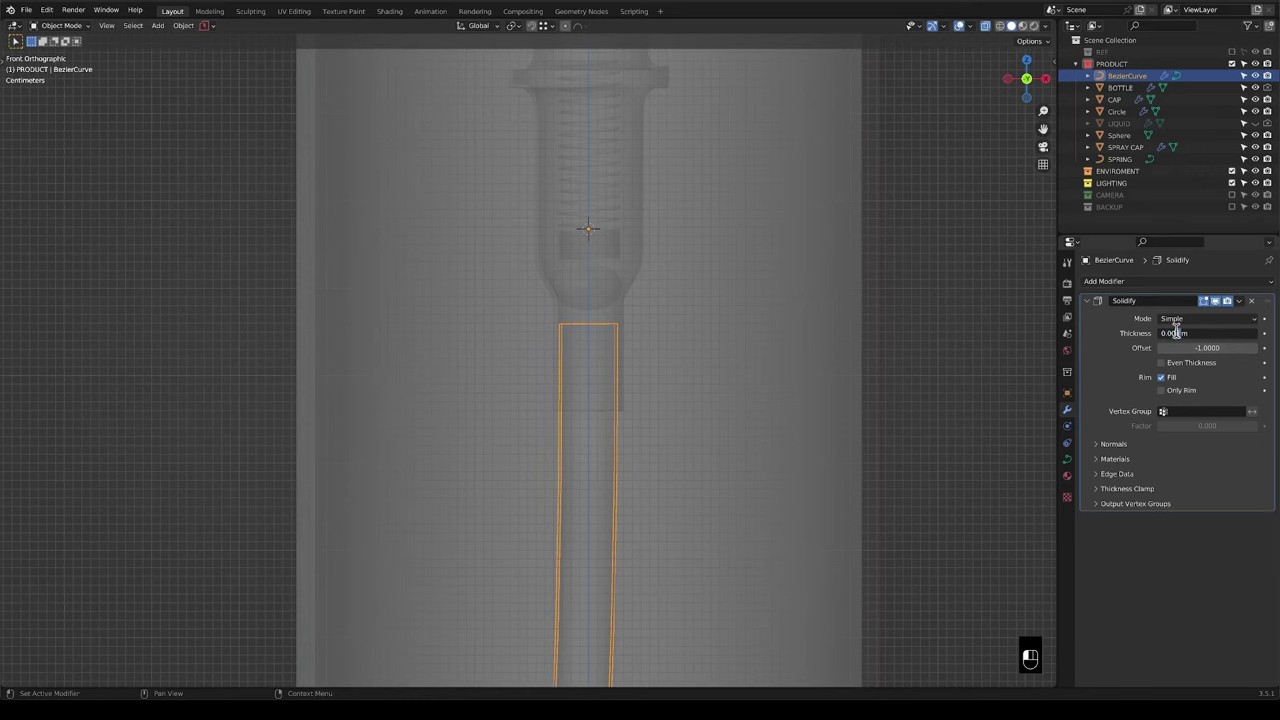
key(BackSpace)
text(5)
key(Return)
Reduce the tube curve's bevel depth to 0.026 m.
scroll(614, 403, down, 3)
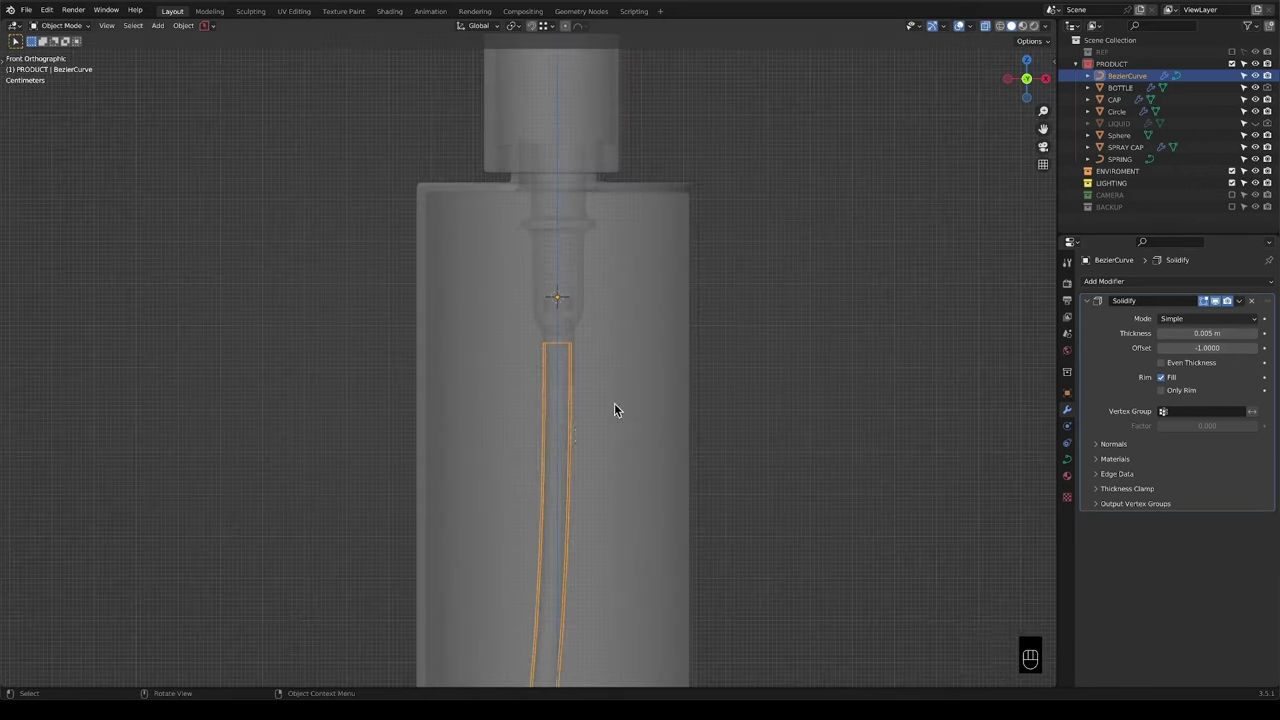
shift+middle_drag(614, 403, 588, 233)
scroll(572, 332, down, 4)
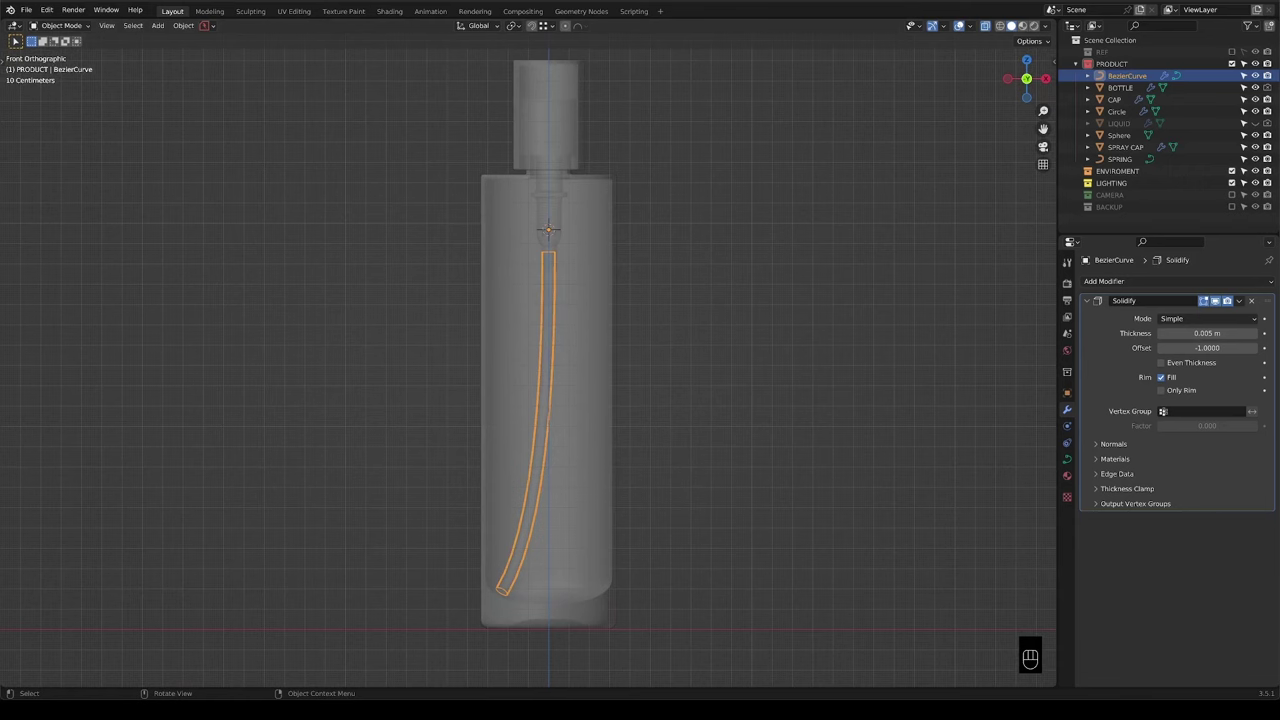
scroll(573, 531, up, 1)
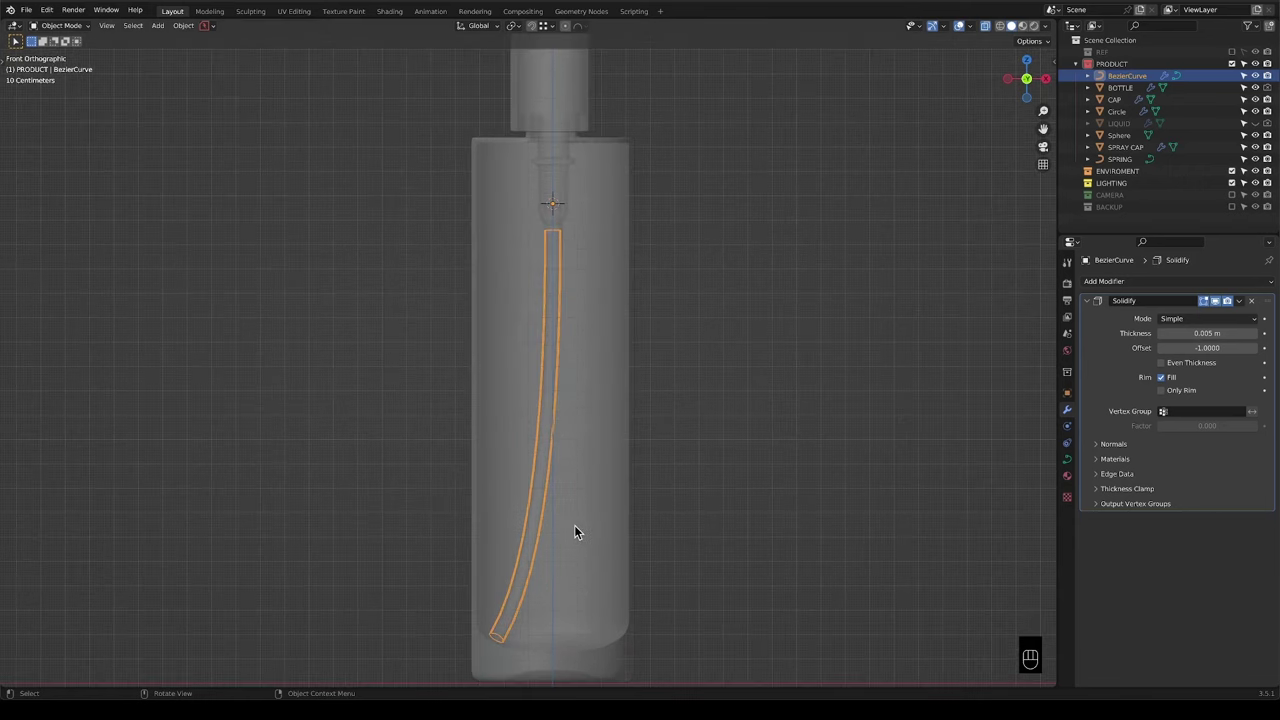
click(1067, 458)
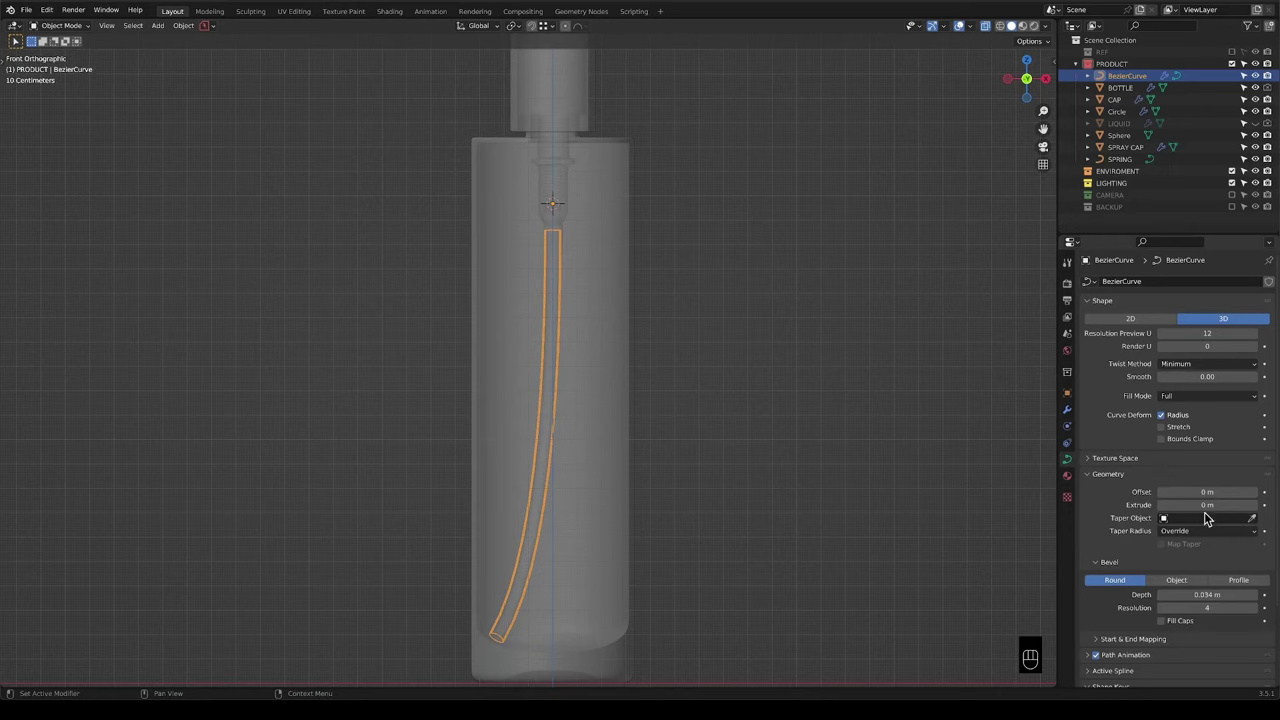
shift+drag(1207, 594, 1186, 594)
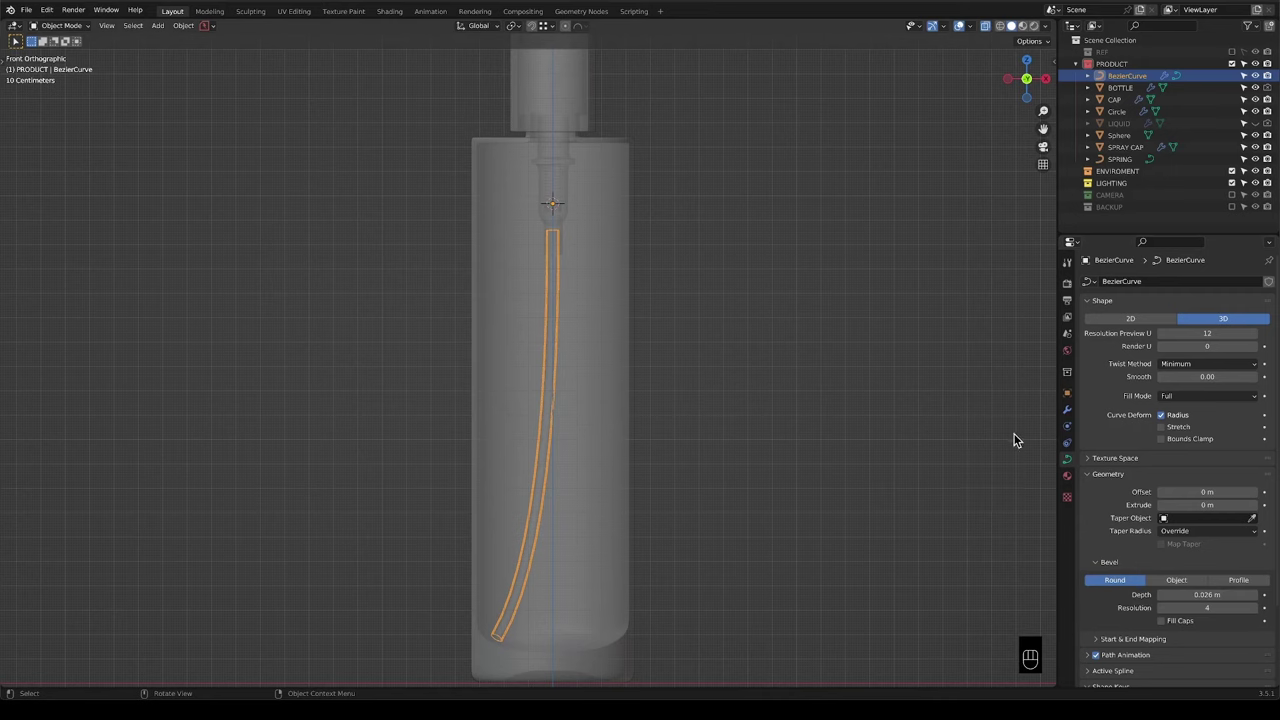
Rename the dip tube curve as STRAW.
double_click(1110, 75)
text(STR)
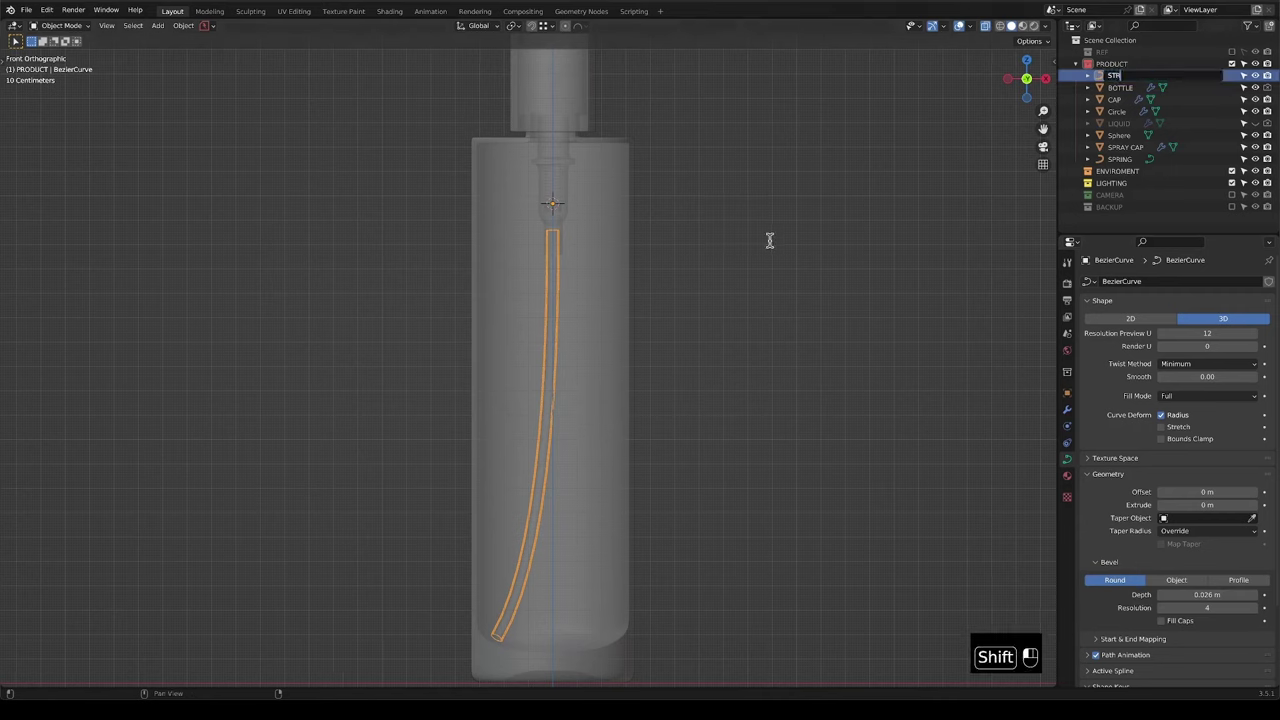
text(AW)
click(769, 240)
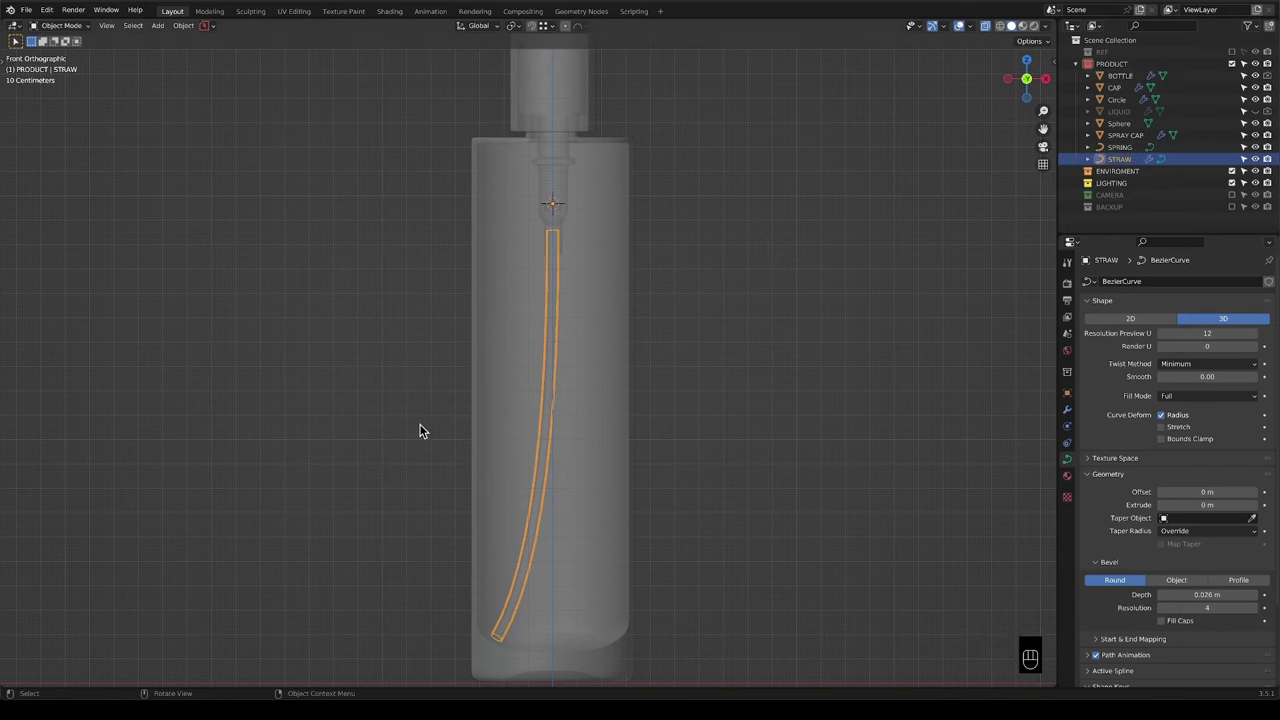
Deselect the straw and enable the REF collection to show the reference image behind the pump.
scroll(566, 517, down, 1)
shift+middle_drag(566, 517, 561, 486)
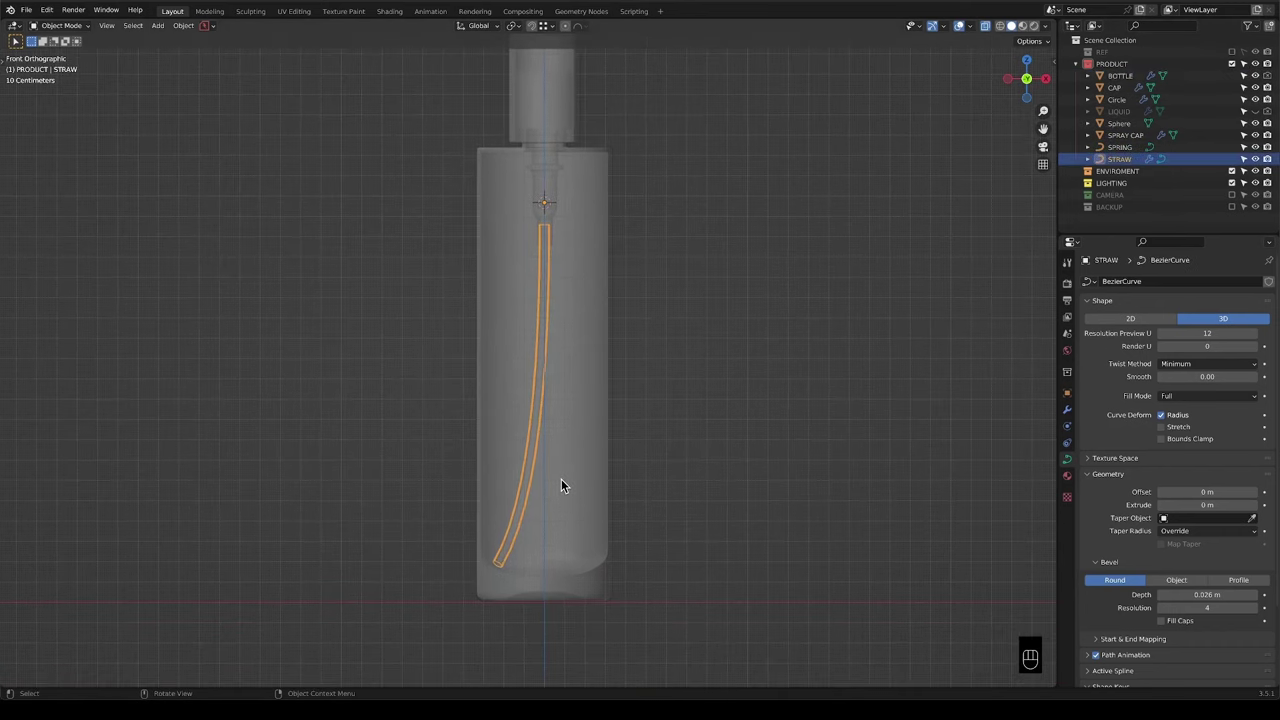
key(alt+a)
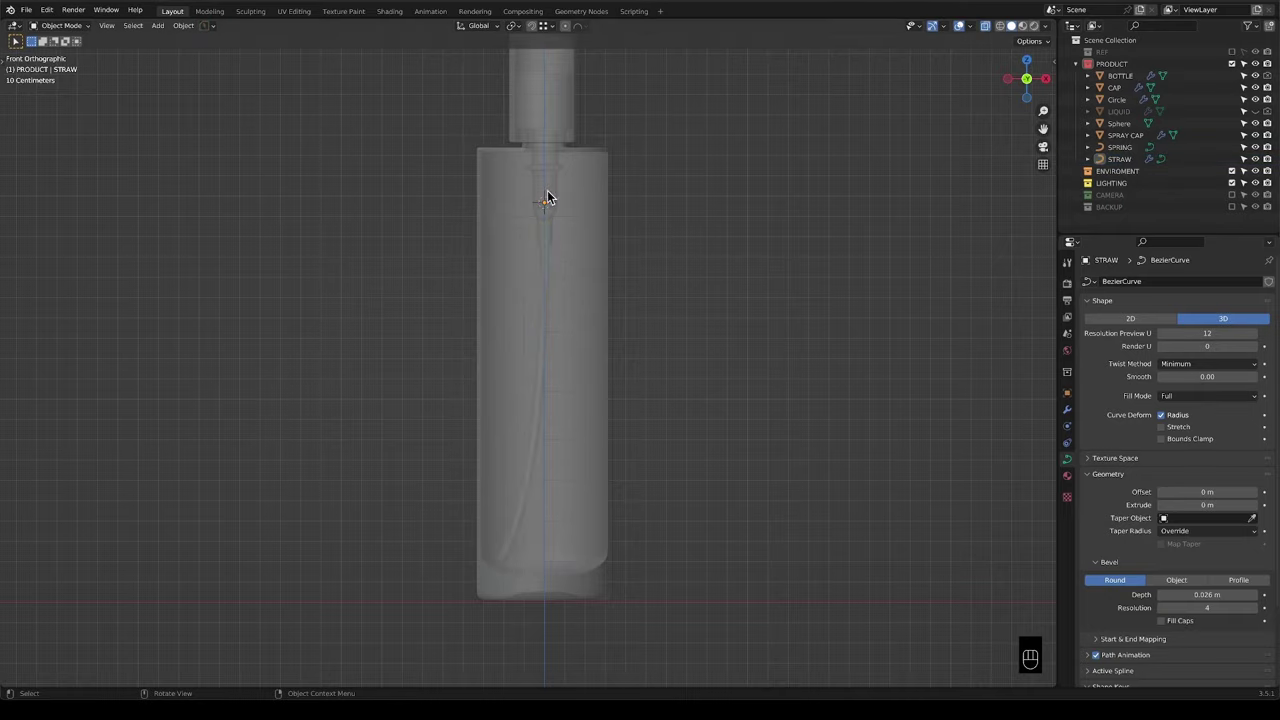
scroll(553, 200, up, 4)
shift+middle_drag(558, 251, 560, 634)
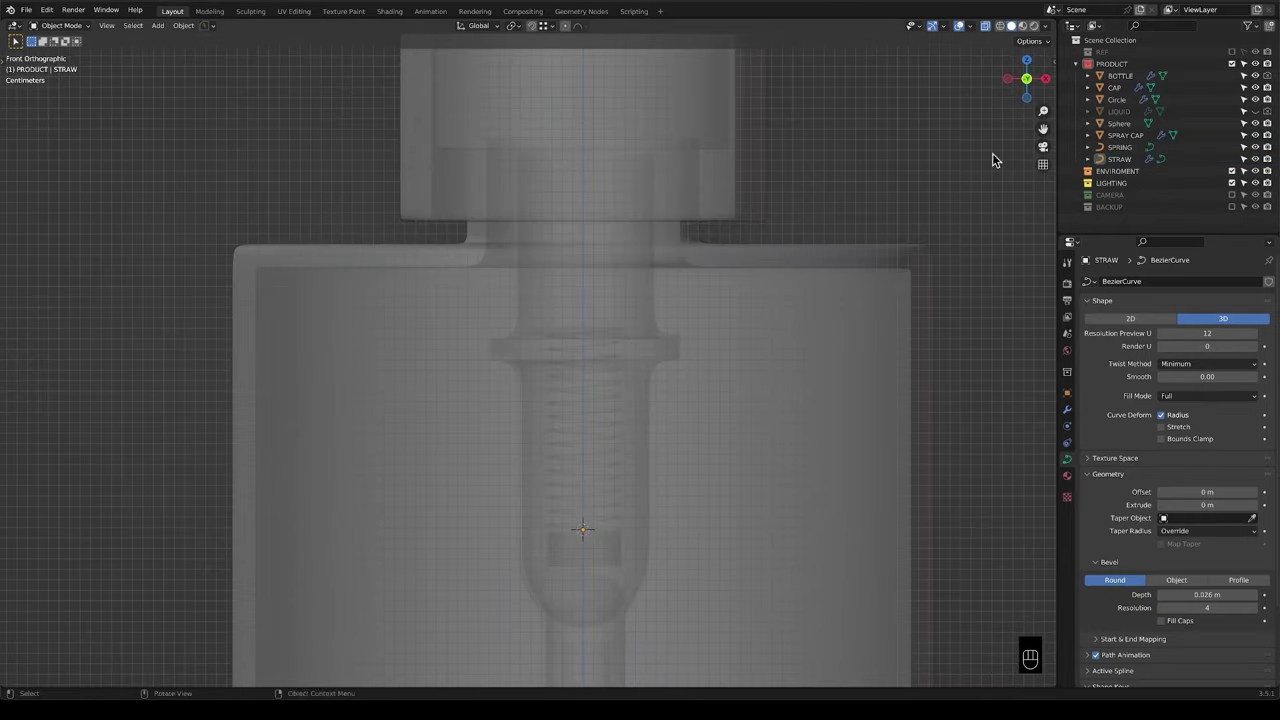
click(1233, 51)
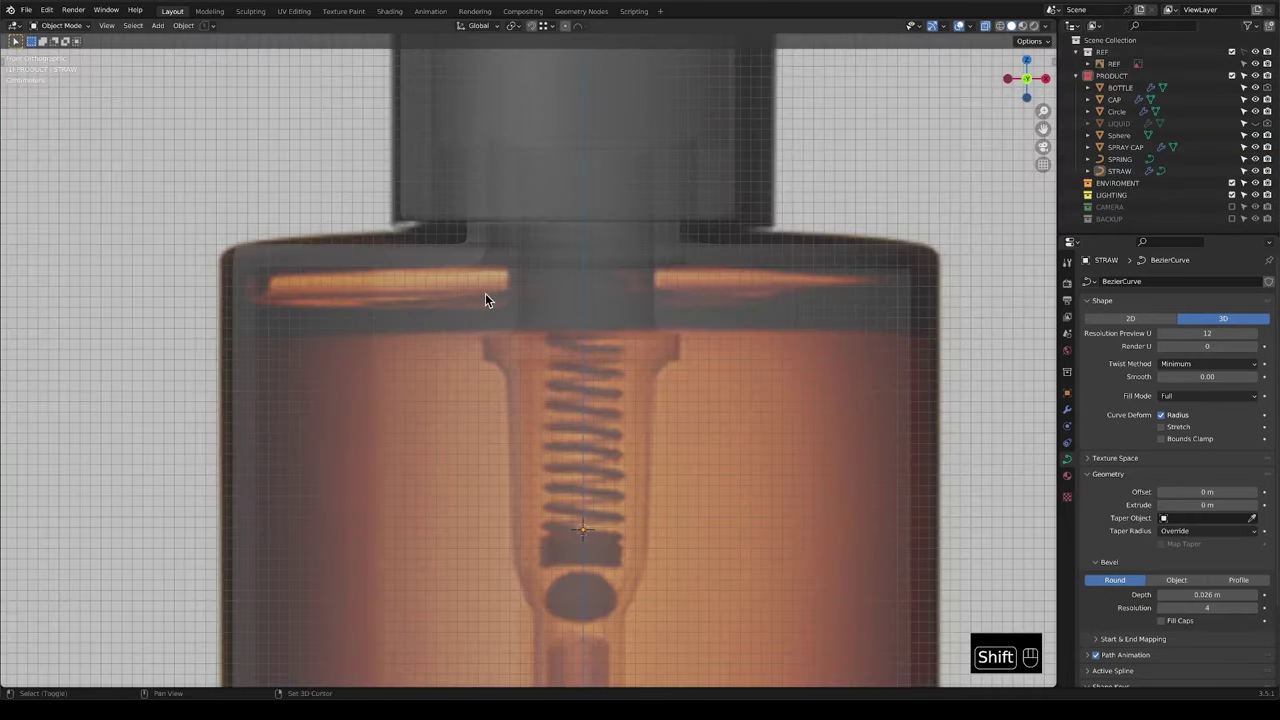
Add a 16-vertex mesh circle and raise it along Z to the dark band just below the bottle's shoulder.
shift+middle_drag(574, 339, 576, 363)
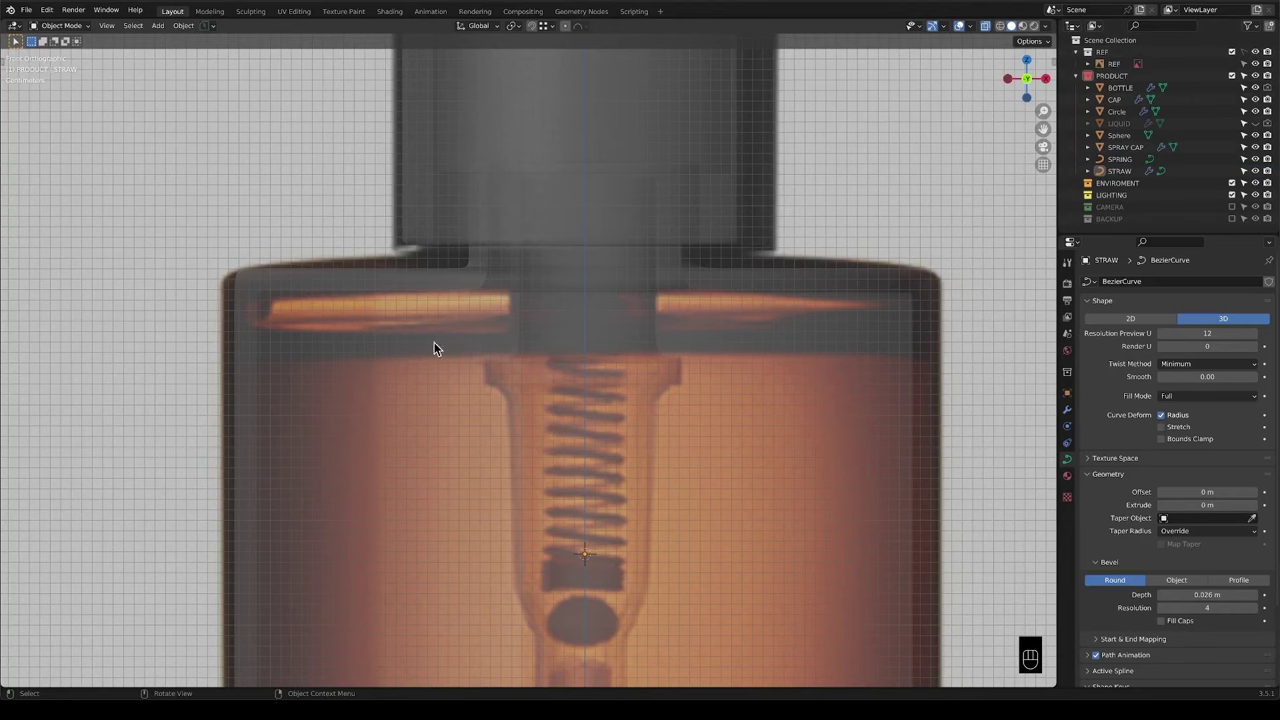
scroll(533, 476, down, 2)
shift+middle_drag(533, 476, 546, 334)
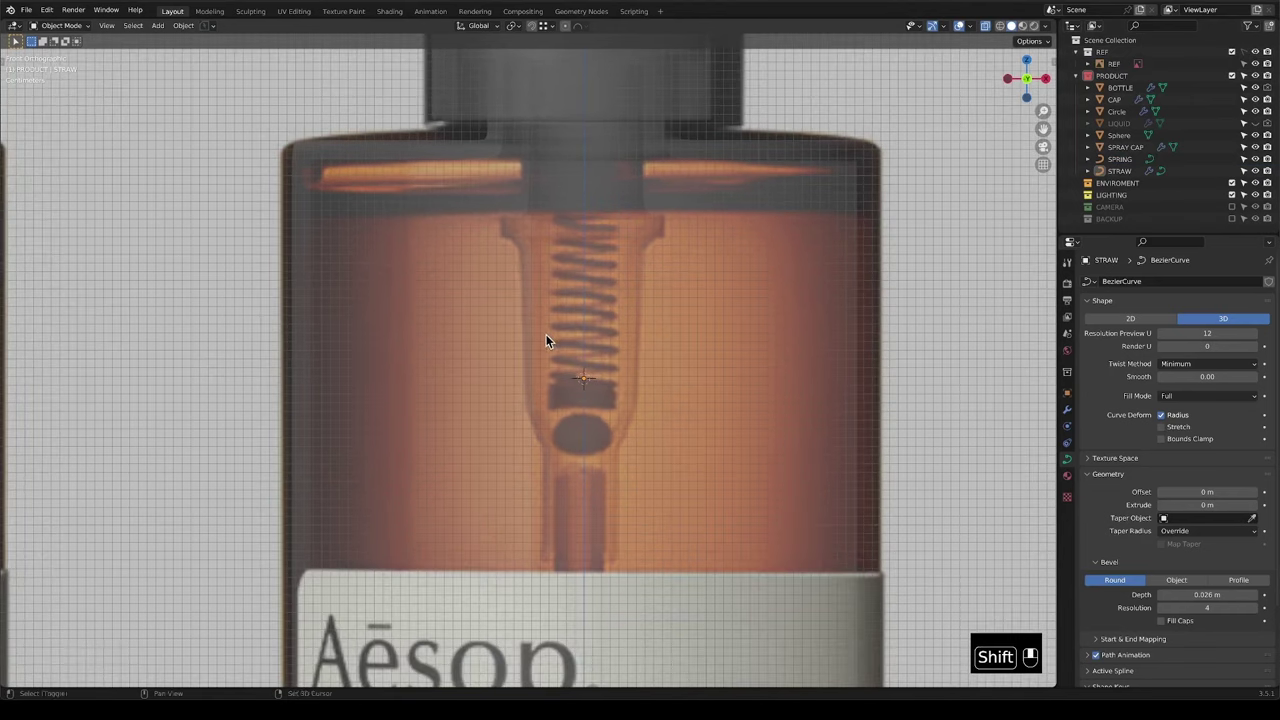
middle_drag(562, 394, 589, 411)
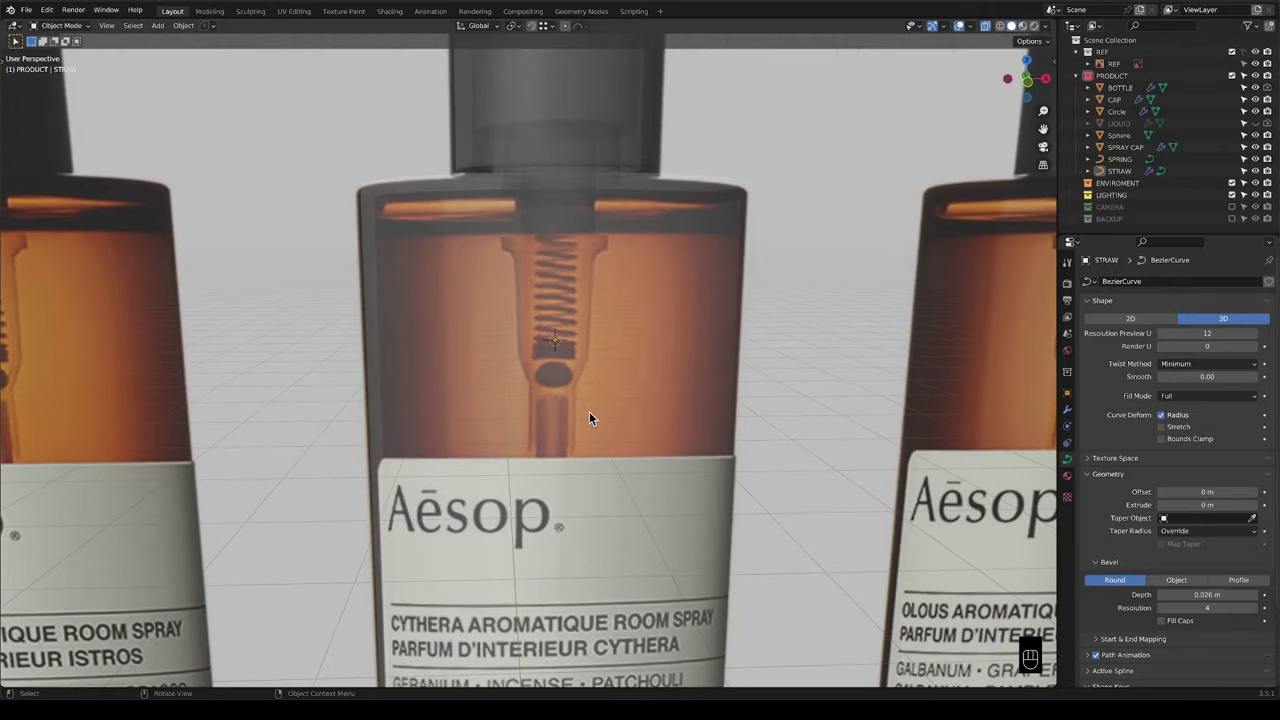
scroll(581, 345, up, 2)
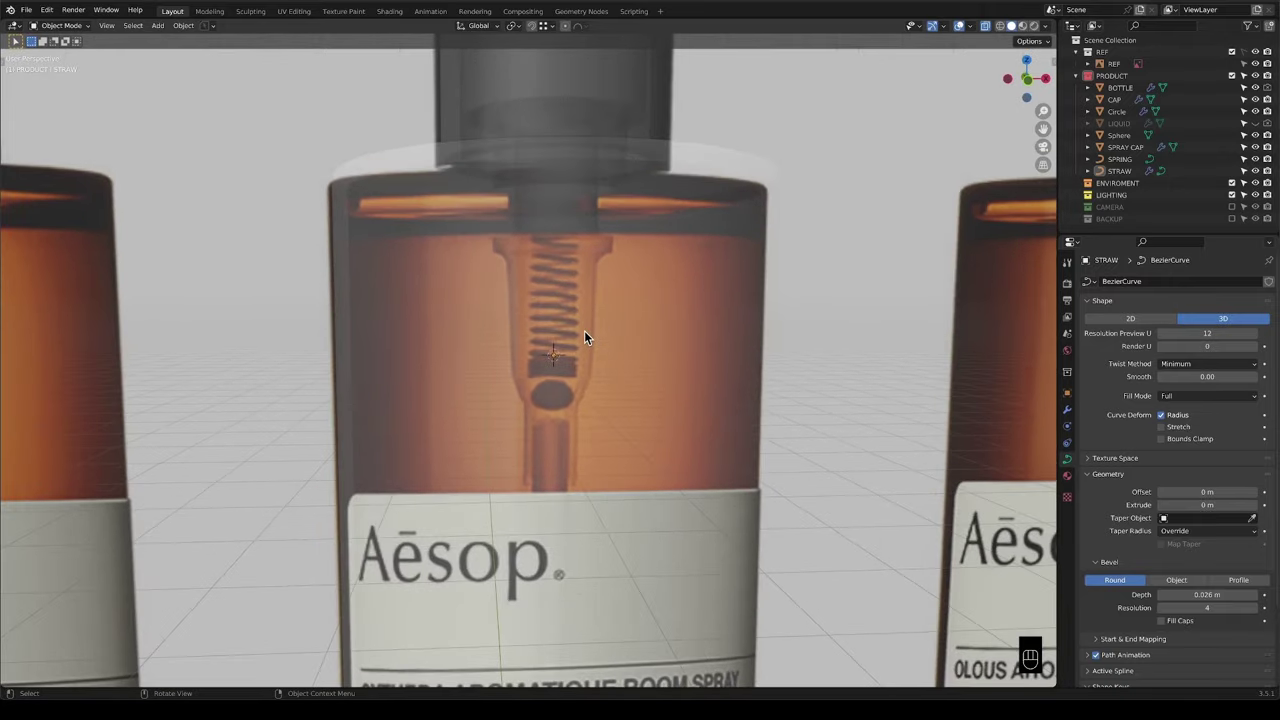
key(KP_1)
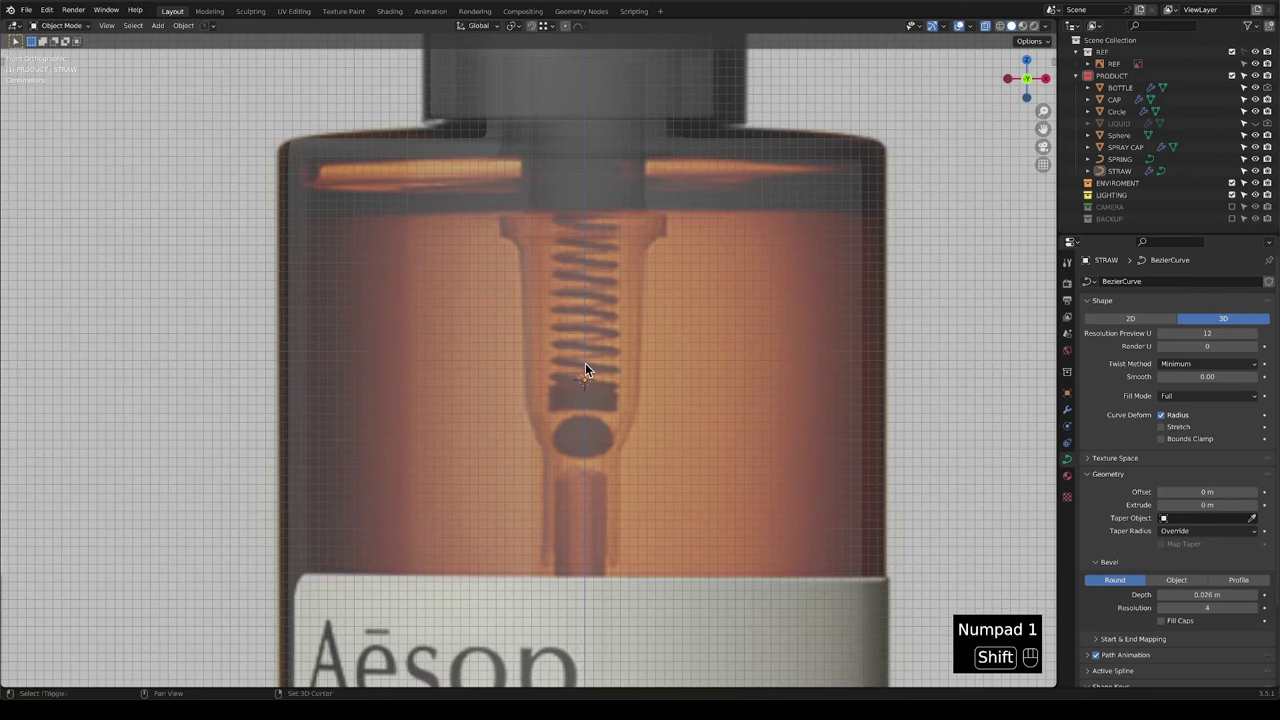
key(shift+a)
mouse_move(557, 357)
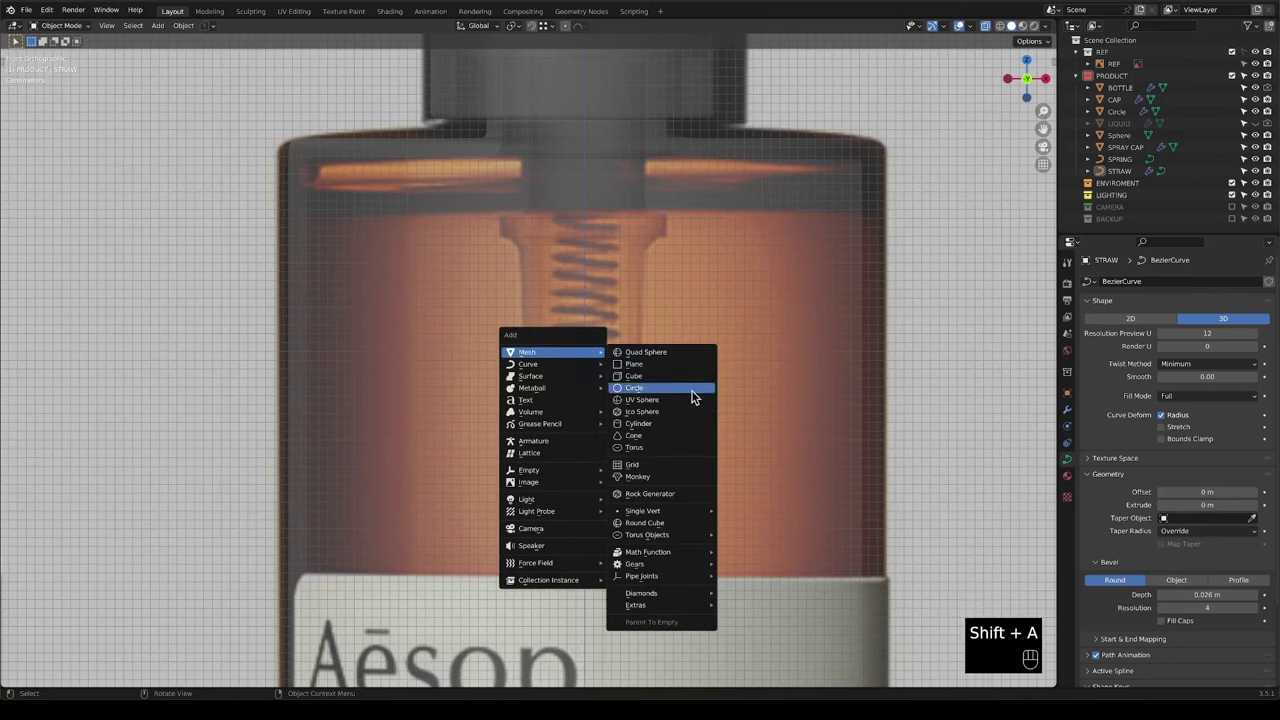
click(661, 388)
key(g)
key(z)
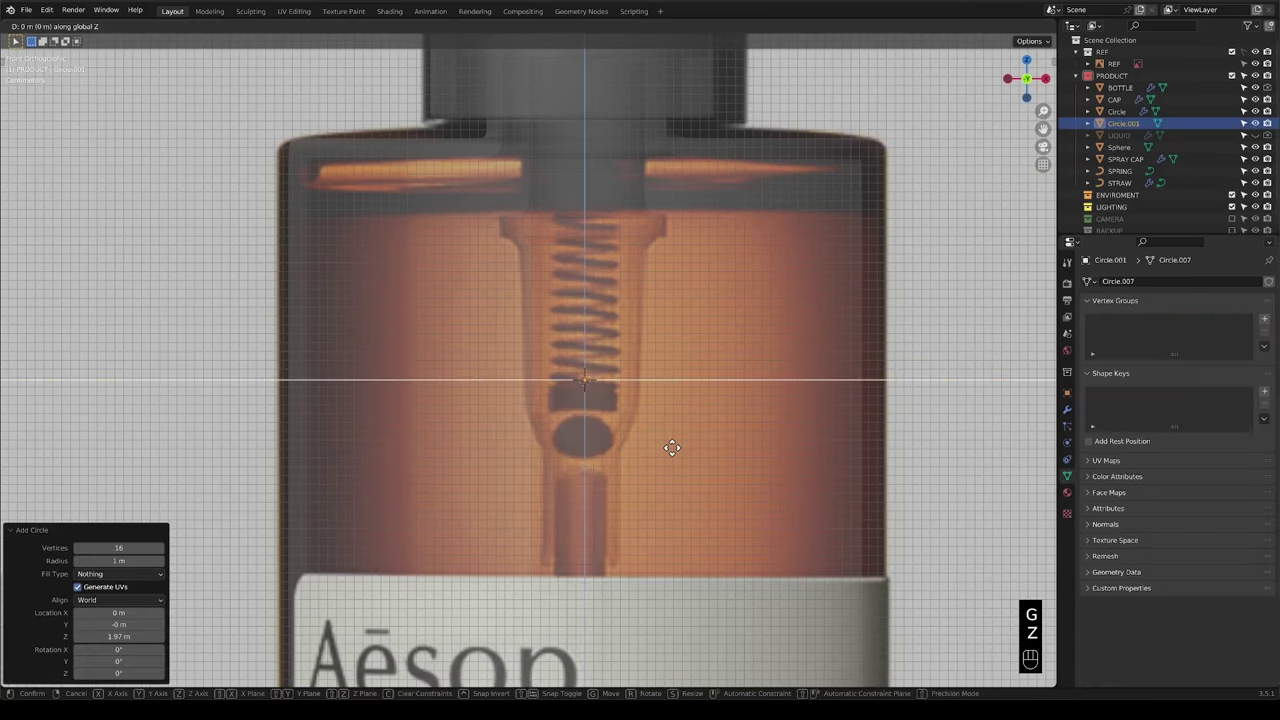
key(Tab)
key(Tab)
key(g)
key(z)
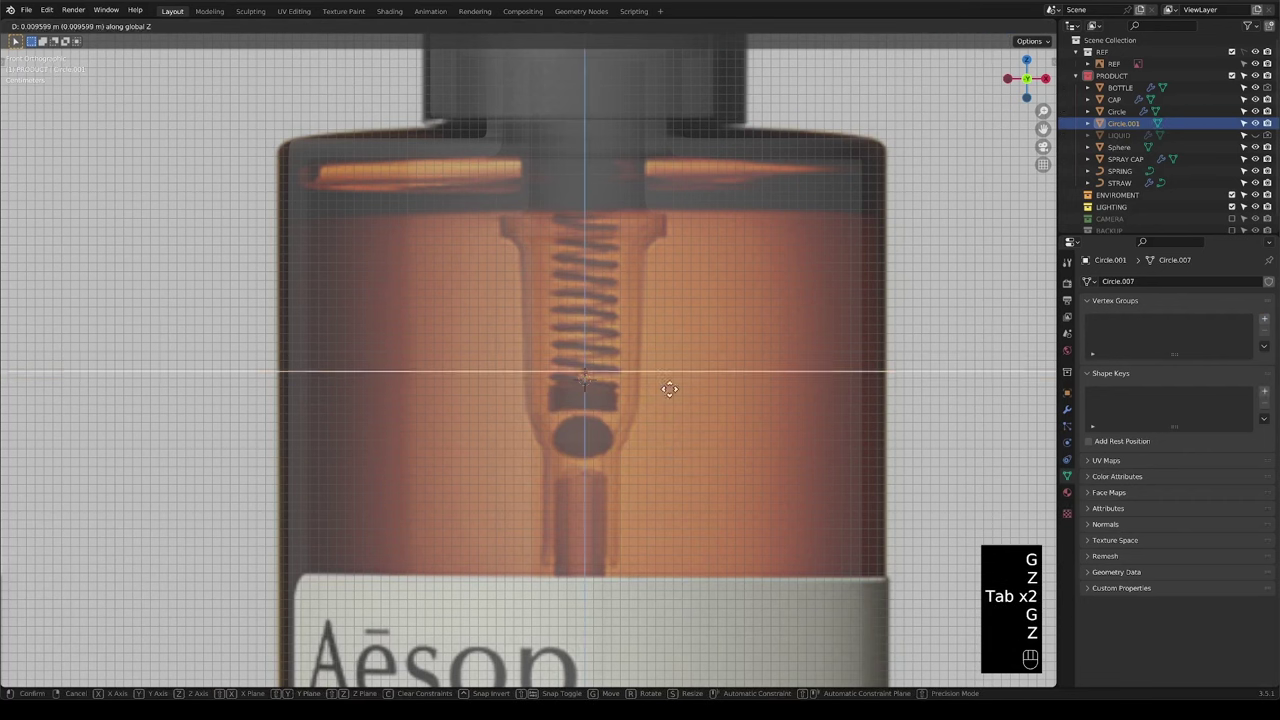
click(646, 249)
Scale the circle's vertices by about 0.296 to fit just inside the bottle's walls.
scroll(631, 265, down, 8)
key(Tab)
key(s)
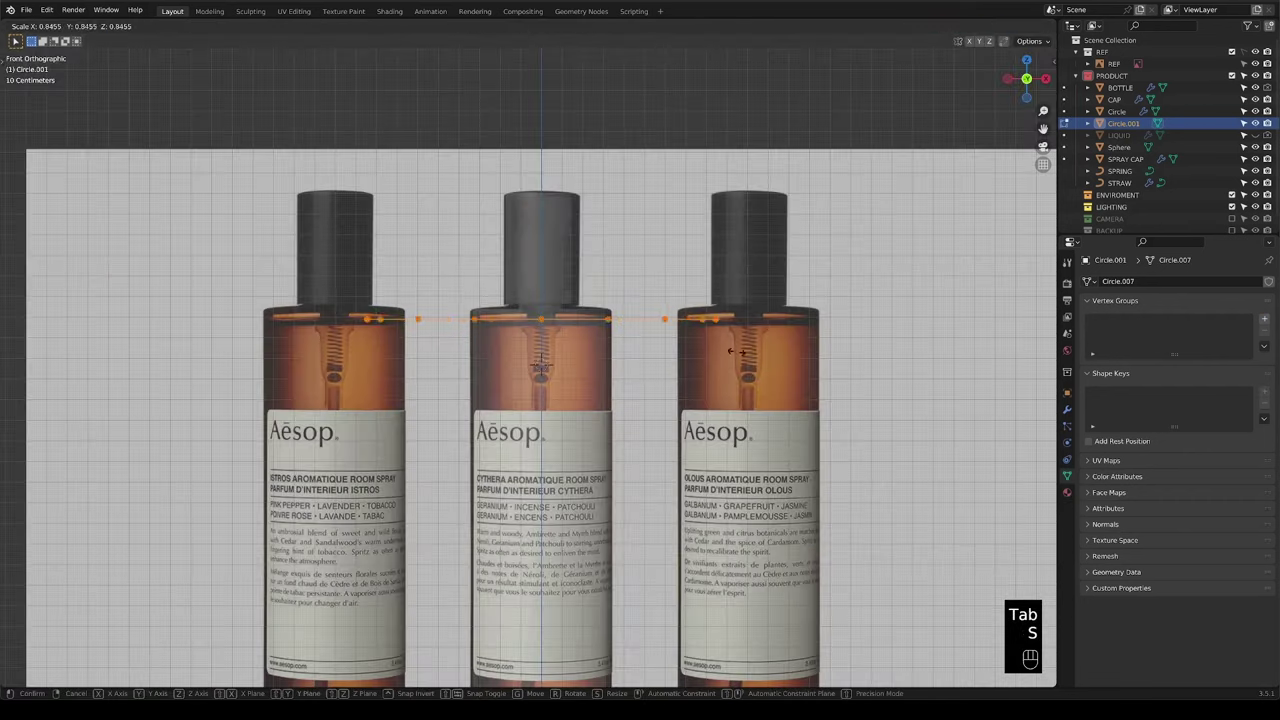
click(617, 340)
scroll(409, 295, up, 6)
shift+middle_drag(409, 295, 529, 400)
scroll(523, 409, up, 4)
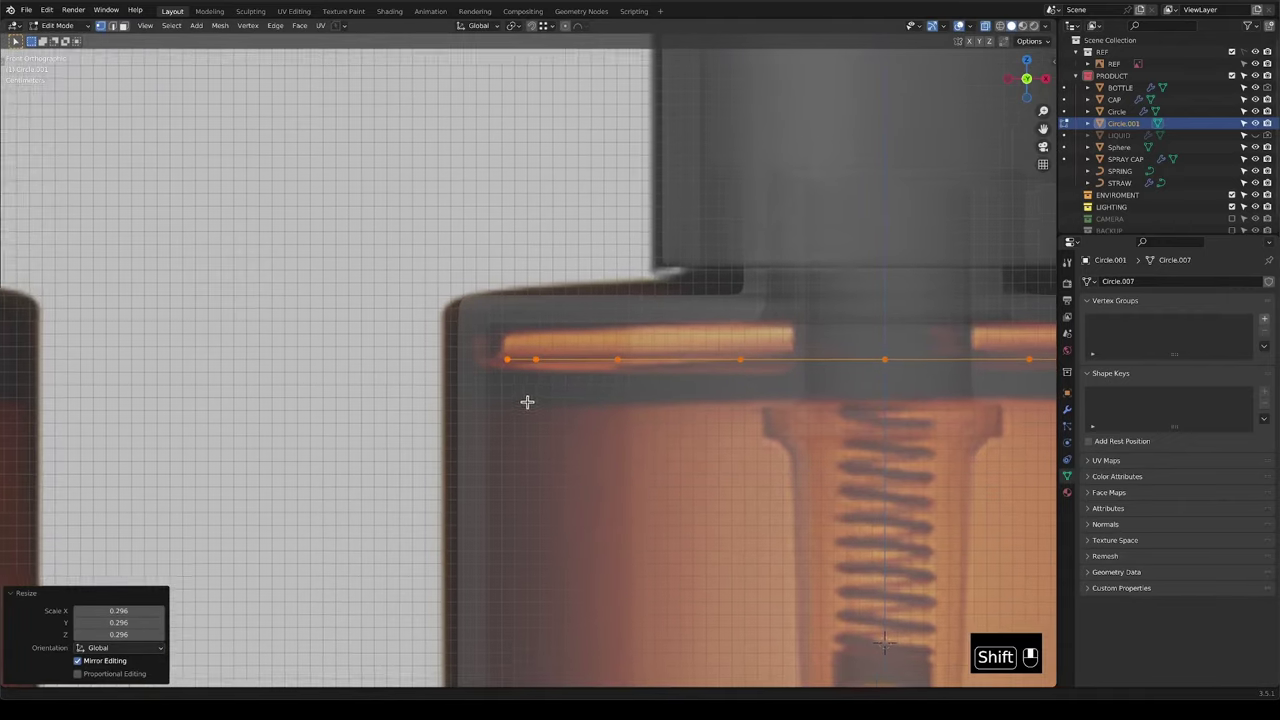
Hide the REF collection and extrude the circle about 0.03 m downward along Z into a band.
click(1233, 52)
shift+middle_drag(814, 394, 674, 394)
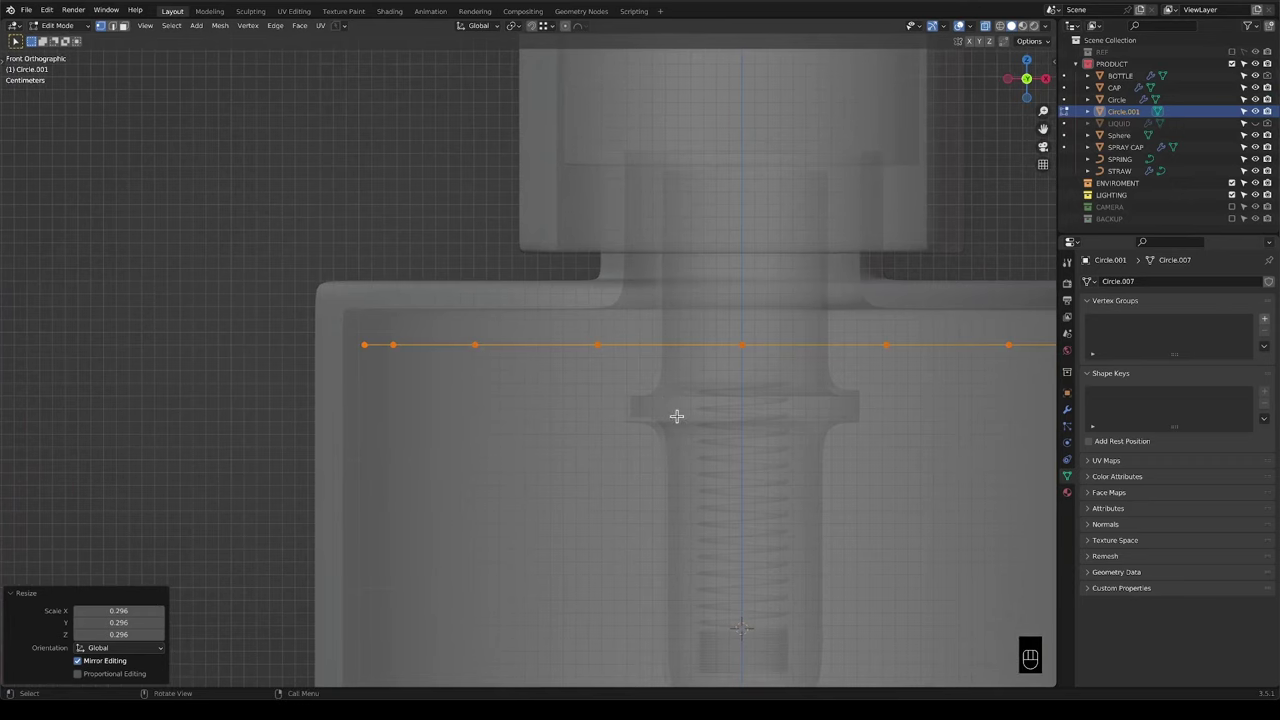
scroll(352, 407, down, 1)
key(e)
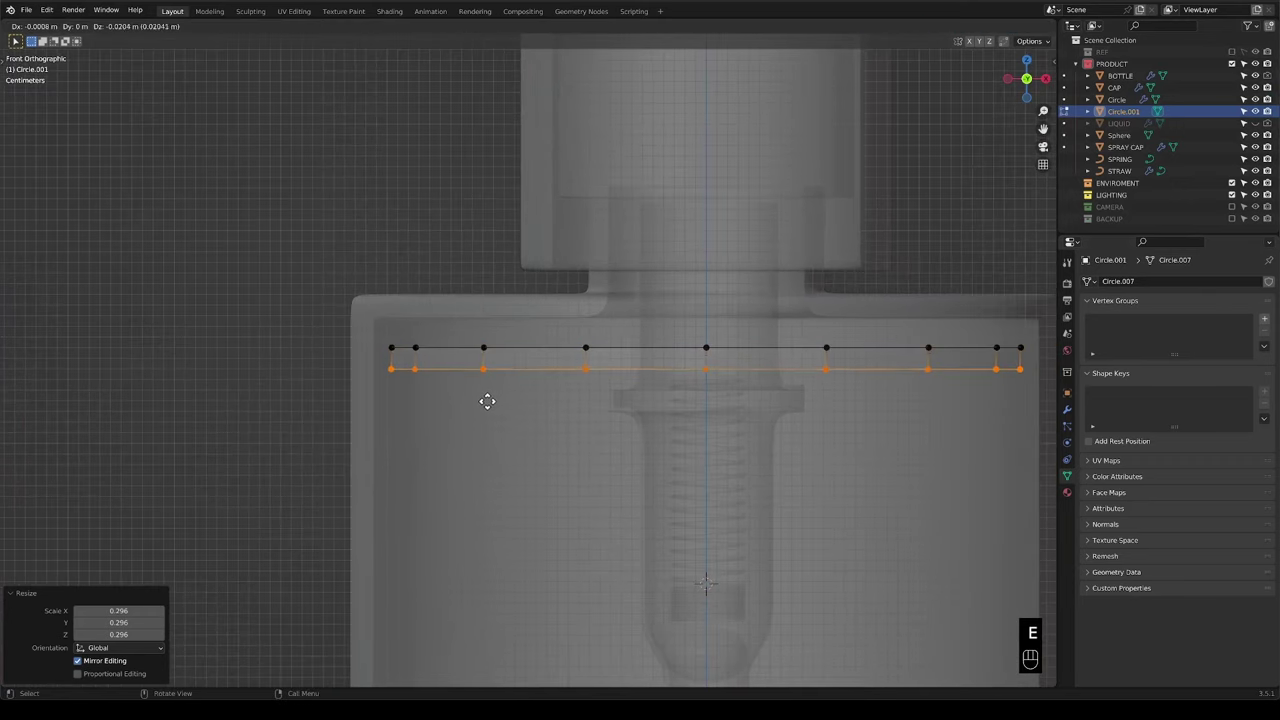
key(z)
click(487, 409)
Turn off X-ray and hide the BOTTLE object to expose the extruded band around the pump.
key(alt+z)
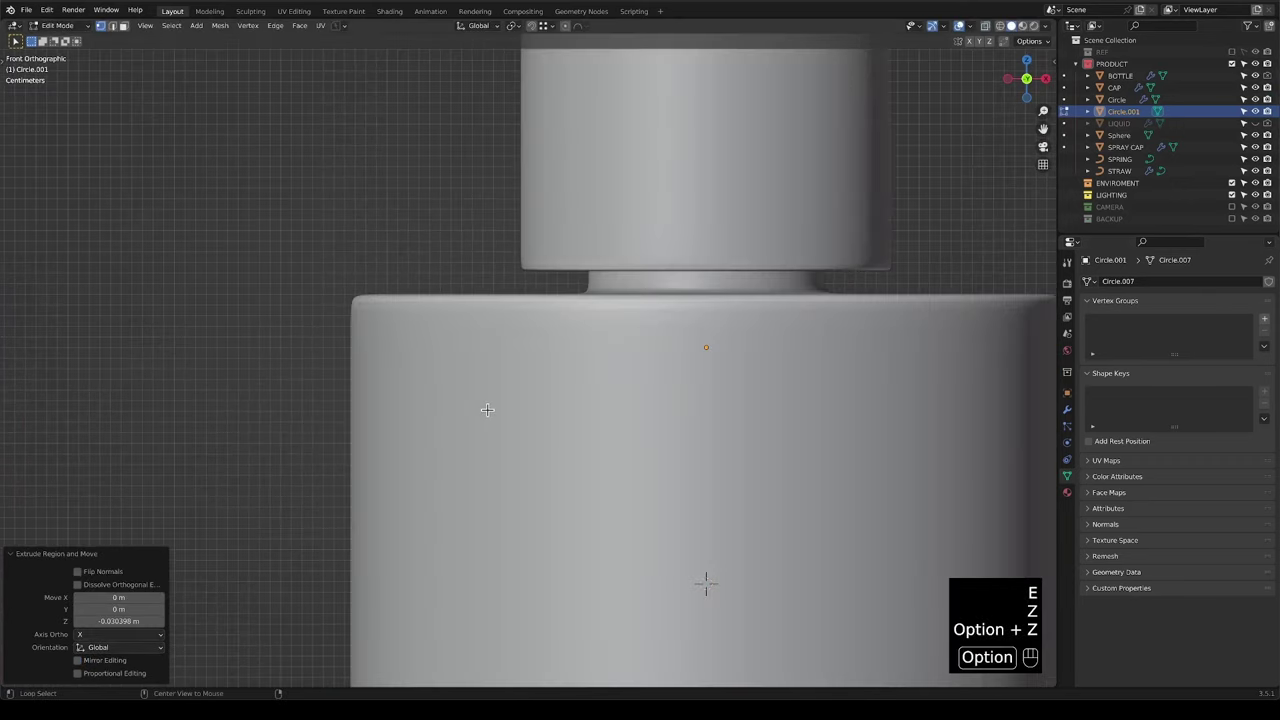
scroll(487, 409, down, 2)
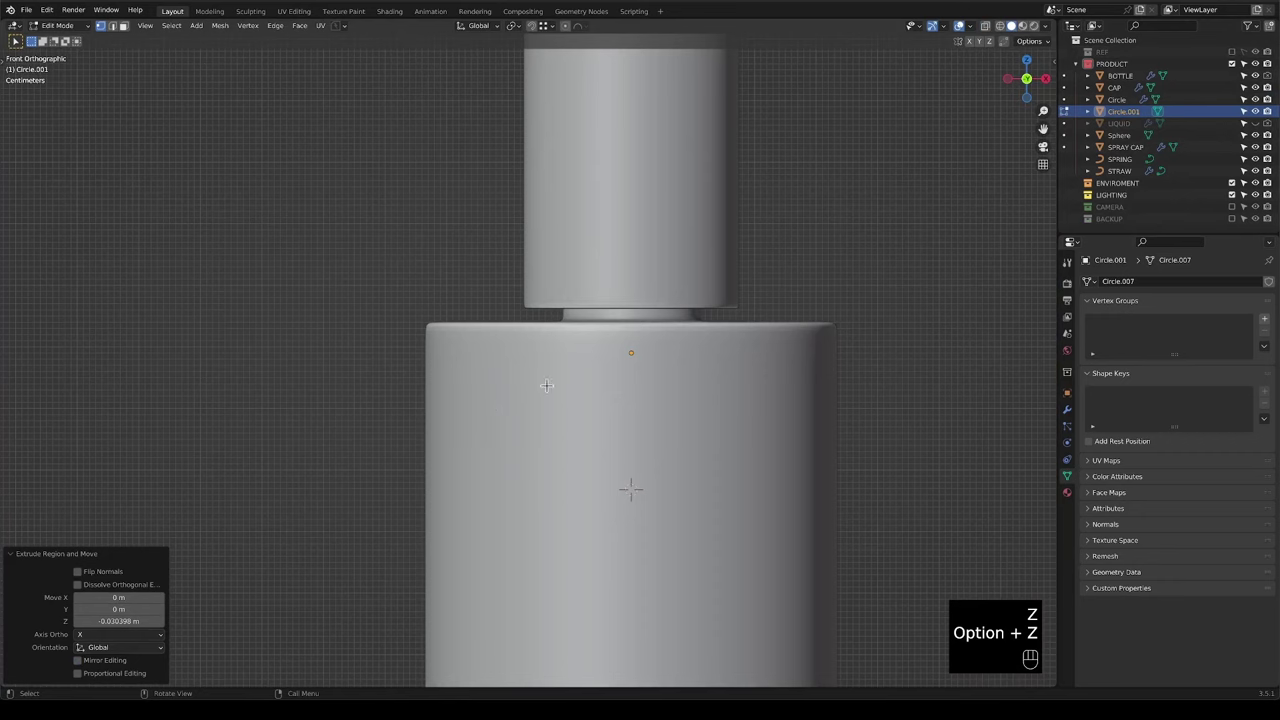
click(1255, 76)
scroll(560, 414, up, 2)
mouse_move(560, 414)
middle_down()
mouse_move(580, 423)
mouse_move(574, 400)
mouse_move(563, 417)
middle_up()
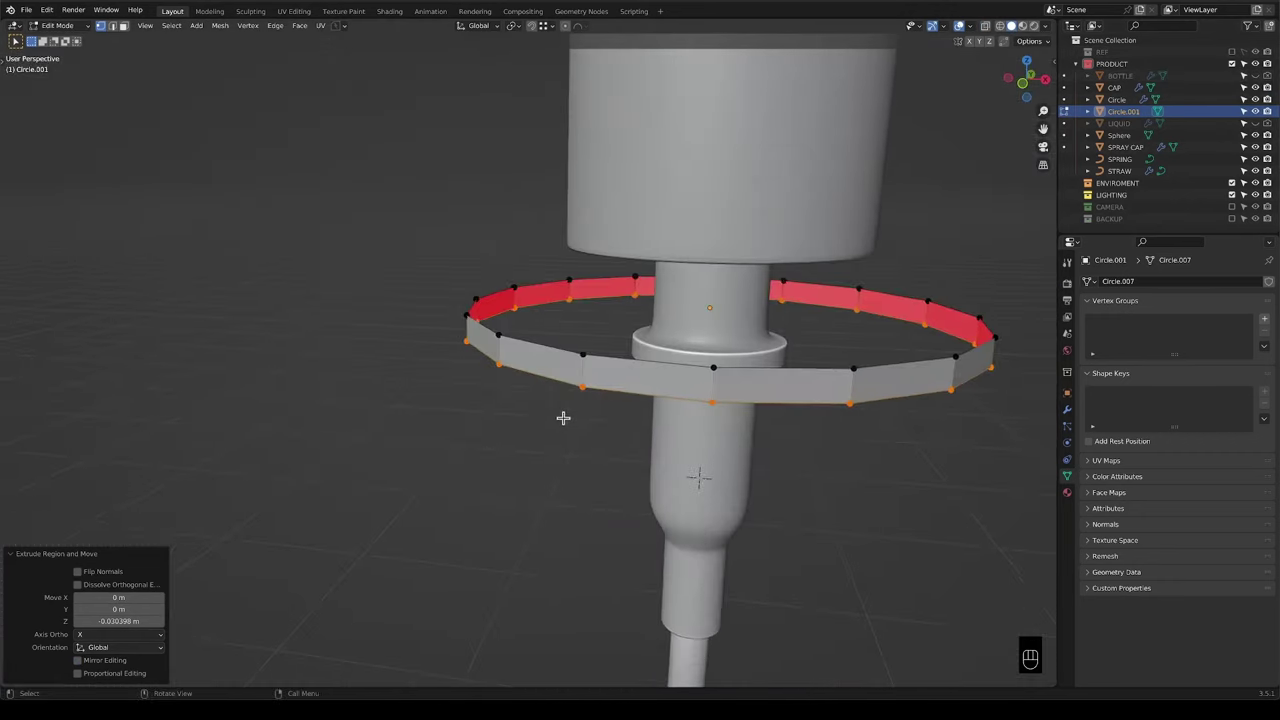
Extrude all of the band's faces along their normals inward about 0.228 m, up to the pump tube.
key(a)
shift+middle_drag(722, 401, 749, 363)
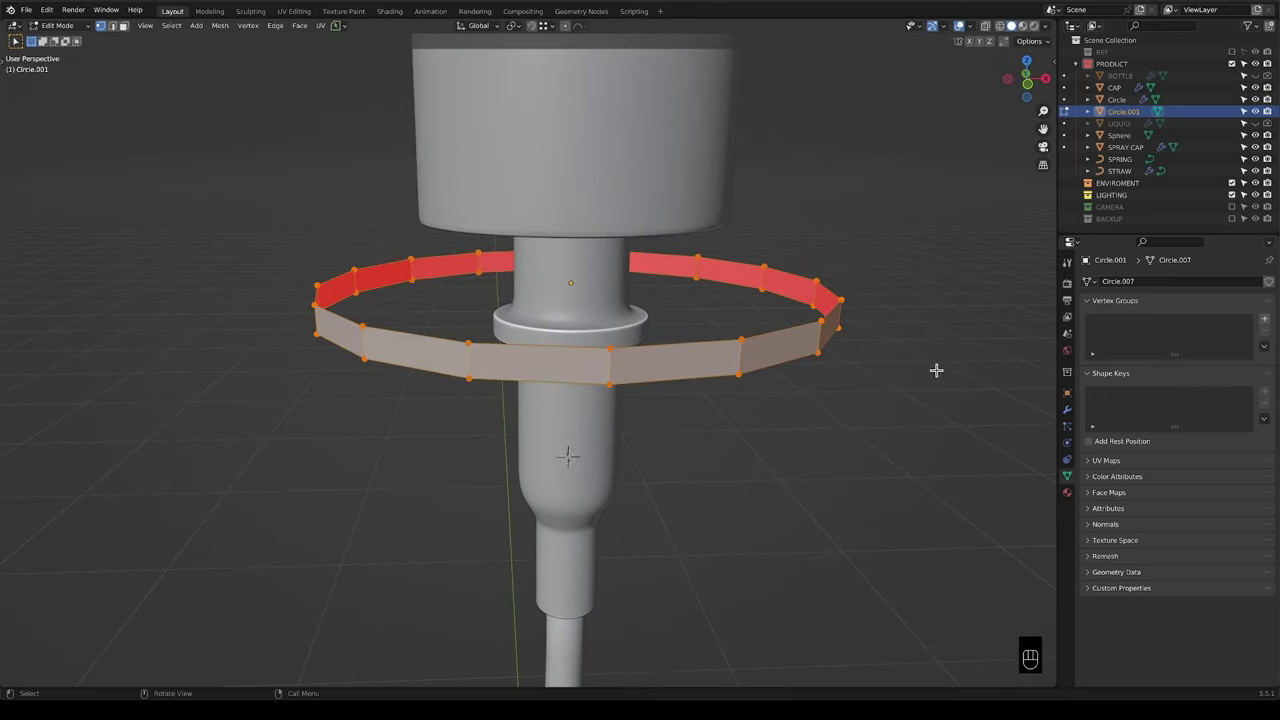
key(alt+e)
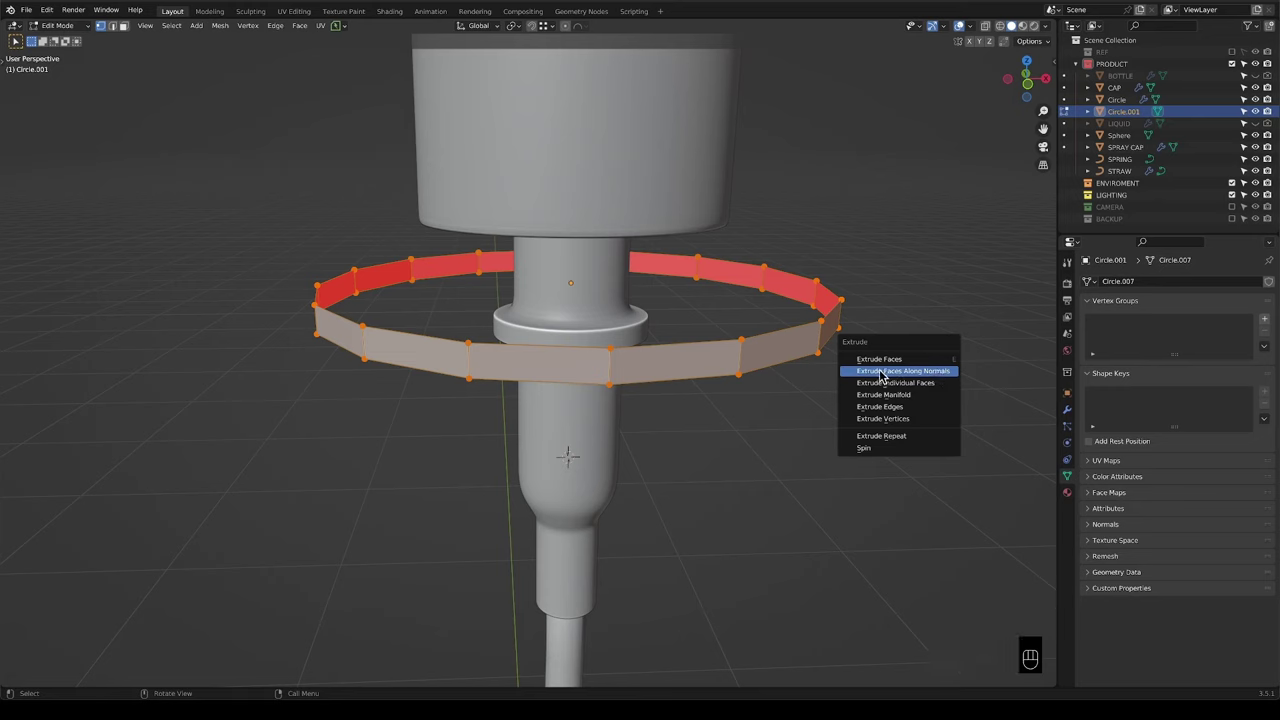
click(899, 374)
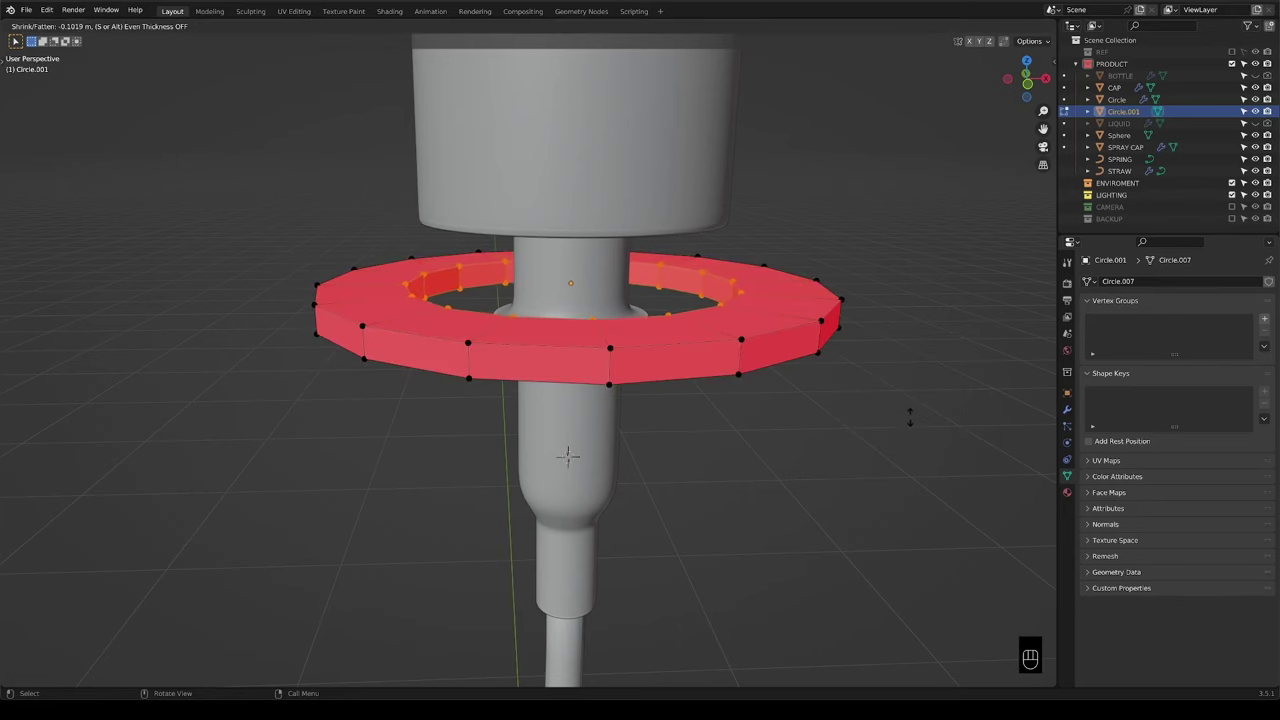
key(shift)
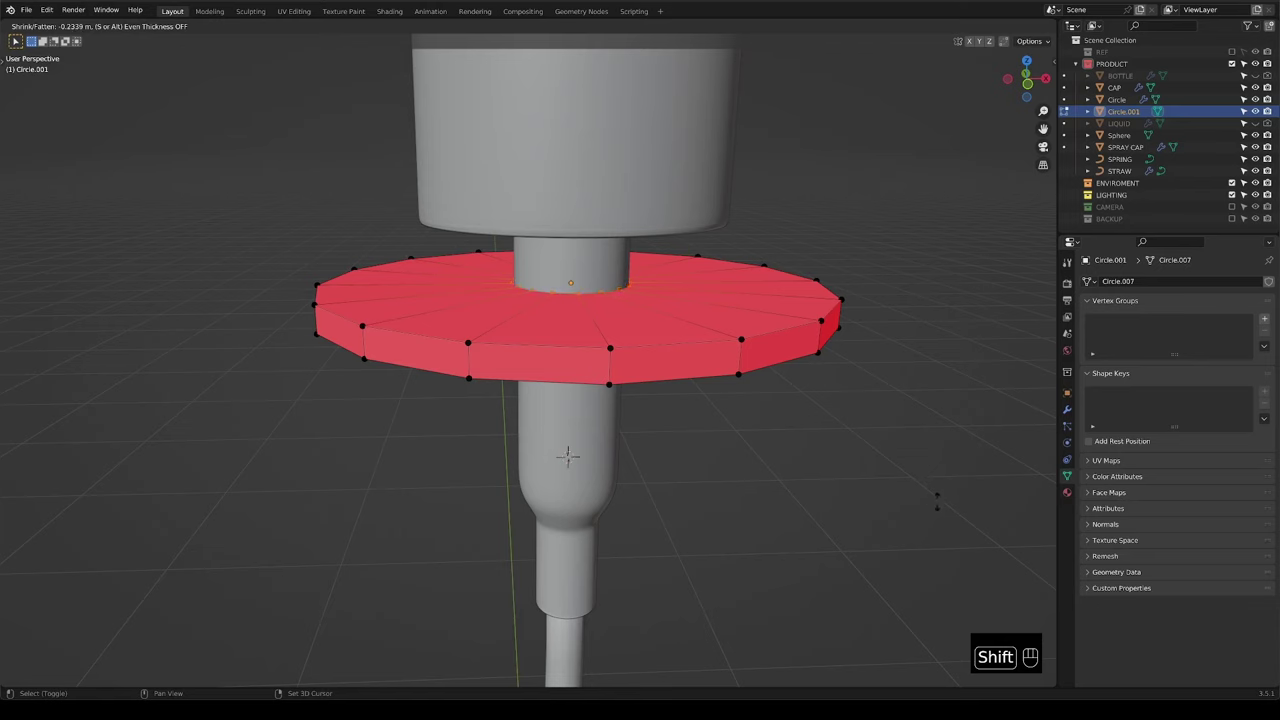
click(922, 477)
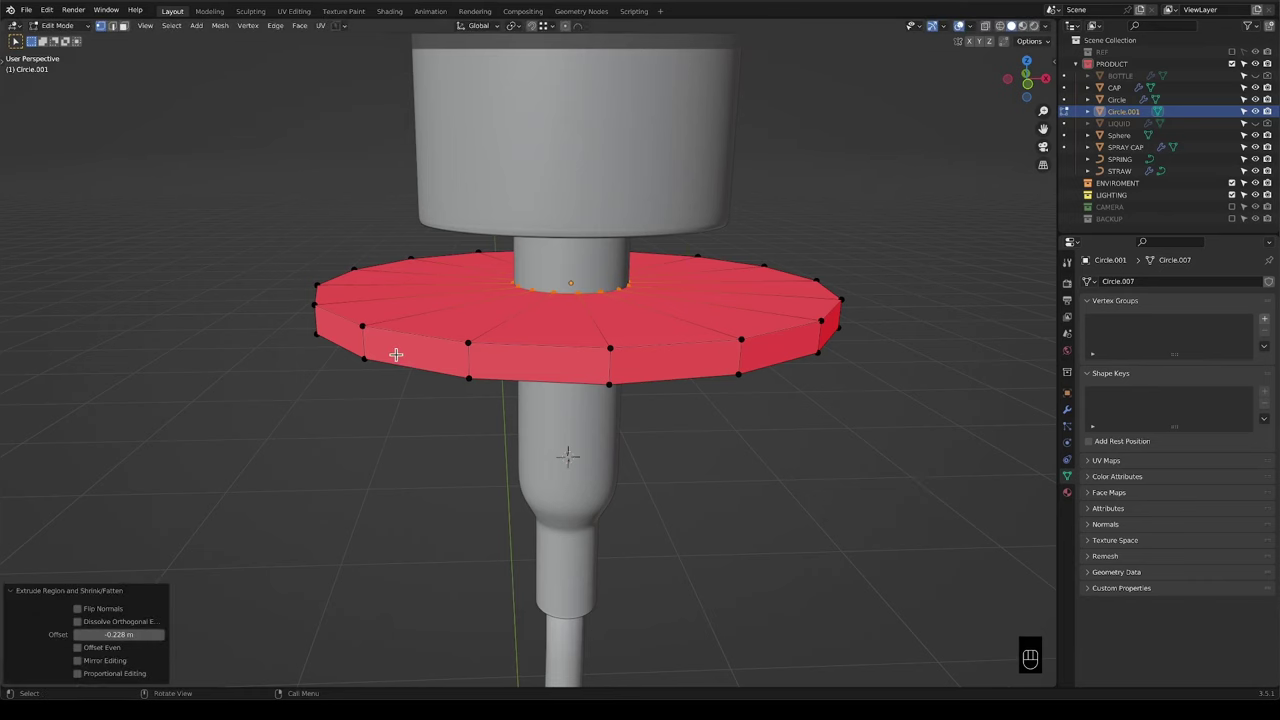
Recalculate the normals of the whole disc to face outside.
key(a)
key(shift+n)
middle_drag(530, 352, 559, 328)
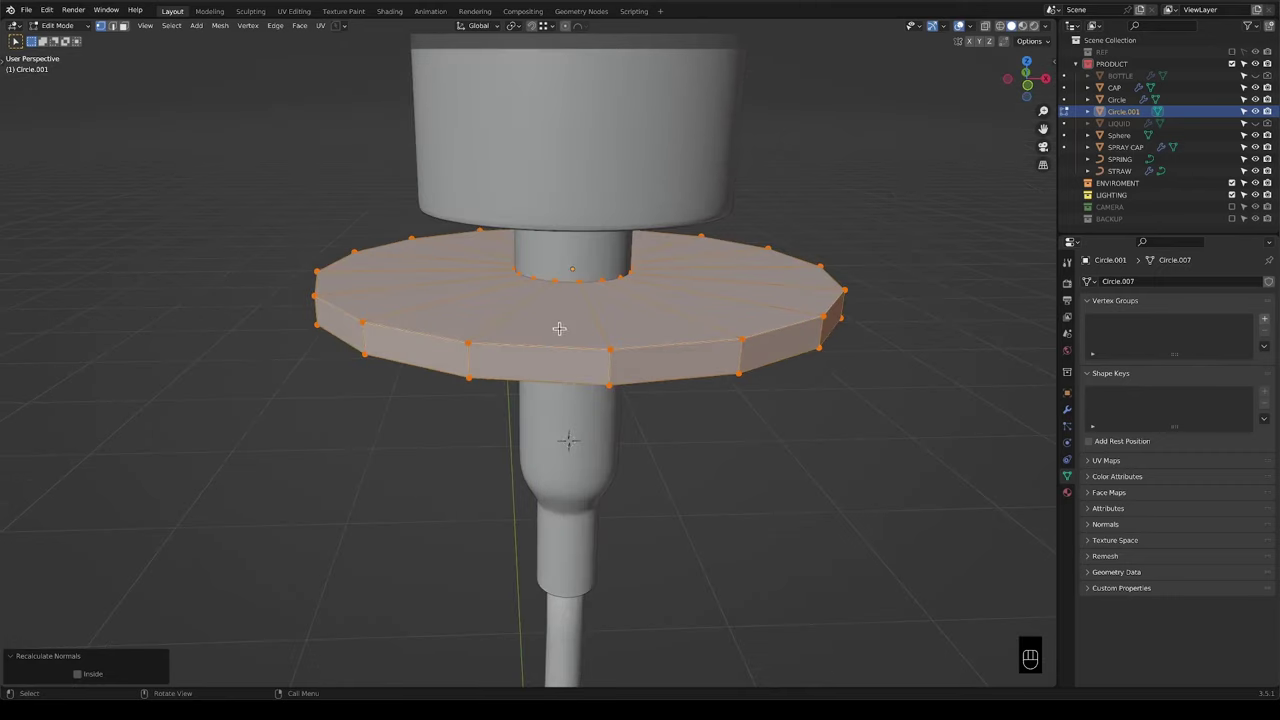
Isolate the disc and bevel its inner and outer rim edge loops about 0.0035 m with two segments.
key(2)
alt+click(567, 284)
middle_drag(567, 284, 570, 331)
key(slash)
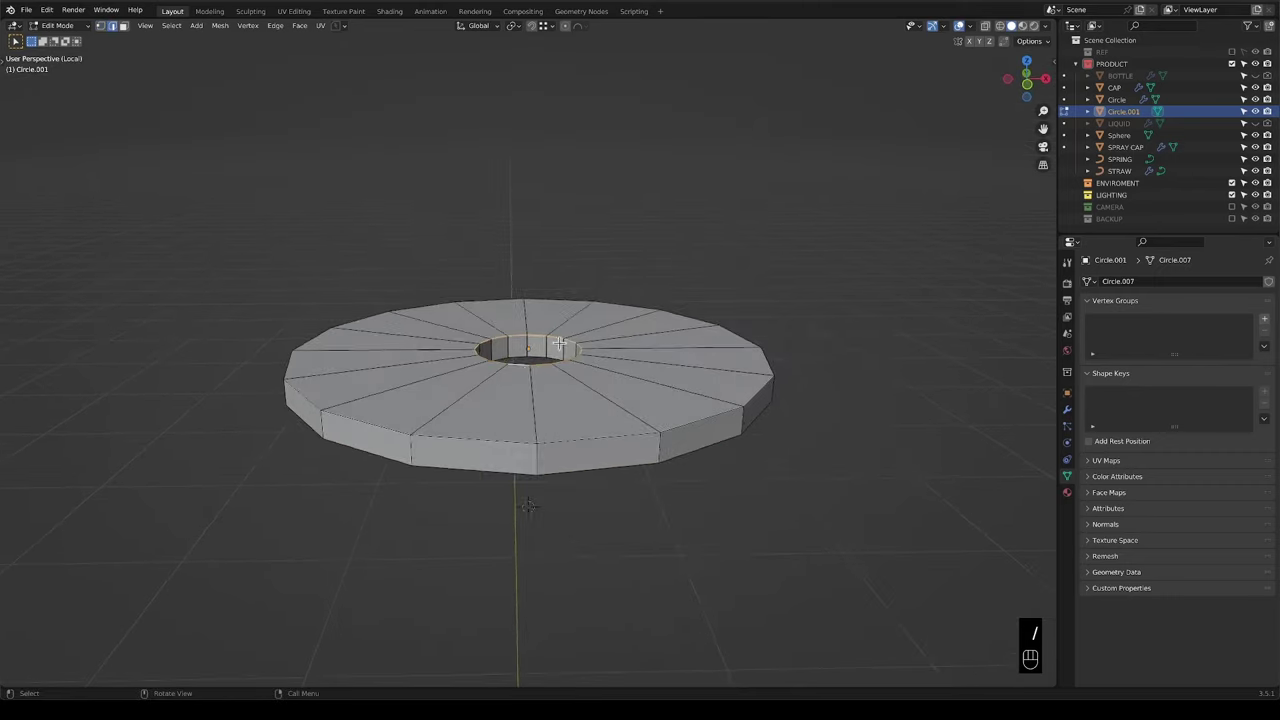
alt+shift+click(482, 440)
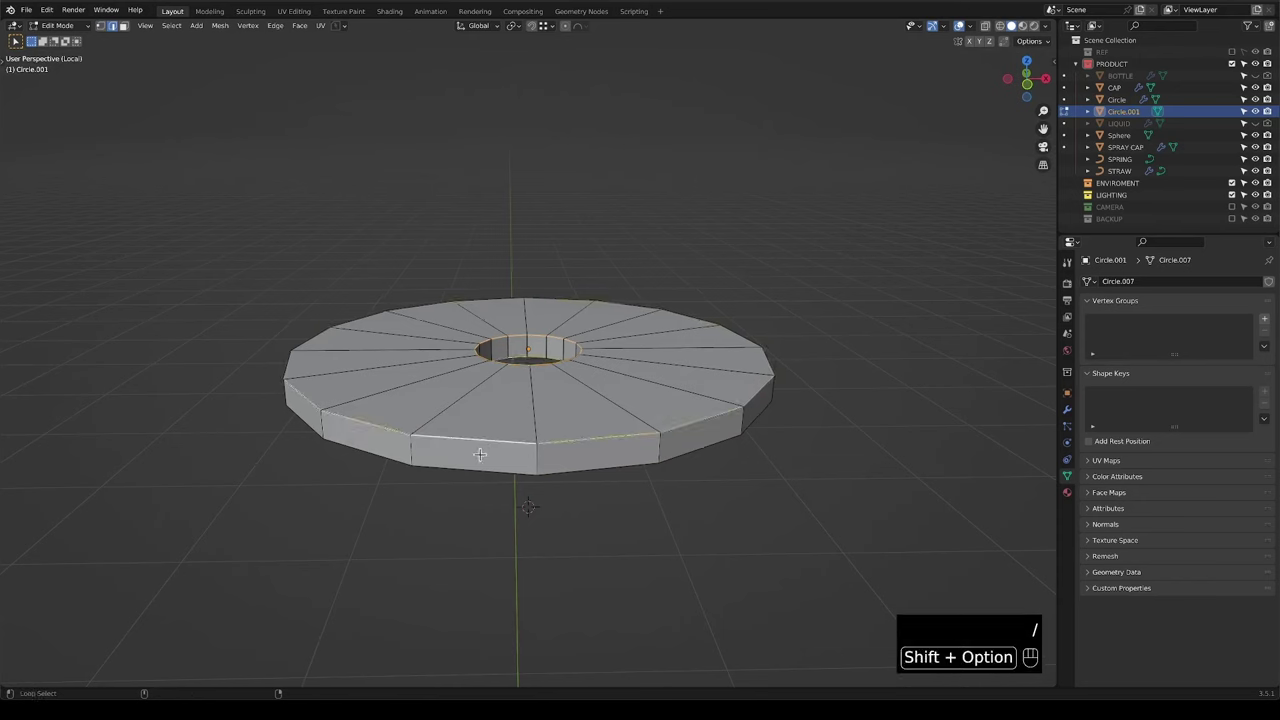
alt+shift+click(482, 461)
key(ctrl+b)
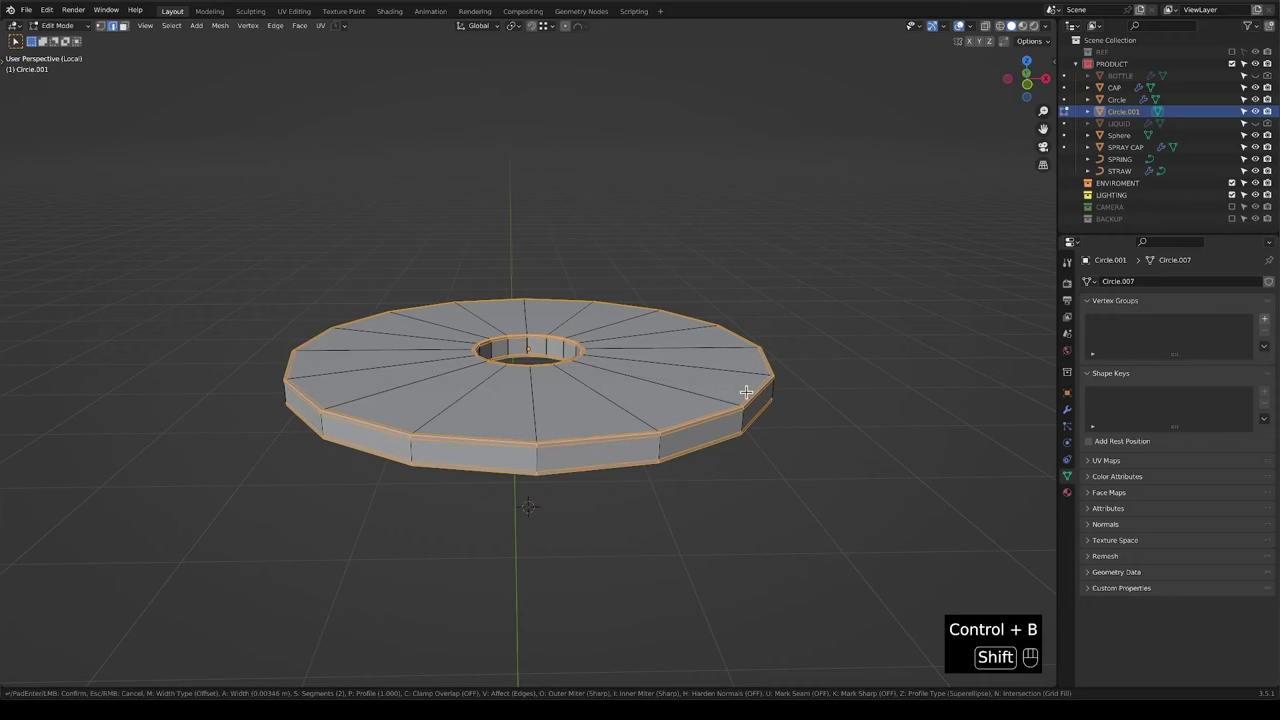
click(746, 392)
Add a level 2 Subdivision Surface to the disc and shade it smooth.
key(Tab)
key(ctrl+2)
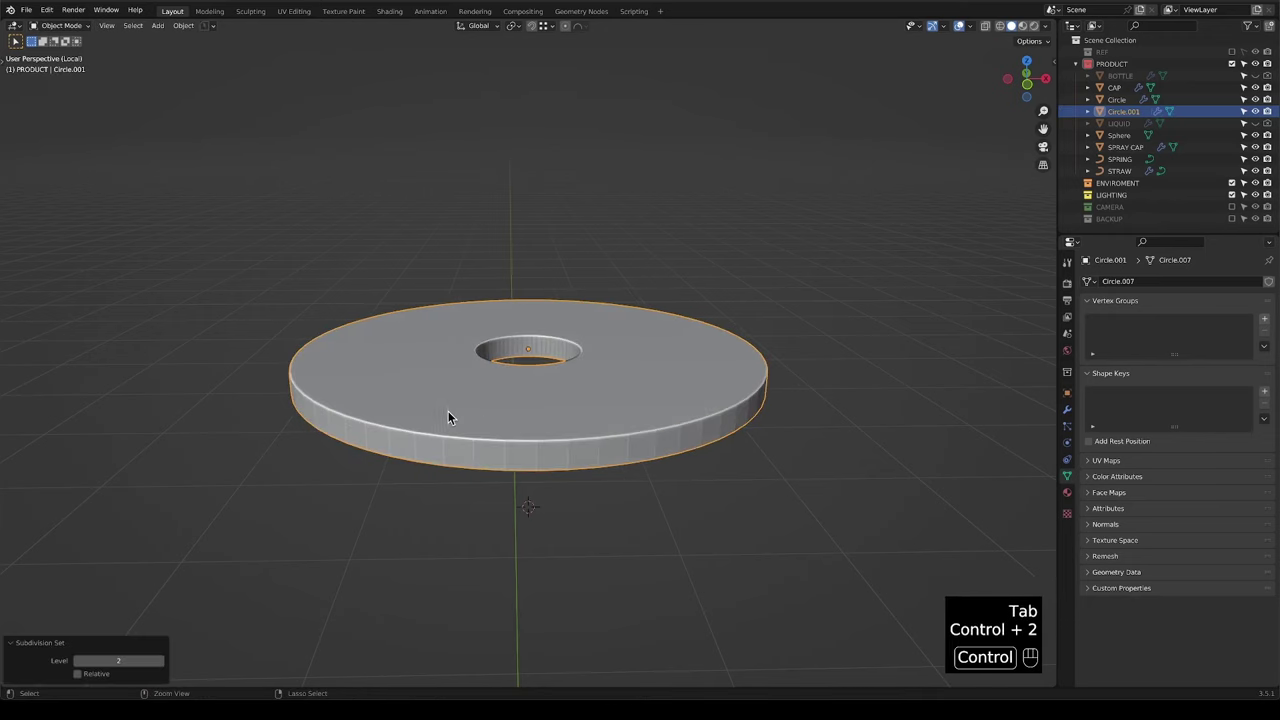
right_click(413, 388)
click(401, 390)
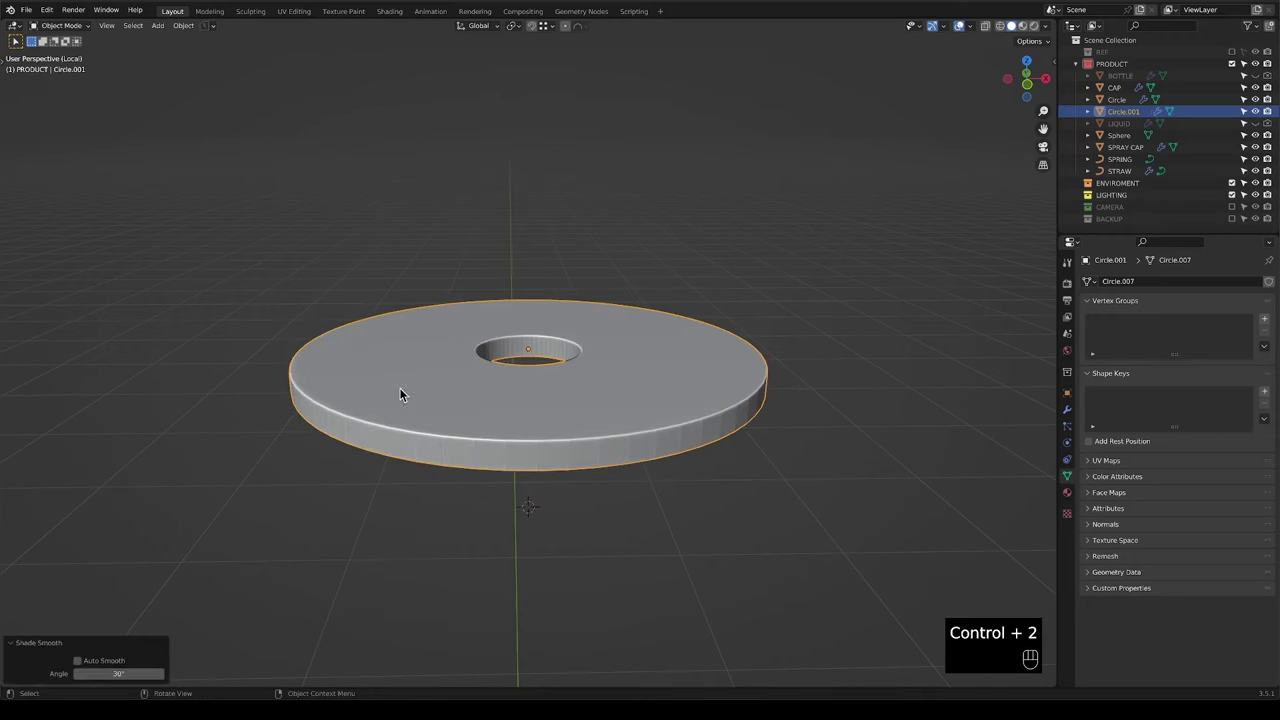
Insert two evenly spaced loop cuts around the disc's top face.
mouse_move(479, 407)
middle_down()
mouse_move(449, 383)
mouse_move(477, 371)
mouse_move(456, 404)
middle_up()
key(Tab)
key(ctrl+r)
scroll(386, 367, up, 1)
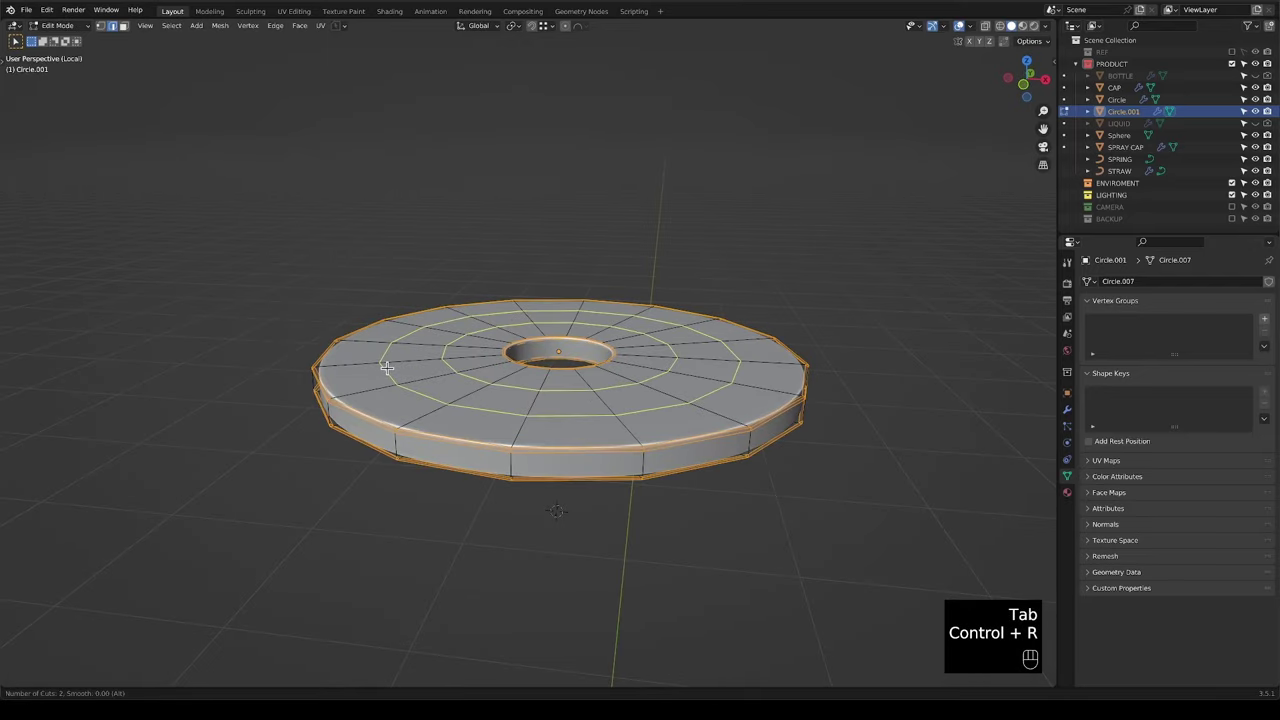
click(386, 367)
right_click(391, 366)
Insert two evenly spaced loop cuts around the disc's underside and return to Object Mode.
middle_drag(391, 366, 400, 477)
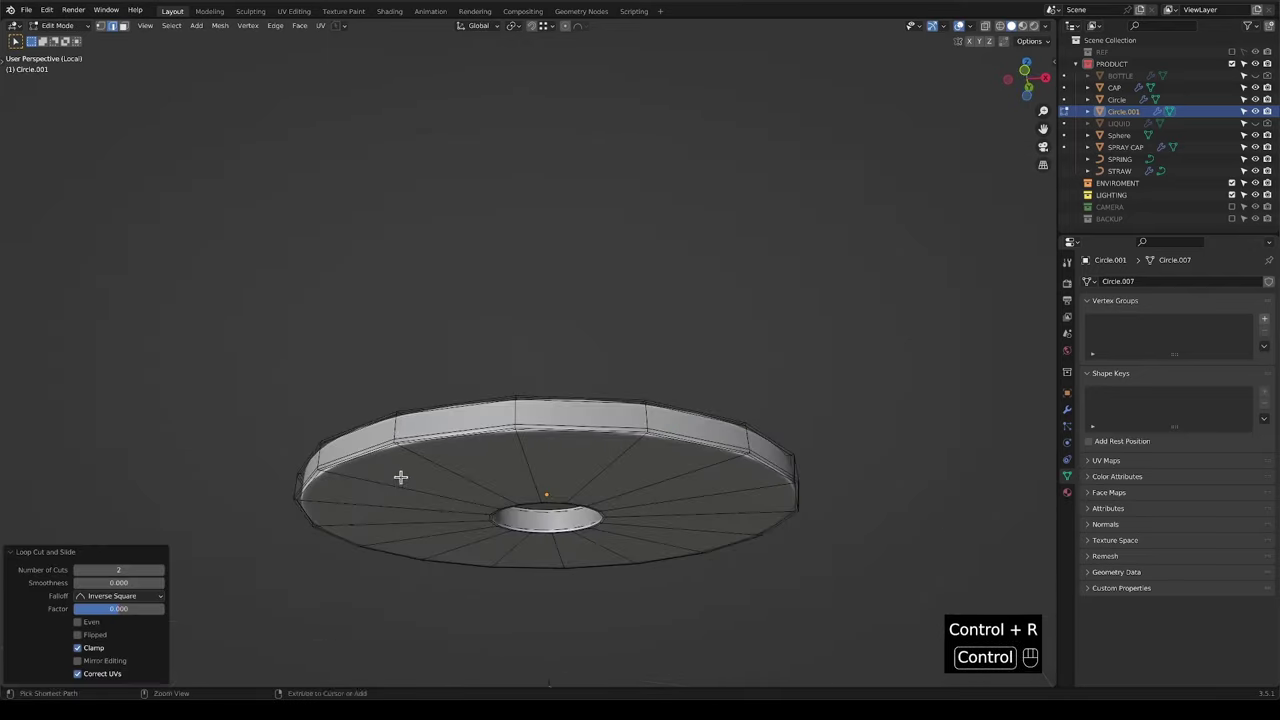
key(ctrl+r)
scroll(401, 481, up, 1)
click(405, 481)
right_click(406, 481)
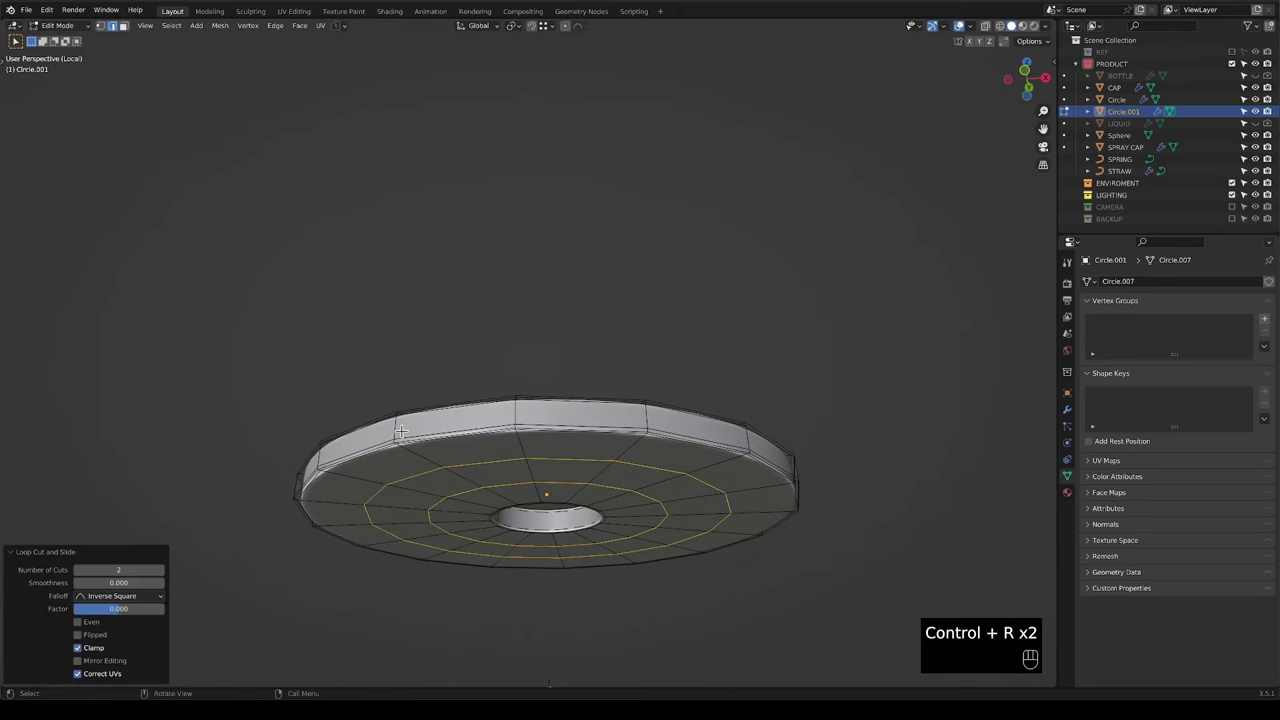
middle_drag(400, 430, 411, 489)
key(Tab)
middle_drag(474, 406, 480, 431)
scroll(480, 431, down, 4)
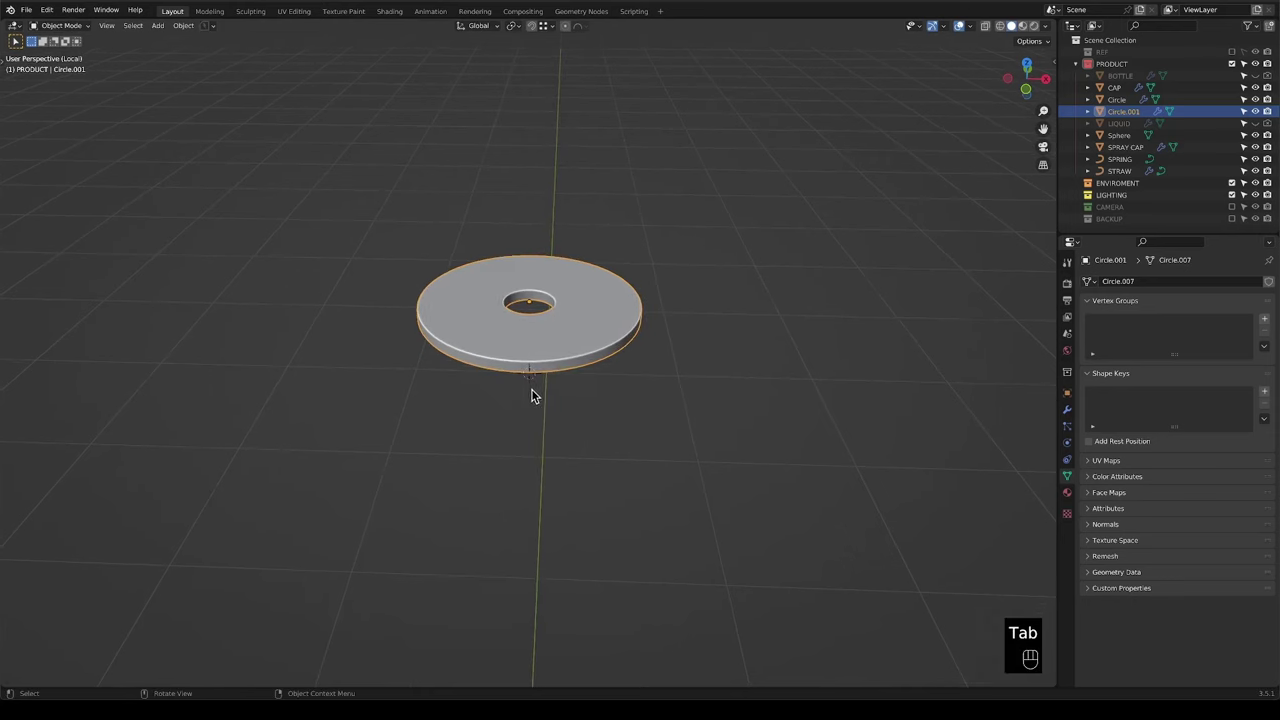
Rename the disc object as STOPPER.
double_click(1124, 112)
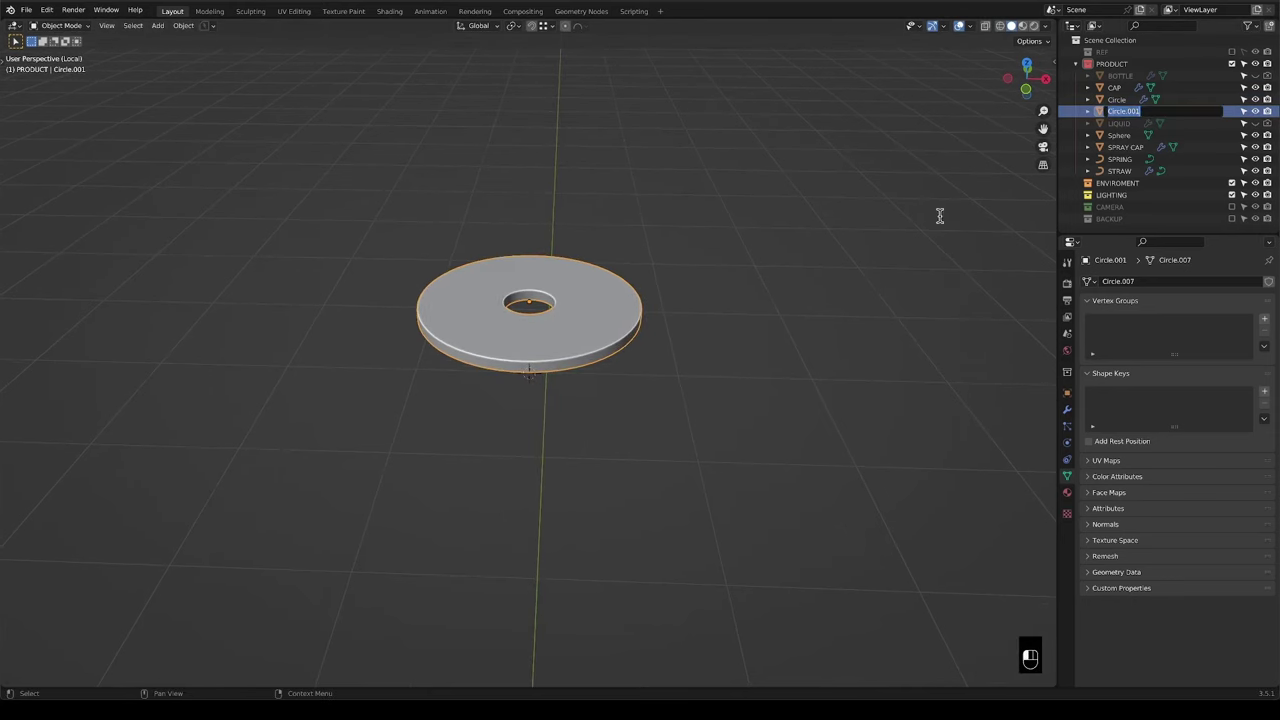
text(S)
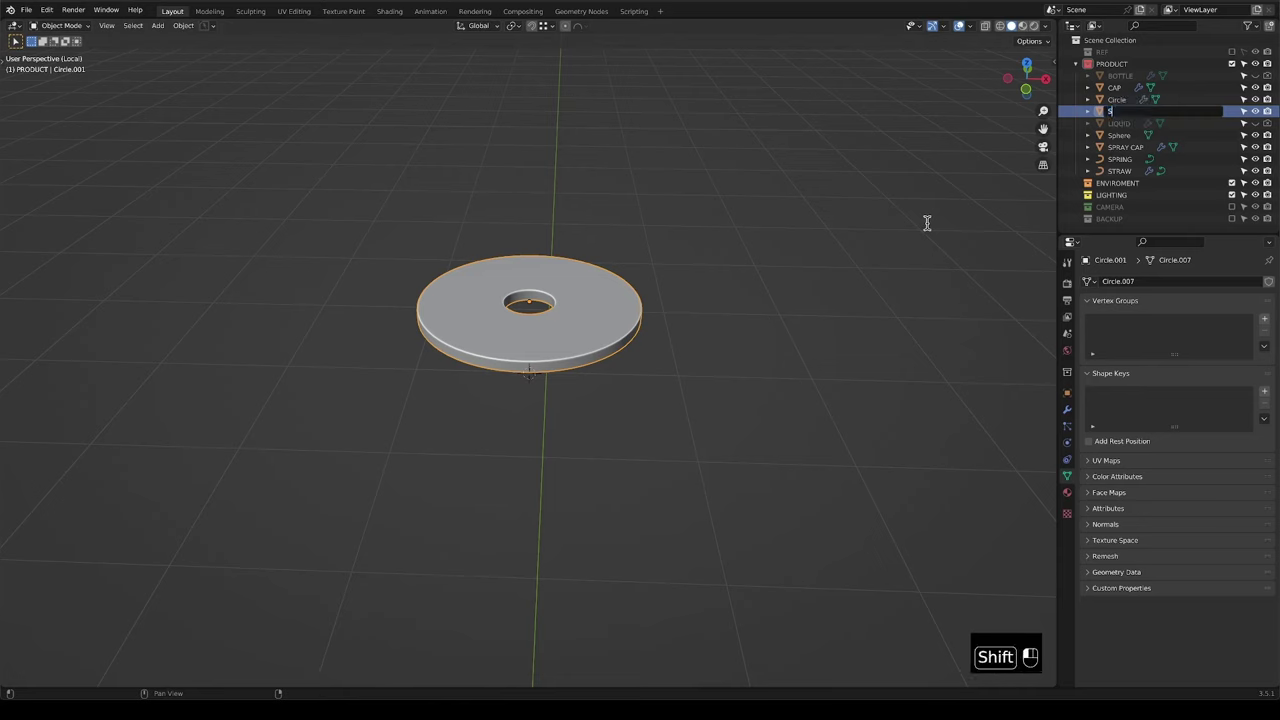
text(TOPPER)
key(Return)
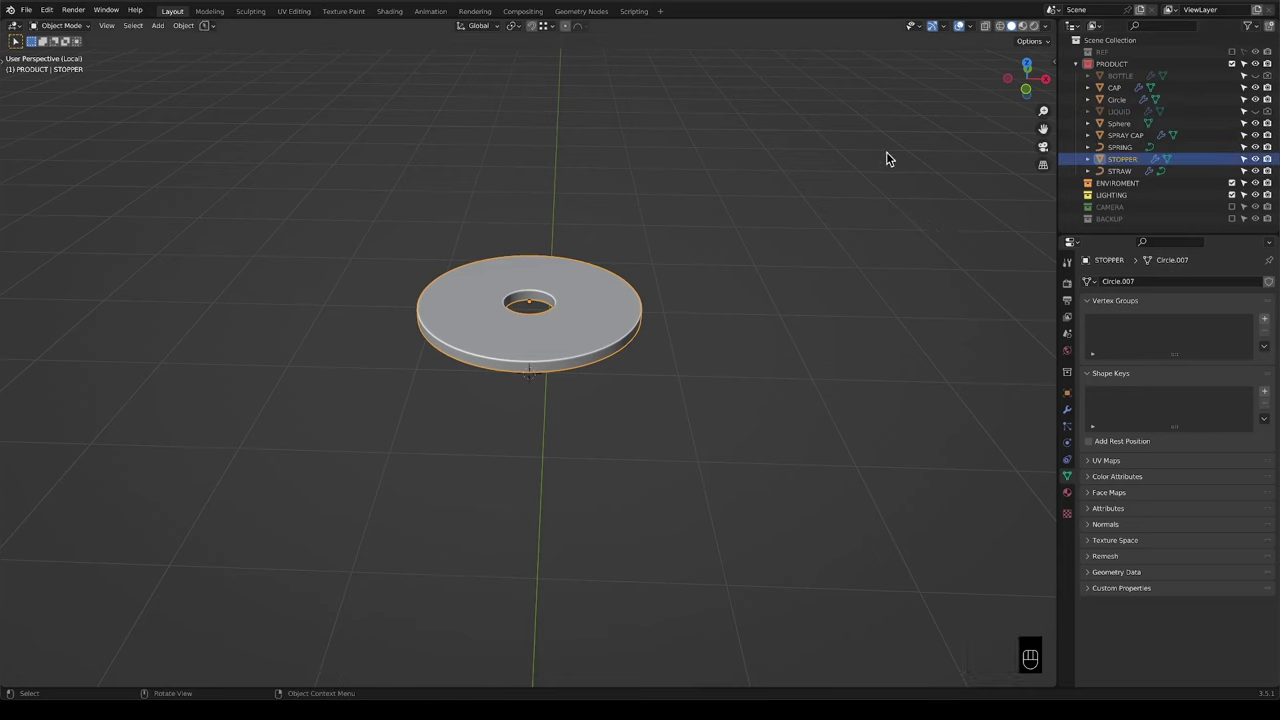
Exit the isolated view of the disc and rename the pump body object, Circle, as PUMP.
key(slash)
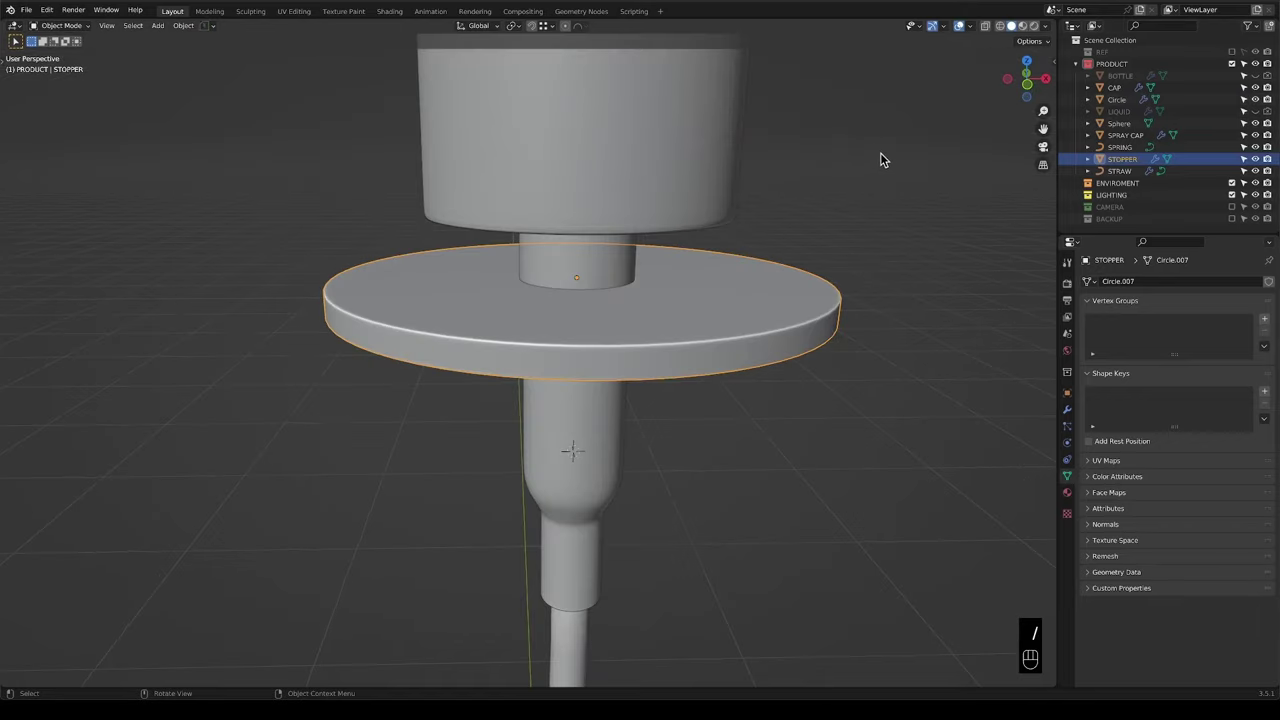
click(608, 406)
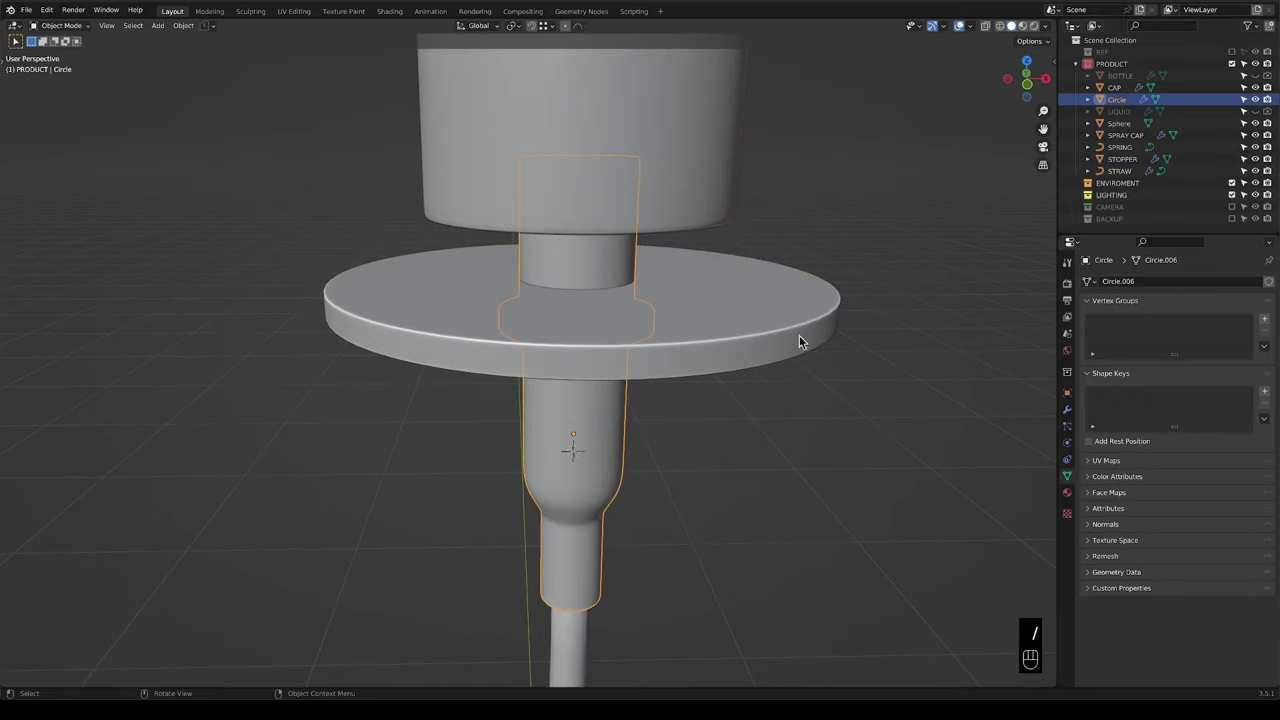
double_click(1114, 100)
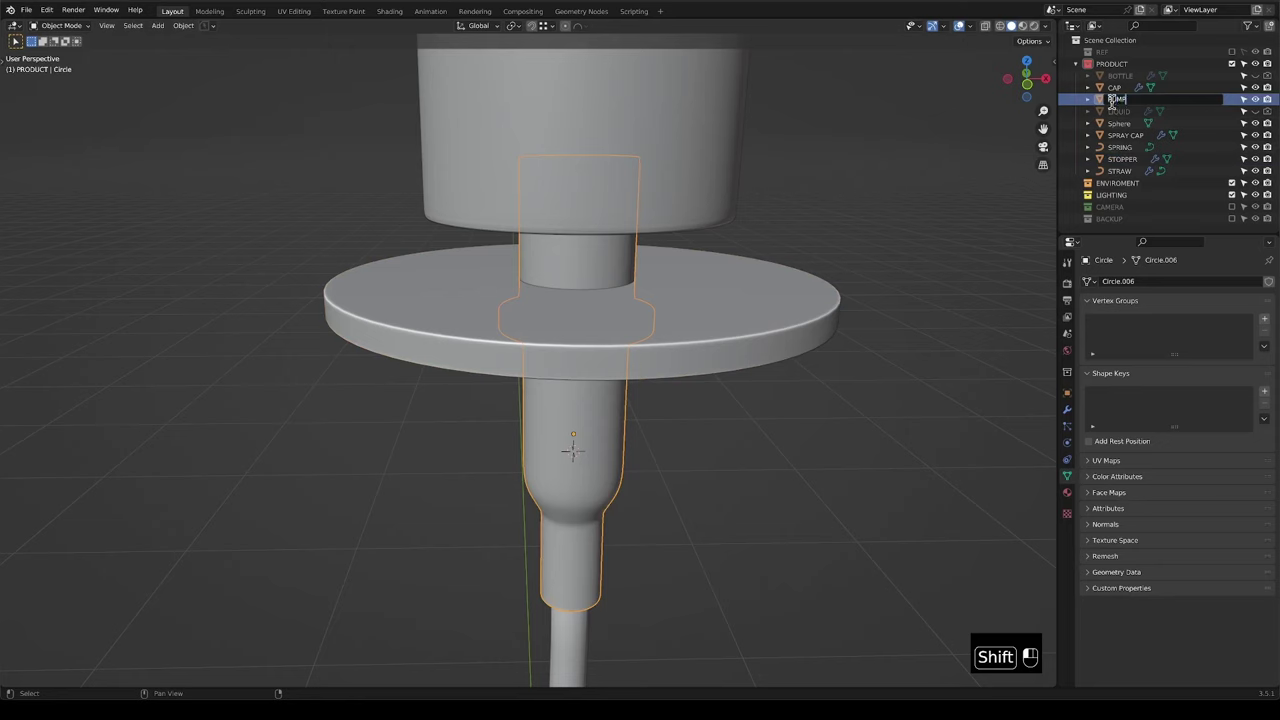
key(Return)
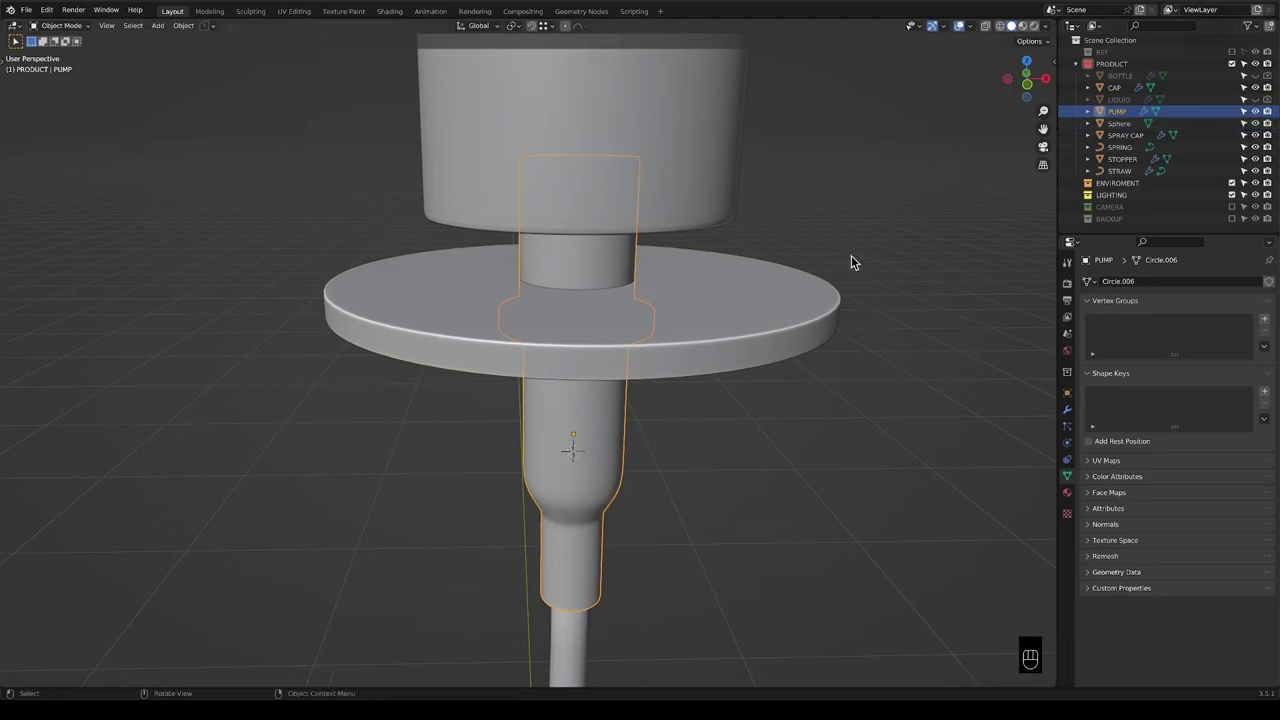
Rename the Sphere object inside the pump as STOPPER.
scroll(745, 327, down, 1)
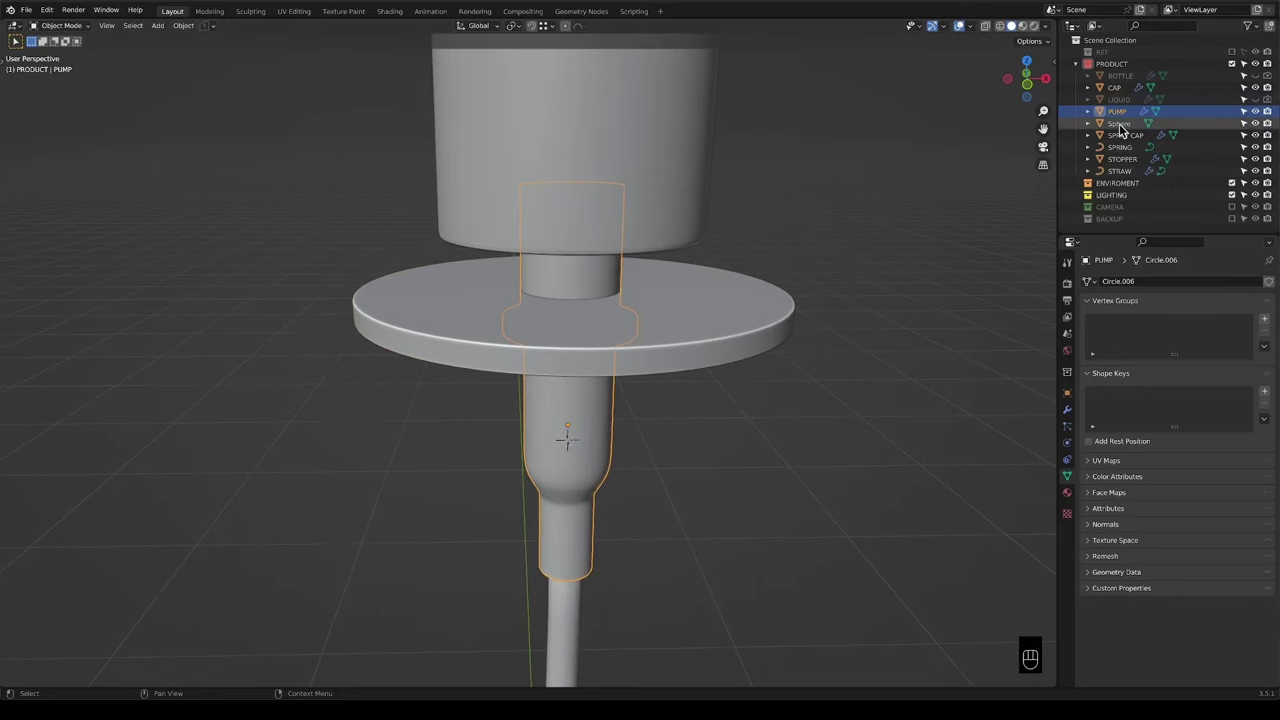
double_click(1118, 123)
text(STOPPER)
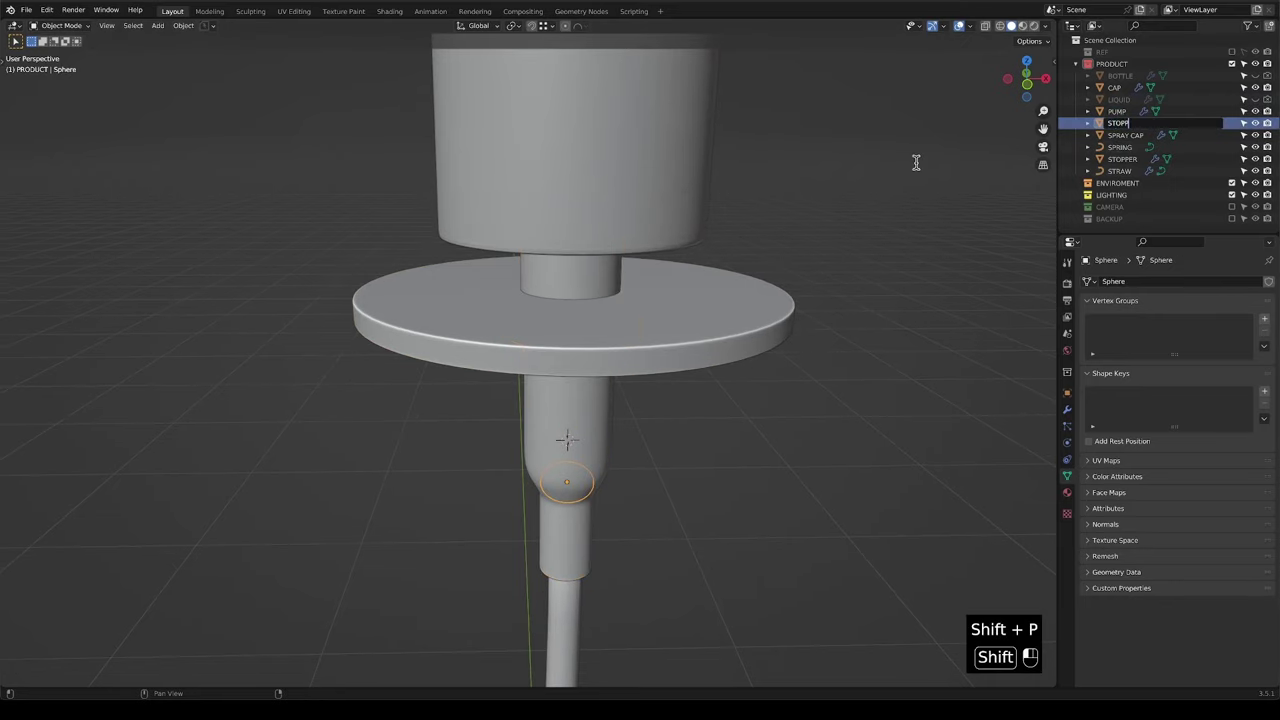
key(Return)
Unhide the BOTTLE and LIQUID objects in the viewport.
scroll(724, 346, down, 4)
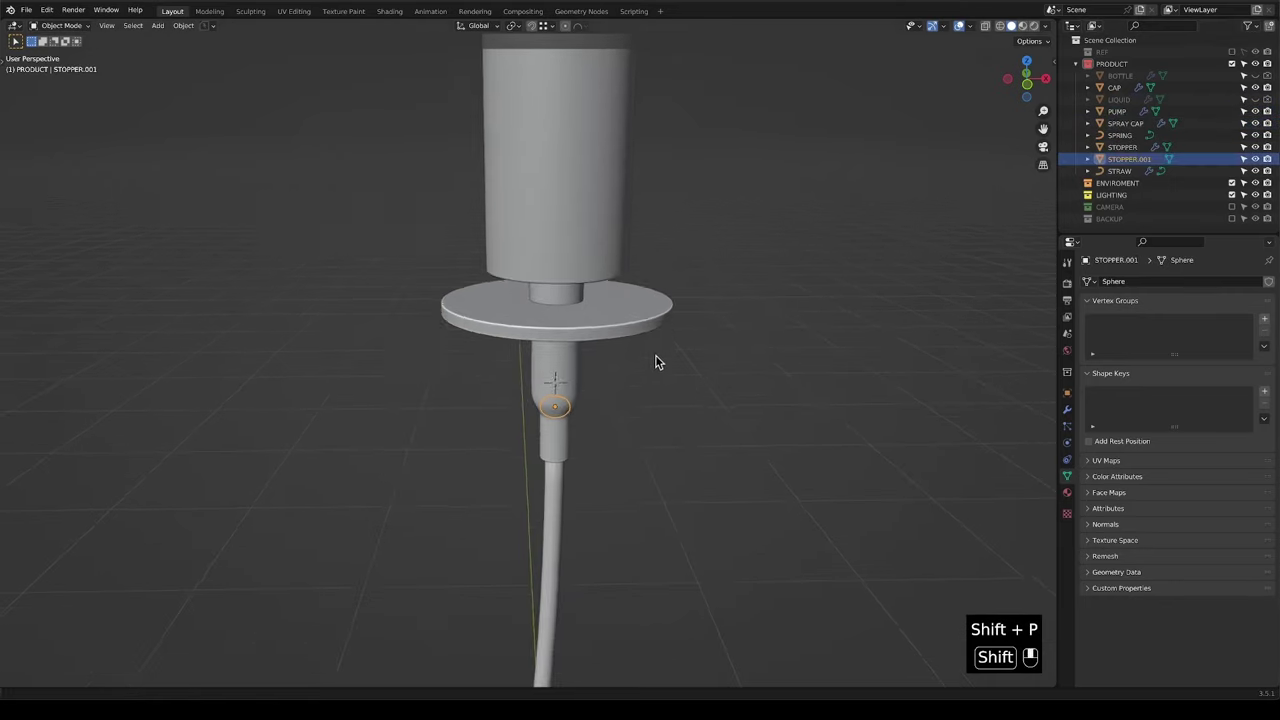
click(1255, 75)
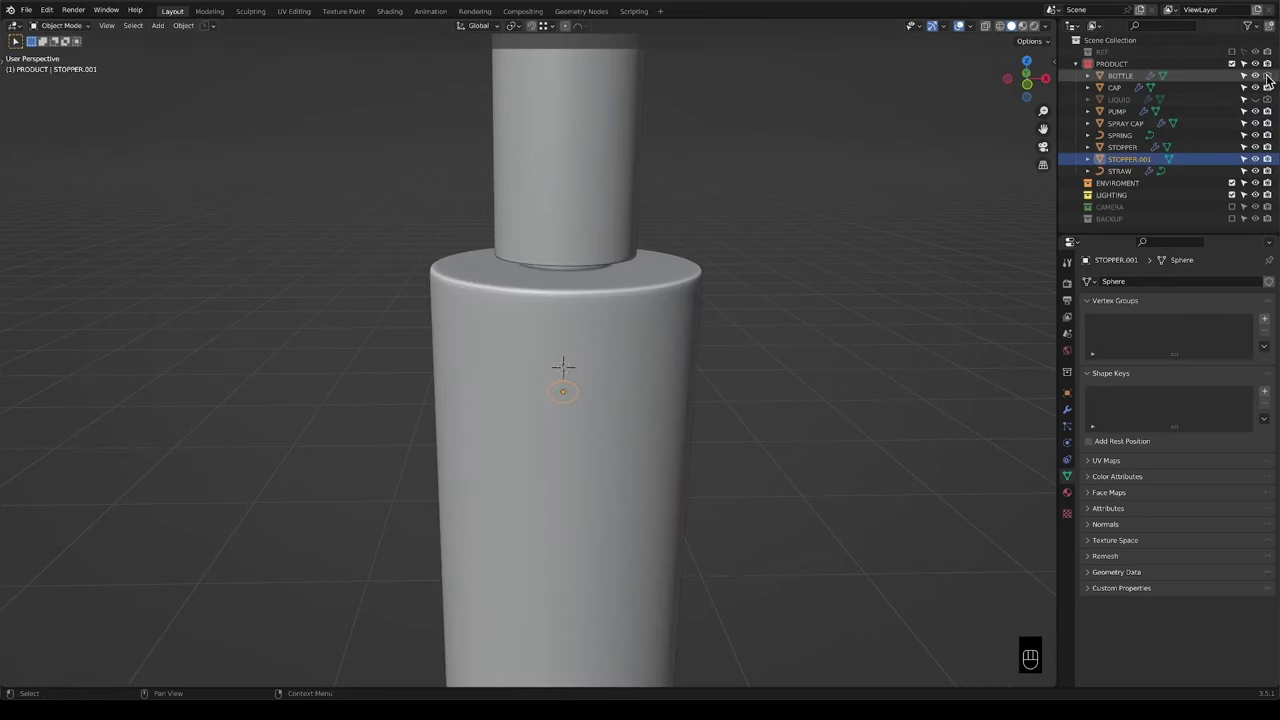
click(1255, 99)
scroll(651, 414, down, 5)
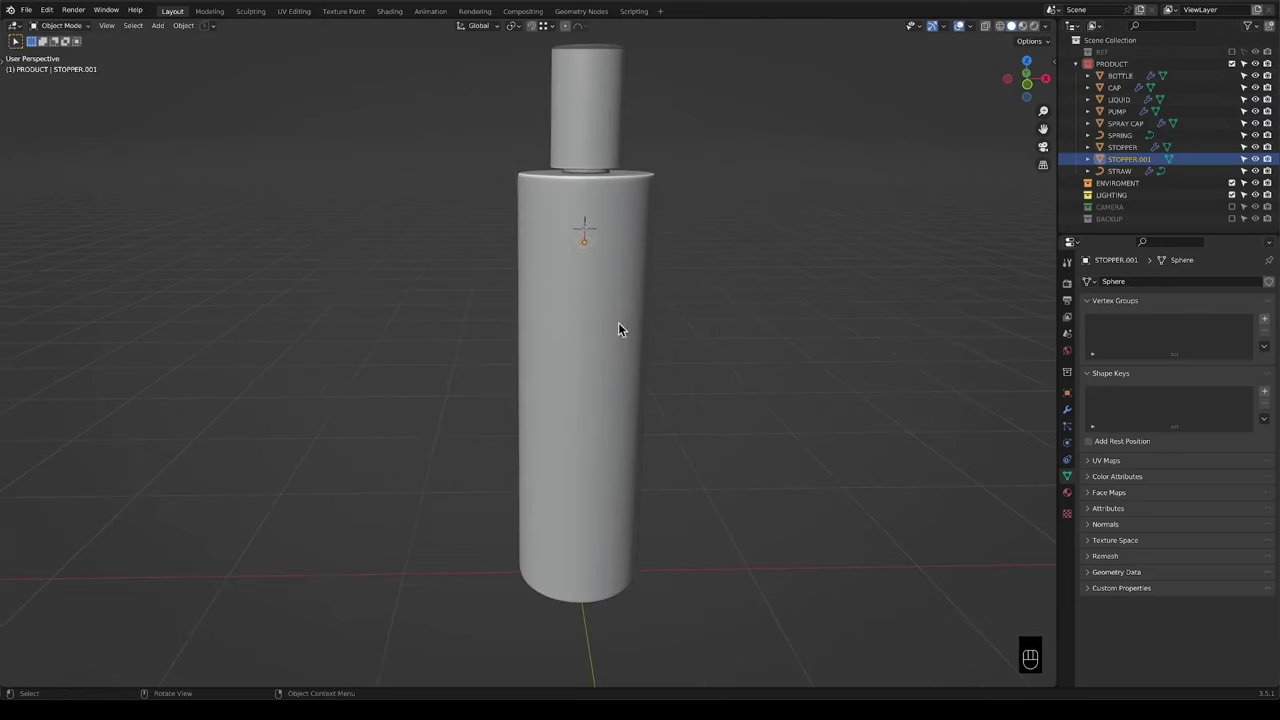
Enable the REF collection and turn on X-ray in front view to compare the bottle with the reference labels.
click(620, 325)
mouse_move(657, 429)
middle_down()
mouse_move(676, 410)
mouse_move(663, 443)
mouse_move(654, 423)
middle_up()
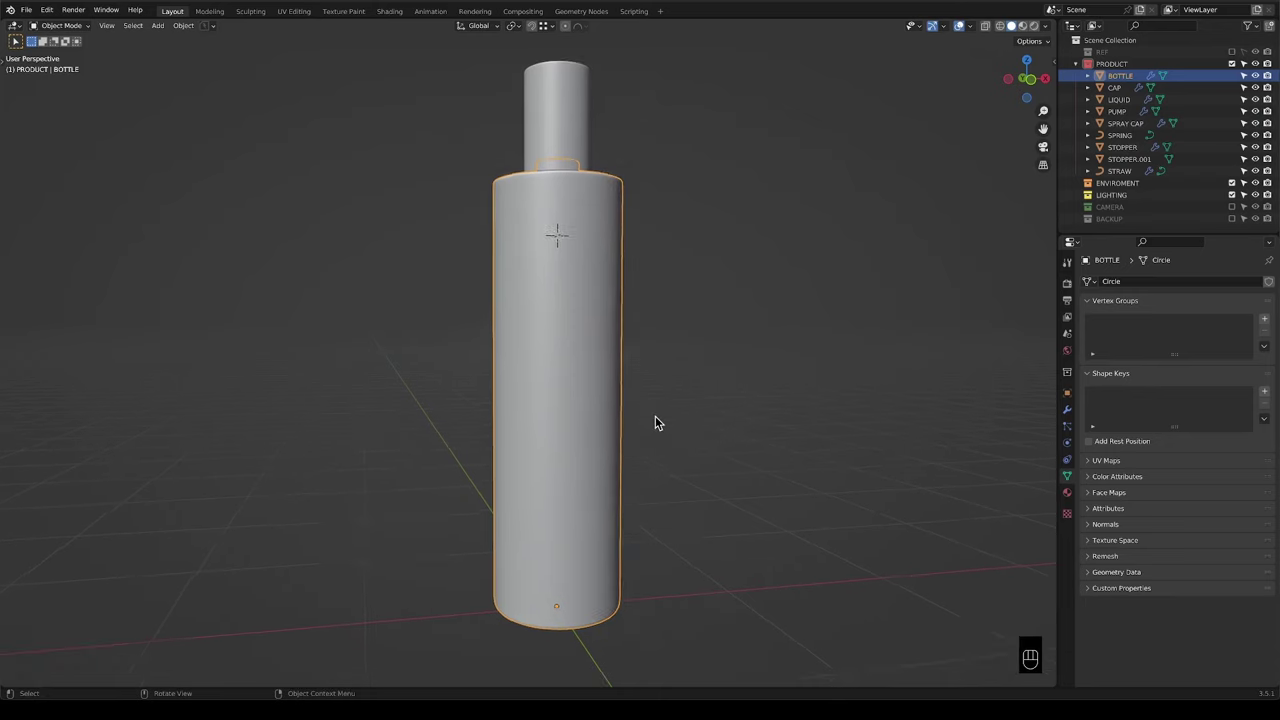
key(KP_1)
click(1232, 51)
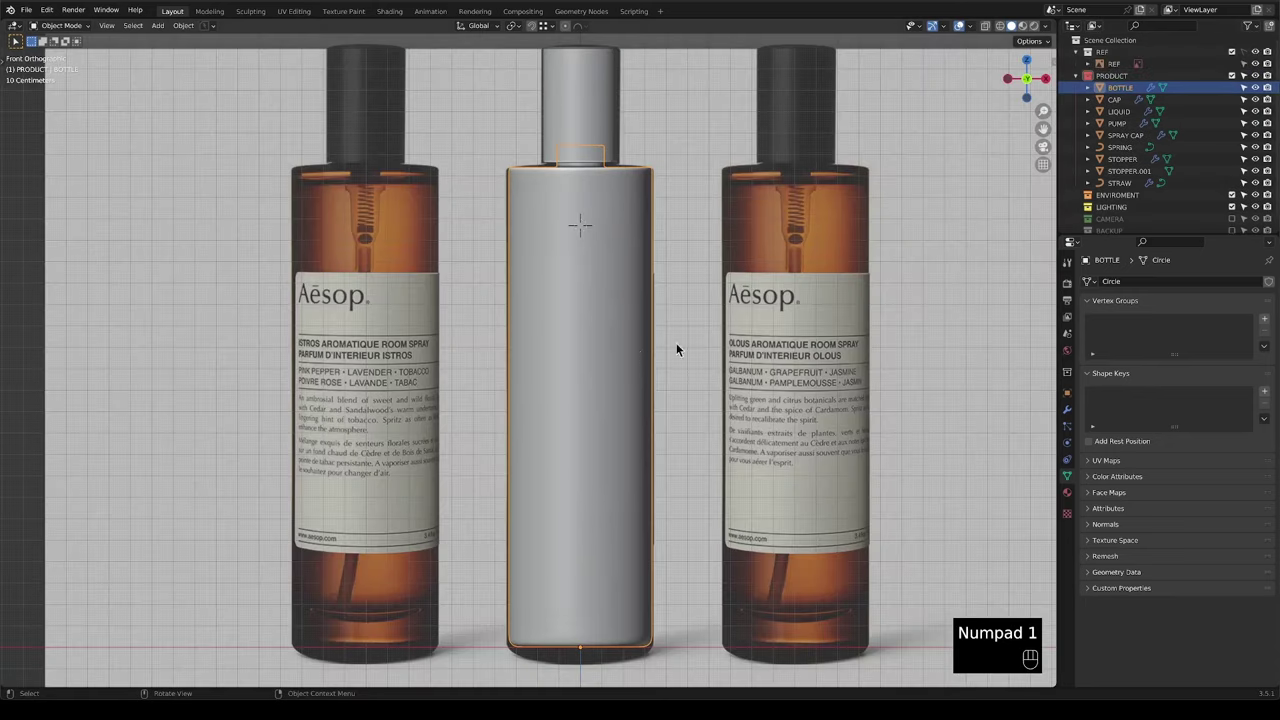
scroll(580, 350, down, 2)
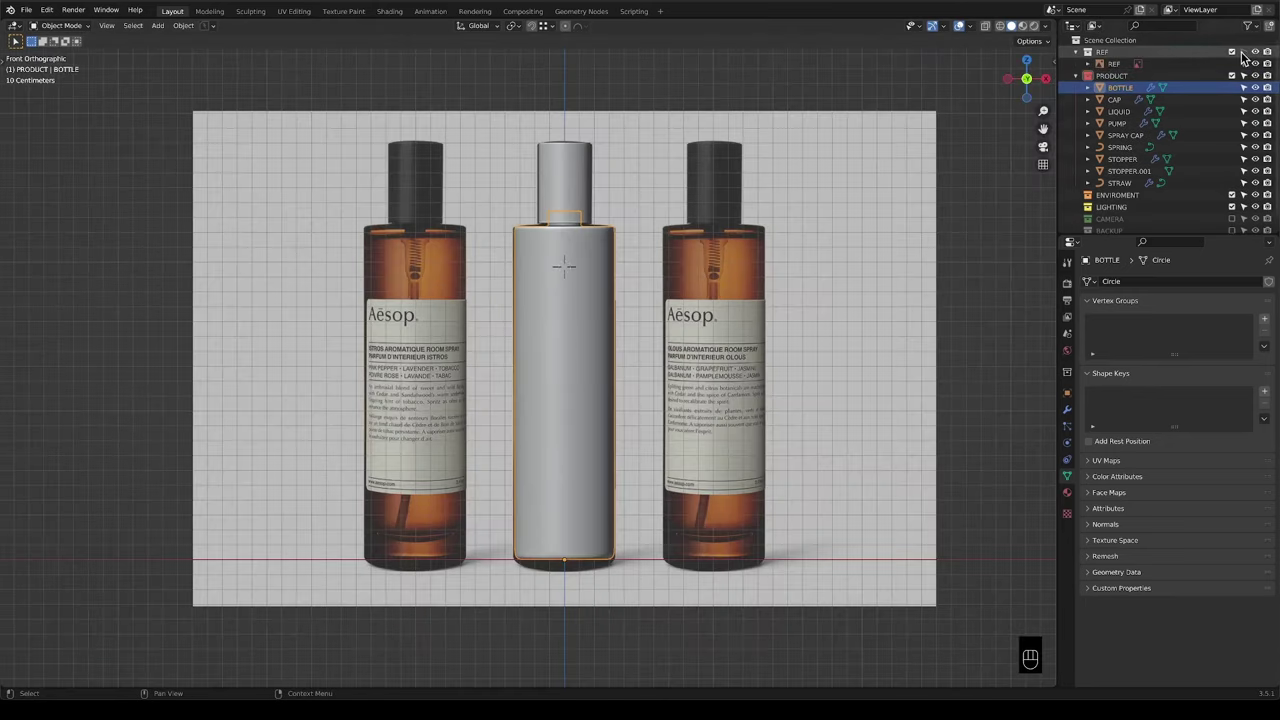
key(alt+z)
click(651, 334)
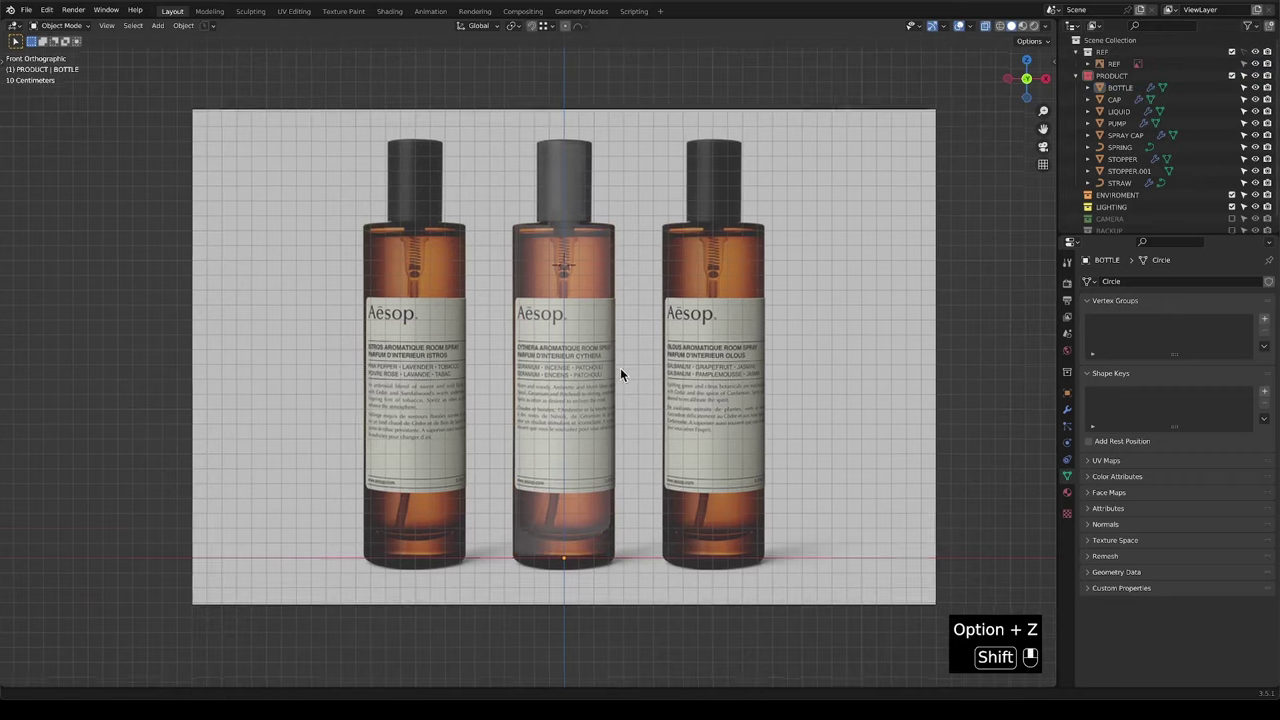
shift+scroll(620, 368, down, 2)
scroll(613, 363, up, 2)
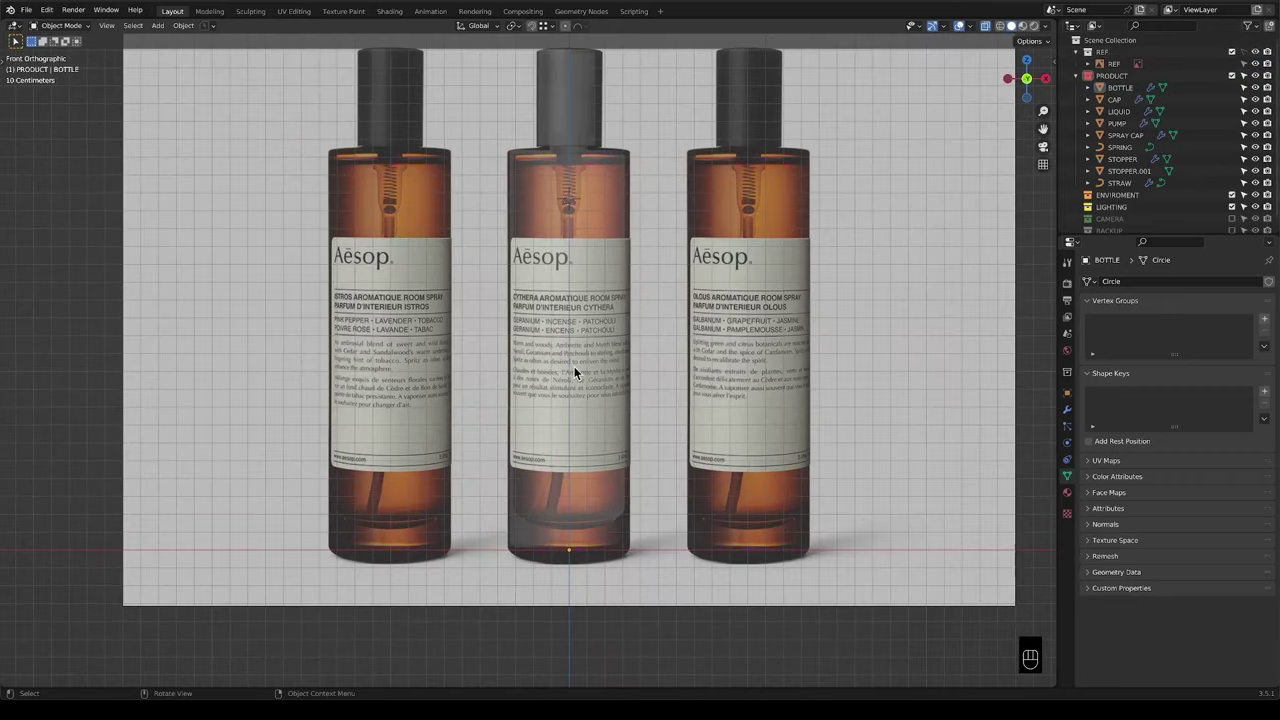
scroll(582, 364, up, 2)
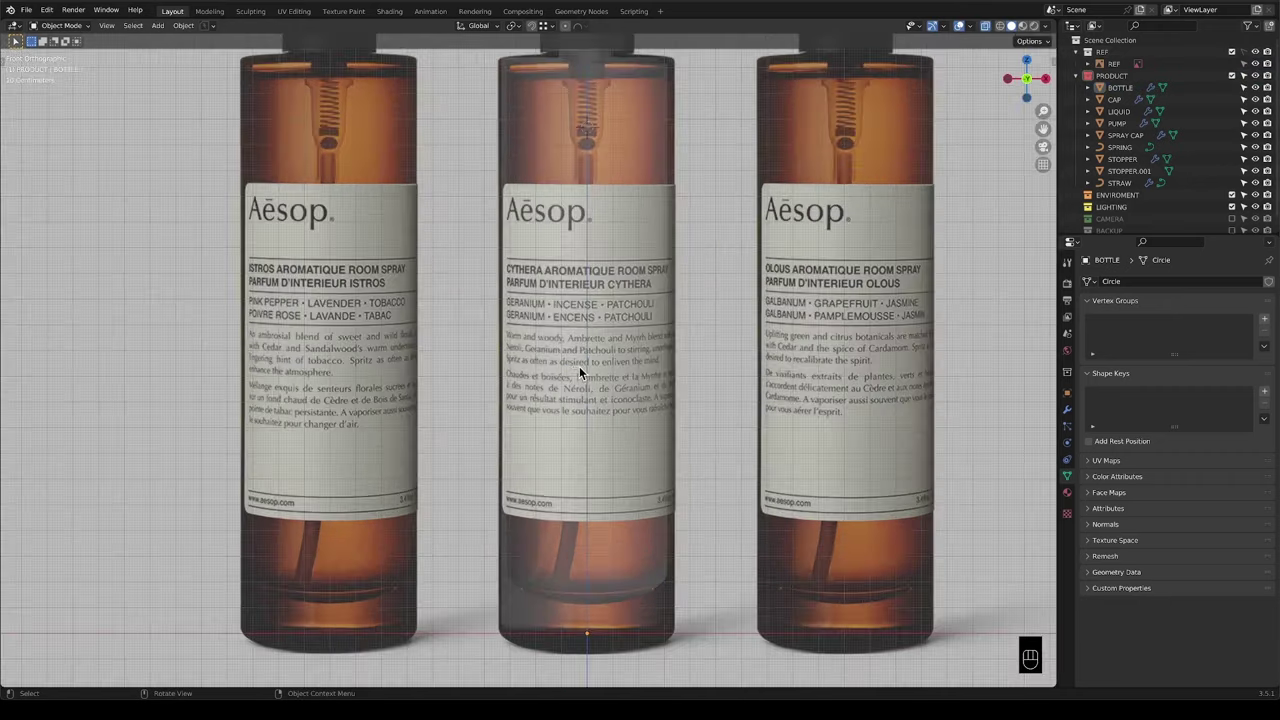
Duplicate the bottle's horizontal edge loop at mid-label height in place, separate it into its own object and return to Object Mode.
key(Tab)
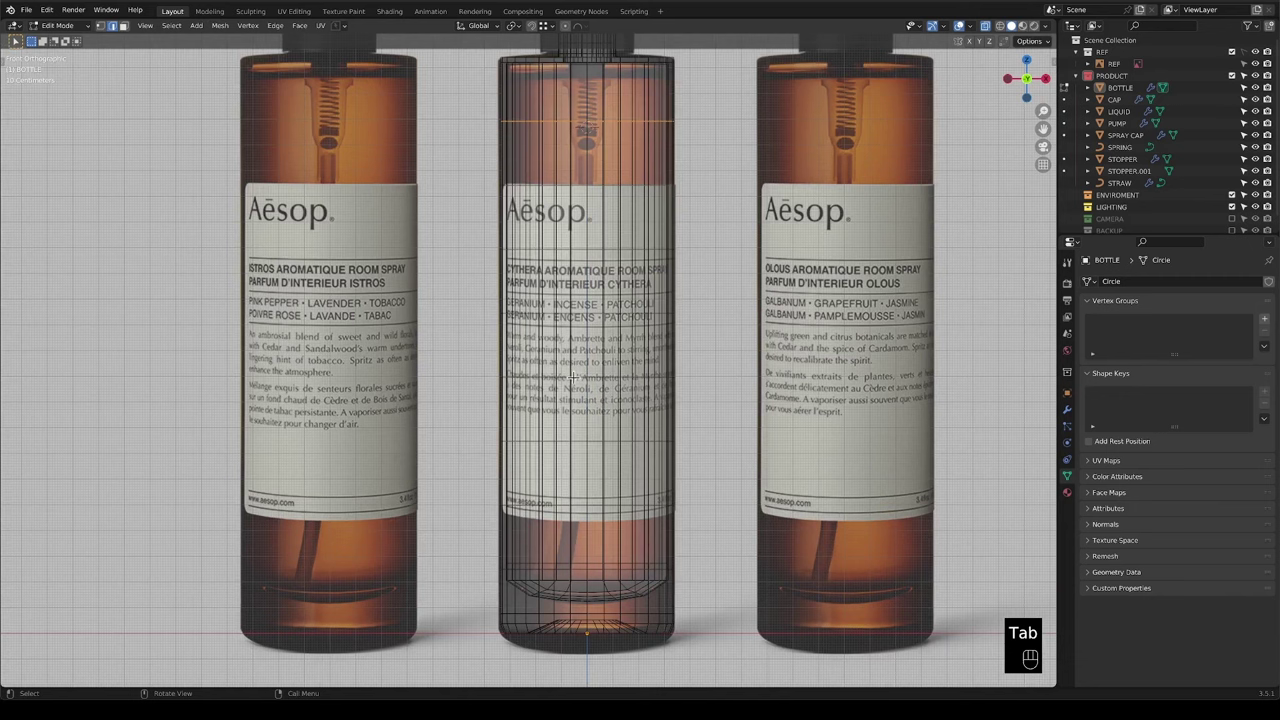
alt+click(578, 378)
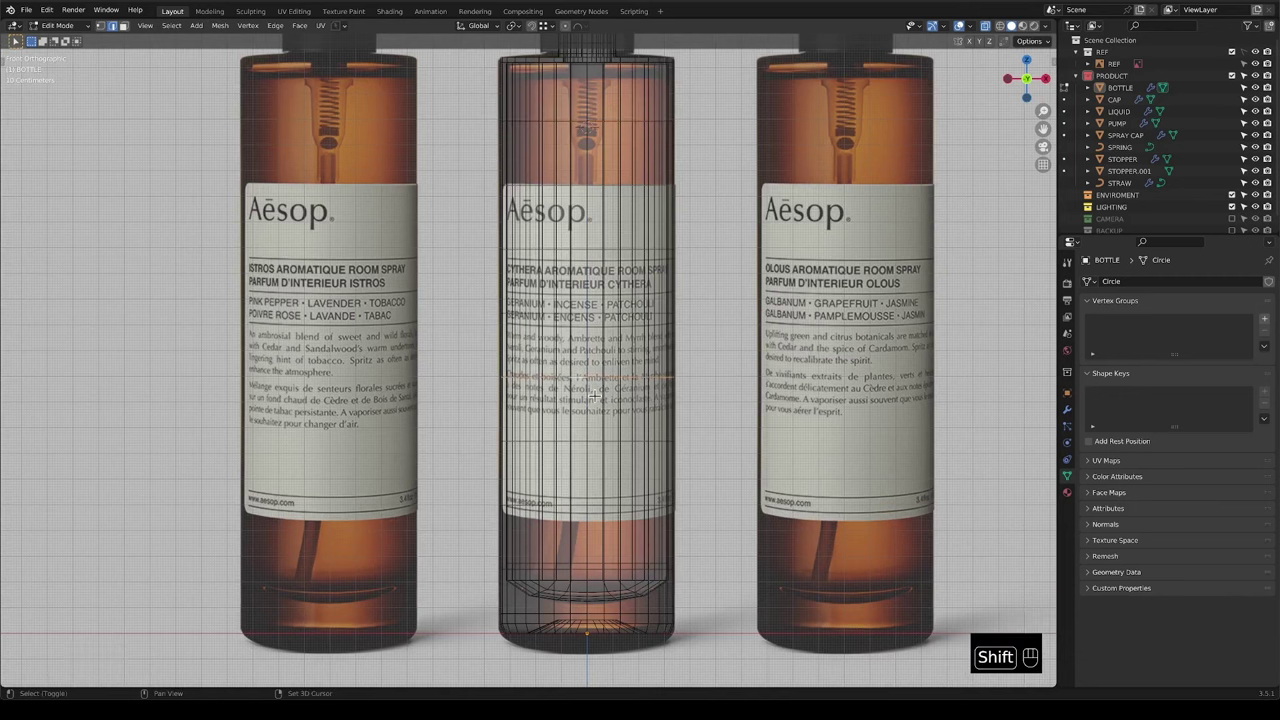
middle_drag(594, 396, 482, 347)
key(1)
key(alt+z)
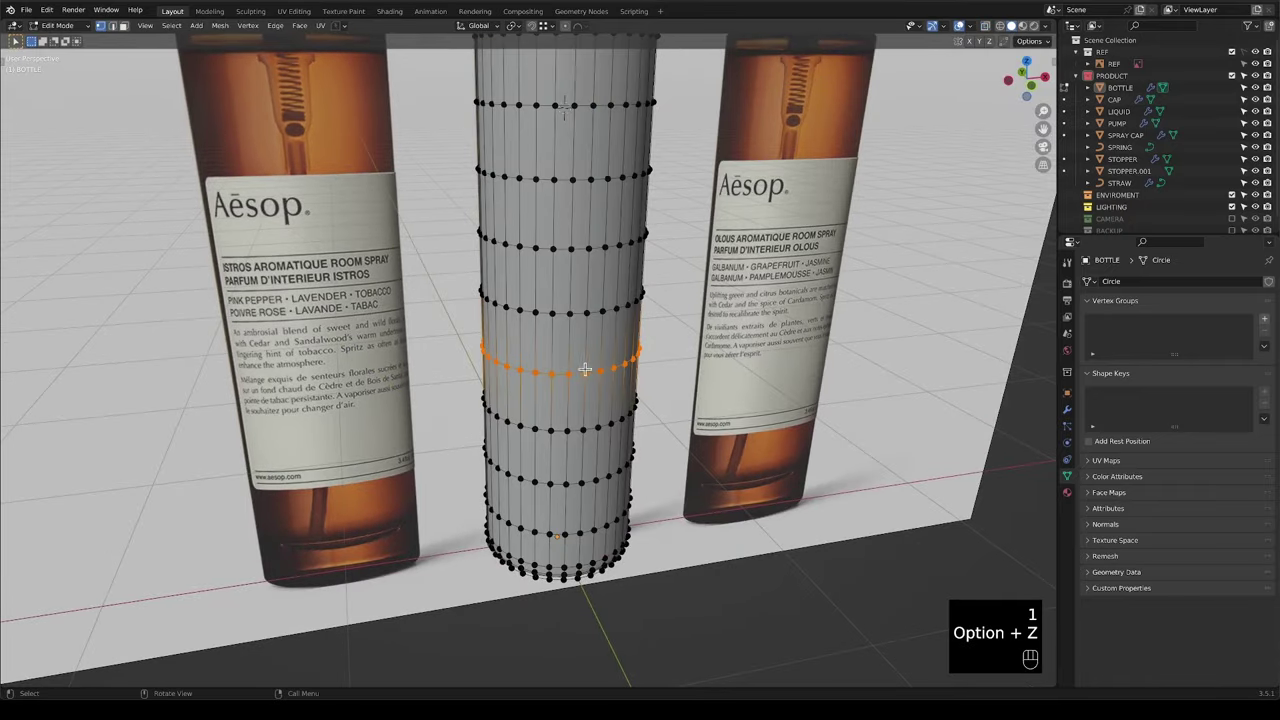
mouse_move(586, 371)
middle_down()
mouse_move(556, 386)
mouse_move(566, 360)
middle_up()
key(shift+d)
right_click(566, 357)
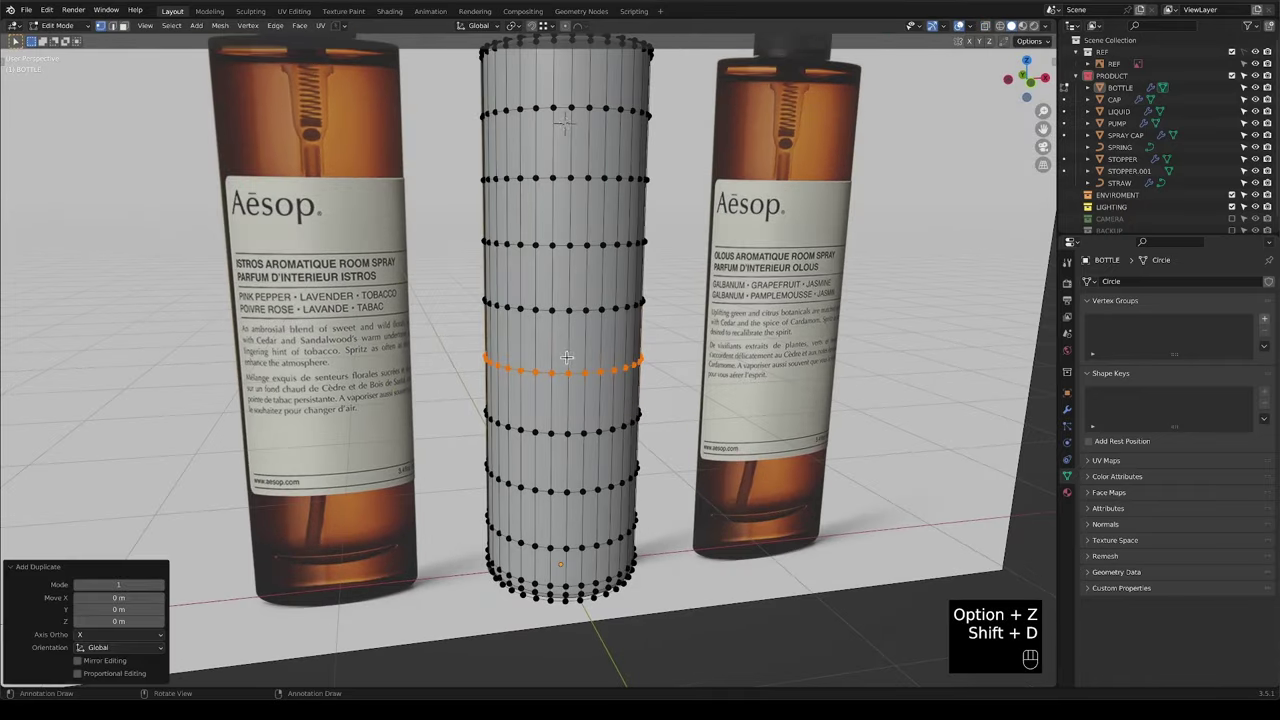
key(p)
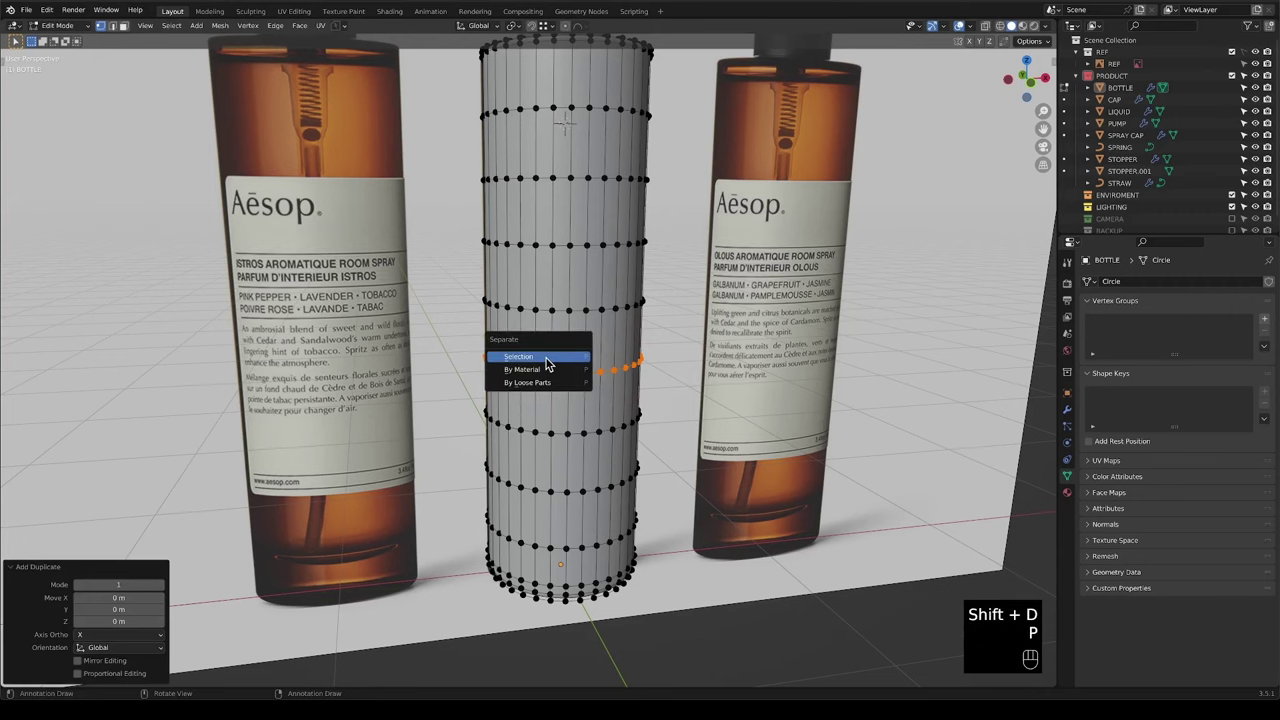
click(546, 359)
middle_drag(547, 362, 558, 383)
key(Tab)
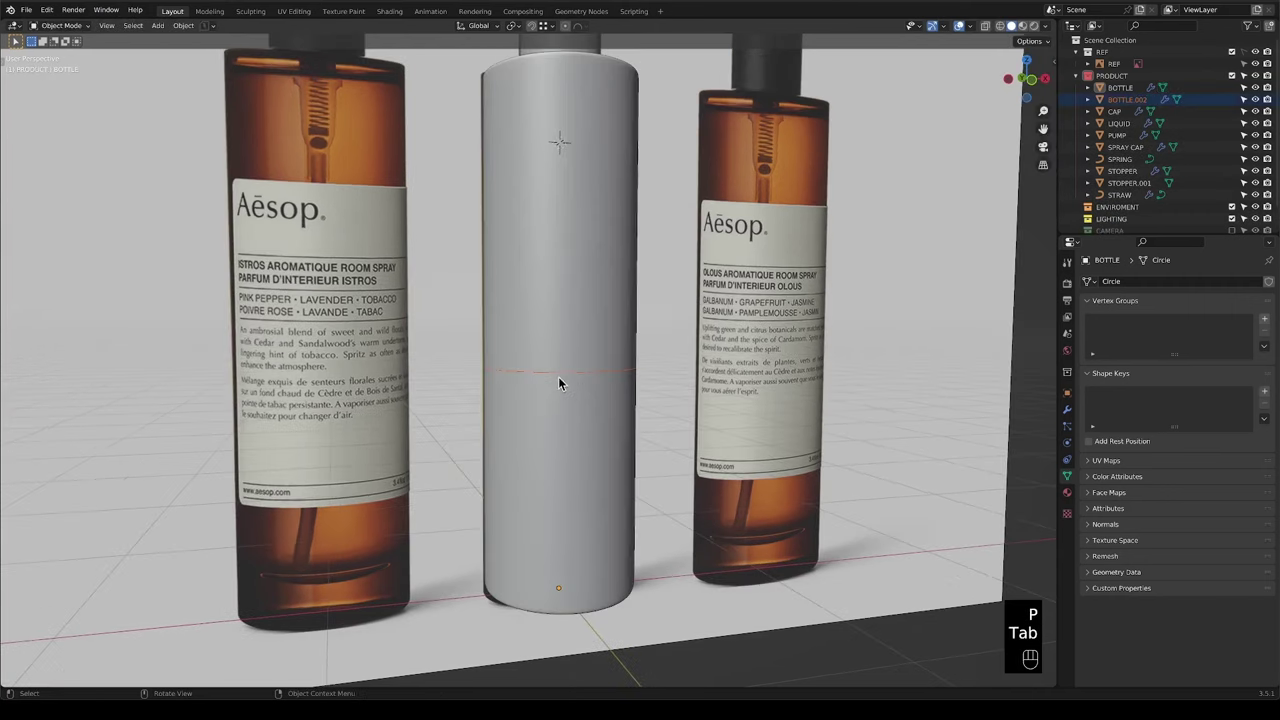
Rename the separated edge loop object, BOTTLE.002, as LABEL CURVE.
click(559, 378)
click(565, 372)
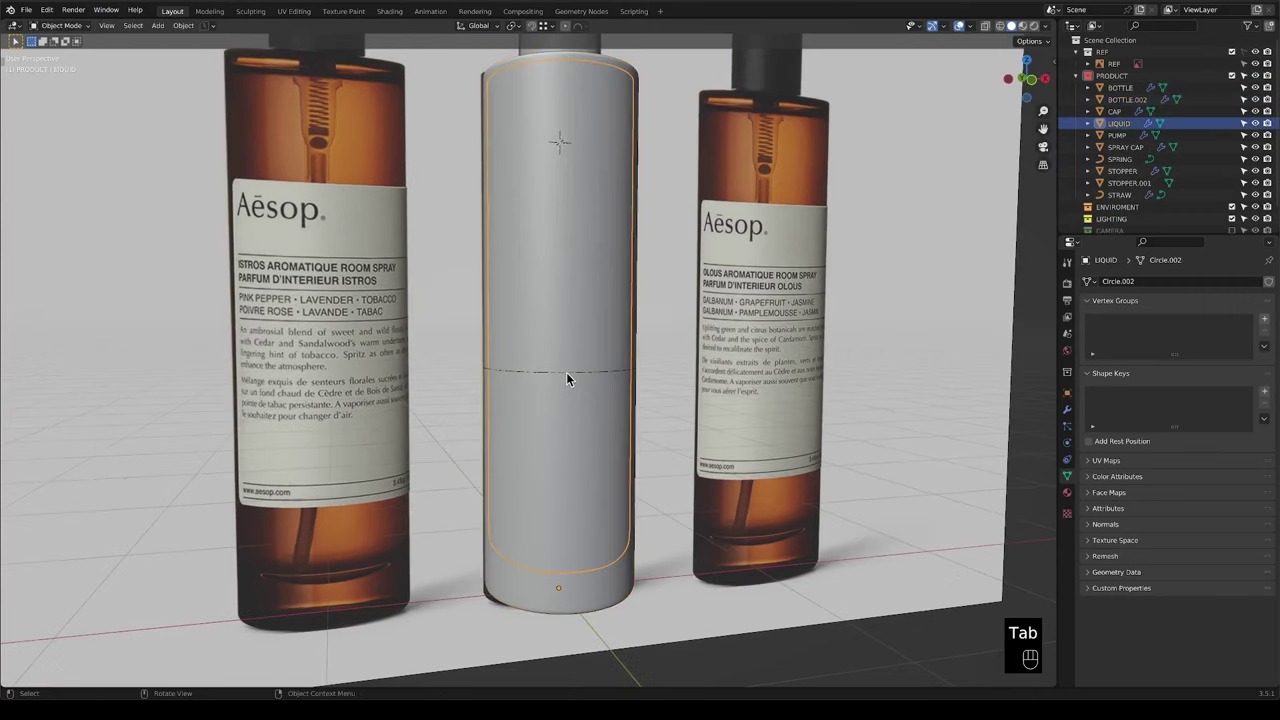
click(566, 372)
click(1128, 101)
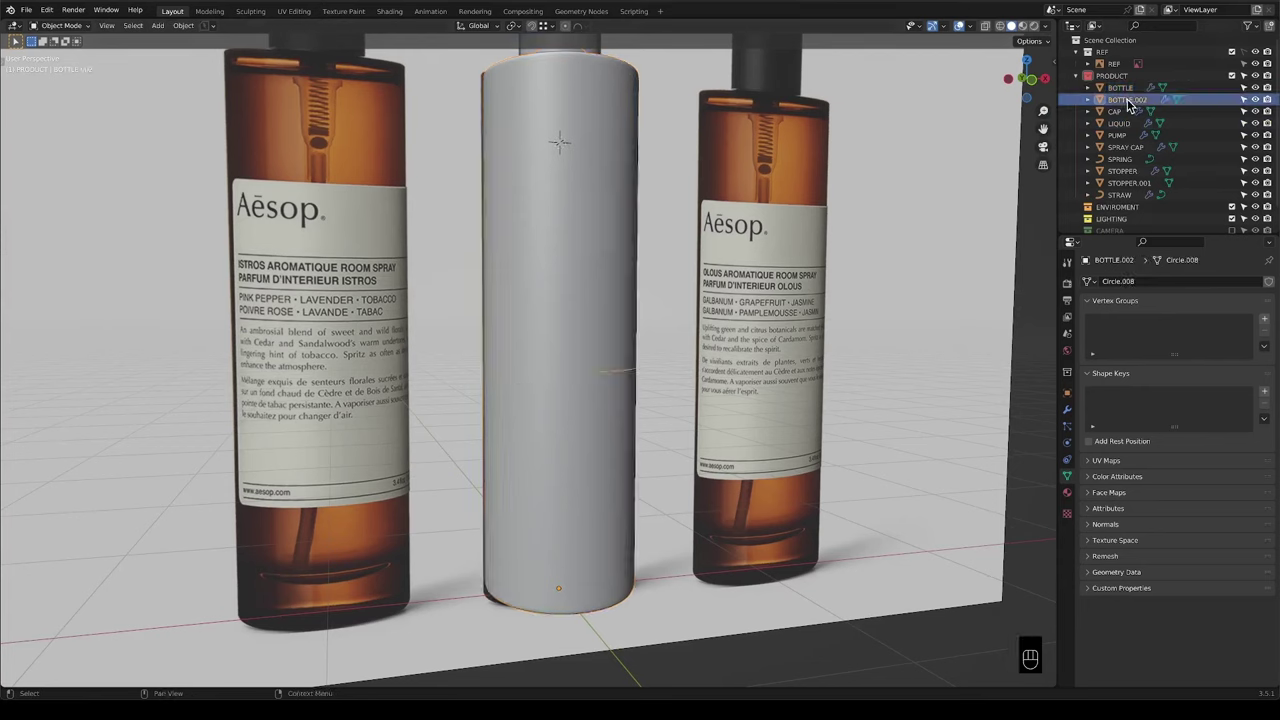
double_click(1128, 101)
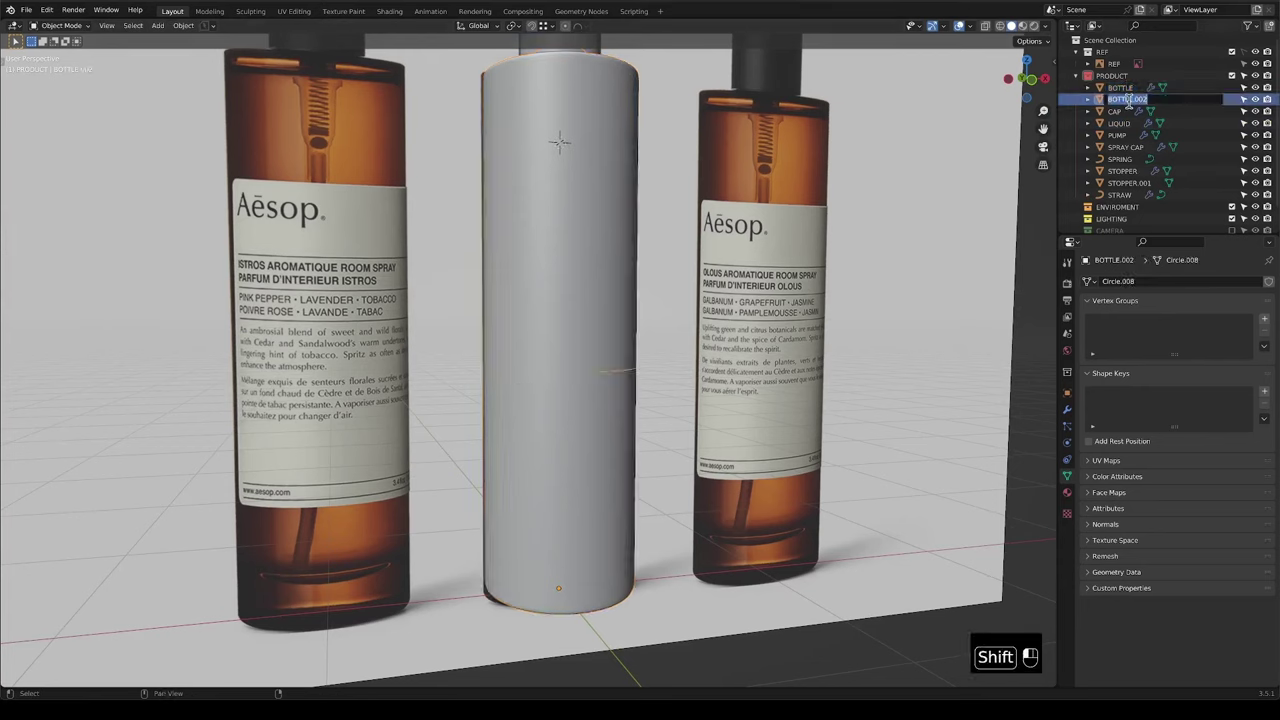
text(LABEL CURVE)
key(Return)
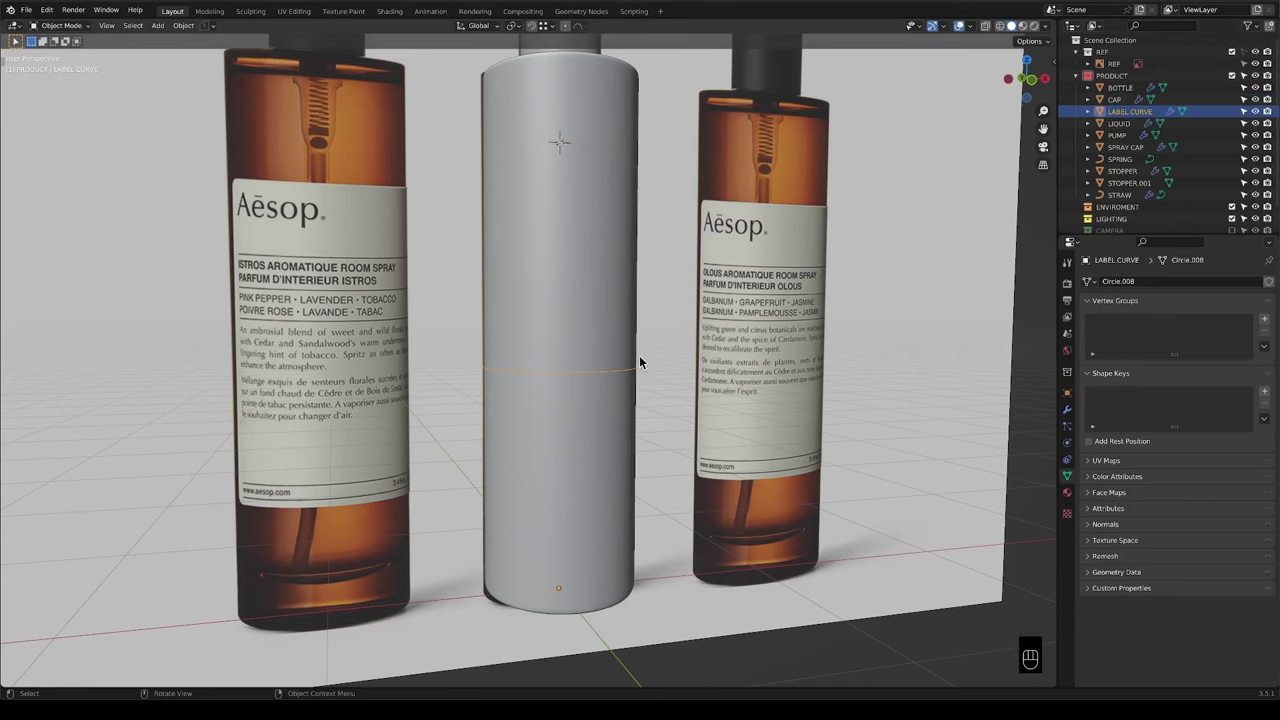
Convert the LABEL CURVE mesh object to a curve.
middle_drag(614, 372, 619, 370)
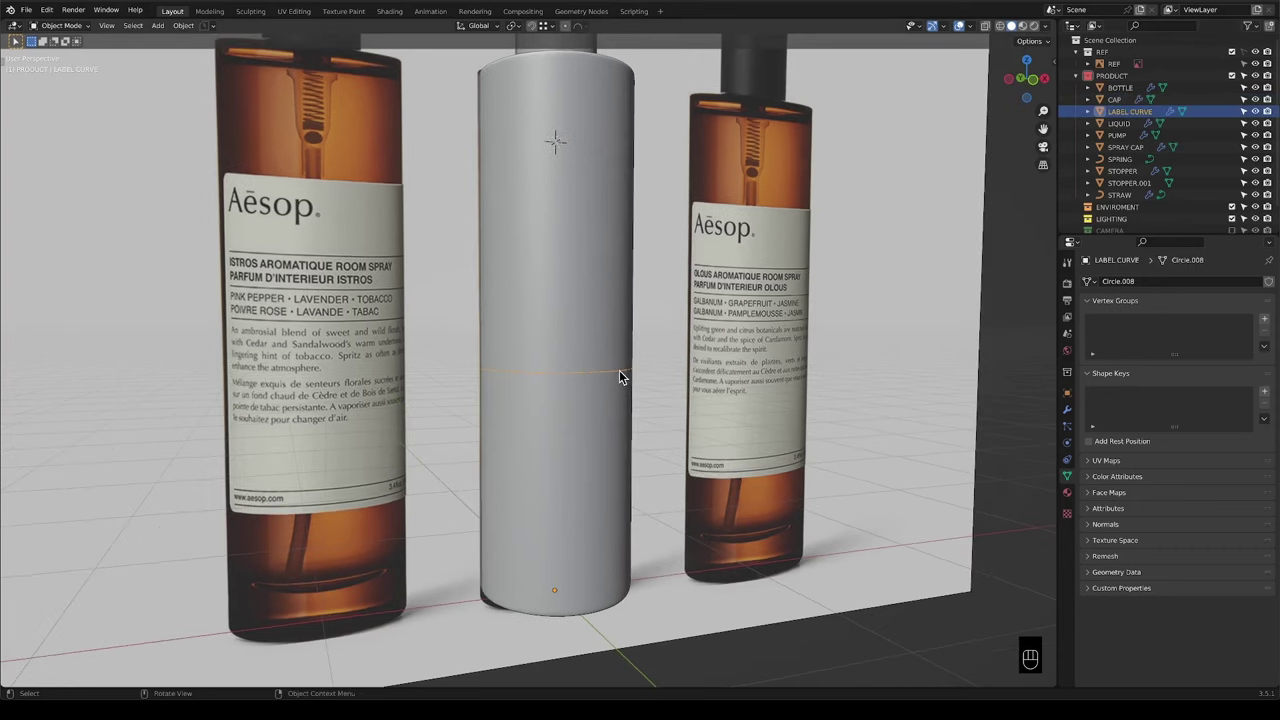
click(183, 25)
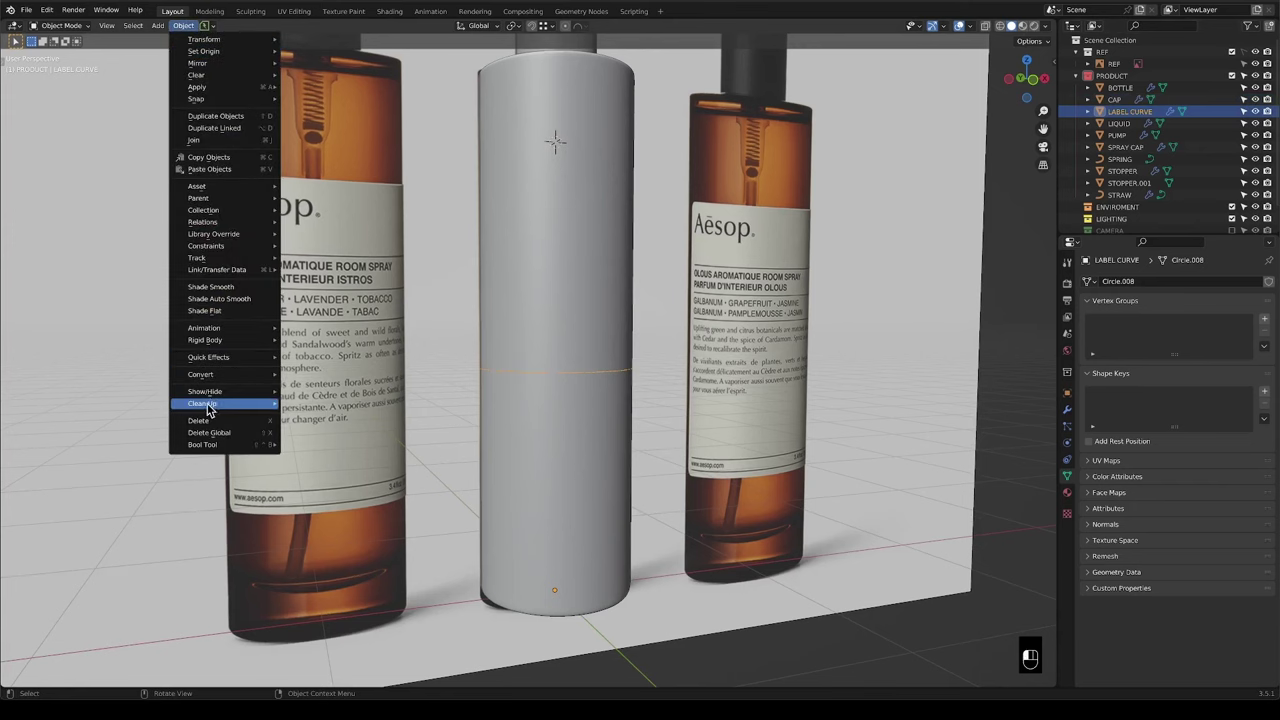
mouse_move(214, 376)
click(305, 374)
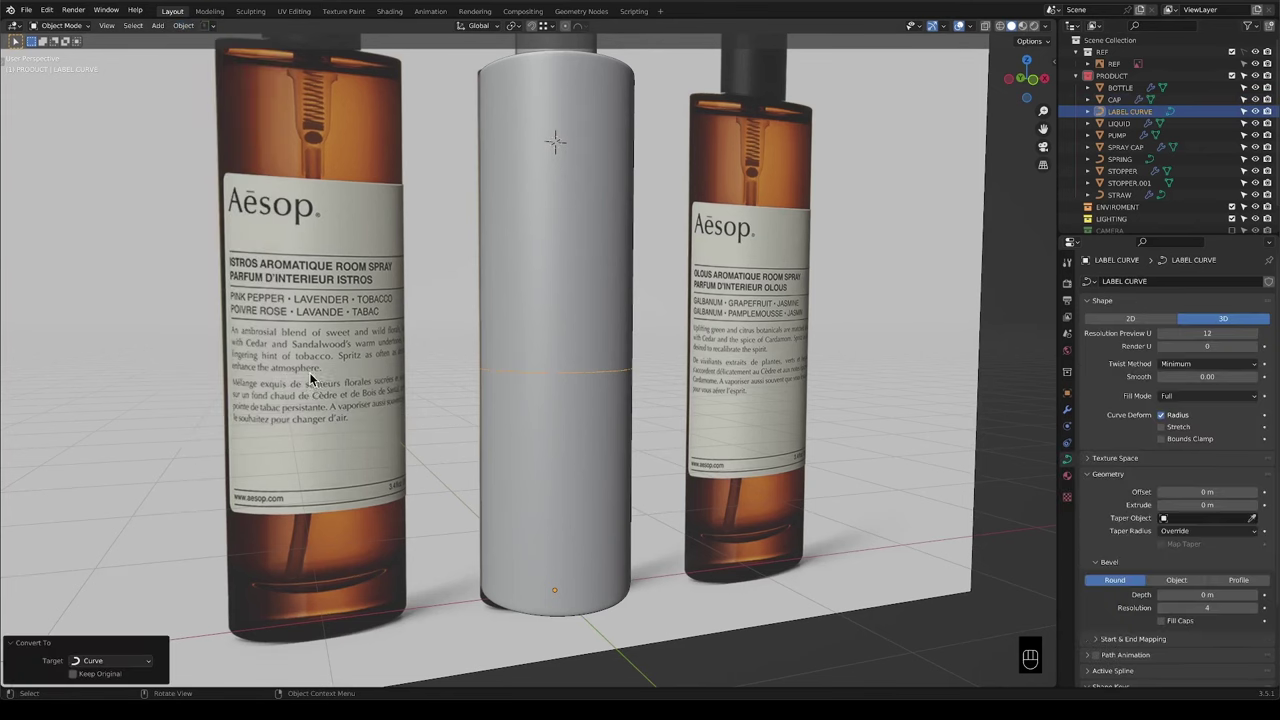
Set the origin of LABEL CURVE to its geometry.
shift+middle_drag(683, 418, 608, 394)
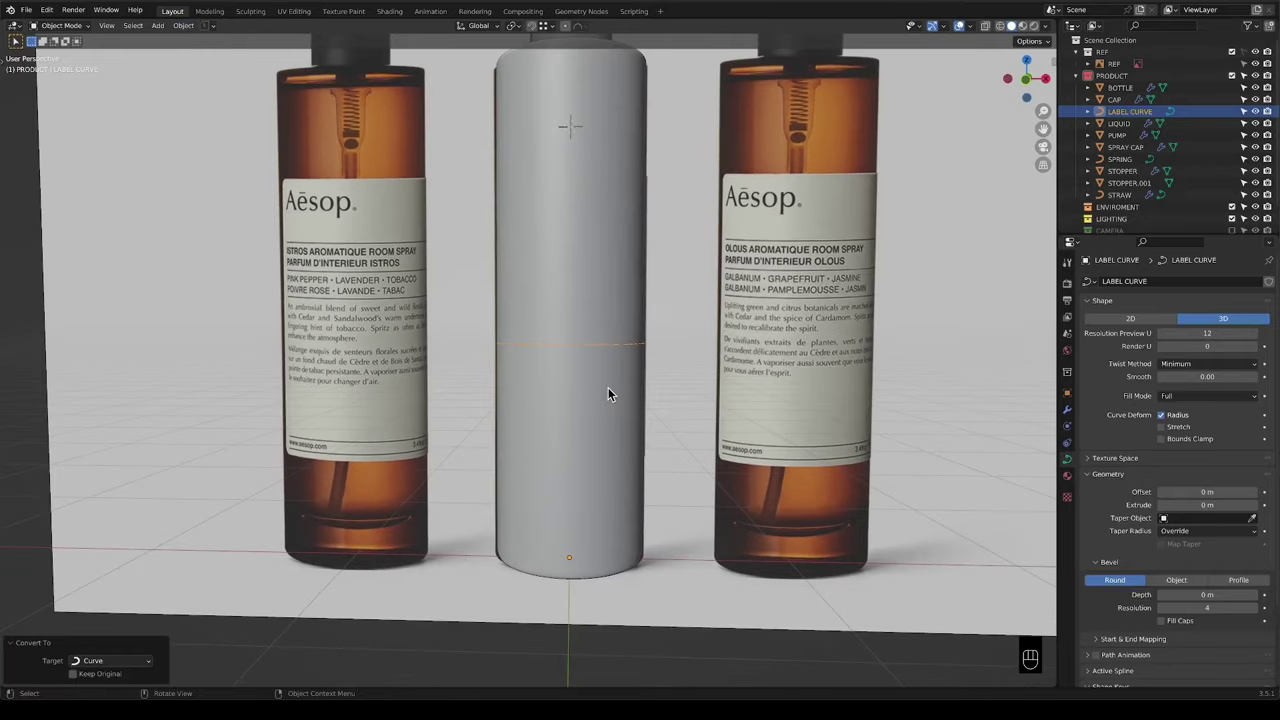
key(KP_1)
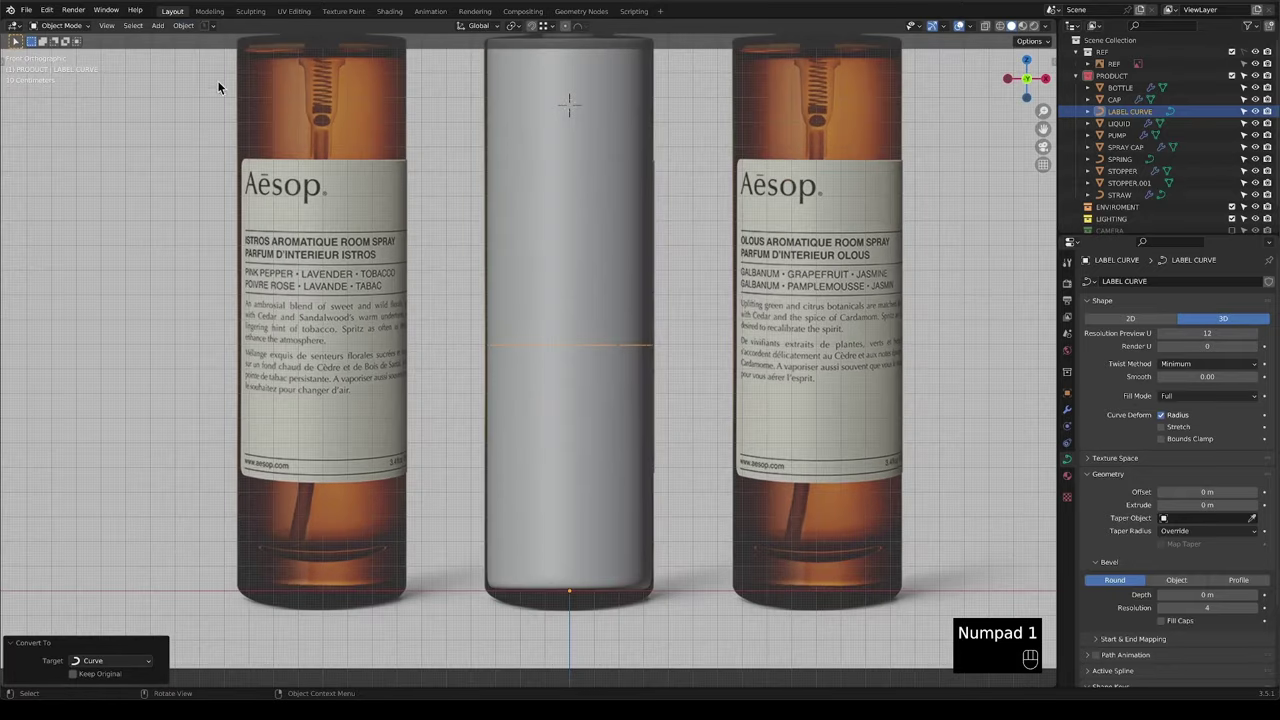
click(183, 27)
mouse_move(192, 52)
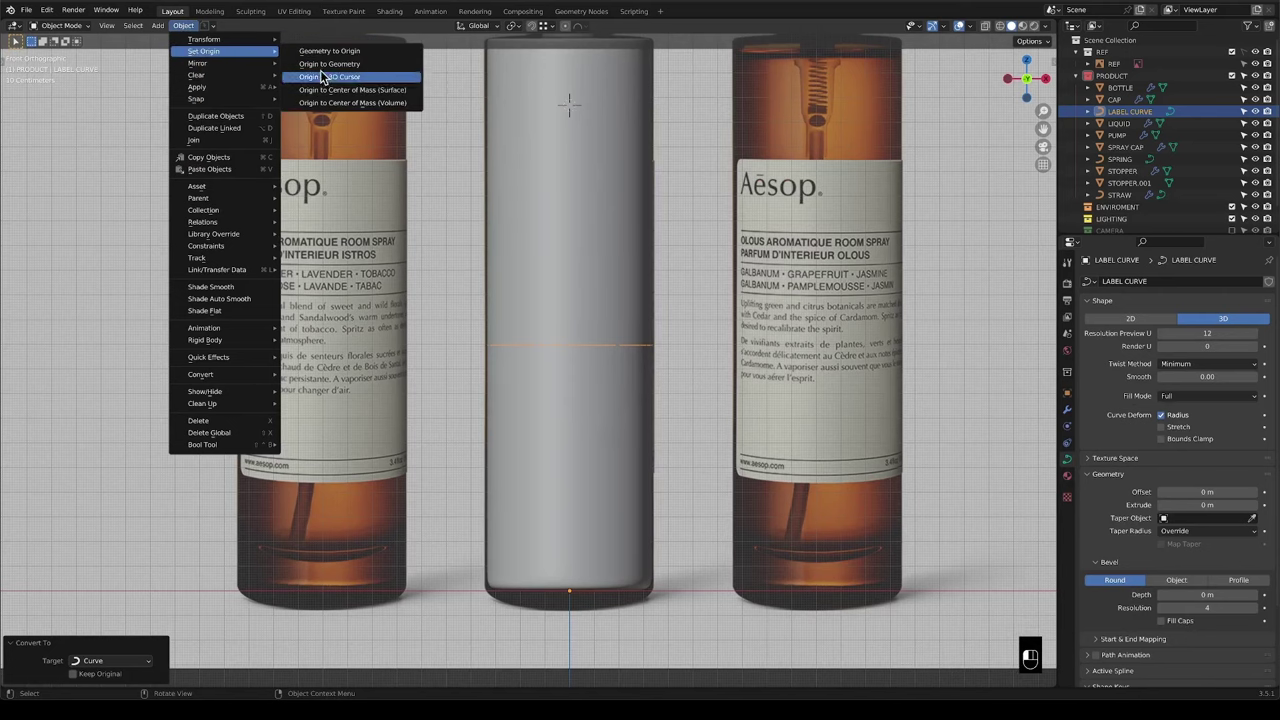
click(310, 64)
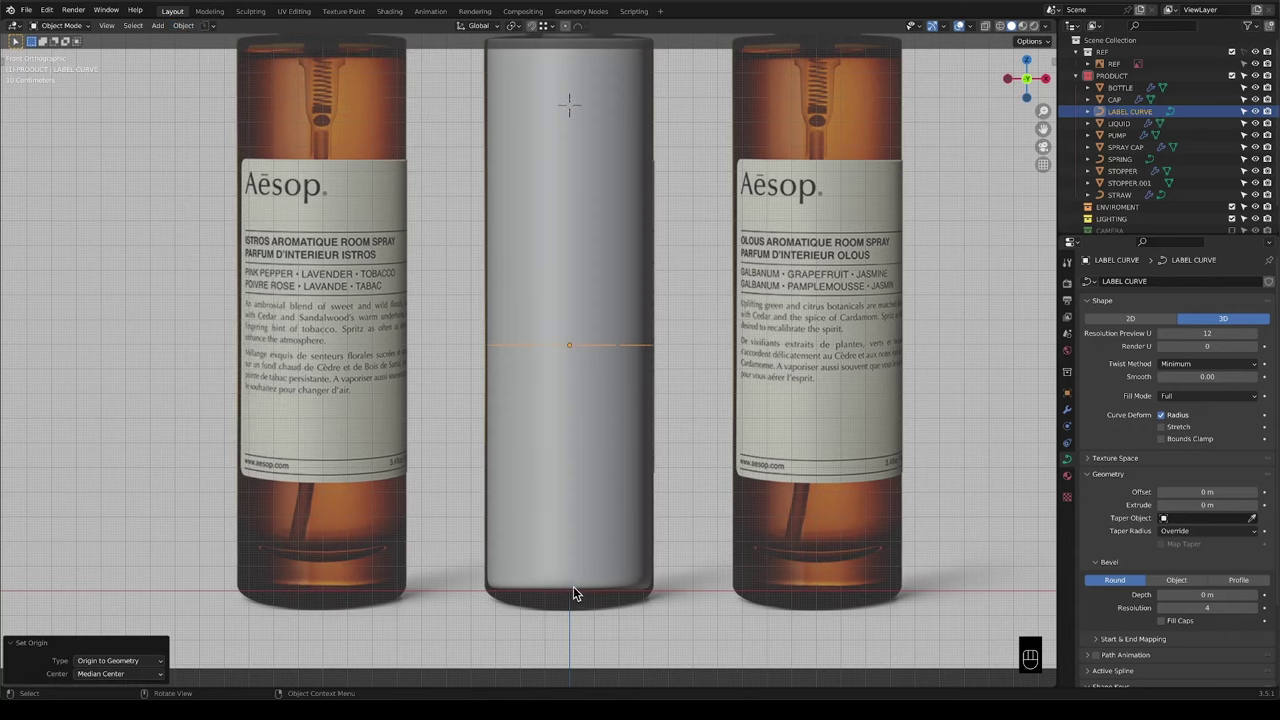
Snap the 3D cursor to the selected LABEL CURVE at the bottle's mid-label height.
scroll(579, 327, up, 1)
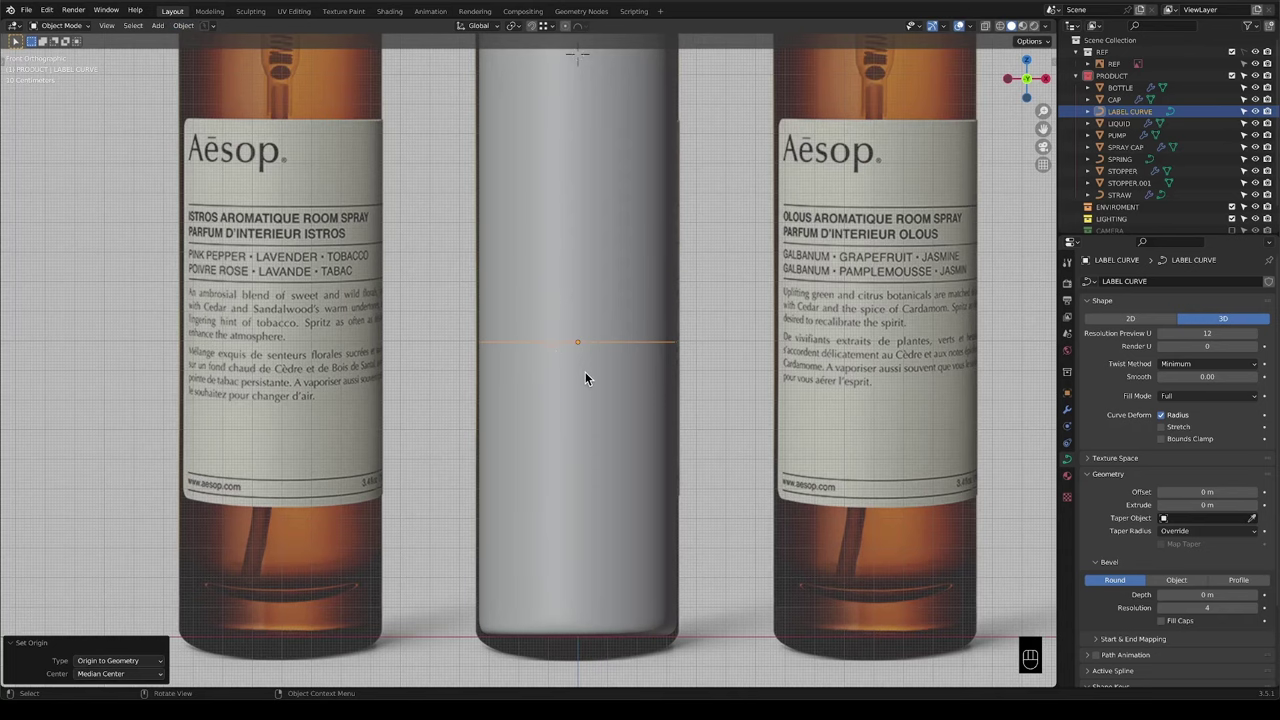
scroll(585, 372, down, 2)
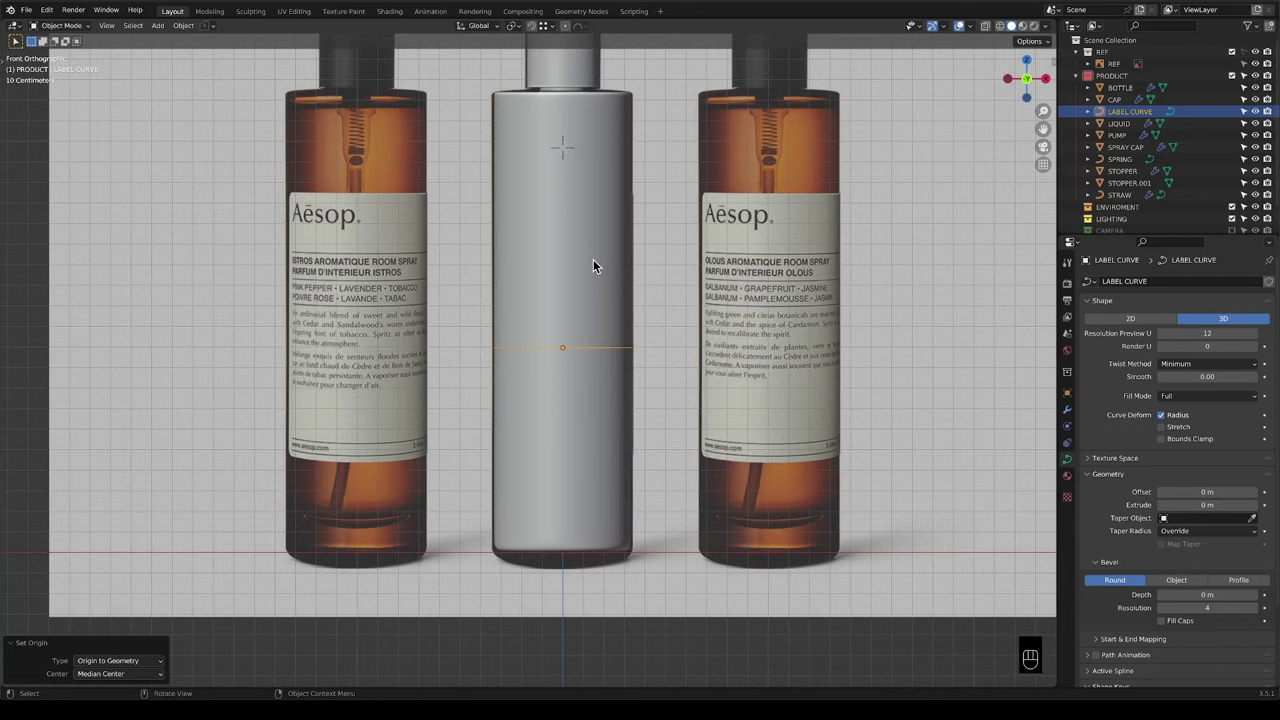
key(shift+s)
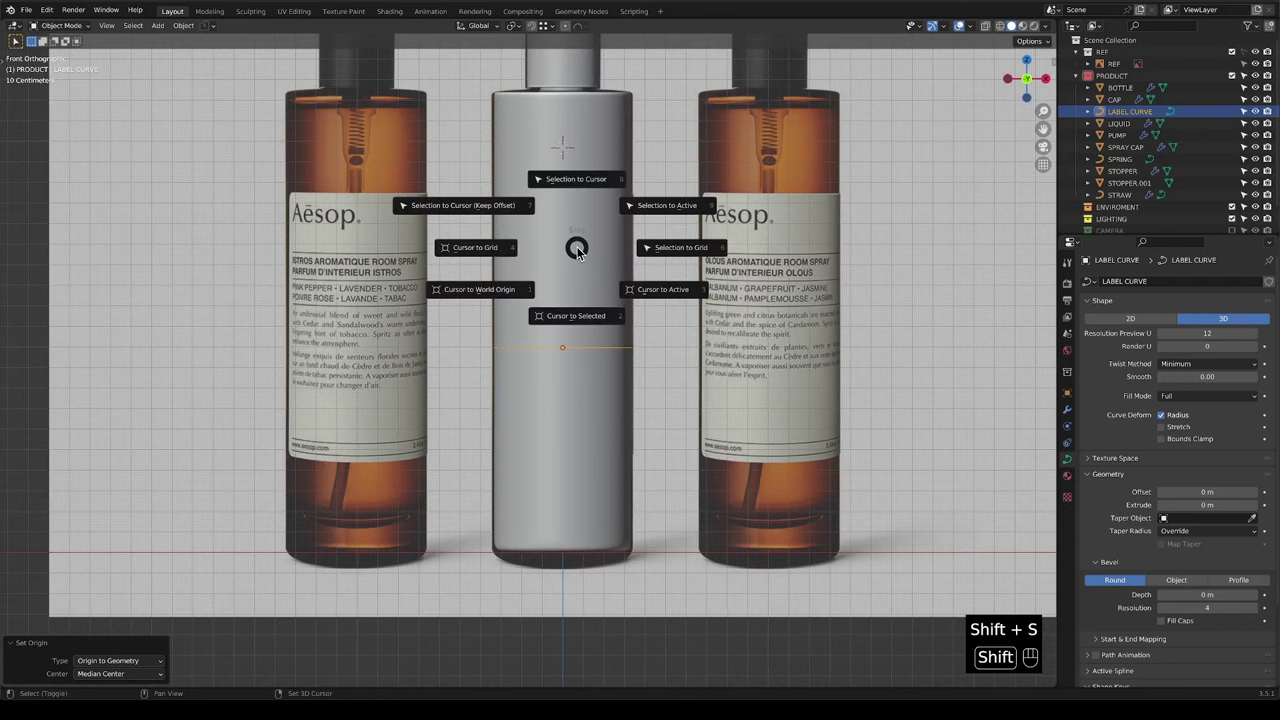
click(577, 318)
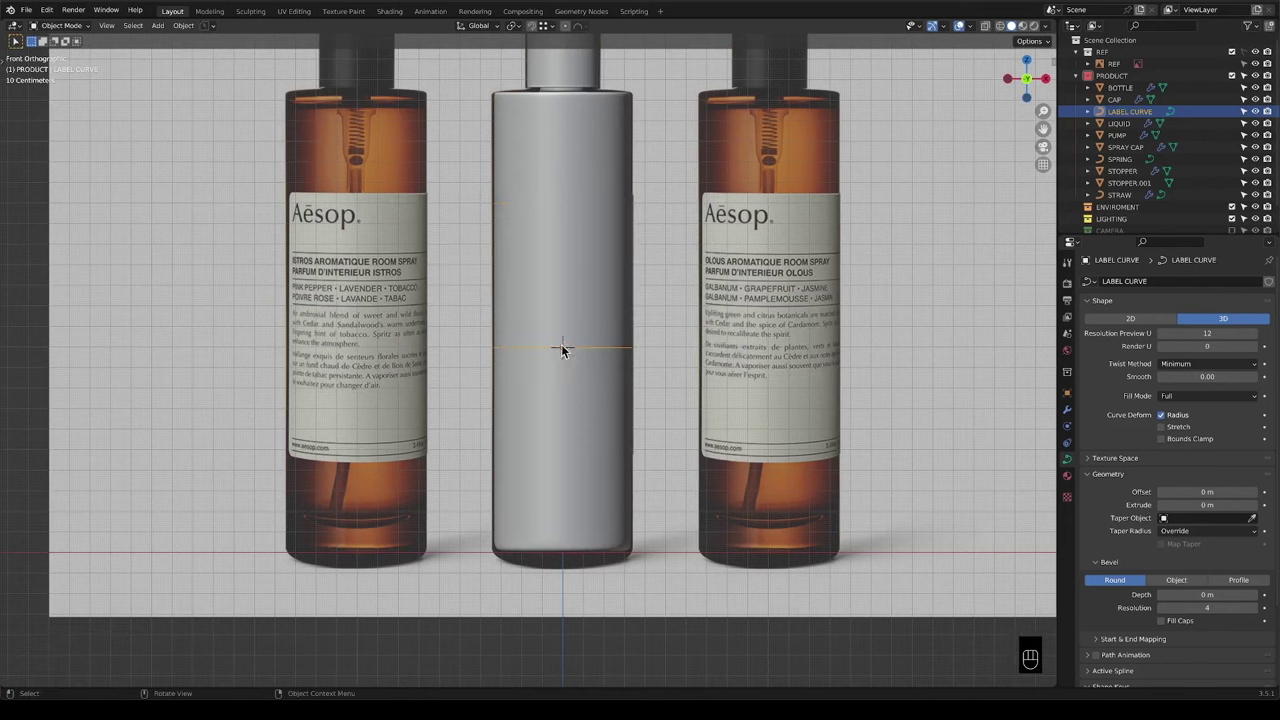
scroll(557, 352, up, 2)
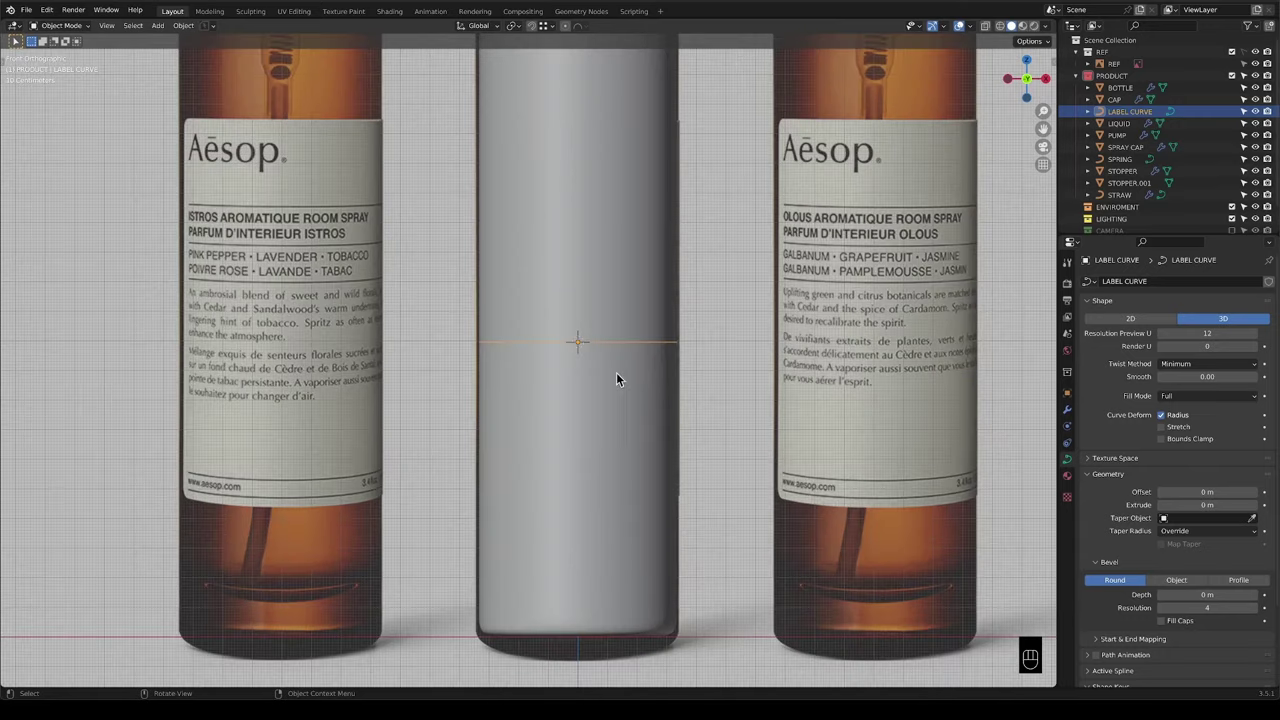
scroll(661, 344, down, 2)
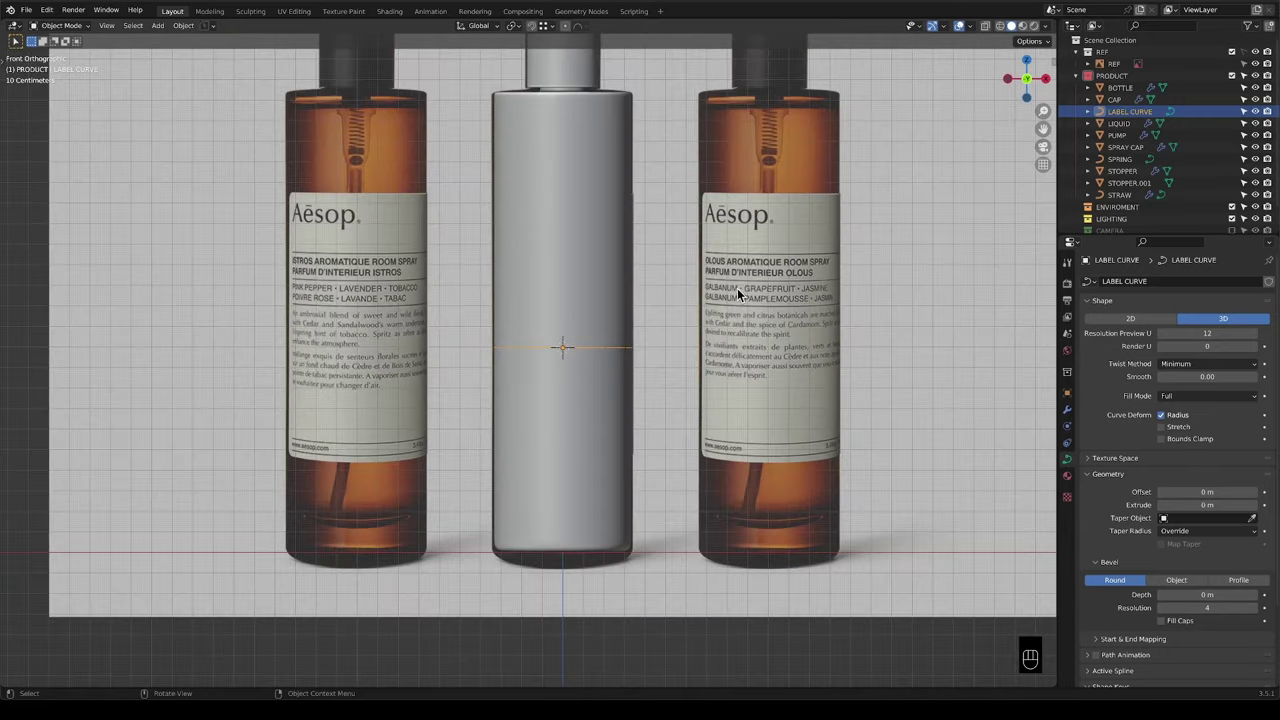
Turn on X-ray, add a mesh plane at the 3D cursor and rotate it 90° about X to stand upright.
key(alt+z)
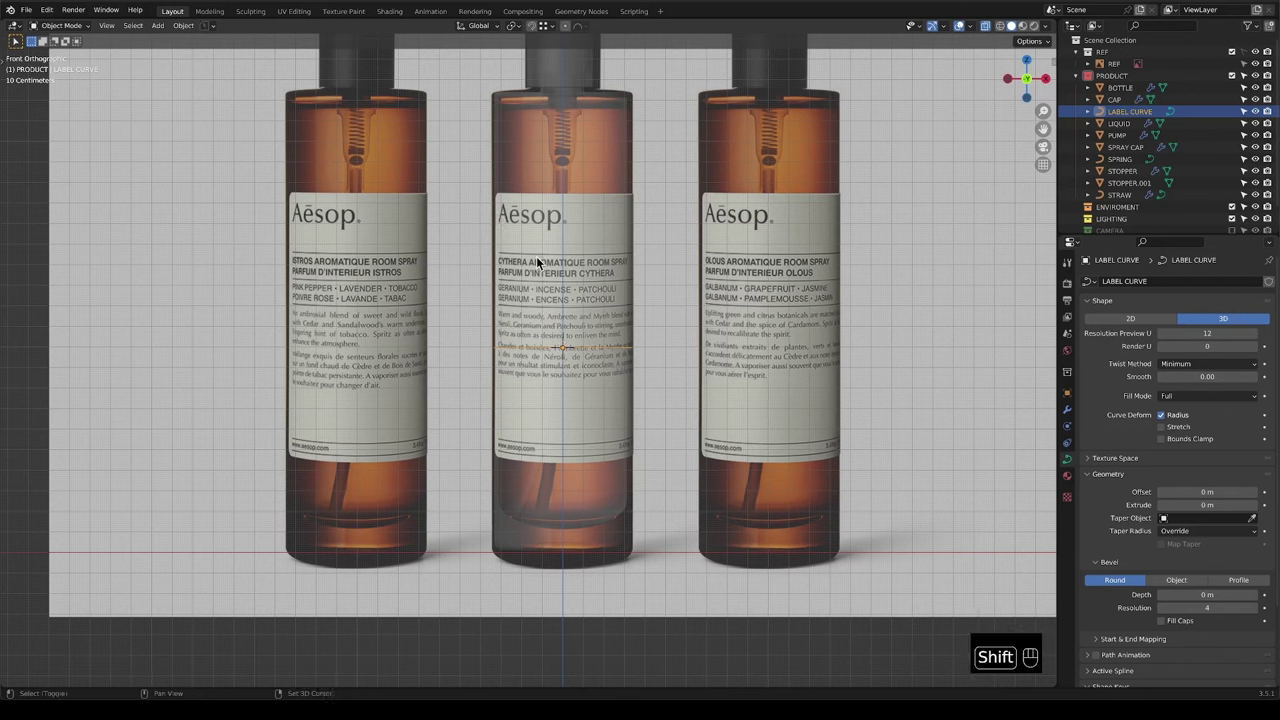
key(shift+a)
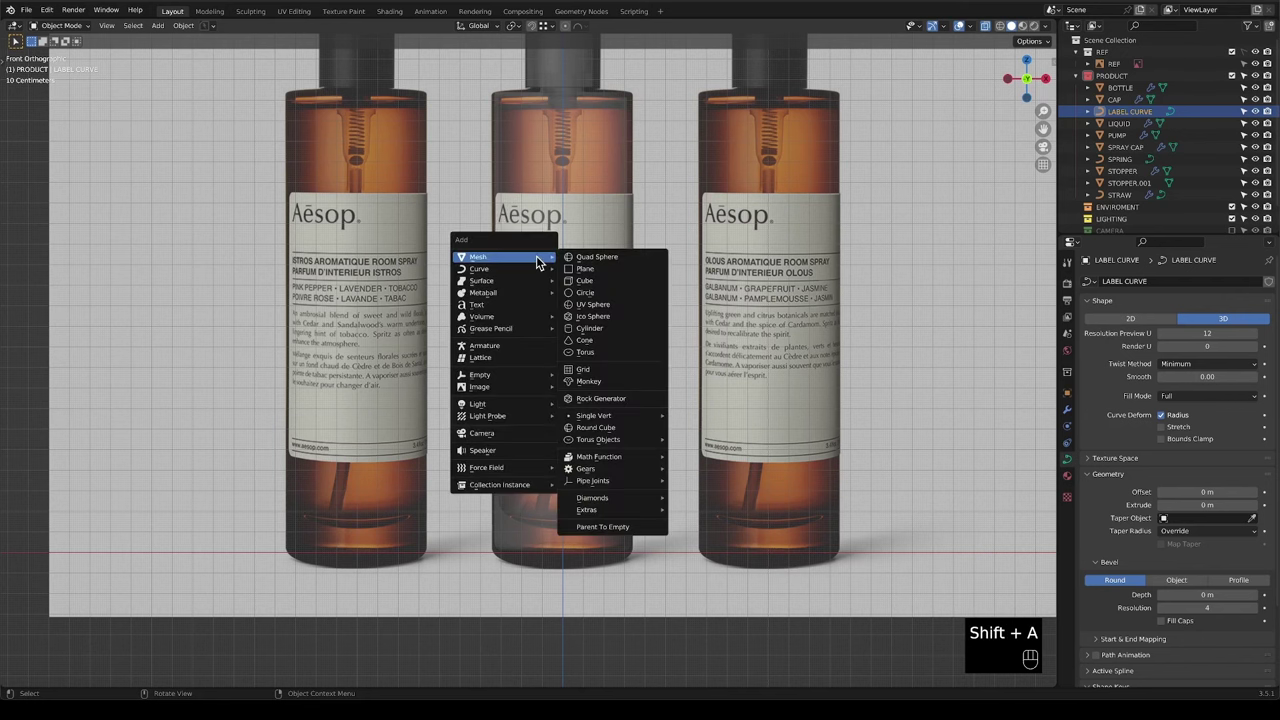
click(624, 270)
key(r)
key(x)
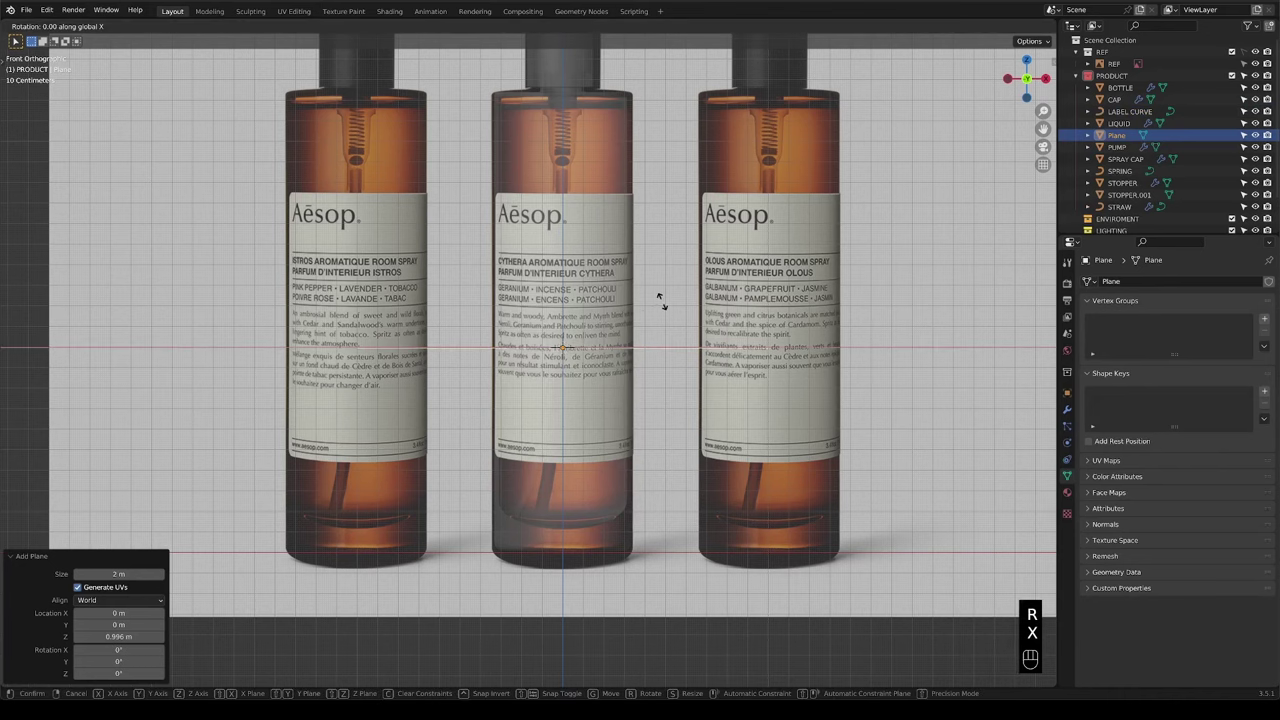
key(KP_Enter)
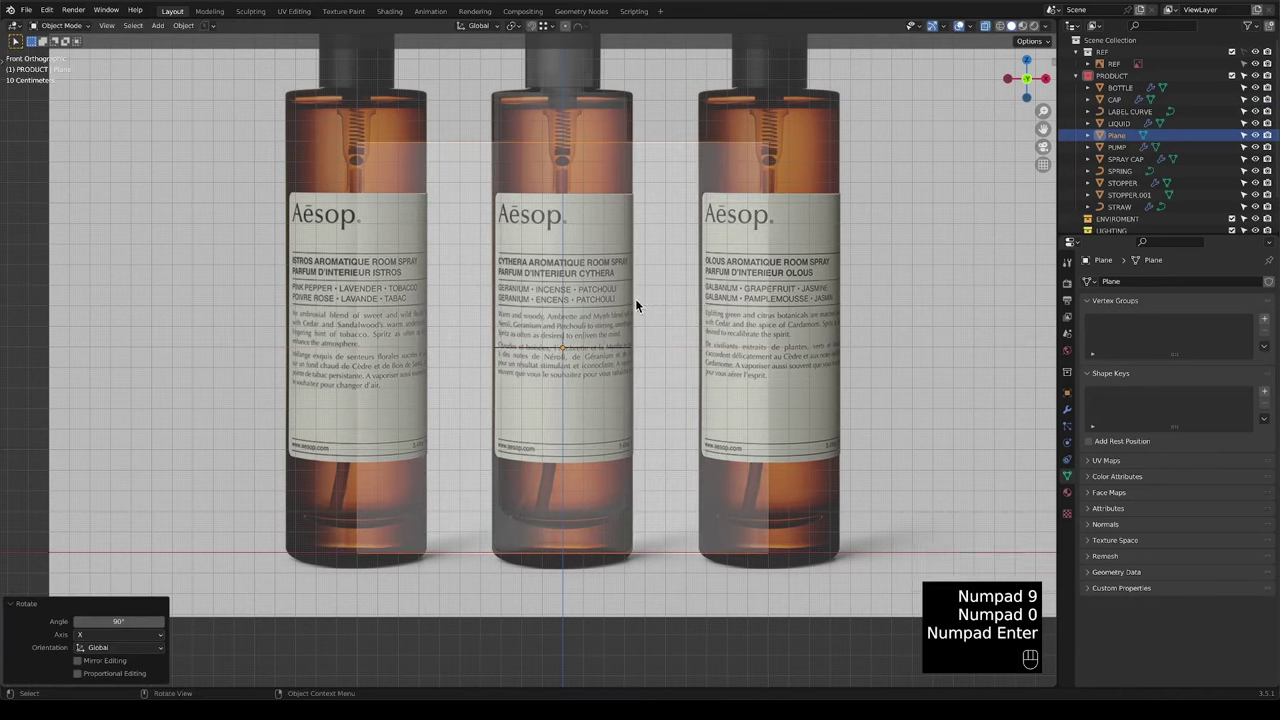
Scale the upright plane down to roughly the label's height and move it up about 0.11 m along Z.
key(s)
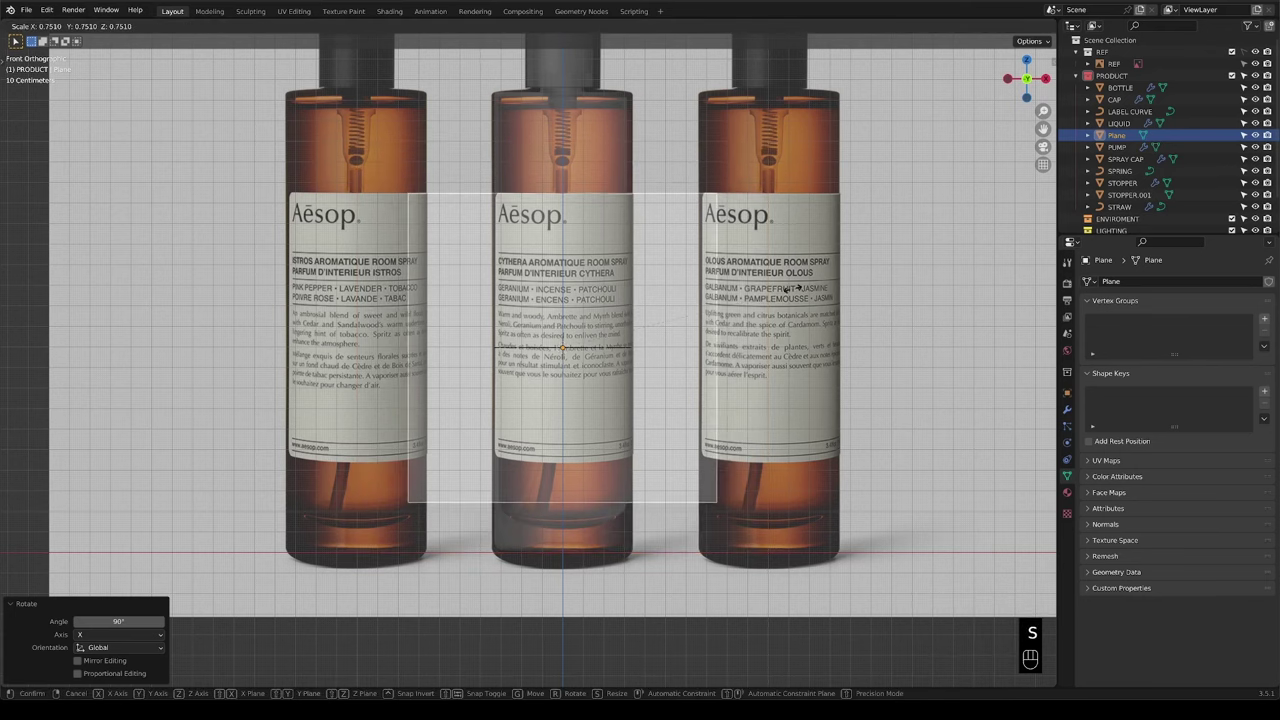
click(746, 303)
key(Tab)
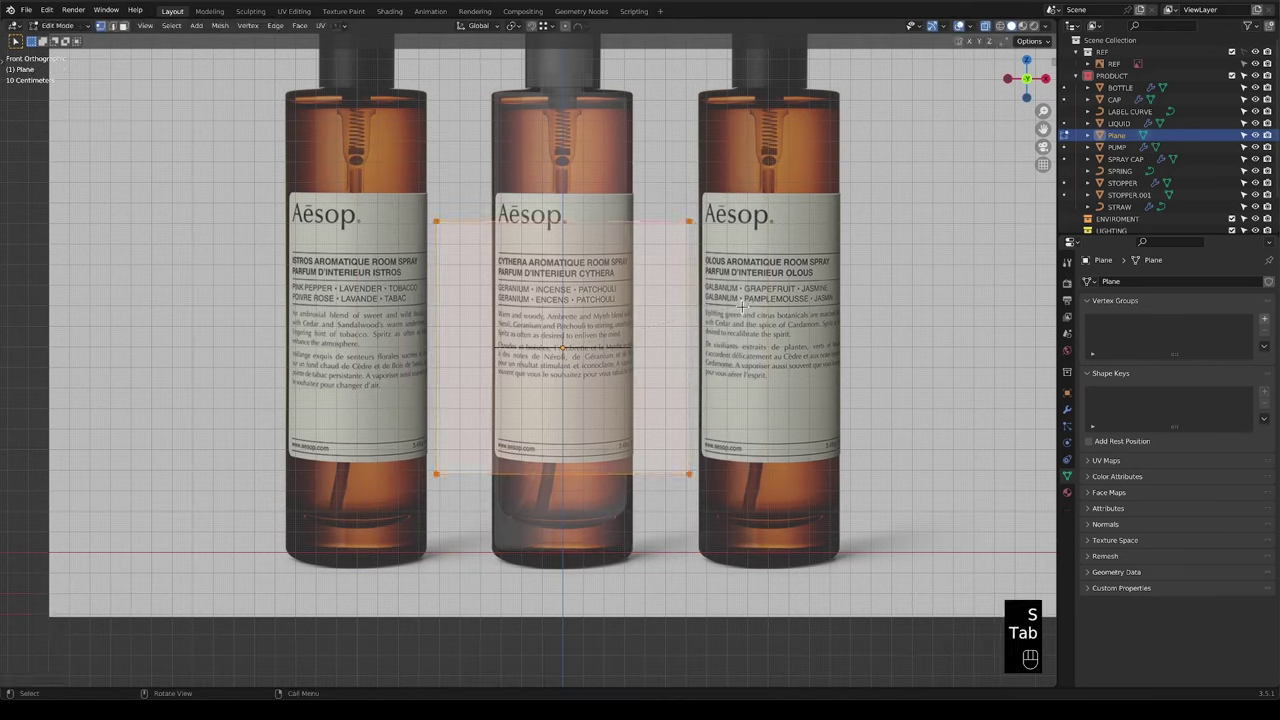
key(Tab)
key(g)
key(z)
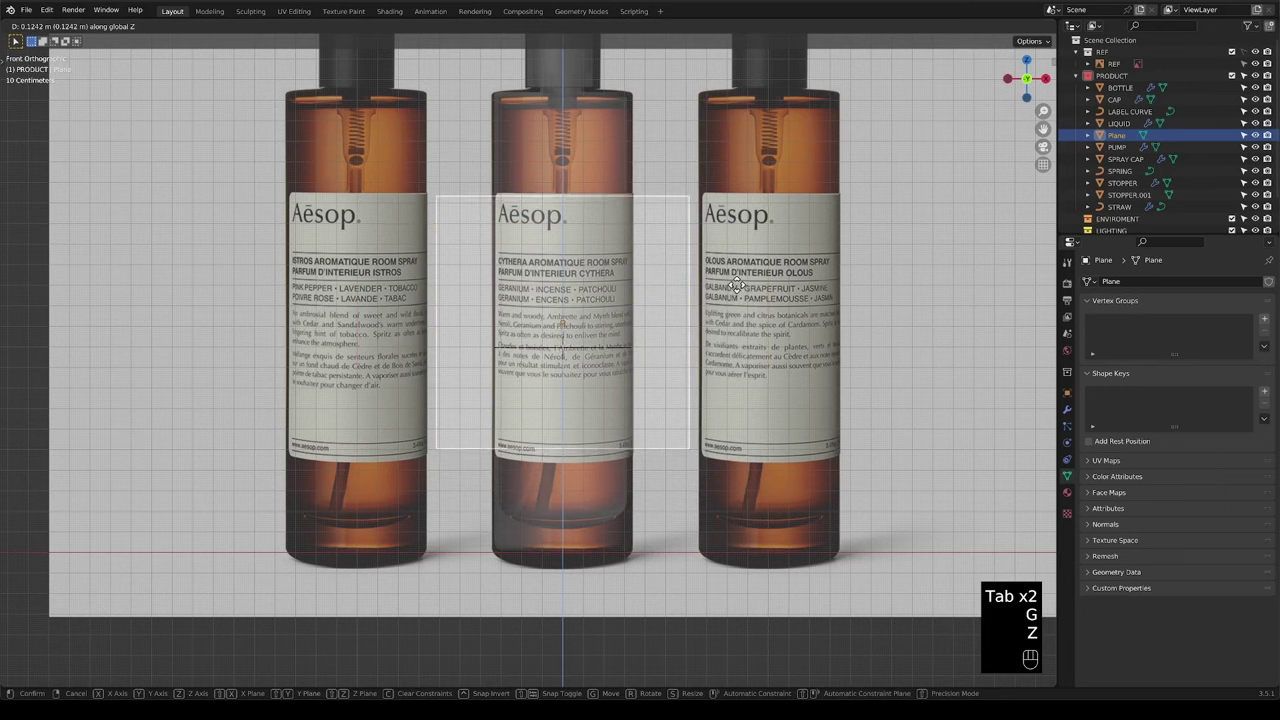
key(g)
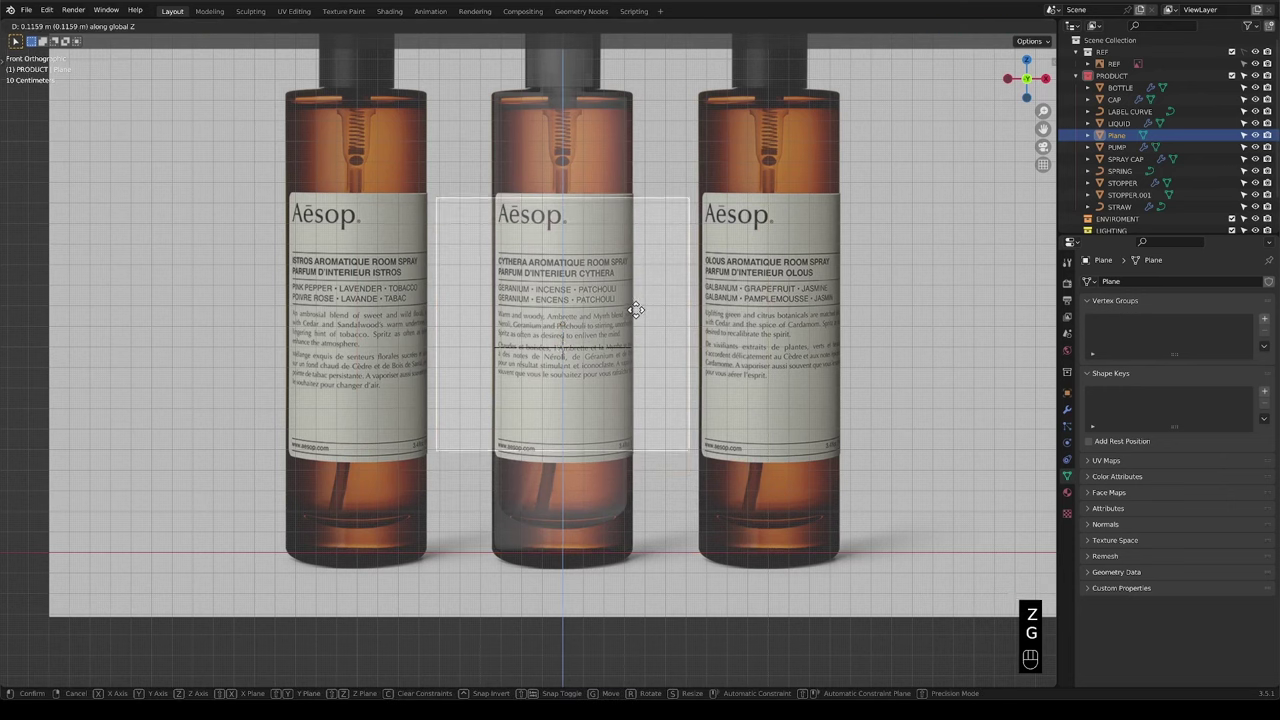
click(638, 317)
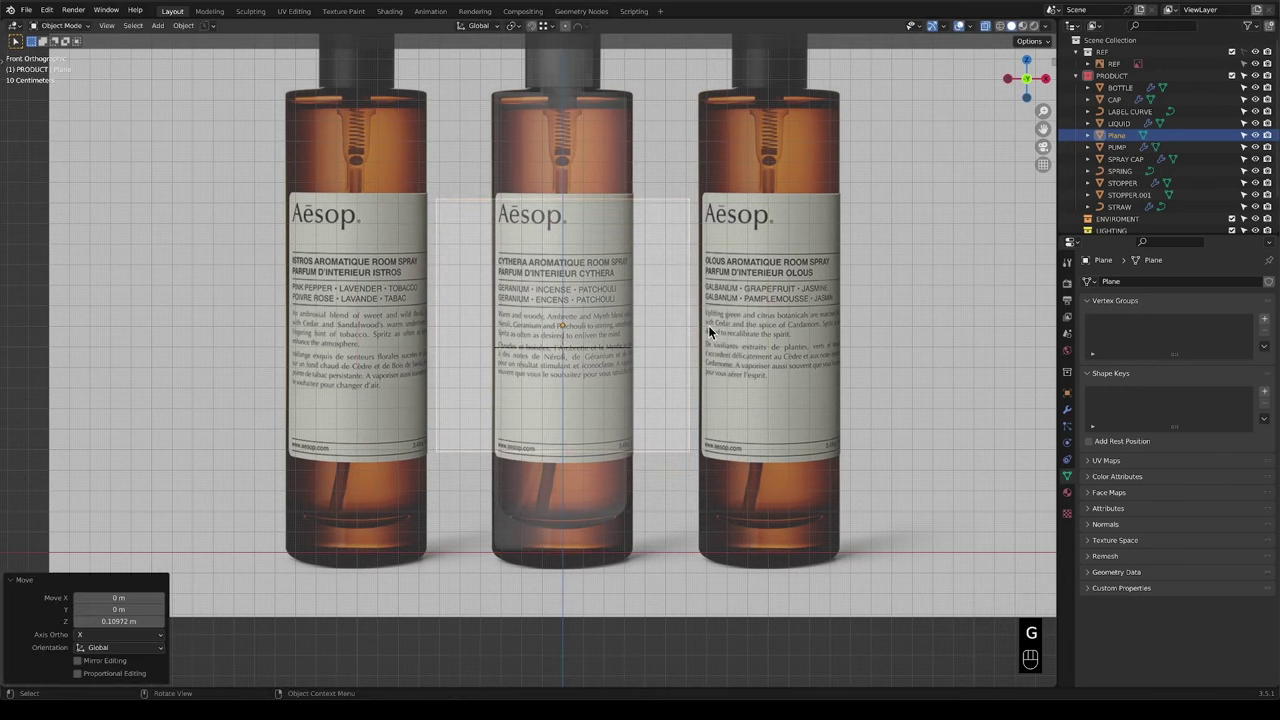
Scale the plane uniformly by about 1.031 to match the reference label's height, and save the file.
key(s)
key(z)
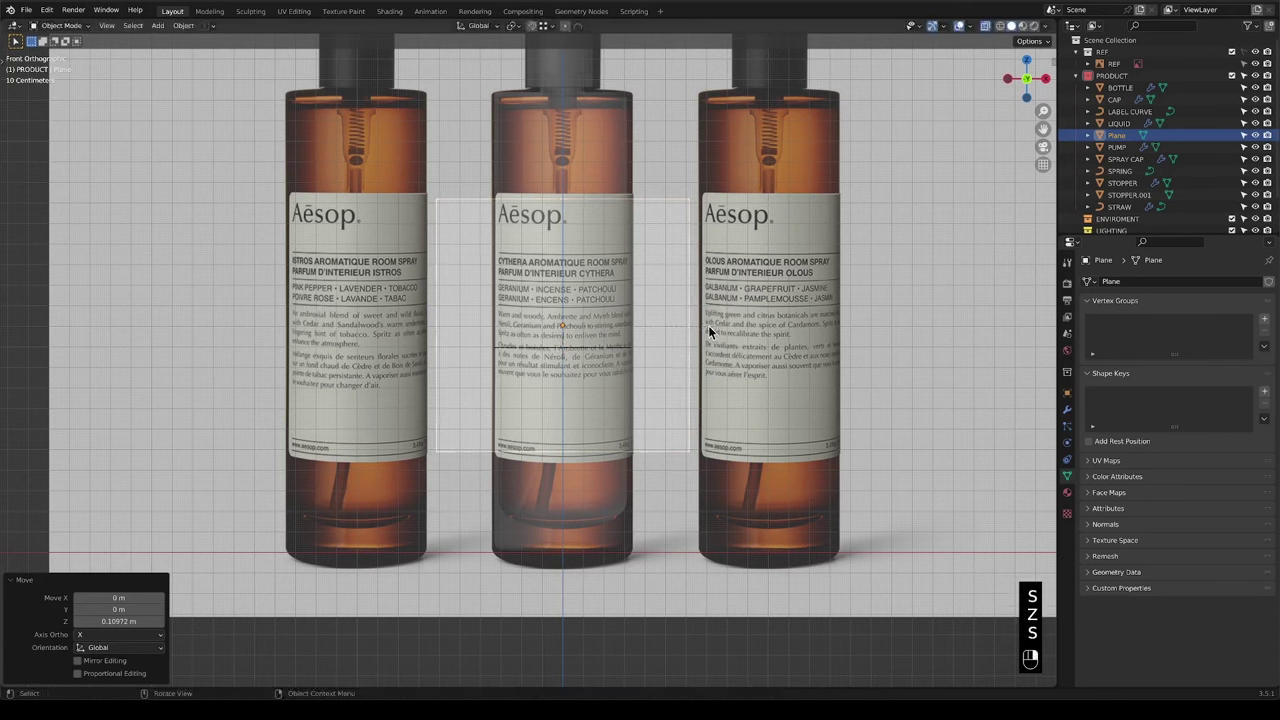
key(s)
key(s)
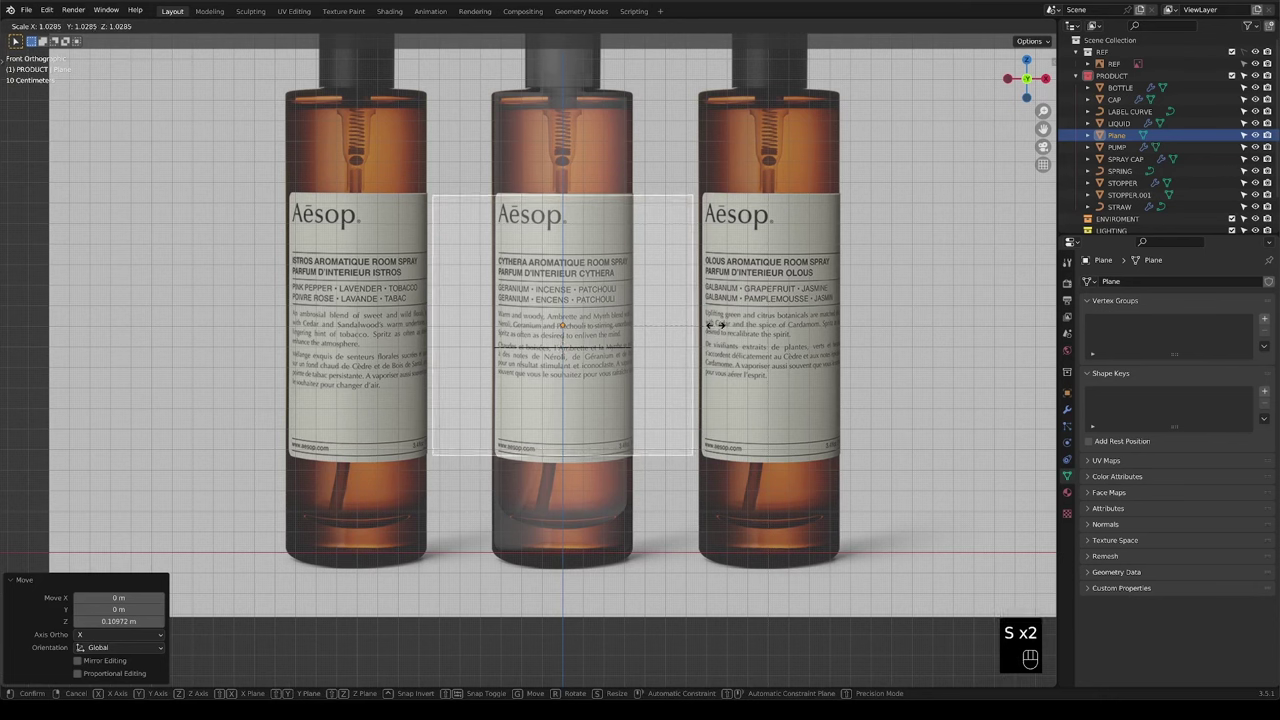
click(712, 325)
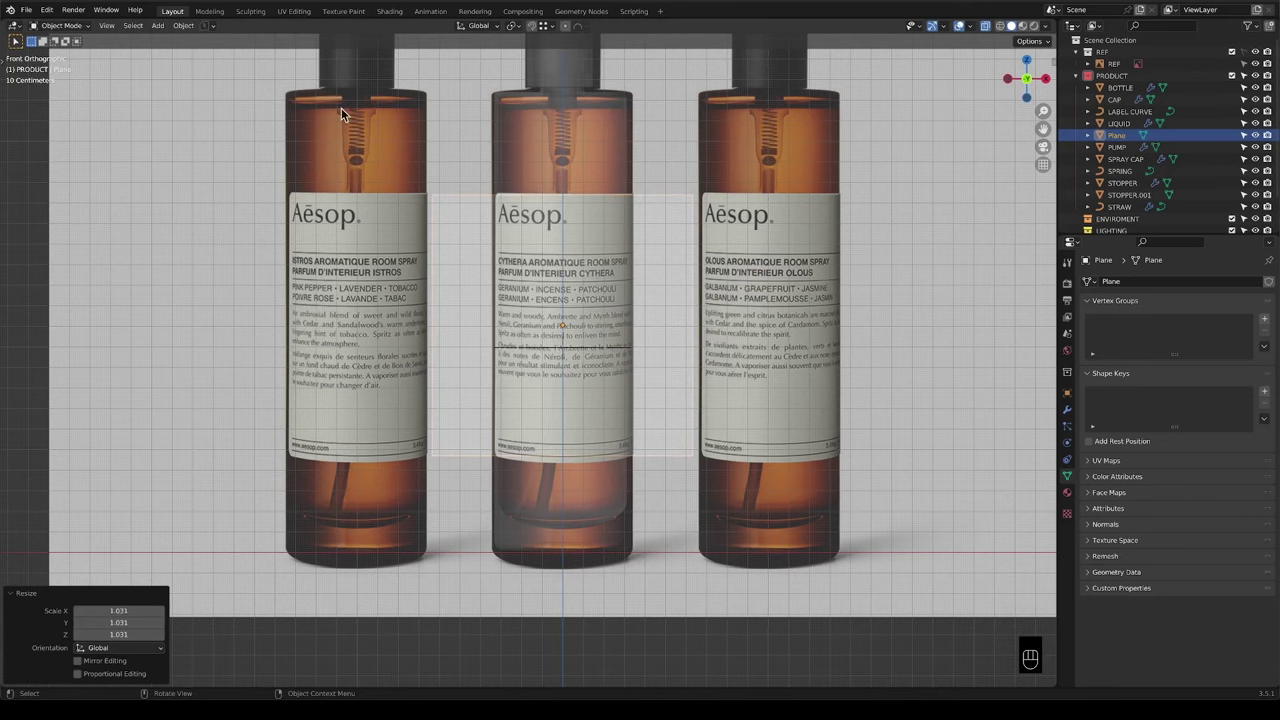
click(206, 28)
click(207, 66)
key(ctrl+s)
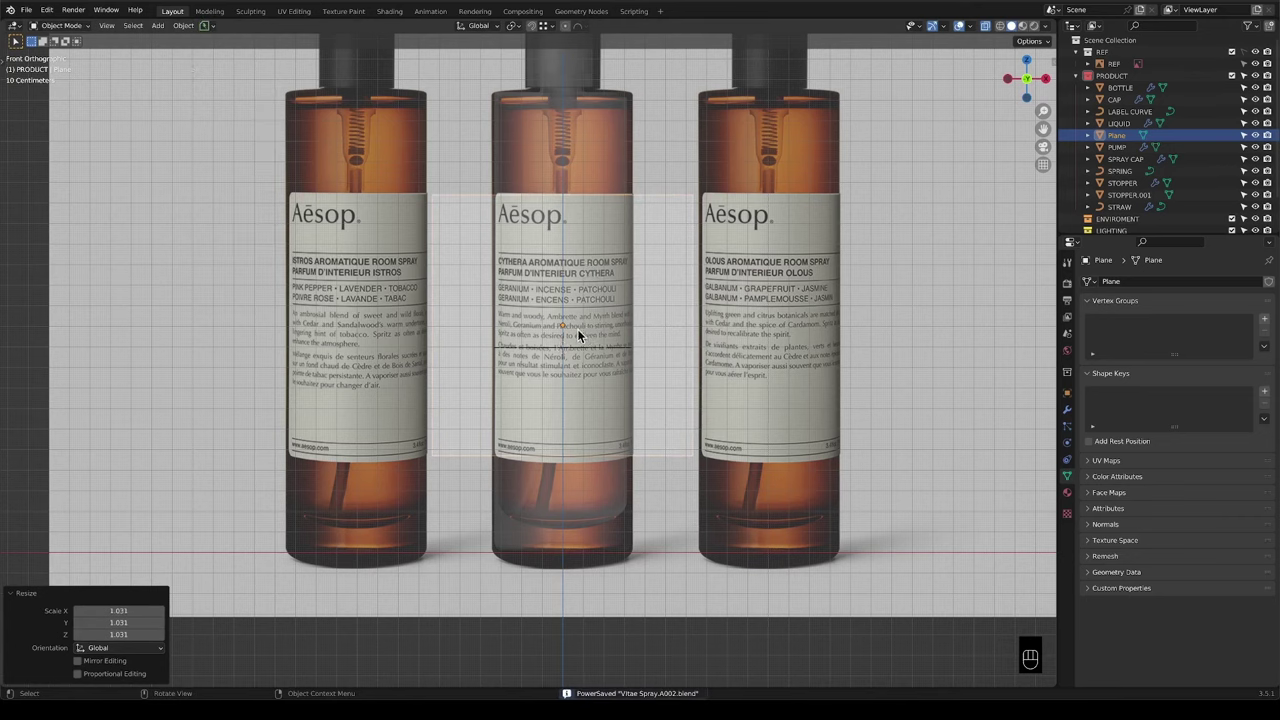
Subdivide the whole label plane in Edit Mode with 10 cuts.
scroll(580, 337, up, 1)
key(Tab)
key(ctrl+r)
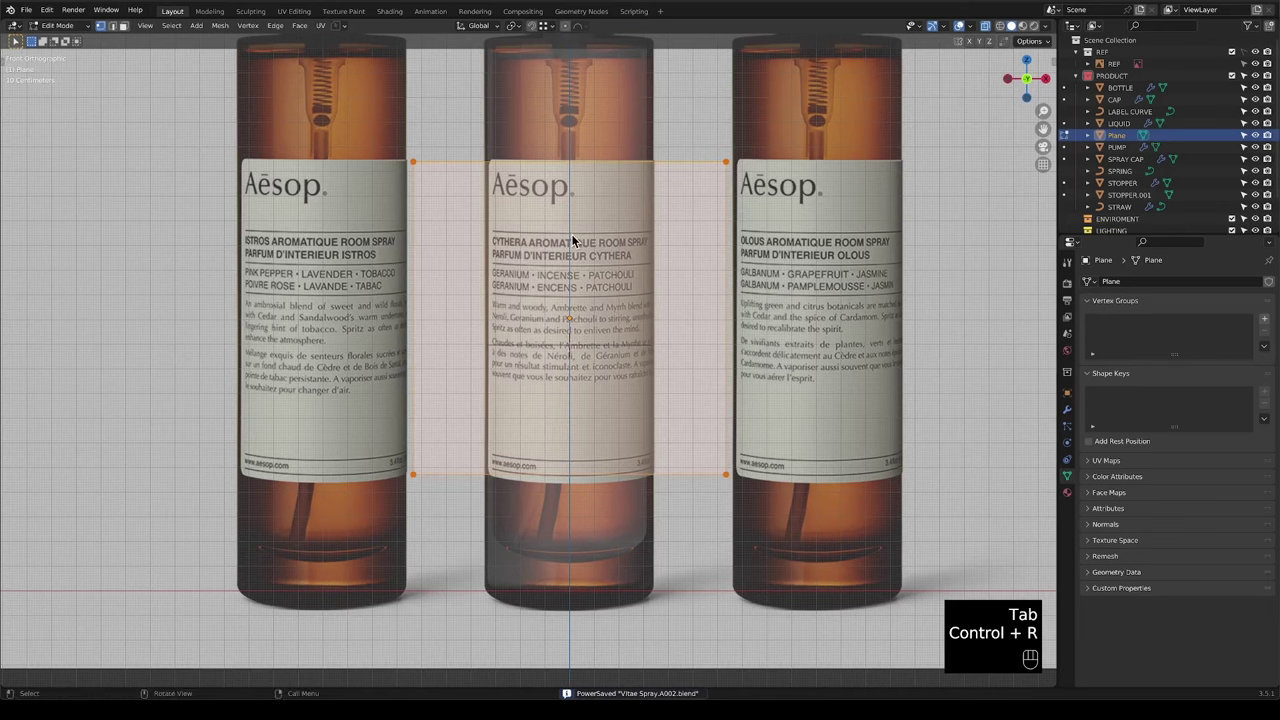
right_click(603, 216)
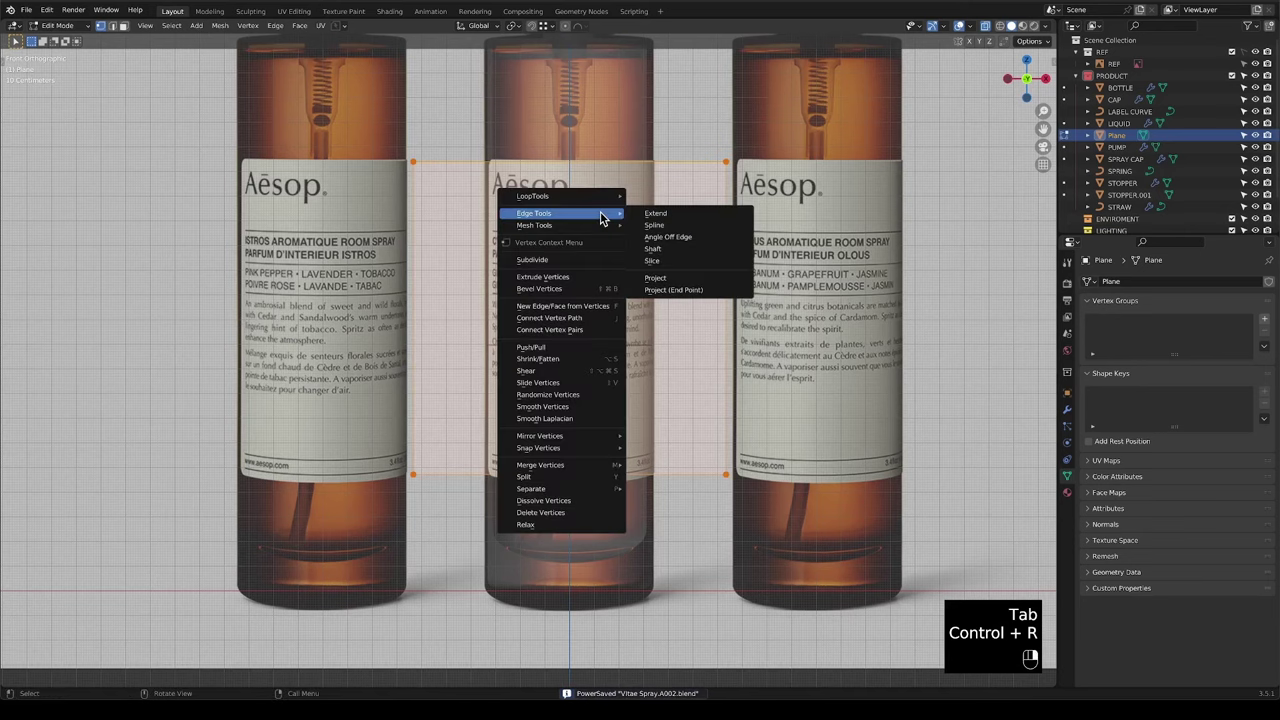
click(546, 262)
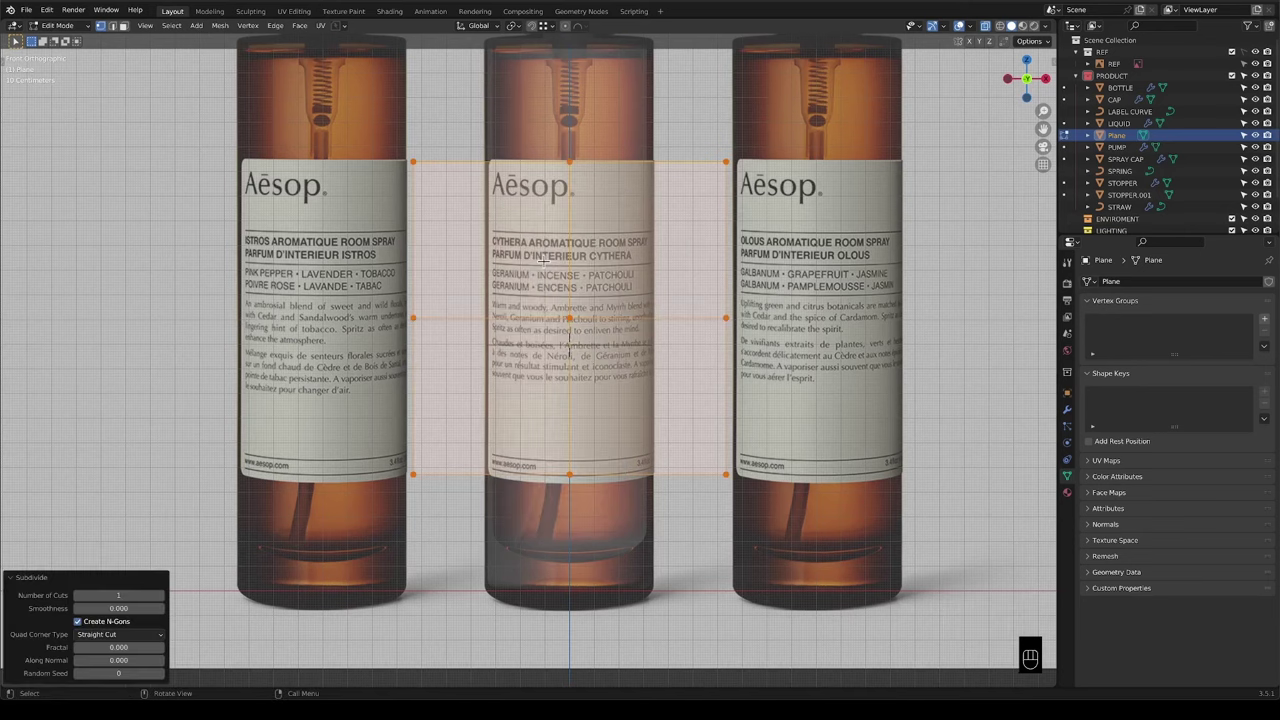
click(163, 596)
click(163, 596)
click(163, 596)
click(163, 596)
click(163, 596)
click(163, 596)
click(163, 596)
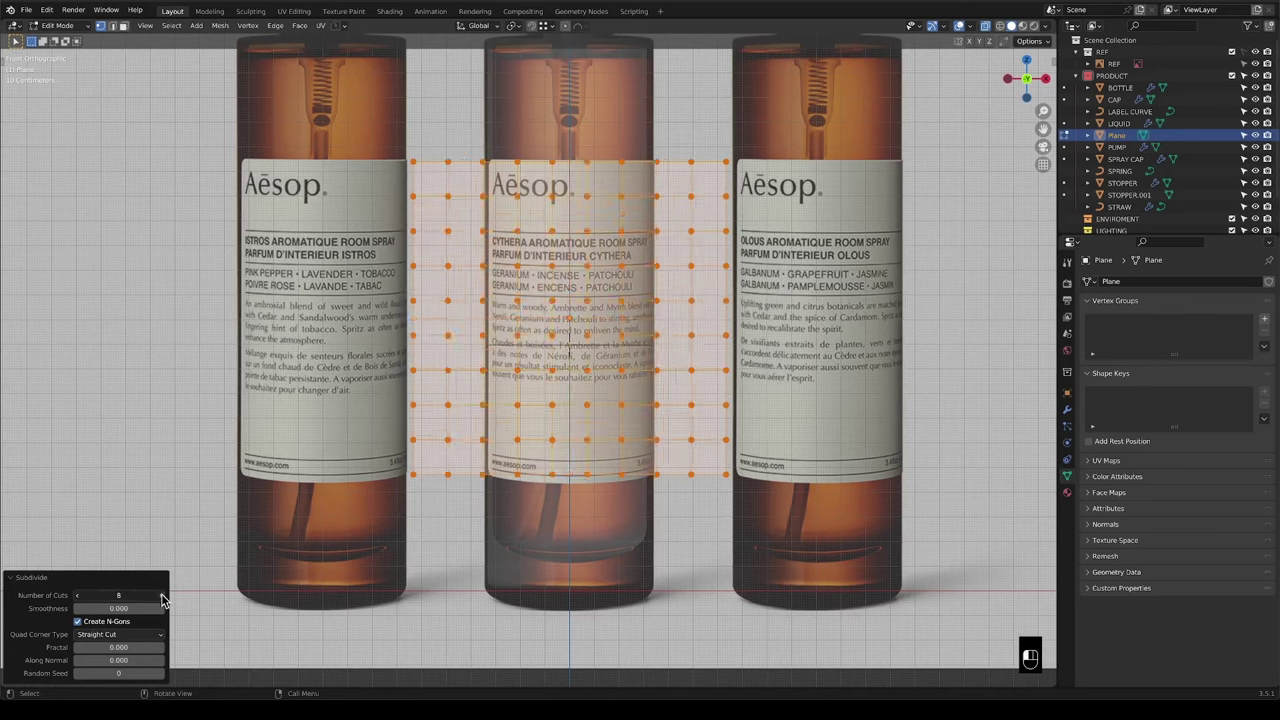
click(163, 596)
click(163, 596)
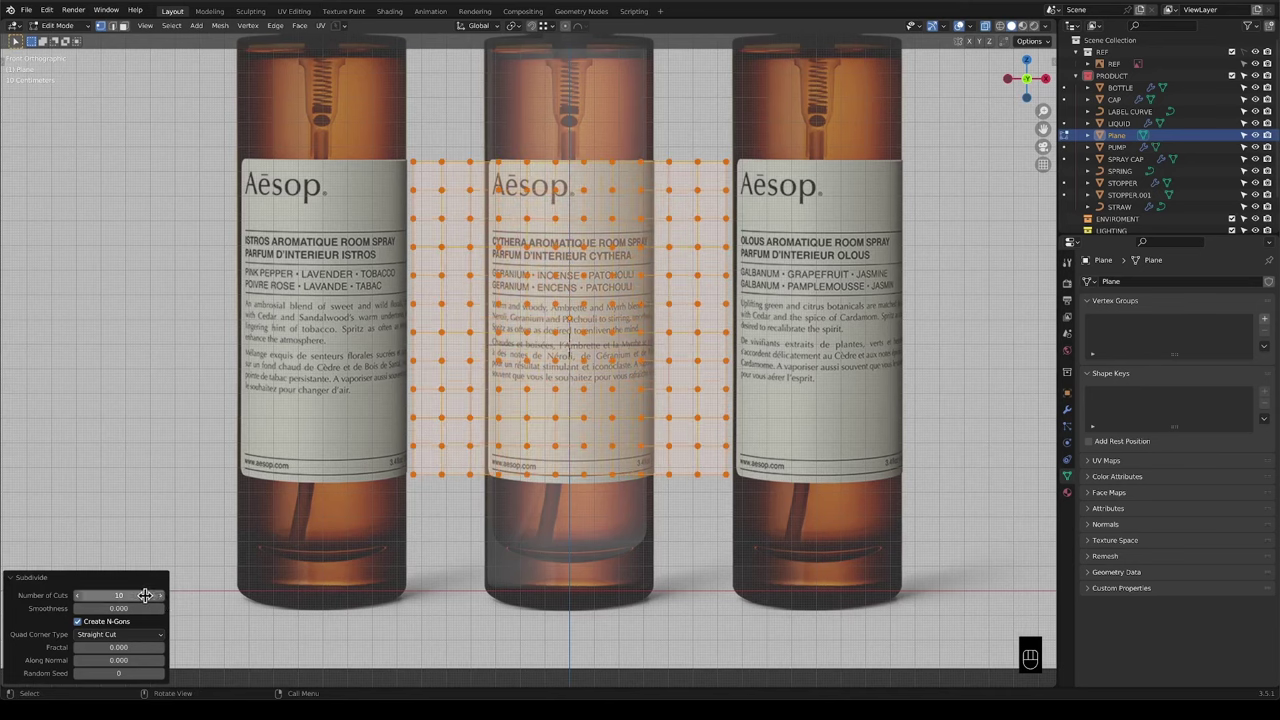
Try 11 and 12 cuts for the plane's subdivision, and set it back to 10.
click(157, 595)
text(11)
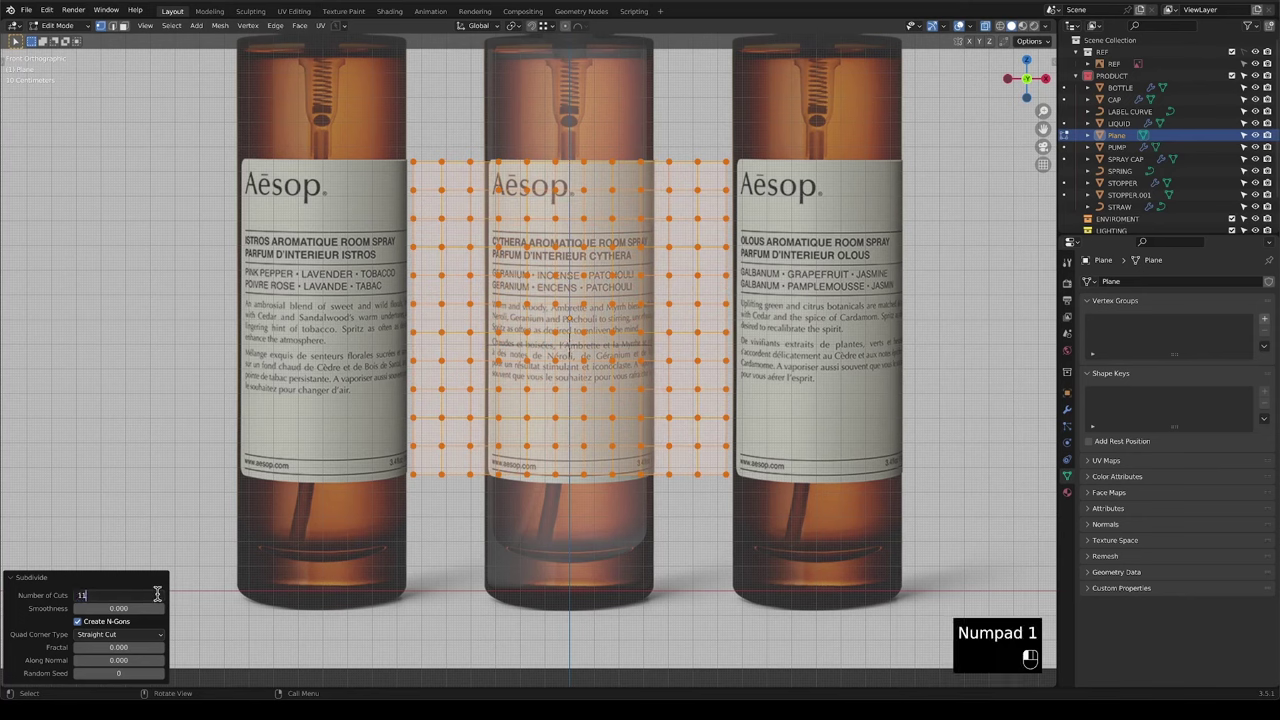
click(138, 648)
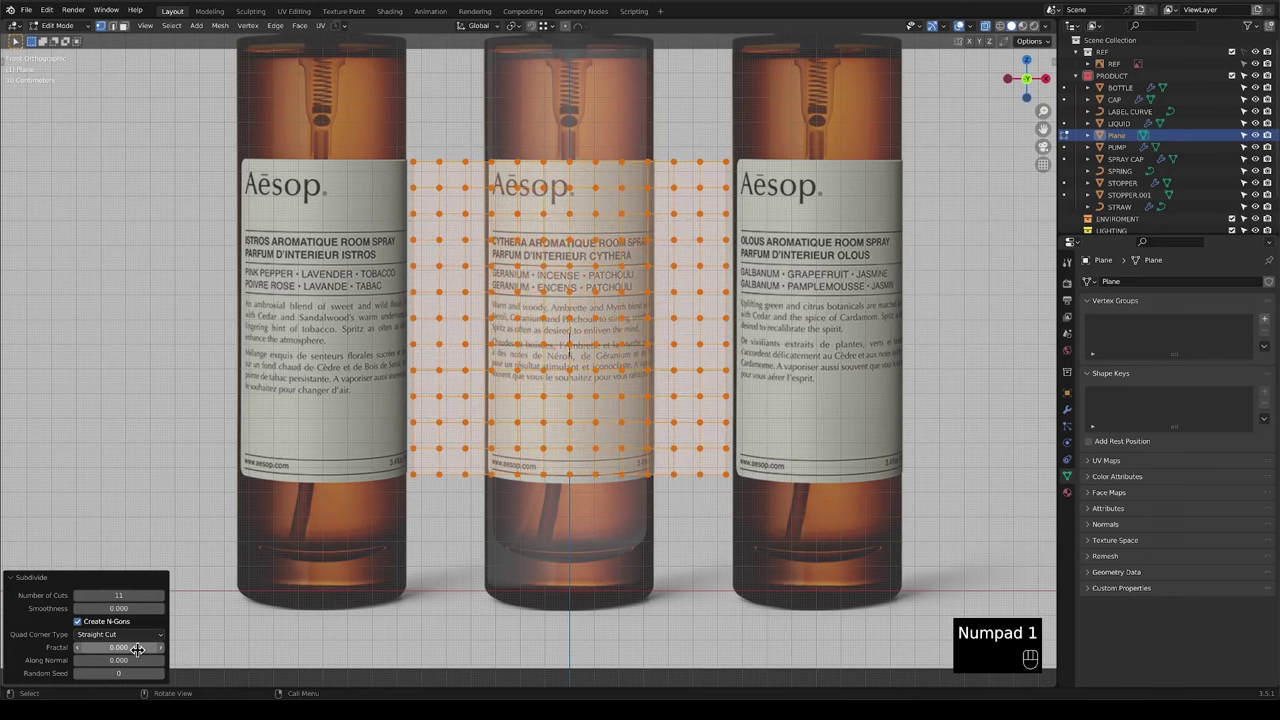
click(132, 596)
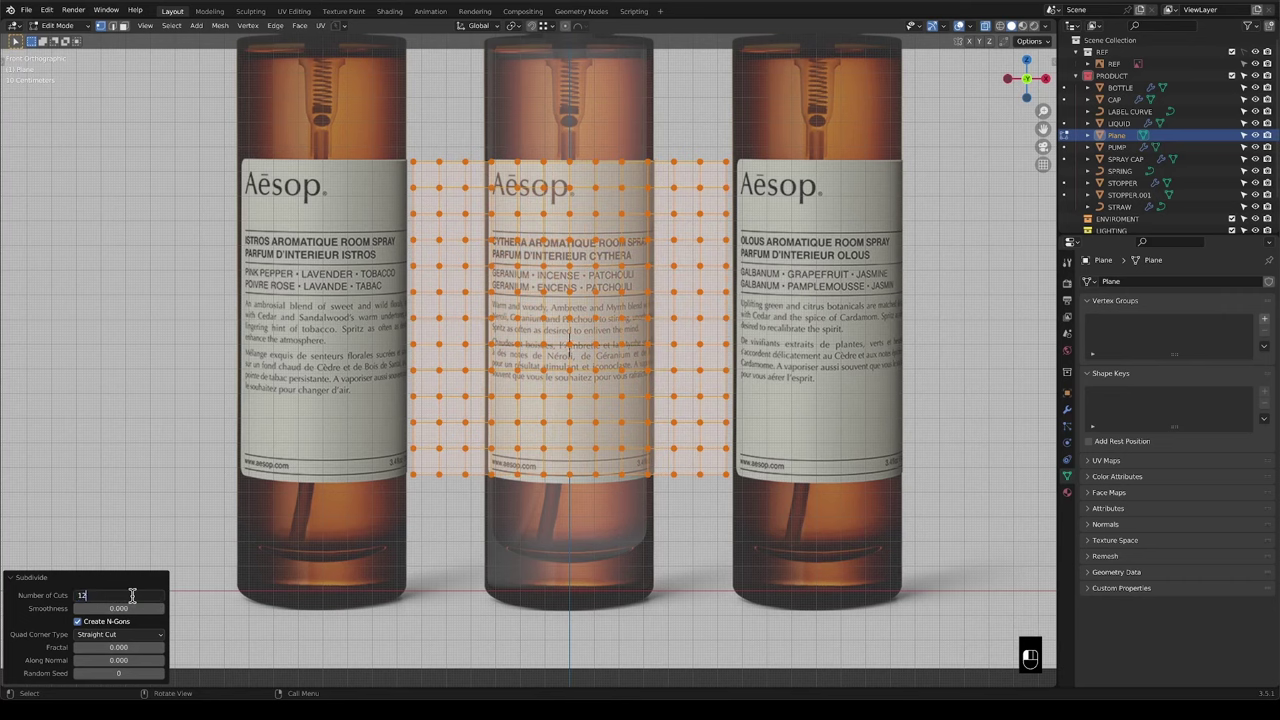
click(130, 648)
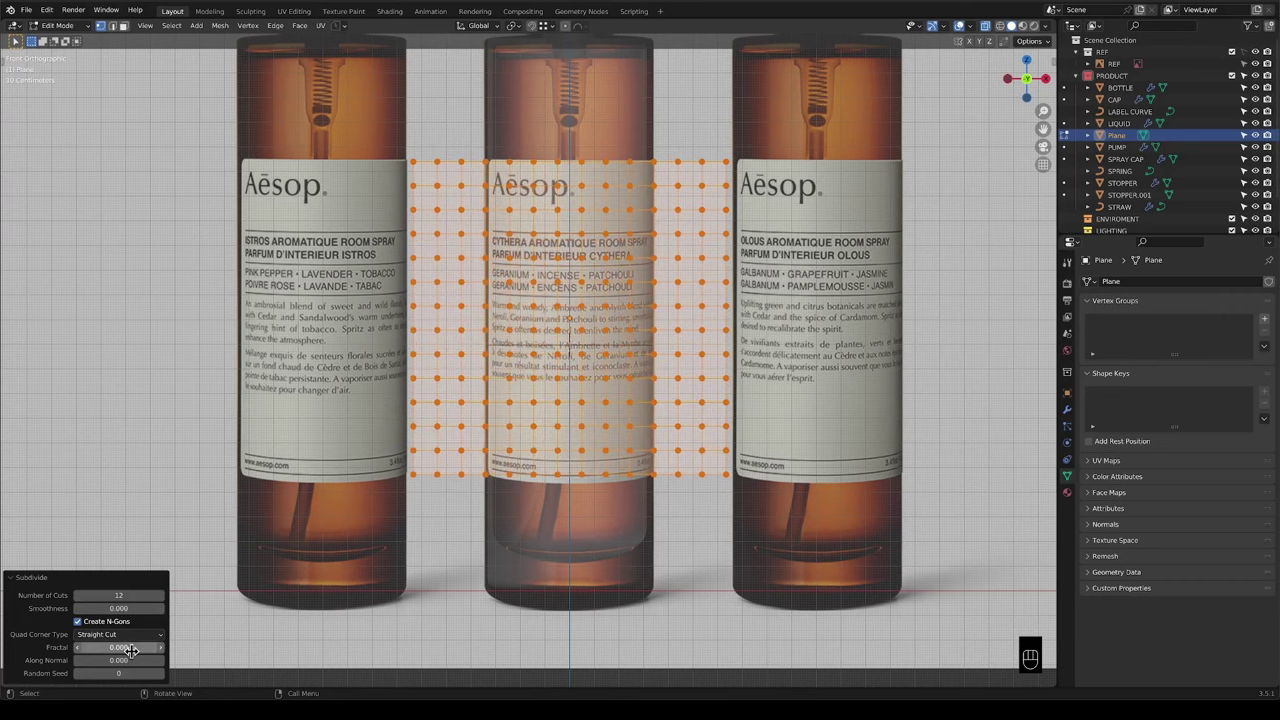
click(116, 594)
text(10)
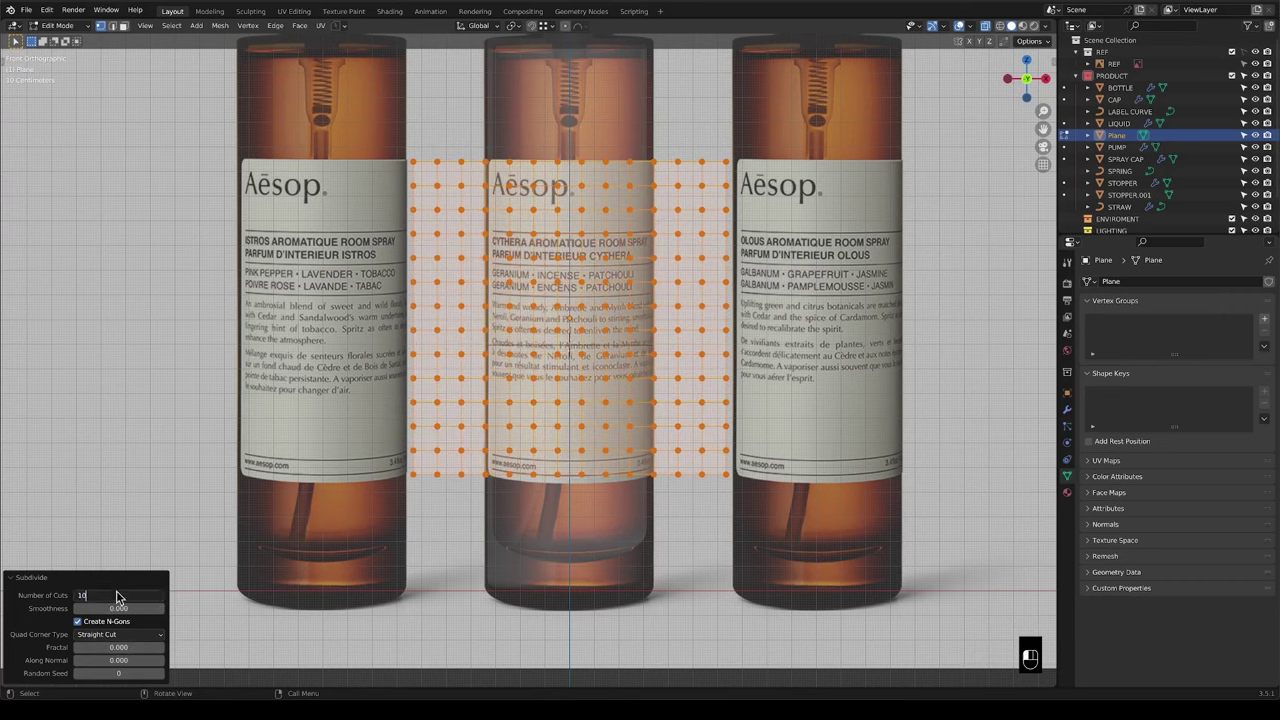
key(Return)
Subdivide the entire label plane once more to get a denser grid, checking it in Object and Edit Mode.
right_click(589, 302)
mouse_move(600, 297)
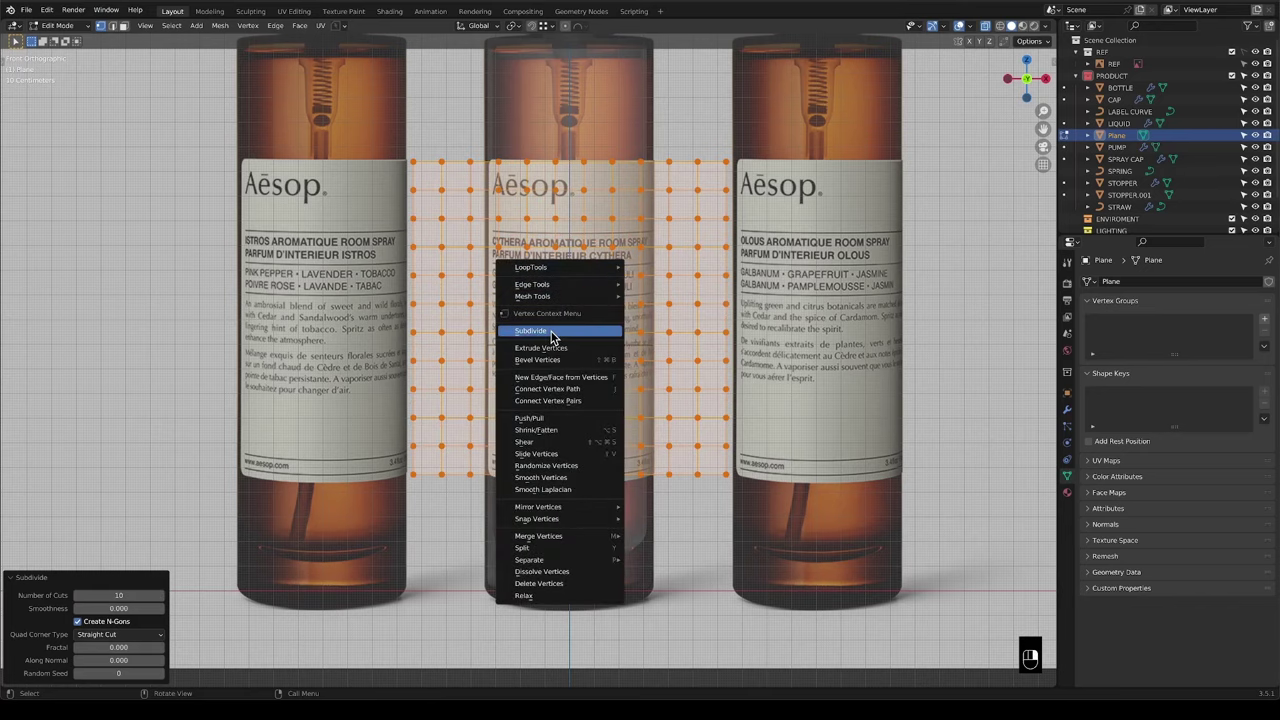
click(533, 330)
scroll(481, 320, down, 1)
key(Tab)
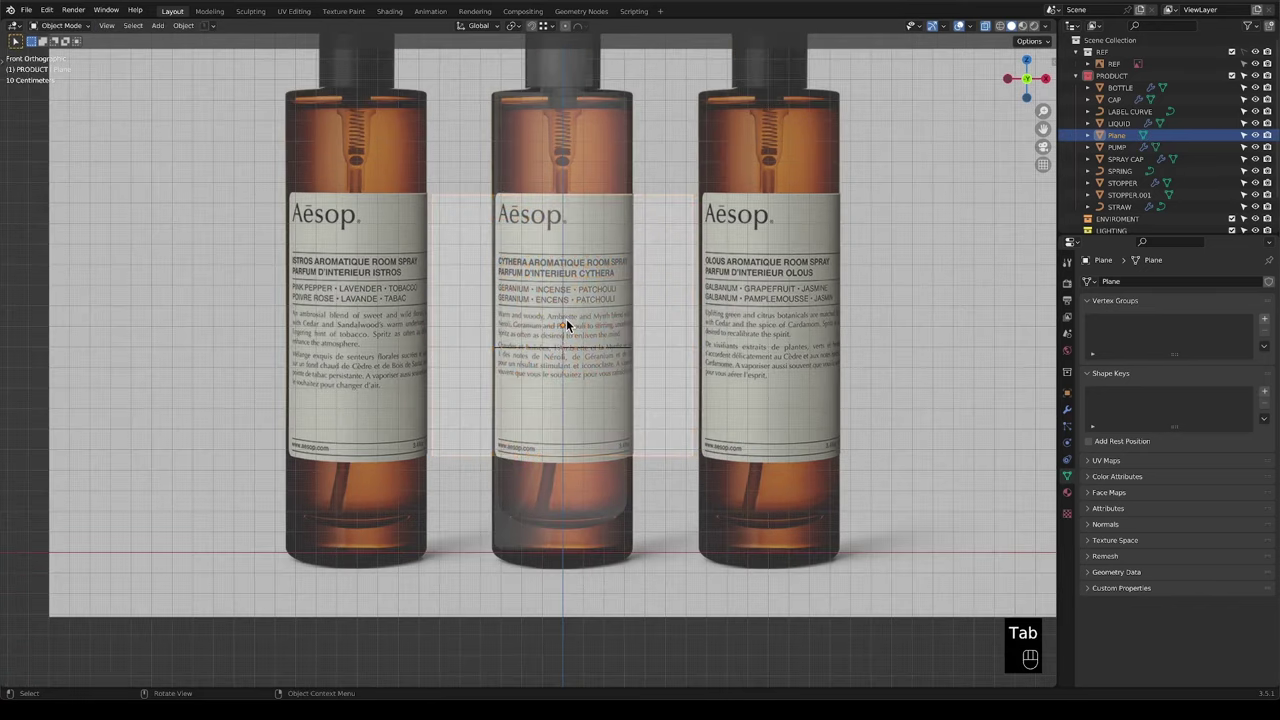
key(Tab)
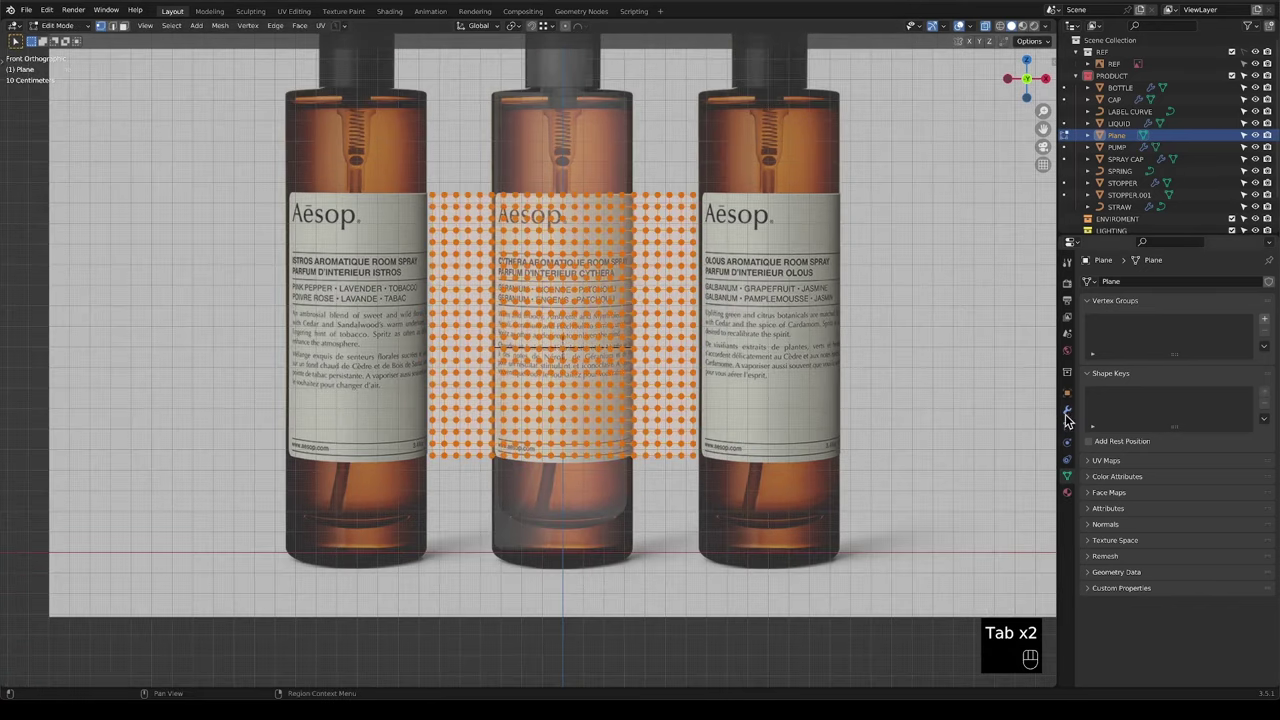
Add a level 2 Subdivision Surface to the label plane in Object Mode, and reopen its mesh in Edit Mode.
key(Tab)
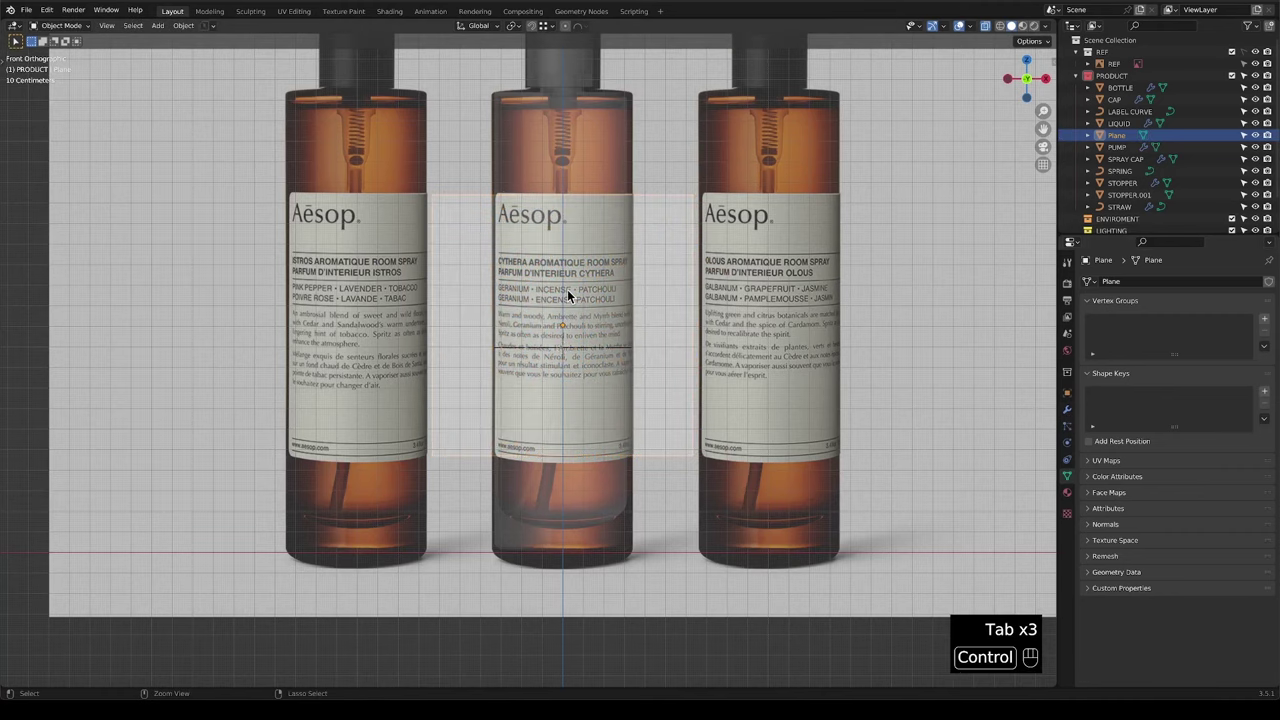
key(ctrl+2)
scroll(447, 197, up, 2)
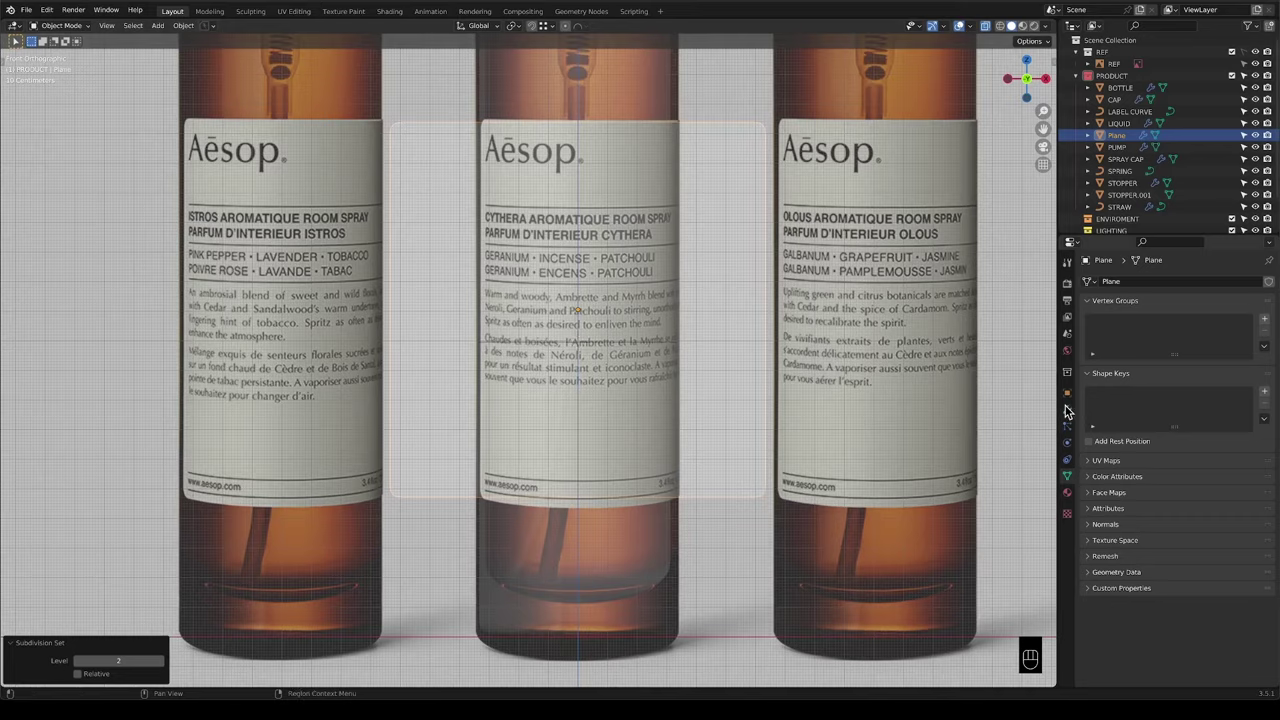
scroll(440, 260, down, 2)
key(Tab)
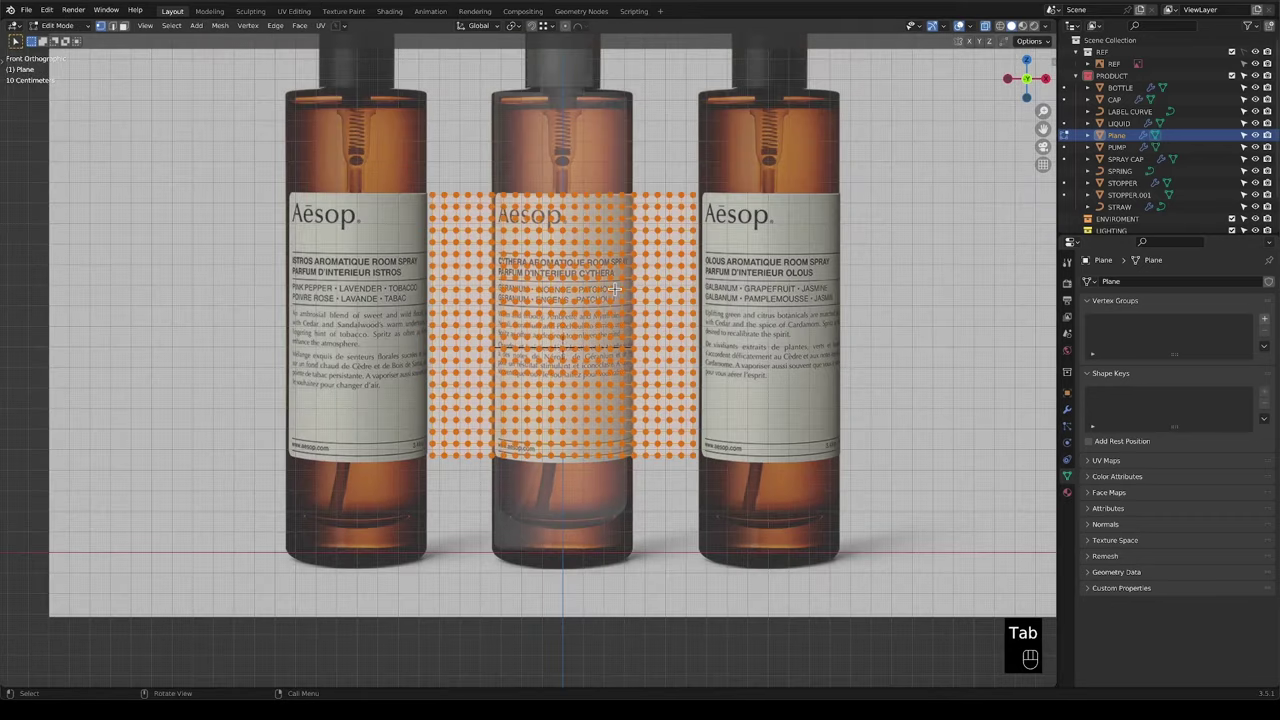
Return to Object Mode, save the file, and snap the 3D cursor to the selected label plane.
key(Tab)
mouse_move(552, 282)
middle_down()
mouse_move(615, 316)
mouse_move(543, 284)
middle_up()
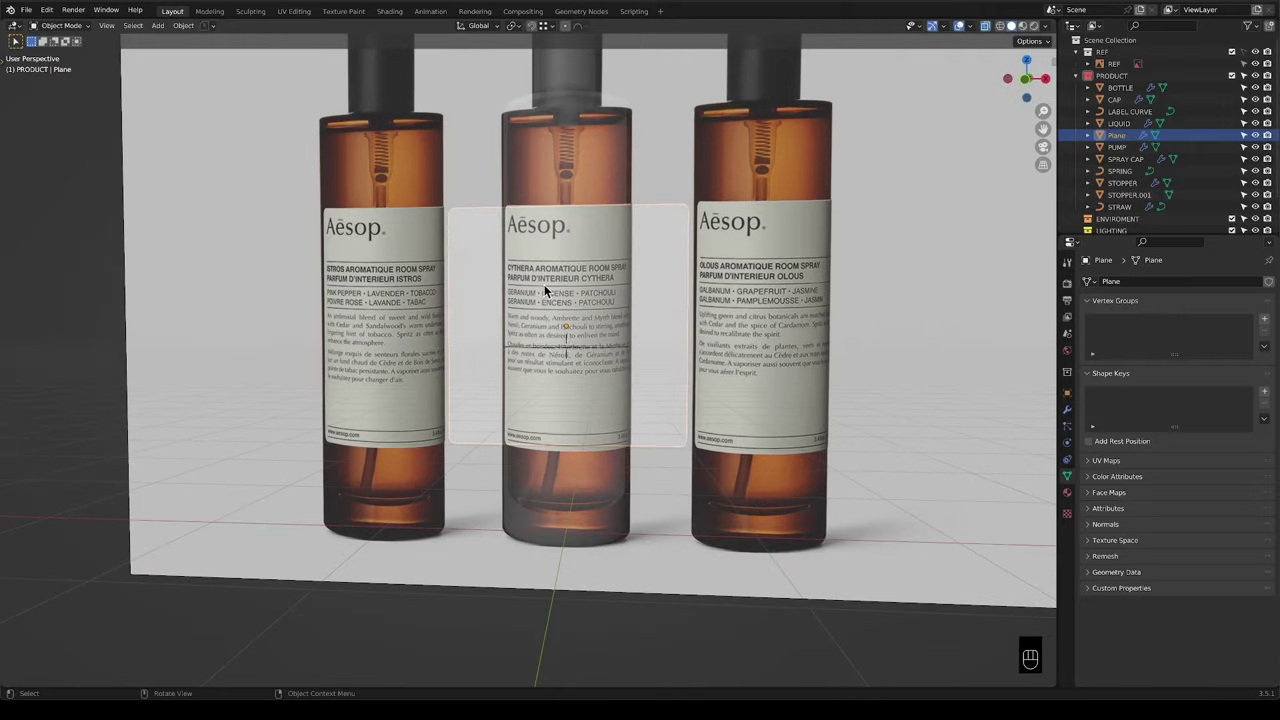
scroll(599, 318, up, 2)
middle_drag(599, 318, 576, 288)
key(super+s)
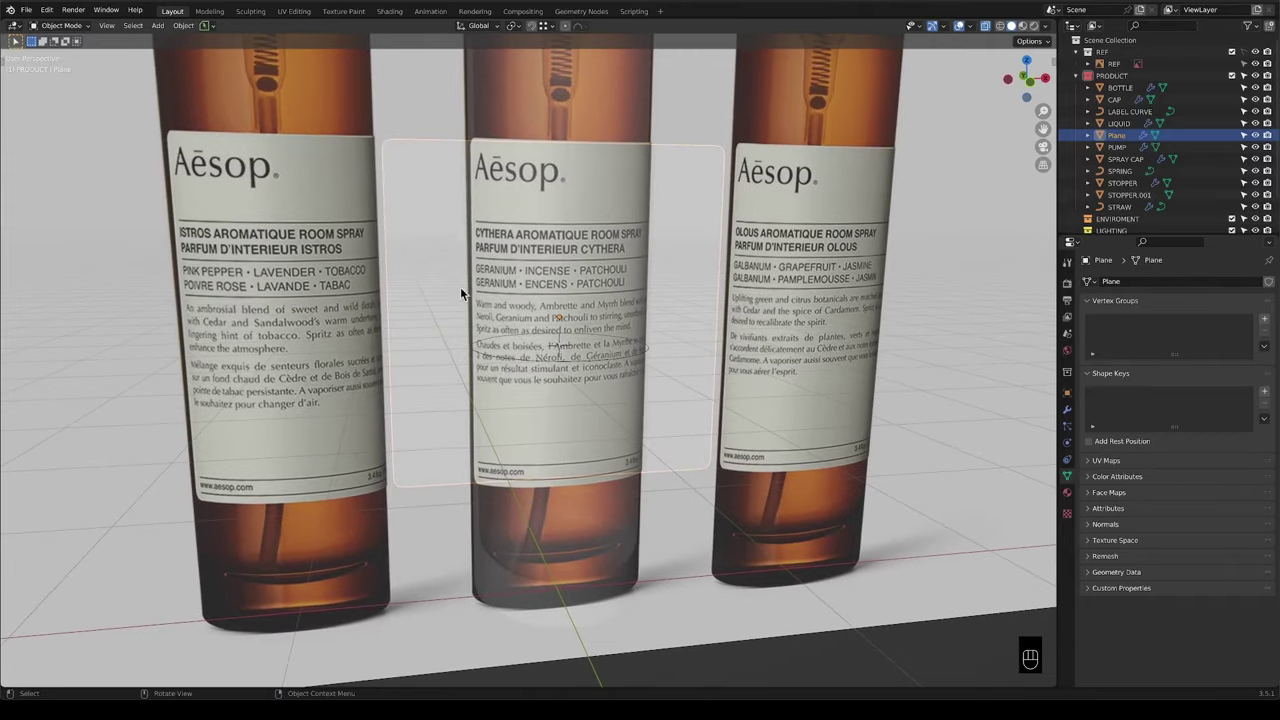
key(shift+s)
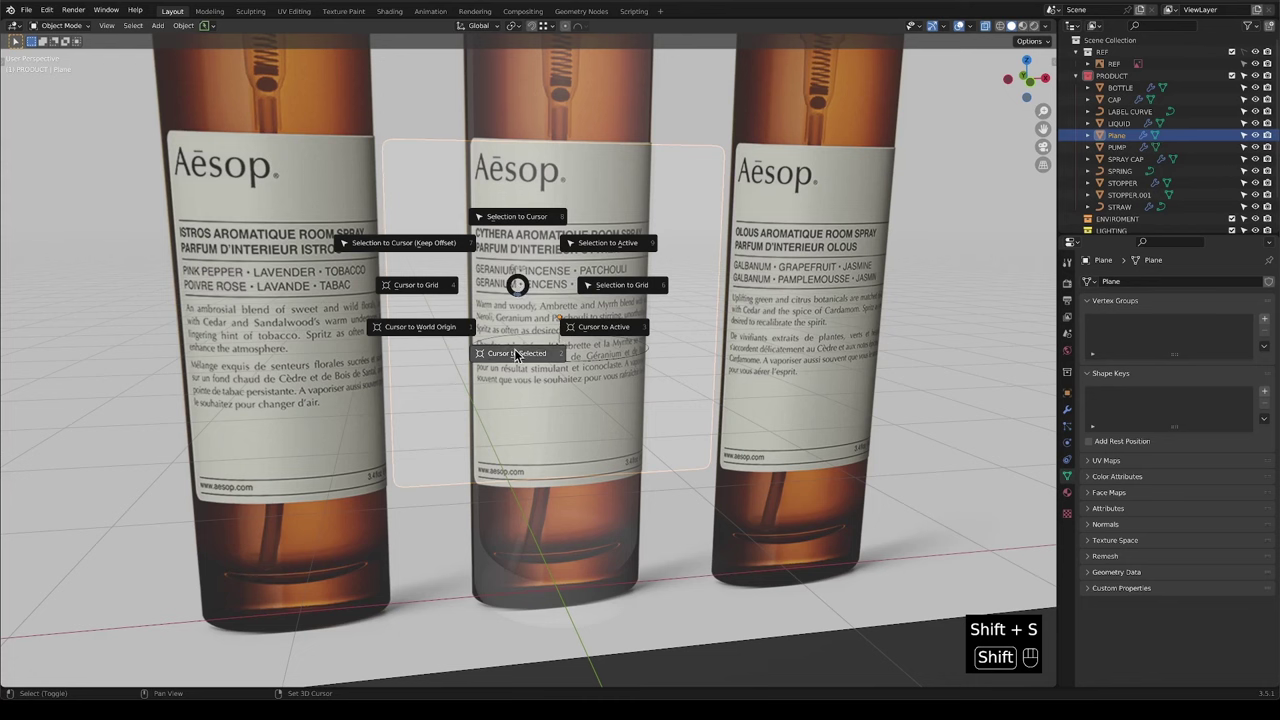
click(507, 356)
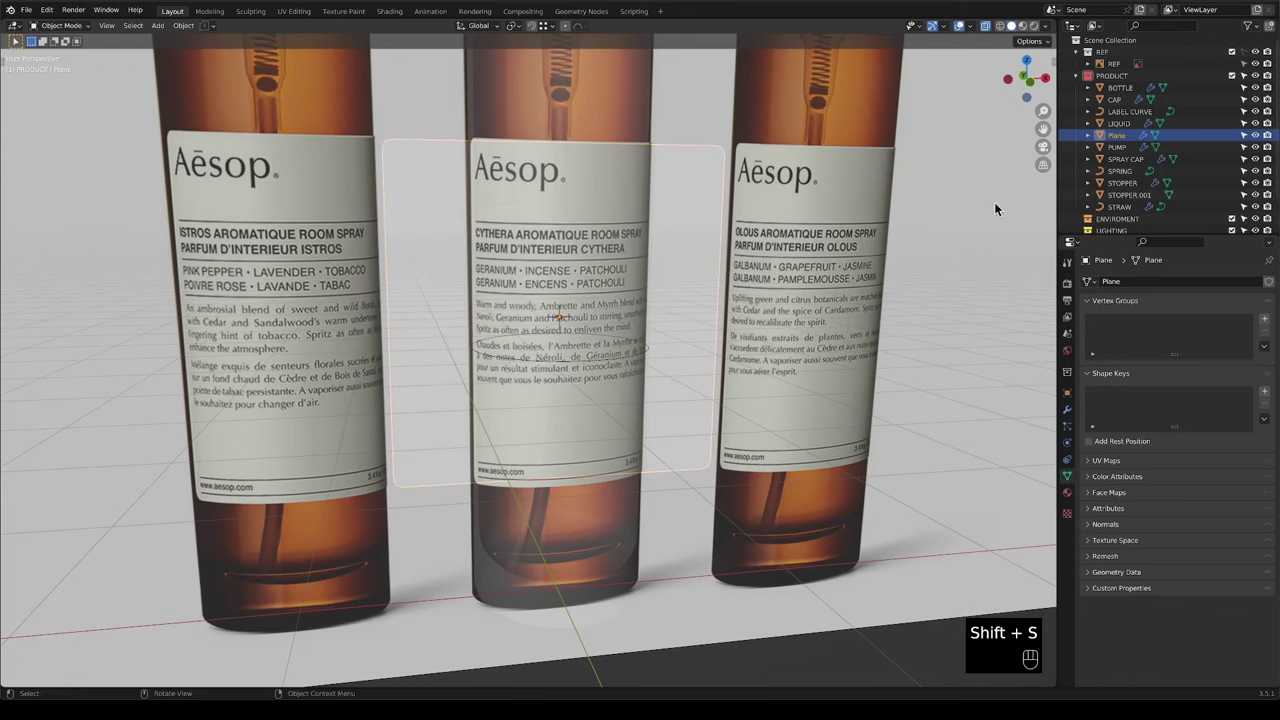
Rename the Plane object in the PRODUCT collection to LABEL.
double_click(1118, 137)
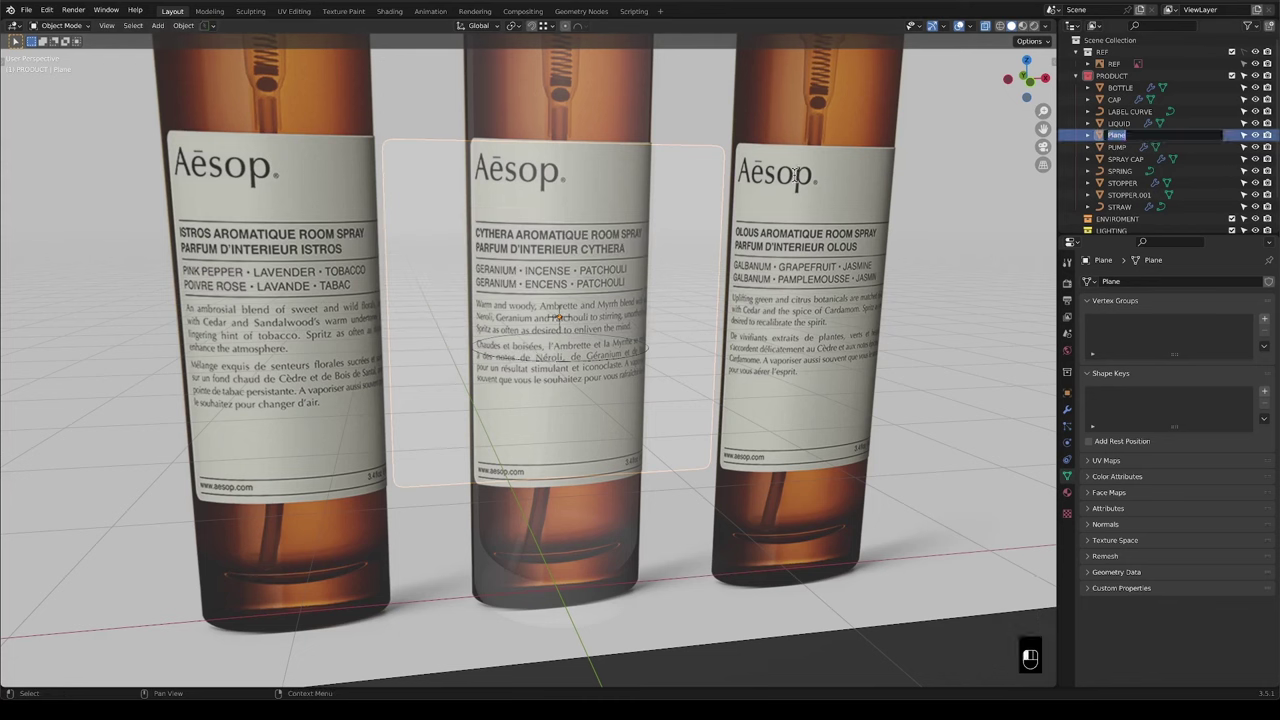
text(A)
key(shift+BackSpace)
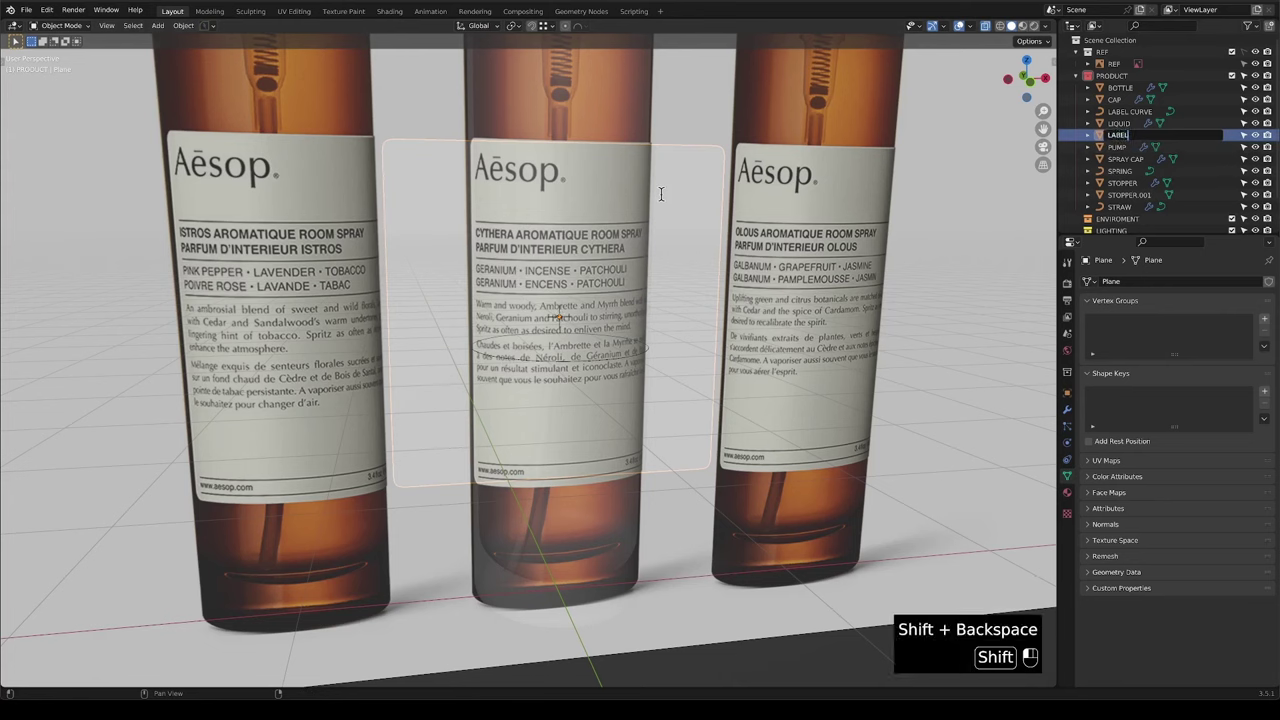
key(Return)
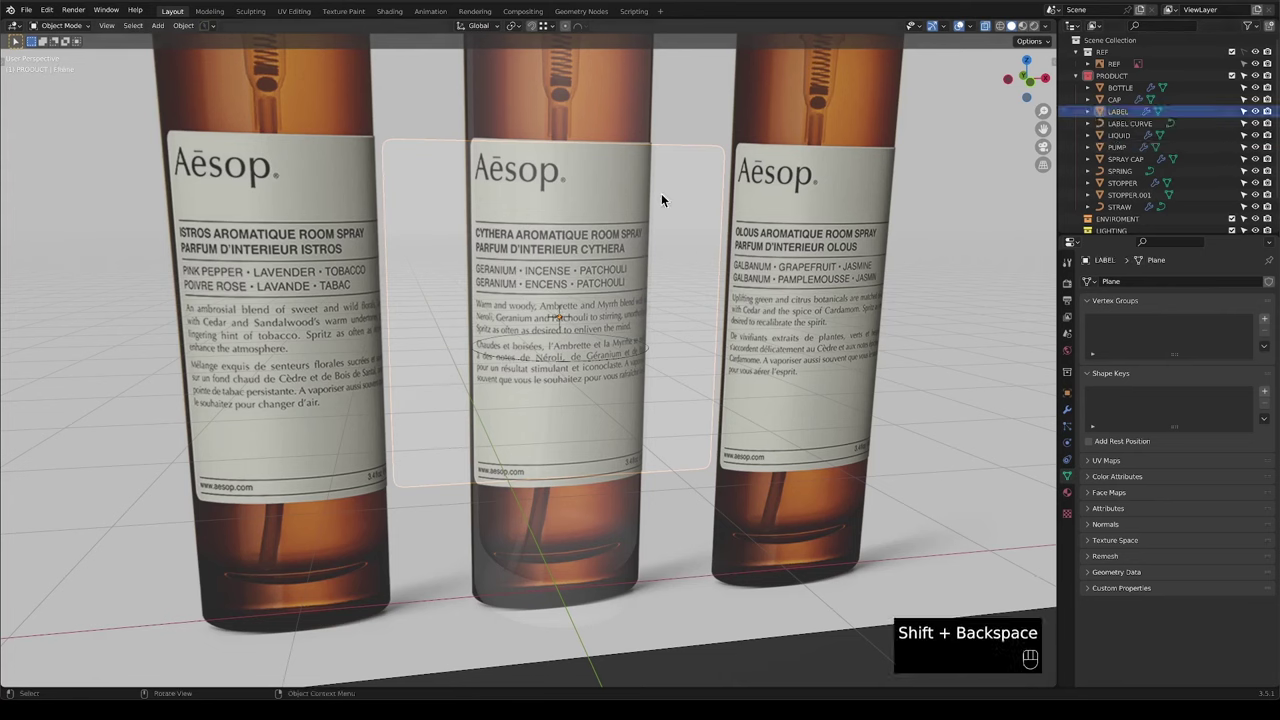
Snap the LABEL CURVE object to the 3D cursor.
click(1140, 124)
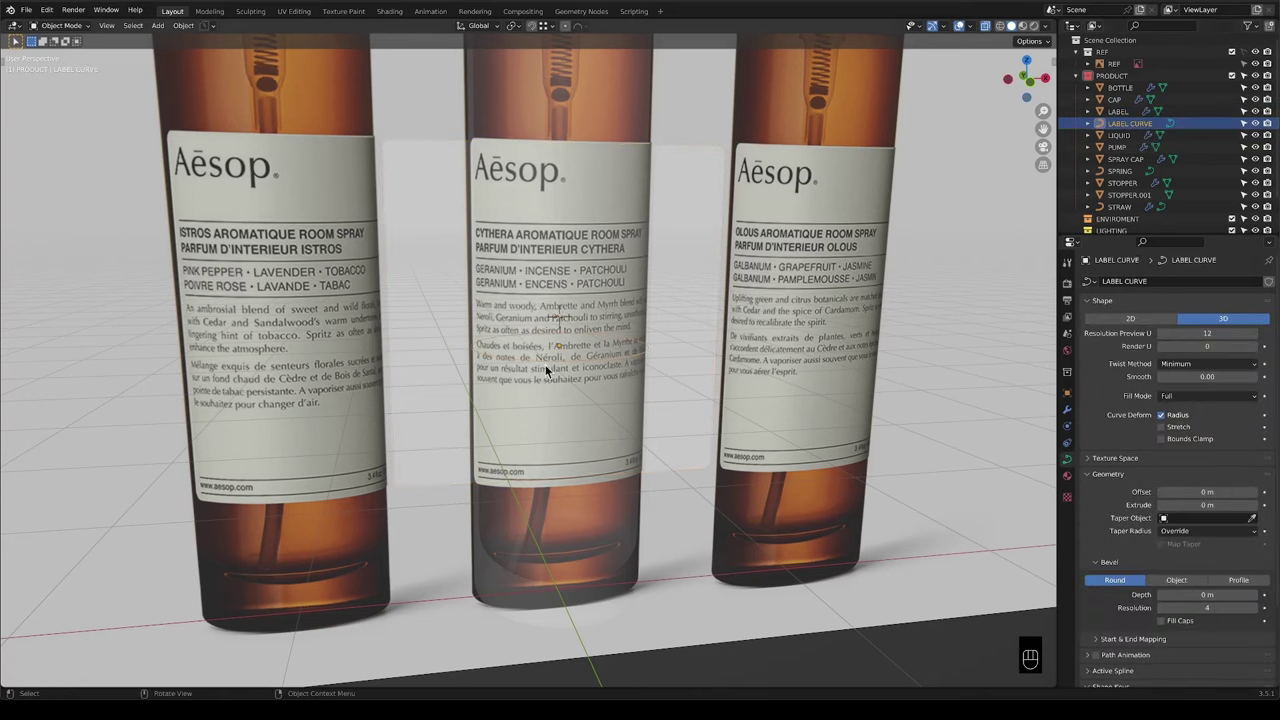
key(shift+s)
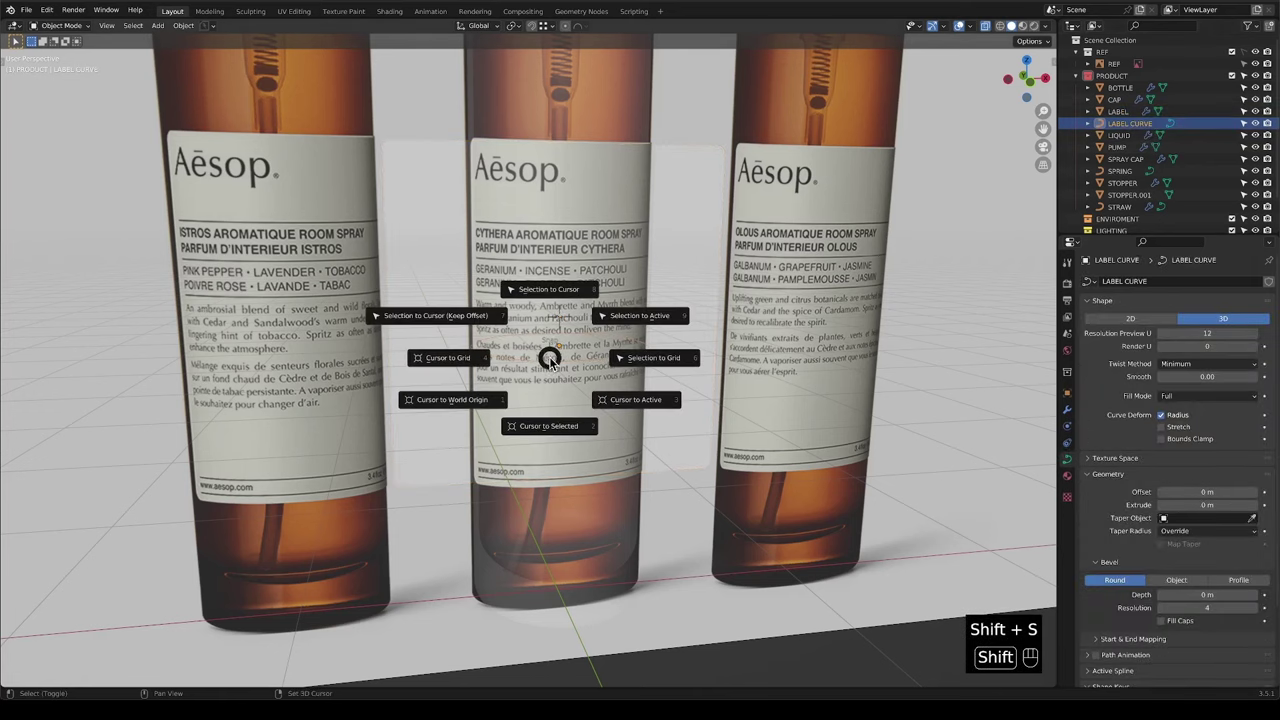
click(548, 290)
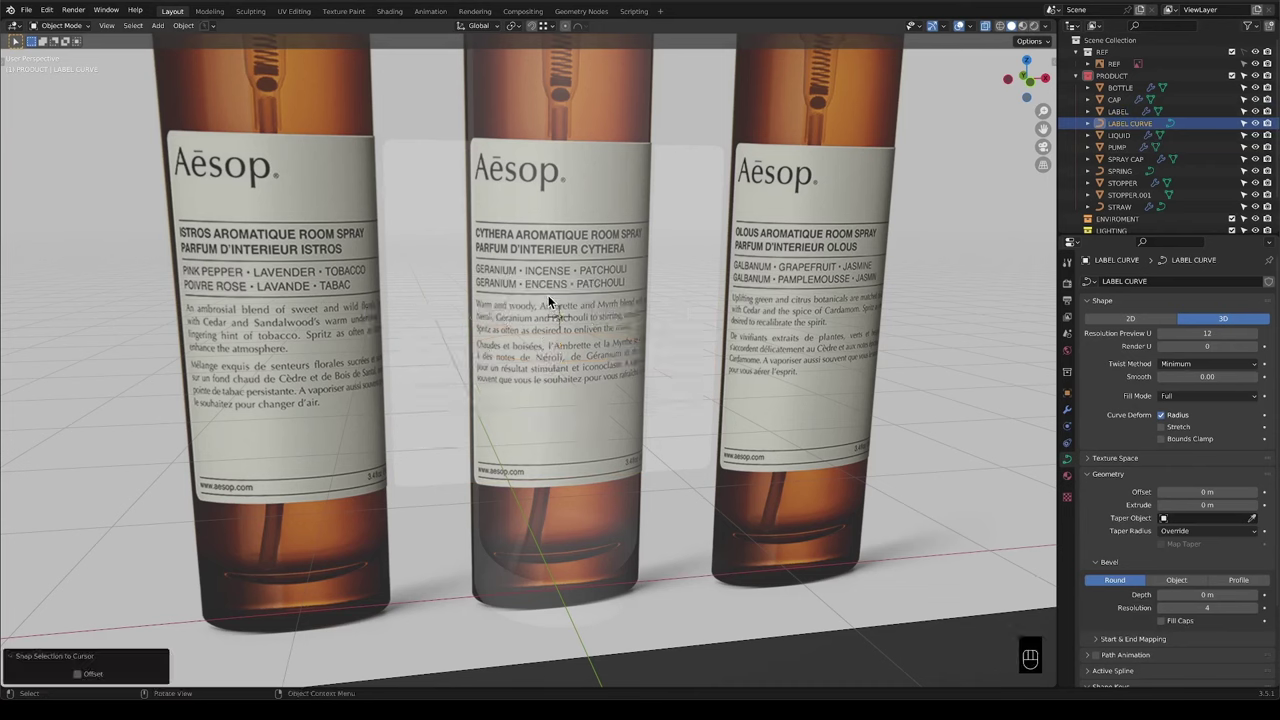
Select the label plane, turn off X-ray display, and exclude the REF collection from the view layer.
click(645, 217)
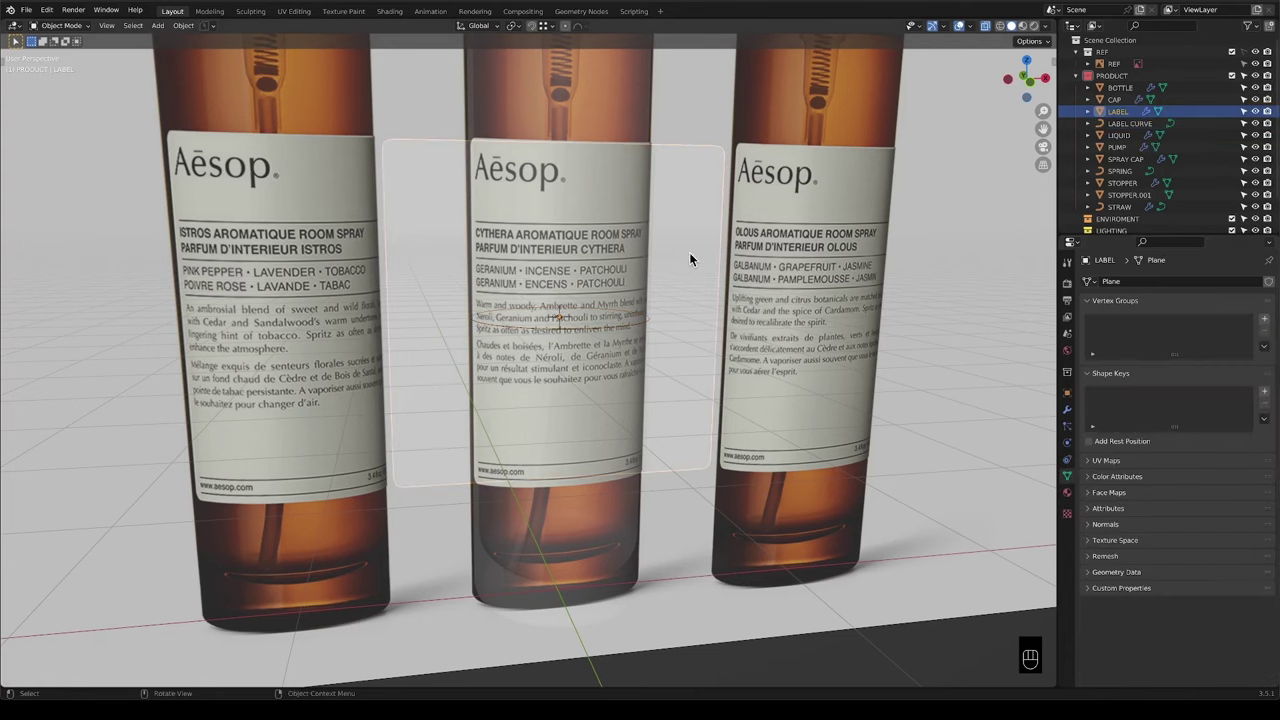
key(alt+z)
click(1233, 52)
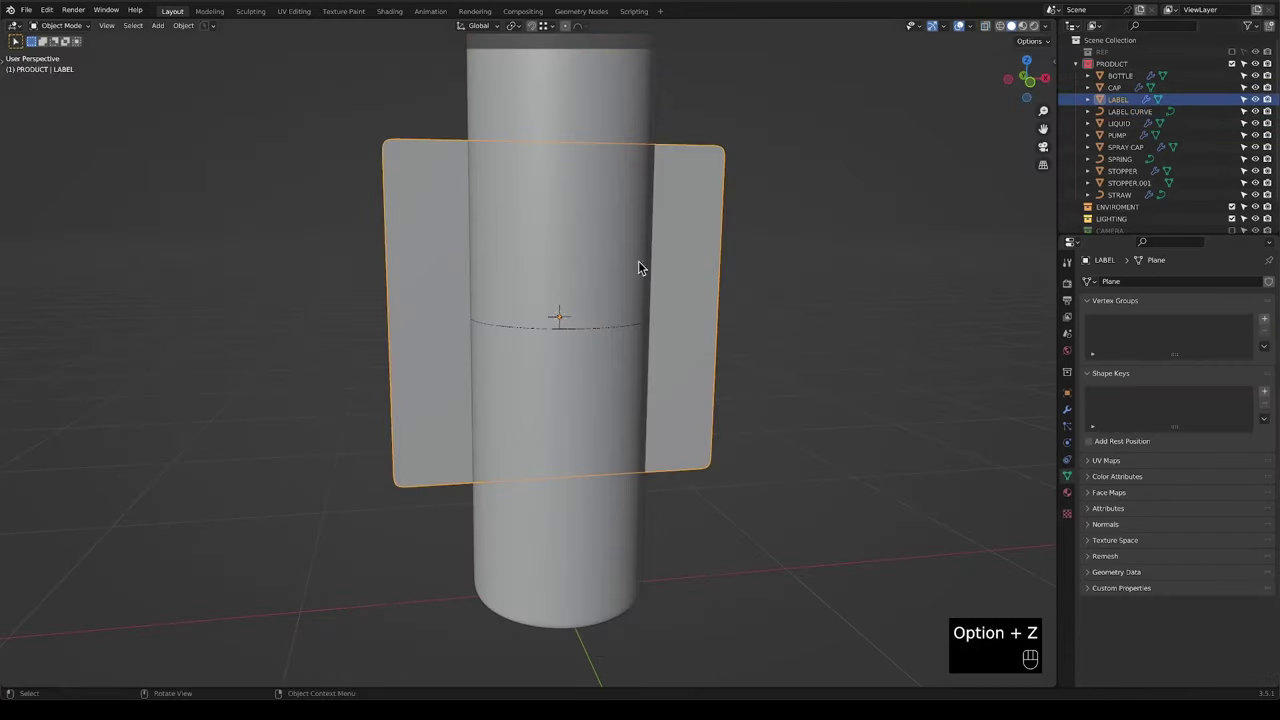
scroll(630, 268, down, 4)
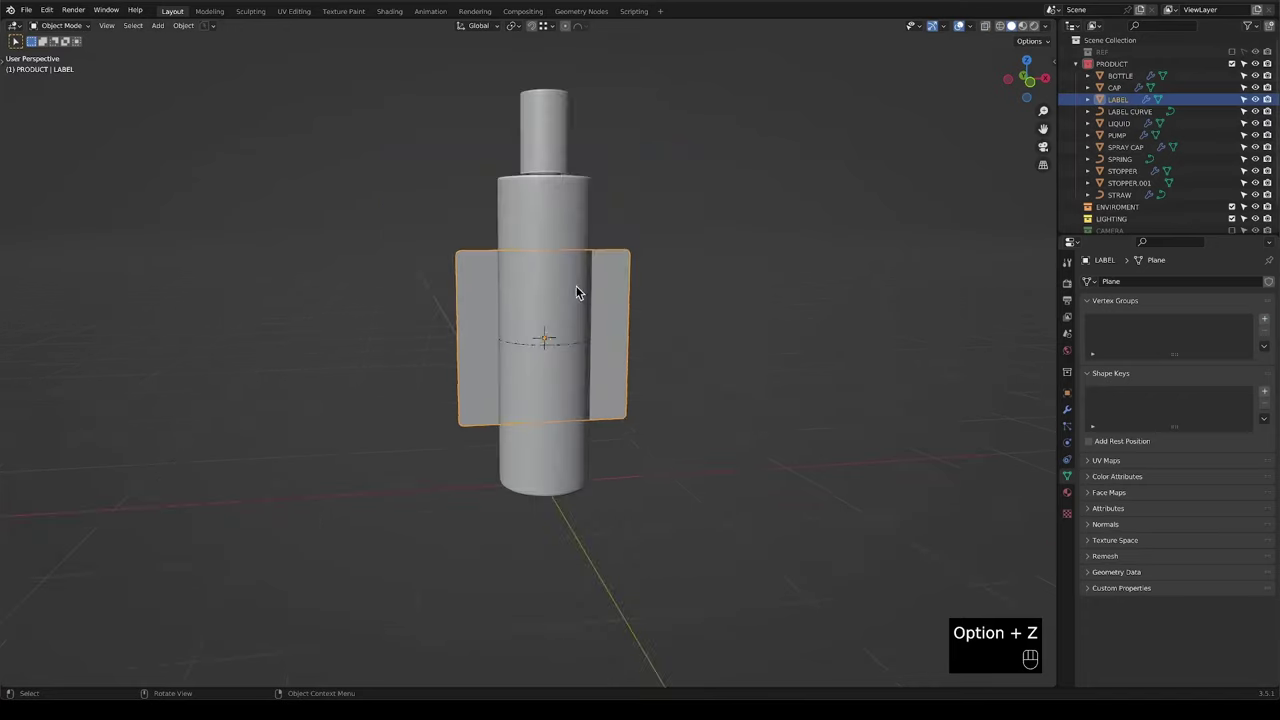
Add a Curve modifier to the label with LABEL CURVE as its curve object, and move it above the Subdivision modifier.
click(1067, 408)
click(1165, 281)
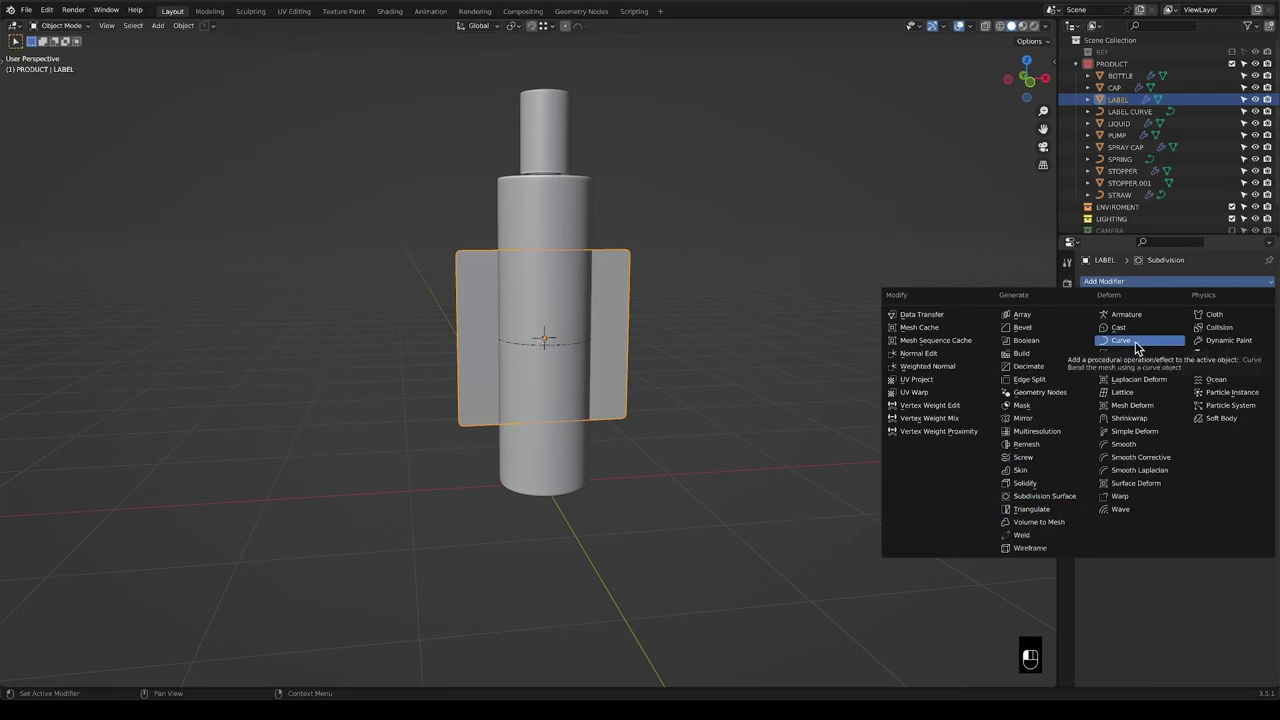
click(1137, 346)
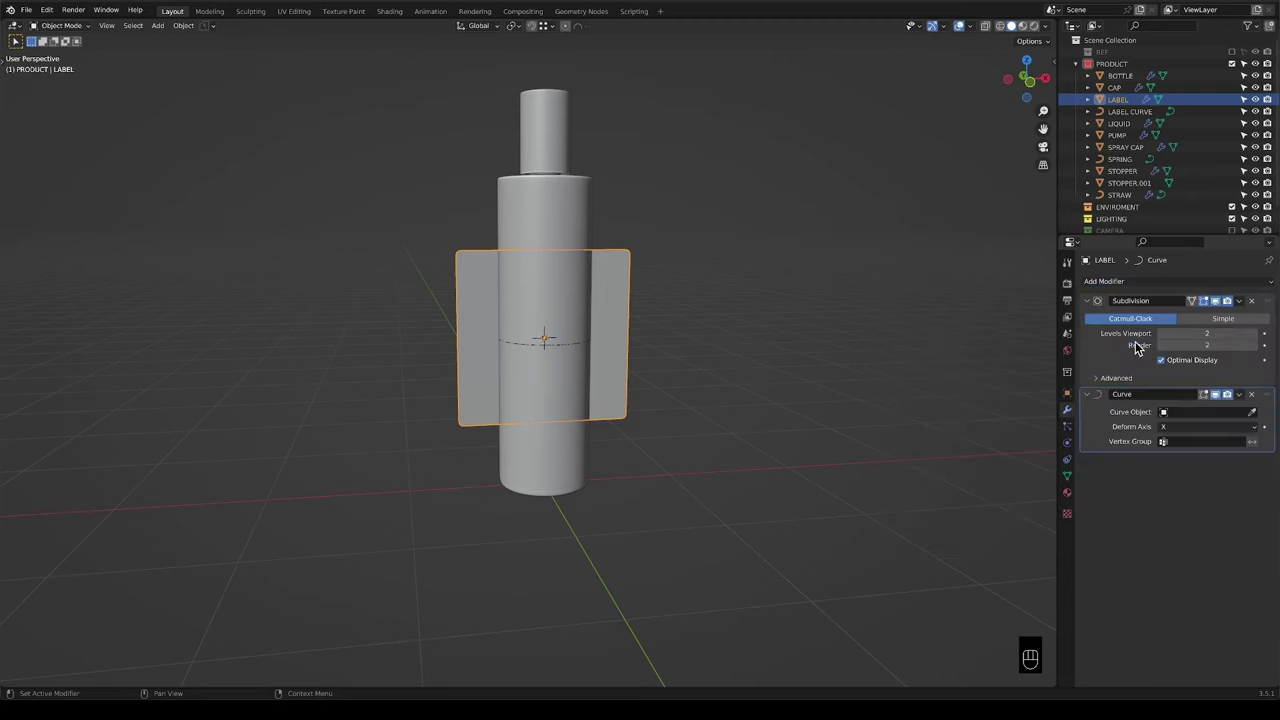
click(1251, 412)
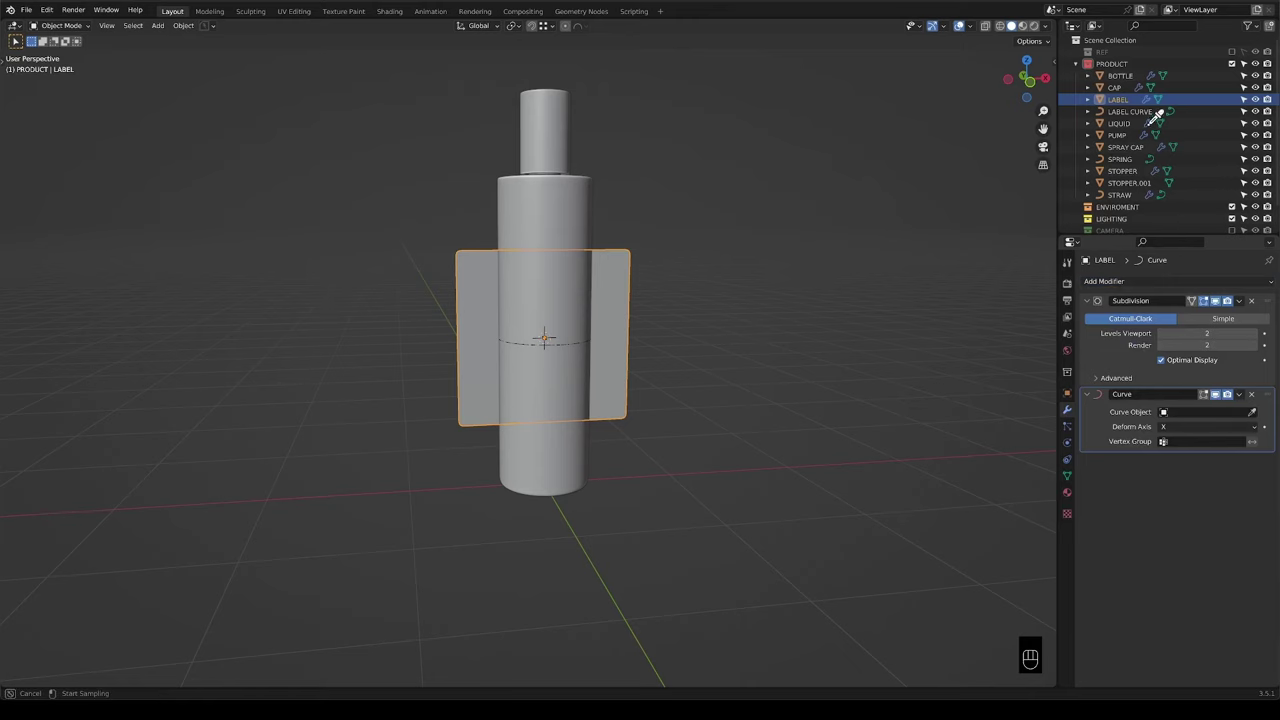
click(1143, 110)
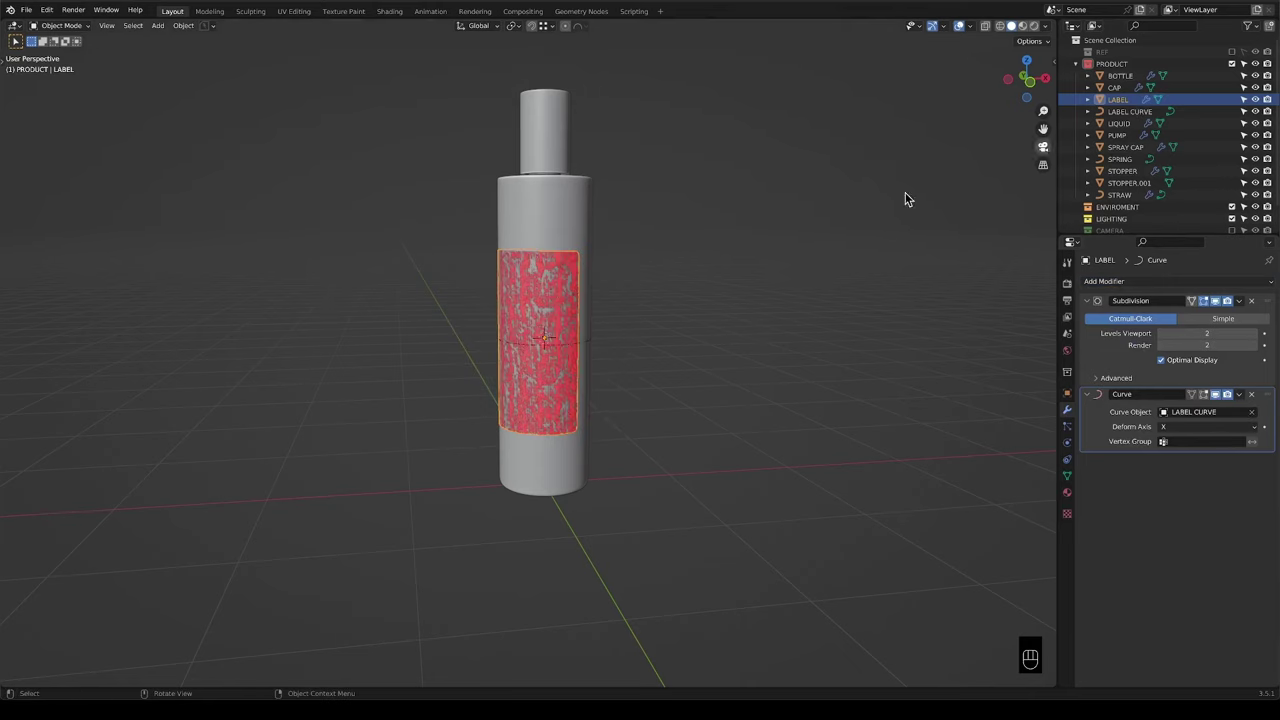
scroll(566, 312, up, 3)
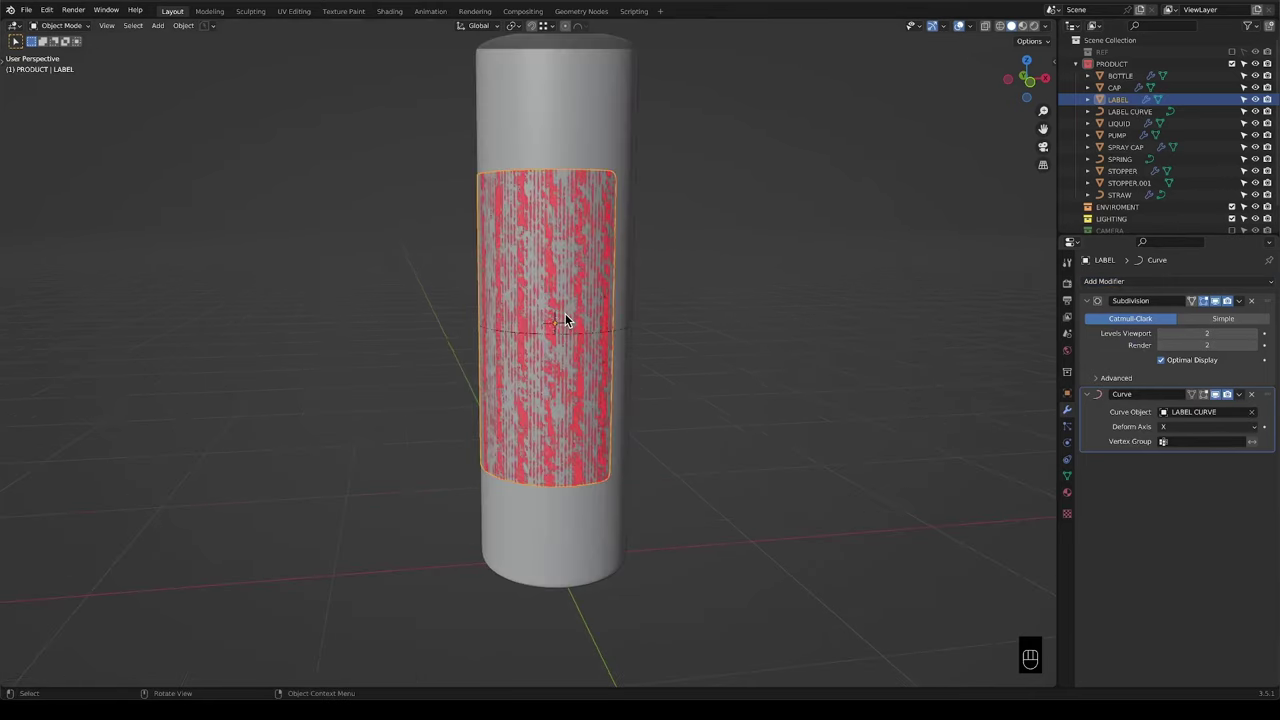
scroll(565, 316, down, 2)
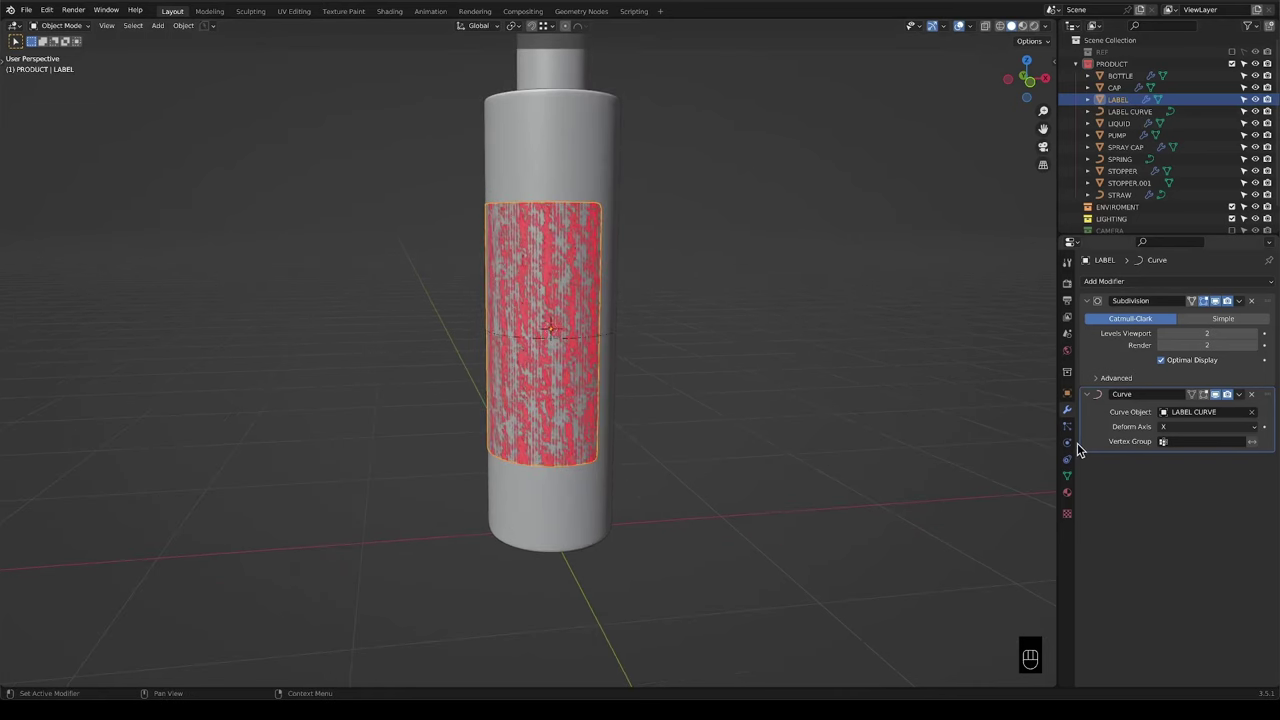
drag(1267, 396, 1240, 292)
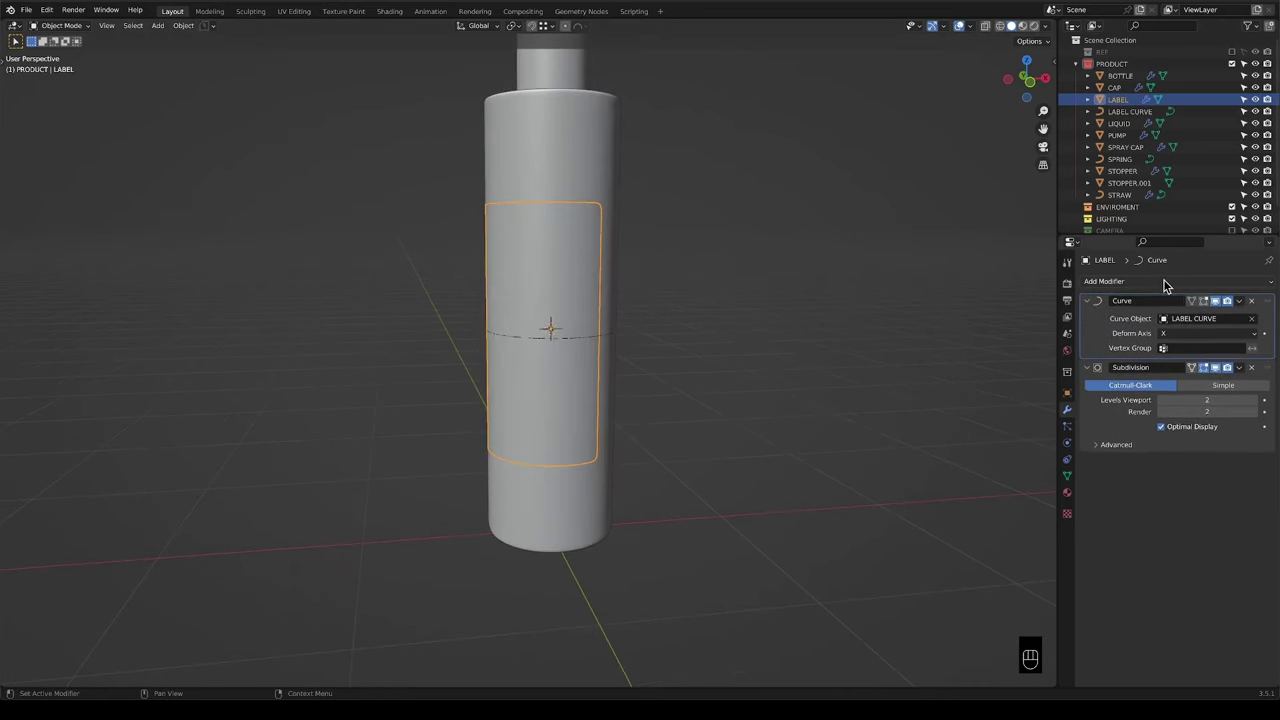
Add a Solidify modifier with Even Thickness to the label, and shade the label smooth.
click(1165, 284)
click(1044, 485)
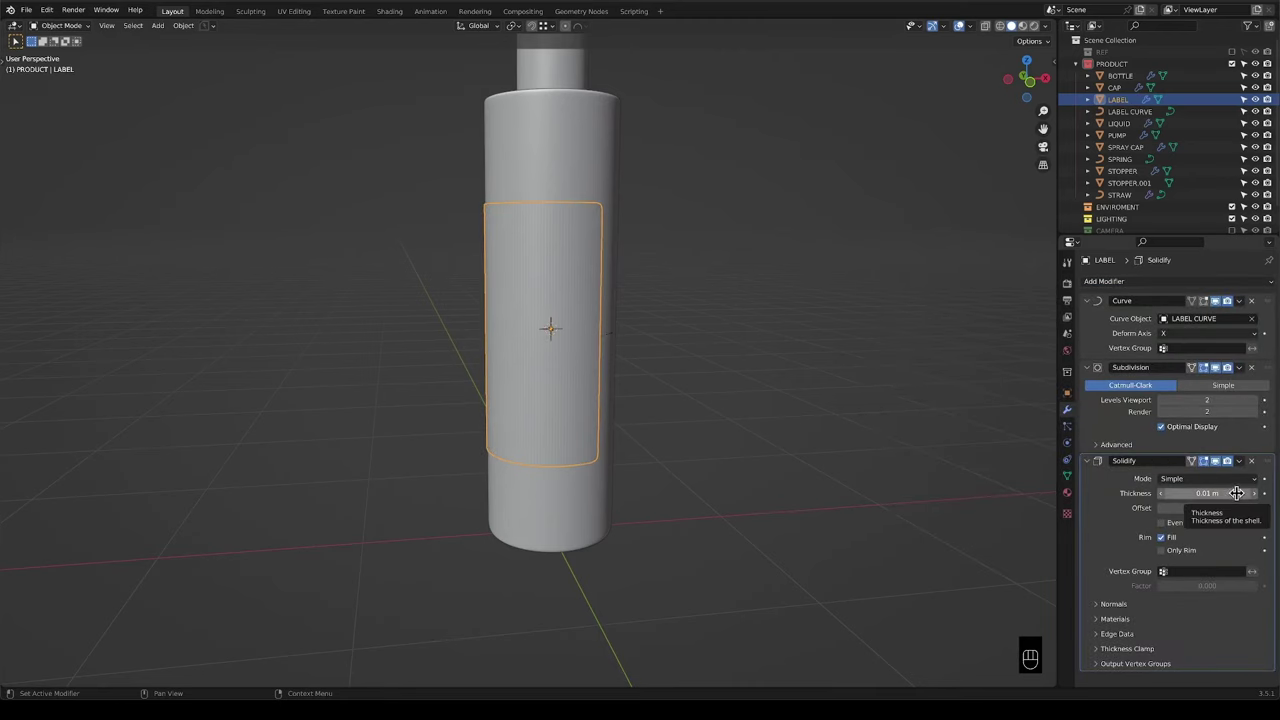
right_click(534, 226)
click(528, 229)
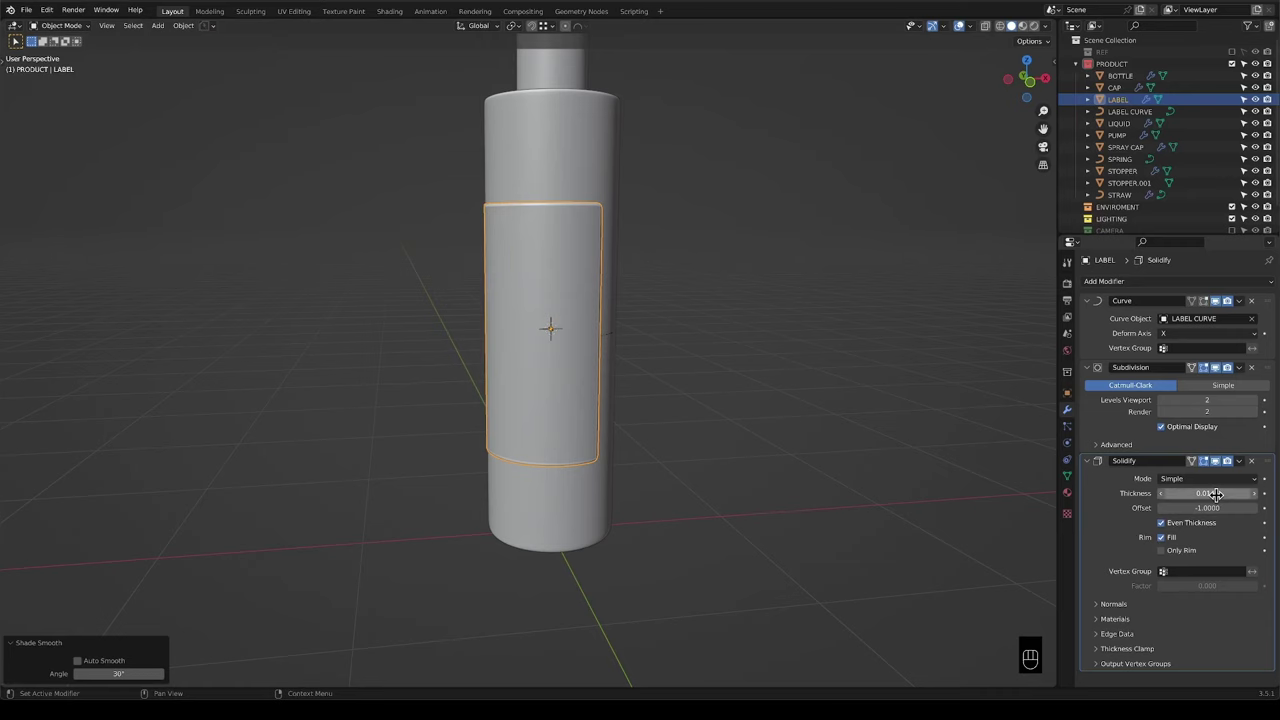
Set the label's Solidify thickness to 0.002 m.
middle_drag(646, 302, 646, 343)
scroll(610, 289, up, 5)
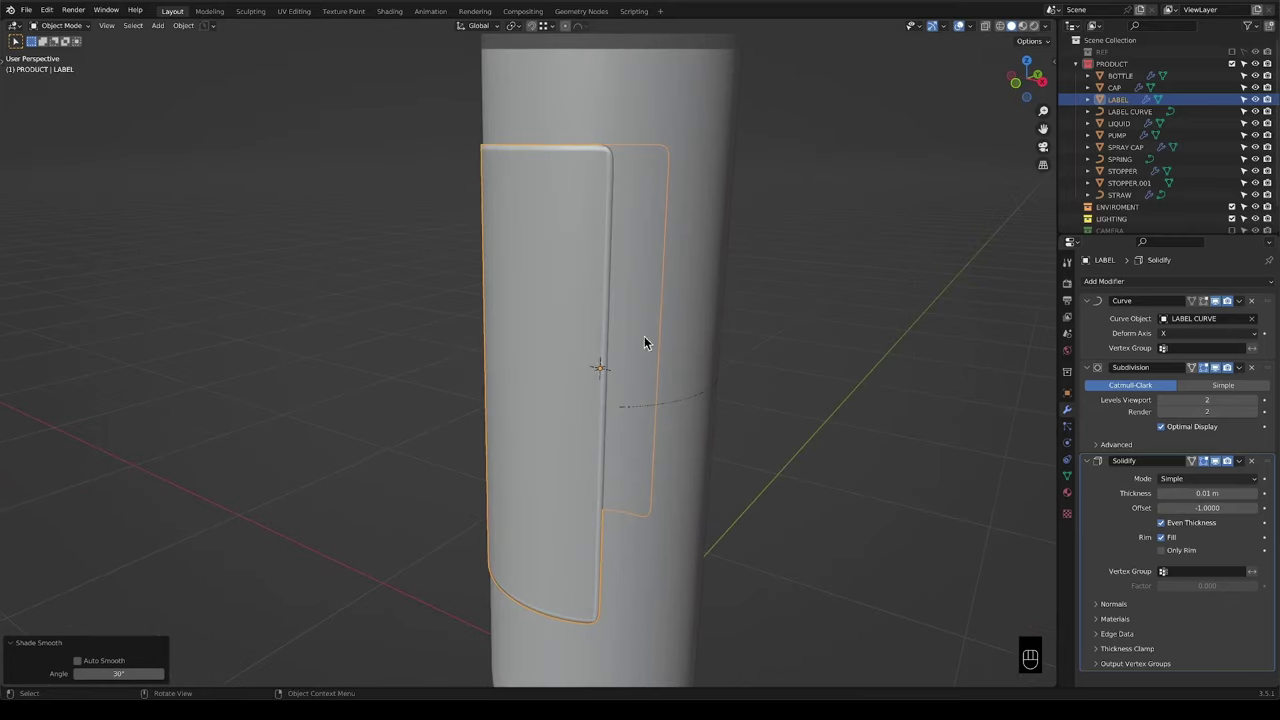
click(1220, 492)
key(BackSpace)
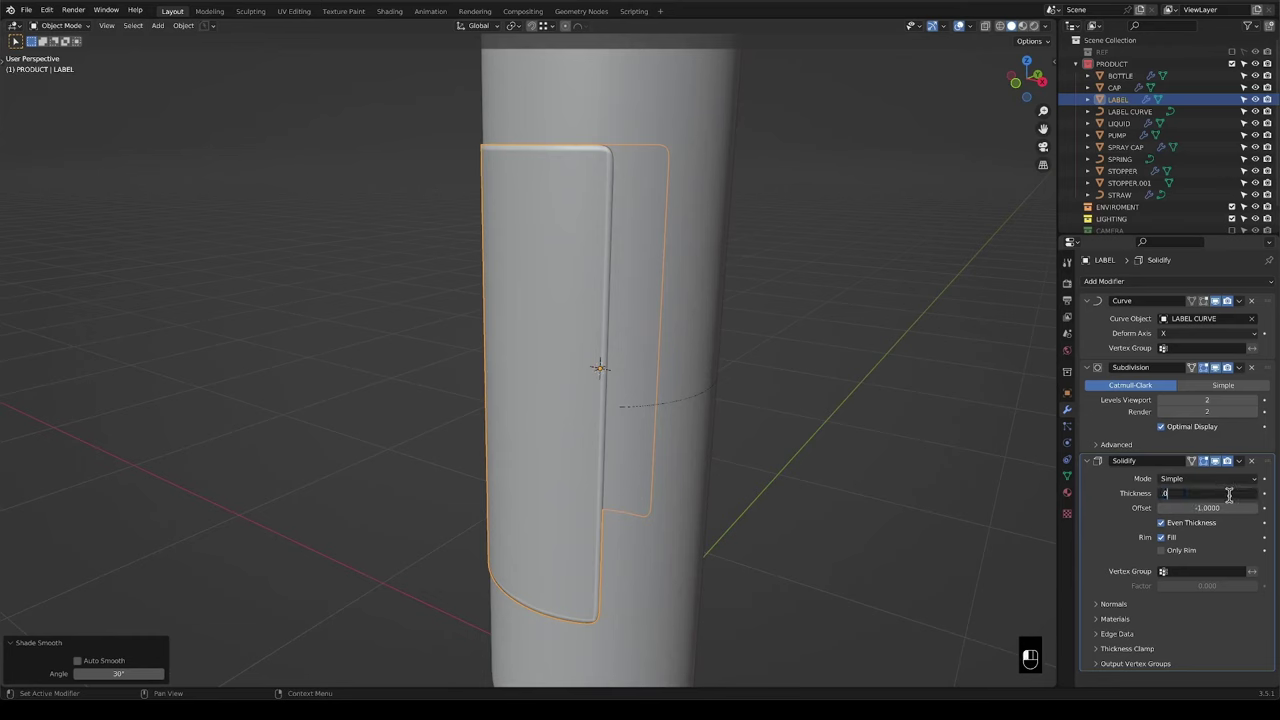
key(Return)
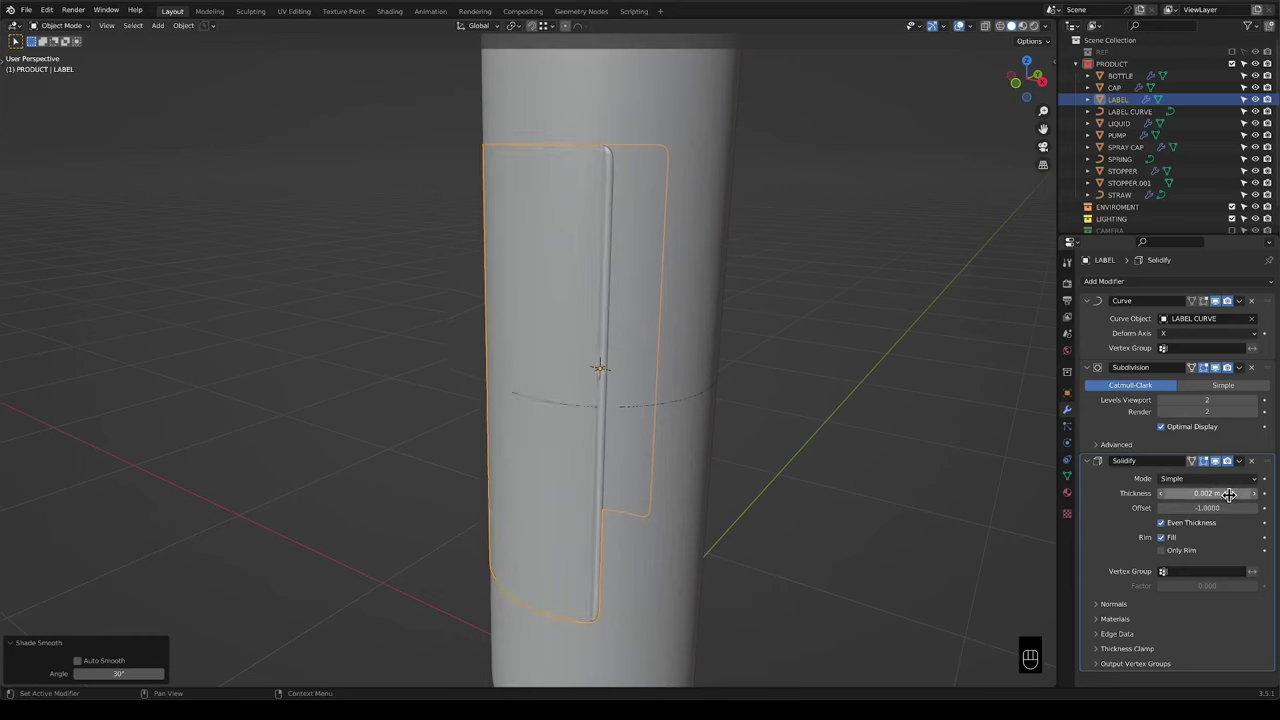
Try a Solidify offset of 1 on the label, and set it back to -1.
middle_drag(600, 425, 621, 392)
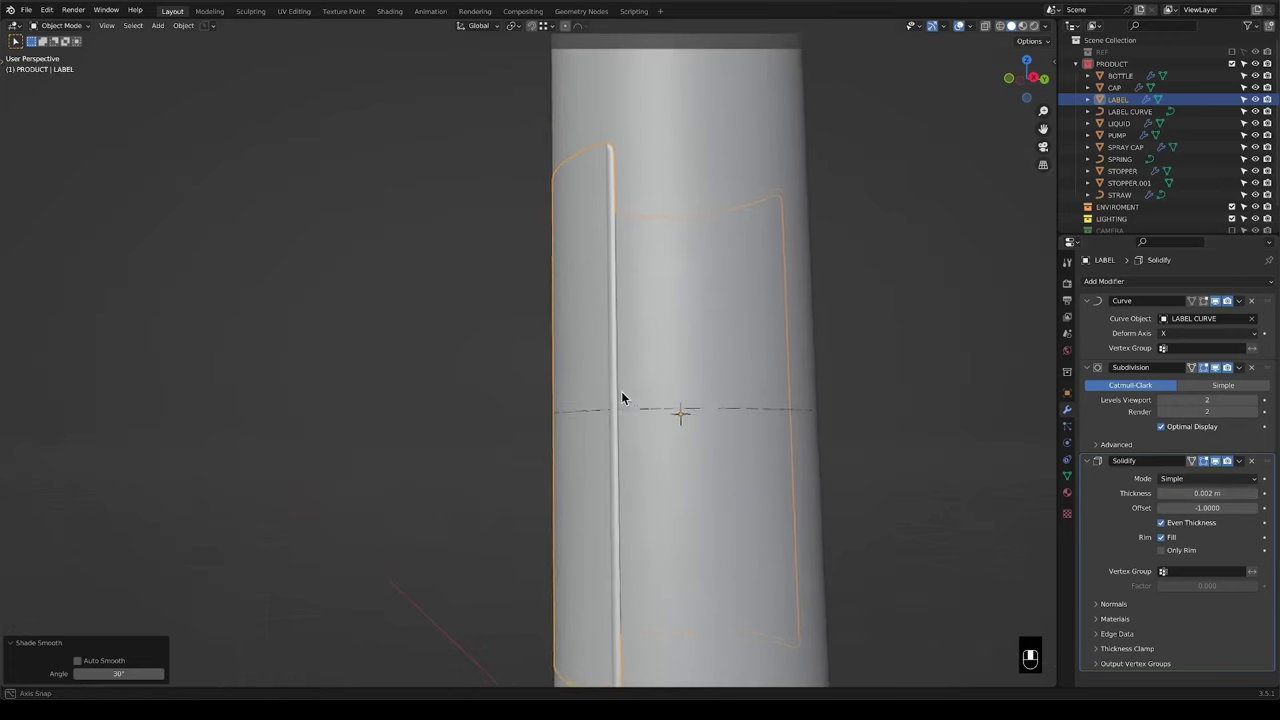
click(1210, 512)
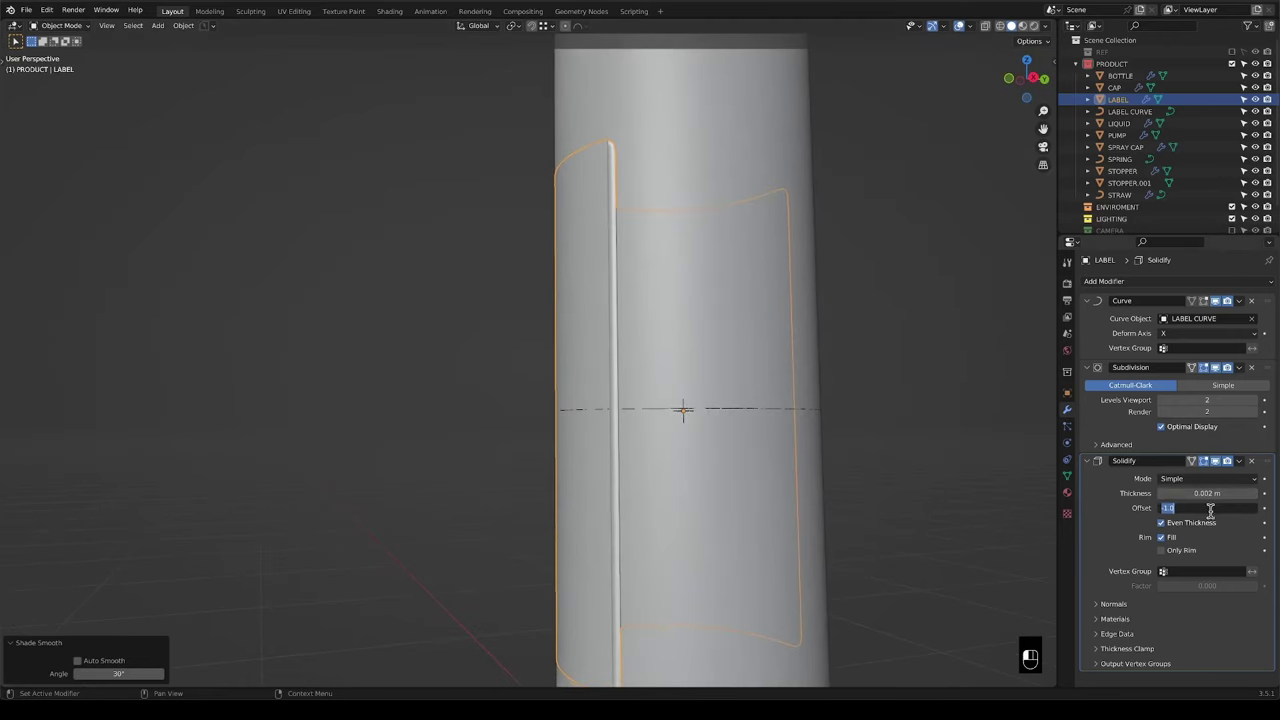
text(1)
key(Return)
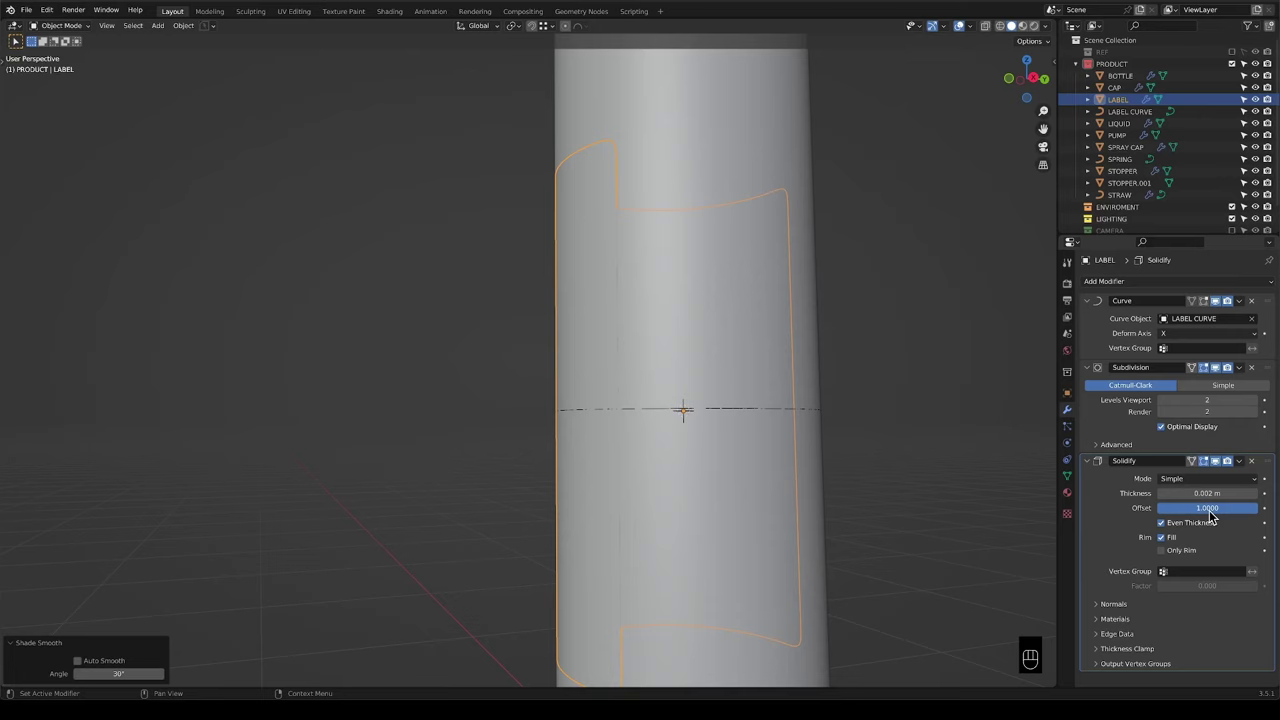
click(1210, 512)
text(-1)
key(Return)
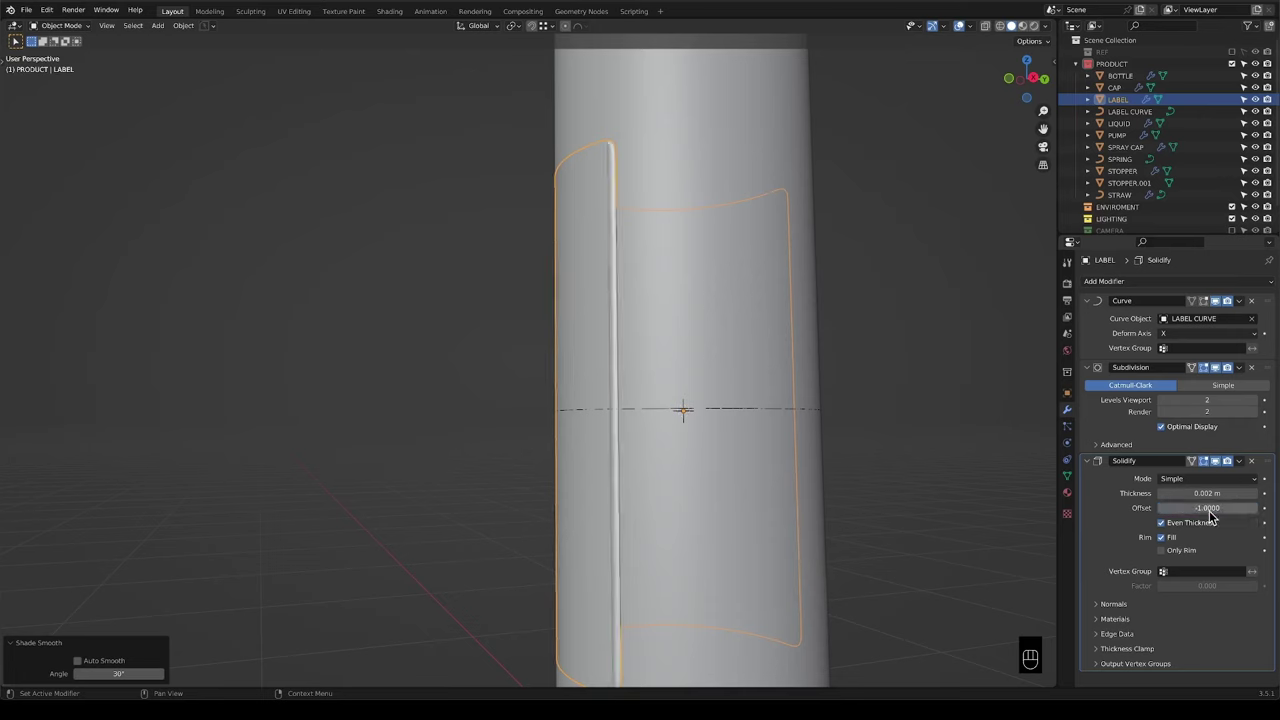
Set the label's Solidify thickness to 0.005 m and inspect the label's edge on the bottle.
click(1207, 493)
key(BackSpace)
text(.005)
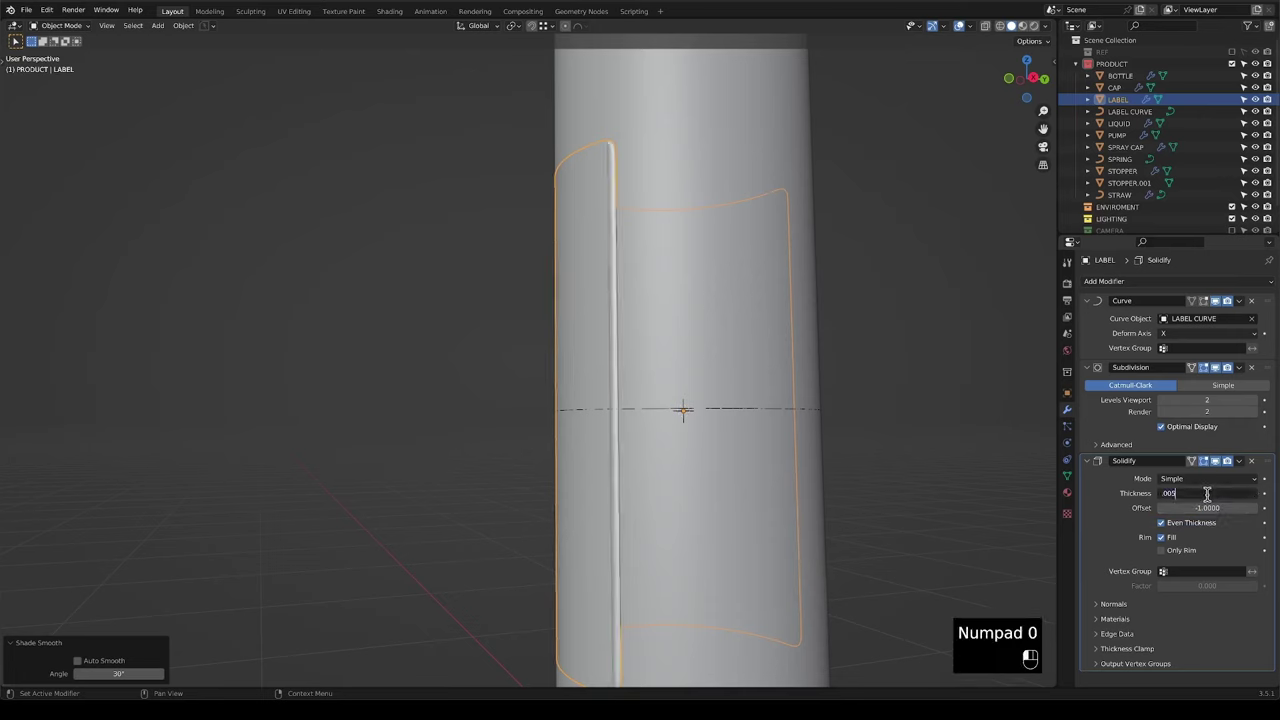
key(Return)
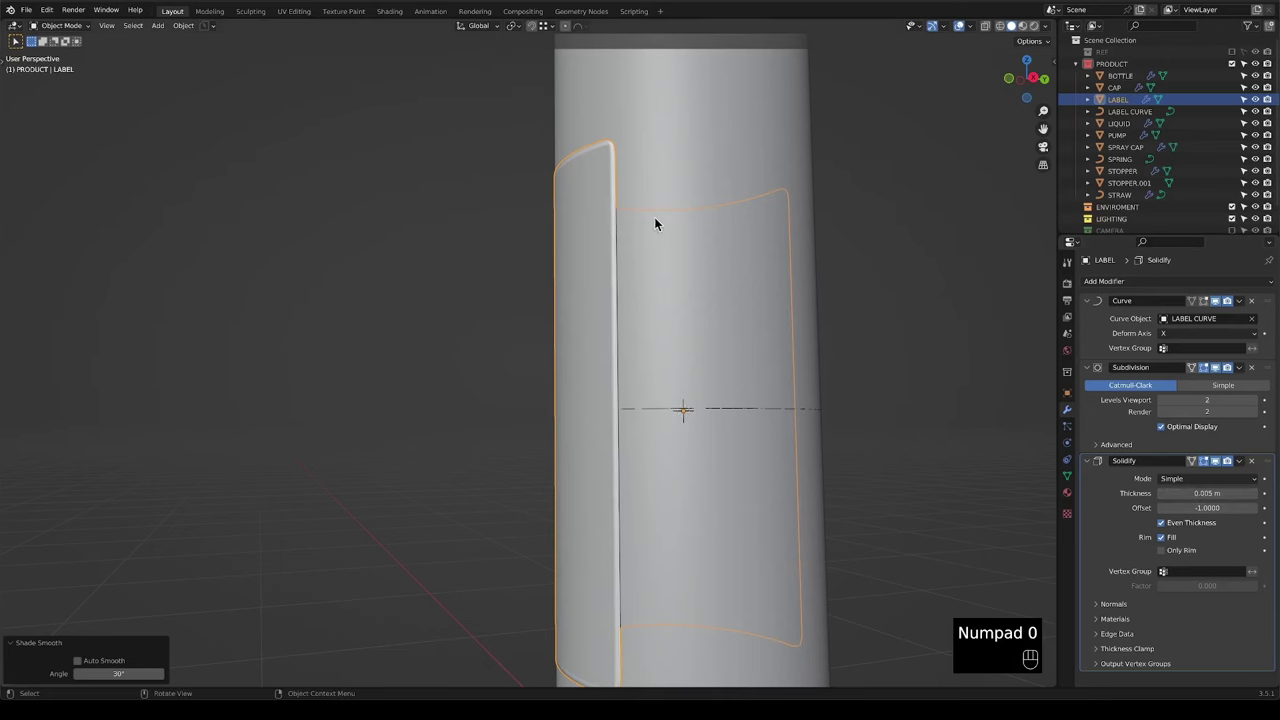
middle_drag(657, 223, 738, 261)
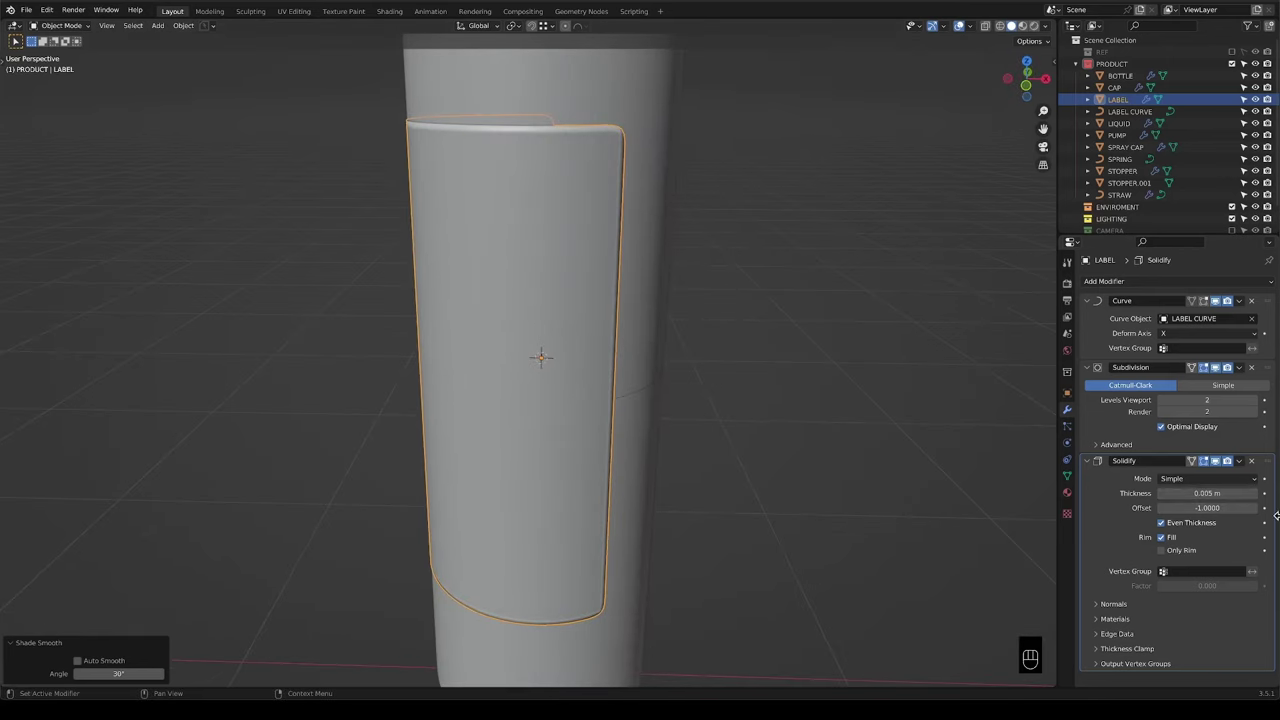
Move the label's Solidify modifier above its Subdivision modifier, and check the wrapped label from the front.
click(1251, 367)
key(ctrl+z)
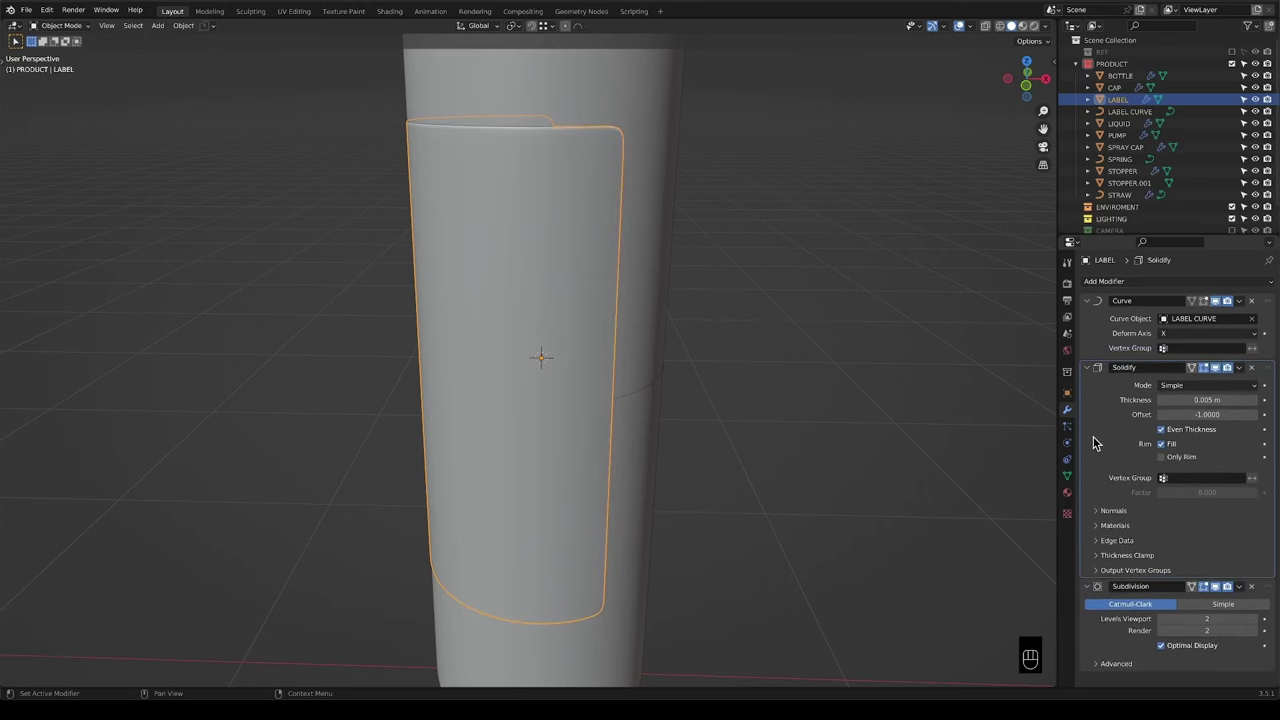
scroll(580, 278, down, 5)
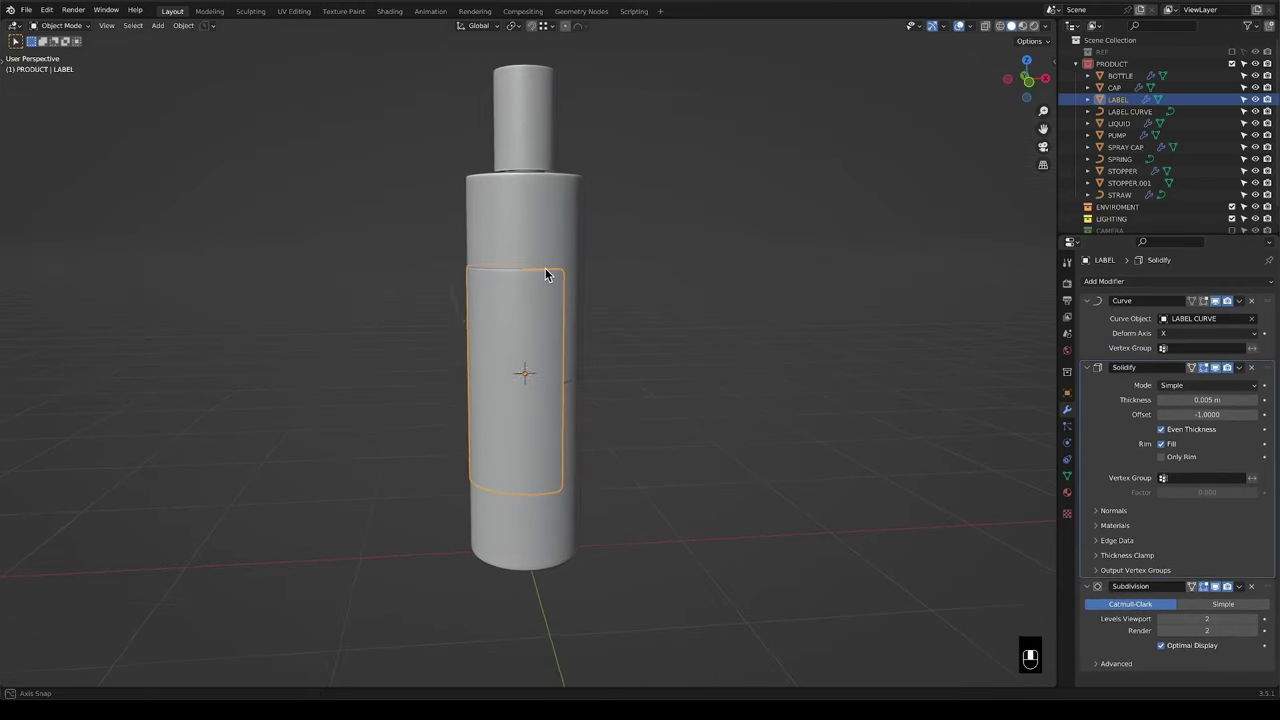
key(KP_1)
scroll(575, 335, up, 2)
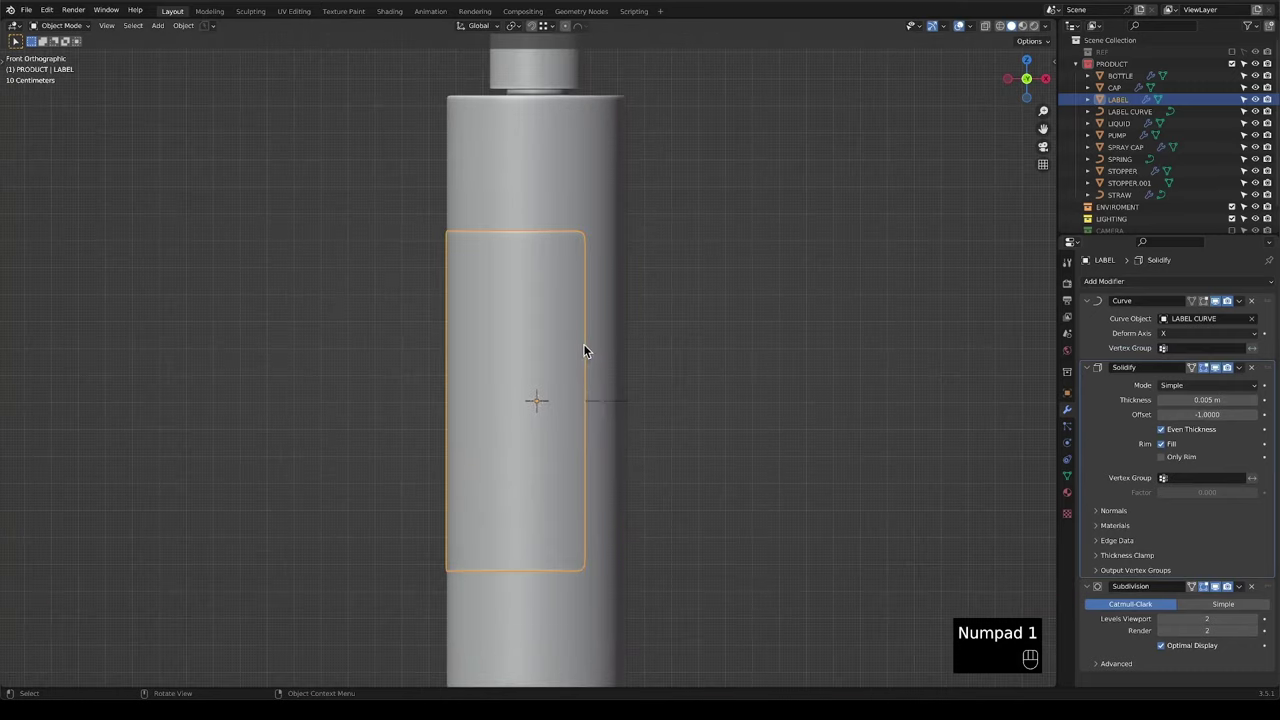
Parent the label curve to the label as Object with Keep Transform.
shift+click(1137, 112)
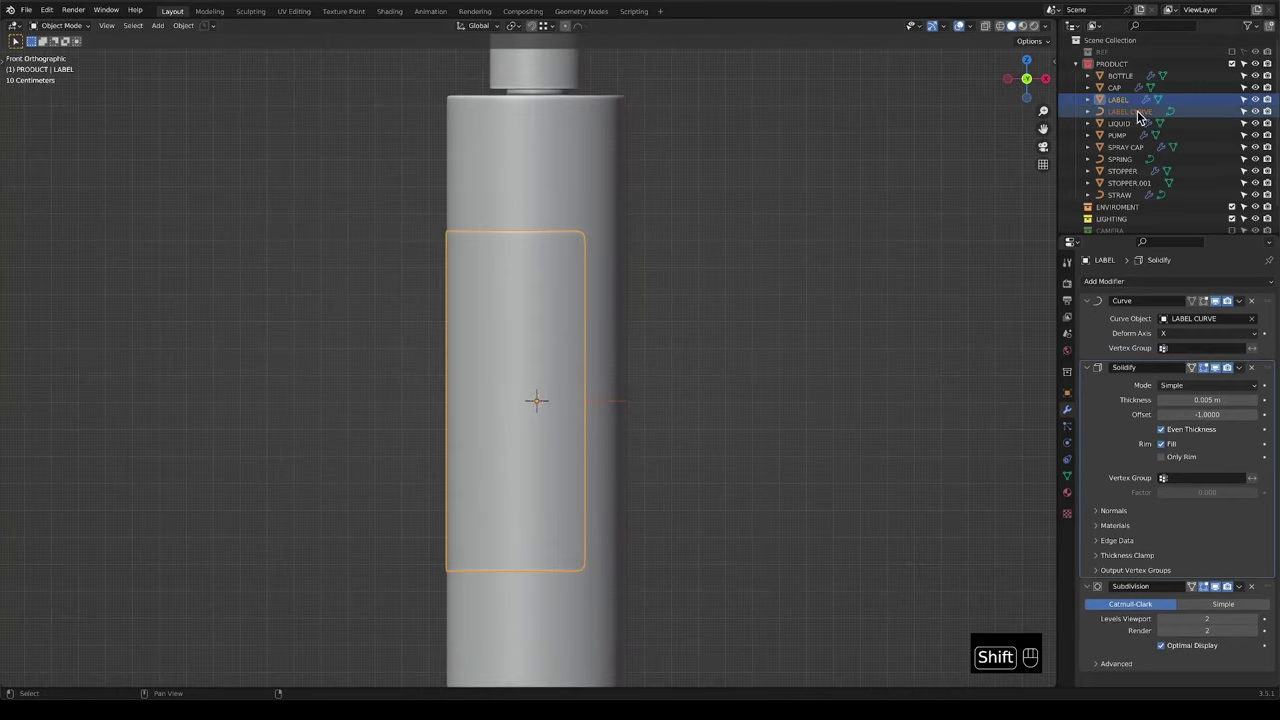
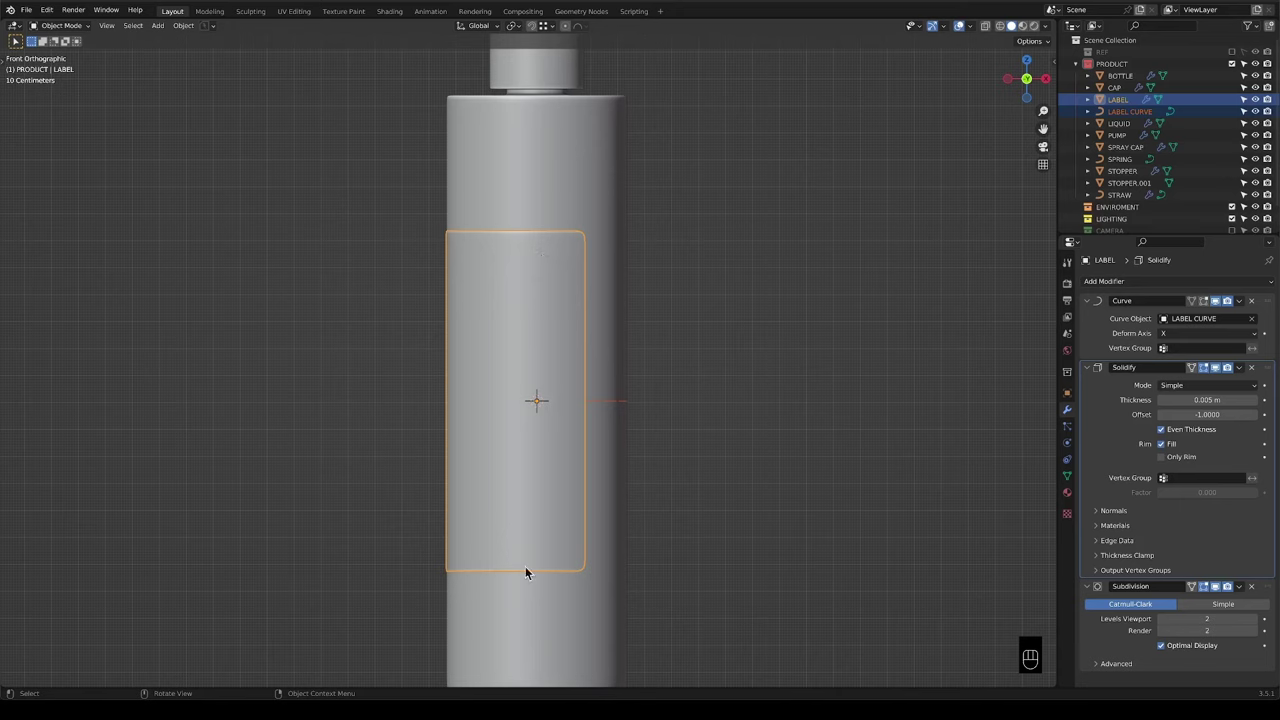
key(super+p)
click(485, 368)
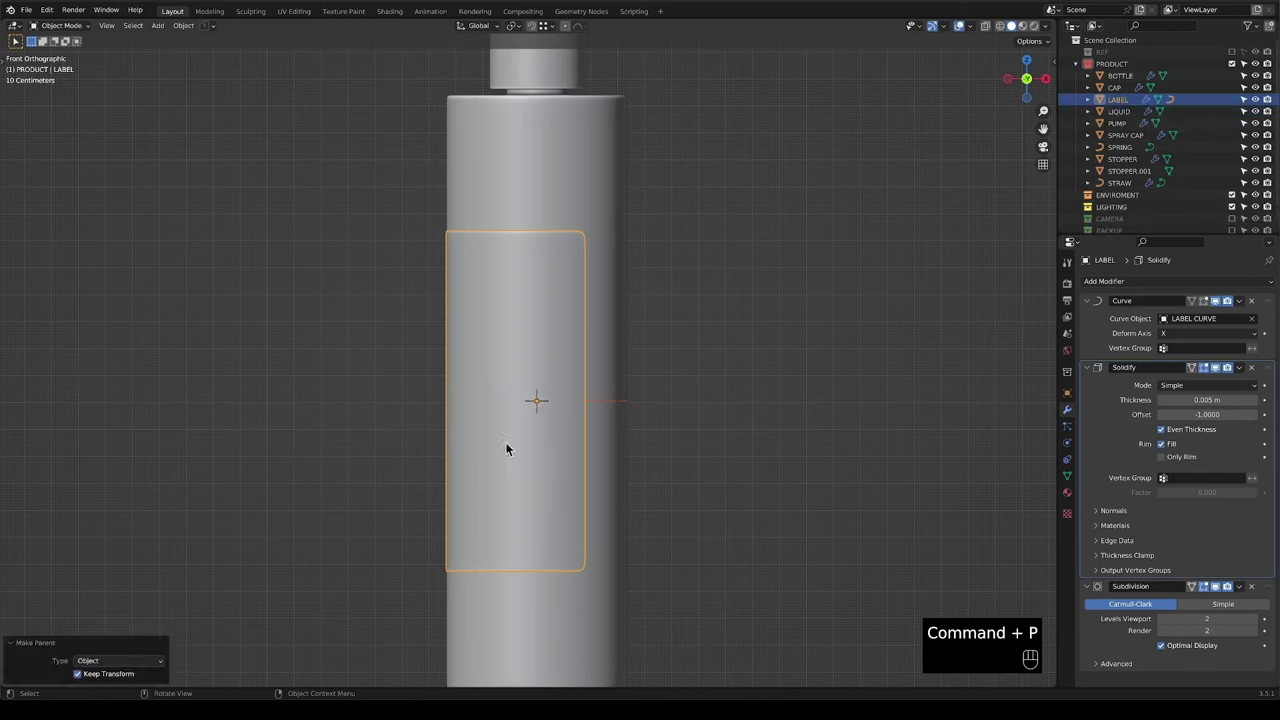
Rotate the label about 119° around the global Z axis, and test moving it together with its curve without keeping the move.
key(r)
key(z)
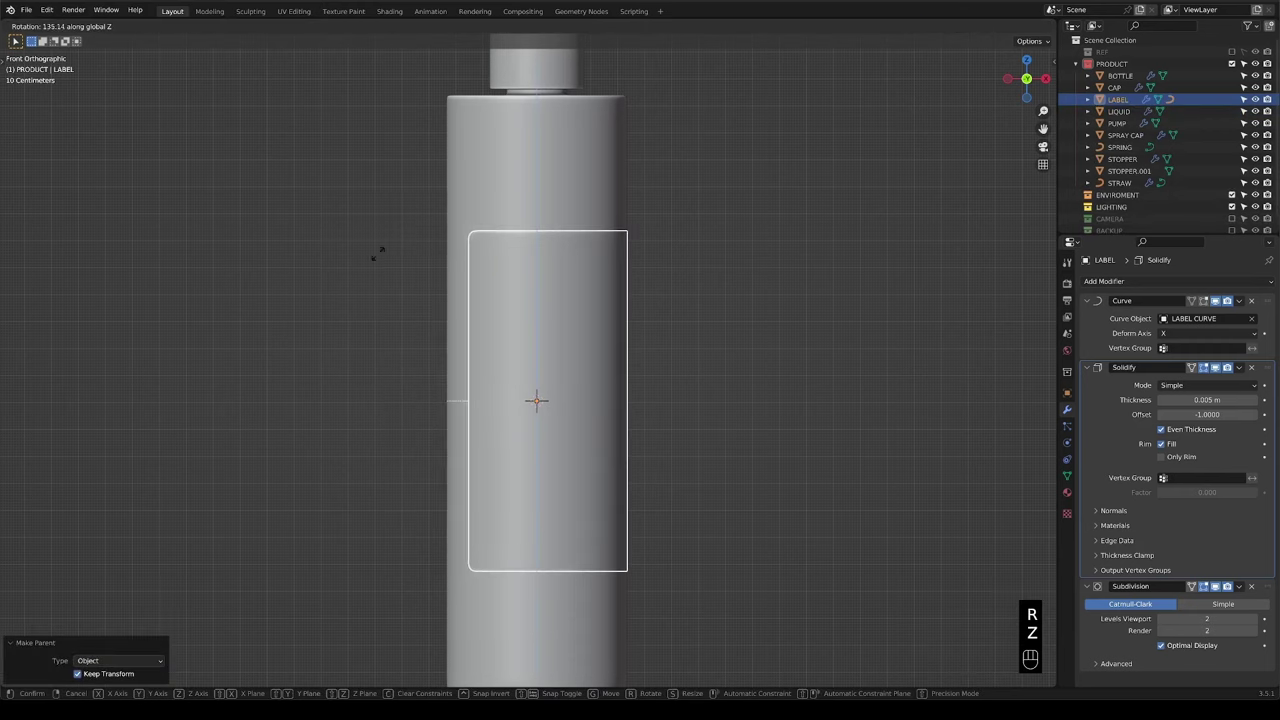
click(393, 325)
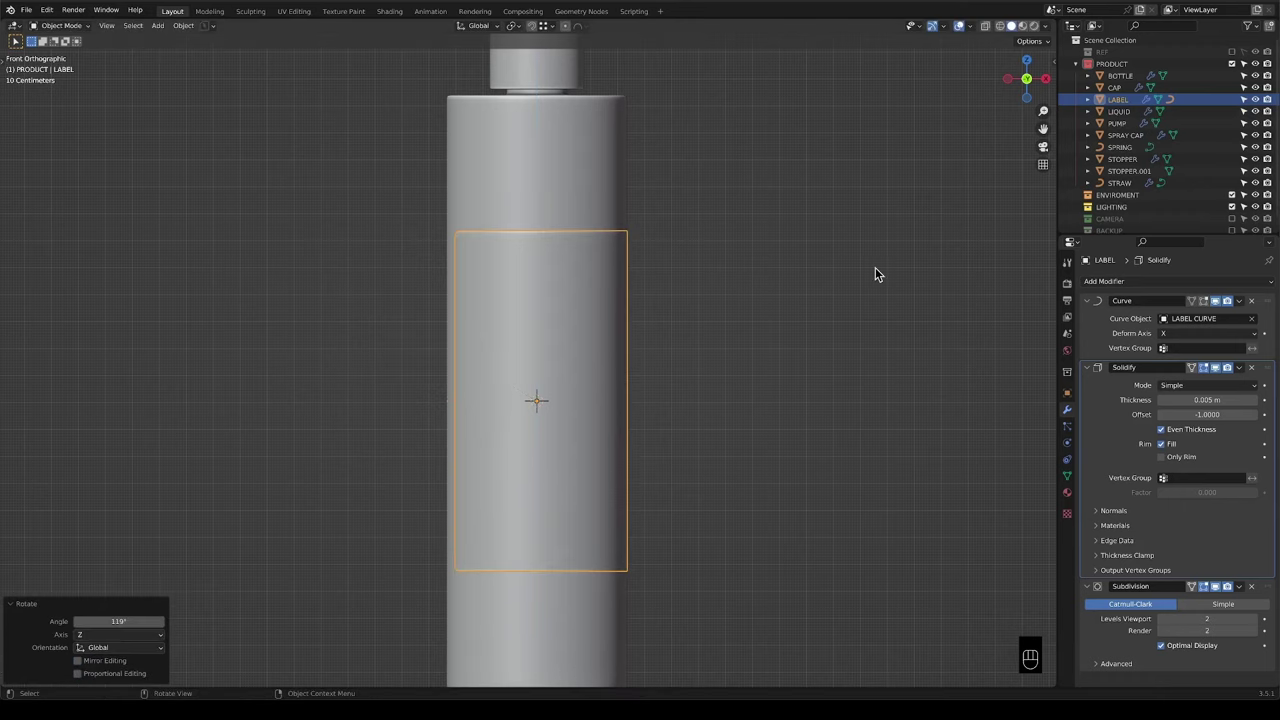
key(g)
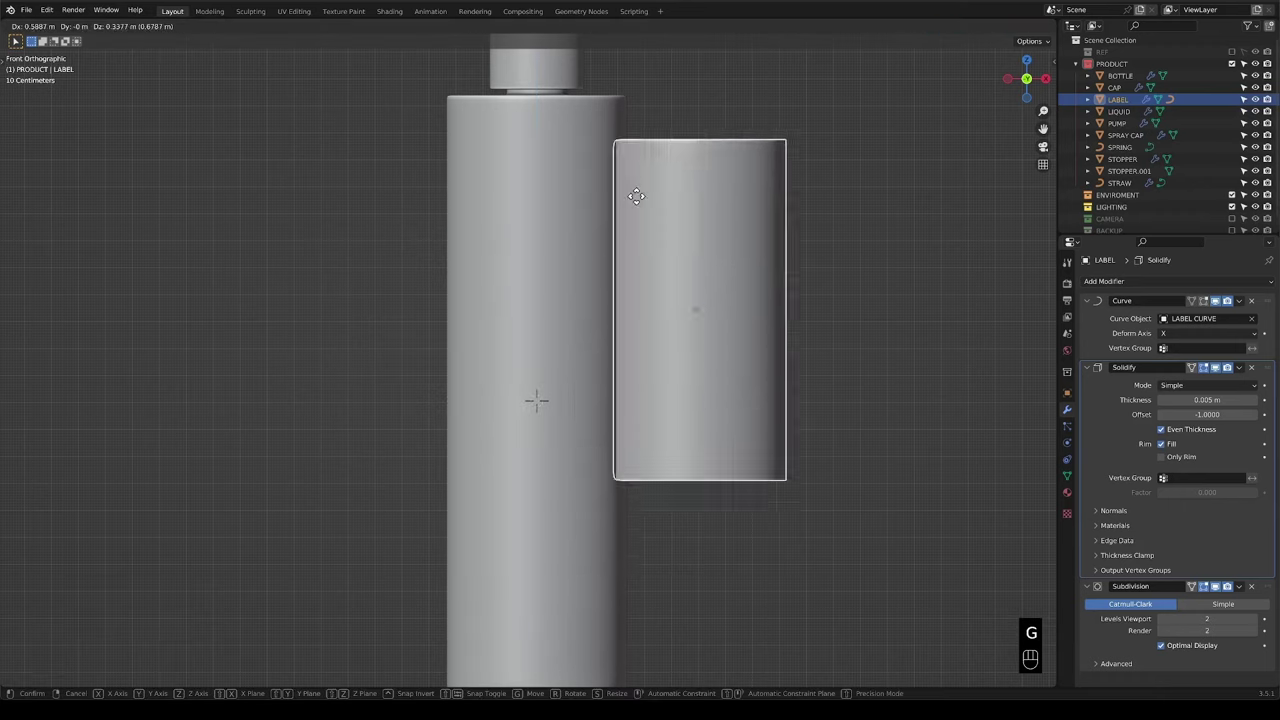
right_click(662, 335)
scroll(720, 431, down, 2)
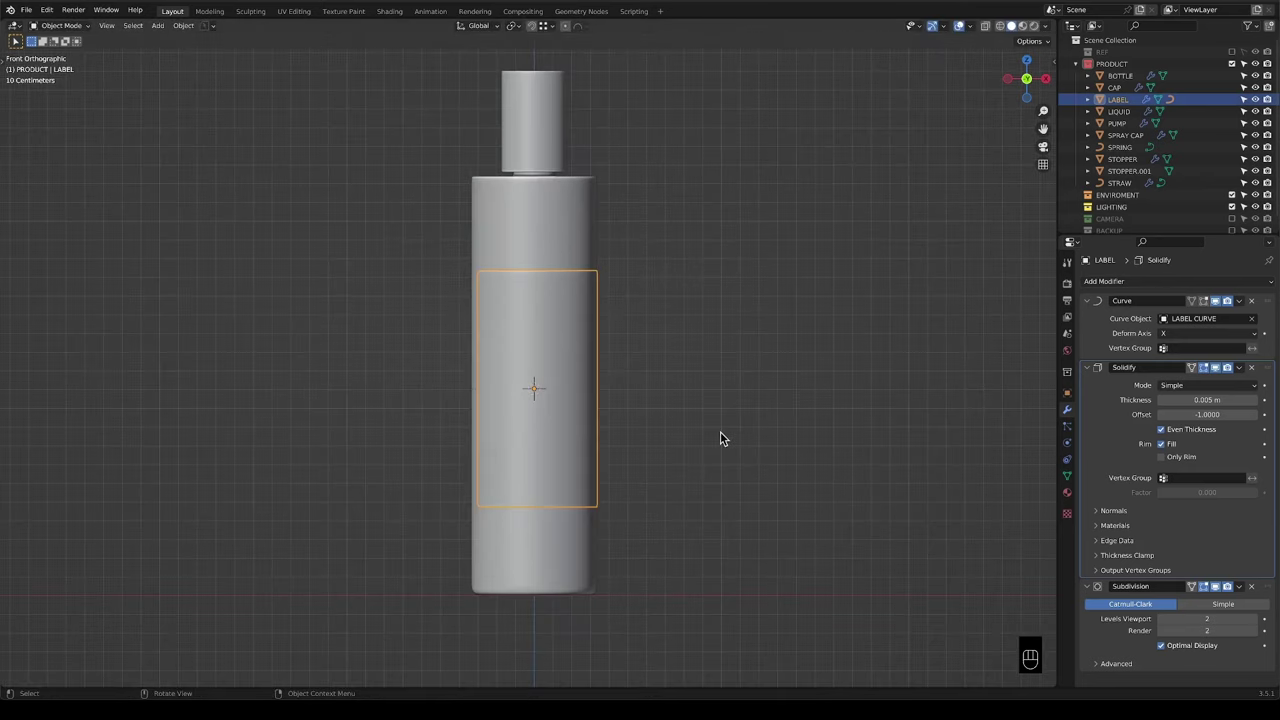
shift+scroll(668, 391, down, 2)
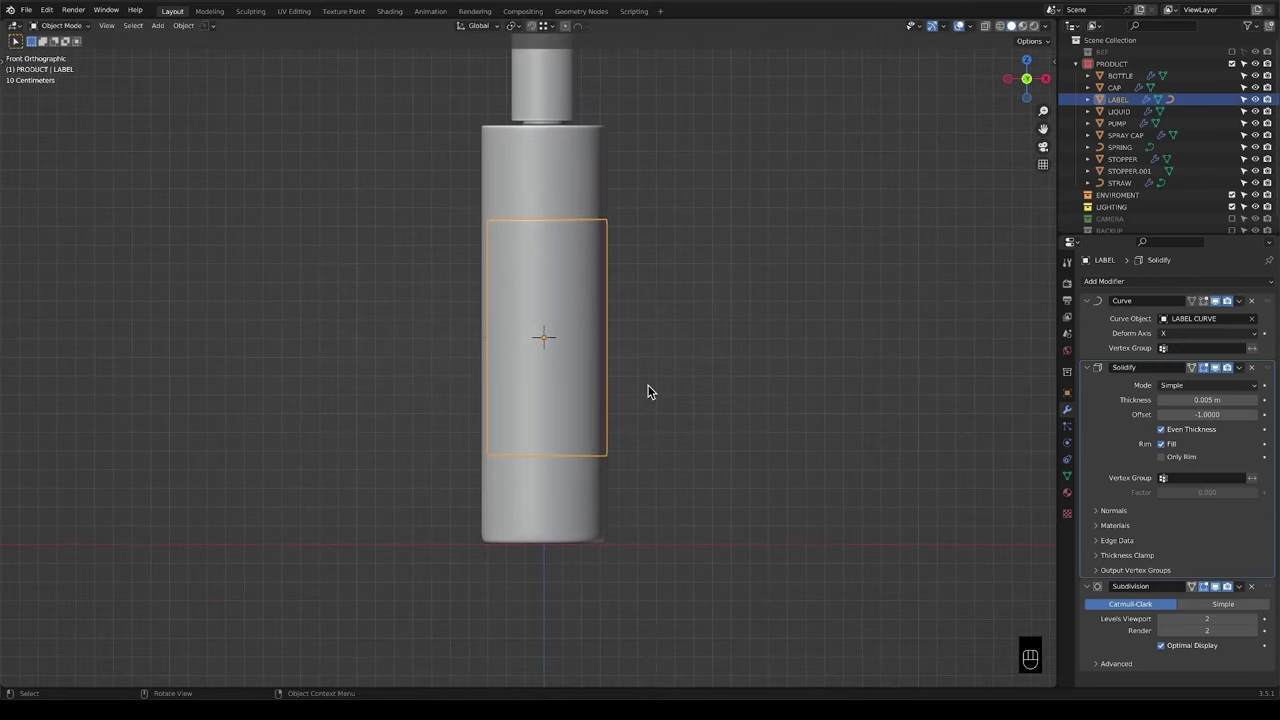
scroll(648, 391, down, 1)
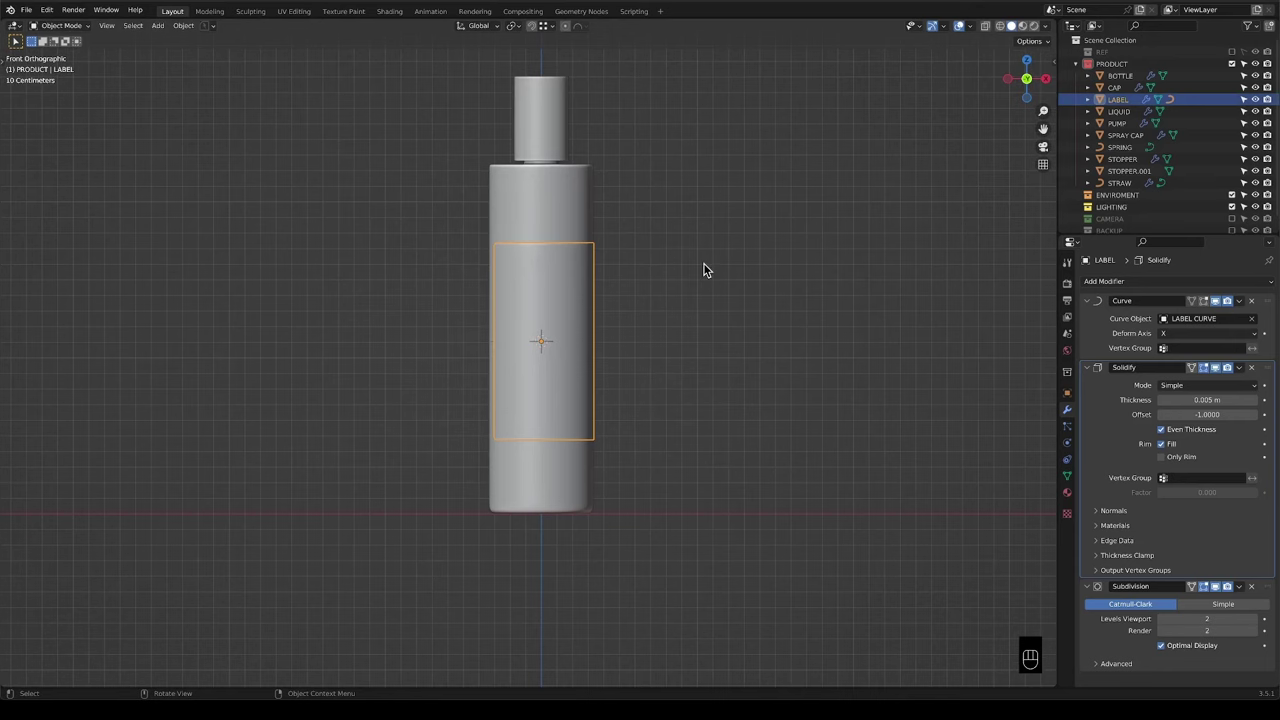
Turn on X-ray display, select the pump in the bottle's neck and open its mesh for editing.
key(alt+z)
scroll(555, 219, up, 3)
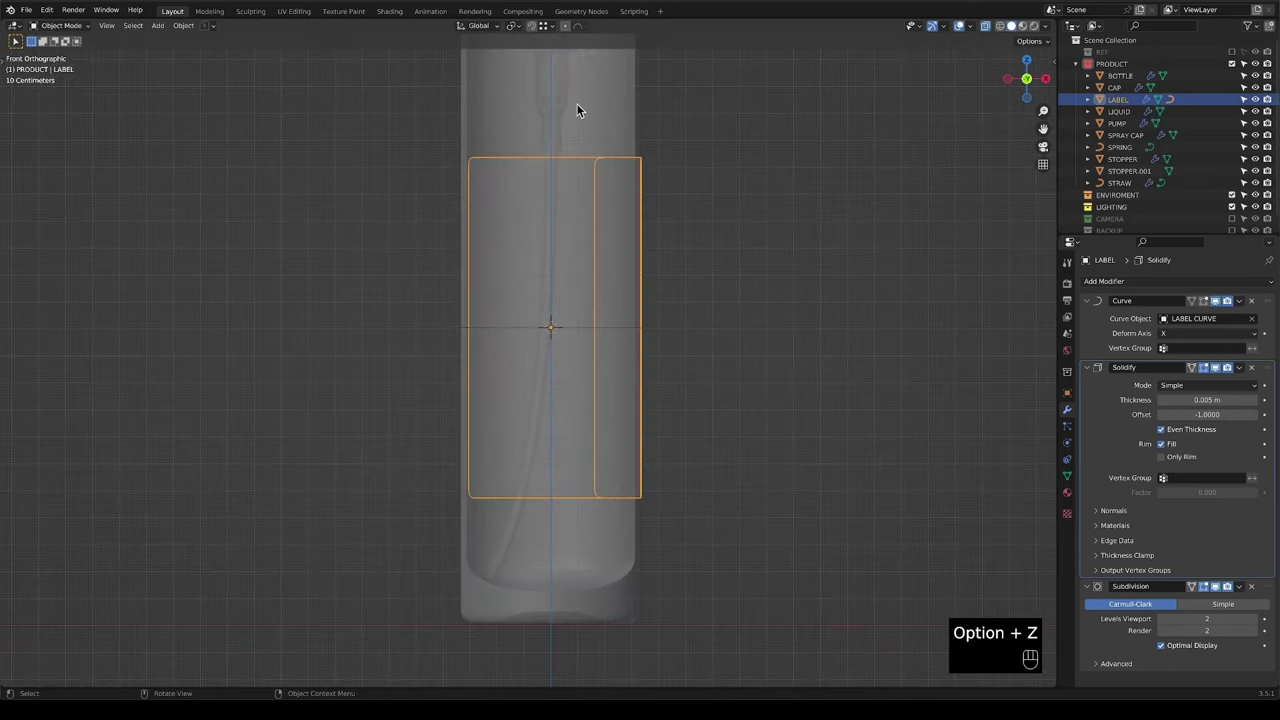
shift+scroll(666, 274, up, 5)
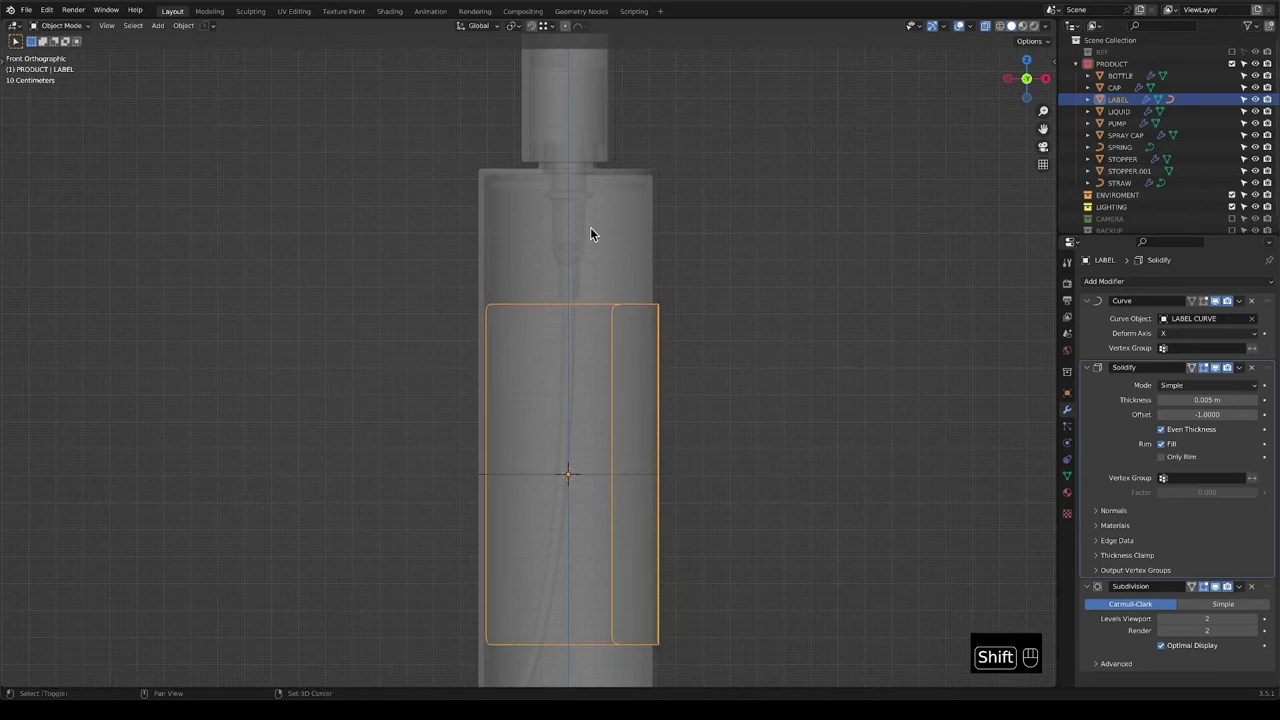
shift+scroll(590, 234, up, 3)
scroll(589, 325, up, 2)
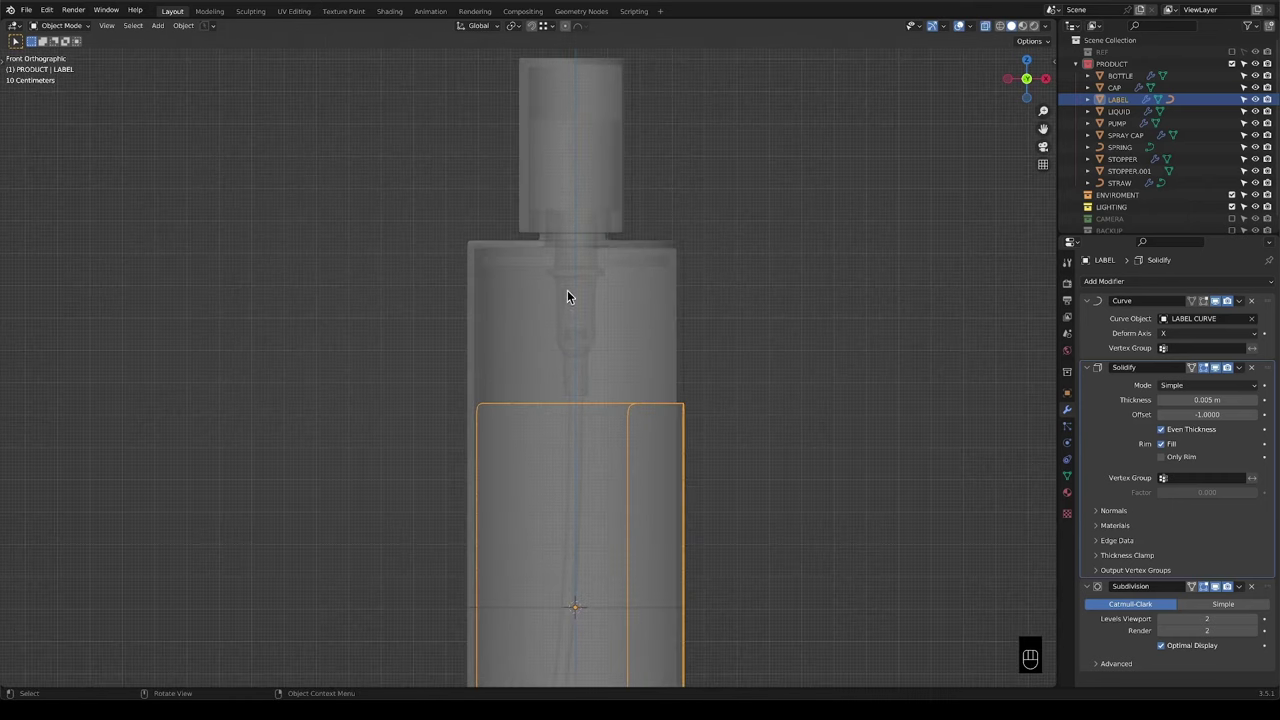
shift+scroll(564, 371, up, 3)
scroll(562, 355, up, 4)
shift+scroll(577, 366, up, 2)
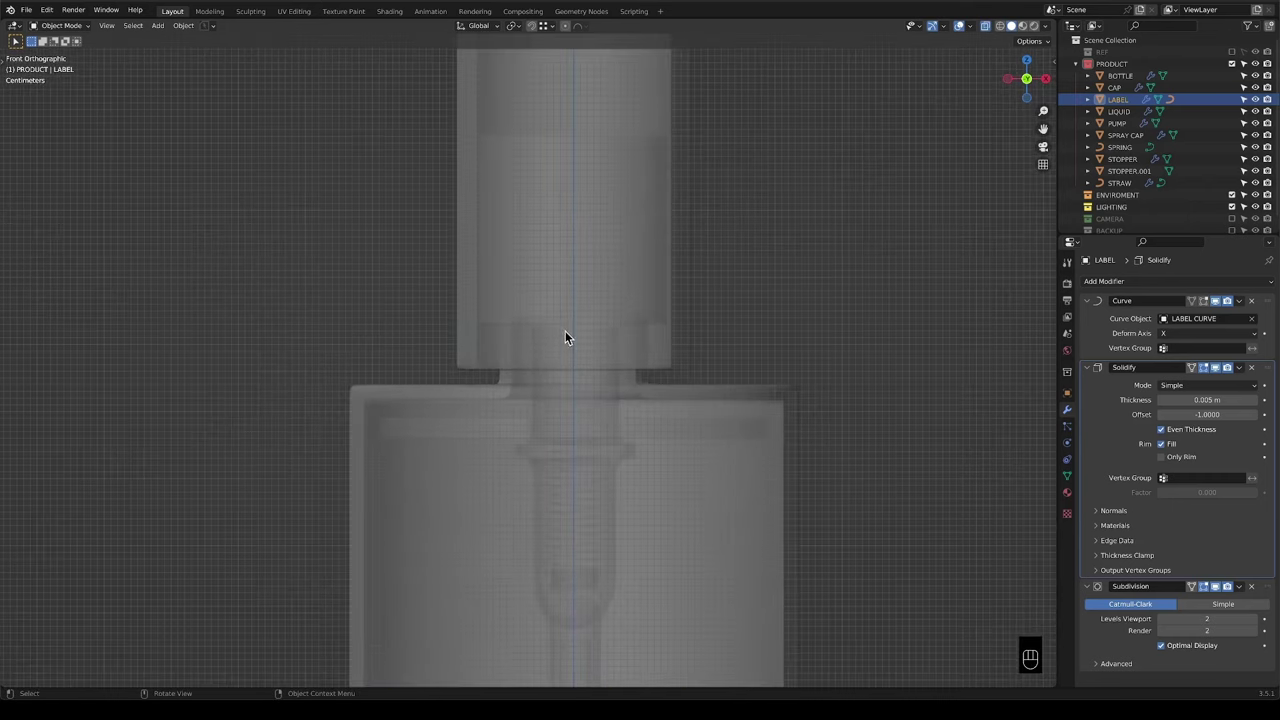
click(567, 345)
click(558, 379)
click(562, 417)
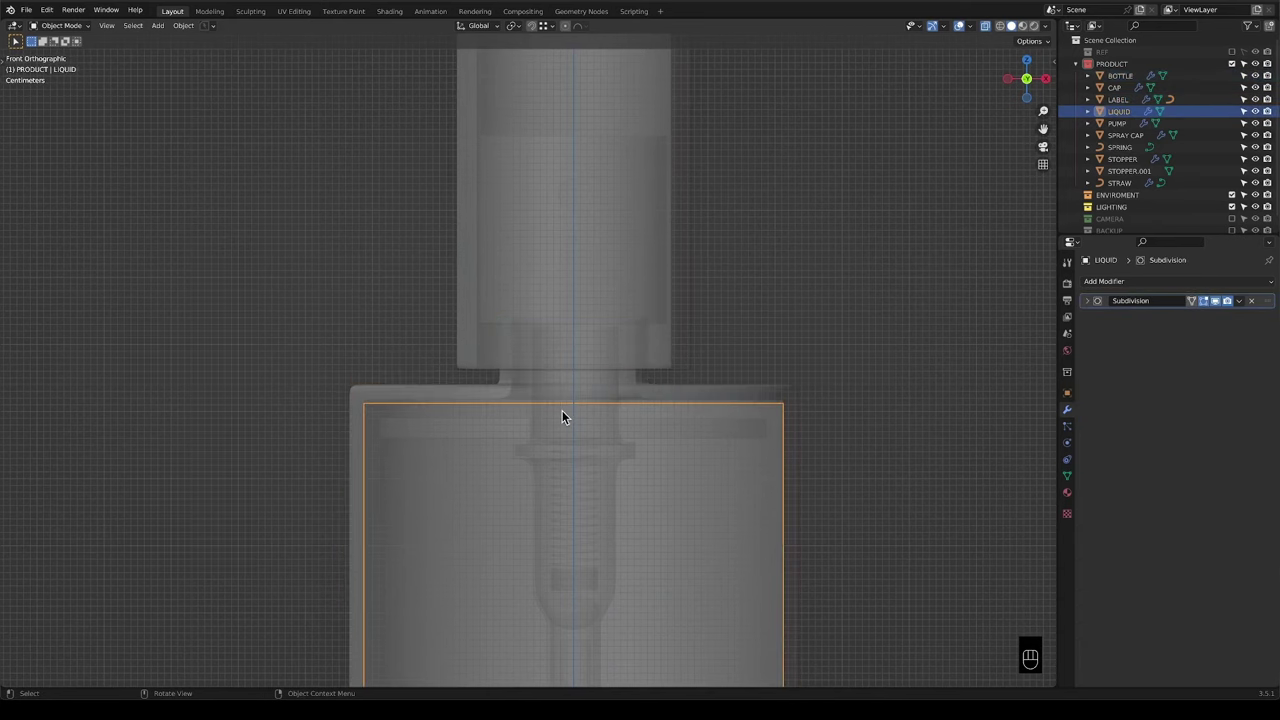
click(561, 408)
click(556, 355)
click(553, 346)
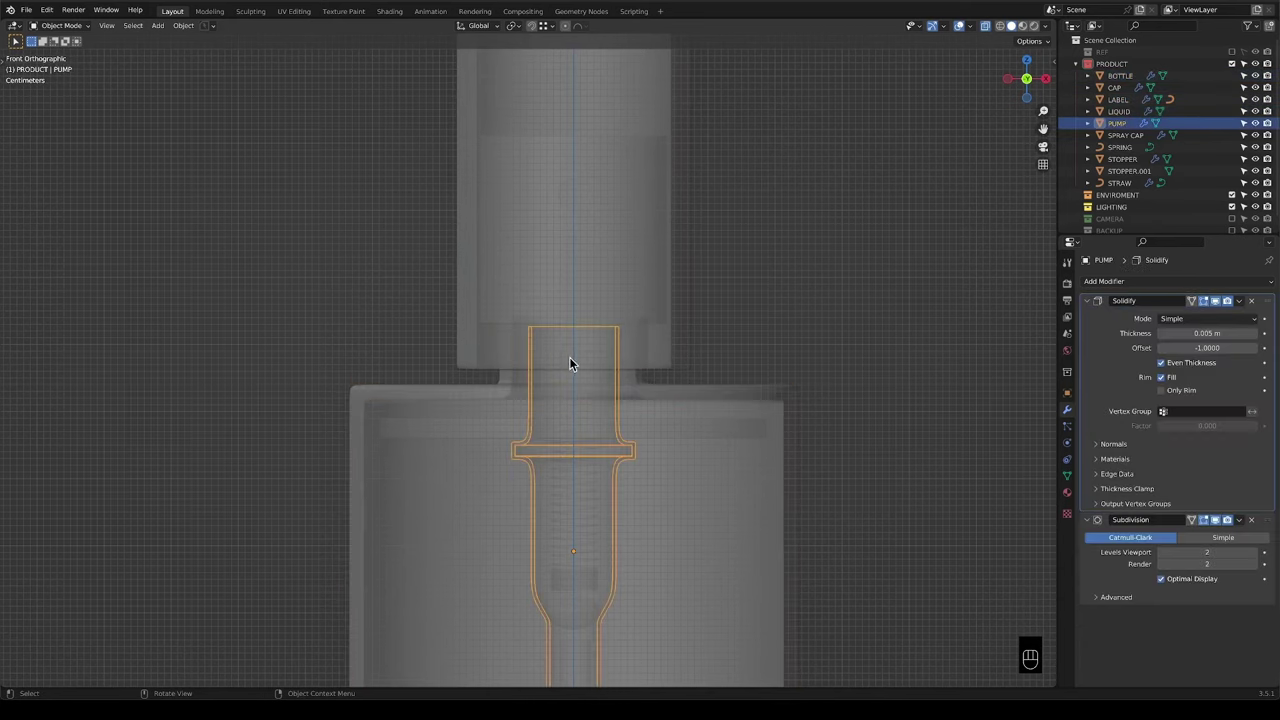
scroll(569, 361, up, 3)
key(Tab)
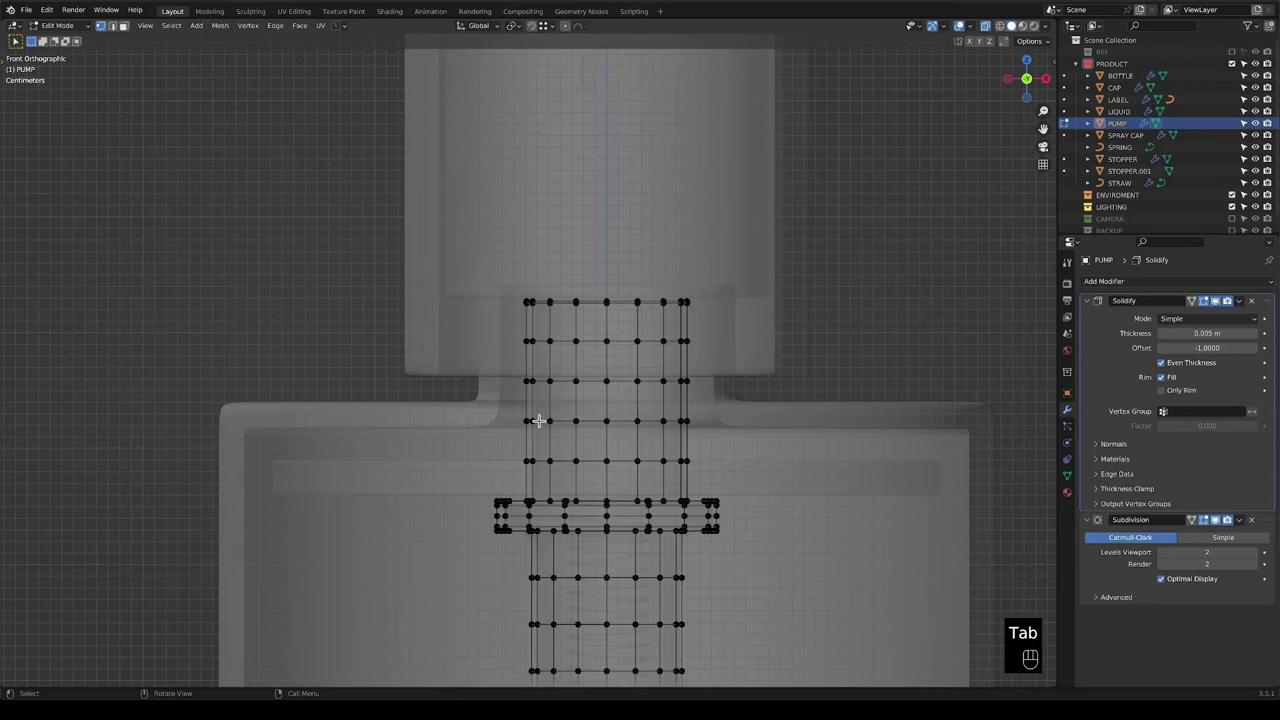
alt+shift+click(543, 410)
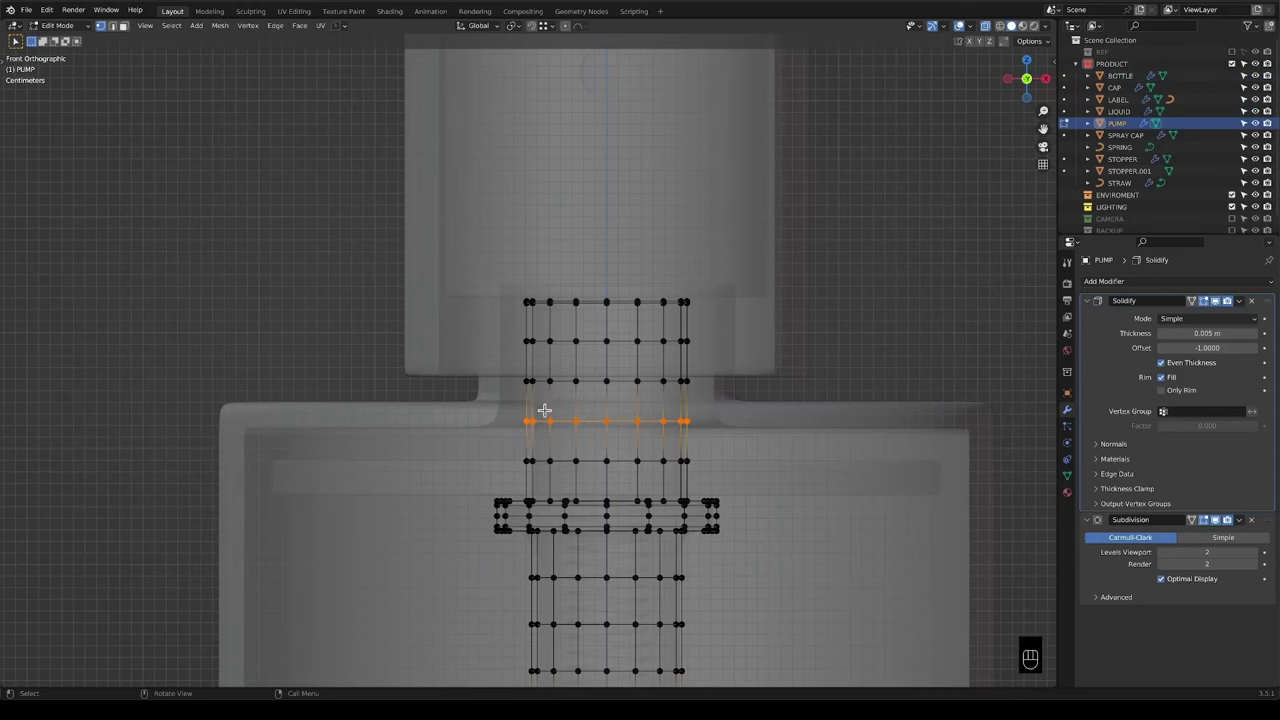
scroll(544, 410, up, 3)
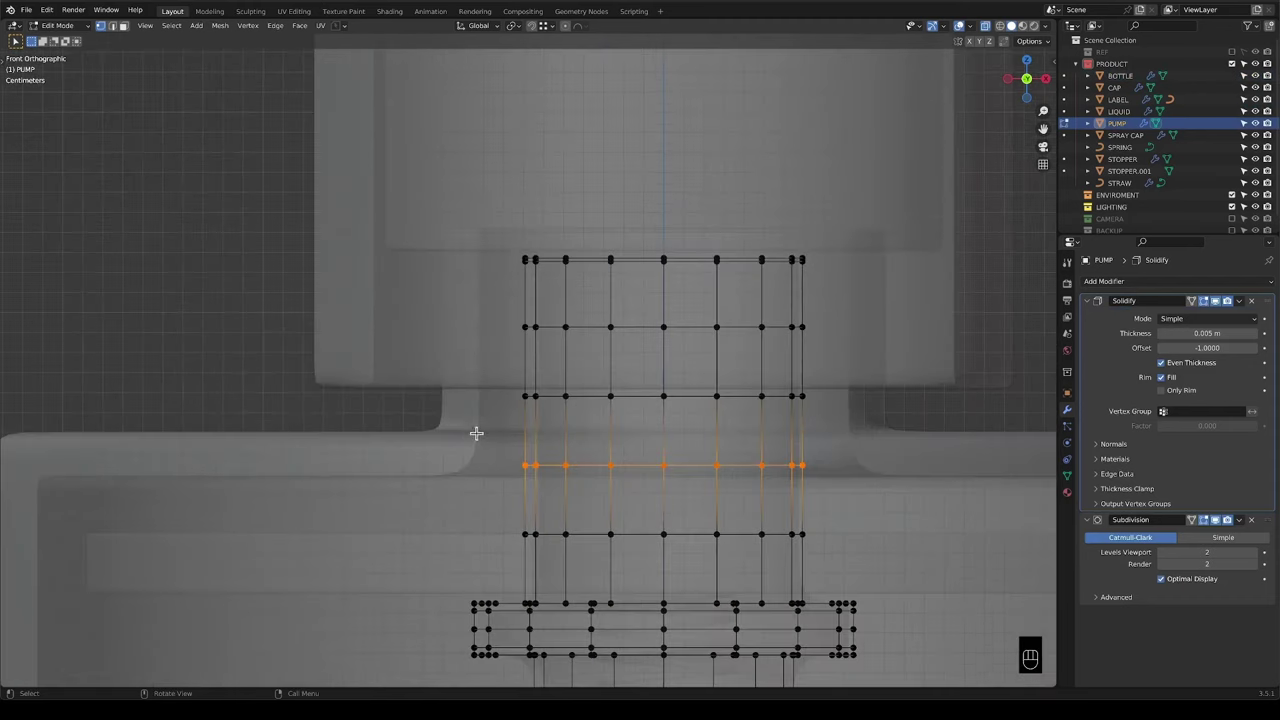
scroll(786, 463, up, 1)
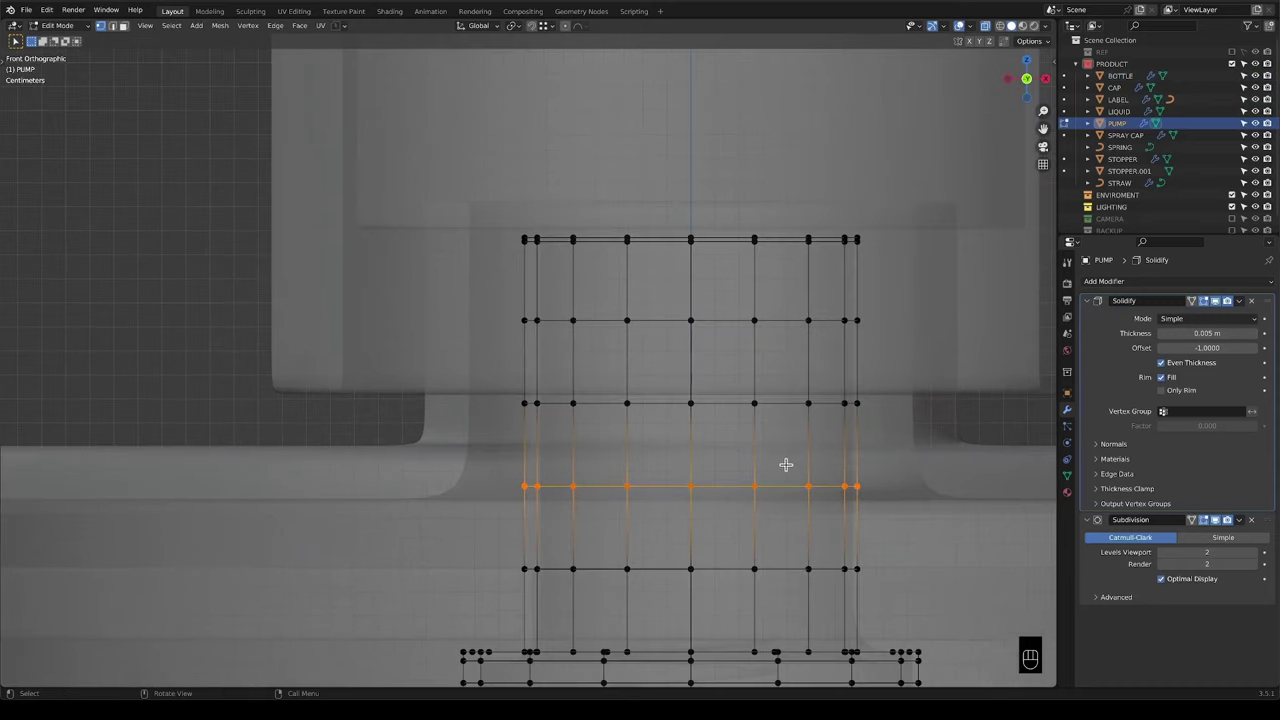
shift+middle_drag(786, 463, 711, 414)
alt+shift+click(707, 357)
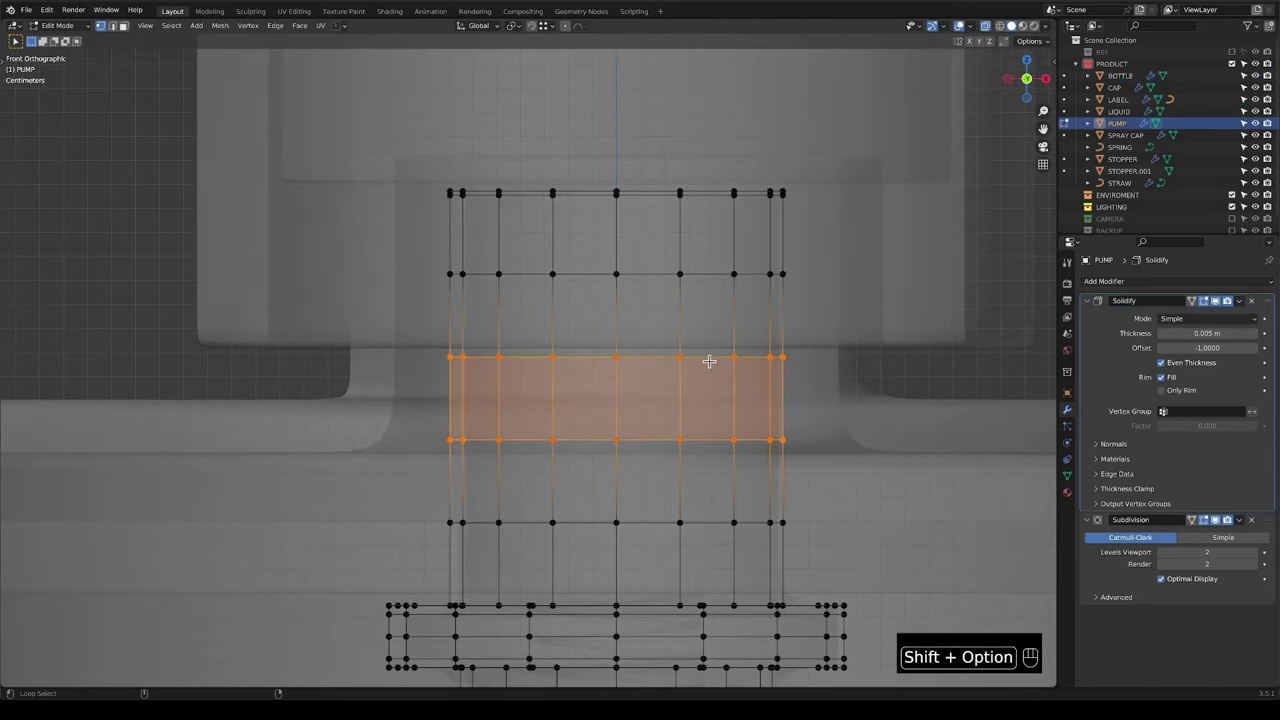
key(alt+a)
alt+click(697, 357)
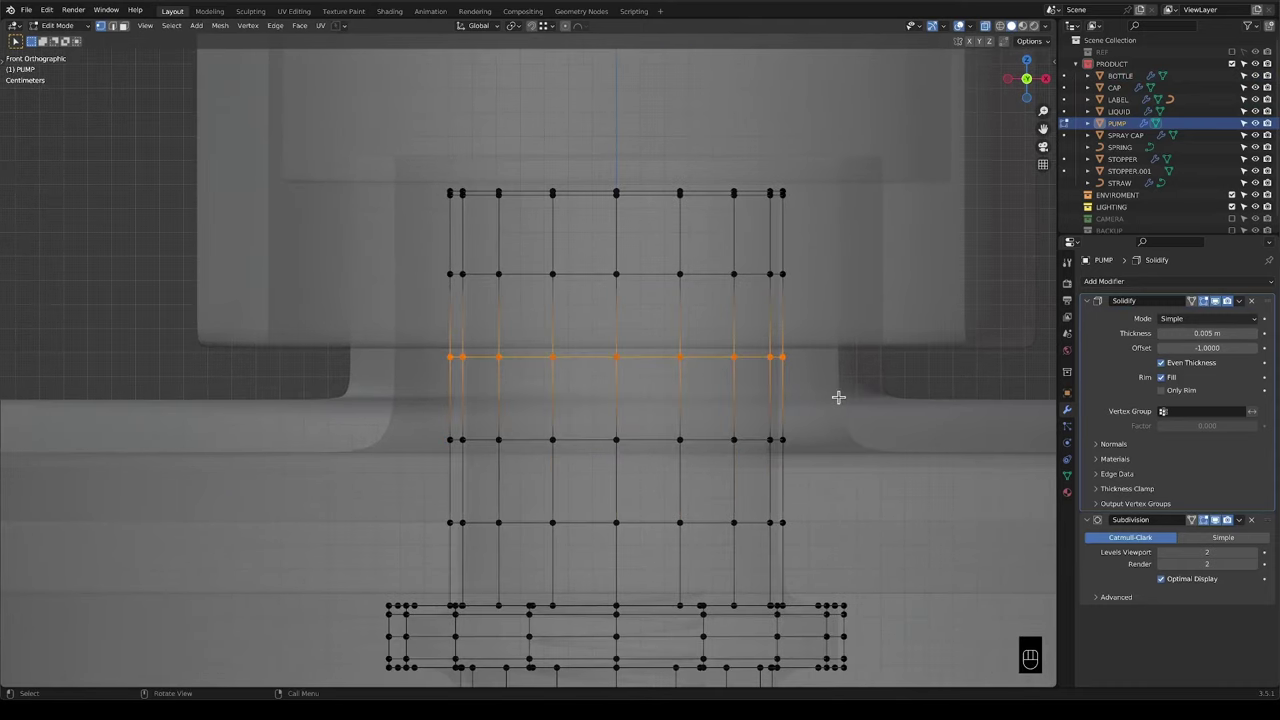
key(ctrl+b)
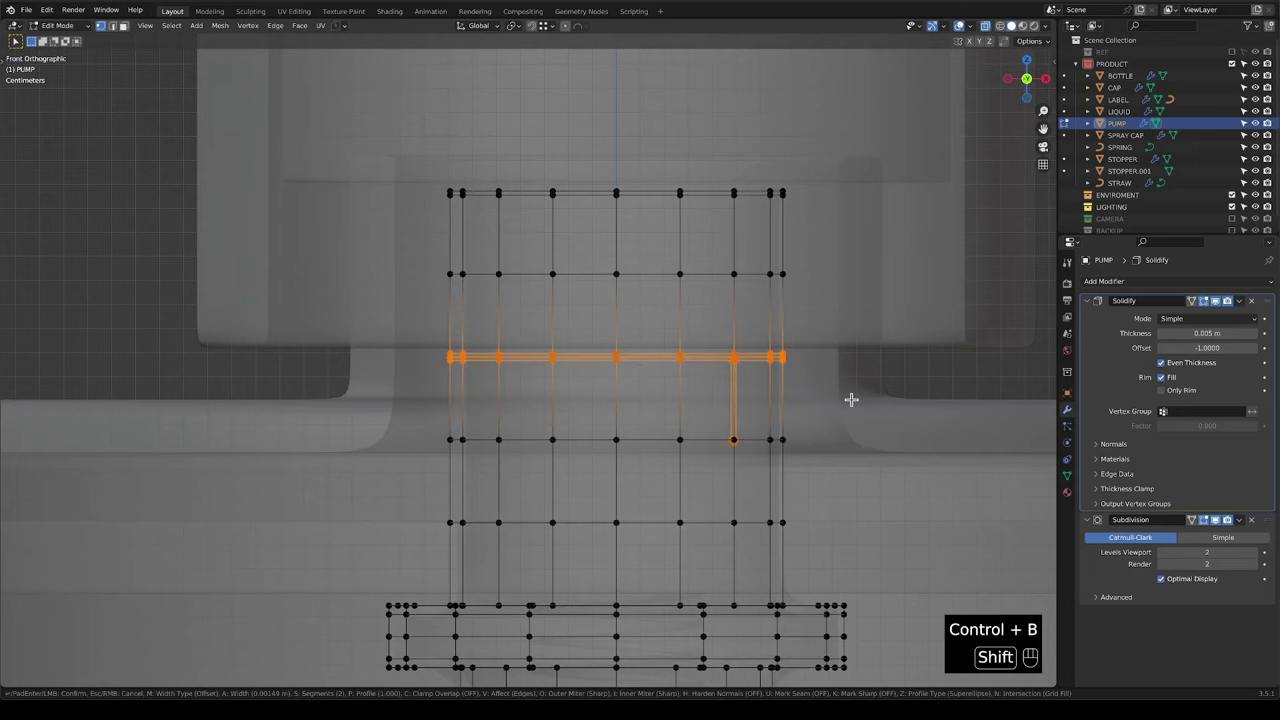
right_click(780, 392)
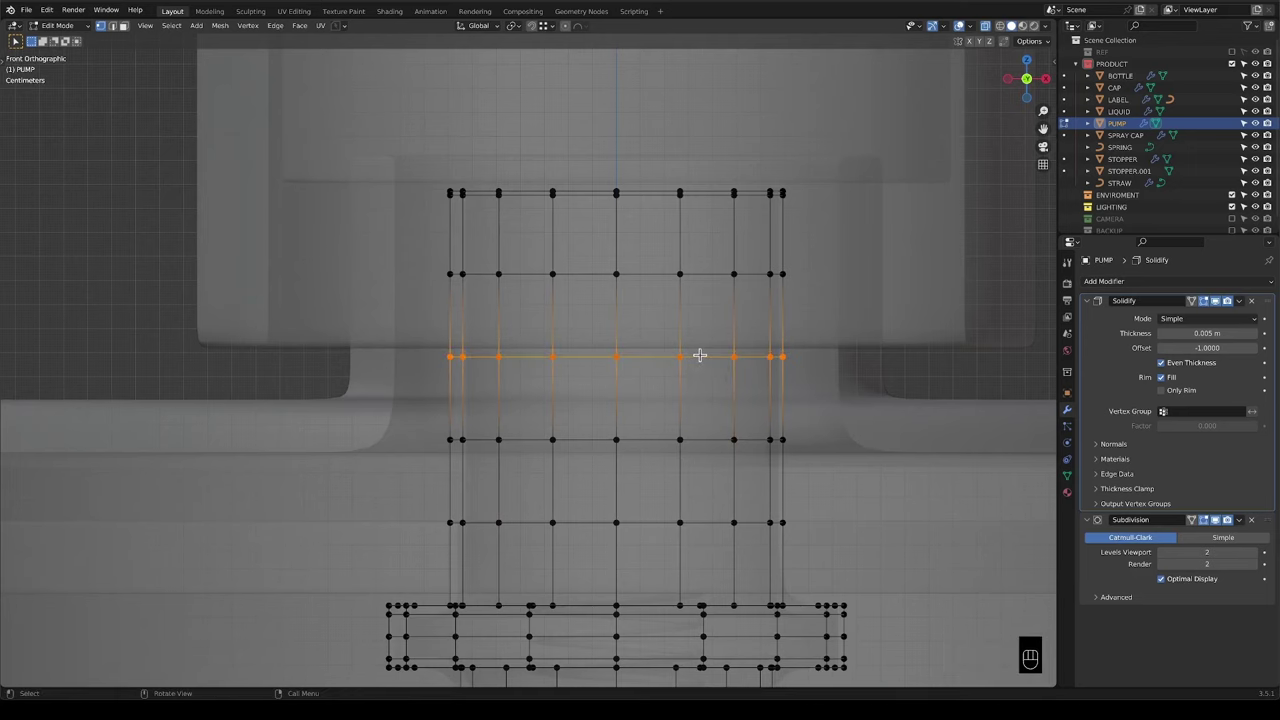
Bevel the pump tube's edge loop just below the spray cap's lower rim with 2 segments and a width of about 0.0012 m.
key(alt)
middle_drag(723, 368, 728, 374)
key(ctrl)
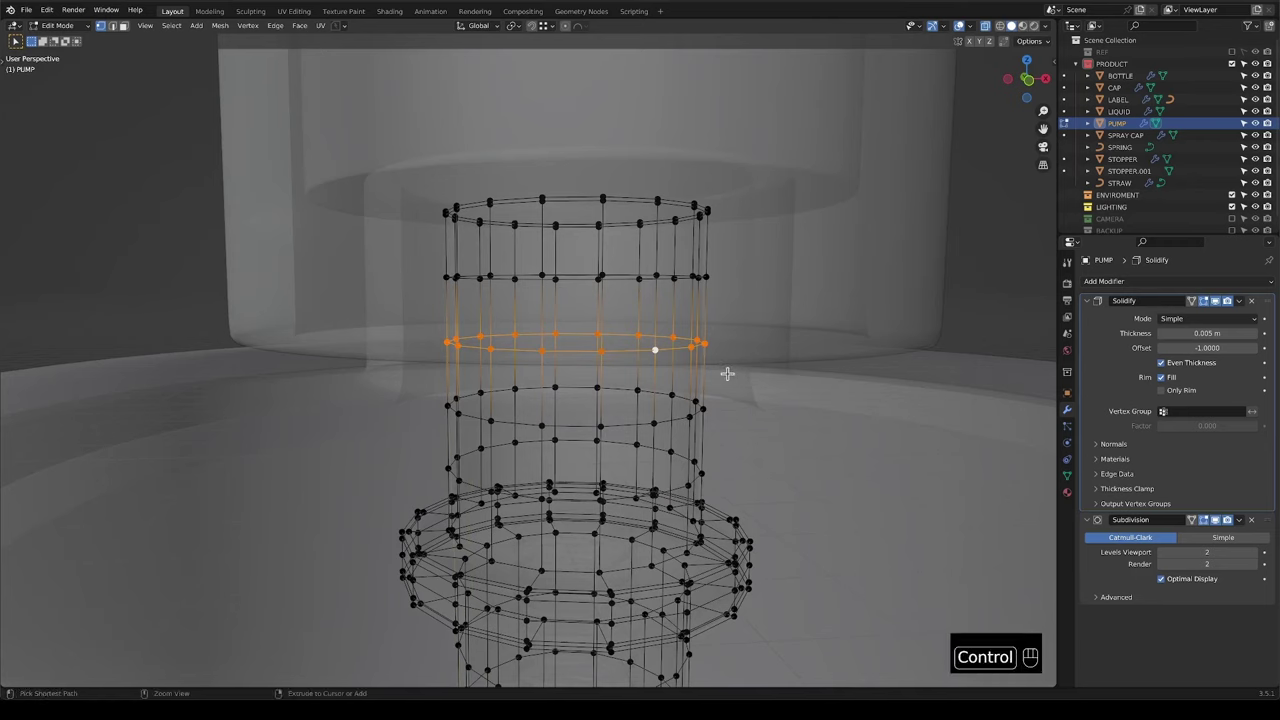
key(ctrl)
key(ctrl+b)
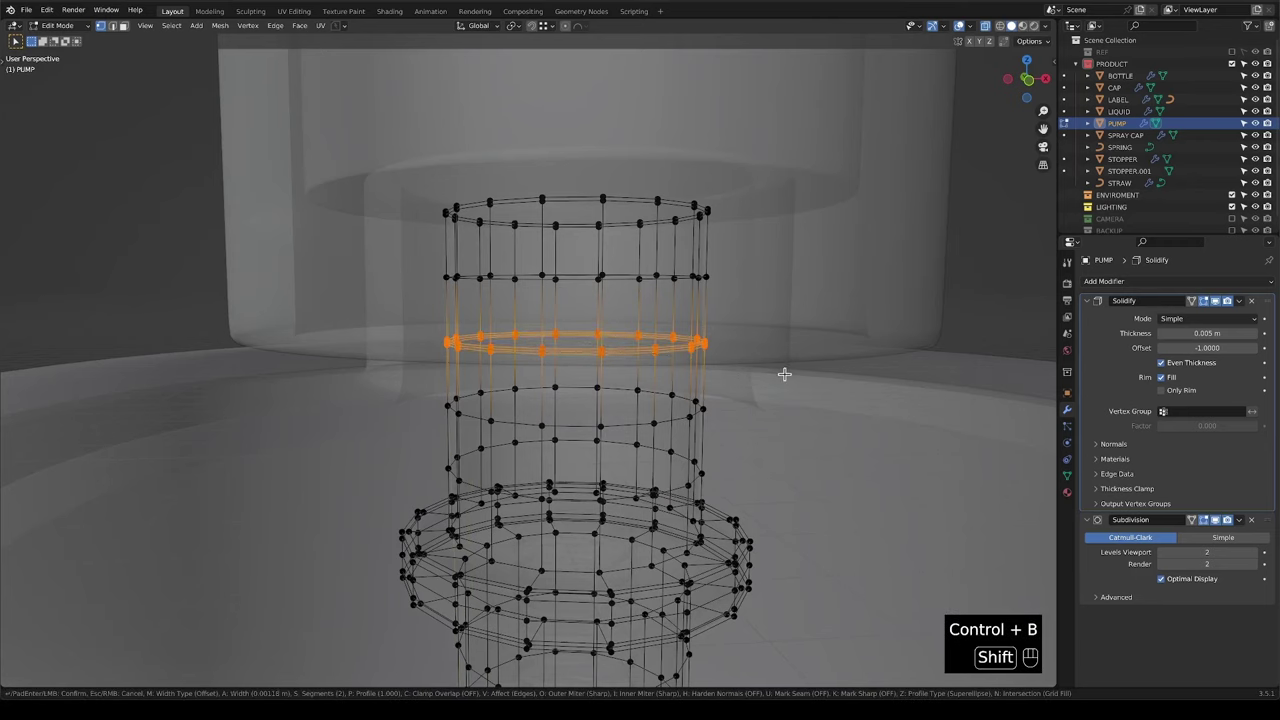
click(784, 373)
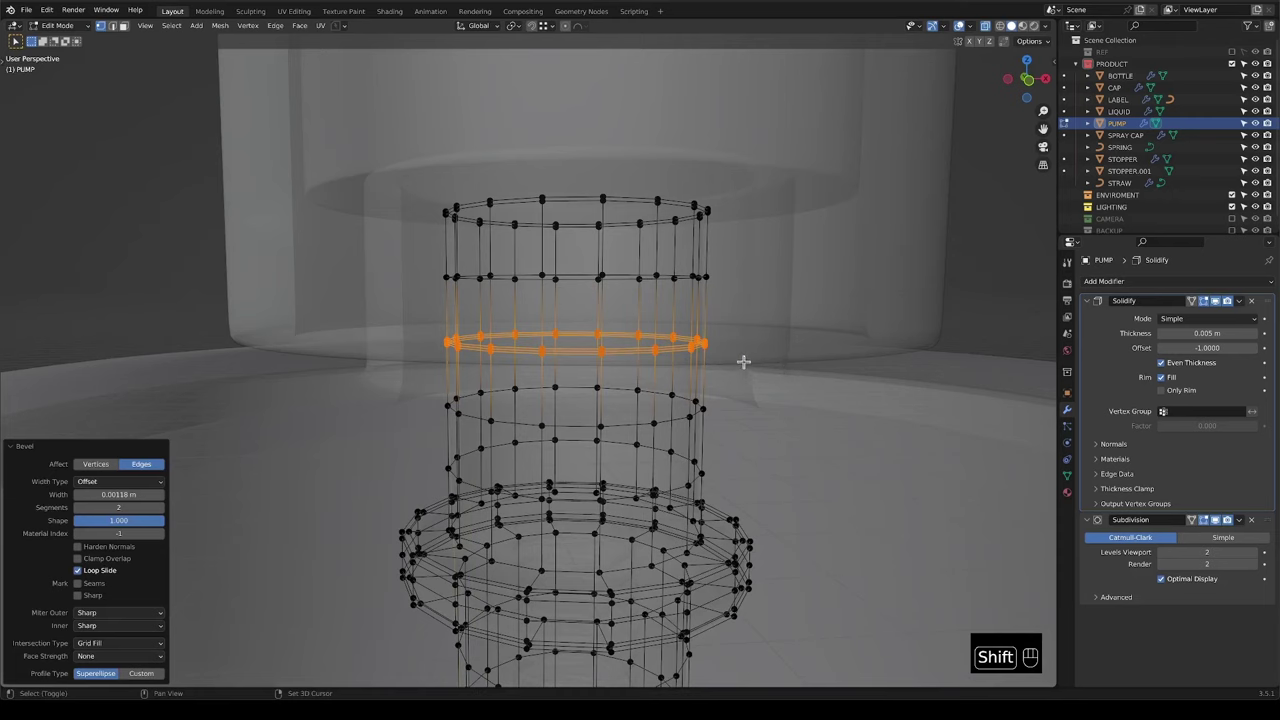
Select the pump tube's upper section down to the bevelled loop and scale it by about 1.375 in X and Y only.
alt+click(665, 200)
key(ctrl+KP_Add)
key(ctrl+KP_Add)
key(ctrl+KP_Add)
key(ctrl+KP_Add)
key(ctrl+KP_Add)
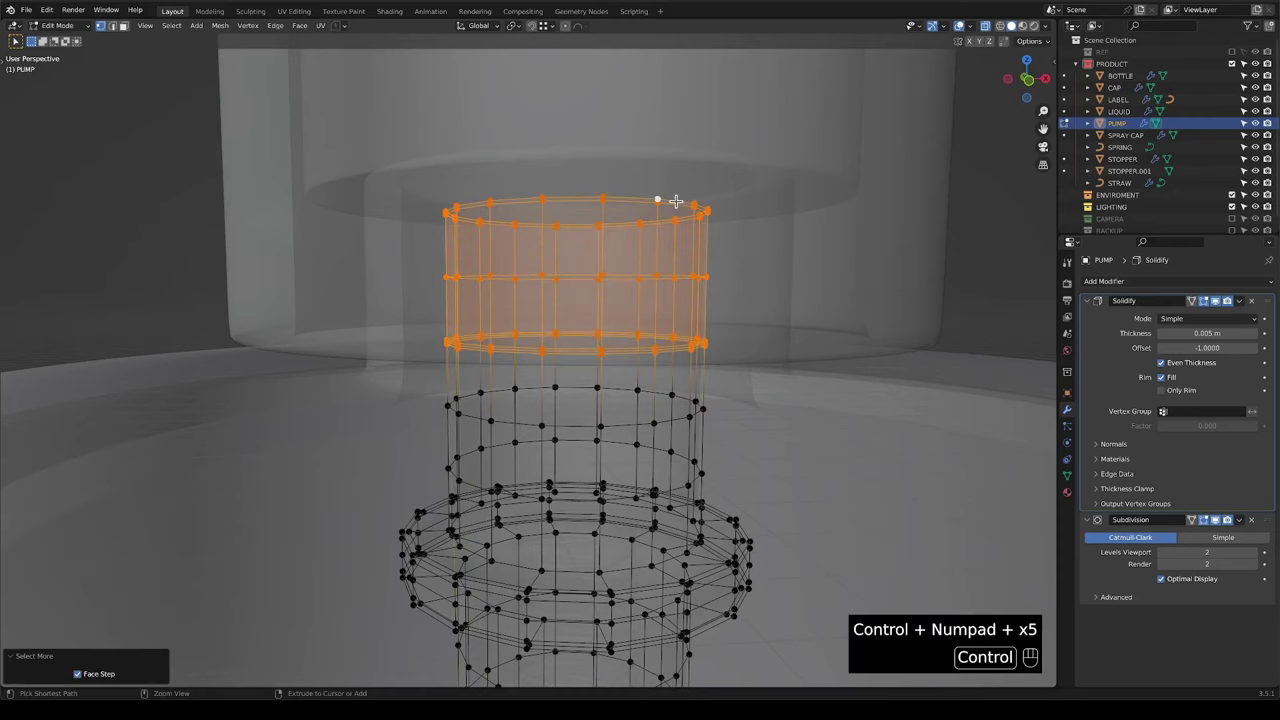
key(ctrl+KP_Subtract)
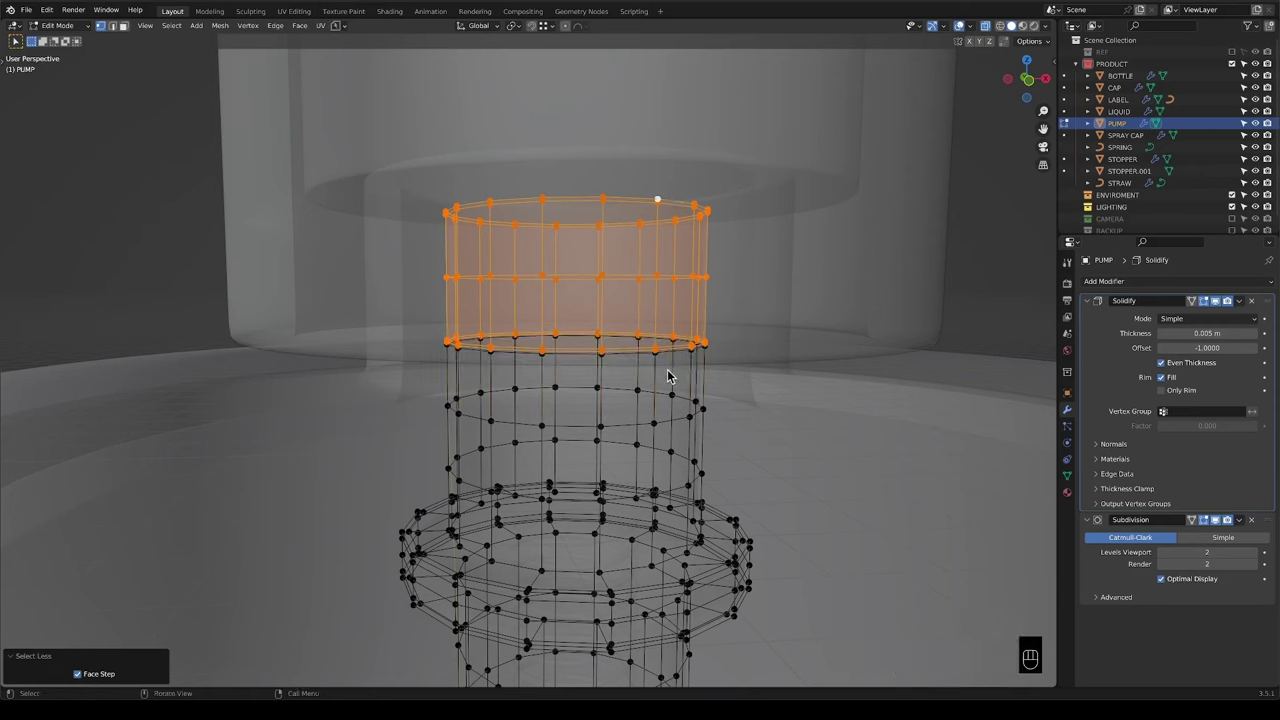
key(ctrl)
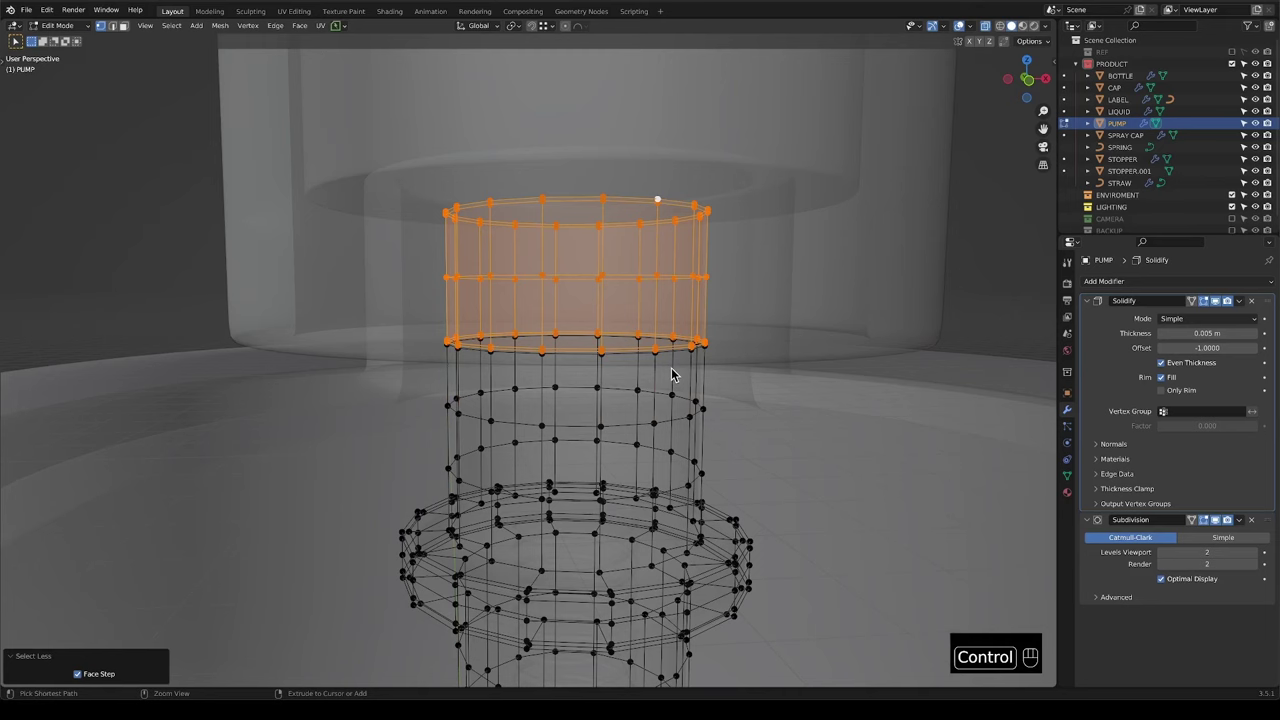
key(ctrl+KP_Subtract)
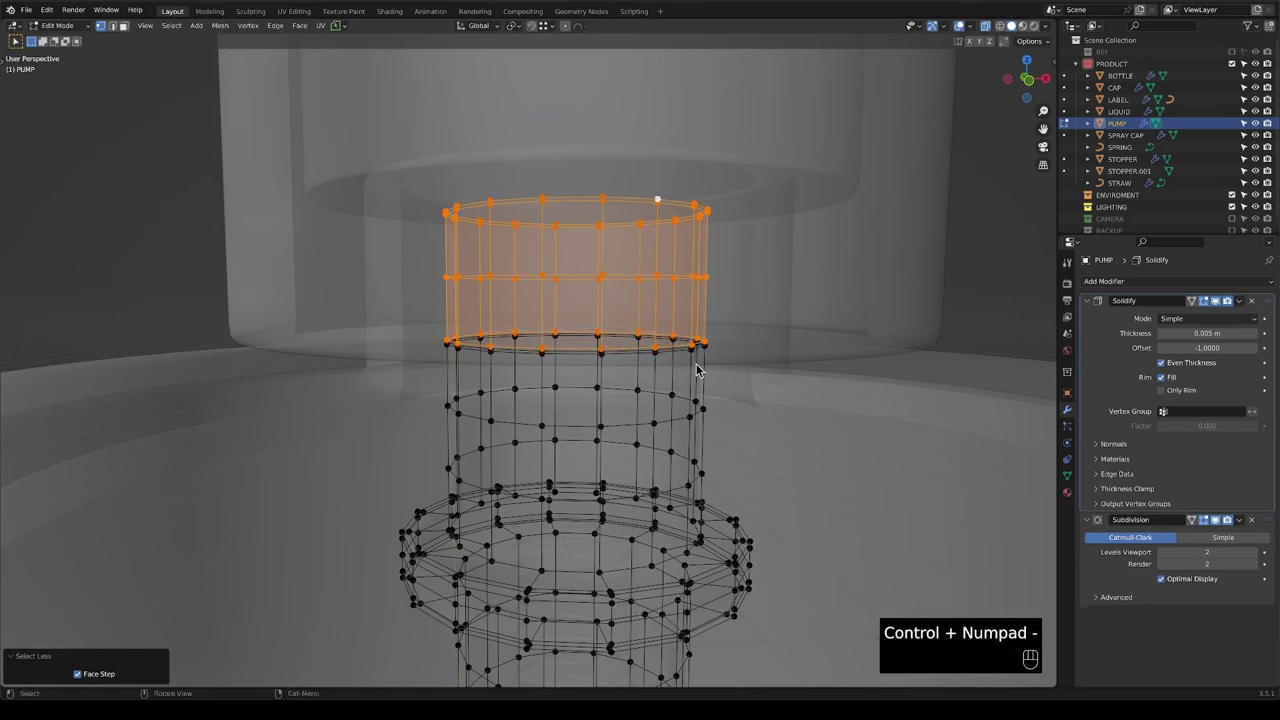
key(s)
key(shift+z)
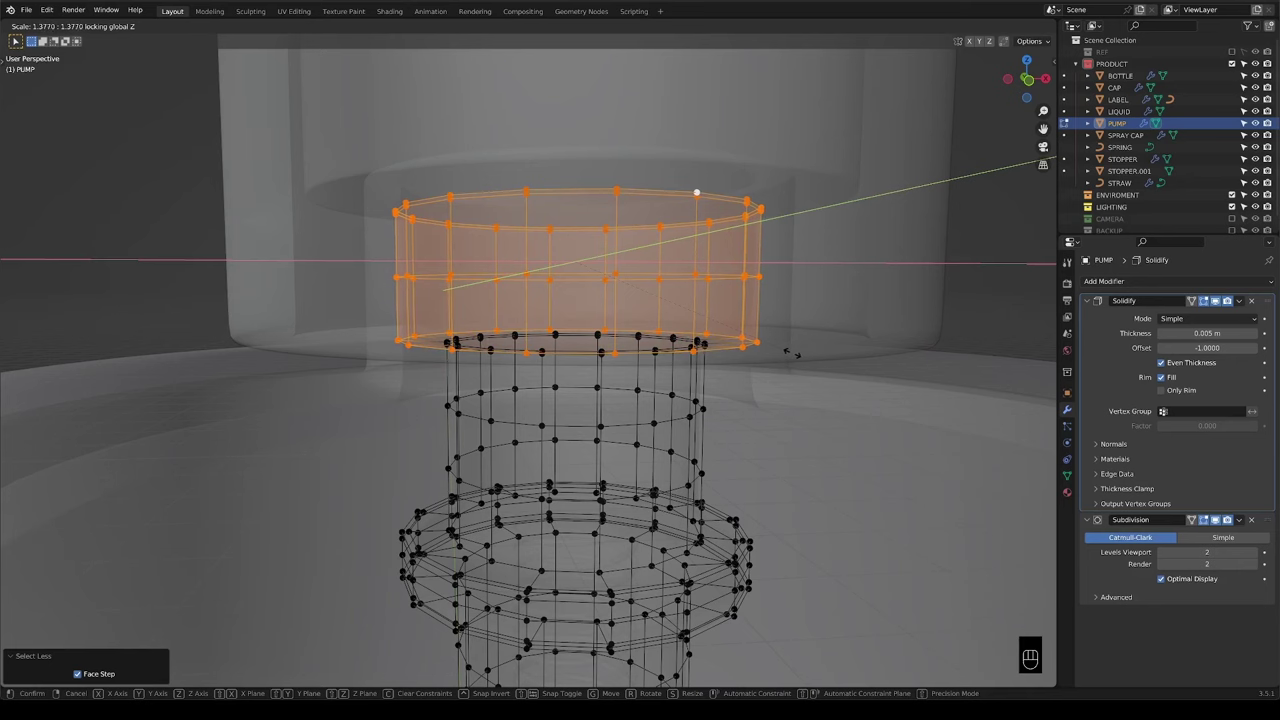
click(790, 353)
Add one supporting edge loop on the underside of the widened pump section, slid towards the inner tube with a factor of about 0.75.
mouse_move(729, 414)
middle_down()
mouse_move(714, 400)
mouse_move(720, 380)
mouse_move(704, 418)
middle_up()
key(ctrl+r)
click(702, 420)
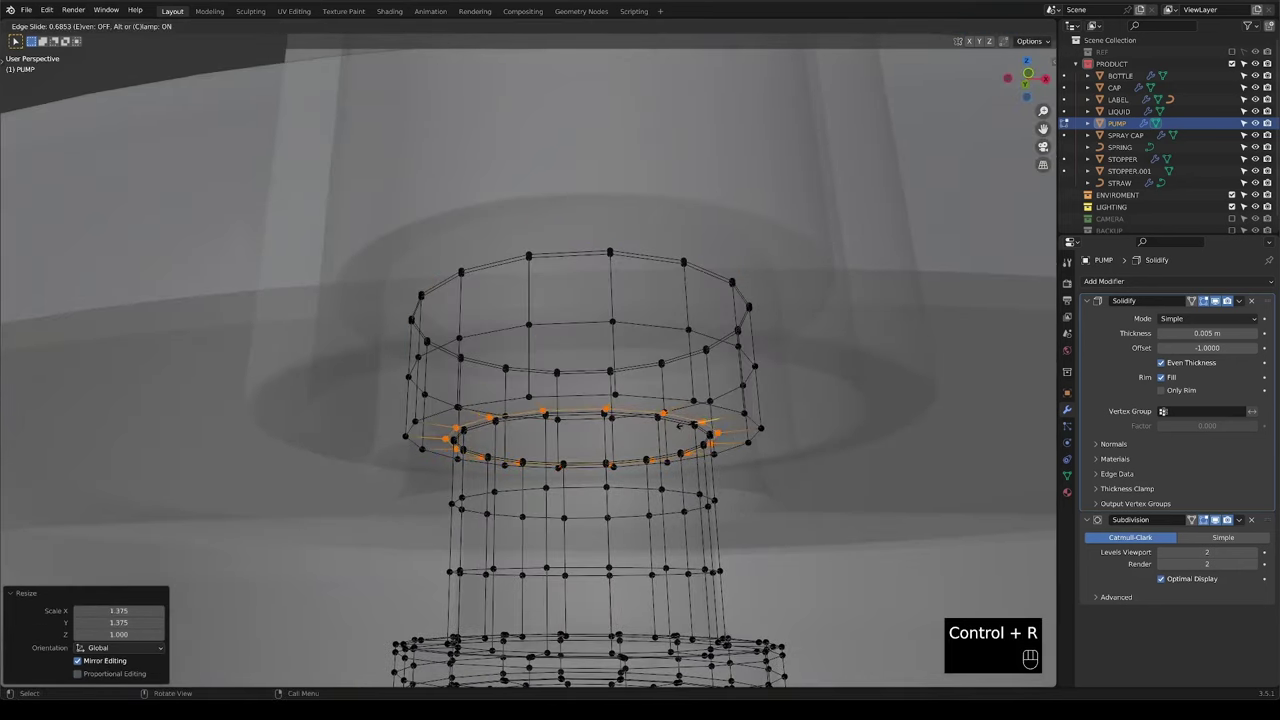
click(677, 425)
key(ctrl+r)
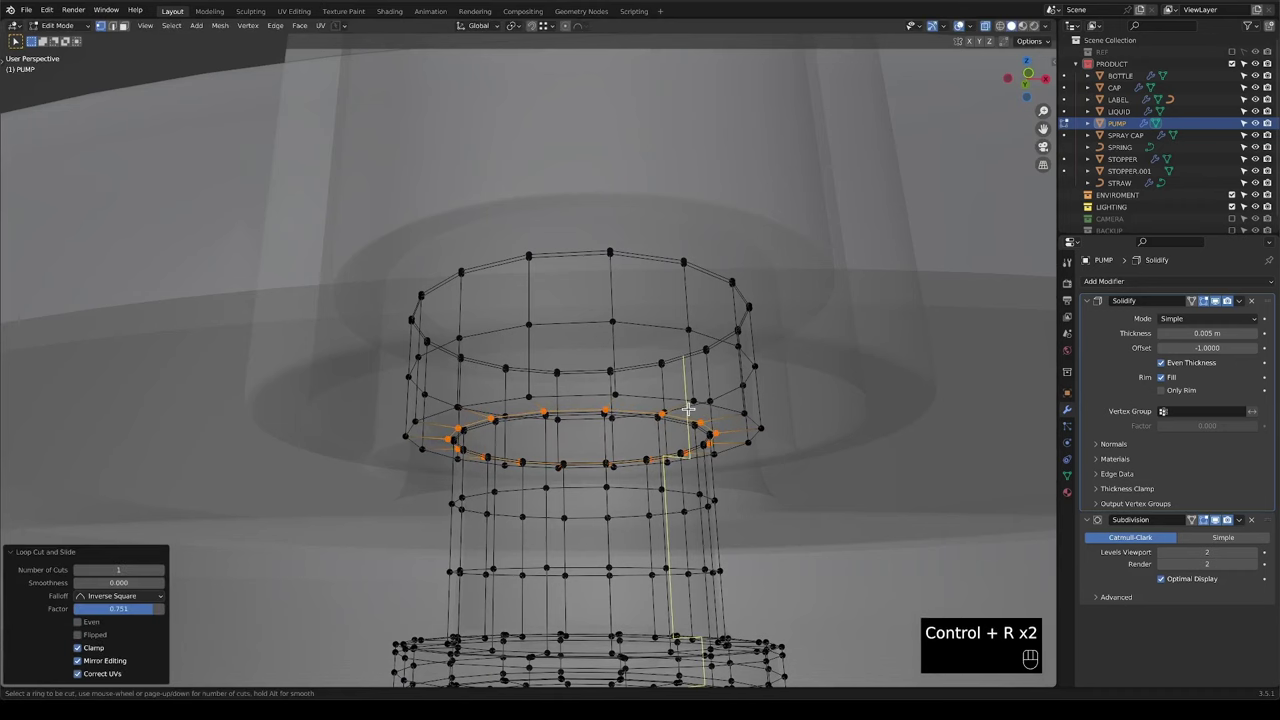
right_click(651, 400)
Bevel the outer bottom edge loop of the widened pump section with 2 segments and a width of about 0.0024 m, and finish mesh editing.
alt+click(648, 397)
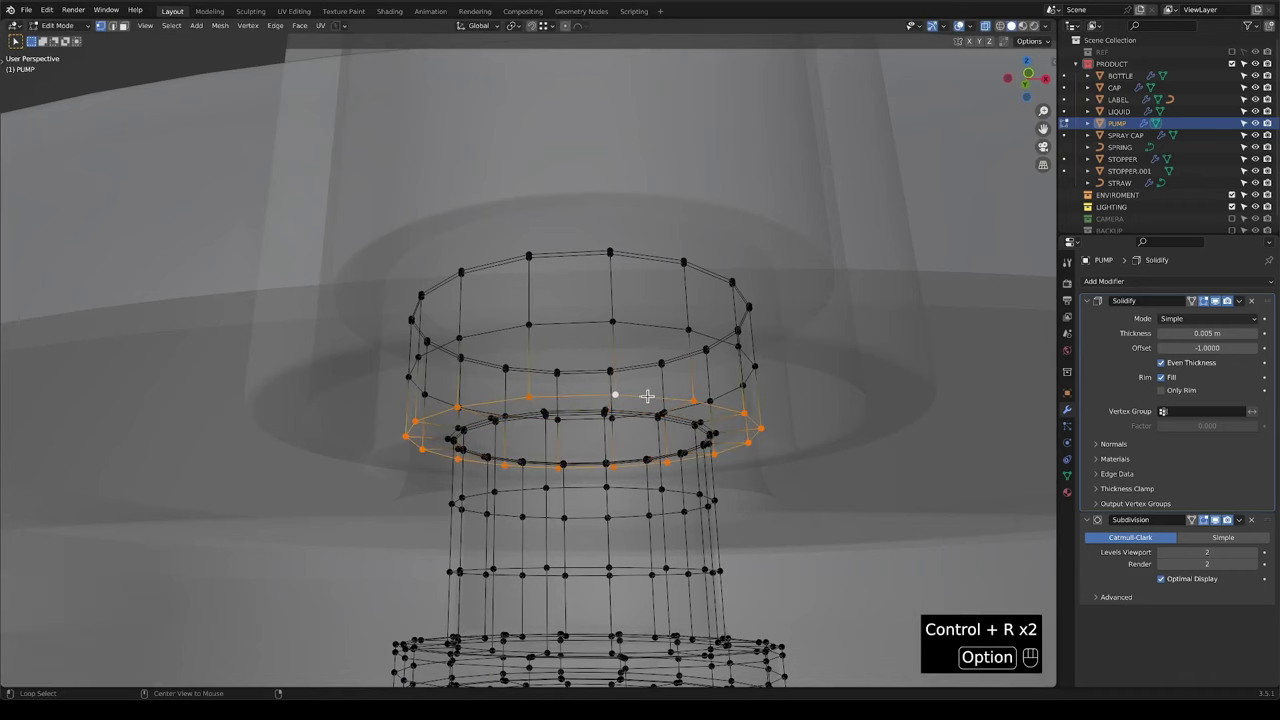
key(ctrl+b)
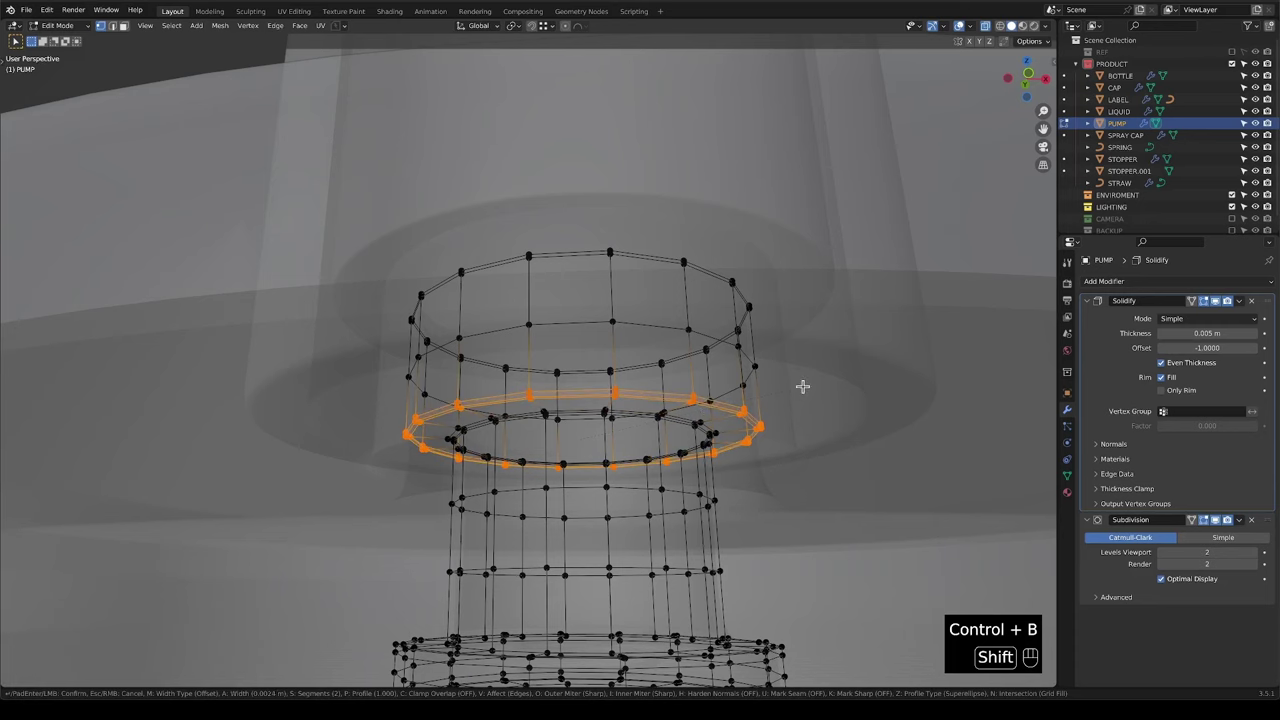
click(800, 383)
key(Tab)
scroll(605, 402, up, 4)
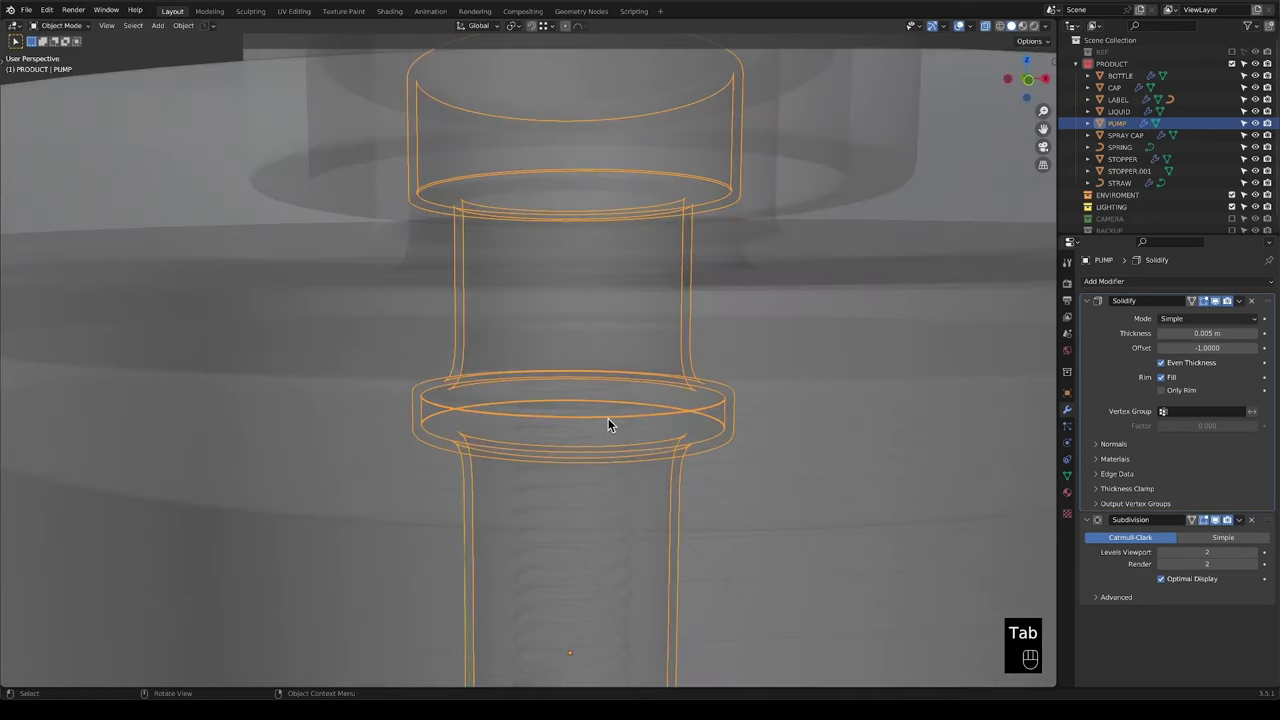
Turn off X-ray display and show the whole bottle in front view.
key(KP_1)
scroll(606, 405, down, 5)
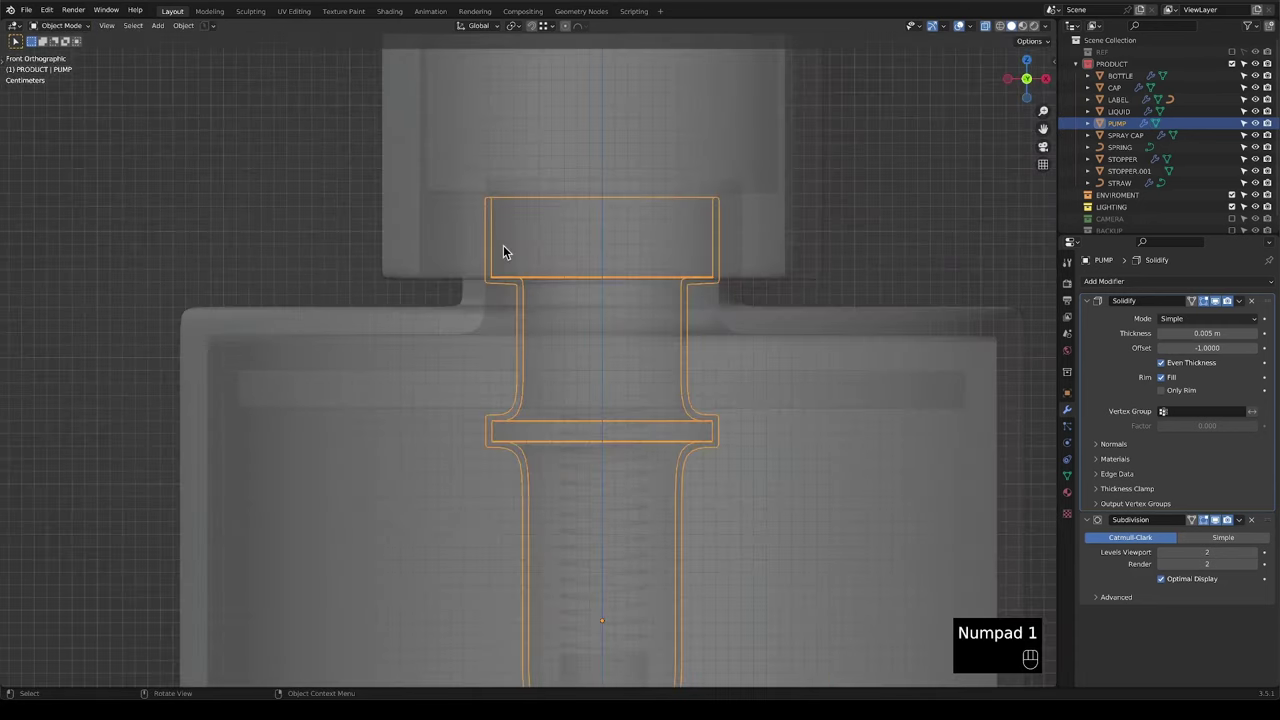
scroll(731, 250, down, 5)
shift+middle_drag(683, 329, 700, 257)
scroll(680, 290, down, 2)
key(alt+z)
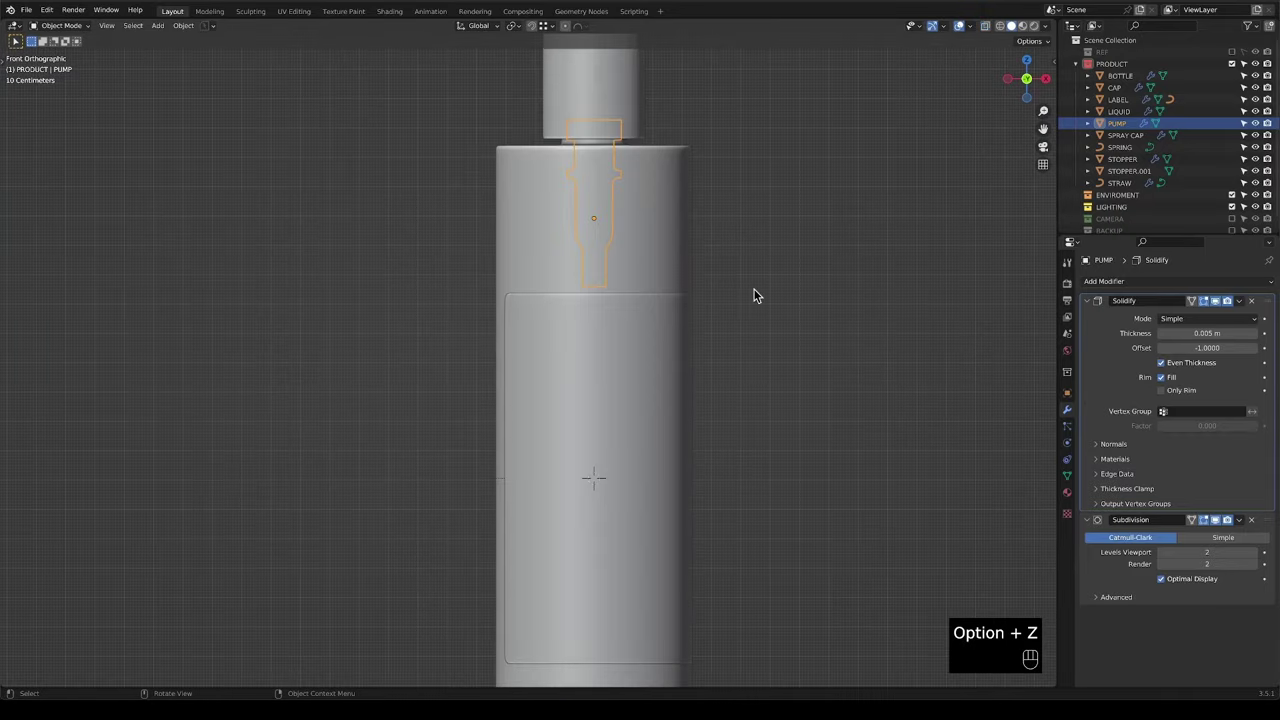
scroll(735, 322, down, 2)
shift+middle_drag(728, 329, 720, 277)
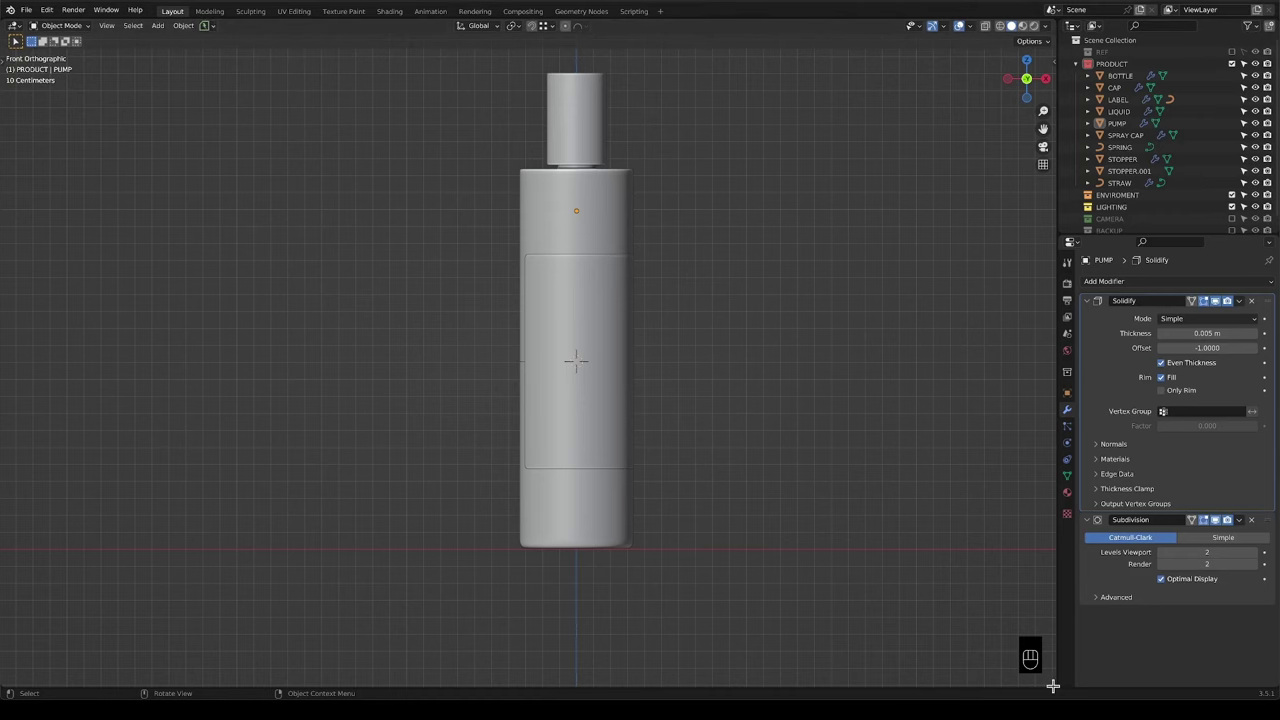
Divide the workspace into two side-by-side 3D viewports above a Shader Editor.
drag(1053, 685, 1023, 405)
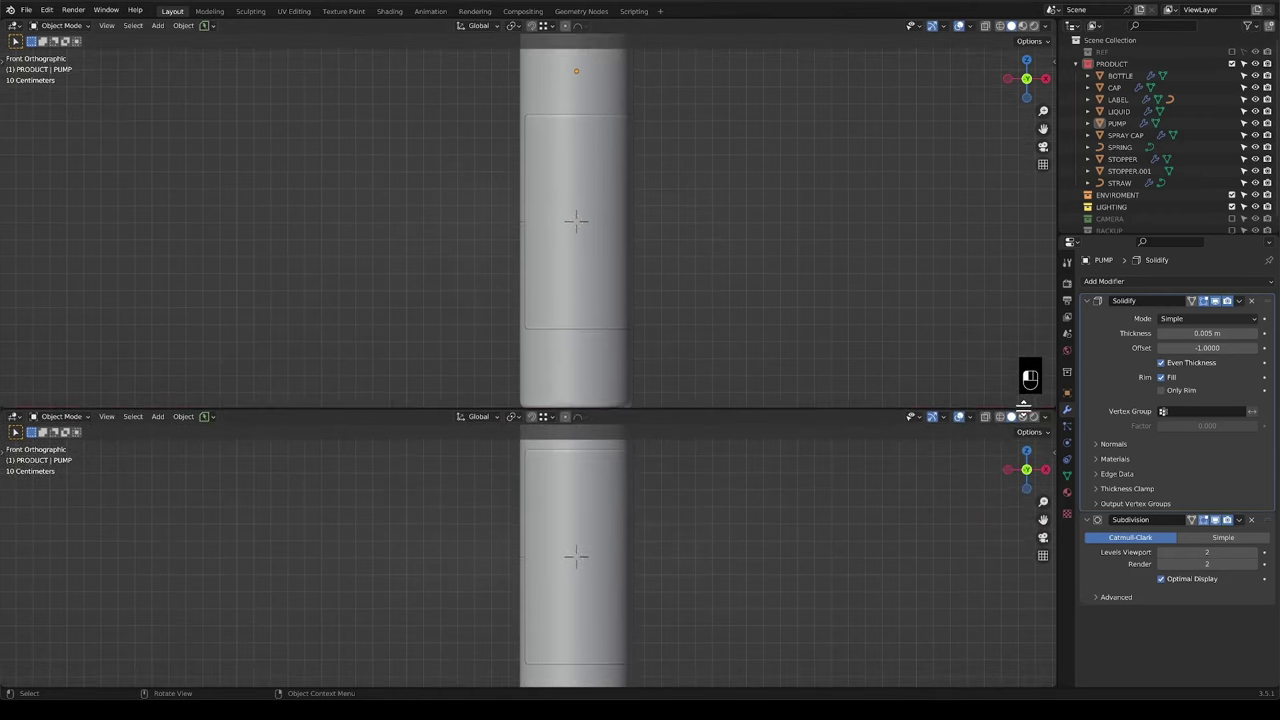
click(16, 417)
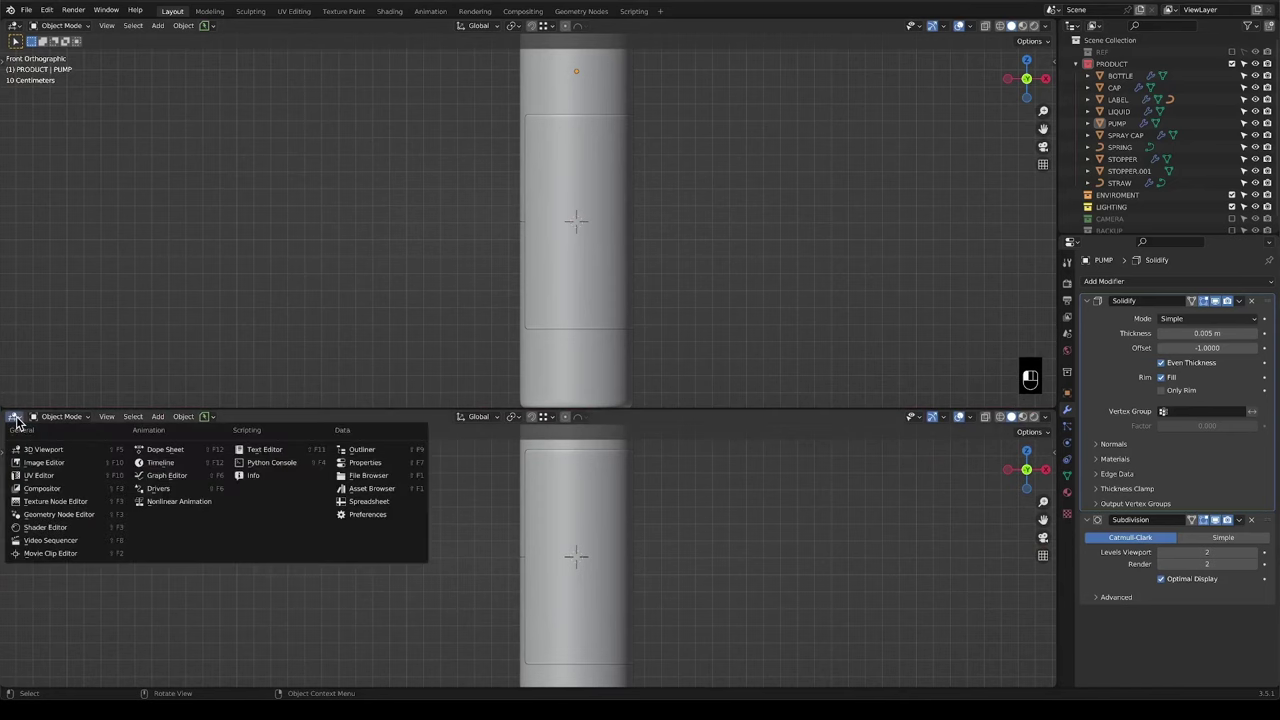
click(55, 517)
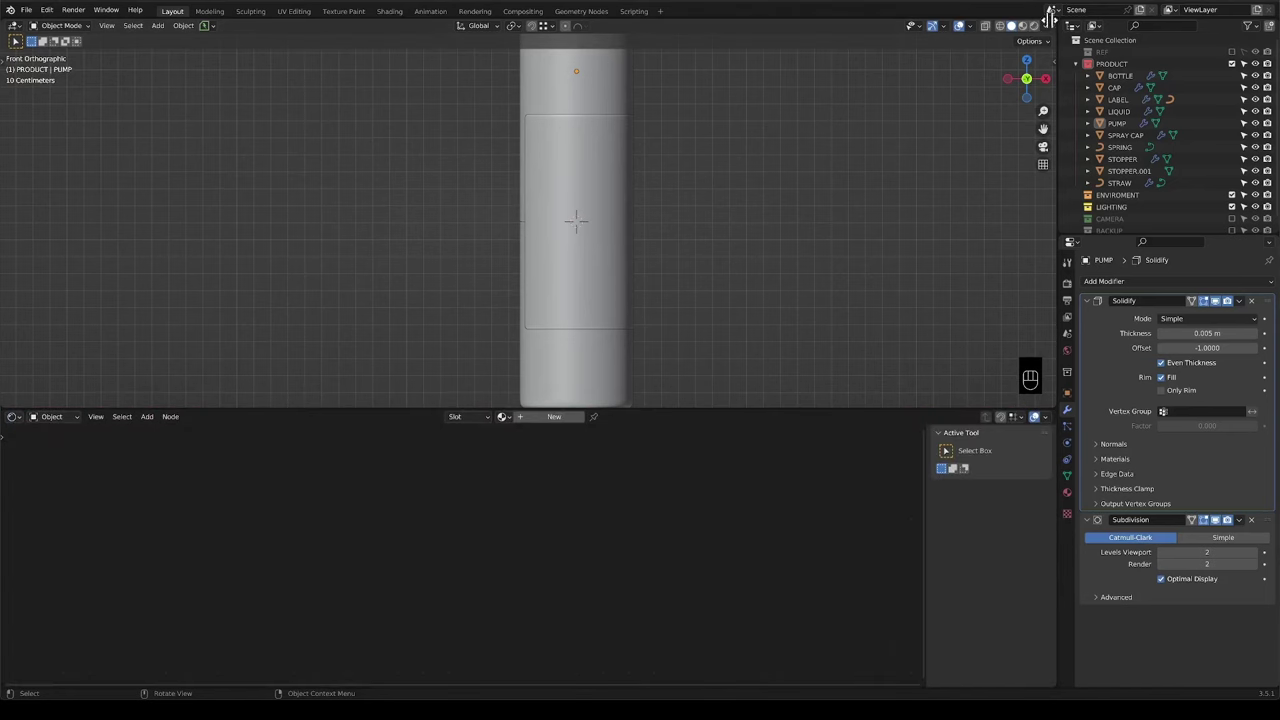
drag(1050, 18, 479, 32)
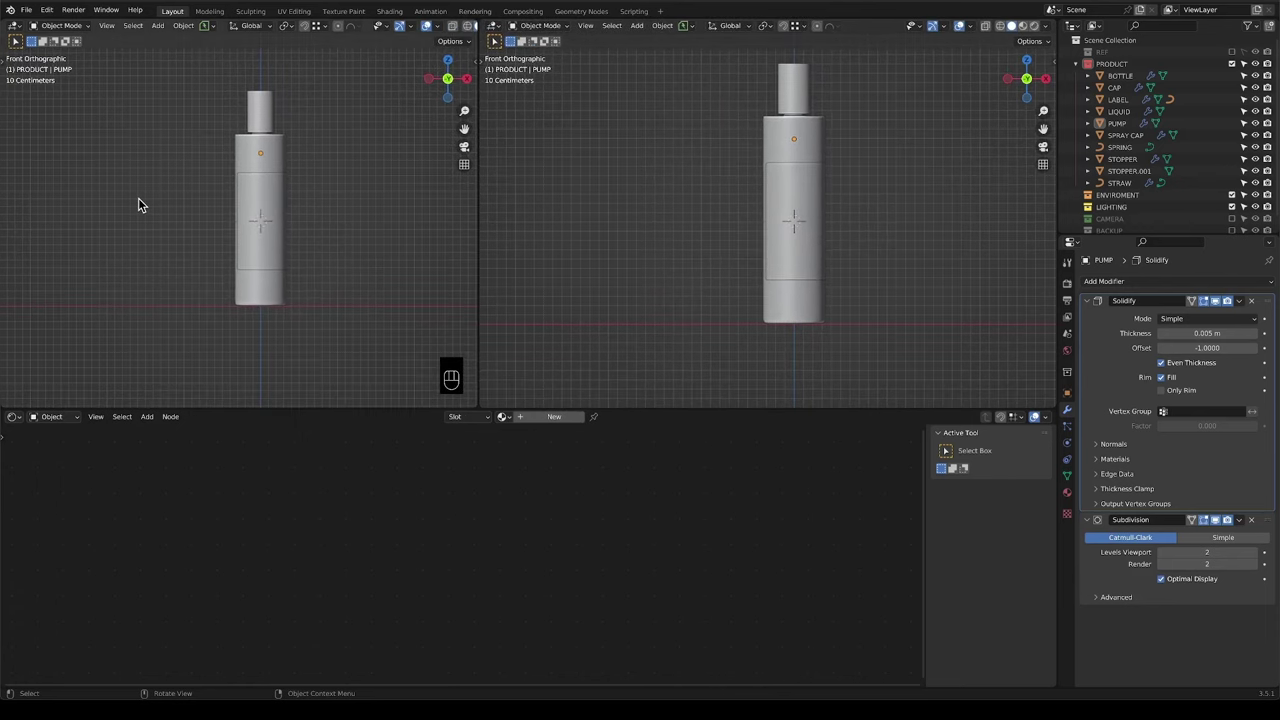
Collapse the PRODUCT collection, enable the CAMERA collection and look through the camera in the smaller 3D viewport.
click(1076, 63)
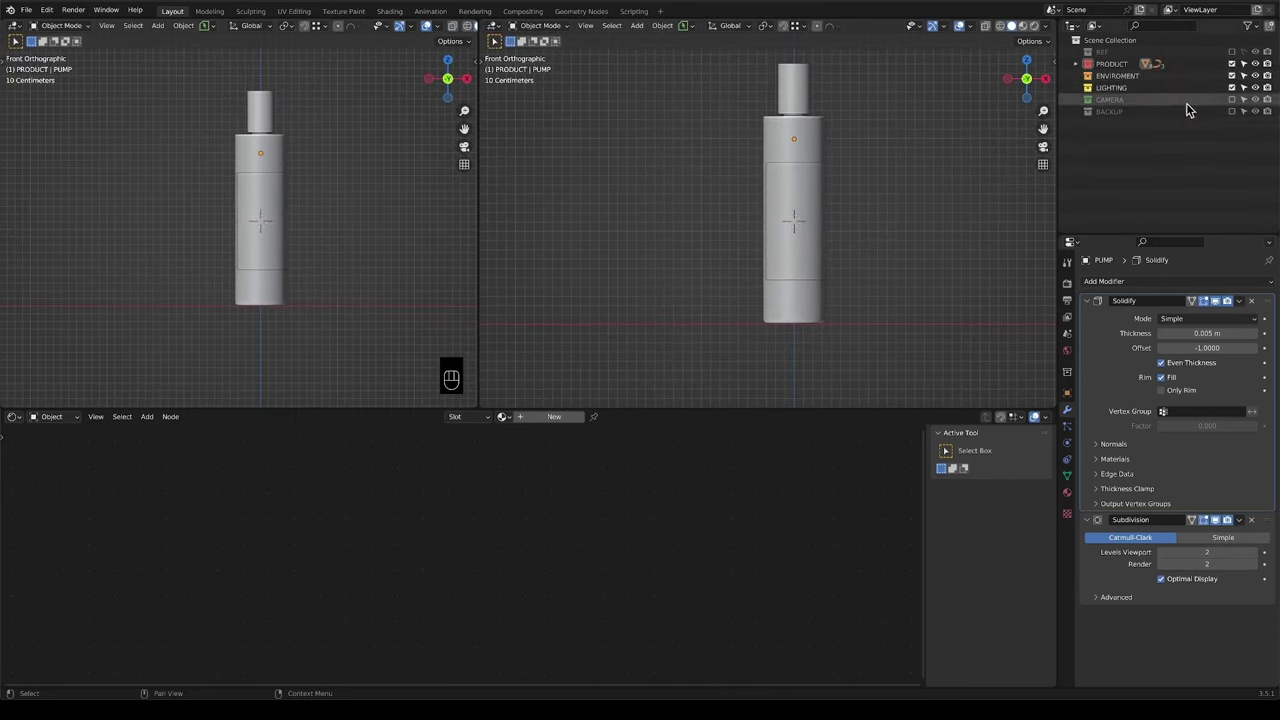
click(1232, 99)
key(KP_0)
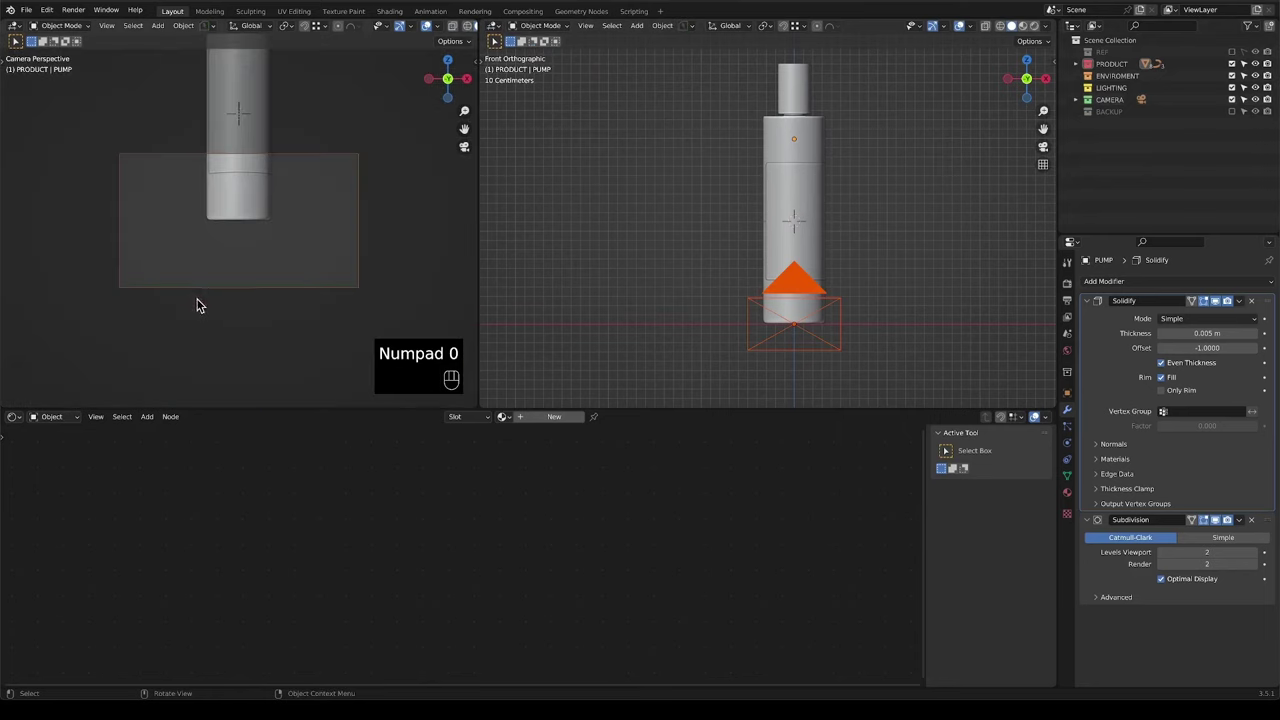
Raise the camera about 1.12 m along the global Z axis.
middle_drag(855, 293, 808, 293)
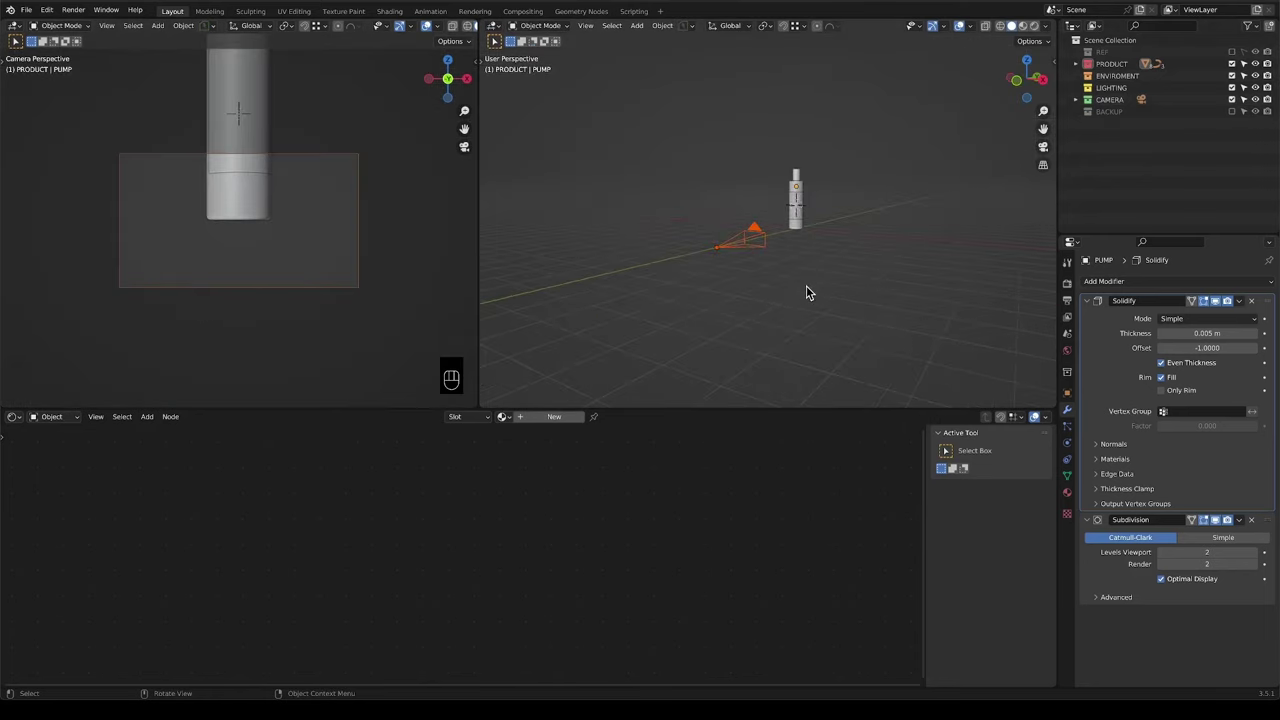
key(g)
key(z)
click(823, 263)
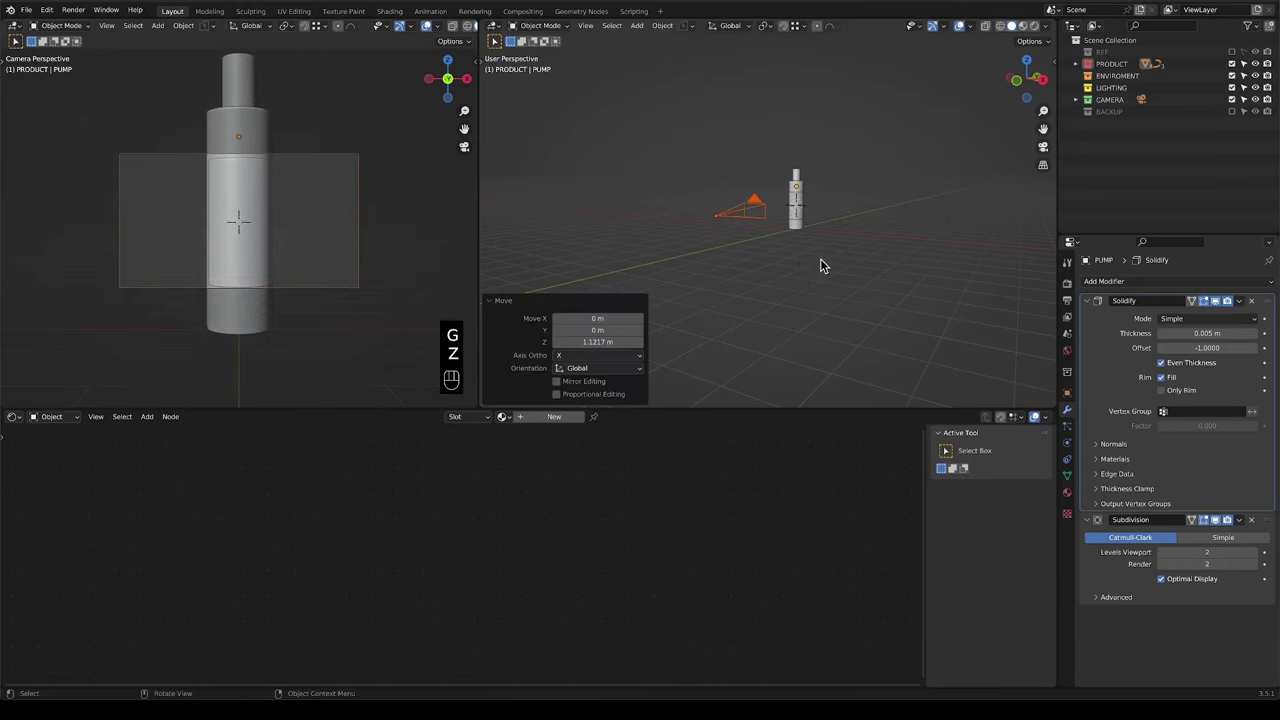
Move the camera back about 8.2 m along negative Y and raise it another 0.3 m along Z to fit the bottle in frame.
scroll(820, 264, down, 2)
key(g)
key(y)
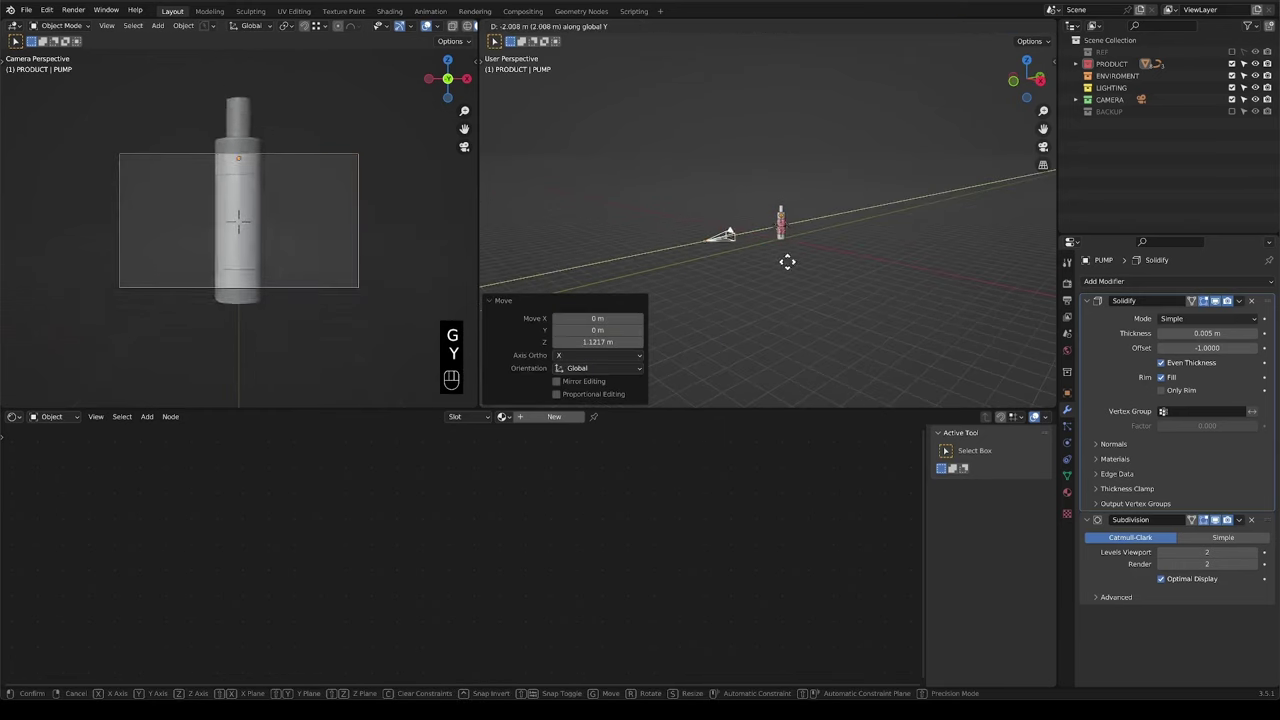
click(710, 284)
key(g)
key(z)
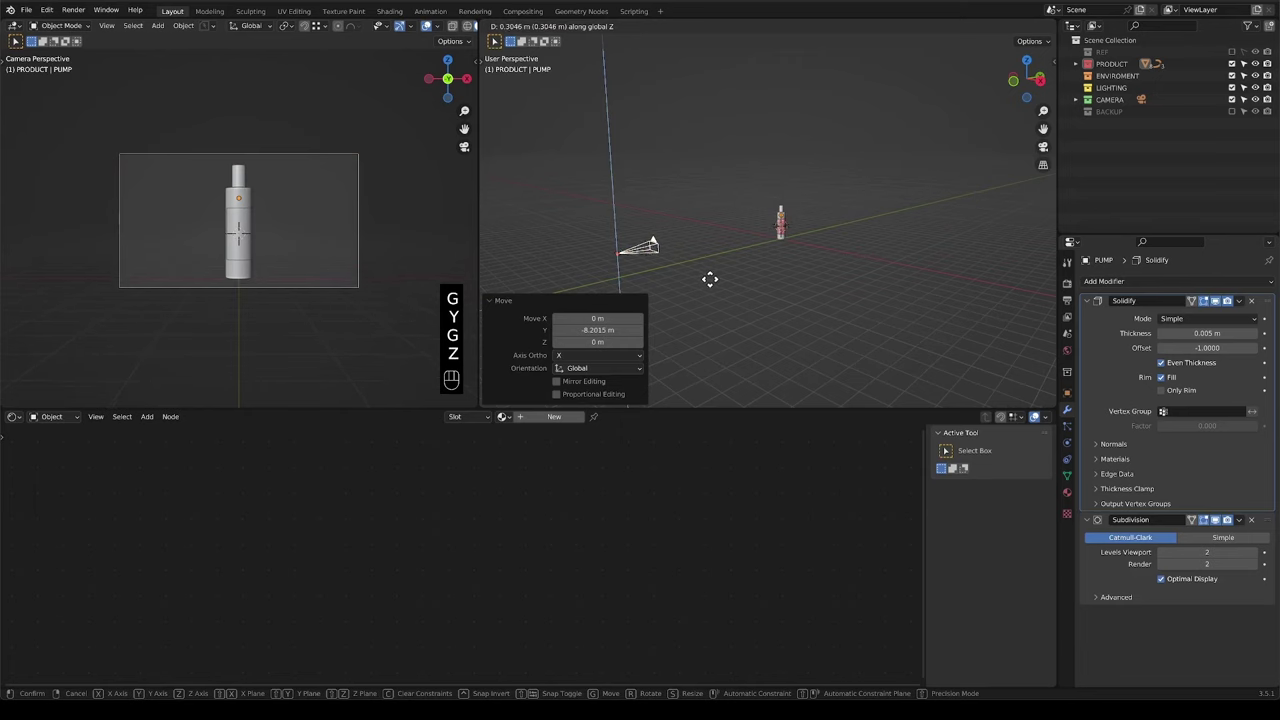
click(710, 280)
Set a render region covering the whole camera frame and fit the frame in its viewport.
scroll(334, 148, up, 1)
key(super+b)
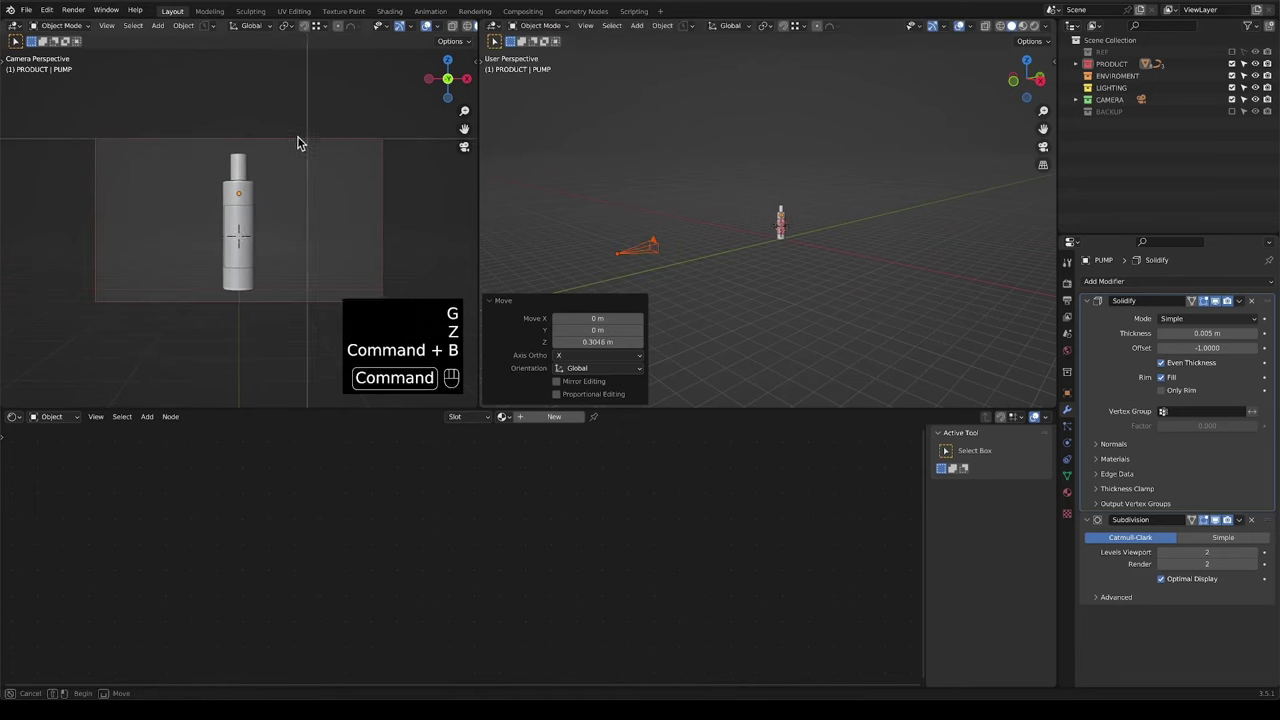
drag(86, 128, 377, 304)
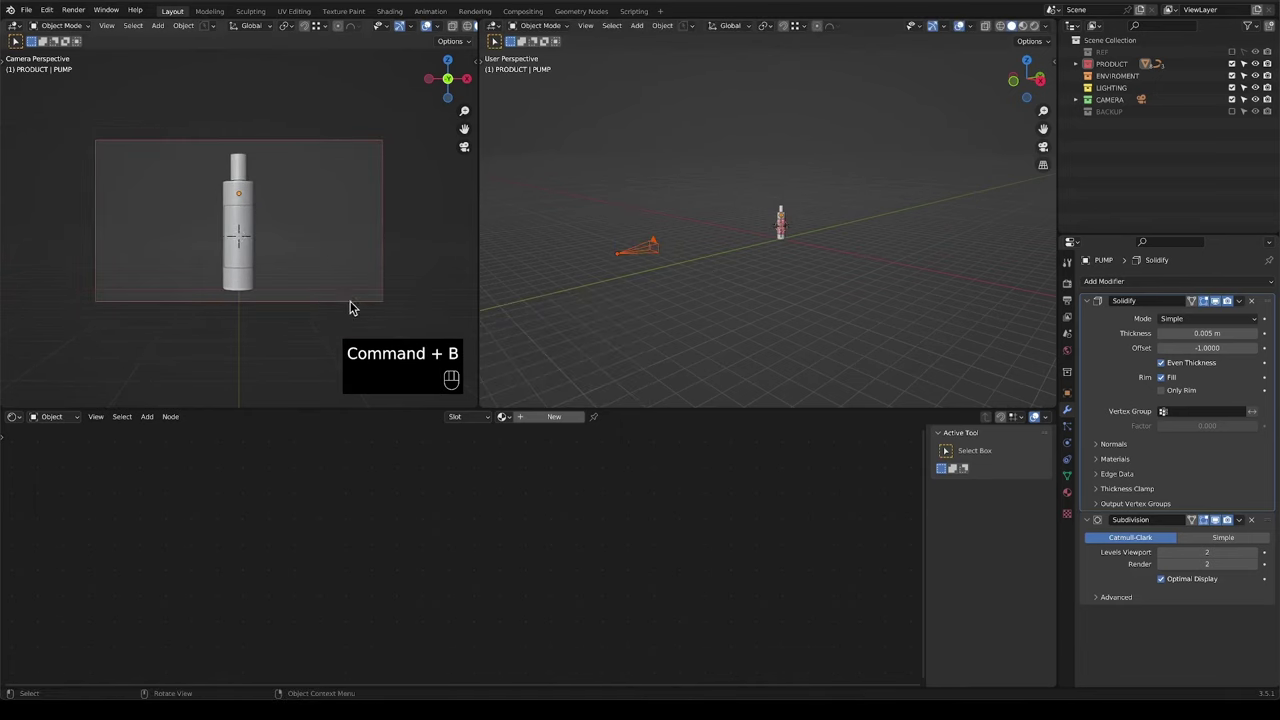
scroll(294, 294, up, 2)
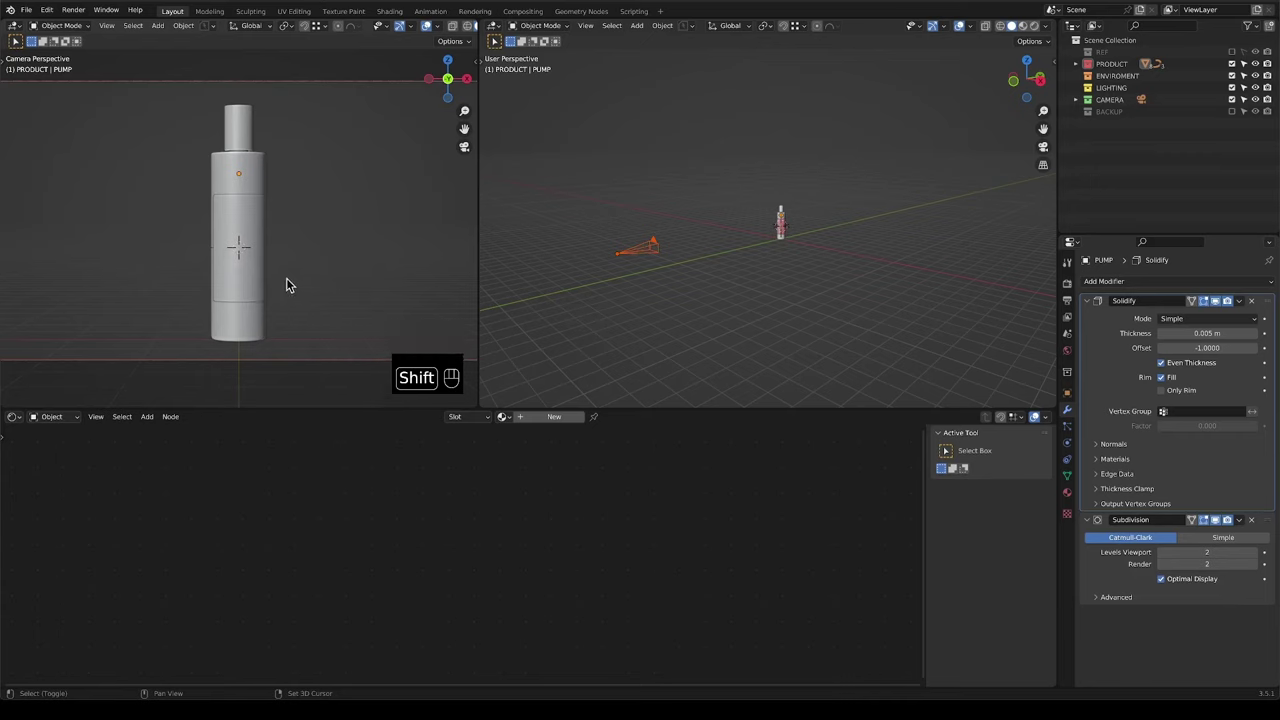
scroll(310, 199, down, 1)
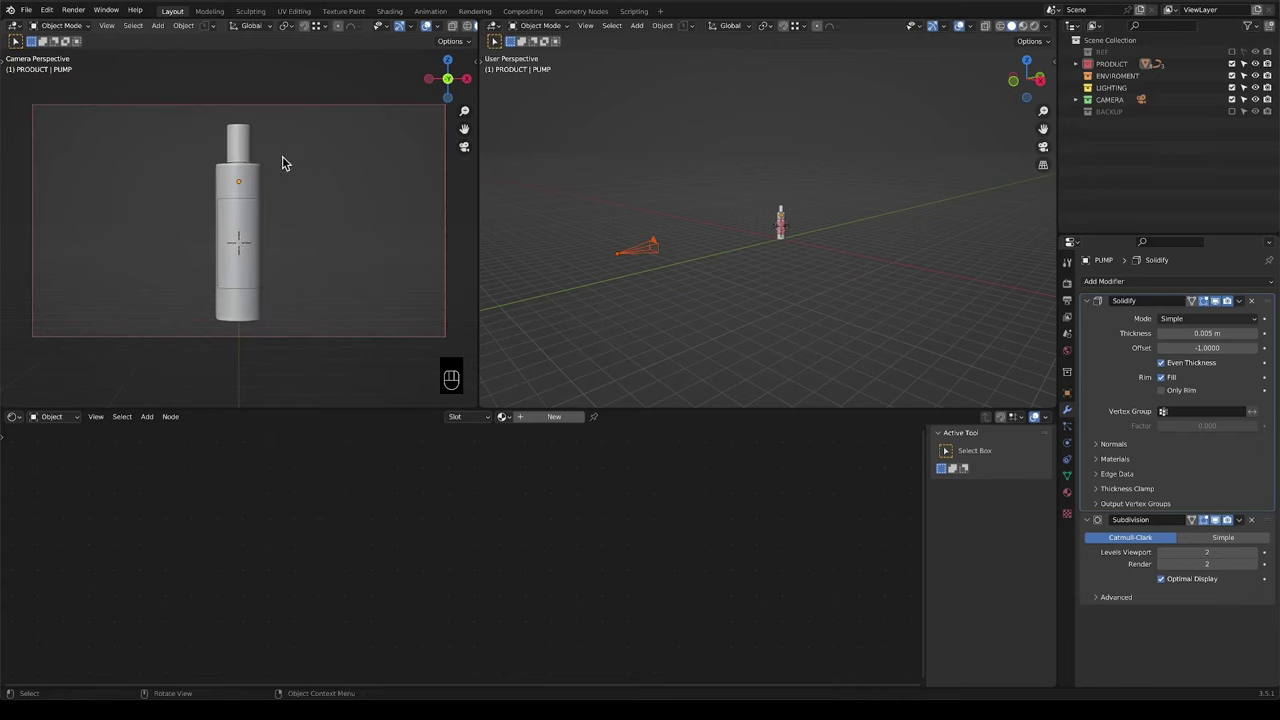
Switch the camera viewport to Rendered shading.
key(z)
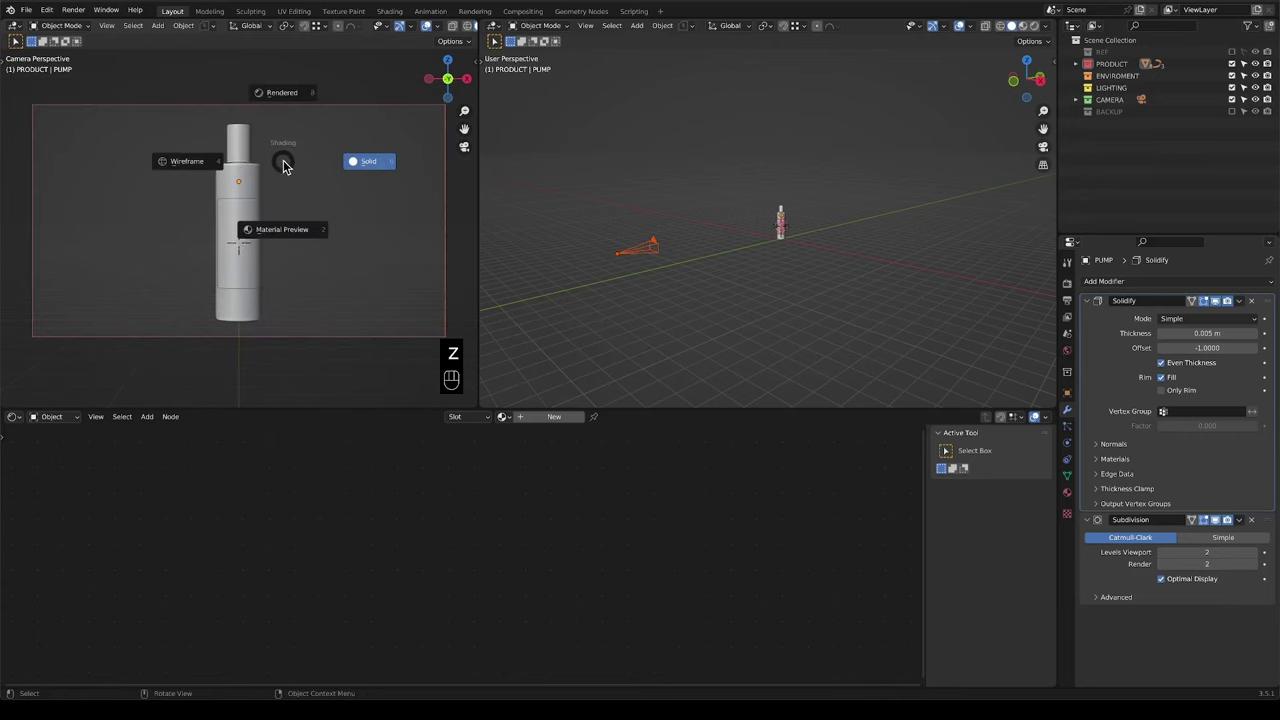
click(270, 96)
scroll(273, 246, up, 1)
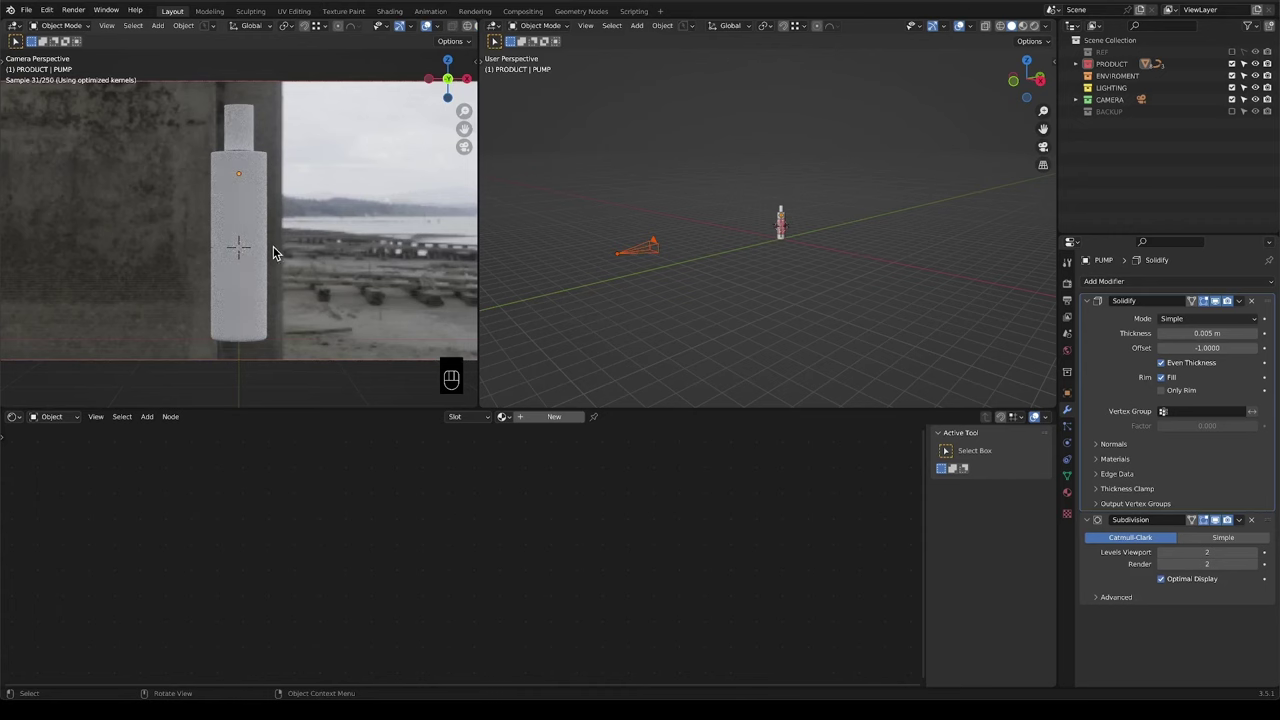
scroll(273, 246, down, 1)
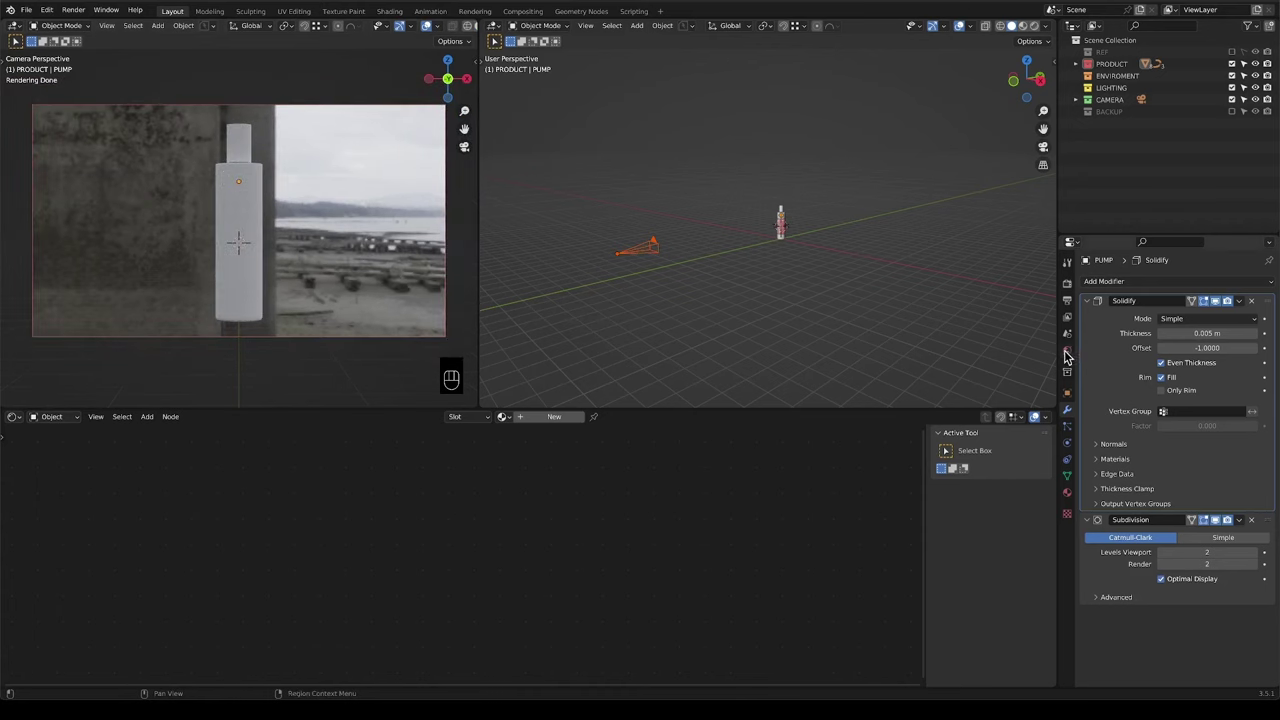
Set the world background's strength to 0.
click(1067, 352)
click(1208, 370)
text(0)
key(Return)
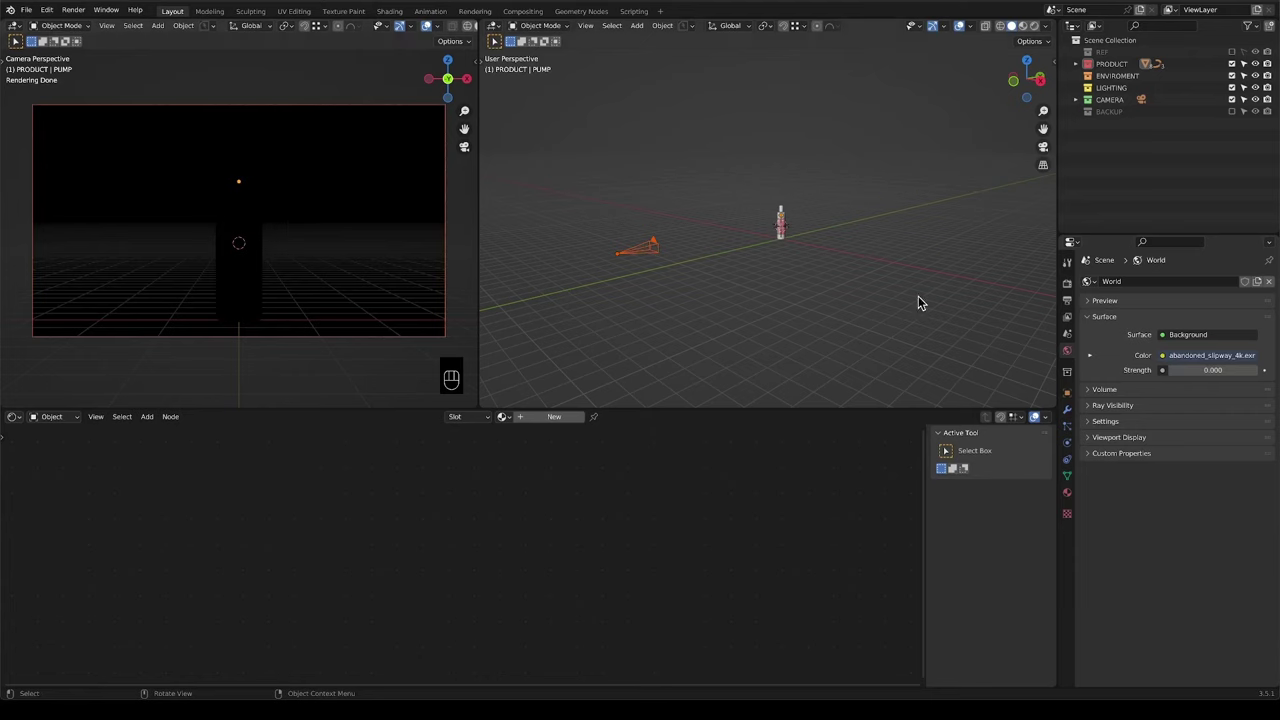
Select the bottle body under the label and bring it up close in the perspective viewport.
scroll(860, 236, up, 4)
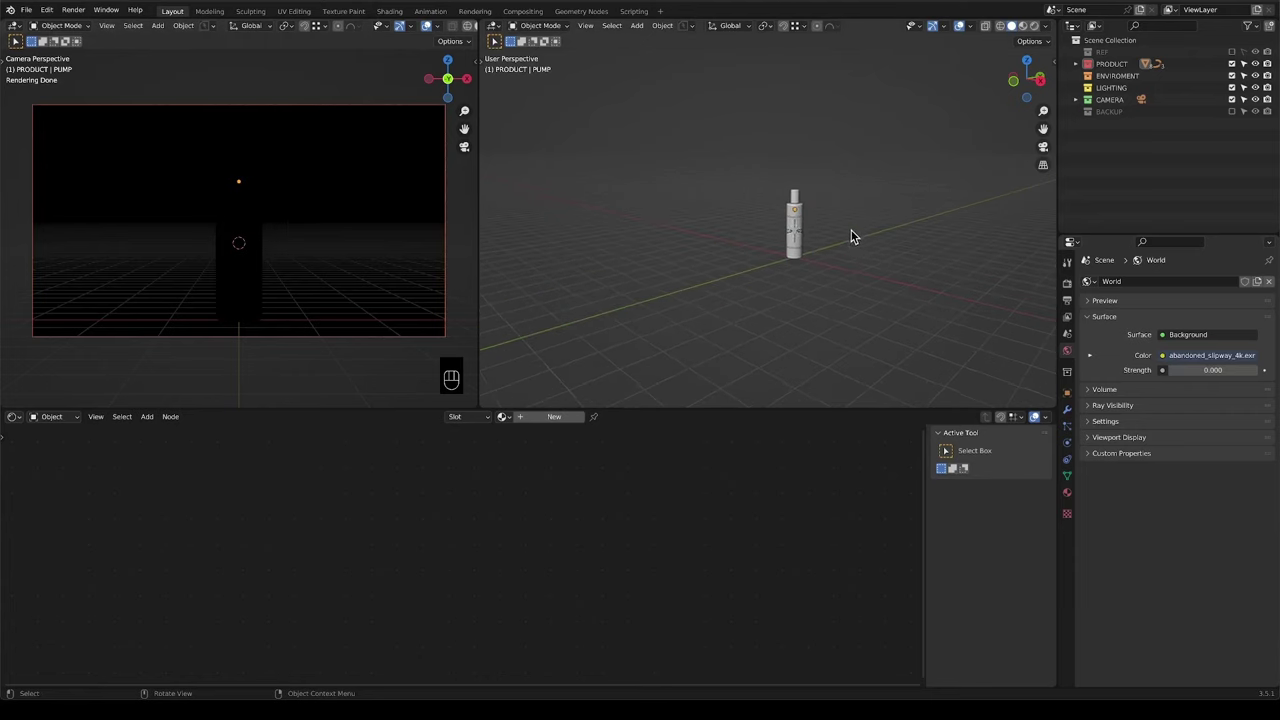
shift+middle_drag(851, 237, 800, 243)
scroll(797, 249, up, 6)
click(703, 258)
key(Tab)
key(Tab)
scroll(776, 242, up, 2)
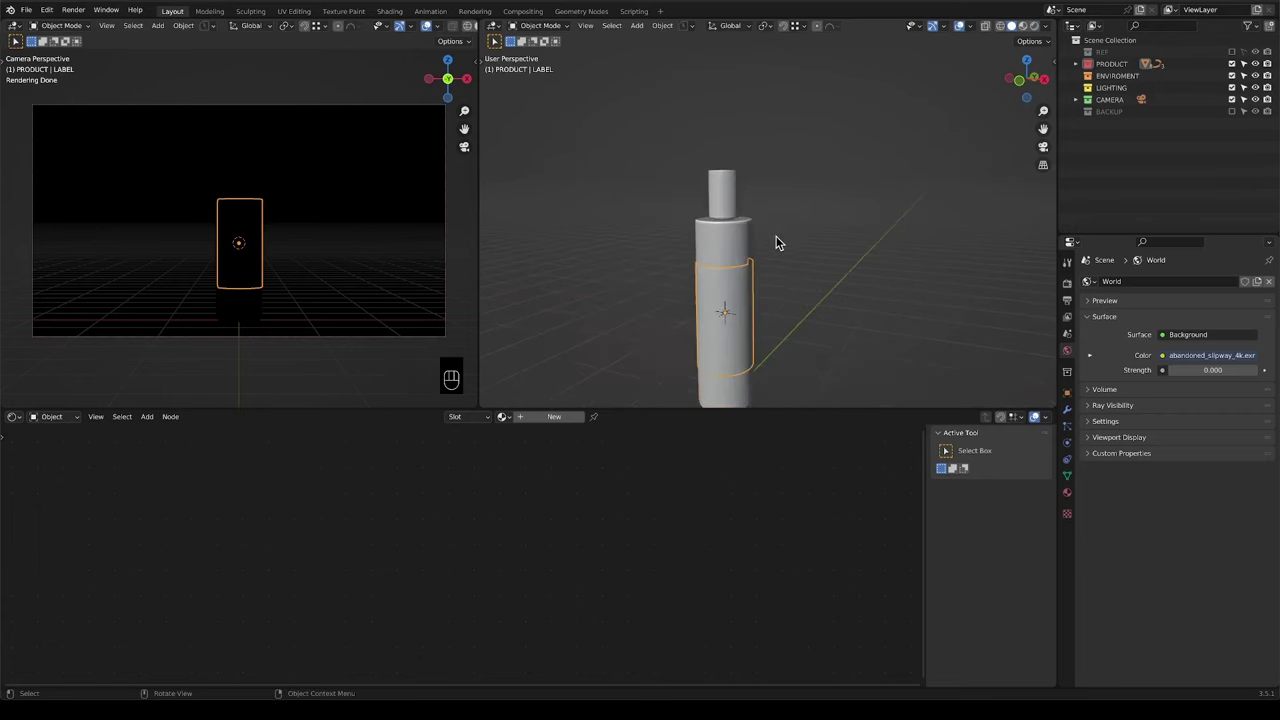
click(769, 294)
shift+middle_drag(769, 294, 840, 257)
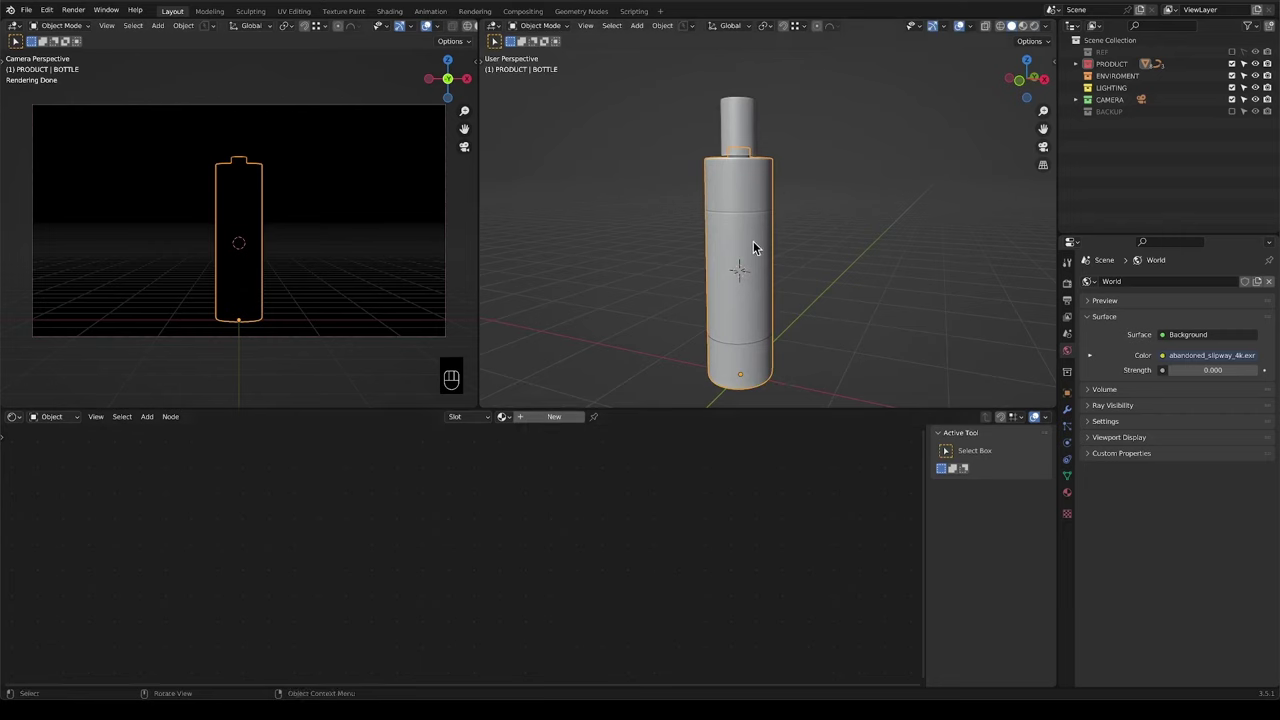
shift+middle_drag(753, 241, 748, 215)
Set the world background's strength to 1.
click(1215, 370)
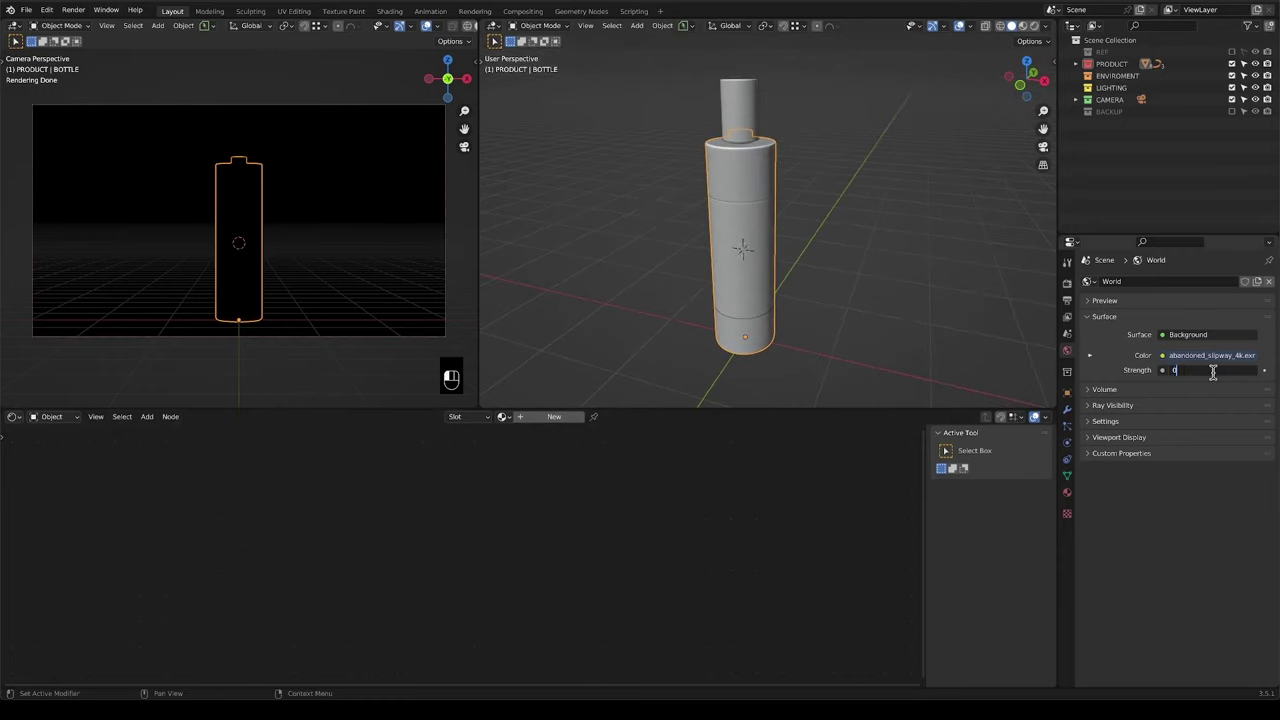
text(1)
key(Return)
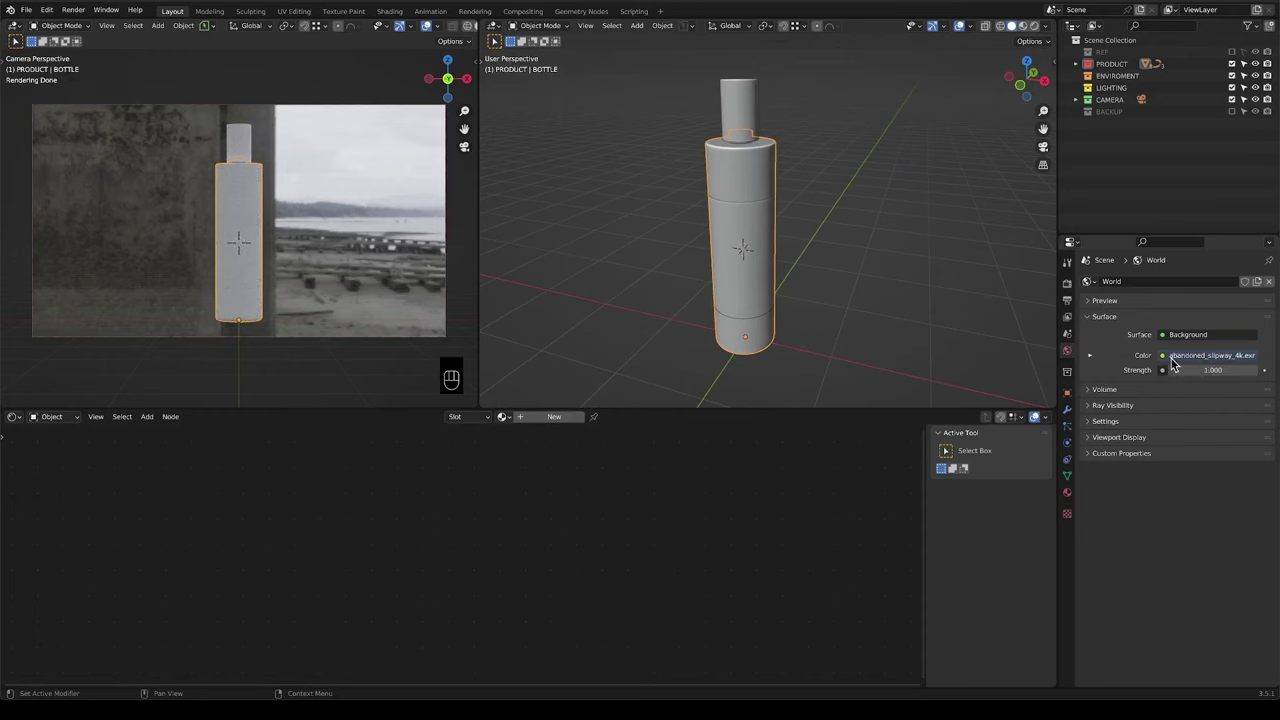
Create a new material on the bottle and name it BOTTLE.
mouse_move(843, 271)
middle_down()
mouse_move(857, 237)
mouse_move(831, 271)
mouse_move(848, 254)
middle_up()
scroll(430, 28, down, 3)
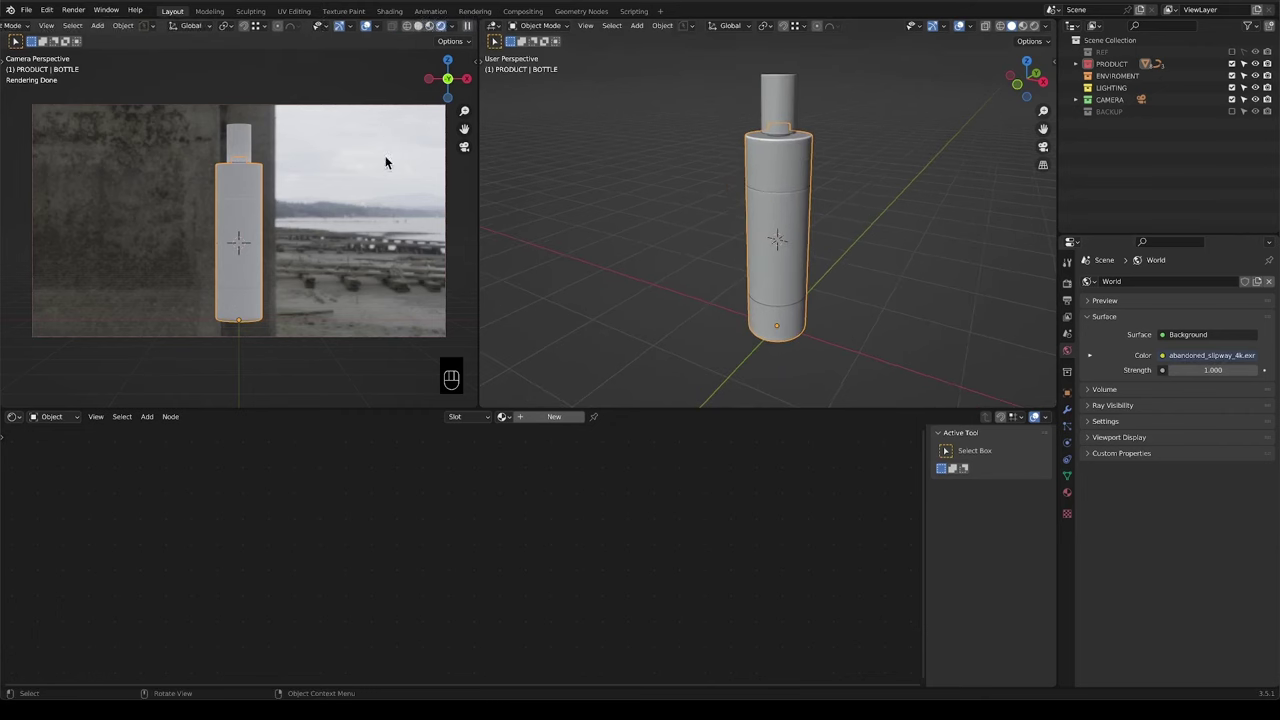
mouse_move(815, 195)
shift+middle_down()
mouse_move(826, 220)
mouse_move(811, 186)
mouse_move(823, 194)
mouse_move(810, 197)
shift+middle_up()
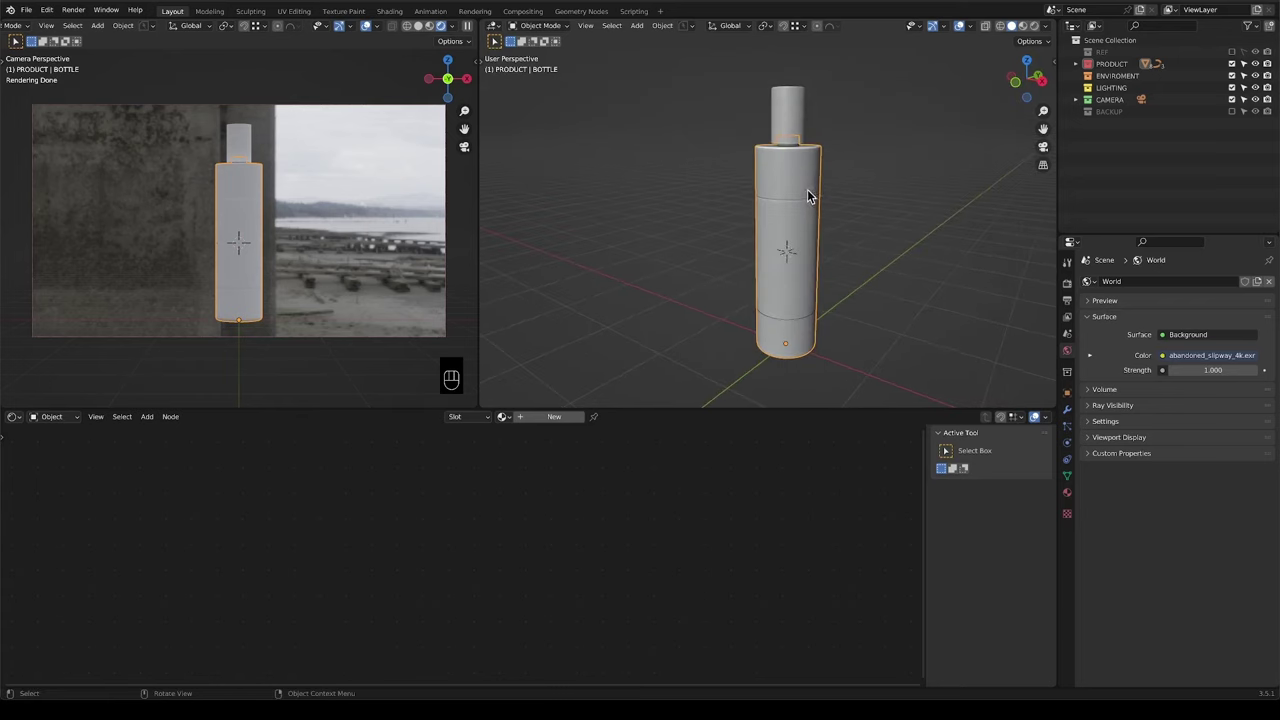
click(527, 418)
double_click(526, 417)
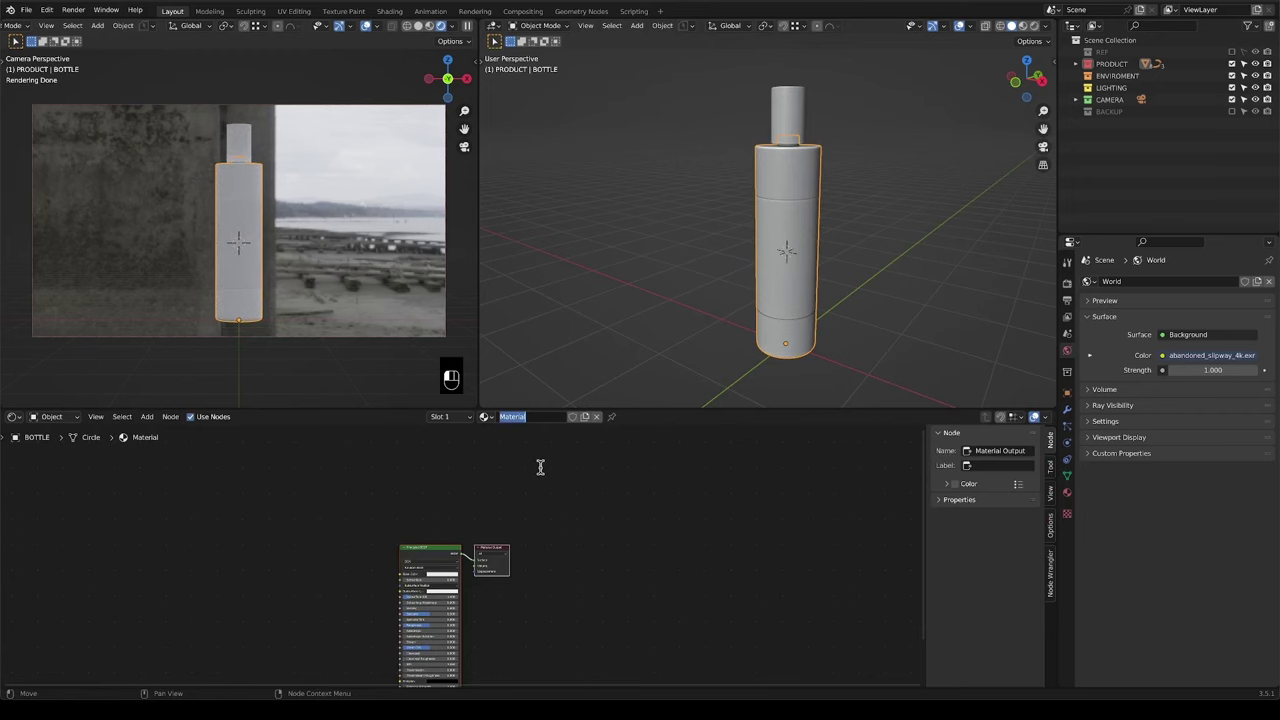
text(BOTTLE)
key(Return)
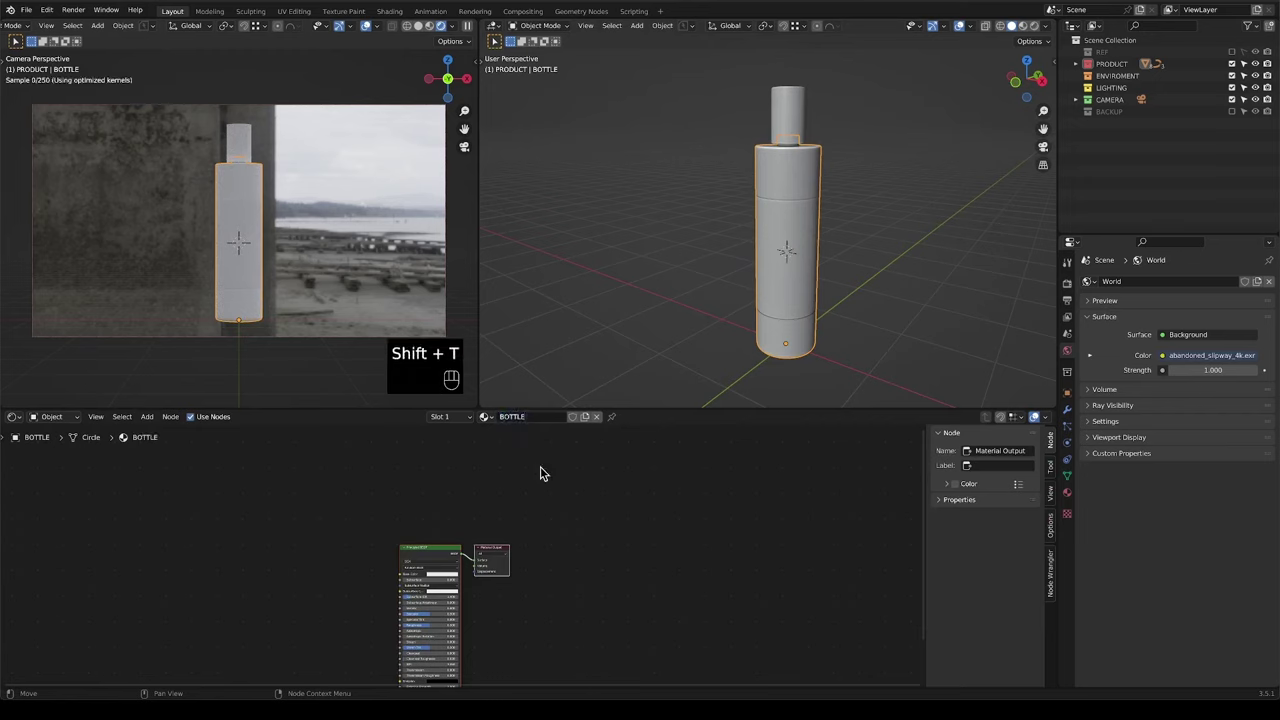
Change the BOTTLE material's base color to a saturated orange.
scroll(563, 643, up, 2)
middle_drag(563, 643, 700, 557)
scroll(700, 557, up, 1)
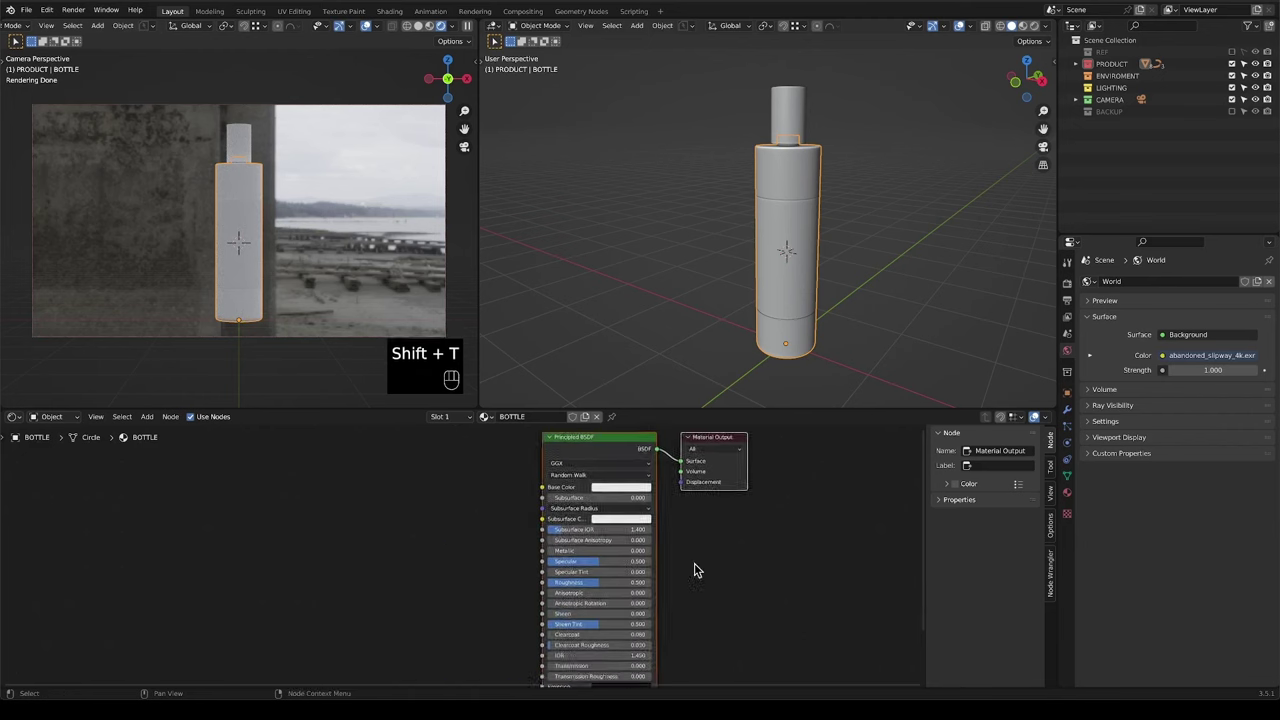
shift+scroll(694, 569, up, 1)
click(611, 513)
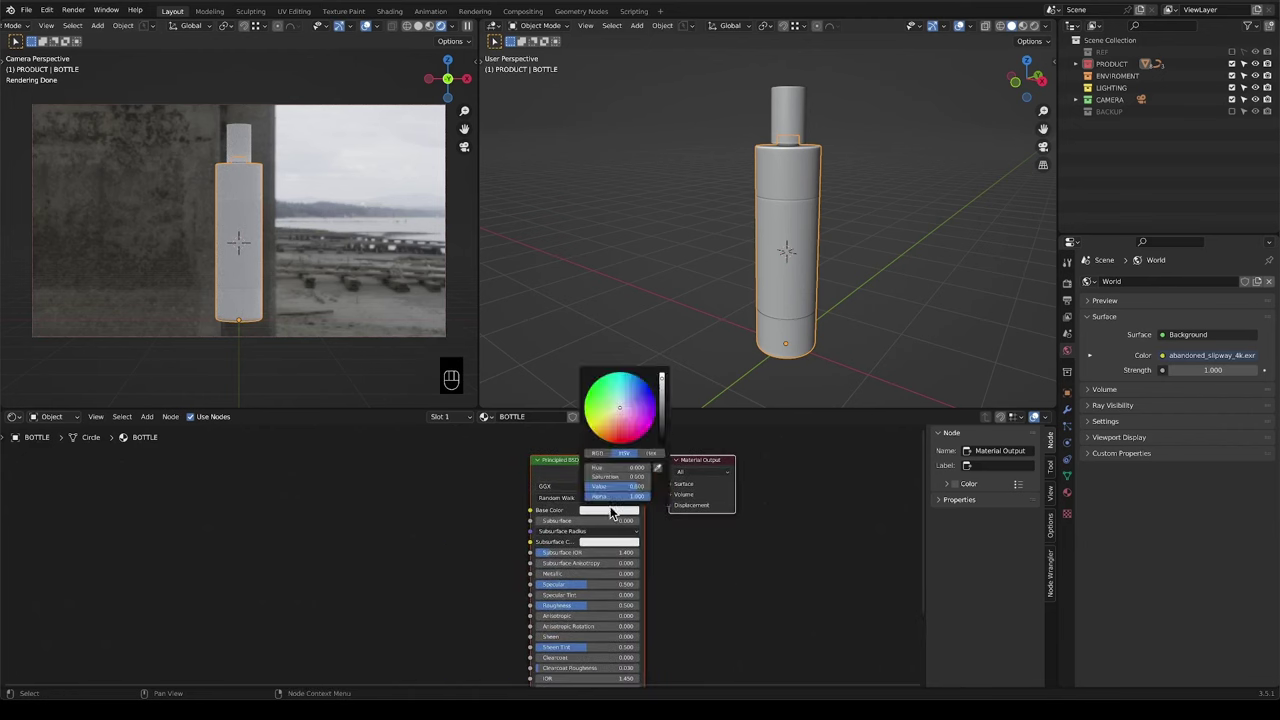
click(594, 432)
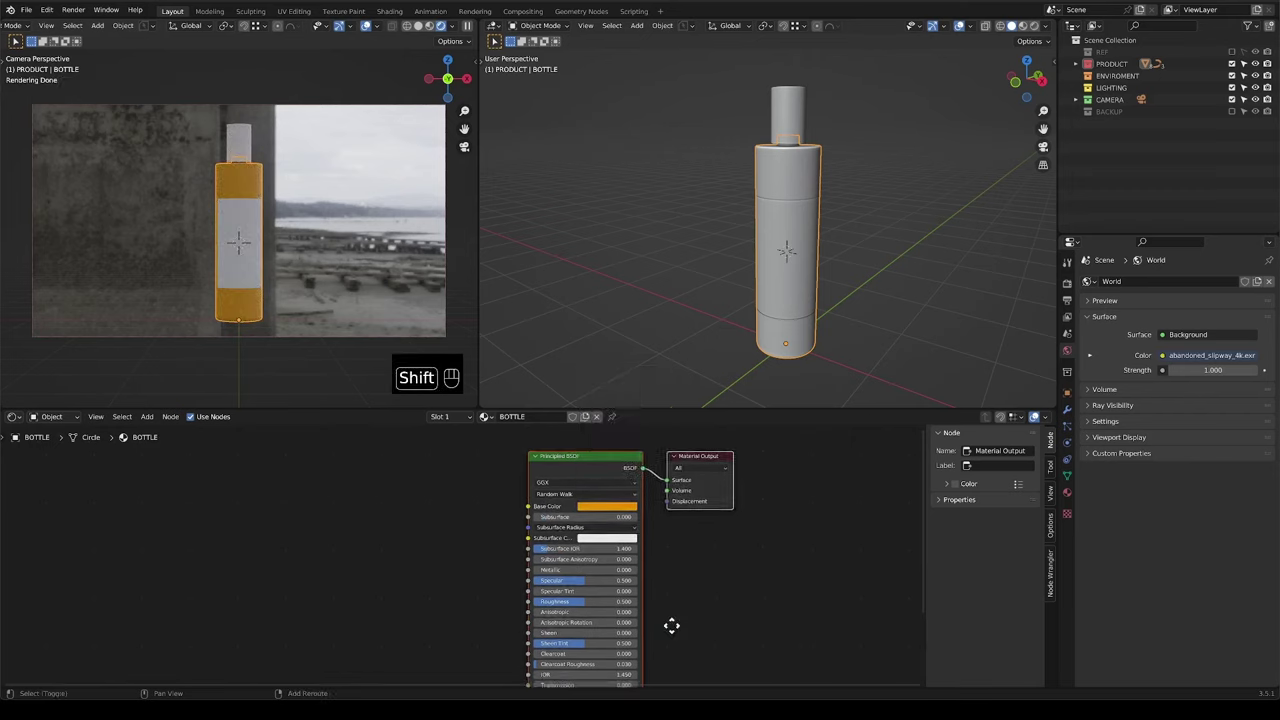
Set the BOTTLE material's transmission to 1 and its roughness to 0.05.
shift+middle_drag(671, 623, 658, 527)
drag(560, 553, 660, 553)
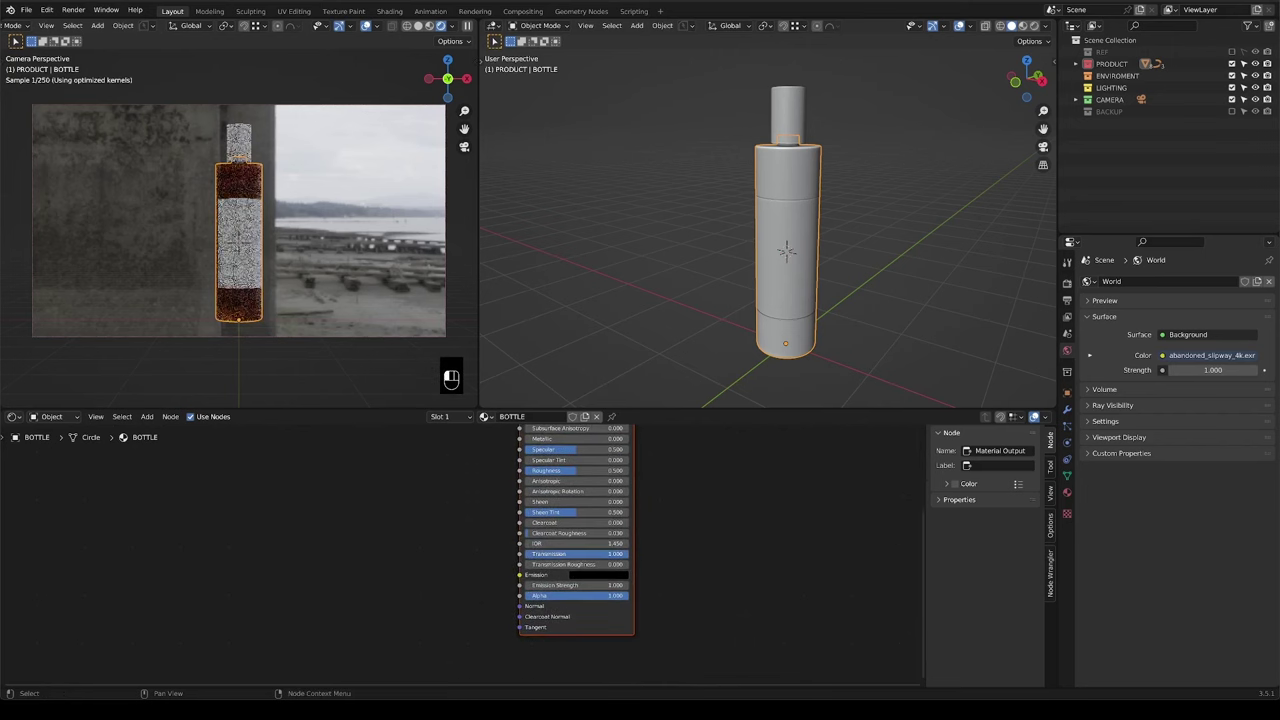
shift+middle_drag(668, 518, 660, 586)
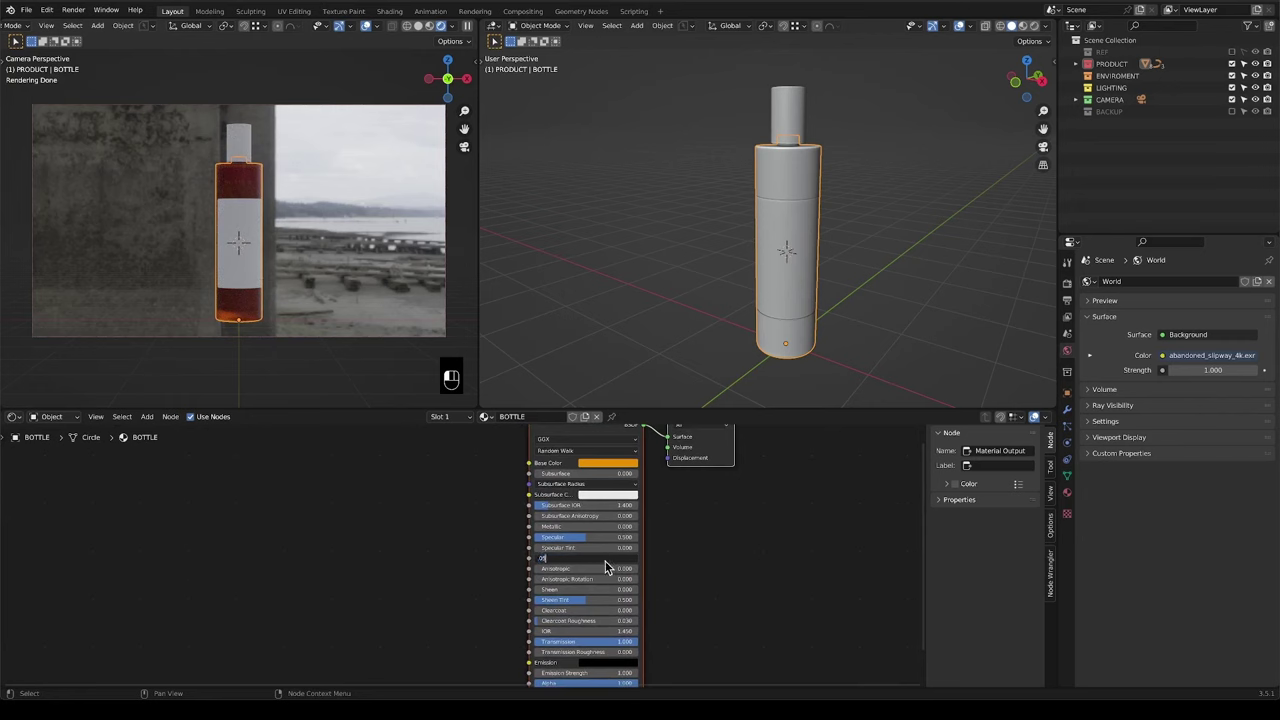
key(Return)
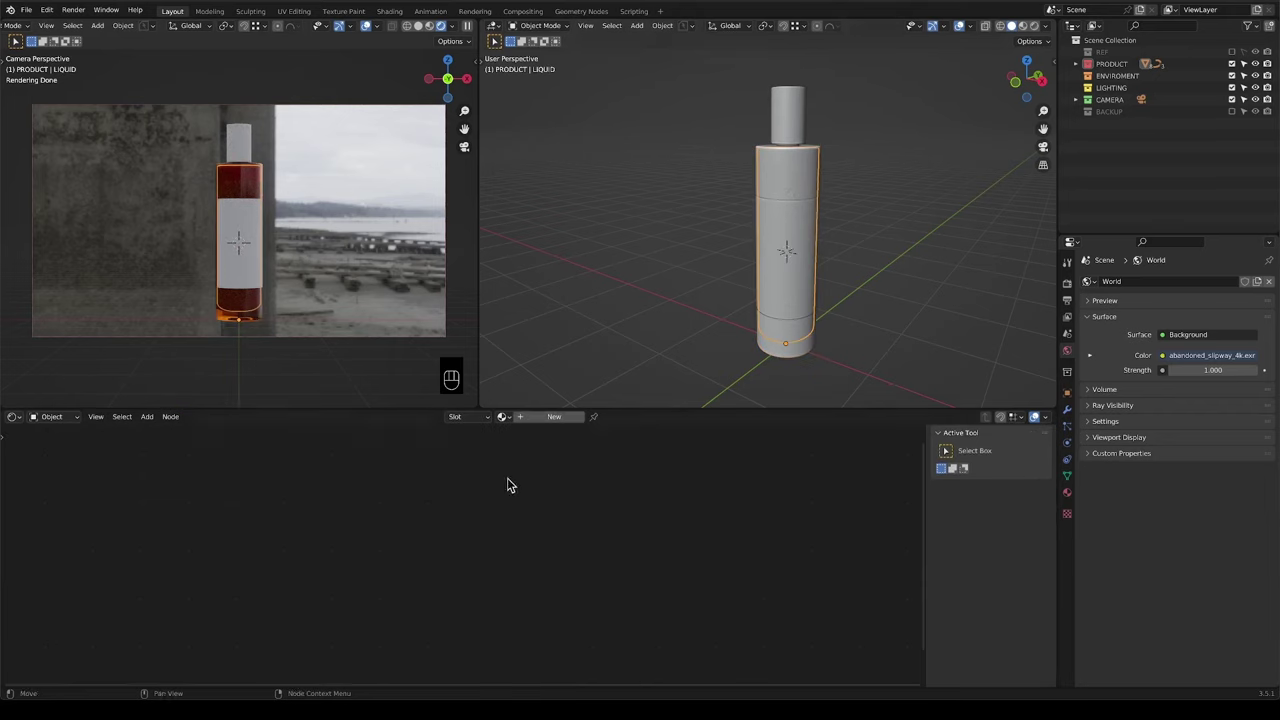
Assign the existing BOTTLE material to the LIQUID object.
click(503, 417)
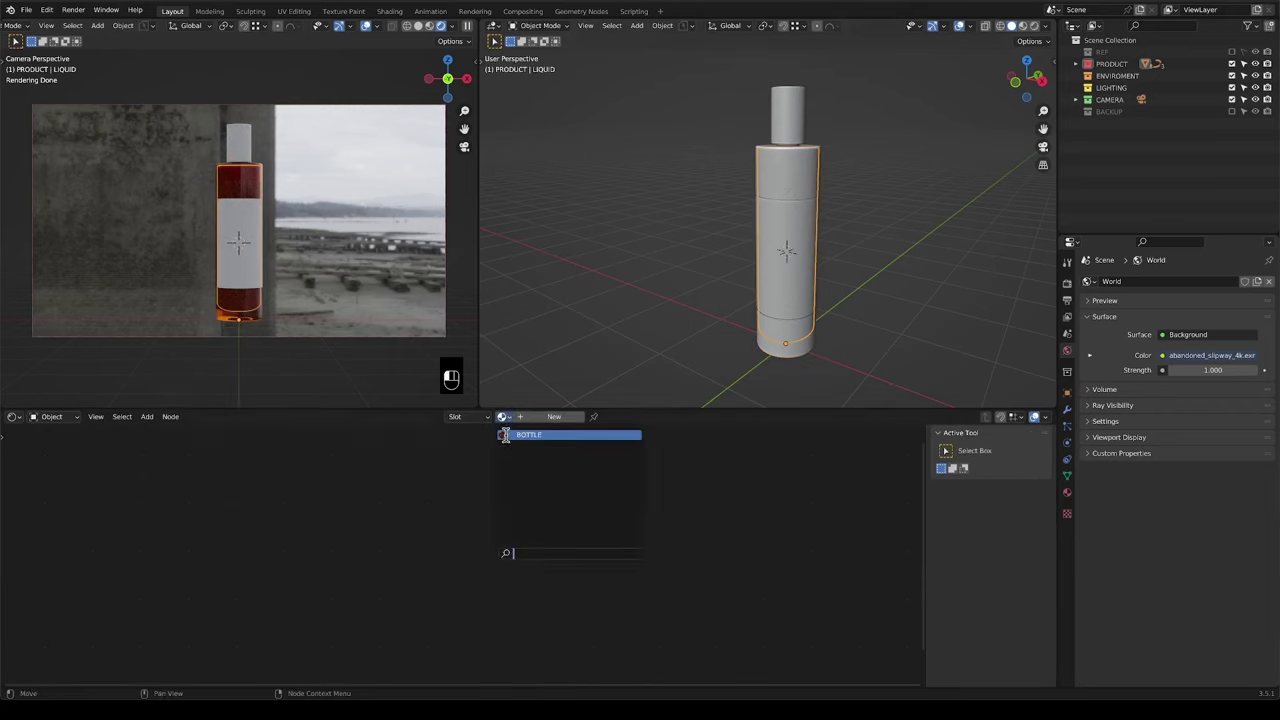
click(506, 435)
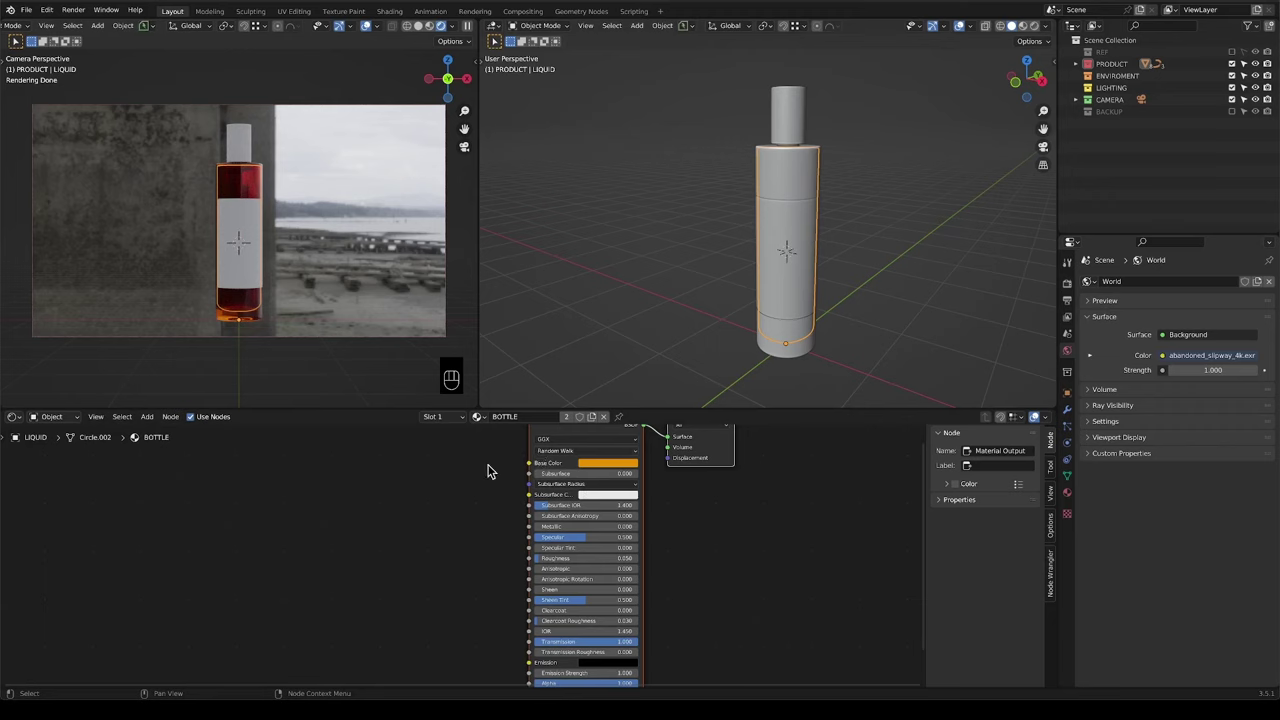
click(548, 452)
key(x)
key(shift+a)
click(541, 451)
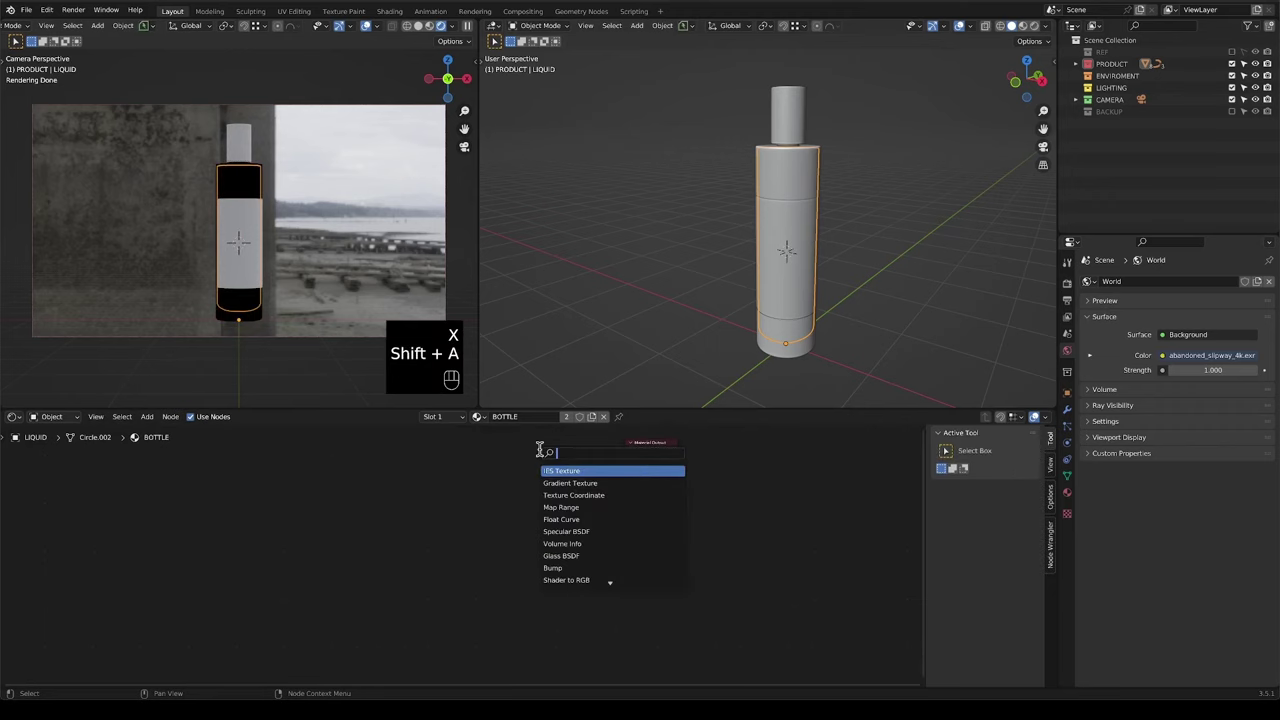
key(super+z)
key(super+z)
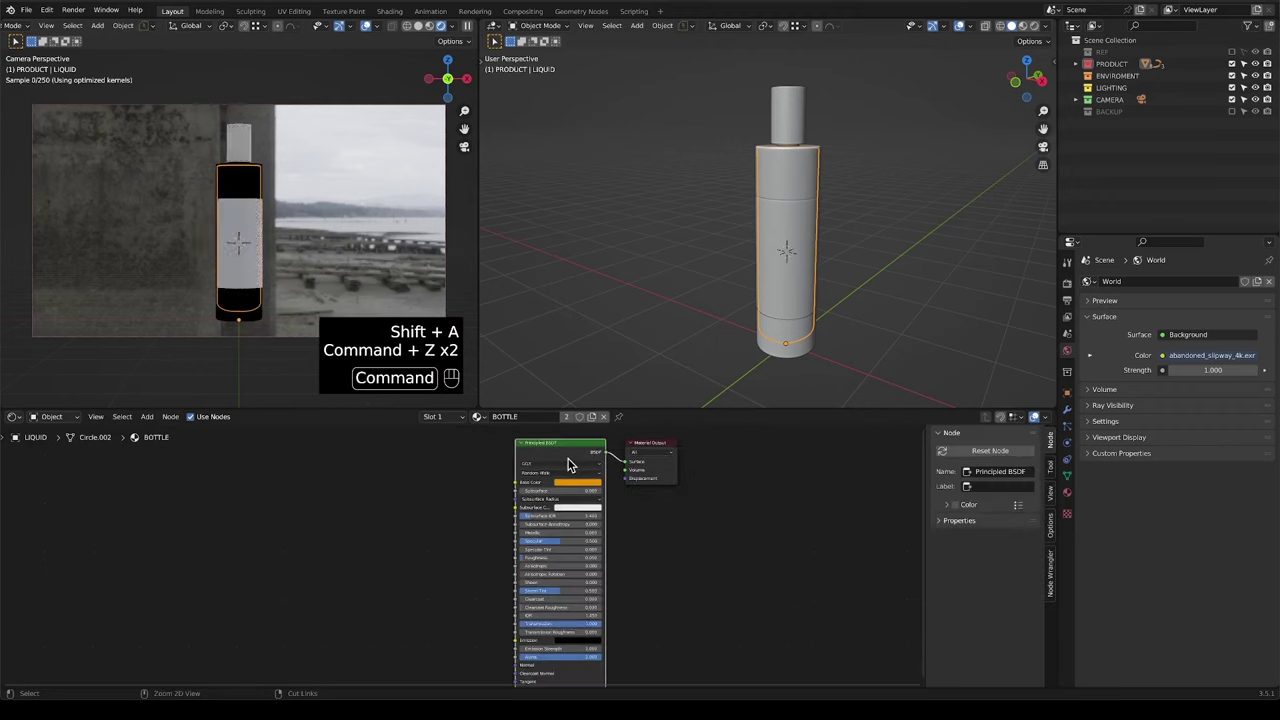
Make a separate copy of the BOTTLE material for the liquid object and rename it LIQUID.
scroll(445, 469, up, 2)
click(591, 416)
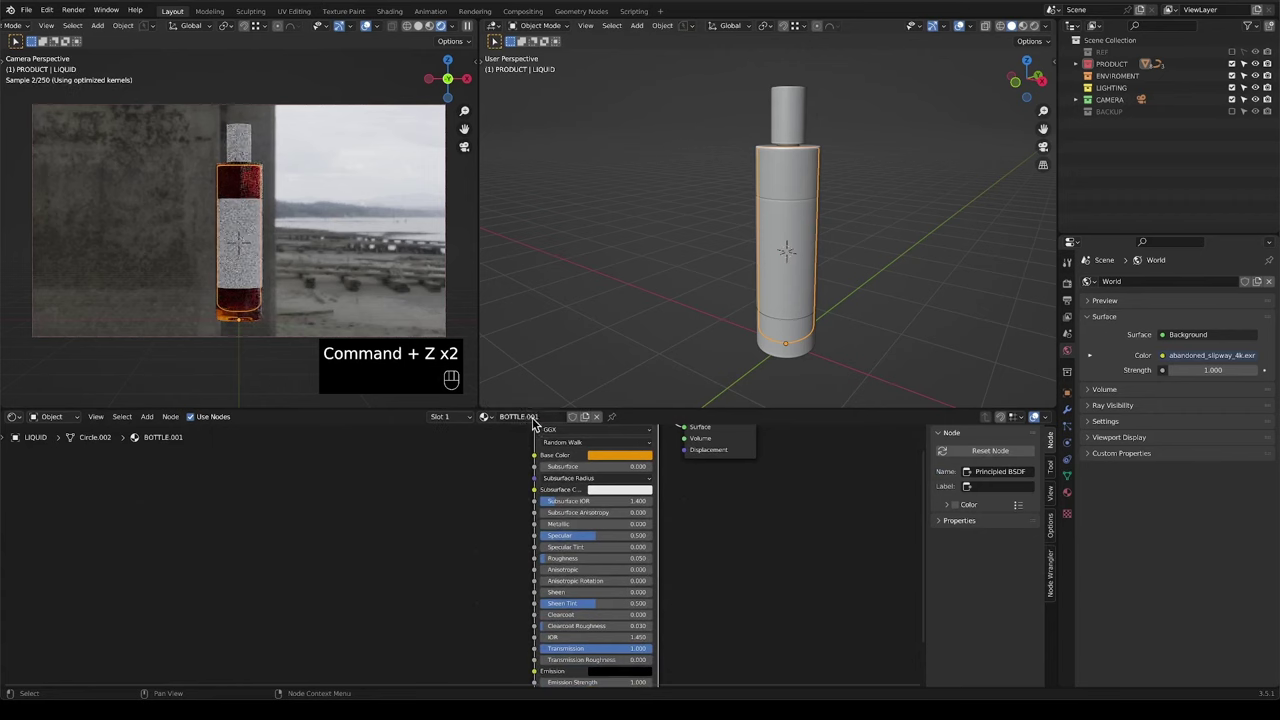
double_click(525, 416)
text(LIQU)
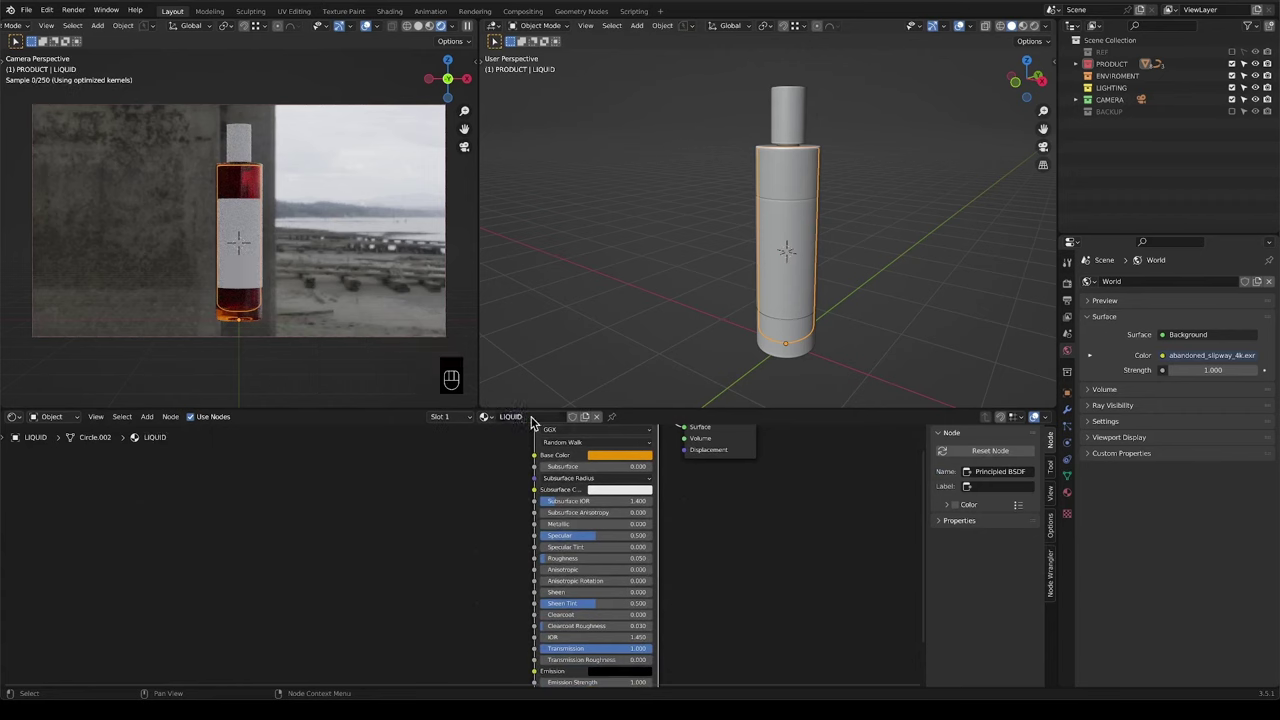
text(ID)
key(Return)
Delete the Principled BSDF node from the LIQUID material.
middle_drag(523, 423, 549, 462)
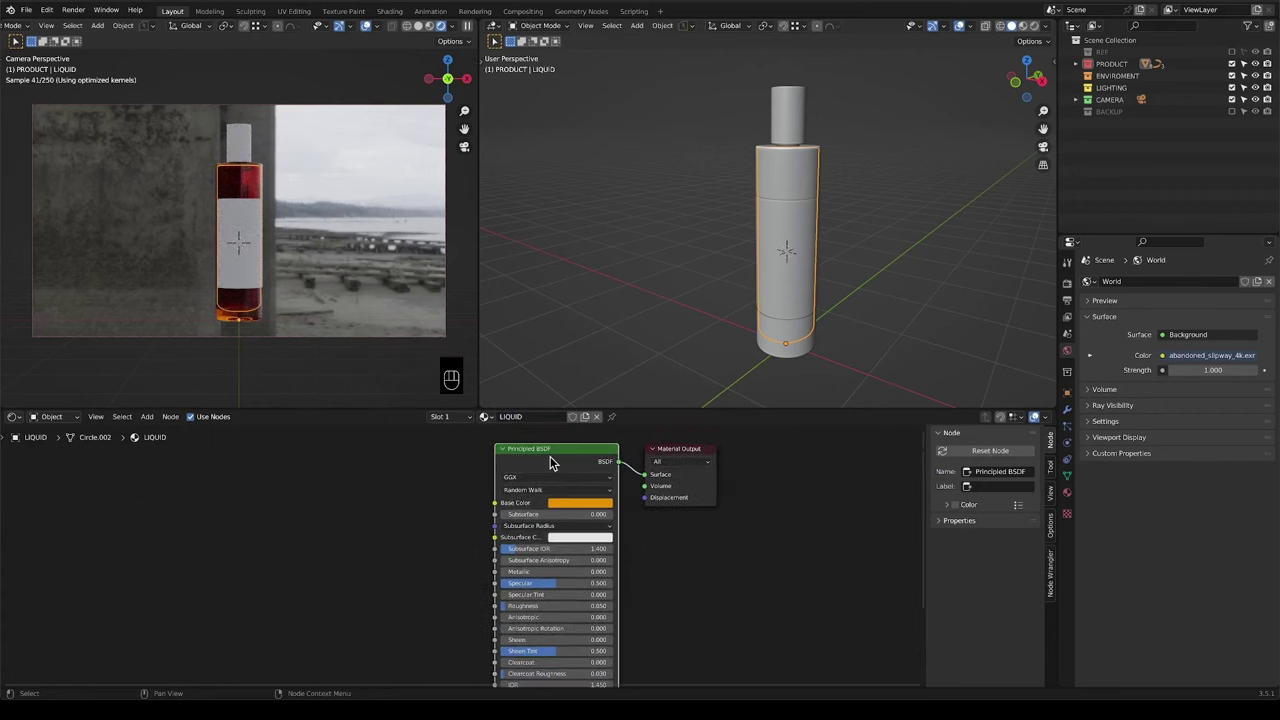
key(x)
scroll(565, 485, up, 1)
shift+middle_drag(580, 508, 588, 594)
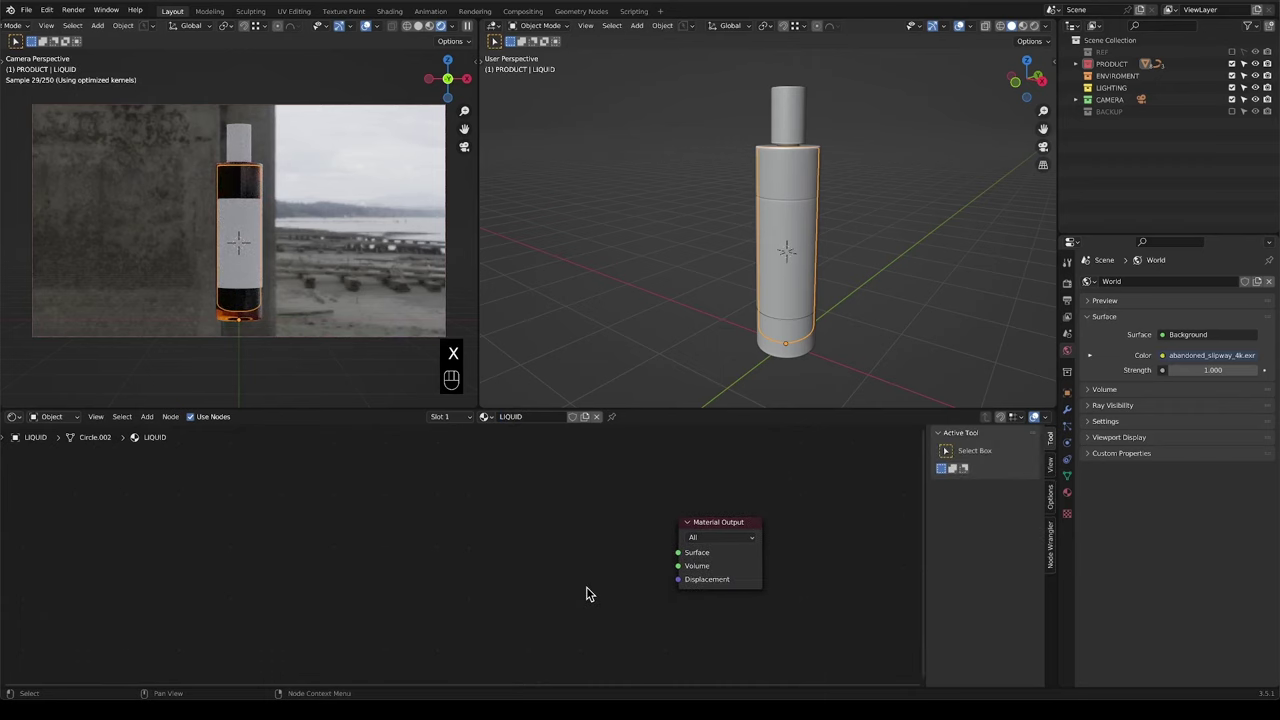
Hide the Shader Editor's sidebar and open the node search for adding a shader to the LIQUID material.
key(n)
key(shift+a)
click(572, 560)
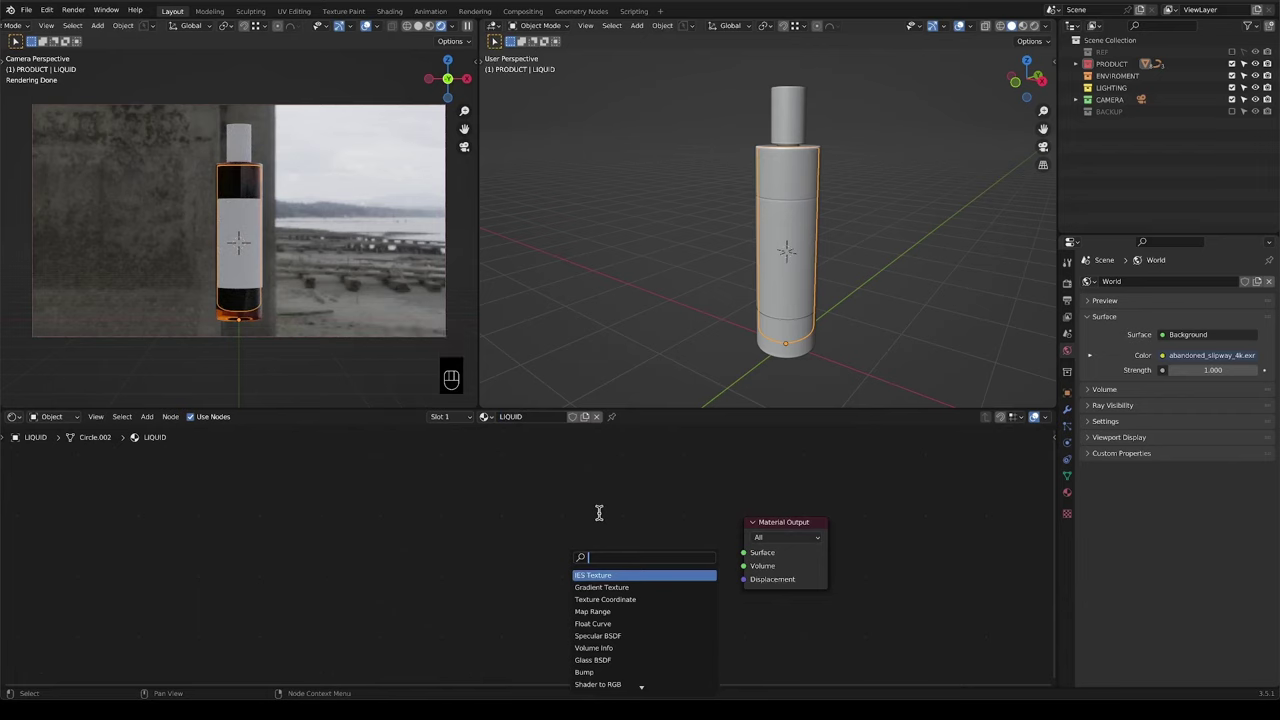
Add a Glass BSDF node to the LIQUID material and connect it to the Material Output's Surface.
text(glass)
key(Return)
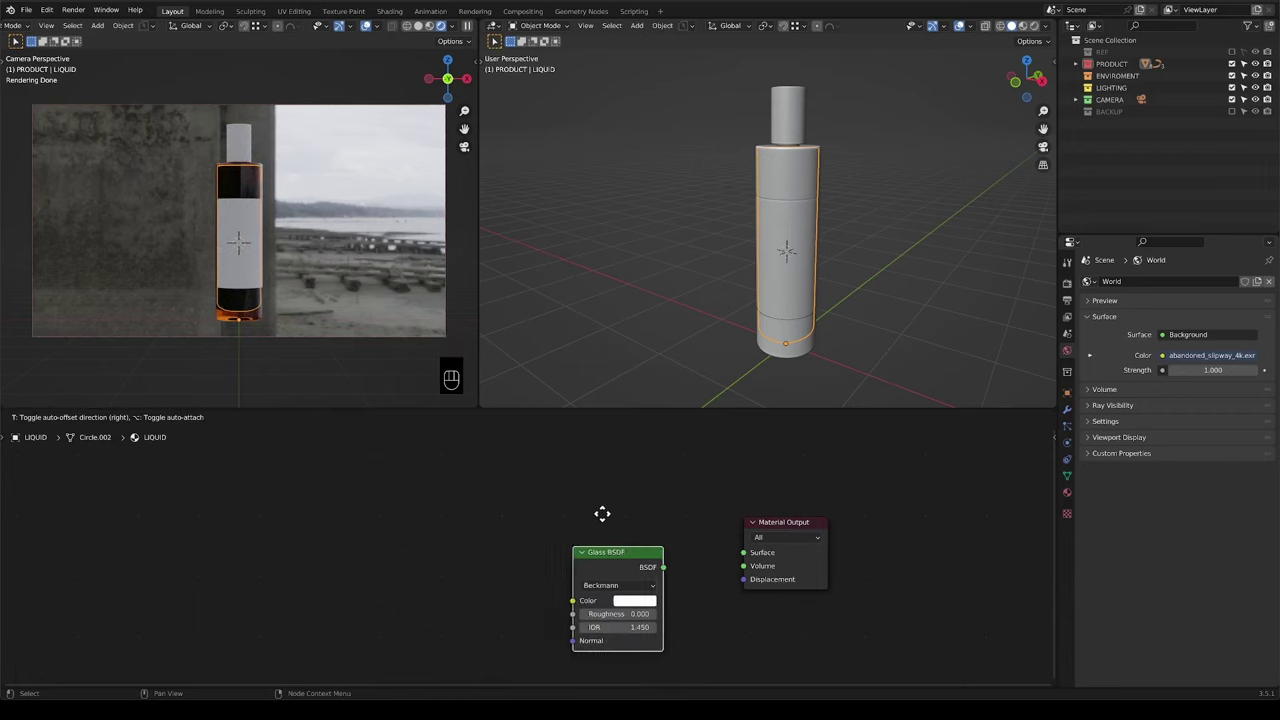
click(630, 497)
drag(693, 551, 745, 552)
drag(662, 534, 685, 519)
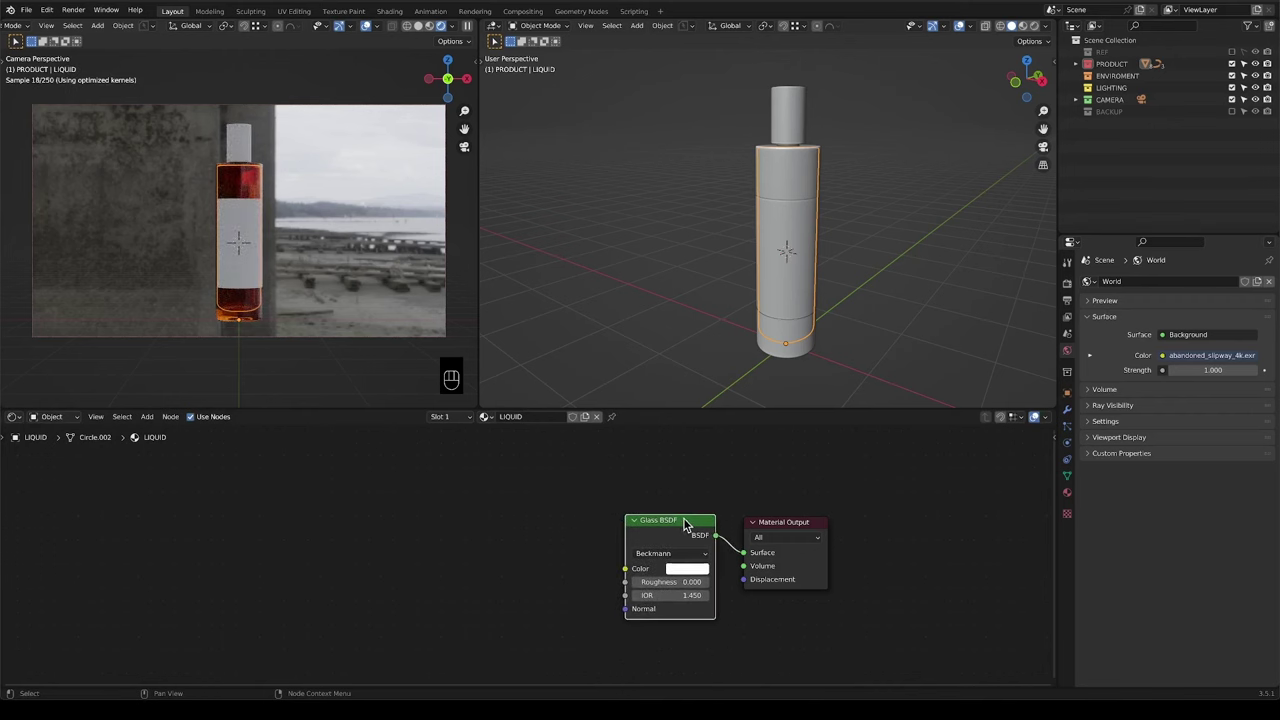
Enter Edit Mode on the LIQUID object and isolate it in local view with its open top end in sight.
shift+middle_drag(866, 121, 767, 197)
scroll(765, 195, up, 3)
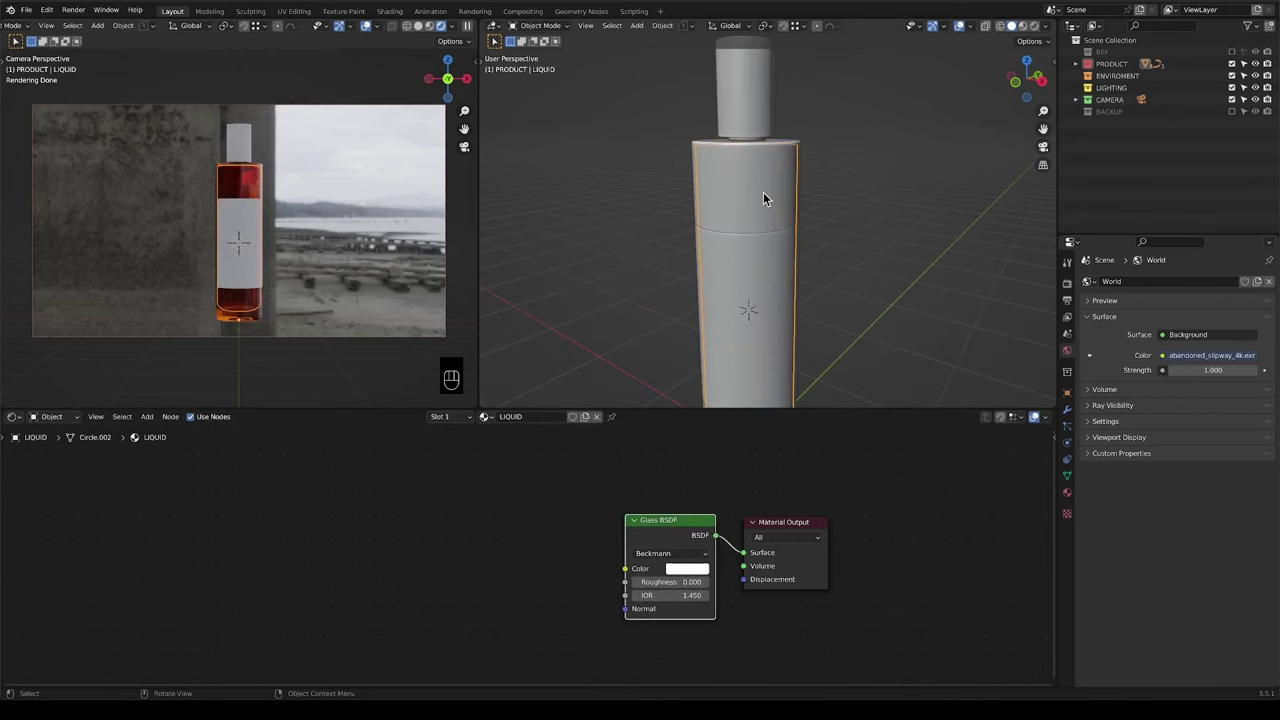
scroll(274, 188, up, 4)
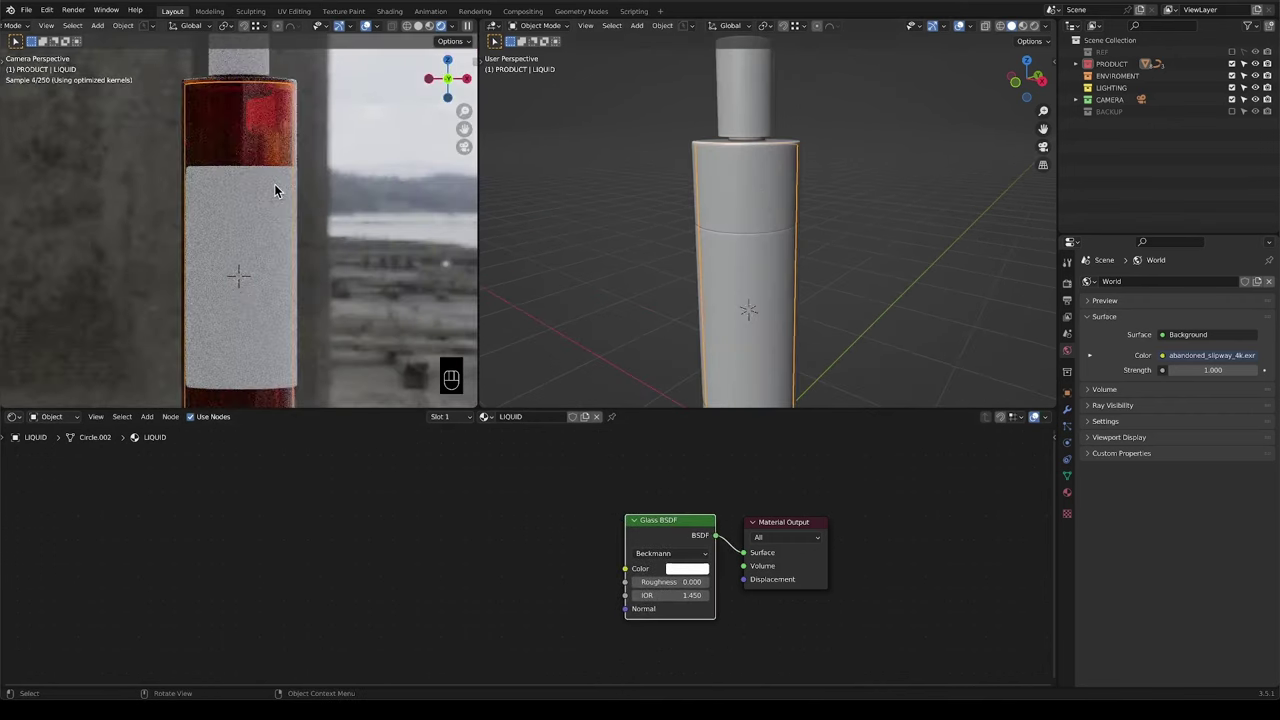
scroll(275, 185, up, 1)
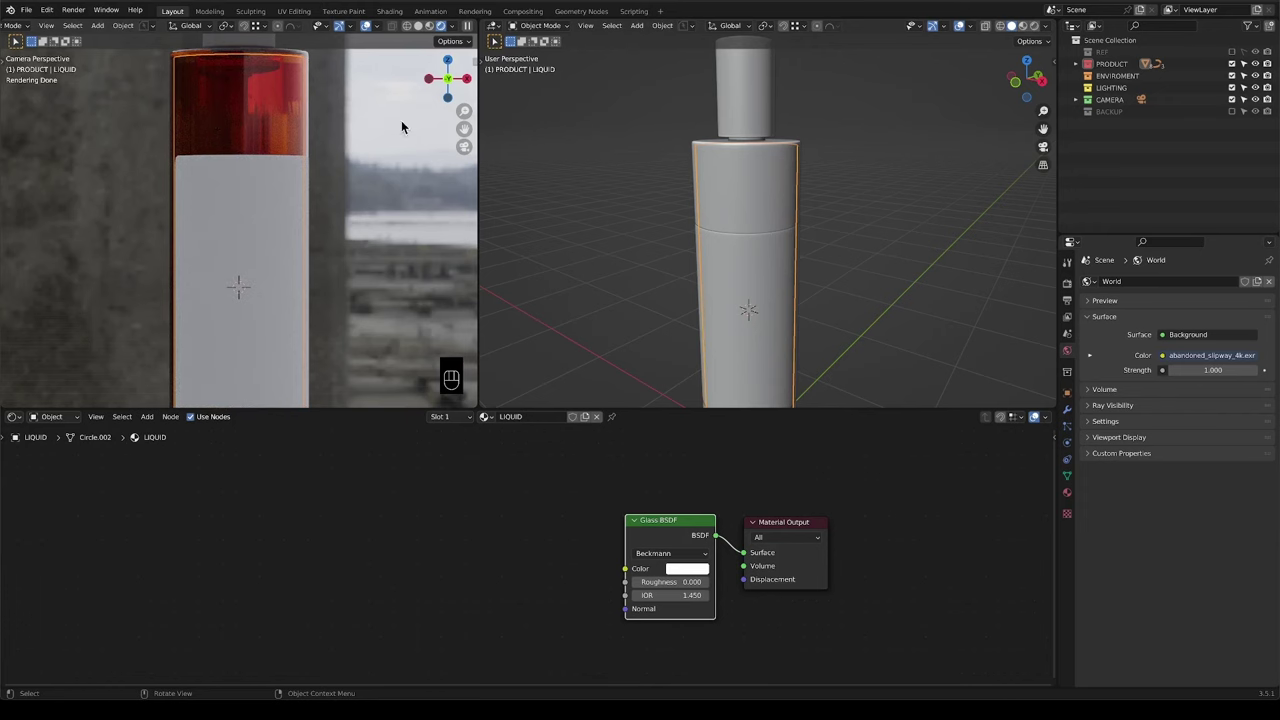
key(Tab)
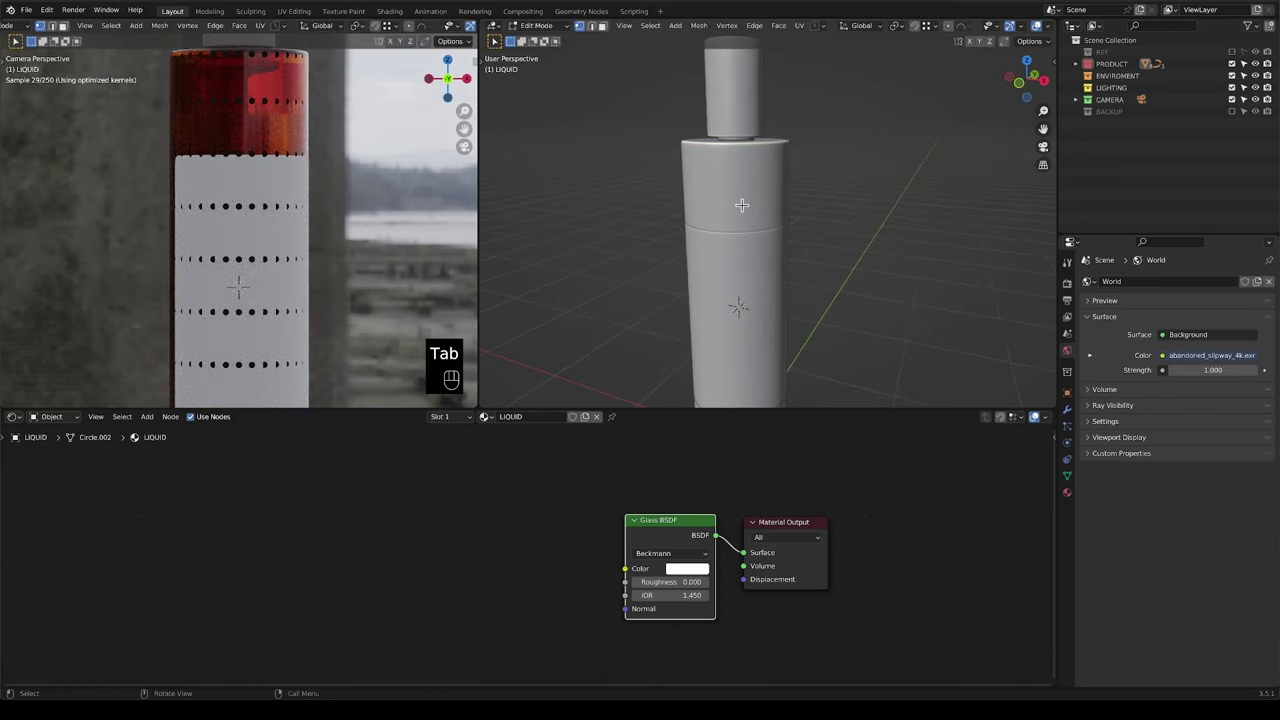
key(slash)
middle_drag(741, 204, 731, 246)
shift+middle_drag(267, 83, 278, 106)
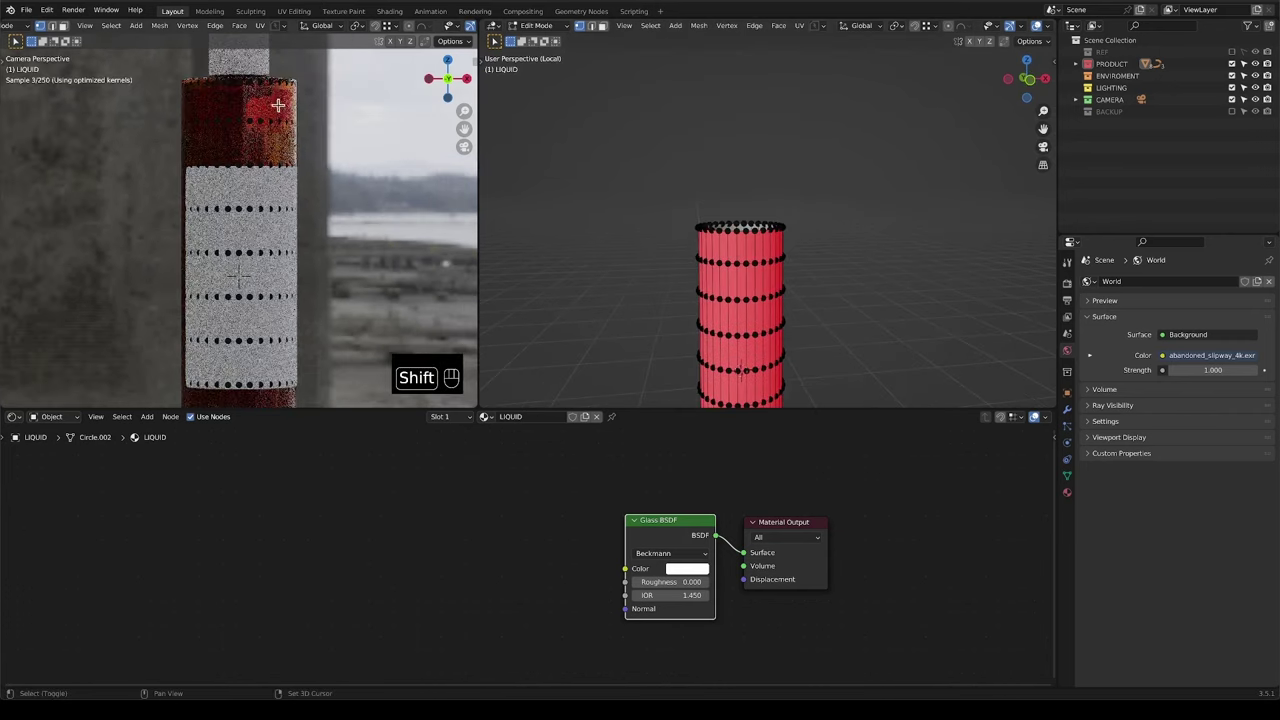
Lower the liquid mesh's top edge loop by about 0.016 m along the Z axis.
alt+click(758, 229)
scroll(837, 235, up, 3)
key(g)
key(z)
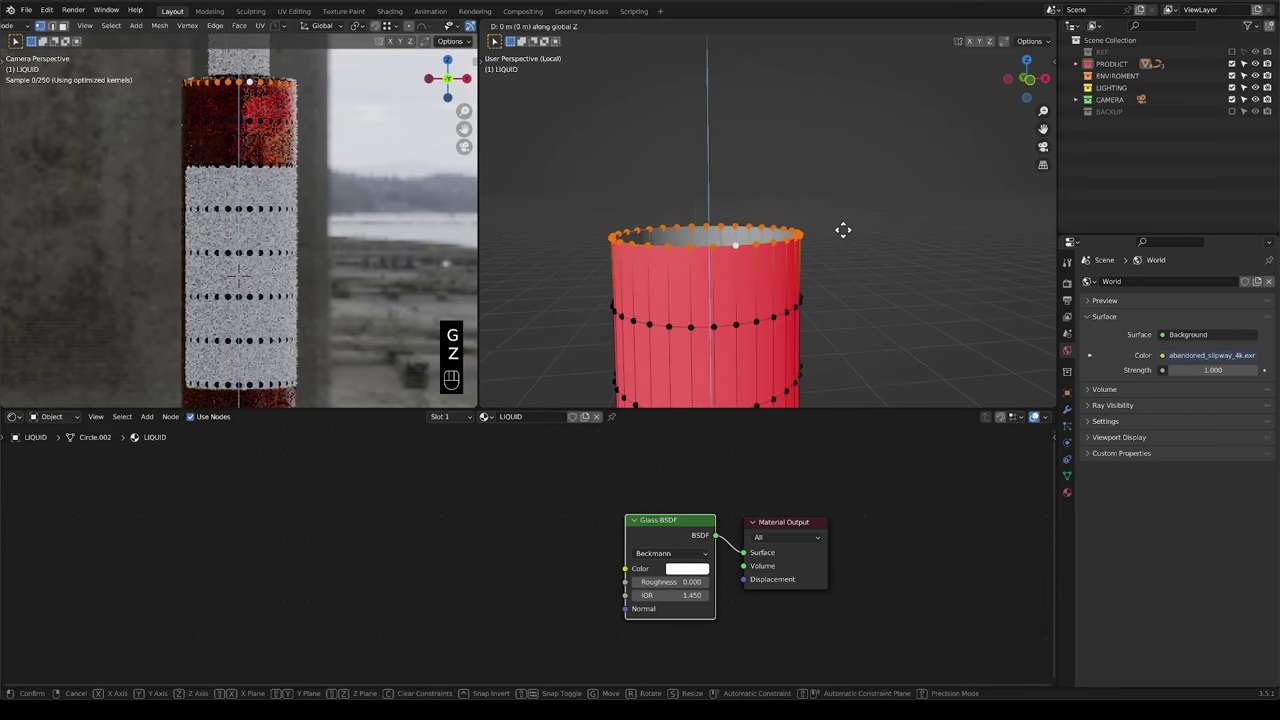
click(839, 236)
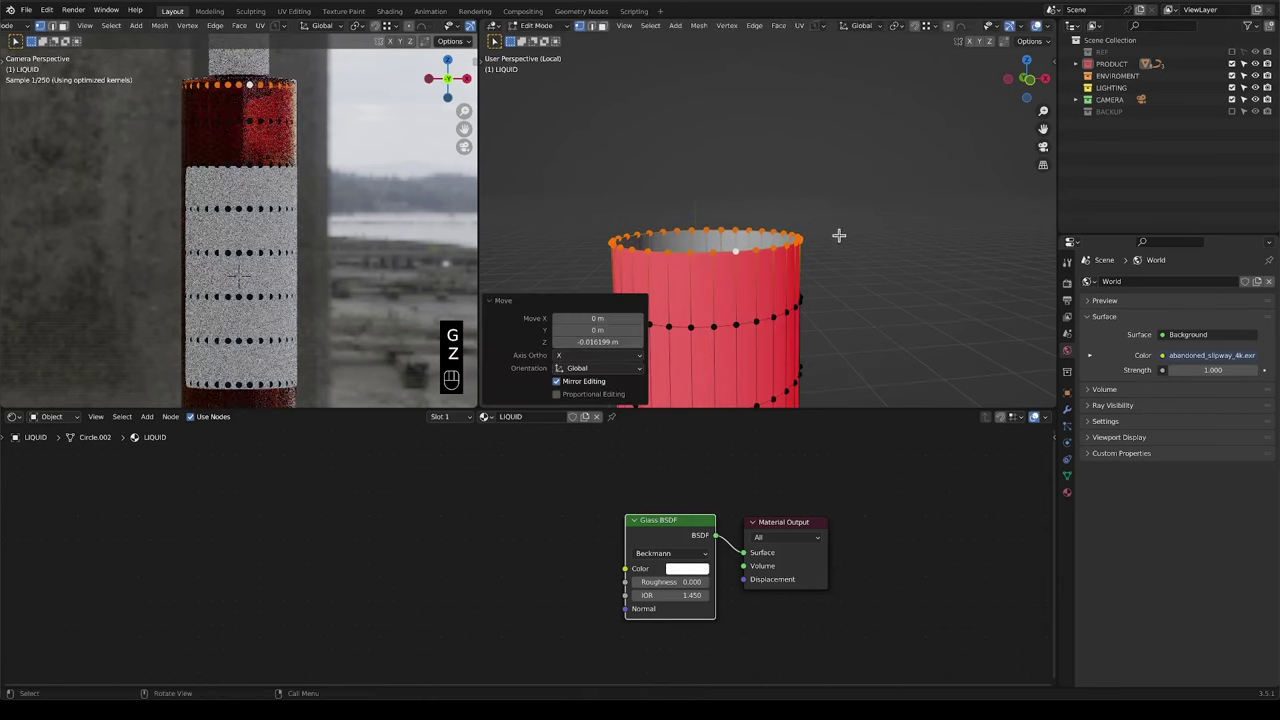
key(ctrl+z)
Fill the liquid's open top with a face and inset it by about 0.039 m.
key(f)
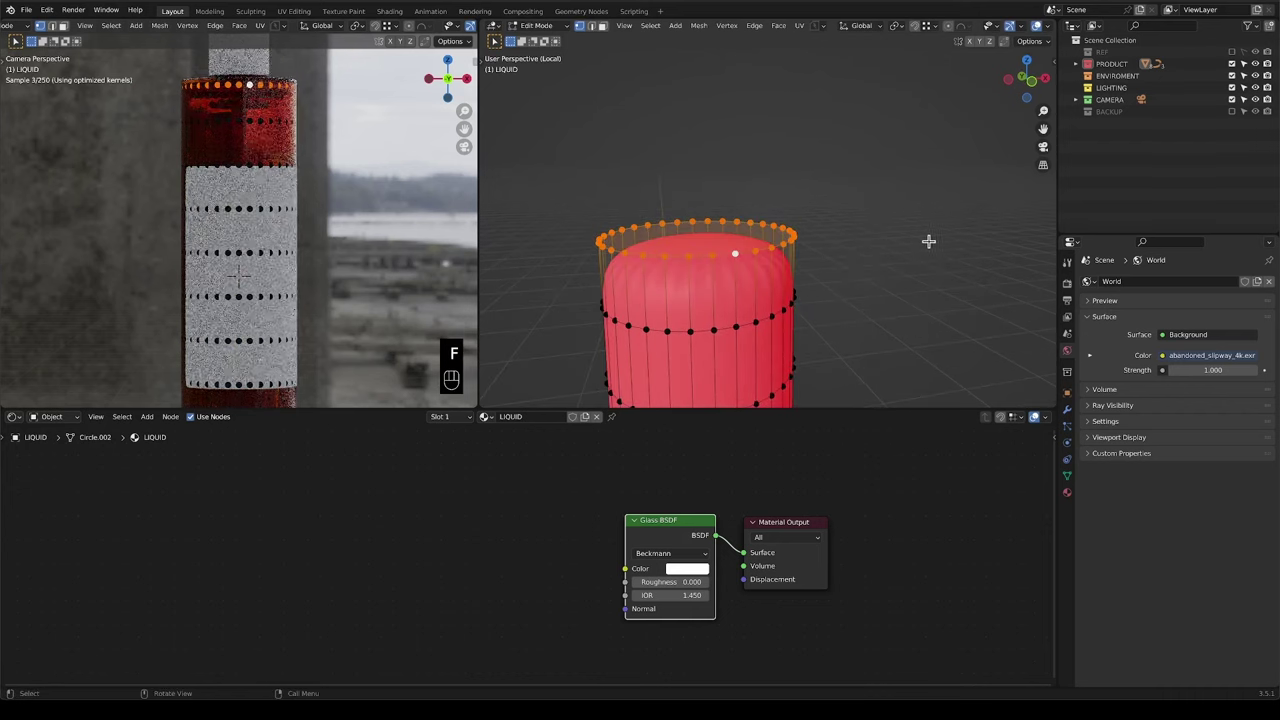
key(i)
key(i)
click(924, 240)
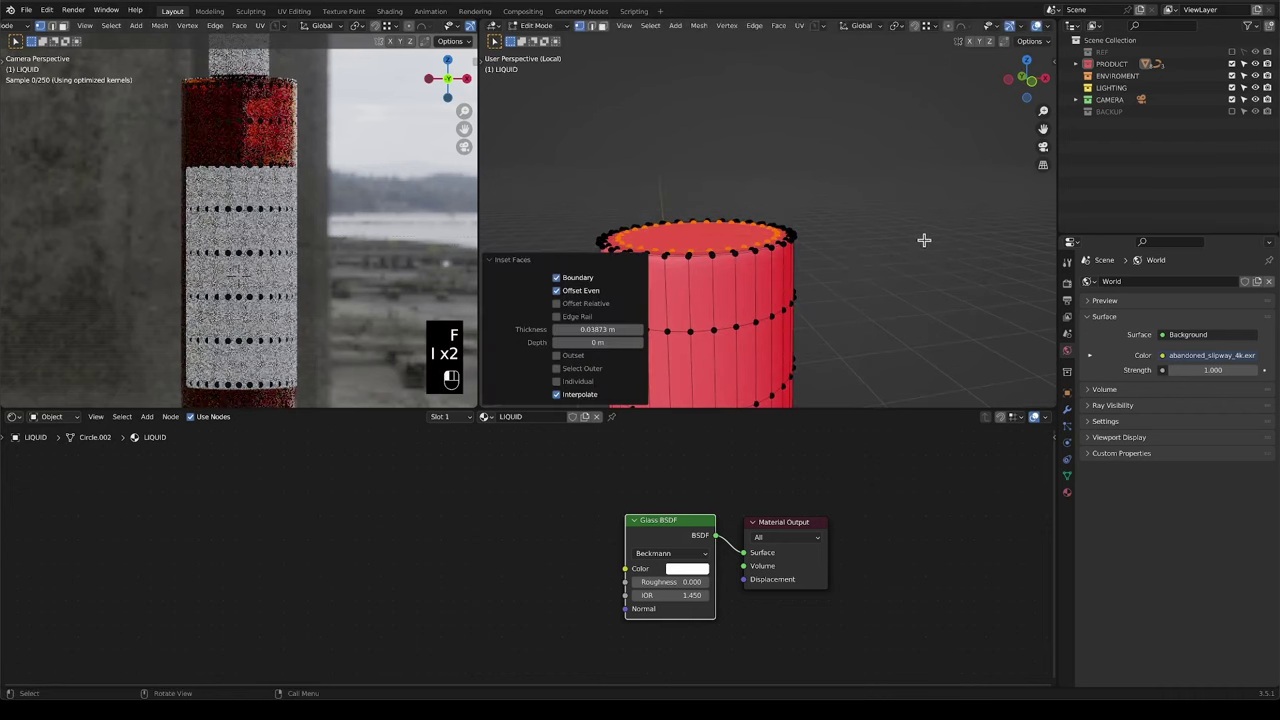
Inset the liquid's top face once more and merge the innermost vertices at center.
key(i)
click(911, 237)
key(m)
click(828, 262)
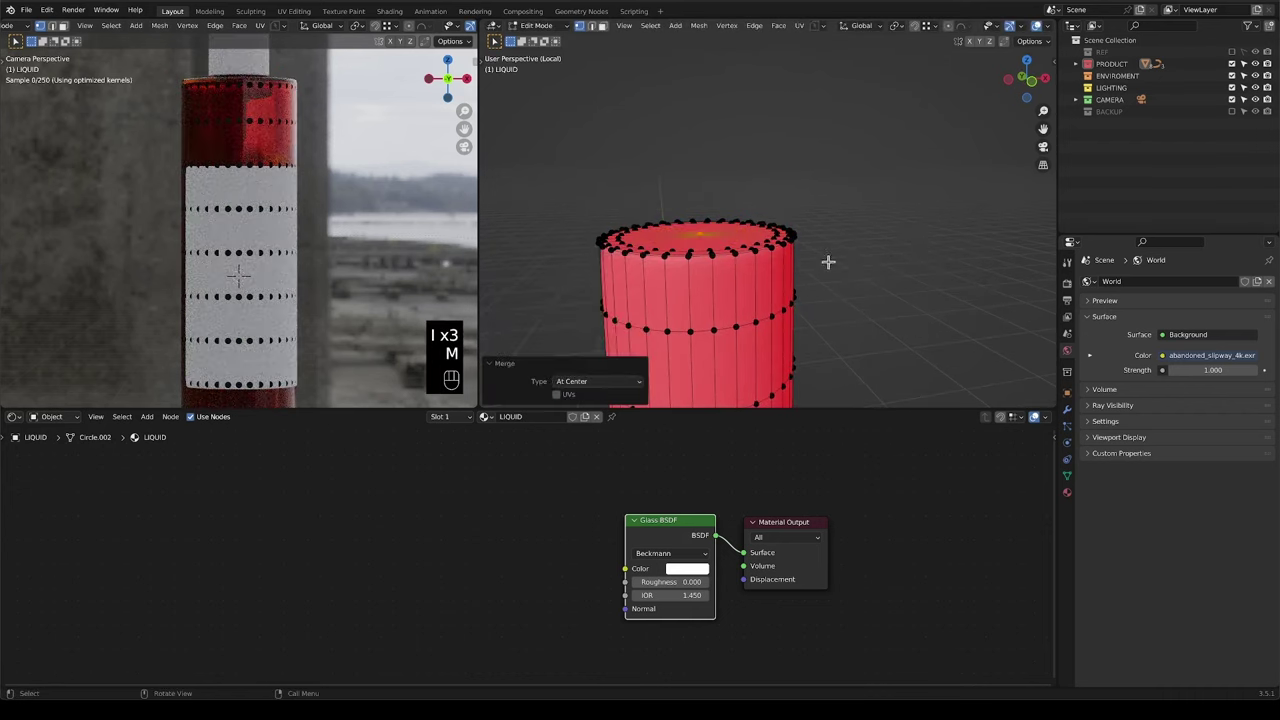
Add a supporting edge loop around the liquid's side wall just below the top rim.
key(ctrl+r)
click(790, 266)
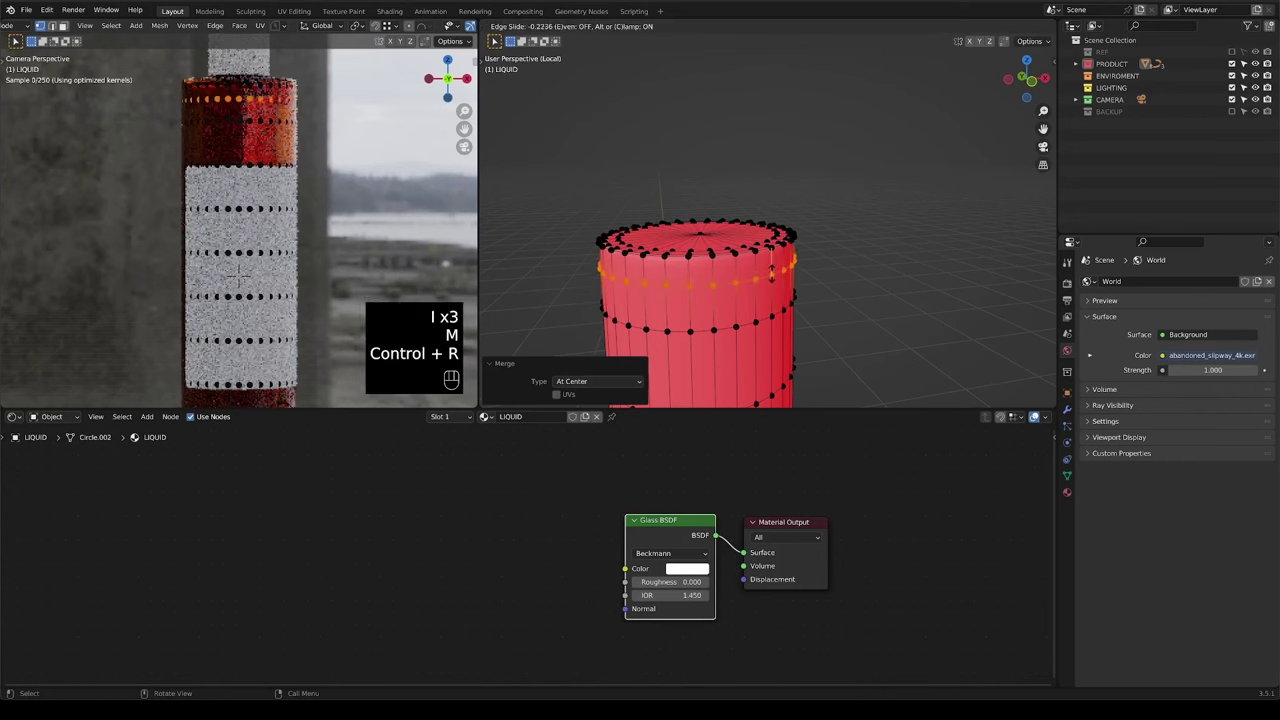
click(776, 268)
Recalculate the normals of the entire liquid mesh to face outward and return to Object Mode.
scroll(768, 282, down, 3)
key(a)
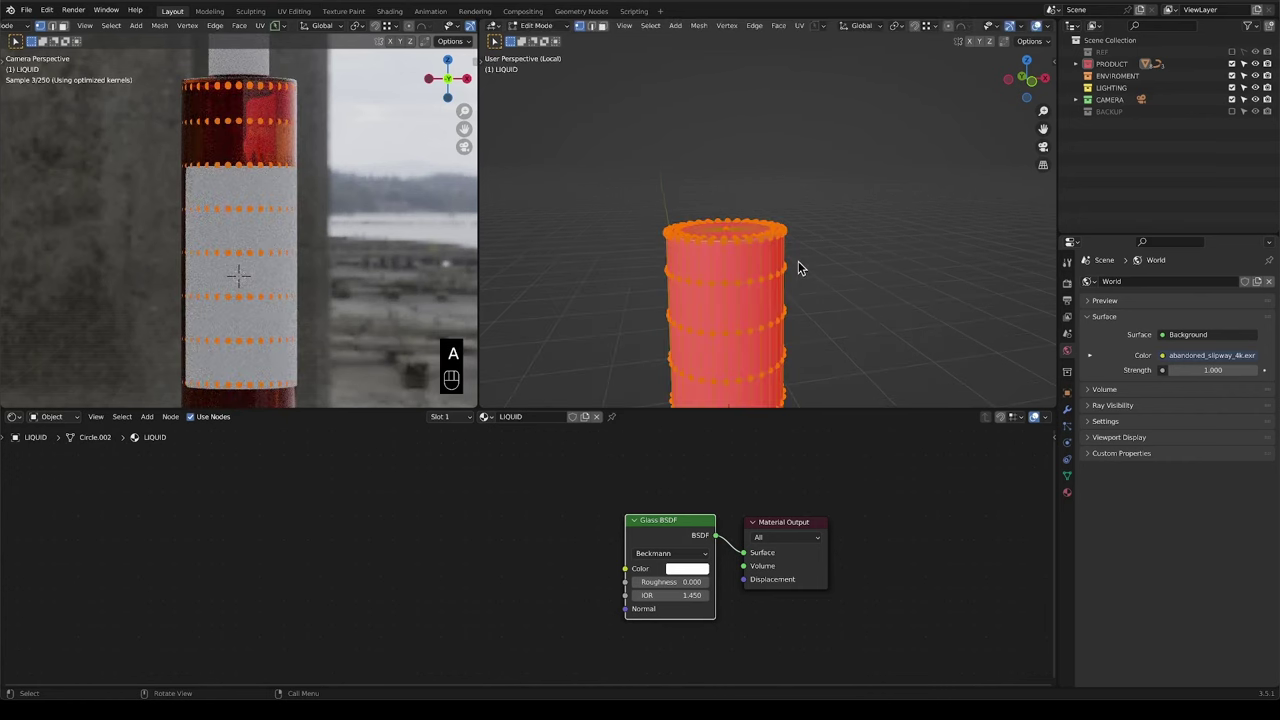
key(shift+n)
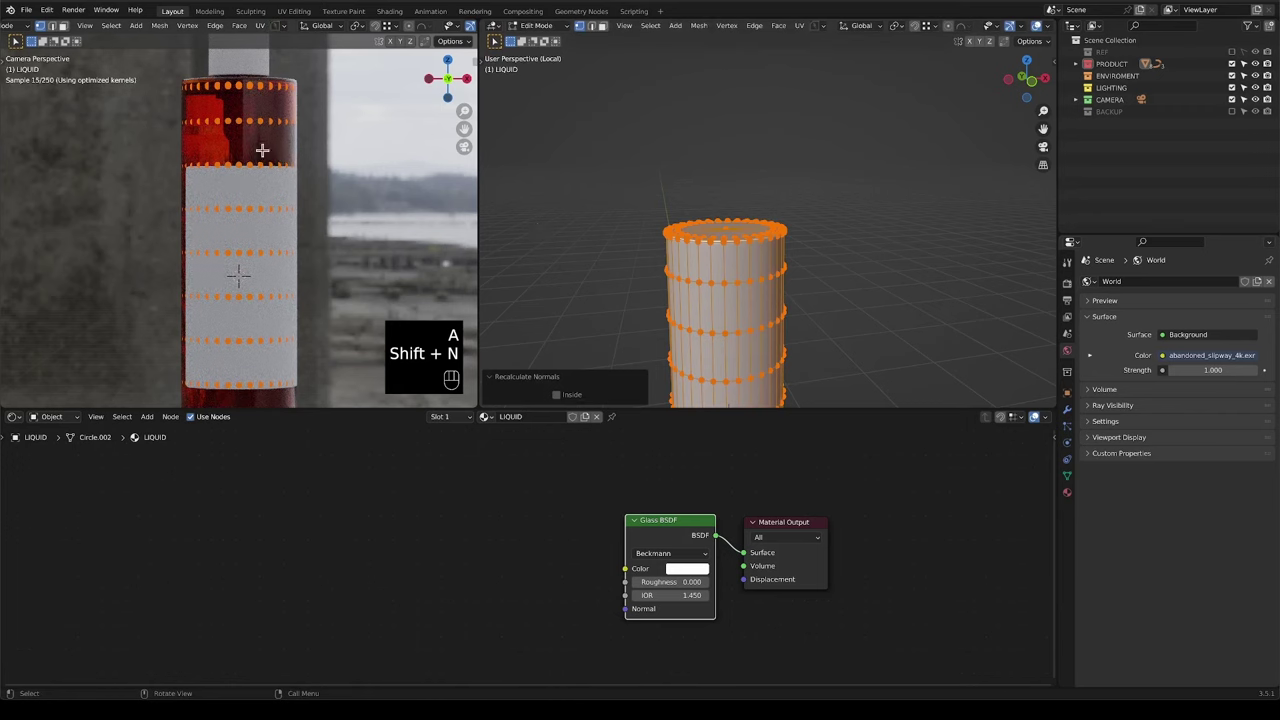
key(Tab)
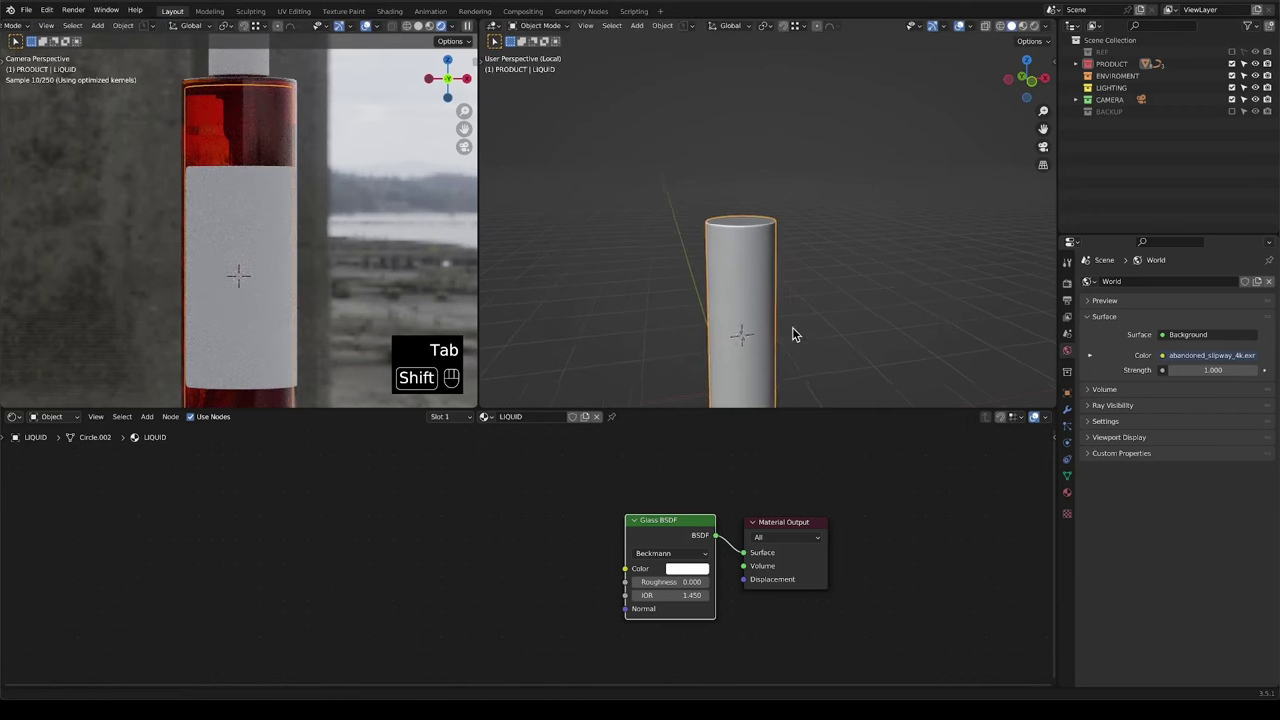
shift+middle_drag(792, 335, 790, 282)
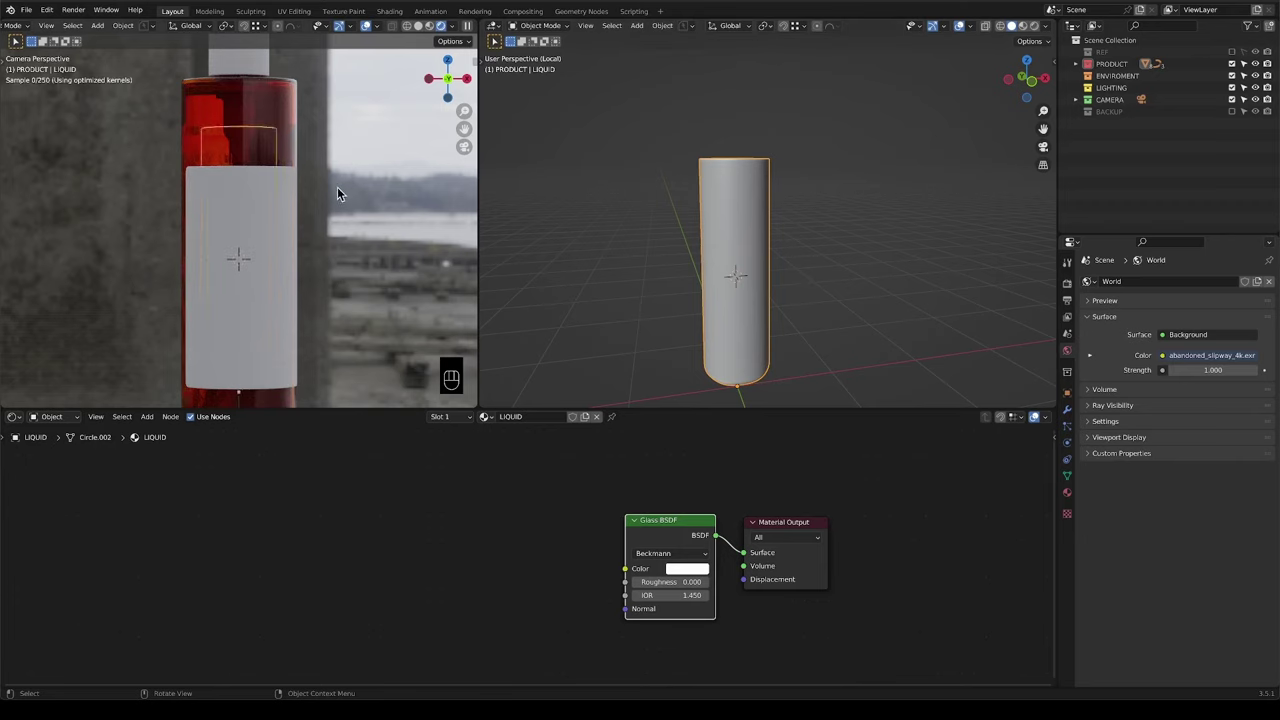
scroll(337, 189, down, 4)
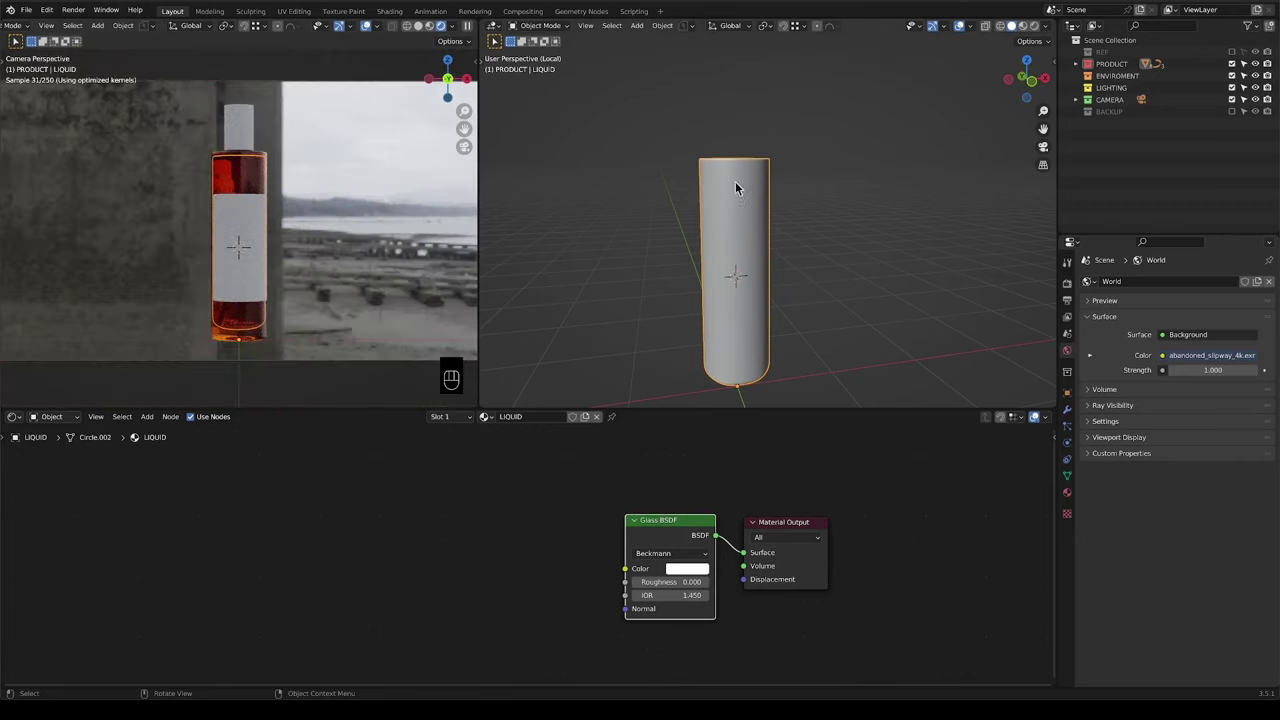
scroll(736, 189, up, 2)
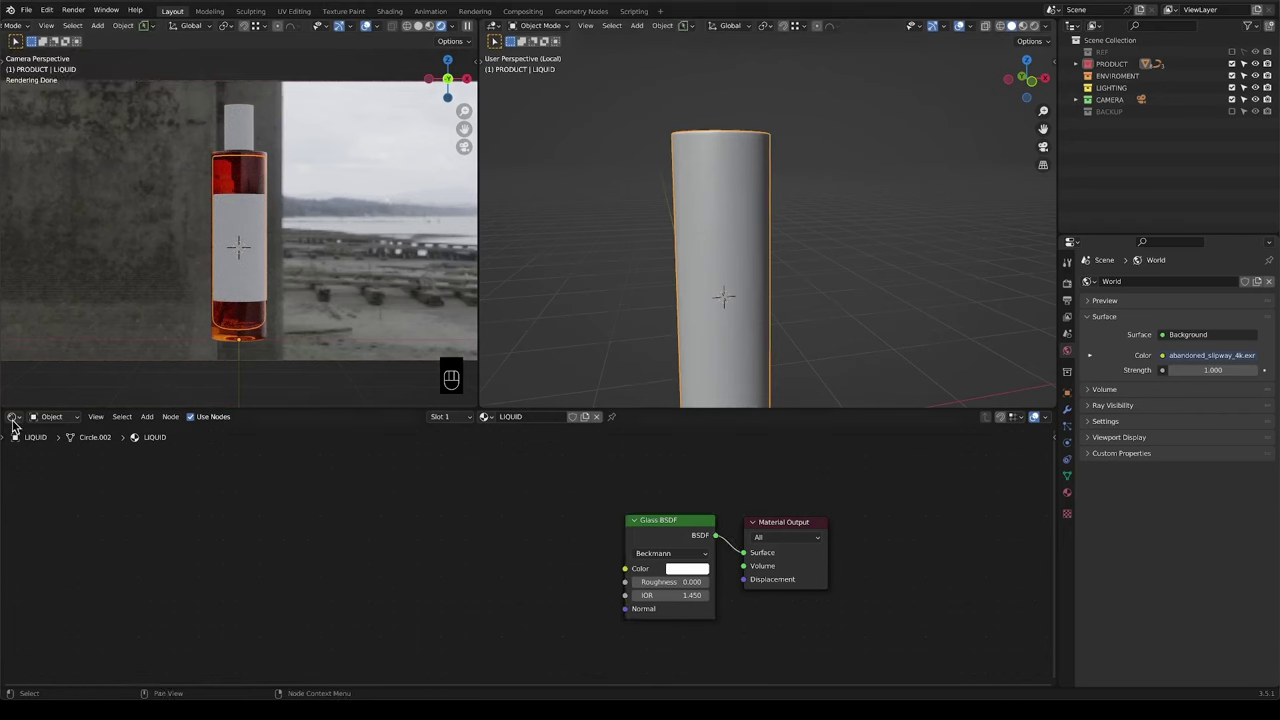
Split the shader editor area and show the reference photo IMG_1958.JPG in an Image Editor beside it.
drag(1052, 412, 716, 421)
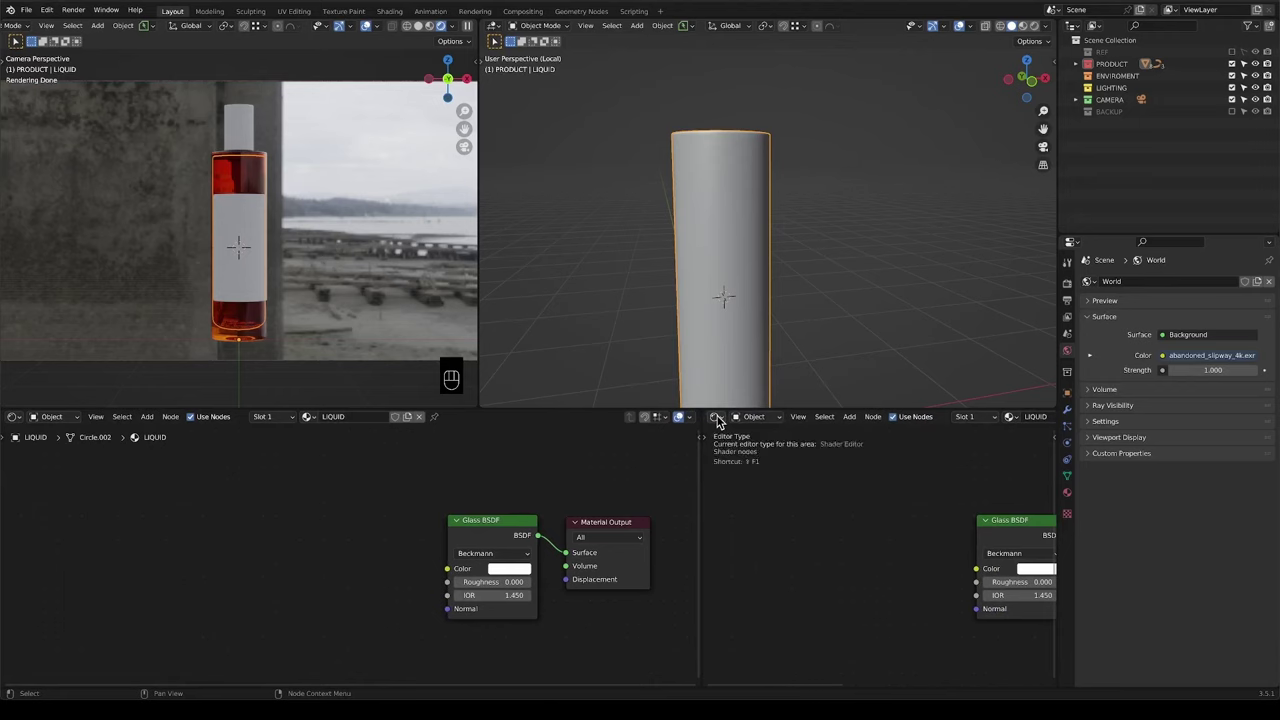
click(716, 418)
click(745, 452)
click(843, 416)
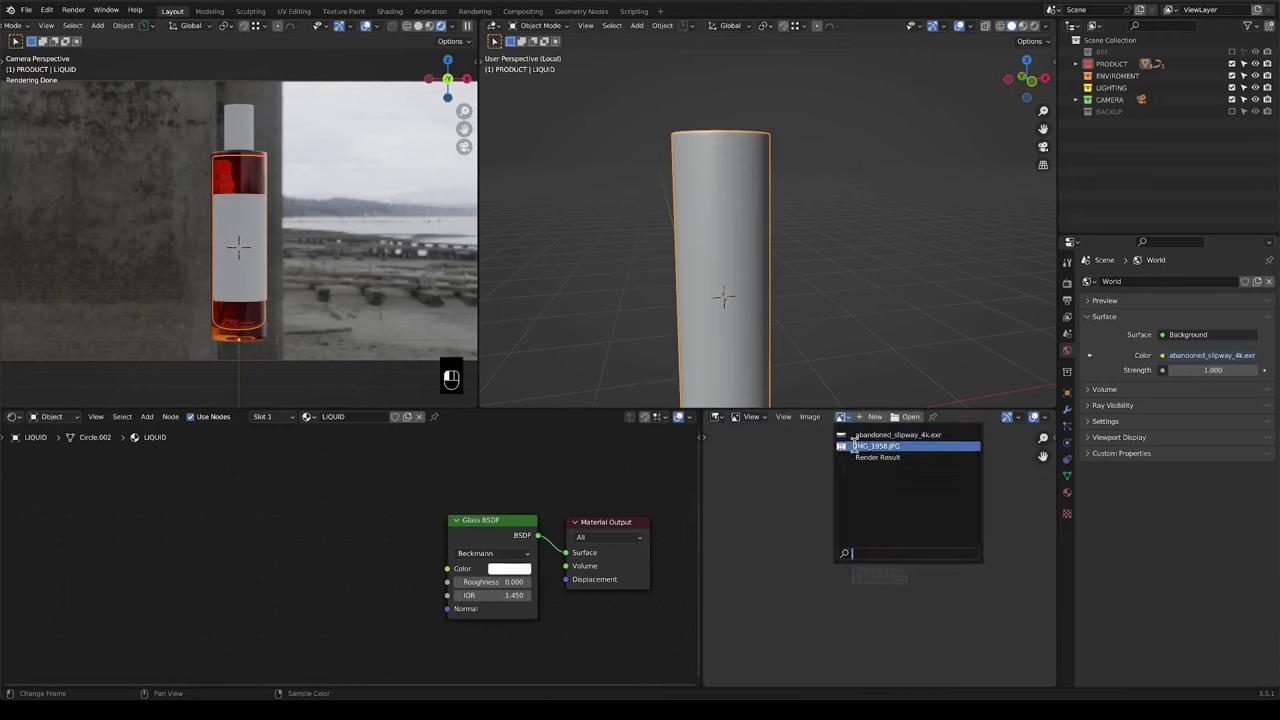
click(853, 446)
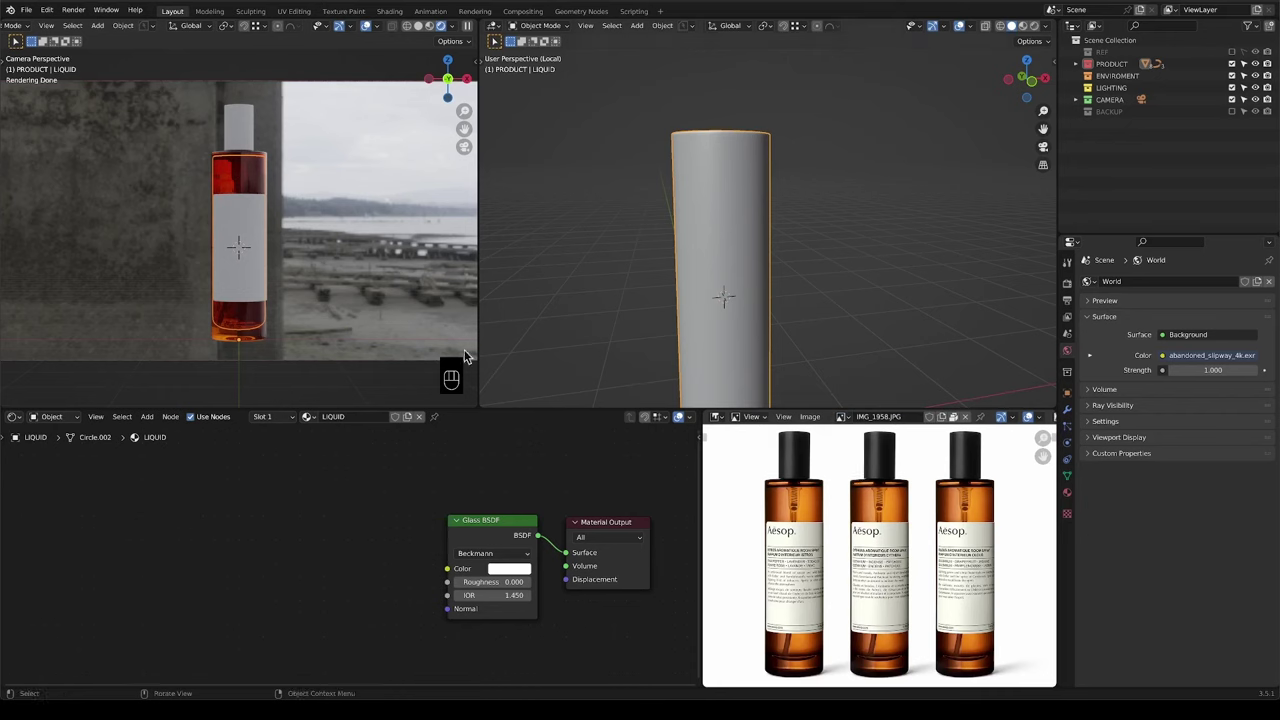
Select the bottle's cap and rename its material to CAP.
click(250, 137)
click(378, 417)
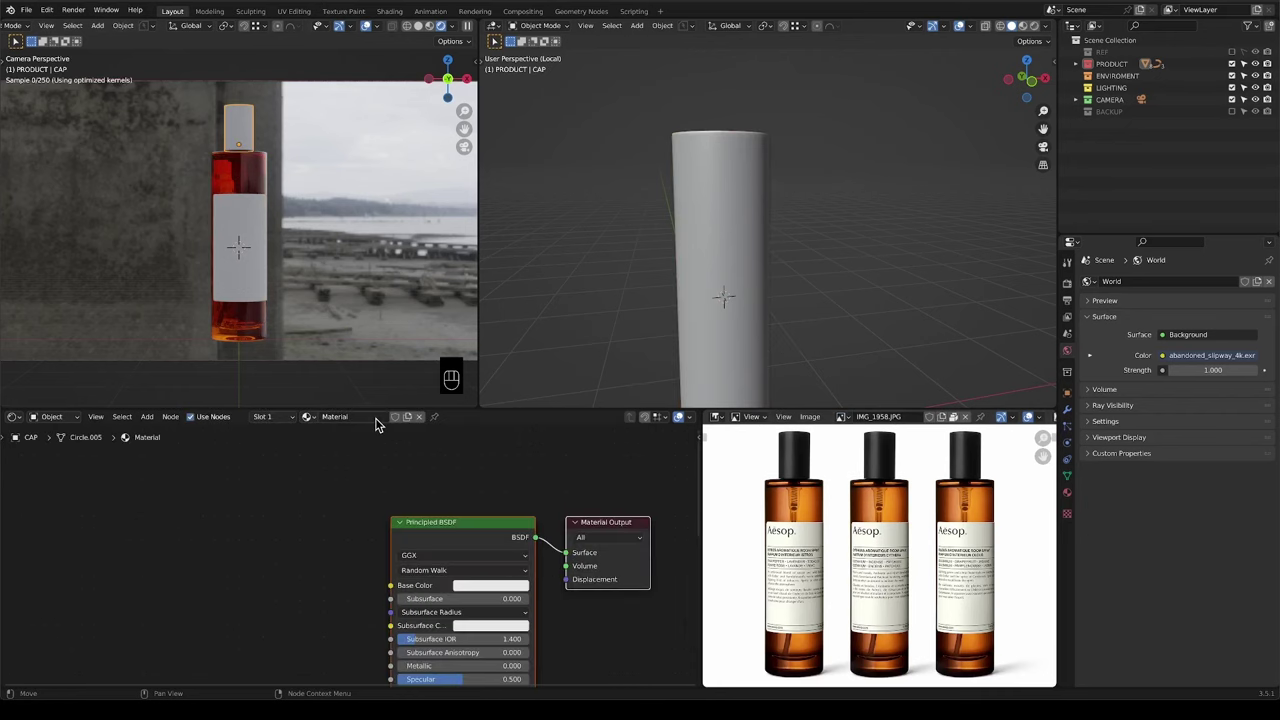
double_click(376, 418)
text(CAP)
key(Return)
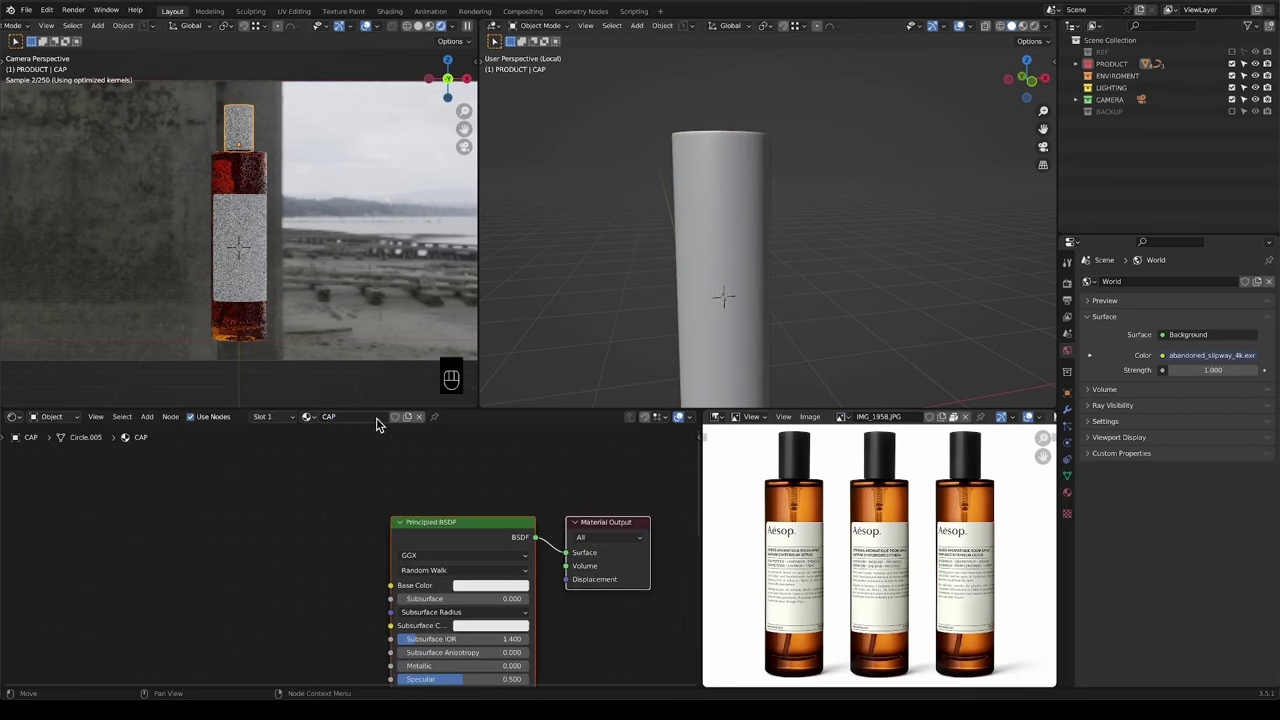
Set the CAP material's Base Color to near-black with a value of 0.012 and its Roughness to 0.355.
scroll(370, 587, up, 2)
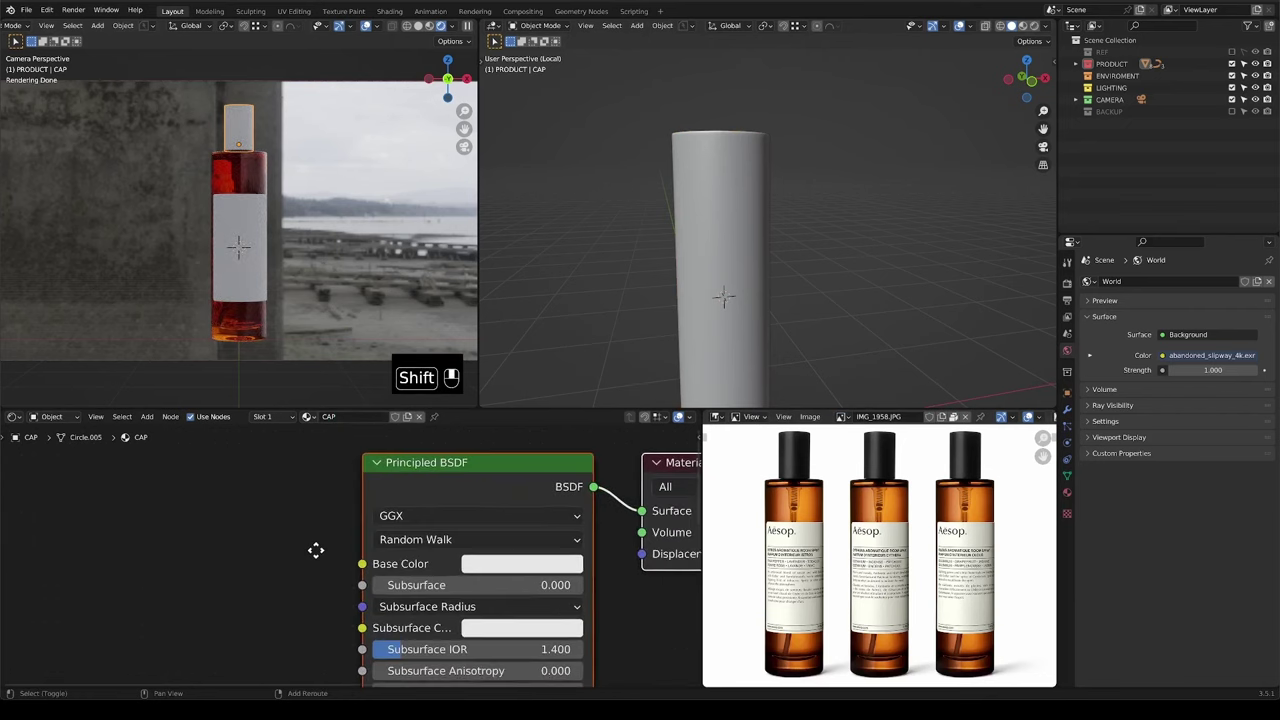
scroll(400, 560, up, 1)
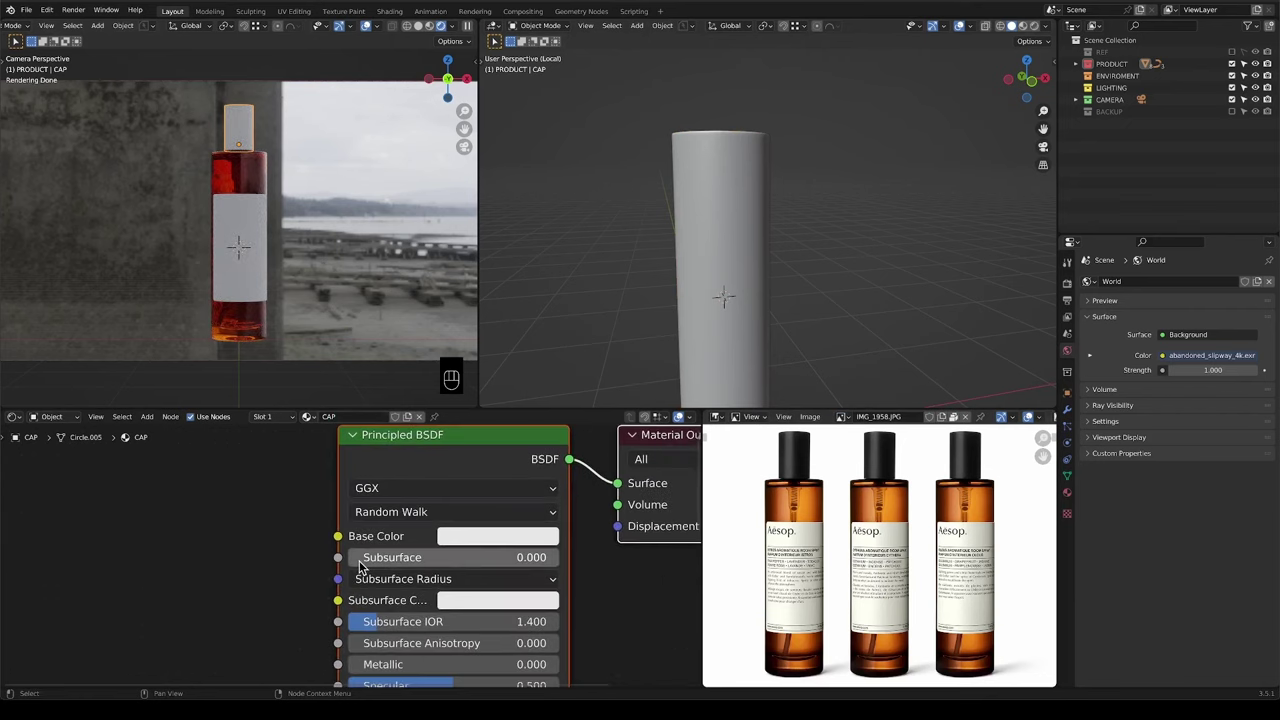
click(490, 542)
click(603, 382)
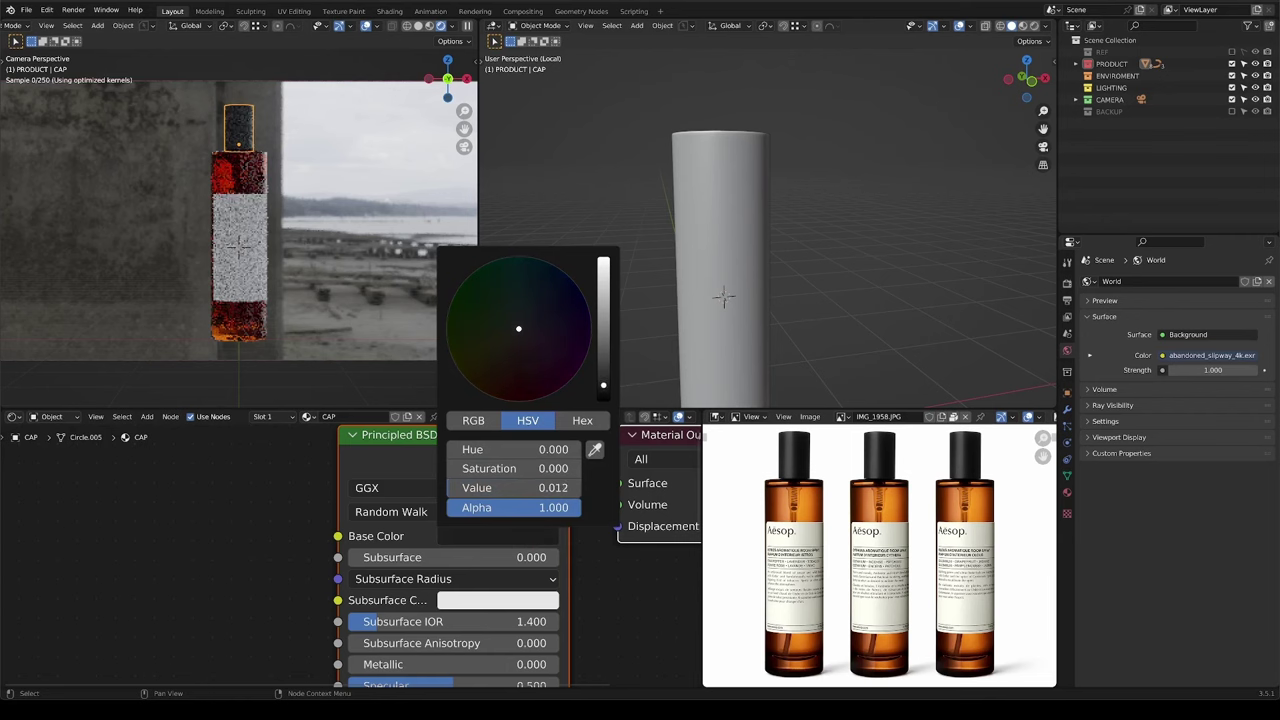
shift+scroll(590, 560, down, 3)
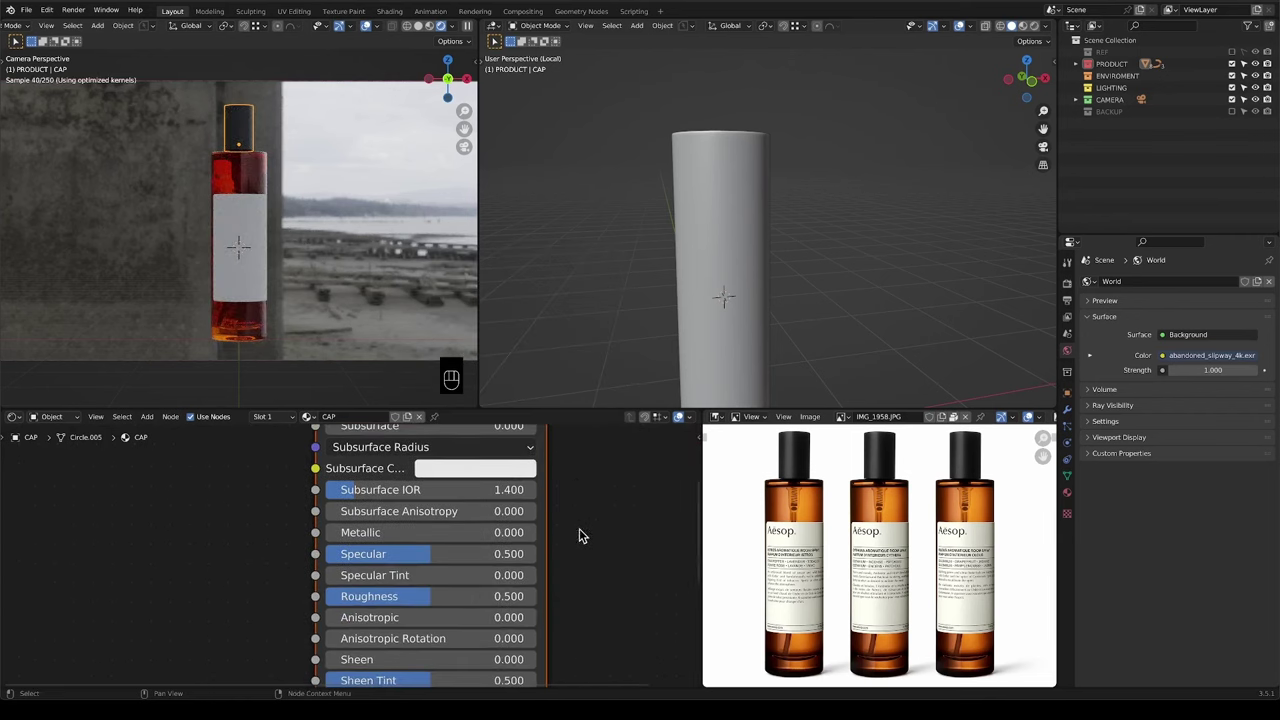
drag(418, 603, 388, 603)
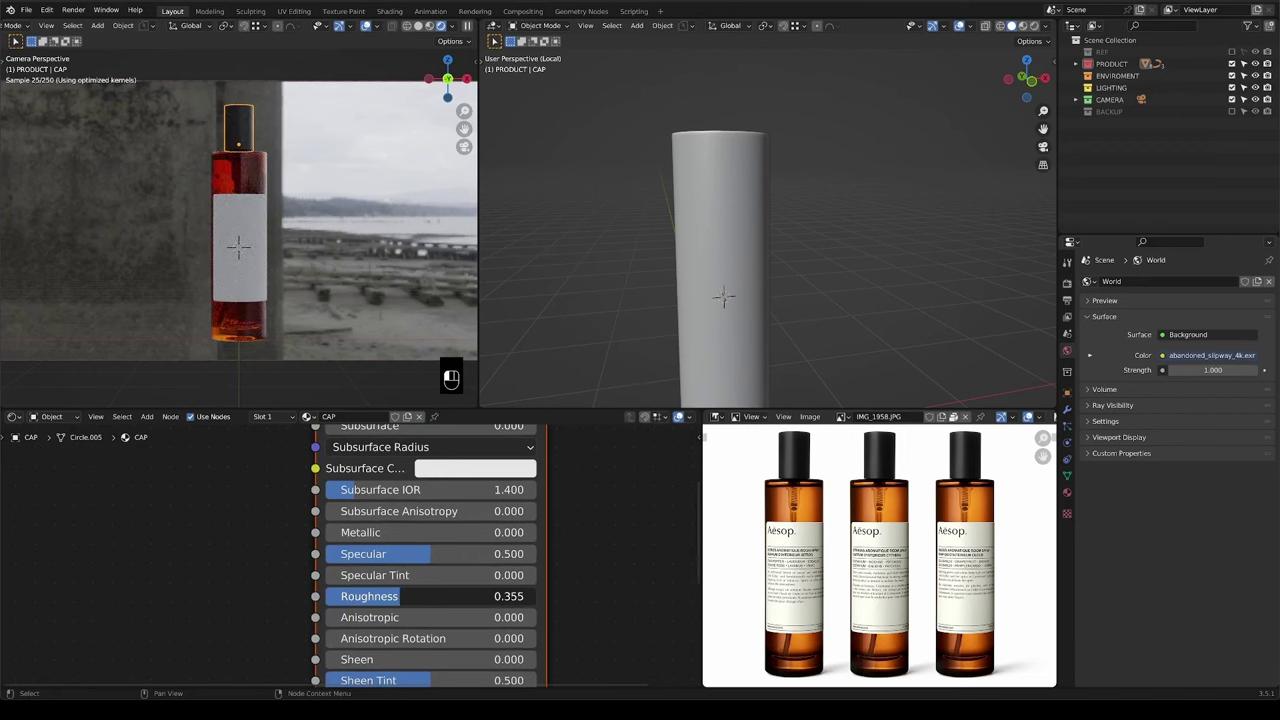
Darken the CAP material's Base Color slightly further towards pure black.
shift+scroll(594, 580, up, 2)
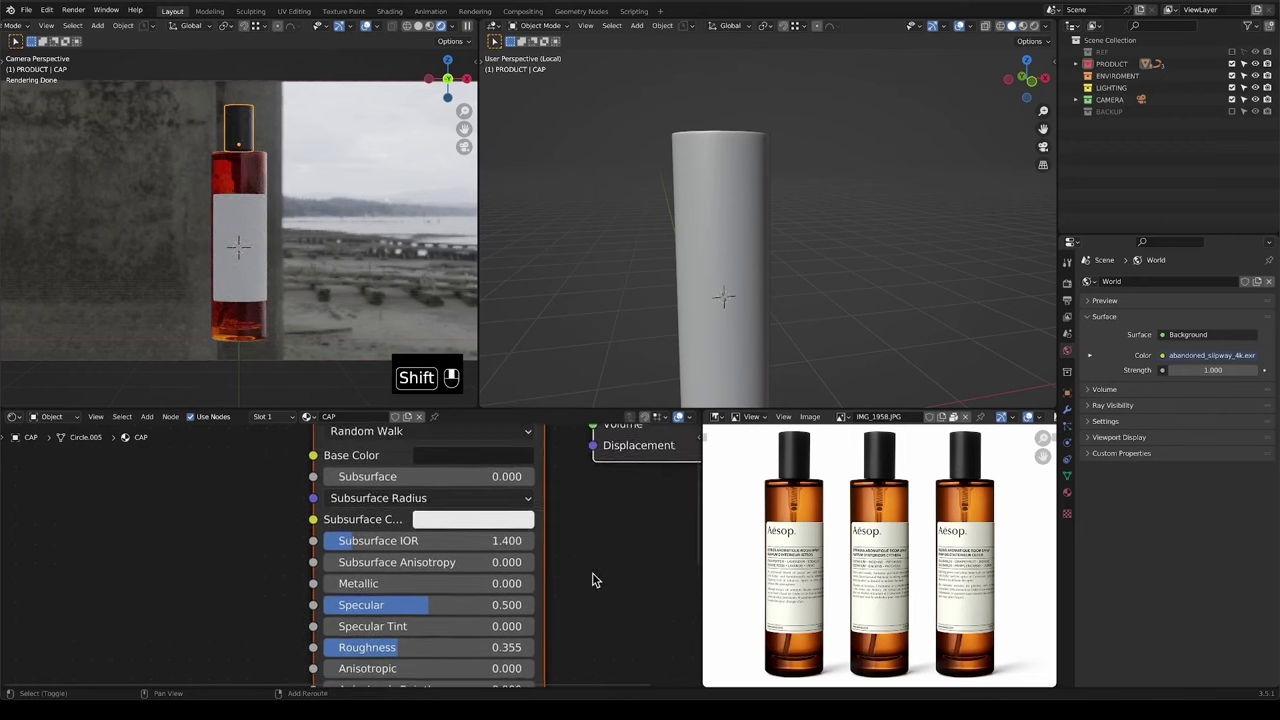
click(530, 459)
drag(578, 305, 578, 310)
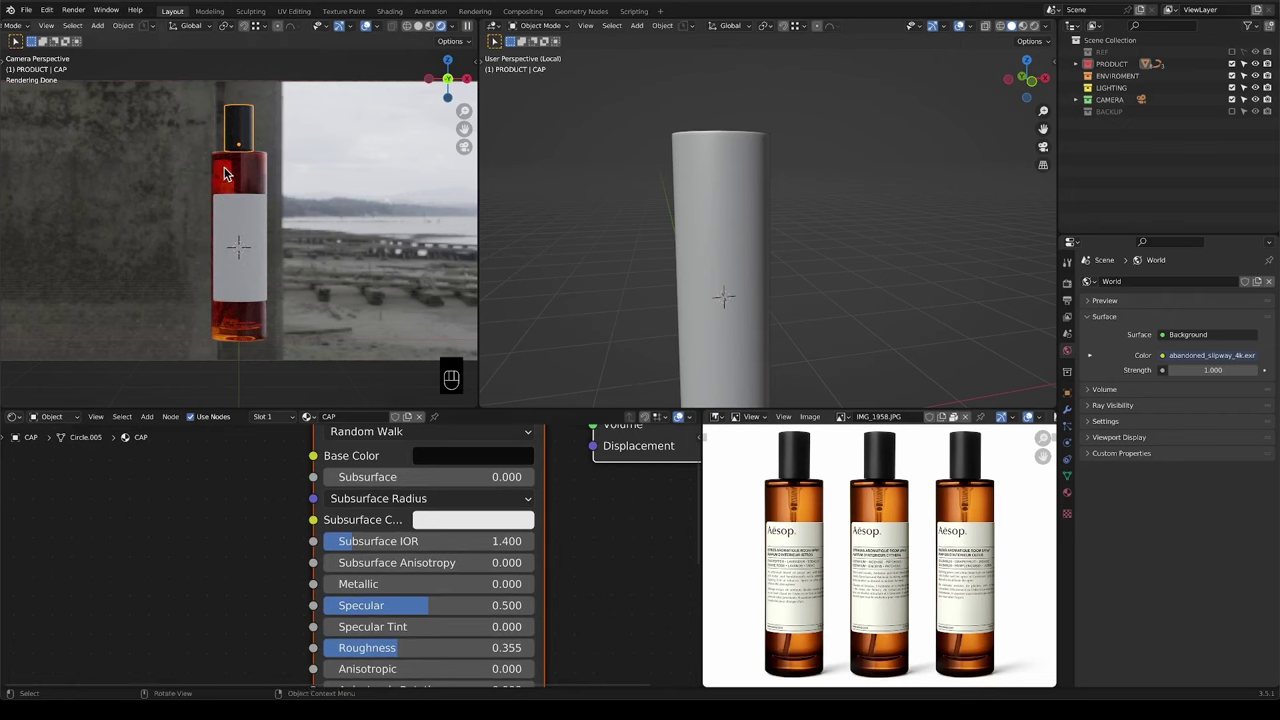
Select the BOTTLE object, reveal it in the PRODUCT collection and hide it to expose the liquid and pump.
scroll(224, 174, up, 5)
shift+middle_drag(235, 165, 258, 233)
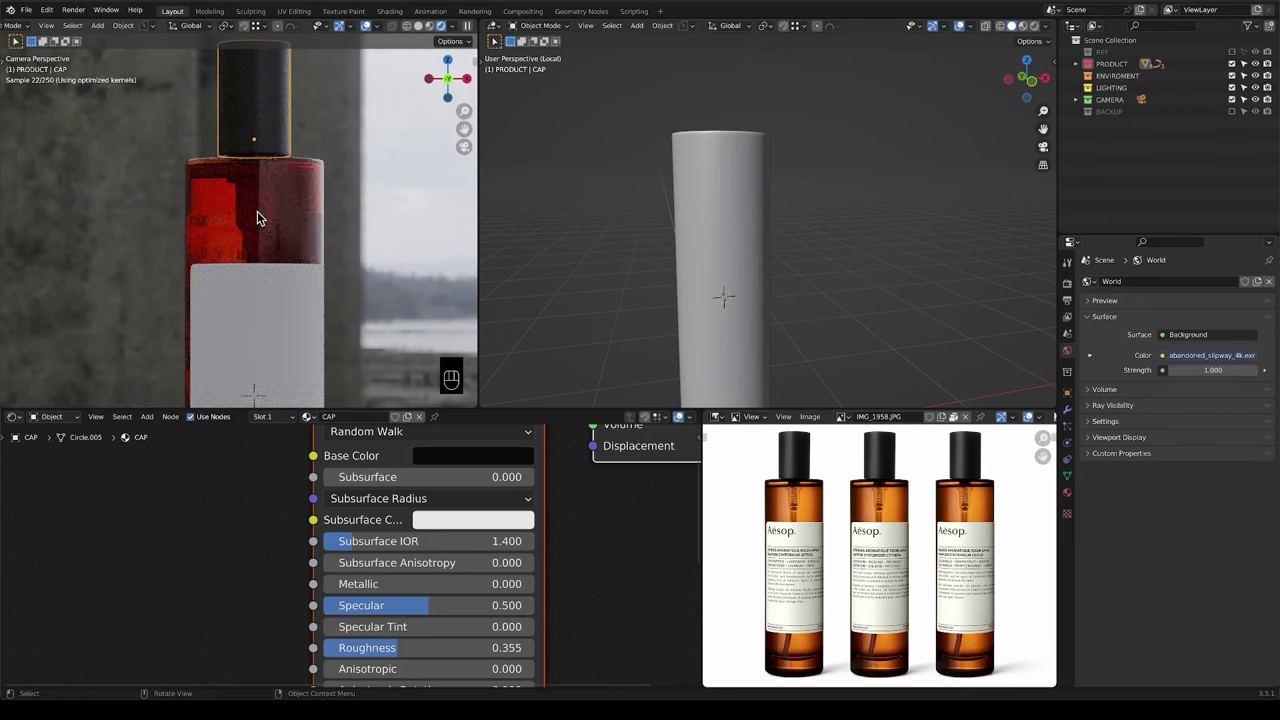
click(257, 218)
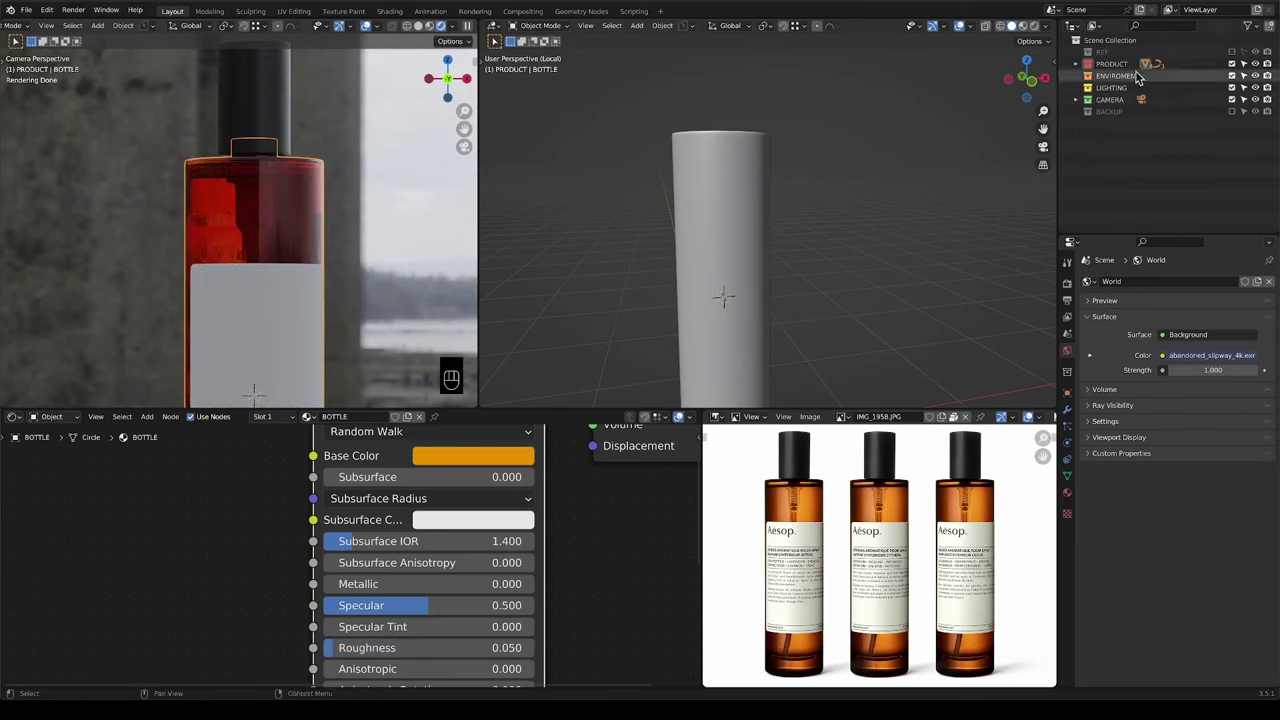
key(period)
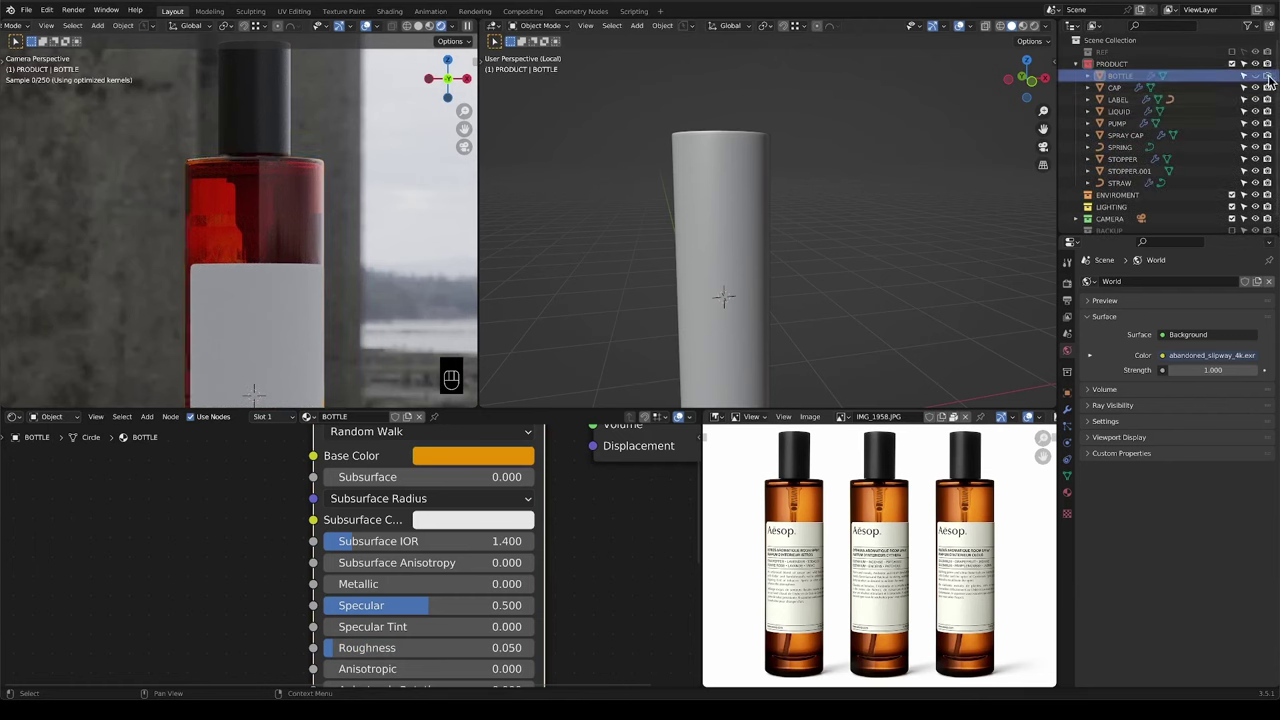
key(h)
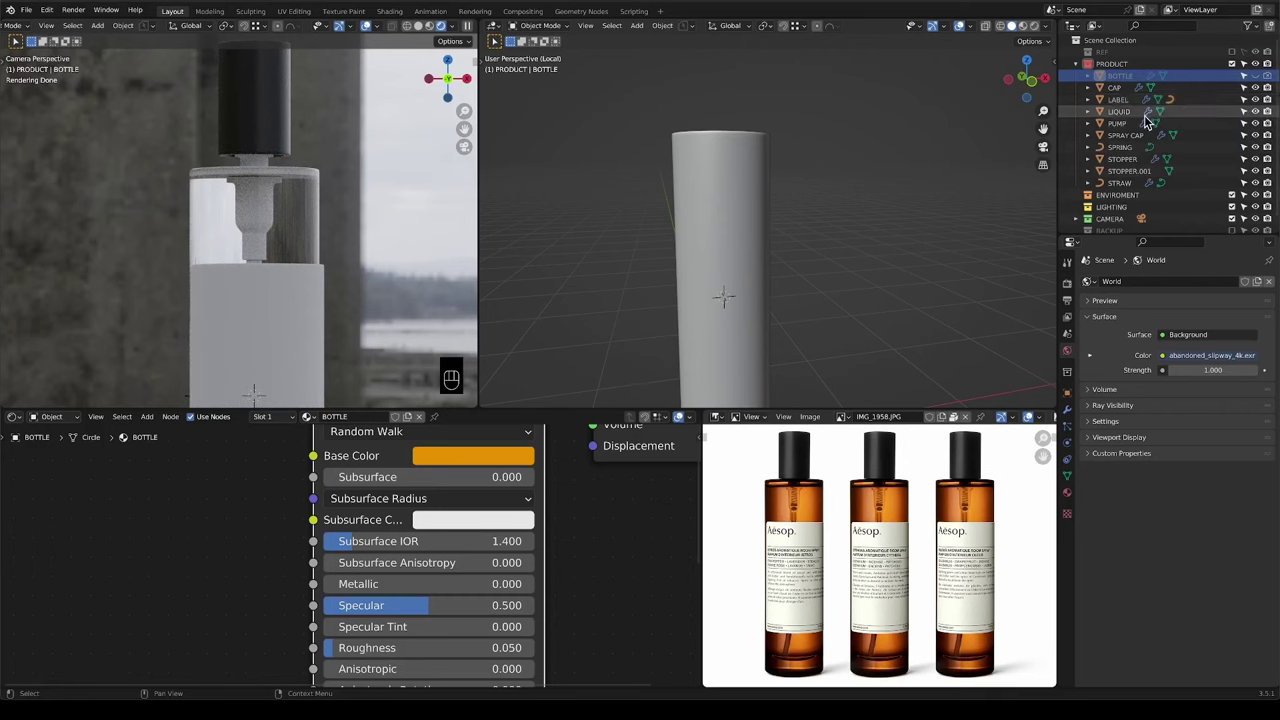
Hide the LIQUID object and assign the LIQUID material to both the STOPPER disc and the PUMP.
click(1255, 111)
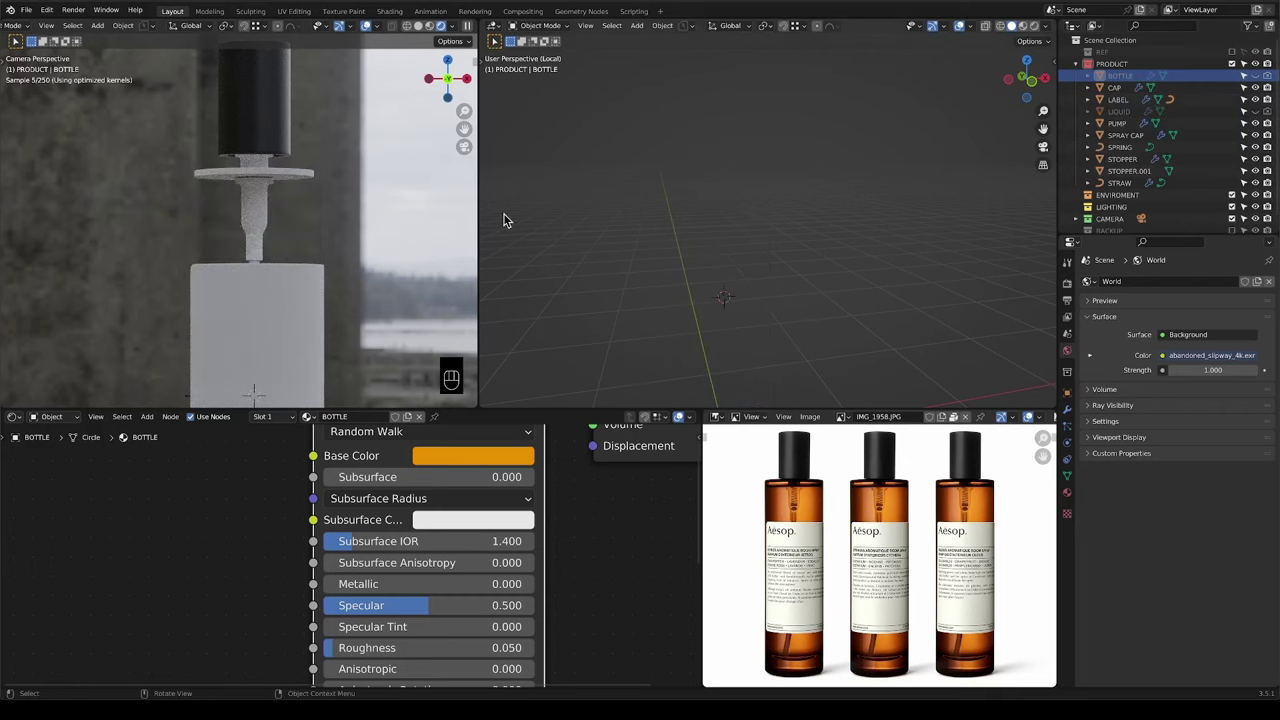
click(244, 210)
shift+click(279, 194)
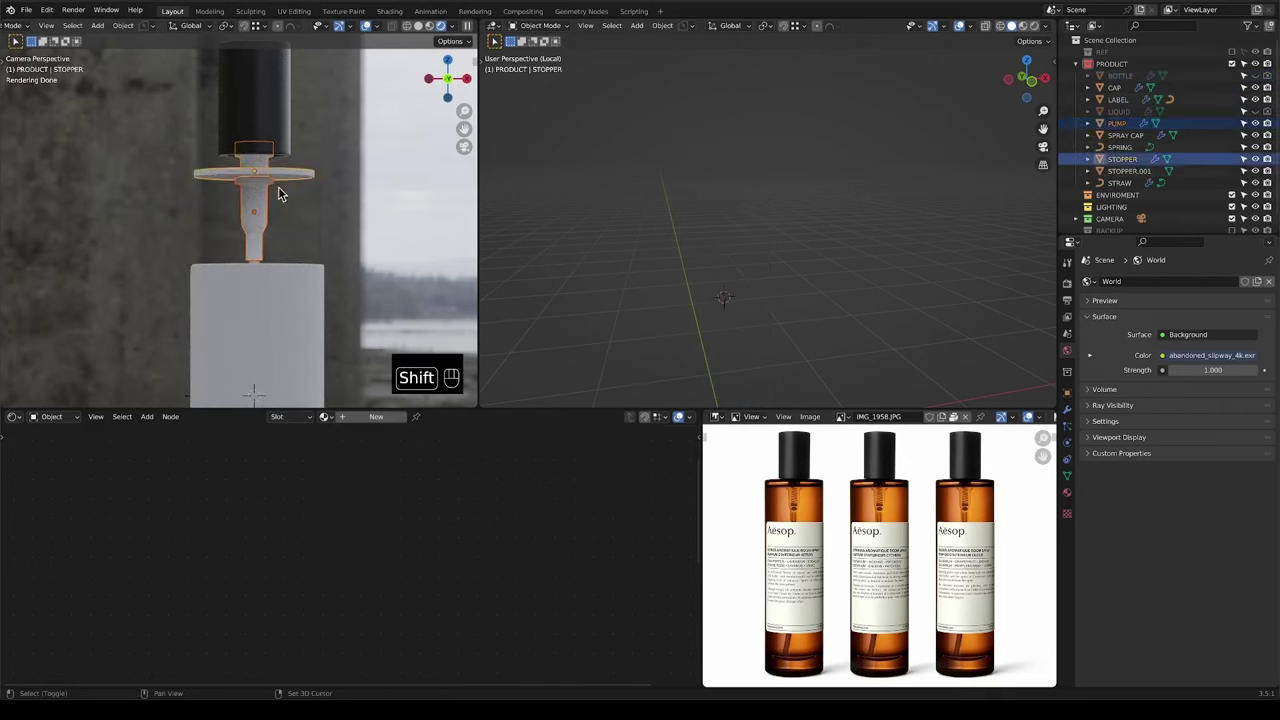
click(325, 416)
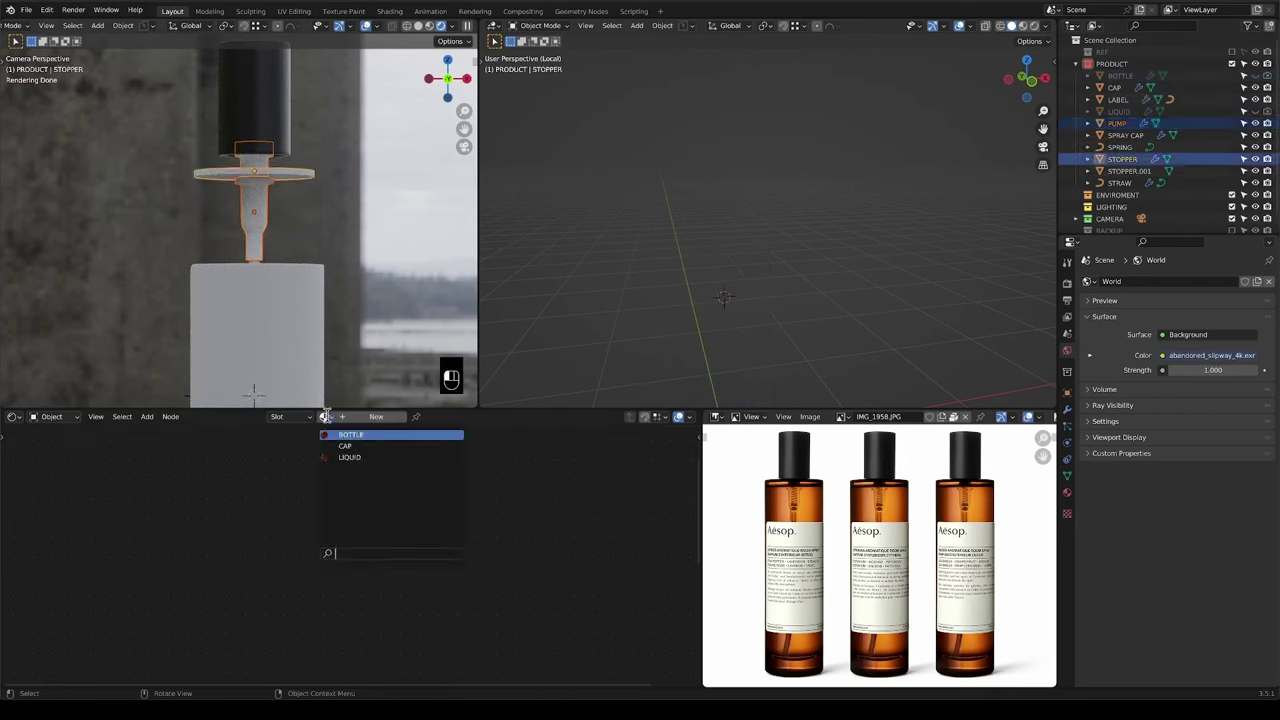
click(337, 460)
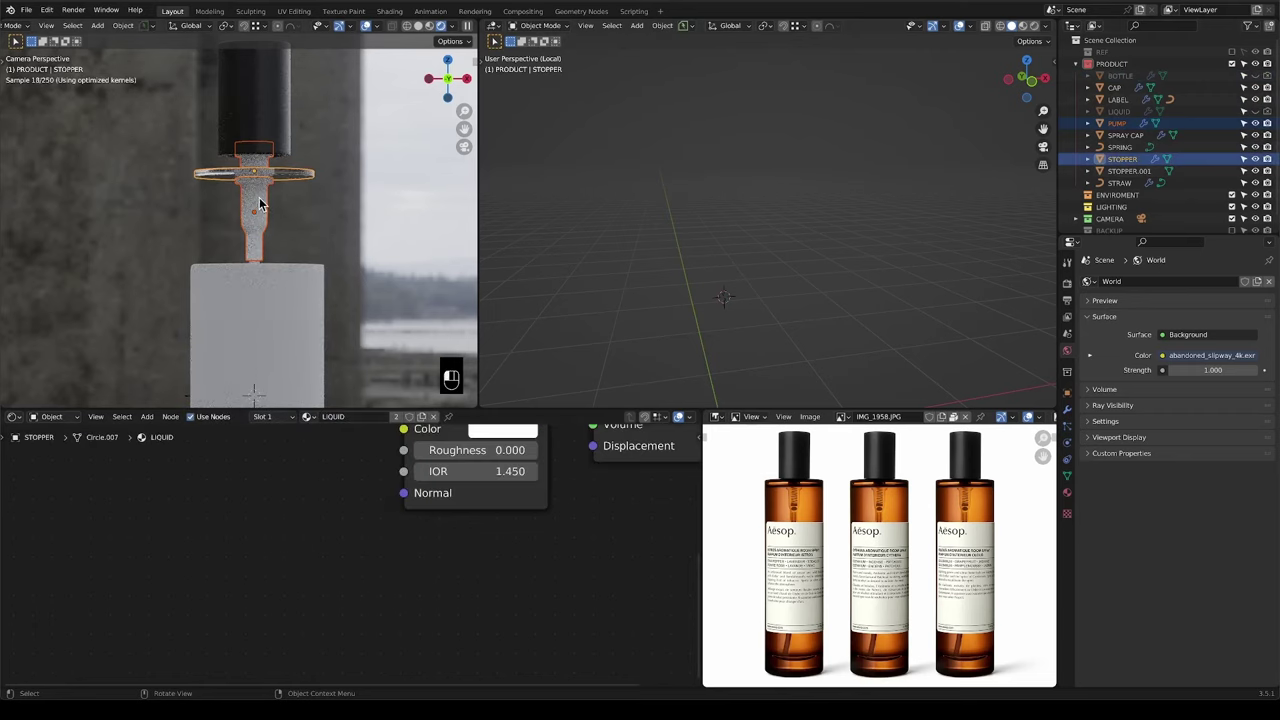
click(259, 204)
click(326, 420)
click(340, 460)
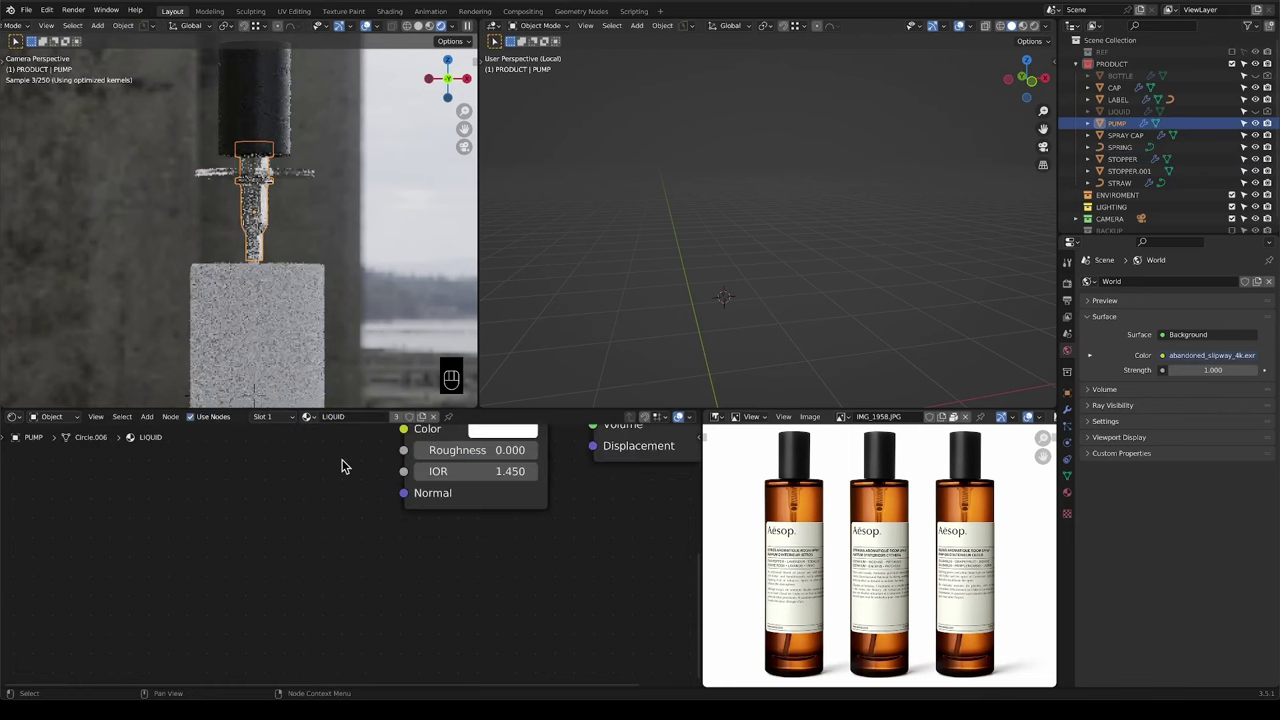
Select the STRAW below the pump and assign the existing LIQUID material to it.
scroll(265, 240, up, 4)
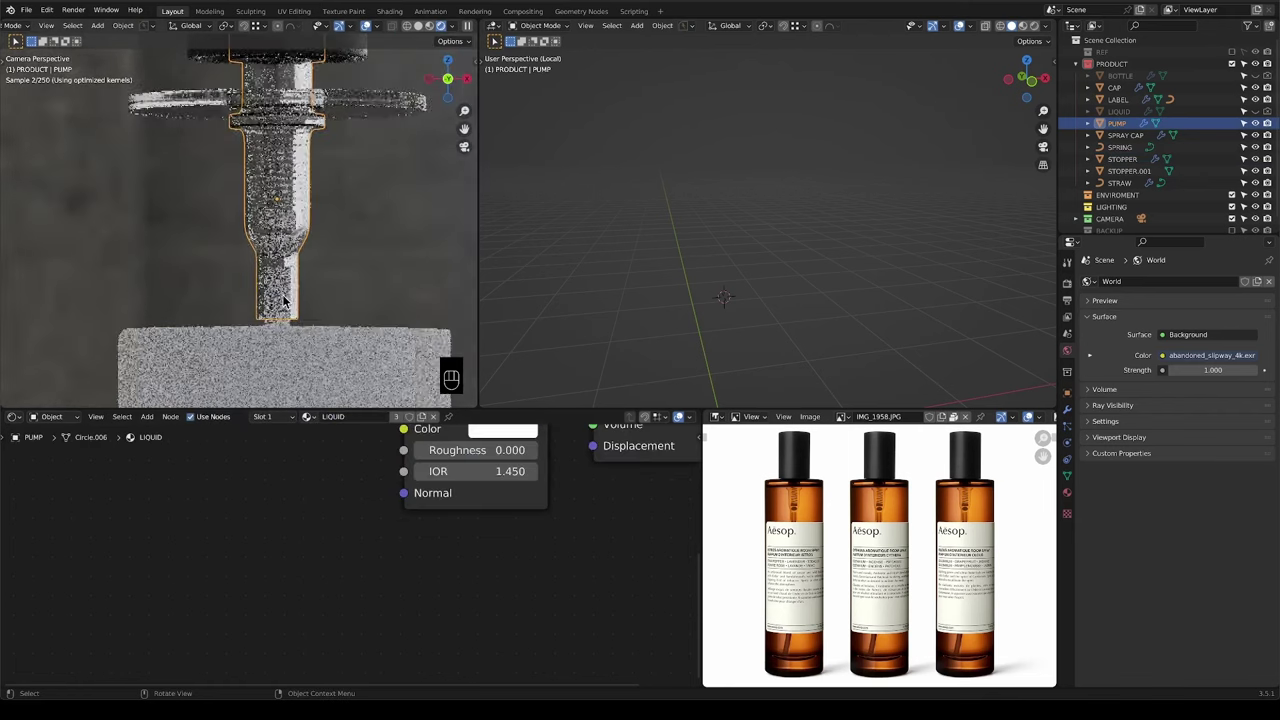
click(283, 329)
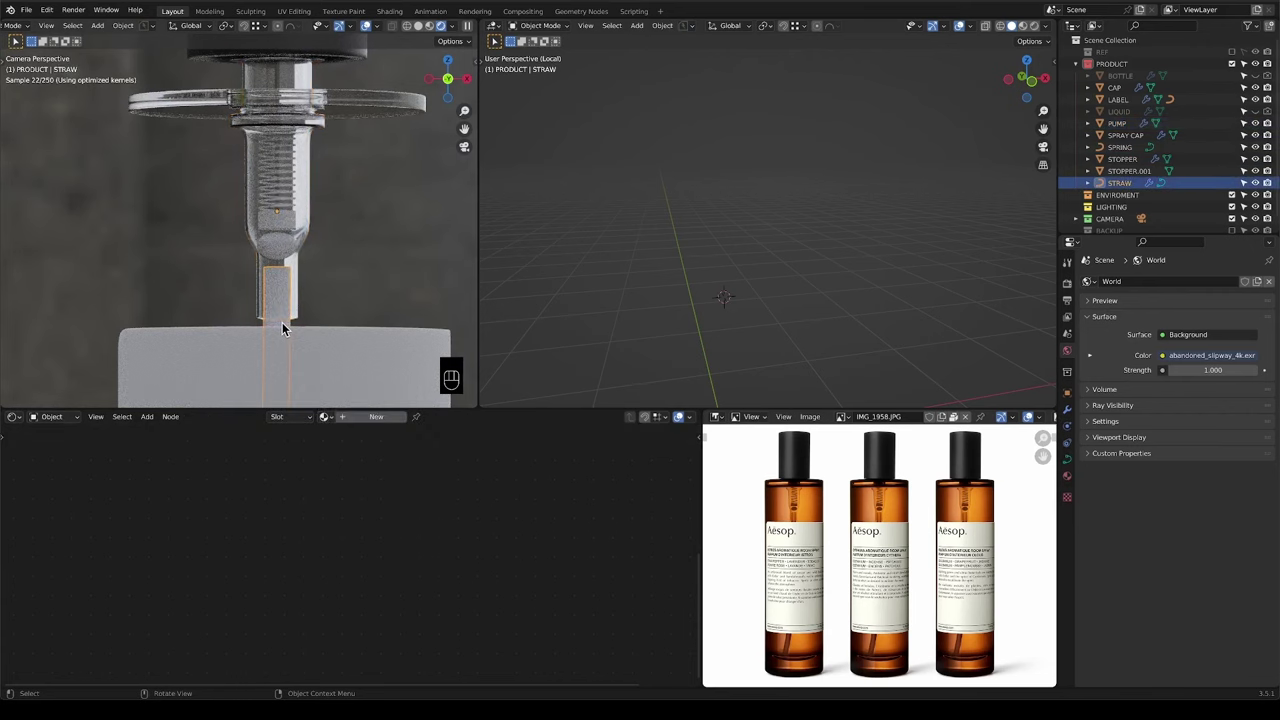
click(326, 420)
click(338, 460)
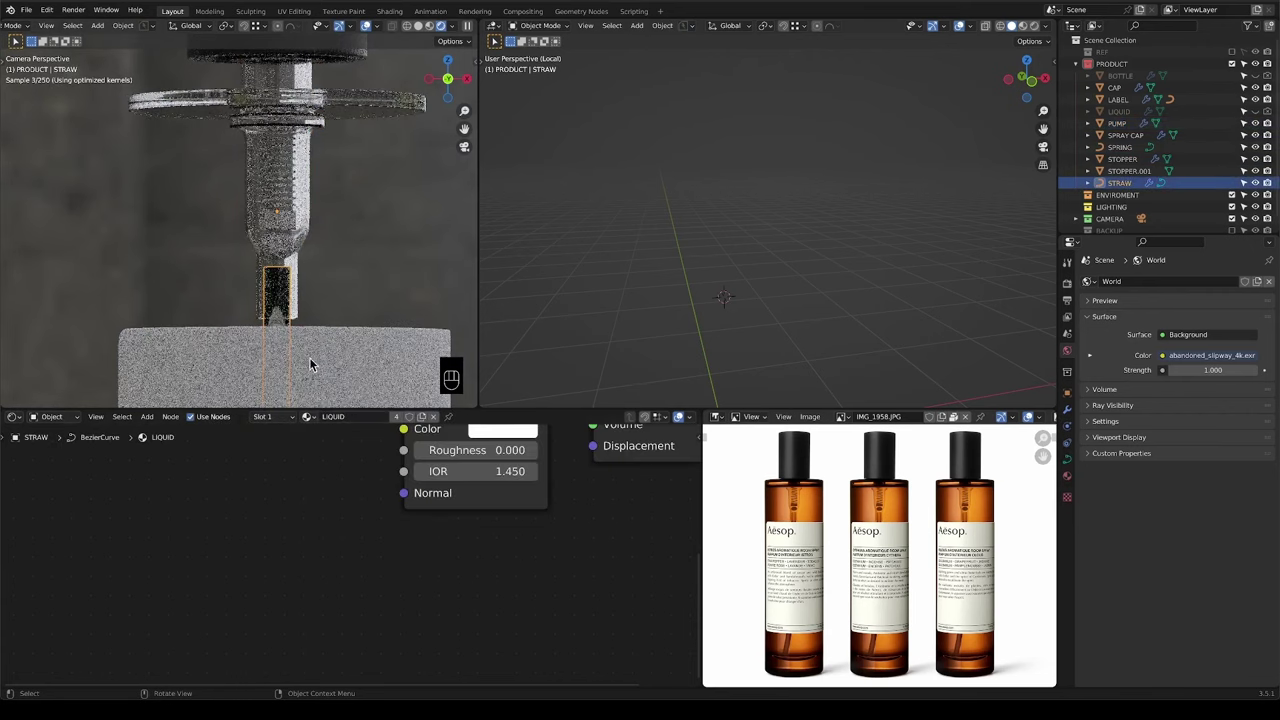
Give the STOPPER.001 ball an independent copy of the CAP material, name it STOPPER and lower its Roughness to about 0.243.
click(279, 251)
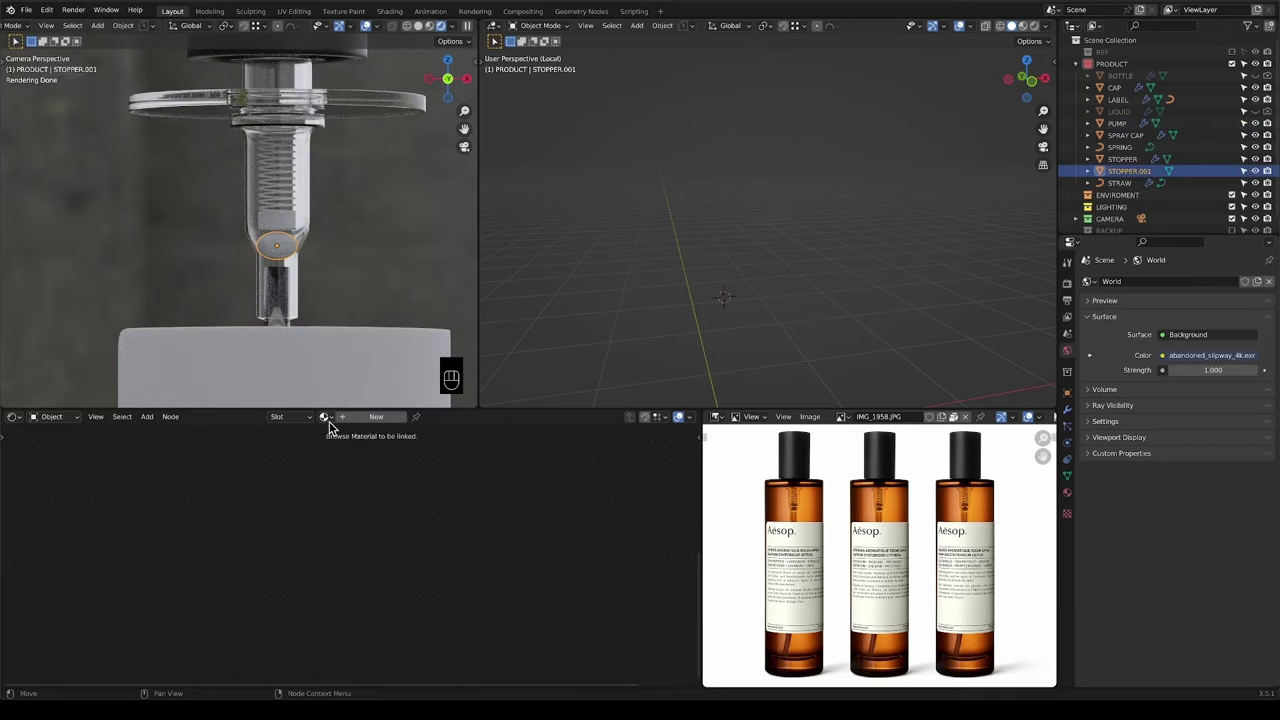
click(326, 418)
click(338, 446)
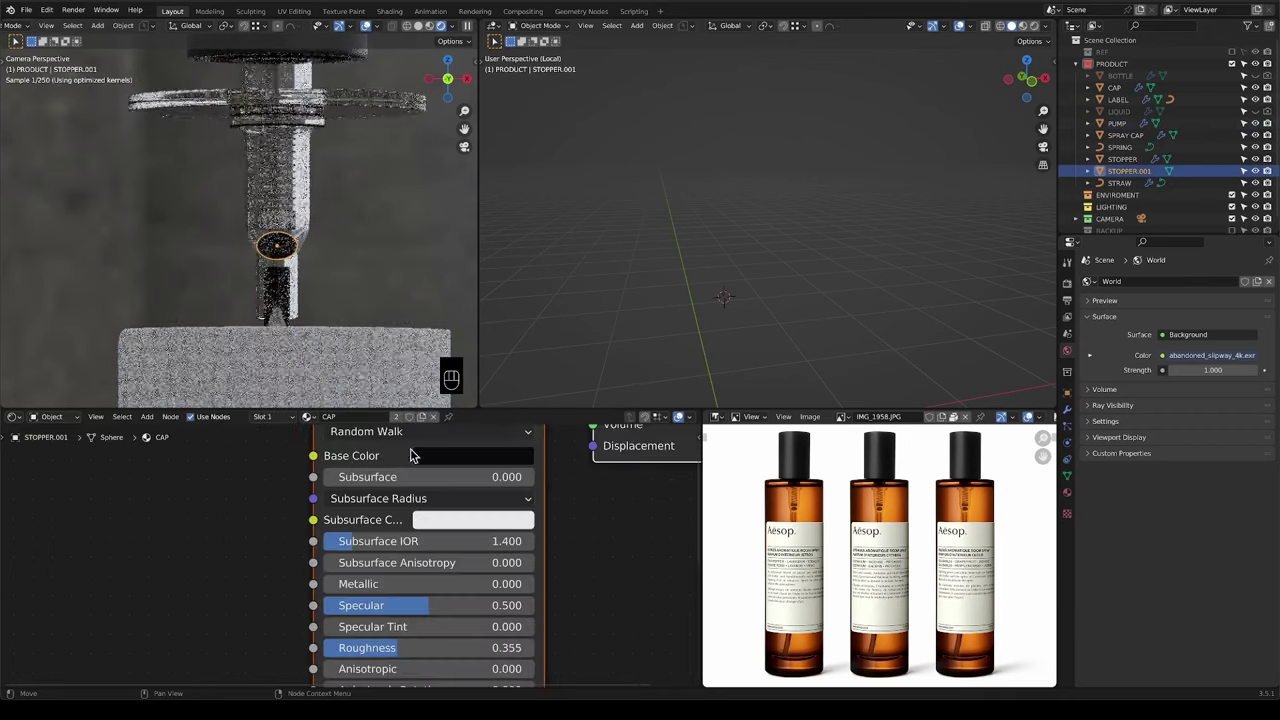
click(421, 416)
double_click(353, 418)
text(S)
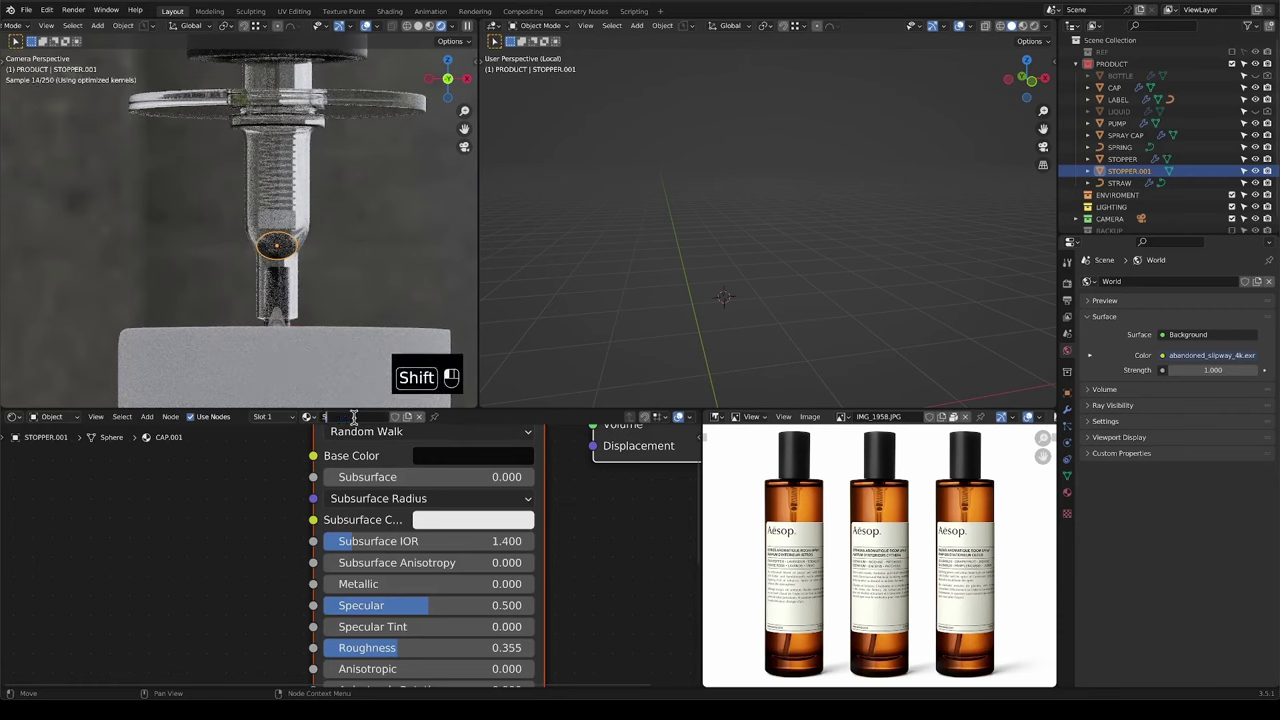
text(TOPPER)
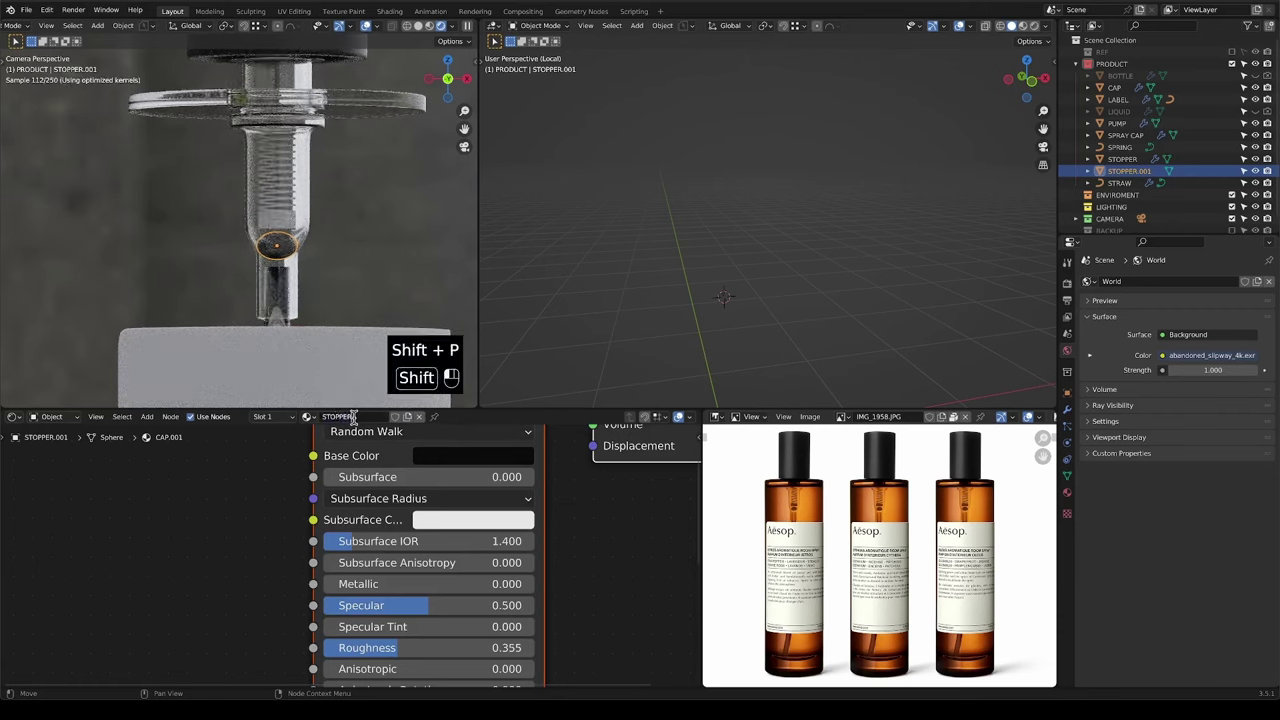
key(Return)
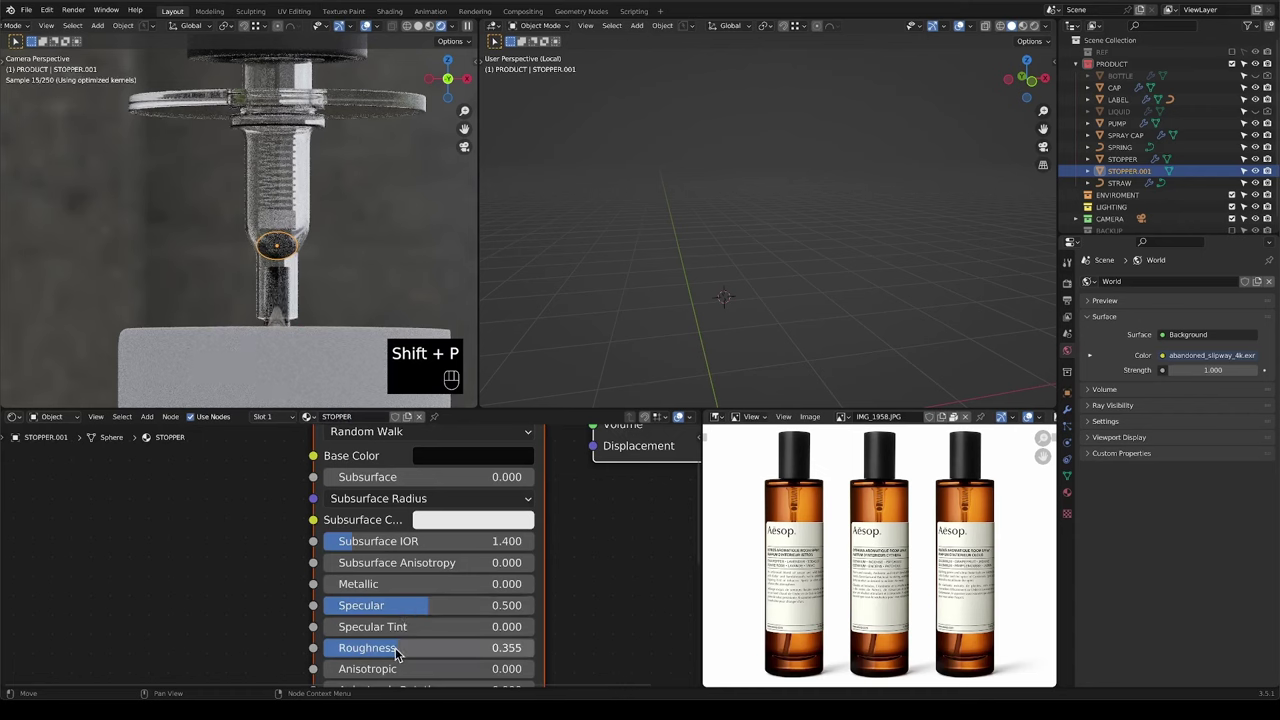
drag(395, 653, 370, 652)
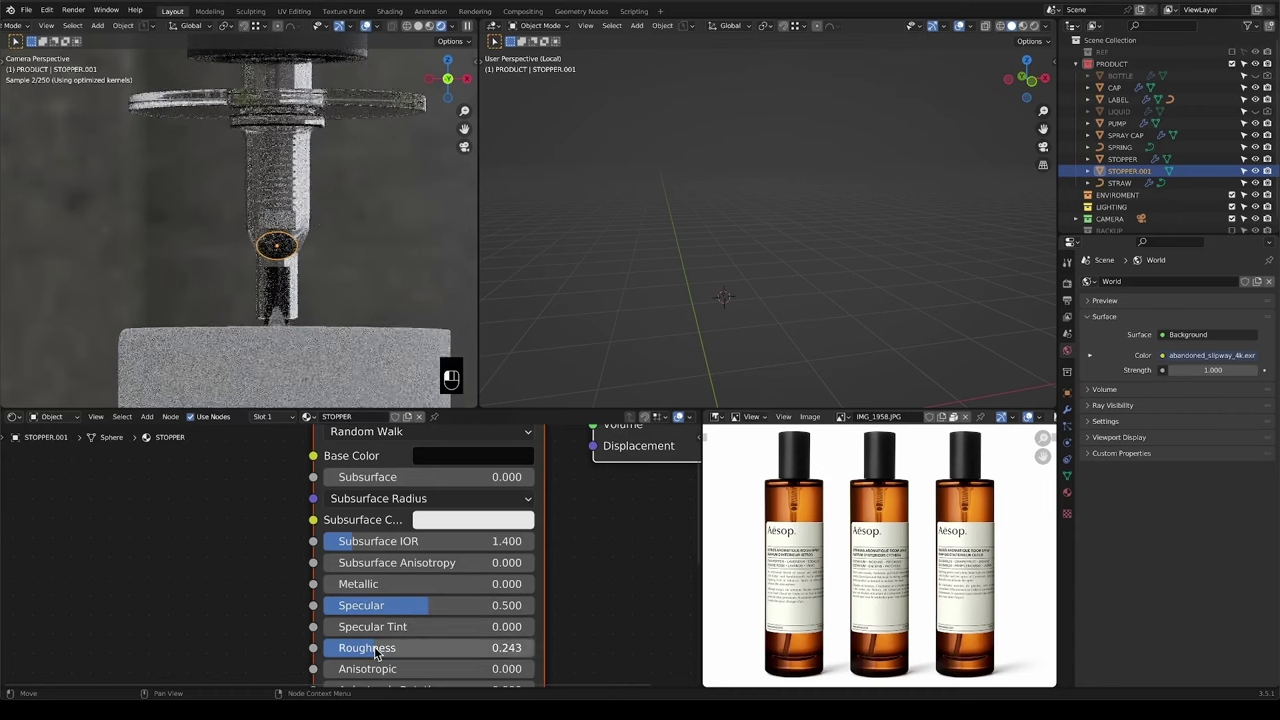
Select the SPRING inside the pump and create a new material for it named SPRING.
click(279, 222)
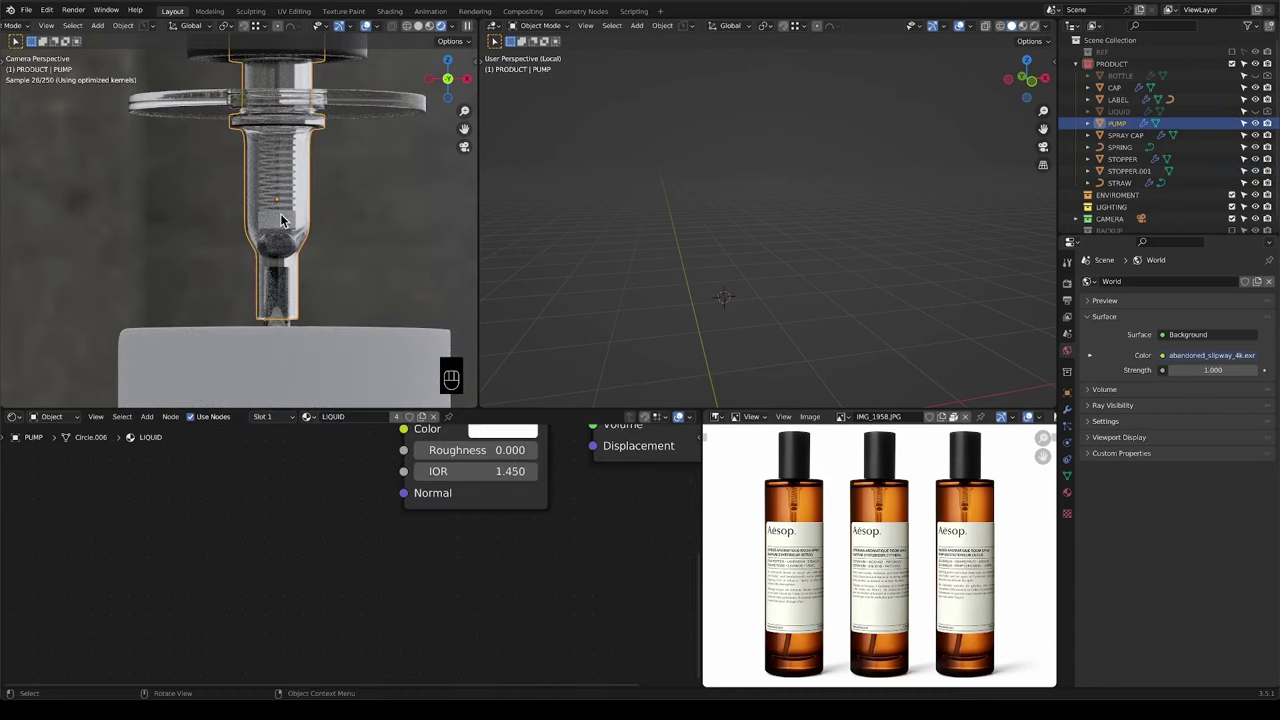
click(276, 214)
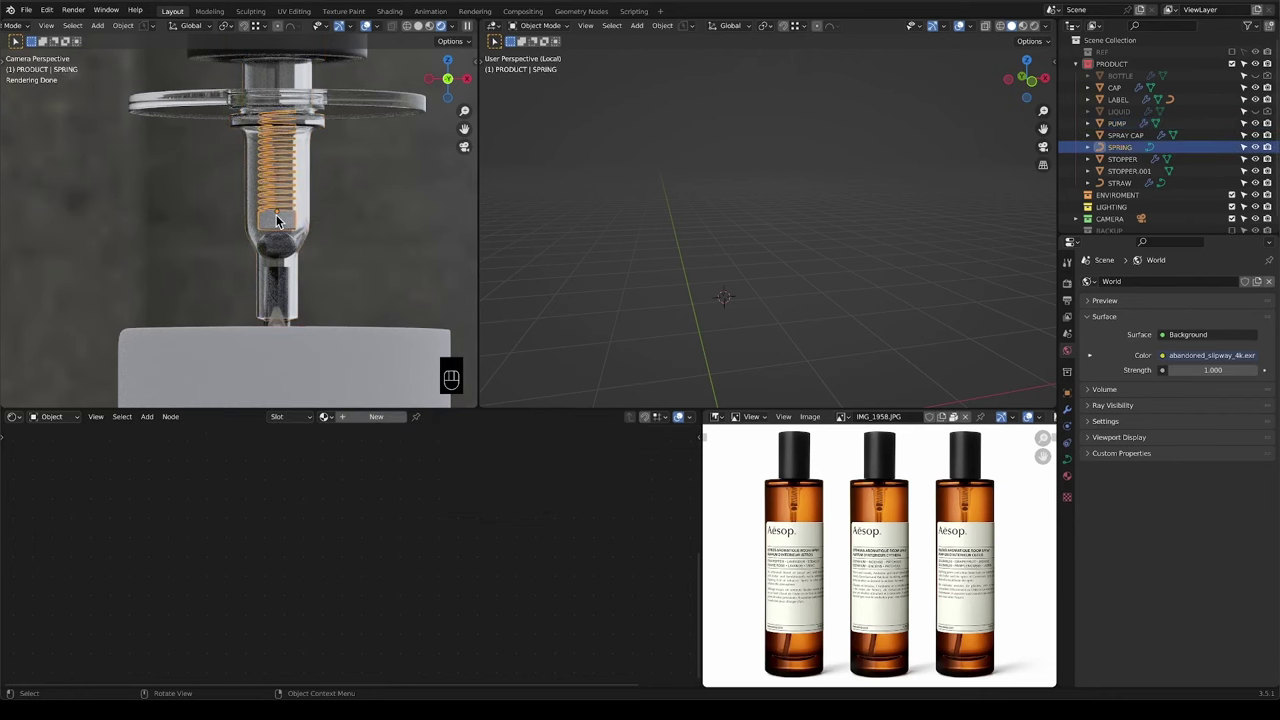
click(361, 420)
double_click(358, 416)
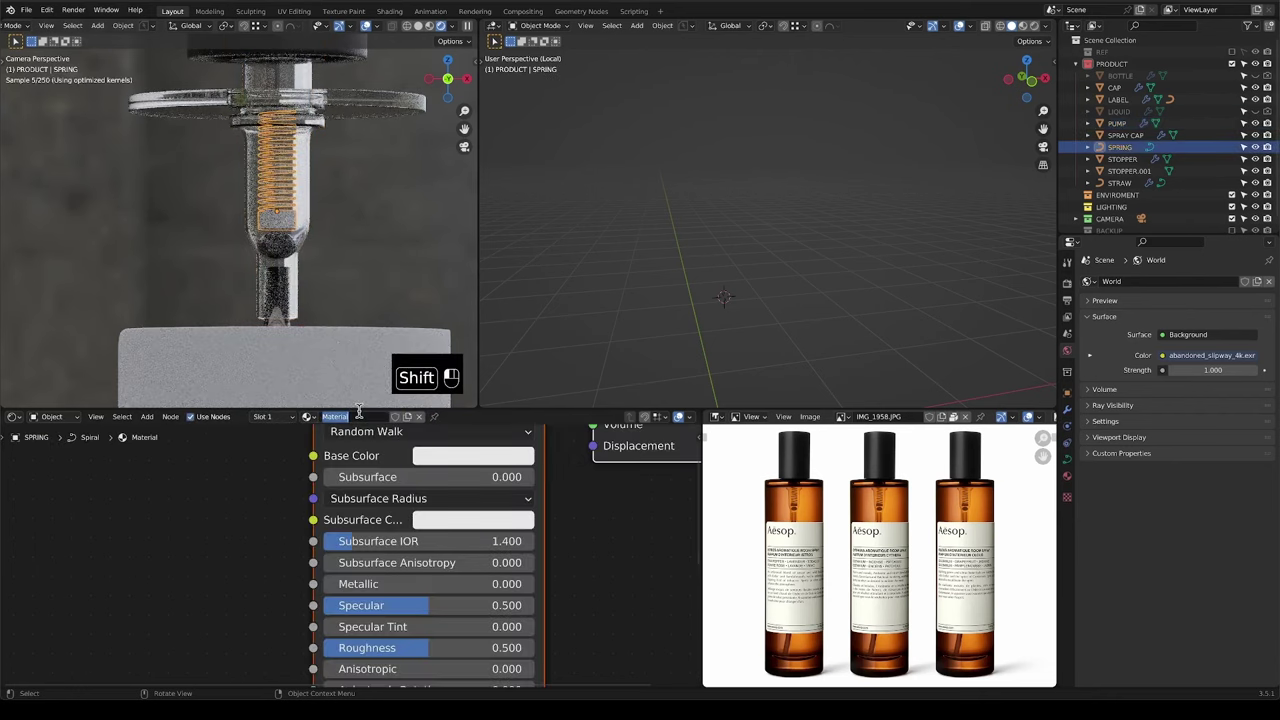
text(SPRING)
key(Return)
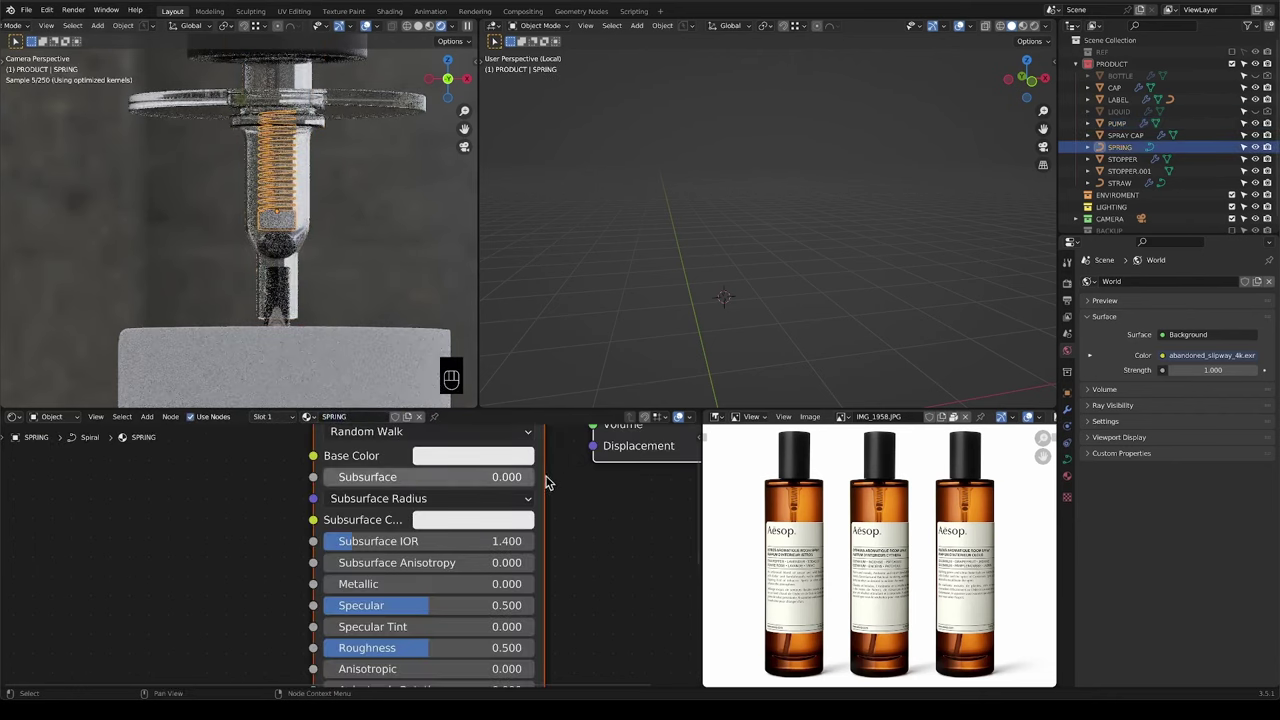
Make the SPRING material polished metal with Metallic 1.000 and Roughness 0.010.
shift+scroll(620, 570, down, 2)
drag(374, 543, 540, 543)
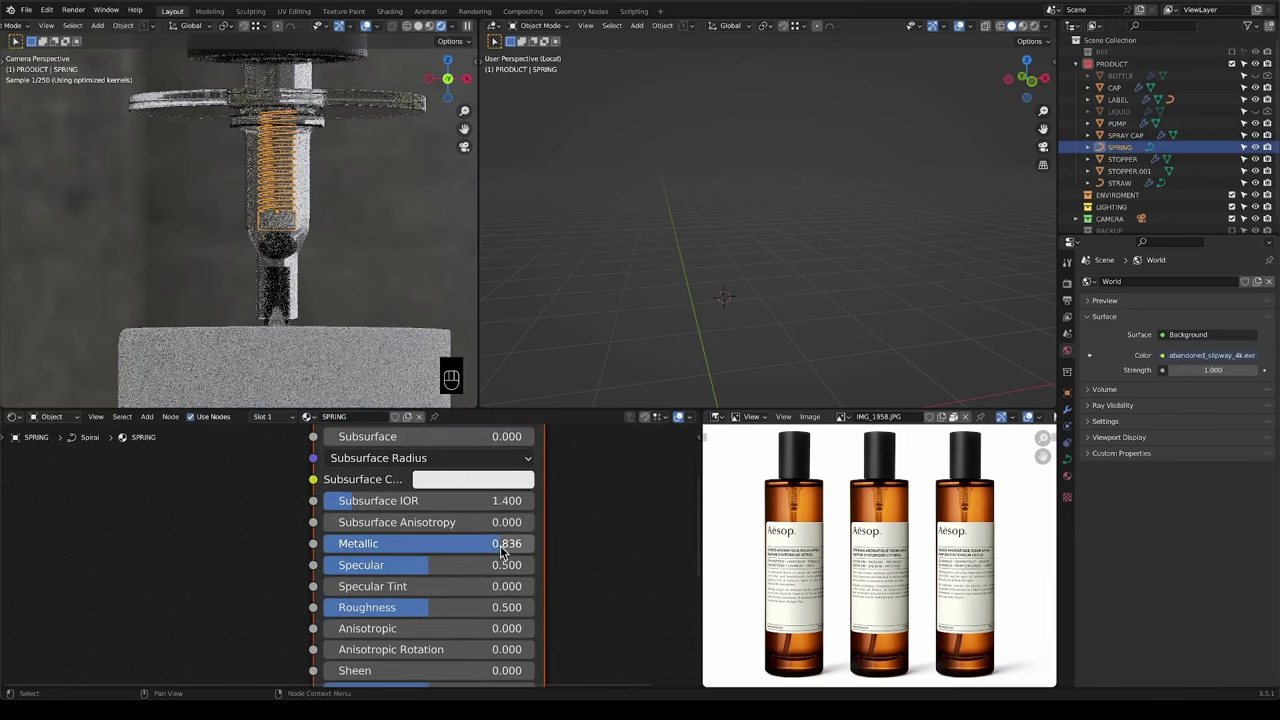
drag(334, 608, 231, 608)
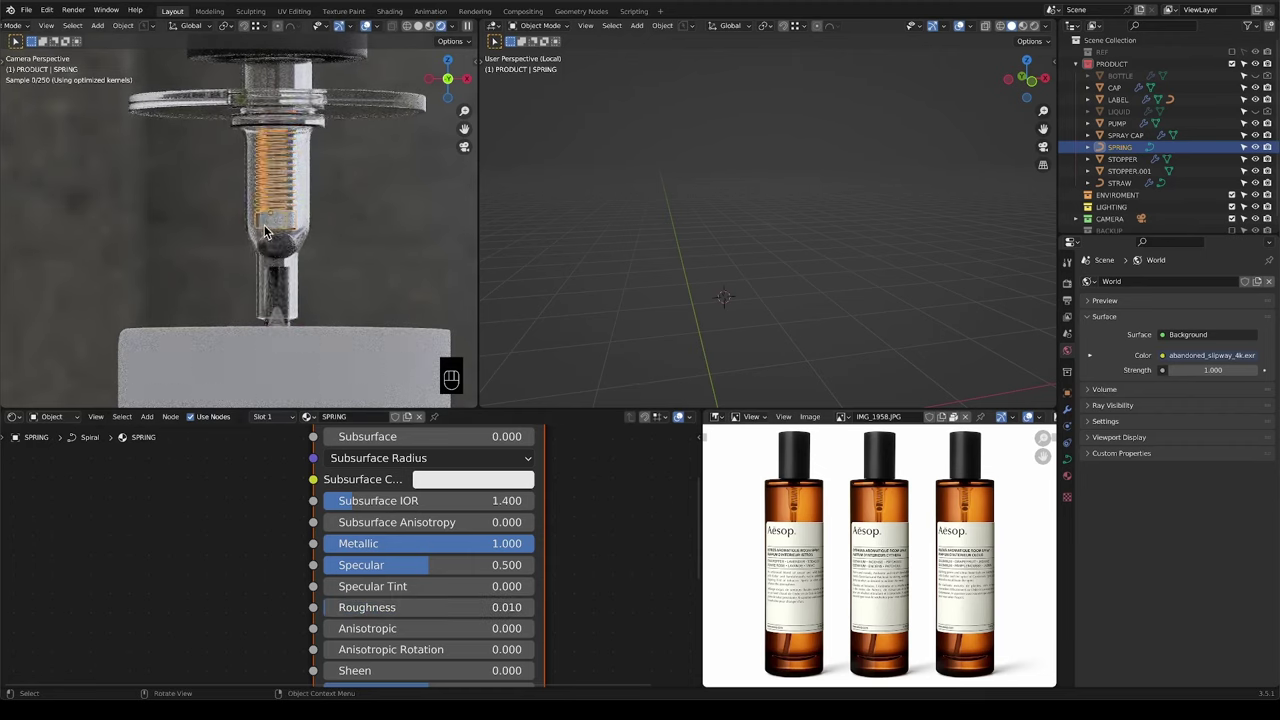
Make the hidden BOTTLE and LIQUID objects visible again in the PRODUCT collection.
scroll(276, 235, down, 4)
scroll(276, 225, down, 5)
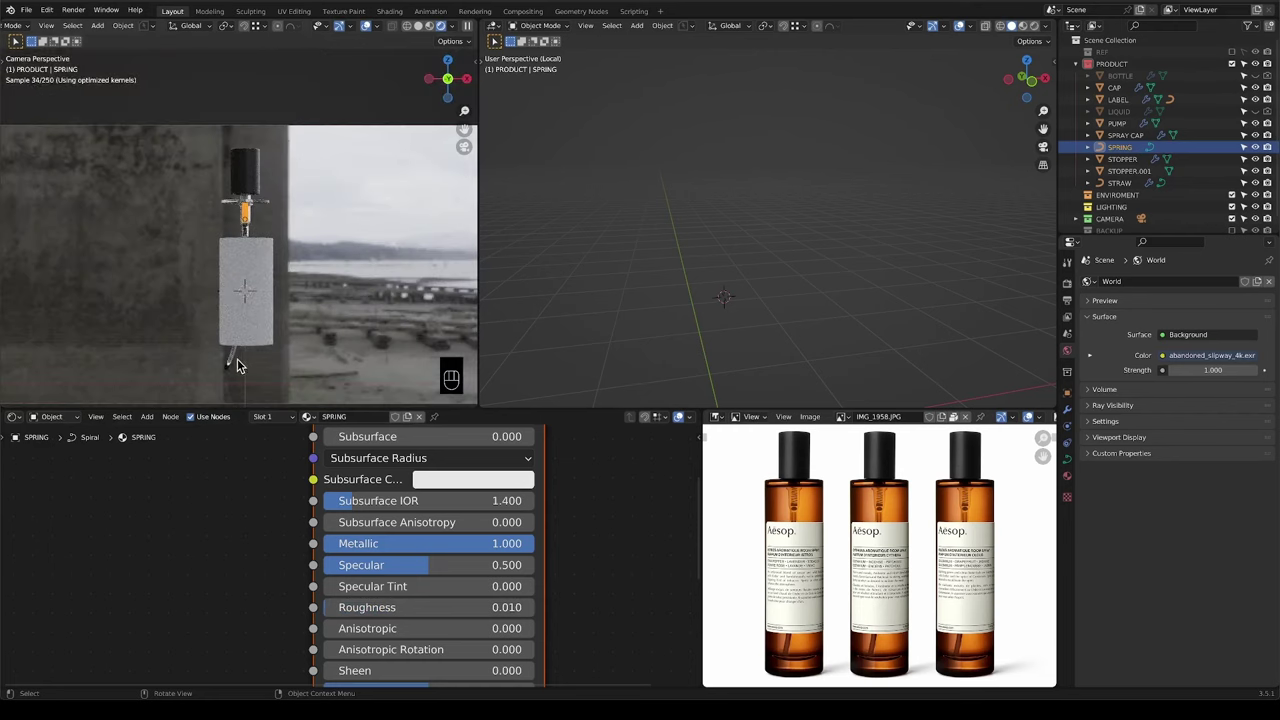
scroll(240, 358, up, 3)
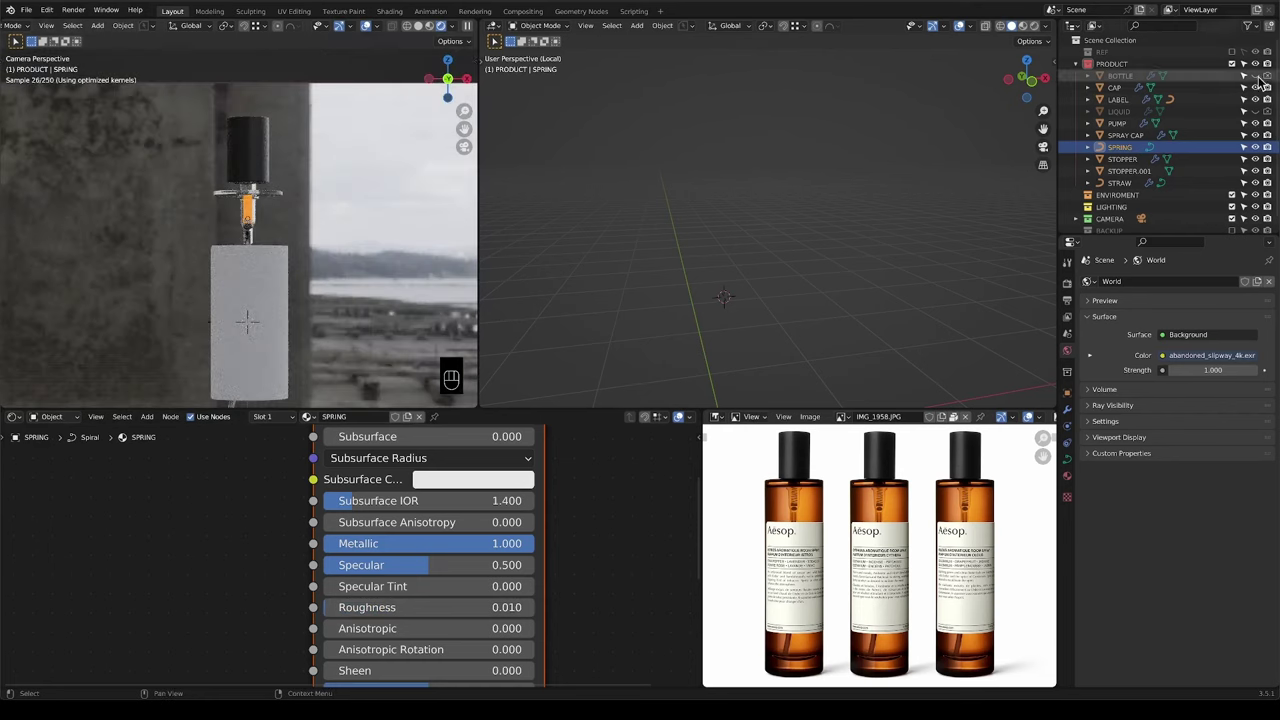
drag(1256, 76, 1256, 112)
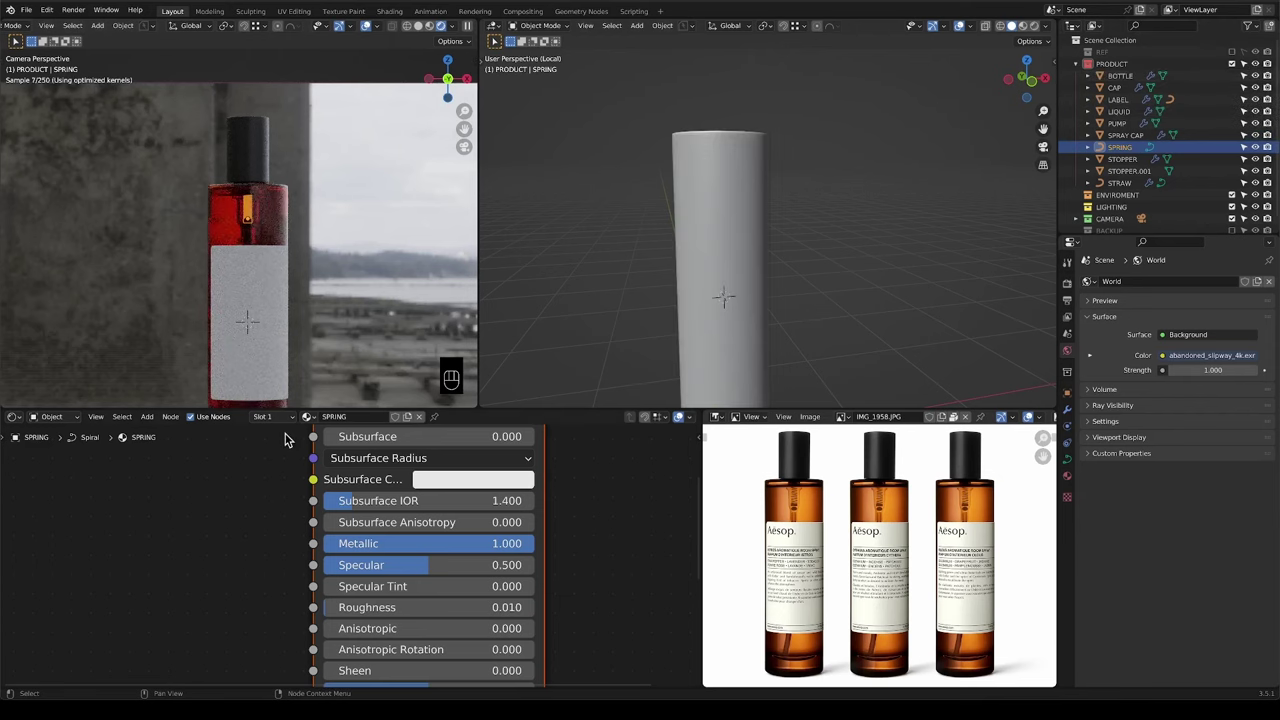
Select the bottle's label and create a new material for it named LABEL.
click(241, 322)
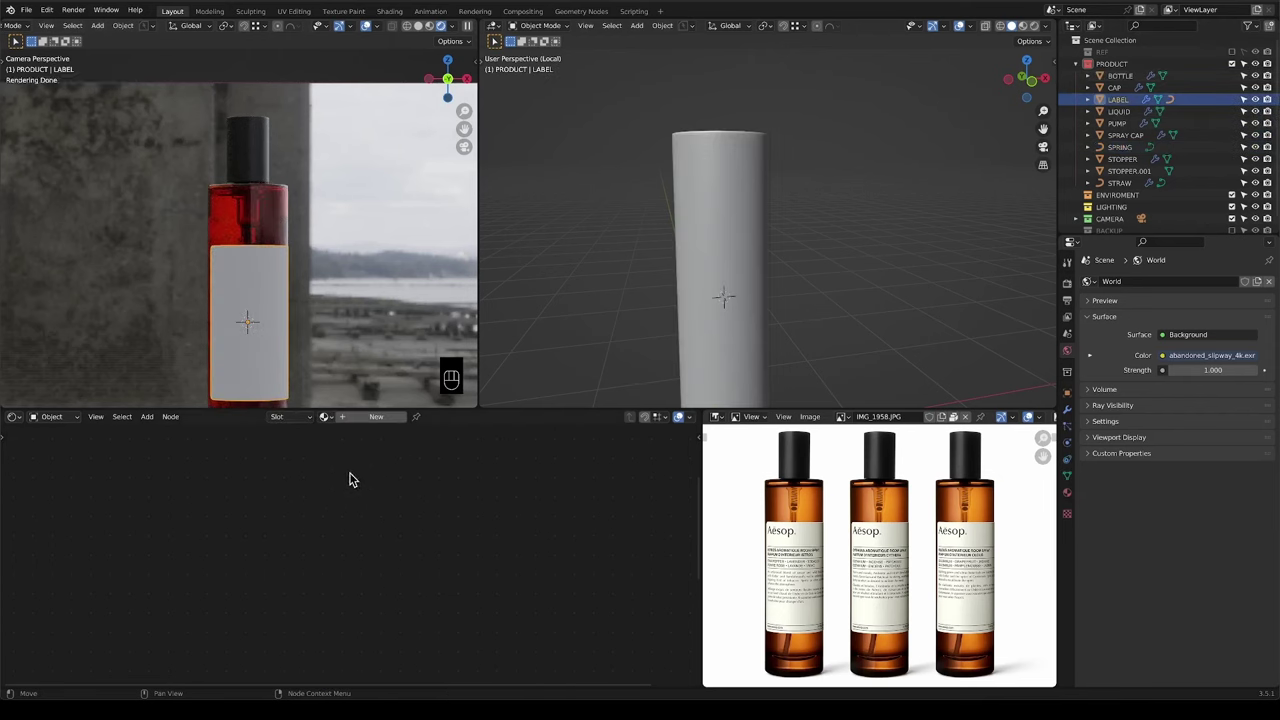
click(374, 417)
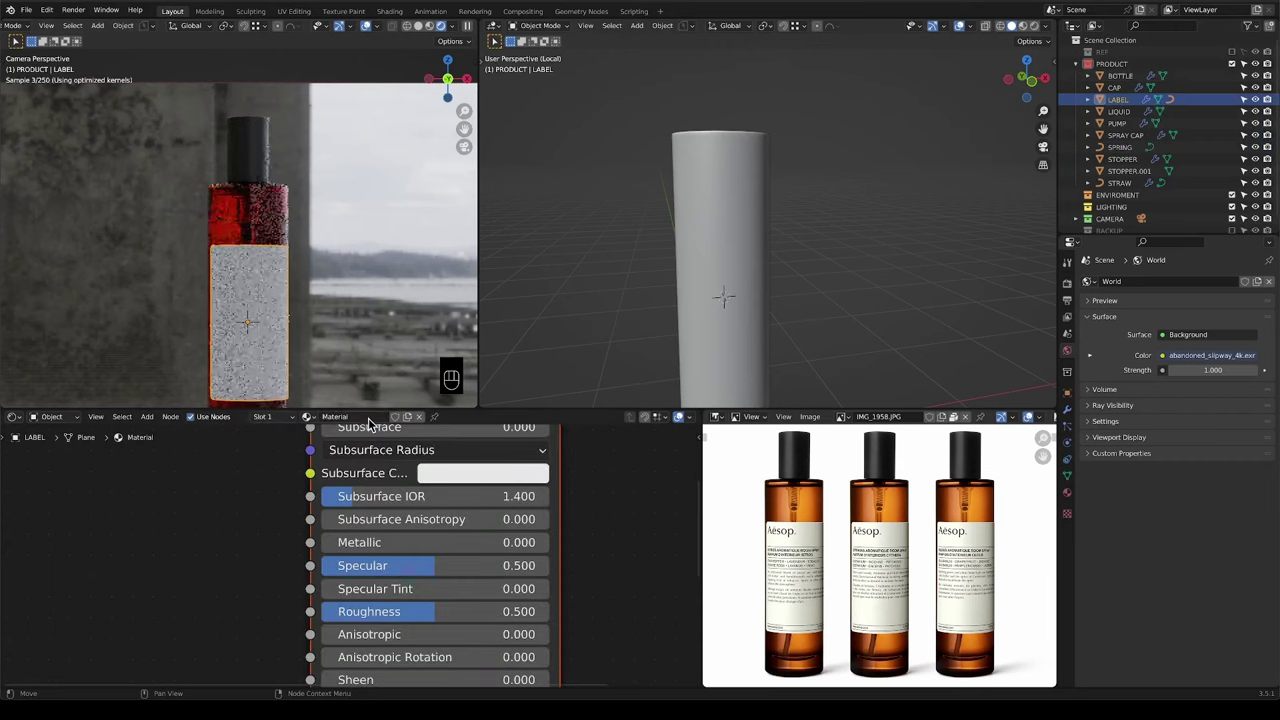
double_click(355, 417)
text(LABEL)
key(Return)
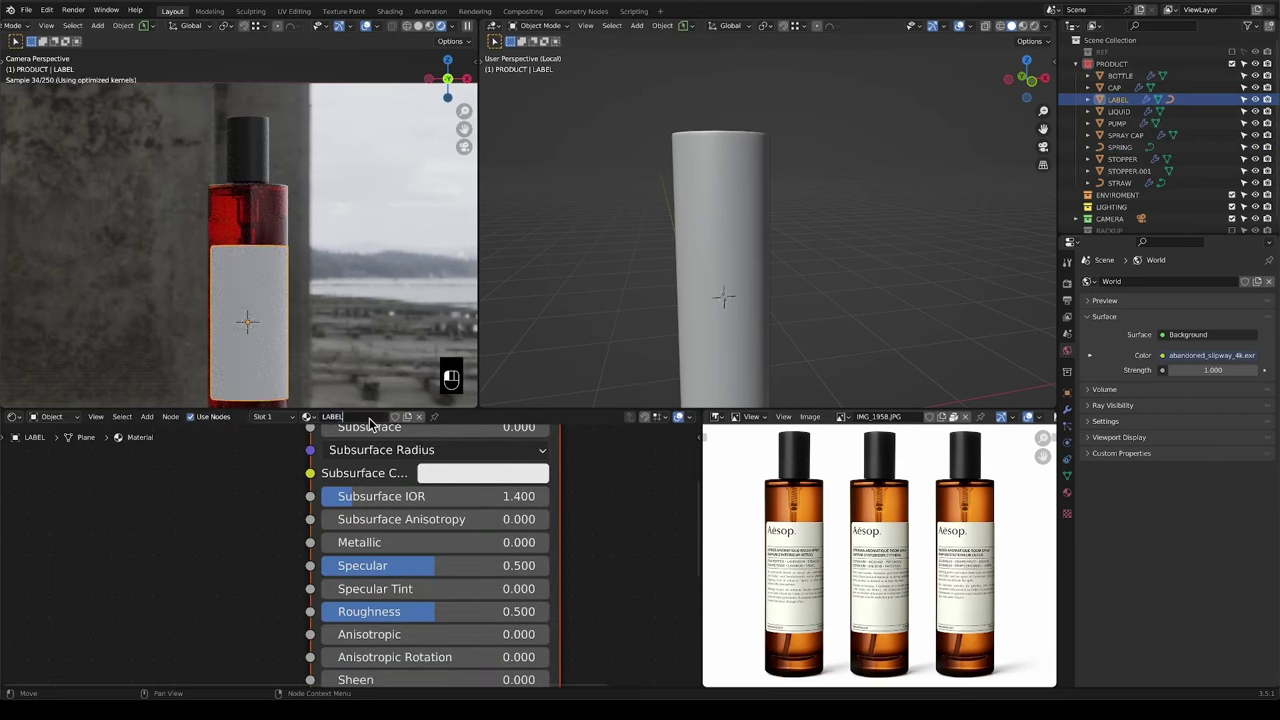
Put the label mesh in Edit Mode and show its UV layout in place of the second 3D view.
scroll(748, 289, down, 3)
key(Tab)
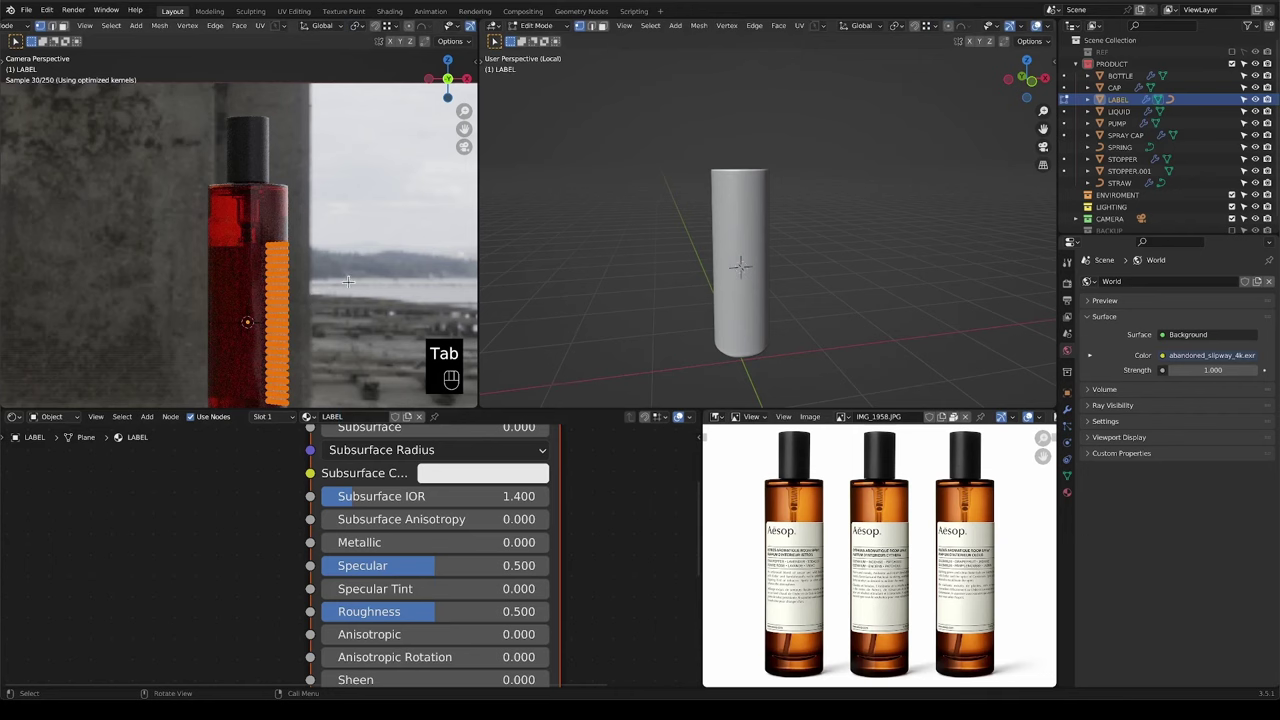
click(494, 25)
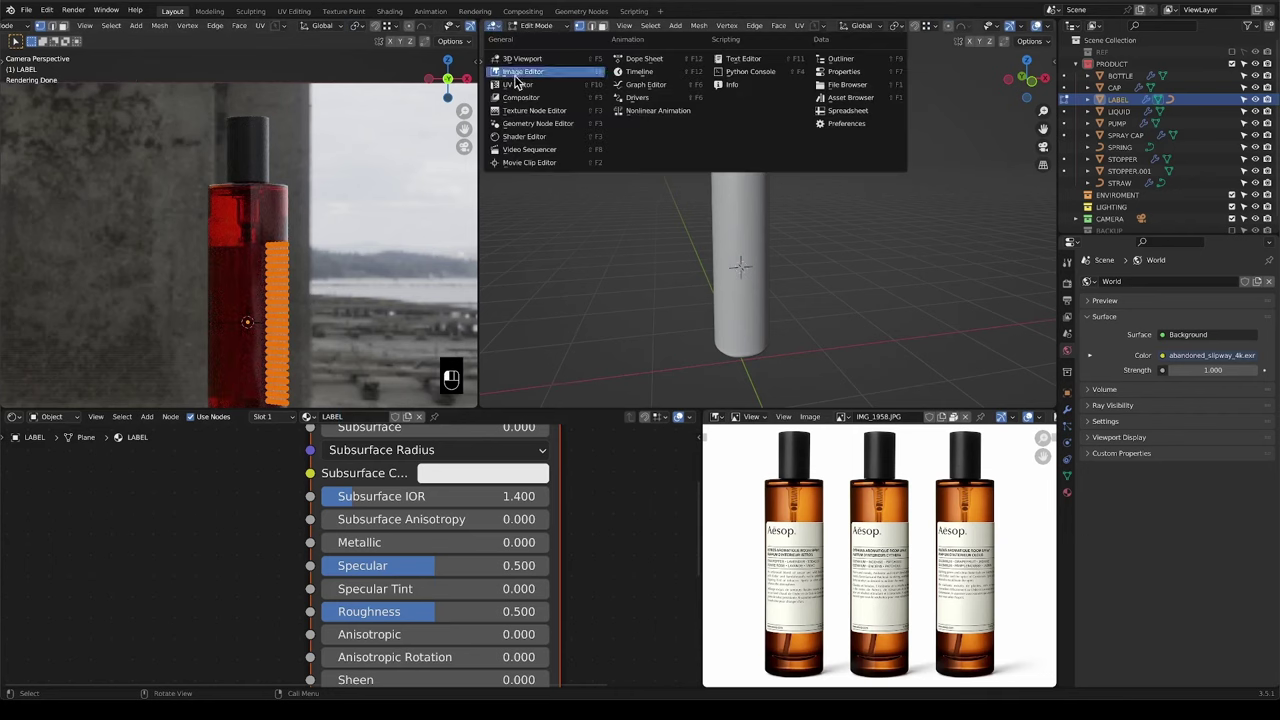
click(528, 72)
scroll(779, 266, up, 7)
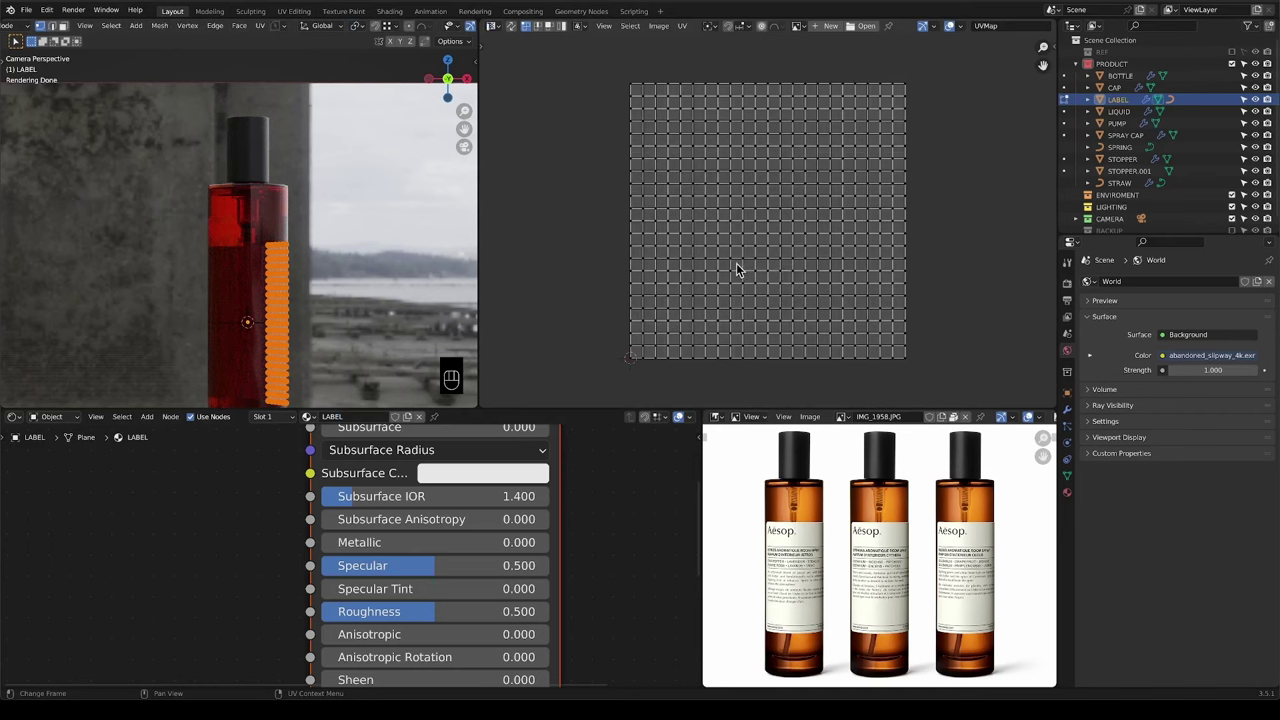
scroll(584, 255, down, 3)
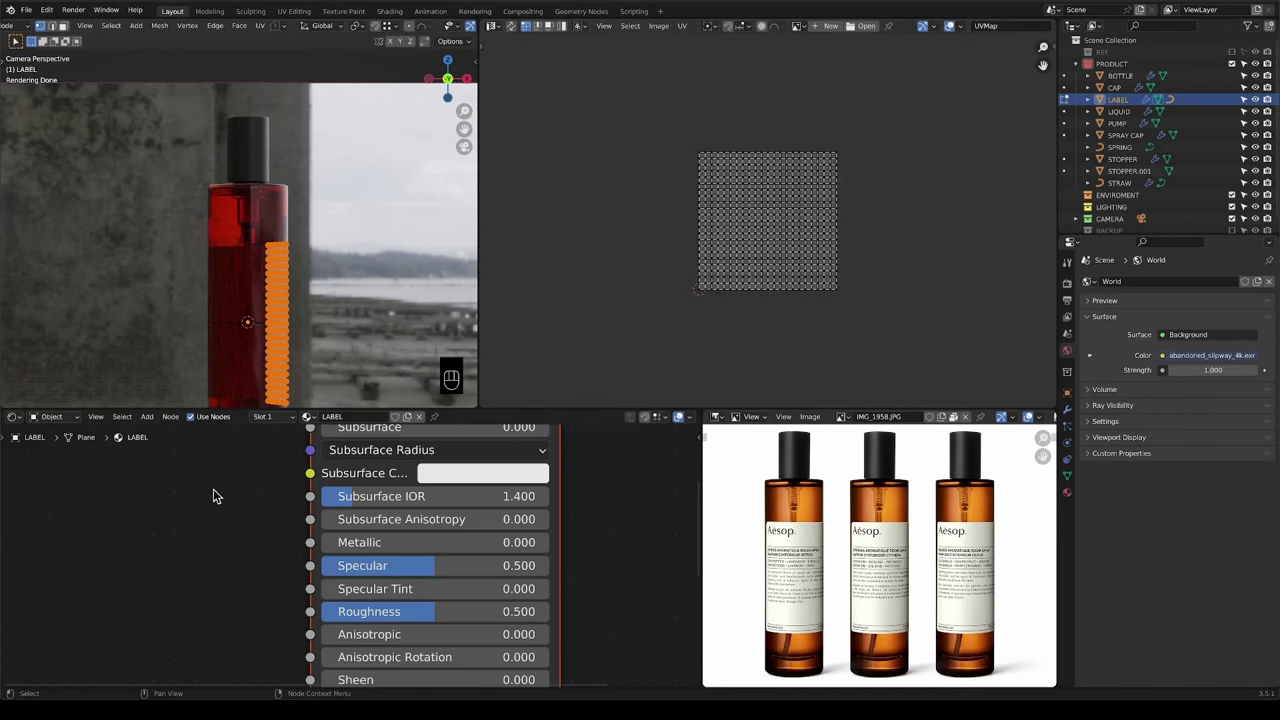
Add the Vitae Room Spray_COL.png image texture to the LABEL material and place its node beside the Principled BSDF.
shift+scroll(190, 503, left, 3)
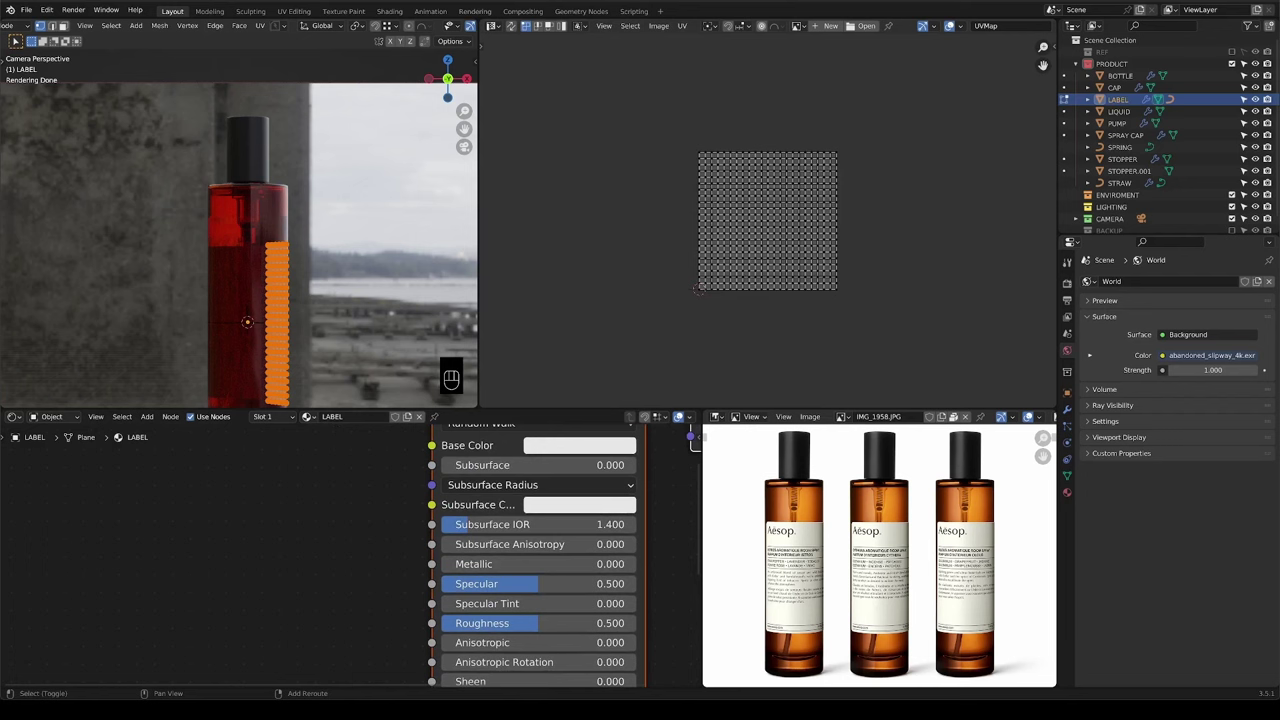
drag(210, 510, 232, 516)
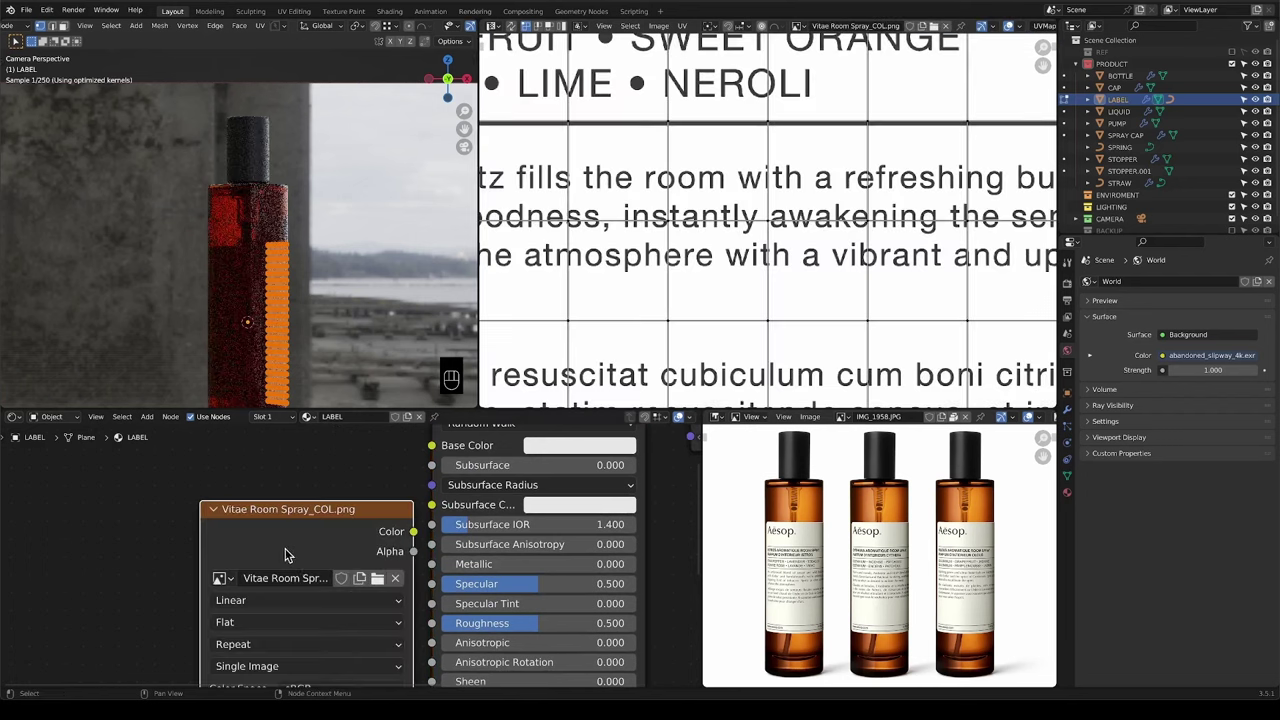
scroll(283, 555, down, 2)
scroll(231, 520, down, 1)
shift+scroll(231, 520, left, 3)
drag(464, 549, 329, 459)
Scale down the label's whole UV layout around the Vitae artwork and move it about 0.06 along X to line up with the text.
scroll(714, 285, down, 5)
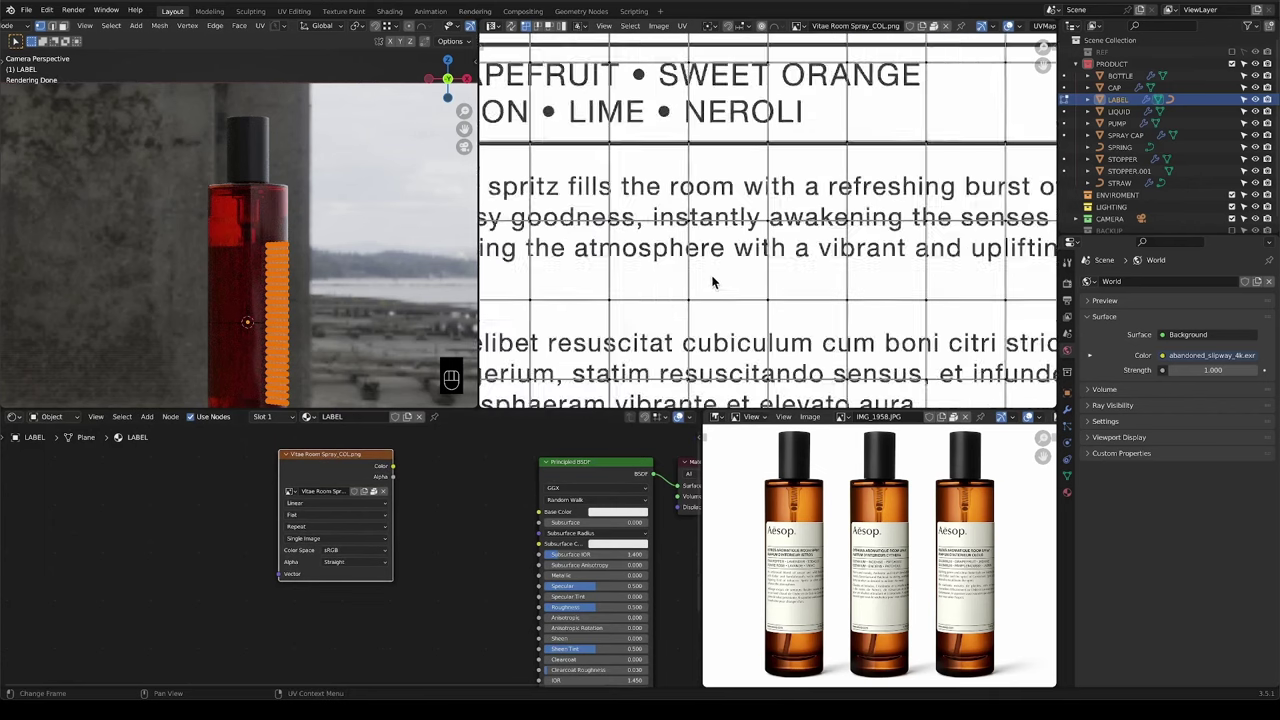
scroll(714, 282, down, 1)
key(s)
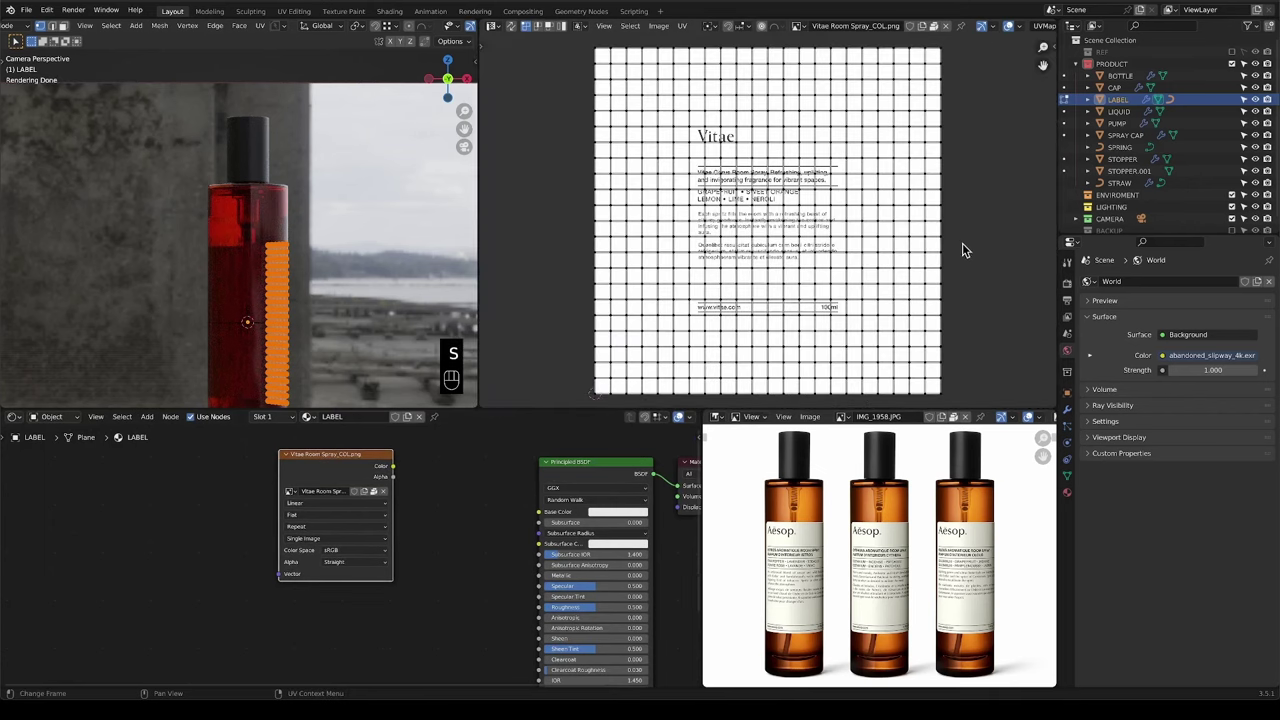
key(a)
key(s)
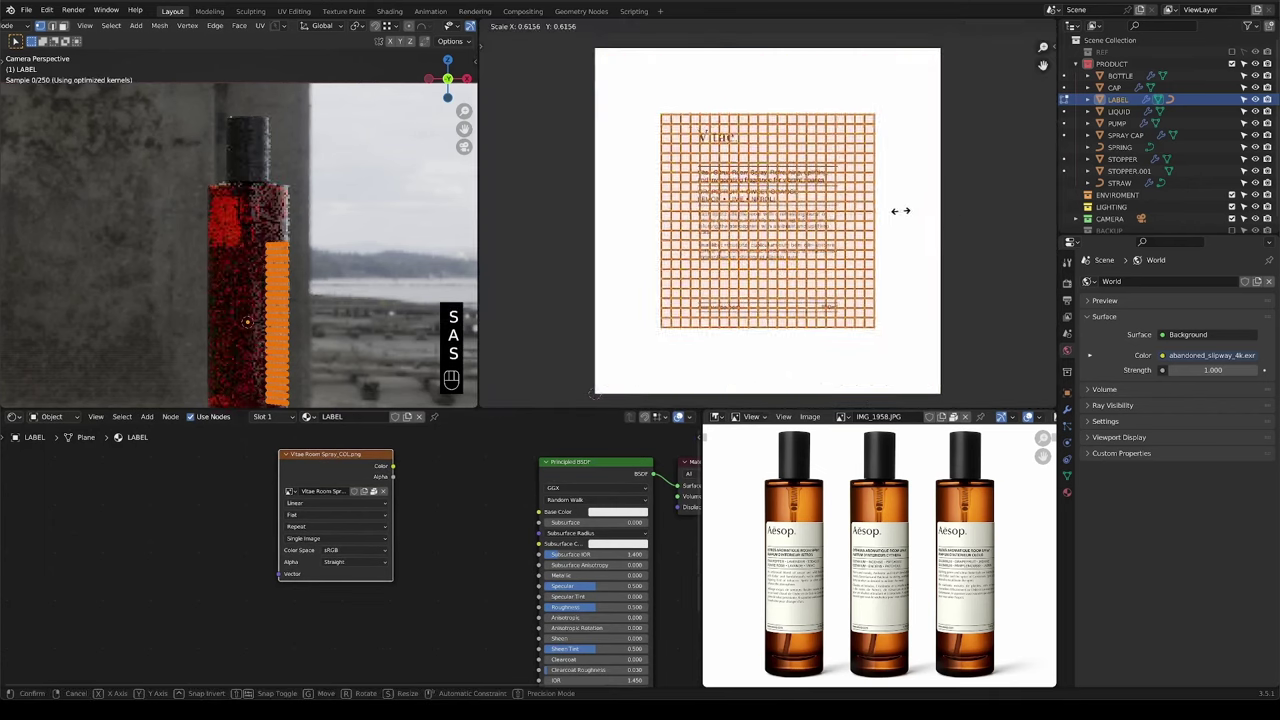
click(889, 211)
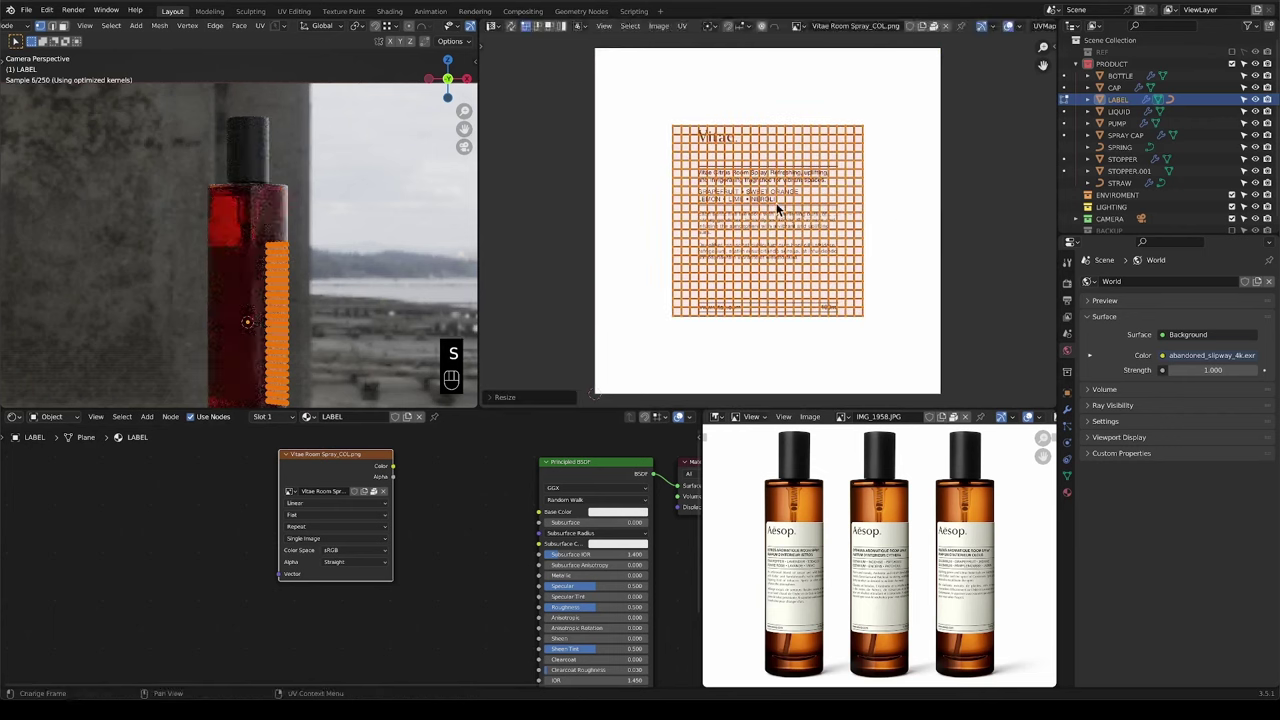
key(g)
key(x)
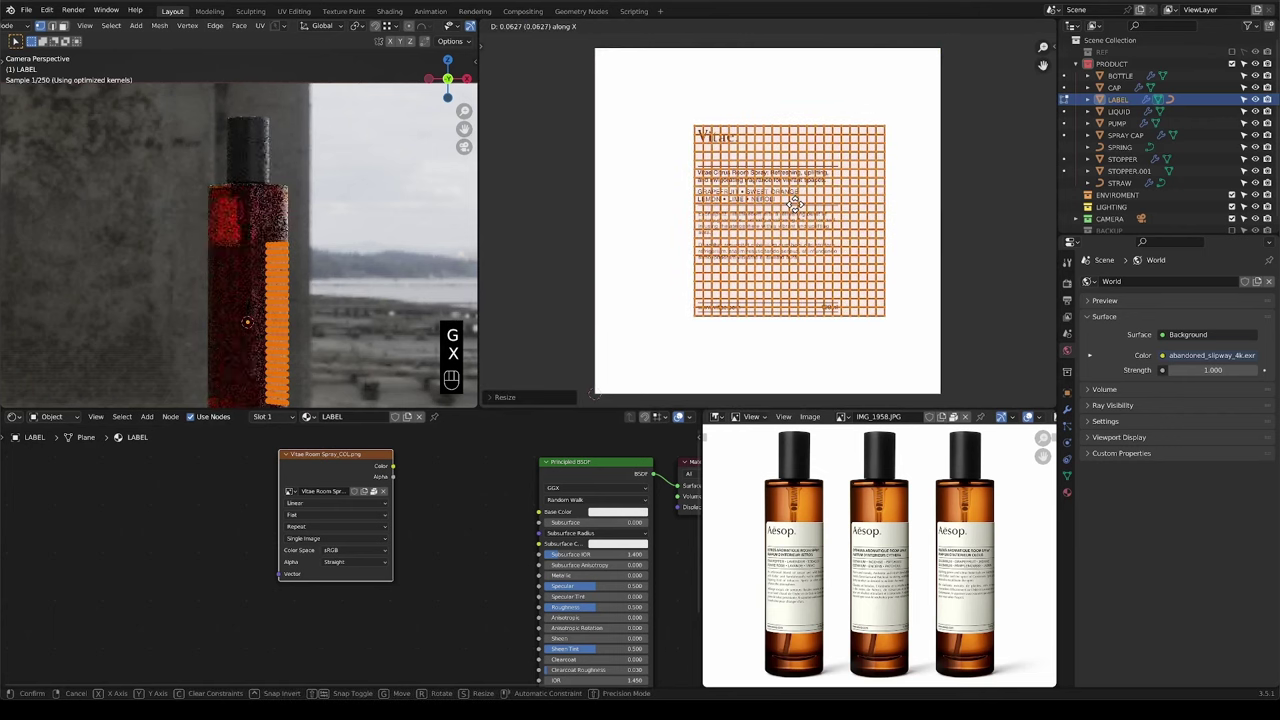
click(793, 207)
key(Tab)
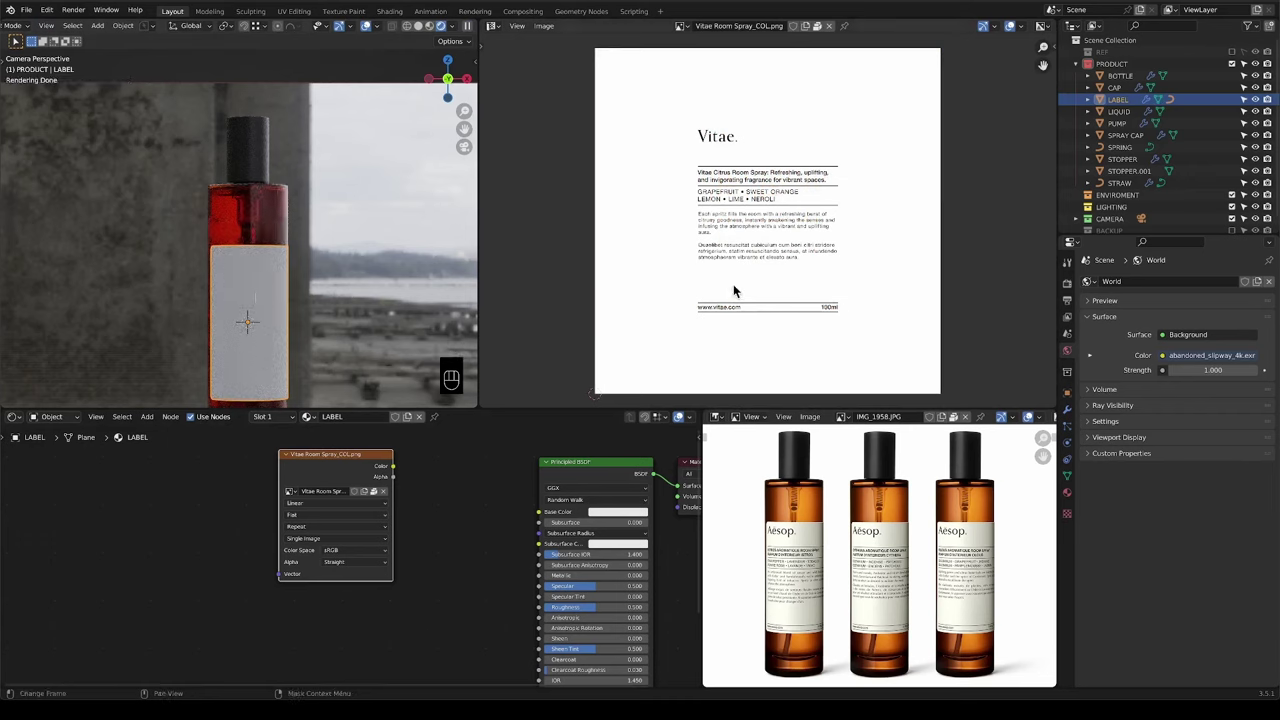
Recalculate the normals of the label mesh in Edit Mode, then return to Object Mode.
key(Tab)
key(shift+n)
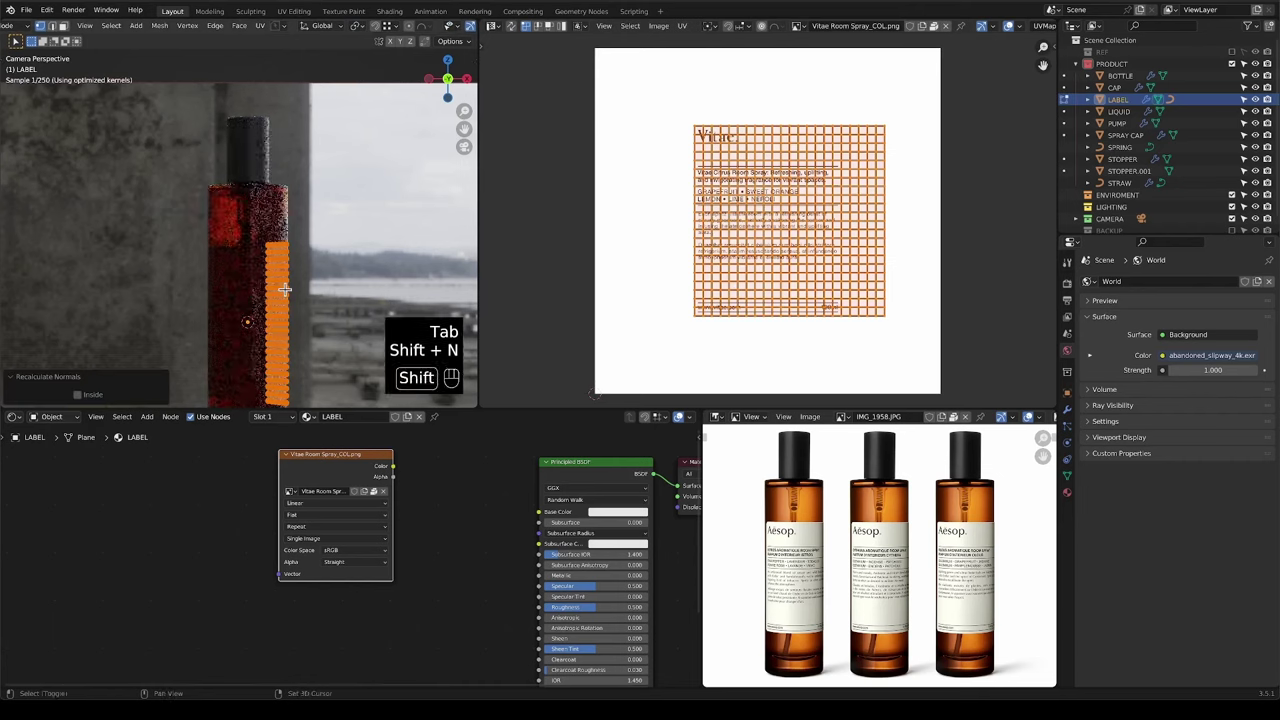
key(Tab)
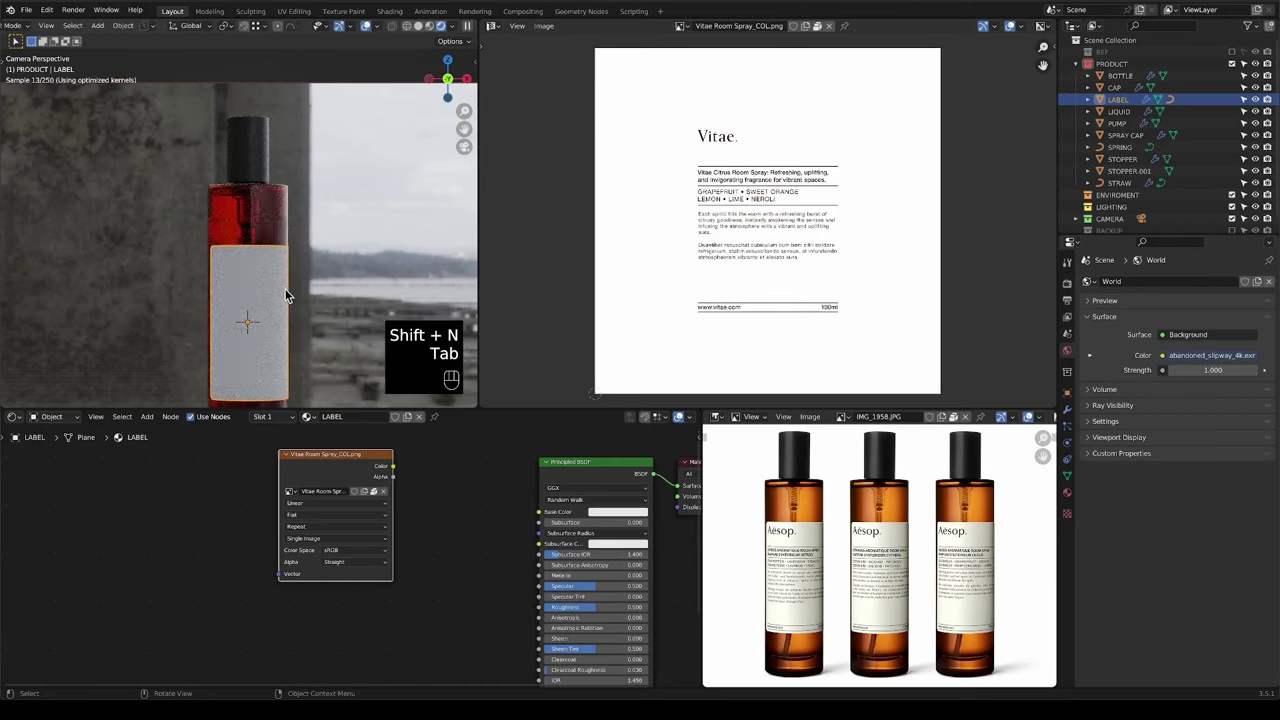
key(Tab)
key(Tab)
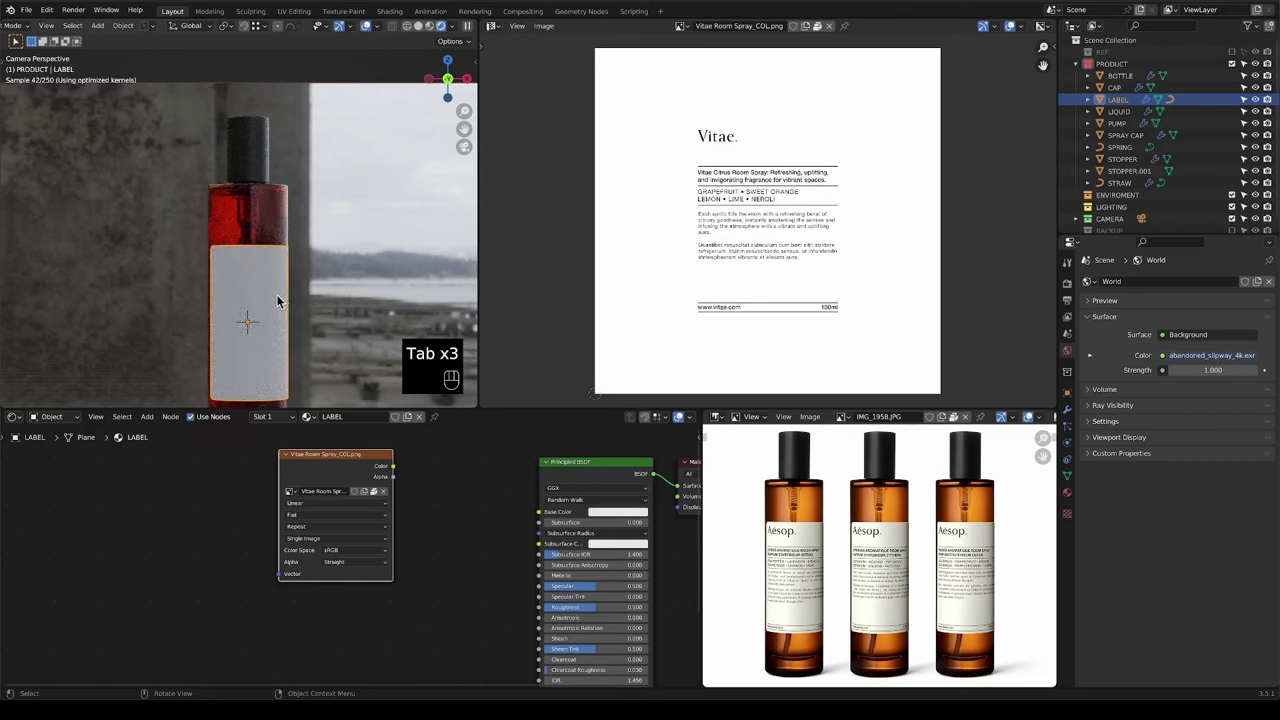
Frame the label in the 3D view and connect the image texture's Color output to the Principled BSDF's Base Color.
middle_drag(272, 317, 258, 238)
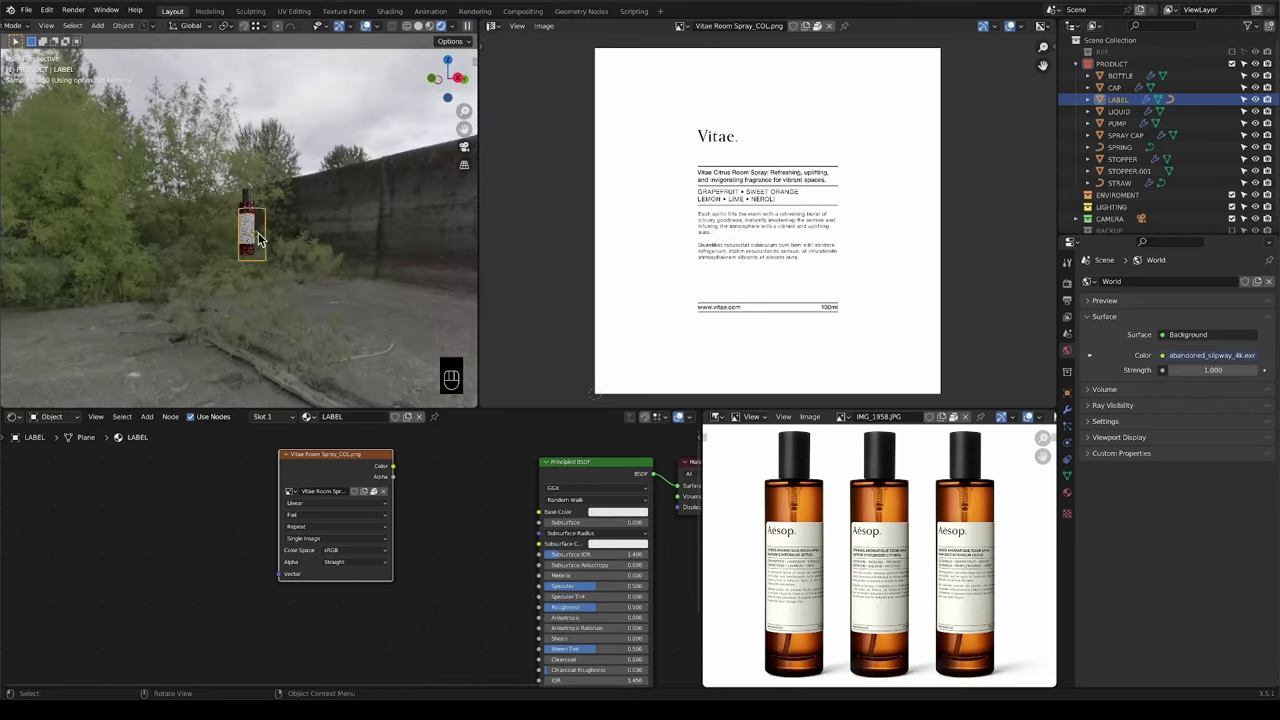
key(KP_Decimal)
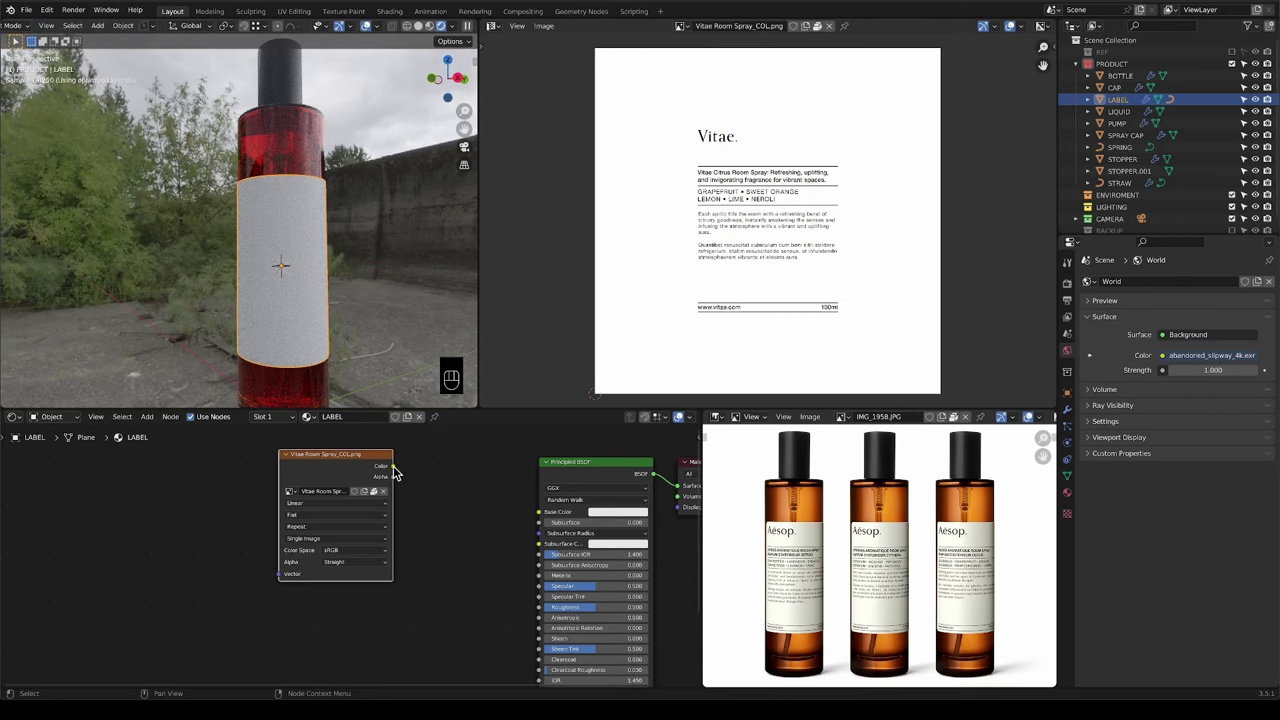
drag(392, 466, 538, 511)
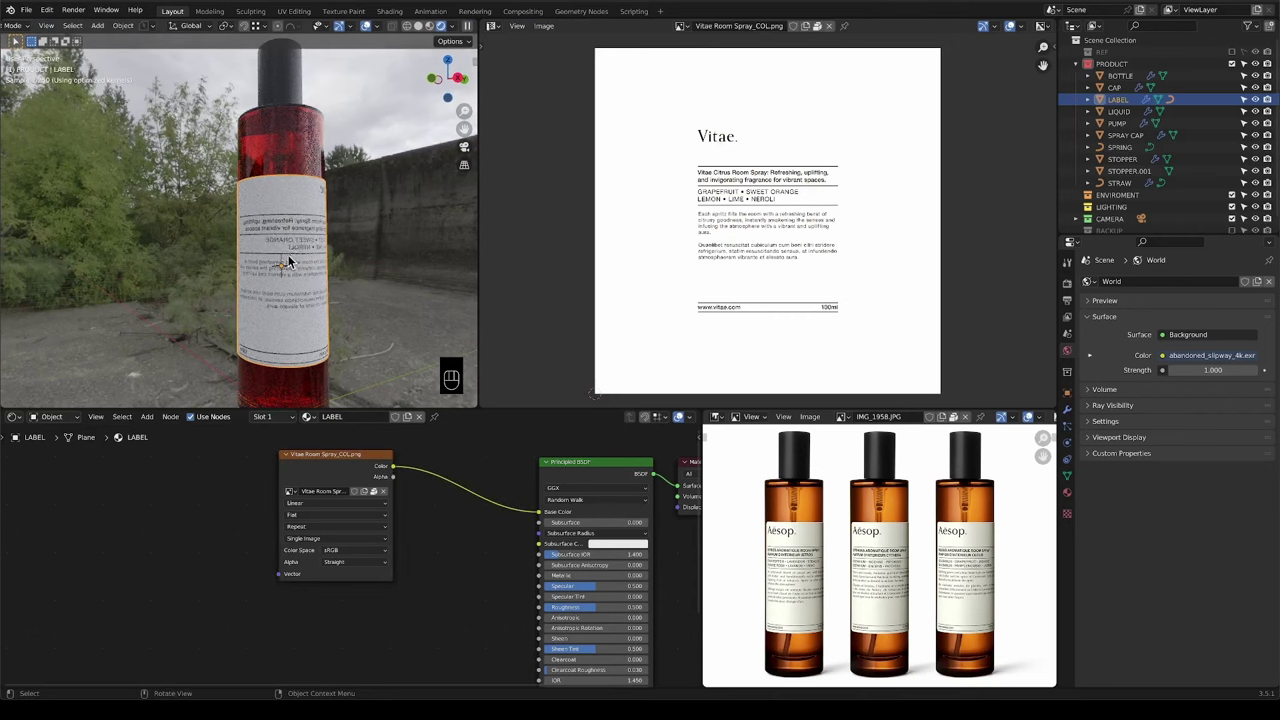
Try to correct the mirrored label artwork in the front view by scaling its UV layout by -1 along Y.
middle_drag(289, 262, 321, 262)
key(KP_1)
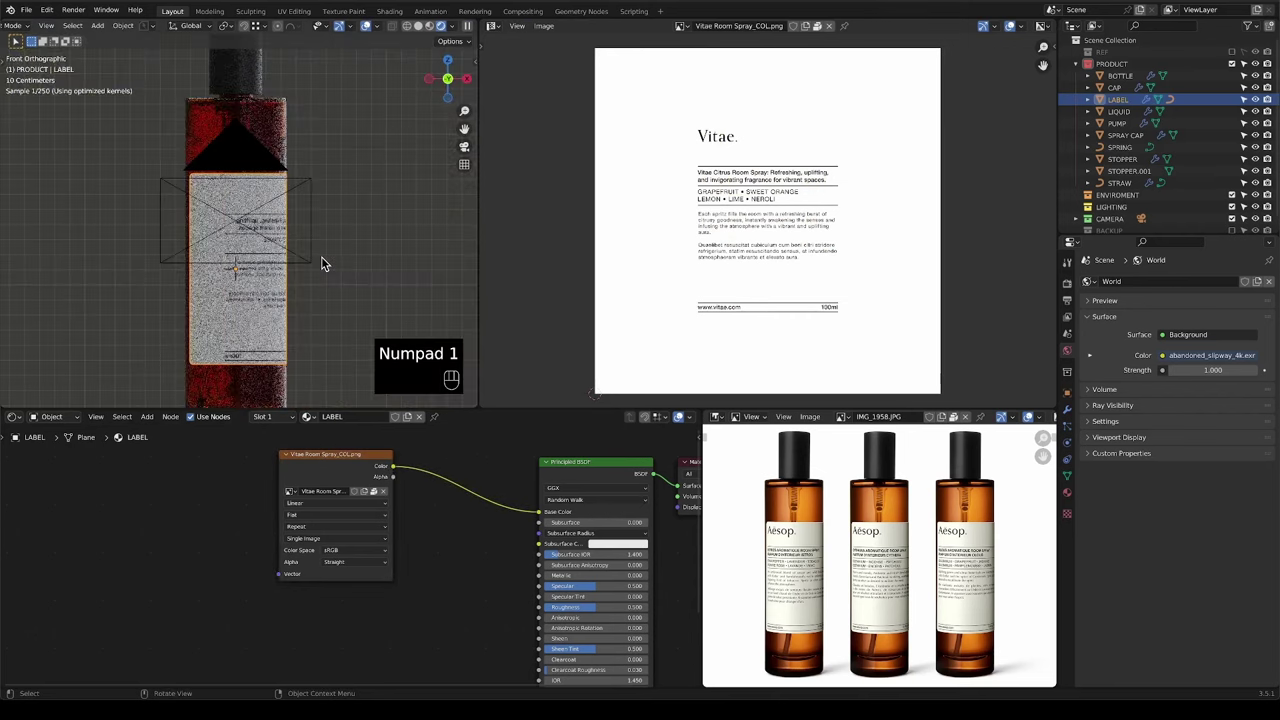
shift+scroll(268, 272, down, 1)
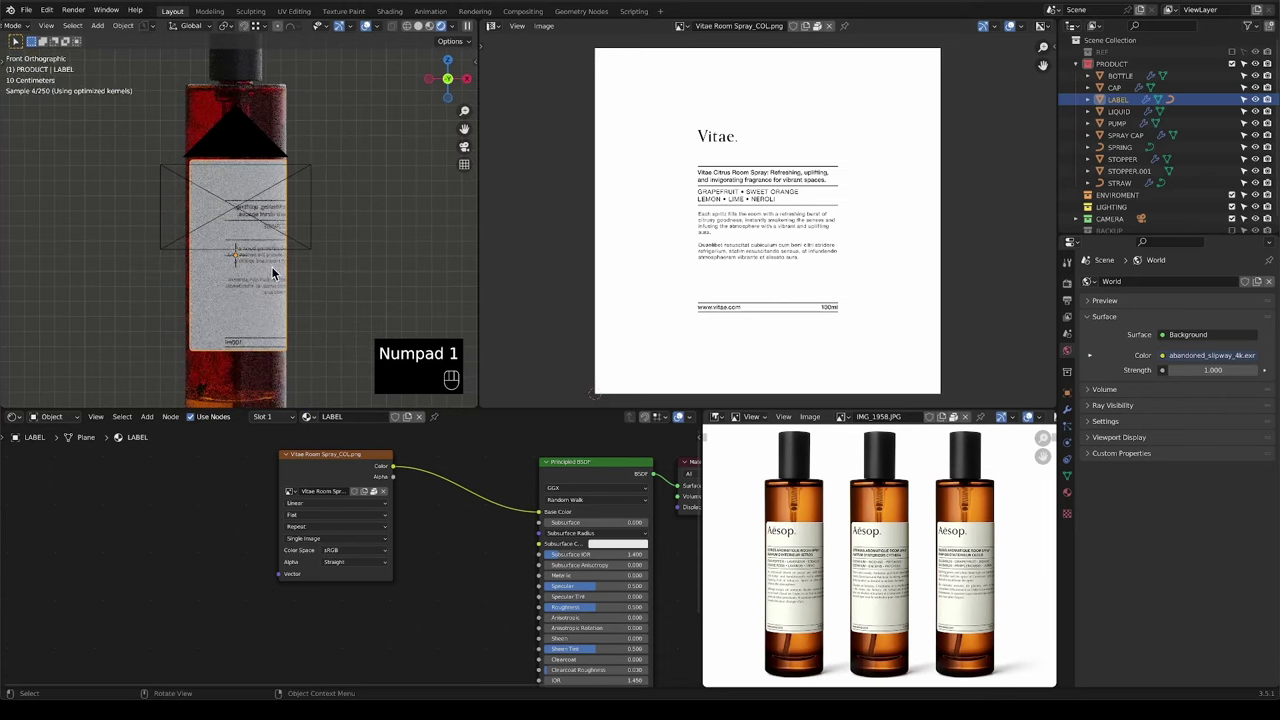
key(Tab)
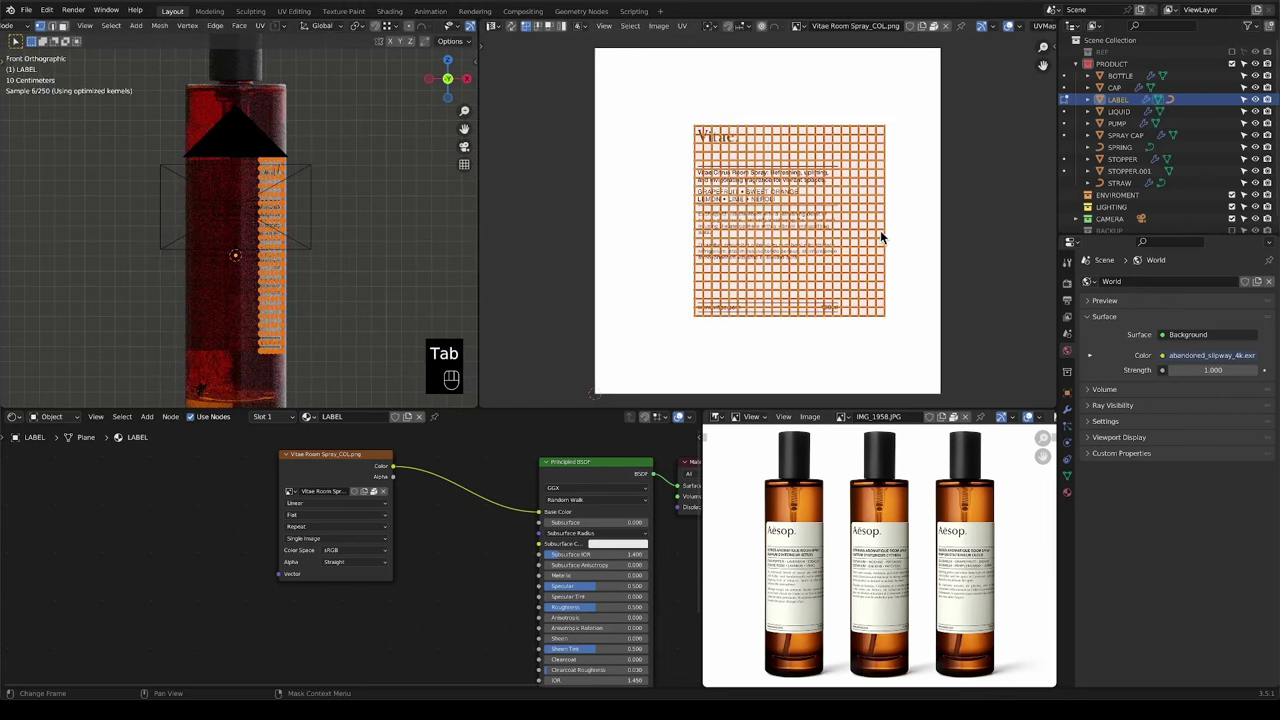
key(Tab)
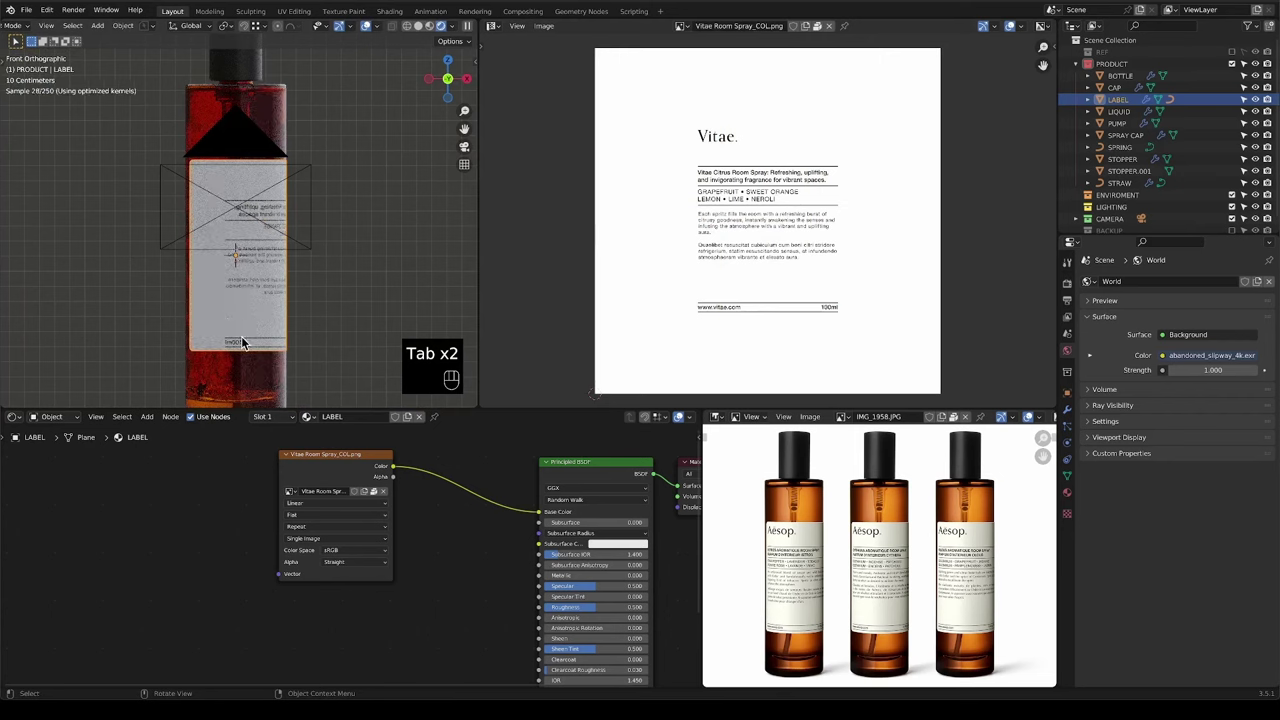
key(Tab)
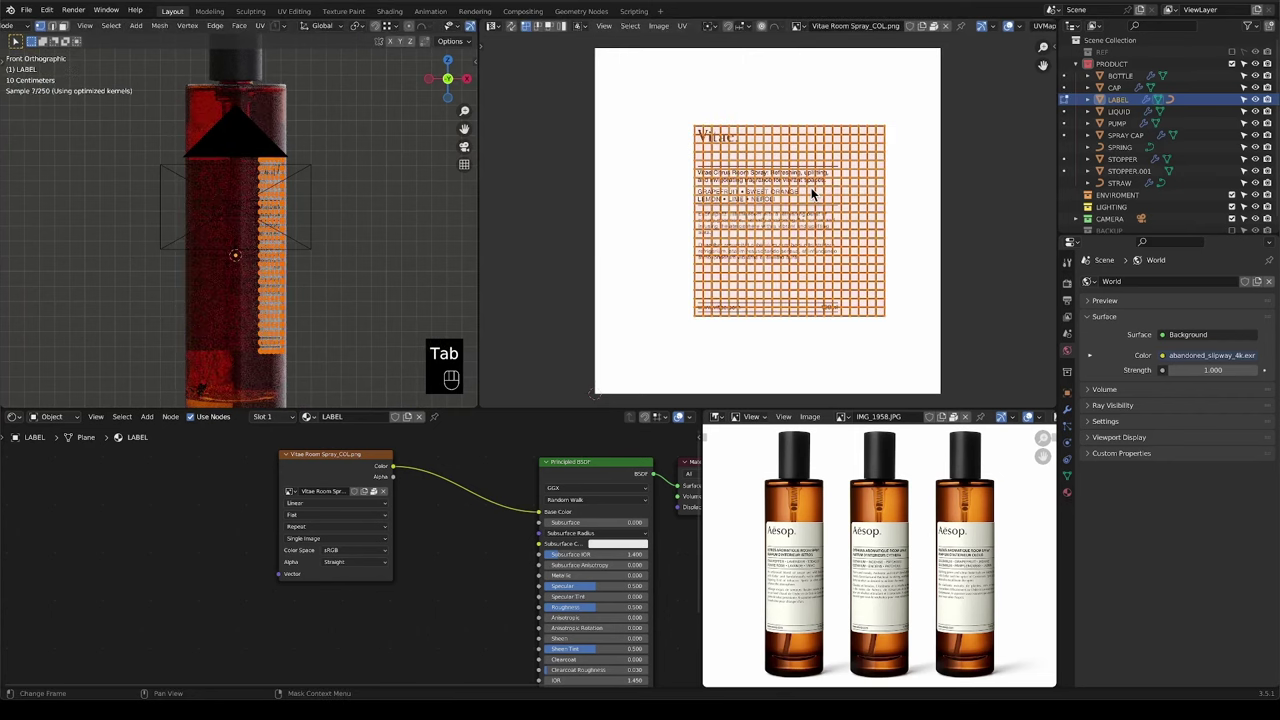
key(s)
key(y)
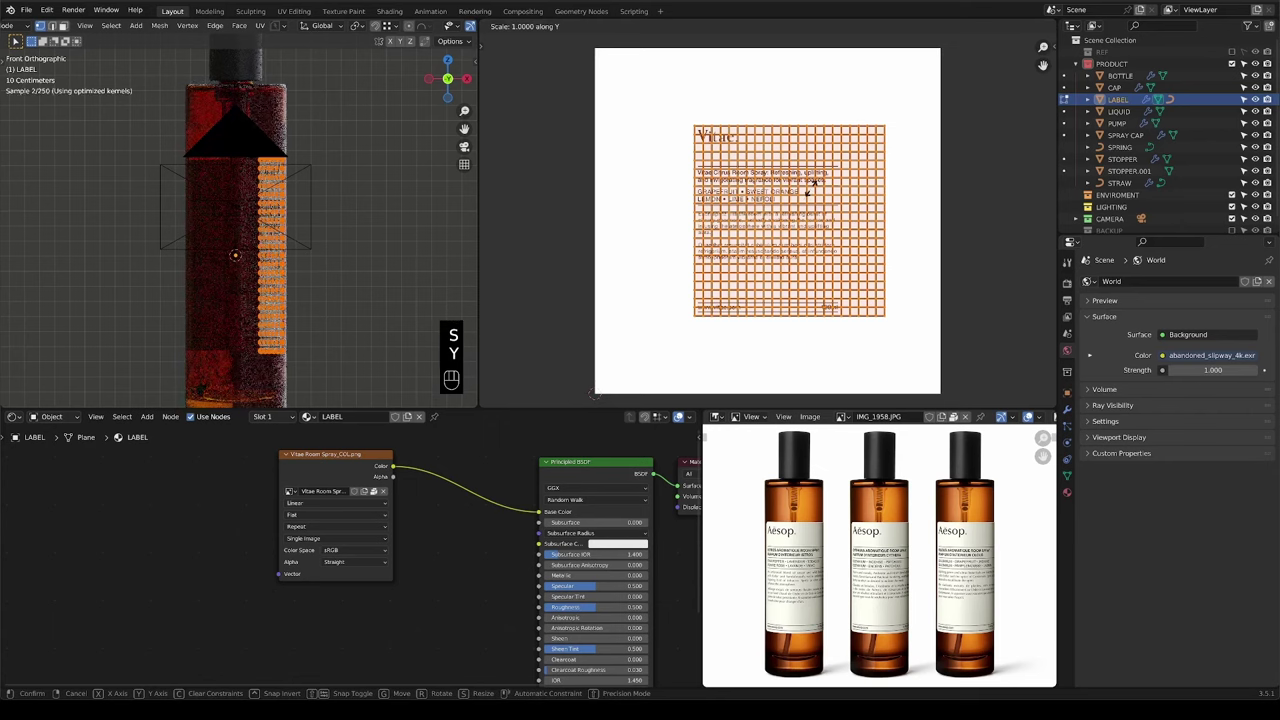
key(KP_1)
key(KP_Subtract)
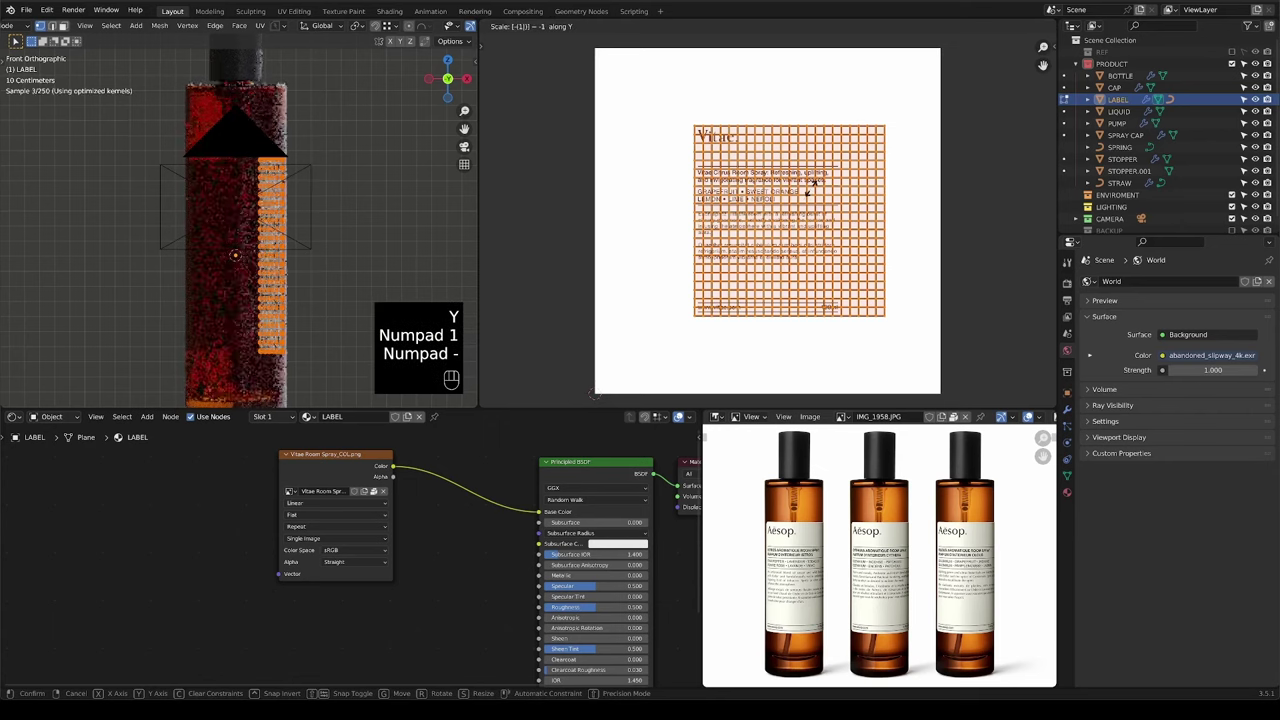
key(KP_Enter)
key(Tab)
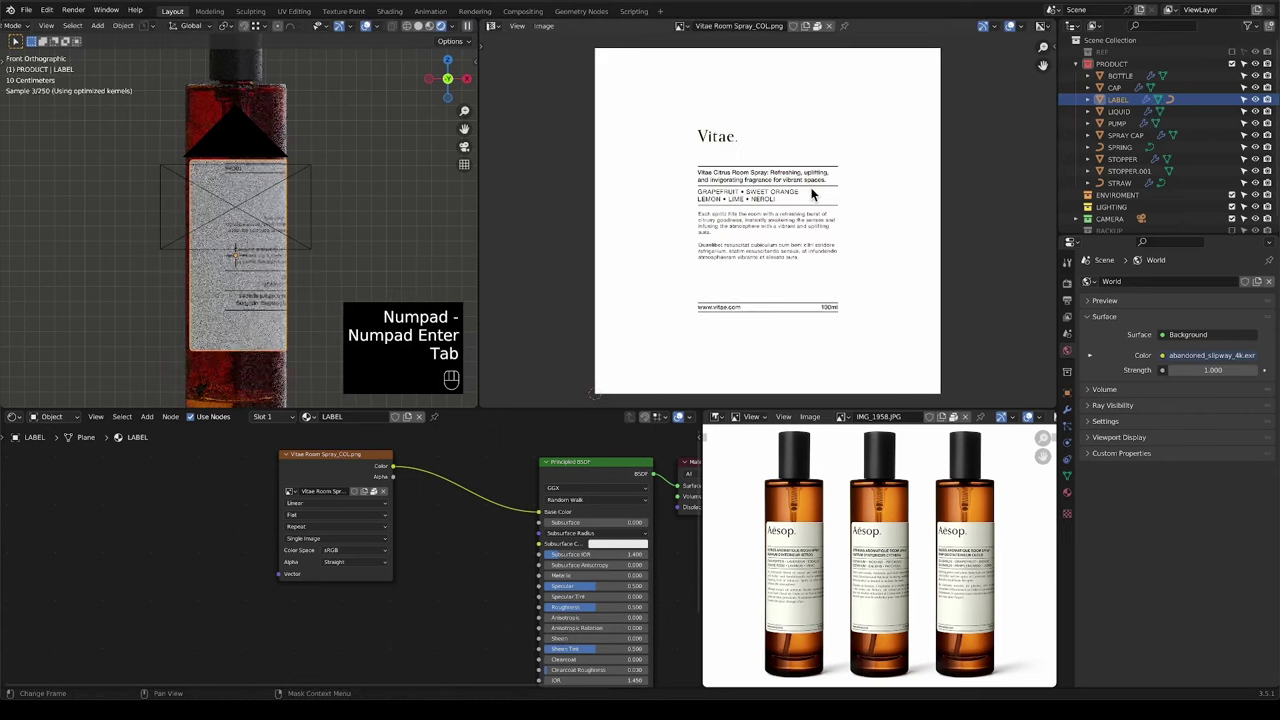
Undo the Y-axis flip of the label's UV layout.
key(Tab)
key(super+z)
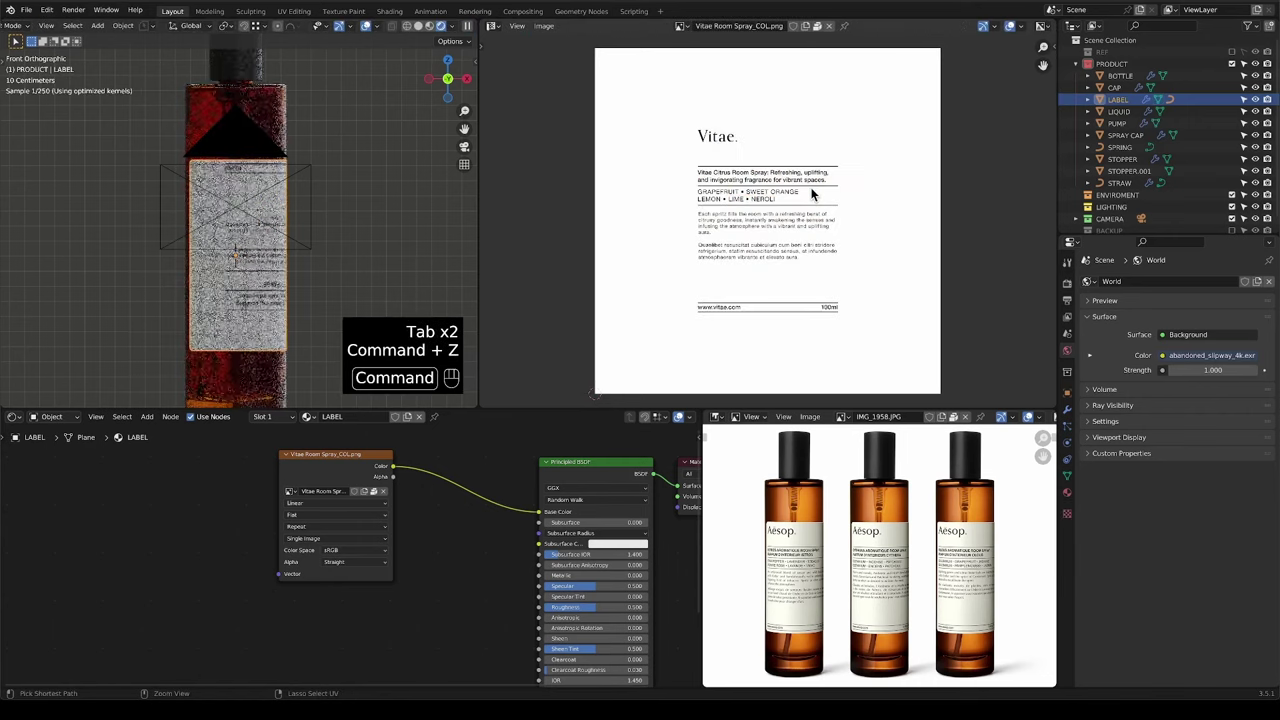
key(super+z)
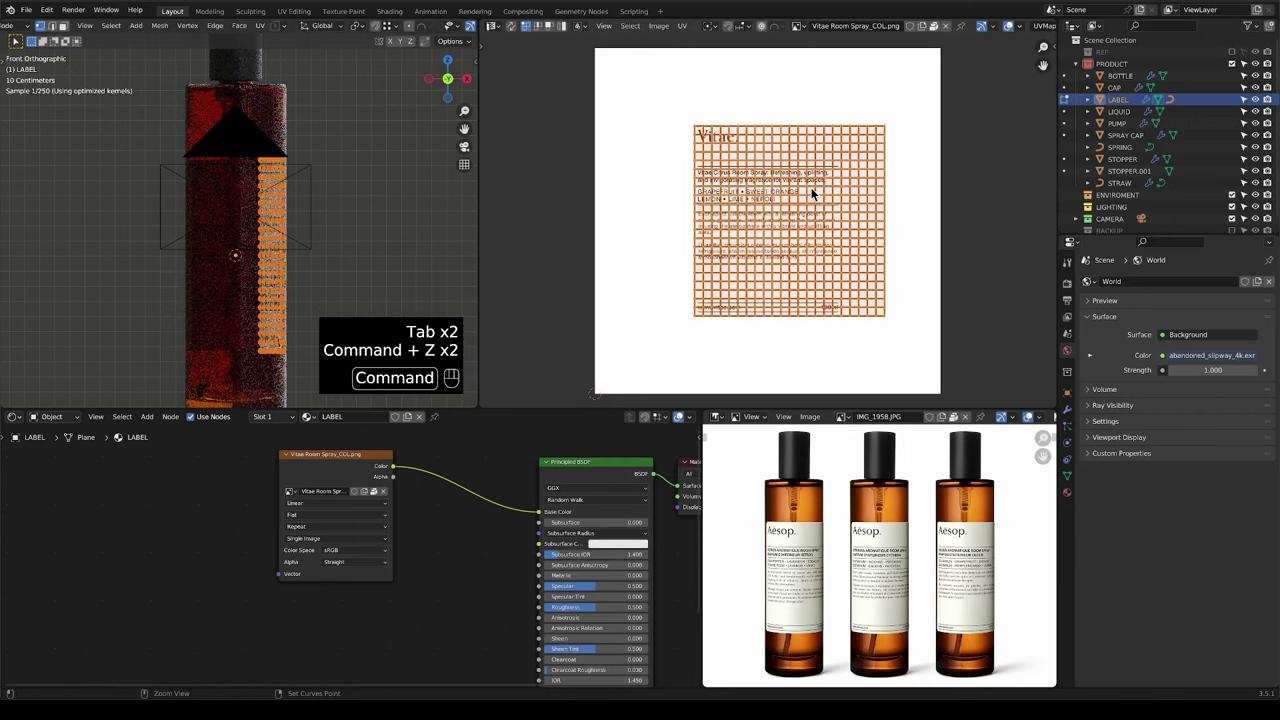
key(Tab)
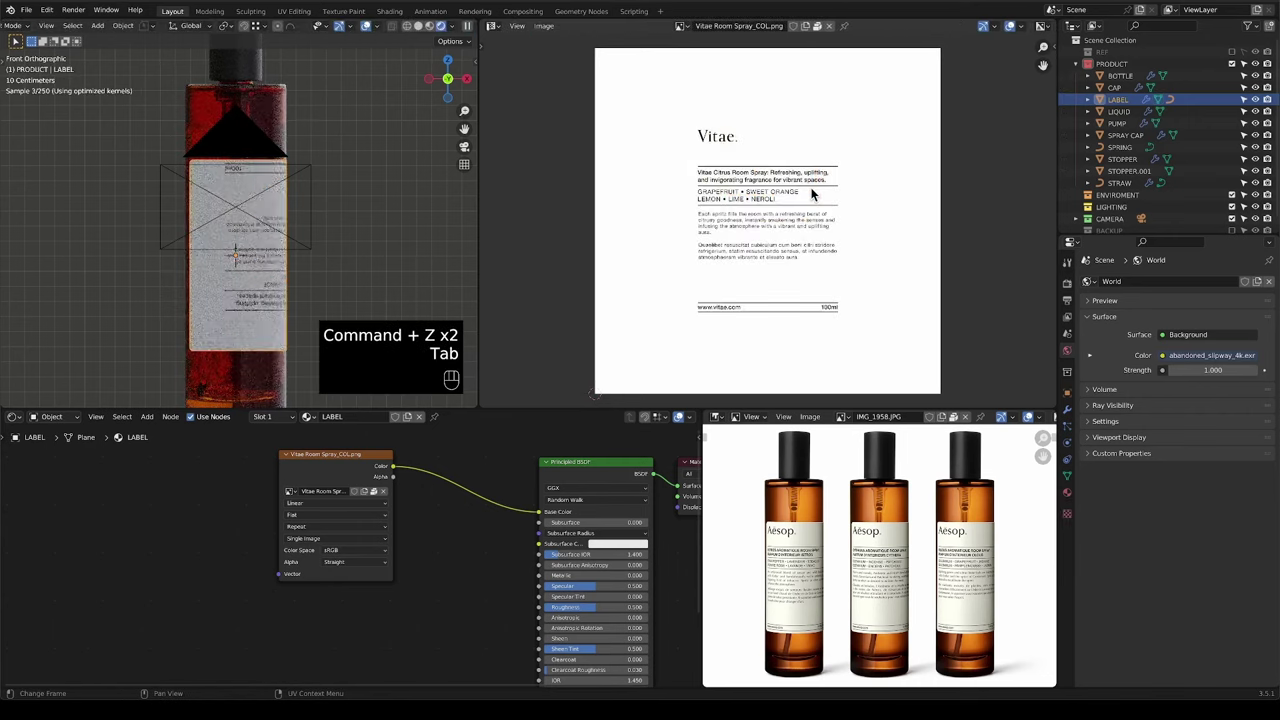
key(Tab)
key(super+z)
key(super+z)
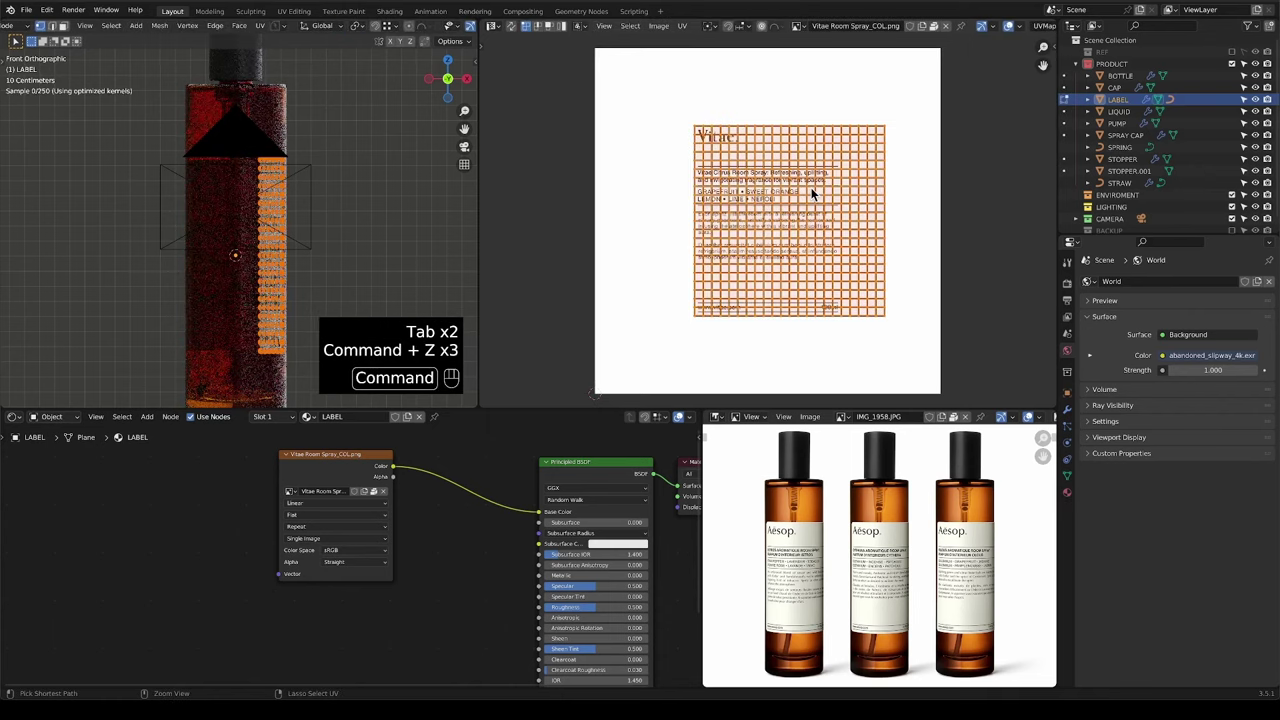
key(Tab)
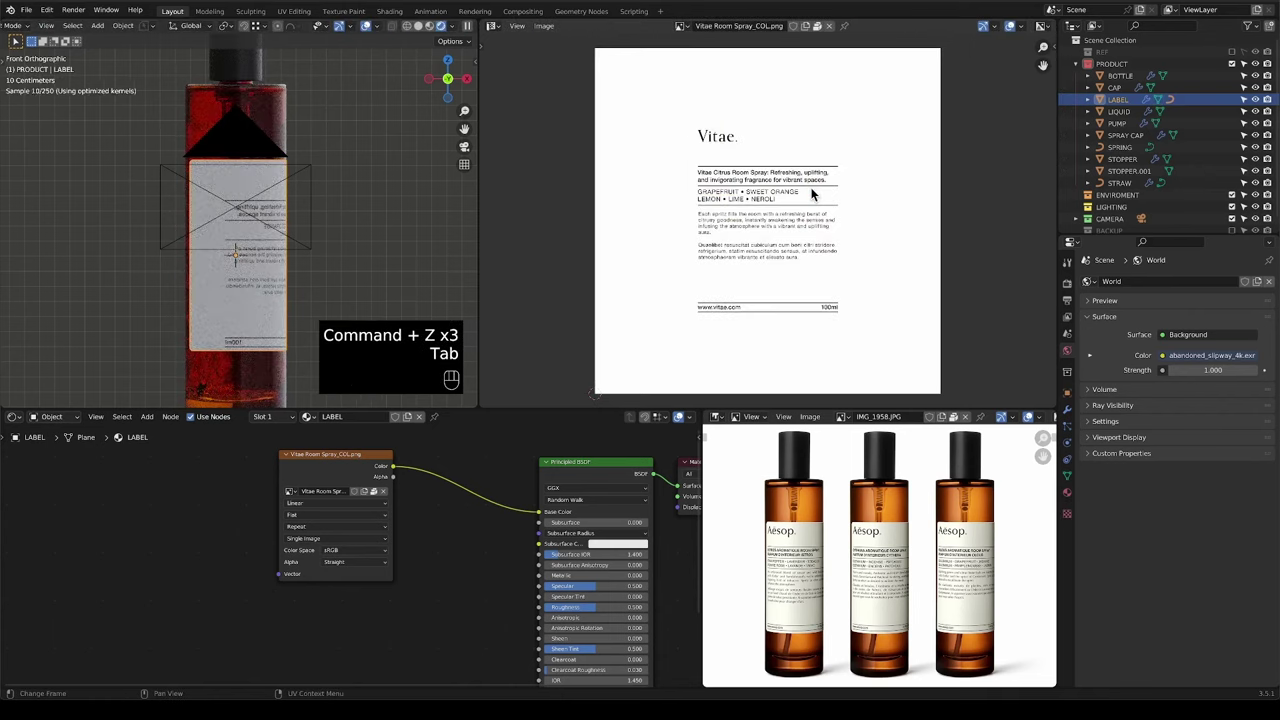
Mirror the label's UV layout horizontally by scaling it by -1 along X.
key(Tab)
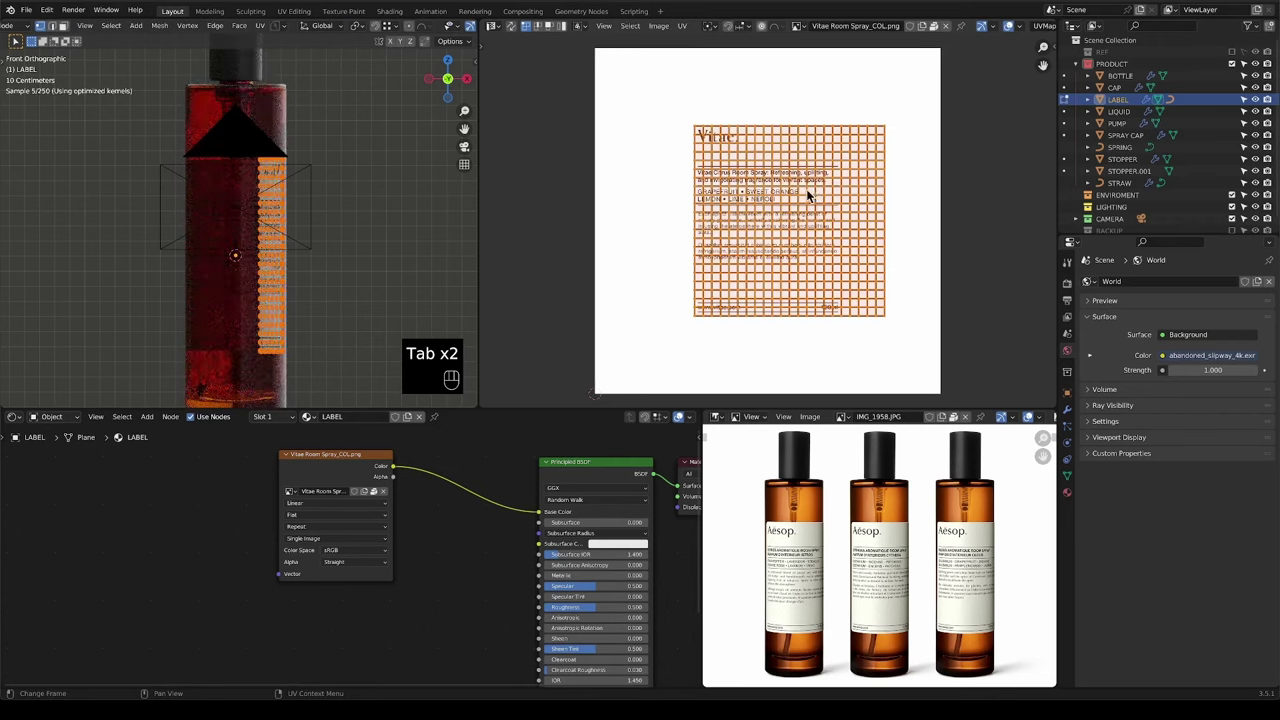
key(s)
key(x)
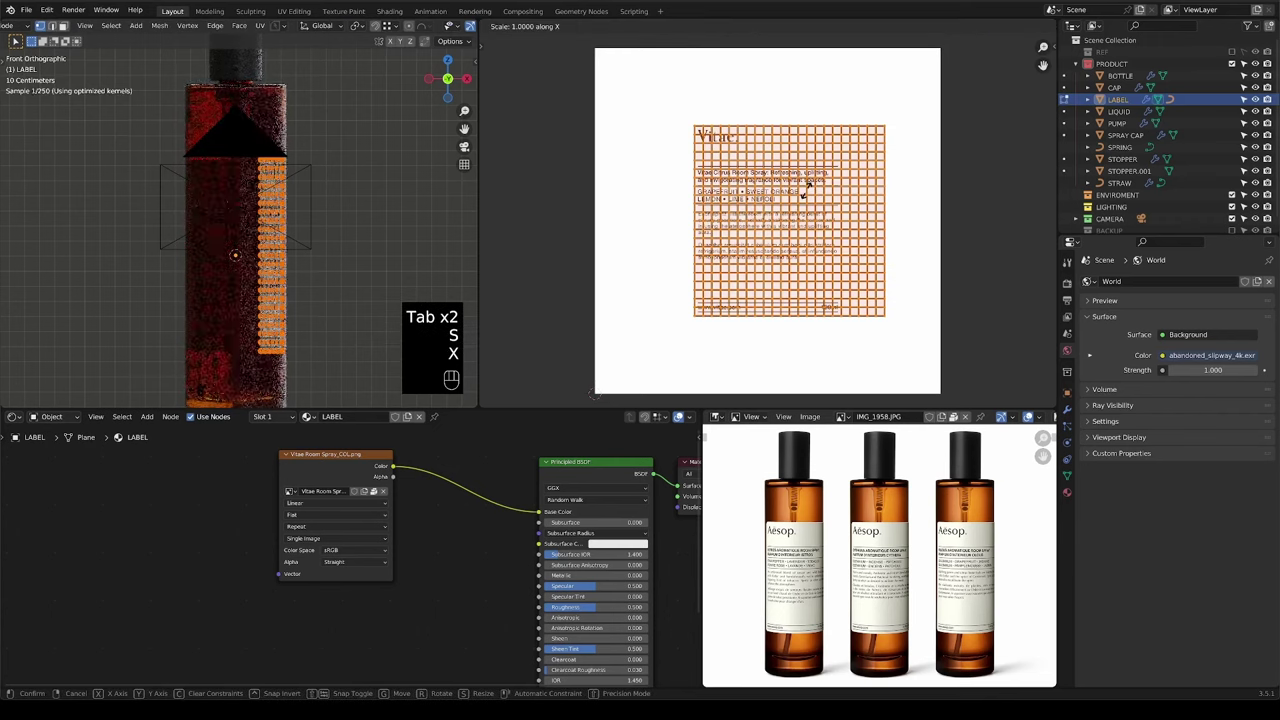
key(KP_1)
key(KP_Subtract)
key(KP_Enter)
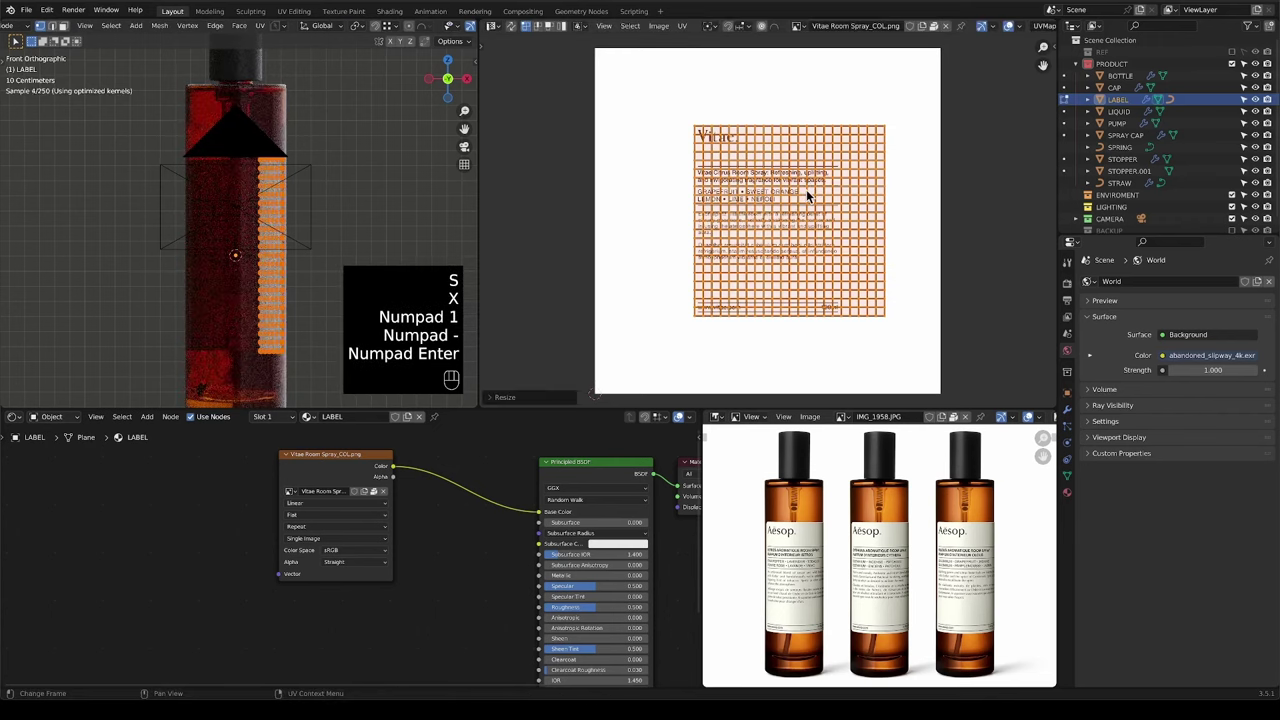
key(Tab)
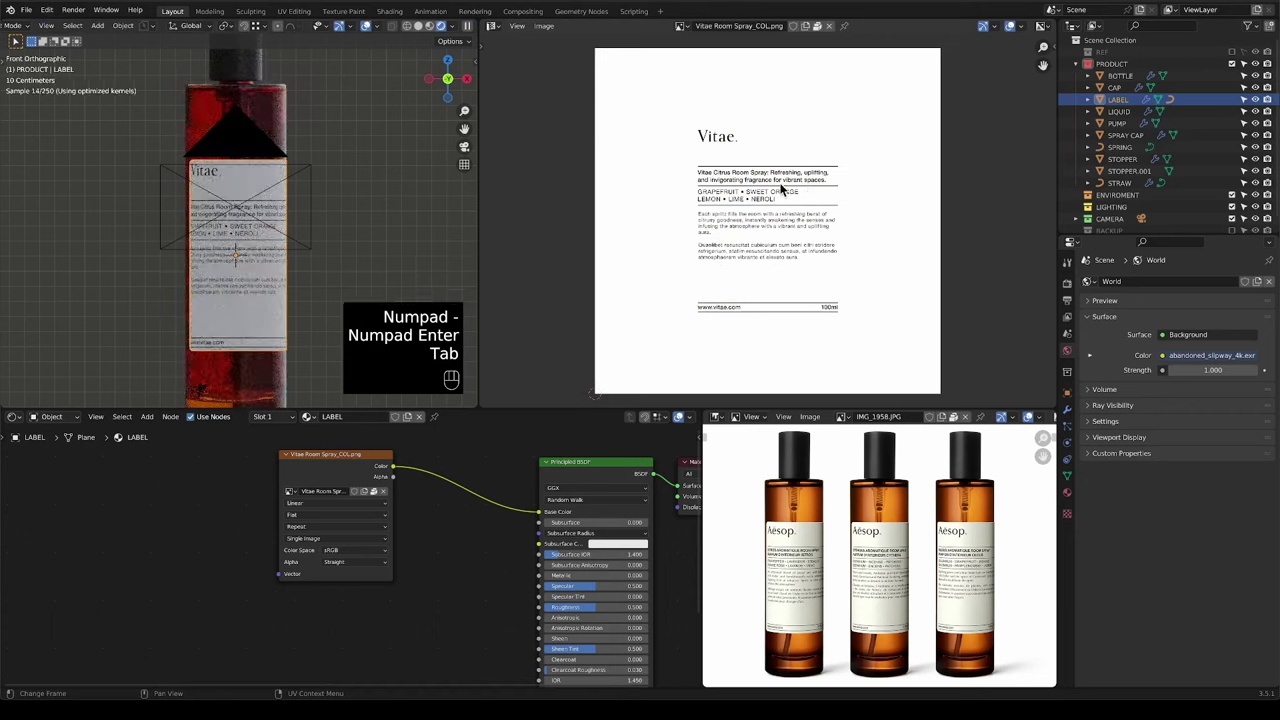
Shift the label's UV layout slightly in the negative X direction to add margin beside the text.
key(Tab)
key(g)
key(x)
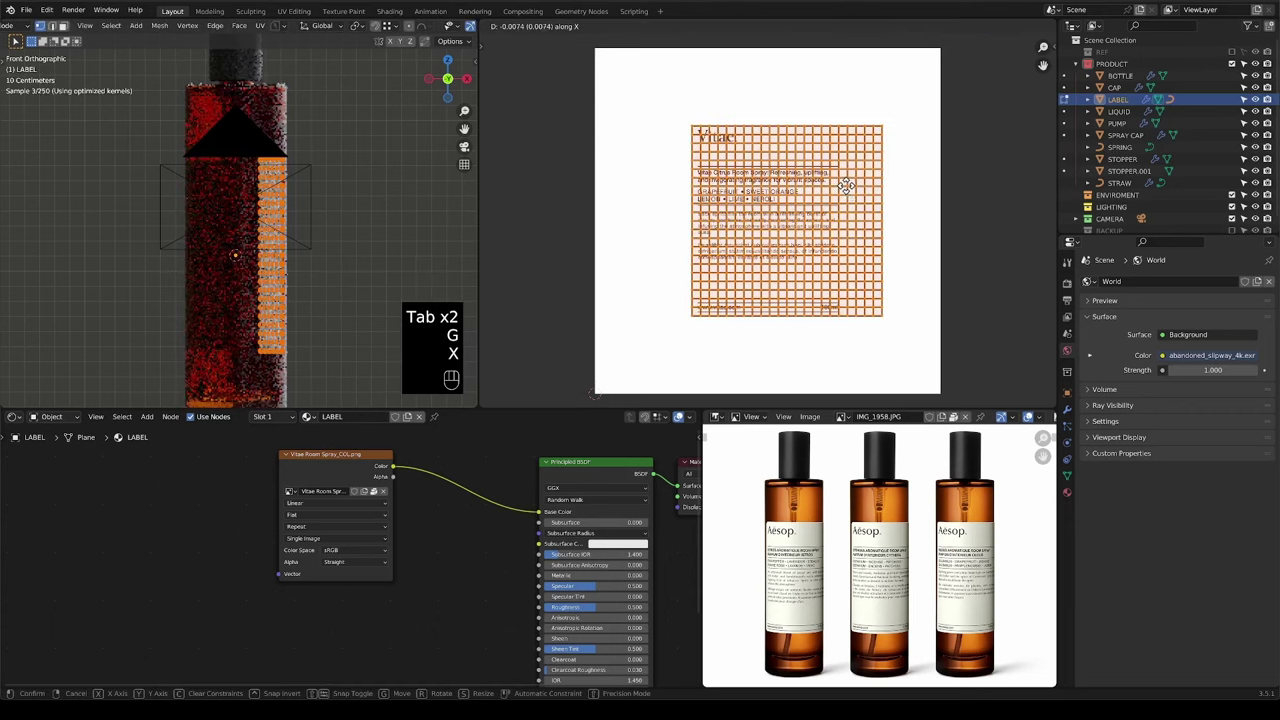
click(769, 224)
key(Tab)
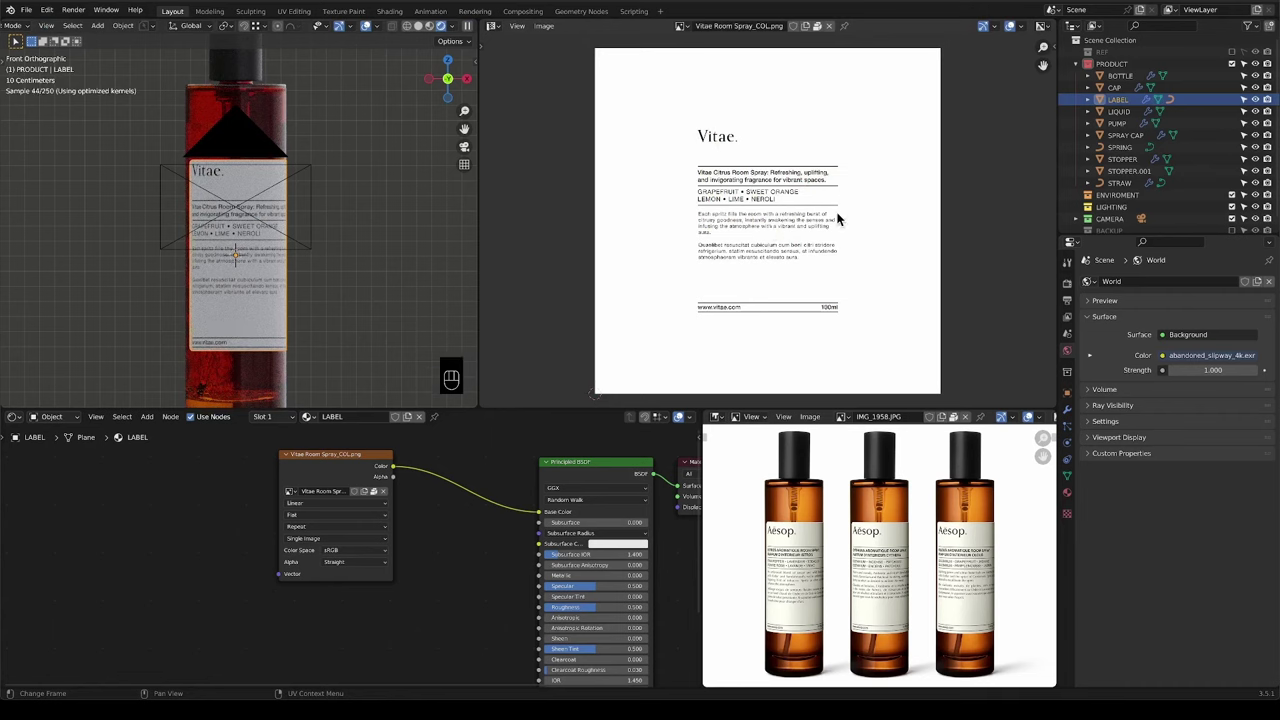
Nudge the label's UV layout and scale it up by about 1.016, checking the artwork from the camera view.
scroll(308, 215, down, 3)
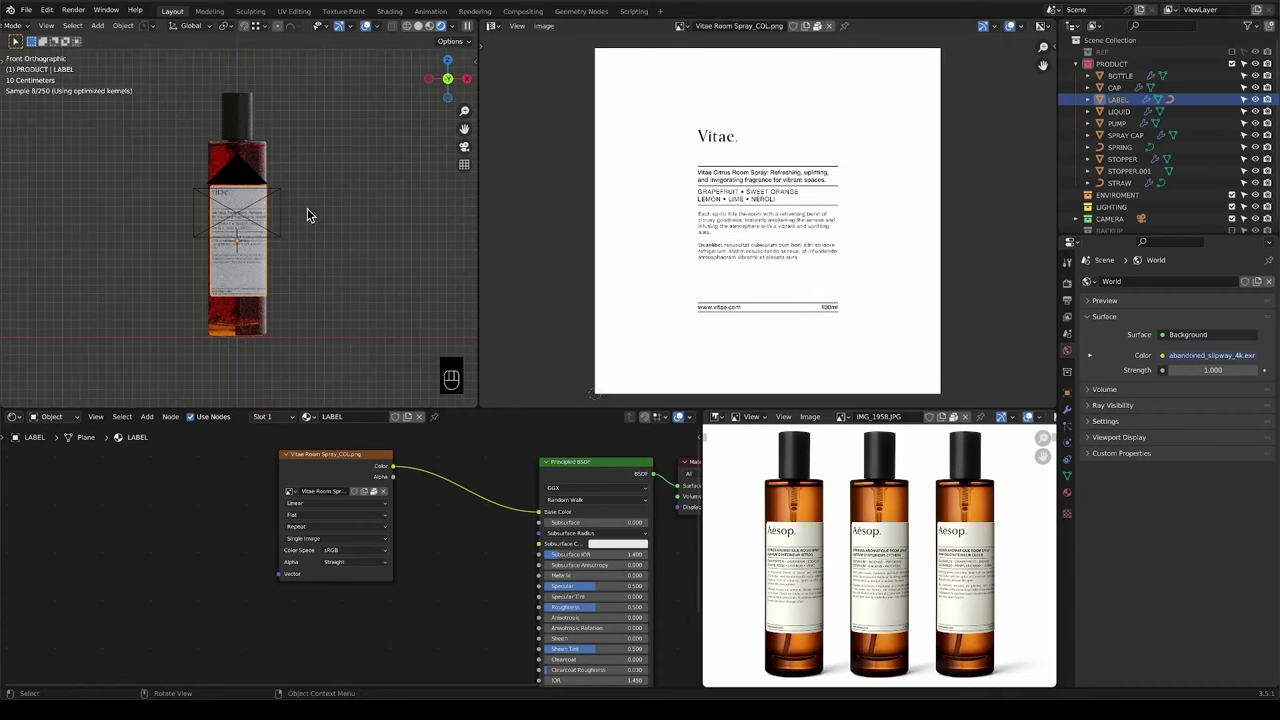
key(KP_0)
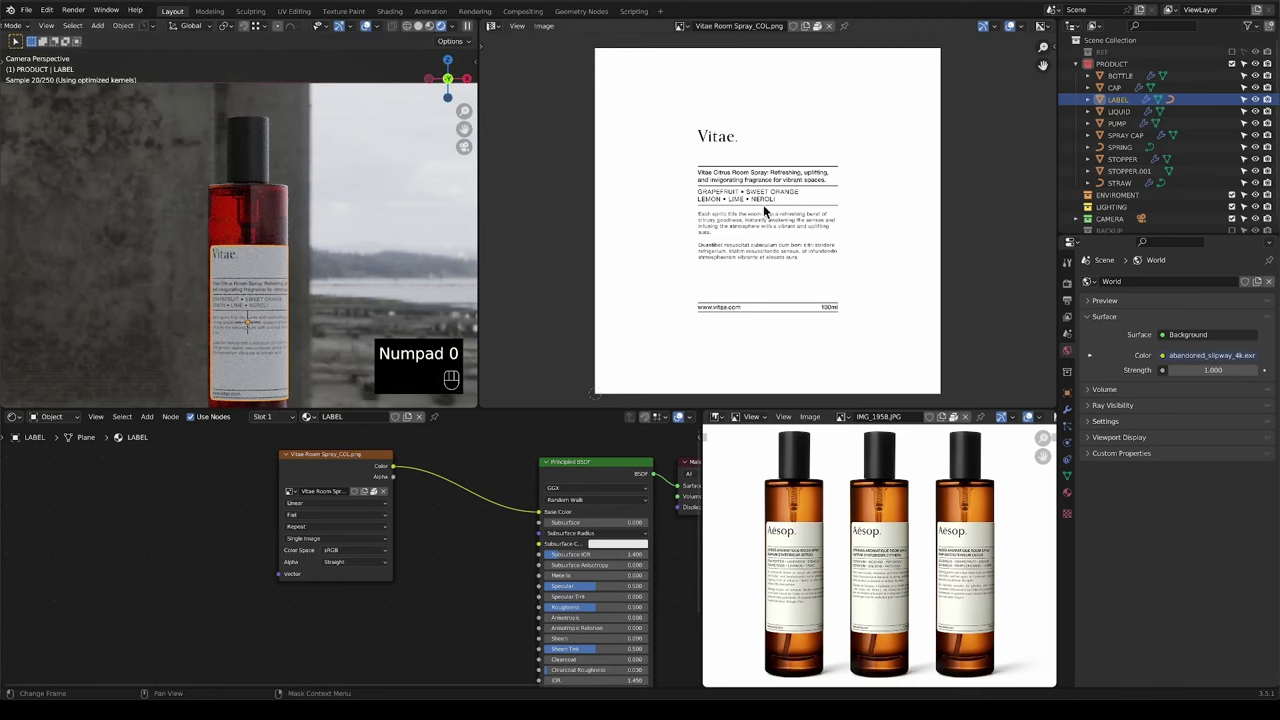
key(Tab)
key(g)
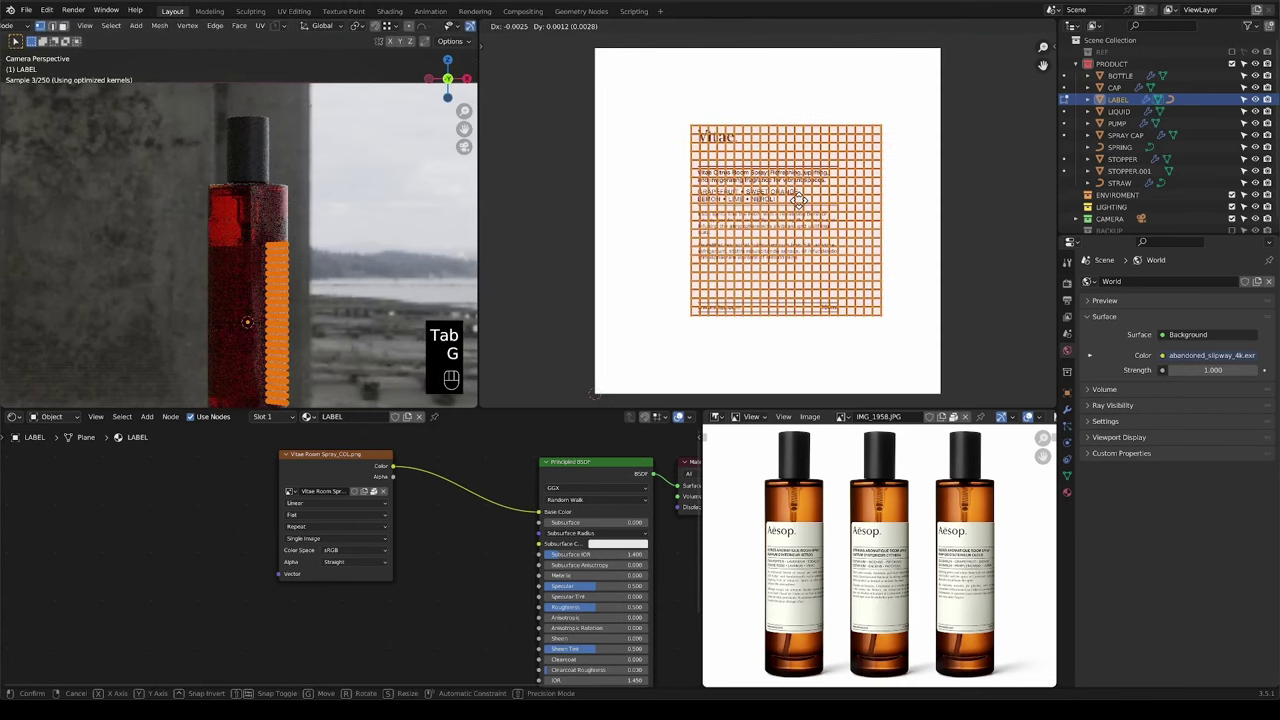
click(862, 208)
key(x)
key(s)
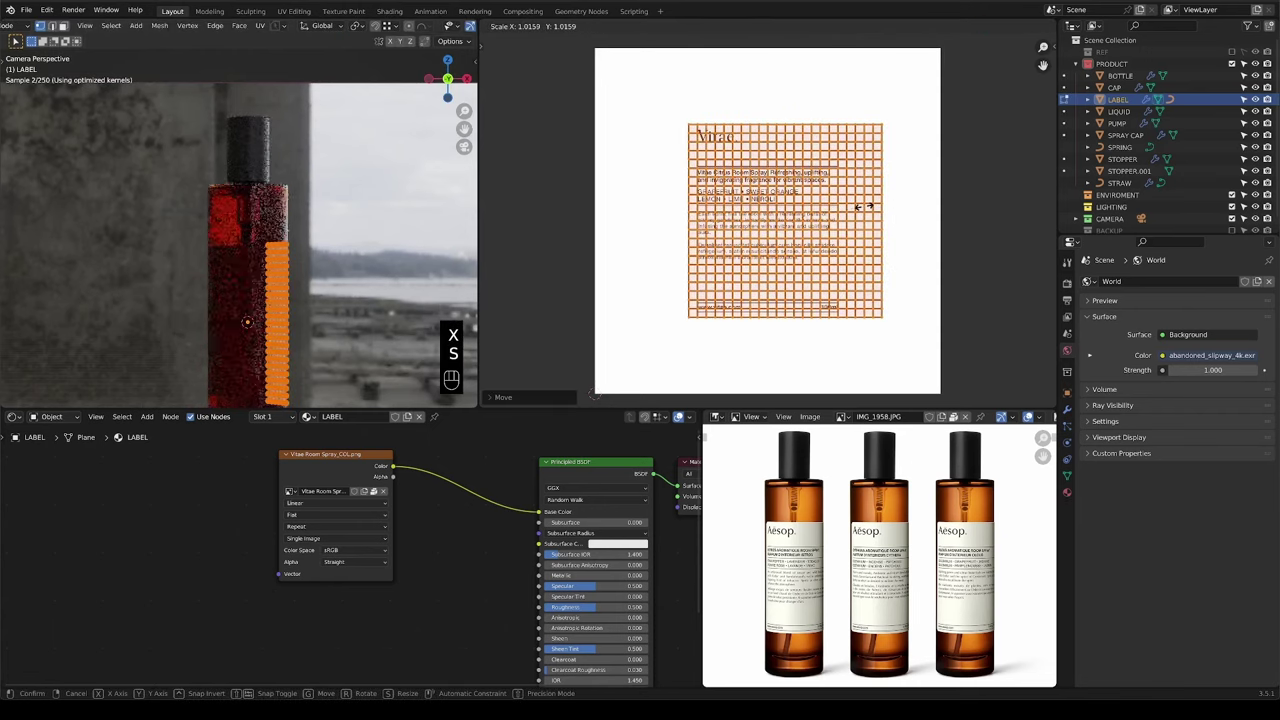
click(862, 208)
key(Tab)
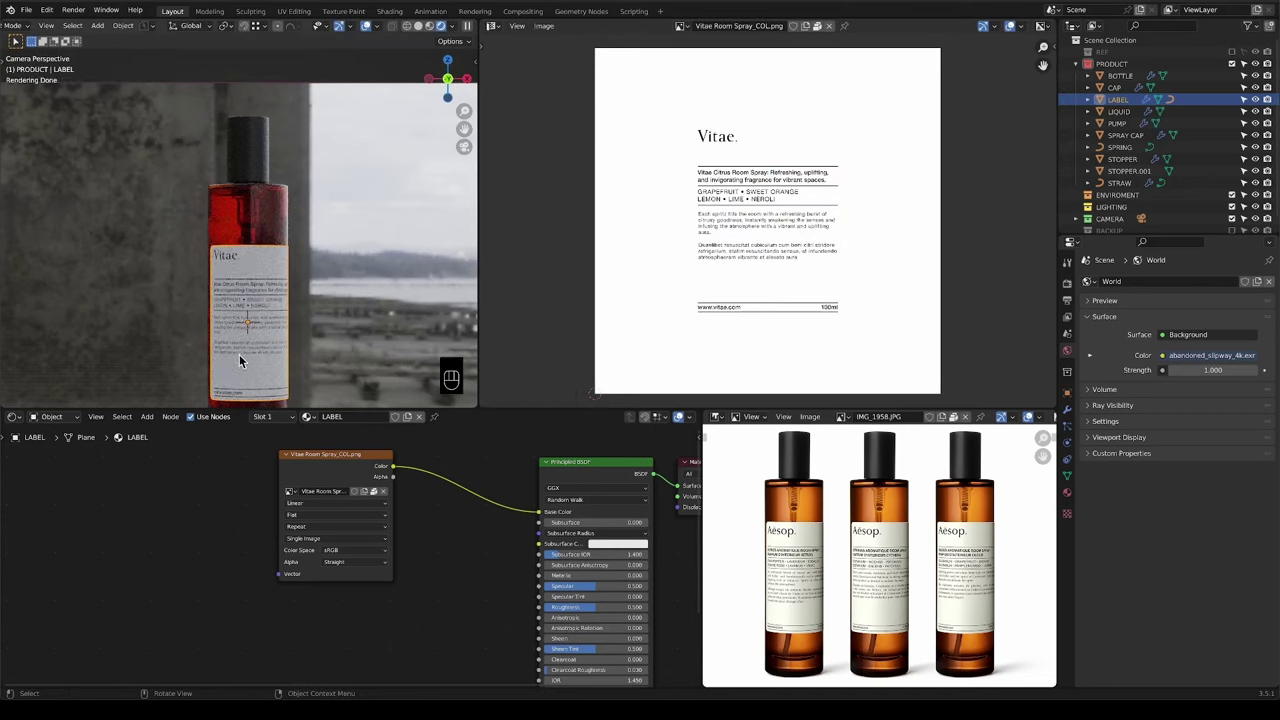
Set the label material's roughness to 0.101 and its sheen to 1.000.
scroll(429, 566, down, 1)
shift+scroll(480, 546, left, 3)
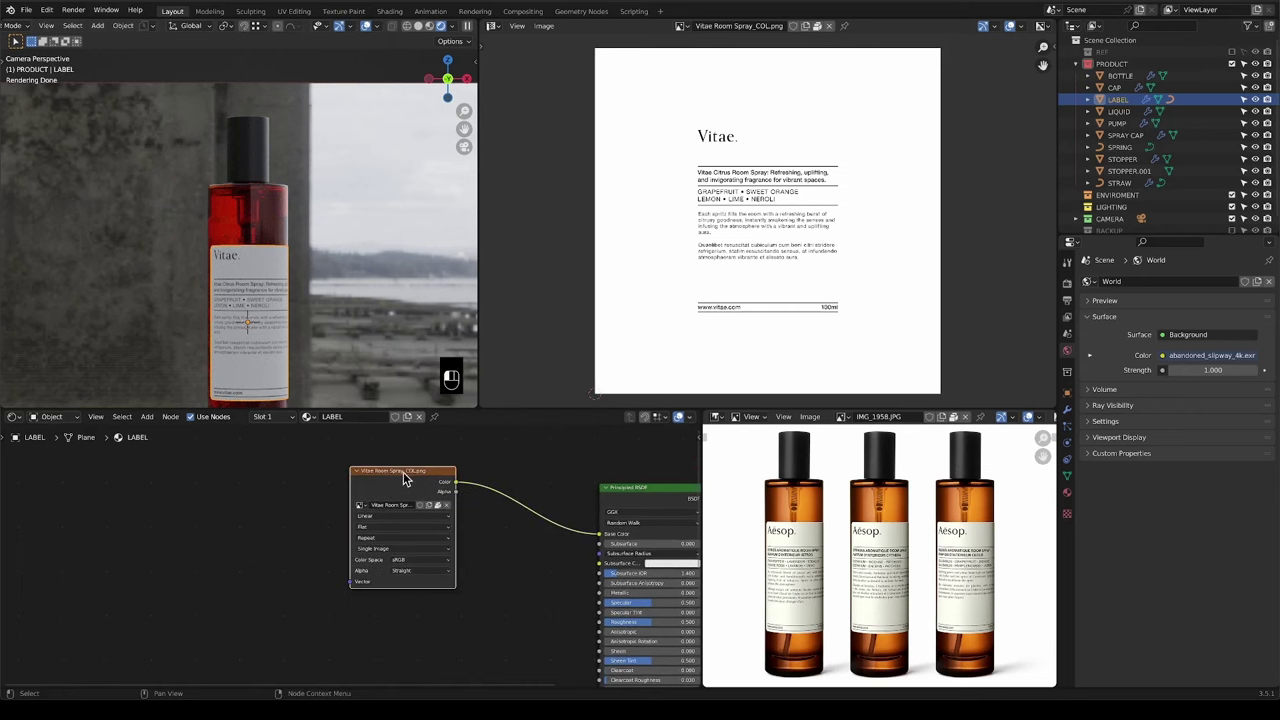
shift+scroll(474, 554, right, 4)
drag(572, 586, 697, 620)
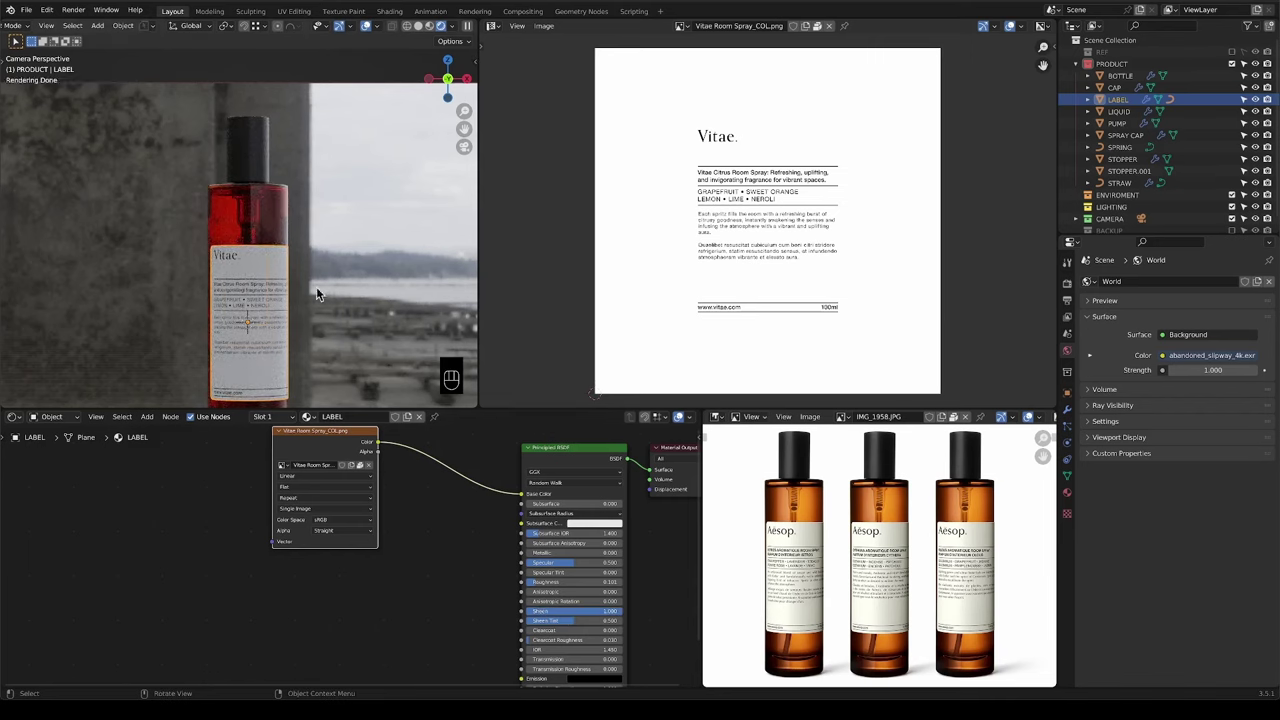
Change the label image editor area to a 3D Viewport and exit local view so the whole bottle is shown.
scroll(345, 283, down, 3)
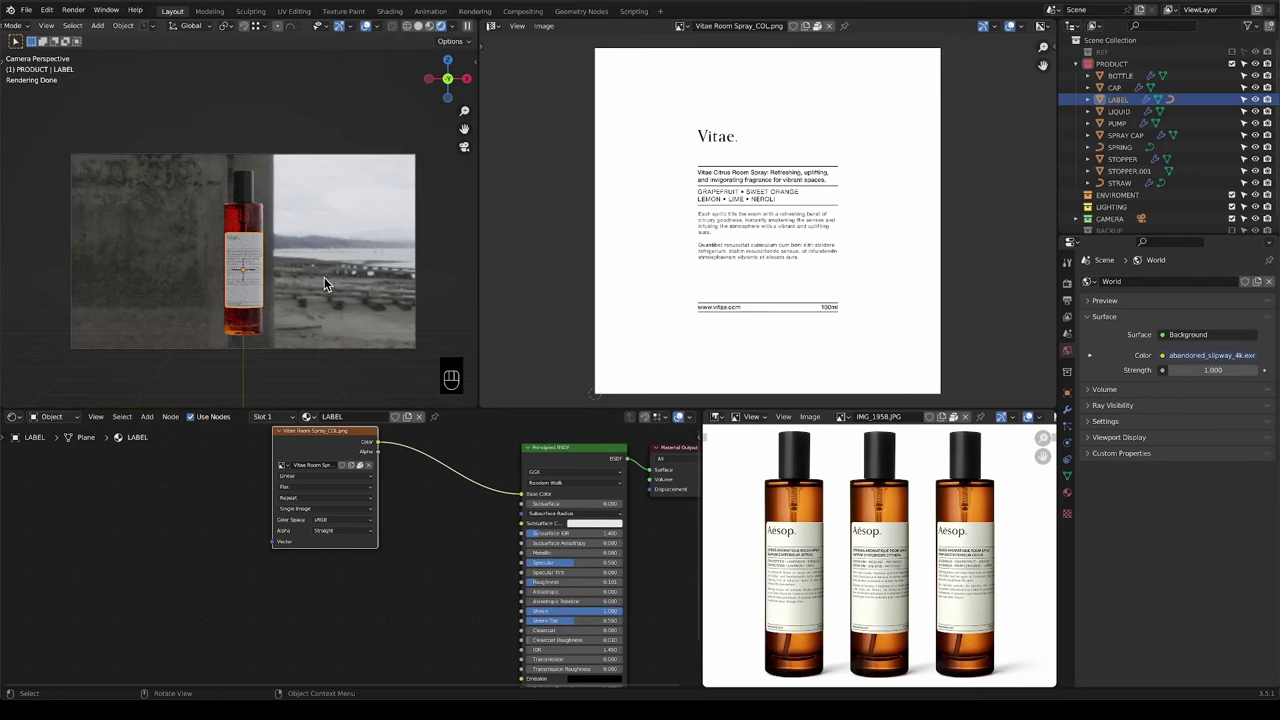
click(492, 26)
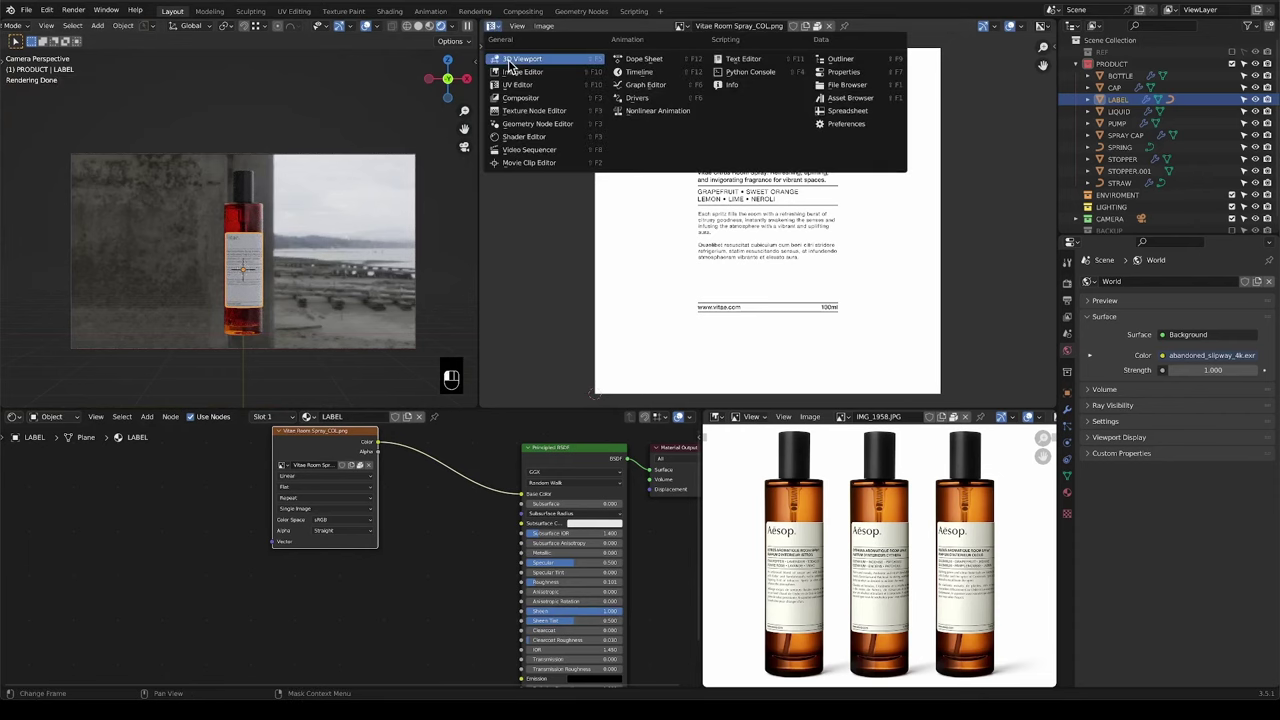
click(520, 59)
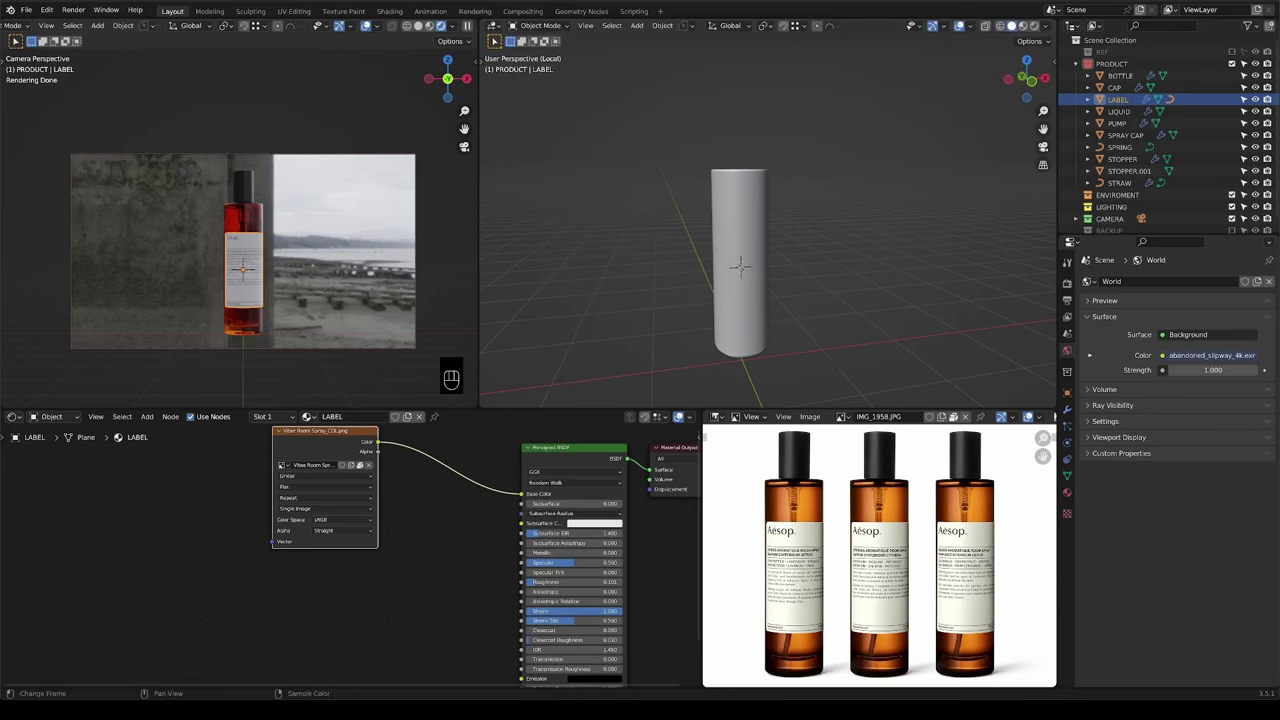
click(822, 258)
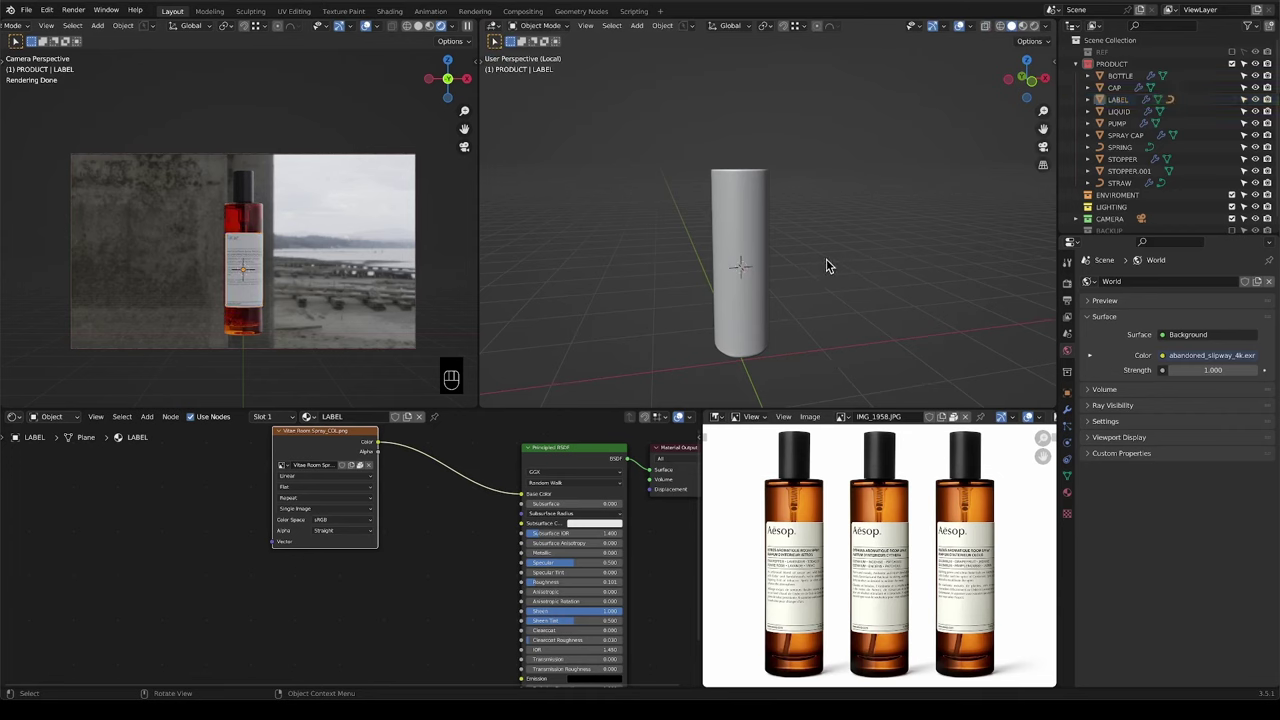
middle_drag(826, 260, 826, 266)
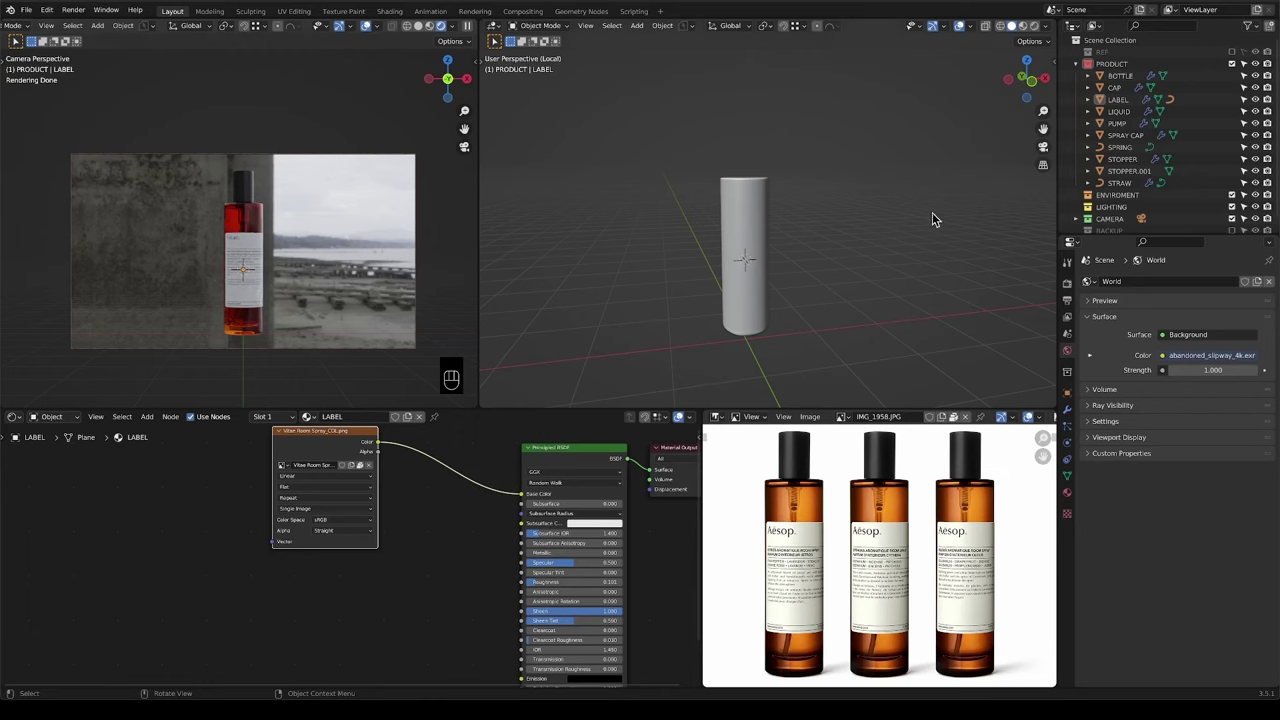
click(1076, 63)
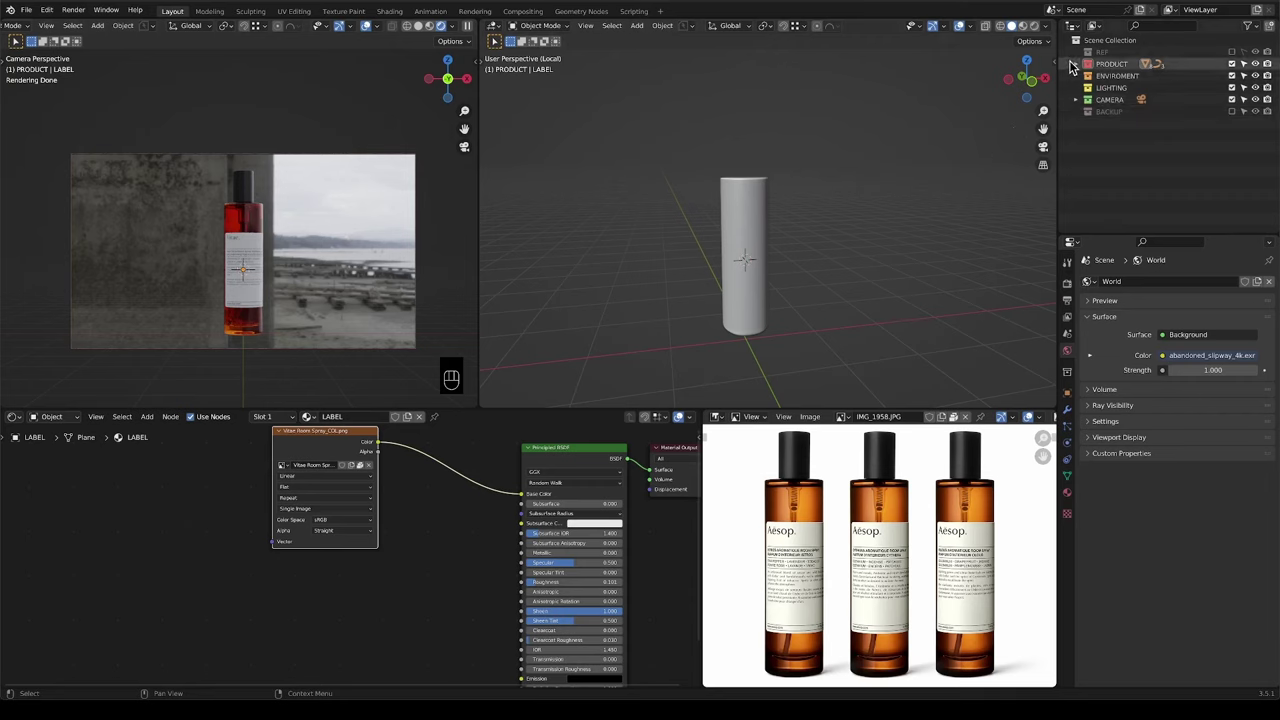
key(KP_Divide)
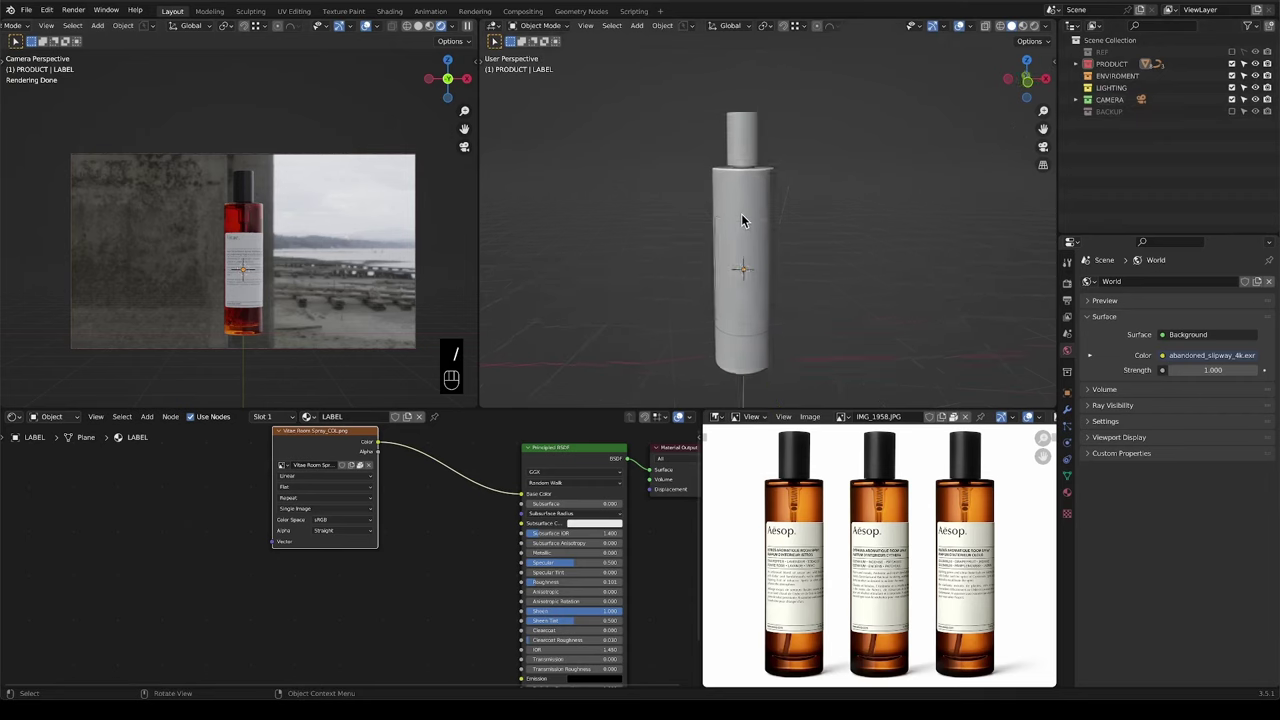
middle_drag(759, 216, 776, 242)
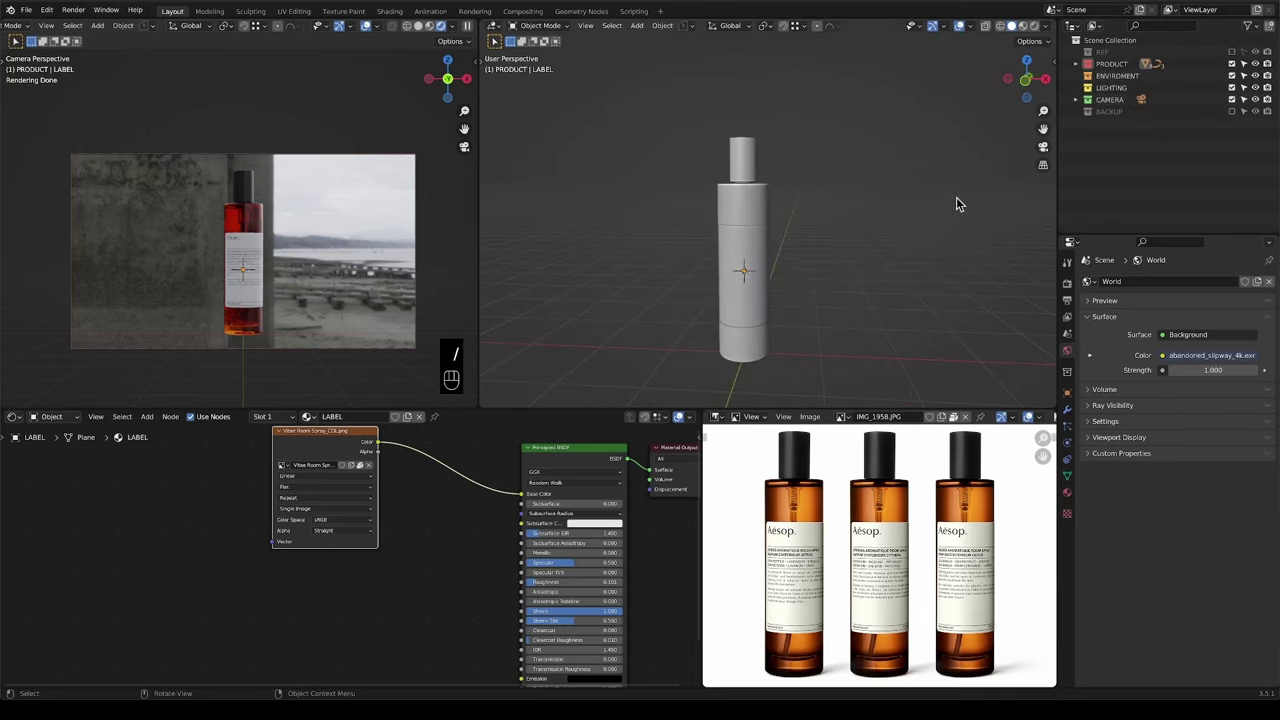
Make LIGHTING the active collection and exclude the PRODUCT collection from the view layer.
click(1100, 88)
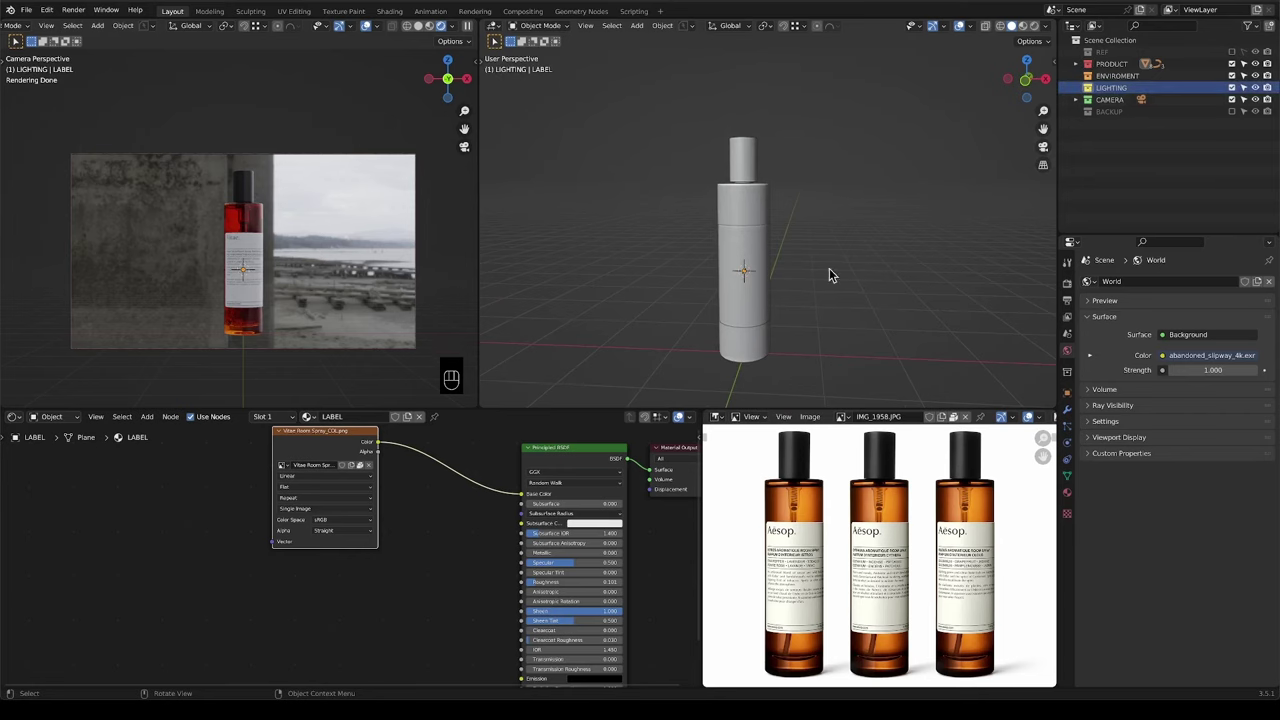
scroll(777, 286, down, 2)
shift+middle_drag(777, 286, 771, 274)
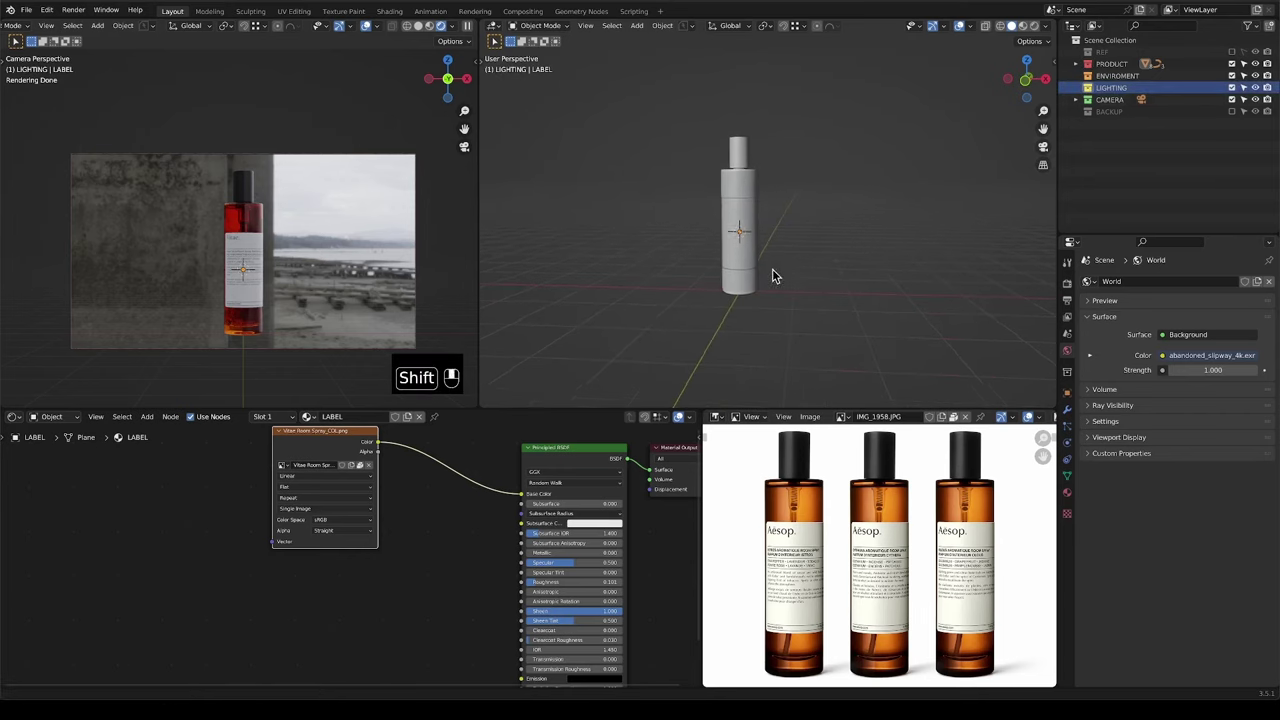
click(1232, 64)
middle_drag(840, 255, 763, 288)
Snap the 3D cursor to the world origin.
key(shift+a)
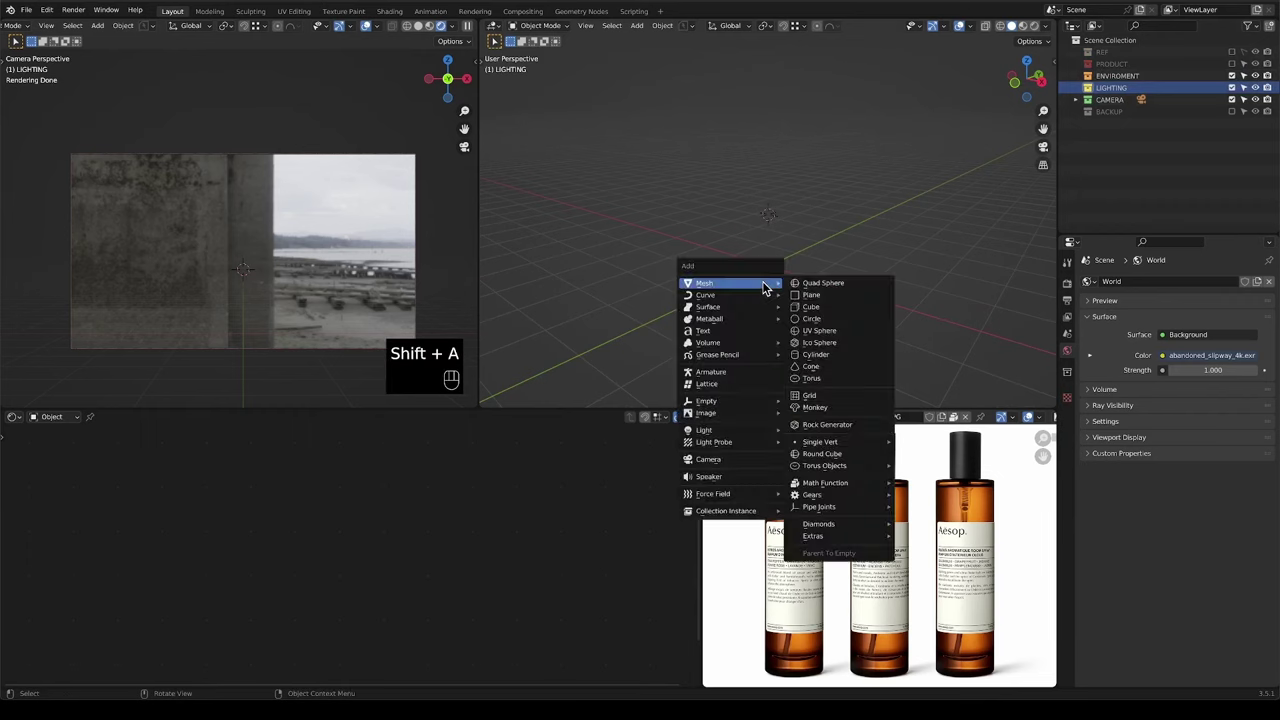
key(Escape)
key(shift+s)
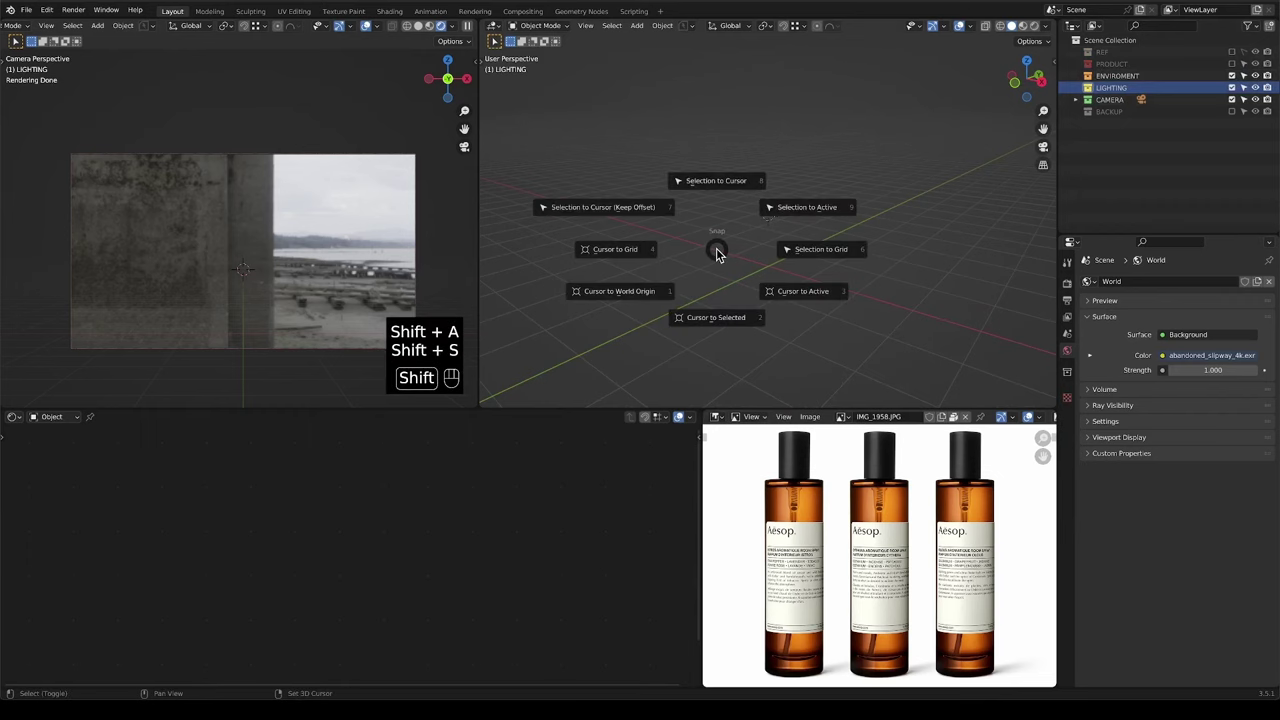
key(shift+s)
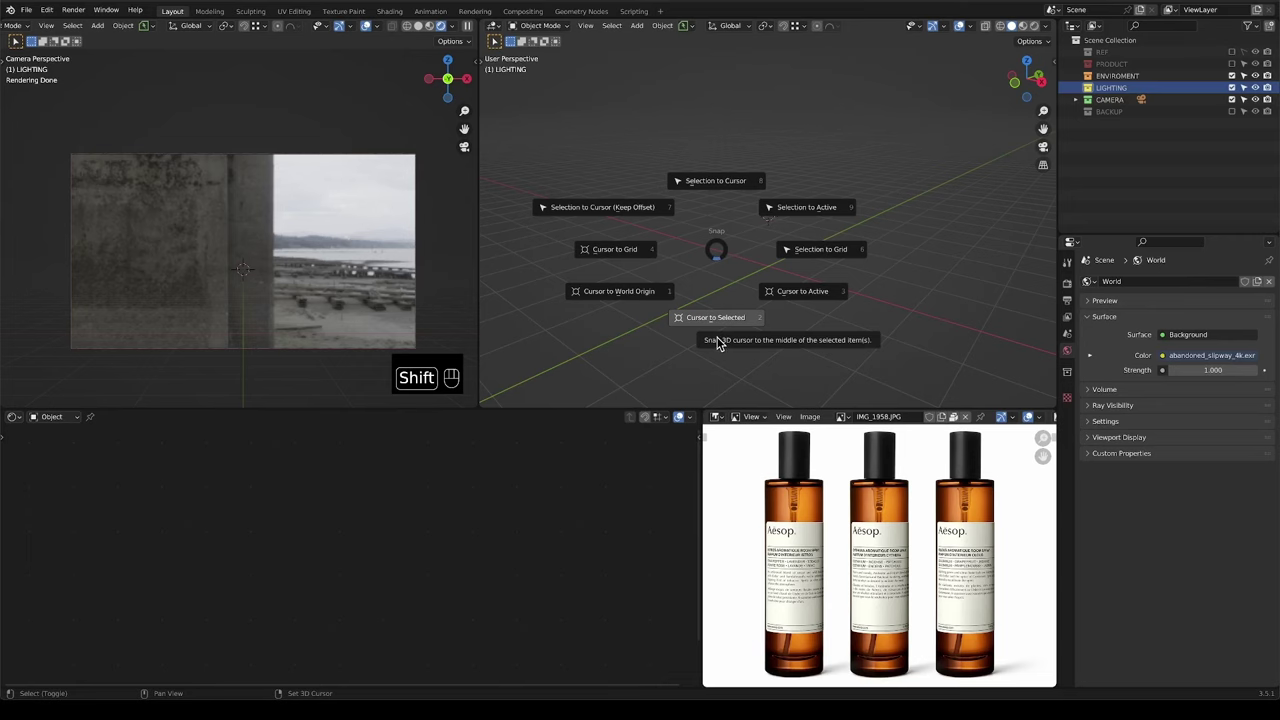
click(670, 320)
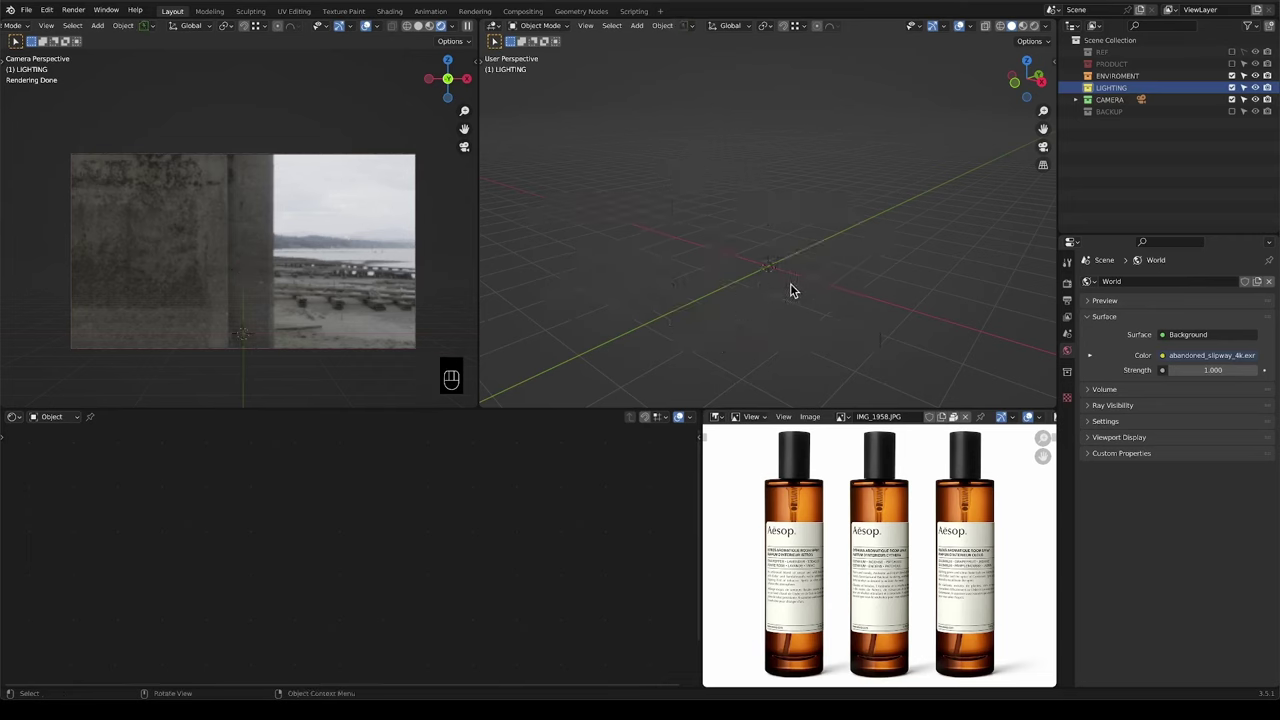
key(shift+s)
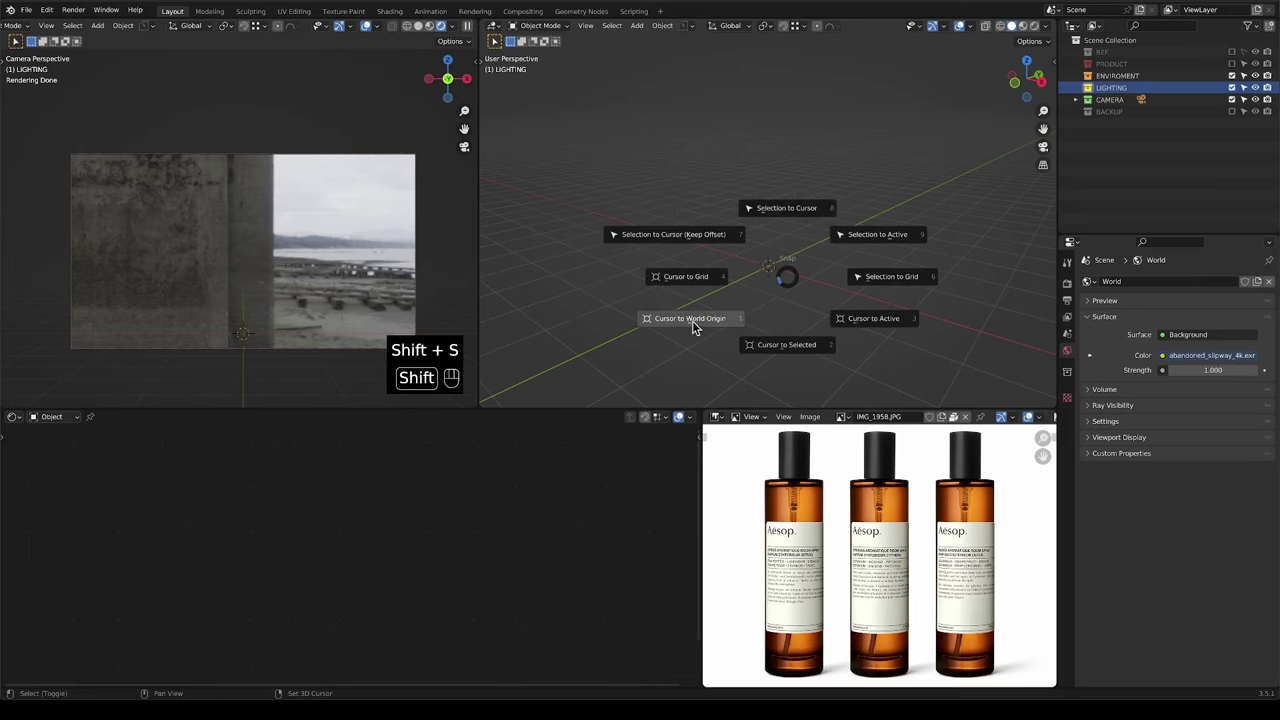
click(715, 322)
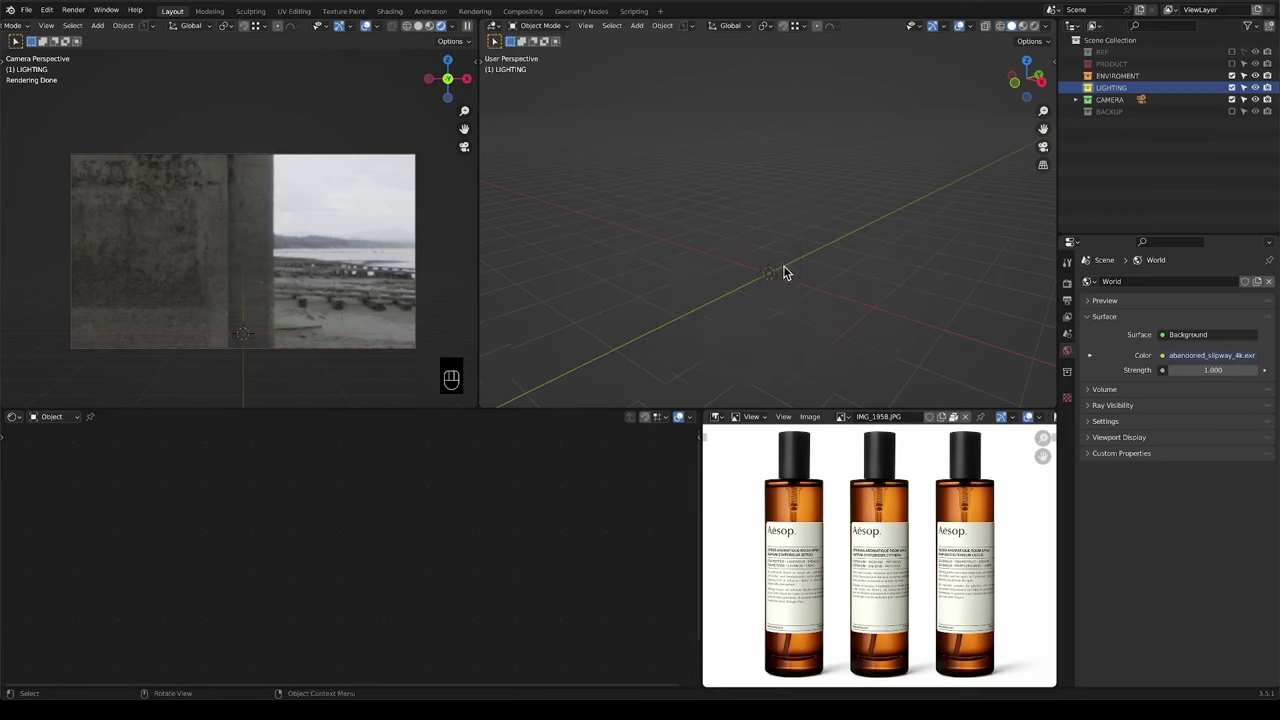
Add a 2 m mesh plane at the world origin in the LIGHTING collection.
key(shift+a)
mouse_move(780, 270)
click(828, 278)
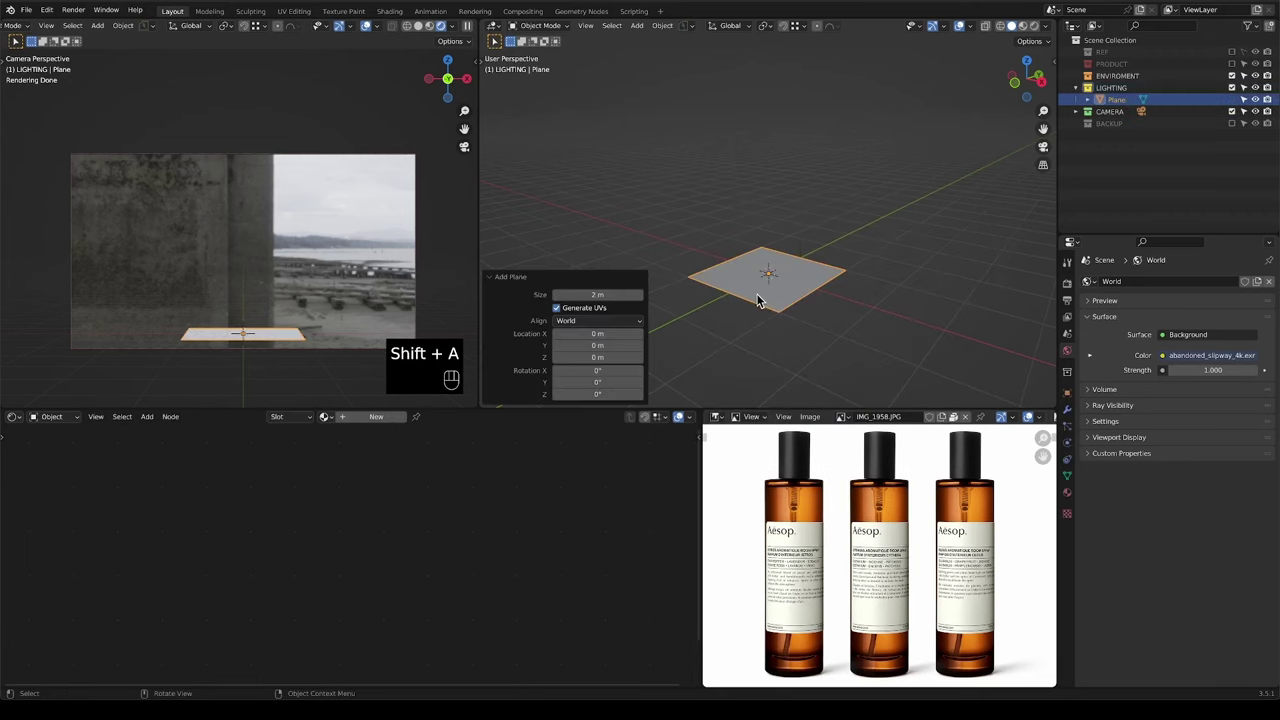
Add an area light at the plane's centre and raise it about 0.04 m along Z.
key(shift+a)
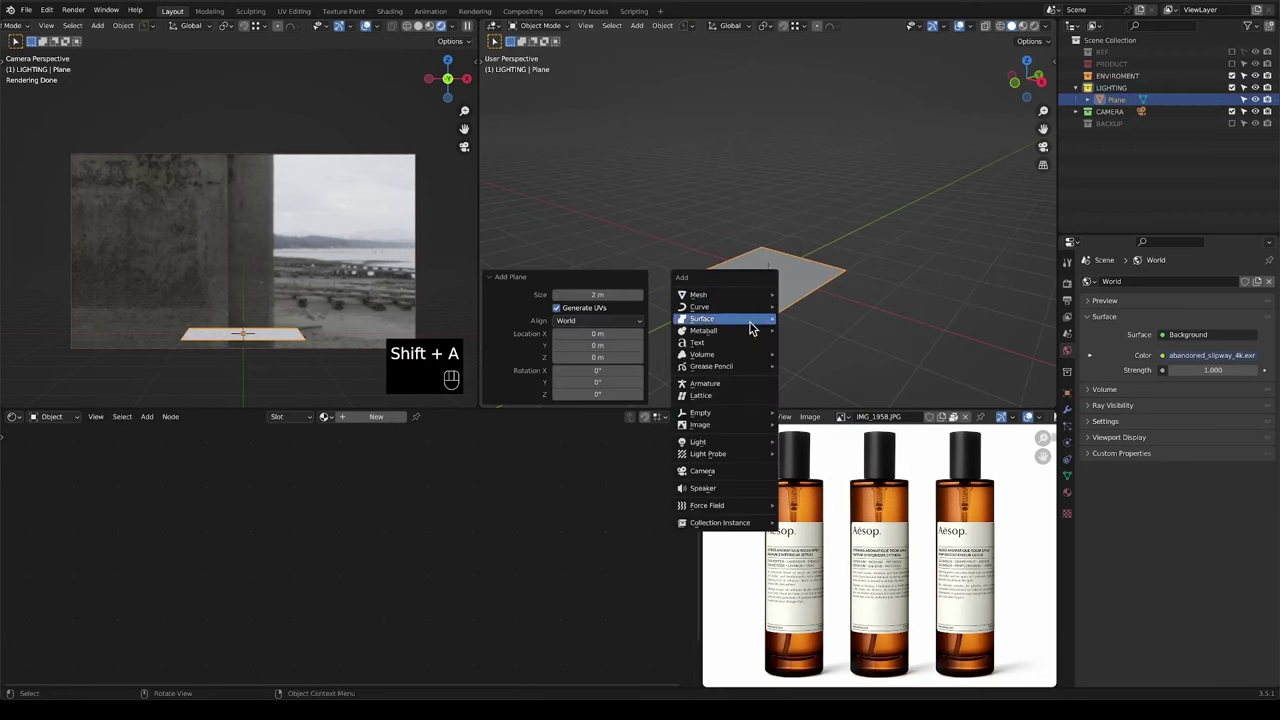
mouse_move(753, 443)
click(800, 484)
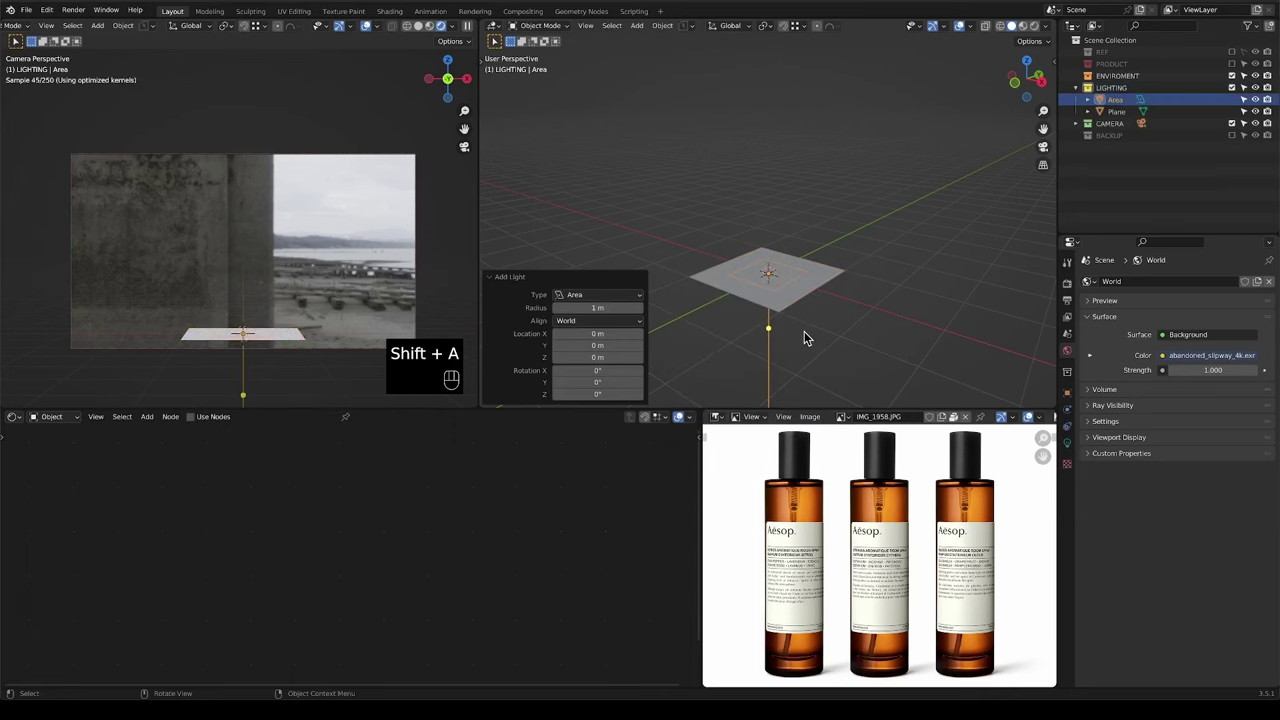
key(g)
key(z)
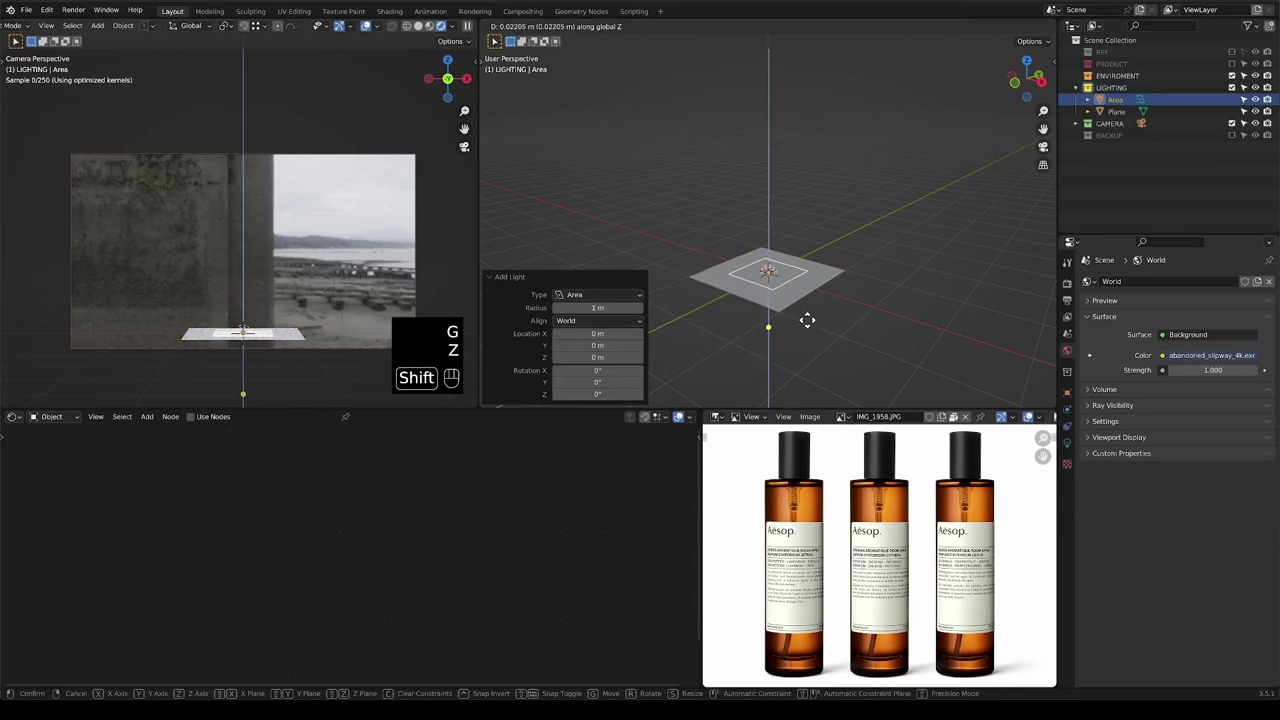
click(808, 317)
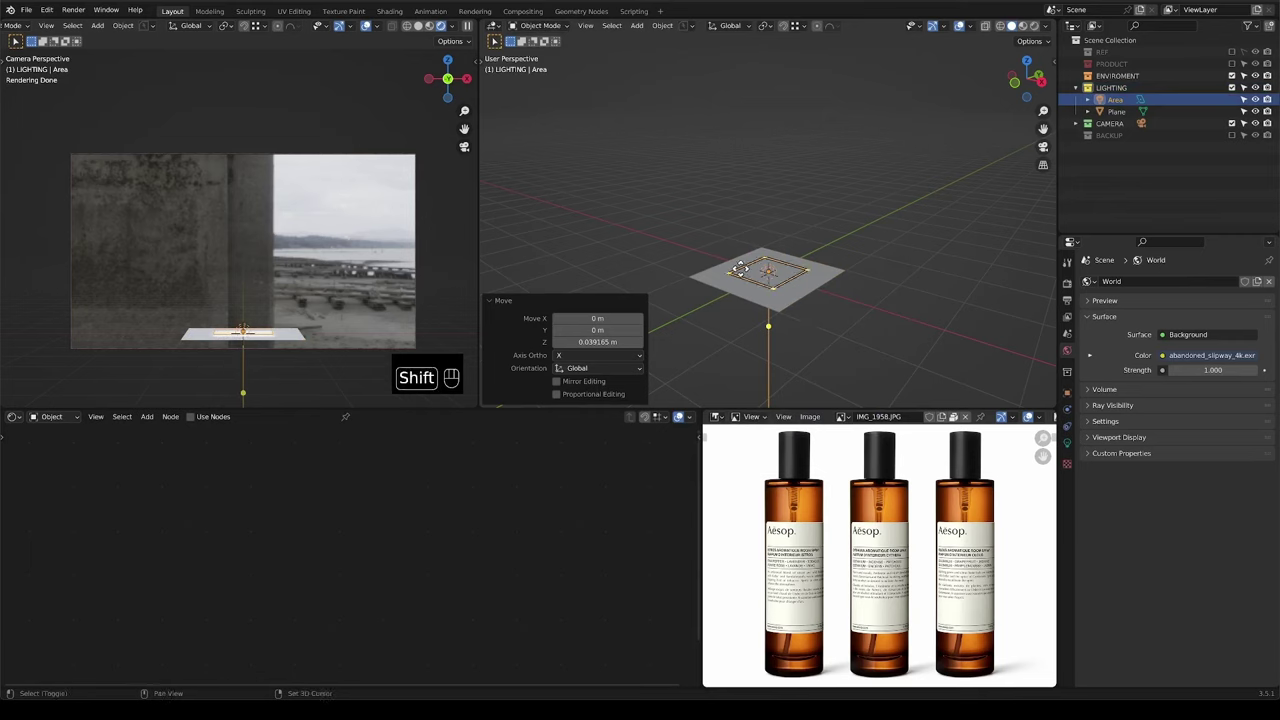
Parent the area light to the plane using Object (Keep Transform).
shift+click(821, 300)
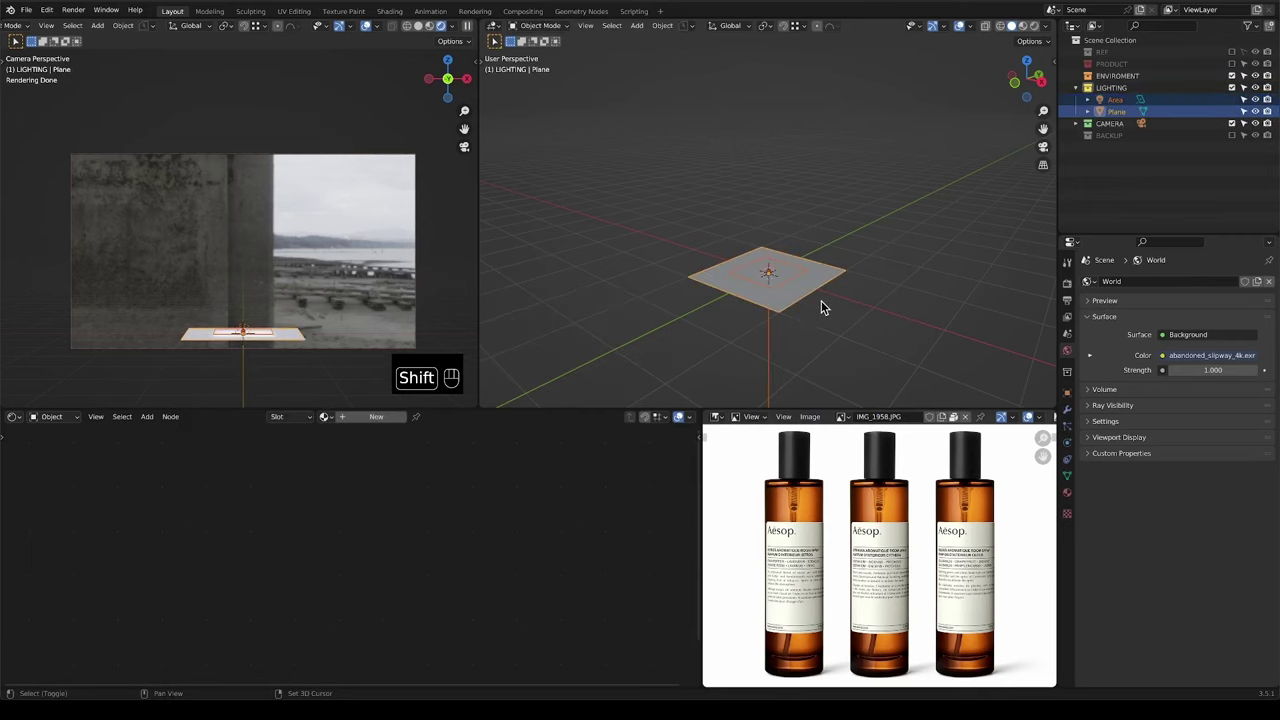
key(super+p)
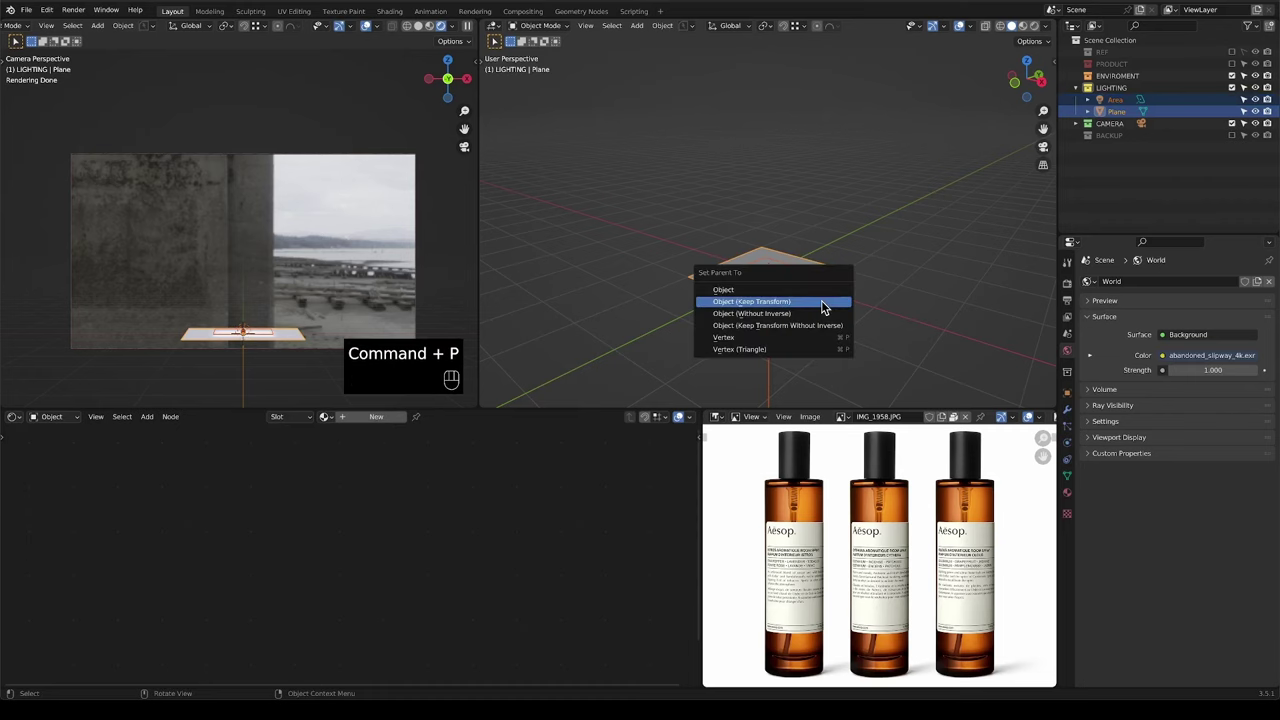
click(822, 307)
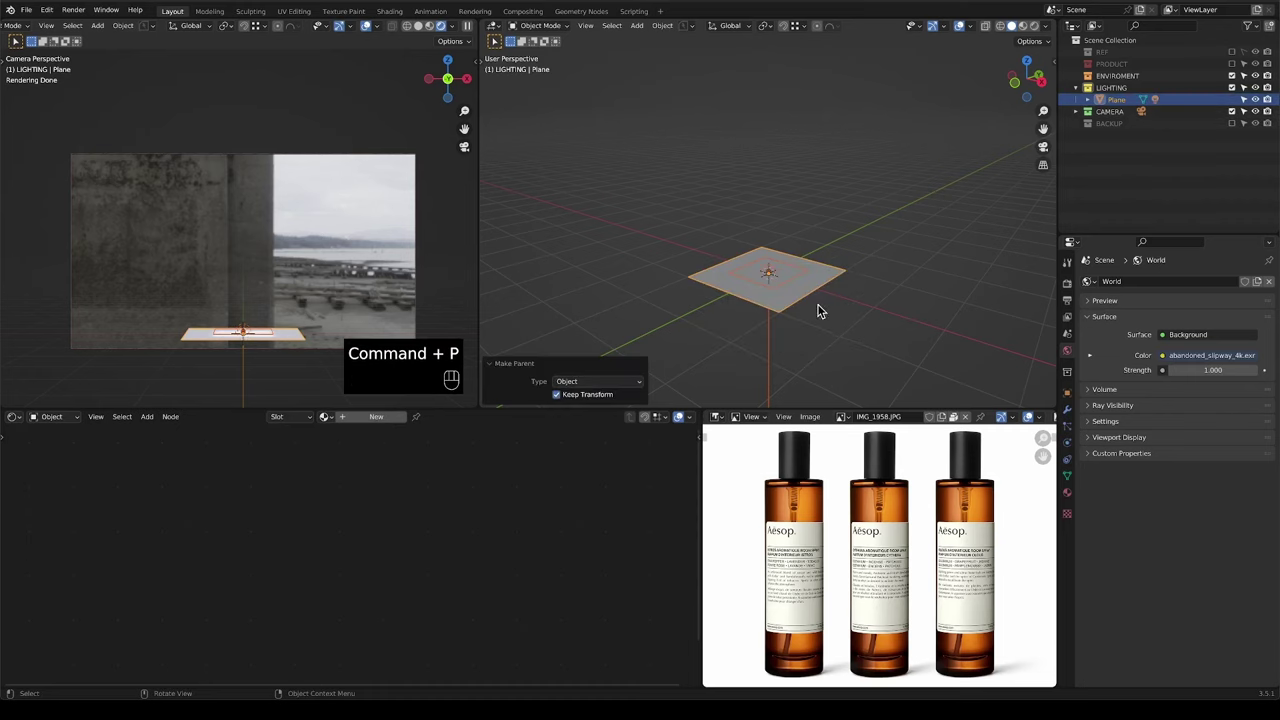
Rename the parent plane in the LIGHTING collection as KEY LIGHT.
double_click(1116, 99)
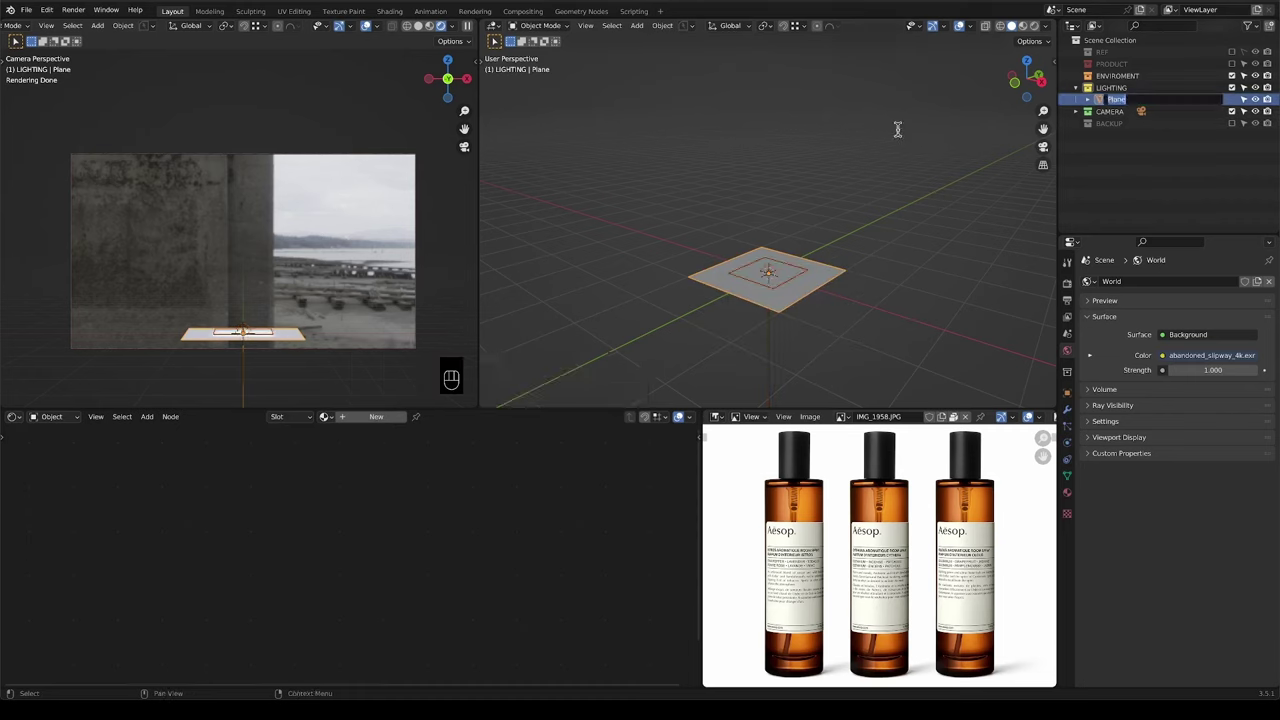
text(KEY LIGHT)
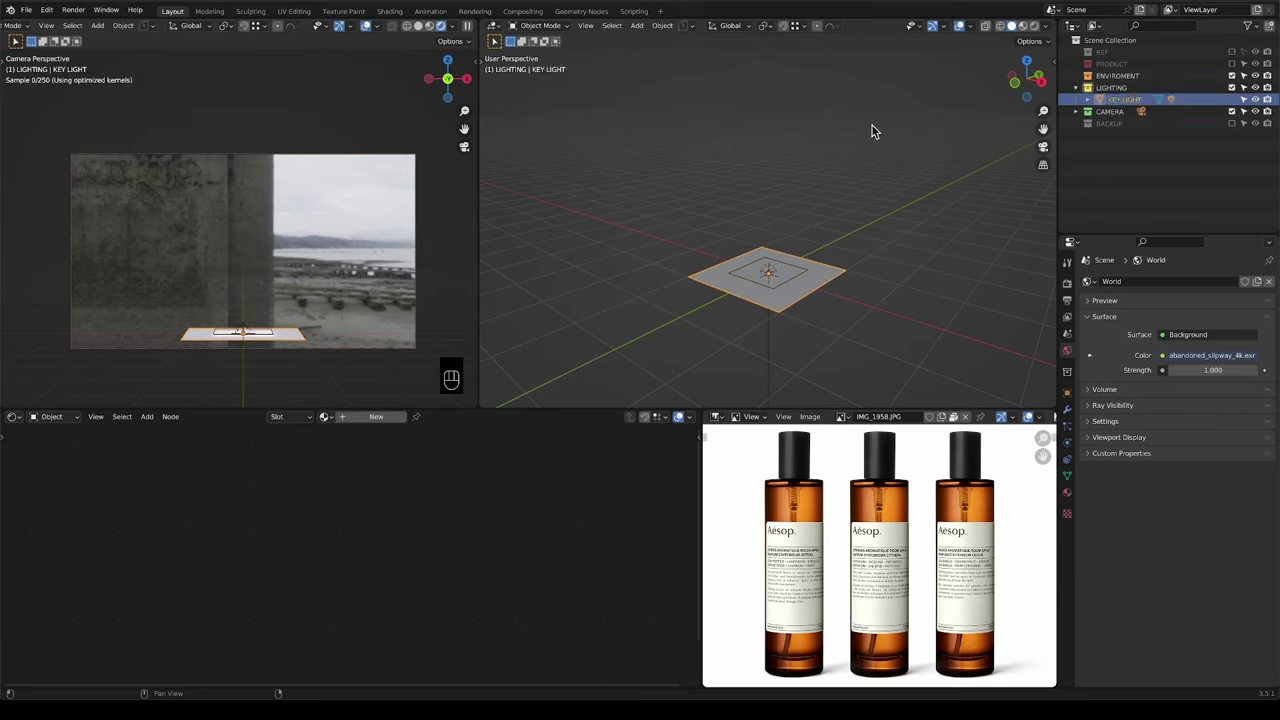
key(Return)
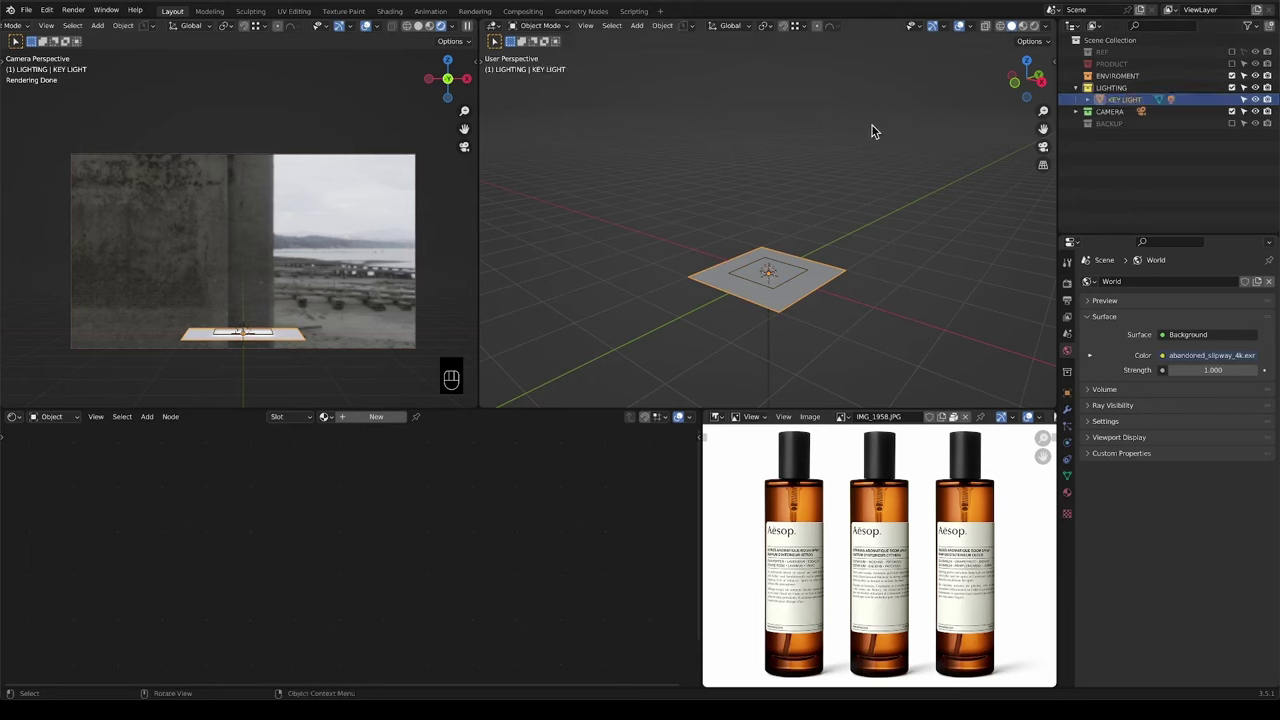
scroll(770, 302, down, 2)
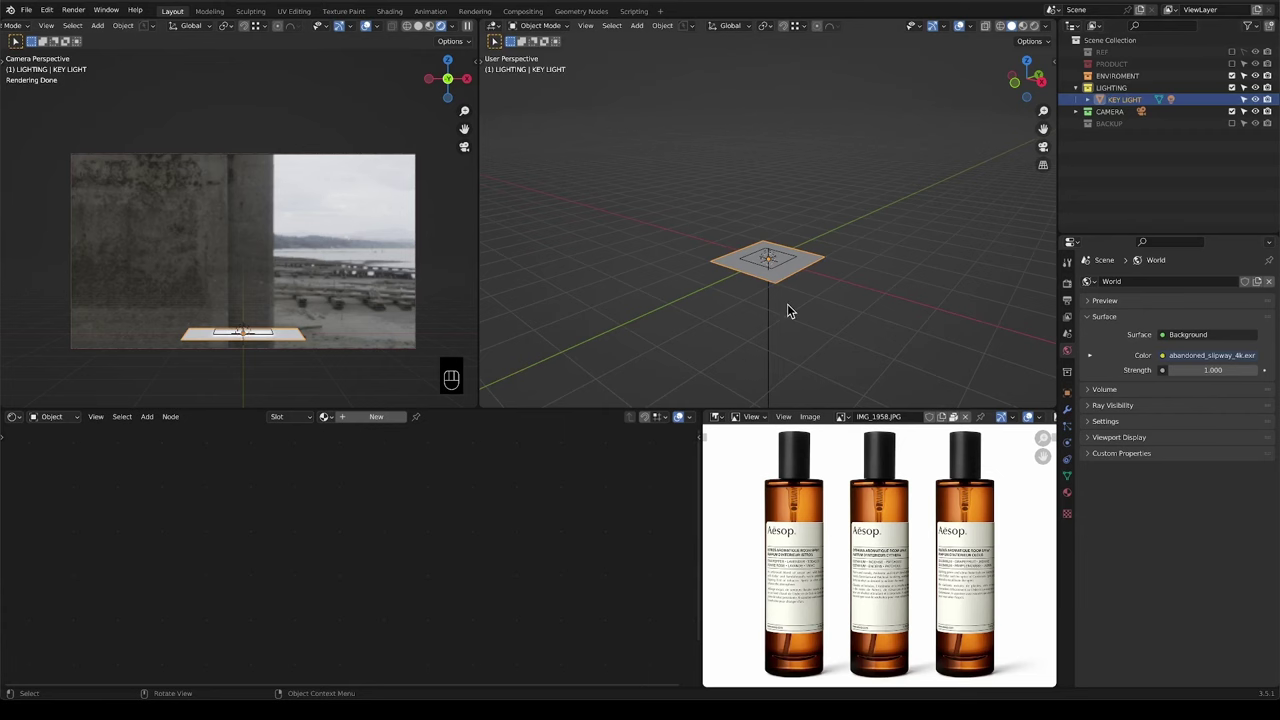
Set the world background strength to 0.
click(1213, 370)
text(0)
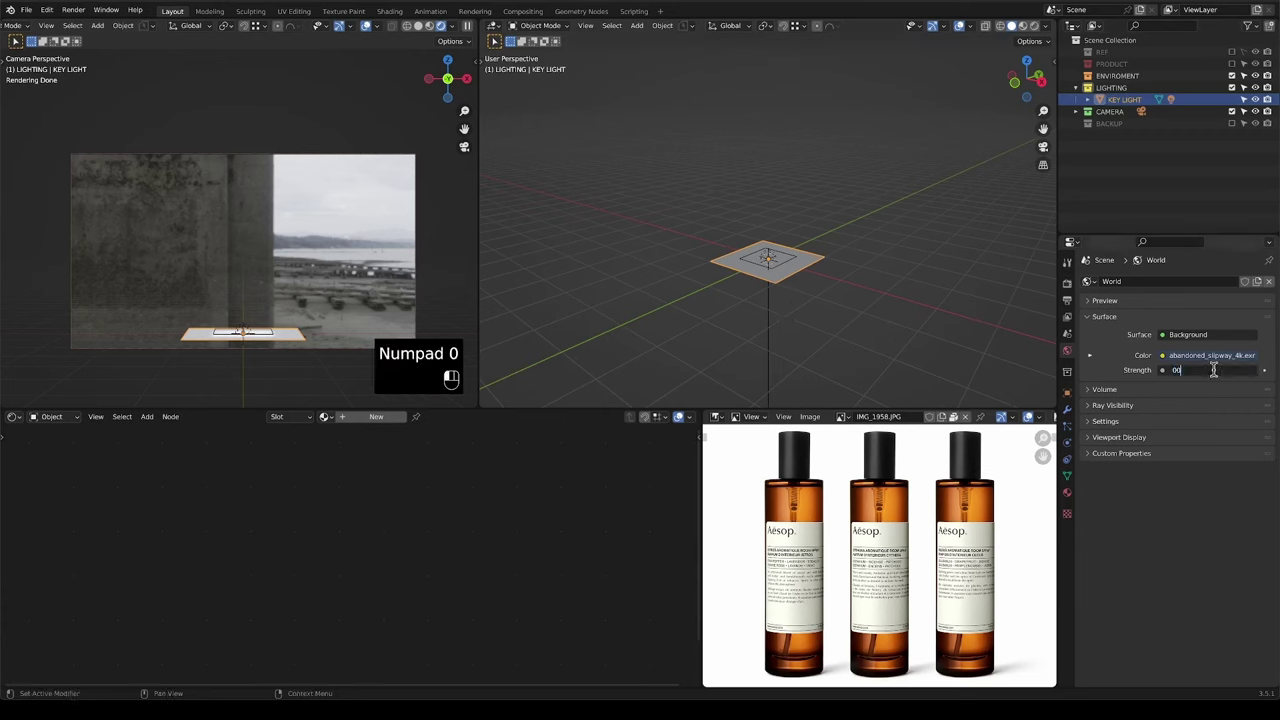
key(BackSpace)
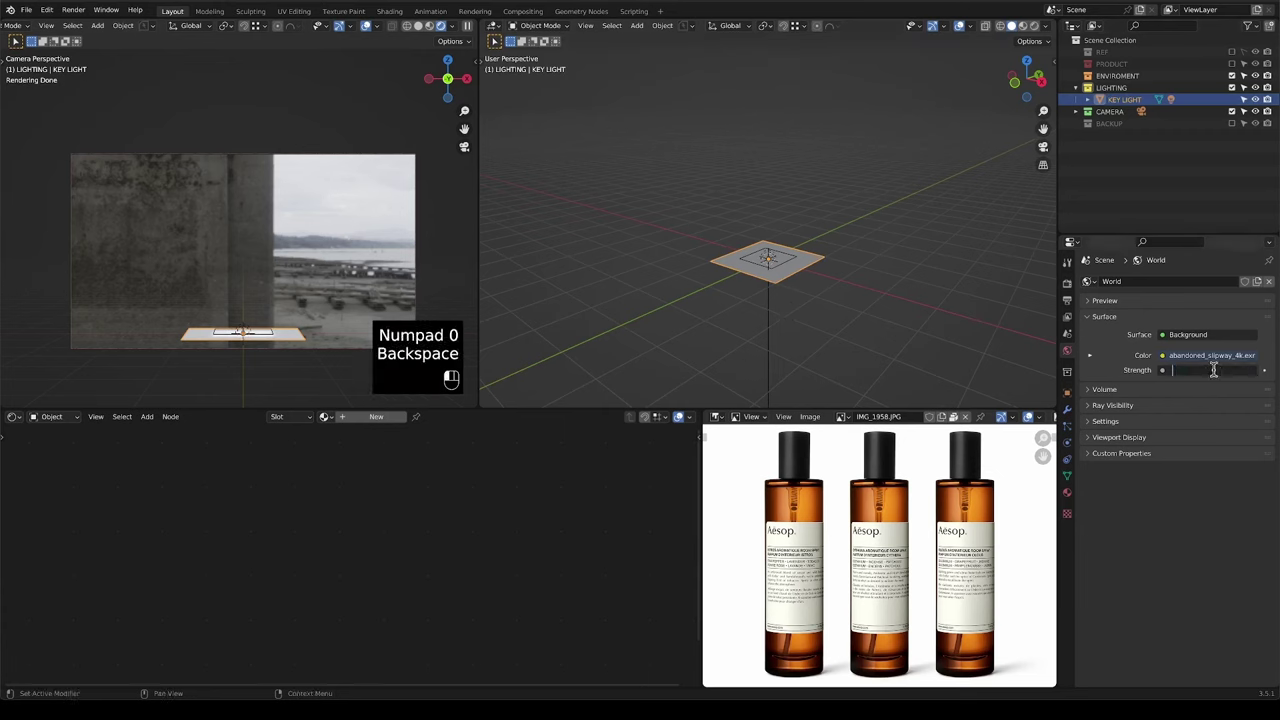
key(Return)
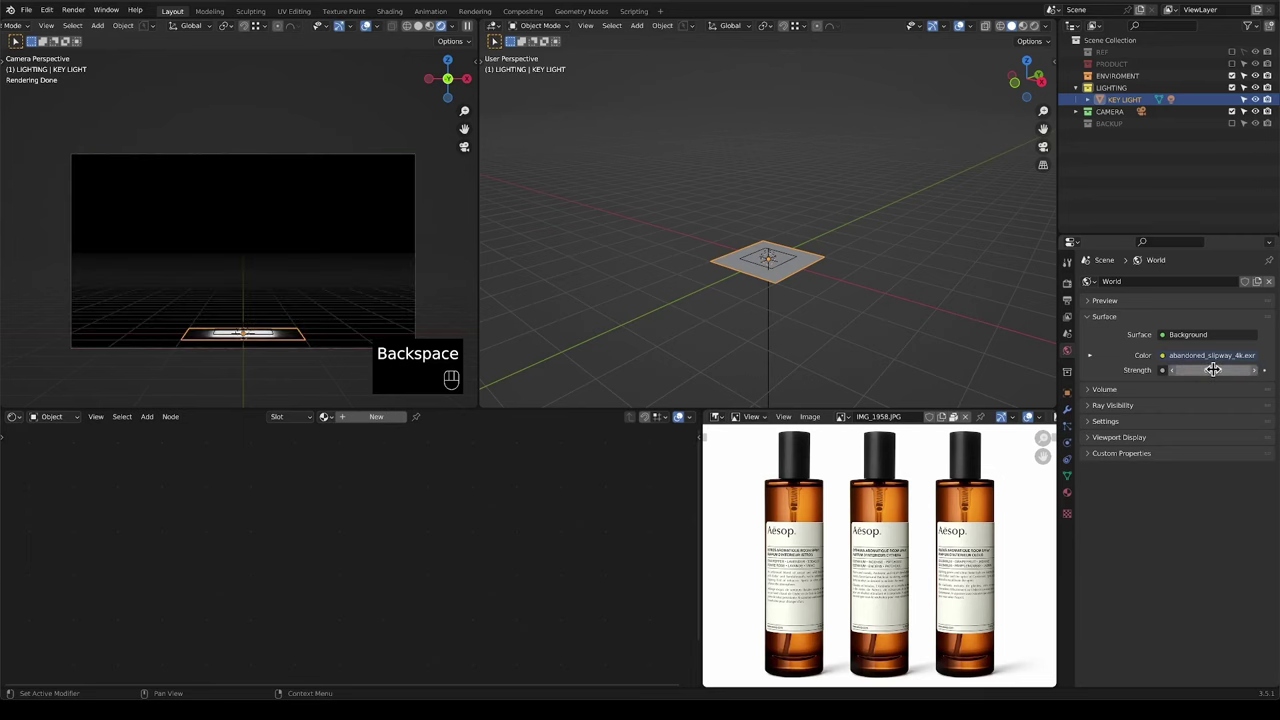
click(816, 300)
key(ctrl+z)
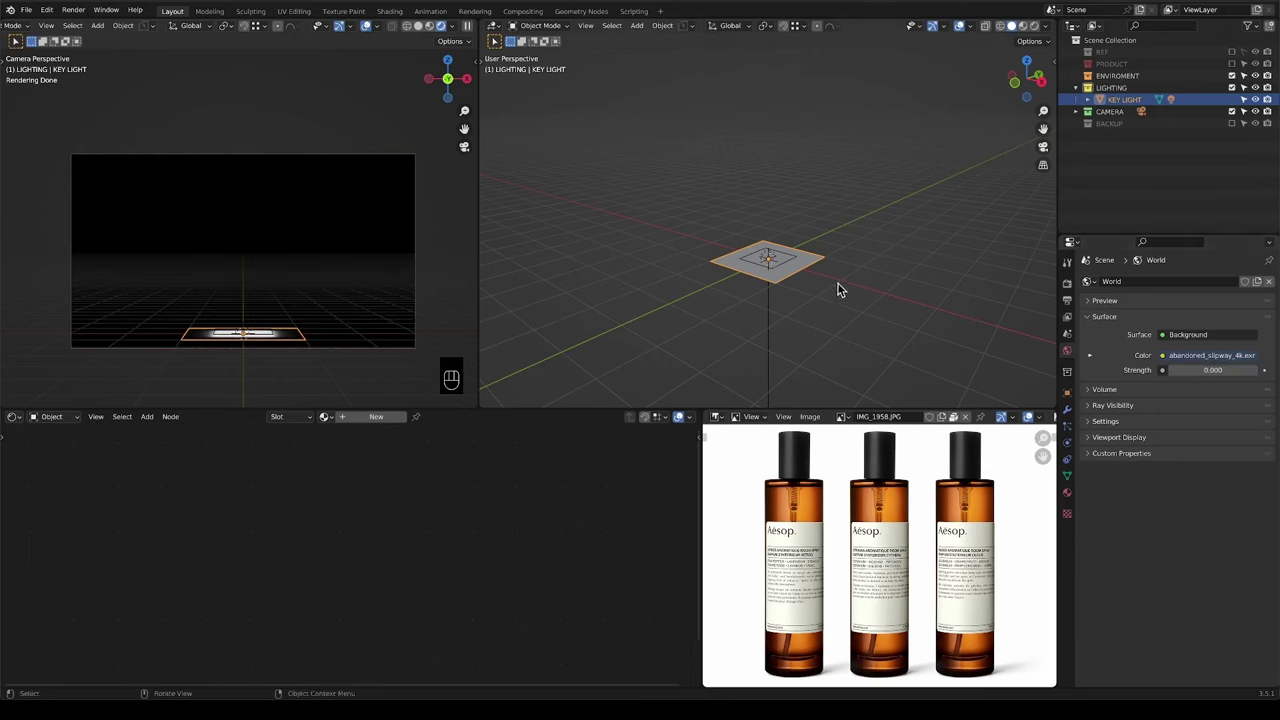
Move the KEY LIGHT plane about -3.1 m along Y and enable the PRODUCT collection.
key(g)
key(y)
click(777, 323)
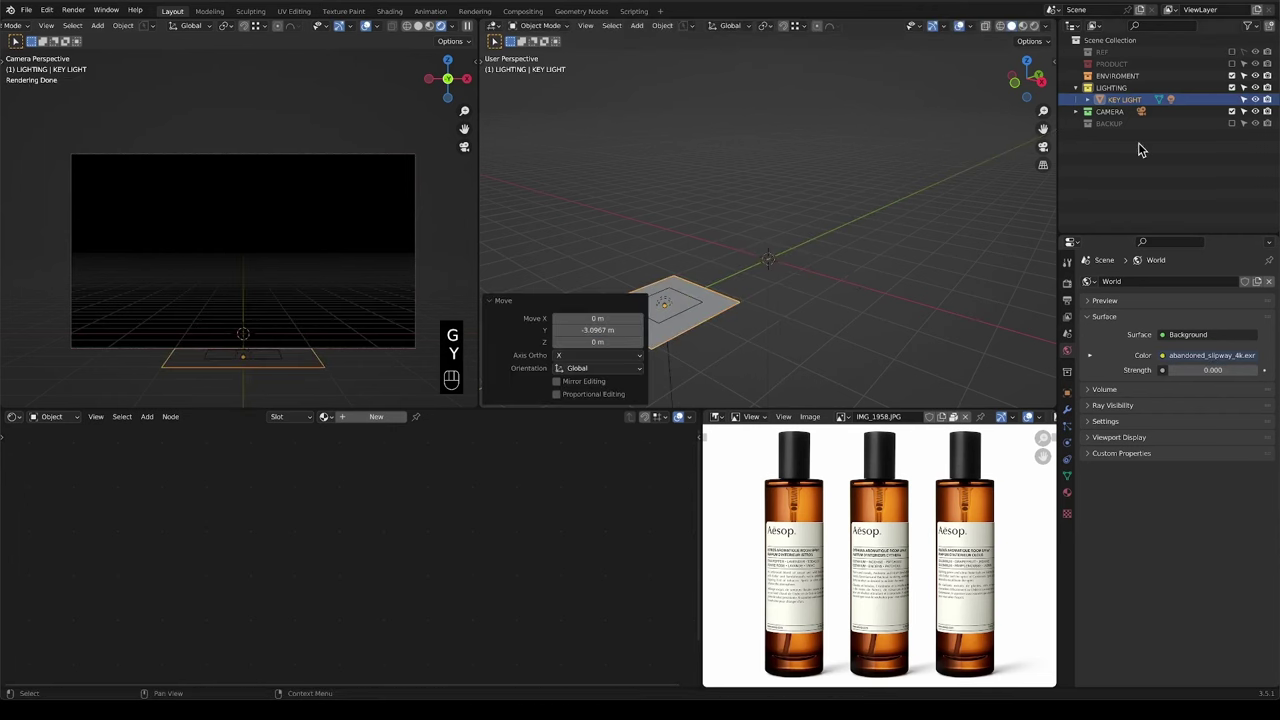
click(1232, 64)
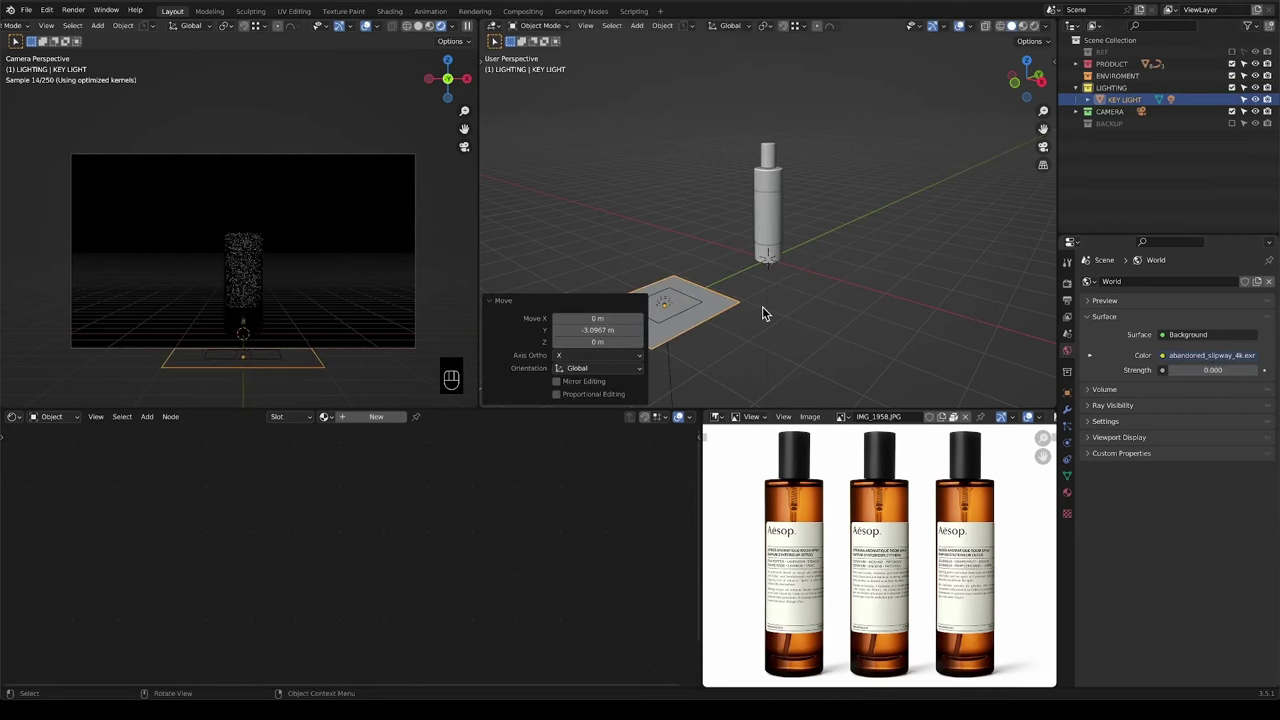
Raise KEY LIGHT about 2.86 m along Z and tilt it about 56.6° around the global X axis.
key(g)
key(z)
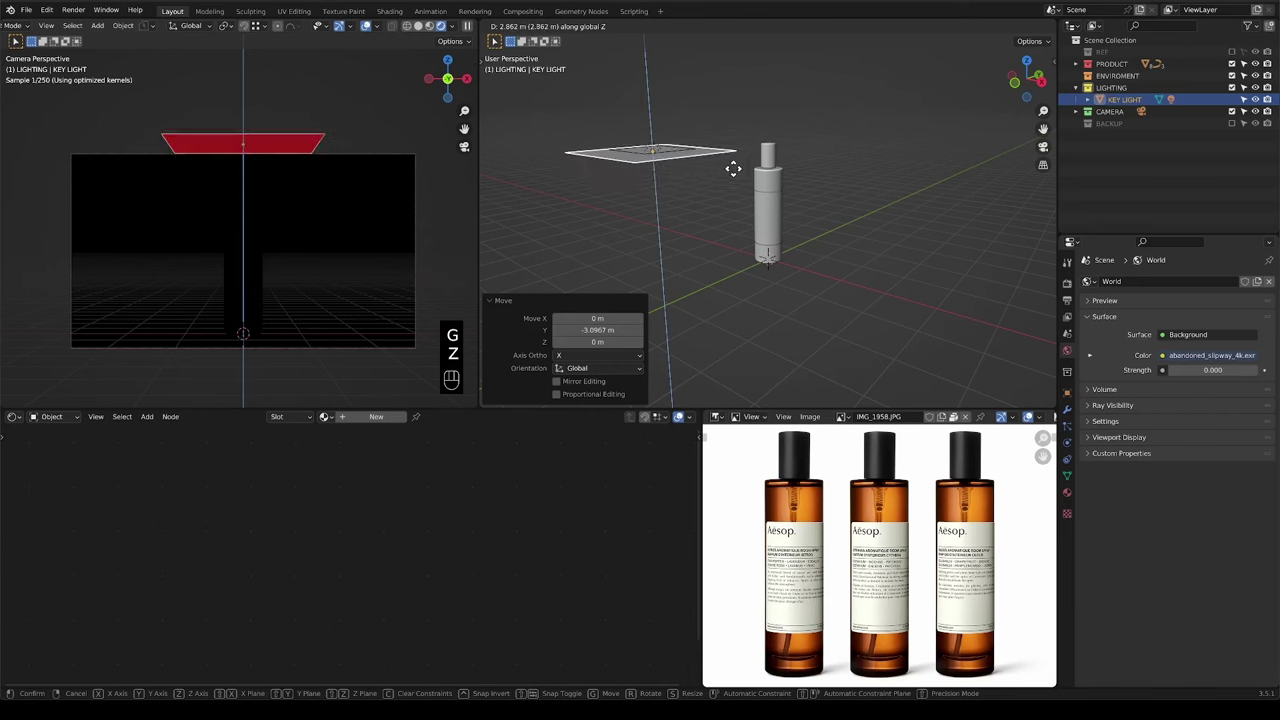
click(736, 178)
key(r)
key(x)
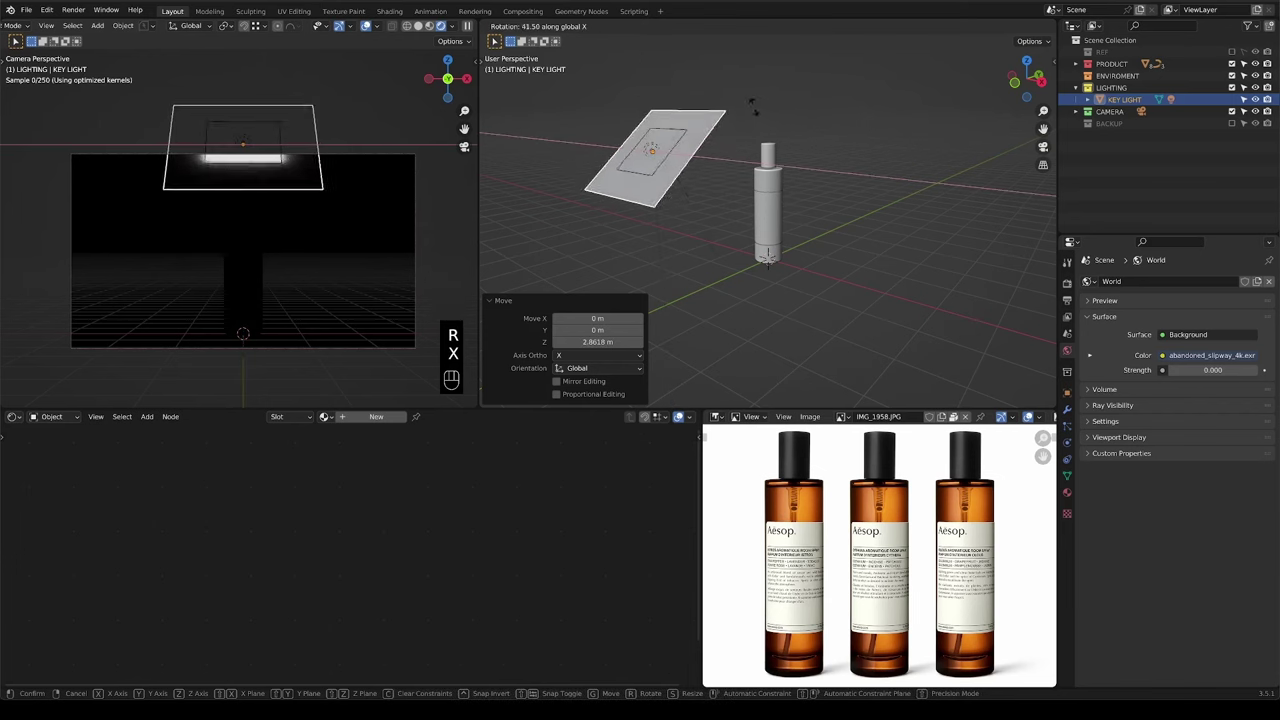
click(716, 107)
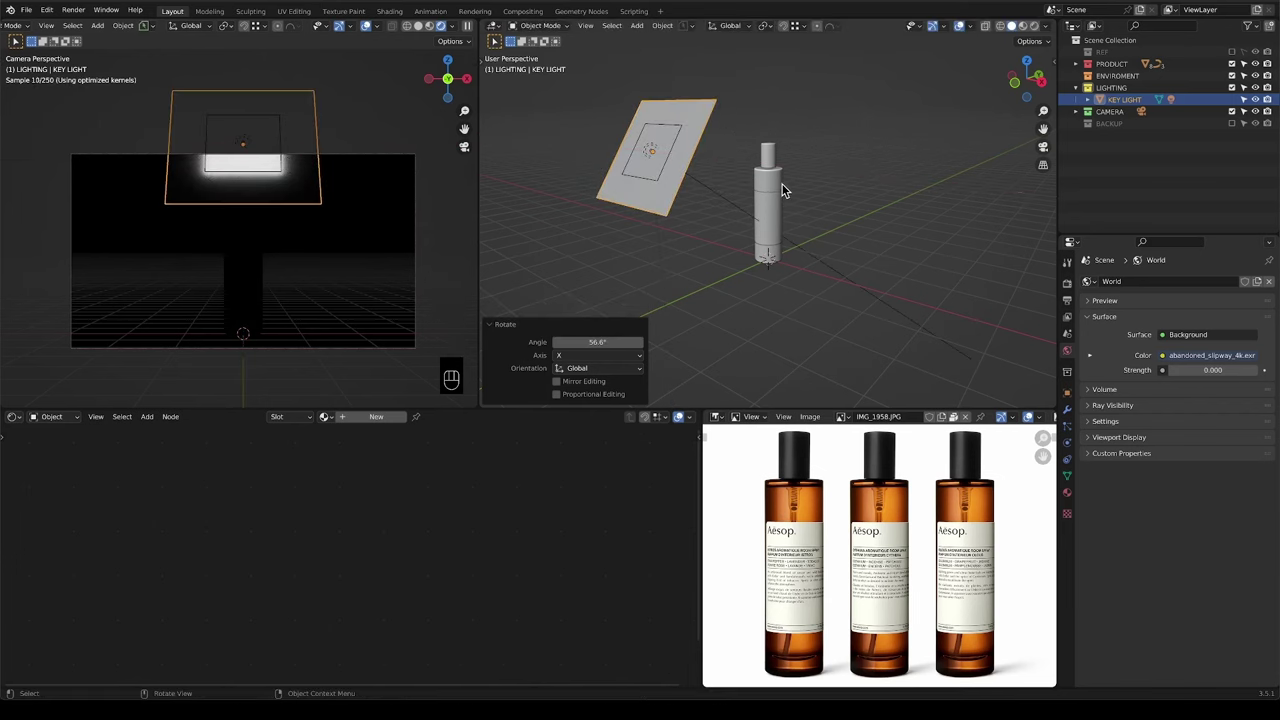
Move KEY LIGHT about -5.07 m along X and rotate it about -29.4° around the global Z axis.
key(g)
key(x)
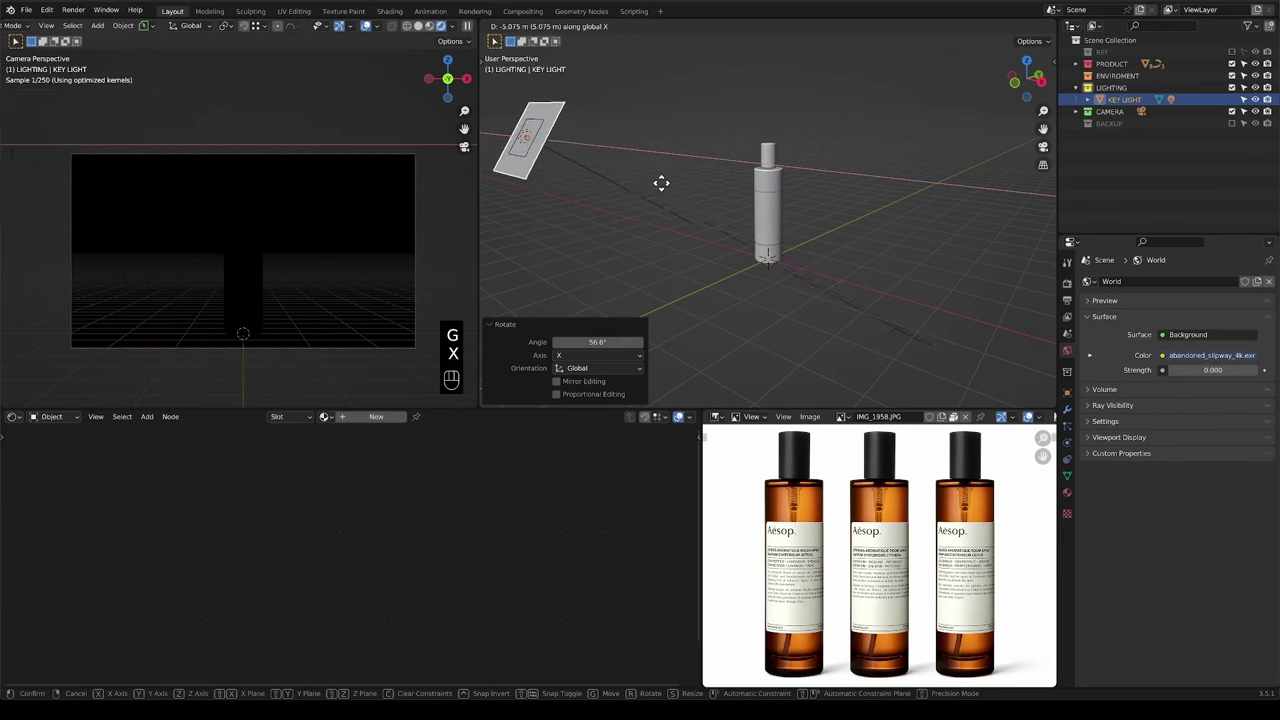
click(662, 188)
key(r)
key(z)
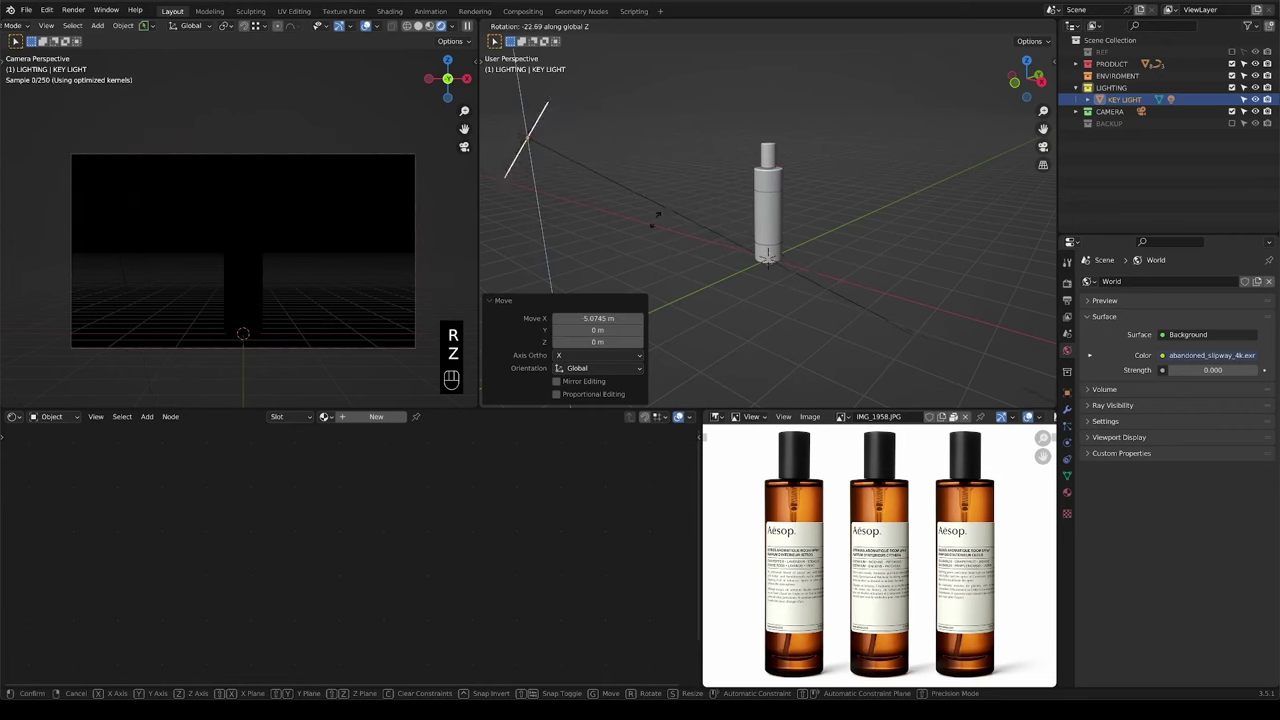
click(641, 229)
Scale KEY LIGHT up by a factor of about 5.5 and raise it about 5 m along Z.
scroll(641, 231, down, 4)
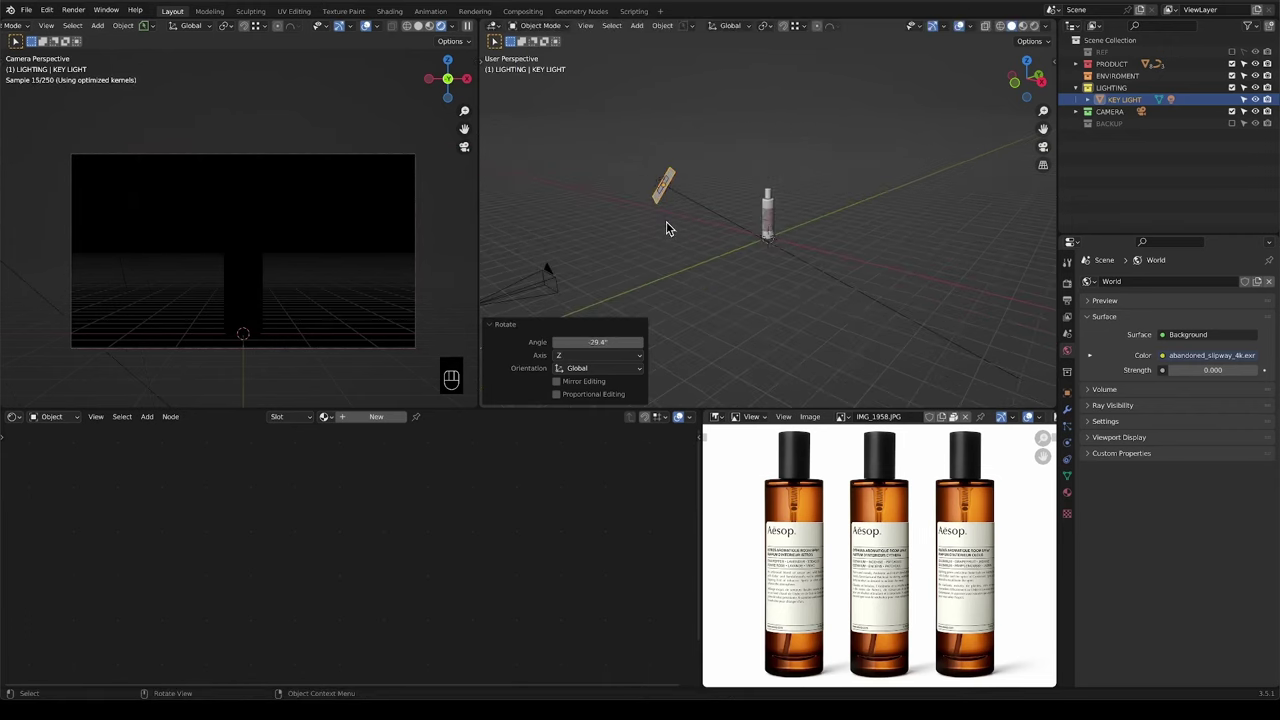
key(s)
click(775, 250)
key(g)
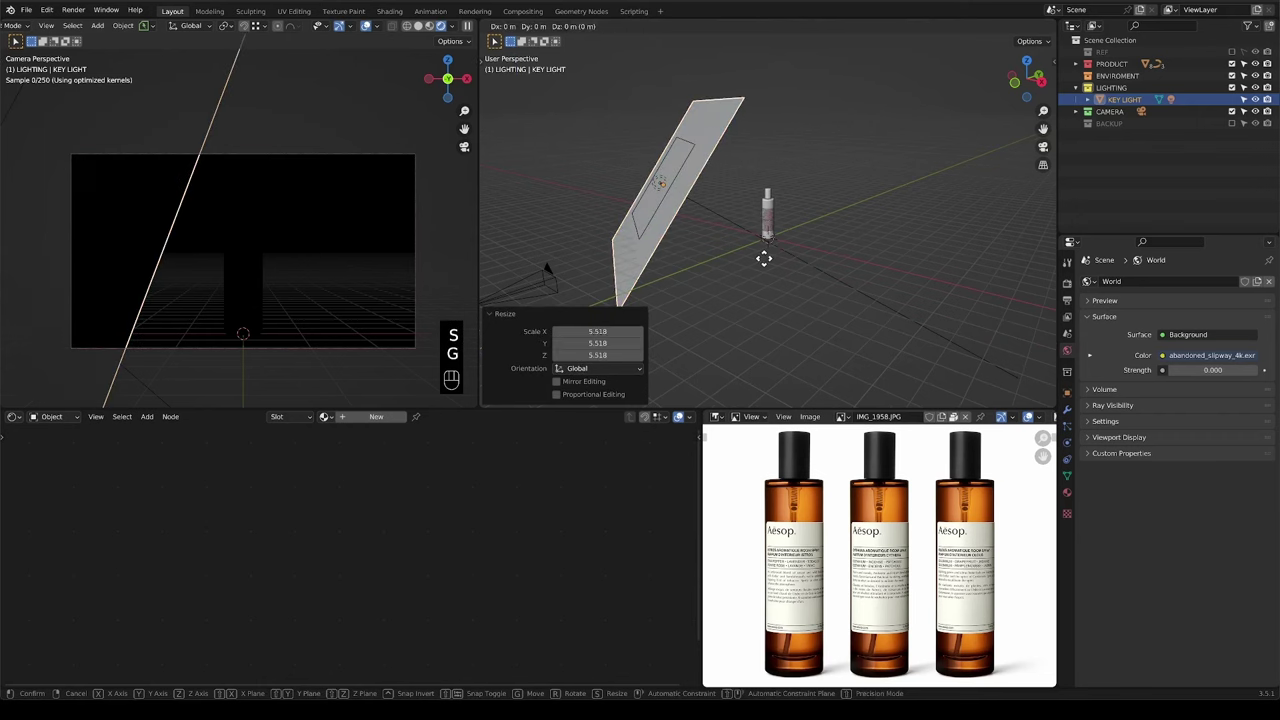
key(z)
click(717, 163)
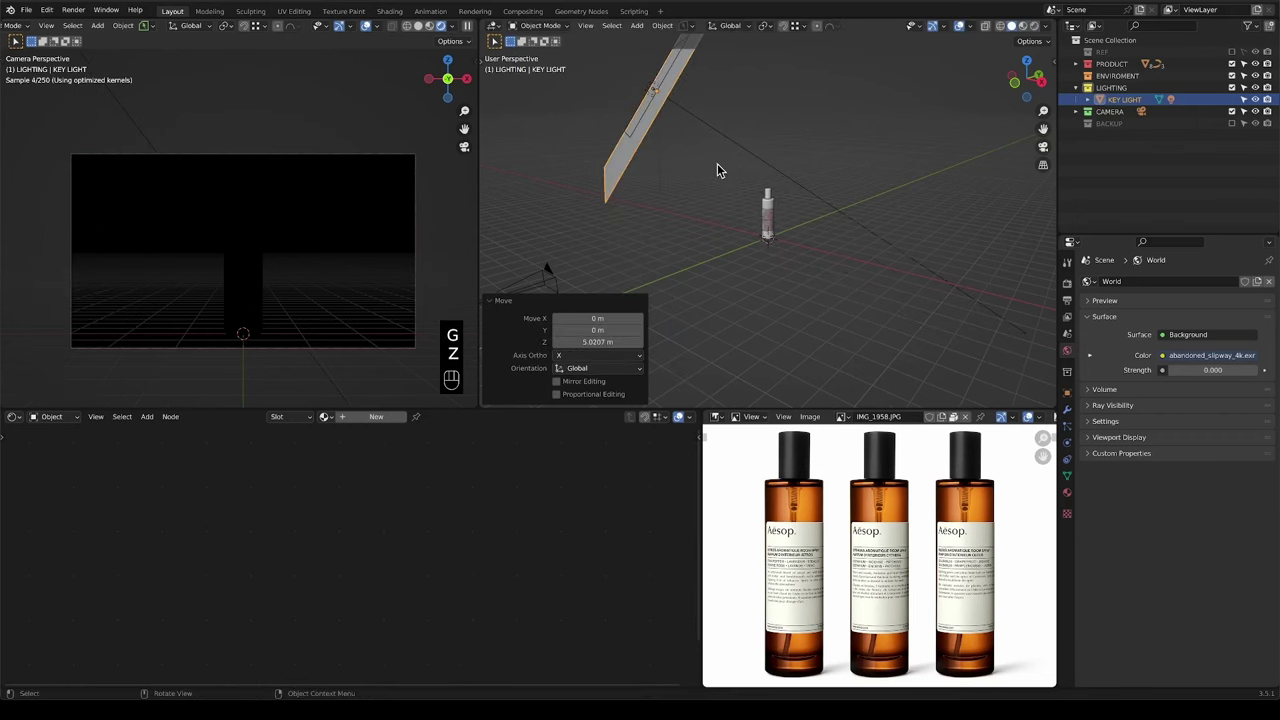
In top view, shift KEY LIGHT about -1.2 m in X and -5.05 m in Y, then rotate it about 8° to face the bottle.
key(KP_7)
key(g)
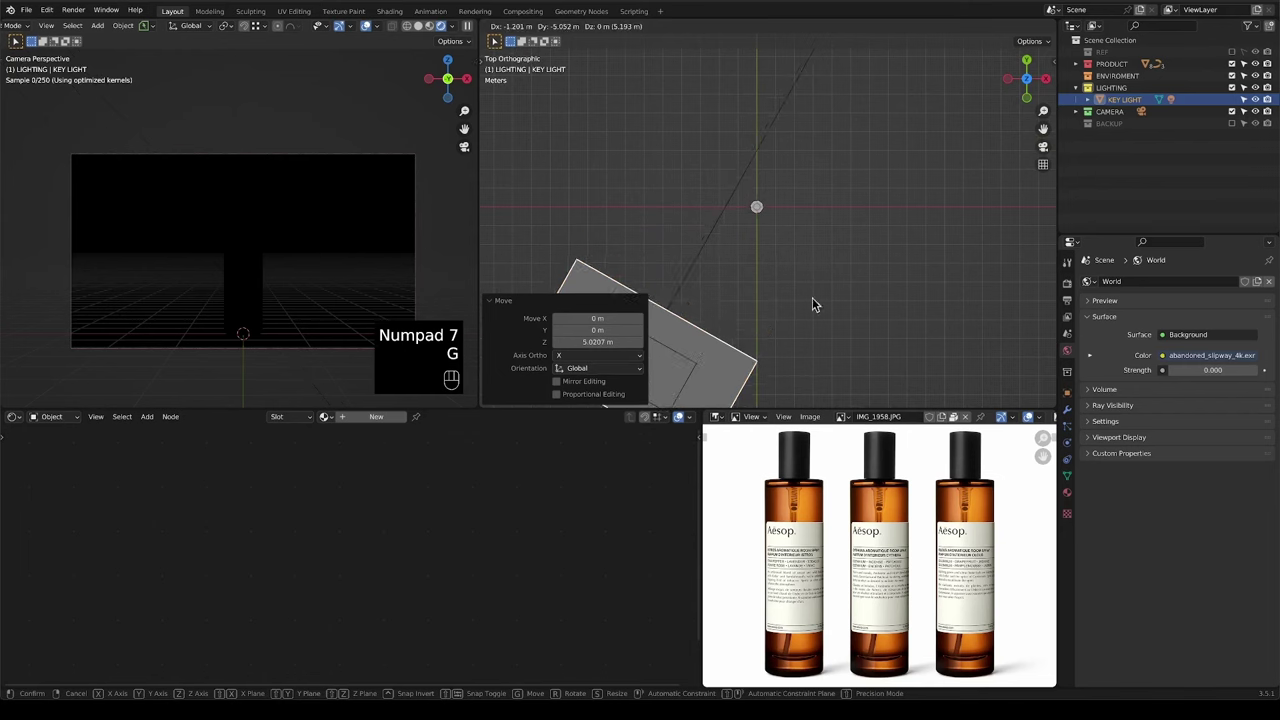
click(814, 303)
key(r)
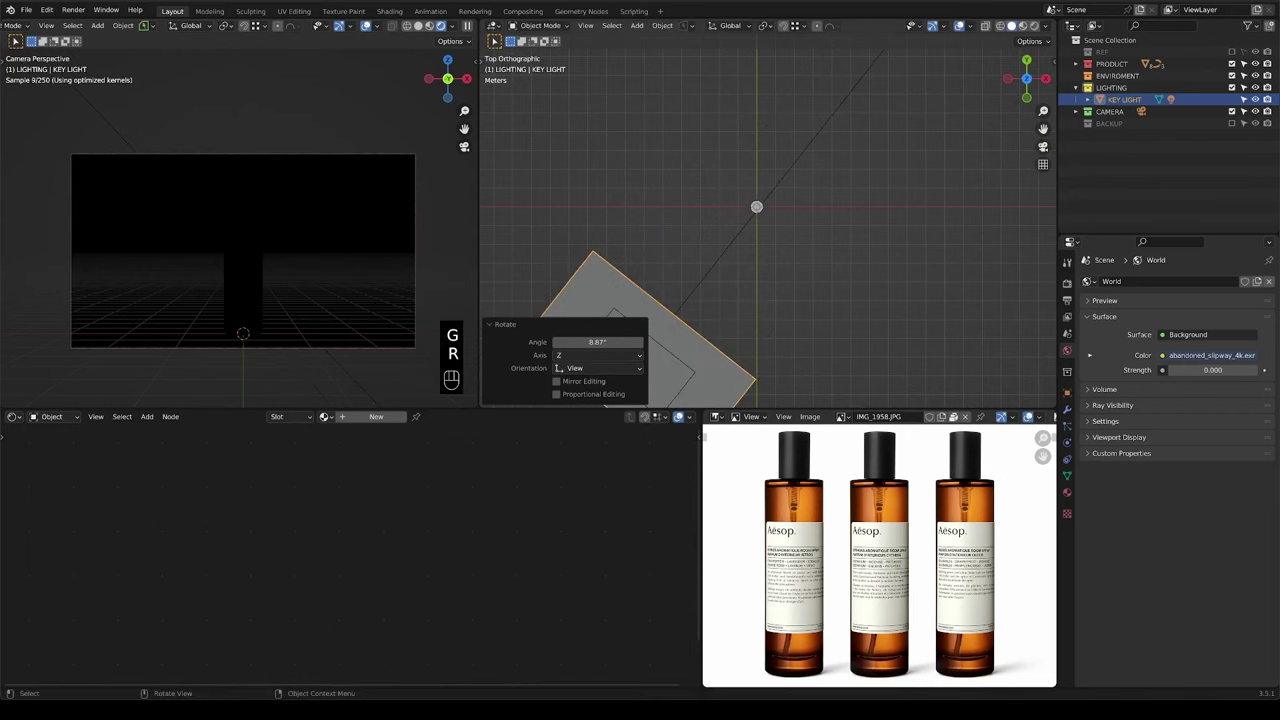
key(r)
click(827, 262)
Set the pivot point to 3D Cursor and rotate KEY LIGHT about 14° around its local X axis.
key(grave)
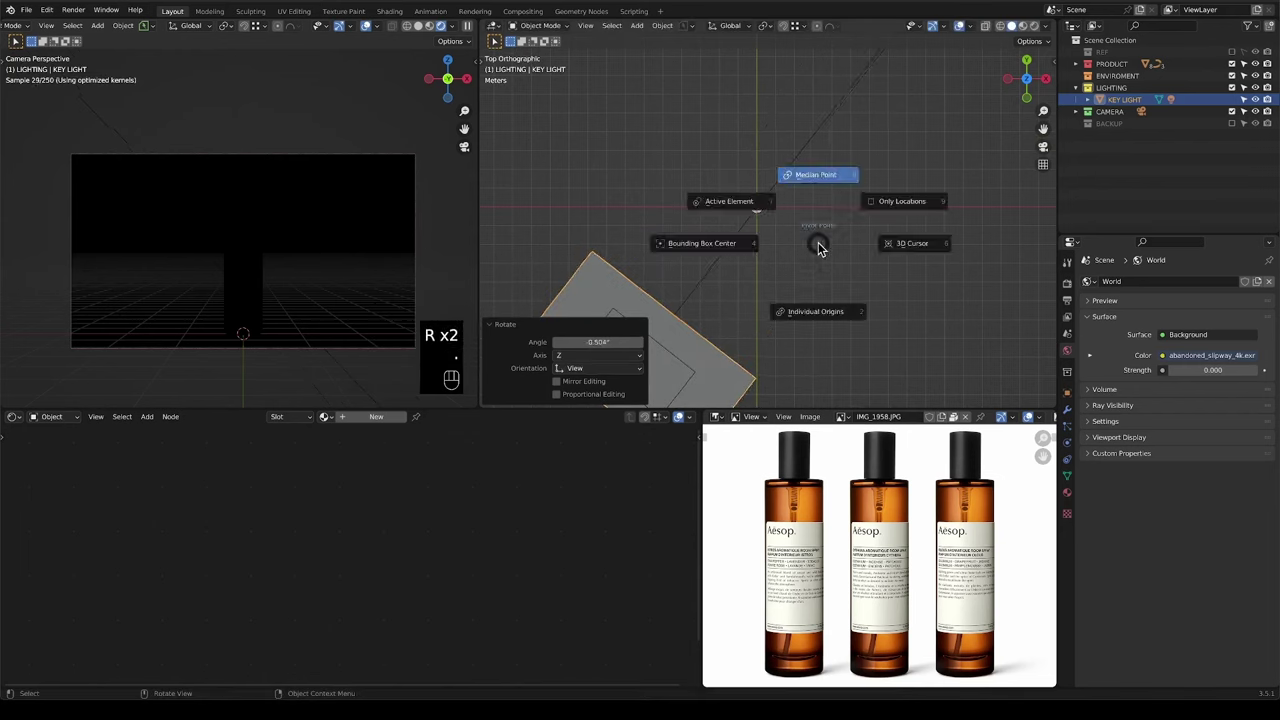
key(Escape)
middle_drag(931, 254, 899, 205)
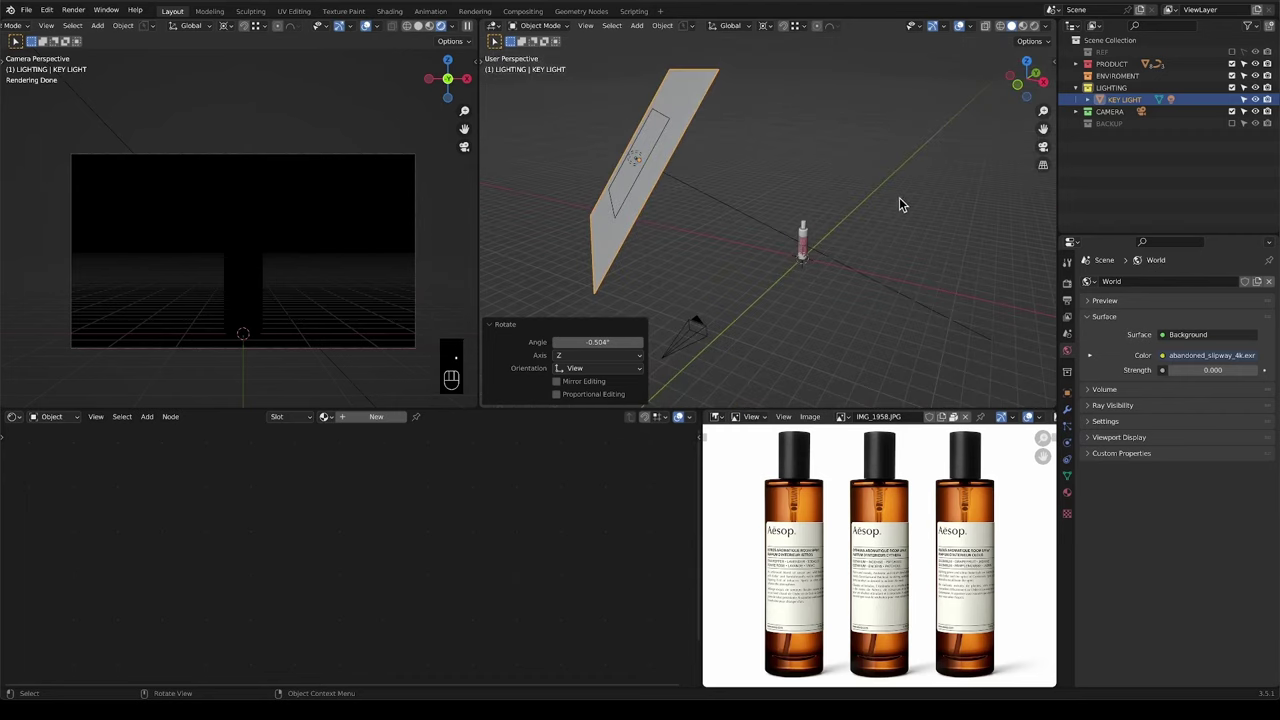
key(r)
key(x)
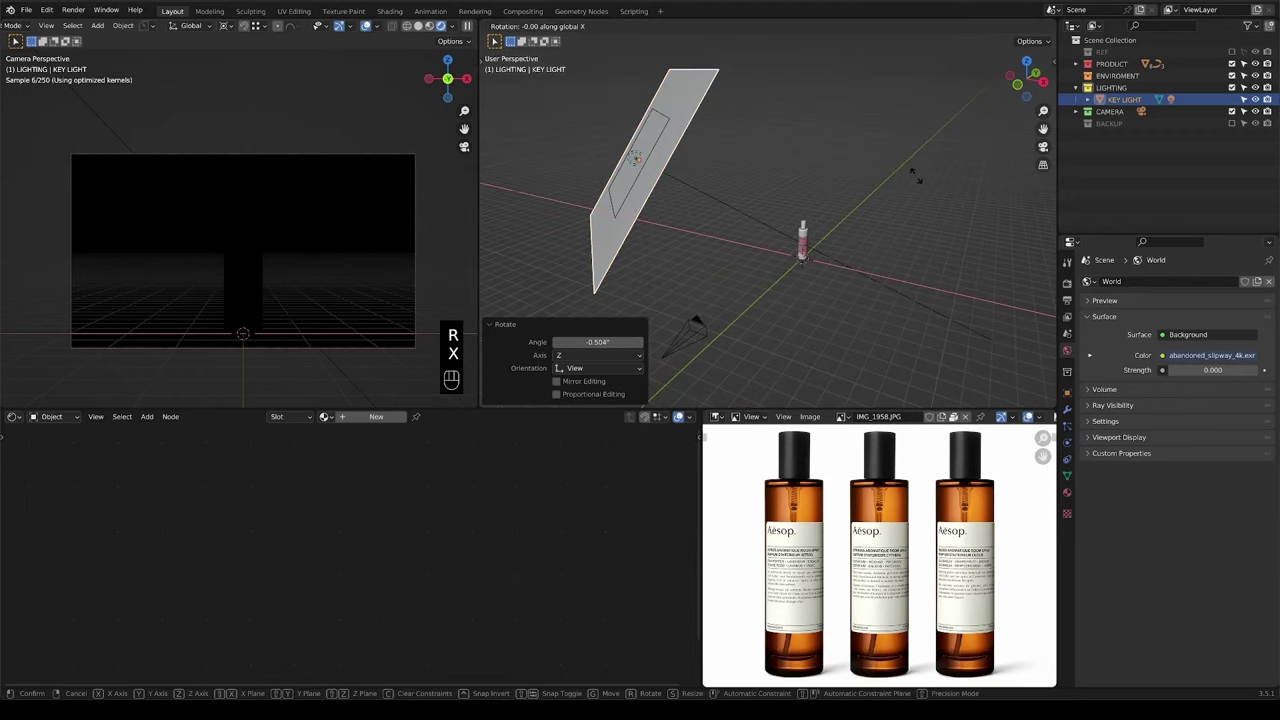
key(x)
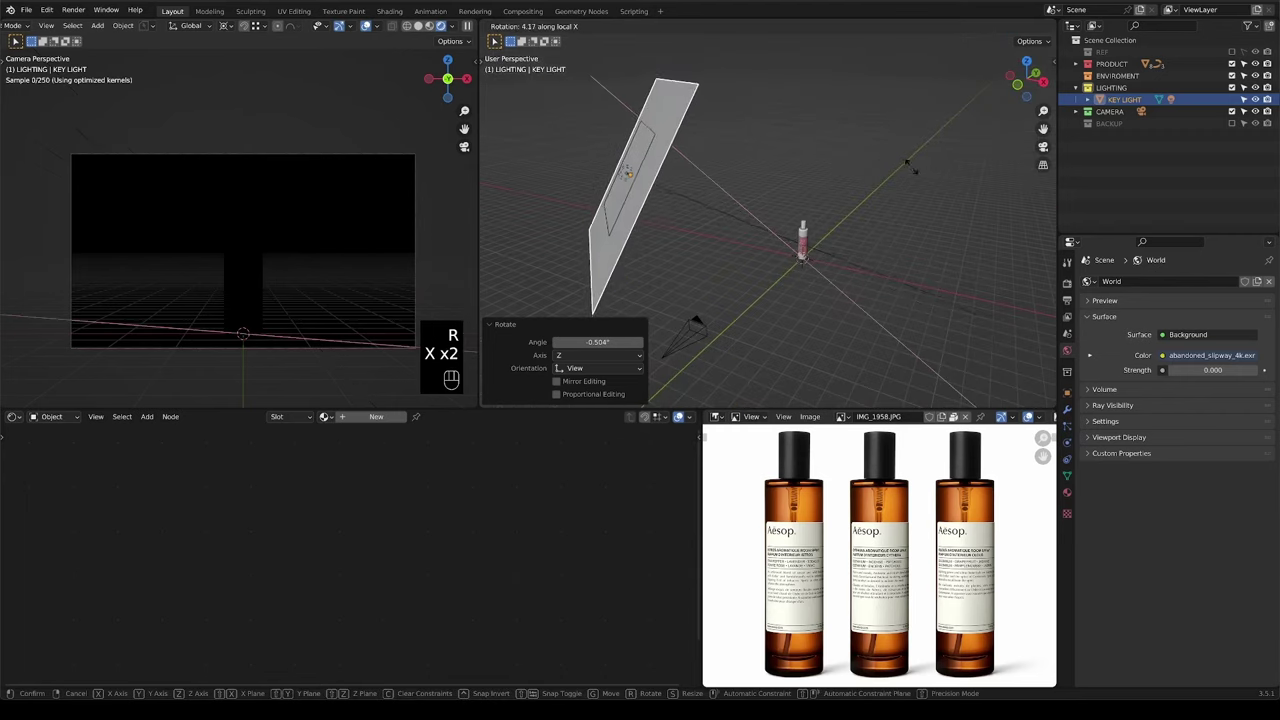
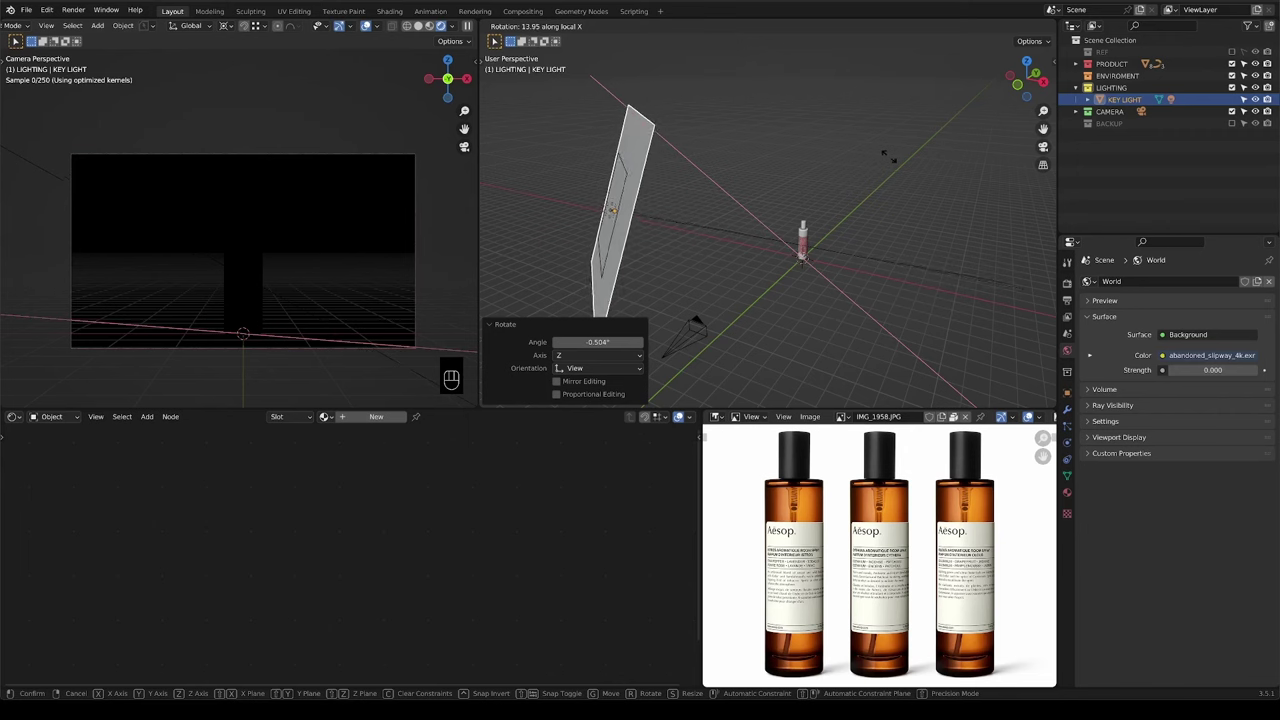
click(876, 165)
Set the power of the area light parented to KEY LIGHT to 500 W.
click(627, 180)
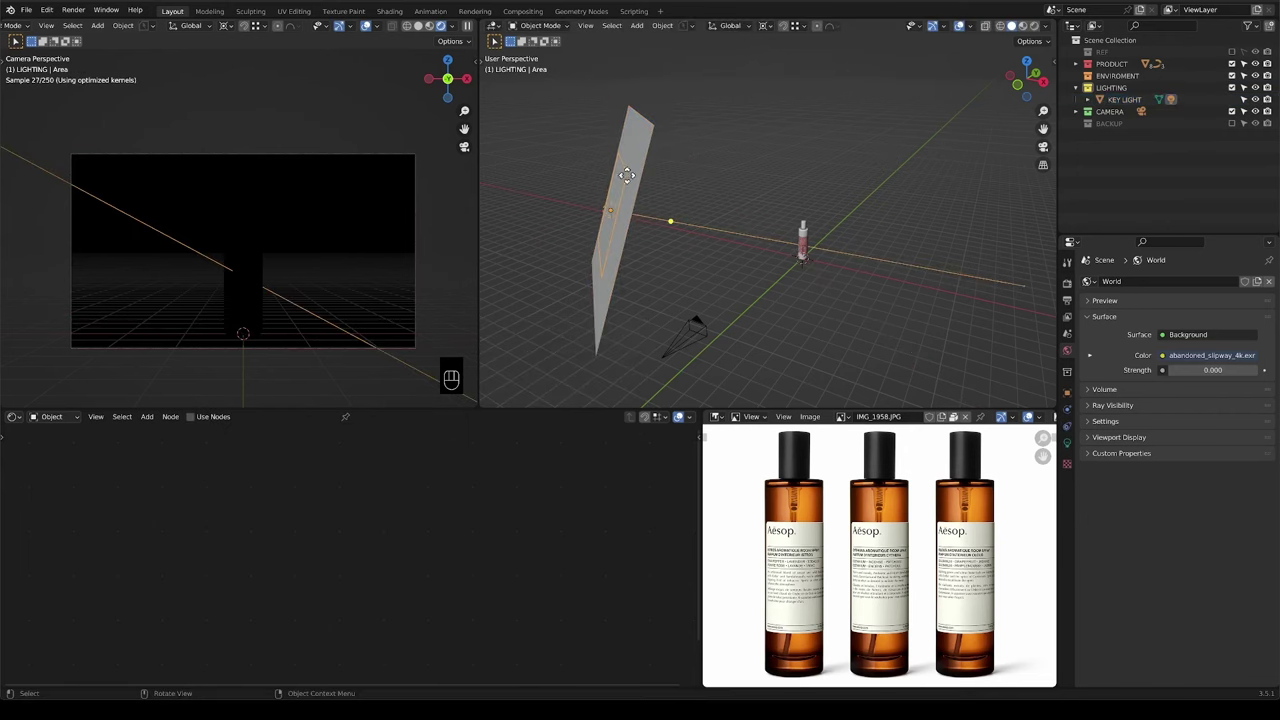
click(1068, 443)
click(1203, 362)
text(500)
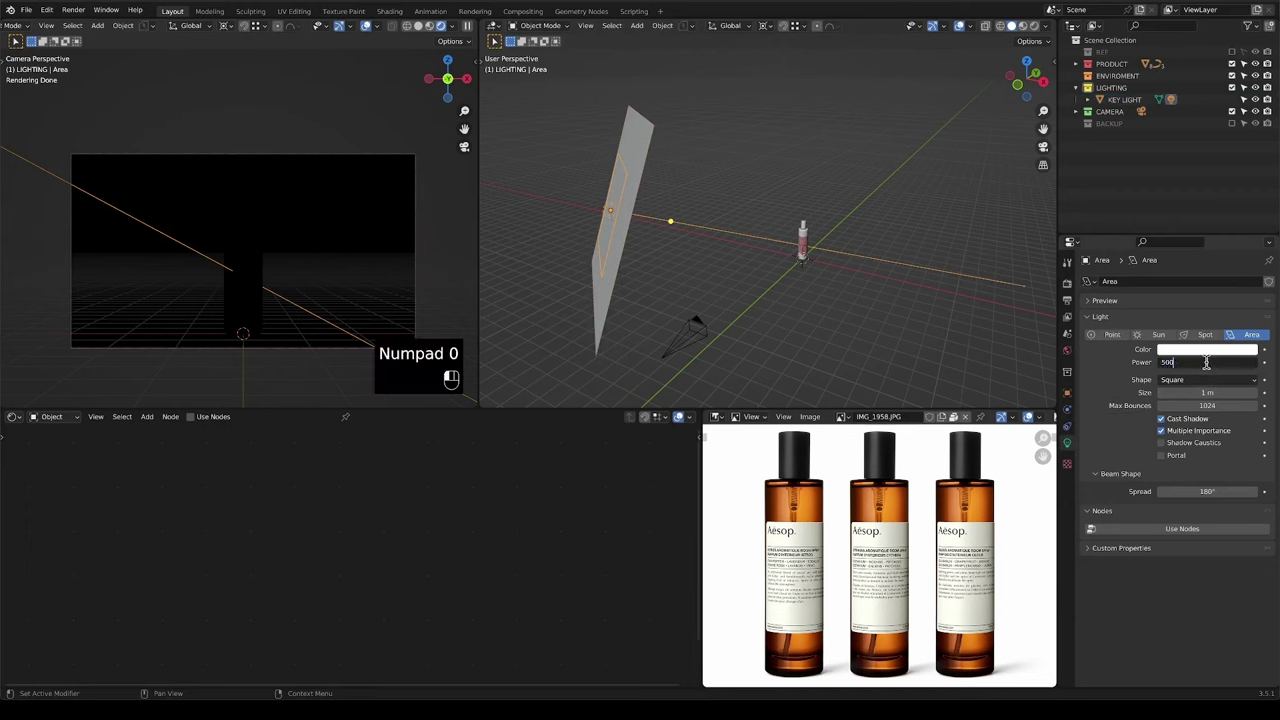
key(Return)
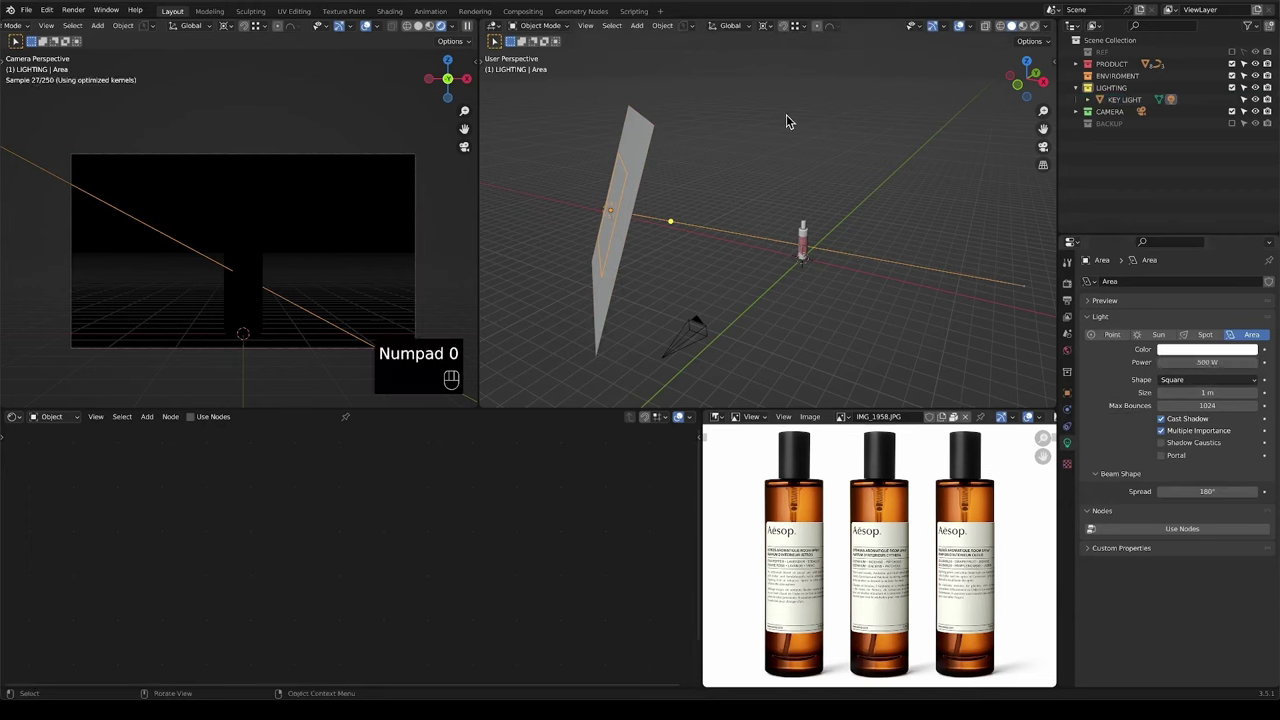
Create a new material on the KEY LIGHT plane and name it DIFFUSE.
click(703, 147)
click(635, 144)
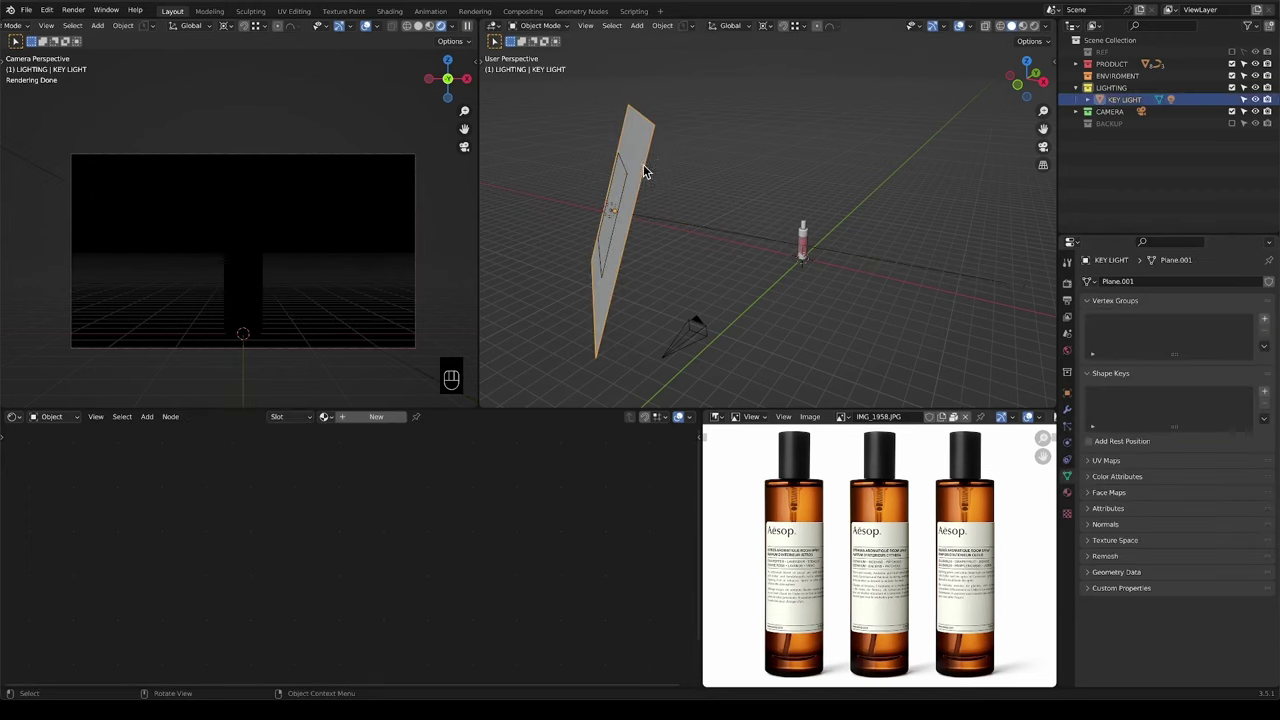
click(375, 417)
click(340, 417)
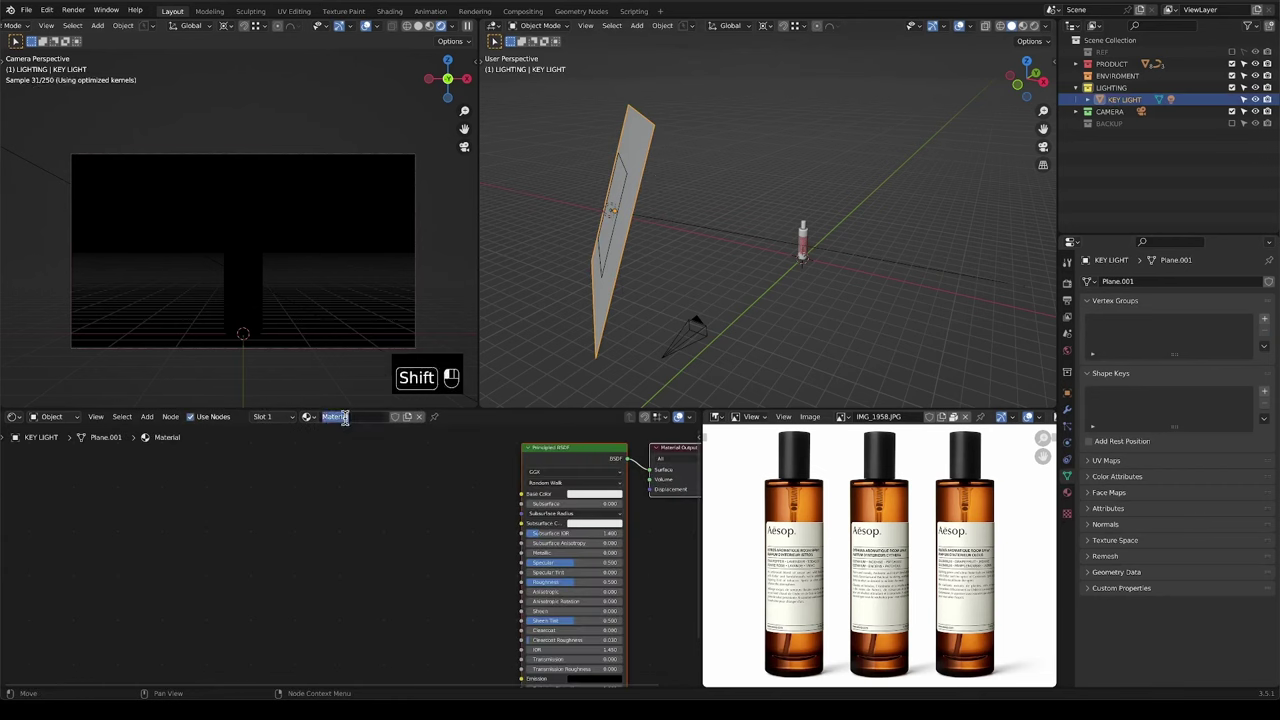
text(DIFFUSE)
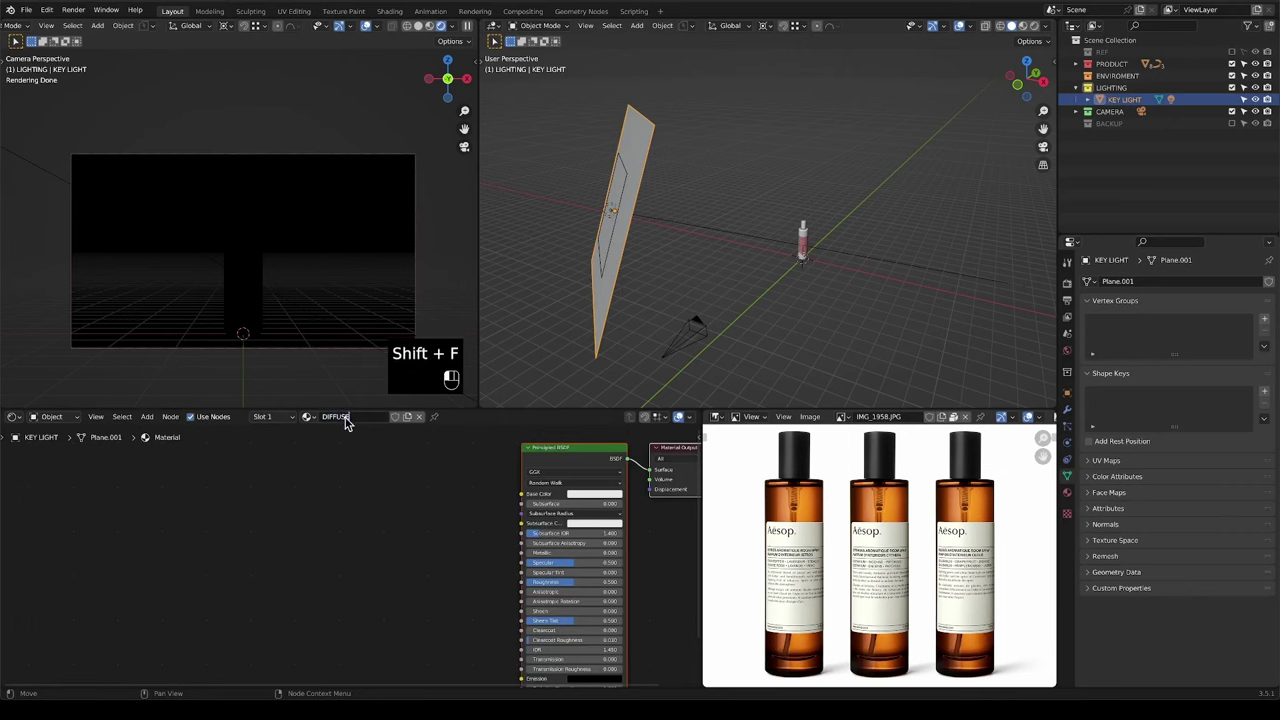
key(Return)
Replace the Principled BSDF in the DIFFUSE material with a Translucent BSDF connected to the Material Output's Surface input.
key(x)
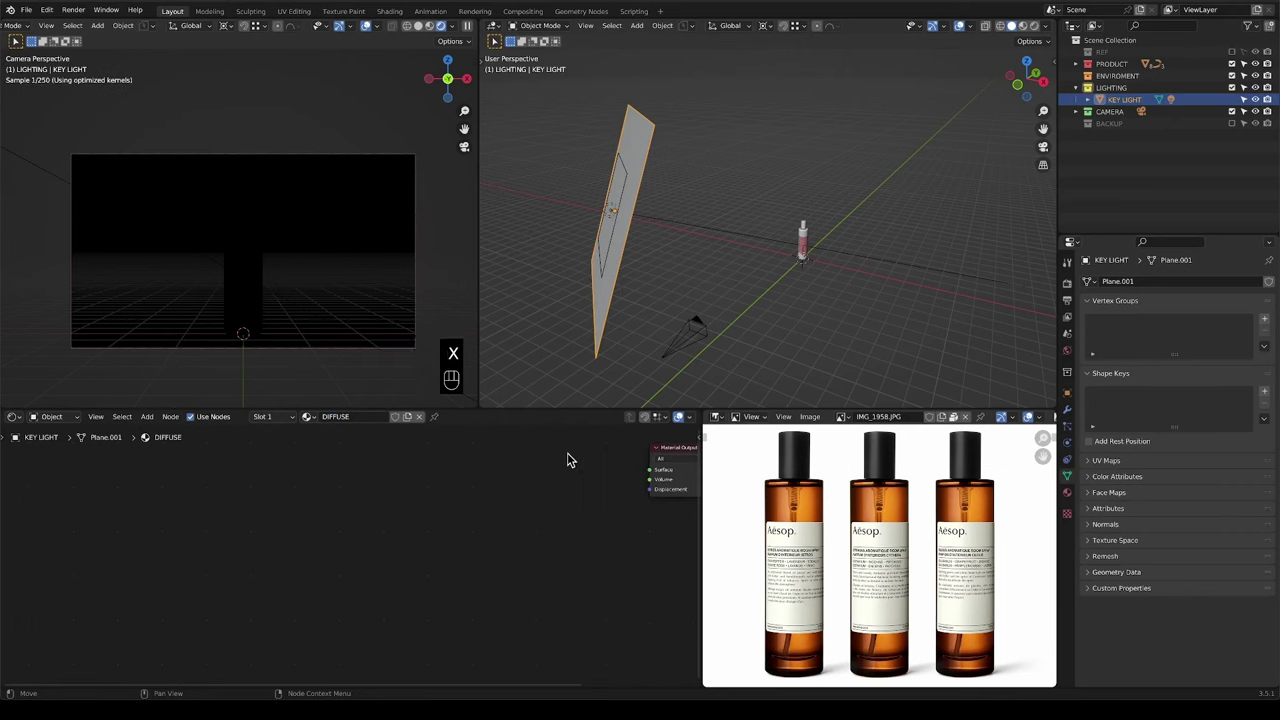
key(shift+a)
click(569, 455)
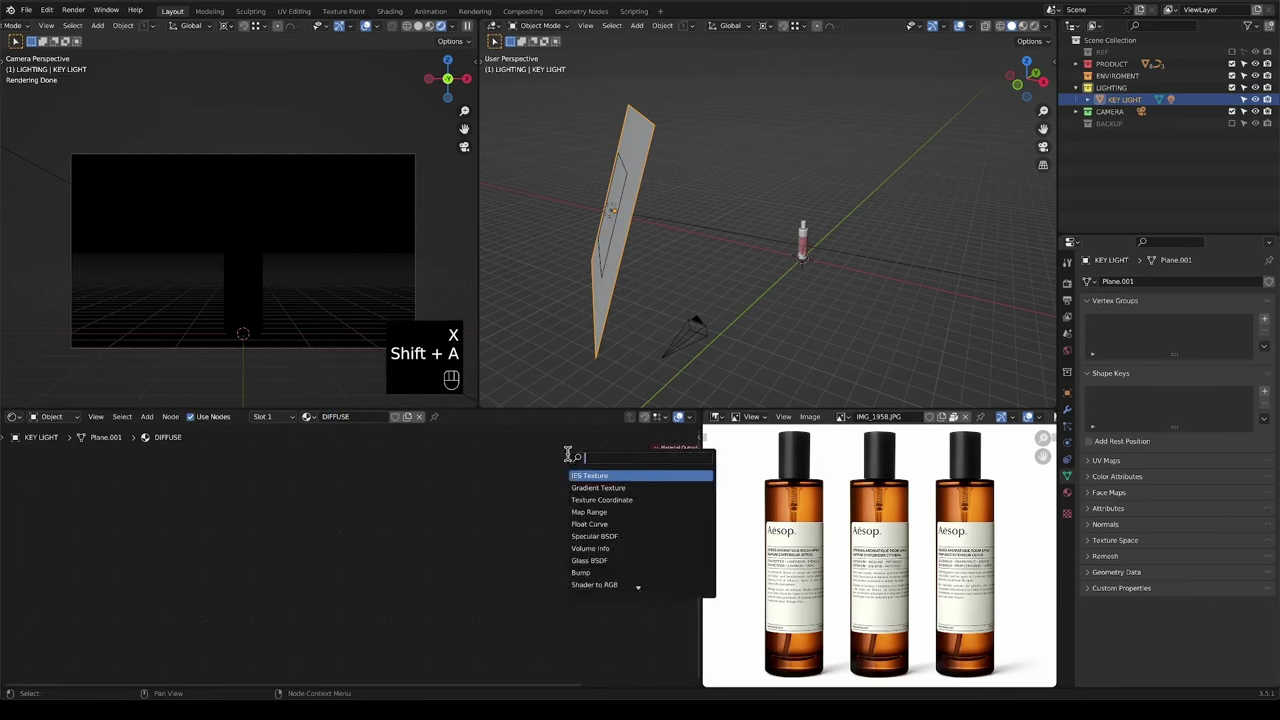
key(shift+a)
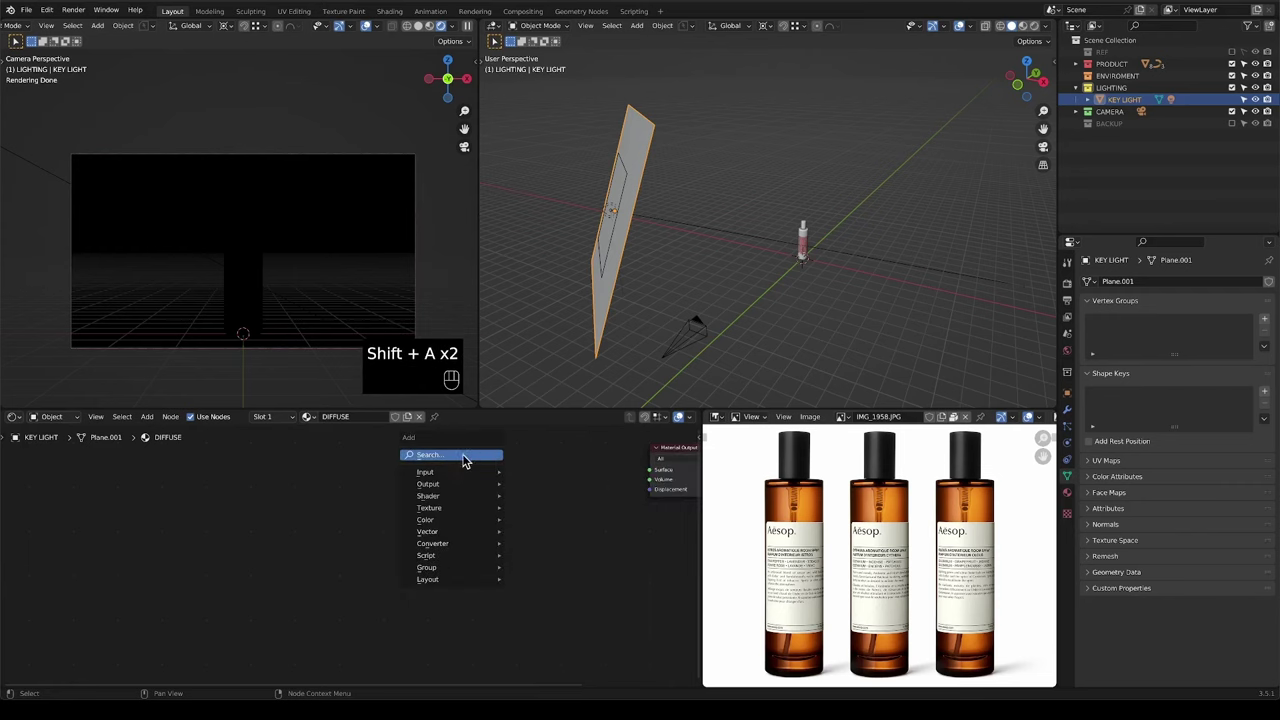
click(464, 458)
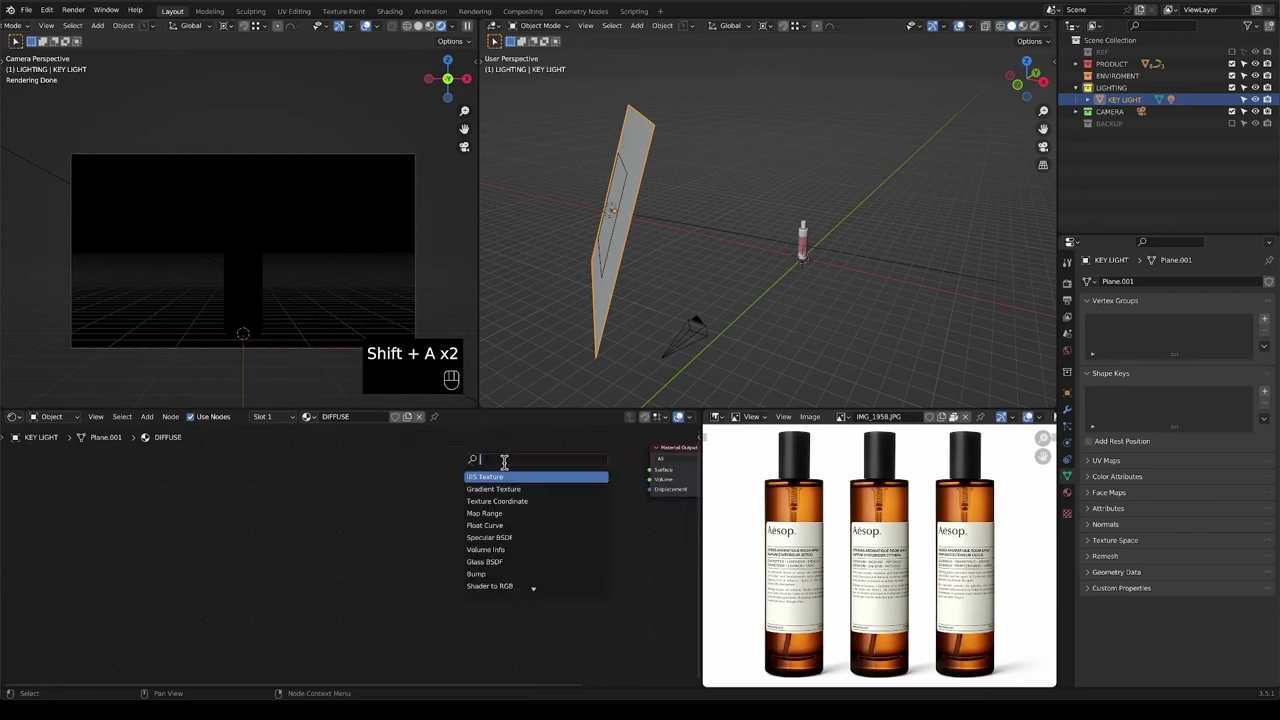
text(tra)
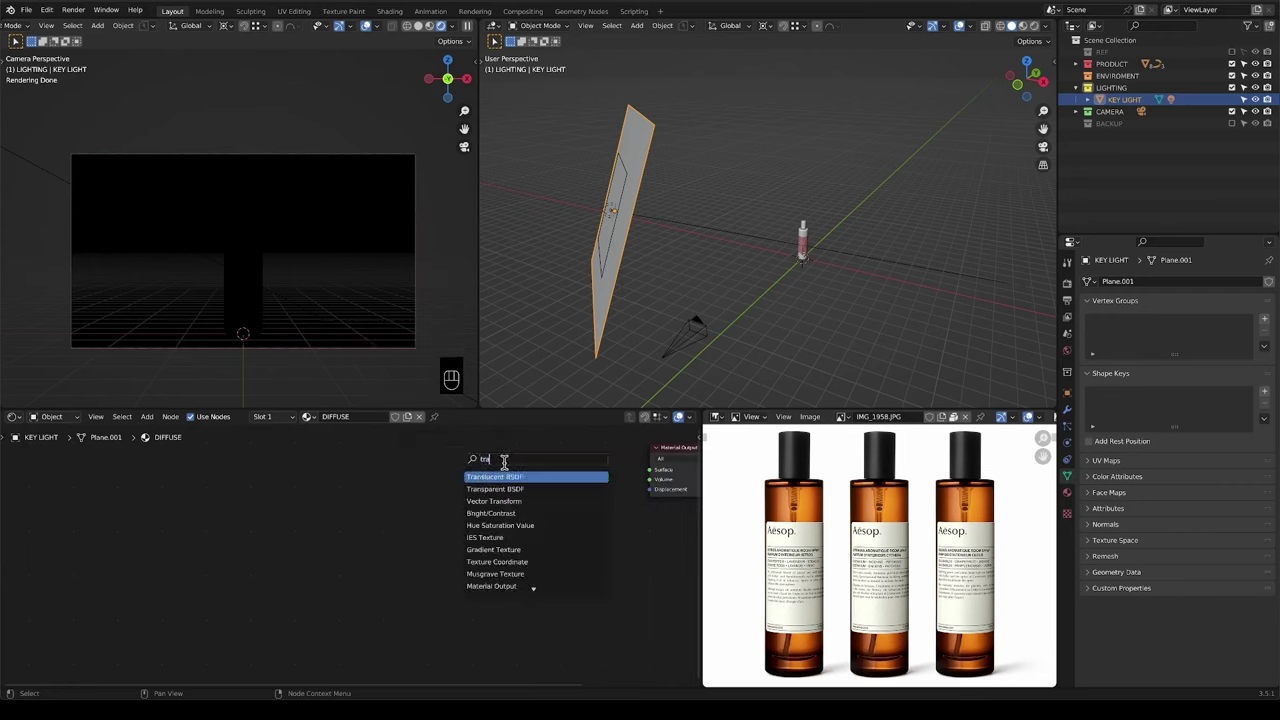
key(Return)
click(624, 481)
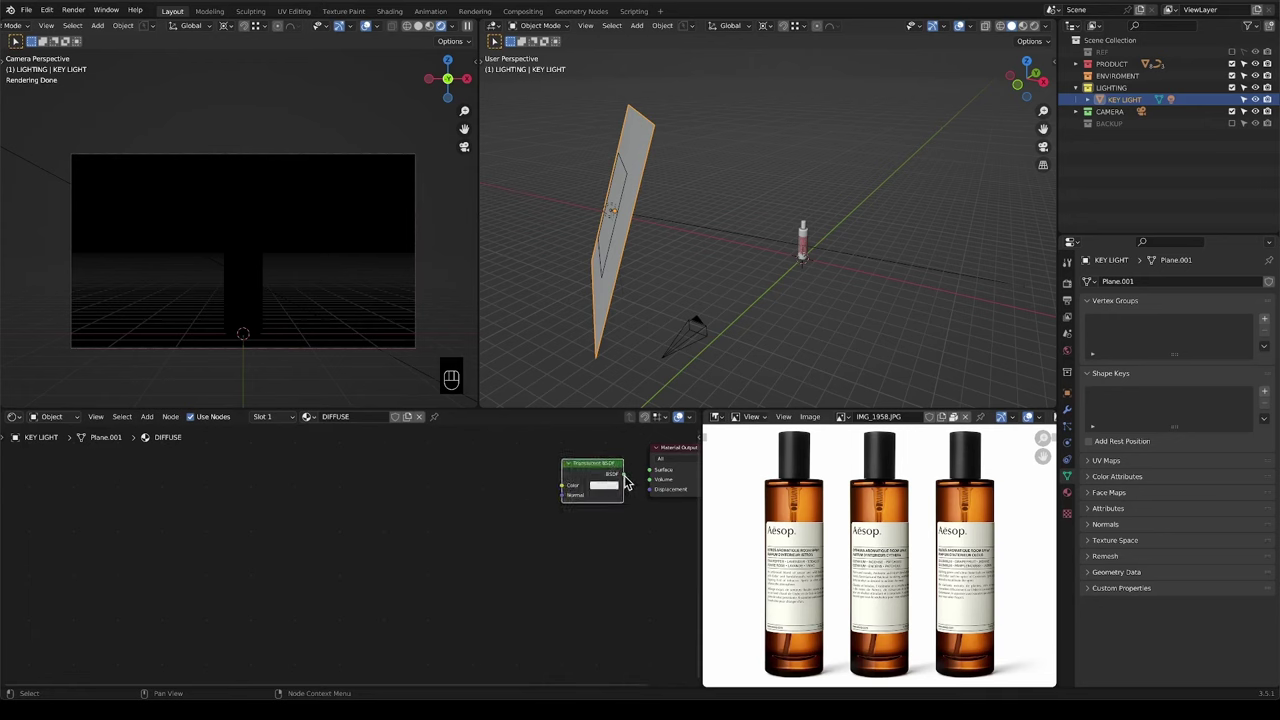
drag(624, 474, 650, 470)
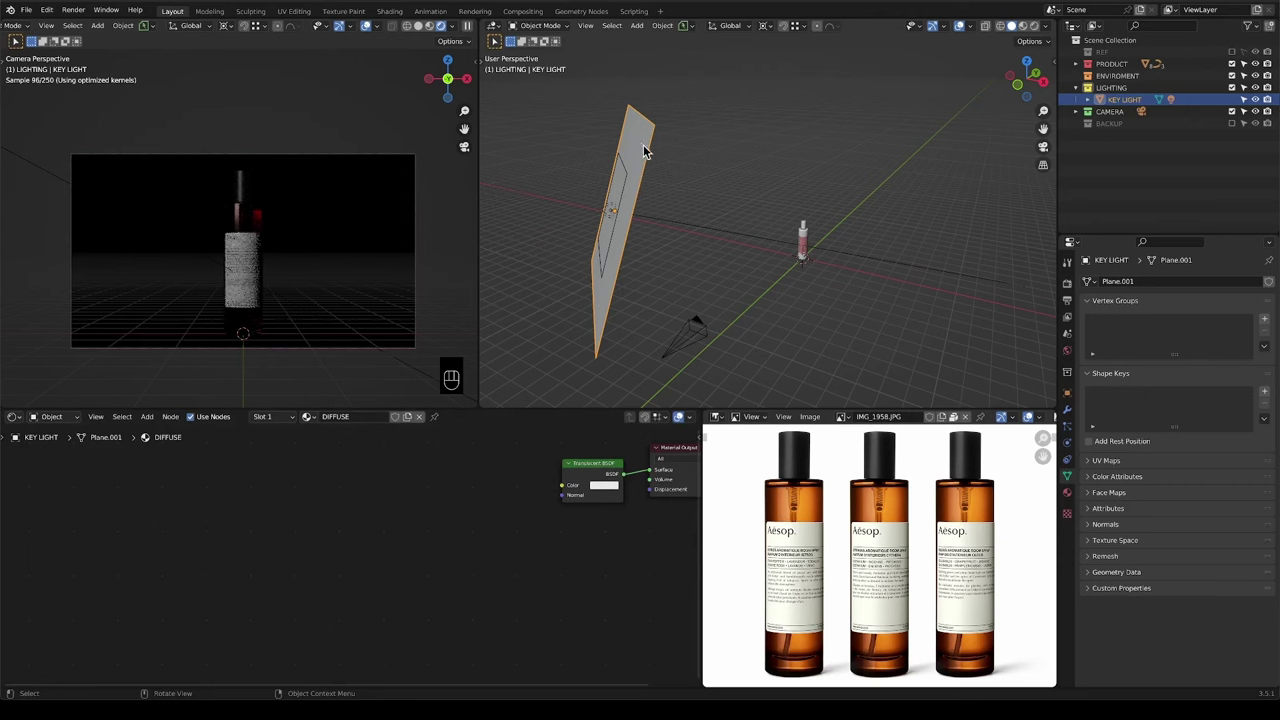
Rotate KEY LIGHT by a few degrees around its local X axis.
key(r)
key(x)
key(x)
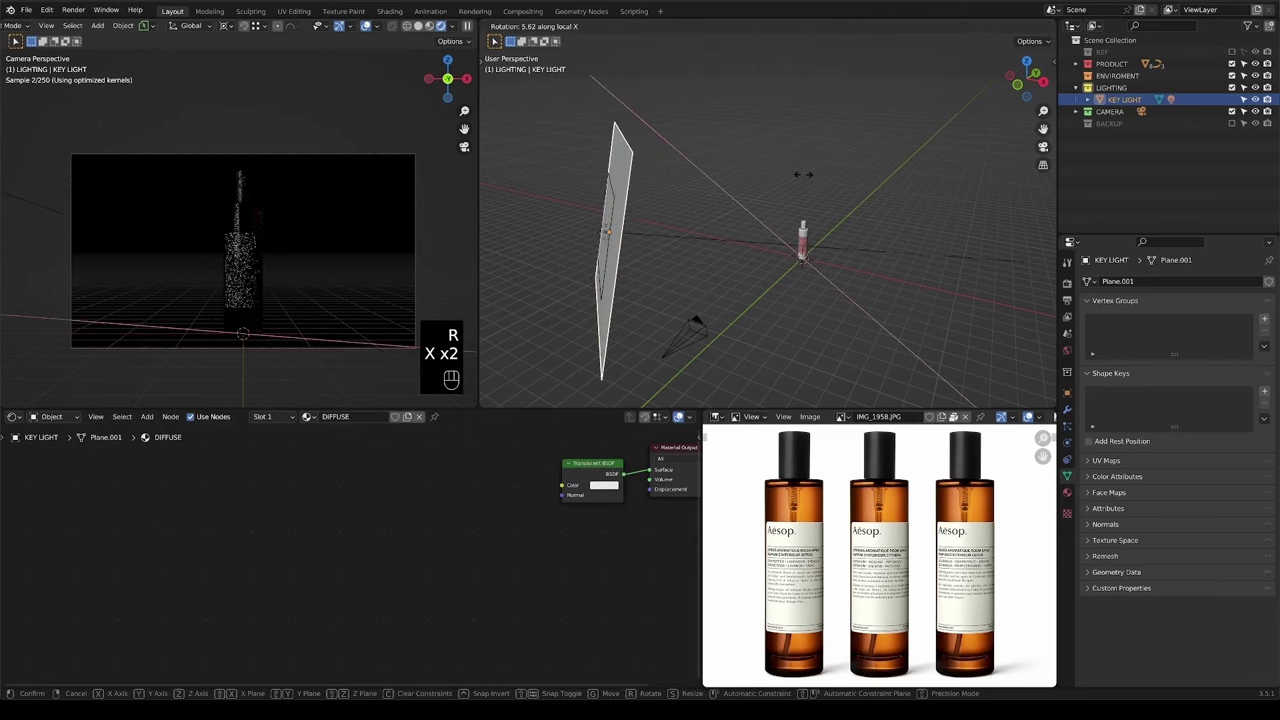
click(620, 190)
Change the pivot point from 3D Cursor and scale the area light up about 1.58 times around its own origin.
click(620, 192)
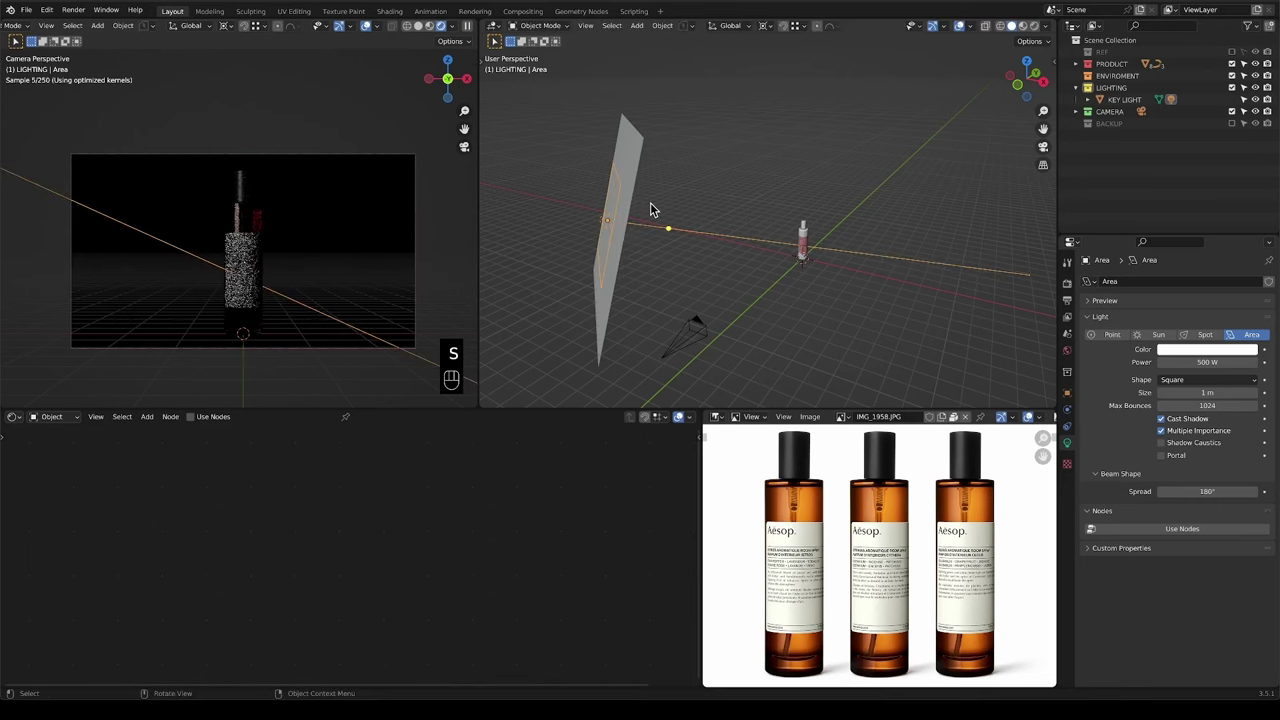
key(period)
click(655, 160)
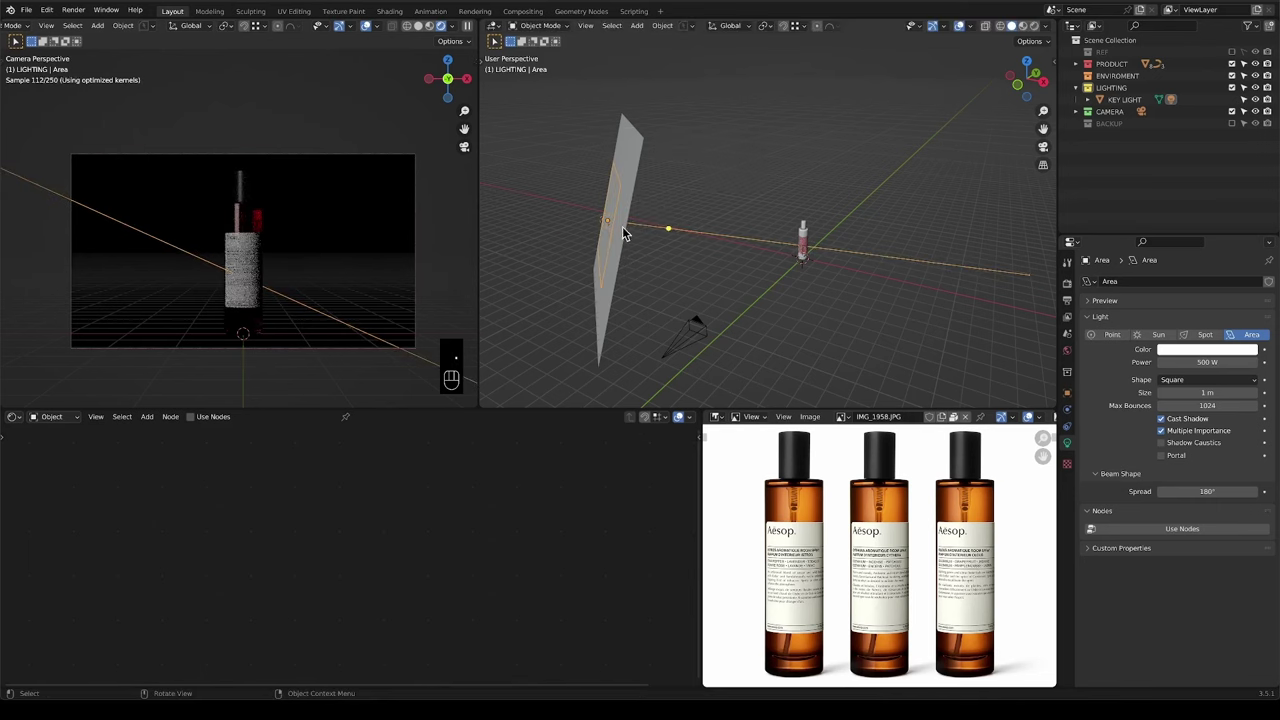
key(s)
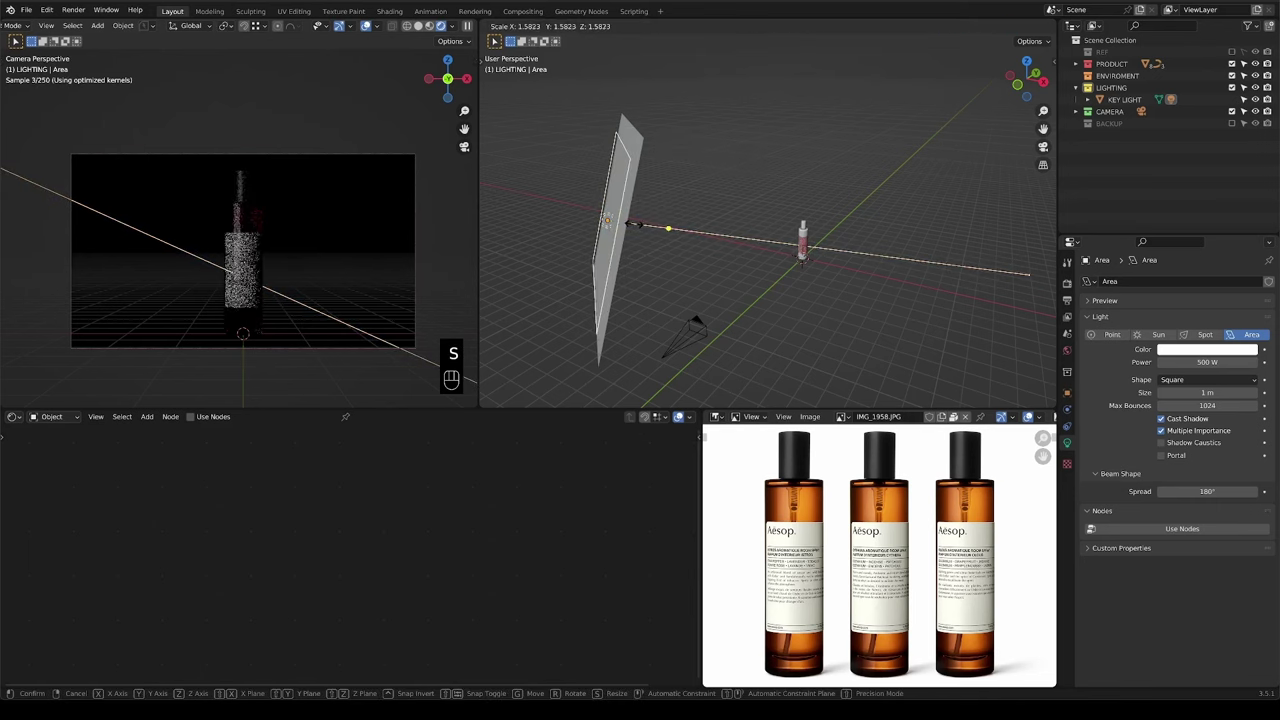
click(632, 224)
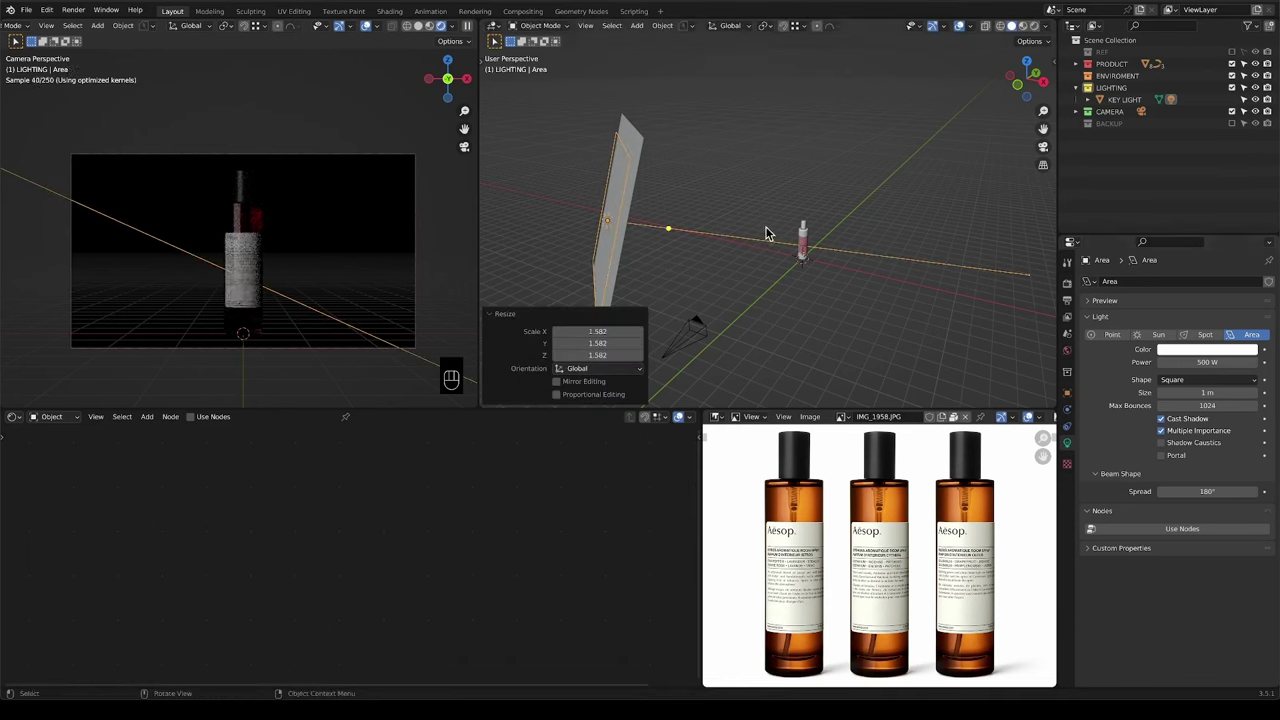
Set the area light's power to 1000 W and the pivot point to 3D Cursor.
click(1199, 362)
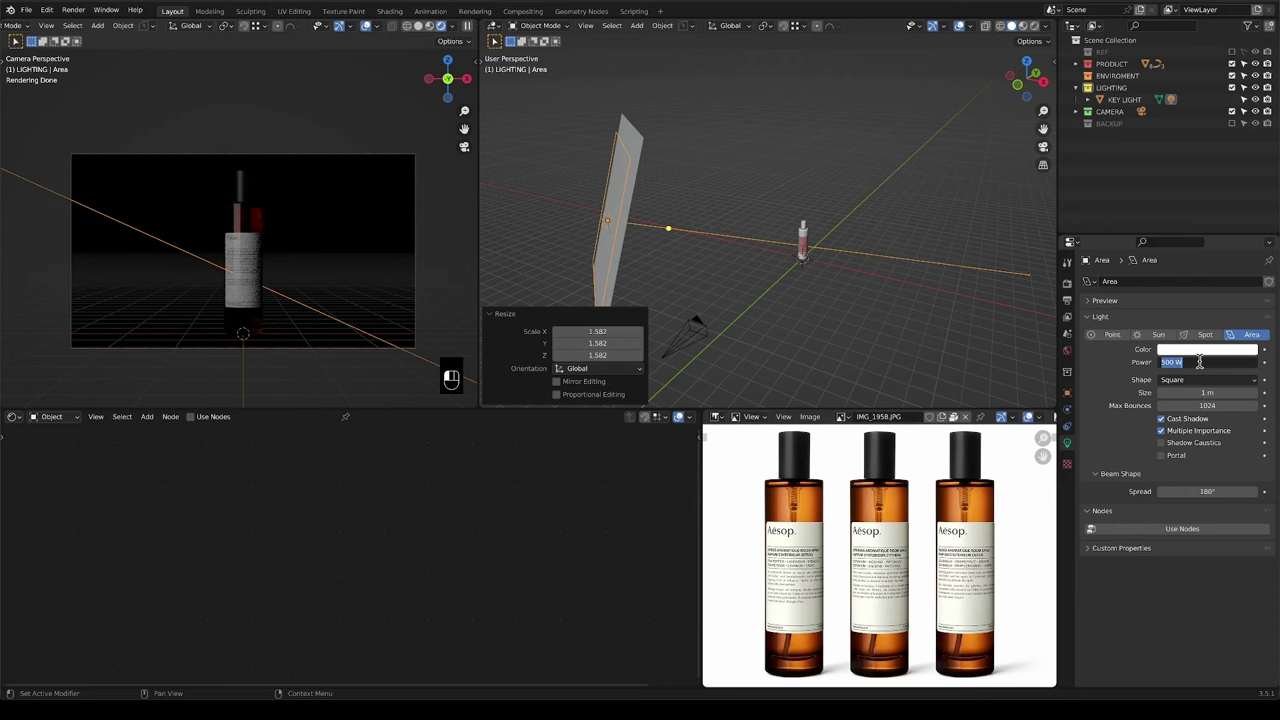
text(1000)
key(Return)
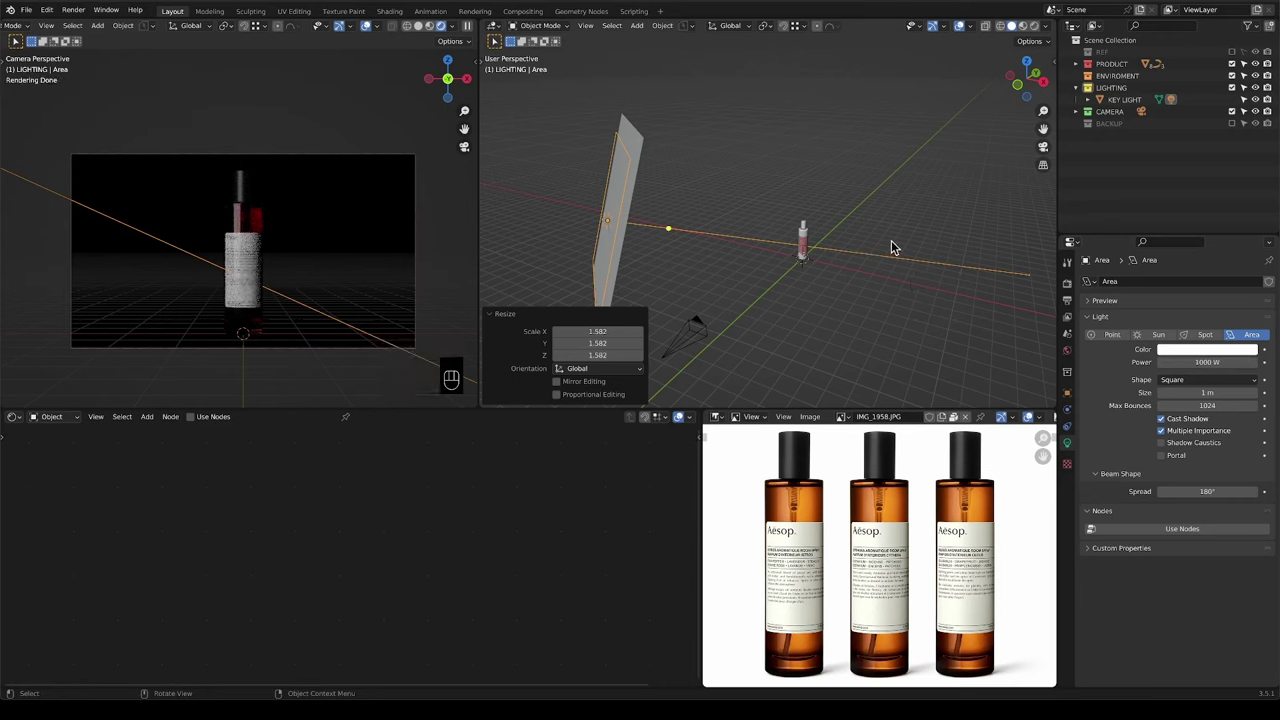
key(r)
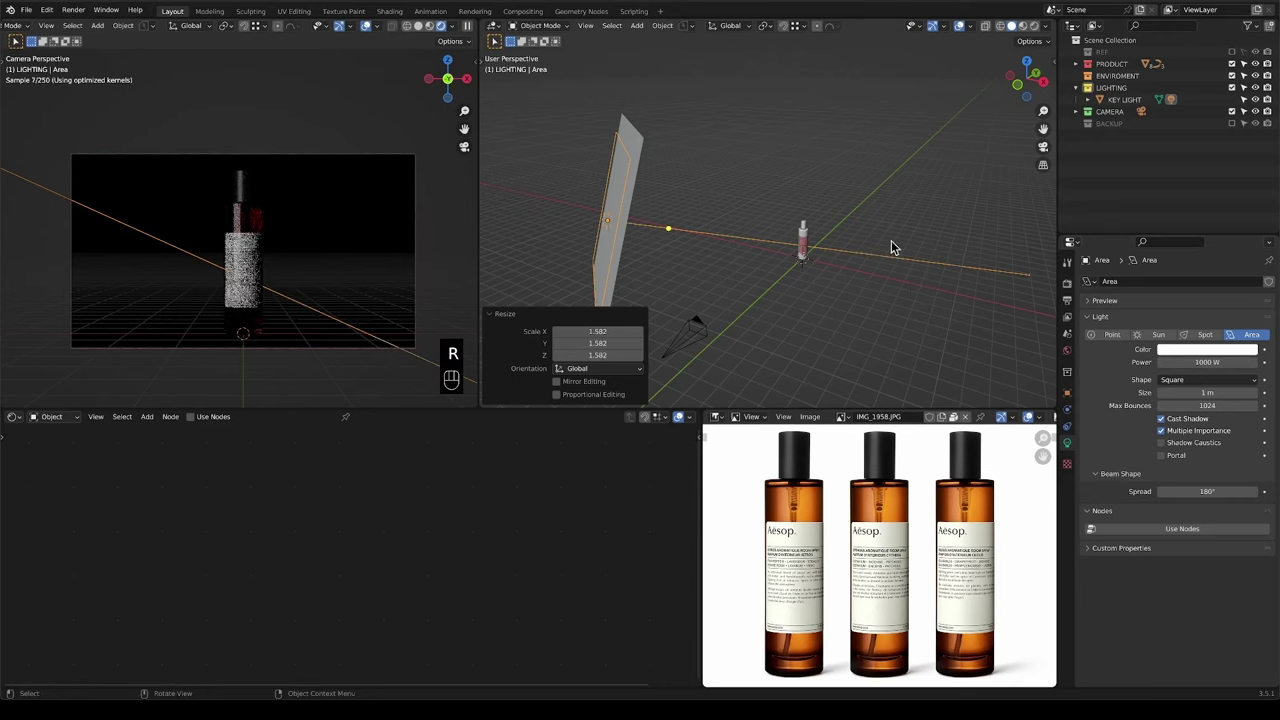
key(period)
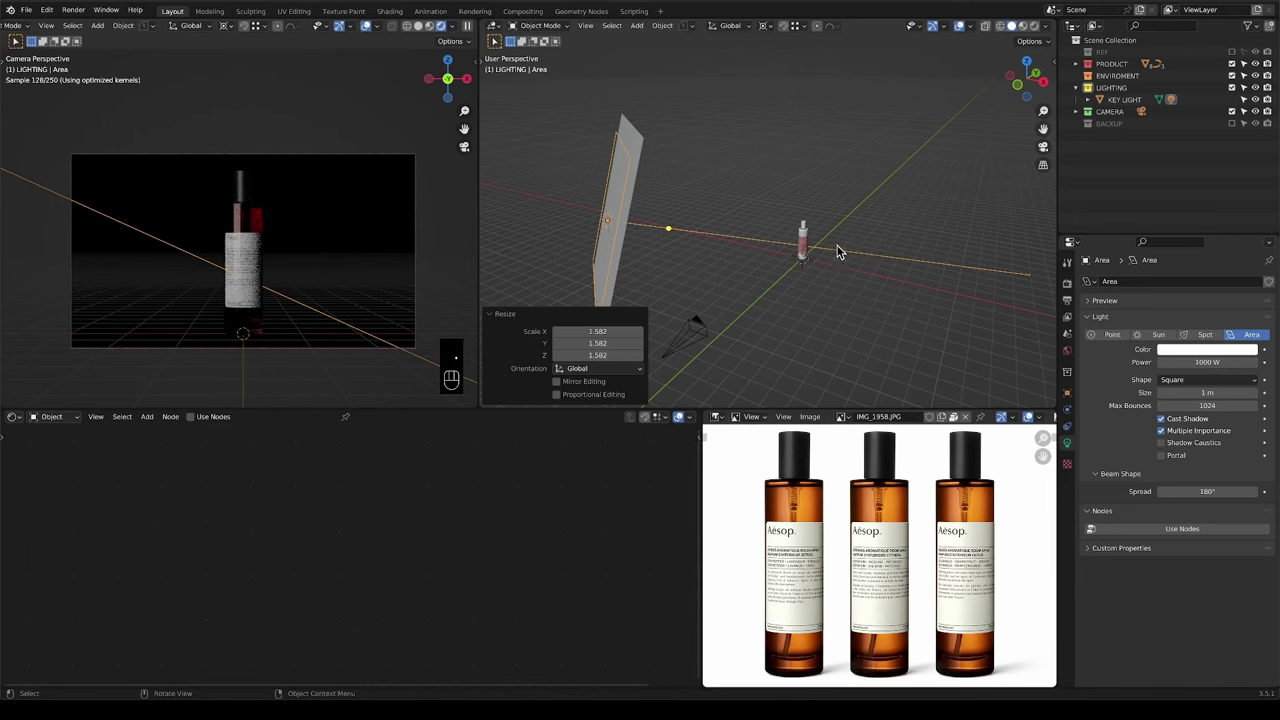
Try rotating the area light about 5.8° around its local X axis, and undo the rotation.
key(r)
key(x)
key(x)
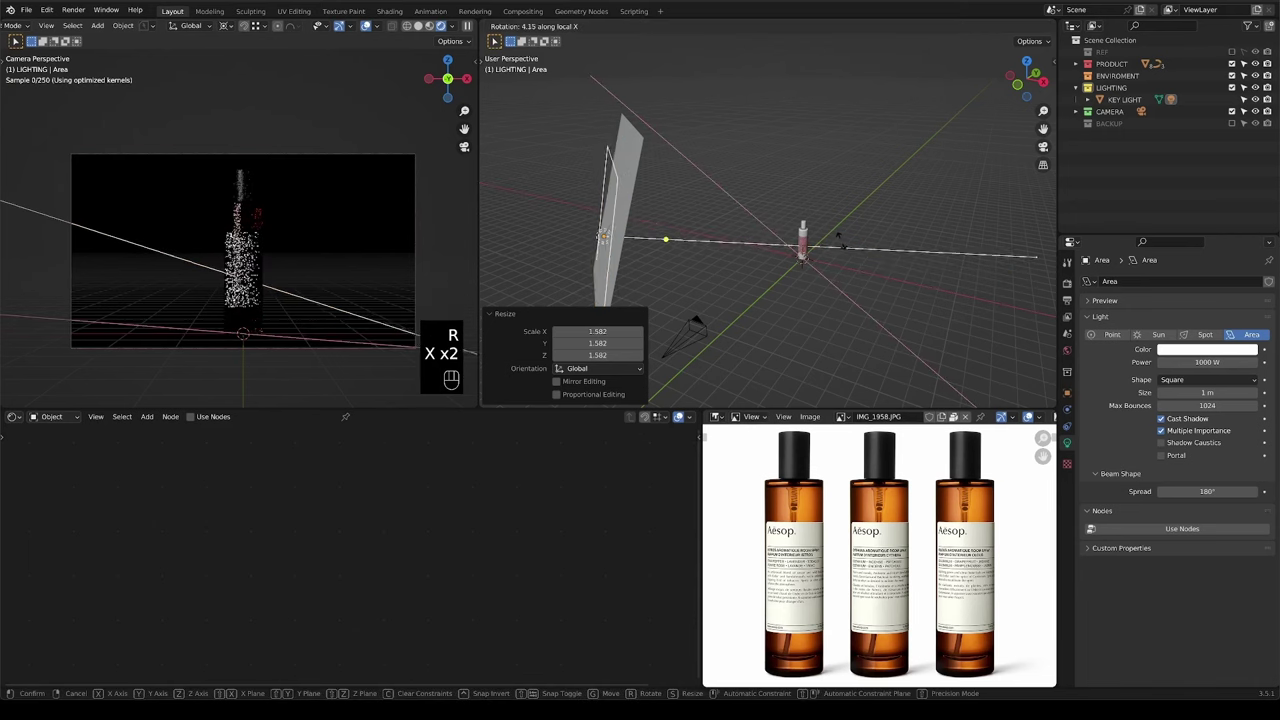
key(shift)
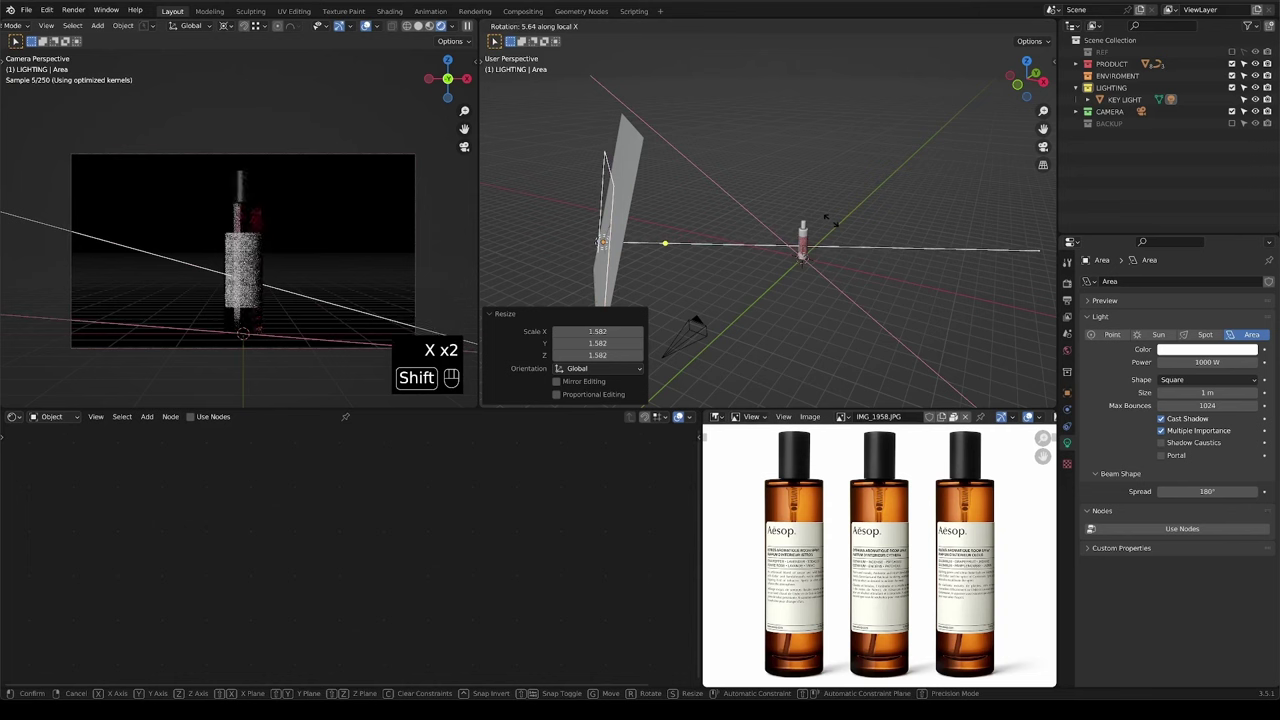
click(825, 212)
scroll(150, 250, up, 3)
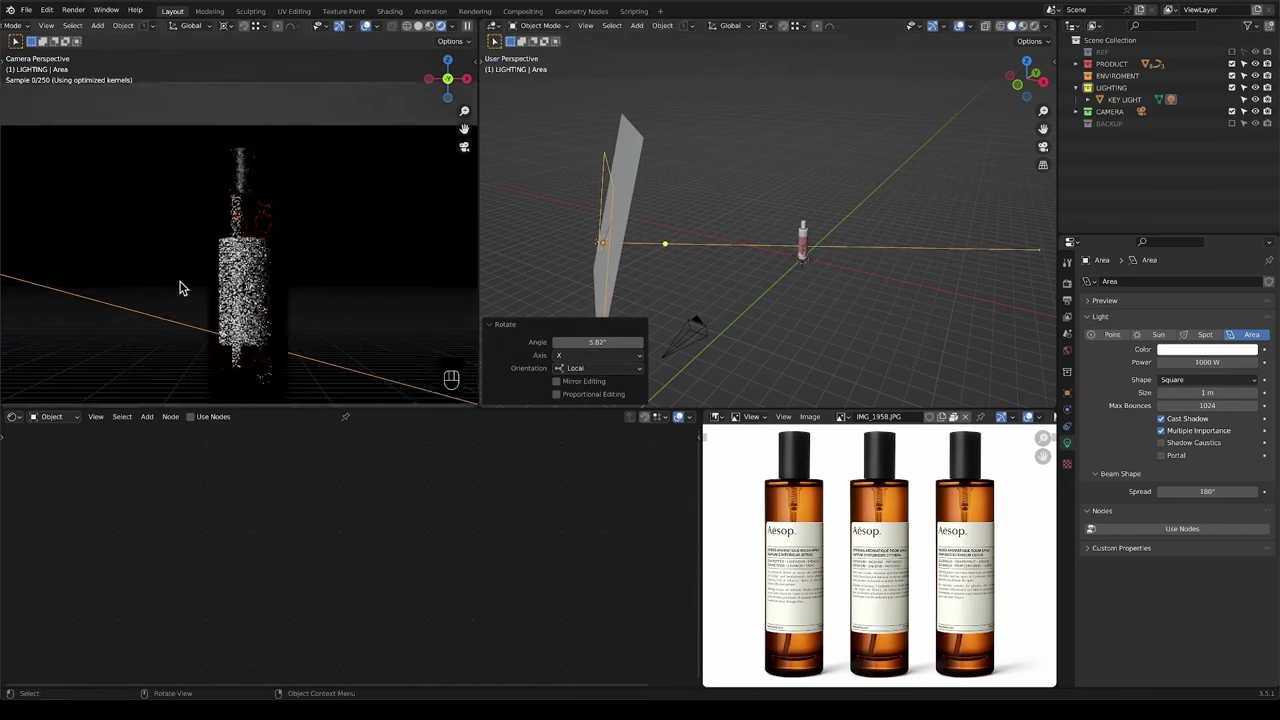
scroll(237, 292, up, 1)
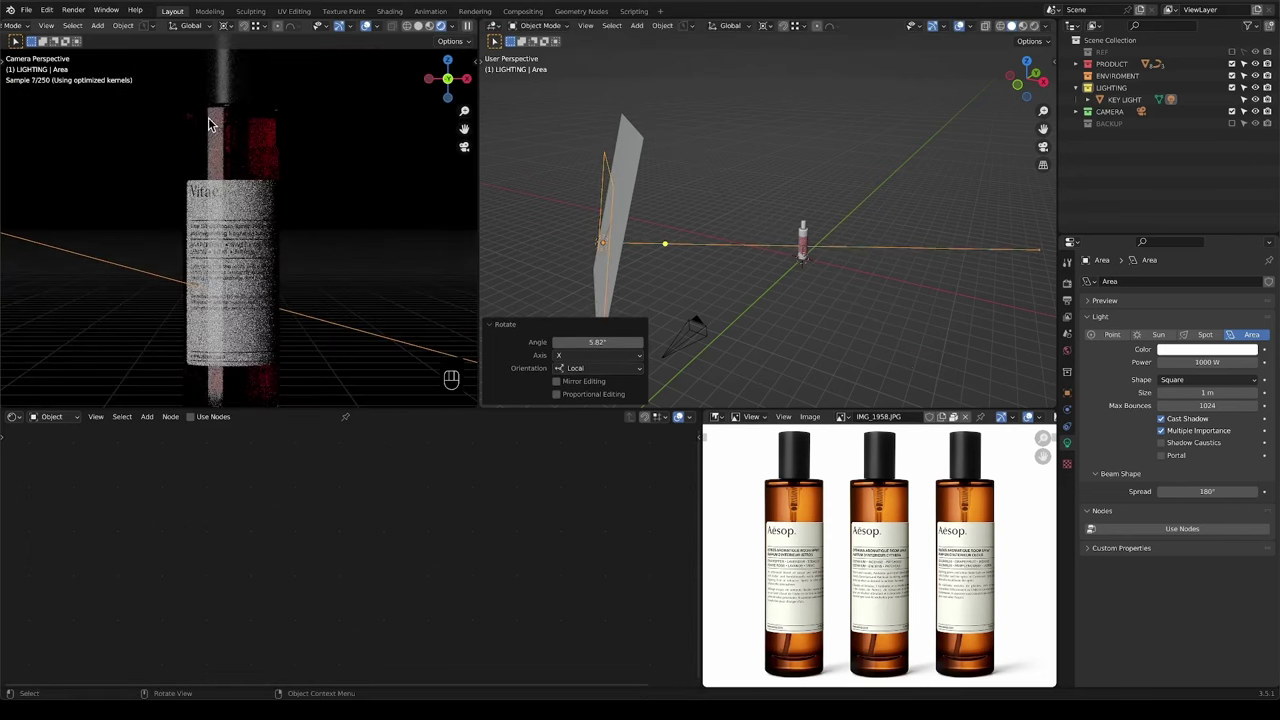
key(super+z)
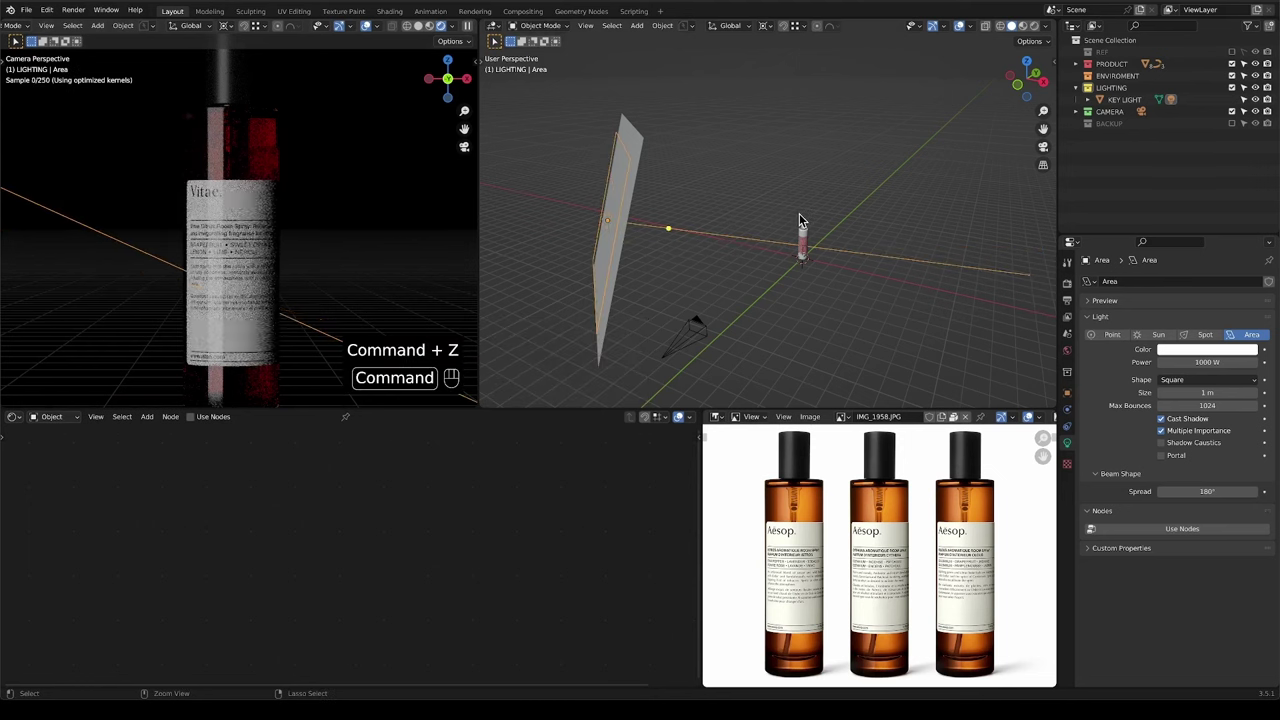
Rotate KEY LIGHT about 1.9° around its local X axis and about -12.9° around the global Z axis.
click(644, 185)
key(r)
key(z)
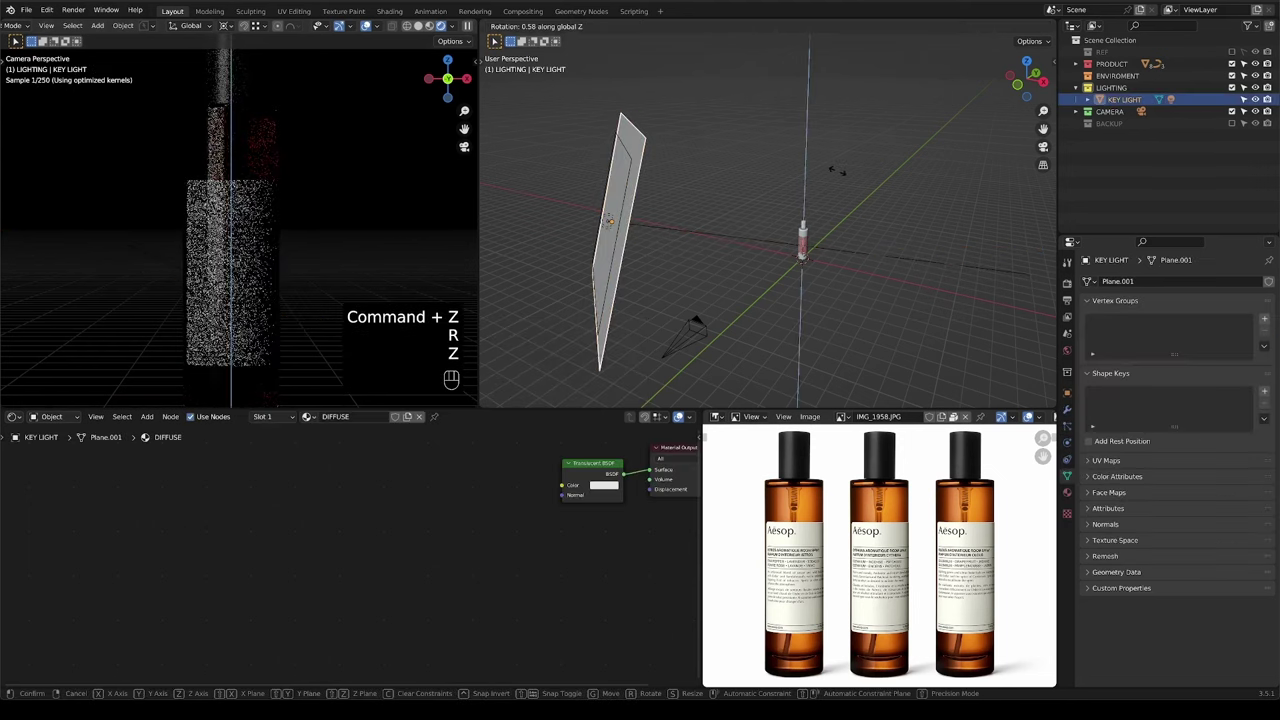
key(x)
key(x)
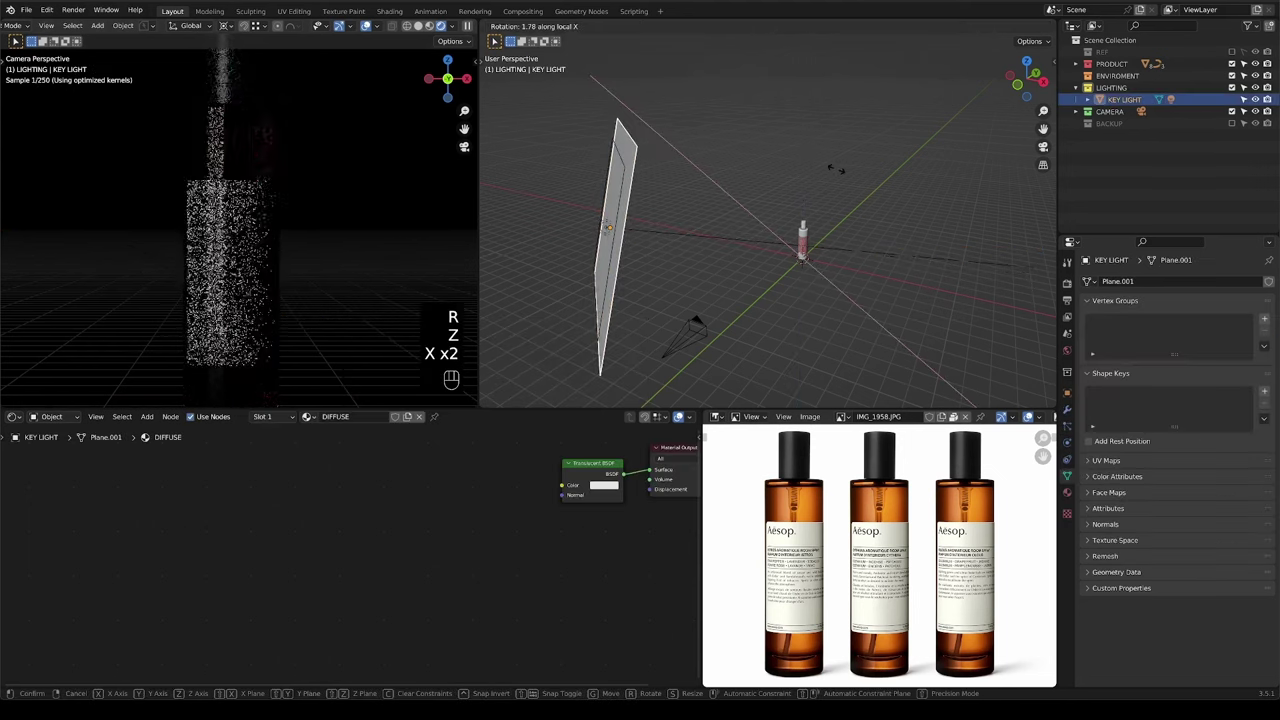
key(shift)
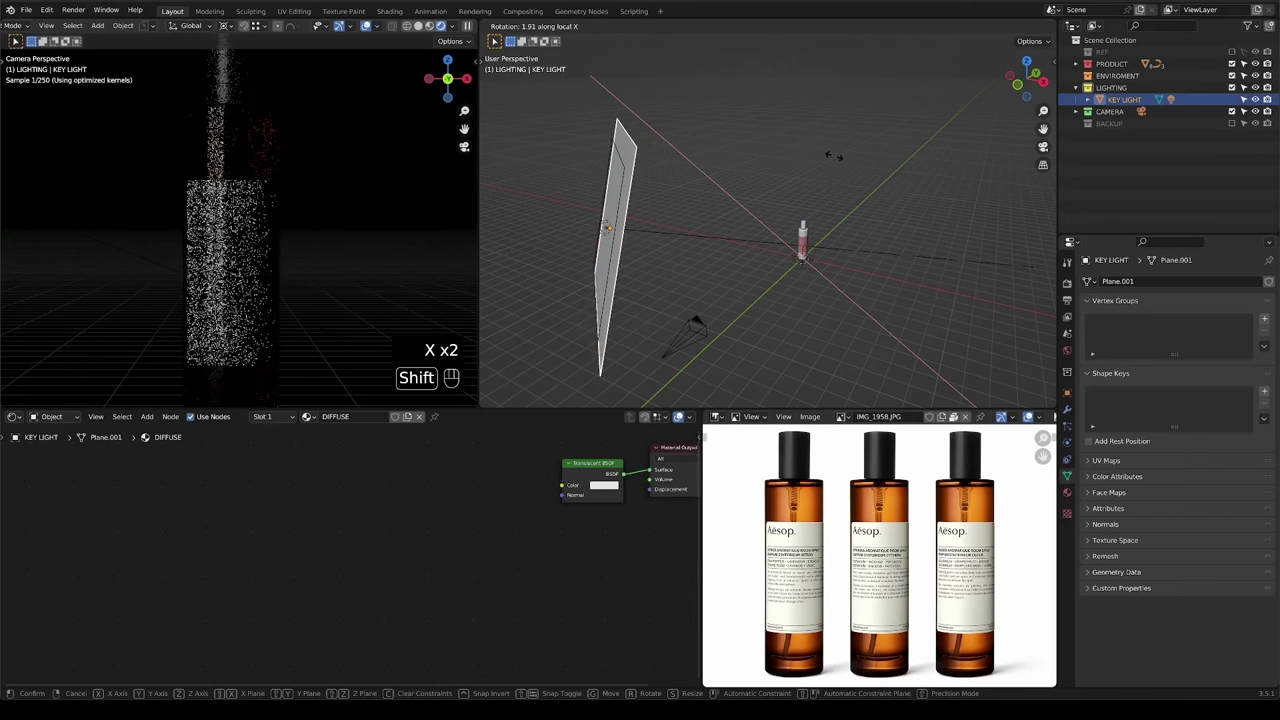
click(833, 173)
key(r)
key(z)
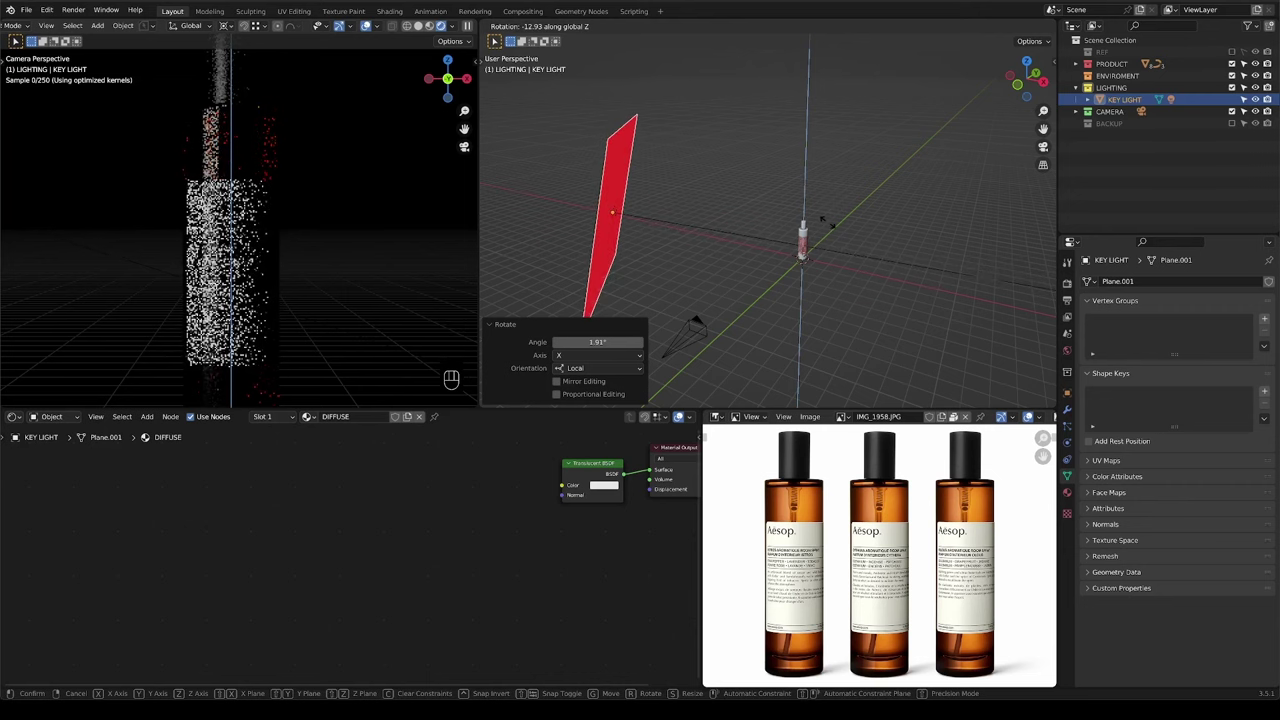
click(829, 228)
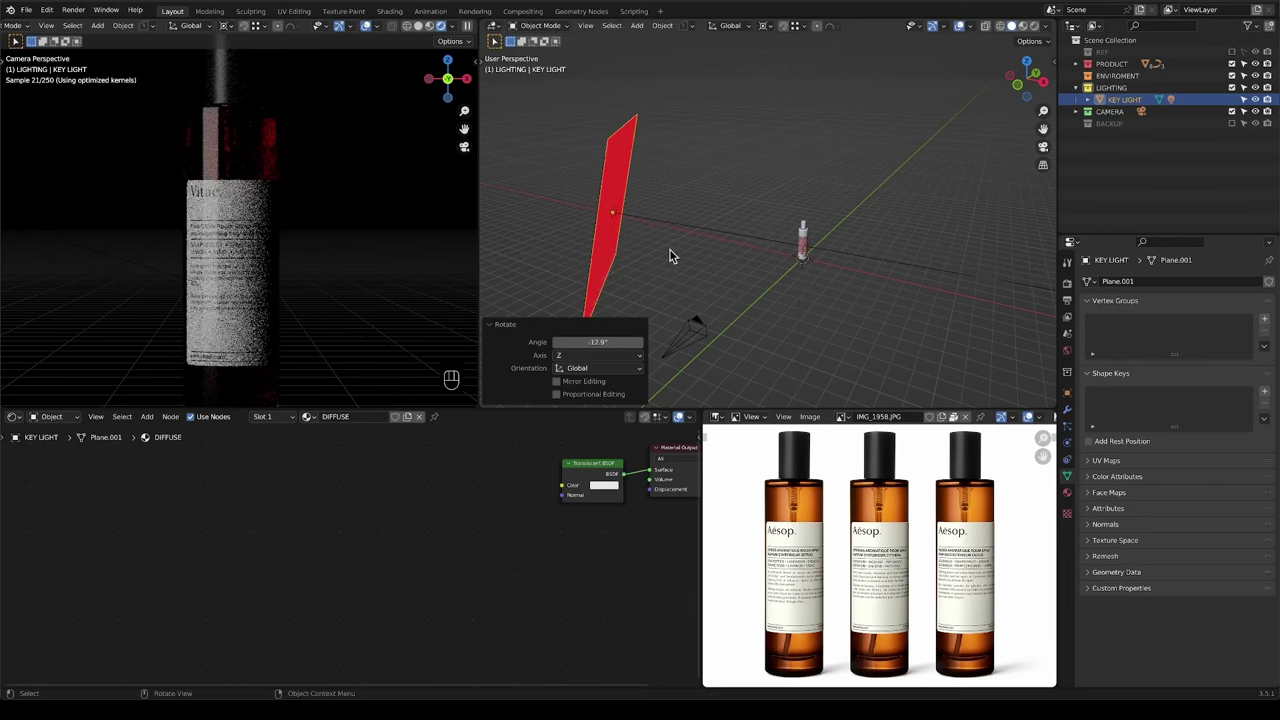
Raise the Roughness of the LABEL material's Principled BSDF to about 0.34.
click(223, 200)
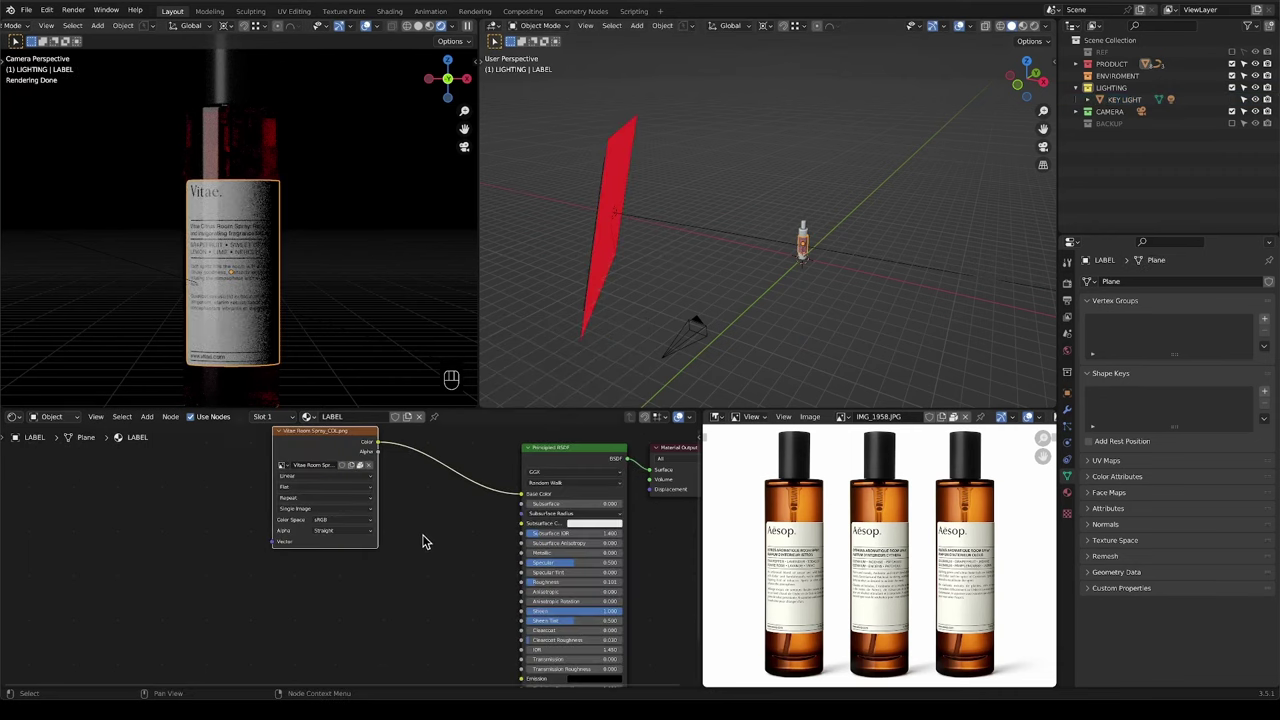
scroll(423, 541, down, 1)
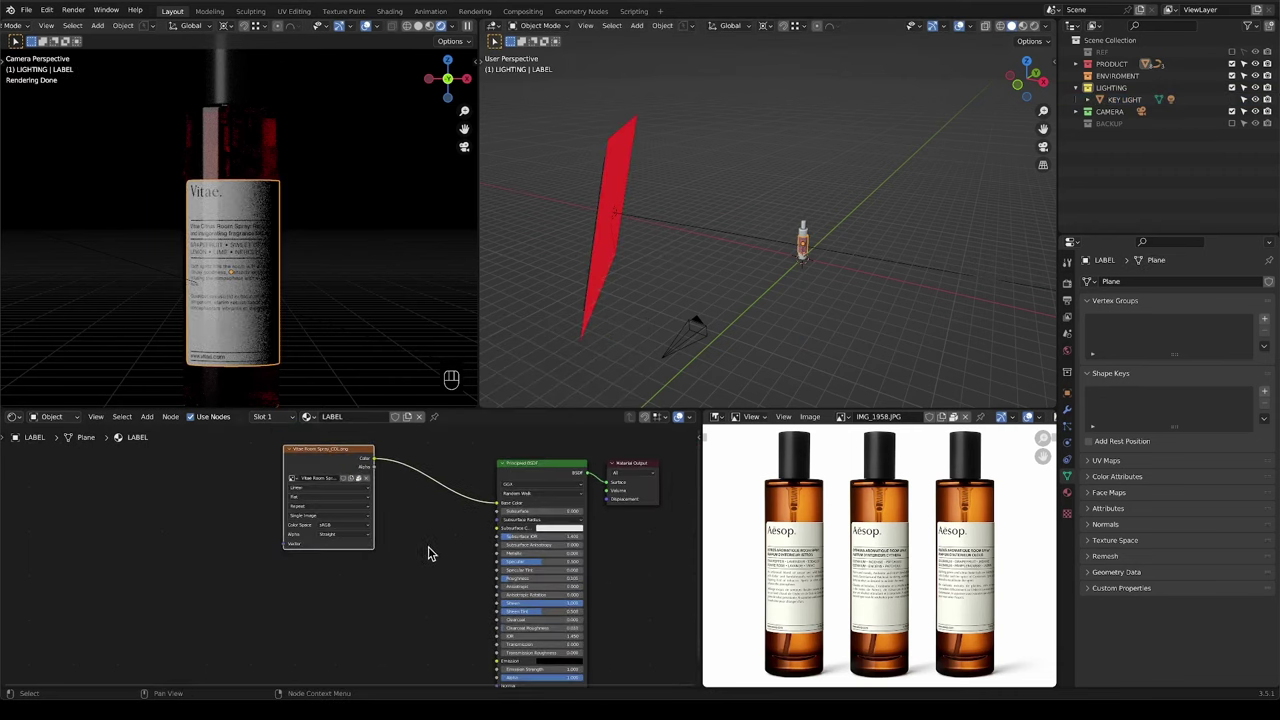
drag(540, 578, 515, 578)
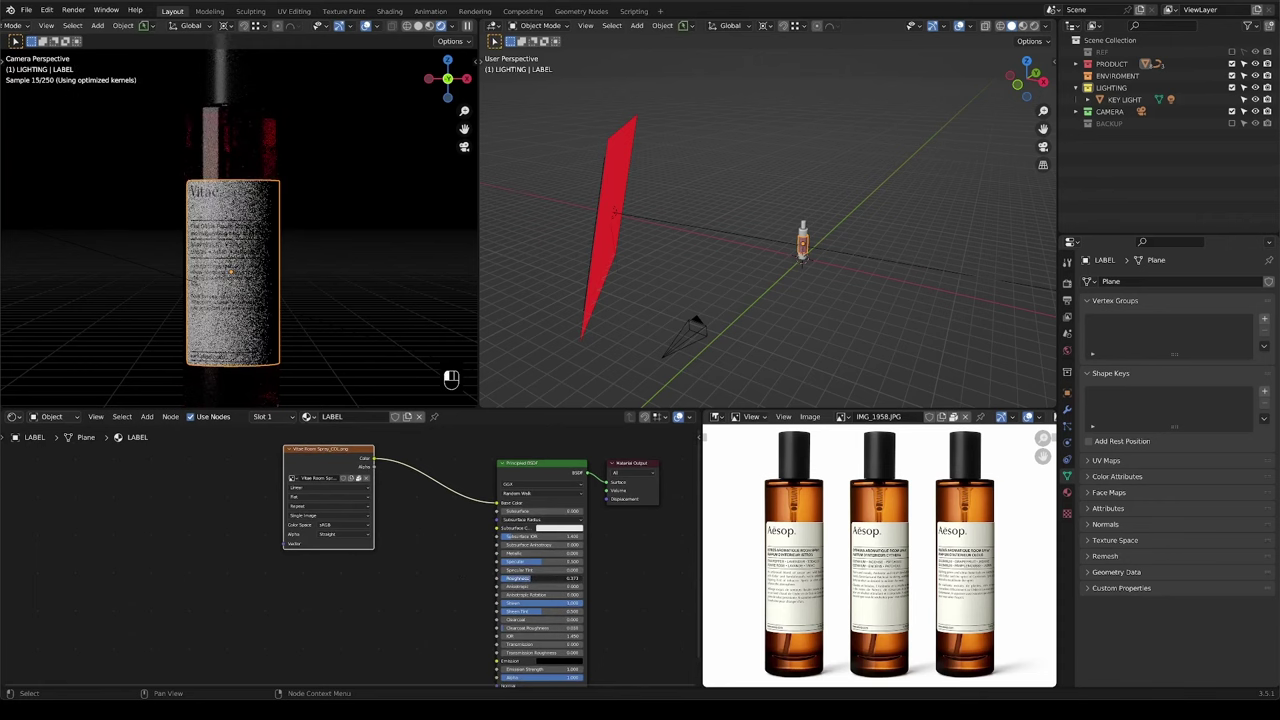
drag(525, 578, 515, 578)
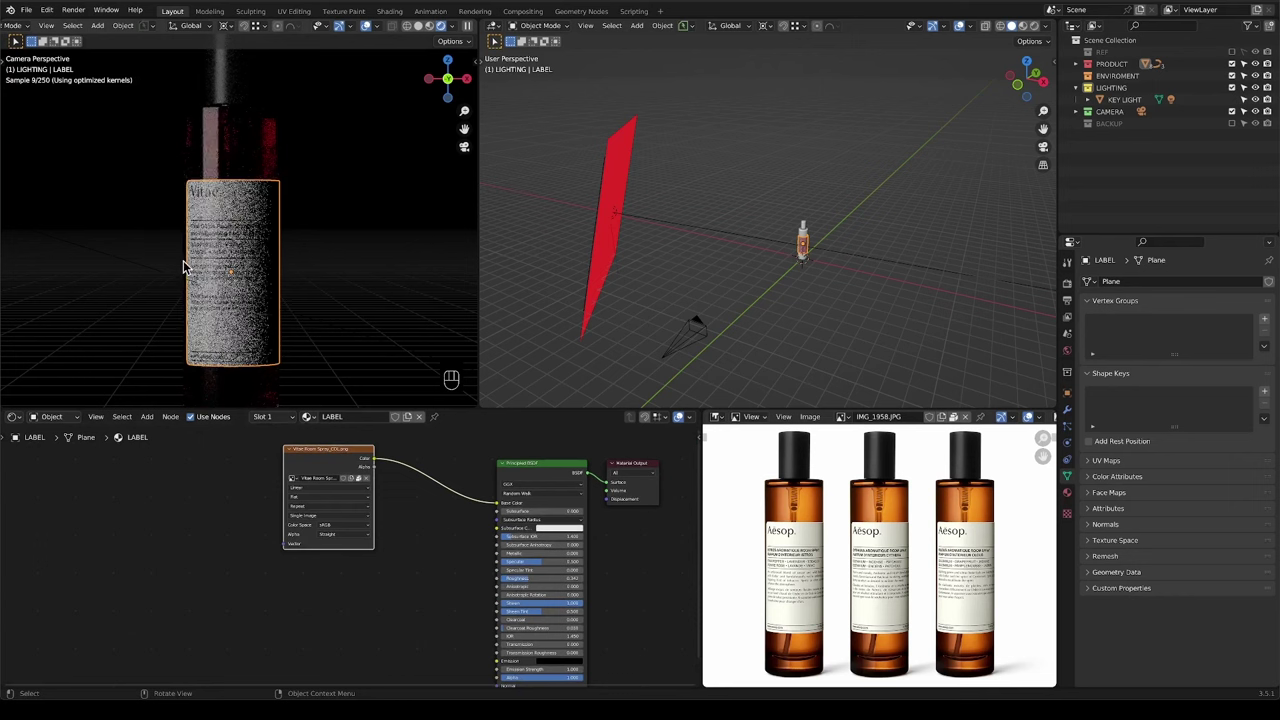
Move KEY LIGHT about -4.13 m along its local Z axis, closer to the bottle.
shift+middle_drag(688, 255, 662, 287)
click(587, 225)
key(g)
key(z)
key(z)
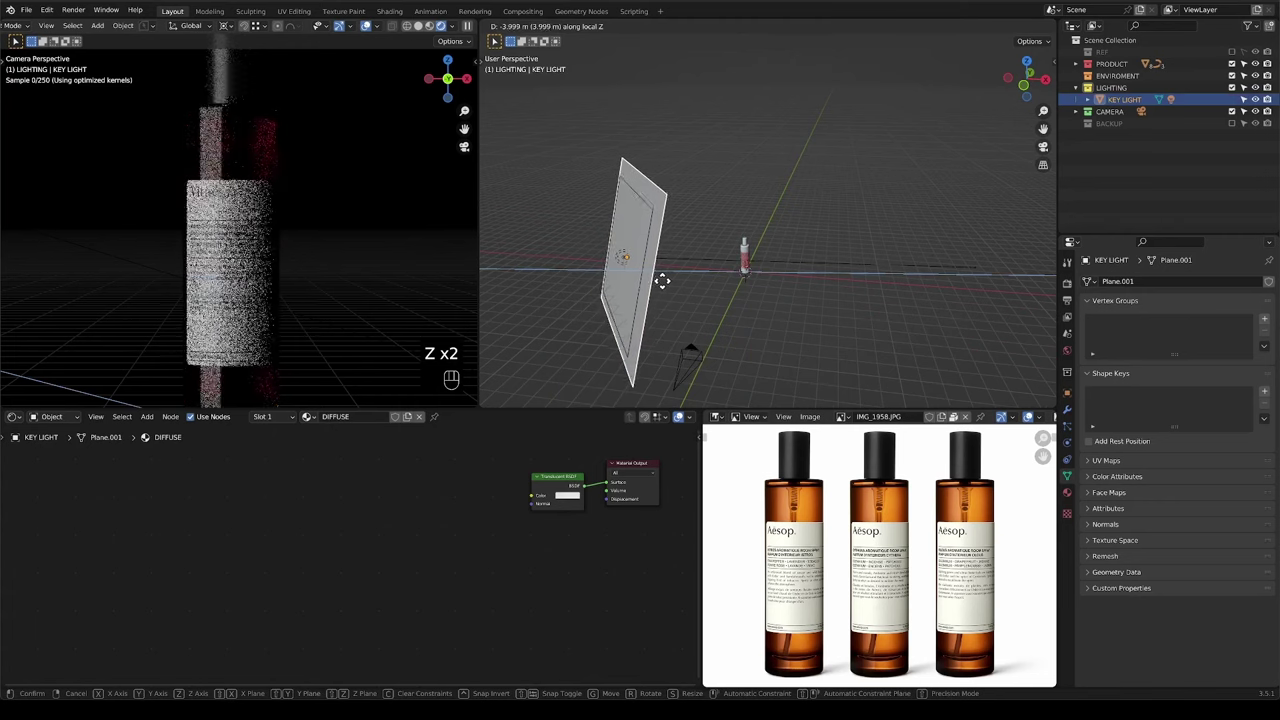
click(663, 281)
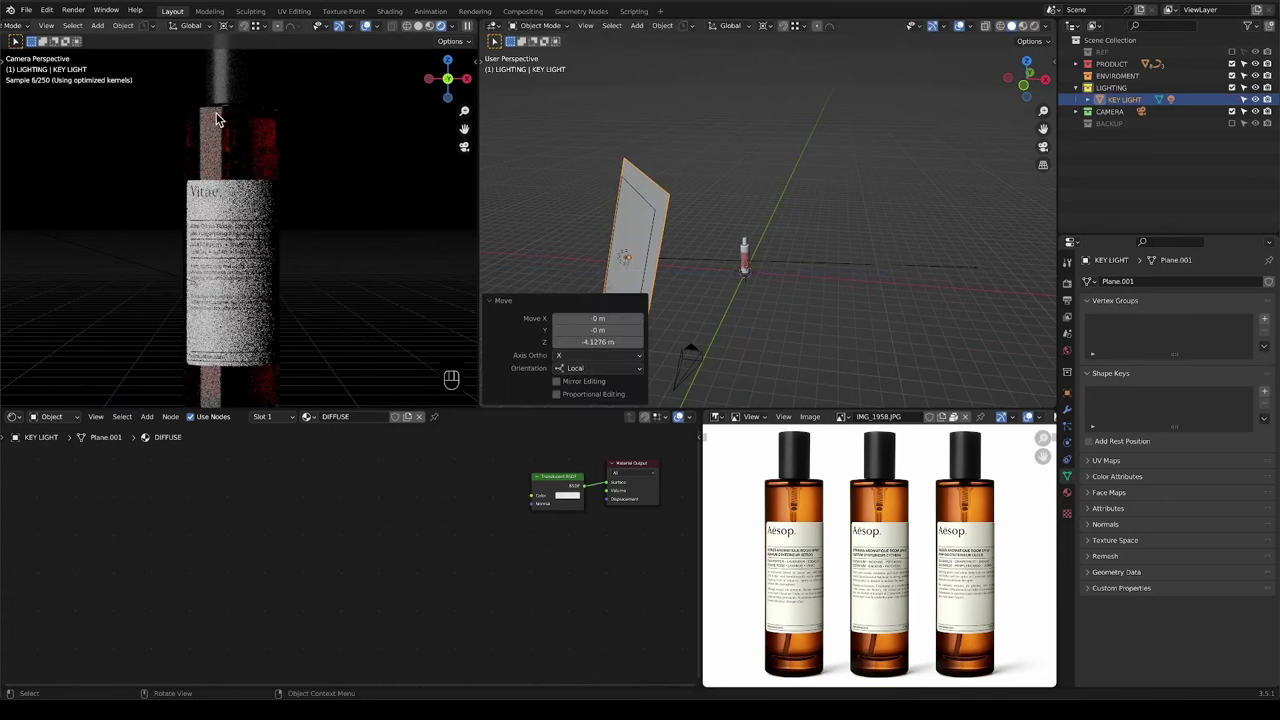
Change the pivot point from 3D Cursor and scale the area light by about 0.72 around its own origin.
click(645, 207)
key(s)
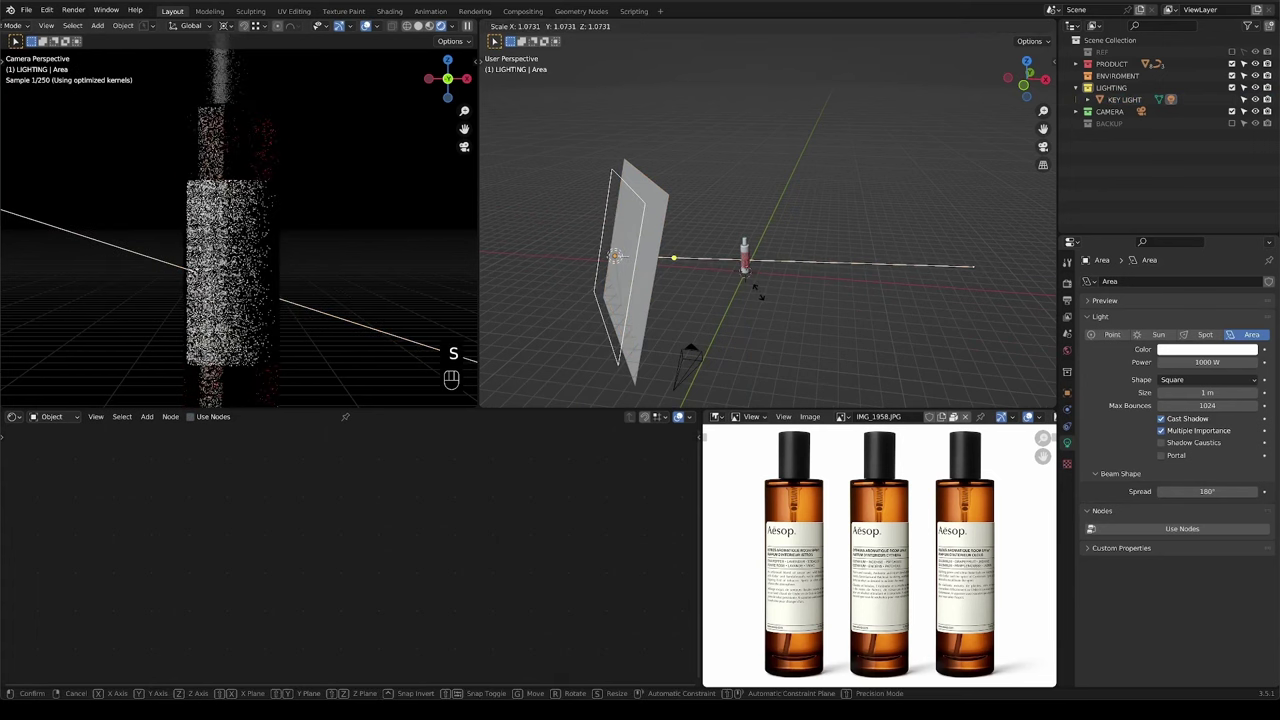
click(758, 291)
key(z)
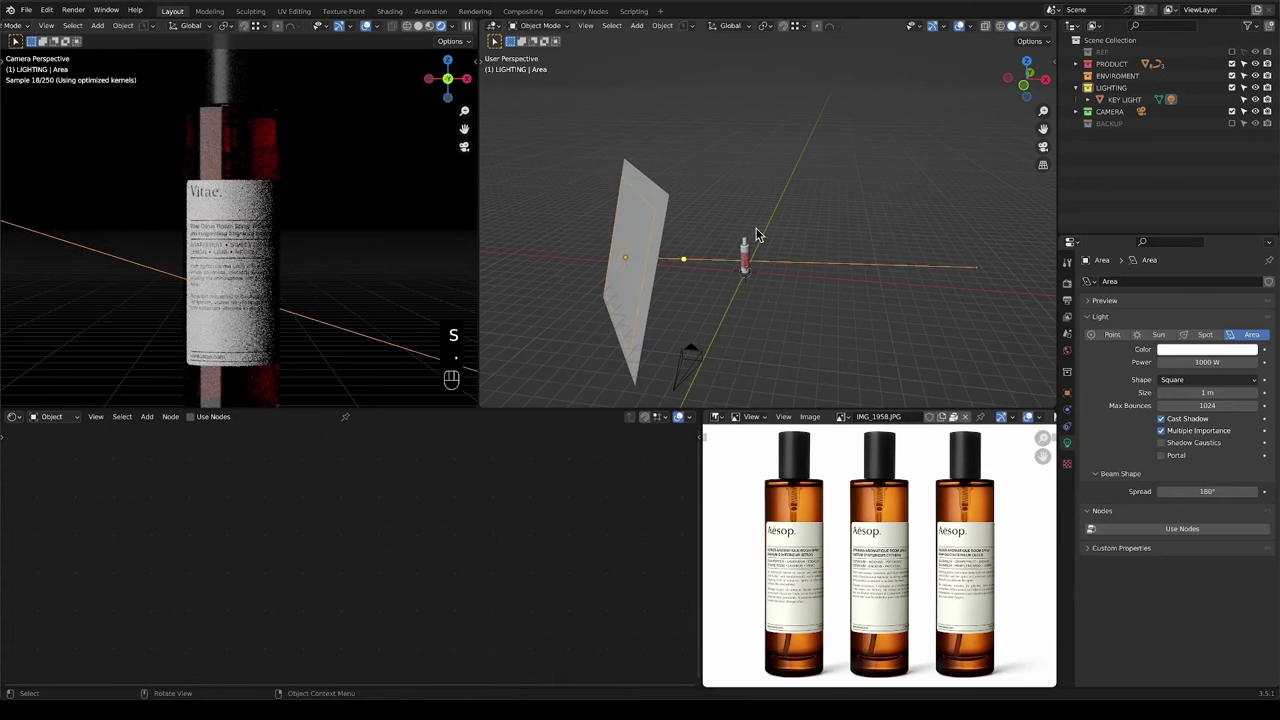
key(s)
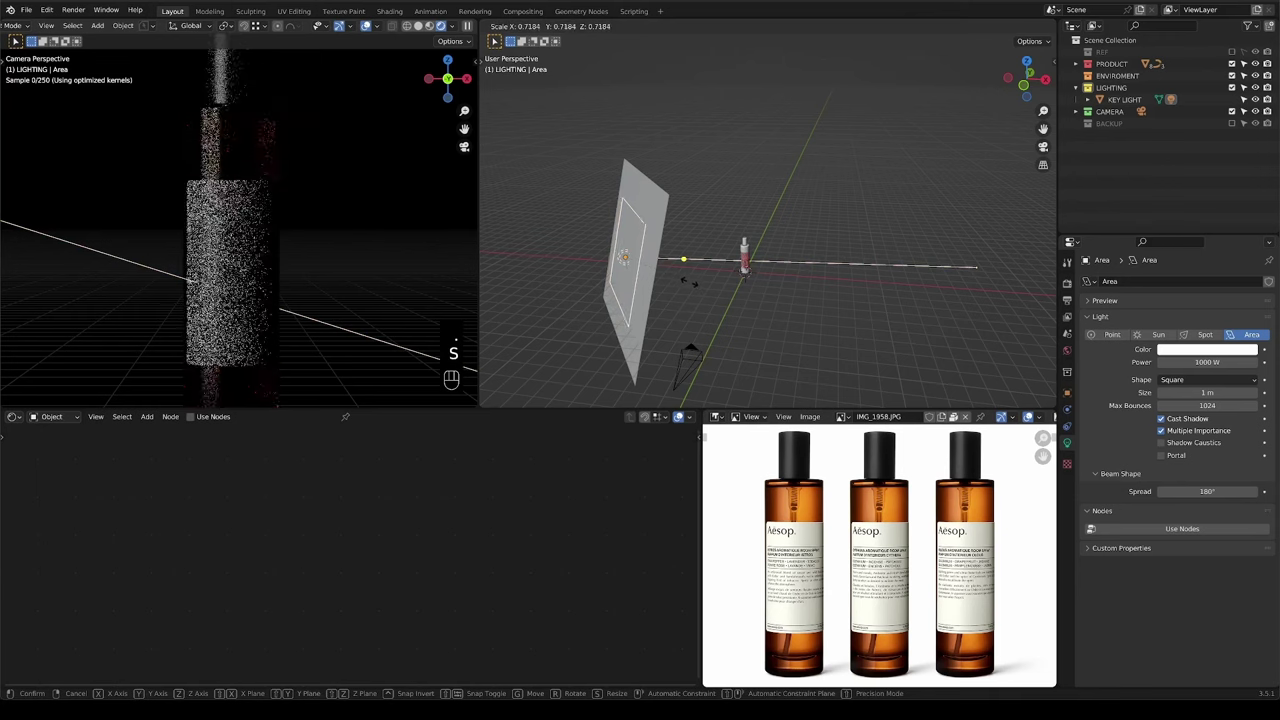
click(688, 282)
Move the area light about 0.78 m along its local Z axis, away from the diffuser plane.
key(g)
key(z)
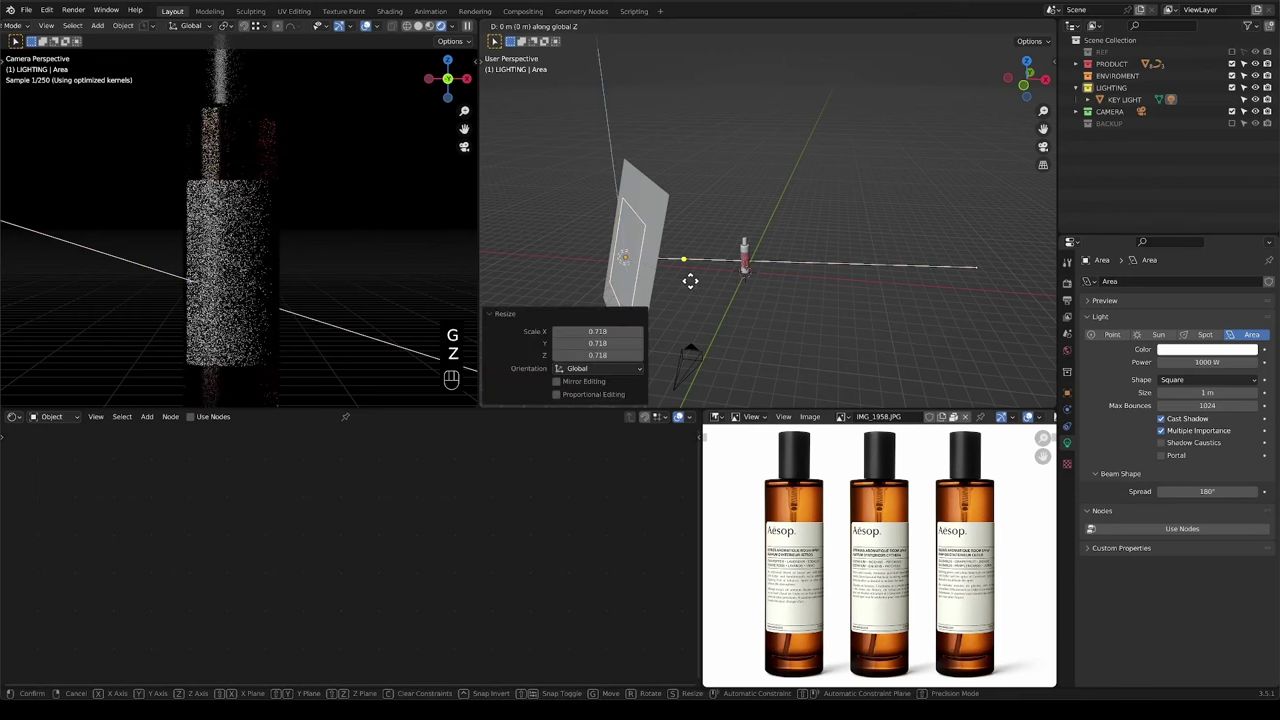
key(z)
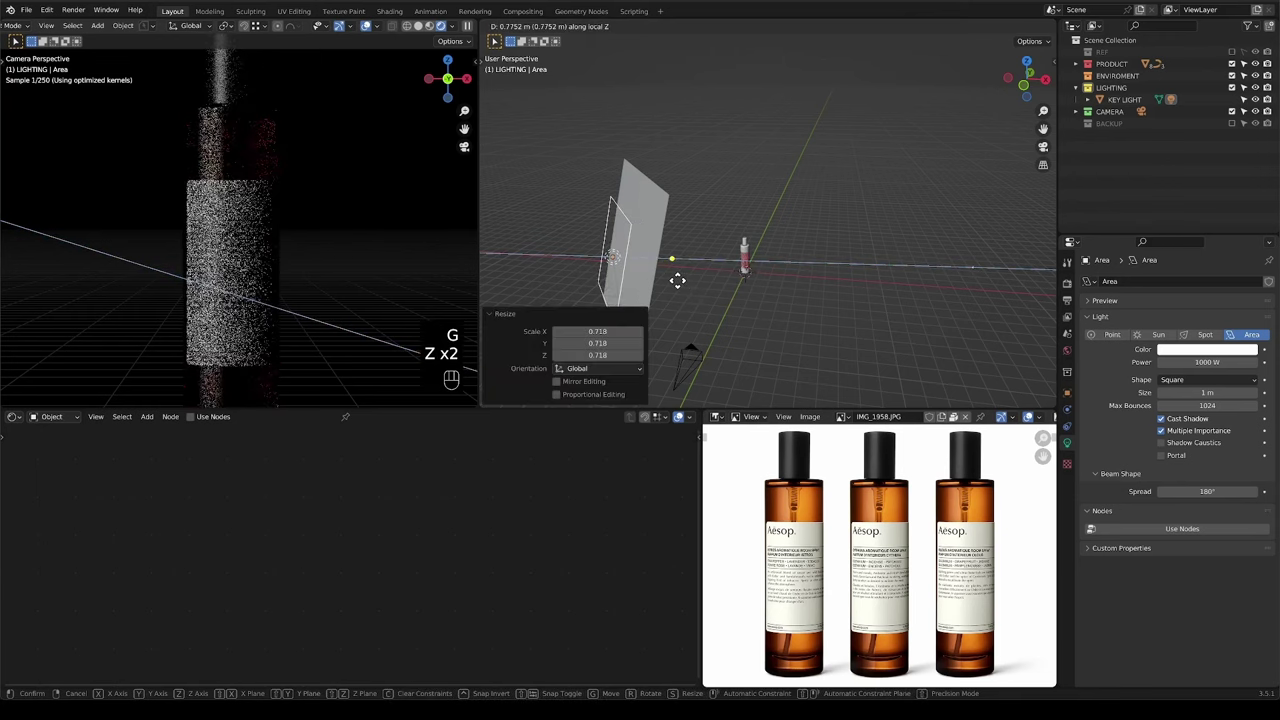
click(677, 280)
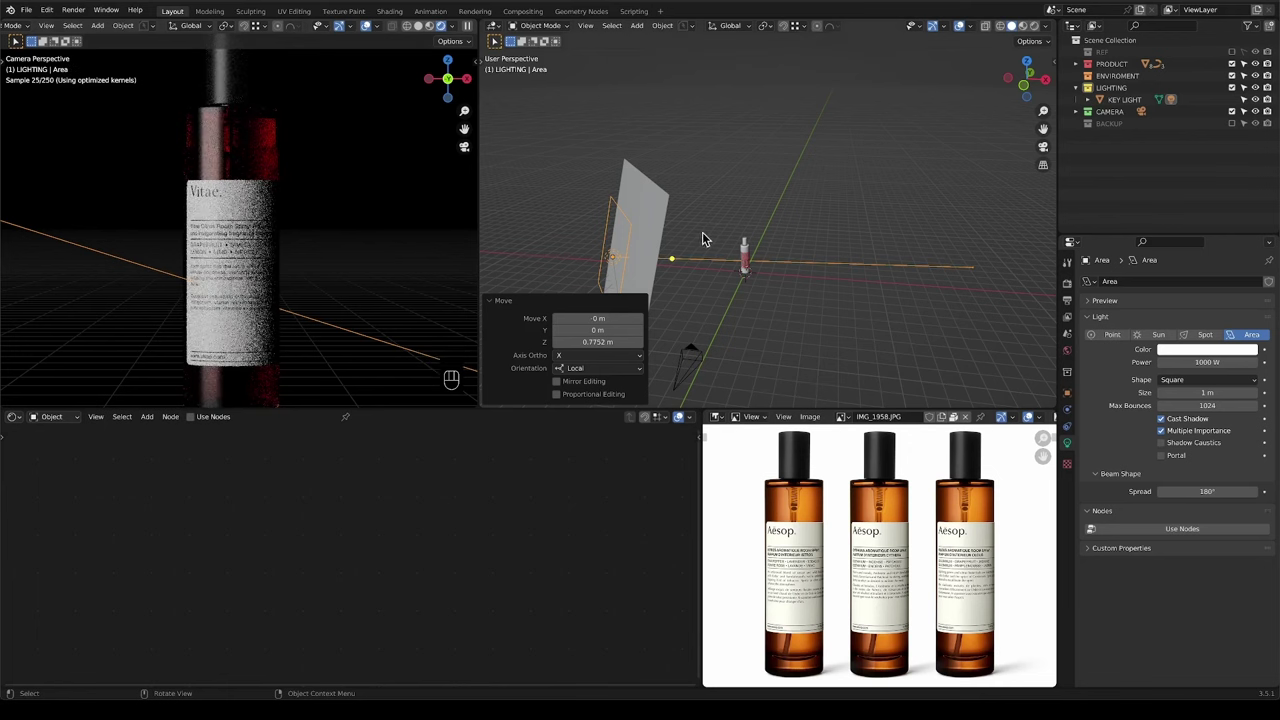
Move the area light about -0.67 m along its local Z axis, back toward the diffuser plane, and deselect it.
key(g)
key(x)
key(z)
key(z)
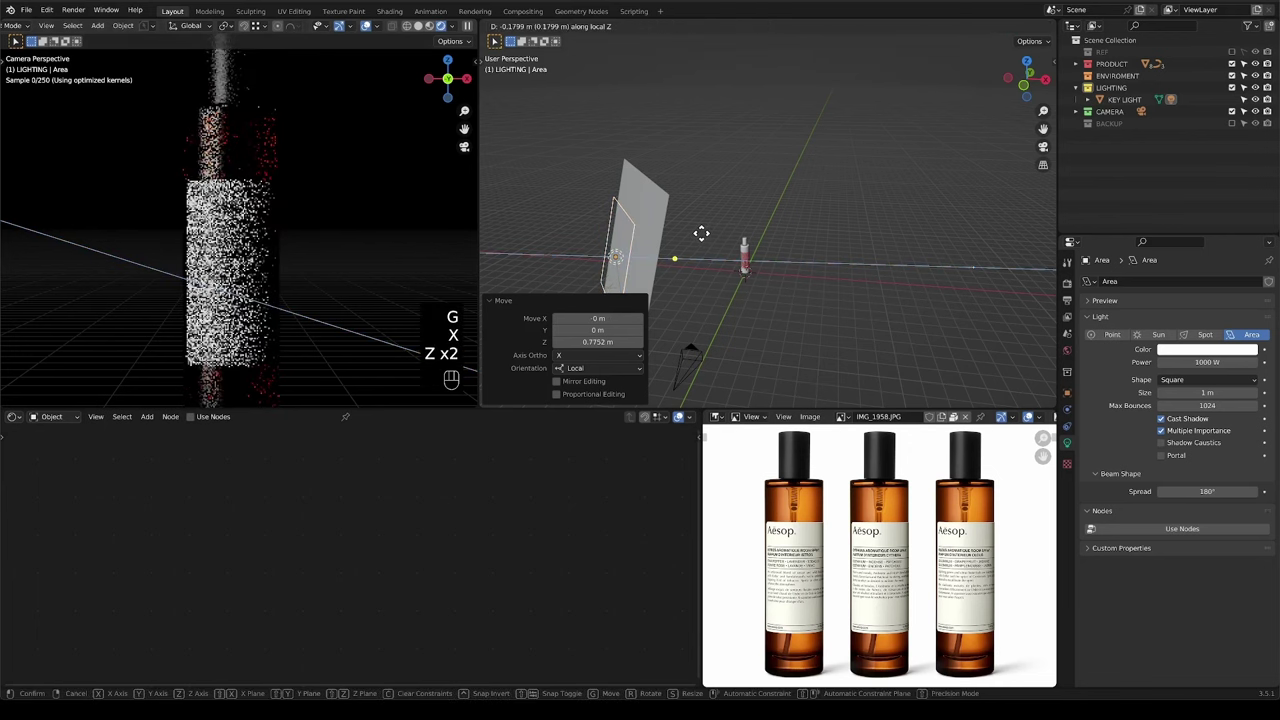
key(shift)
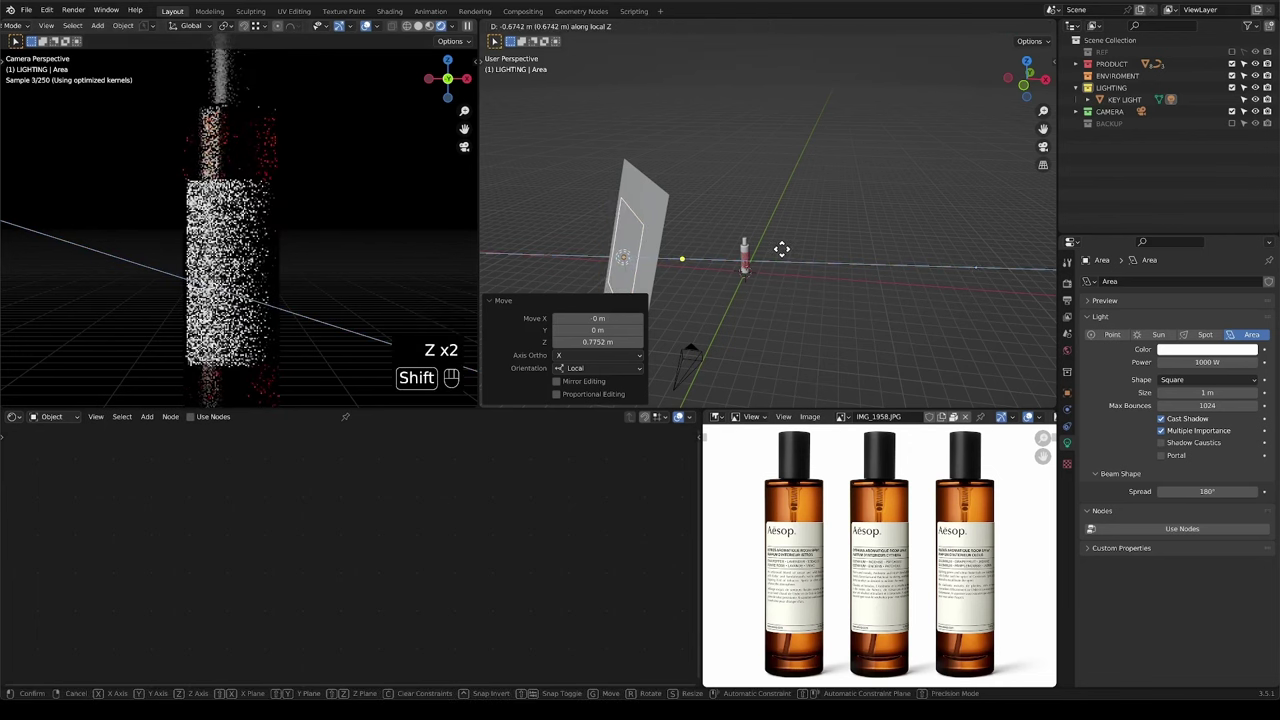
right_click(780, 245)
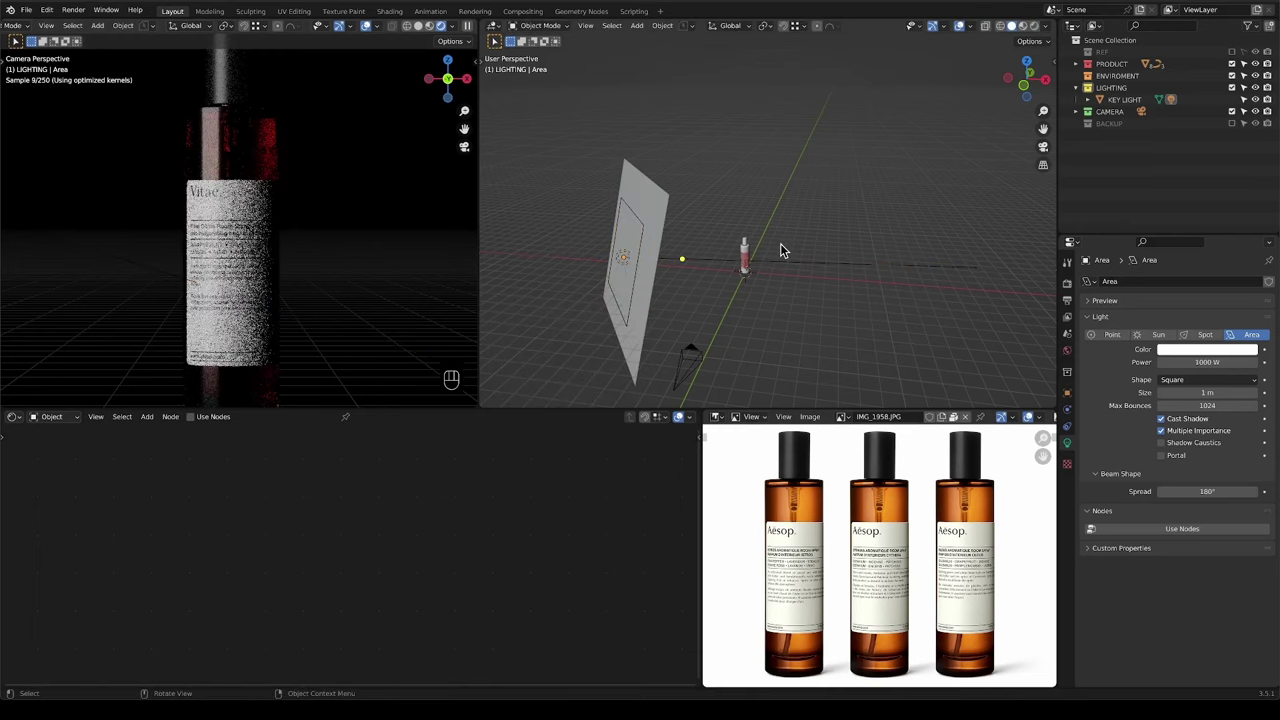
scroll(310, 291, down, 2)
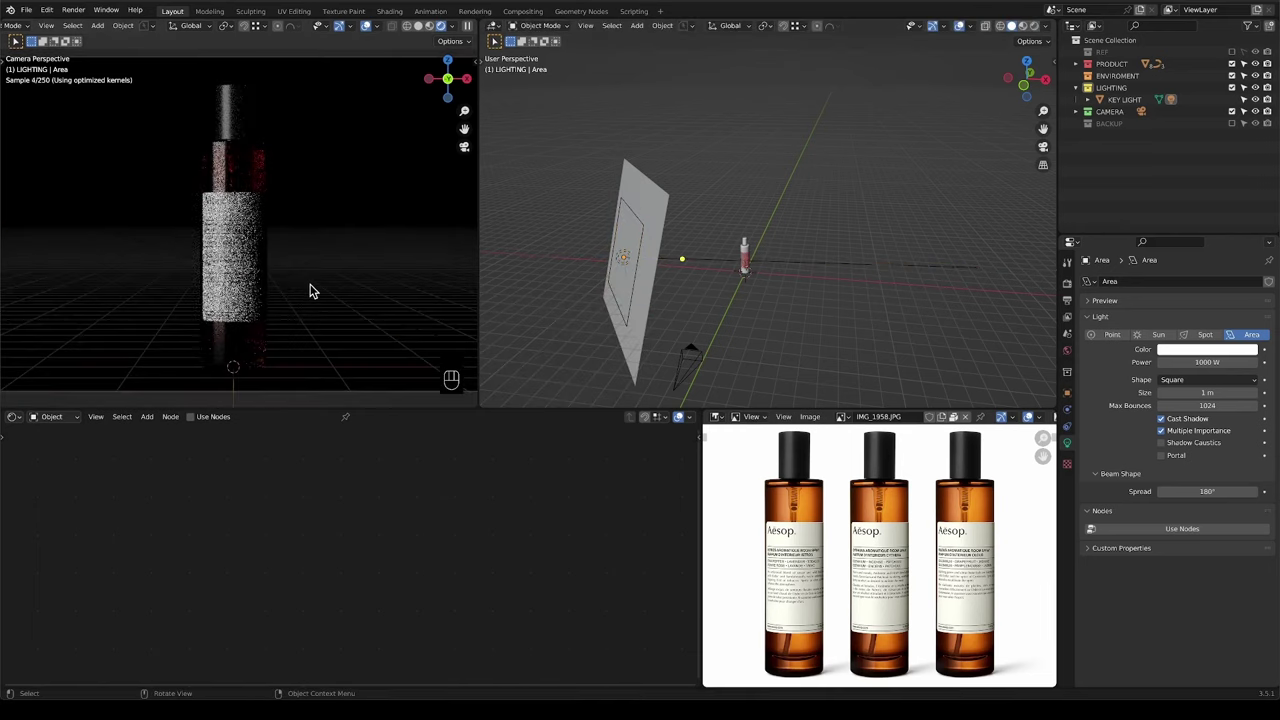
Turn off the overlays and gizmos in the rendered camera viewport.
click(366, 27)
click(340, 27)
scroll(335, 262, down, 1)
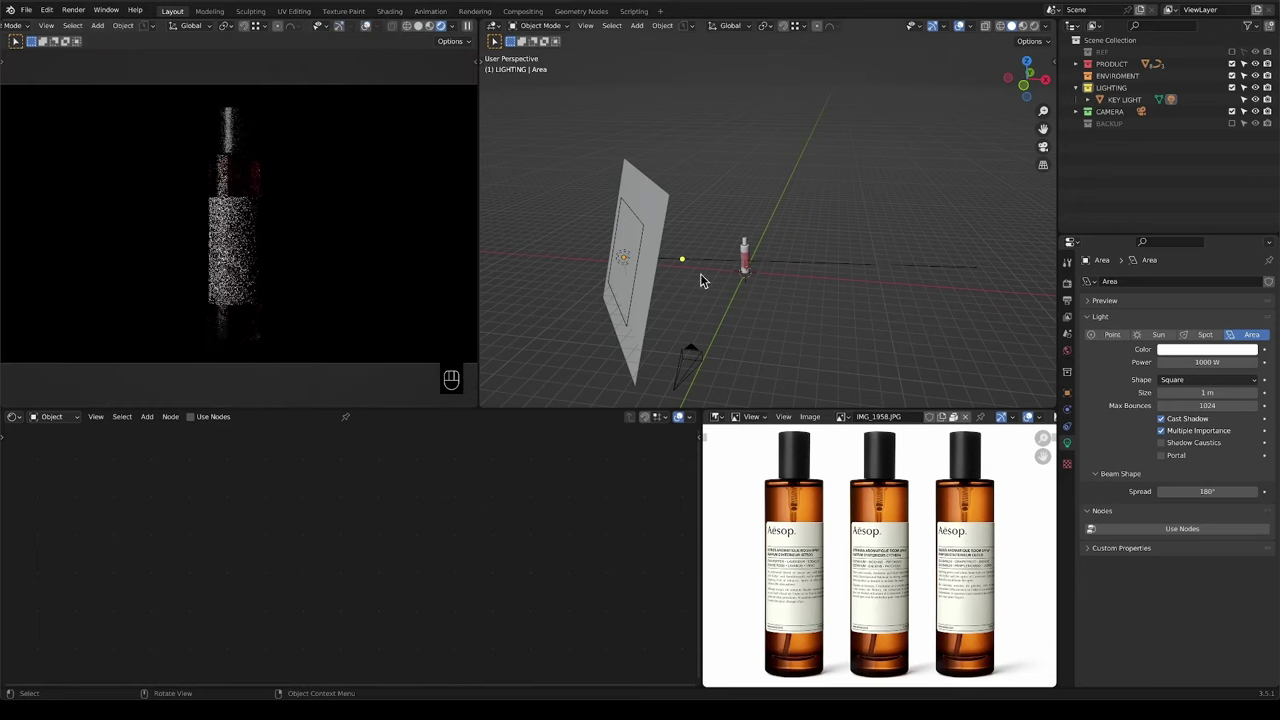
scroll(281, 240, up, 1)
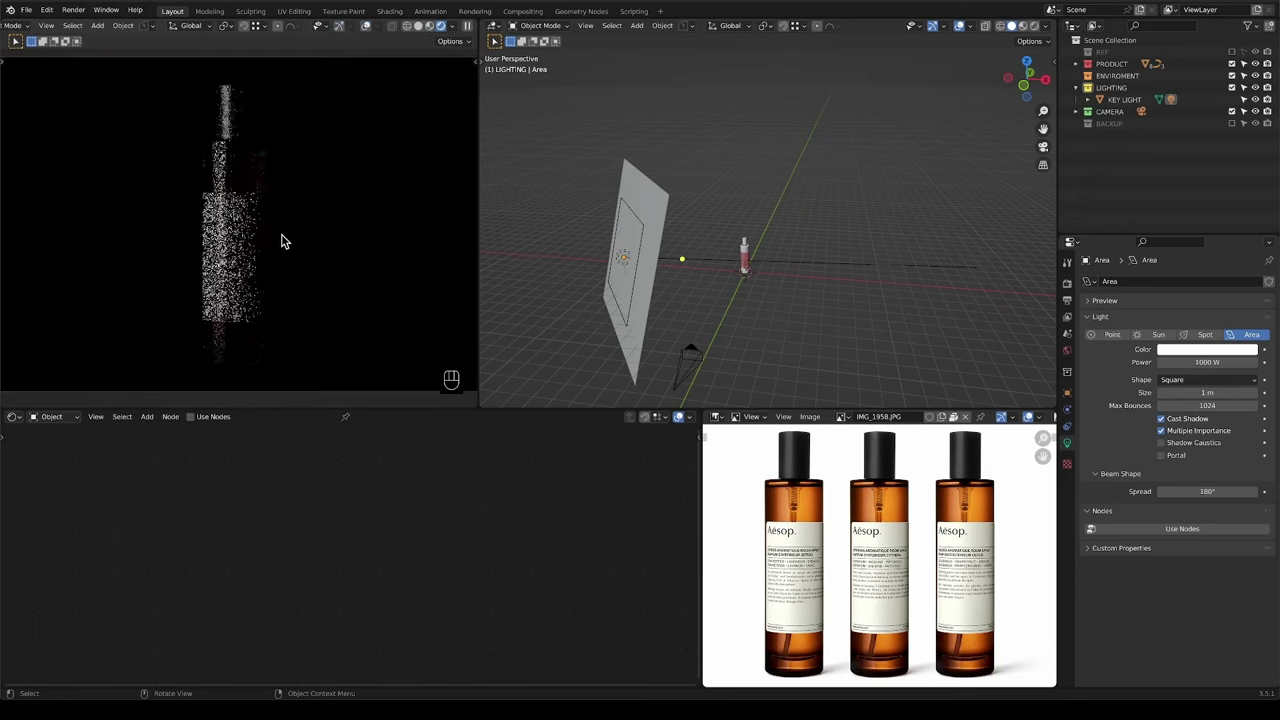
Recalculate the bottle label mesh's normals to face outside.
mouse_move(775, 280)
middle_down()
mouse_move(751, 277)
mouse_move(757, 268)
middle_up()
click(757, 266)
key(Tab)
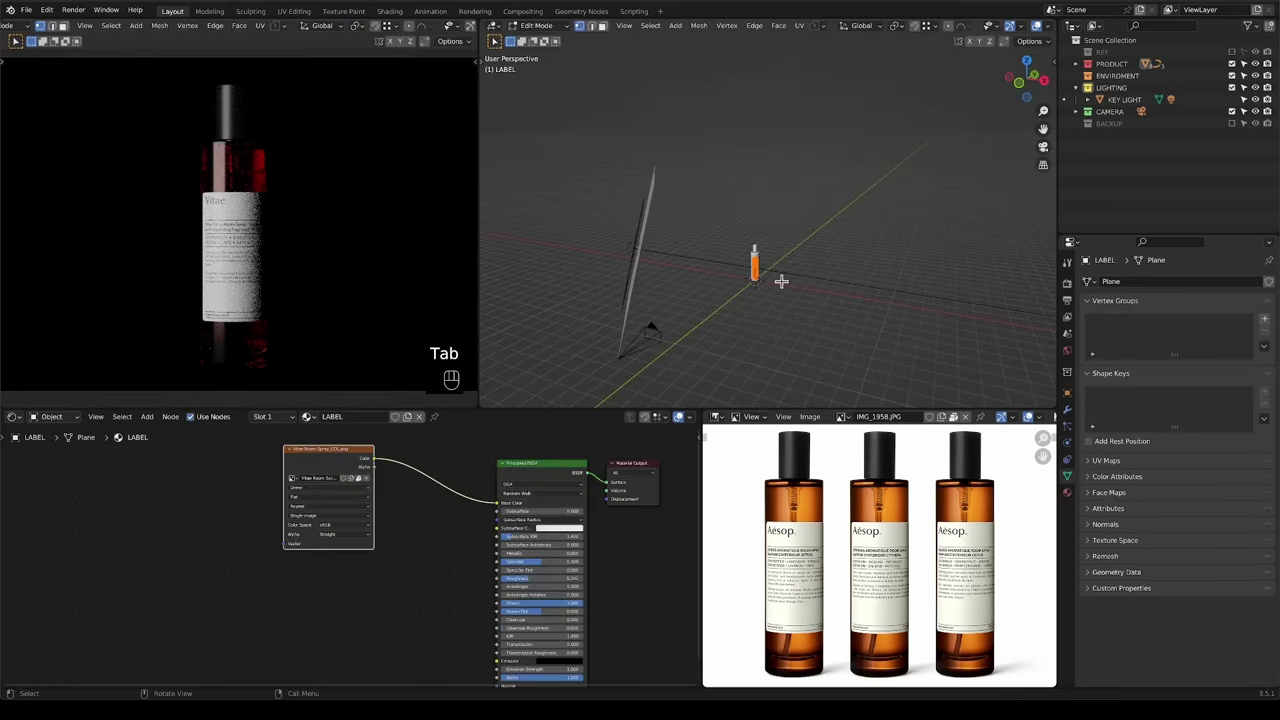
key(shift+n)
key(Tab)
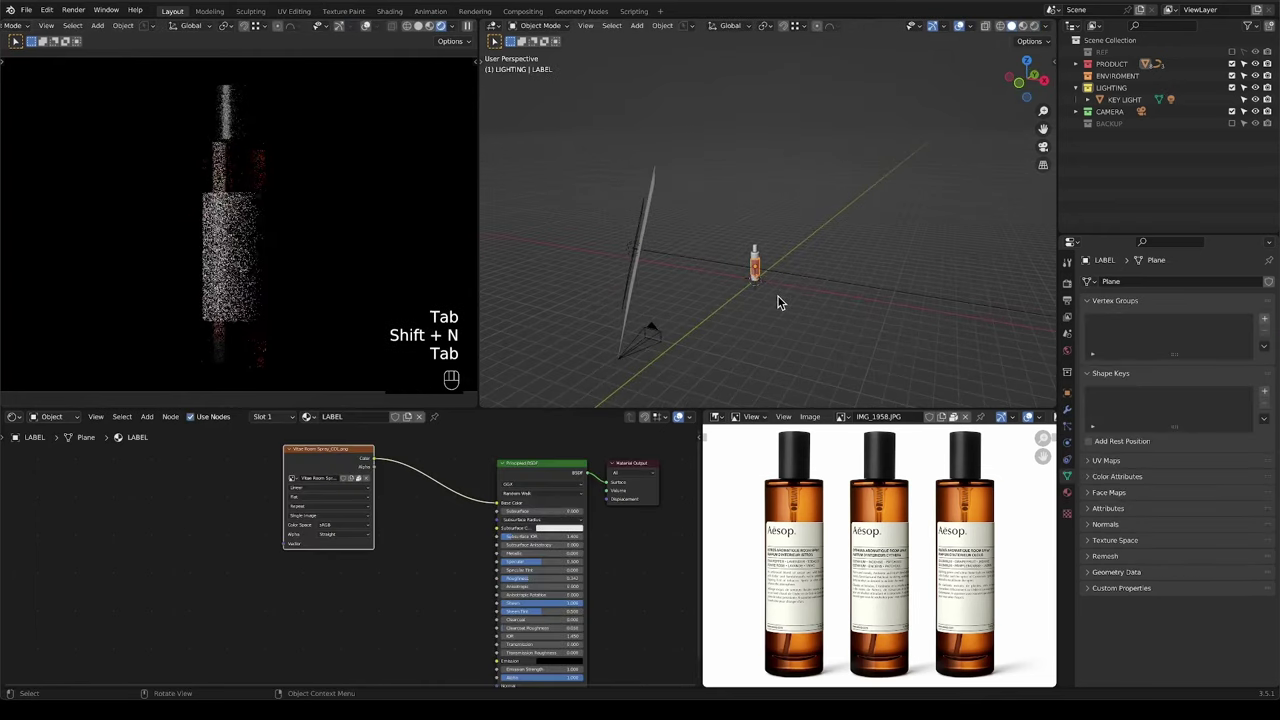
Duplicate the KEY LIGHT plane together with its child area light, leaving the copy in place.
middle_drag(771, 289, 737, 260)
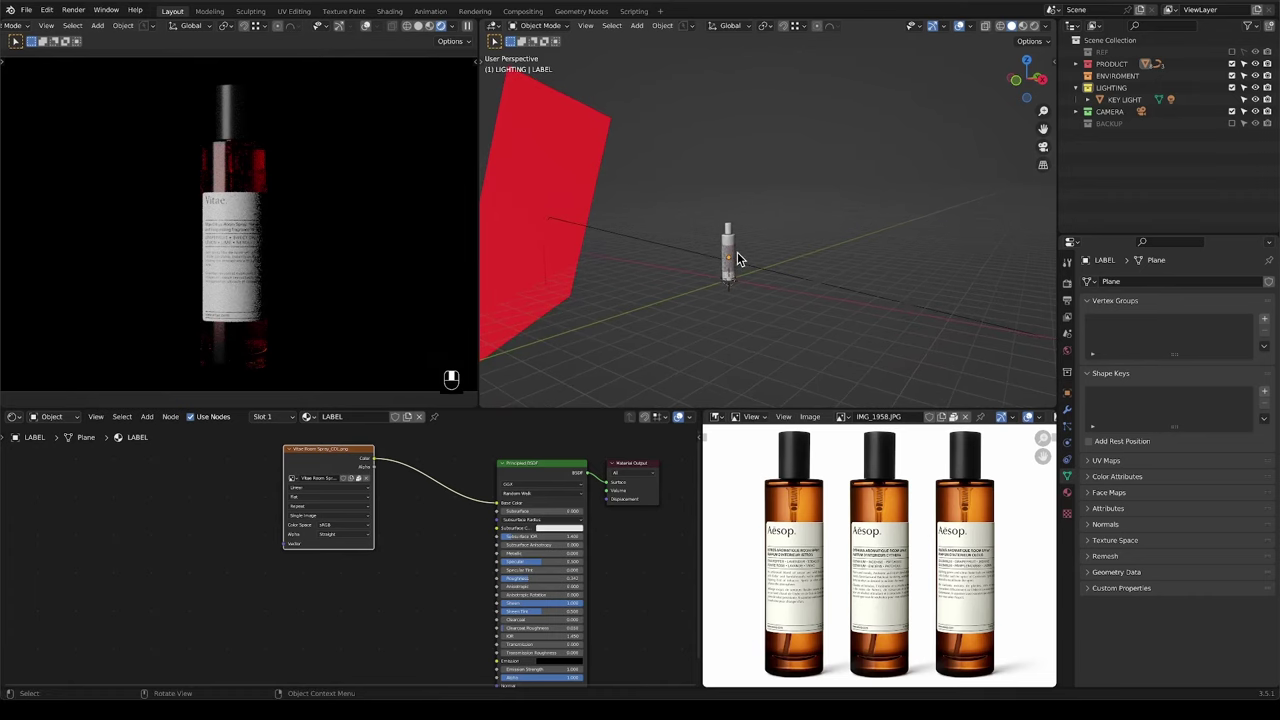
key(shift)
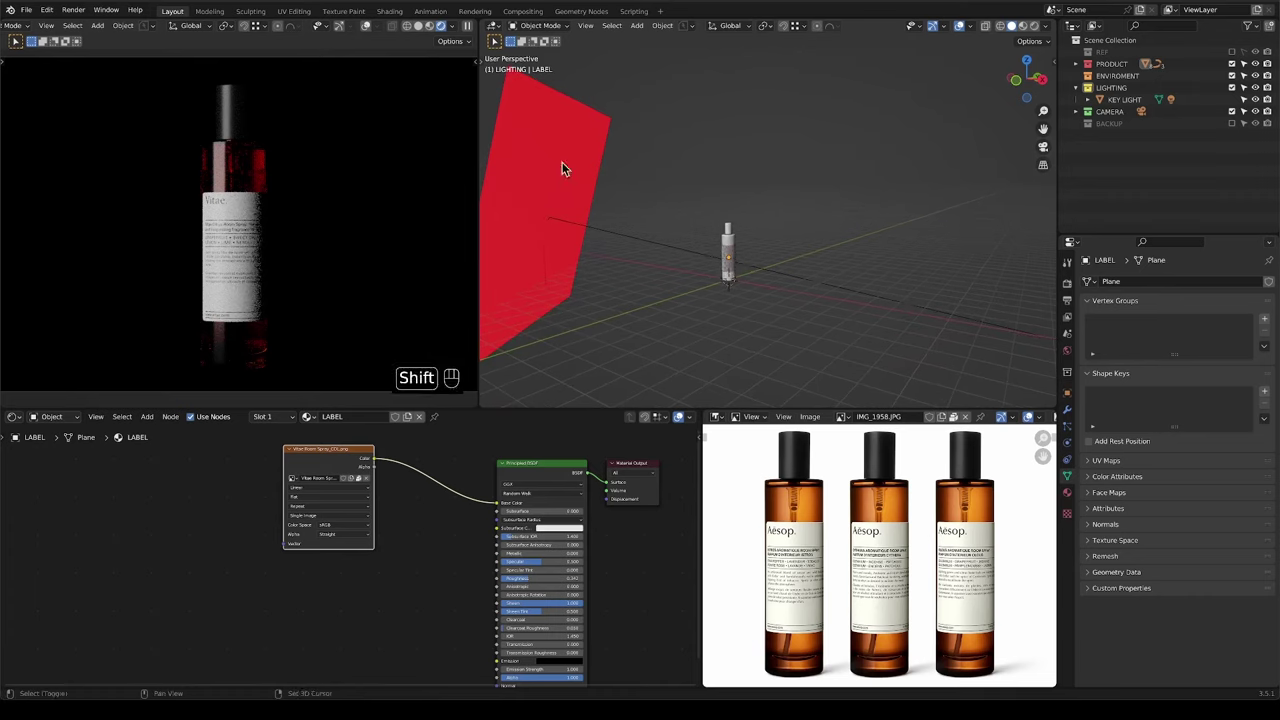
click(535, 143)
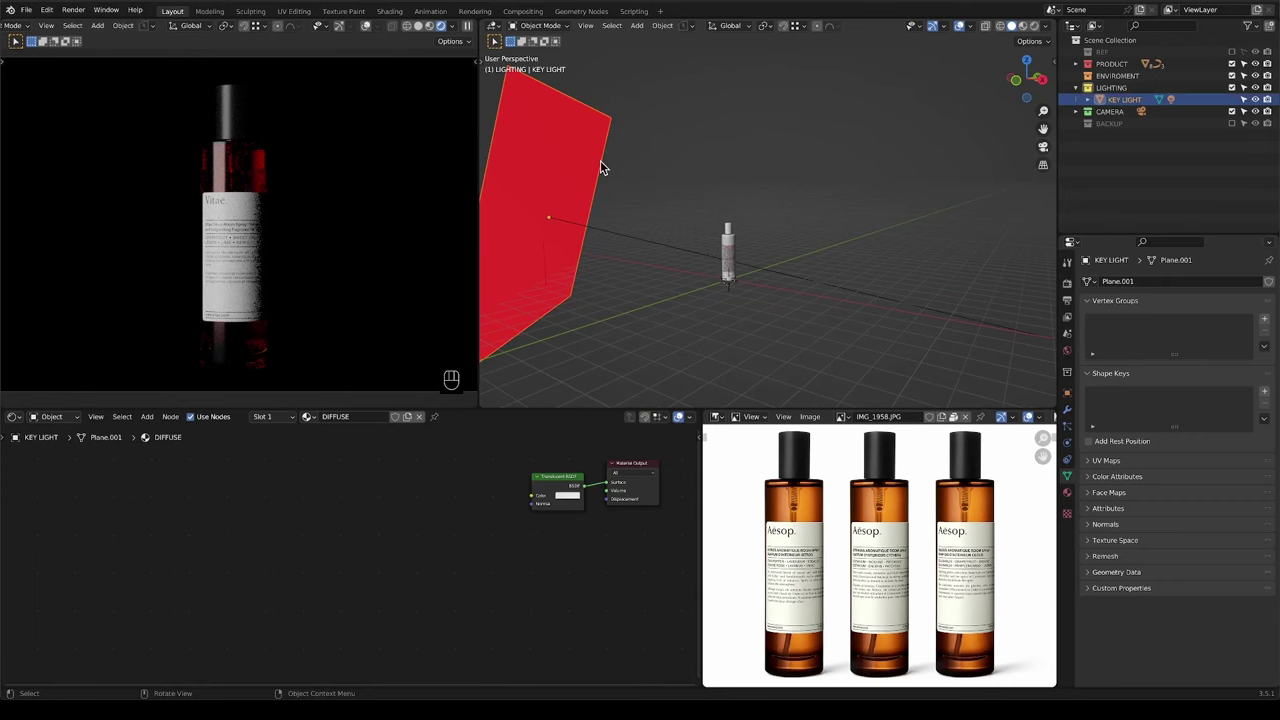
key(shift)
key(shift+bracketright)
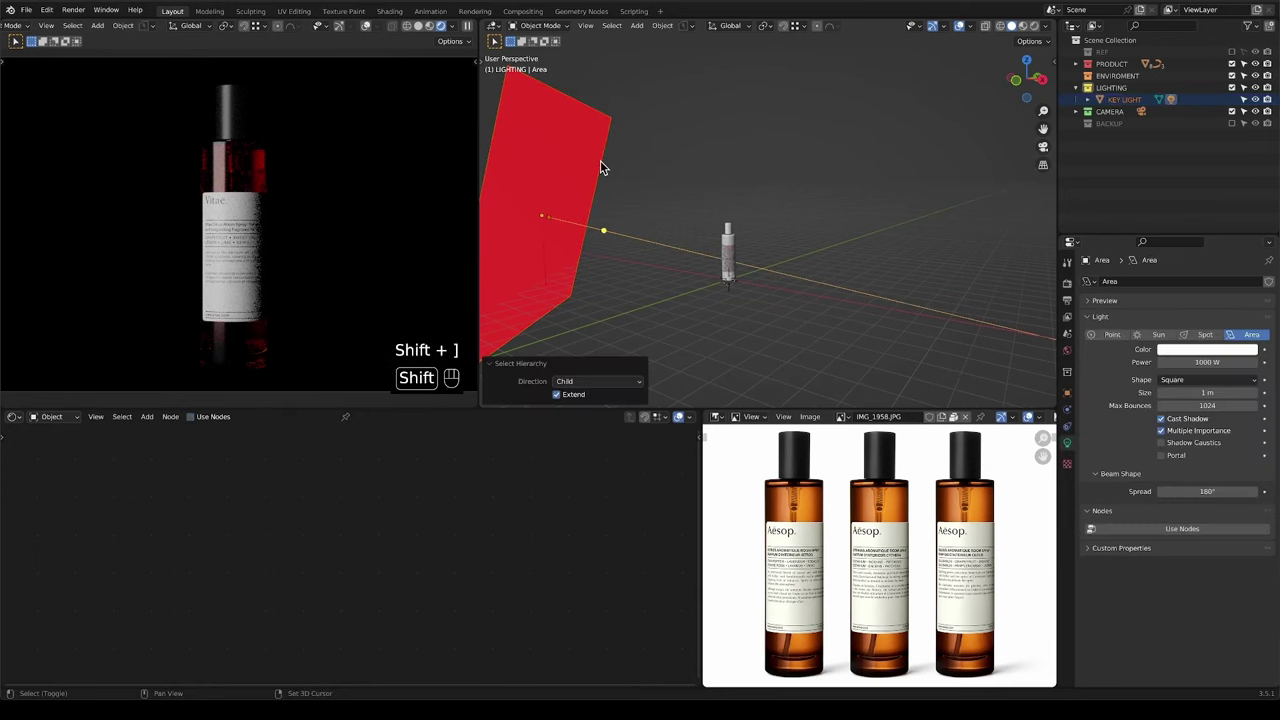
middle_drag(601, 161, 614, 180)
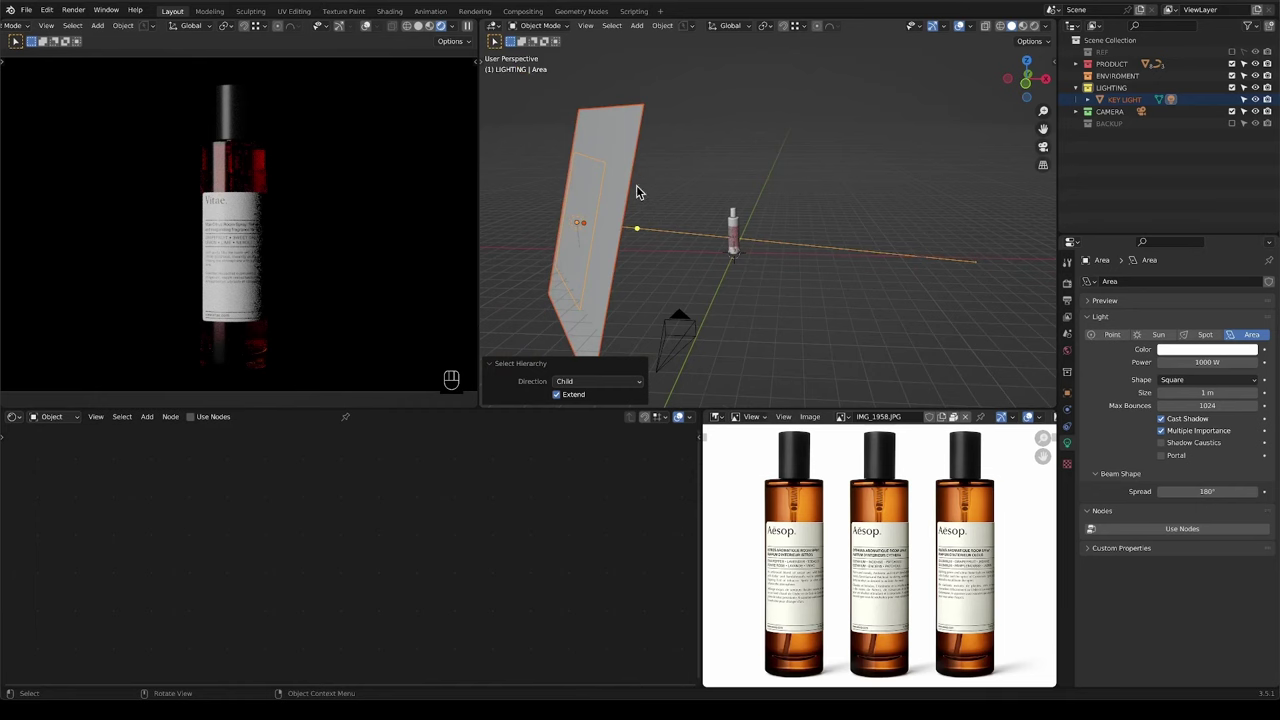
middle_drag(665, 208, 674, 228)
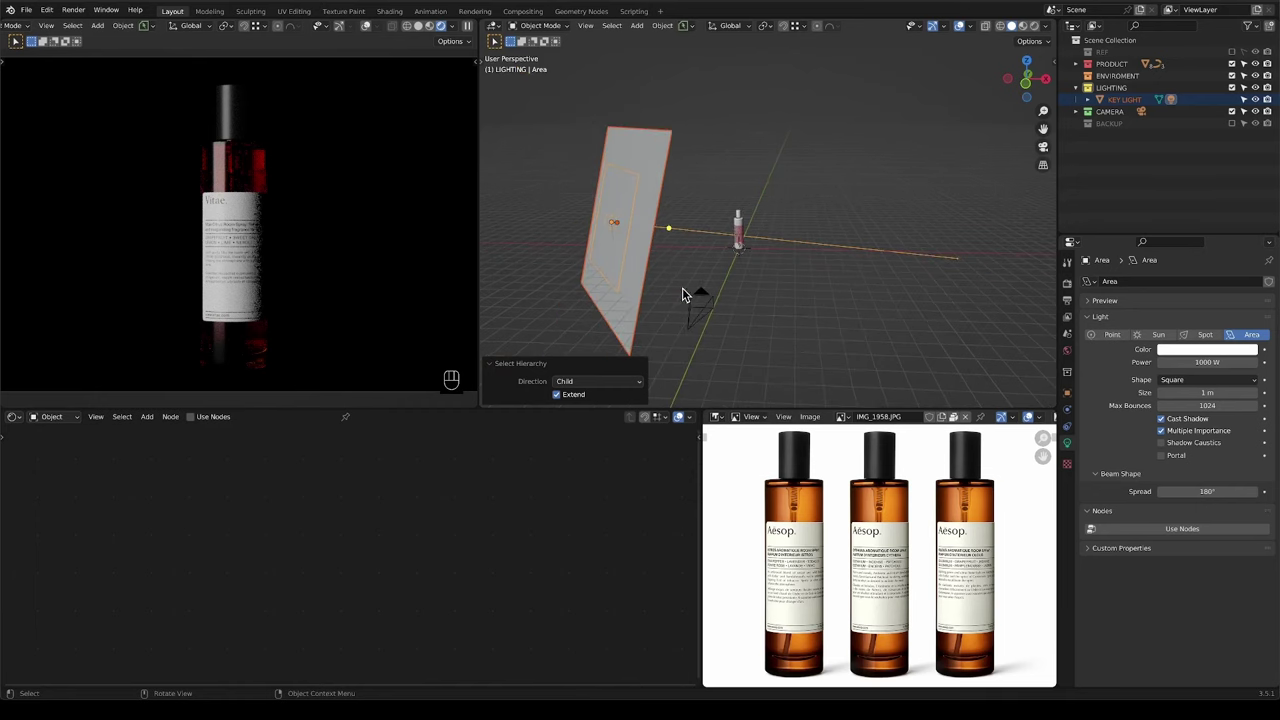
key(shift+d)
right_click(760, 245)
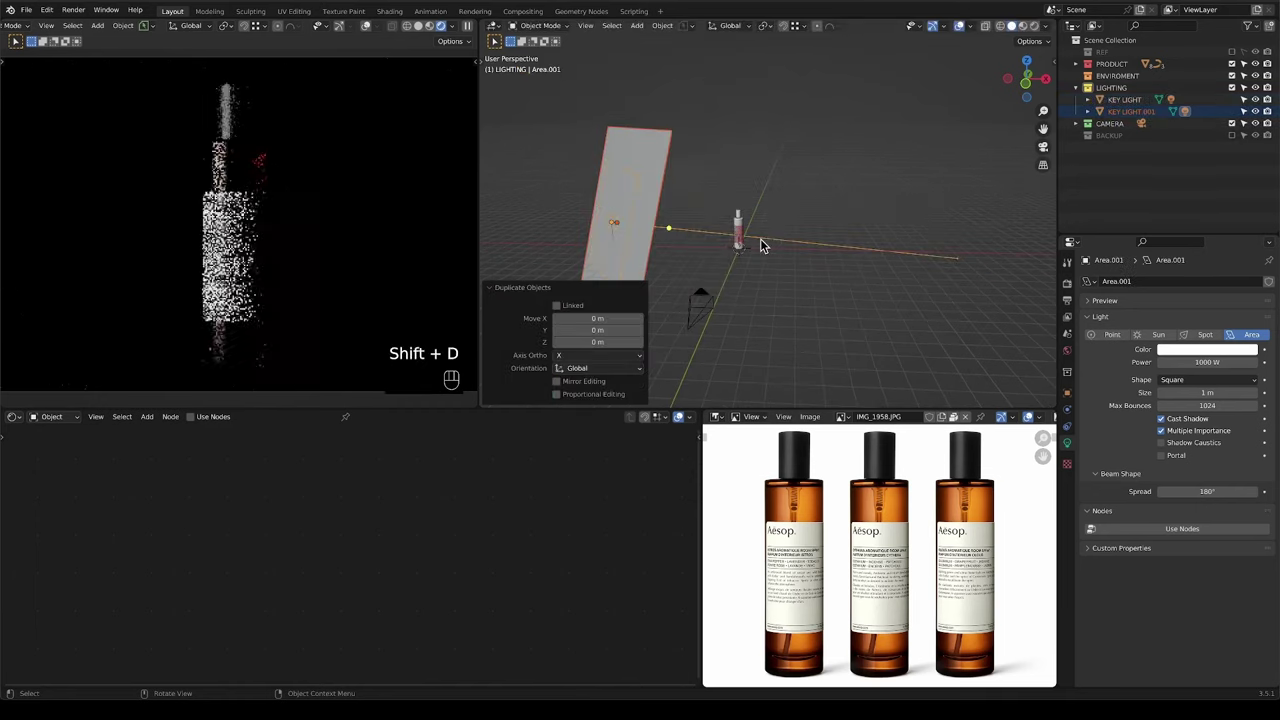
Rename the duplicated light plane LIQUID LIGHT.
double_click(1132, 111)
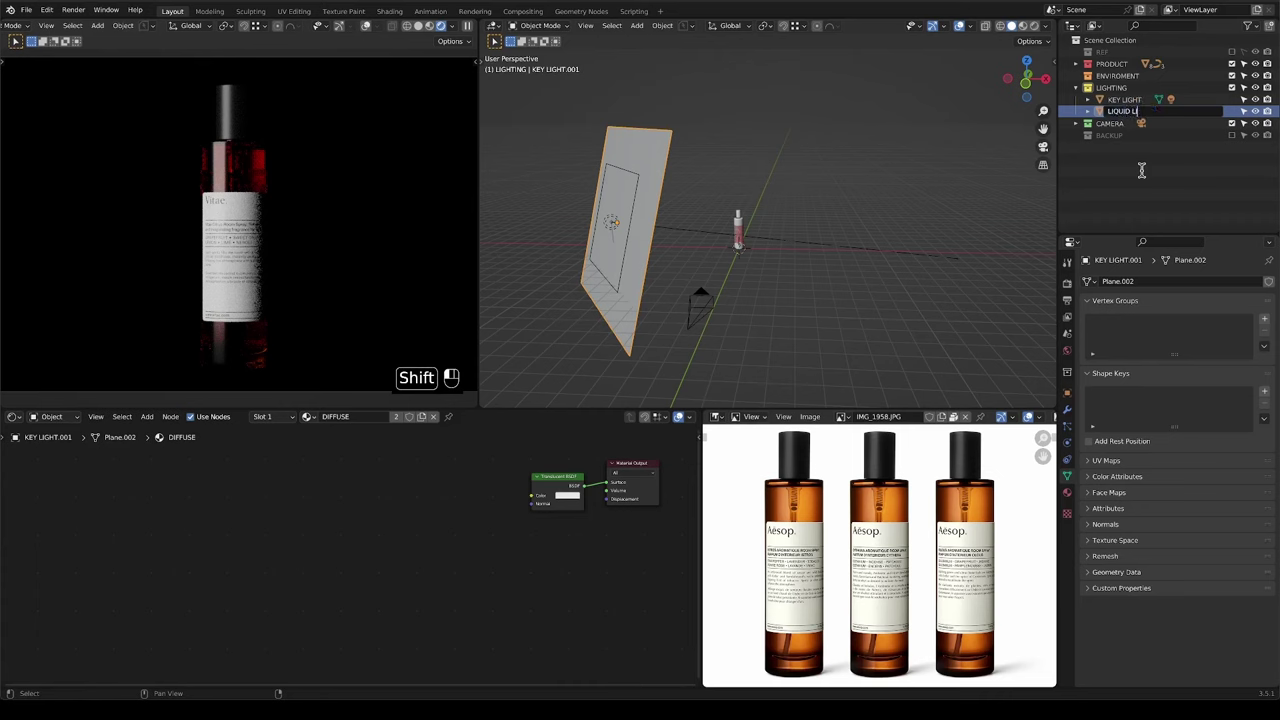
text(LIQUID LIGHT)
key(Return)
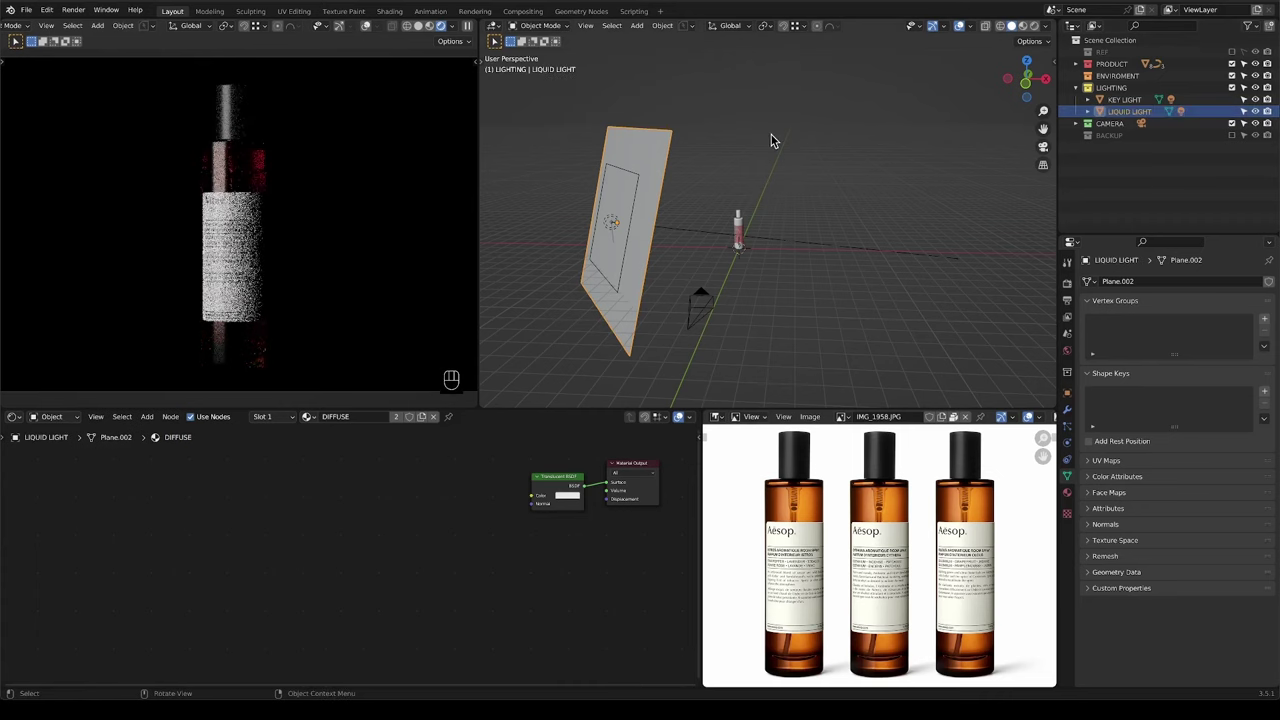
Clear the rotation and location of LIQUID LIGHT to bring it to the world origin.
click(662, 144)
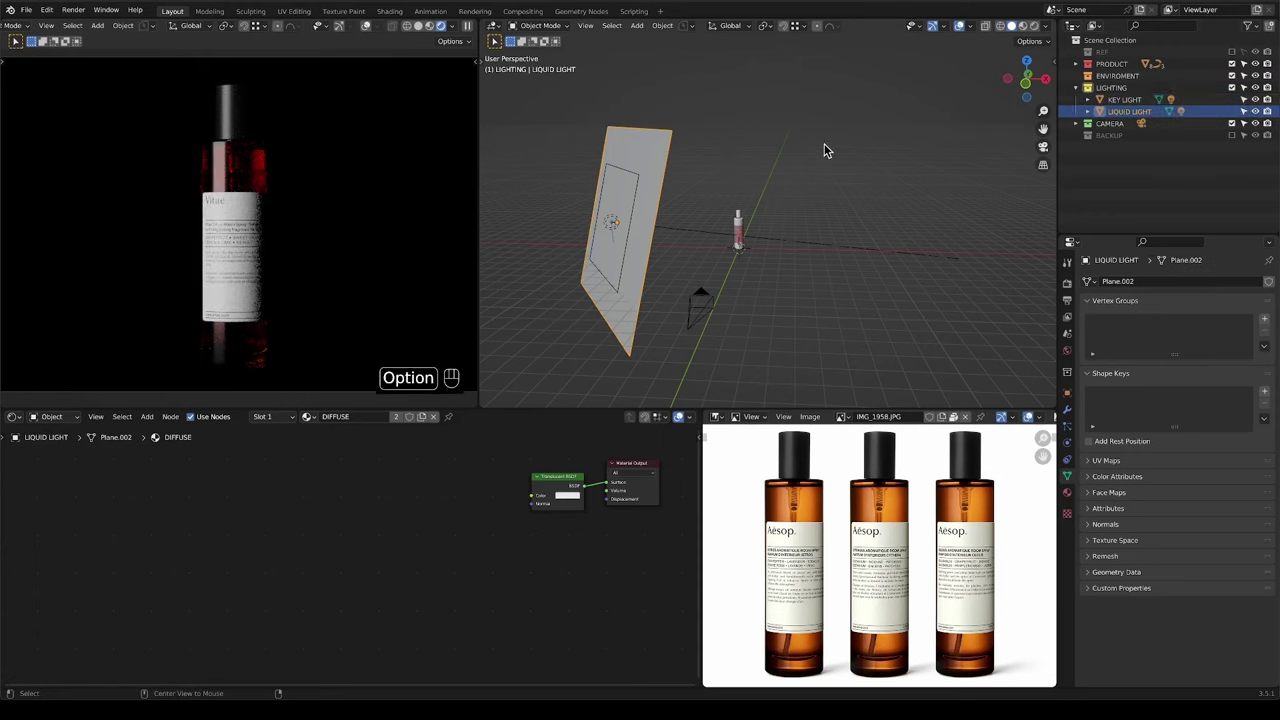
key(alt+r)
key(alt+g)
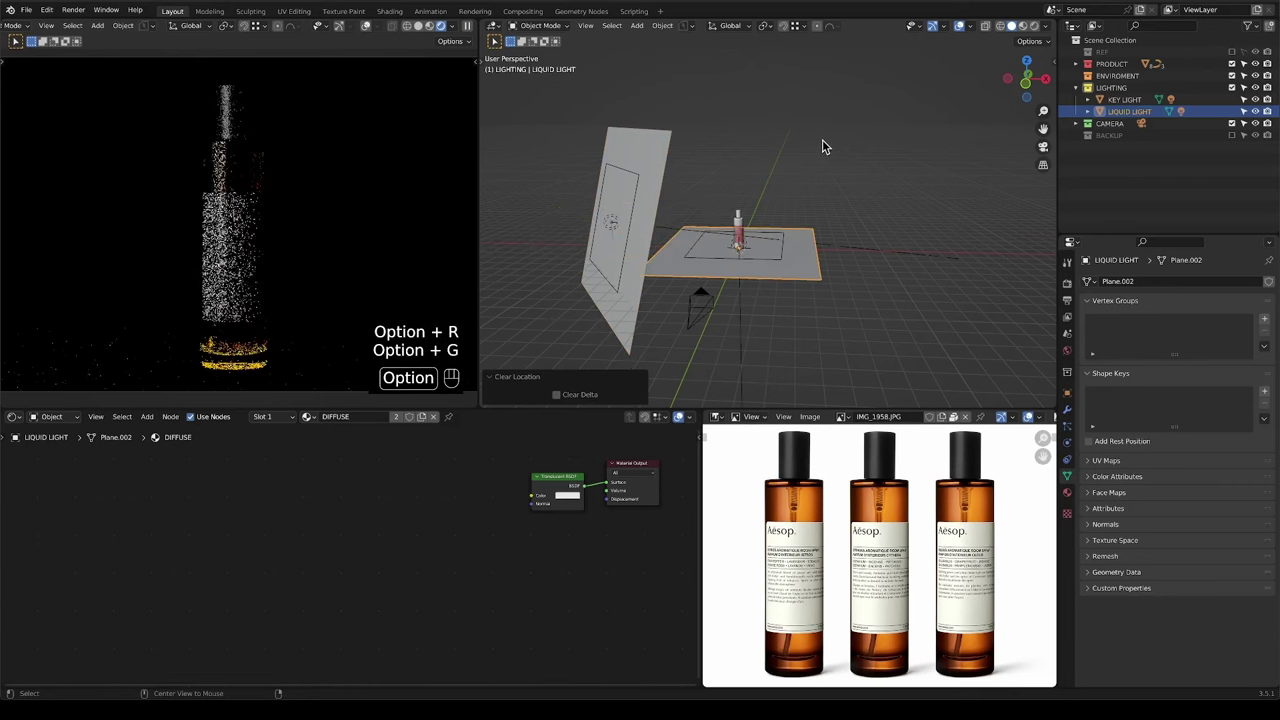
Move LIQUID LIGHT about 4.3 m along the global Y axis, behind the bottle.
middle_drag(787, 246, 826, 270)
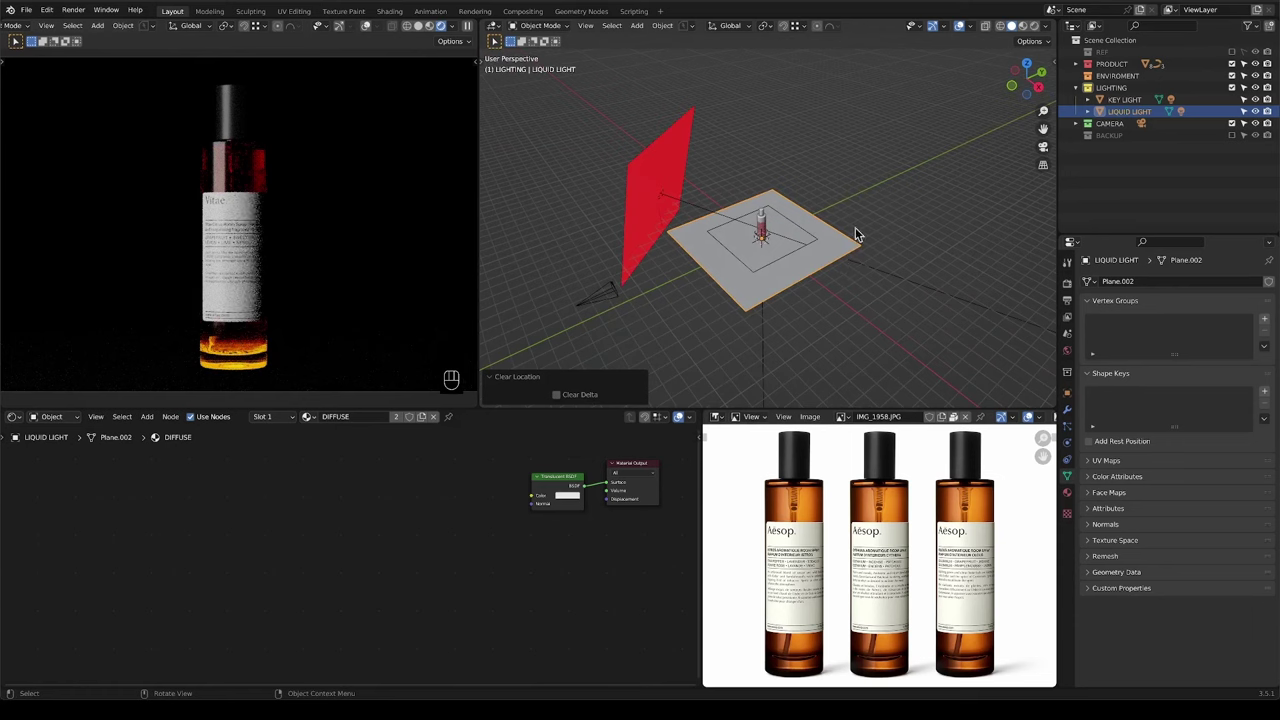
key(g)
key(y)
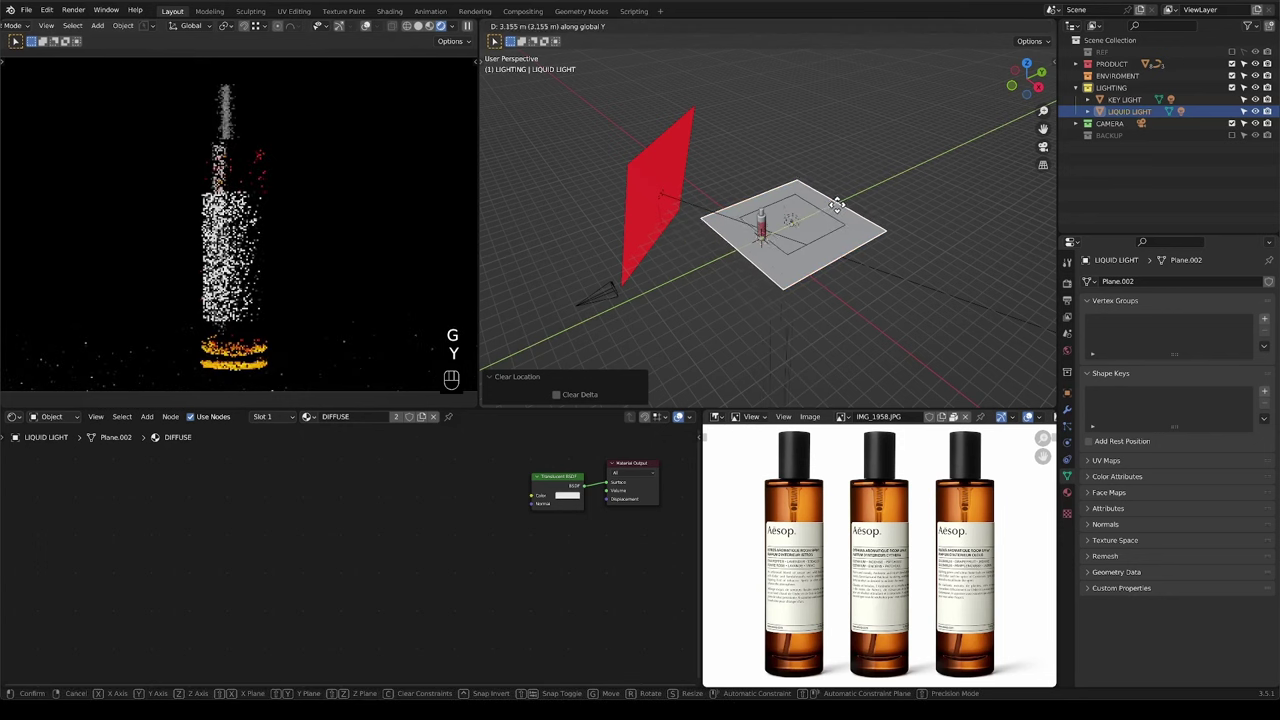
click(846, 199)
Rotate LIQUID LIGHT -90° about the global X axis so it stands upright facing the bottle.
key(r)
key(x)
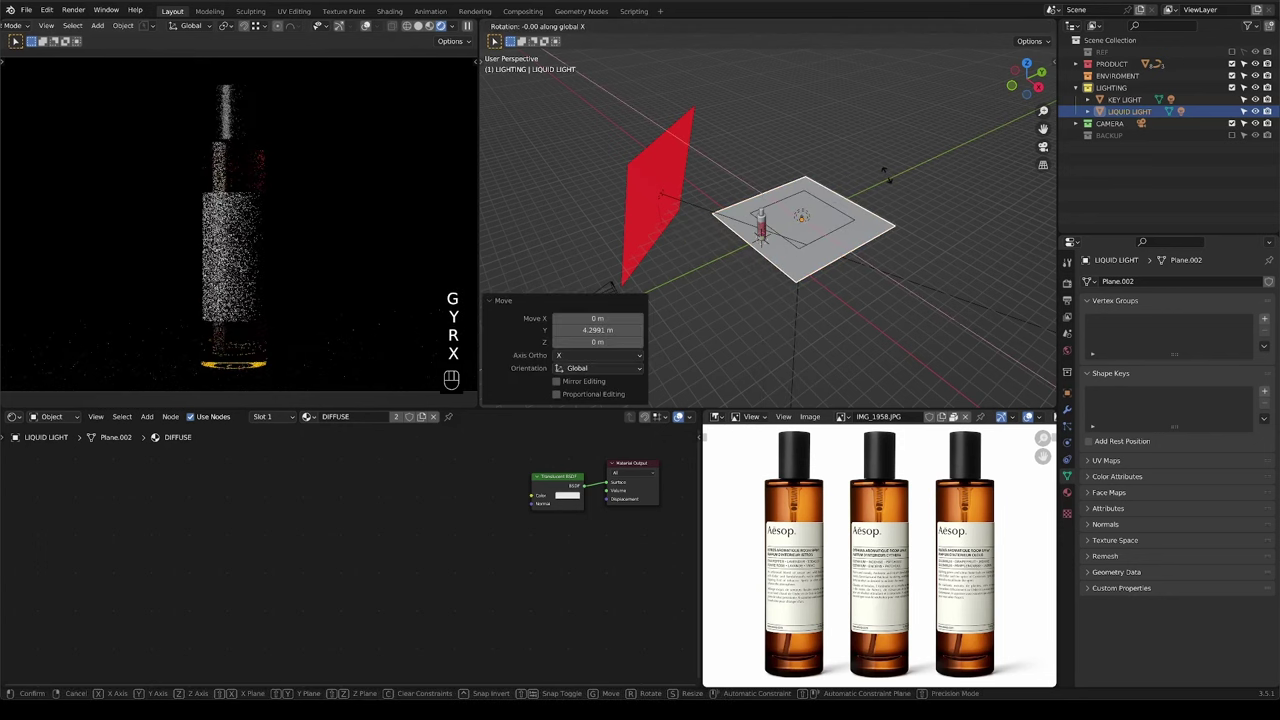
key(KP_9)
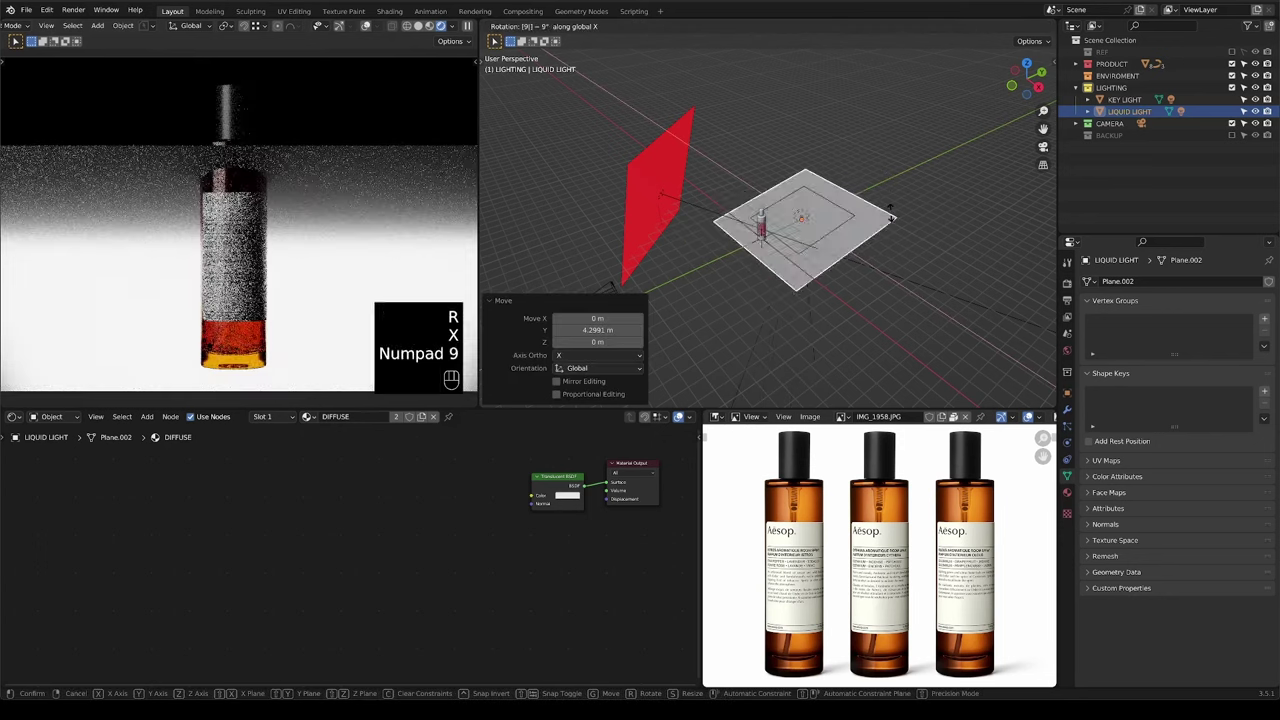
key(KP_0)
key(KP_Subtract)
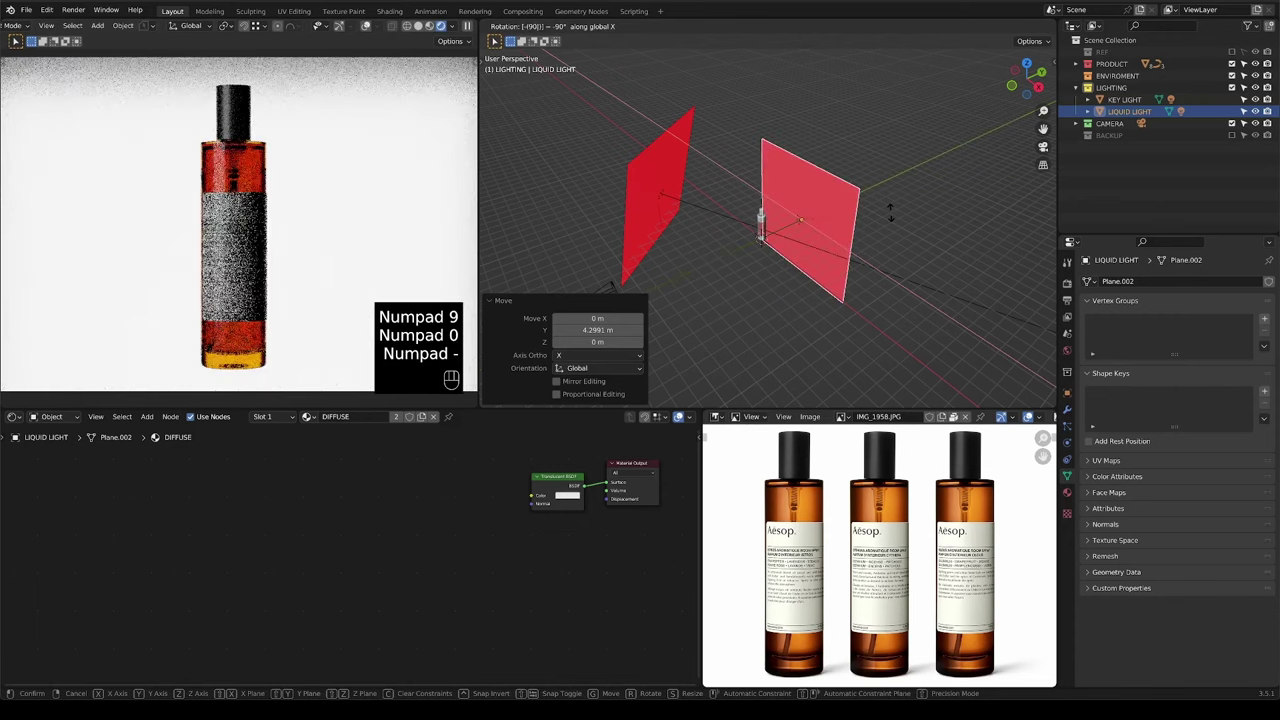
key(KP_Enter)
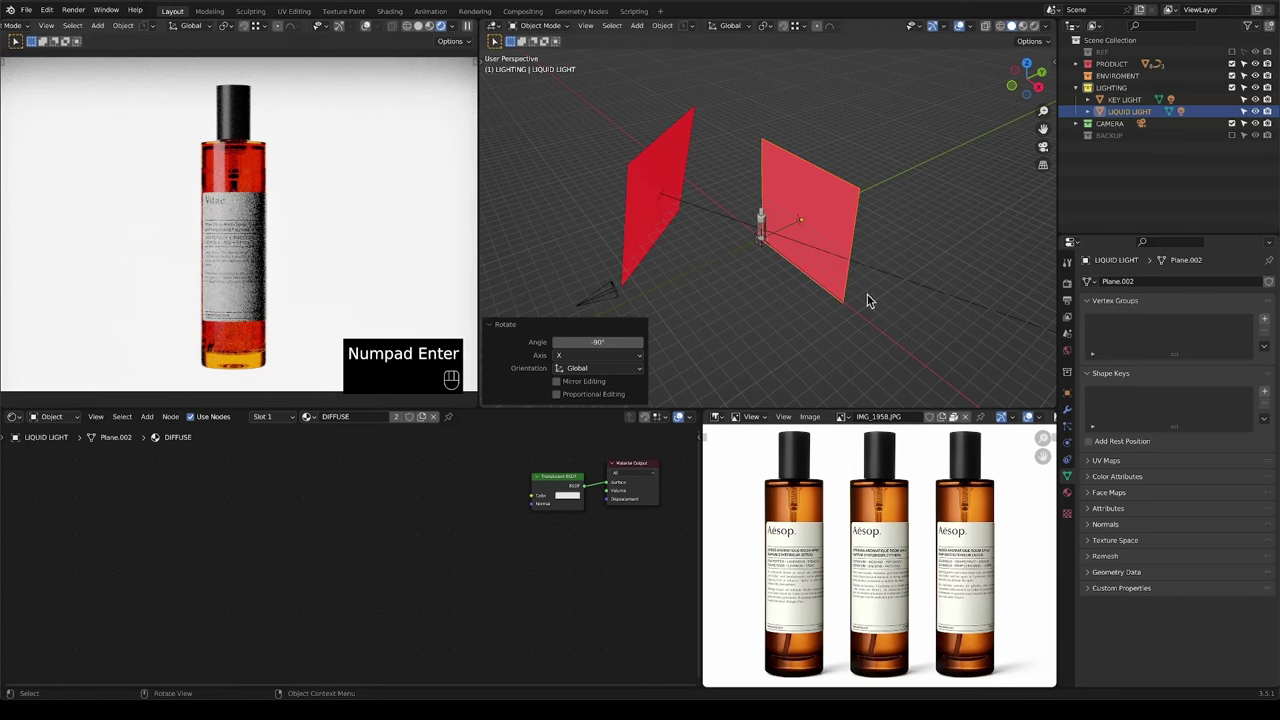
click(925, 262)
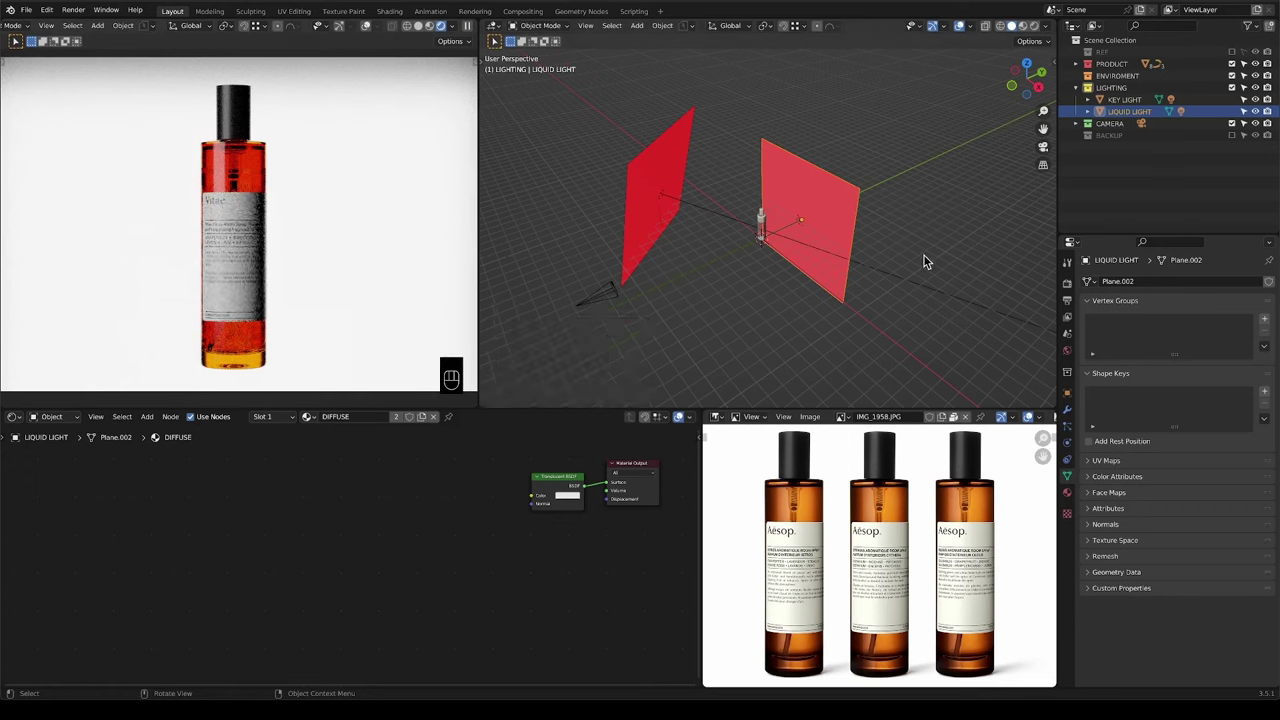
Disable camera ray visibility for LIQUID LIGHT in its object properties.
click(1067, 395)
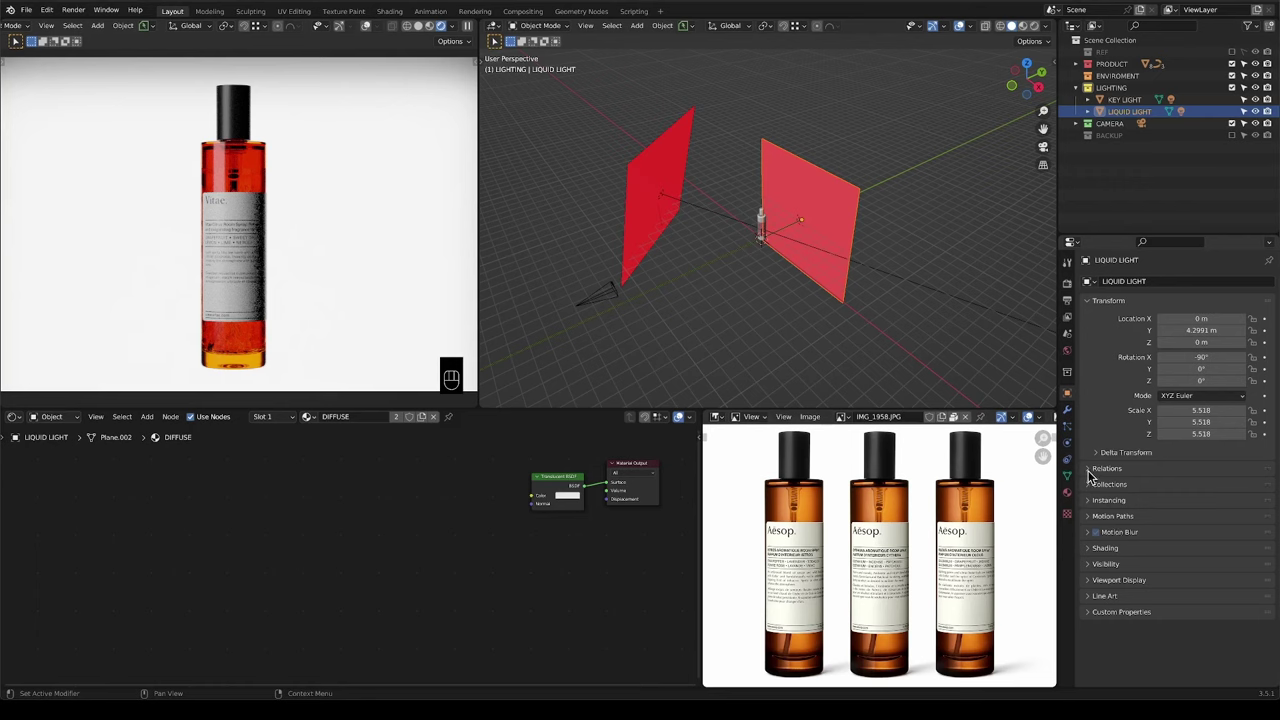
click(1090, 565)
scroll(1092, 570, down, 4)
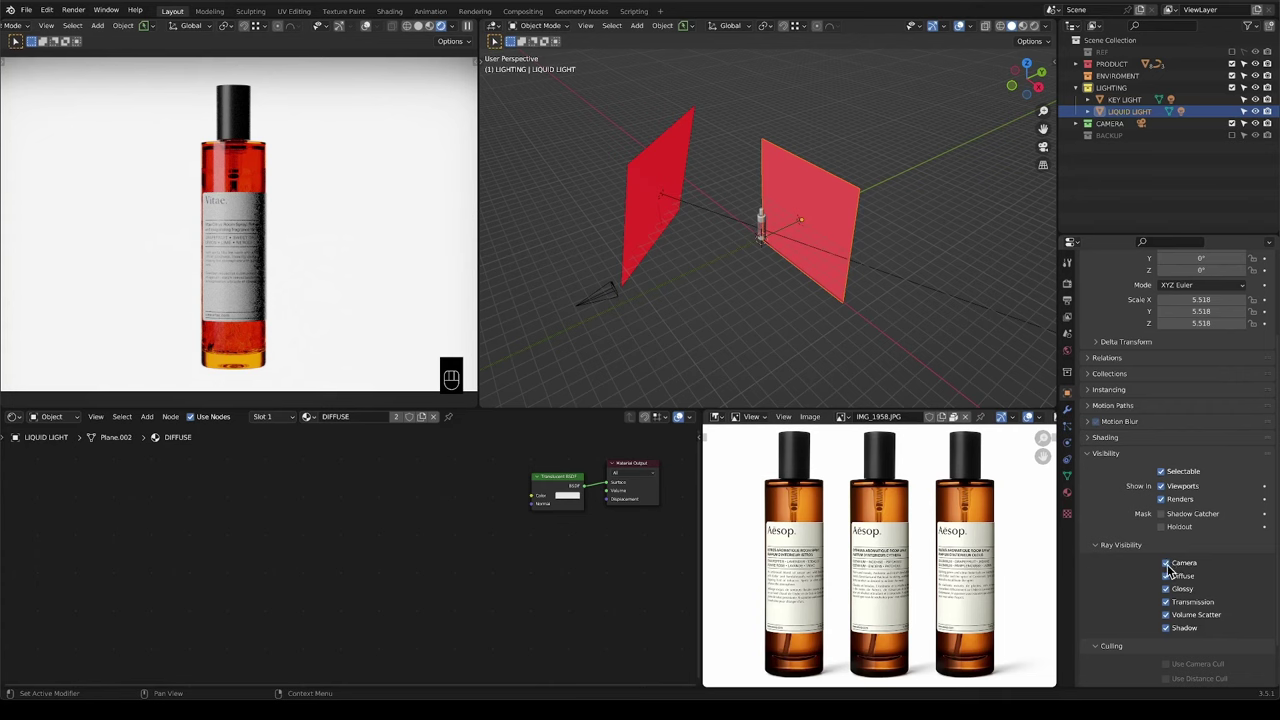
click(1165, 563)
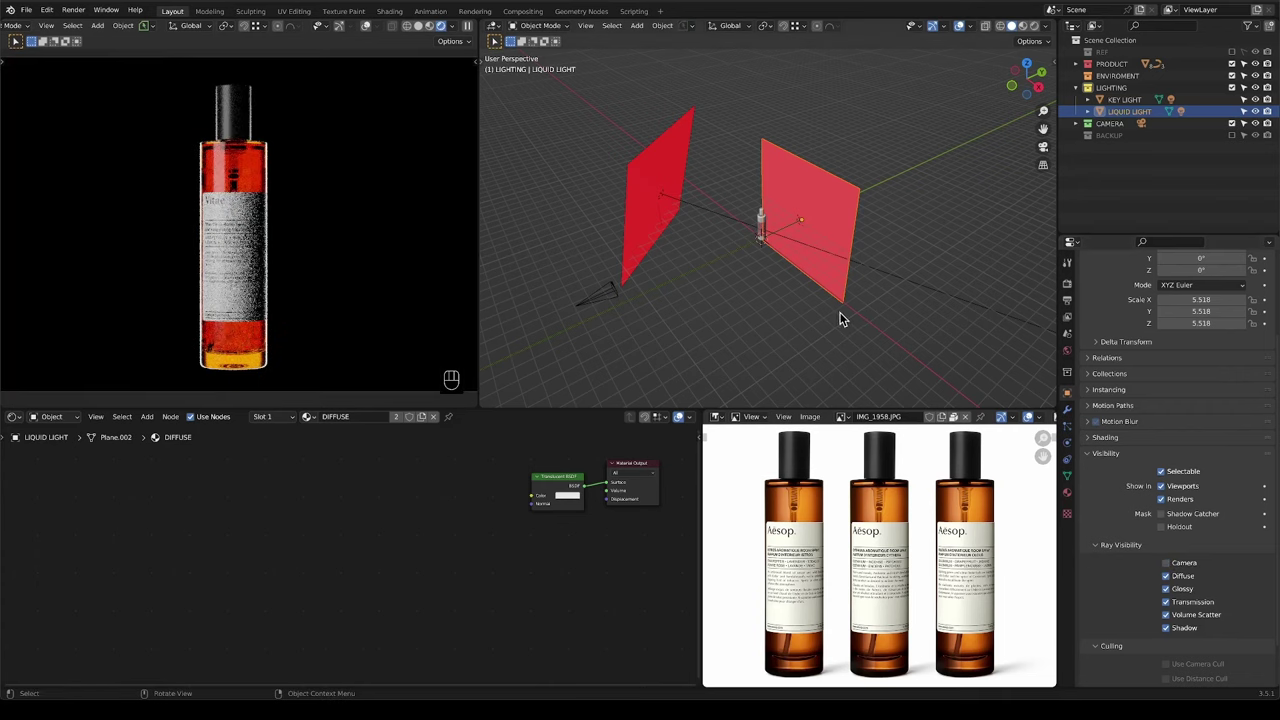
Narrow LIQUID LIGHT's area light along global X, scaling it by about 0.20 and again by about 0.73.
middle_drag(852, 240, 802, 215)
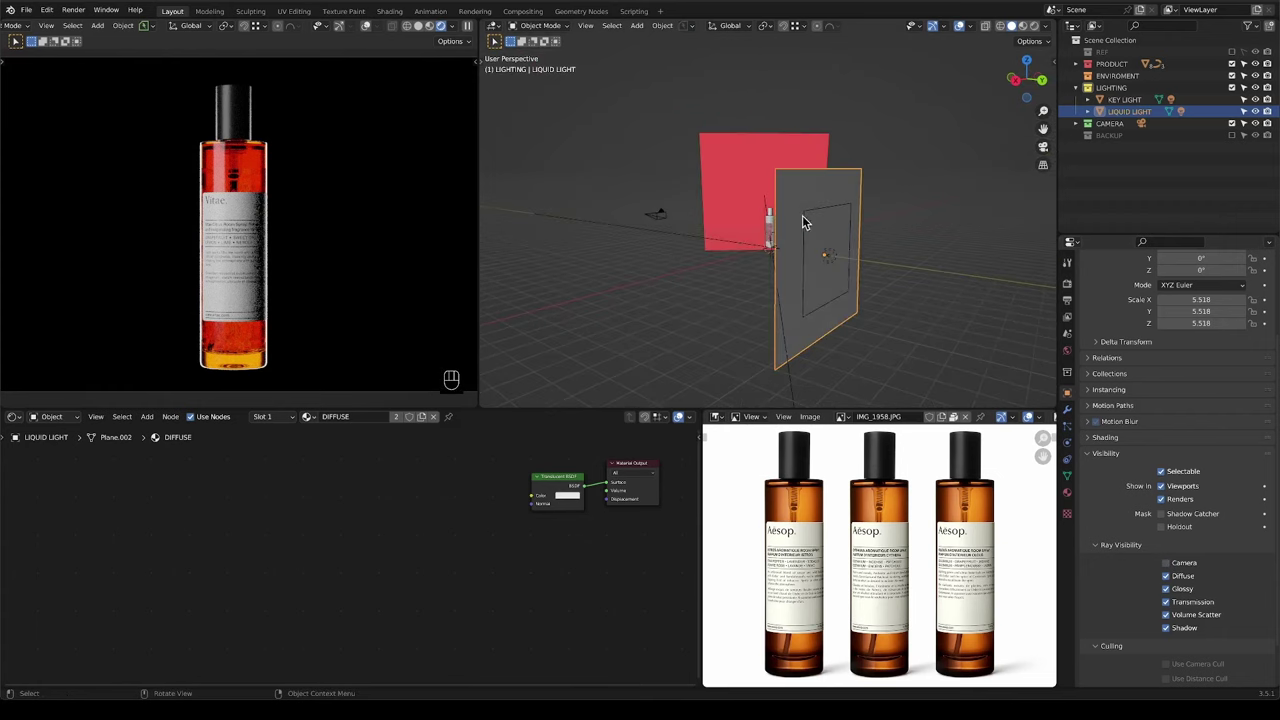
click(805, 213)
key(s)
key(x)
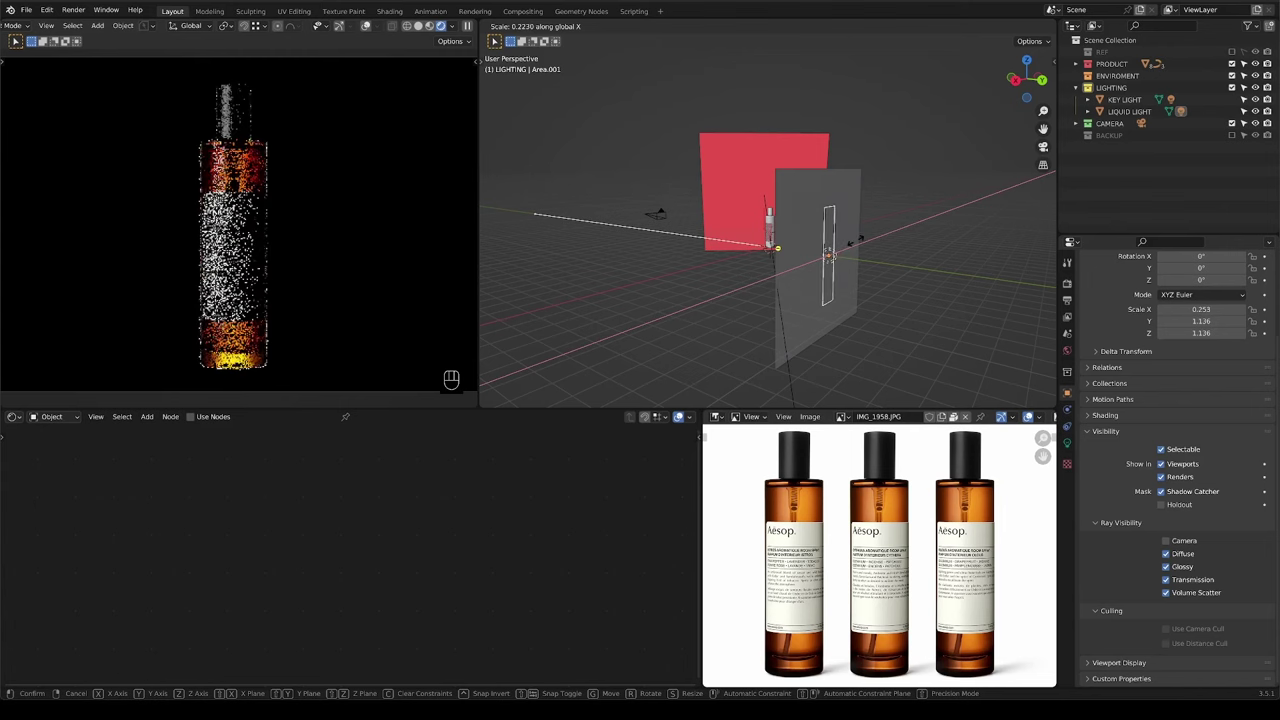
click(866, 250)
key(s)
key(x)
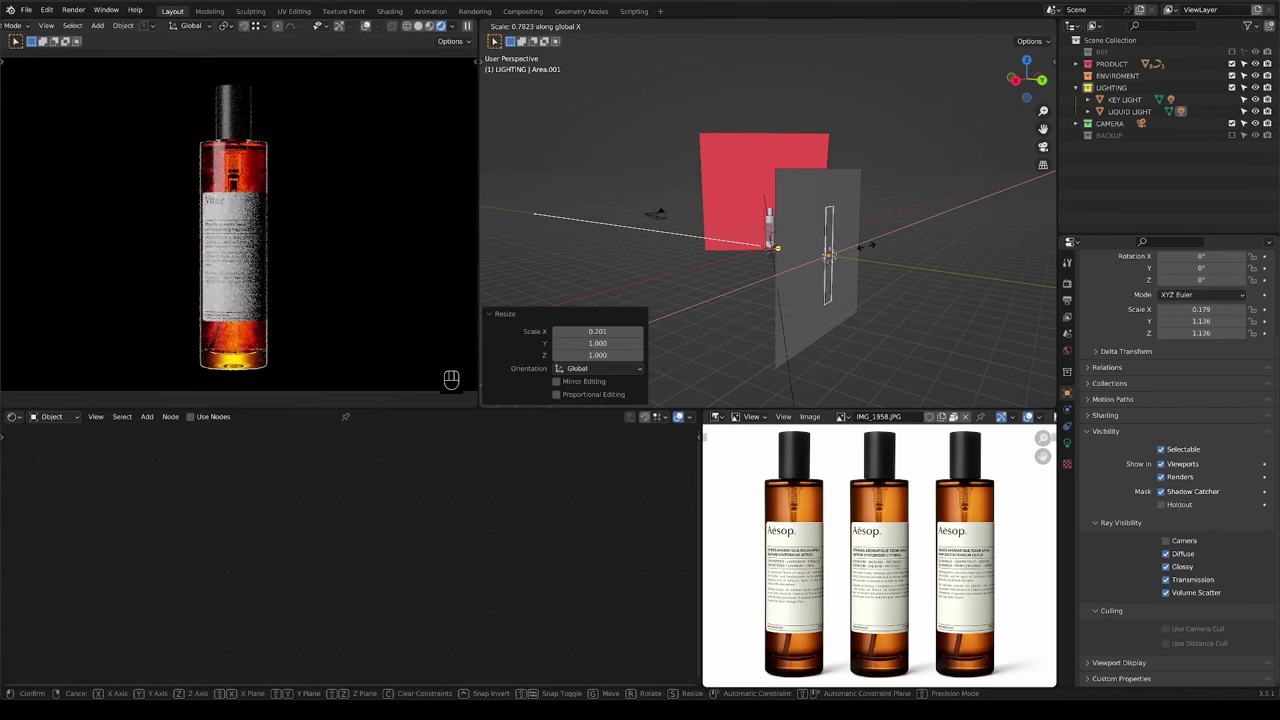
click(862, 247)
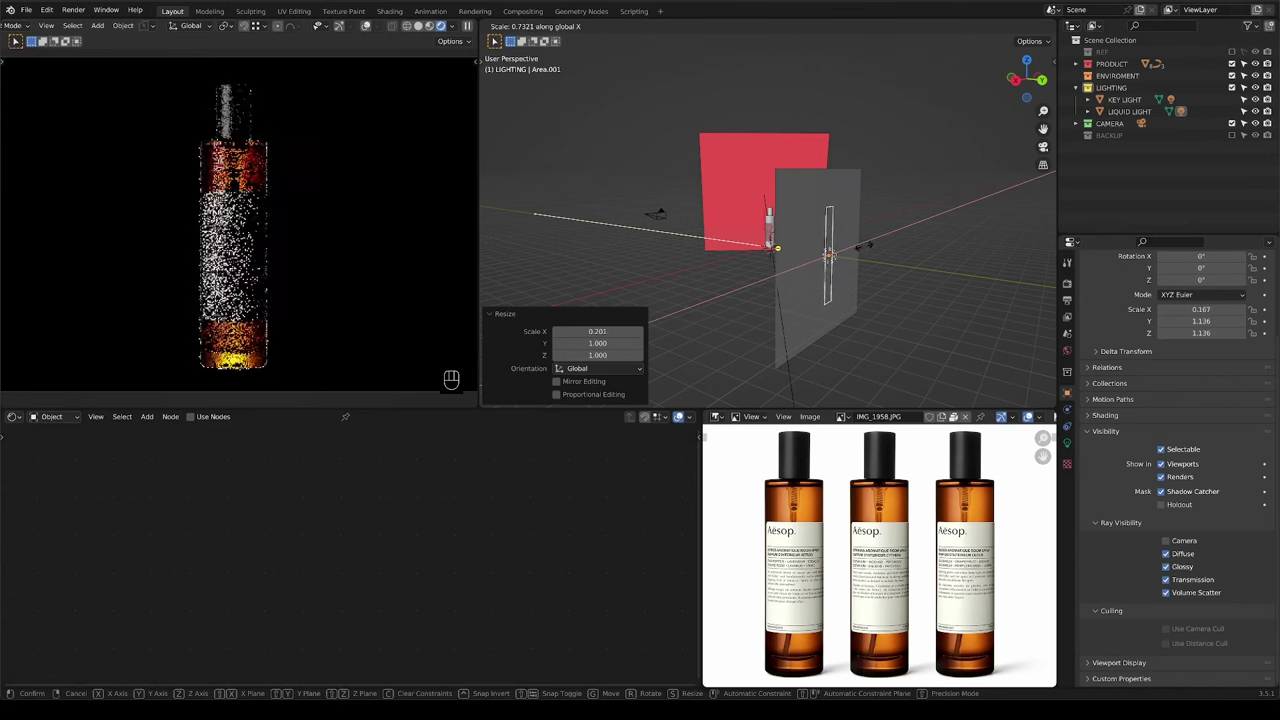
Set the beam spread of LIQUID LIGHT's area light to 120°.
click(1065, 445)
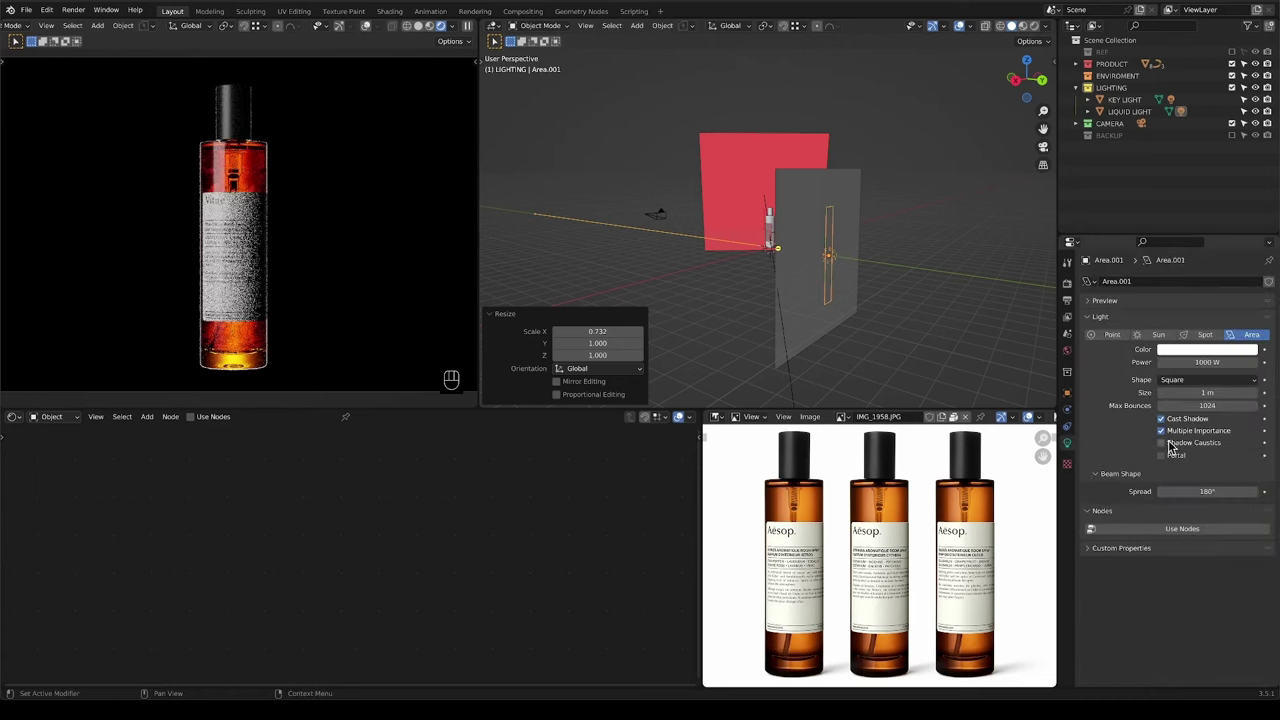
click(1211, 490)
text(120)
key(Return)
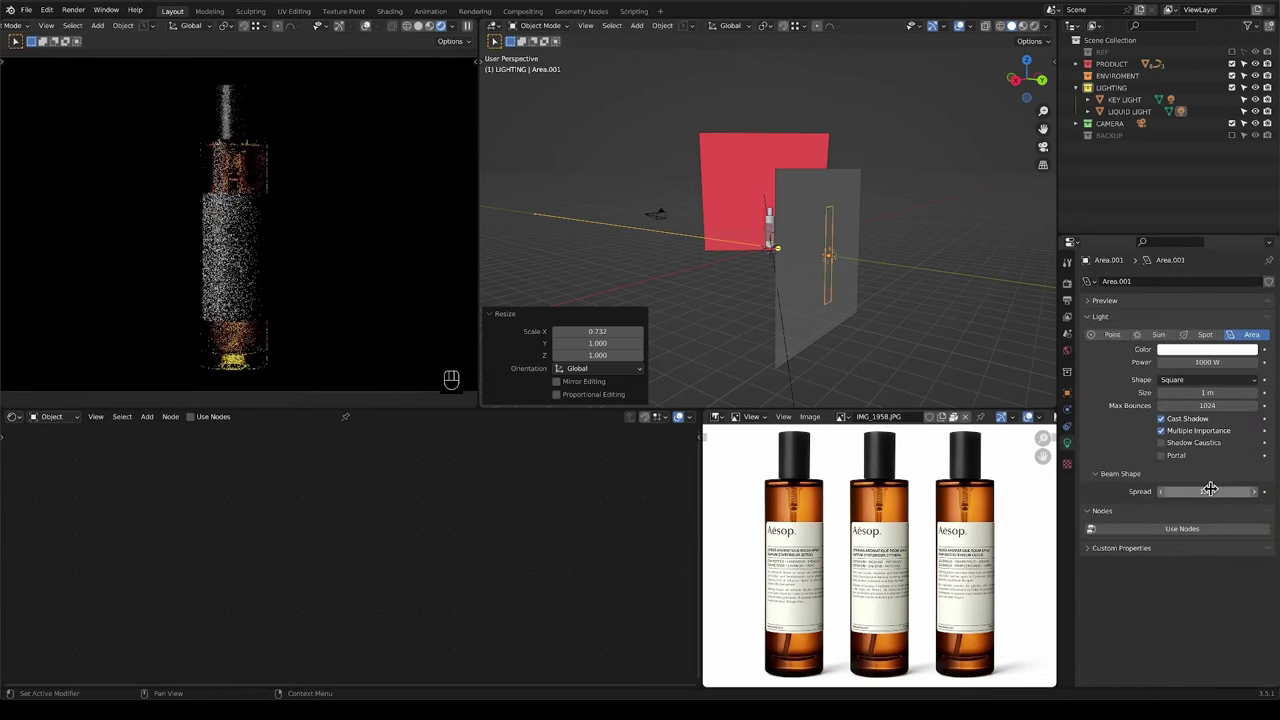
Widen LIQUID LIGHT's area light along global X by a factor of about 1.22.
key(s)
key(x)
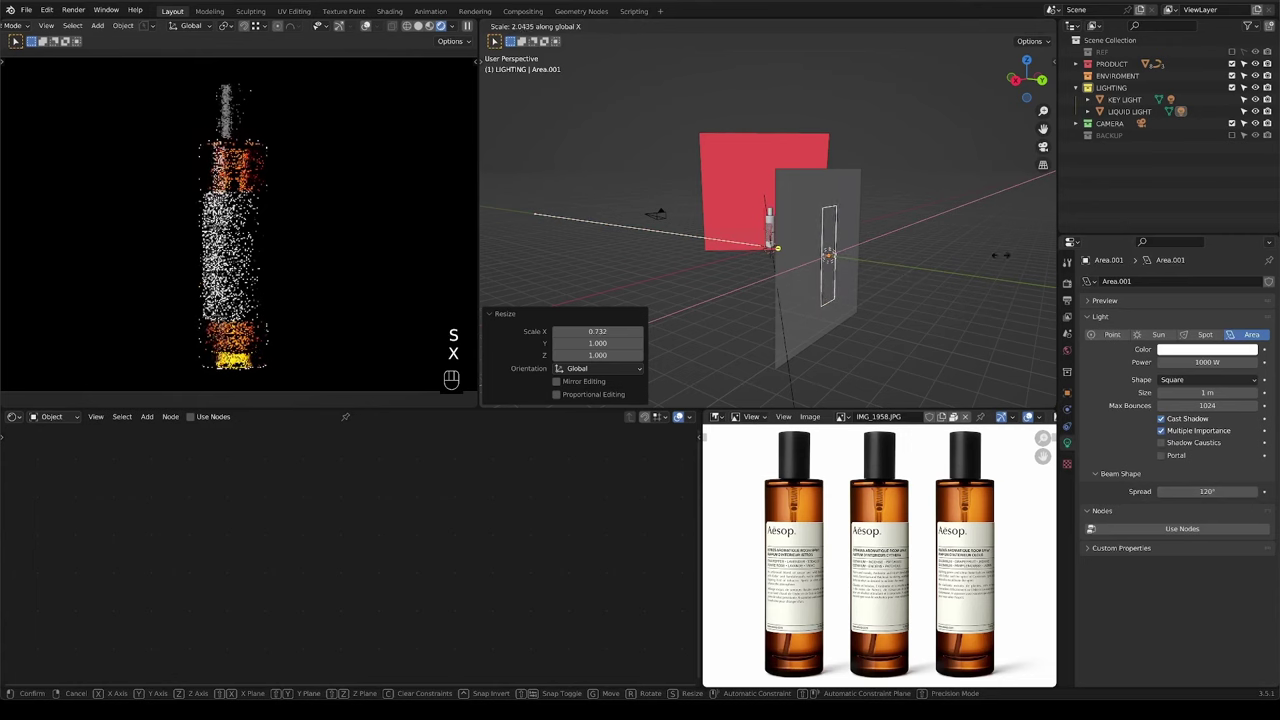
click(930, 263)
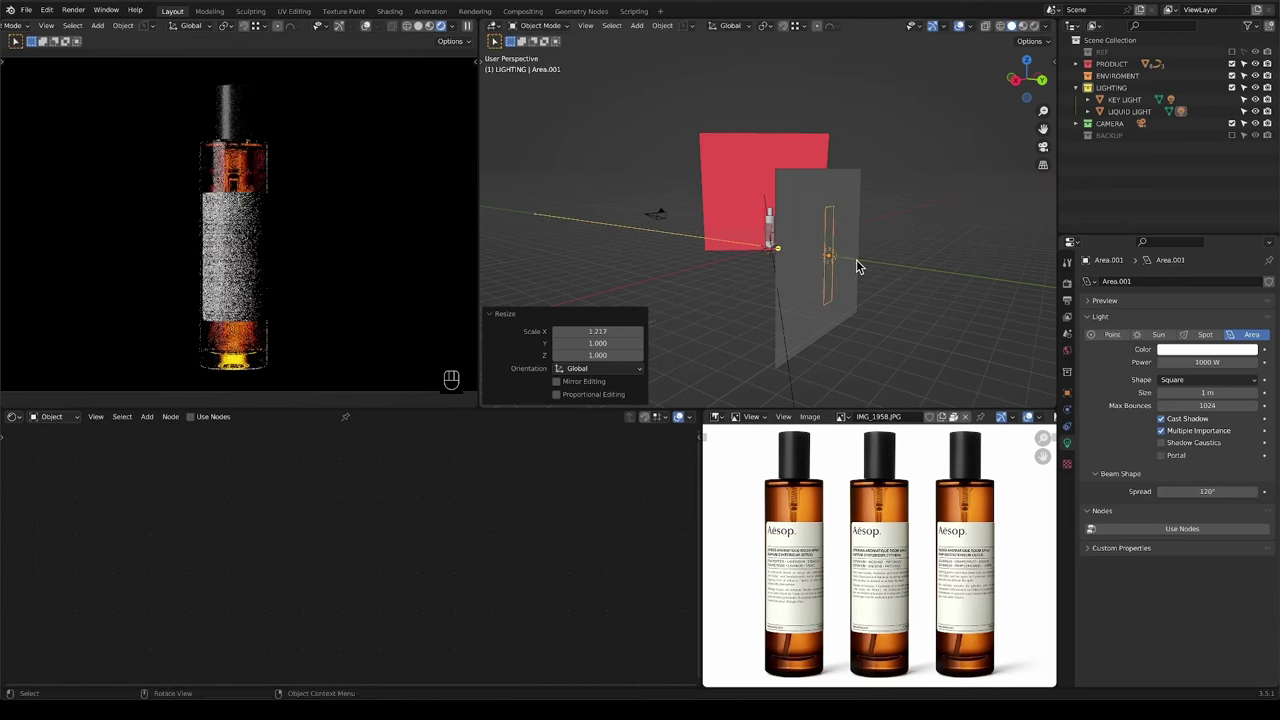
Move LIQUID LIGHT's area light about 1.88 m along global Y, away from its diffuser plane.
key(g)
key(x)
key(y)
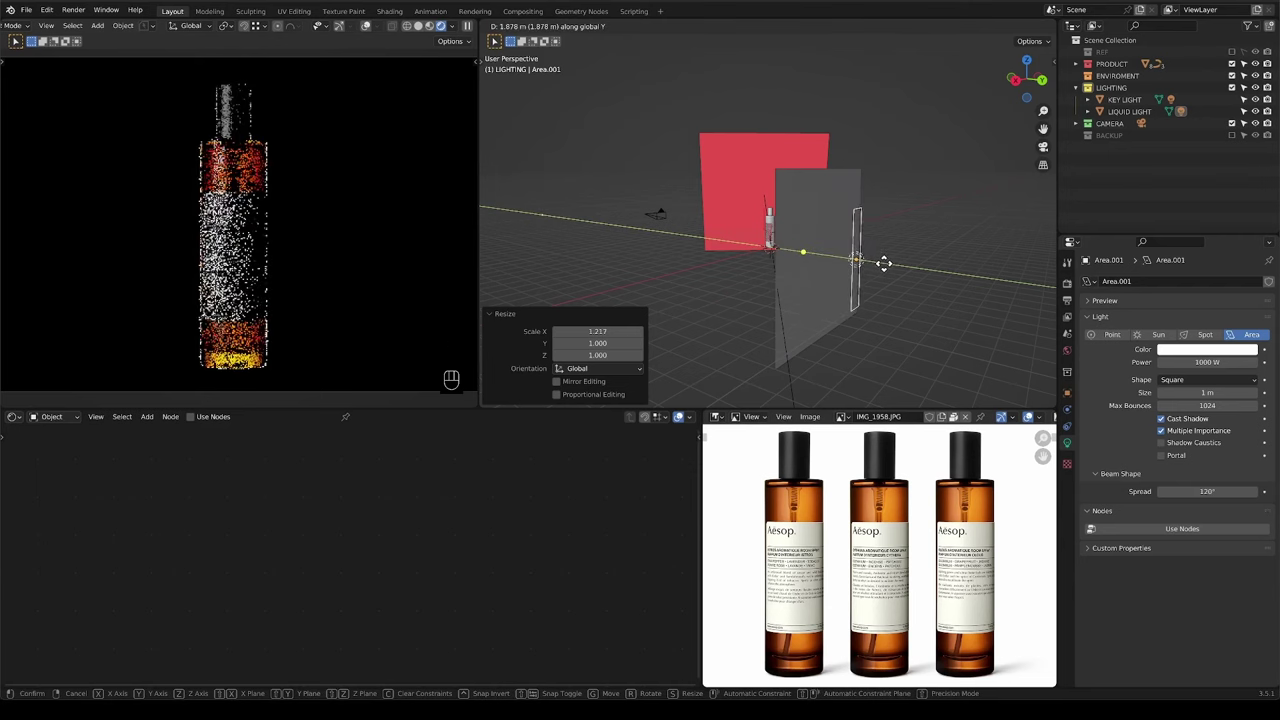
click(878, 263)
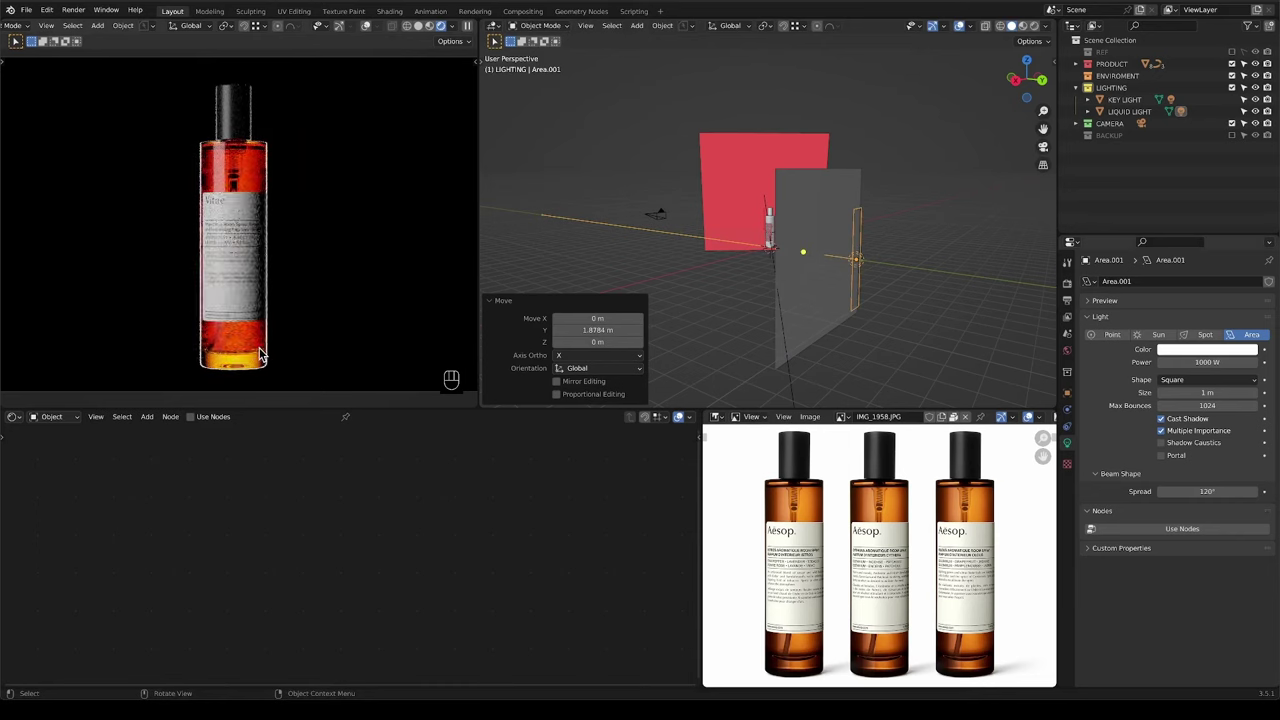
Examine the liquid at the bottle's base in the rendered view and the bottle model up close.
scroll(260, 355, up, 3)
shift+middle_drag(260, 355, 266, 210)
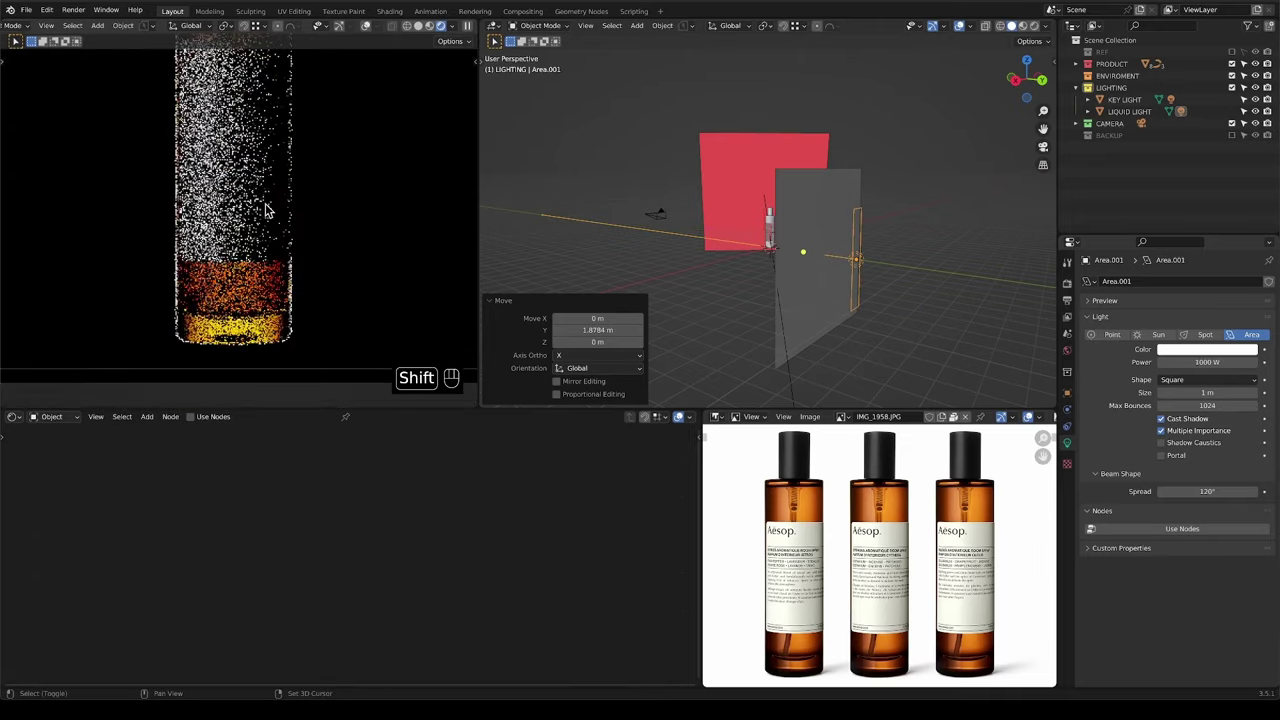
scroll(257, 340, up, 5)
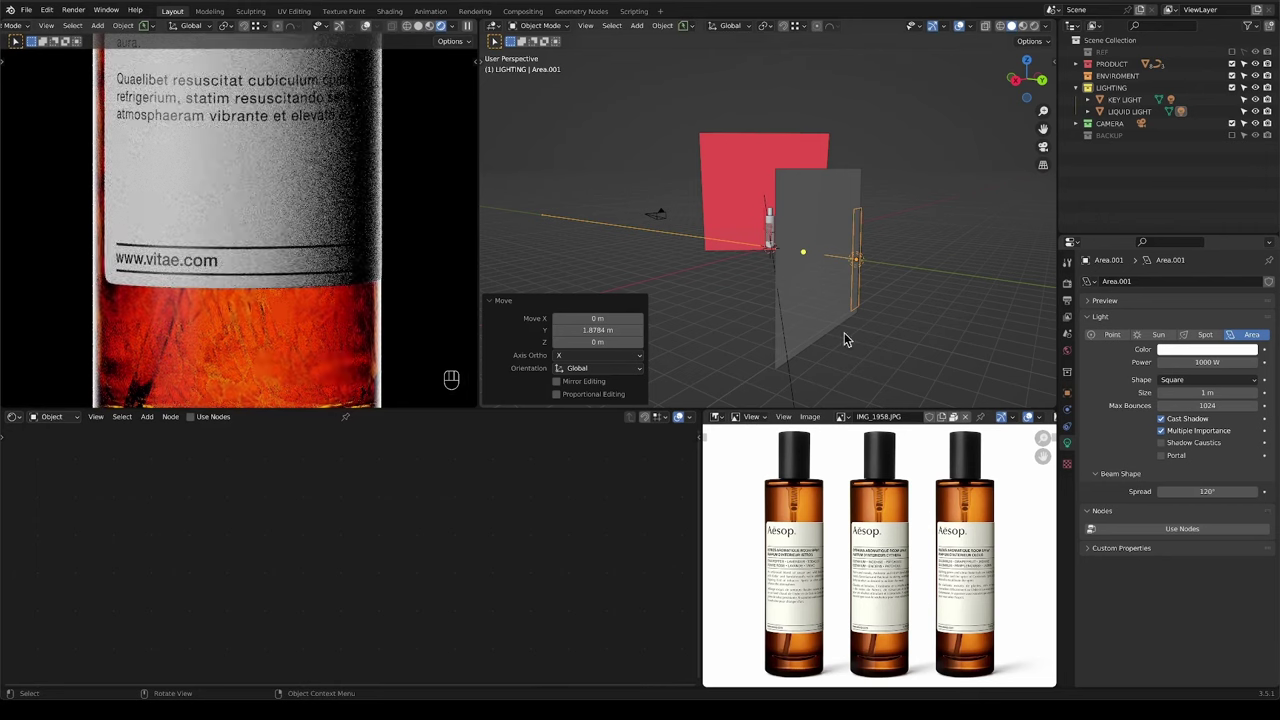
mouse_move(886, 286)
middle_down()
mouse_move(900, 277)
mouse_move(863, 282)
middle_up()
scroll(863, 282, up, 4)
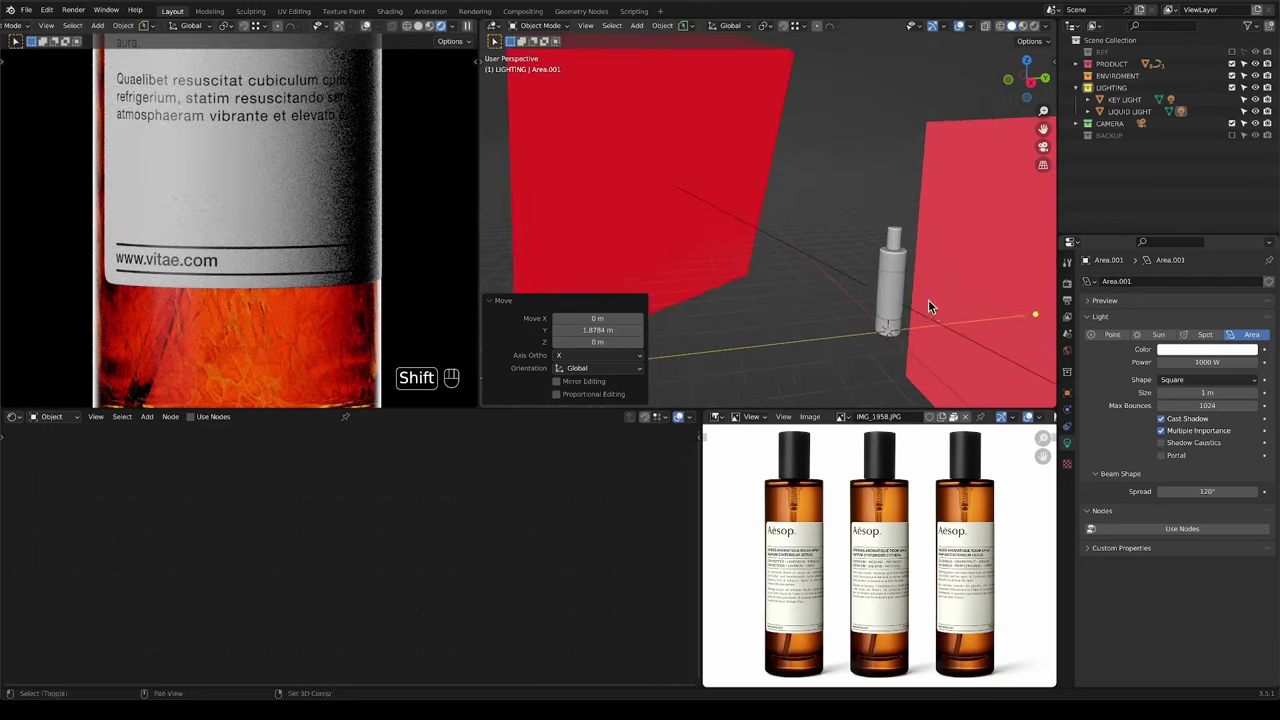
shift+middle_drag(928, 306, 900, 229)
scroll(865, 259, up, 3)
click(848, 243)
key(g)
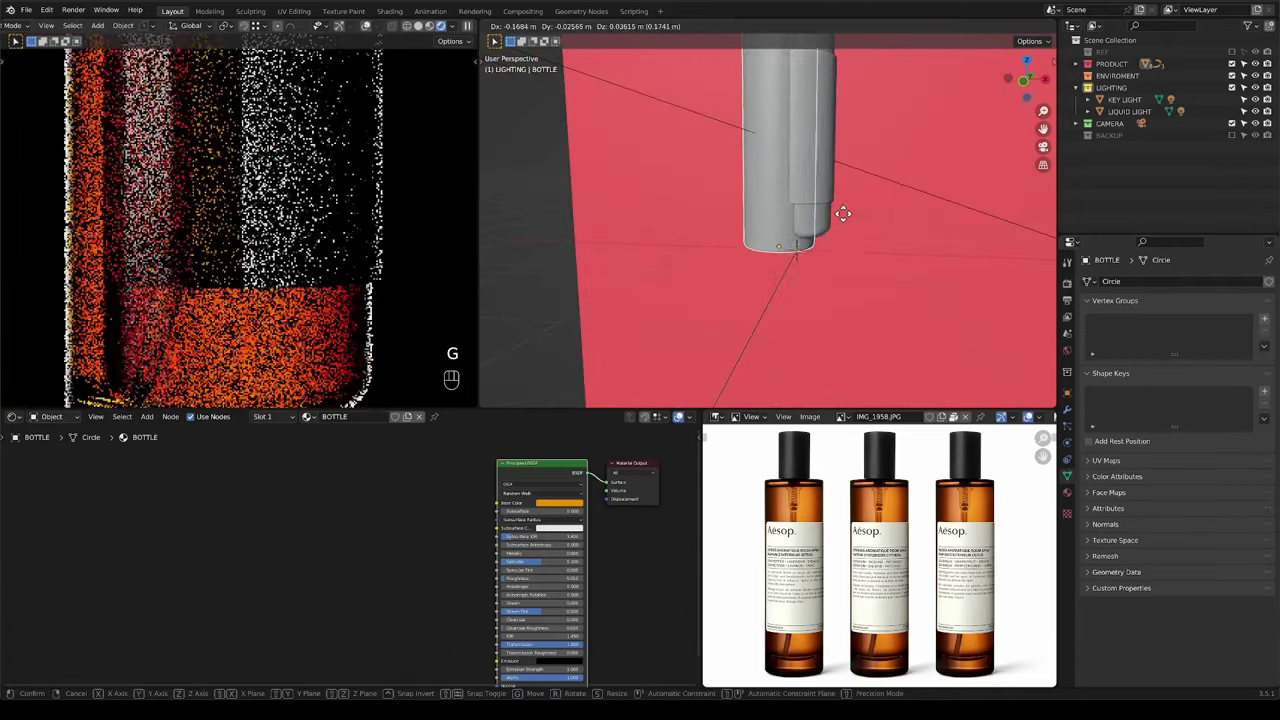
click(843, 206)
Expand the PRODUCT collection and inspect the BOTTLE mesh isolated in front view in Edit Mode.
shift+middle_drag(843, 204, 863, 262)
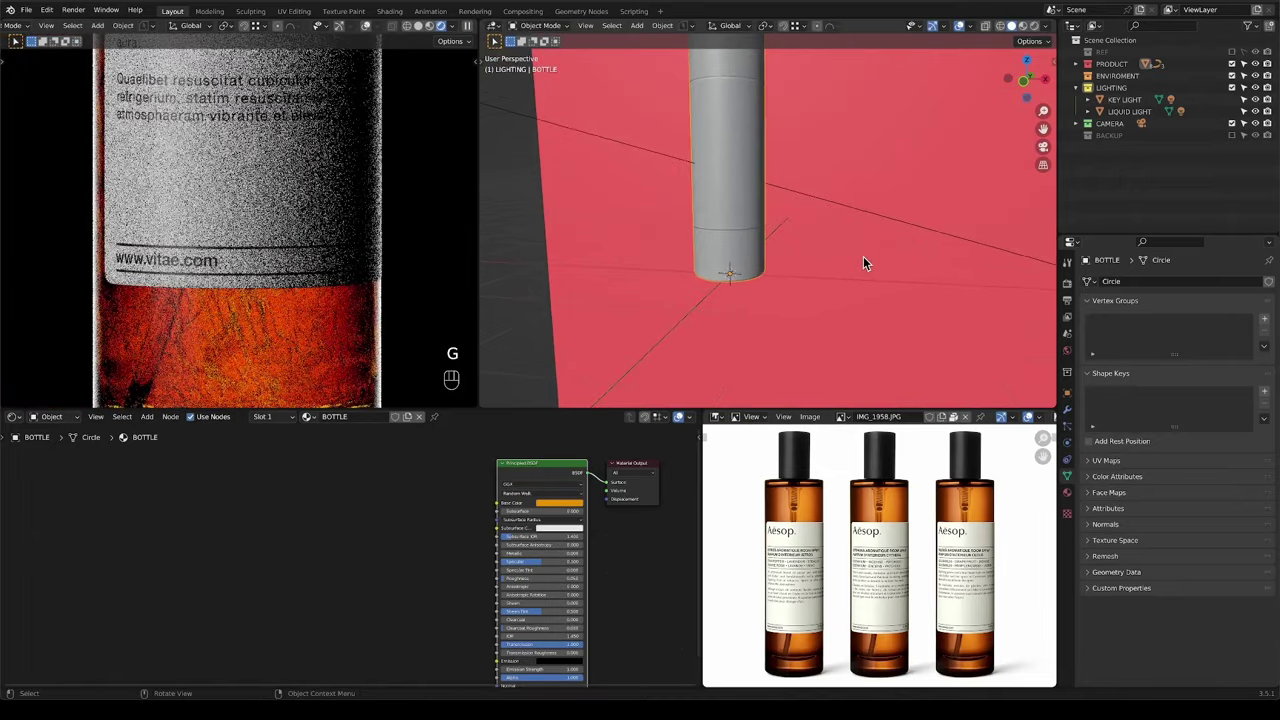
scroll(264, 292, down, 2)
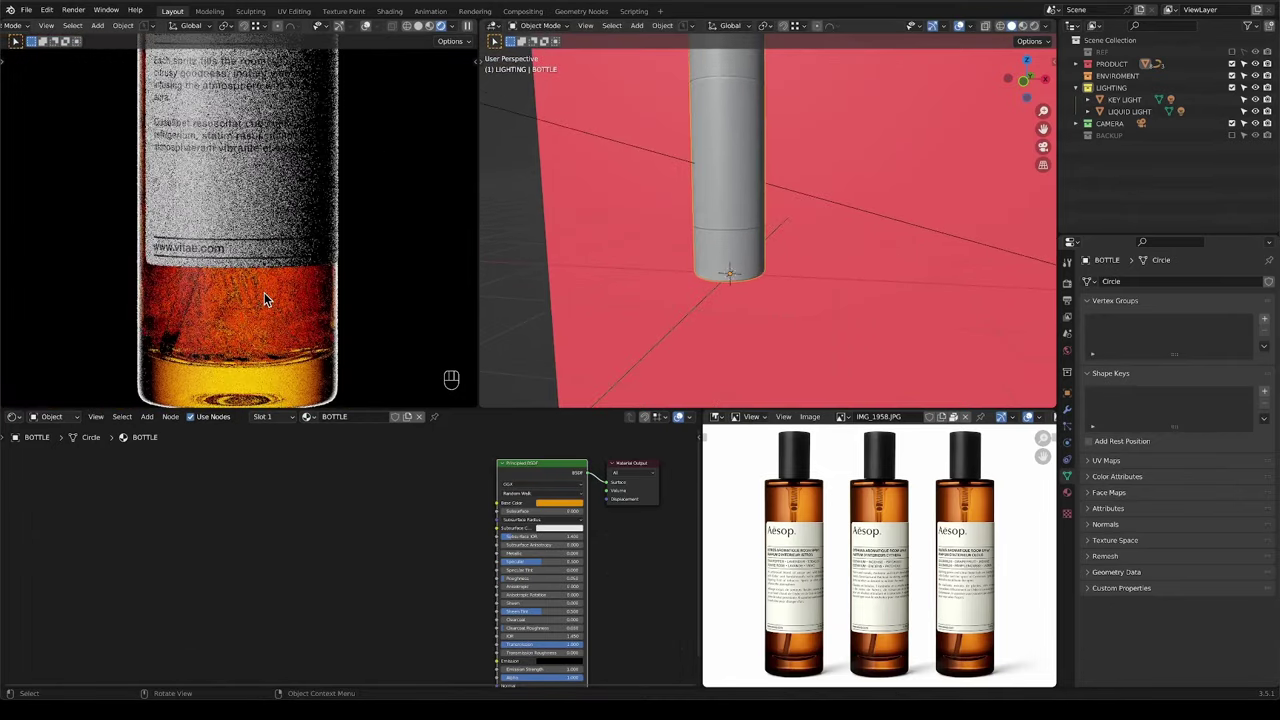
scroll(266, 298, up, 1)
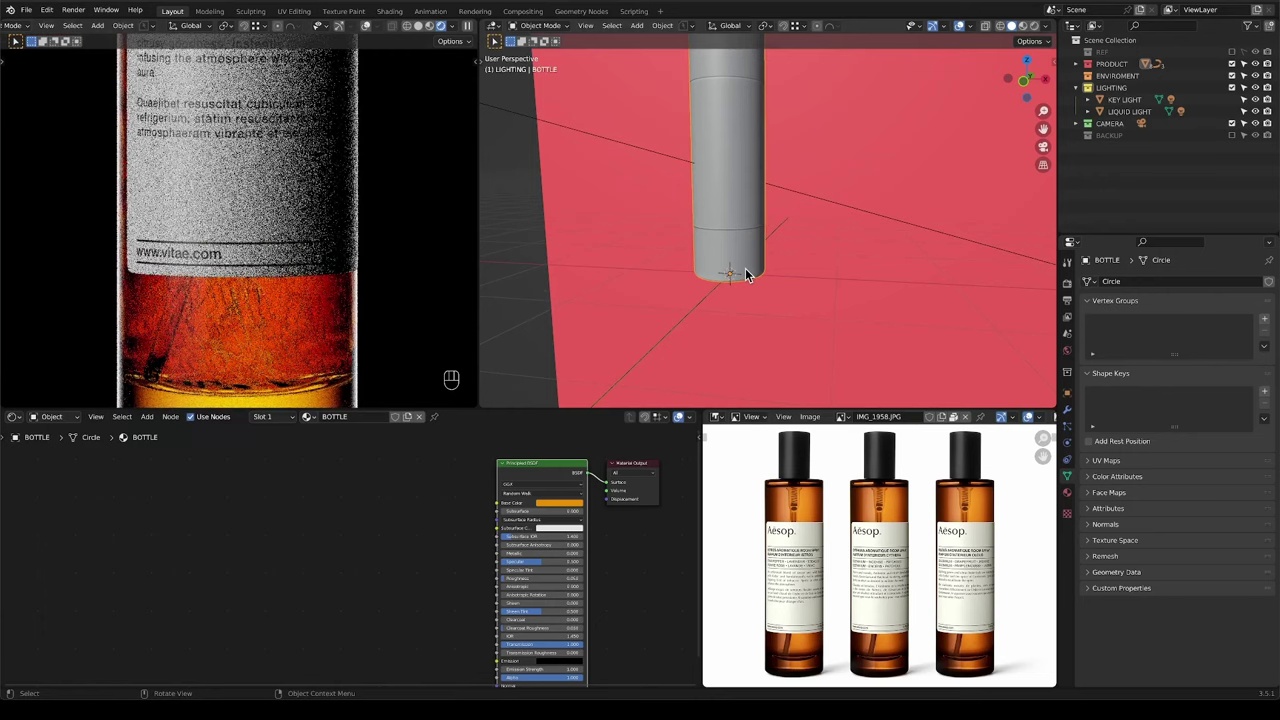
middle_drag(751, 277, 790, 268)
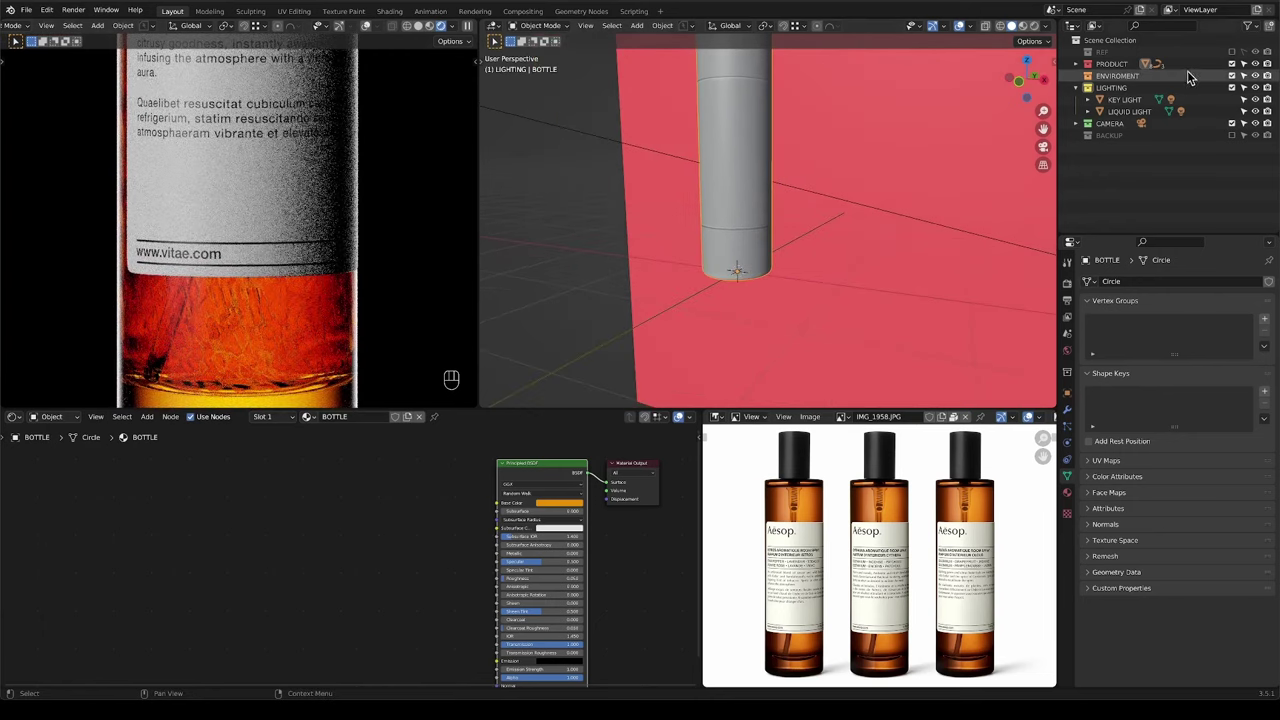
click(1113, 64)
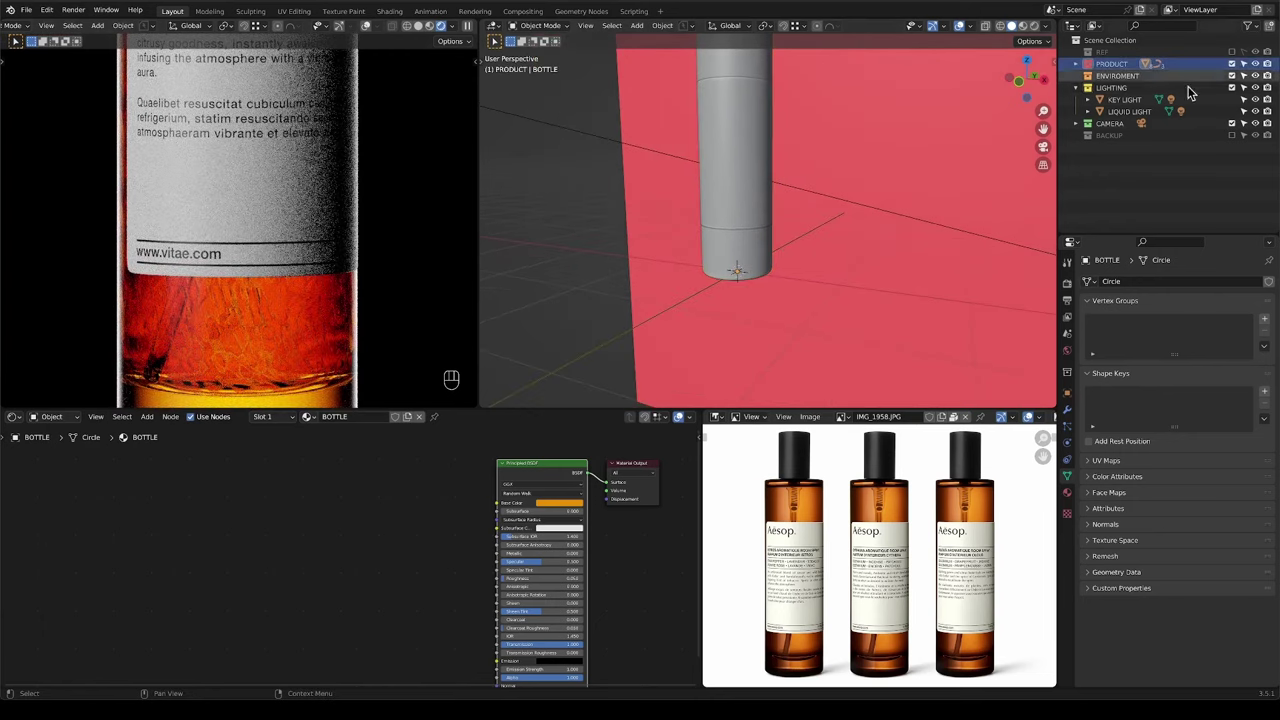
click(1076, 64)
click(1256, 75)
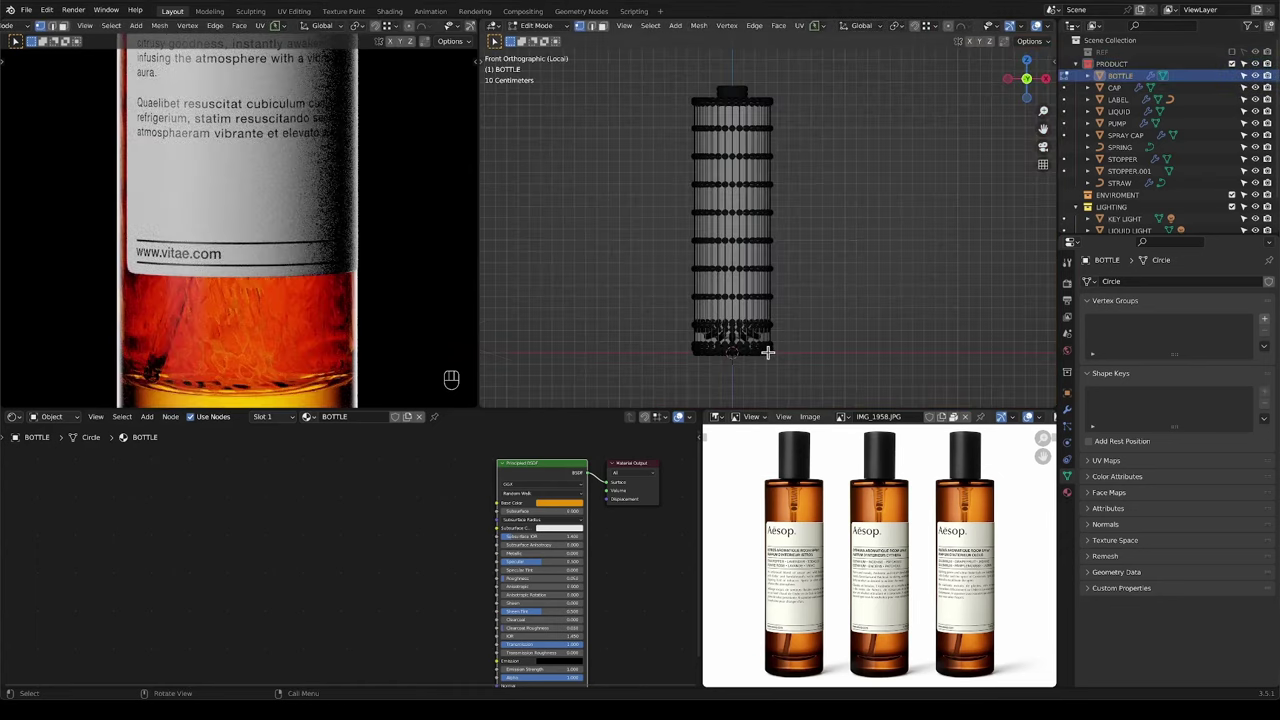
scroll(767, 352, up, 2)
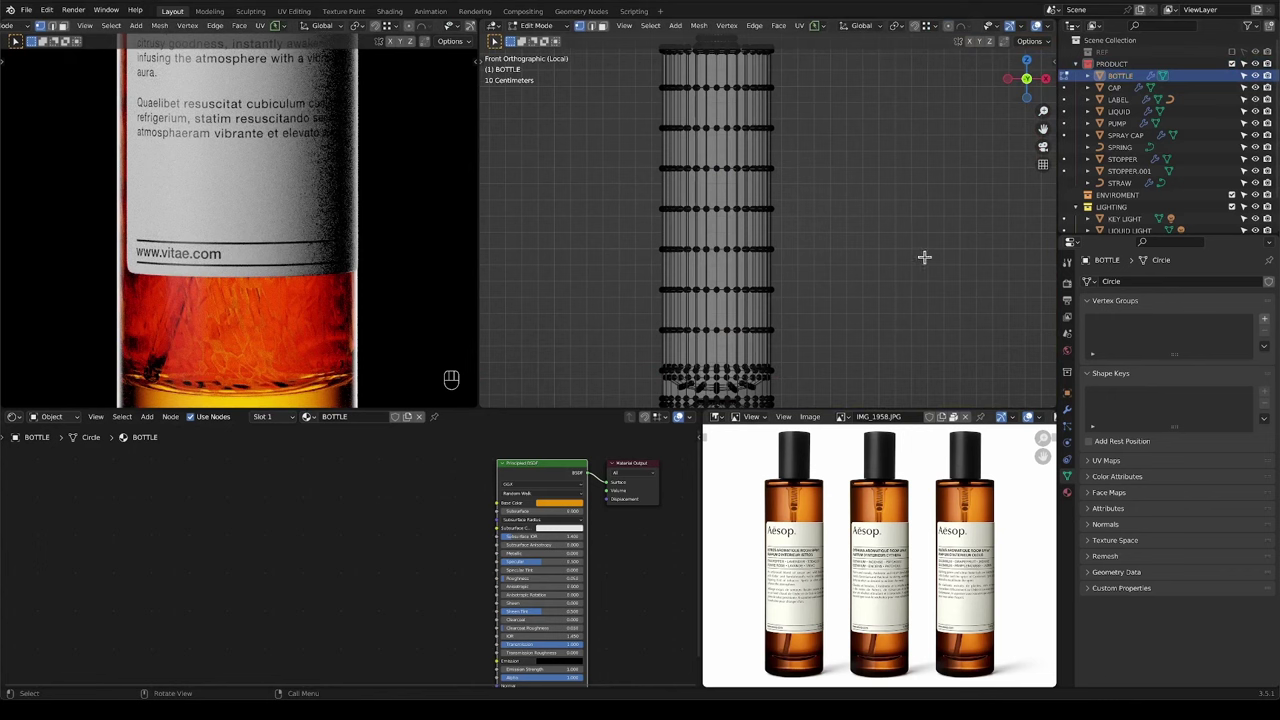
Add LIQUID to the BOTTLE selection, edit both meshes outside local view, and fatten the liquid's surface by 0.0019 m with Shrink/Fatten.
click(1176, 112)
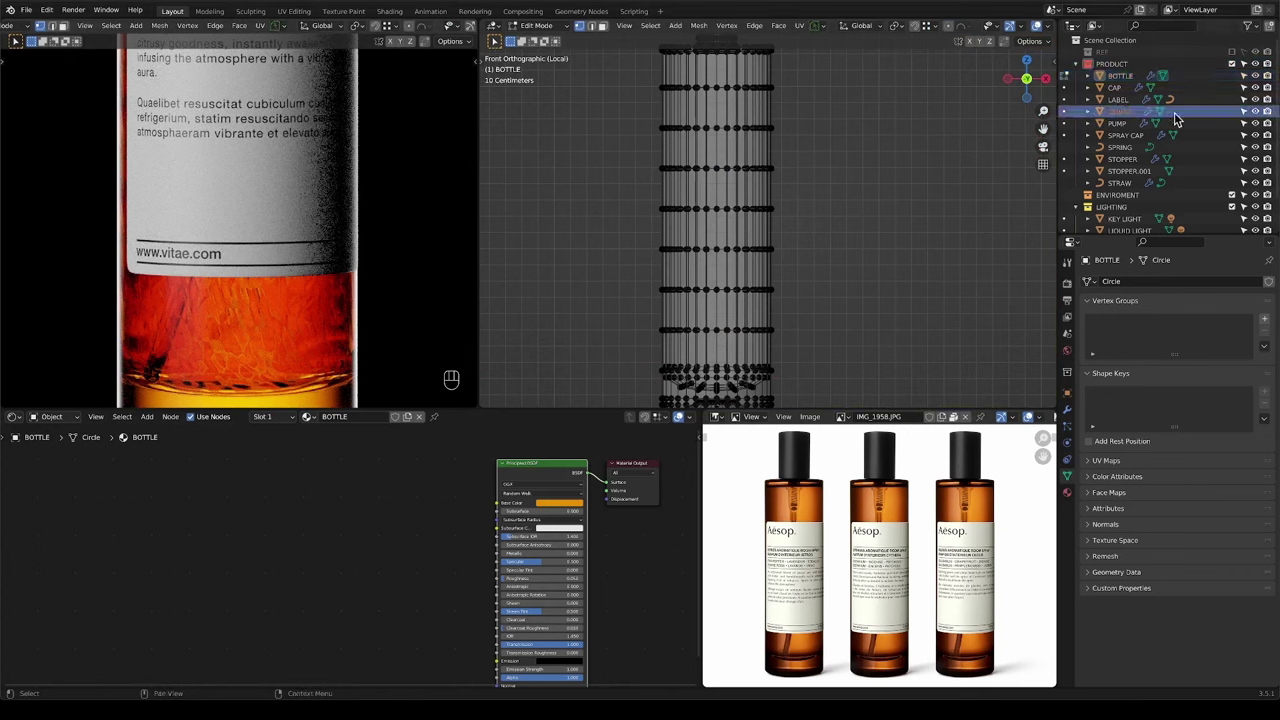
key(z)
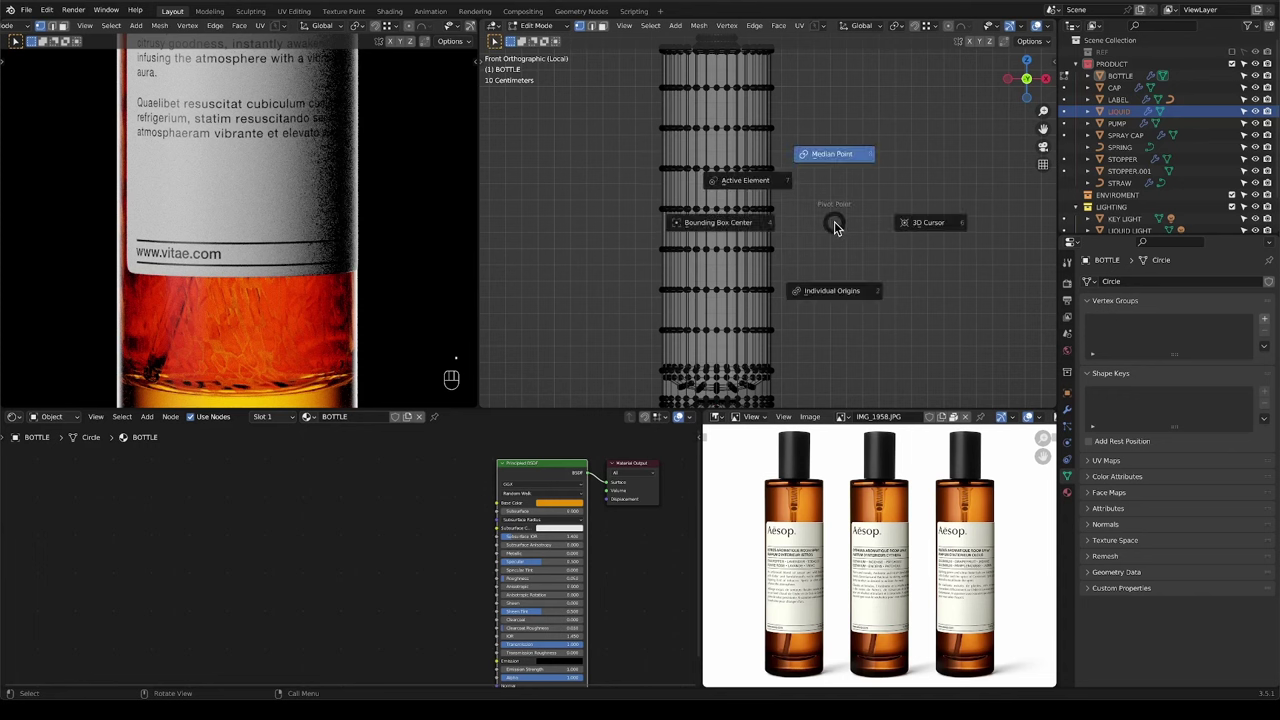
key(Tab)
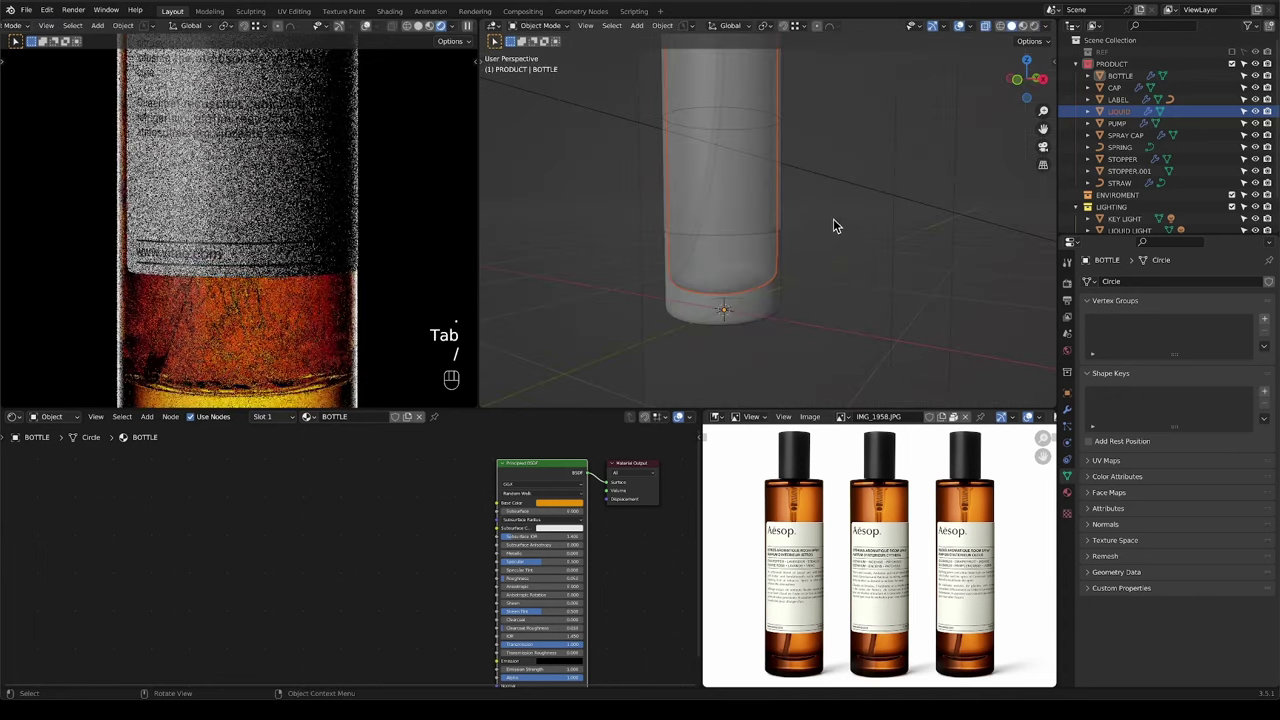
key(slash)
key(Tab)
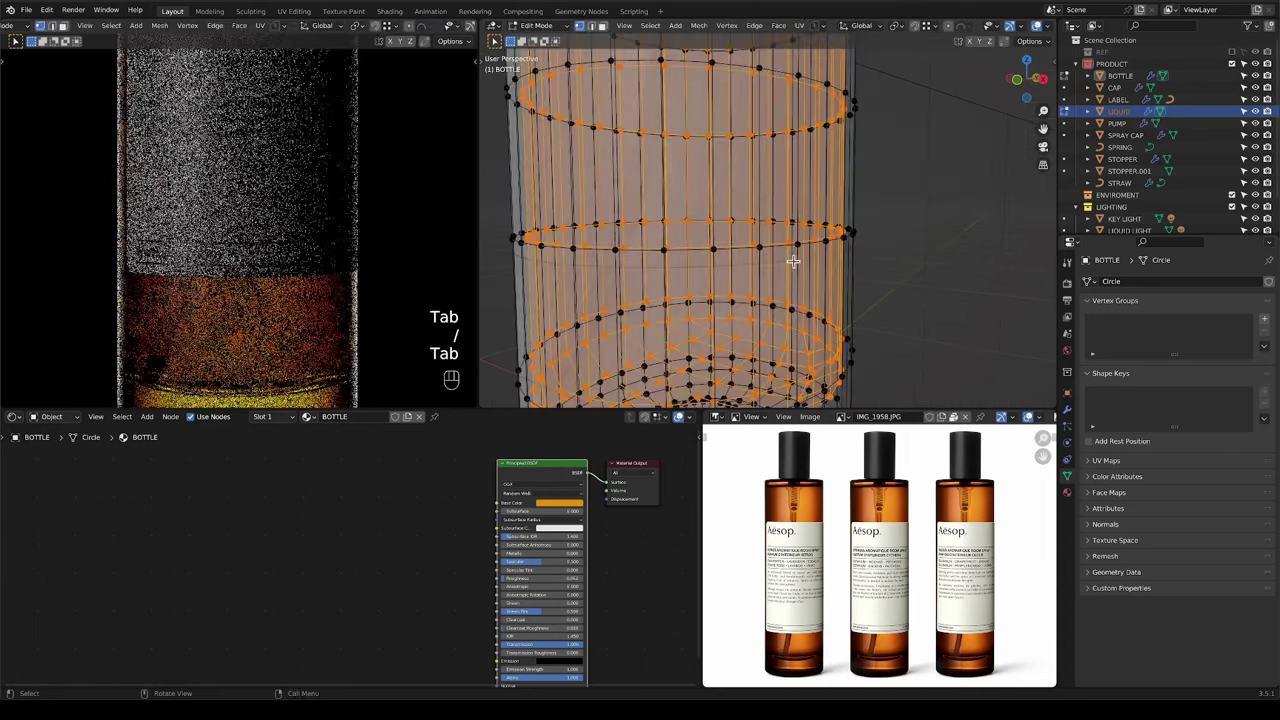
scroll(796, 260, down, 3)
middle_drag(801, 247, 858, 242)
key(alt+s)
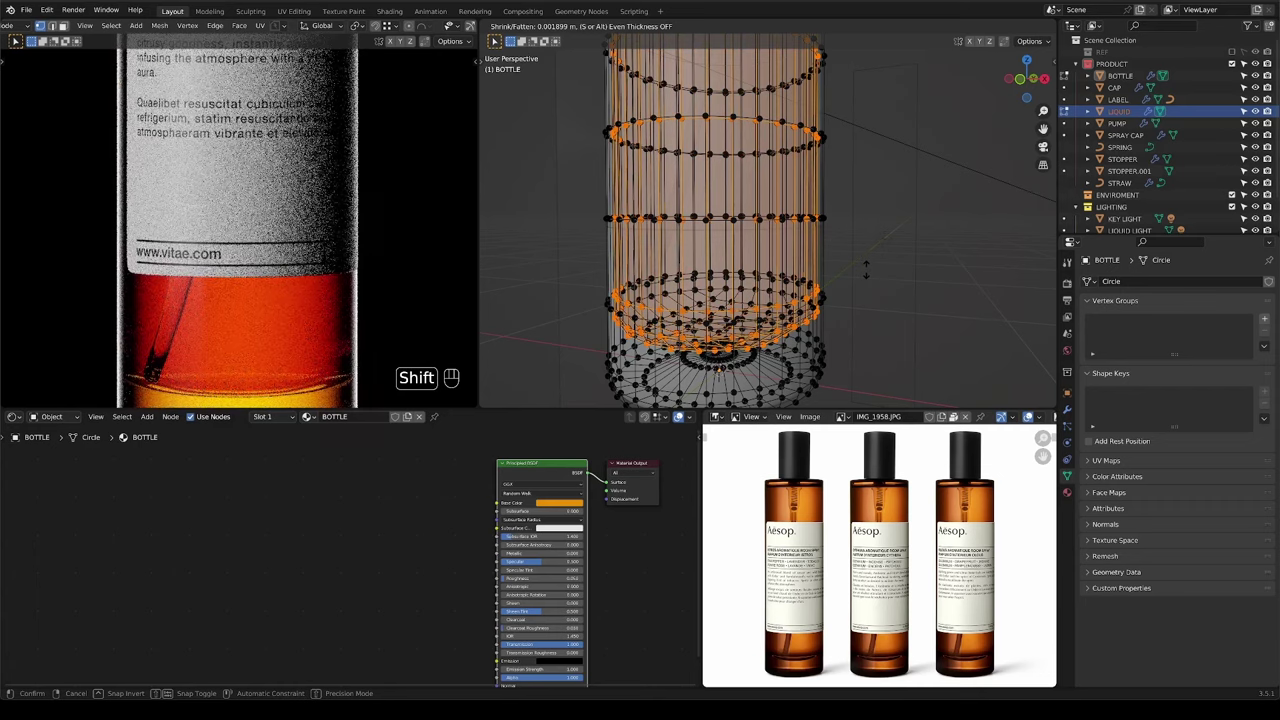
click(866, 270)
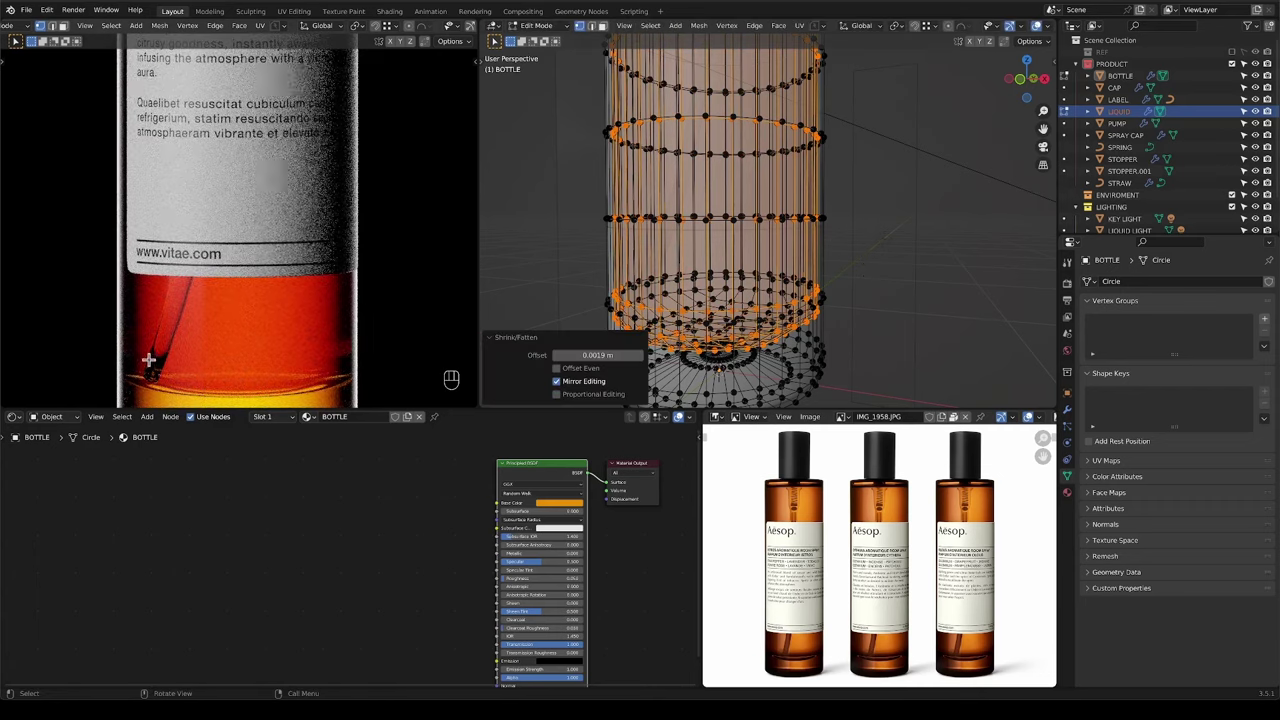
click(774, 183)
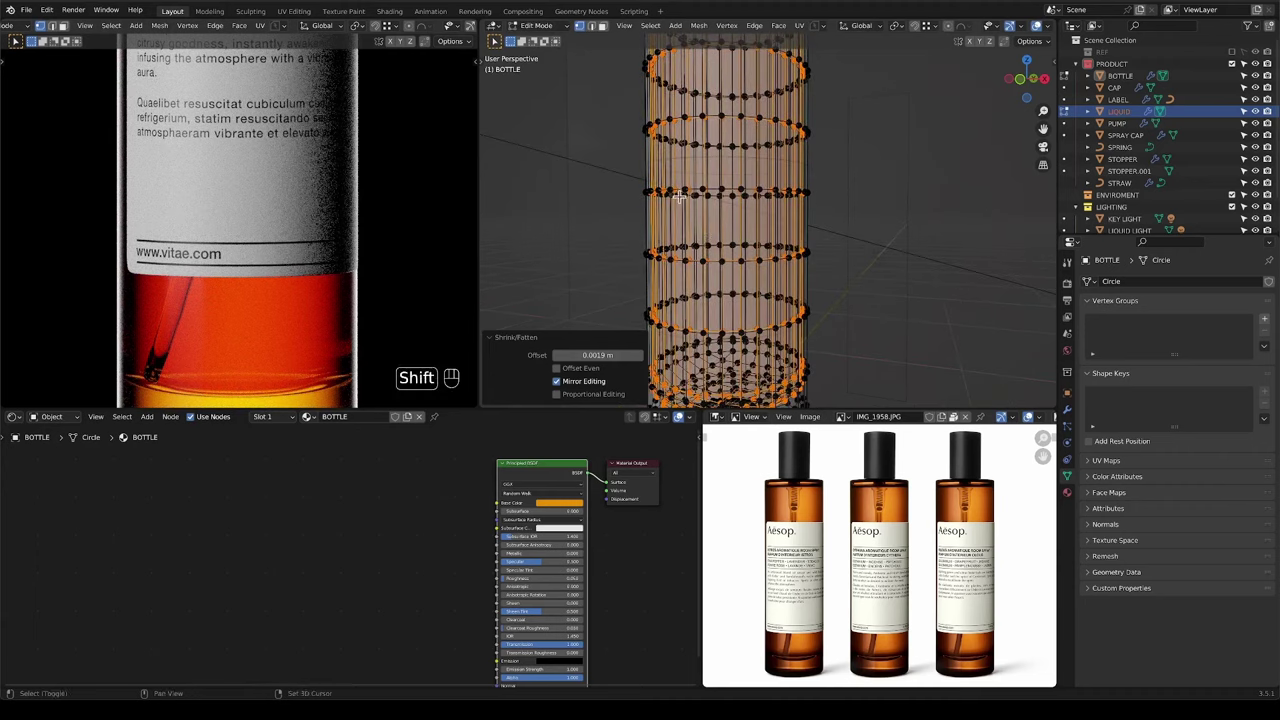
key(Tab)
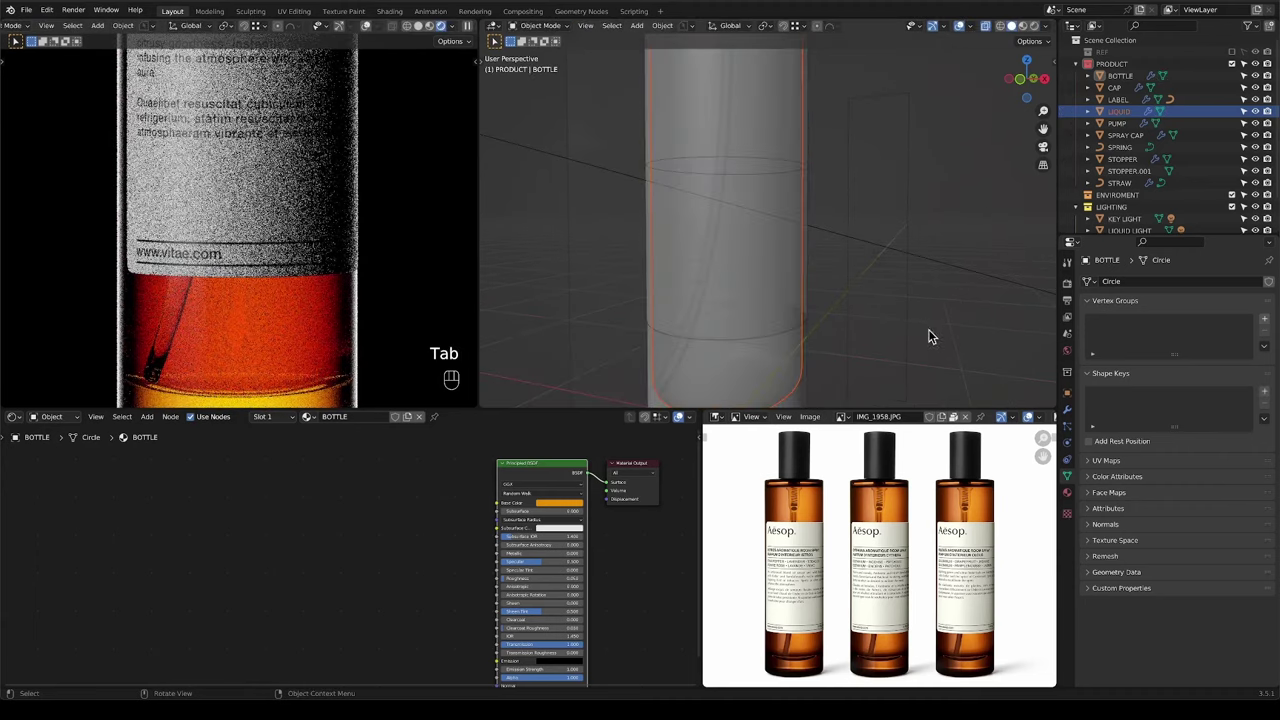
Shift the BOTTLE material's base color toward a yellower amber and save the file.
shift+middle_drag(928, 332, 738, 263)
scroll(738, 262, down, 2)
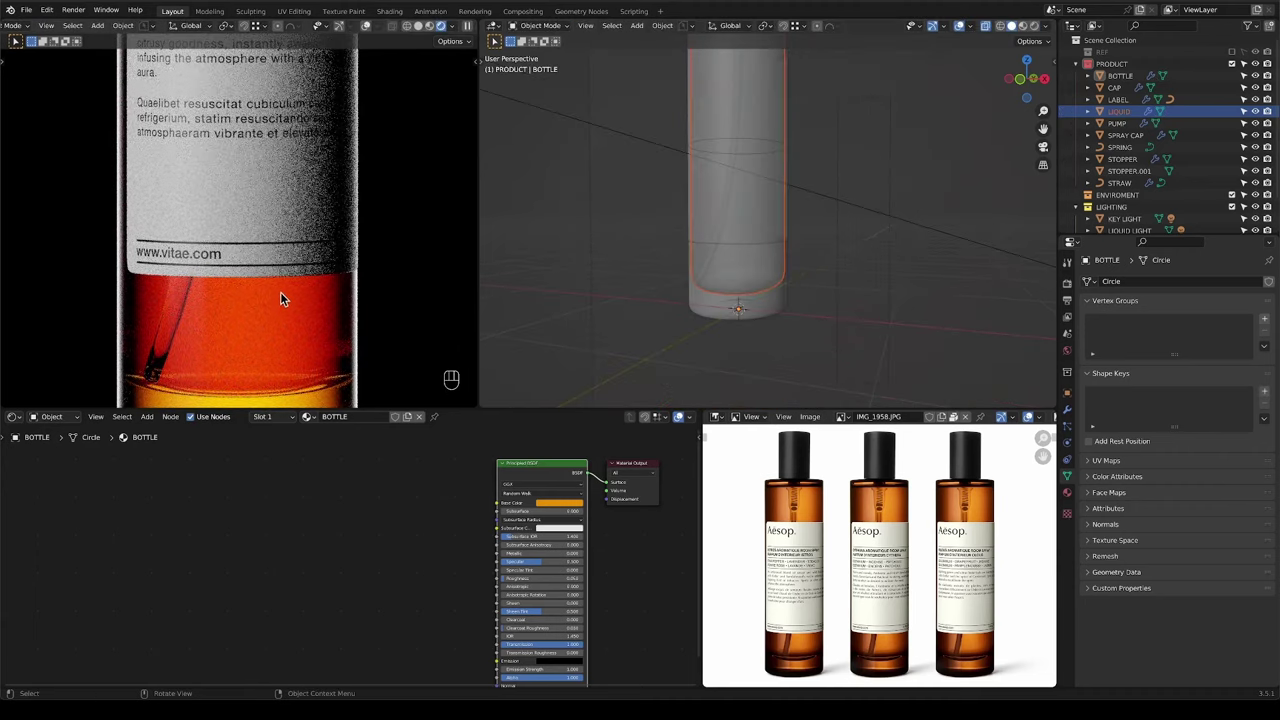
scroll(280, 291, down, 3)
mouse_move(280, 291)
shift+middle_down()
mouse_move(313, 233)
mouse_move(309, 297)
mouse_move(296, 301)
shift+middle_up()
scroll(300, 277, down, 1)
scroll(296, 301, down, 1)
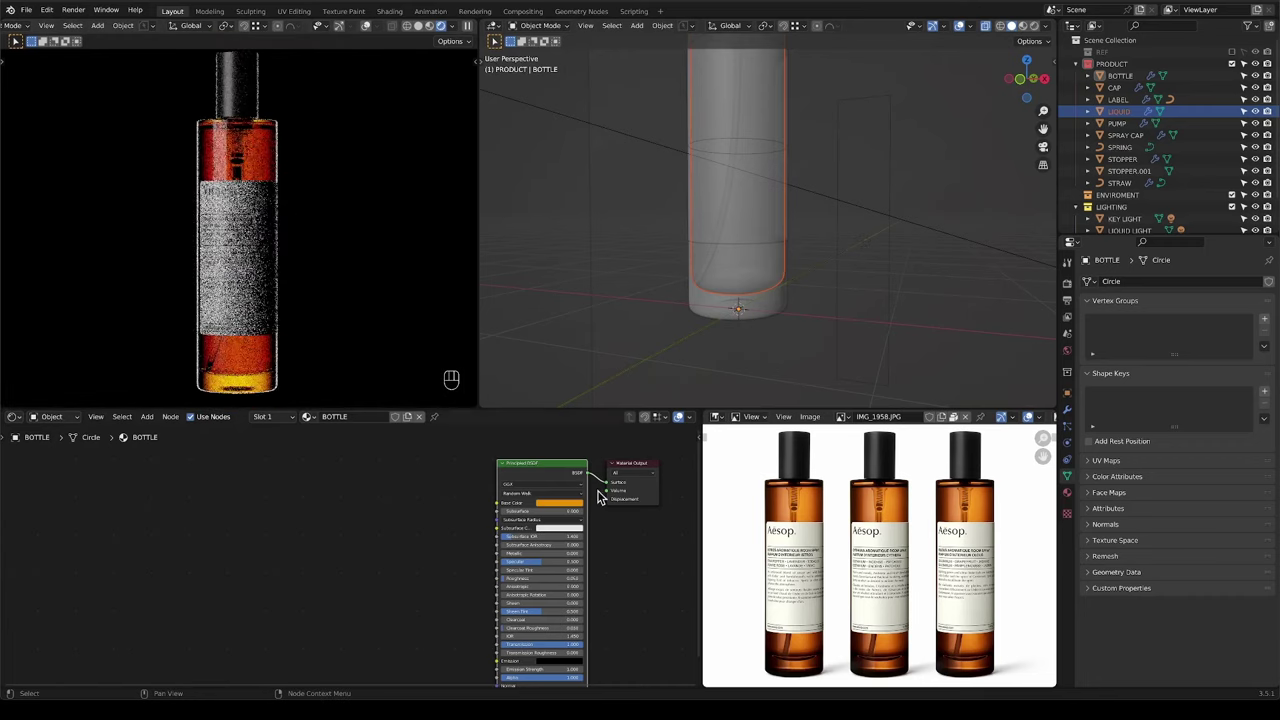
click(560, 502)
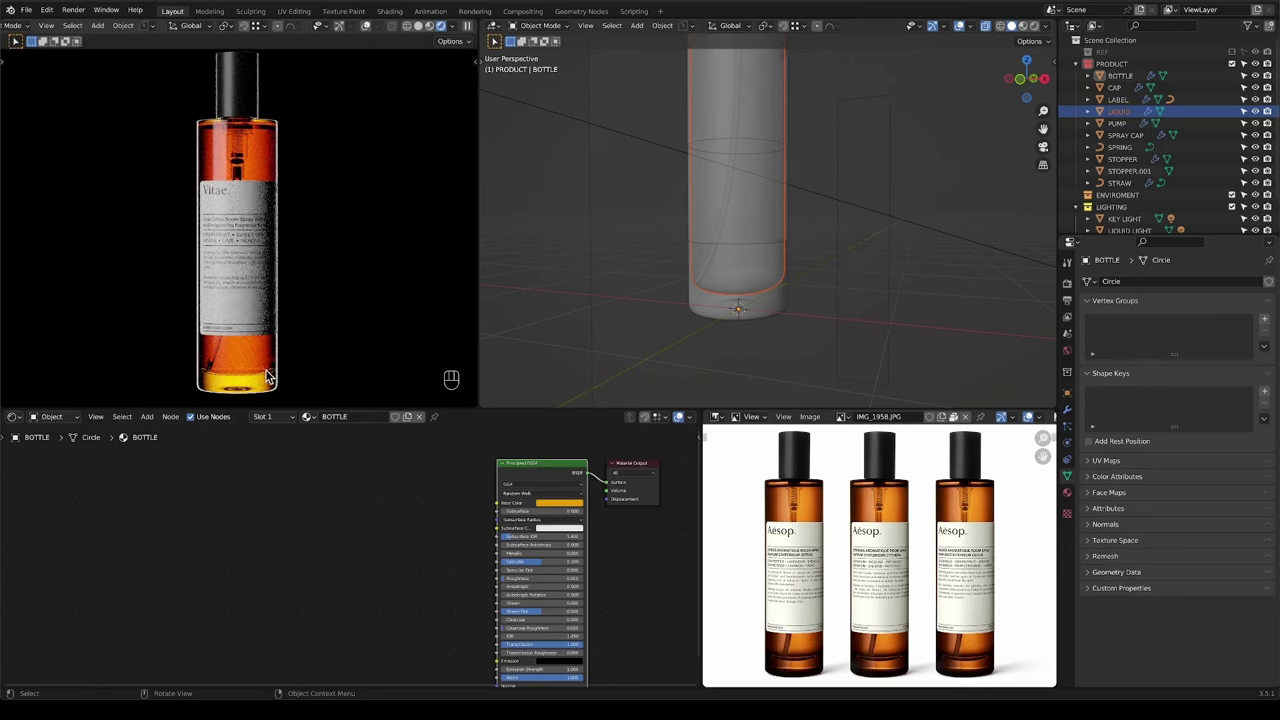
key(super+s)
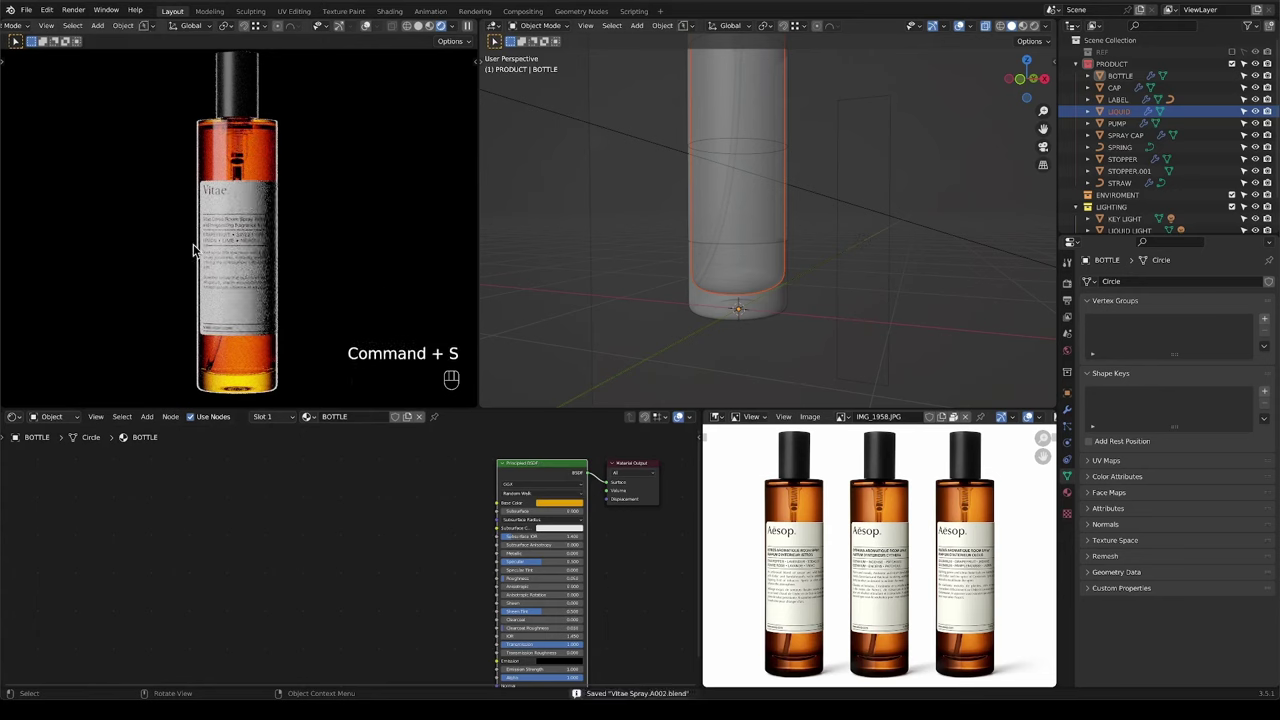
Scale LIQUID LIGHT's diffuser plane down uniformly by 0.786 and again by about 0.91.
scroll(266, 251, down, 4)
scroll(907, 196, down, 3)
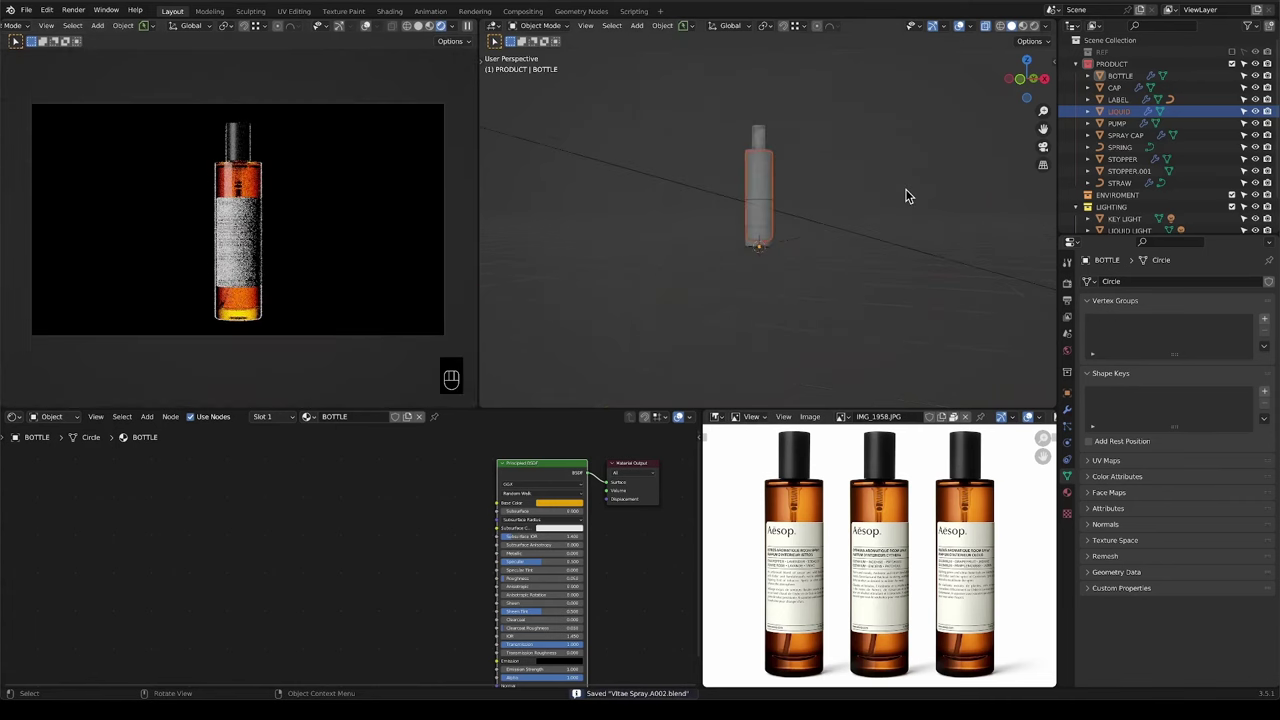
click(905, 196)
key(s)
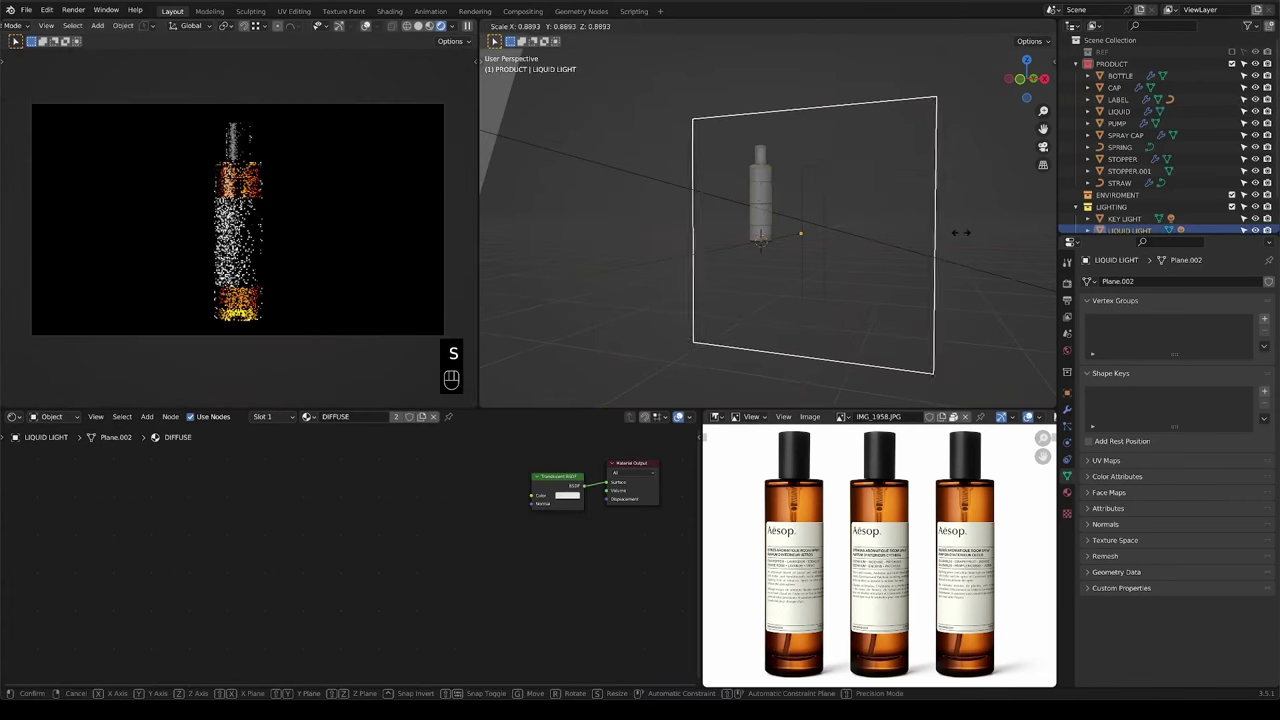
click(940, 232)
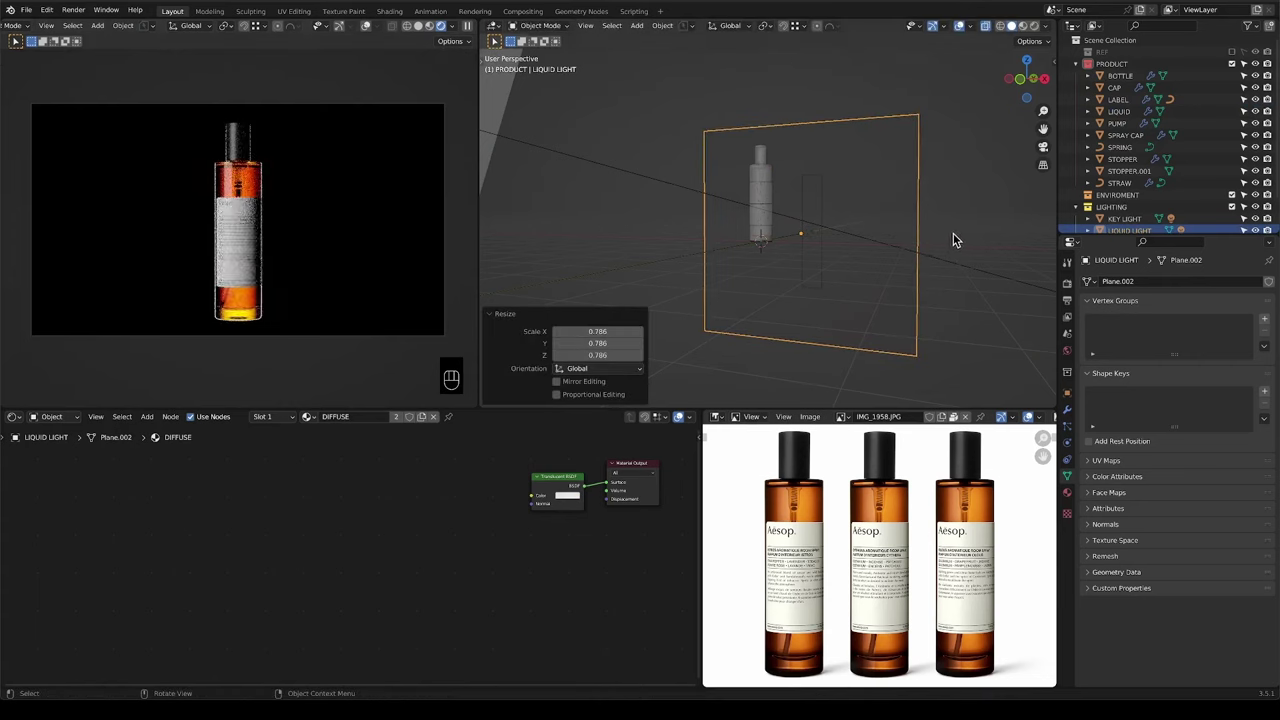
key(s)
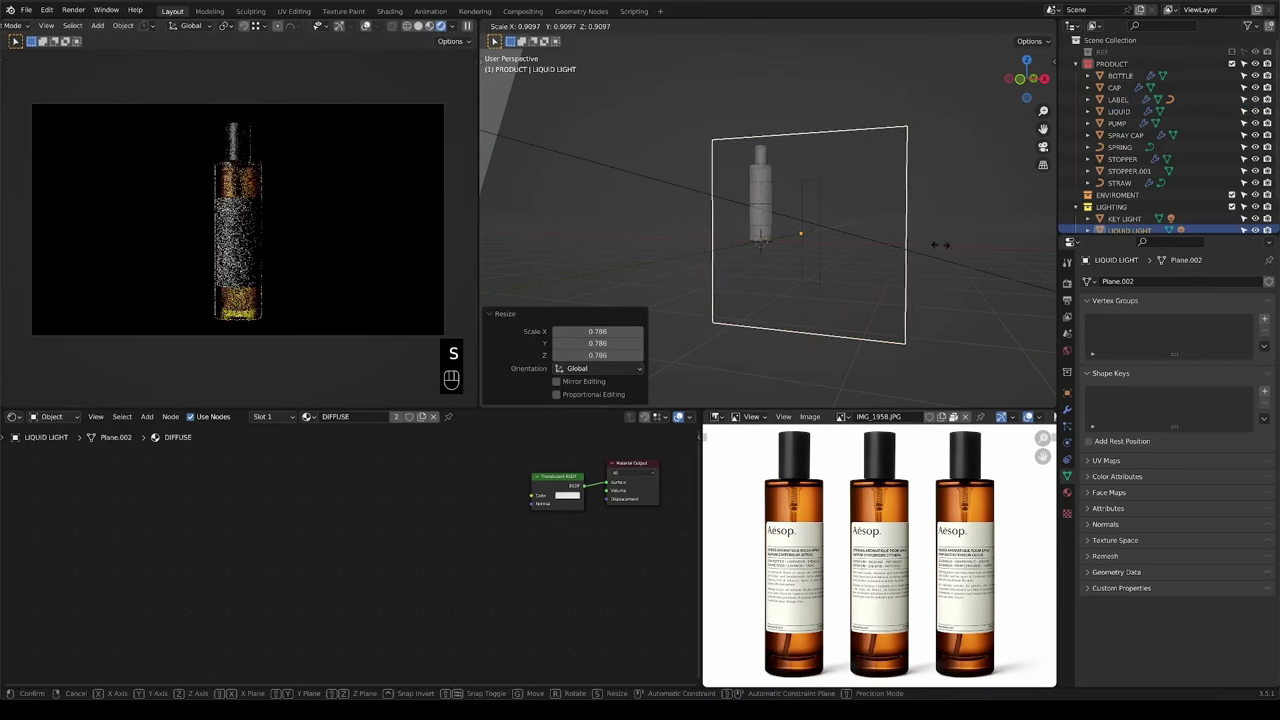
Raise the LIQUID LIGHT plane about 1.40 m along global Z.
key(g)
key(z)
click(935, 210)
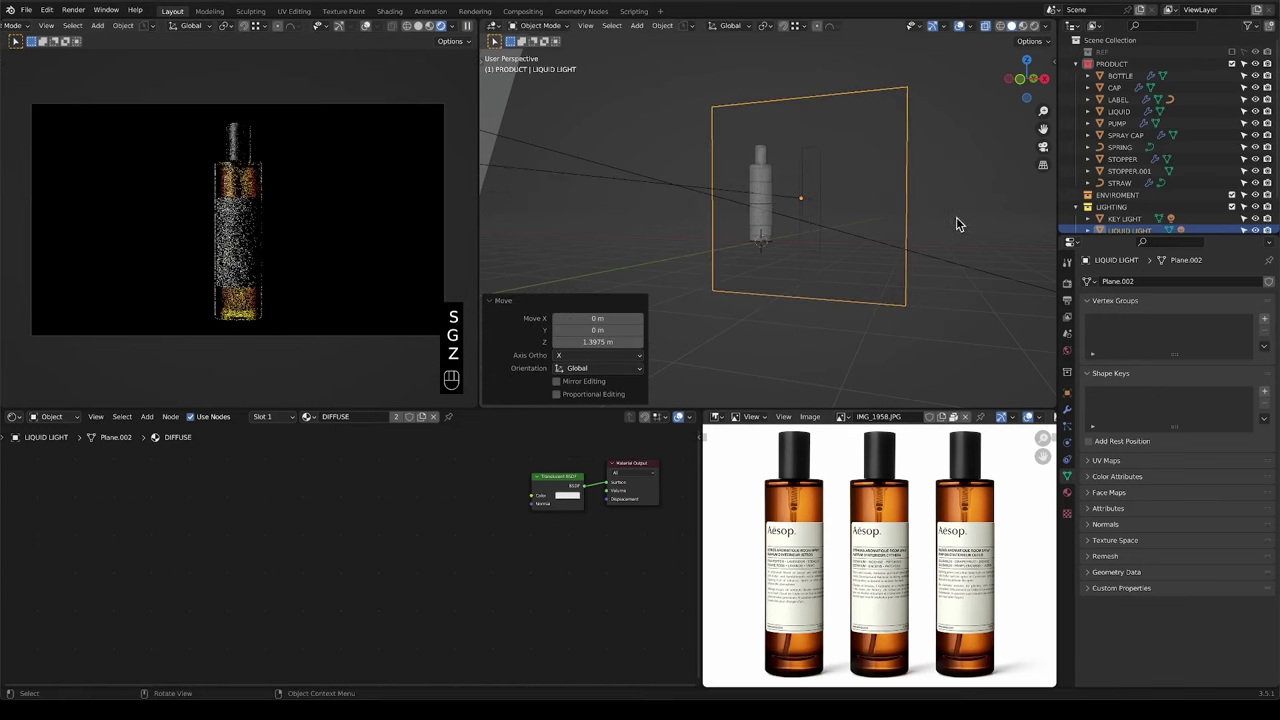
Narrow the LIQUID LIGHT plane's mesh along global X by a factor of 0.823 in Edit Mode.
key(Tab)
key(s)
key(x)
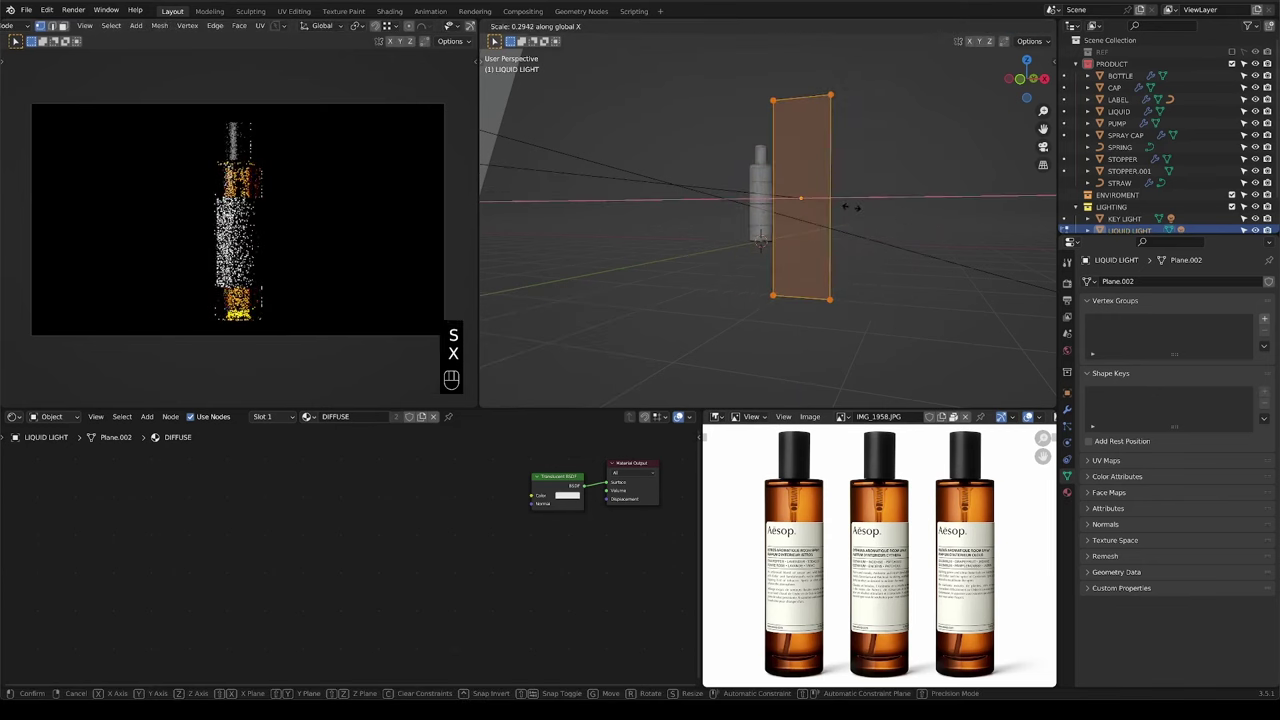
click(940, 217)
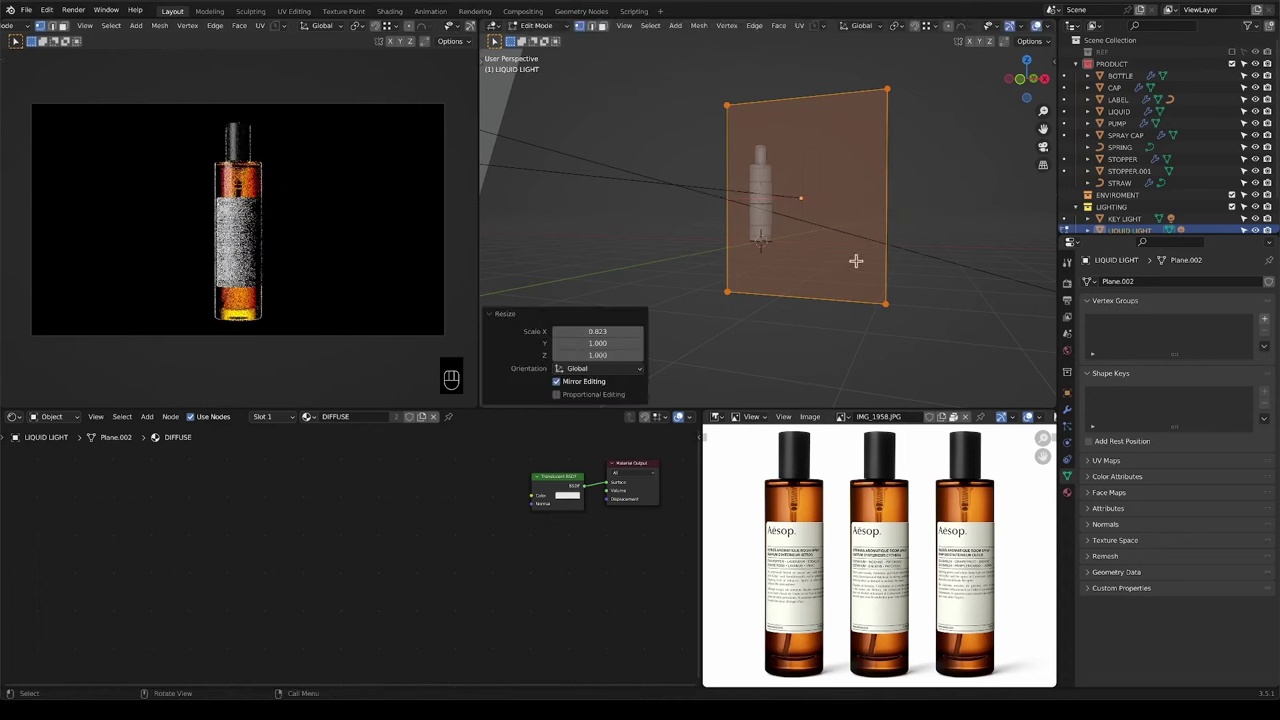
key(Tab)
Set the scene's color management look to Medium High Contrast and save the file.
scroll(255, 205, up, 2)
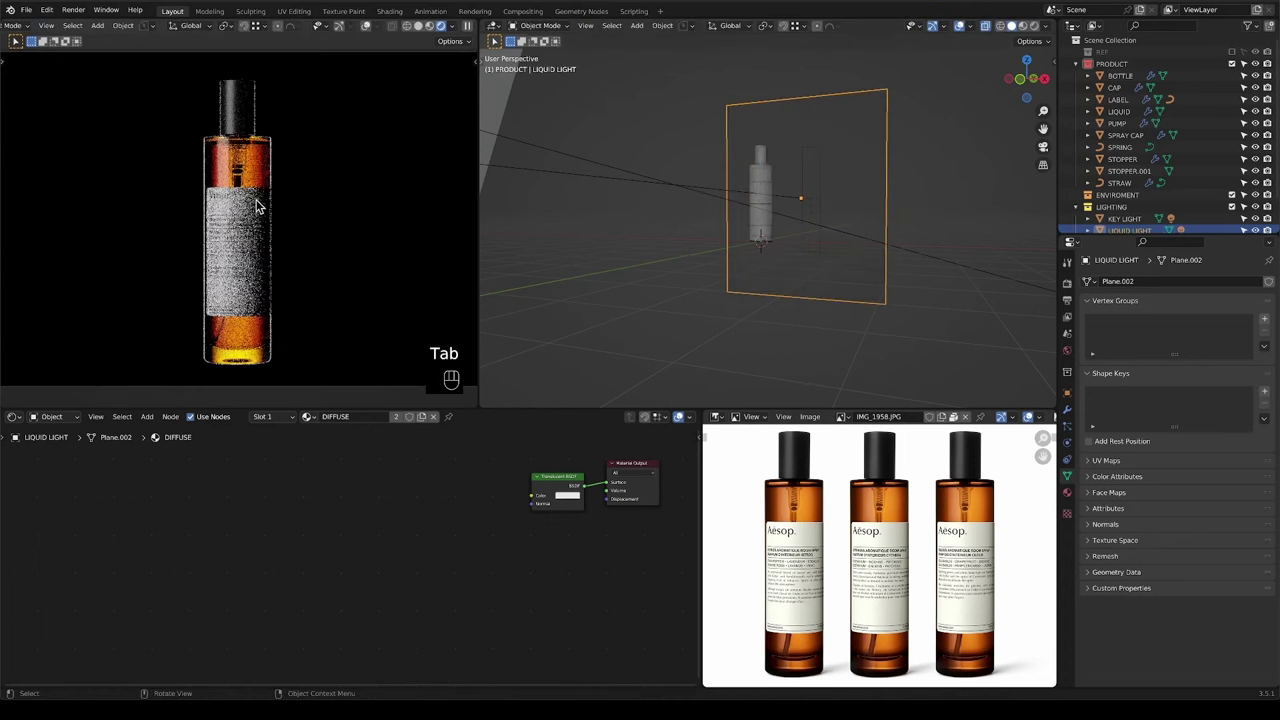
click(1067, 285)
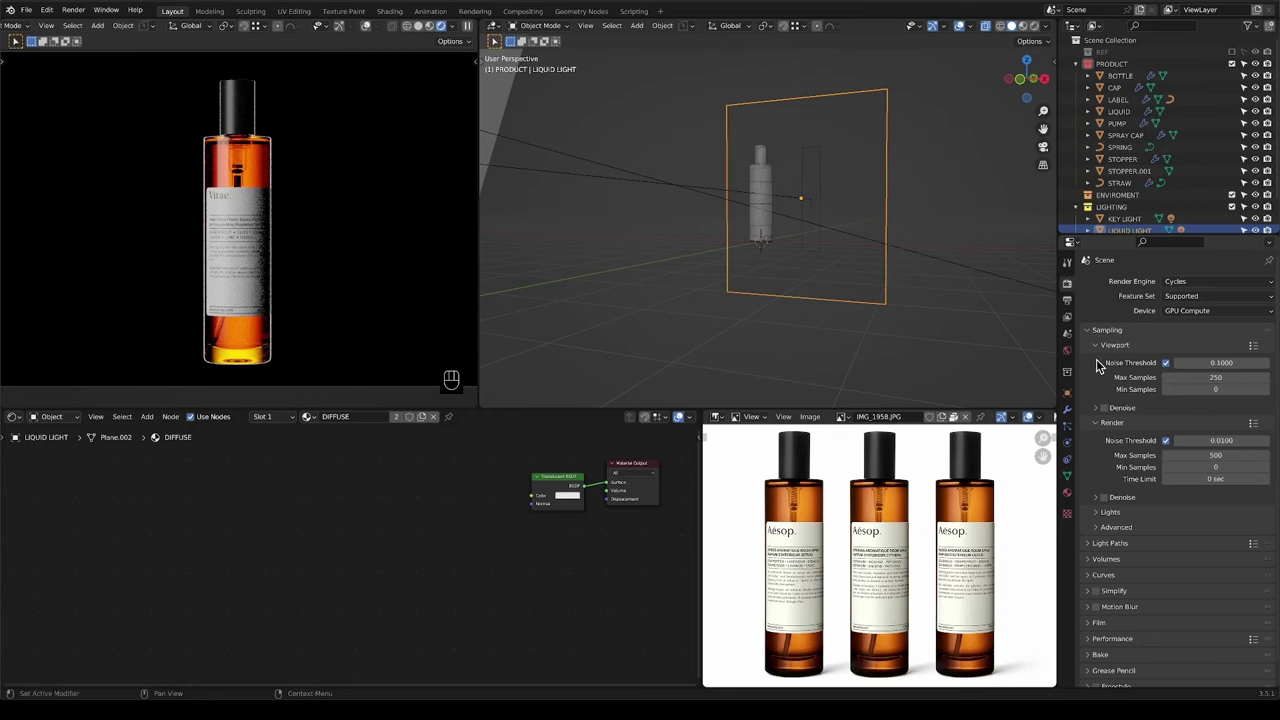
key(super+s)
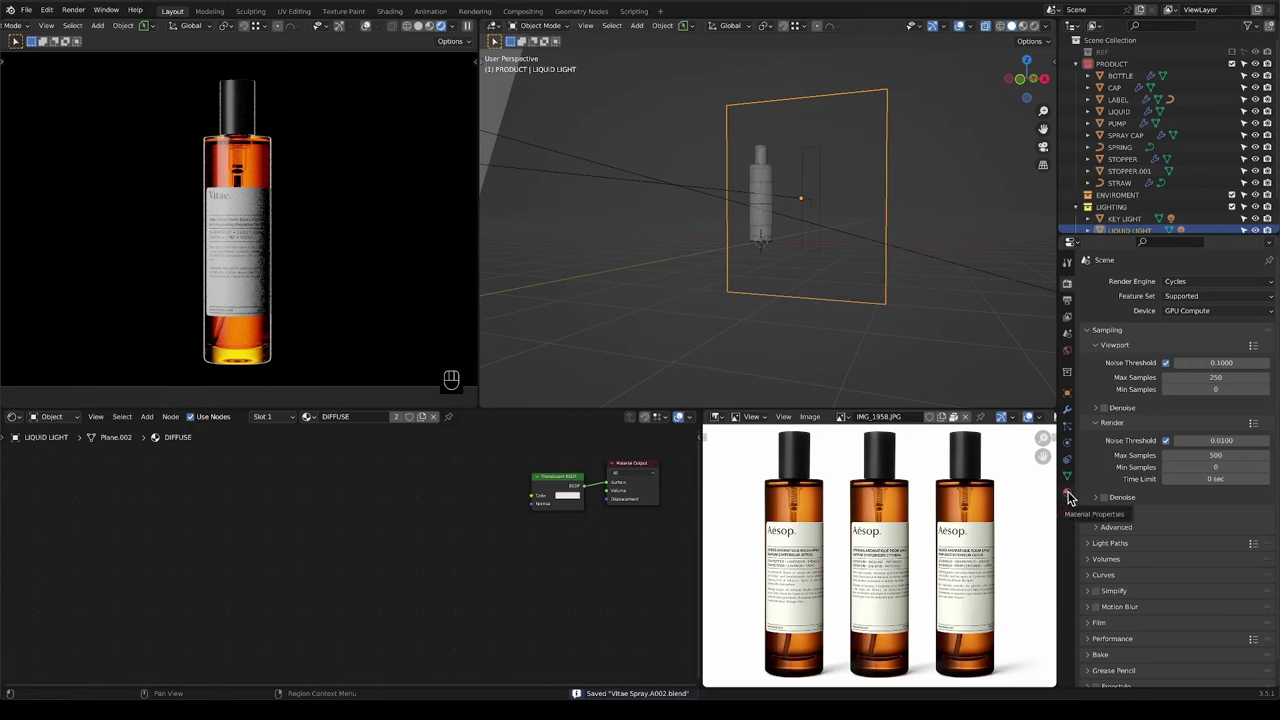
scroll(1158, 575, down, 1)
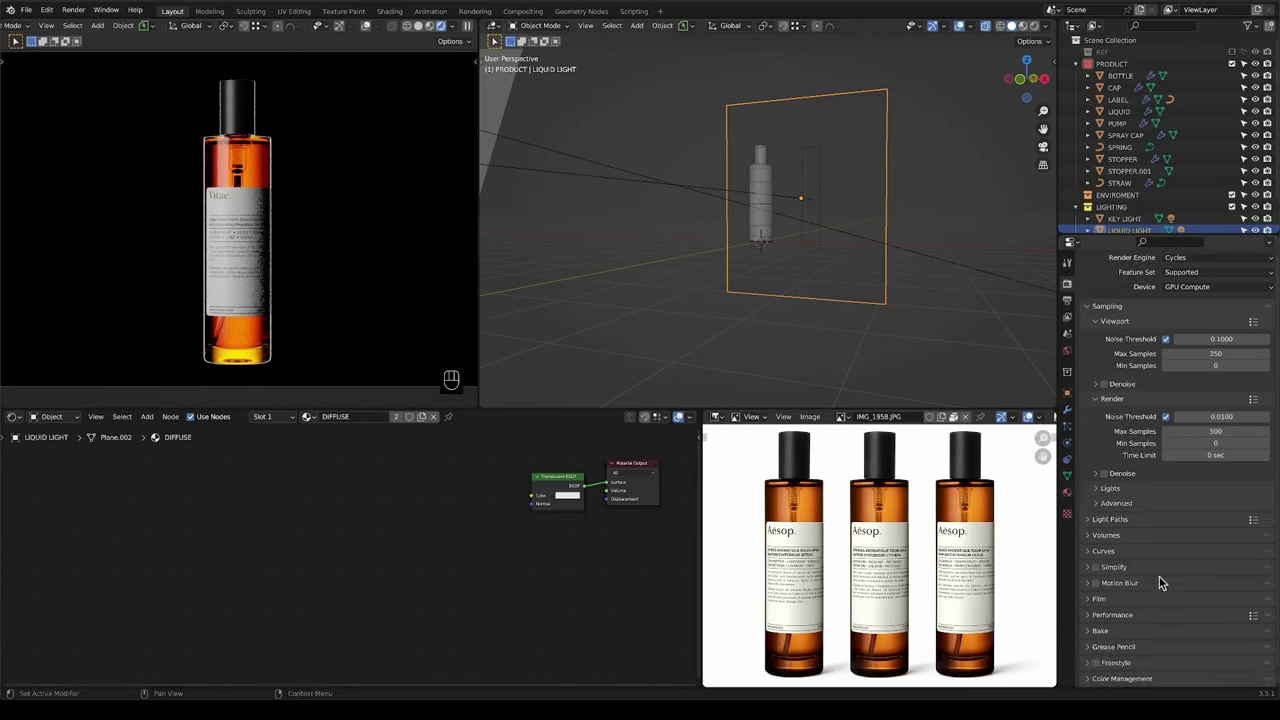
click(1122, 678)
scroll(1180, 640, down, 4)
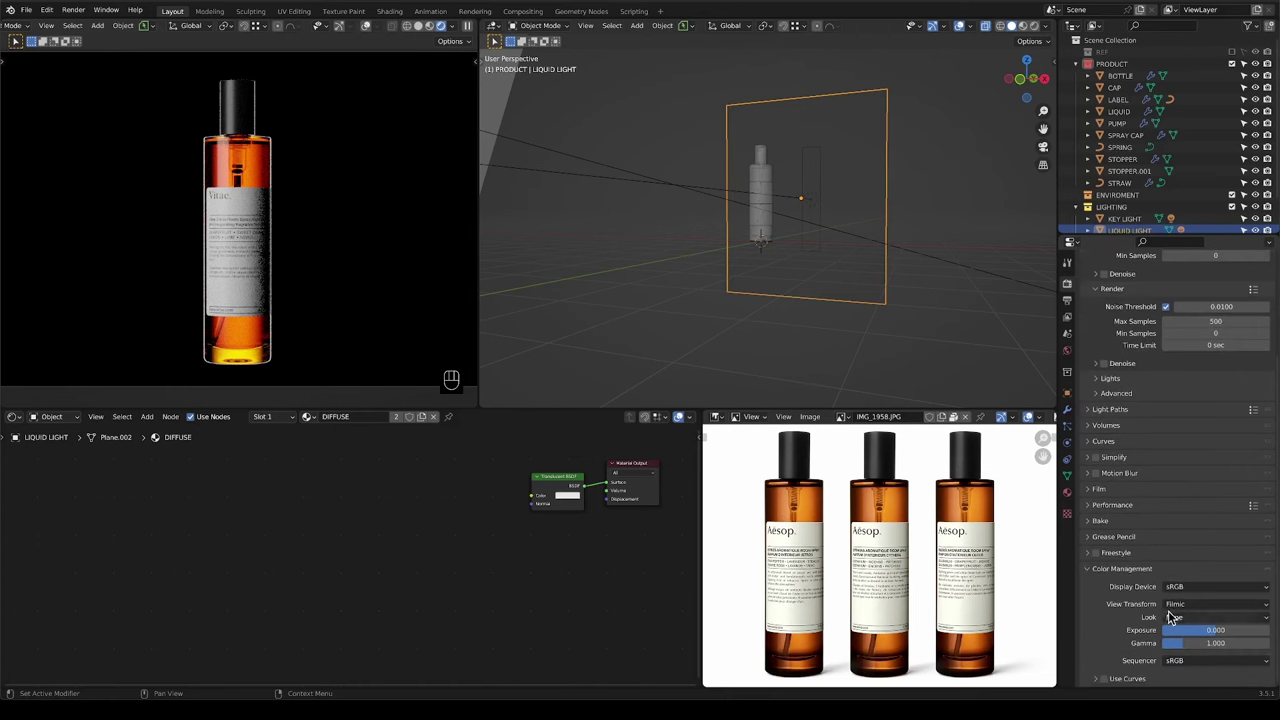
click(1190, 617)
click(1187, 566)
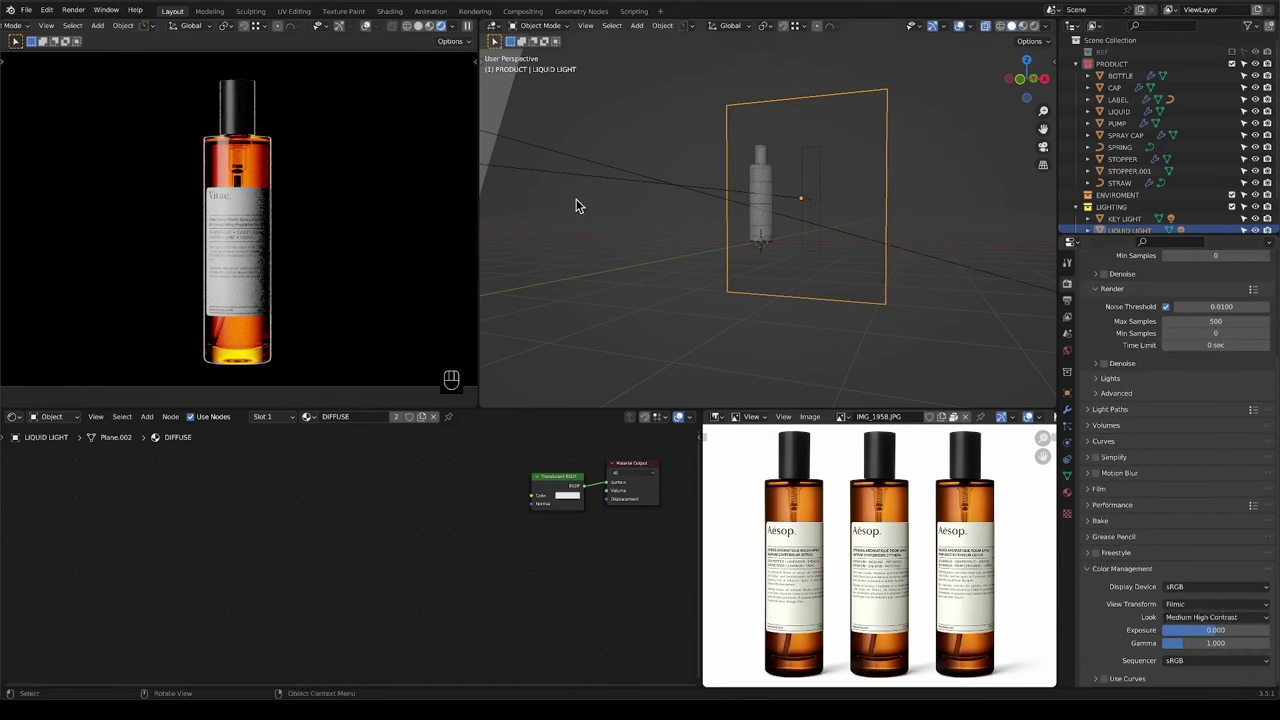
key(super+s)
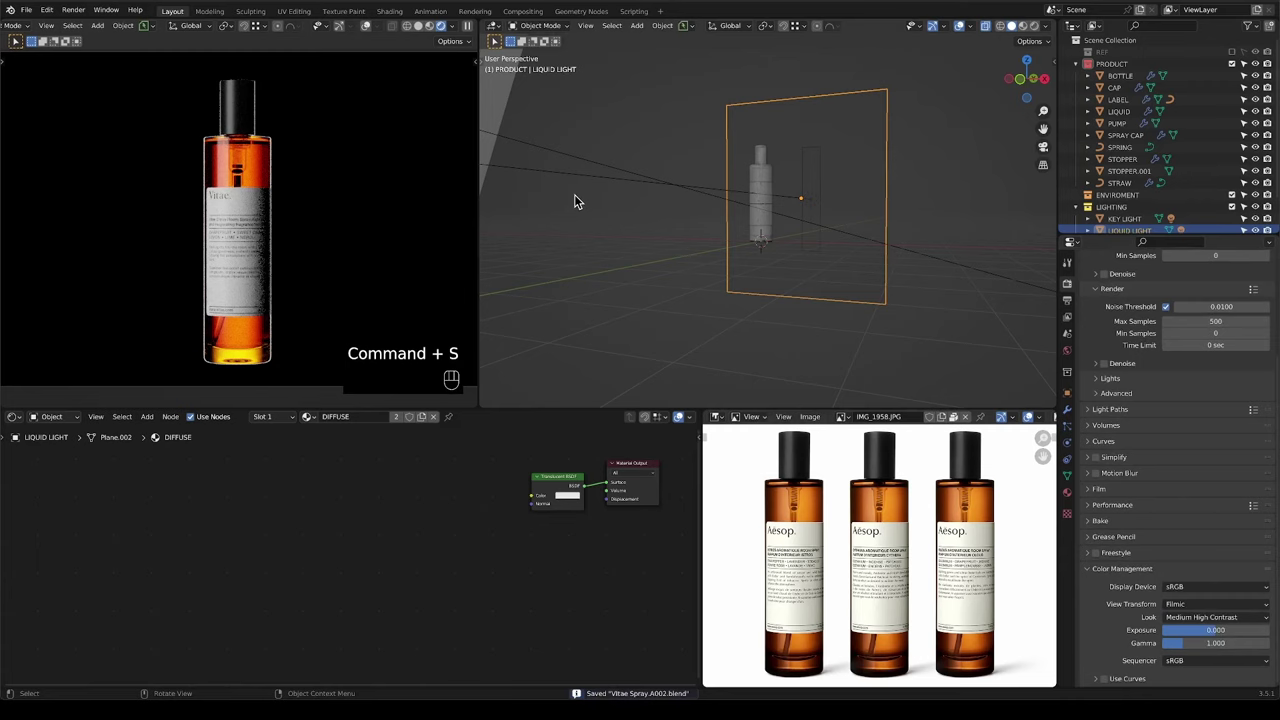
Render the current frame, enlarge the result window to examine the bottle, and close the render.
click(73, 10)
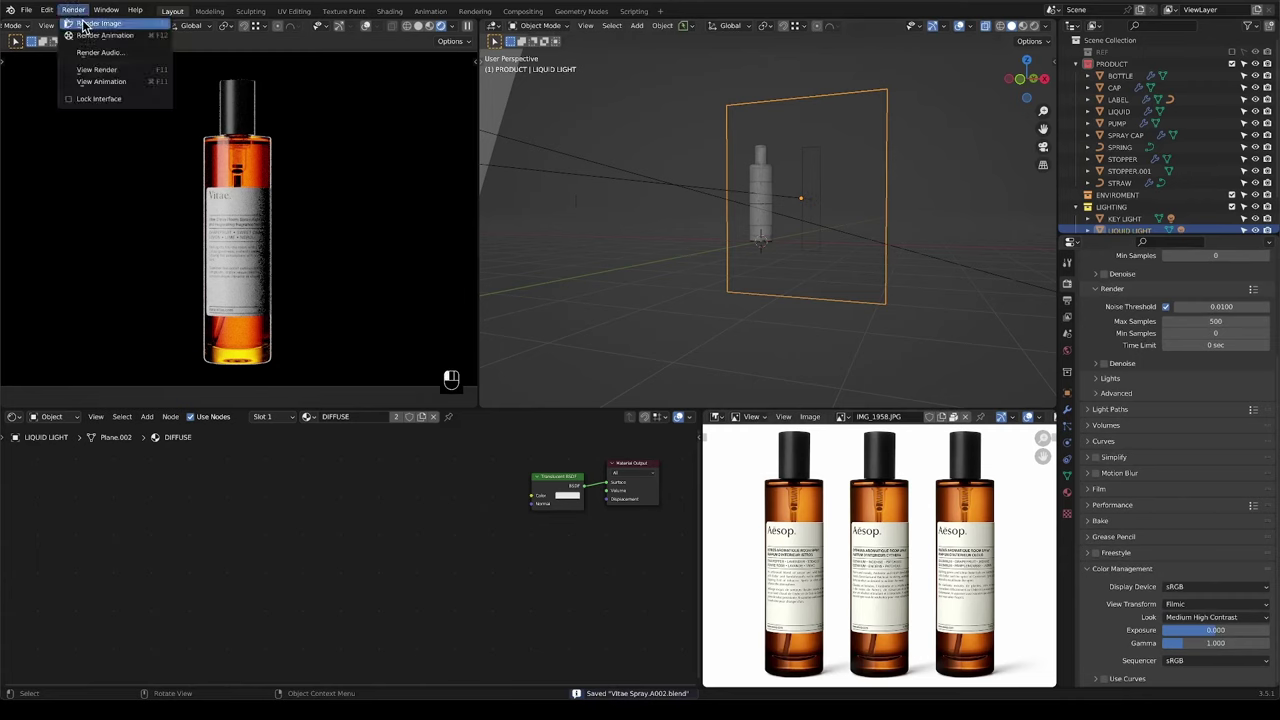
click(84, 24)
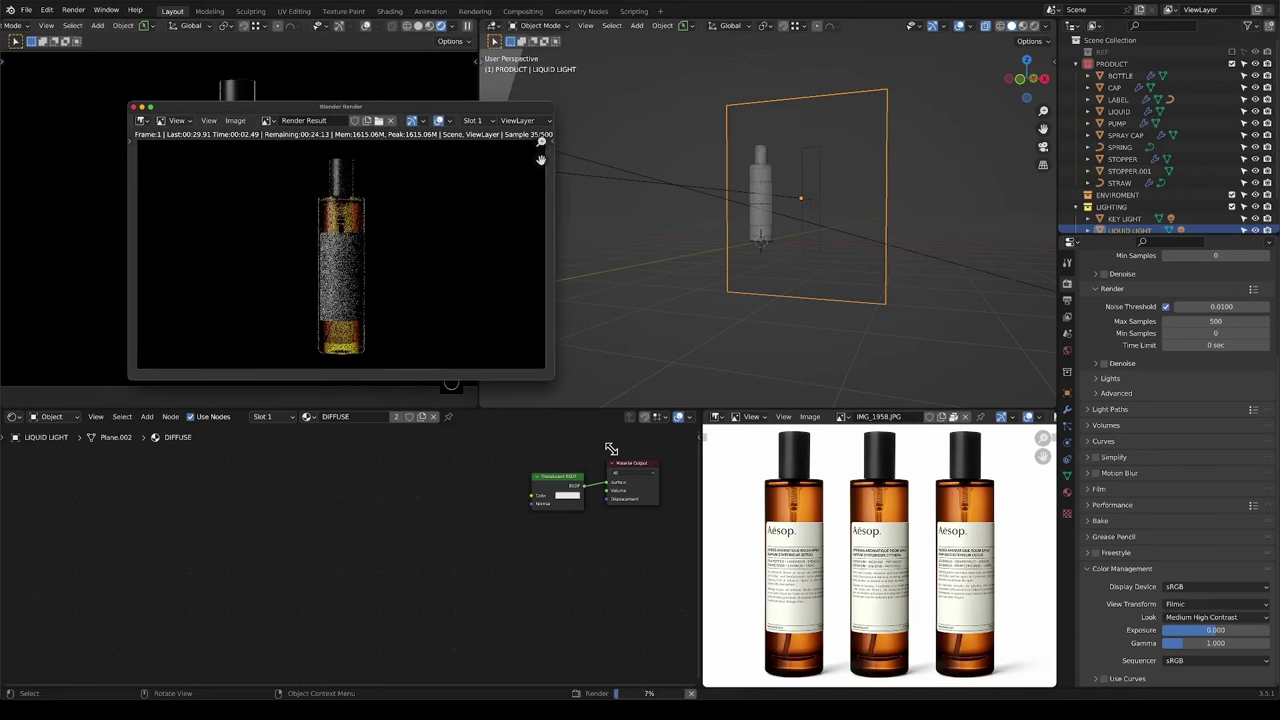
drag(550, 378, 730, 514)
scroll(315, 272, up, 2)
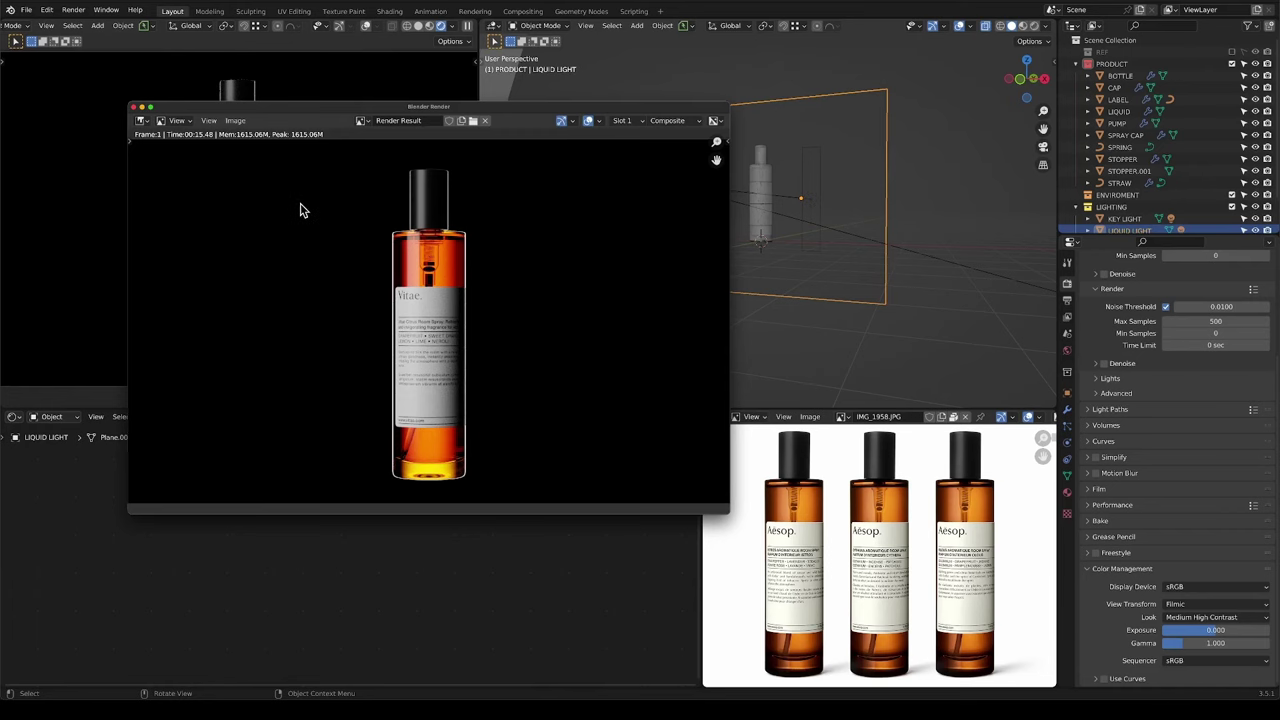
click(137, 112)
Shift the BOTTLE material's base color hue to about 0.092 for a yellower amber, and select the LIQUID LIGHT plane.
click(760, 195)
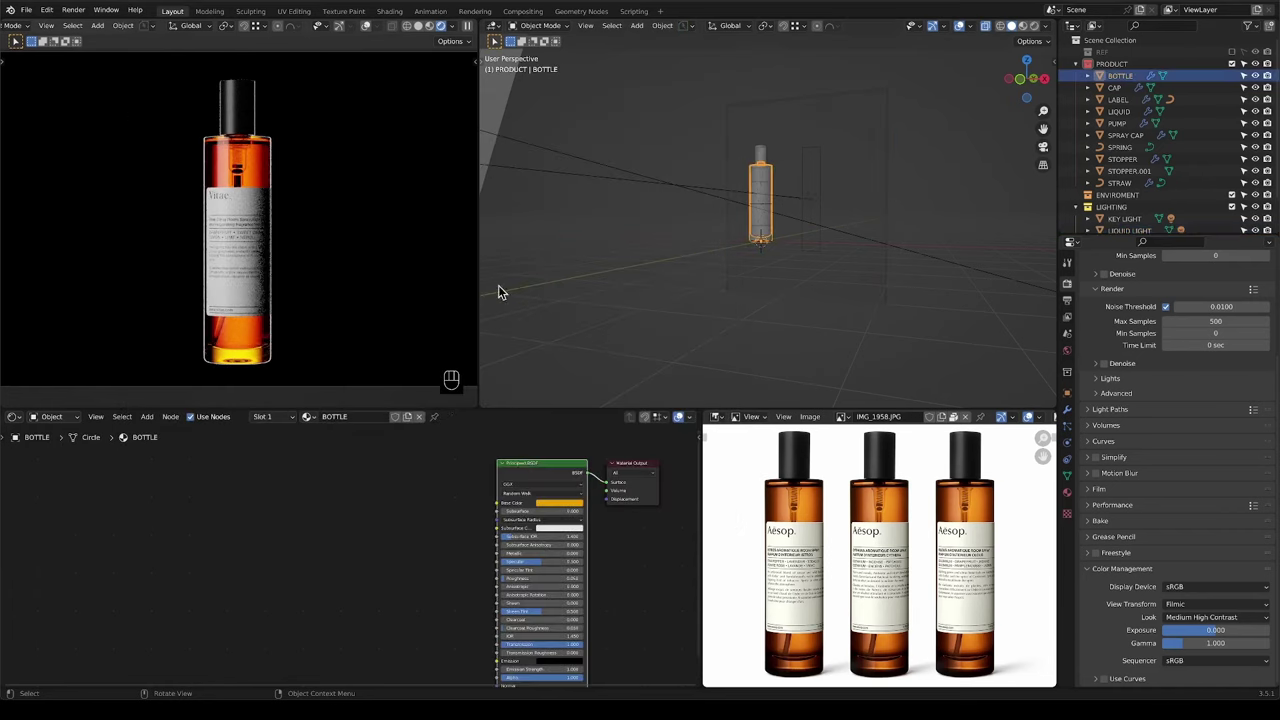
scroll(600, 518, up, 1)
click(631, 484)
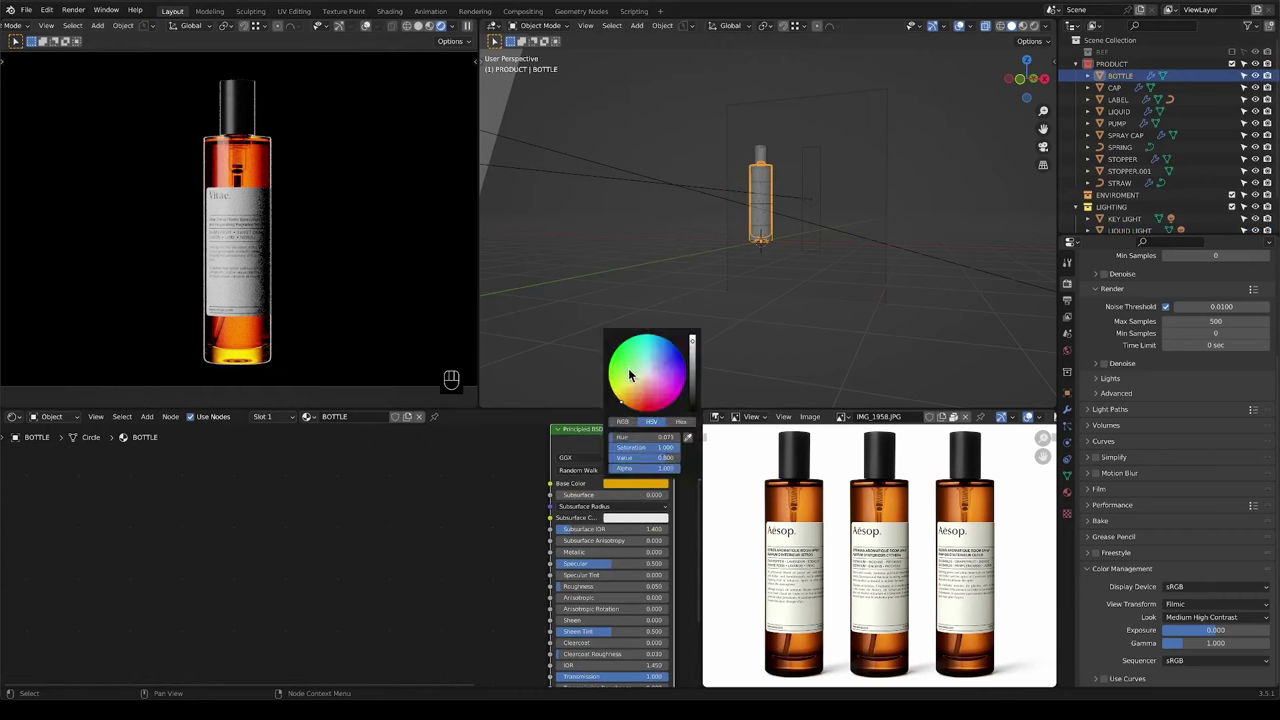
drag(622, 408, 617, 399)
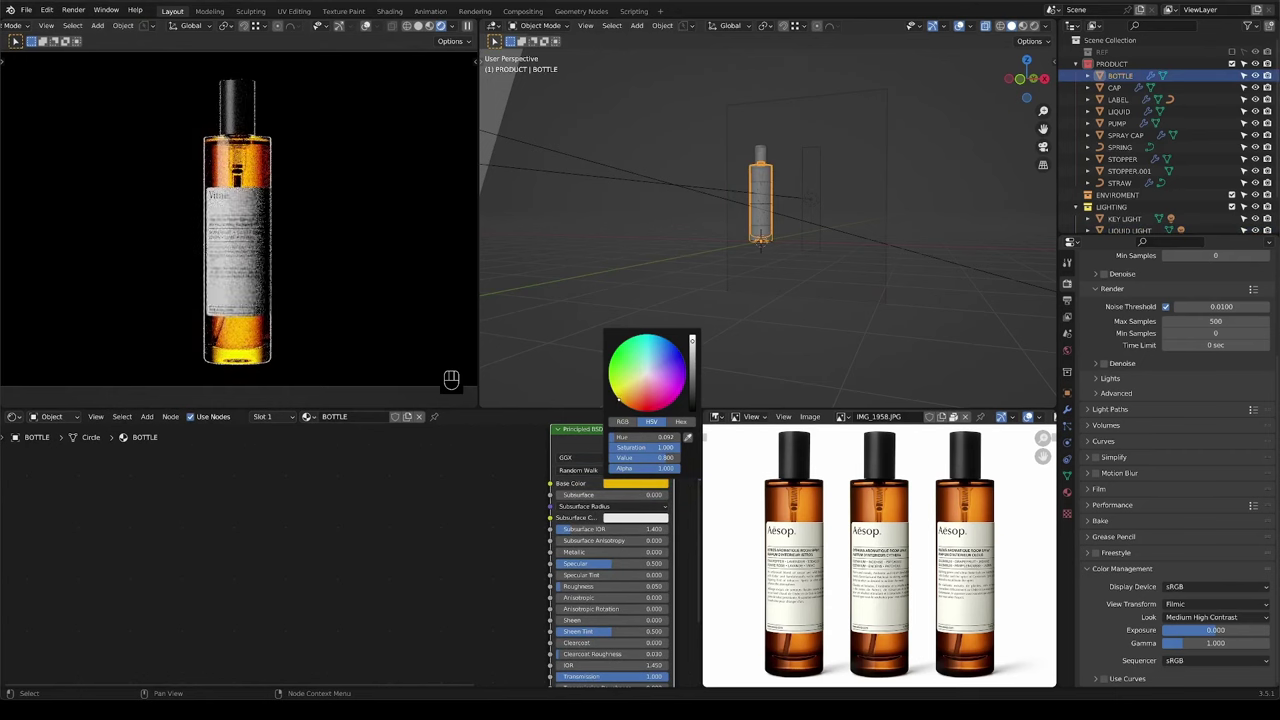
click(852, 212)
key(w)
key(s)
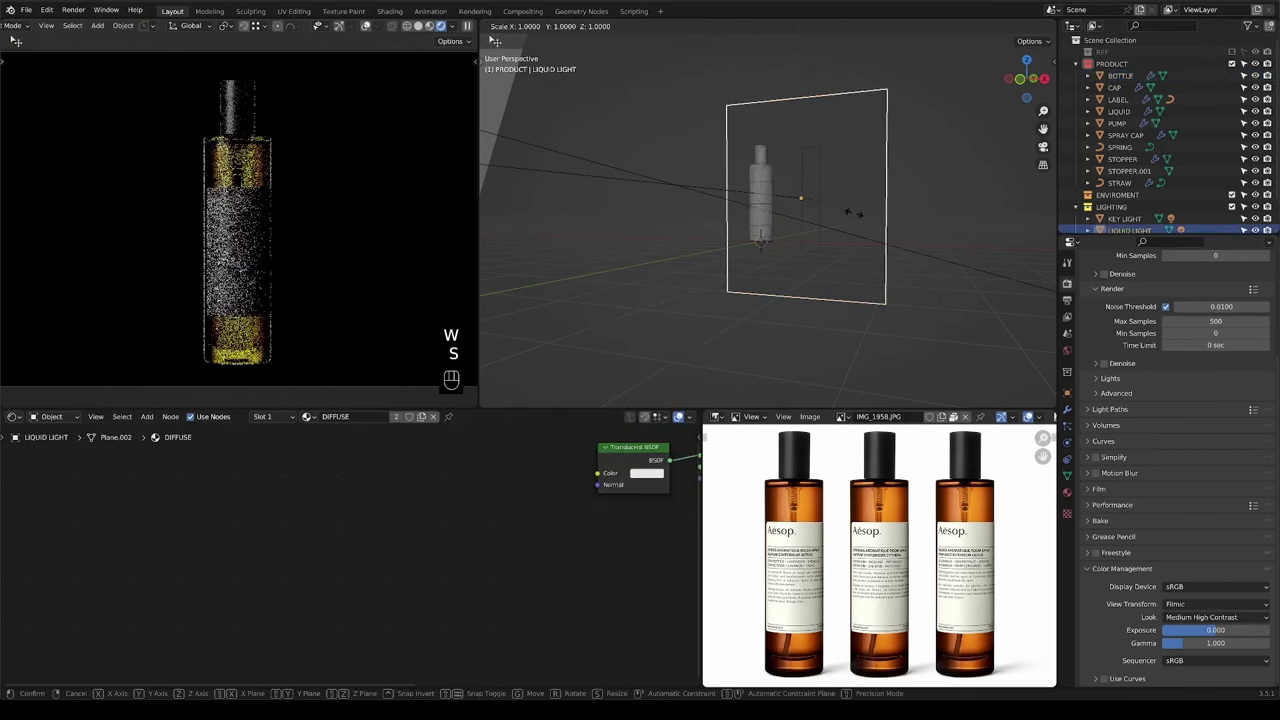
click(868, 219)
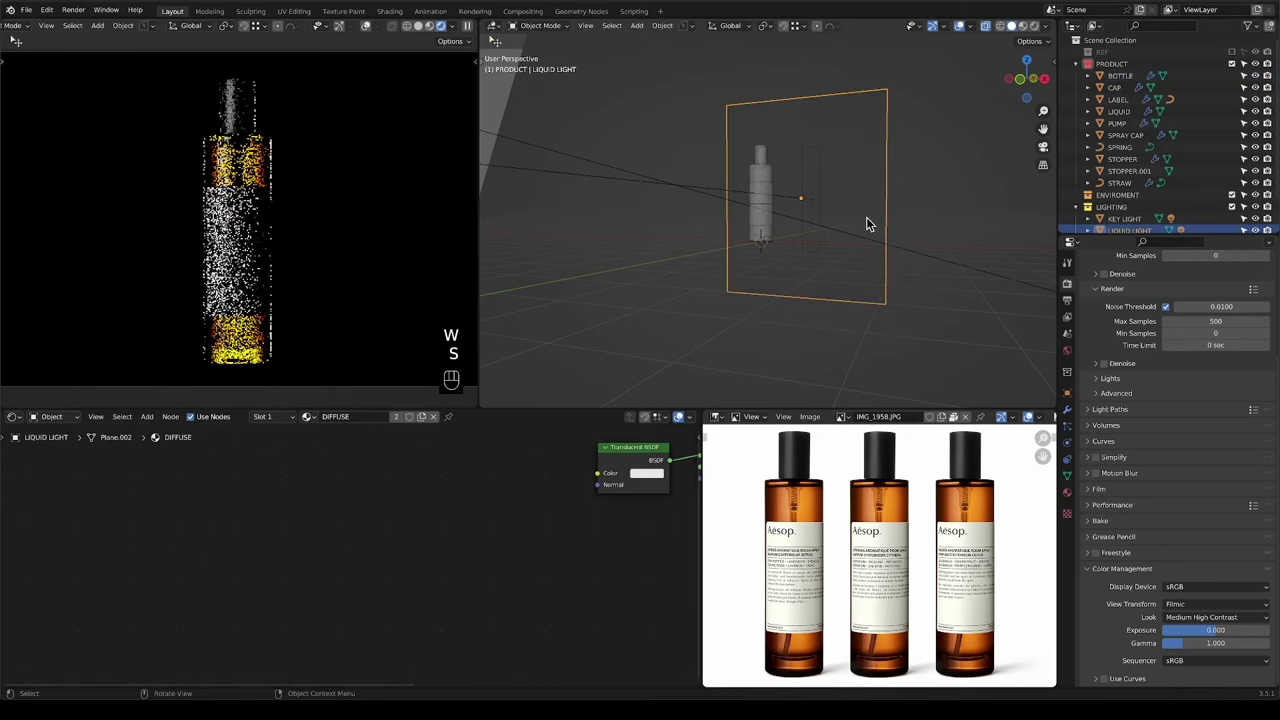
key(s)
key(x)
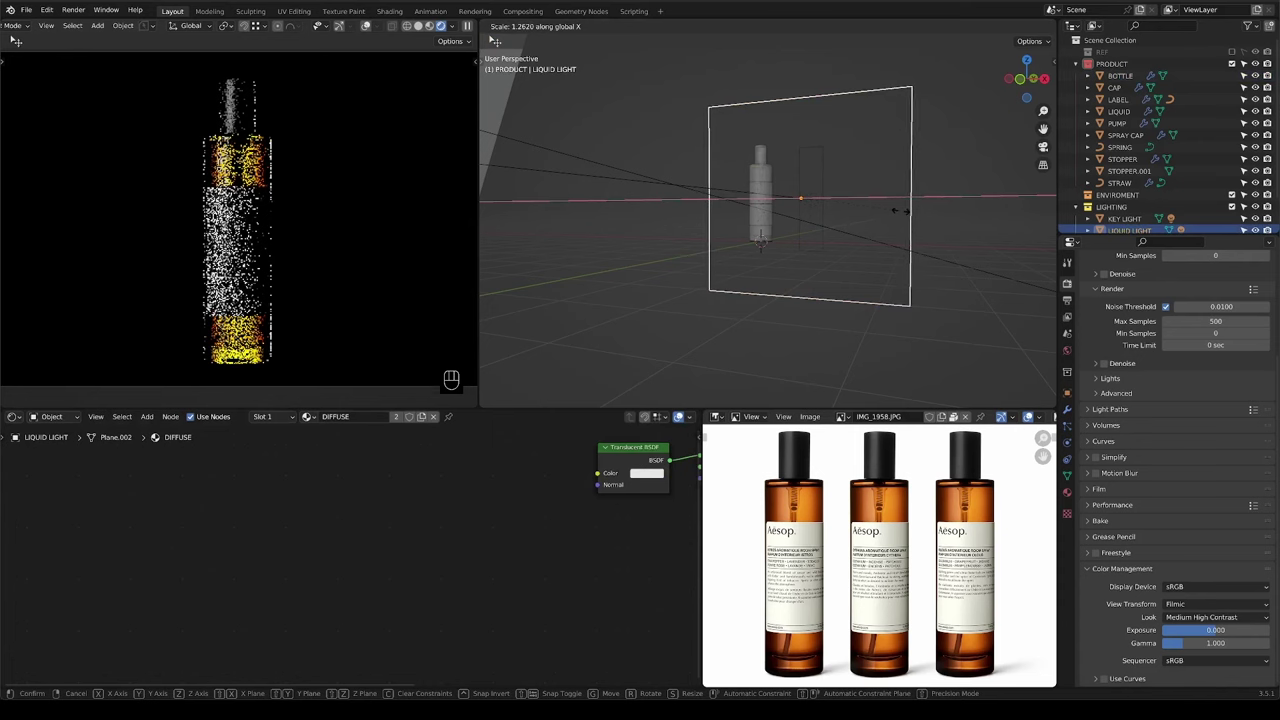
click(894, 210)
Scale the LIQUID LIGHT plane up uniformly by a factor of 1.734 and save the file.
key(s)
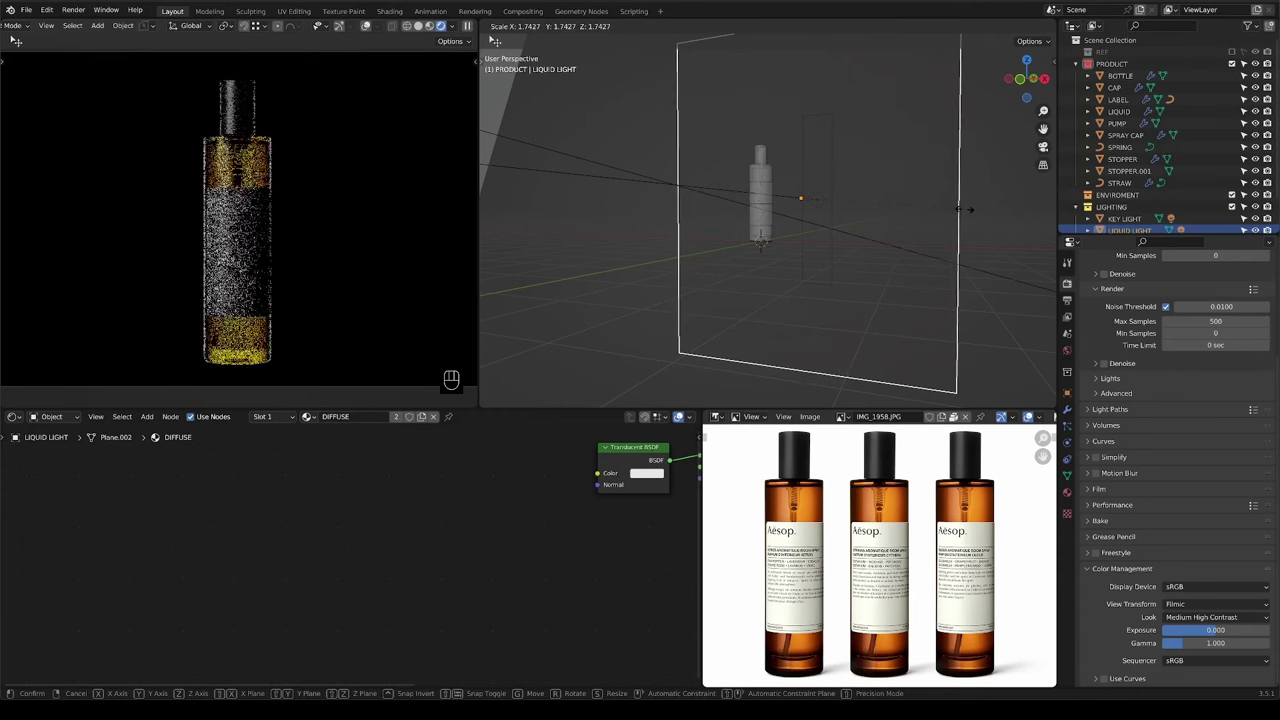
click(965, 215)
key(super+s)
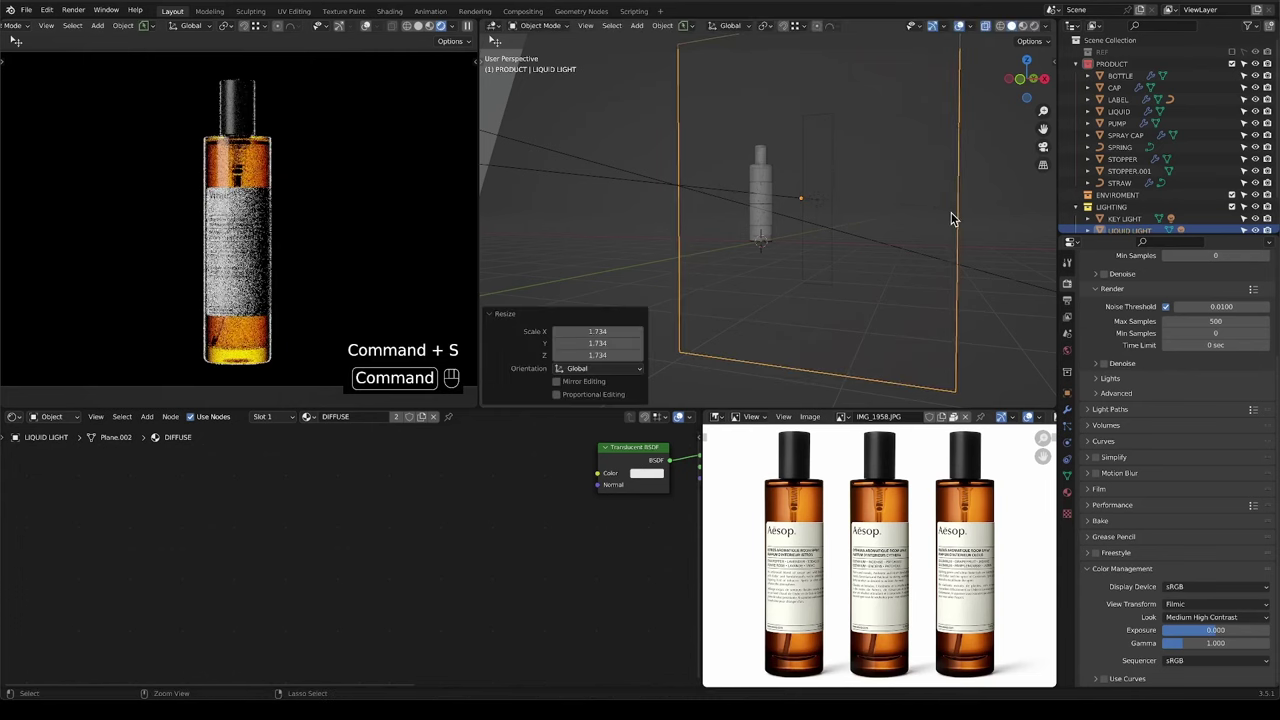
scroll(262, 218, down, 1)
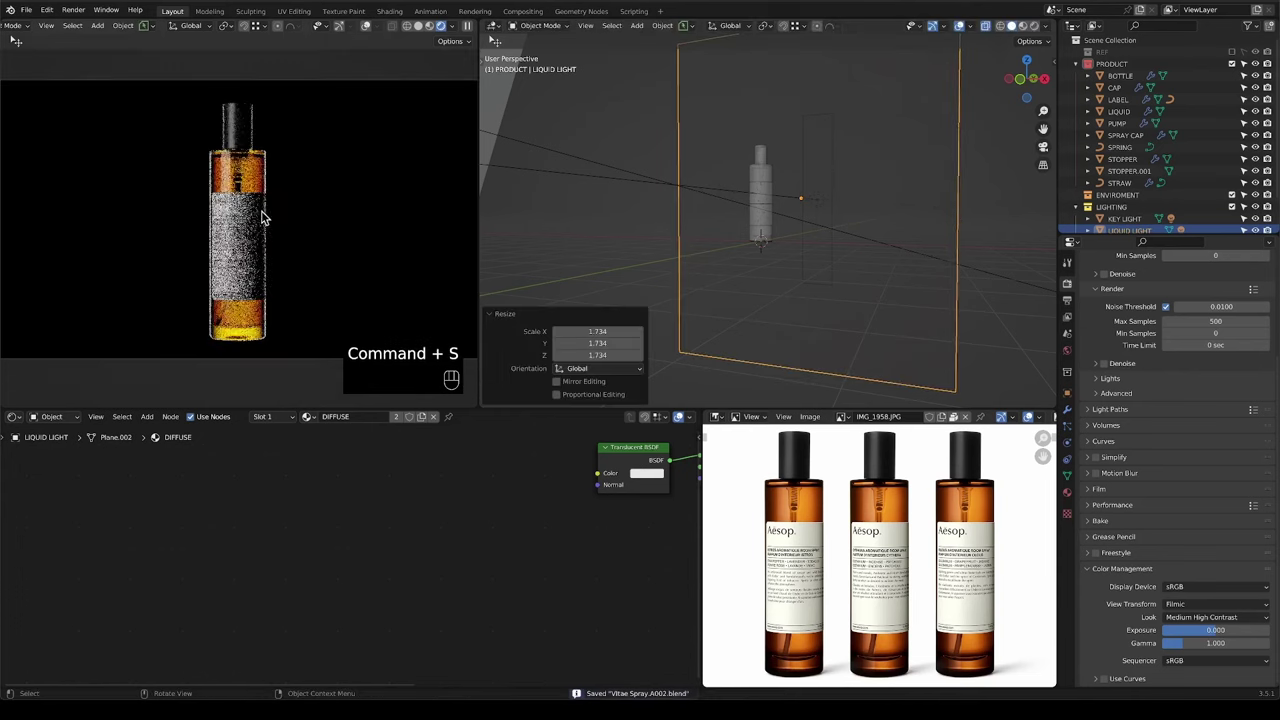
Narrow the area light Area.001 behind the bottle along global X by a factor of 0.643 and save the file.
click(829, 122)
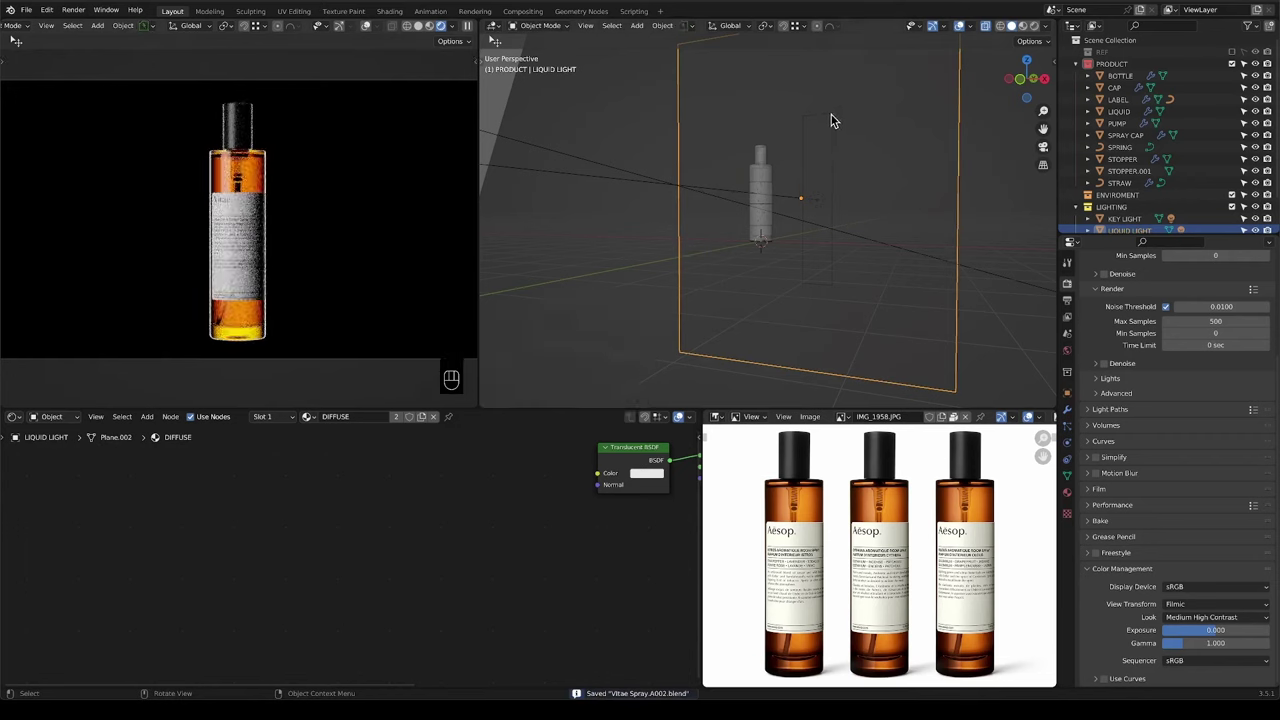
click(800, 200)
key(s)
key(x)
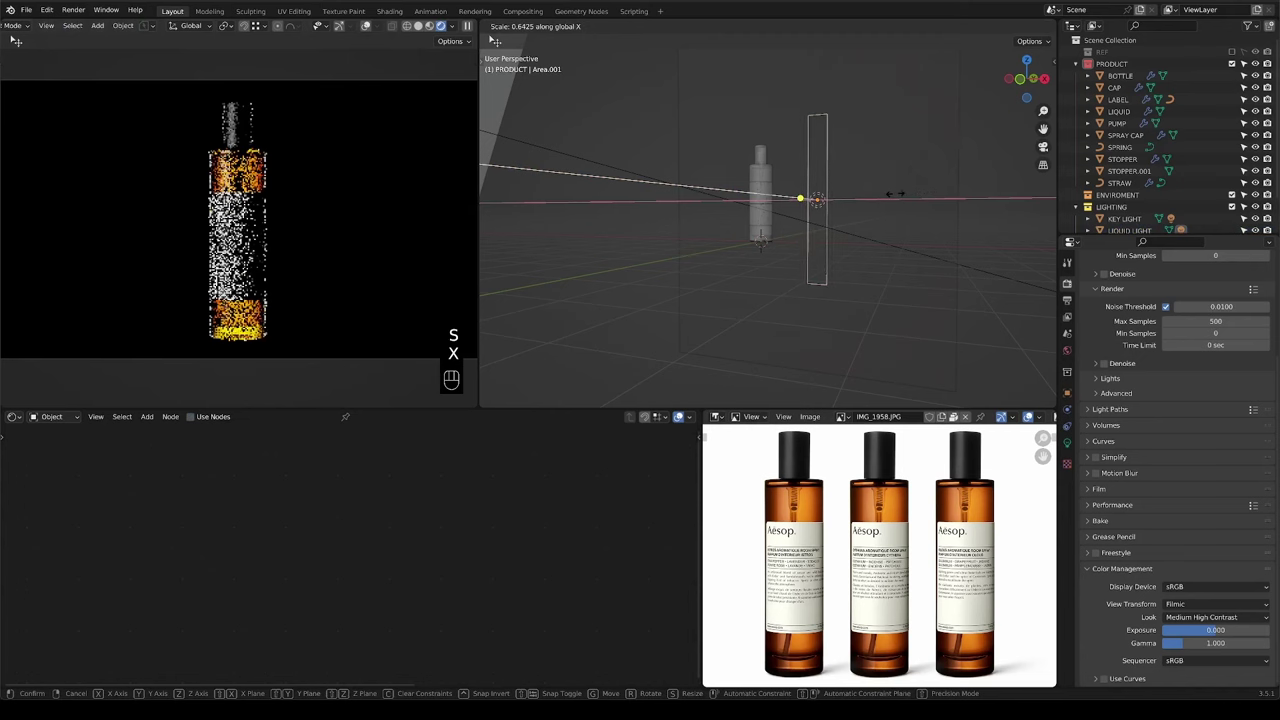
click(895, 196)
key(super+s)
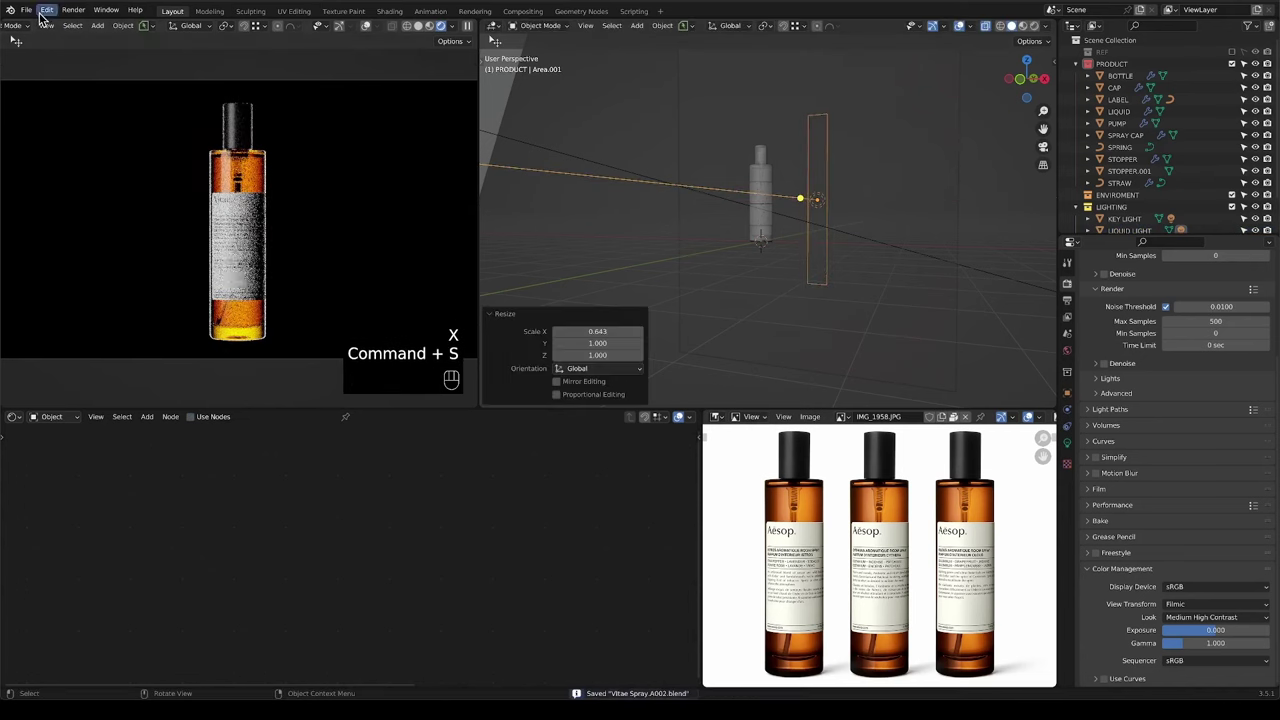
Pause the rendered viewport preview, render the current frame, and enlarge the result window to examine the bottle.
click(73, 10)
click(467, 25)
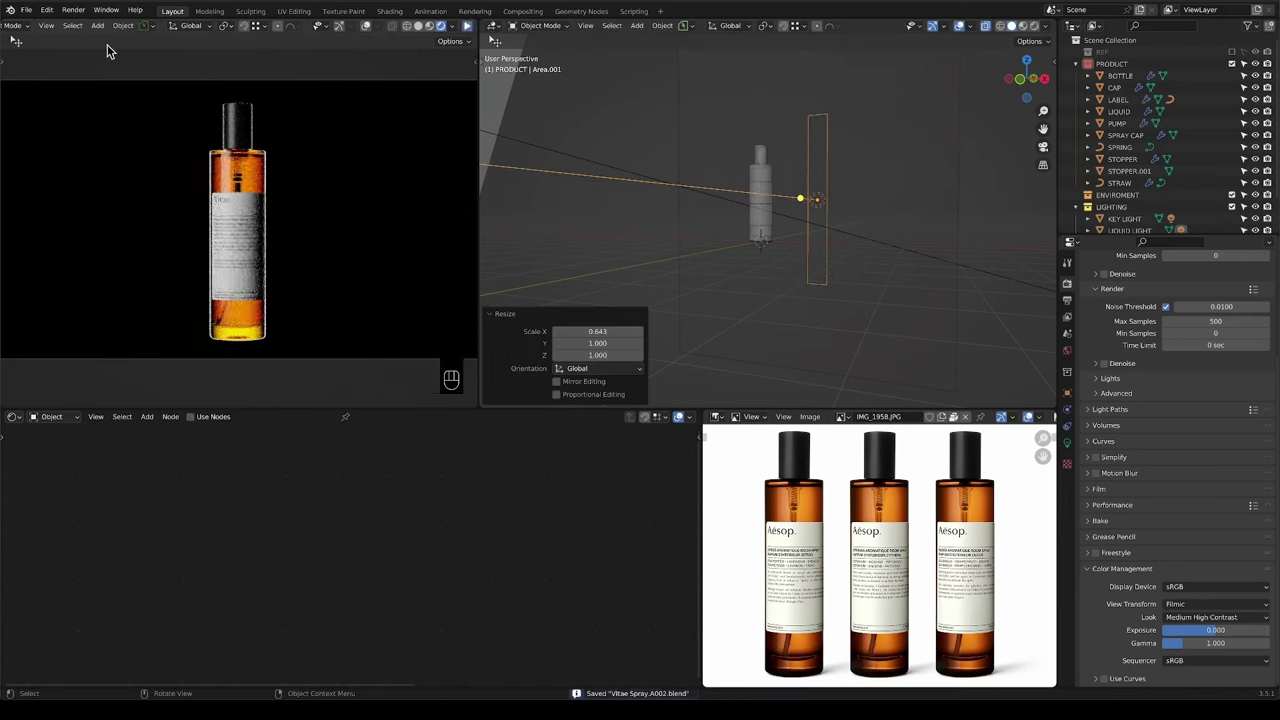
click(73, 10)
click(100, 30)
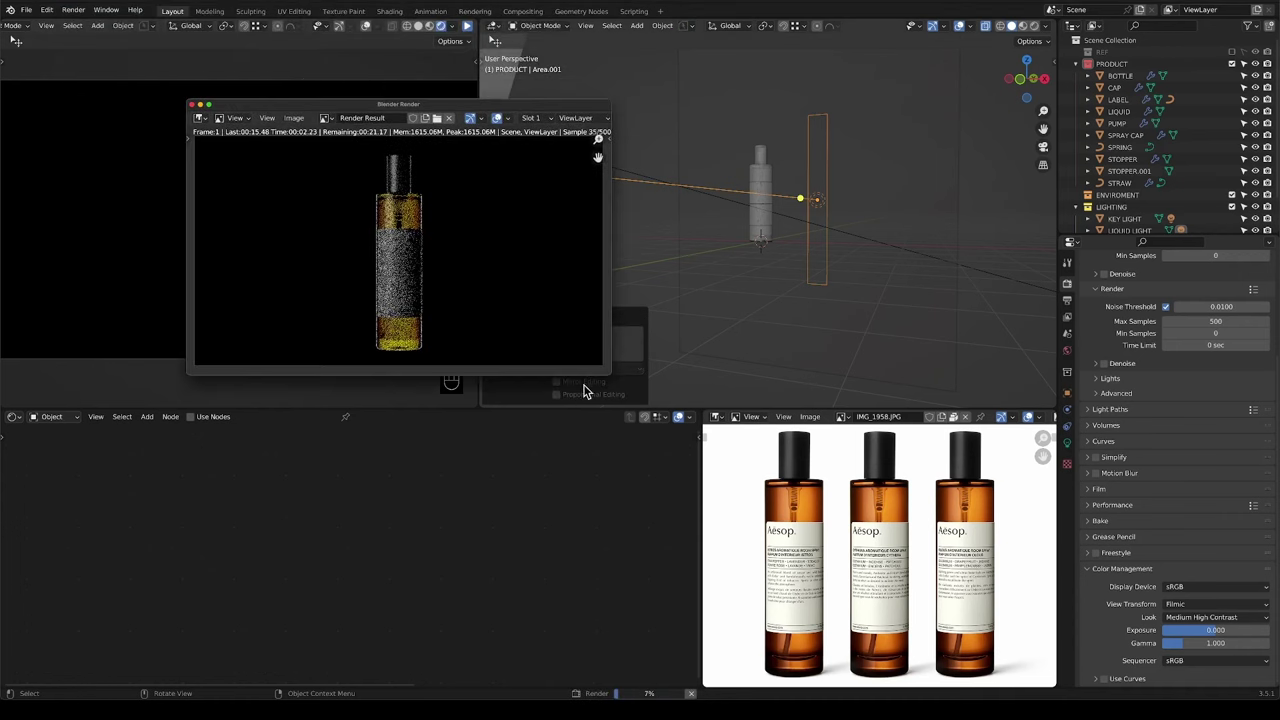
drag(605, 378, 777, 495)
scroll(491, 354, up, 2)
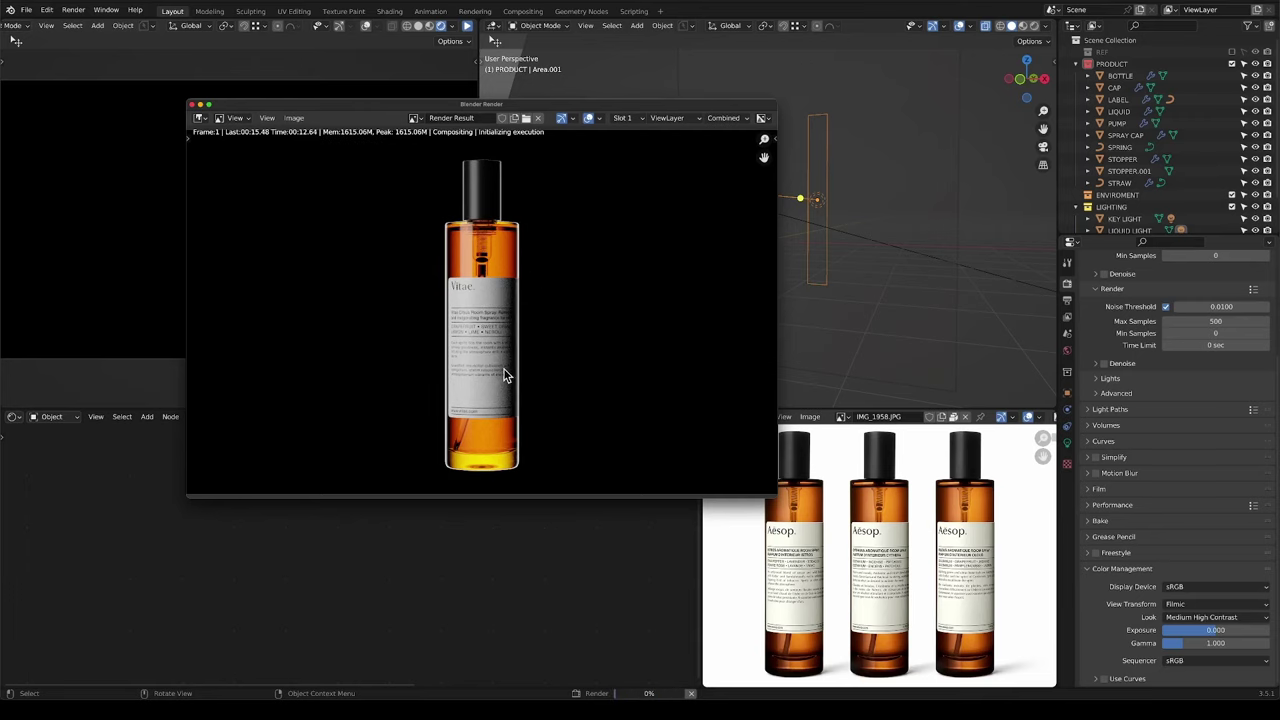
Save the rendered image as Vitae.004.png in the 03_RENDERS folder and close the render window.
click(294, 118)
click(330, 211)
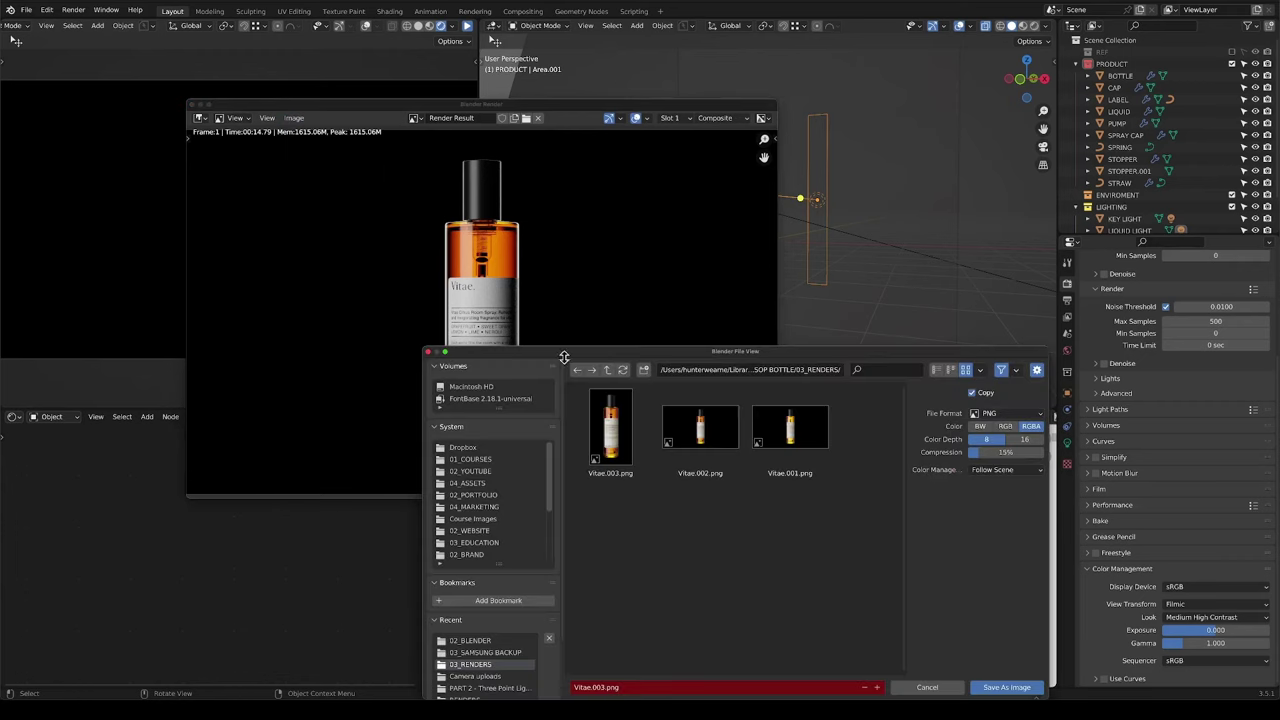
click(610, 430)
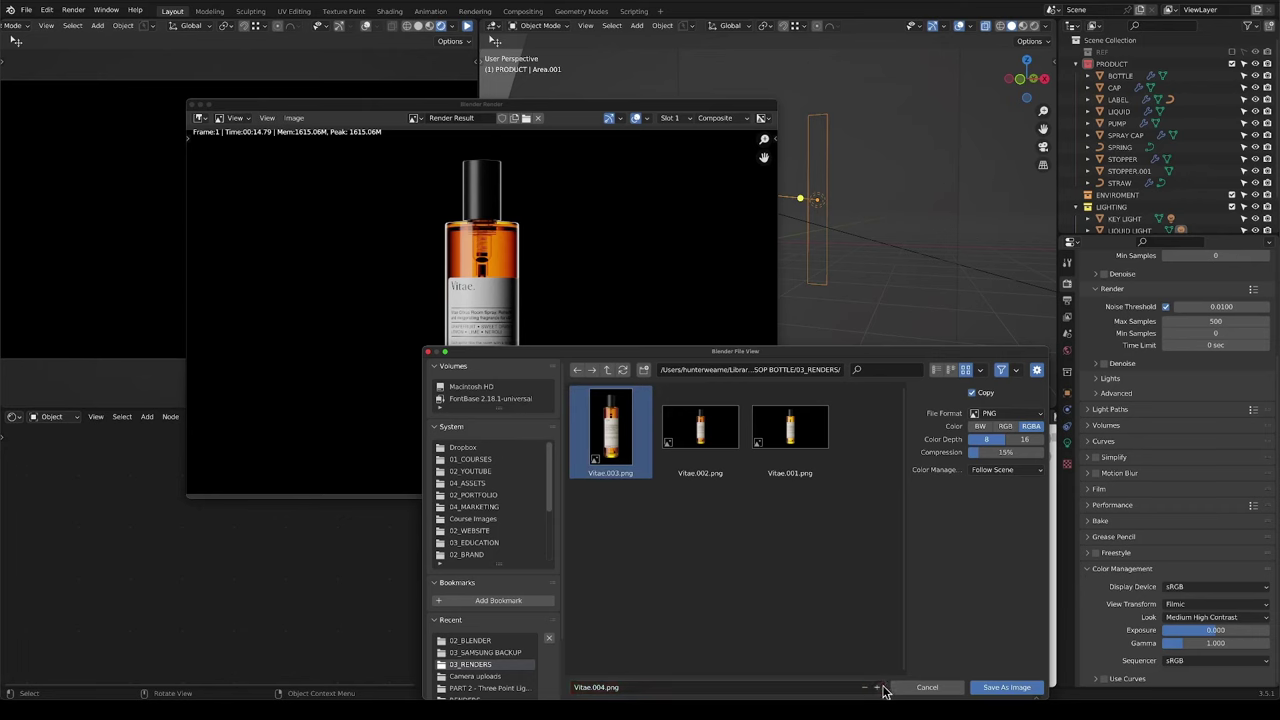
click(1006, 687)
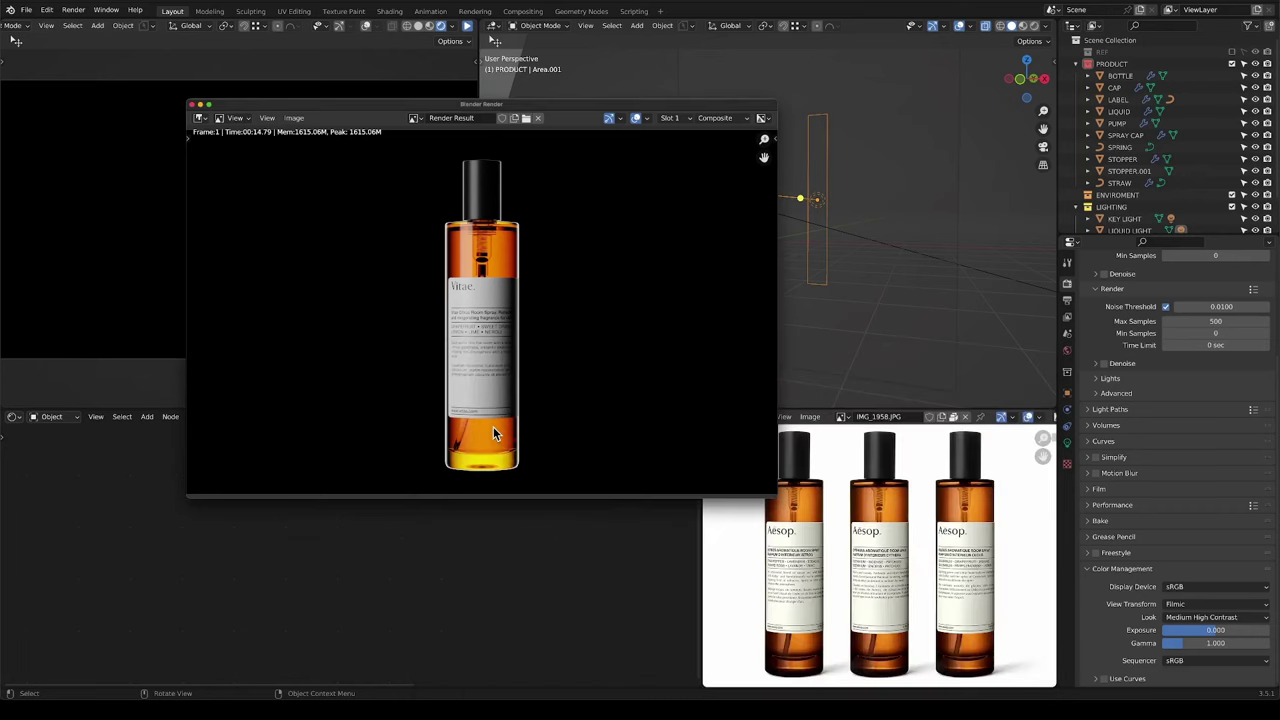
click(197, 105)
Add a mesh plane at the scene origin and rotate it 90° about the global Y axis.
middle_drag(829, 277, 800, 255)
key(shift+a)
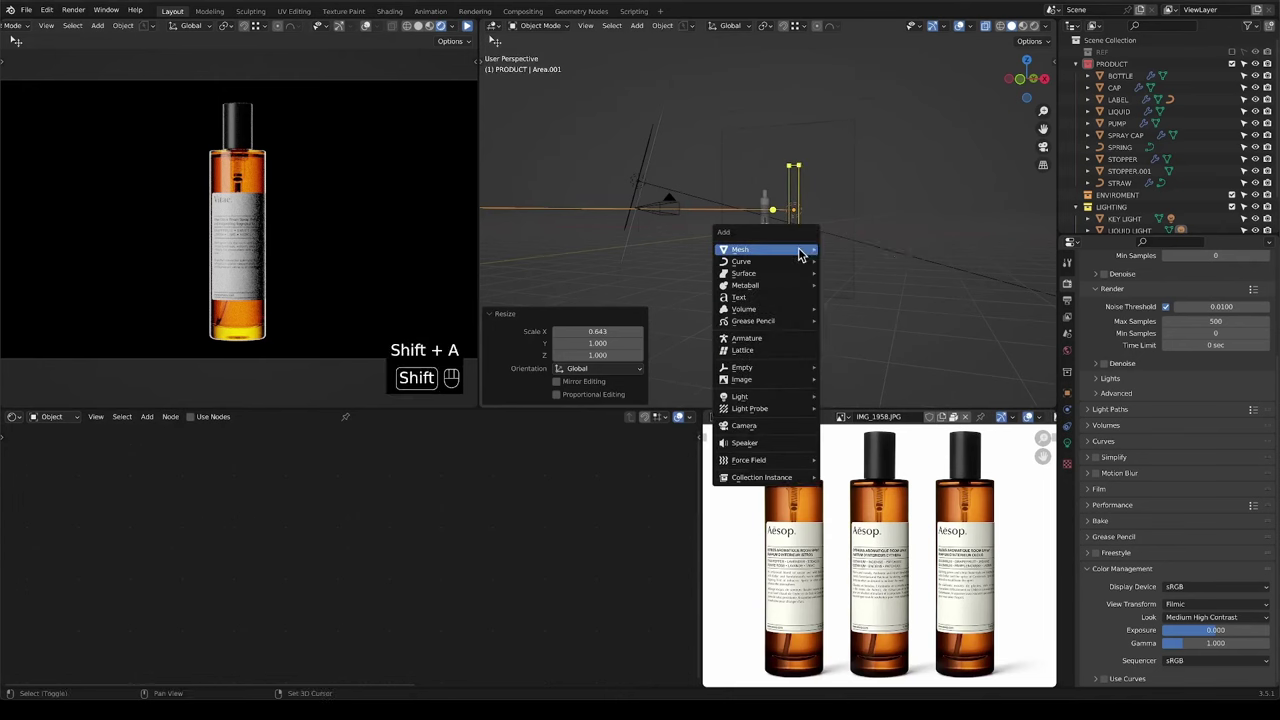
mouse_move(800, 255)
click(865, 265)
key(r)
key(x)
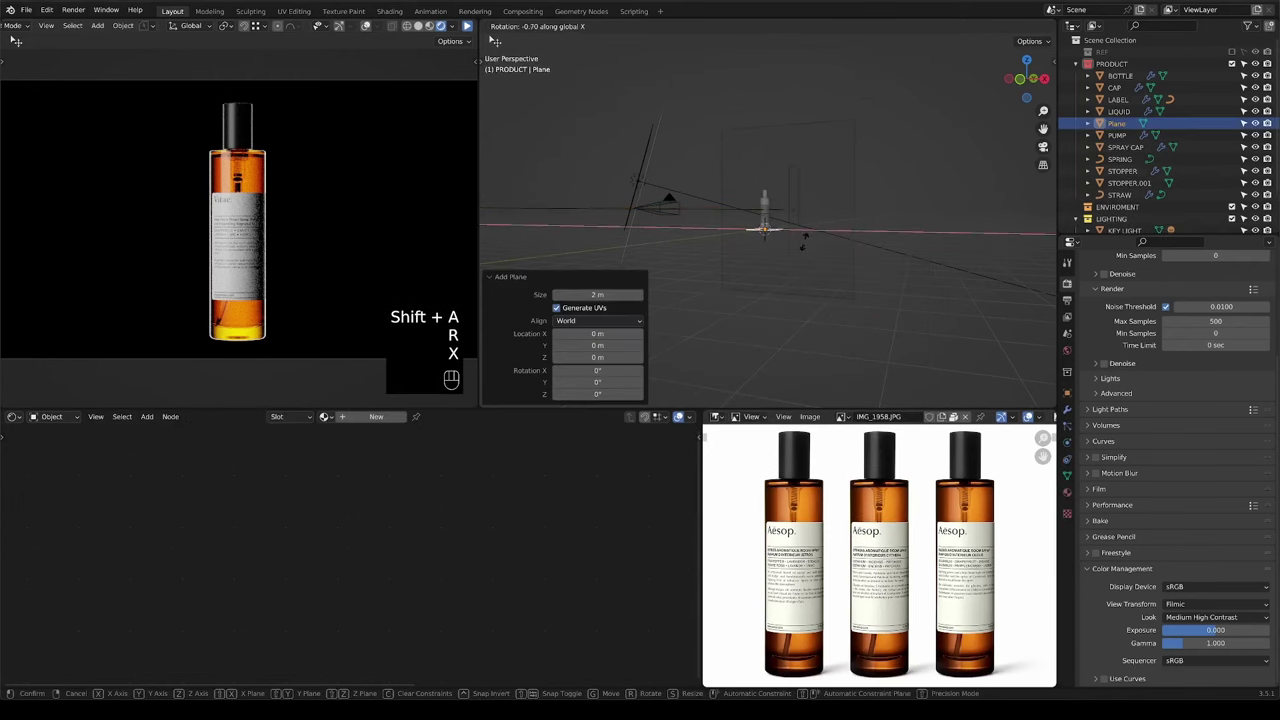
key(y)
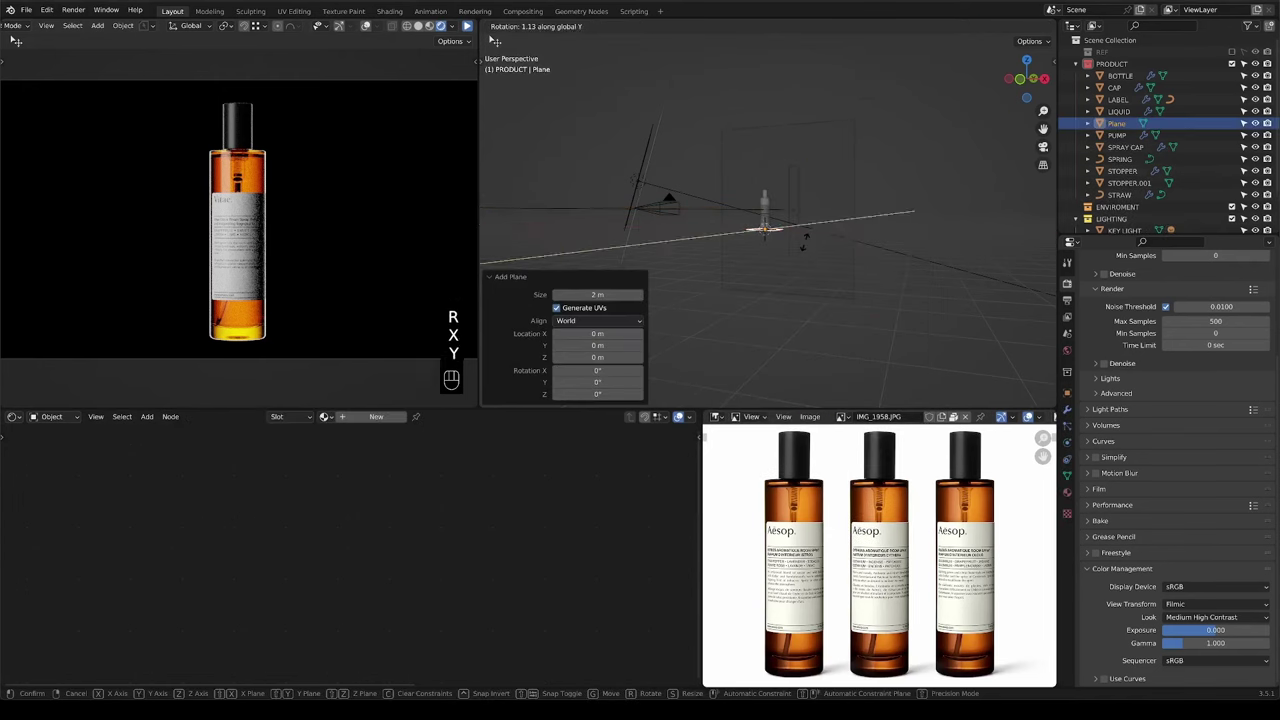
key(KP_9)
key(KP_0)
key(KP_Enter)
Move the new upright plane about 9 m along positive global X, away from the bottle.
key(g)
key(x)
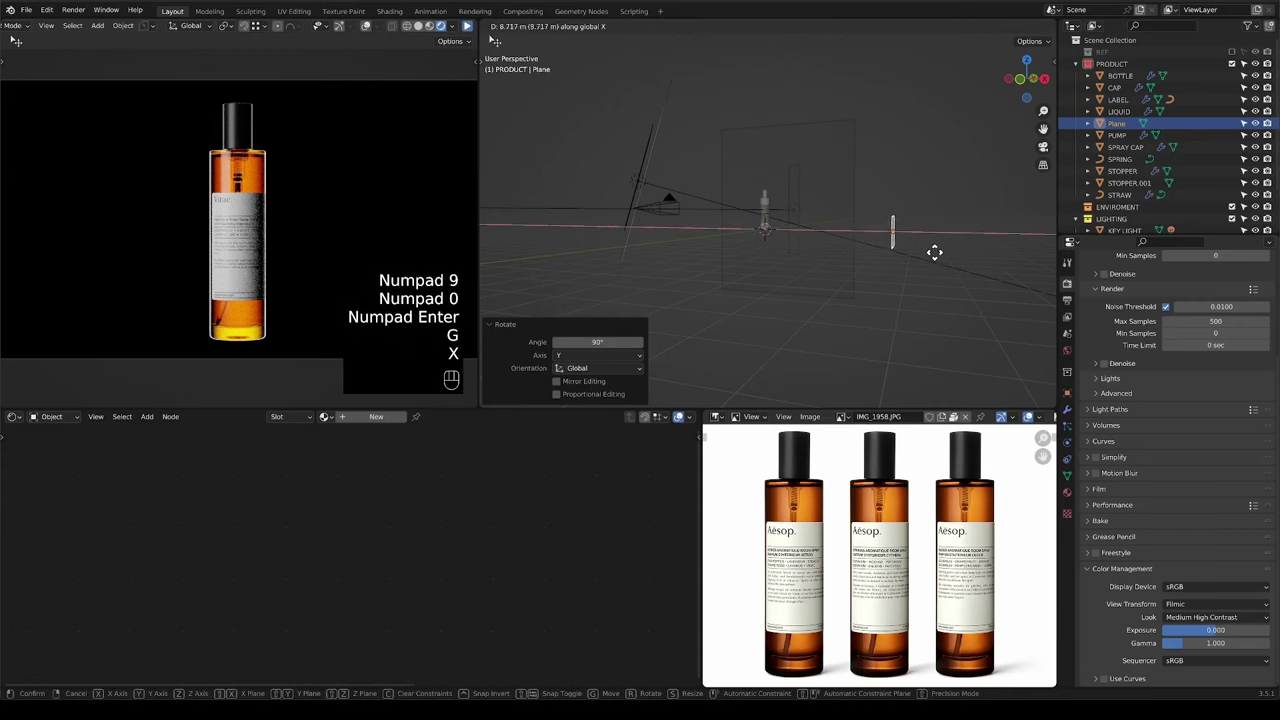
click(938, 244)
Enlarge the upright plane uniformly in three passes, the first by 3.304 and the last by 1.223, and resume the rendered viewport preview.
key(s)
click(1014, 258)
key(s)
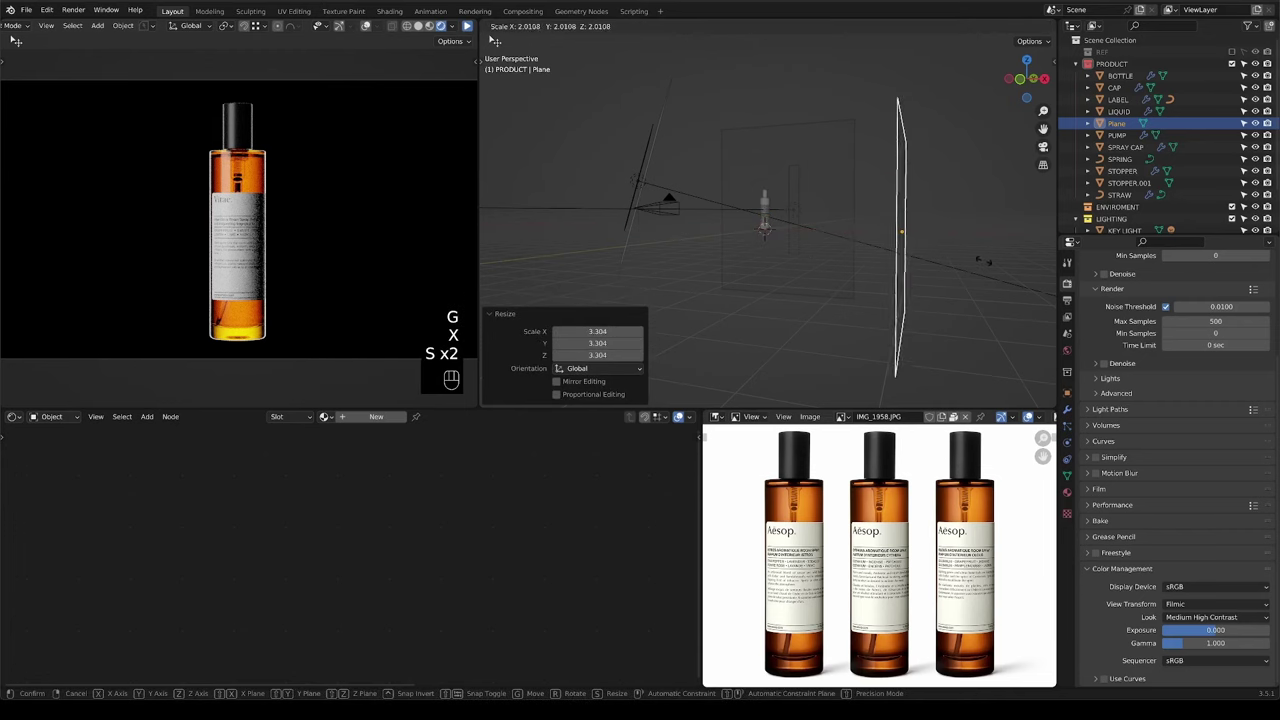
click(963, 263)
key(s)
click(983, 258)
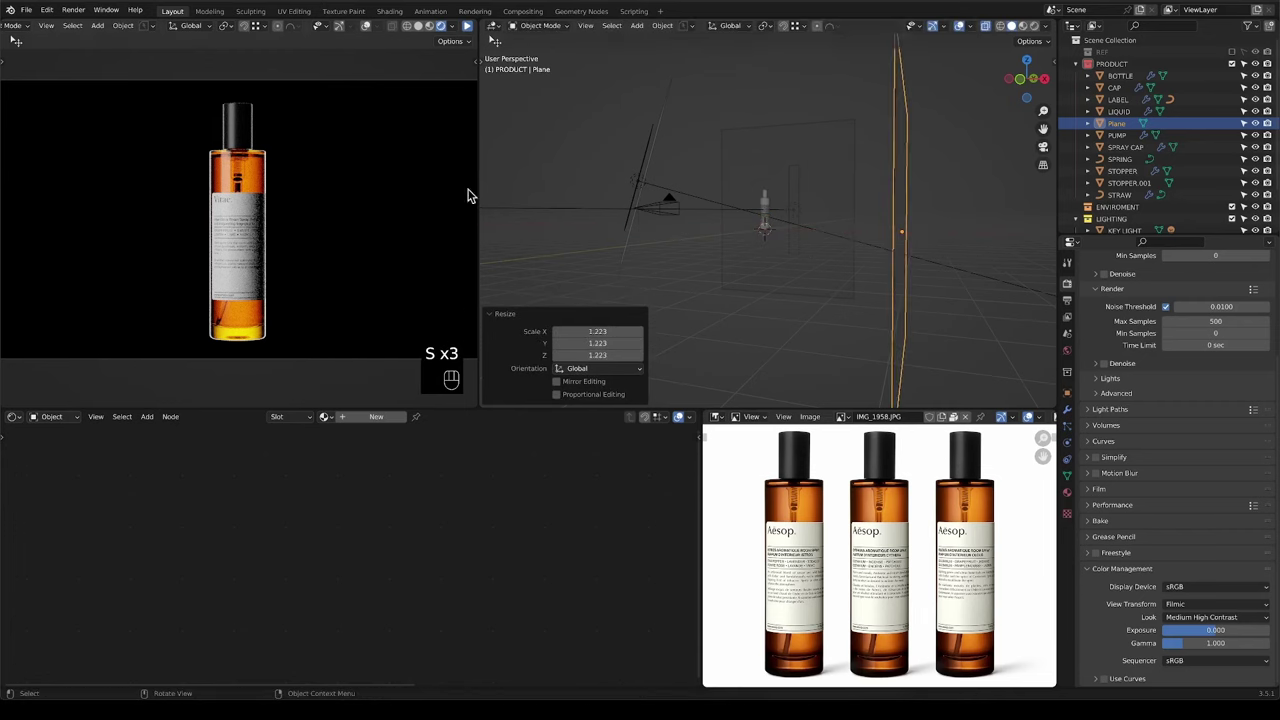
click(467, 25)
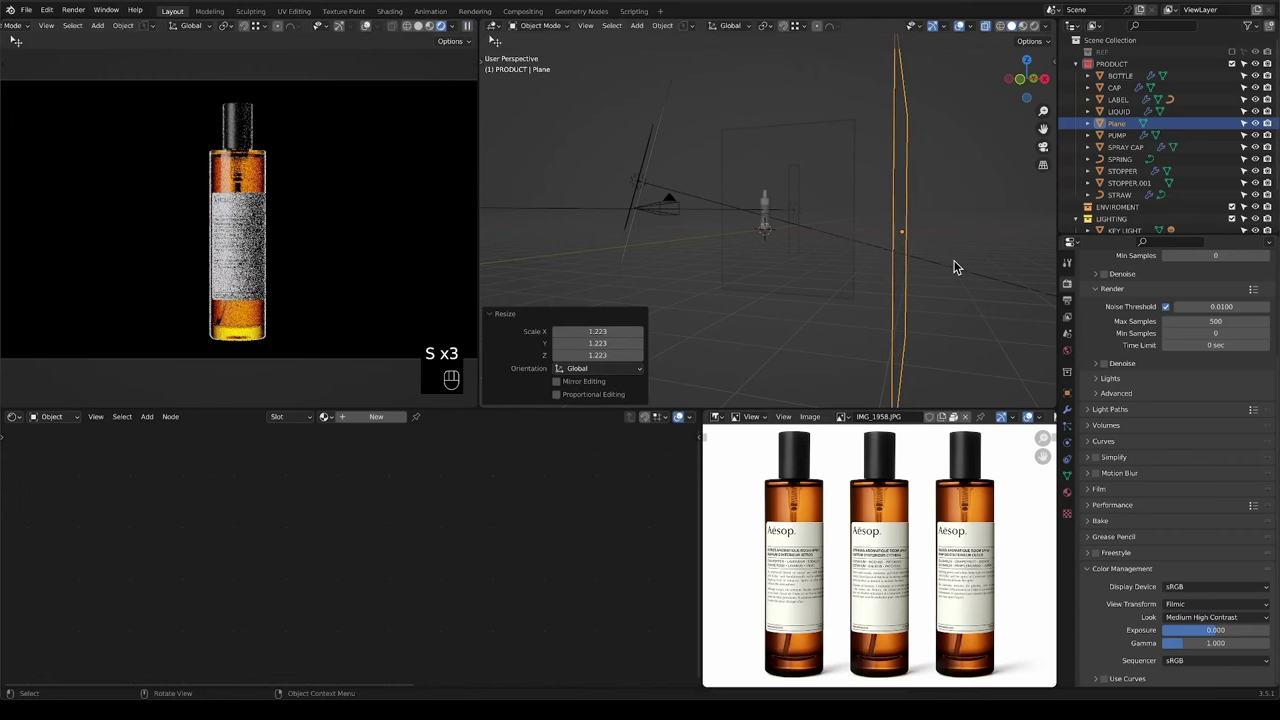
Shift the upright plane along global X in three passes: about 2.34 m toward the bottle, 2.96 m away, and 3.34 m back toward it.
key(g)
key(x)
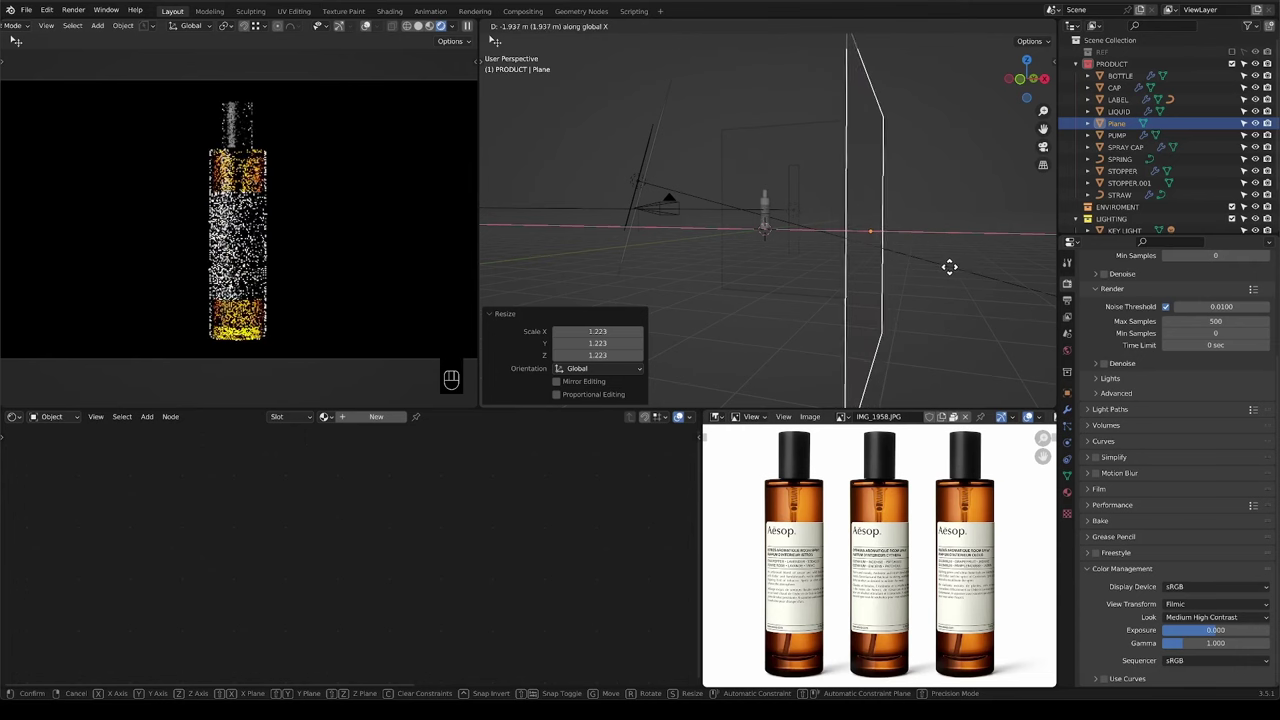
click(944, 268)
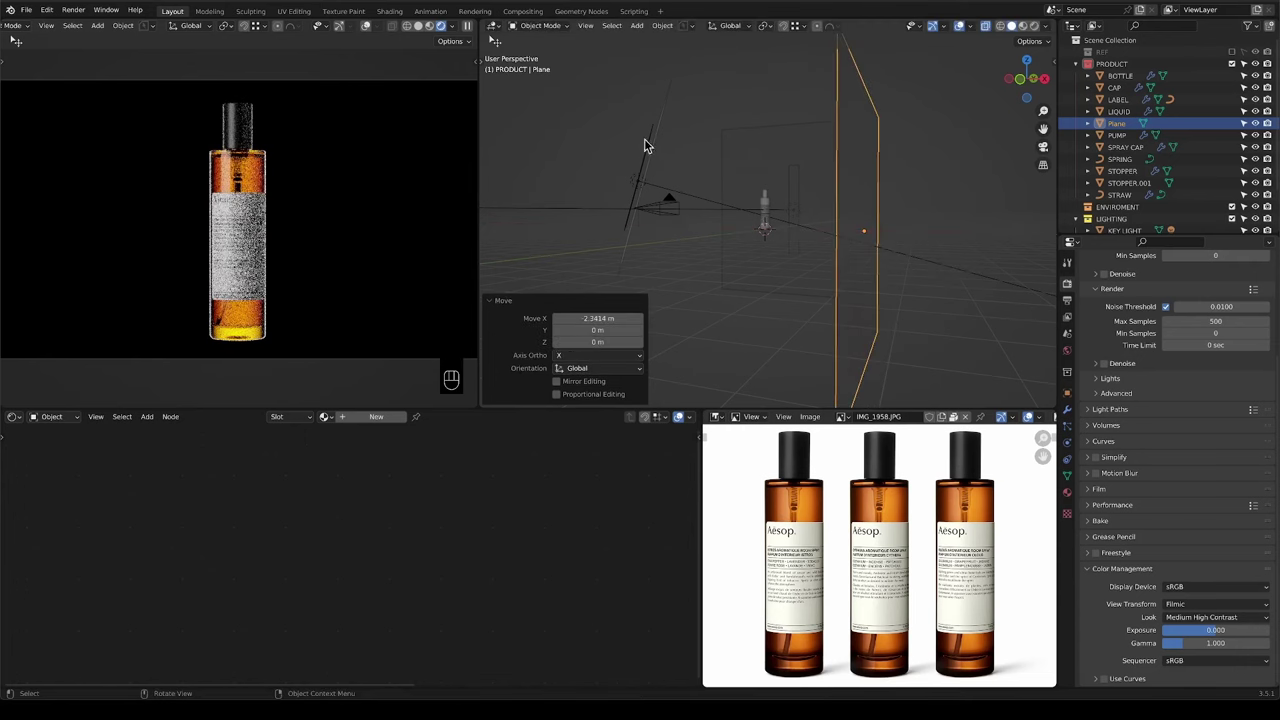
middle_drag(643, 143, 723, 214)
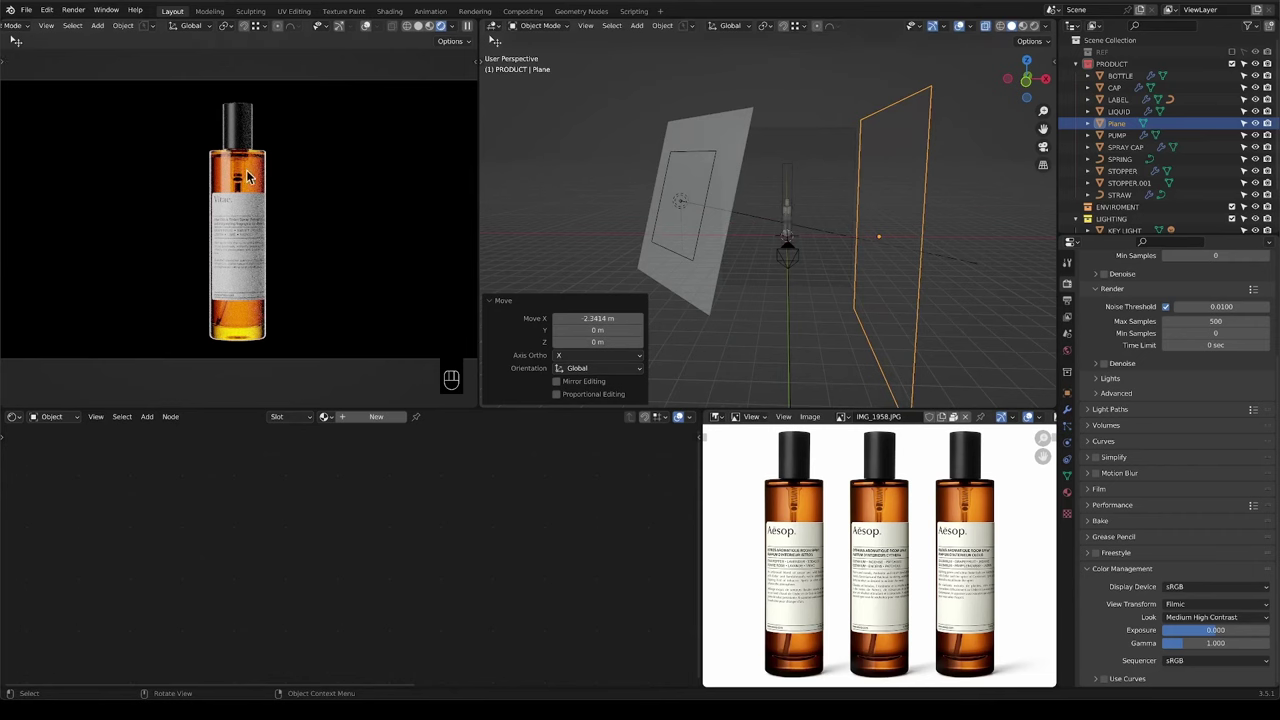
key(g)
key(x)
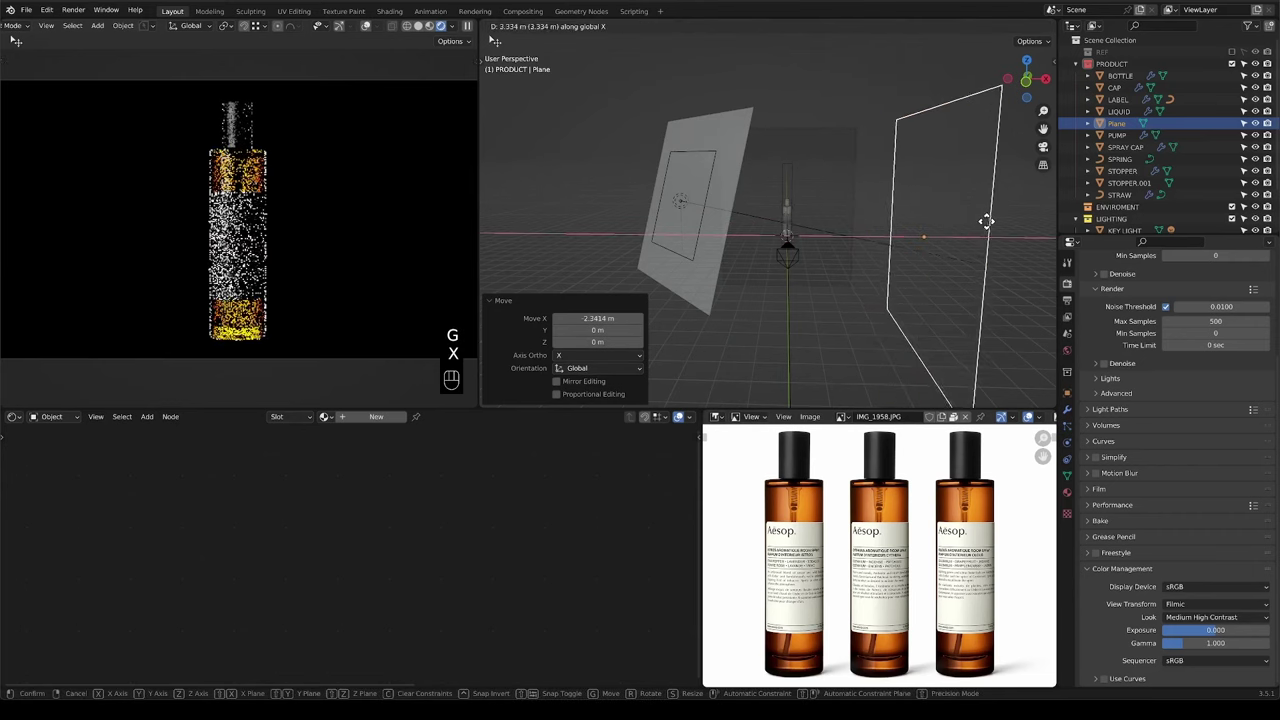
click(982, 223)
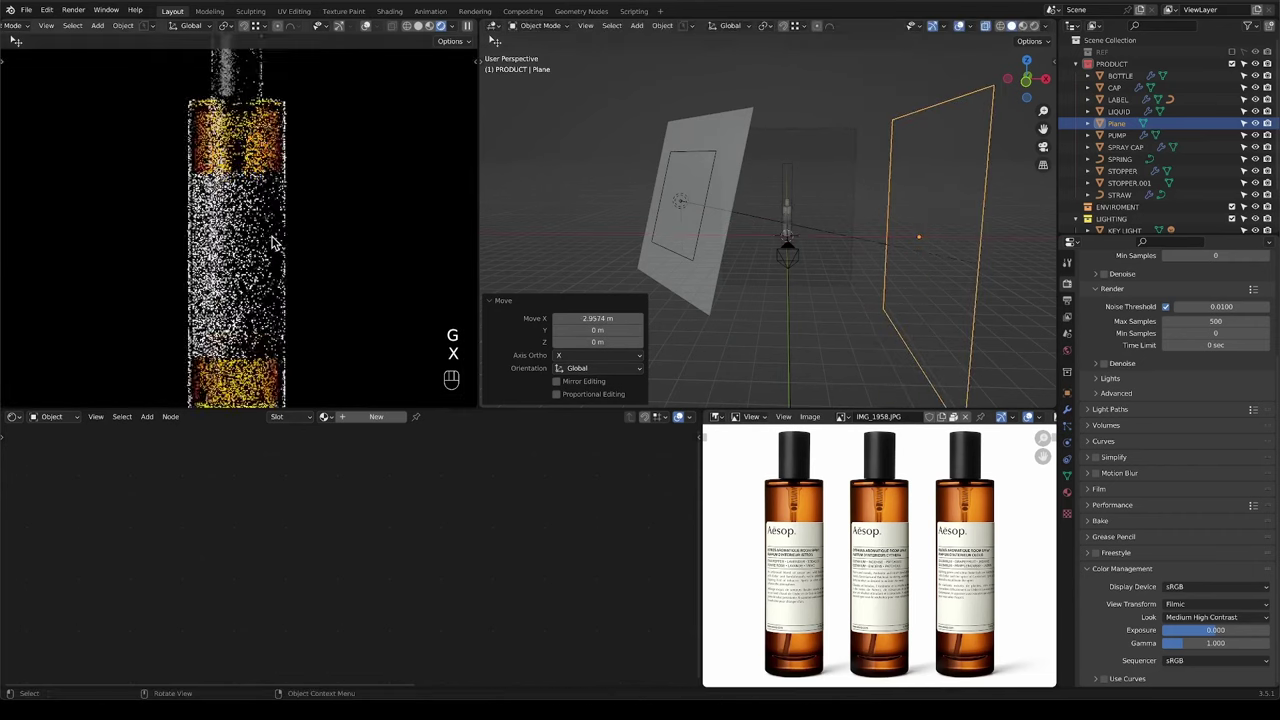
key(g)
key(x)
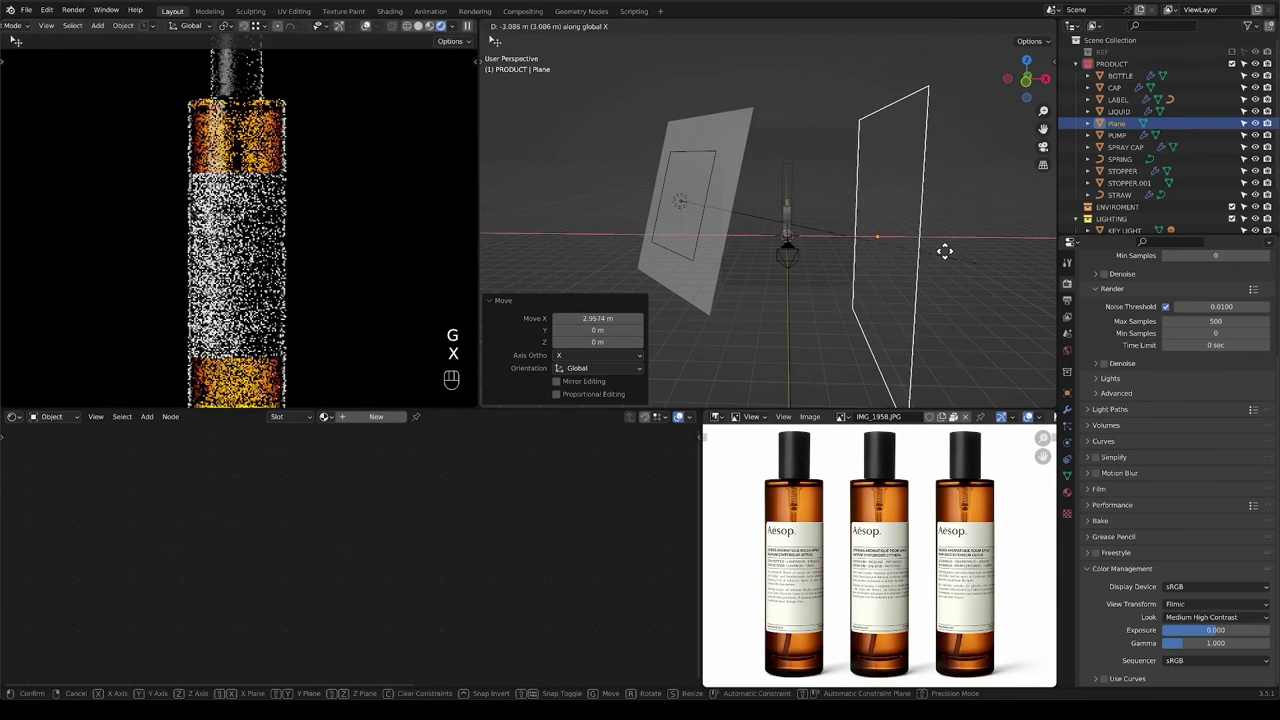
click(941, 252)
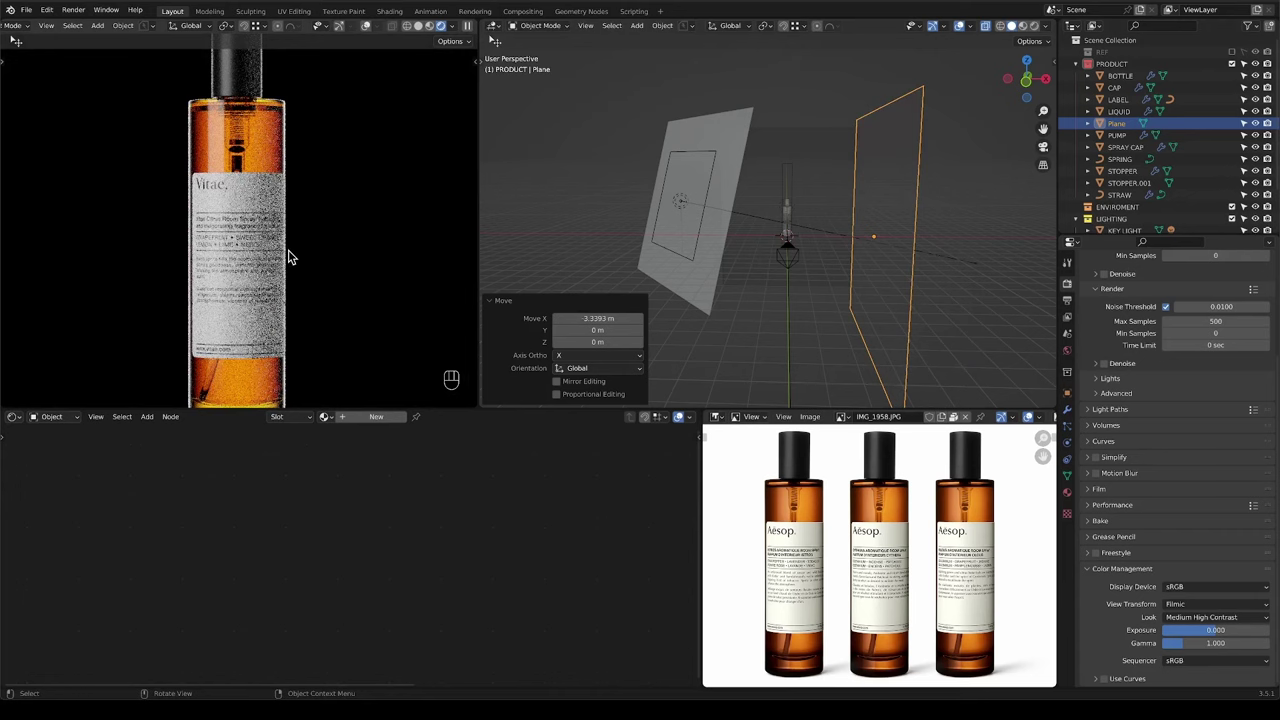
Save the blend file, render the current frame, and reposition and enlarge the render window.
key(super+s)
click(73, 10)
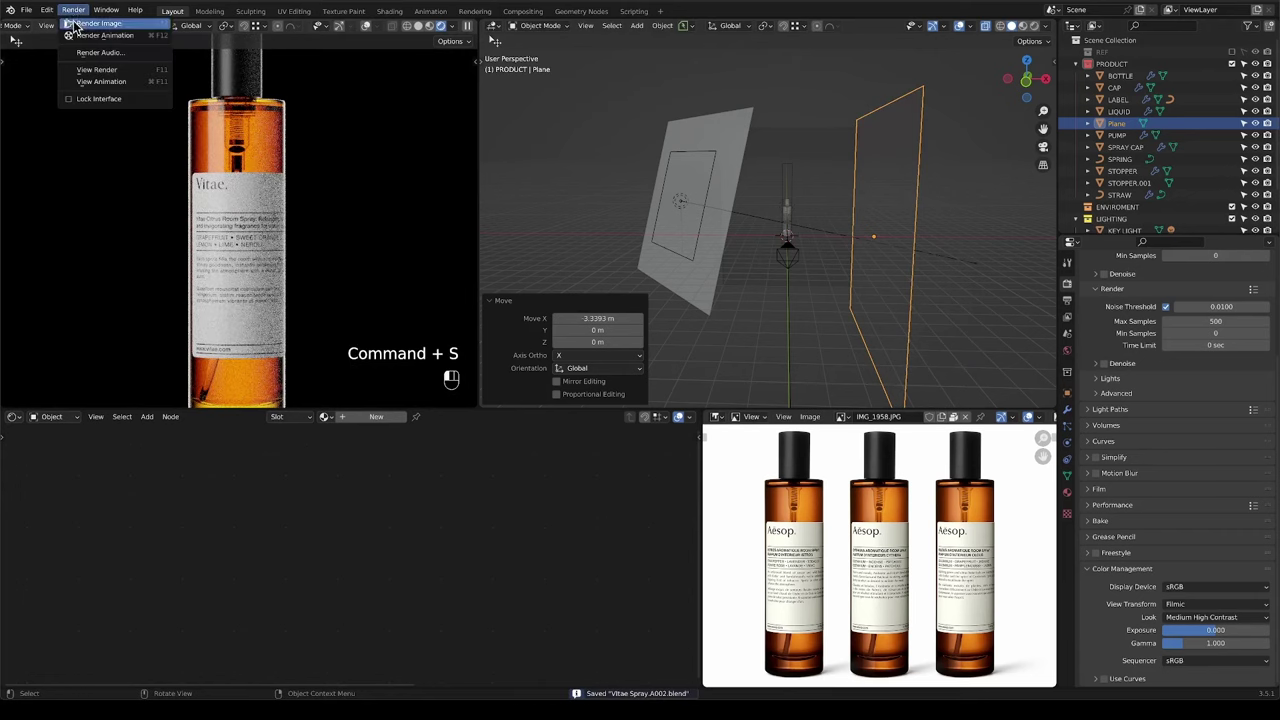
click(72, 24)
drag(276, 4, 306, 86)
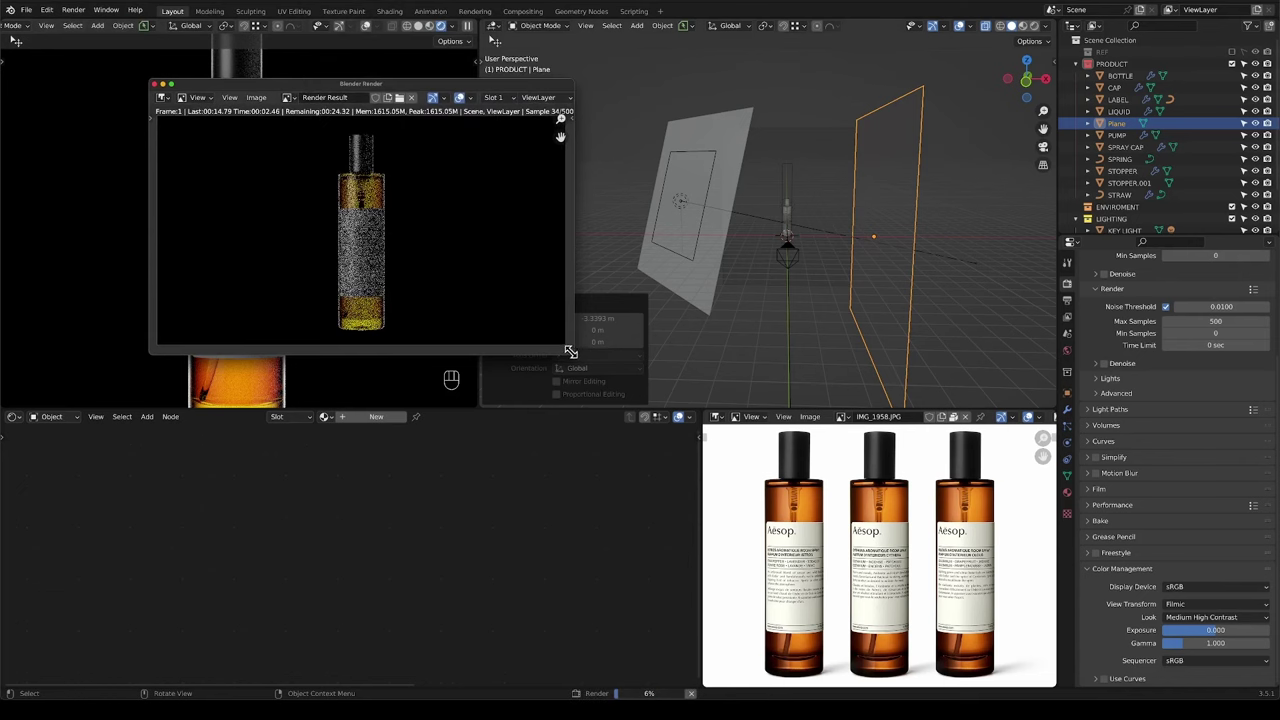
drag(570, 352, 796, 526)
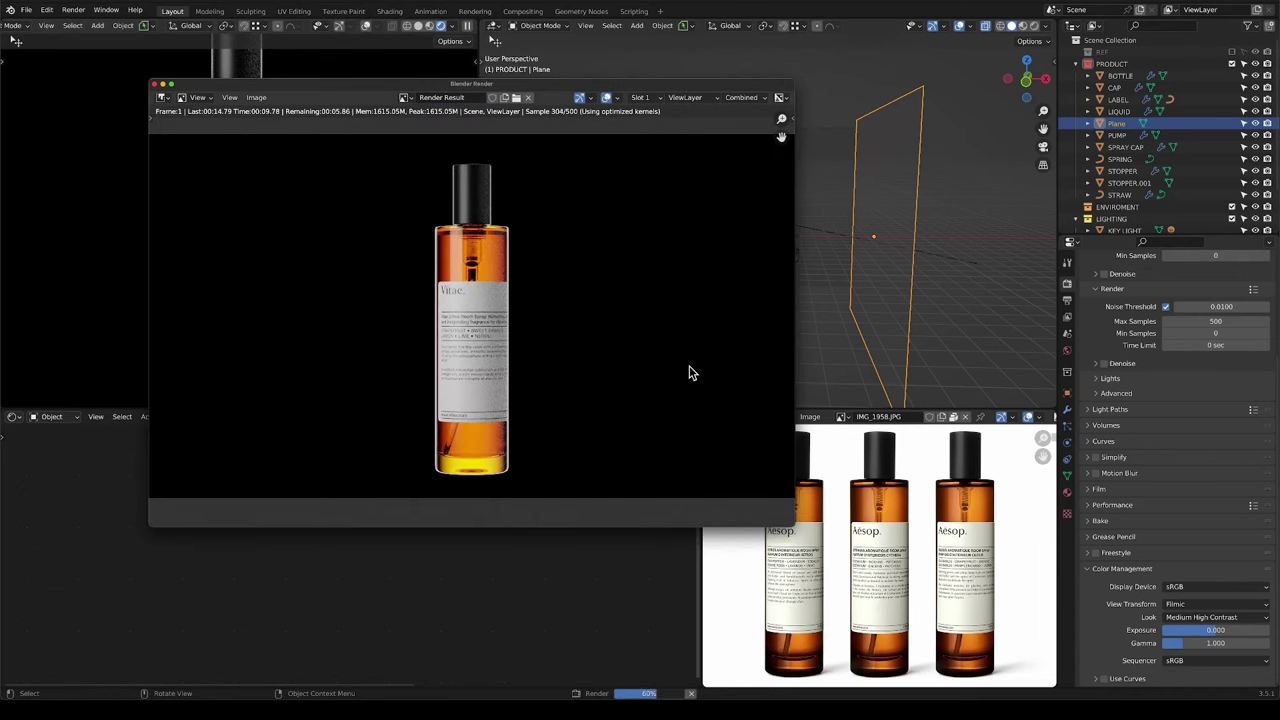